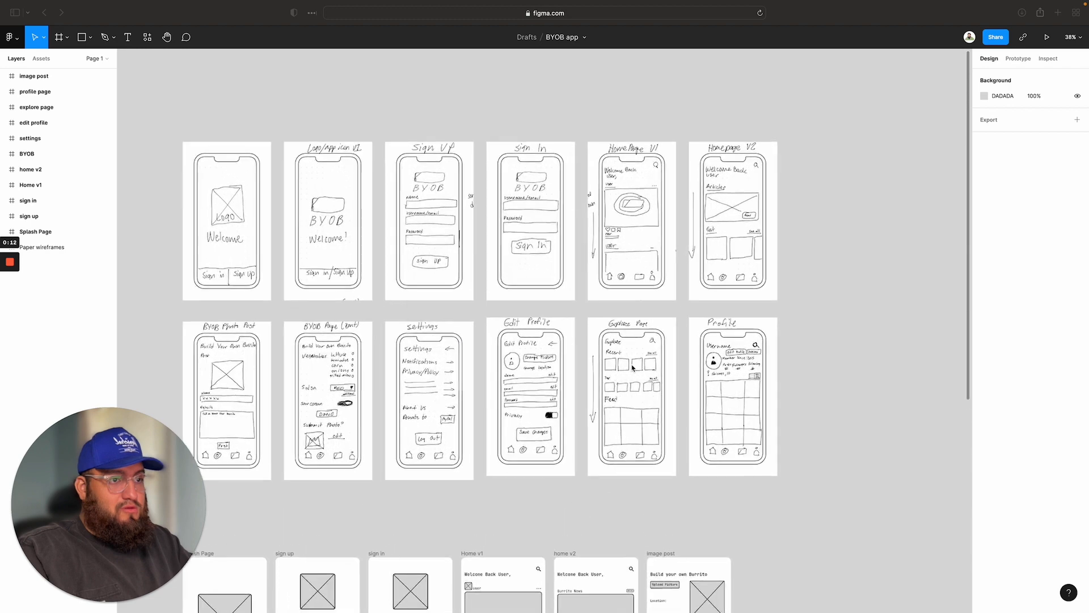
Step: Review the hand-drawn paper wireframes and the two rows of digital wireframes for the BYOB app
scroll(633, 368, down, 2)
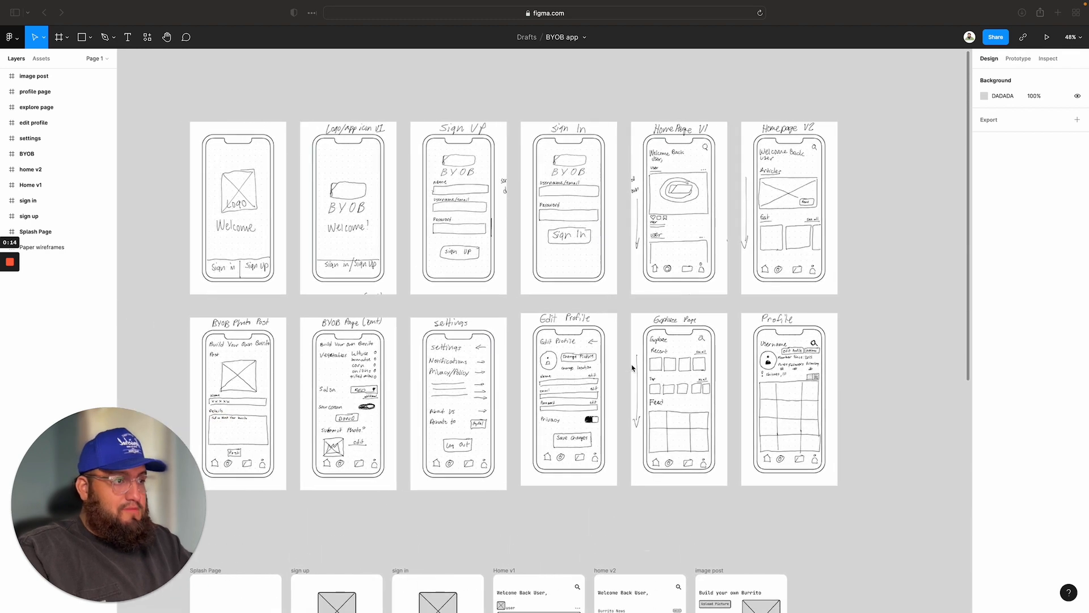
scroll(632, 368, down, 3)
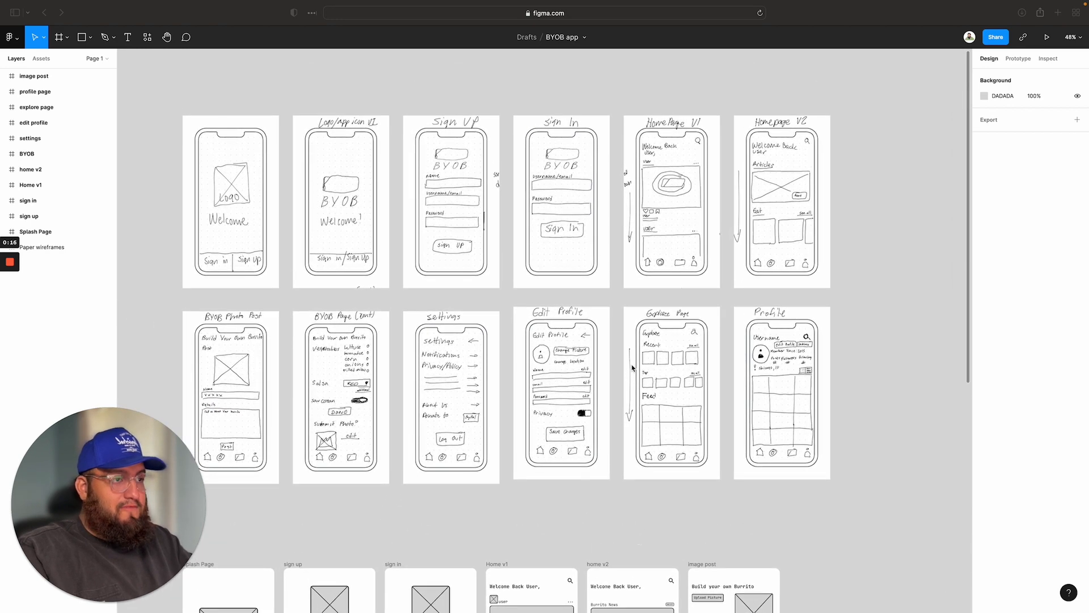
scroll(633, 368, up, 5)
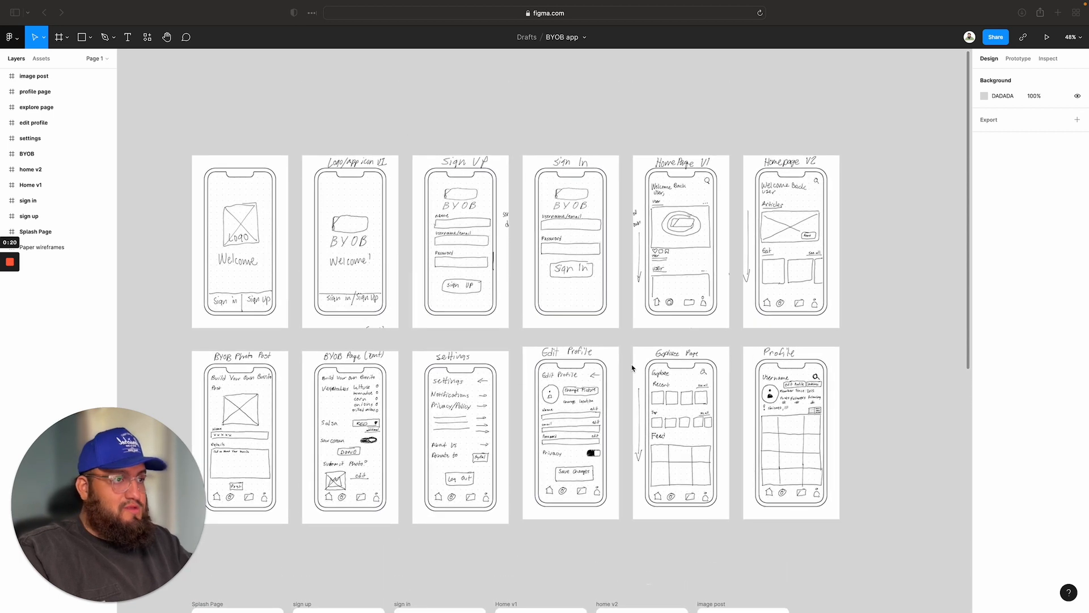
scroll(633, 368, down, 20)
scroll(633, 367, down, 13)
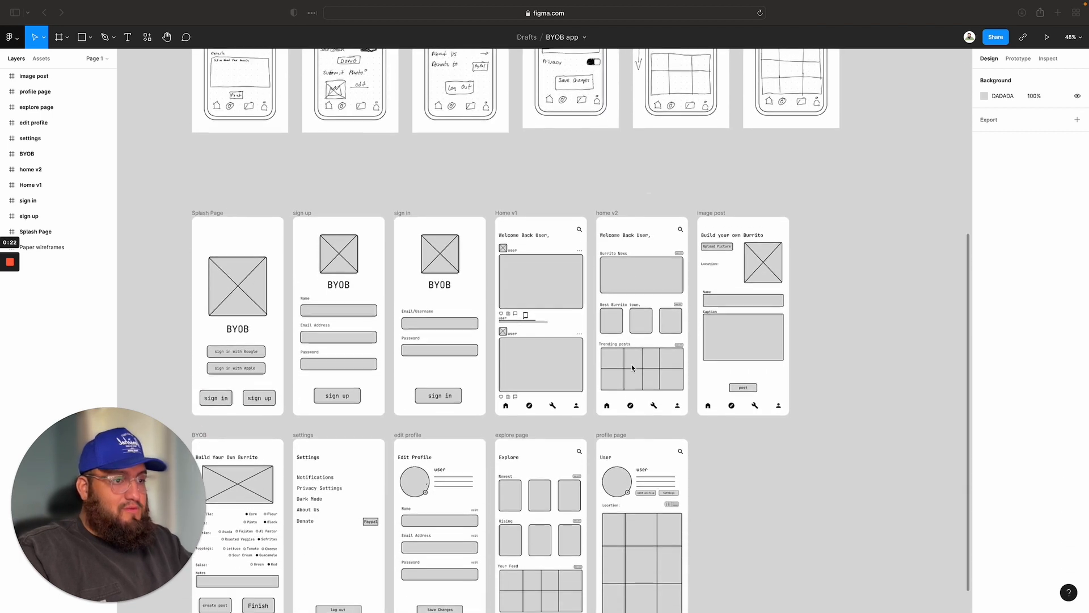
scroll(632, 368, up, 3)
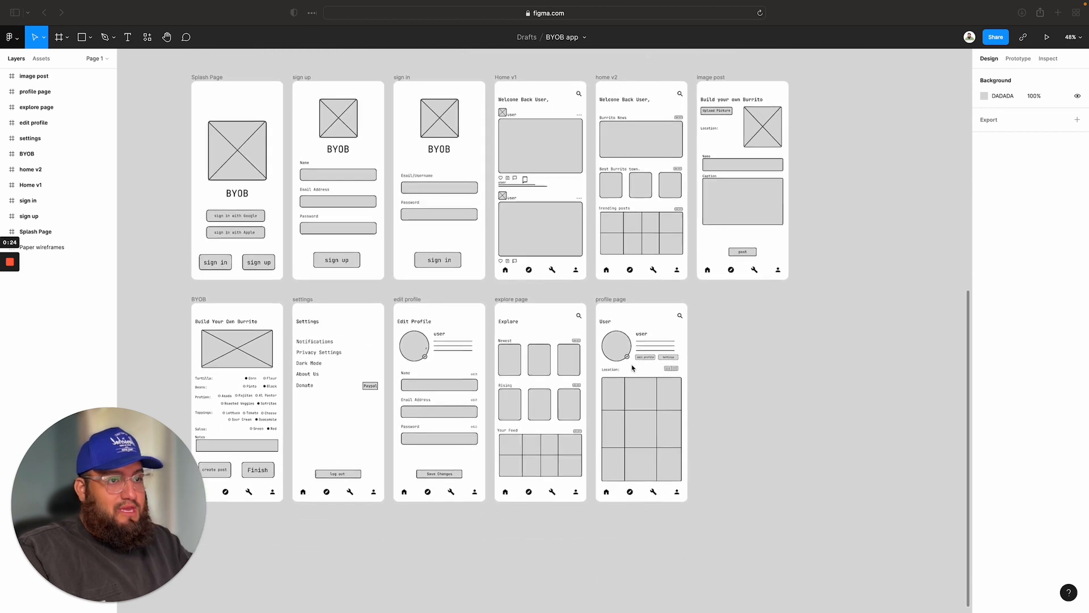
scroll(631, 368, left, 2)
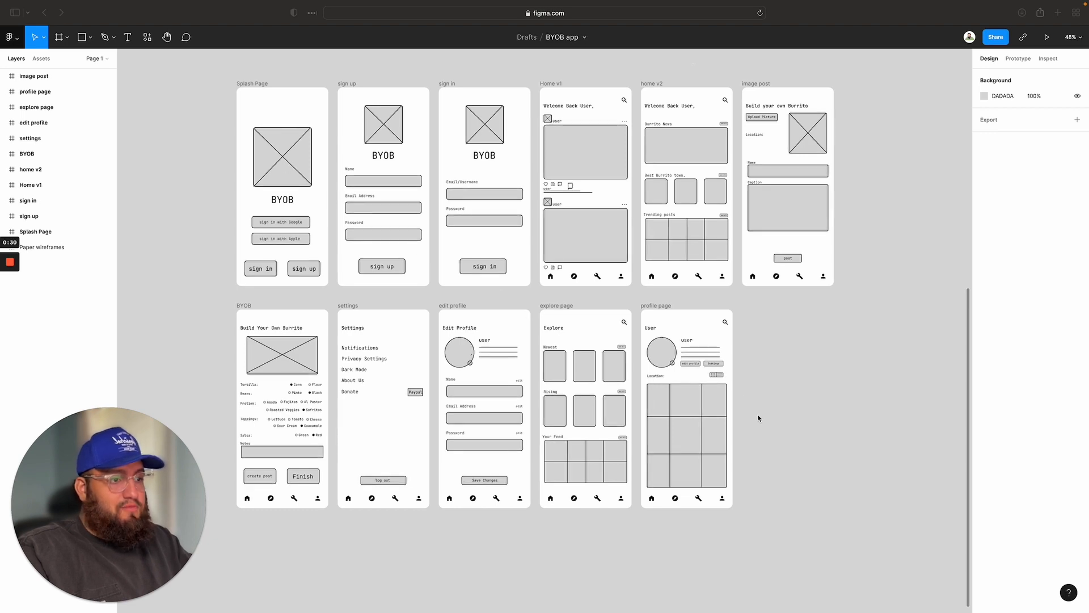
scroll(758, 418, down, 1)
scroll(758, 418, down, 5)
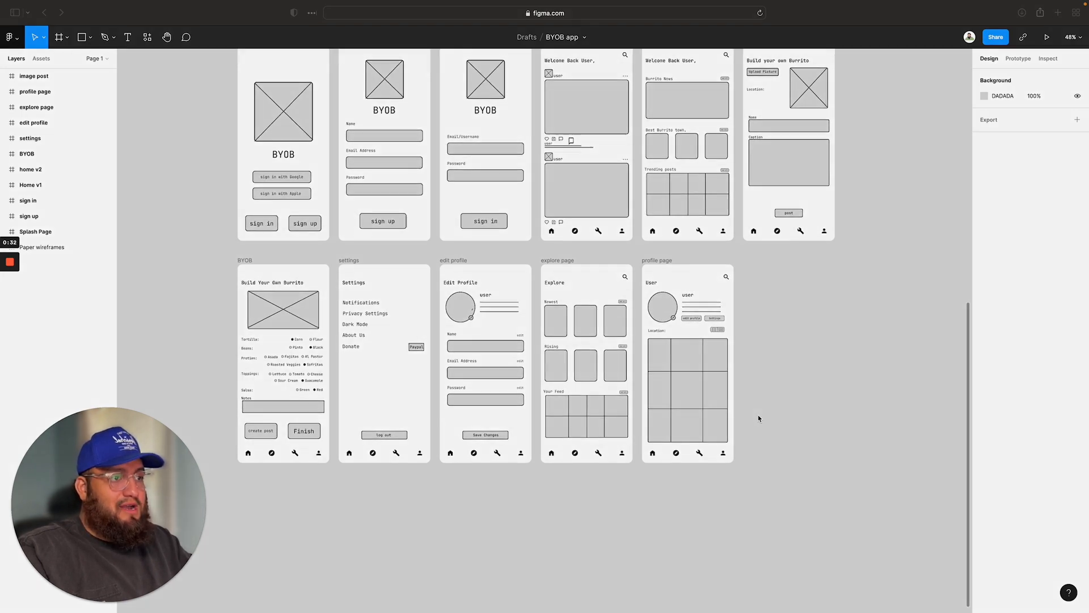
scroll(758, 418, up, 5)
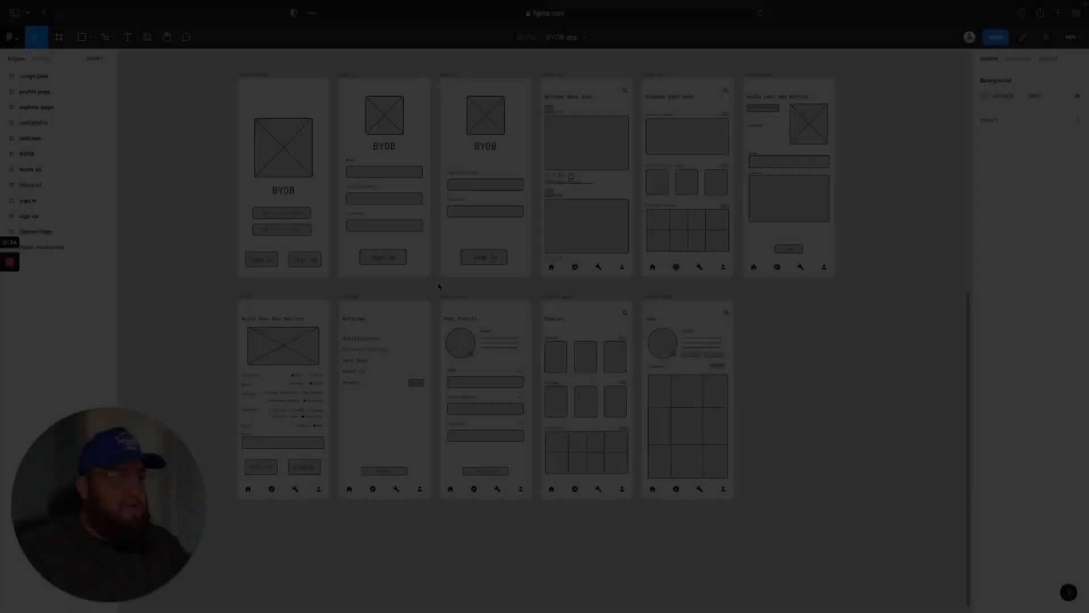
scroll(275, 261, down, 1)
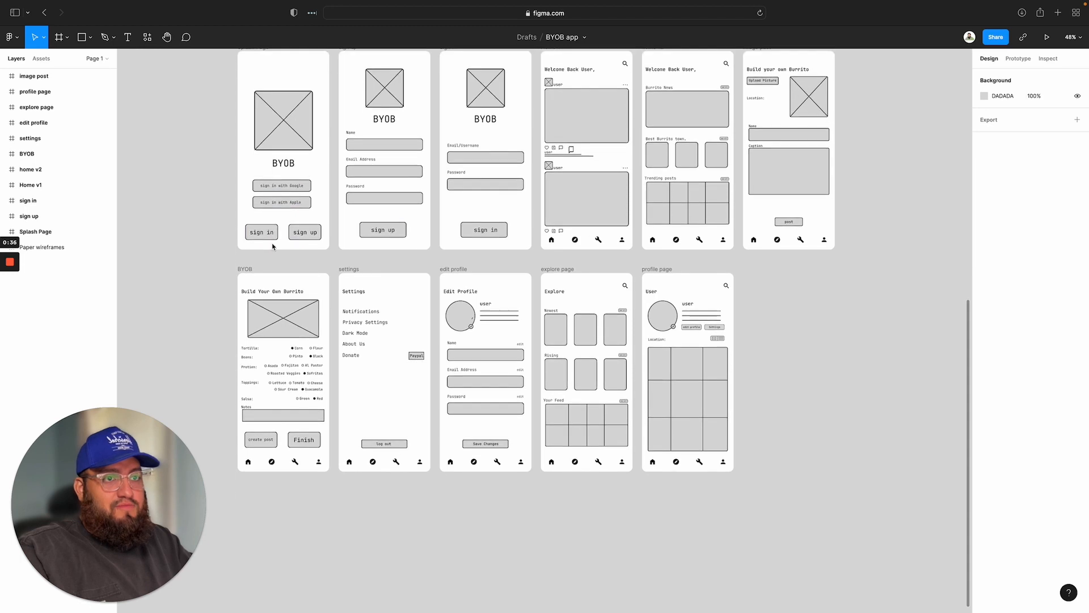
drag(219, 173, 456, 280)
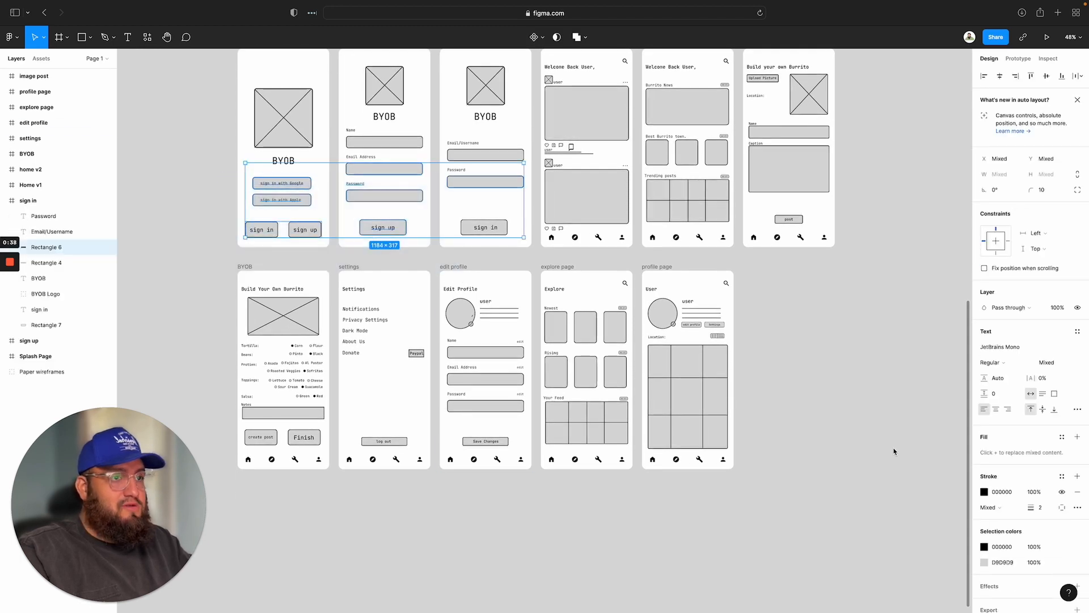
scroll(873, 445, up, 3)
drag(886, 535, 166, 90)
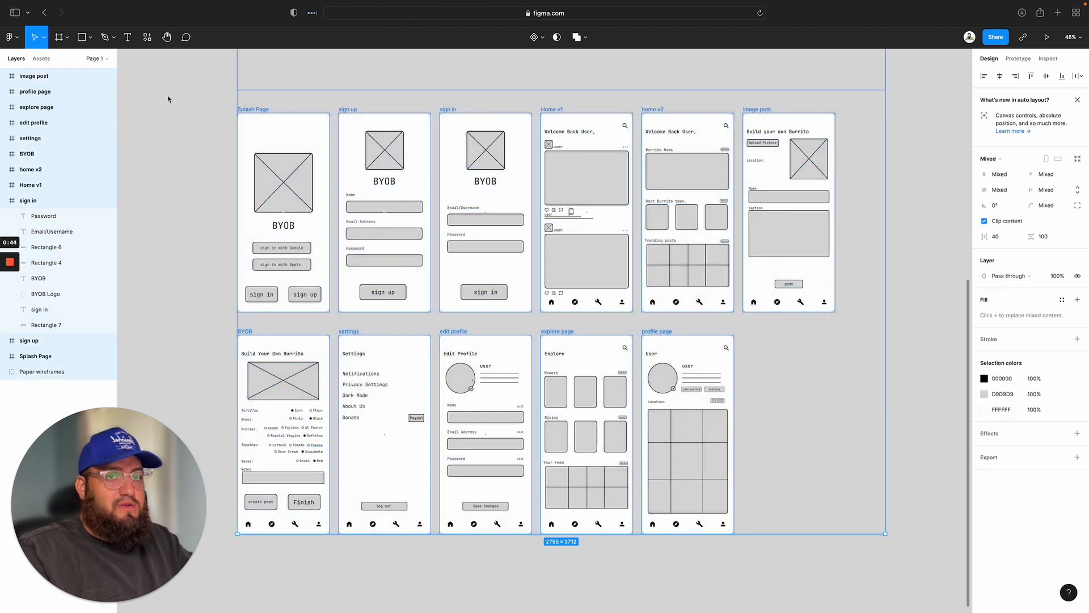
click(207, 97)
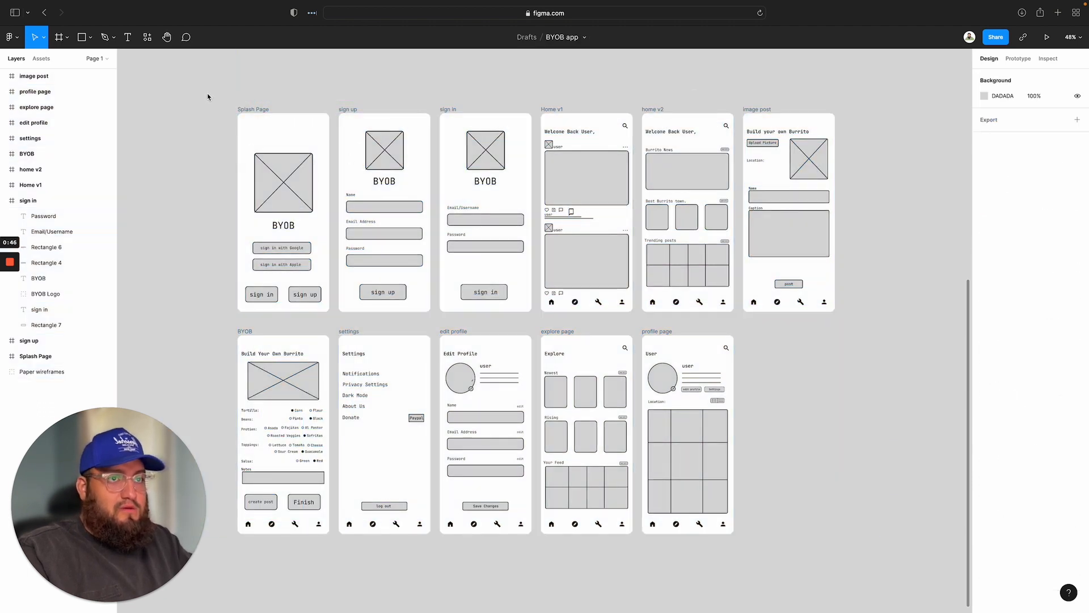
Step: Group all eleven digital wireframe screens and name the group Digital Wireframes
drag(532, 261, 866, 566)
key(super+g)
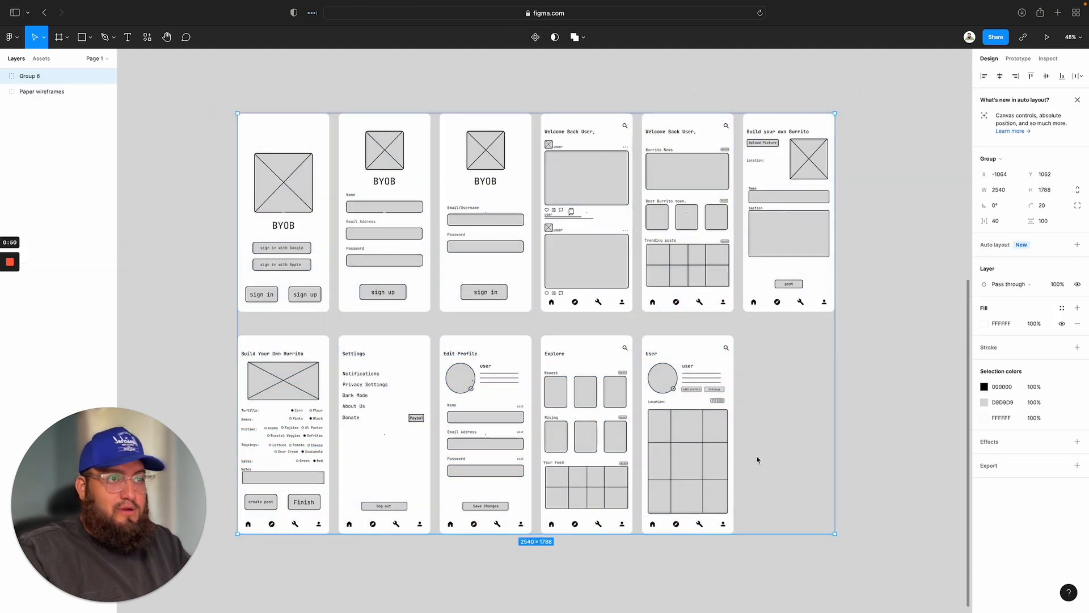
double_click(40, 76)
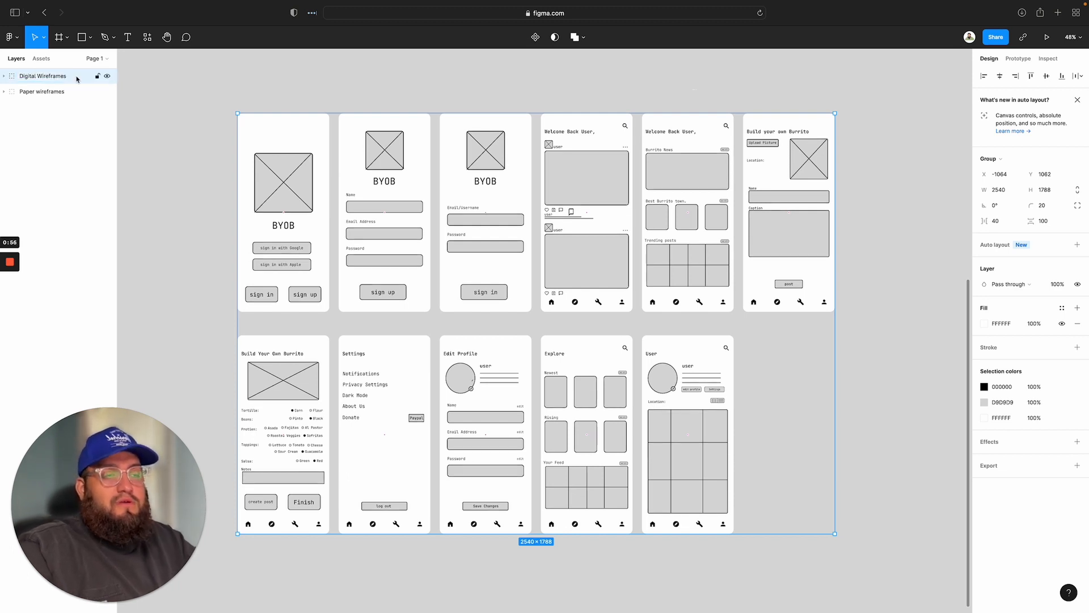
Step: Add an iPhone 13 / 13 Pro frame and place it below the first screen of the digital wireframes
scroll(319, 280, down, 10)
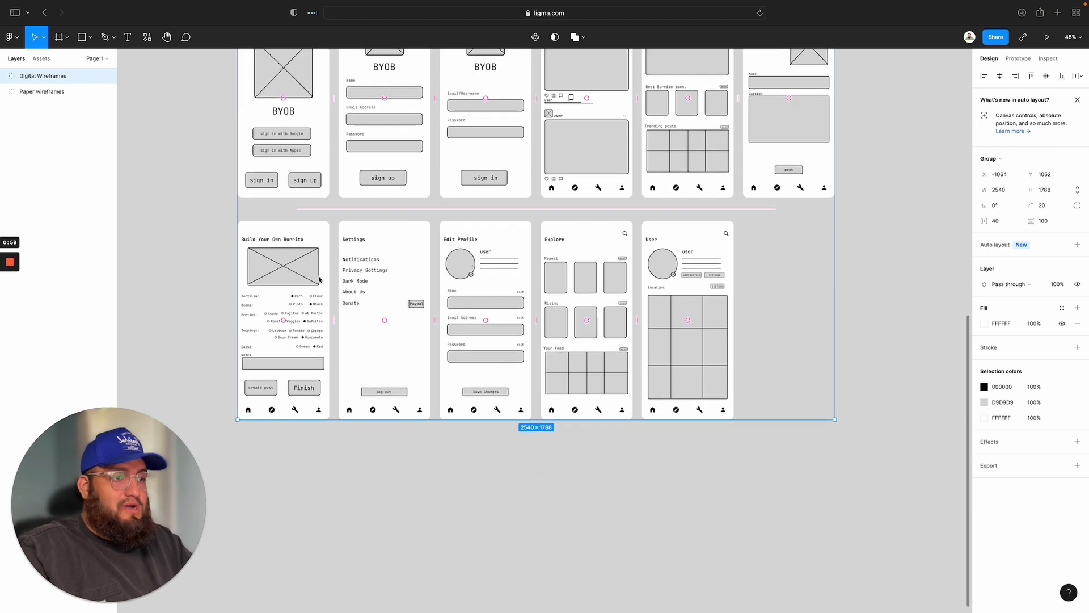
scroll(318, 279, up, 10)
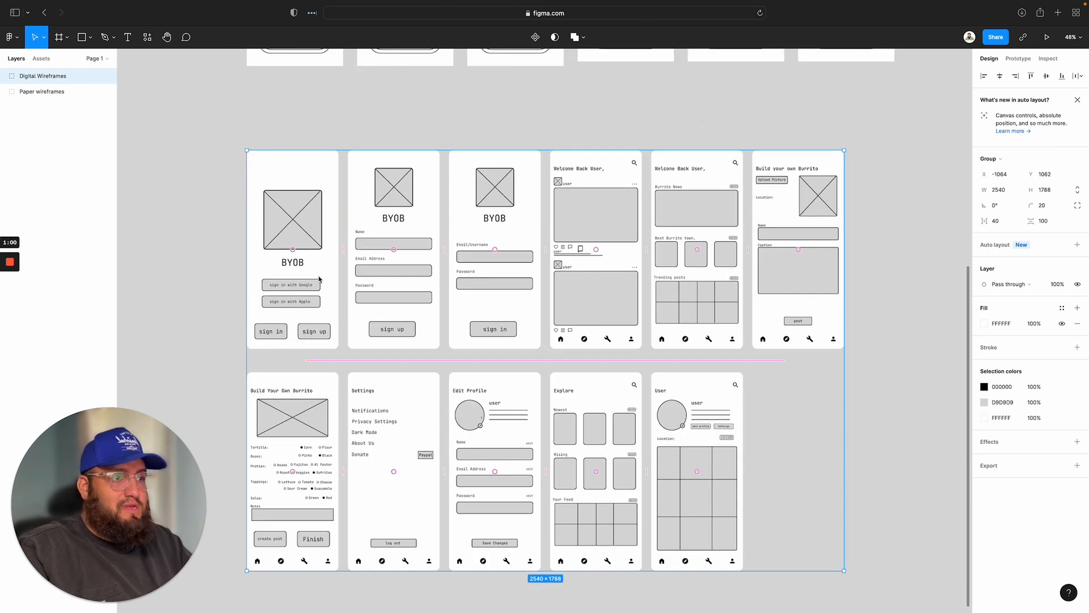
scroll(190, 242, down, 10)
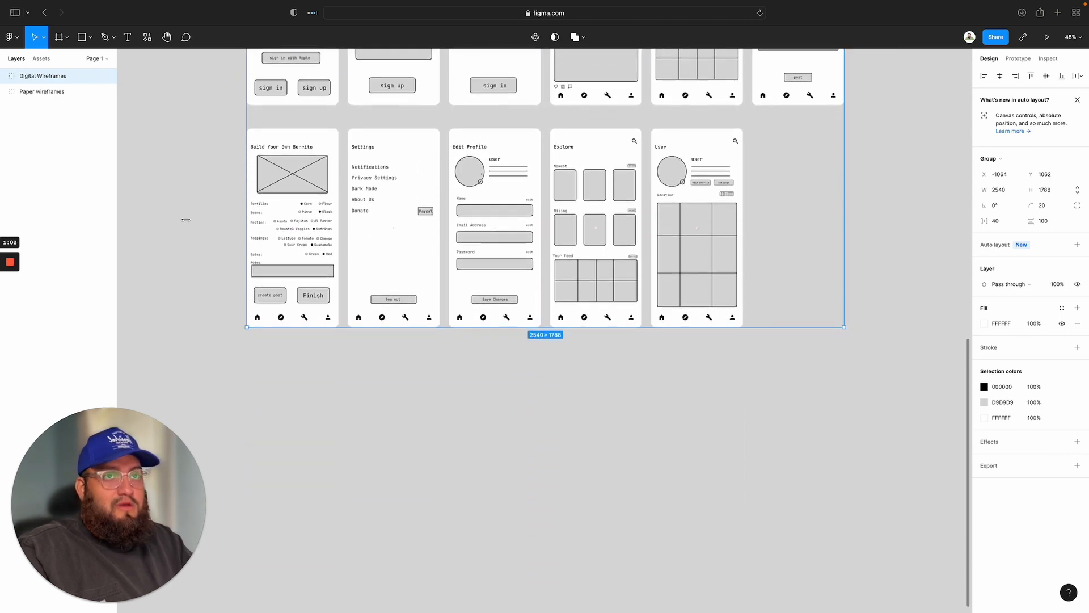
click(63, 41)
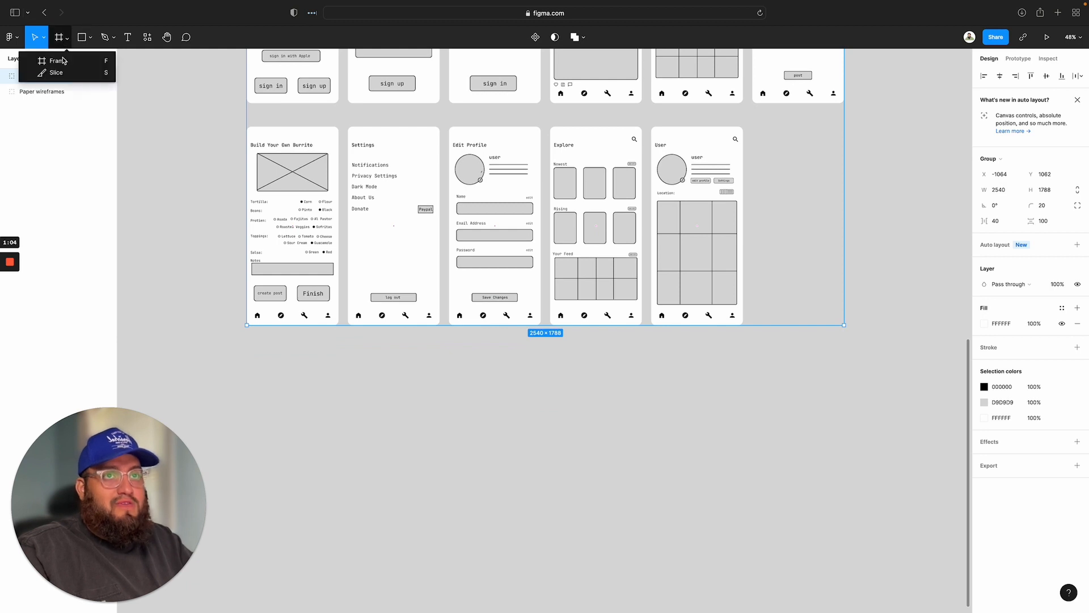
click(63, 61)
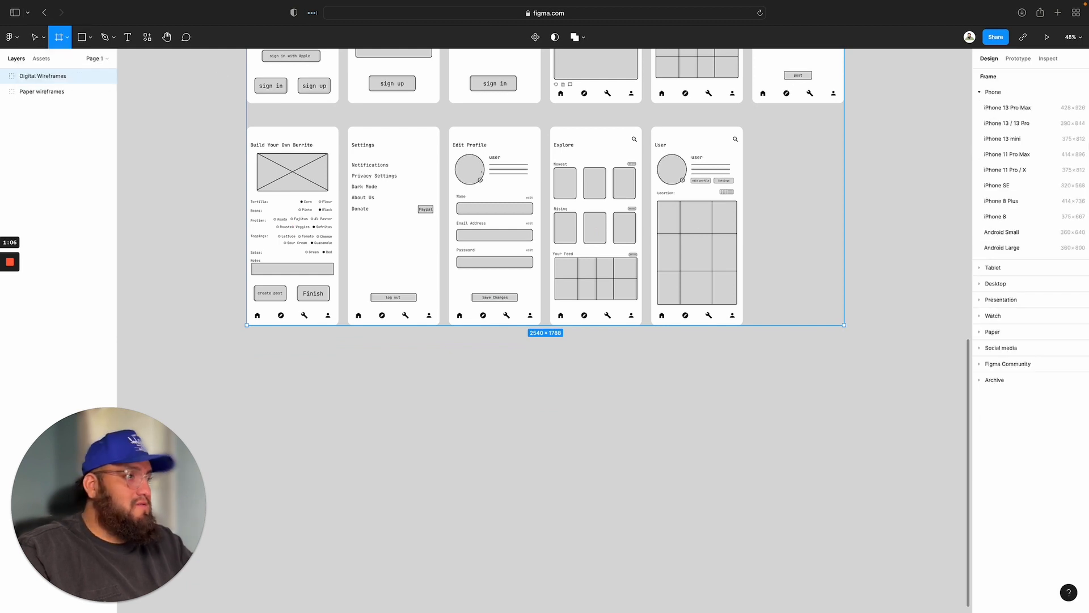
click(1029, 124)
drag(891, 288, 282, 416)
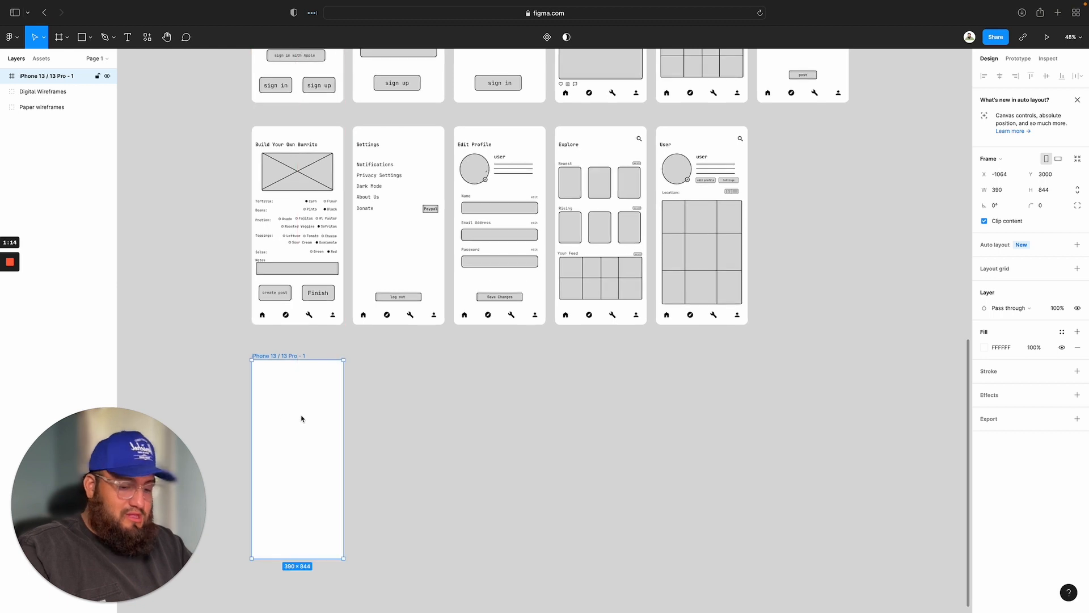
Step: Duplicate the blank phone frame five times to form a row of six
key(super+d)
key(super+d)
key(super+d)
key(super+d)
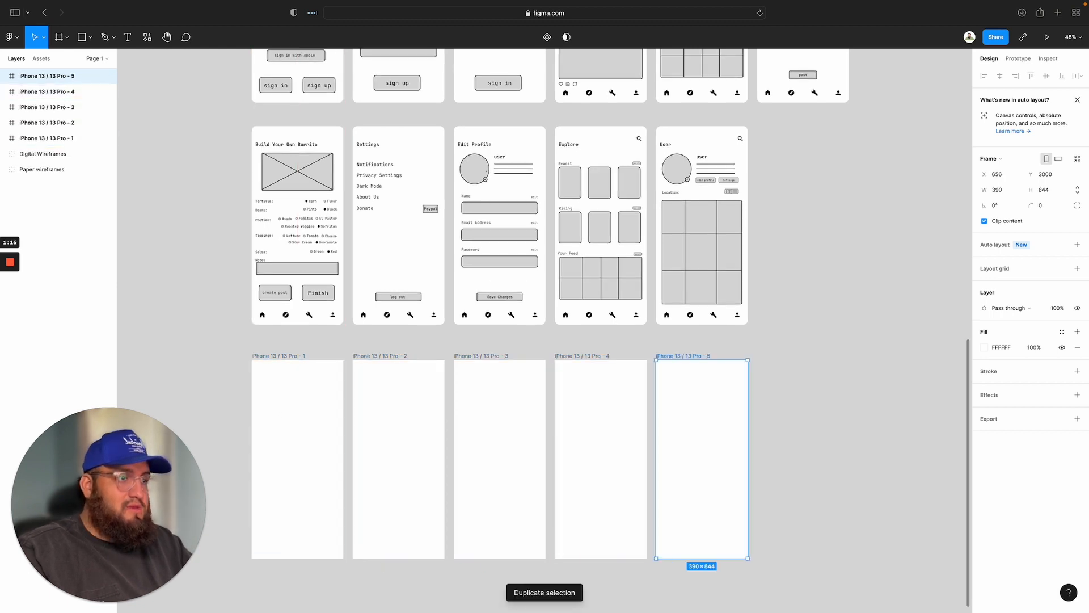
key(super+d)
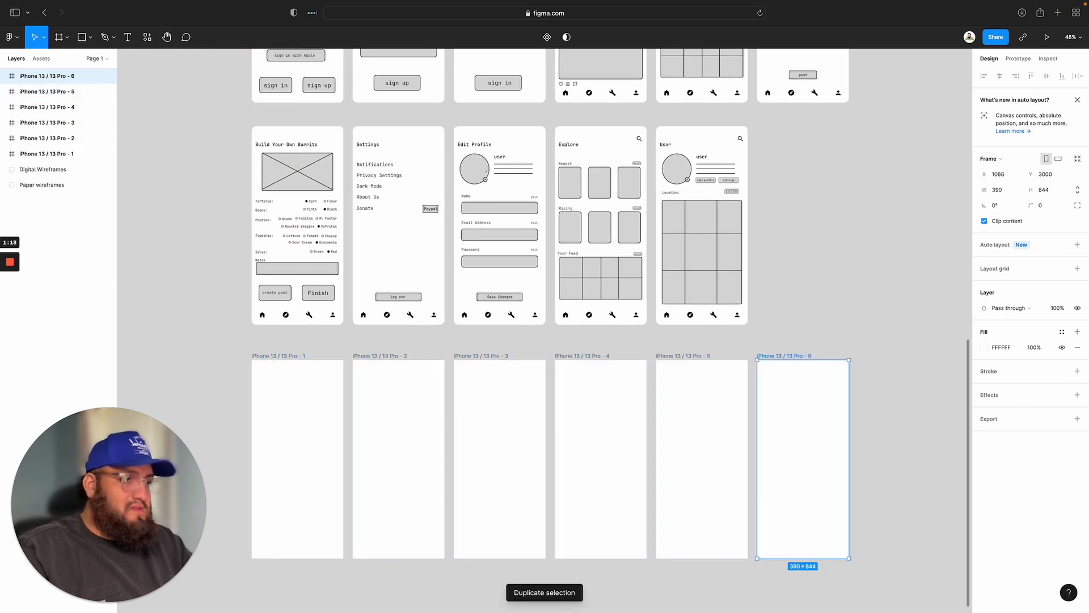
Step: Duplicate the sixth blank frame and move the copy beneath the first one to start a second row
scroll(352, 408, down, 5)
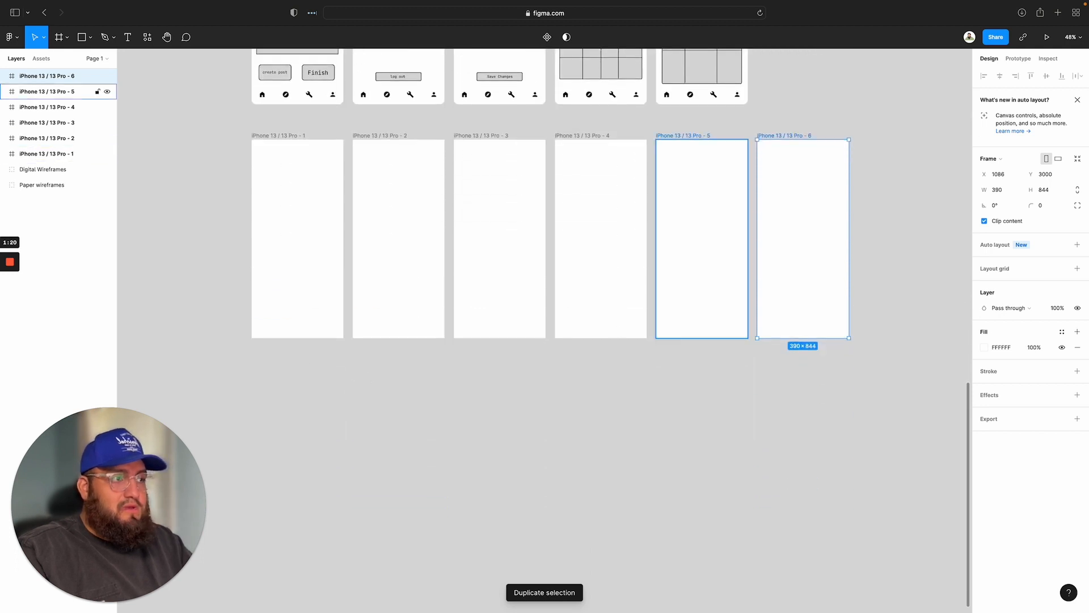
key(super+d)
scroll(624, 283, right, 1)
drag(879, 275, 274, 497)
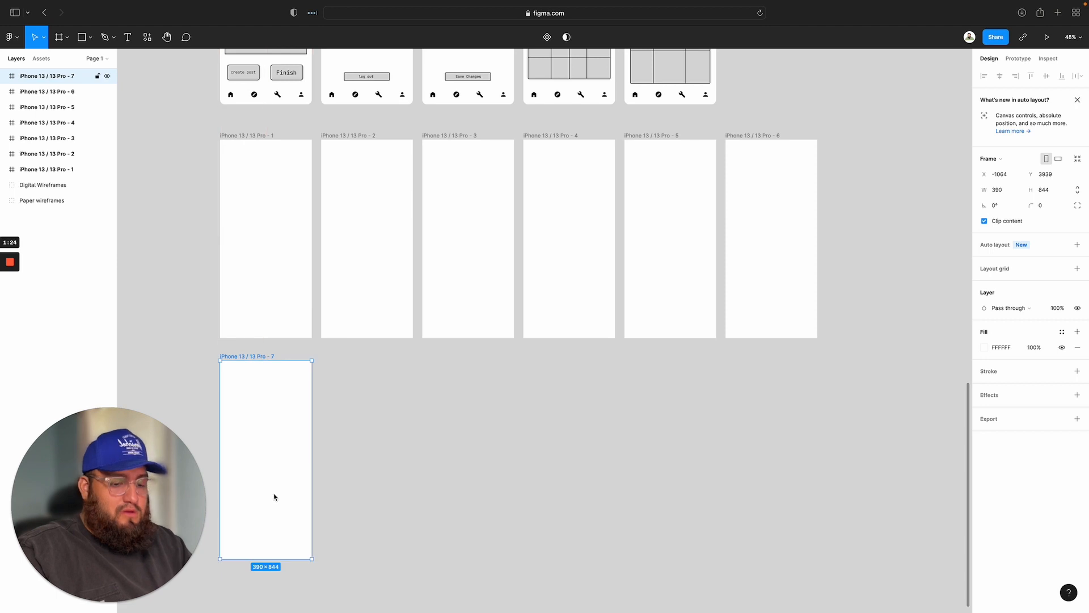
Step: Duplicate the second row's first frame three times
key(super+d)
key(super+d)
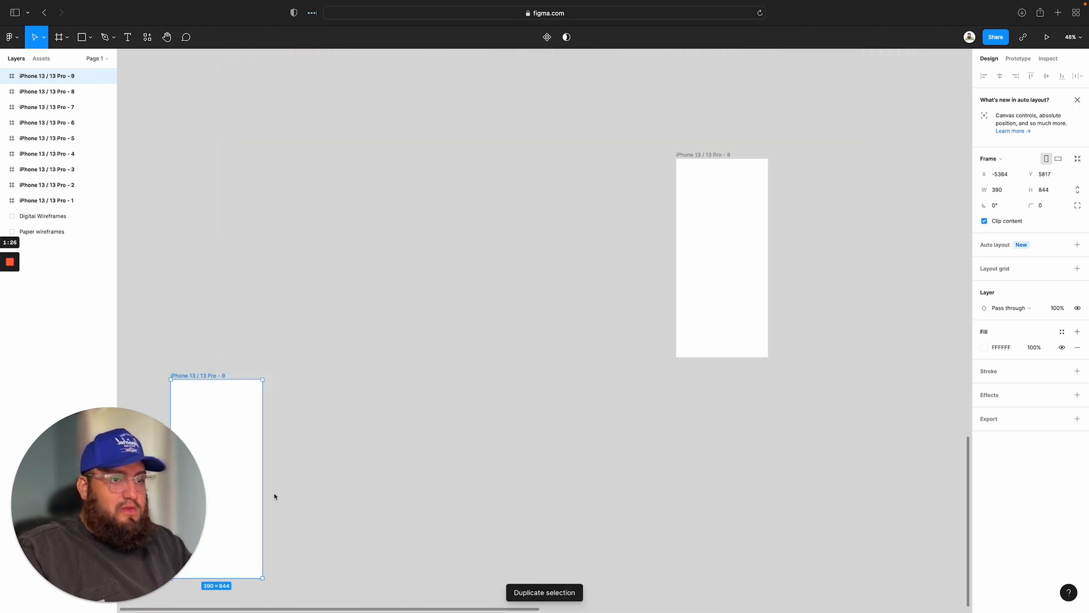
key(super+d)
Step: Move the three stray frame copies into the second row beside its first blank frame
scroll(376, 423, up, 2)
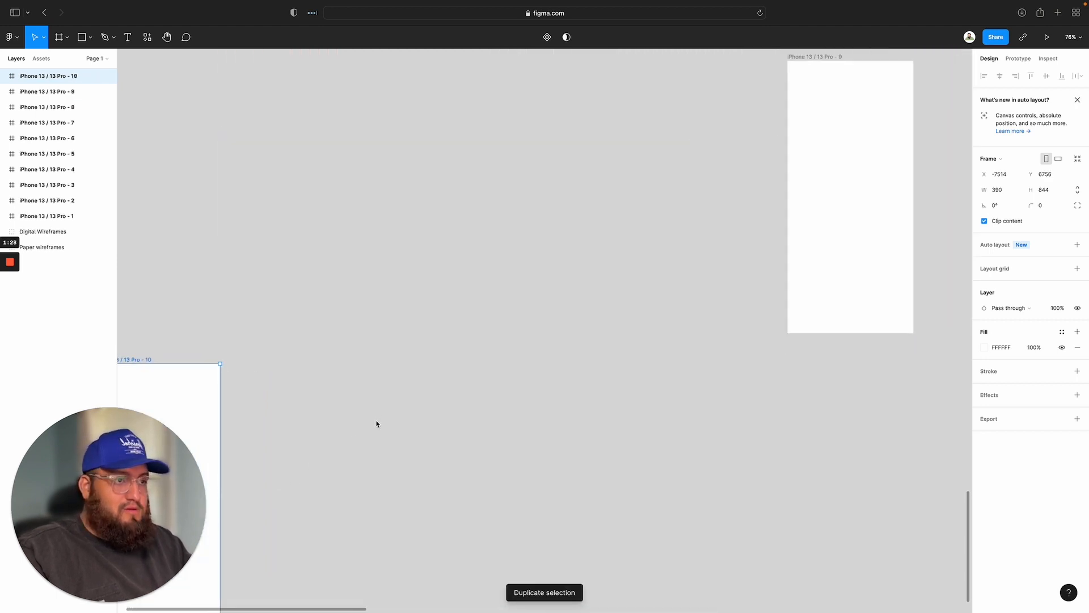
scroll(376, 424, down, 8)
scroll(376, 423, down, 2)
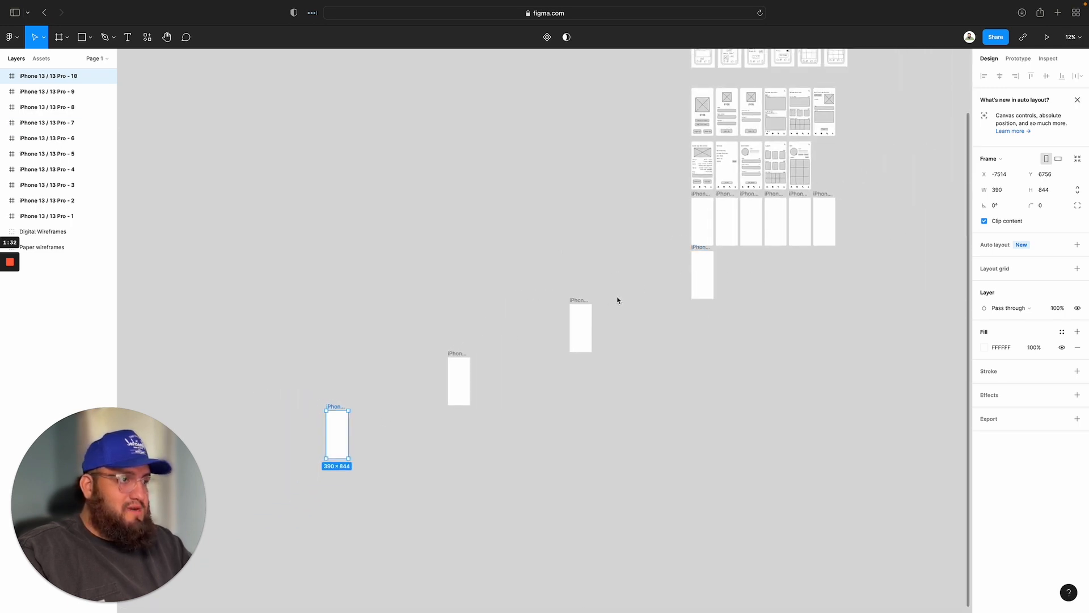
drag(579, 320, 727, 272)
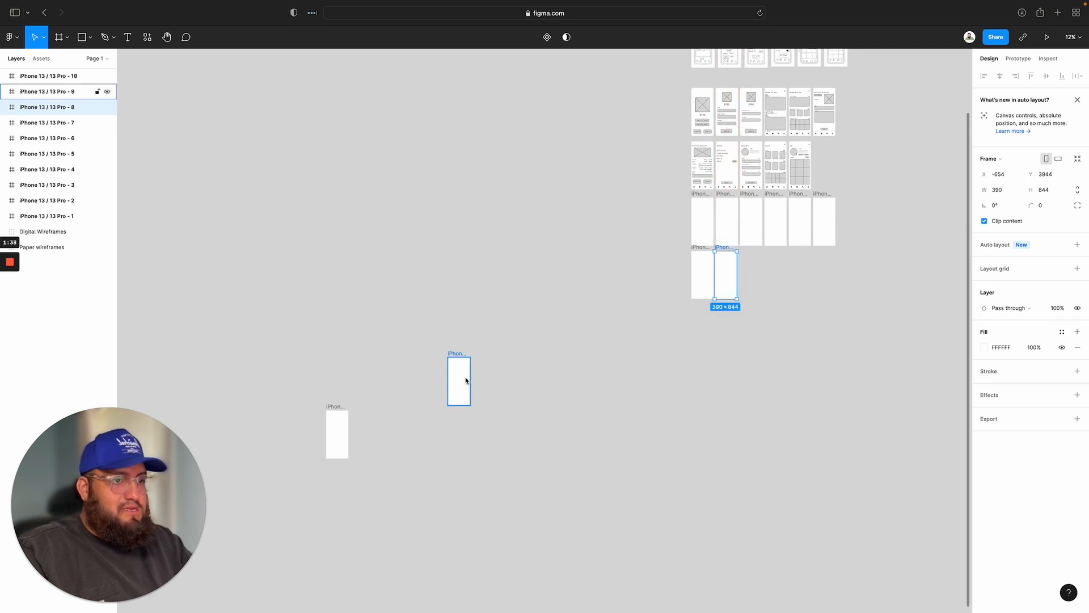
drag(466, 380, 759, 277)
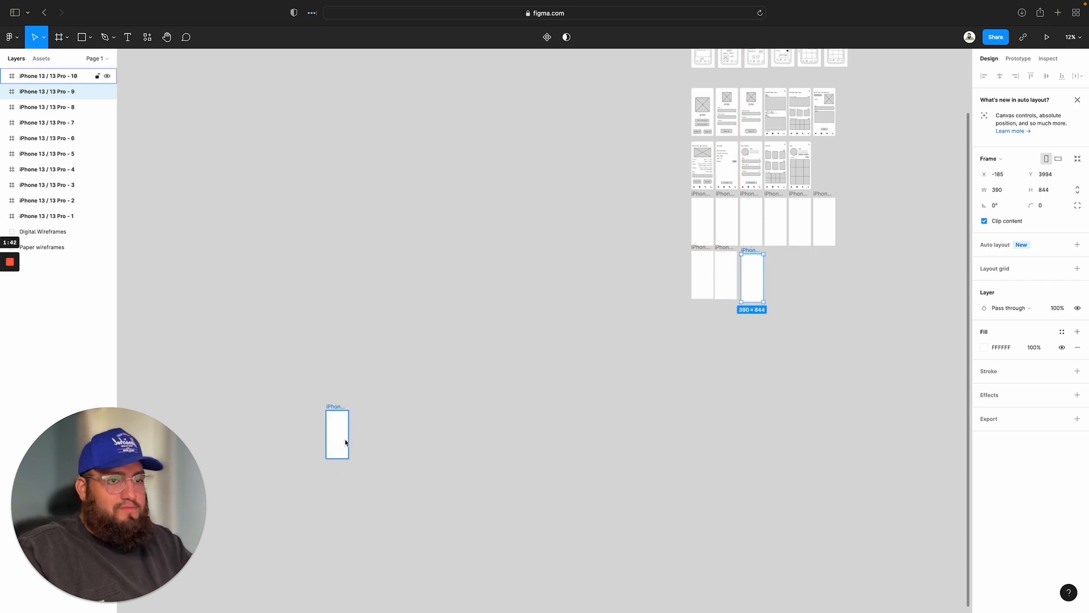
drag(346, 442, 783, 286)
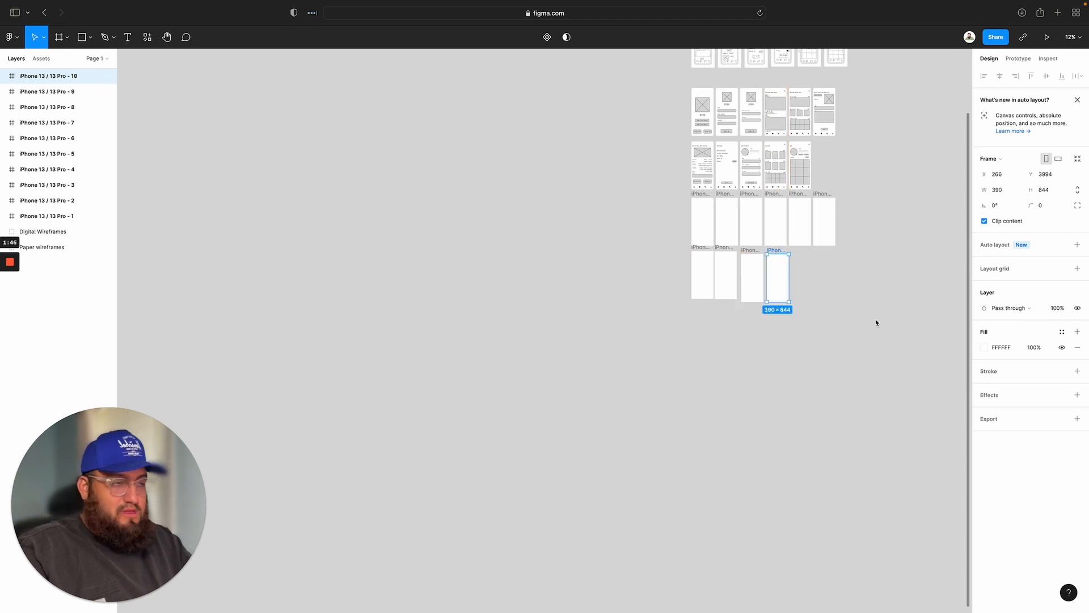
Step: Examine the spacing and alignment of the four blank frames in the second row up close
scroll(876, 321, down, 5)
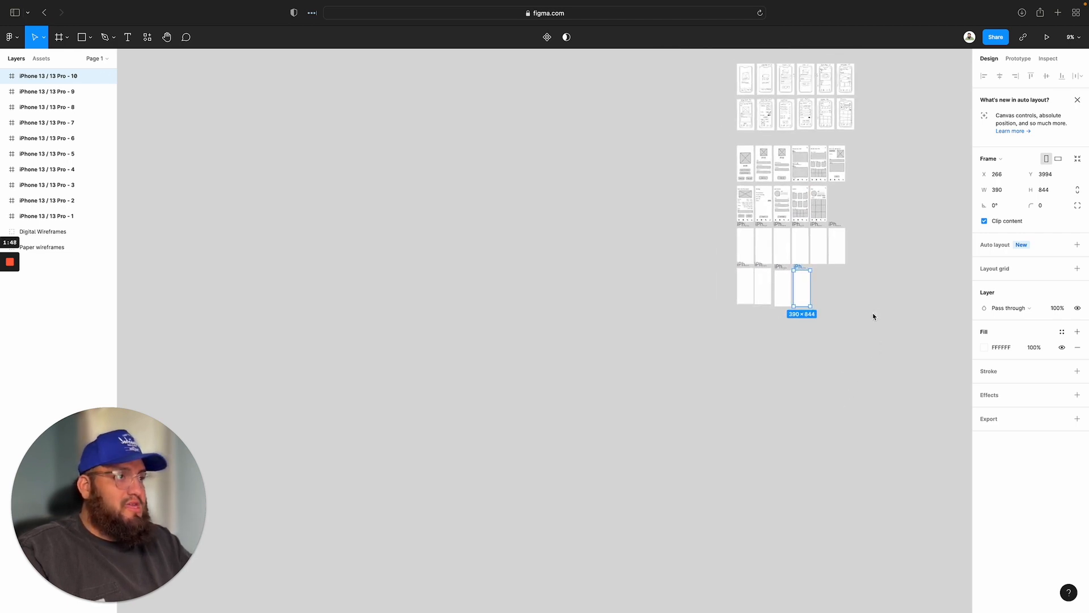
scroll(873, 316, down, 5)
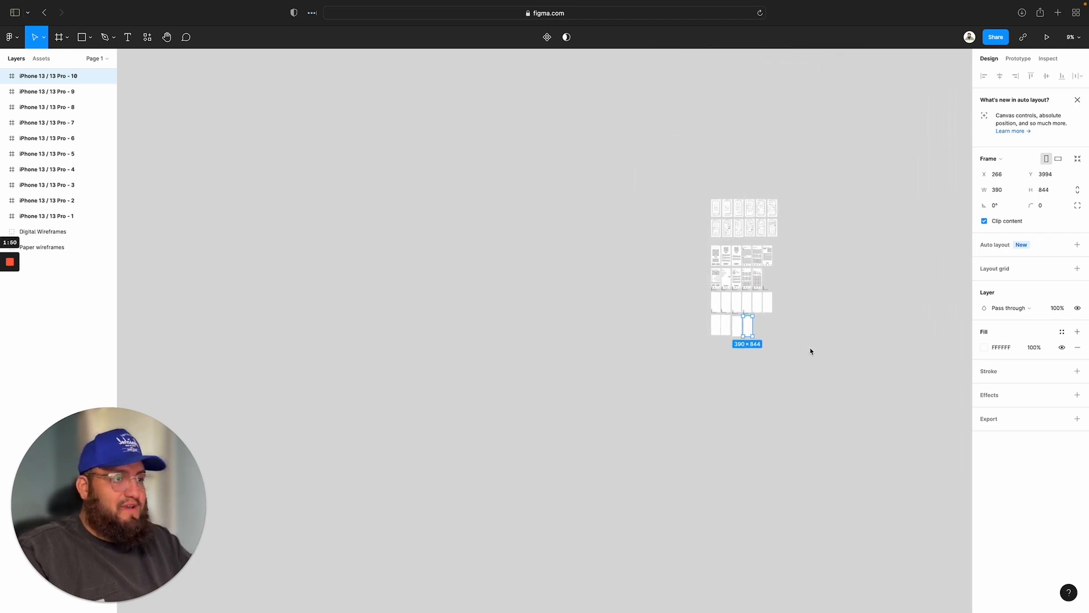
scroll(812, 350, up, 5)
scroll(508, 284, down, 2)
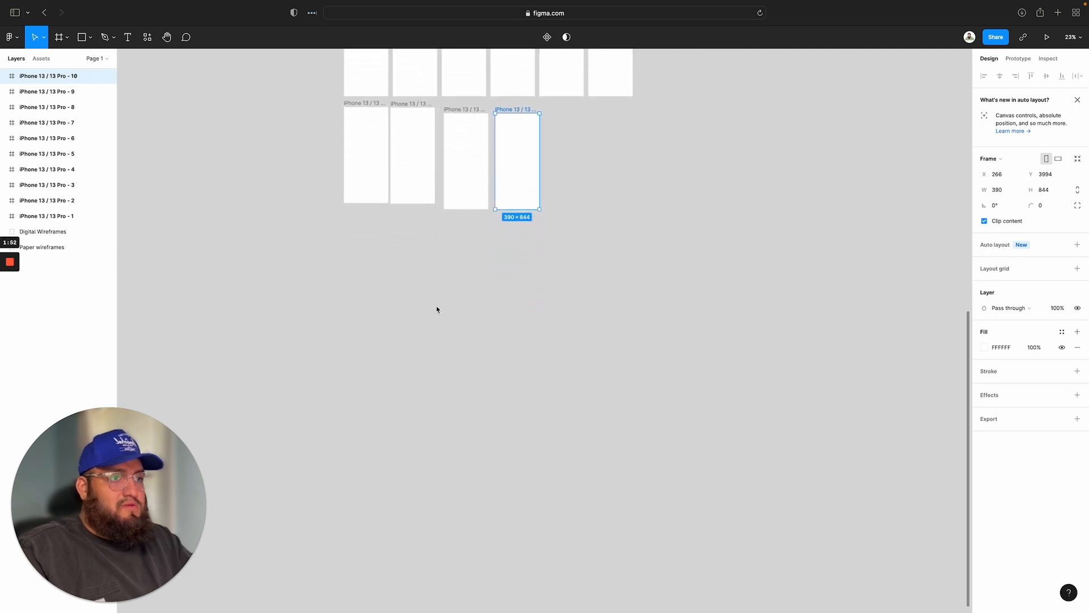
scroll(438, 308, down, 2)
scroll(423, 299, up, 3)
scroll(416, 296, up, 5)
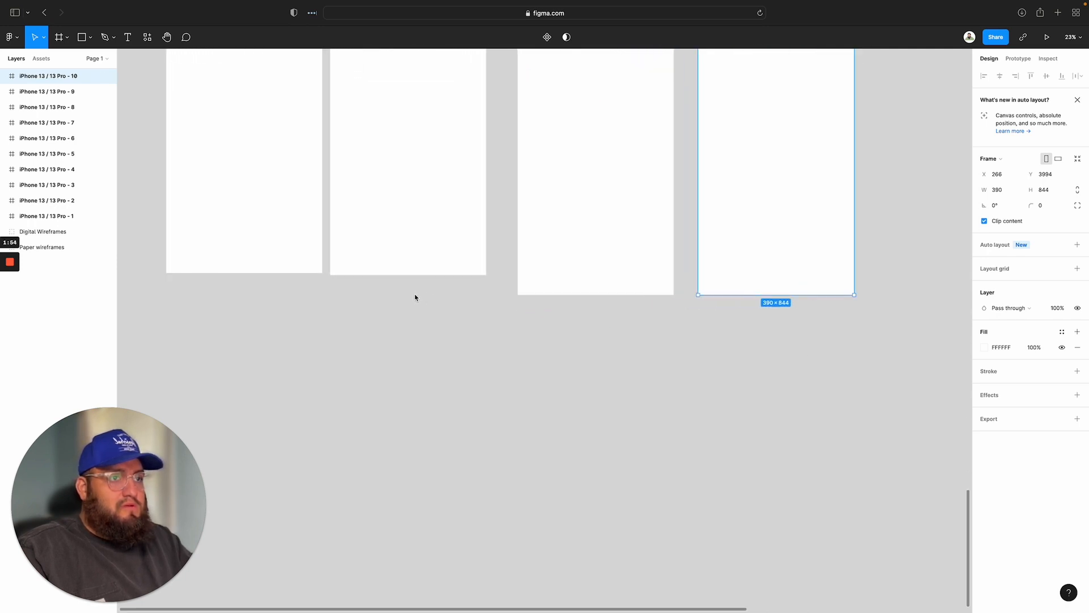
scroll(415, 298, down, 2)
scroll(414, 297, up, 8)
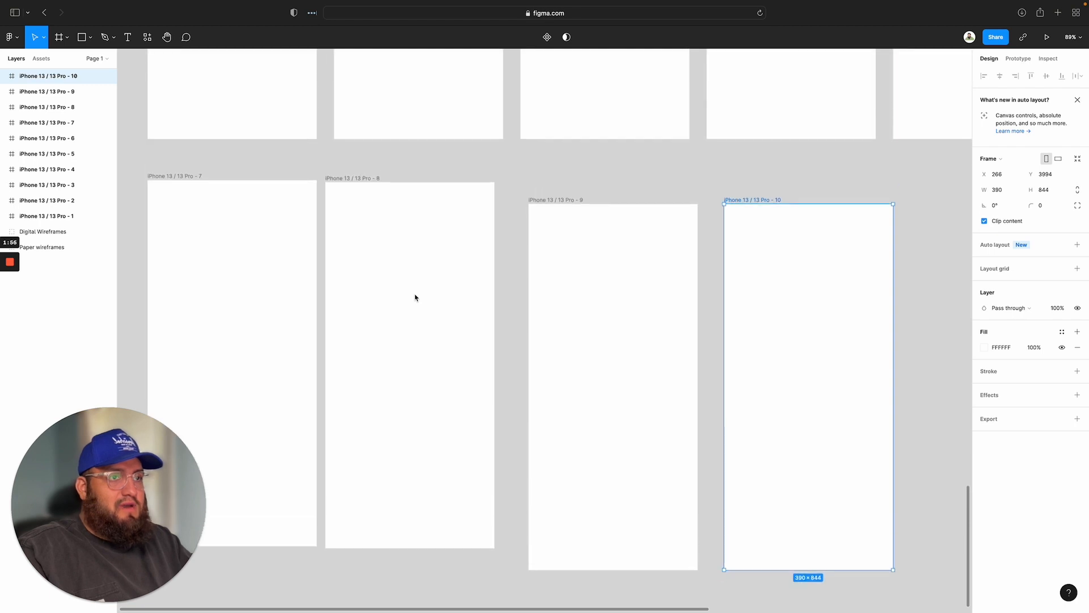
Step: Move the second row's frames up beneath the first row, aligning their top edges and closing up the gaps between them
scroll(414, 297, up, 1)
mouse_move(415, 297)
mouse_down()
mouse_move(409, 312)
mouse_move(430, 287)
mouse_move(411, 291)
mouse_up()
drag(270, 316, 269, 291)
drag(661, 377, 654, 344)
click(903, 401)
drag(880, 401, 860, 352)
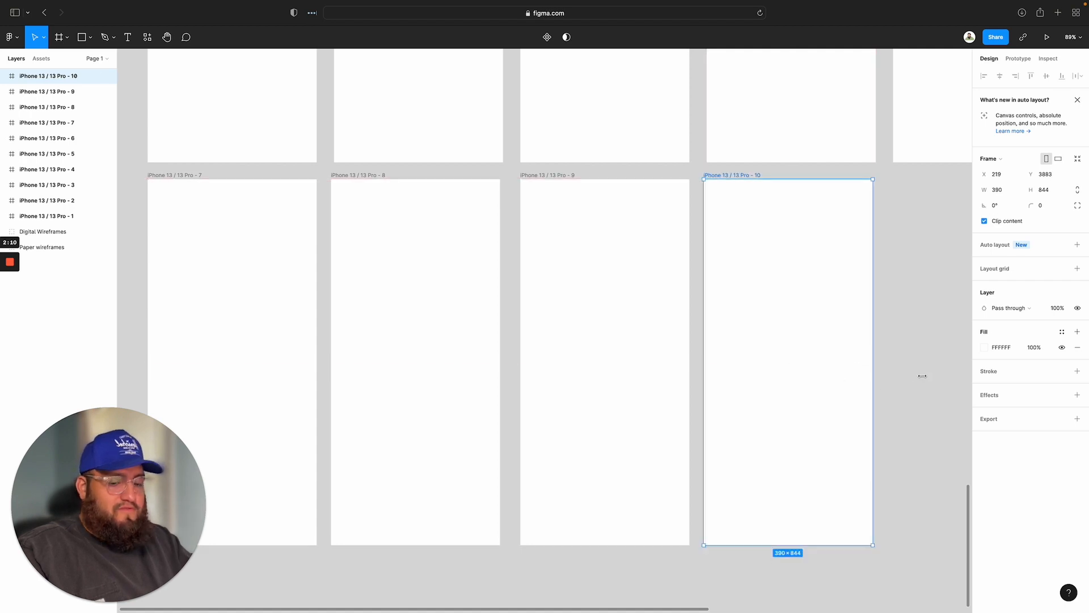
Step: Duplicate the second row's fourth frame and place the copy beside it as the row's fifth frame
scroll(922, 376, down, 5)
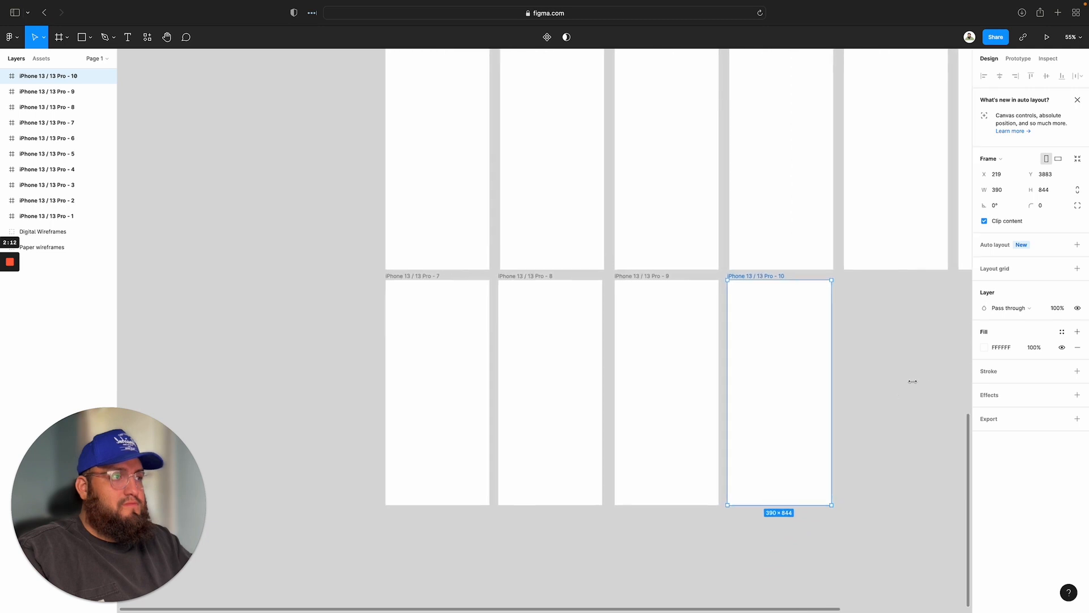
scroll(912, 381, right, 5)
scroll(907, 381, up, 4)
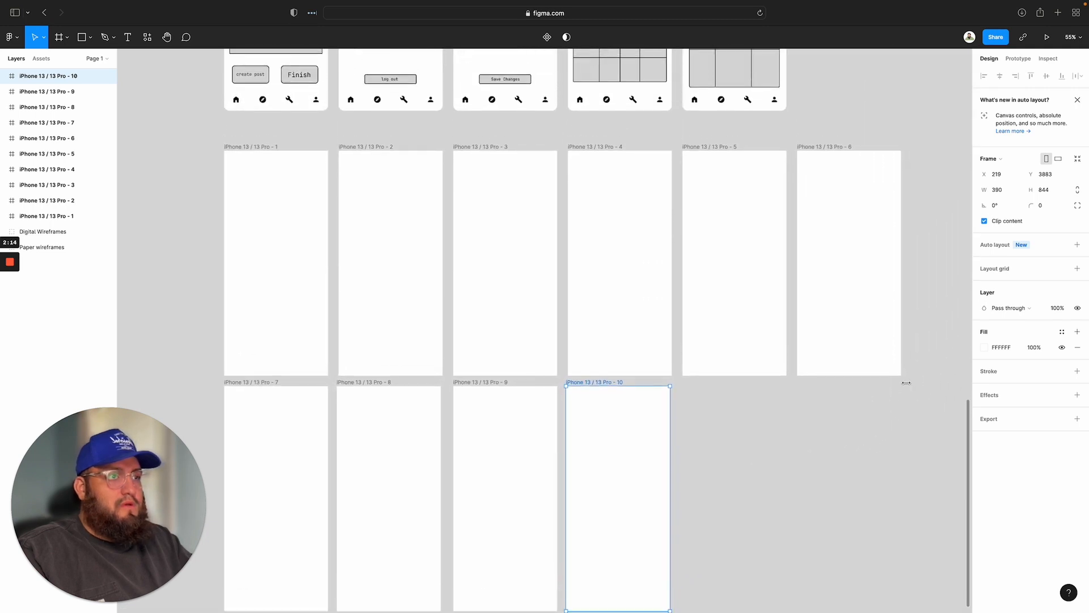
scroll(905, 382, down, 1)
scroll(905, 383, down, 10)
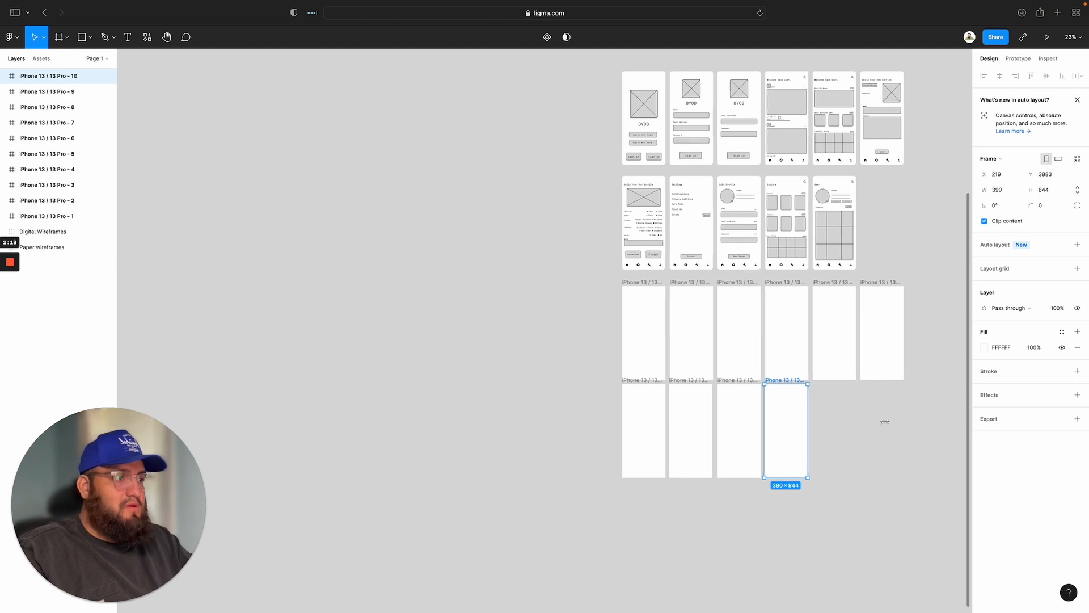
scroll(885, 415, right, 3)
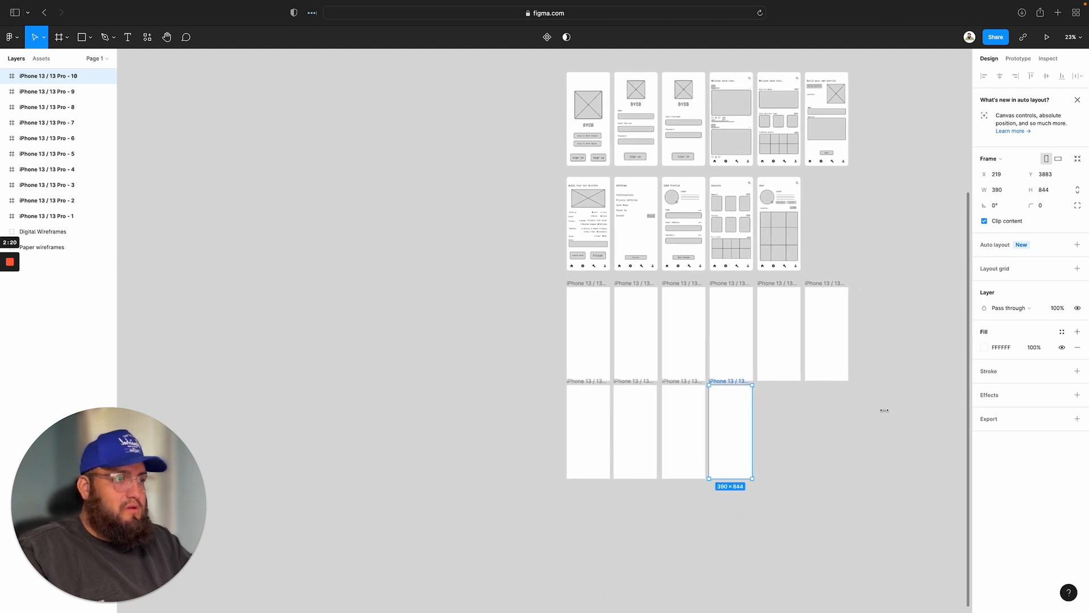
scroll(885, 412, up, 3)
scroll(885, 411, right, 3)
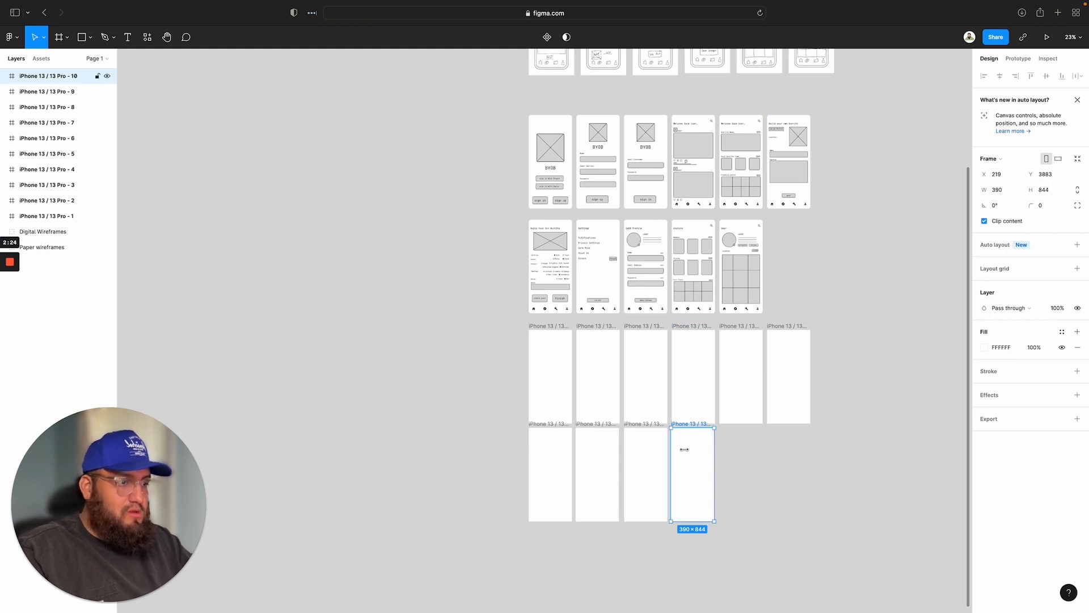
drag(730, 454, 748, 473)
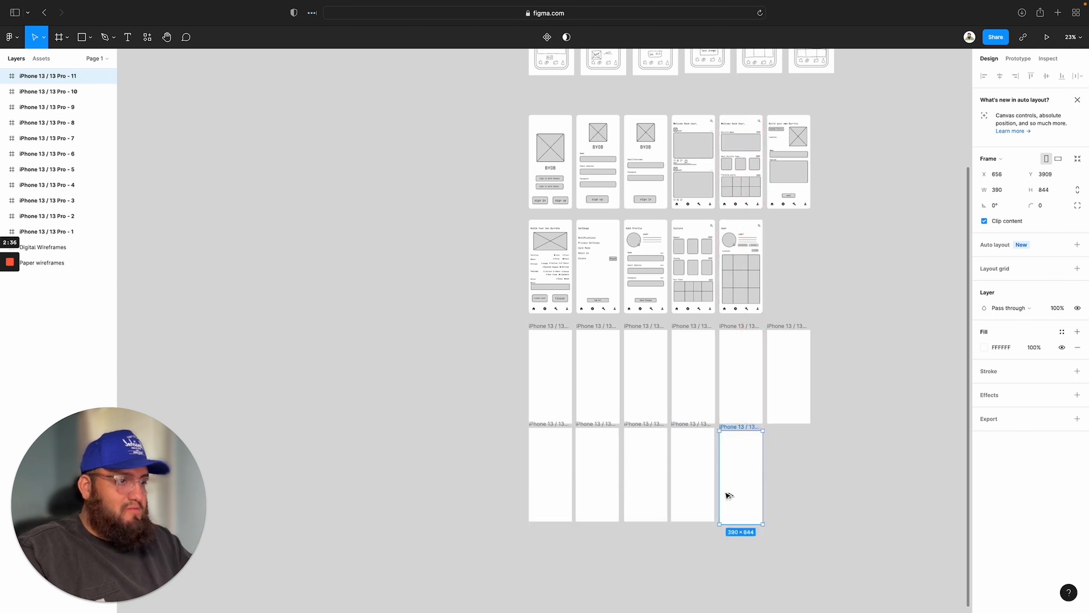
Step: Rename the first two blank frames of the upper blank row "Splash page" and "Sign Up"
drag(810, 526, 522, 334)
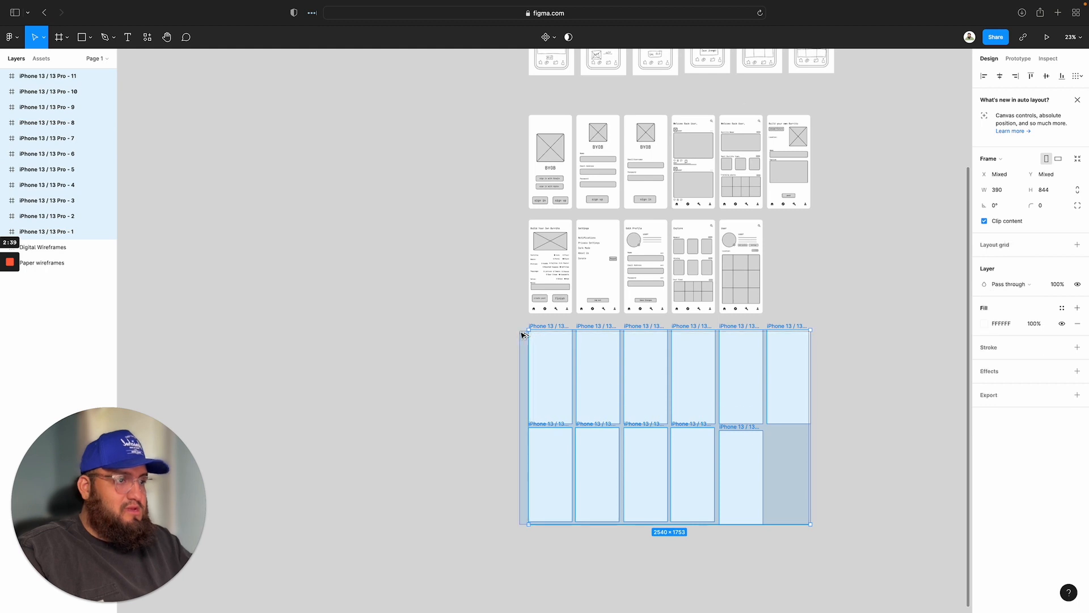
click(492, 344)
scroll(542, 334, up, 1)
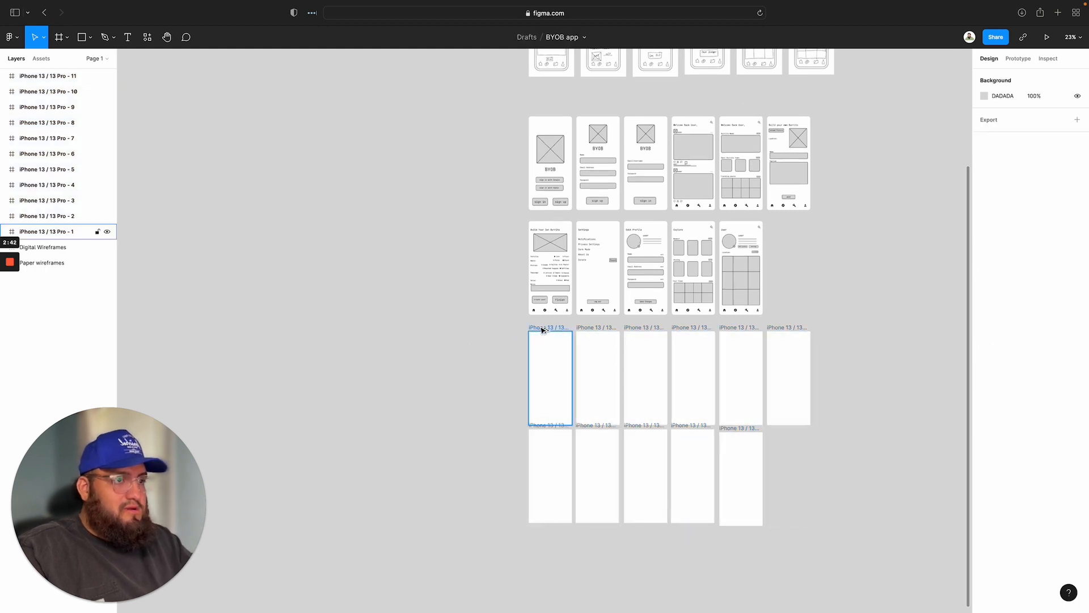
double_click(542, 329)
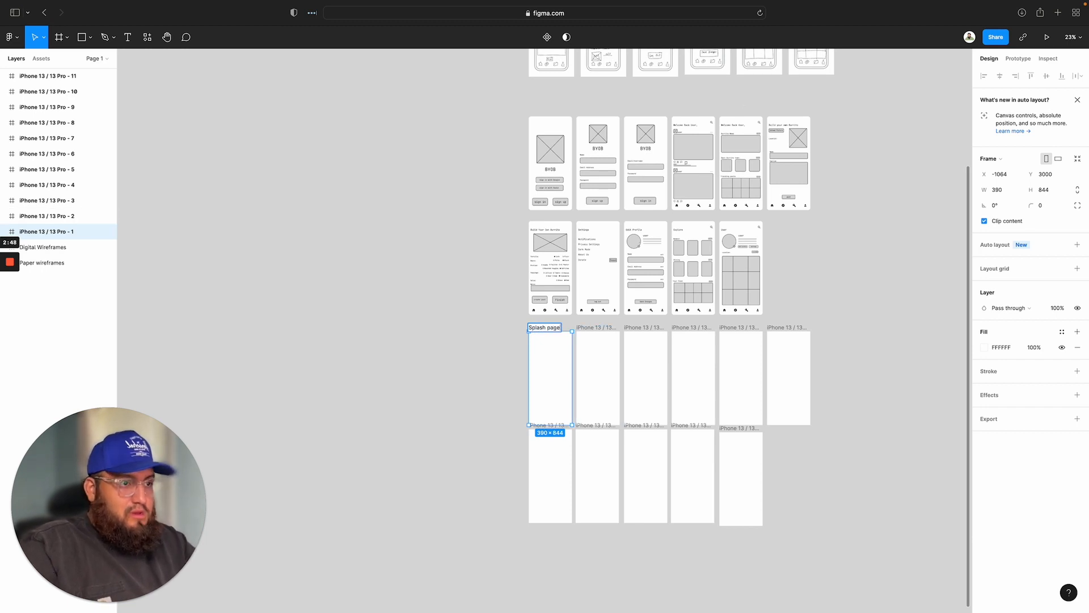
click(596, 339)
scroll(600, 329, up, 1)
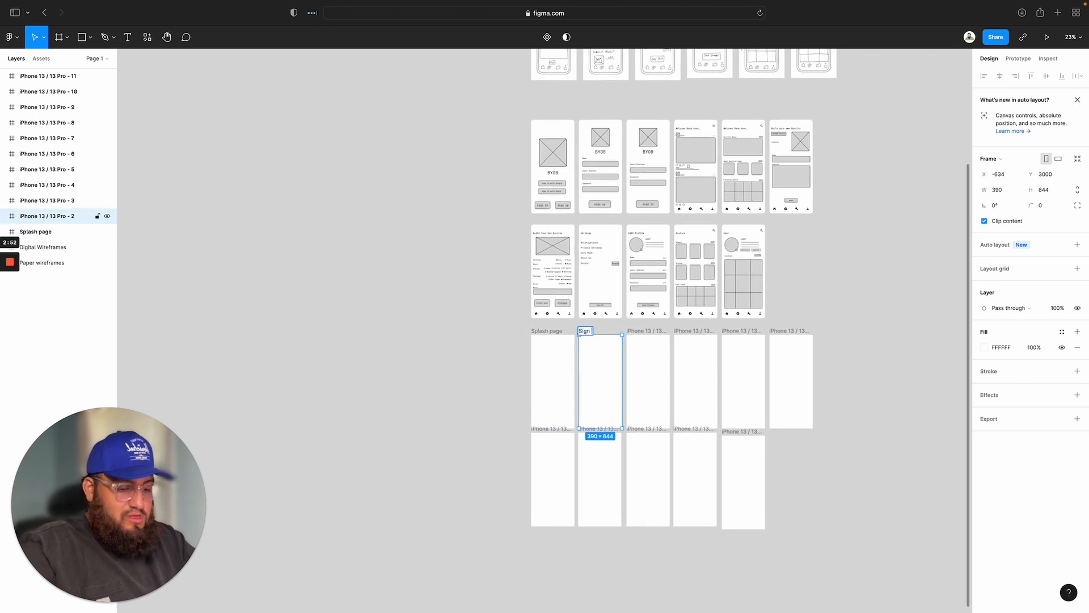
Step: Rename the third and fourth frames of the upper blank row "Sign In" and "Home Page"
click(641, 331)
double_click(641, 331)
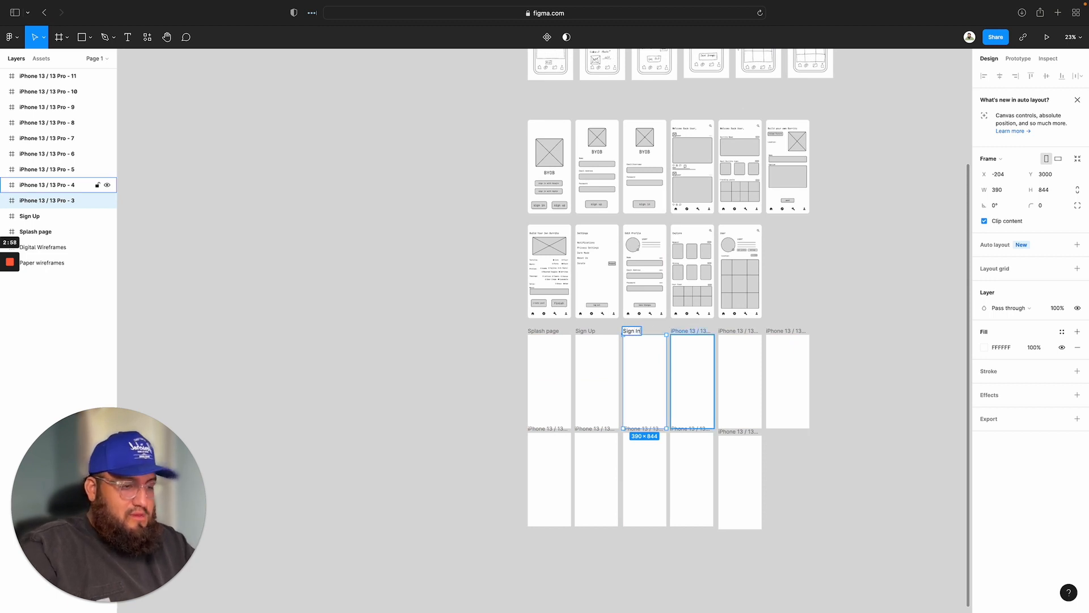
scroll(711, 317, down, 1)
click(711, 314)
double_click(711, 313)
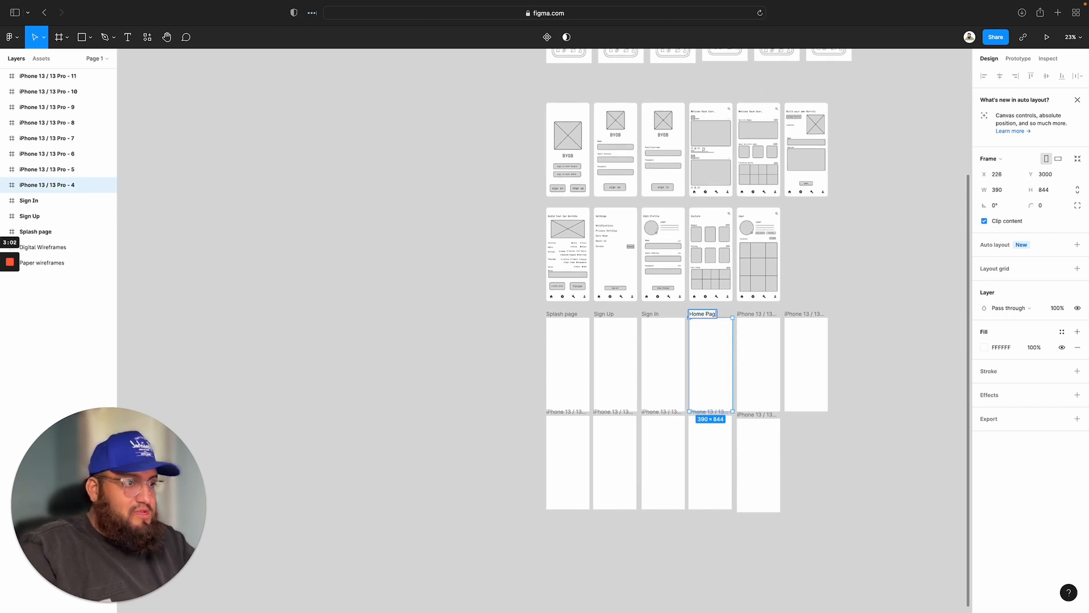
Step: Rename the fifth frame of the upper blank row "Home Page cont."
click(760, 313)
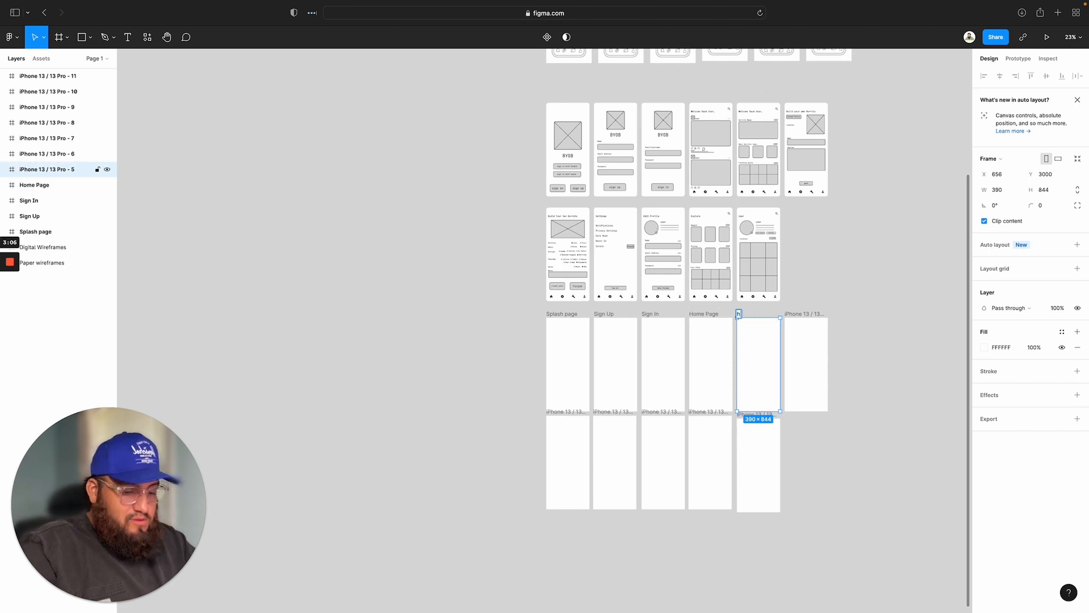
key(BackSpace)
key(BackSpace)
key(BackSpace)
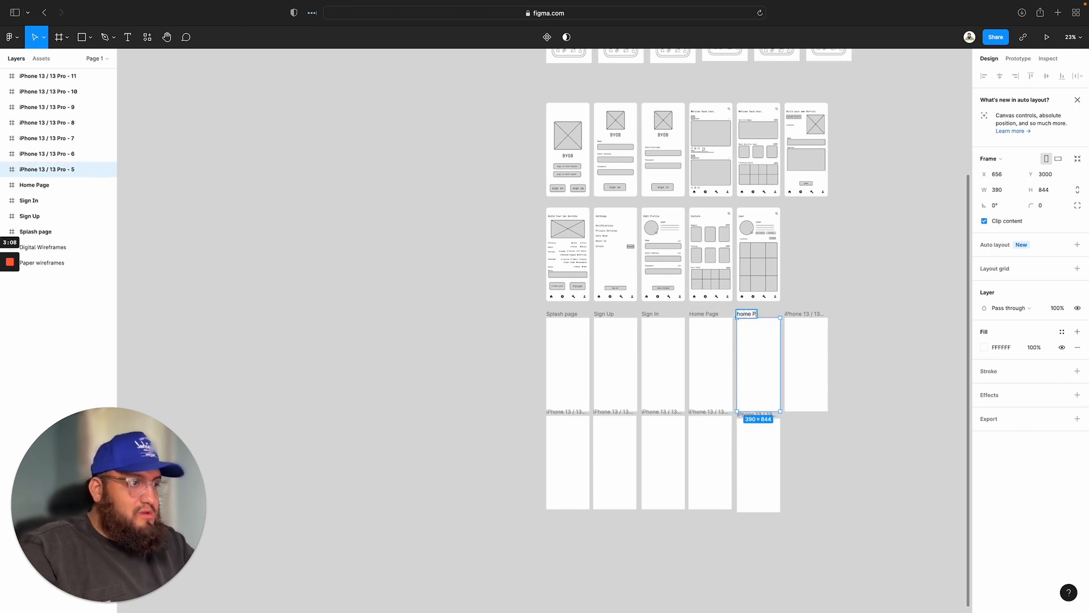
key(BackSpace)
key(BackSpace)
key(BackSpace)
key(BackSpace)
key(BackSpace)
key(BackSpace)
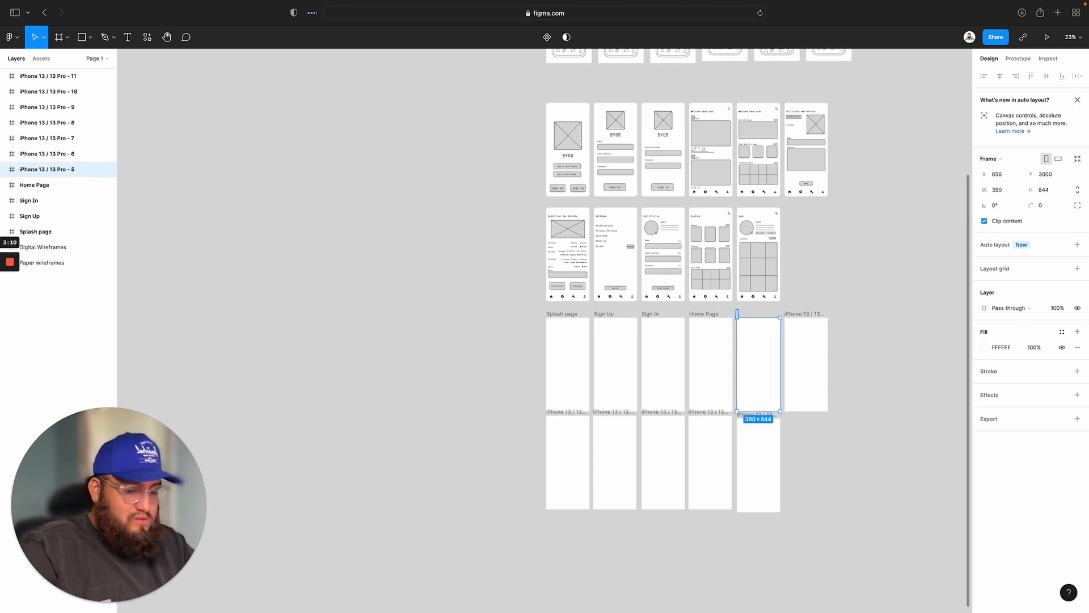
text(Home Page)
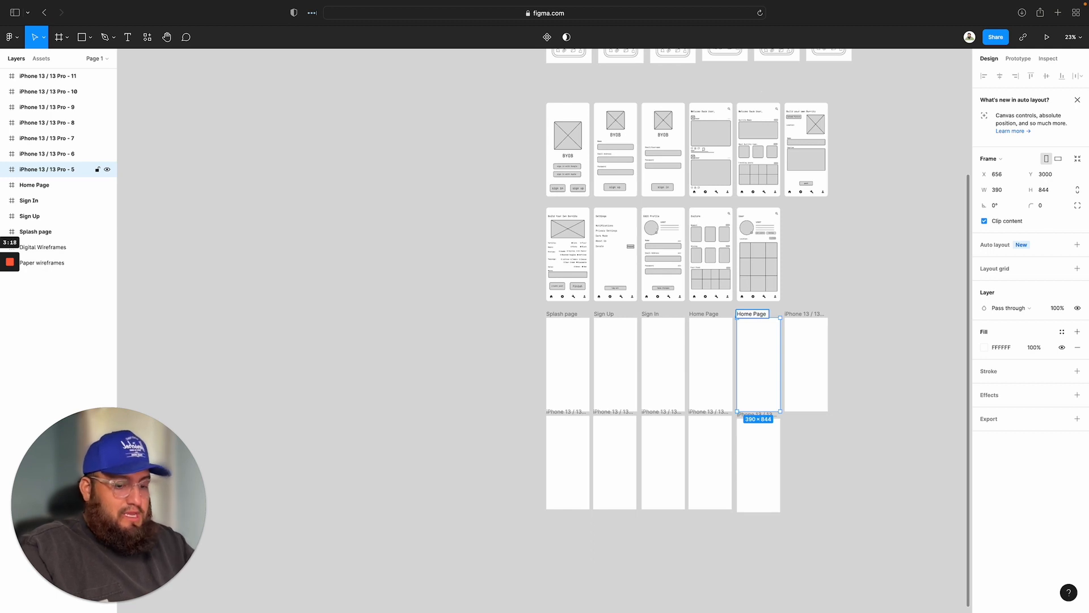
text(cont.)
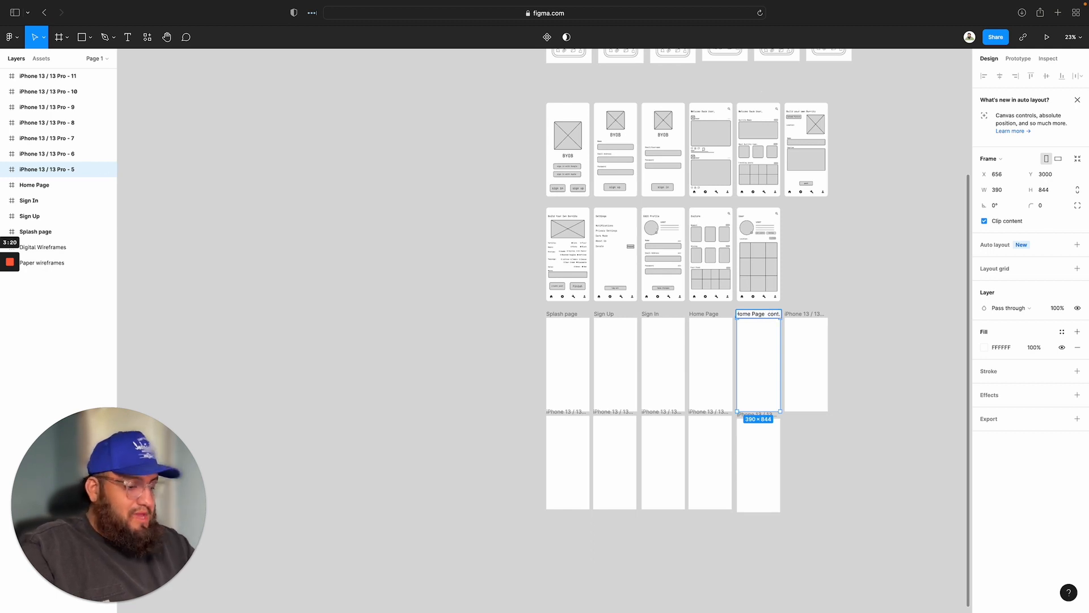
key(BackSpace)
key(BackSpace)
key(BackSpace)
key(BackSpace)
key(BackSpace)
key(BackSpace)
text(c)
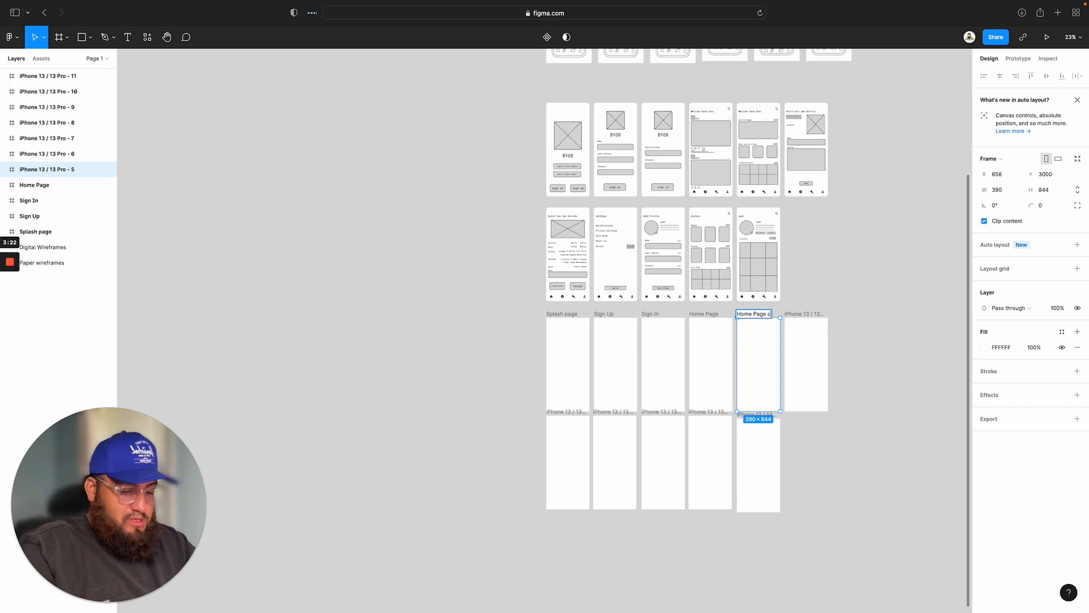
text(ont.)
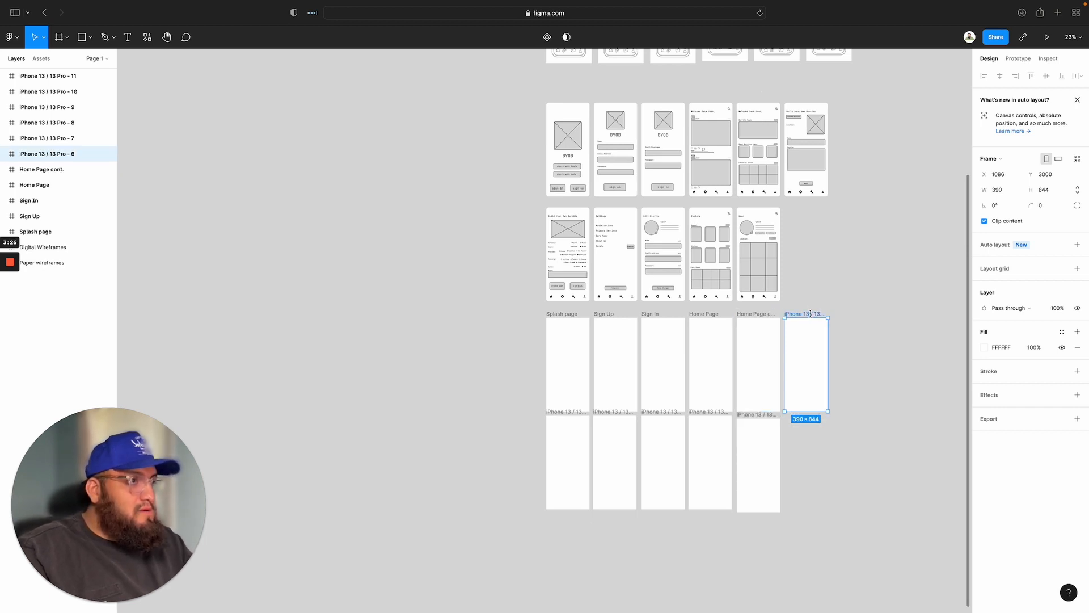
Step: Rename the upper blank row's sixth frame "Post" and the lower row's first frame "BYOB"
double_click(810, 313)
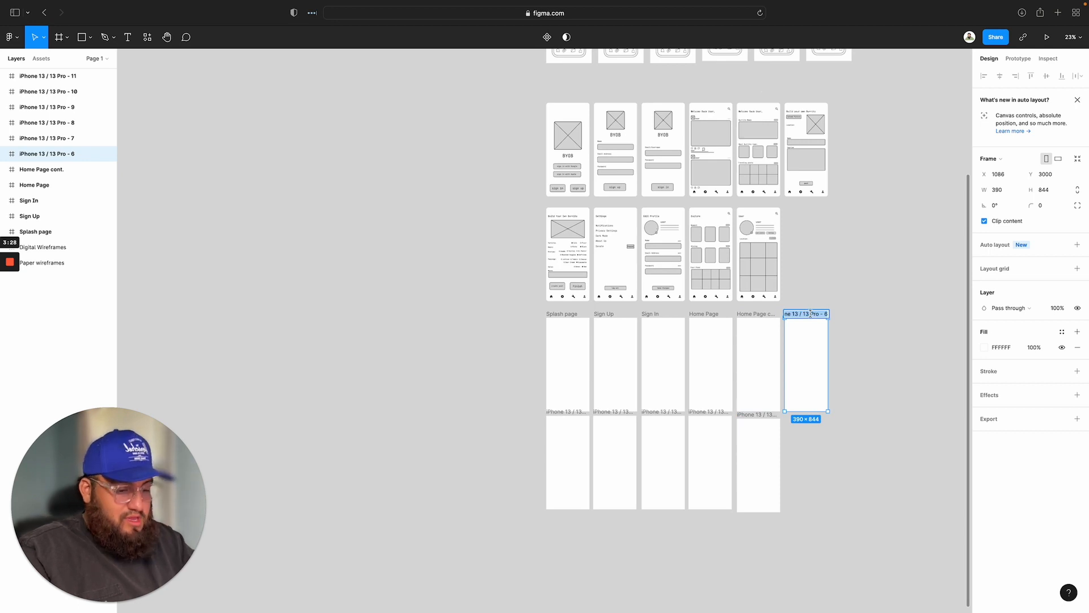
text(Post)
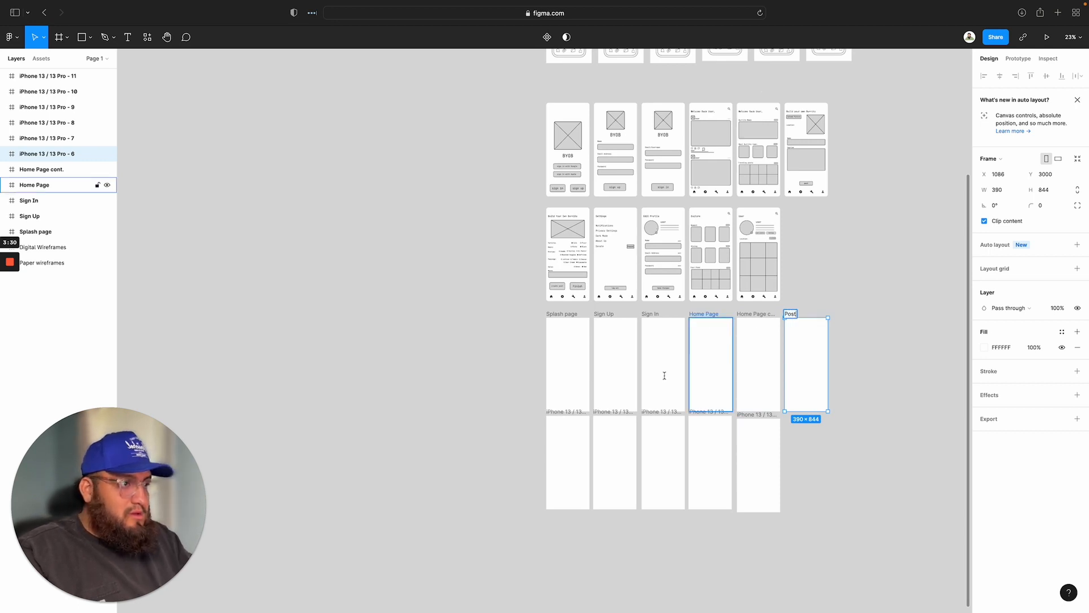
click(475, 428)
double_click(561, 412)
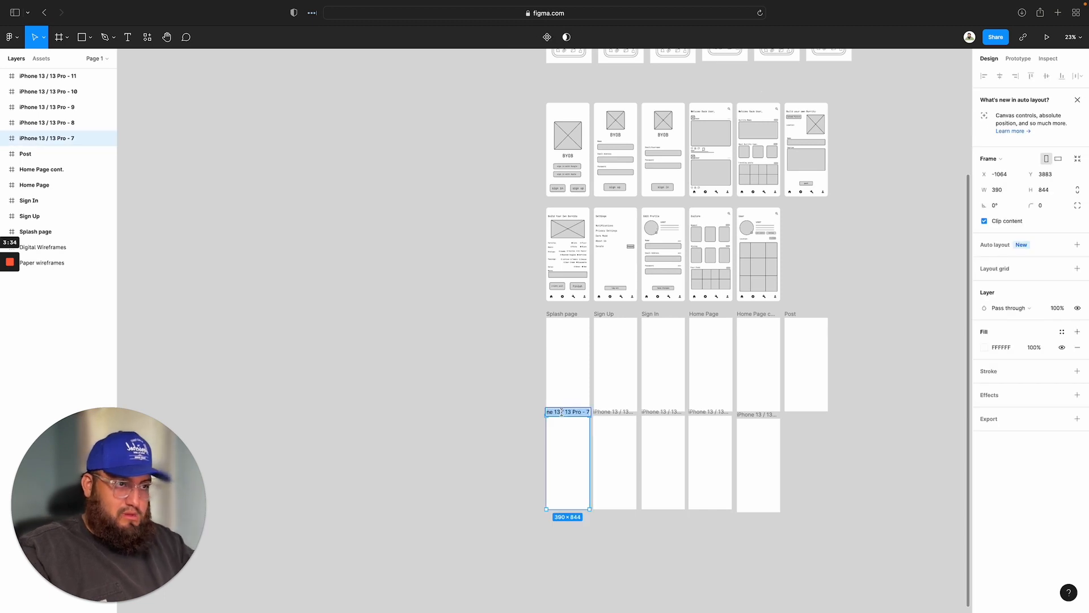
text(BYOB)
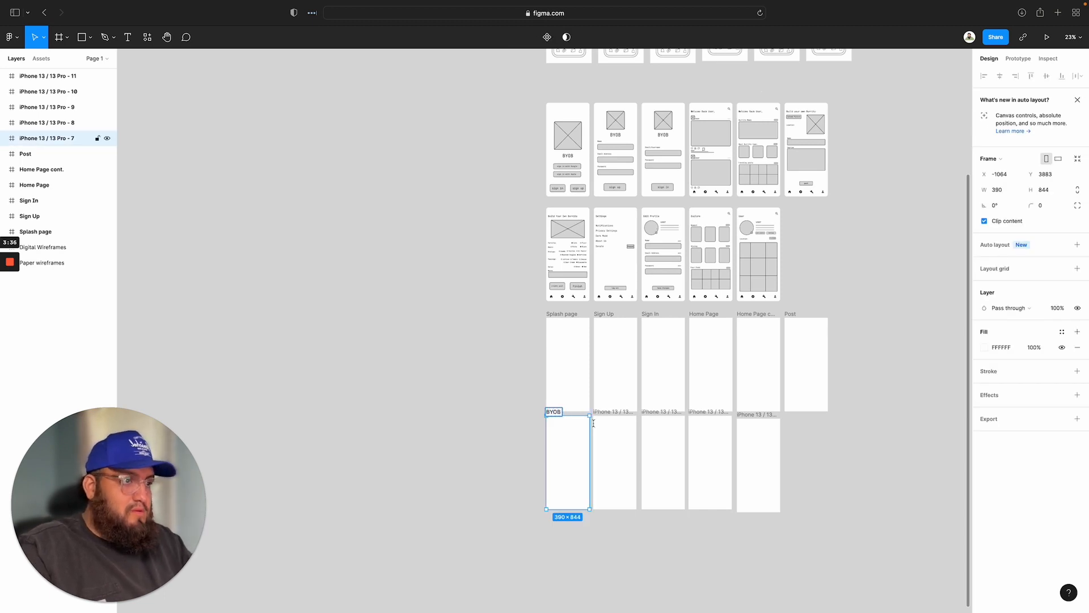
Step: Rename the lower blank row's second and third frames "Settings" and "Edit Profile"
double_click(613, 412)
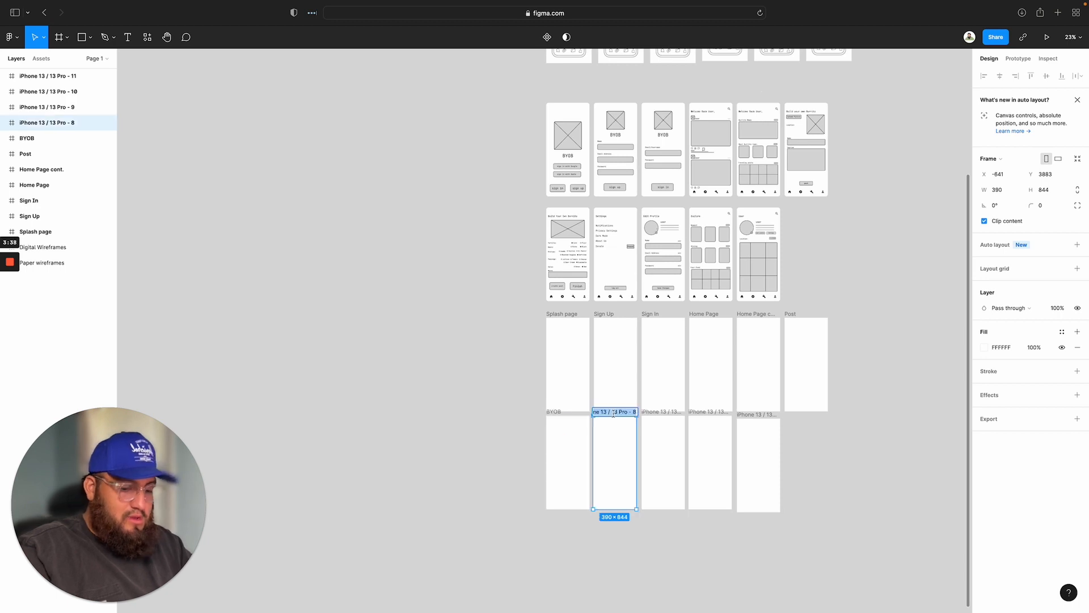
text(Settings)
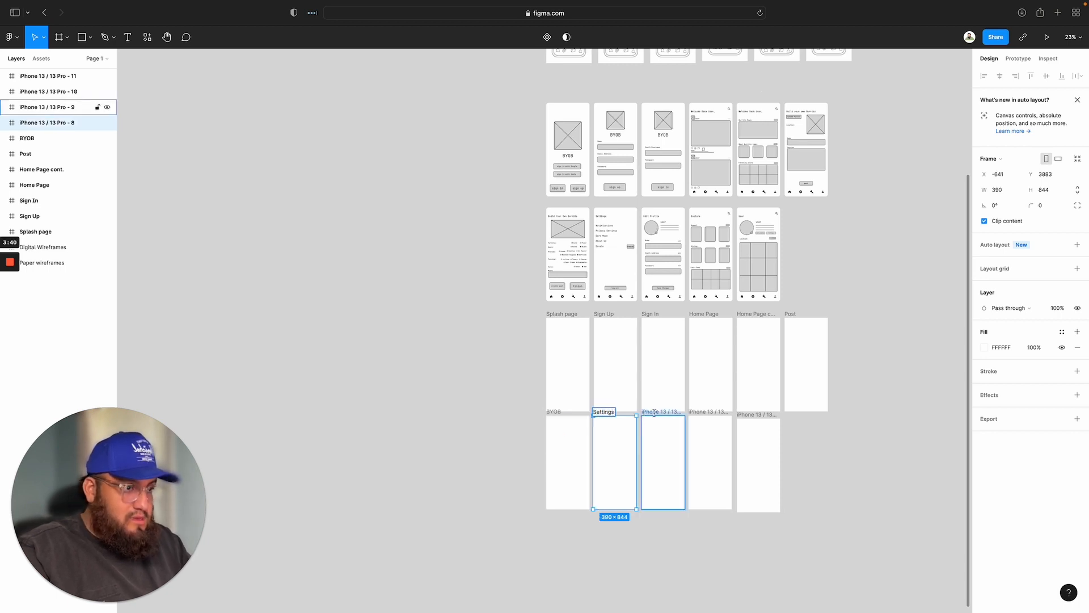
double_click(654, 412)
click(654, 412)
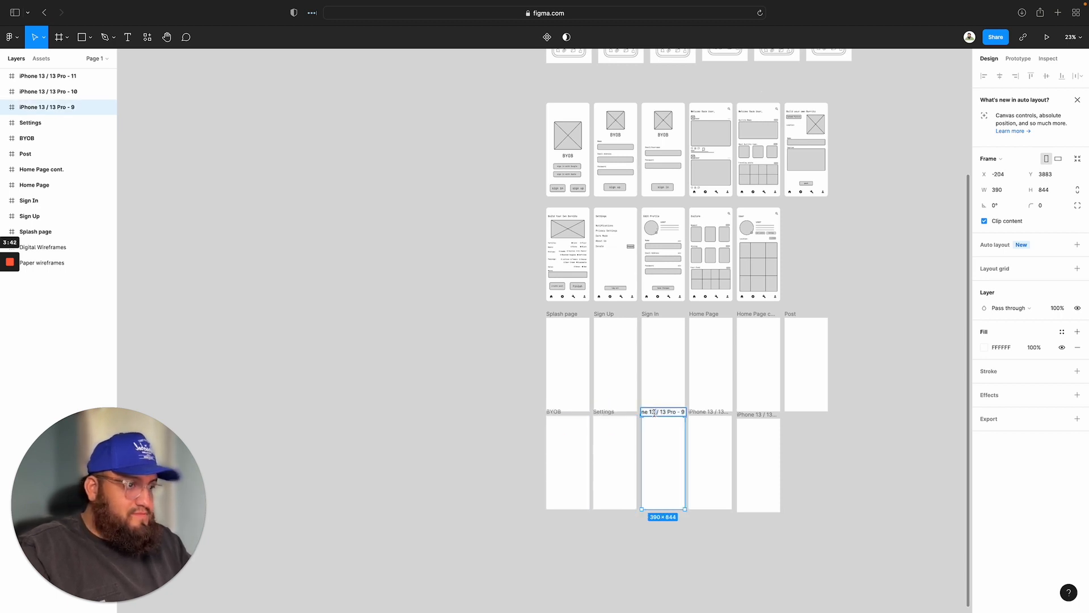
key(super+a)
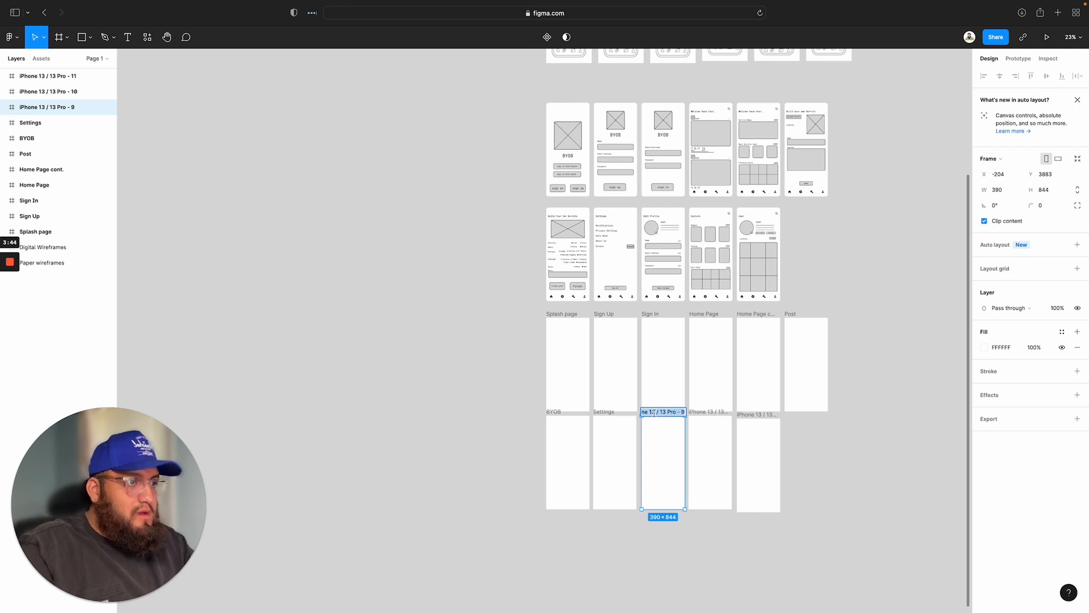
text(Edi)
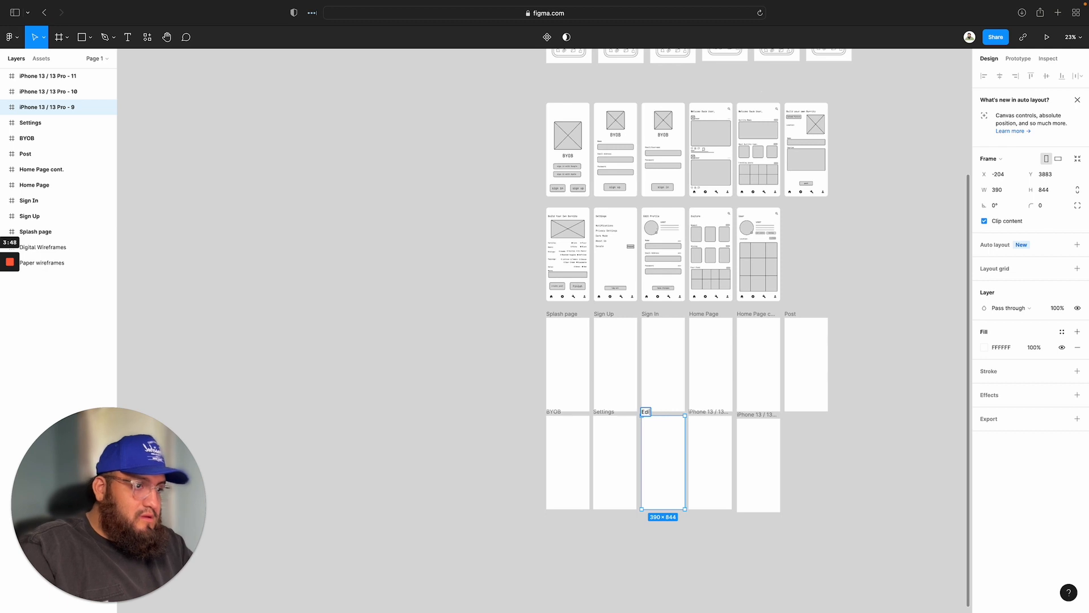
text(otProfile)
key(Return)
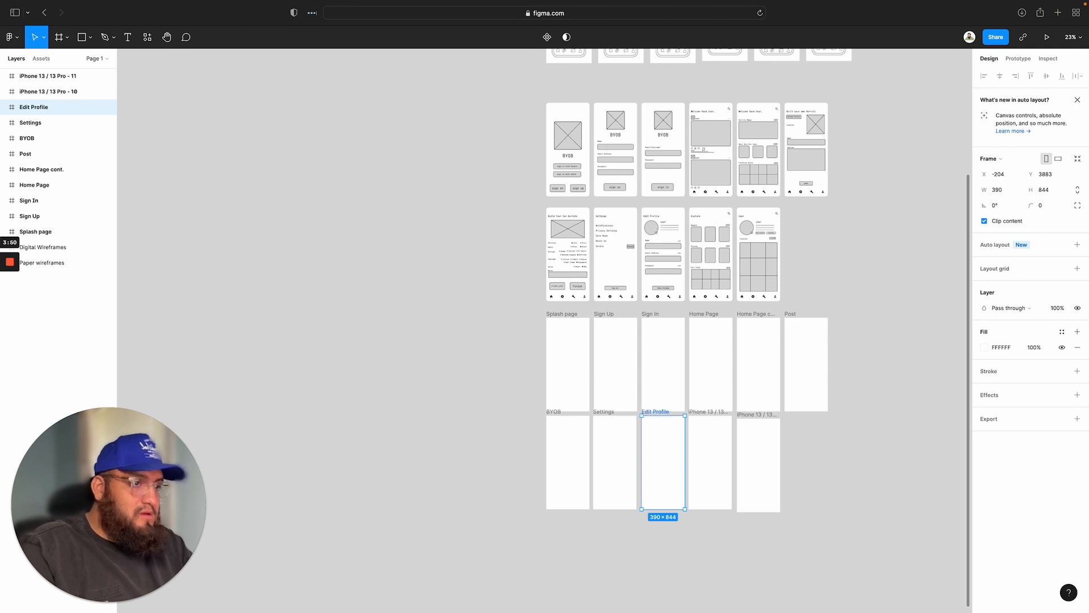
Step: Rename the lower blank row's fourth frame "Explore Page"
click(700, 411)
scroll(700, 410, down, 1)
double_click(700, 410)
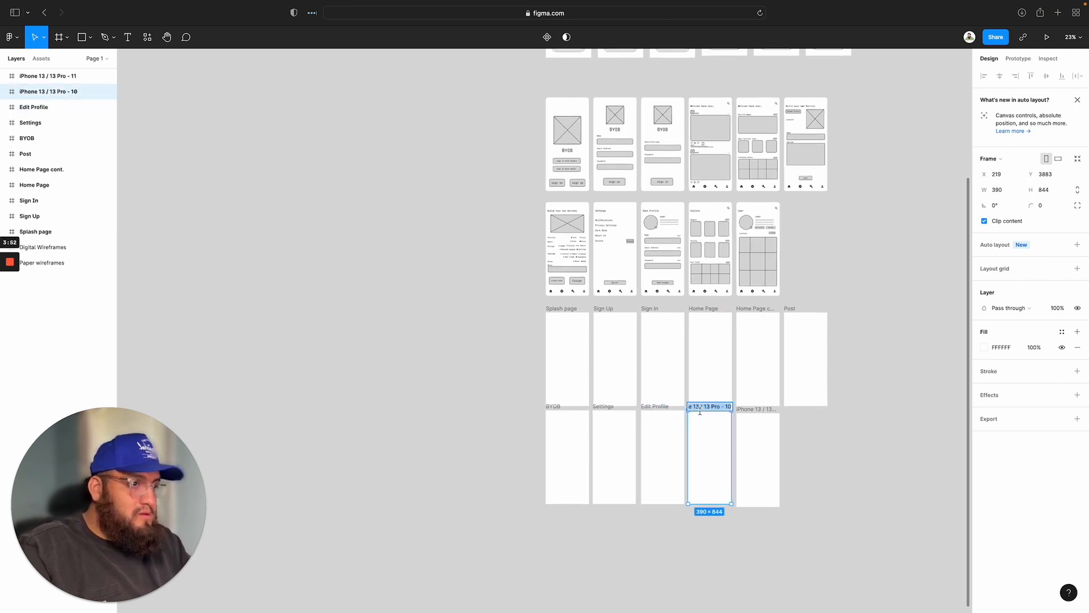
text(Explore PAge\)
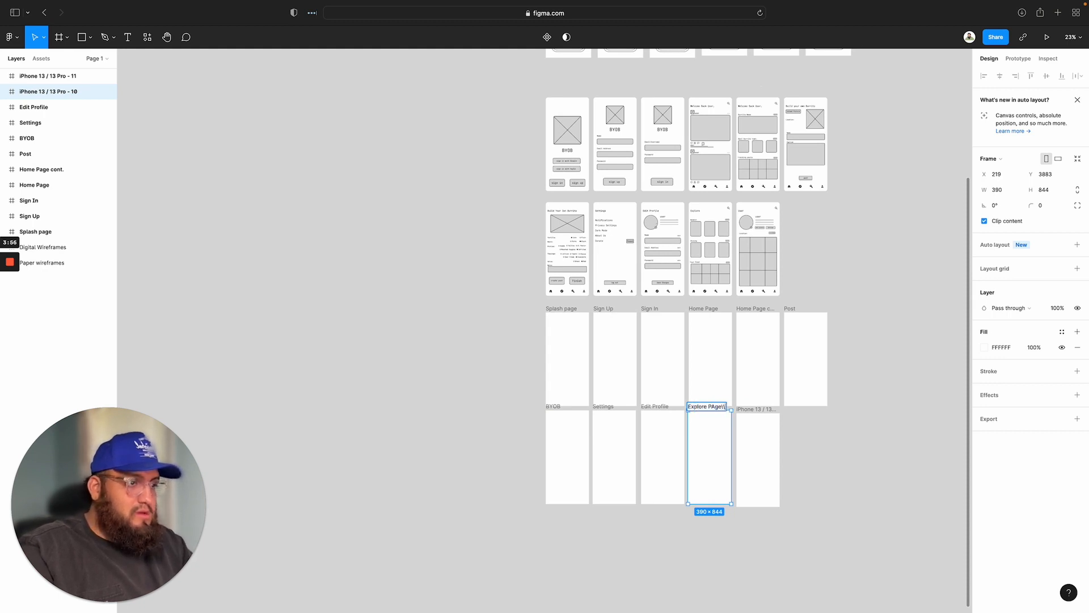
key(BackSpace)
key(BackSpace)
text(age)
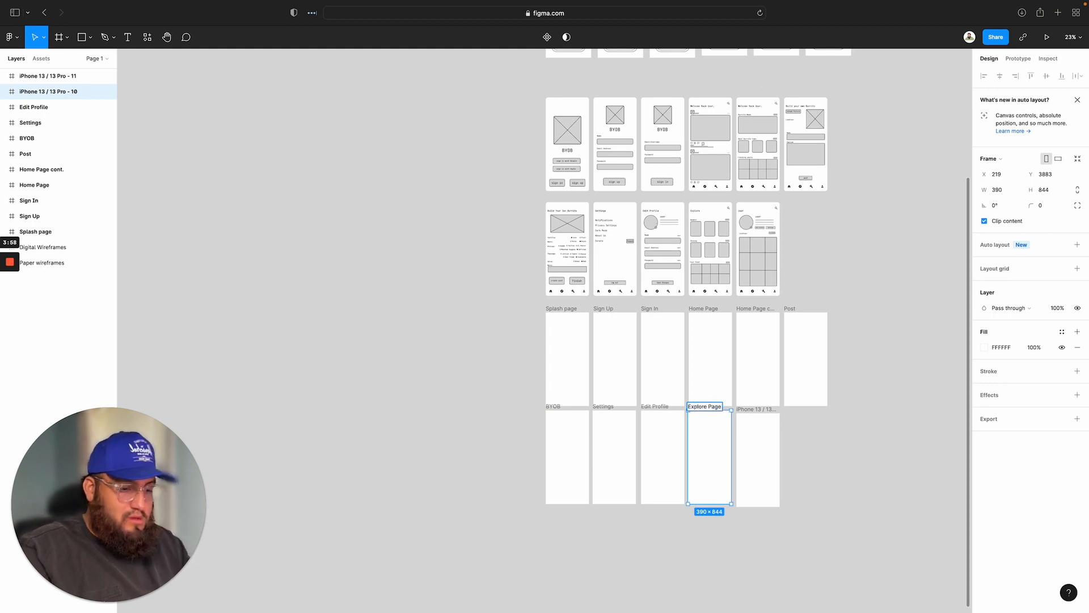
Step: Rename the lower blank row's fifth frame "Profile Page."
double_click(752, 409)
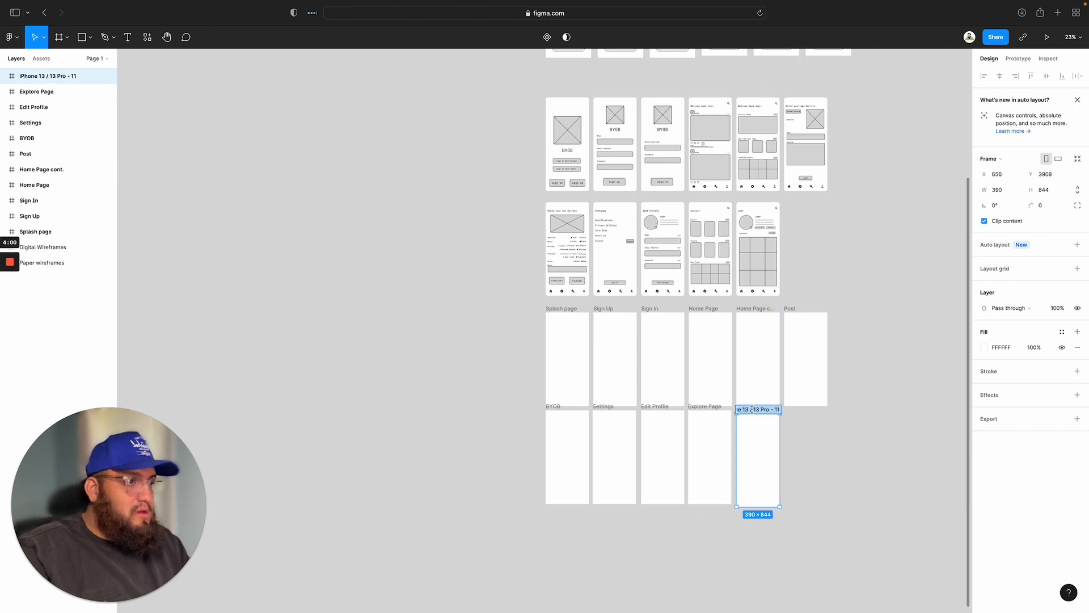
text(Profil)
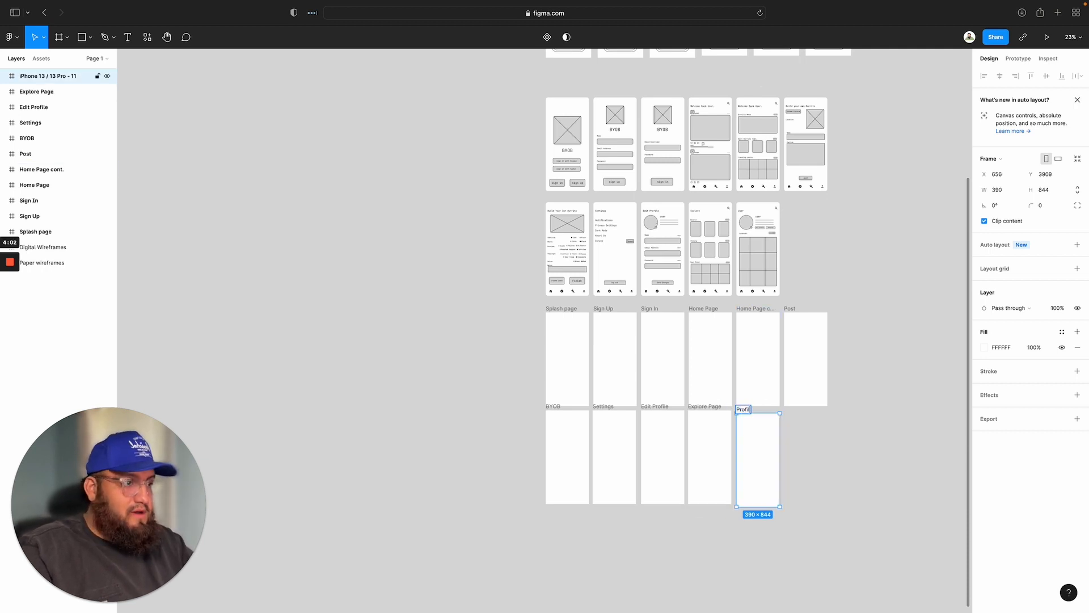
text(e Page.)
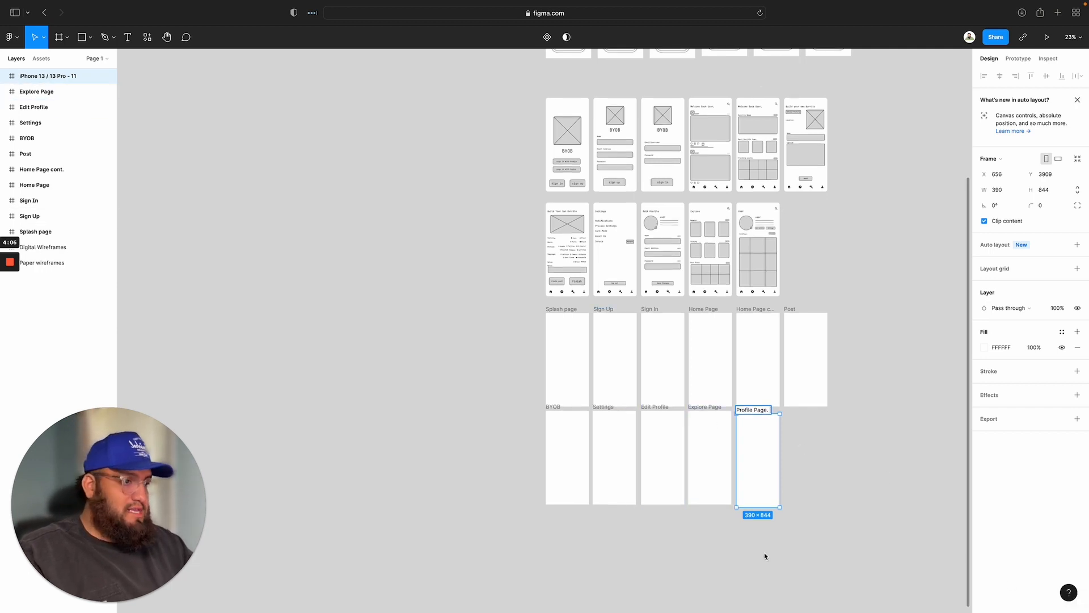
click(780, 548)
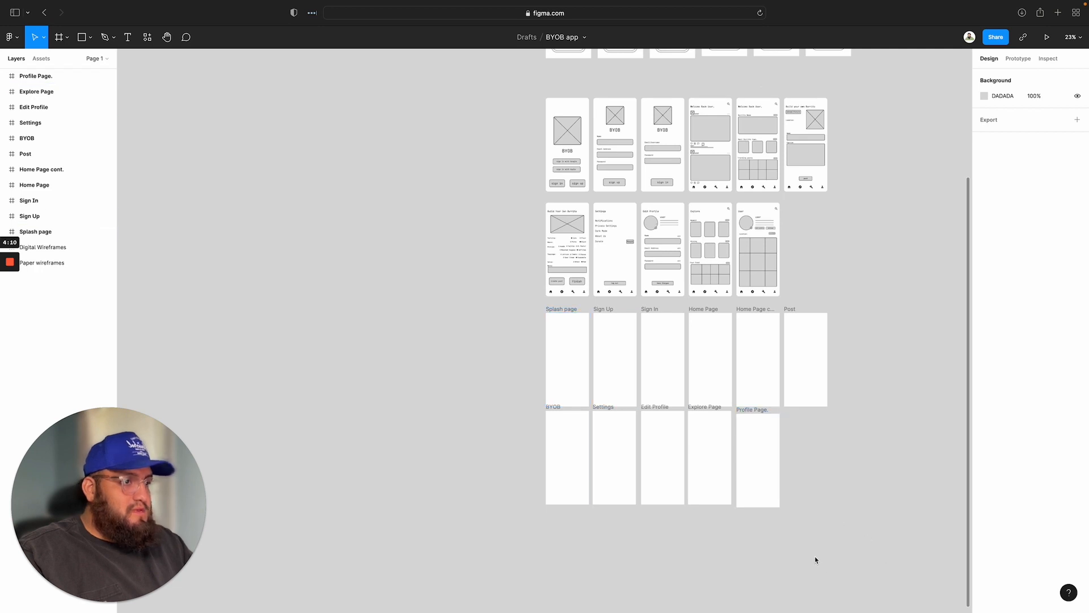
Step: Move the lower blank row down clear of the upper row, and set the upper row's horizontal spacing to 30
drag(825, 561, 528, 428)
drag(610, 453, 605, 477)
drag(841, 418, 523, 329)
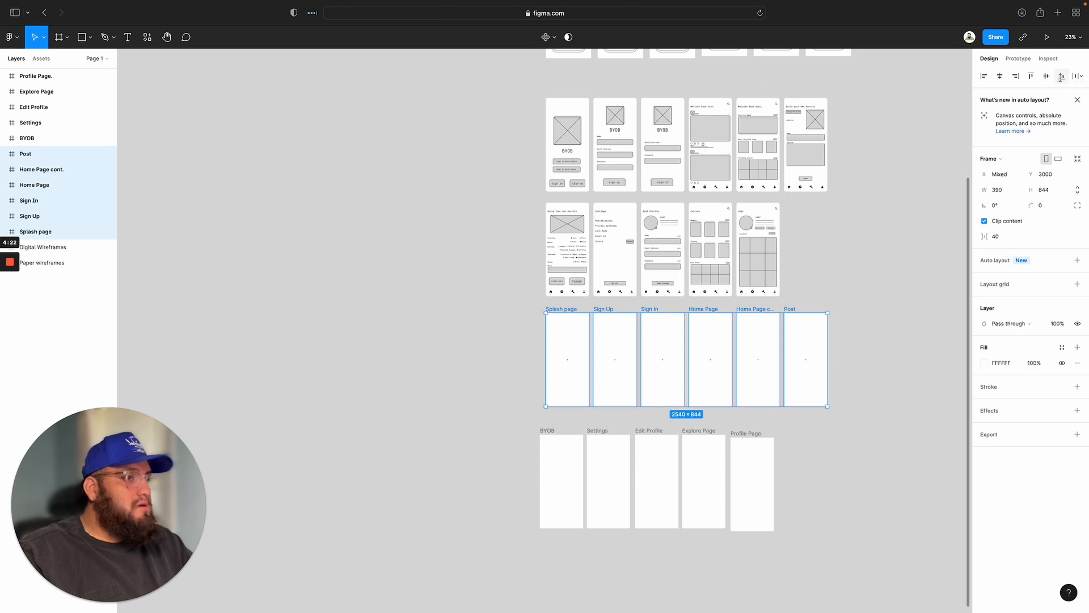
mouse_move(687, 361)
mouse_down()
mouse_move(717, 360)
mouse_move(689, 362)
mouse_up()
click(1002, 239)
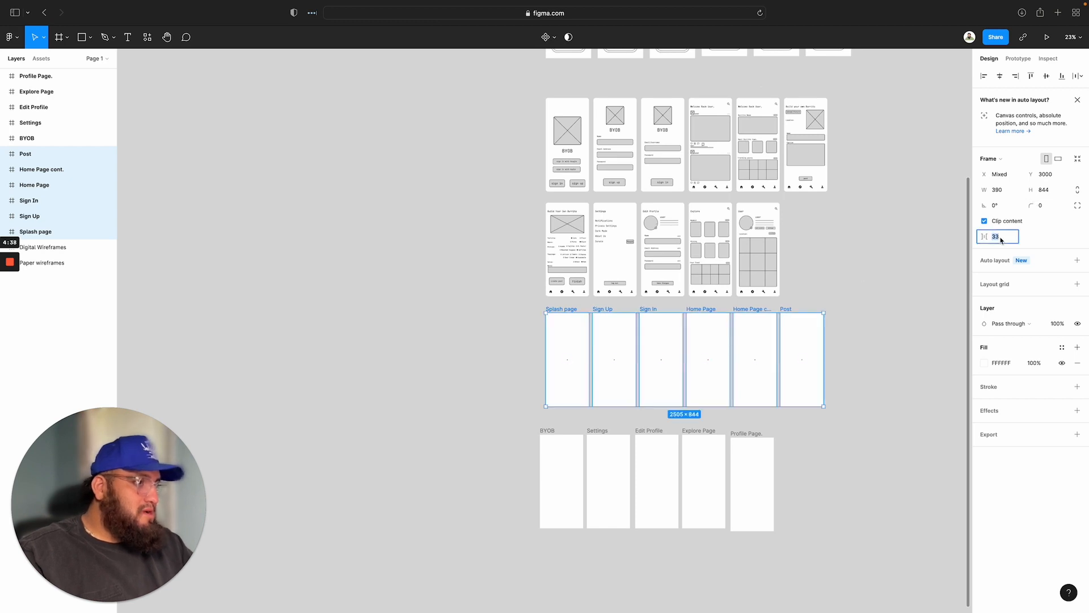
text(30)
key(Return)
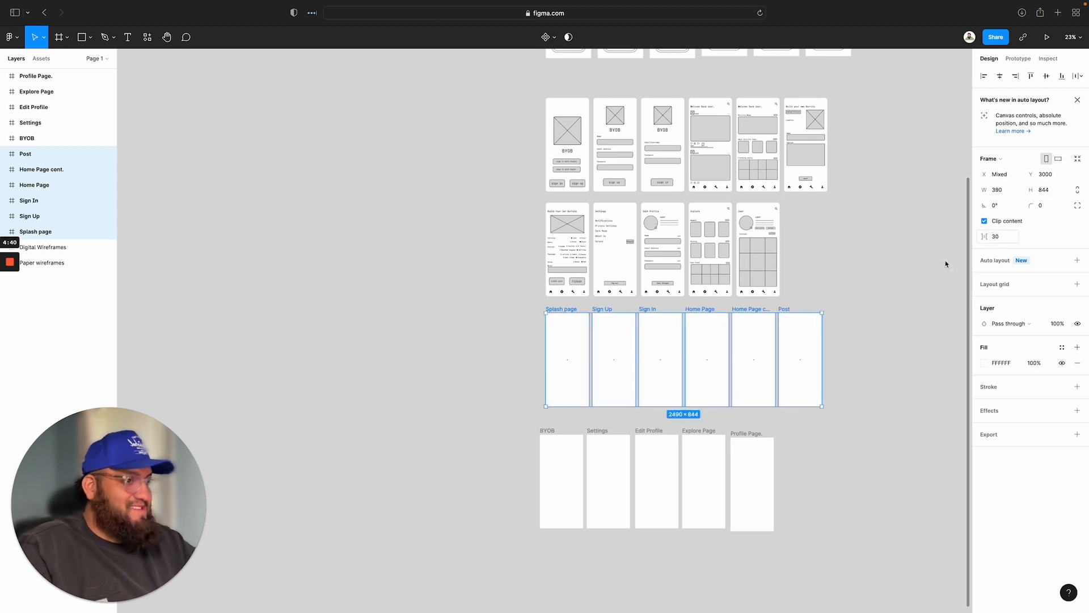
Step: Align the lower row's five frames by their tops, move them up beneath the upper row's first frame, and tidy their spacing
drag(830, 479, 501, 462)
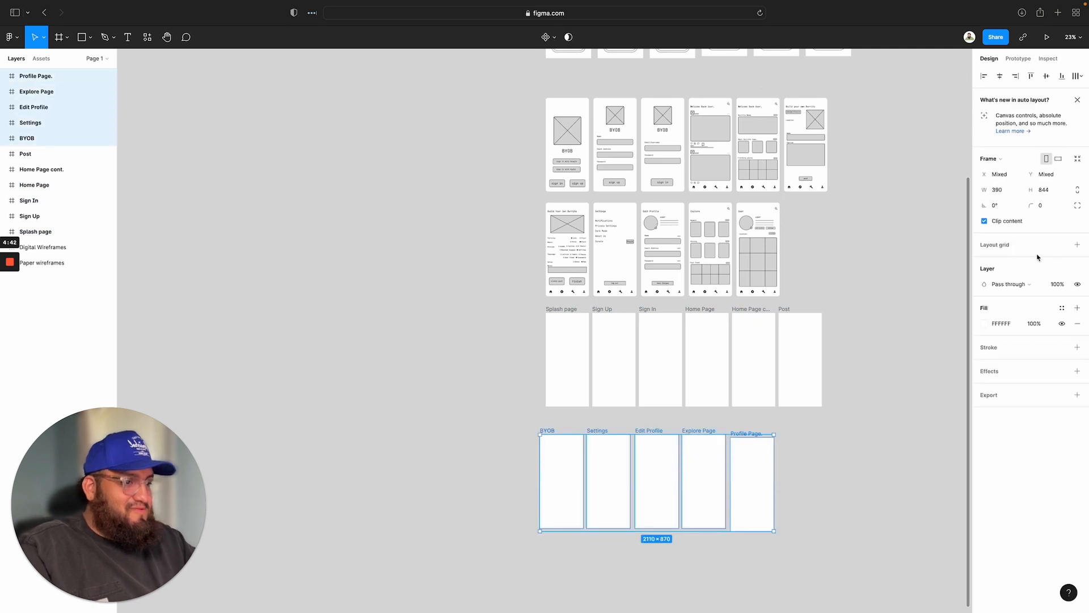
click(1031, 77)
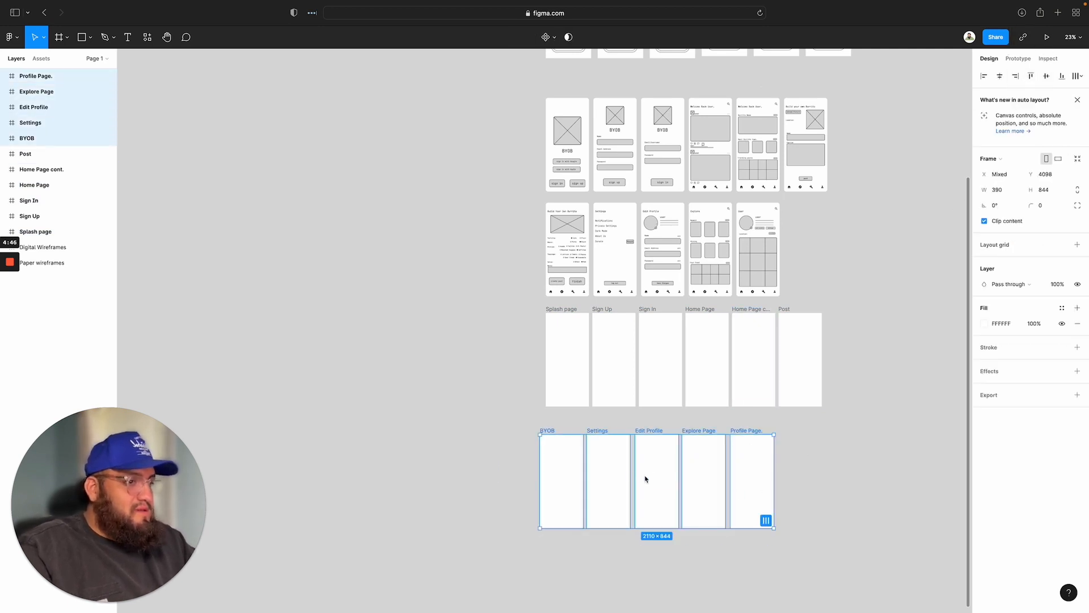
mouse_move(645, 479)
mouse_down()
mouse_move(666, 461)
mouse_move(652, 461)
mouse_up()
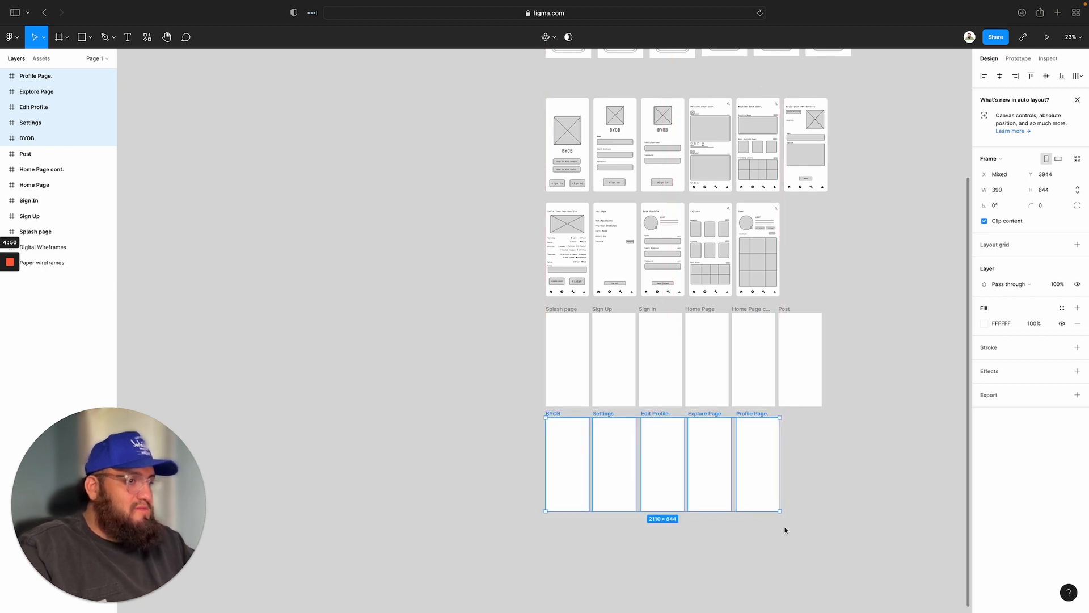
click(772, 504)
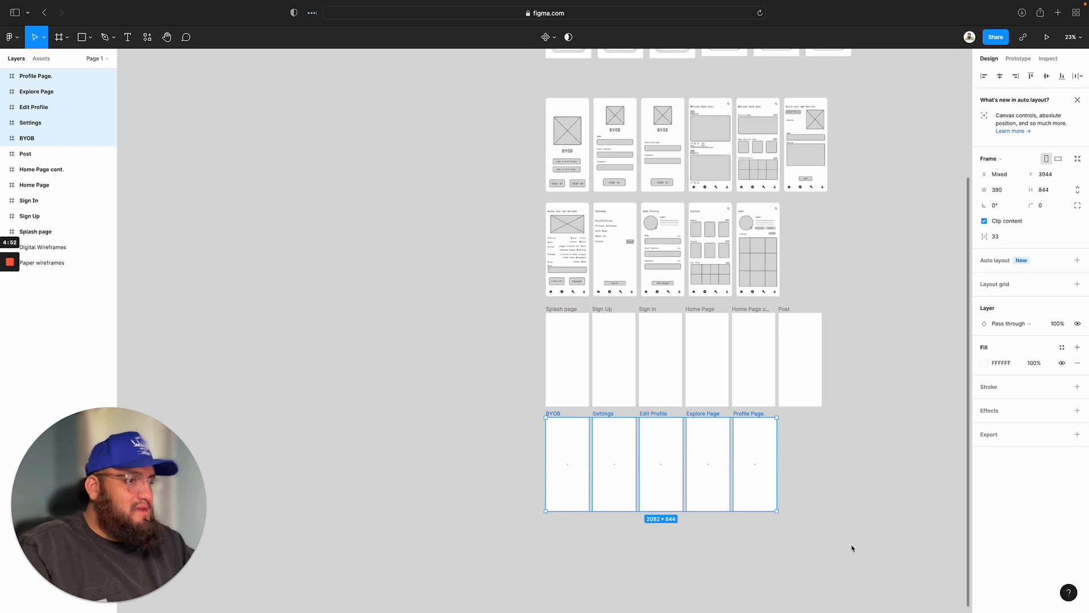
Step: Set the horizontal spacing between the lower row's five frames to 30
click(1001, 240)
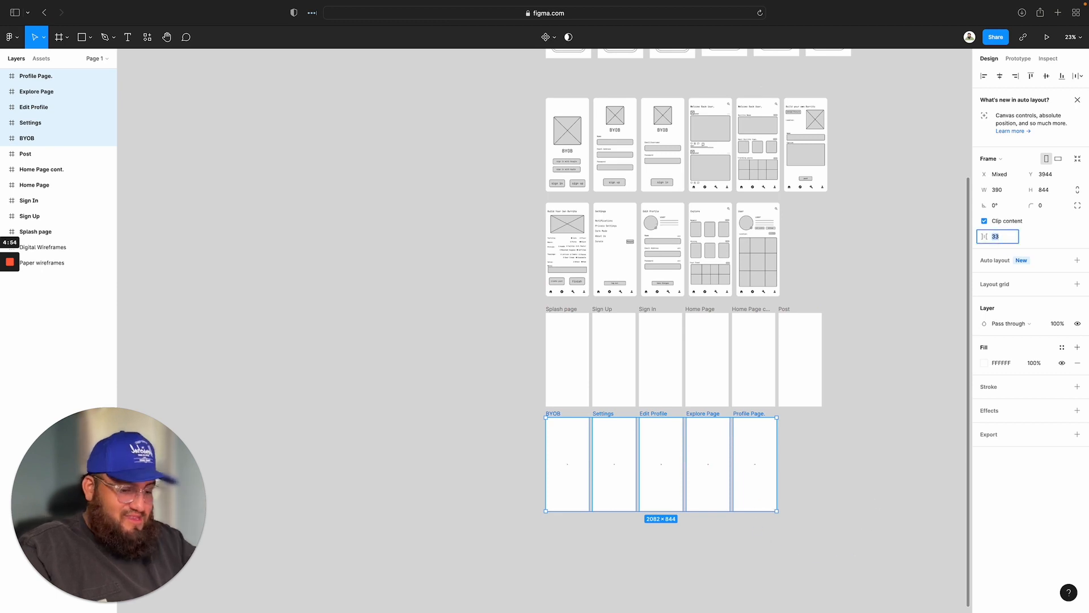
text(30)
key(Return)
click(825, 440)
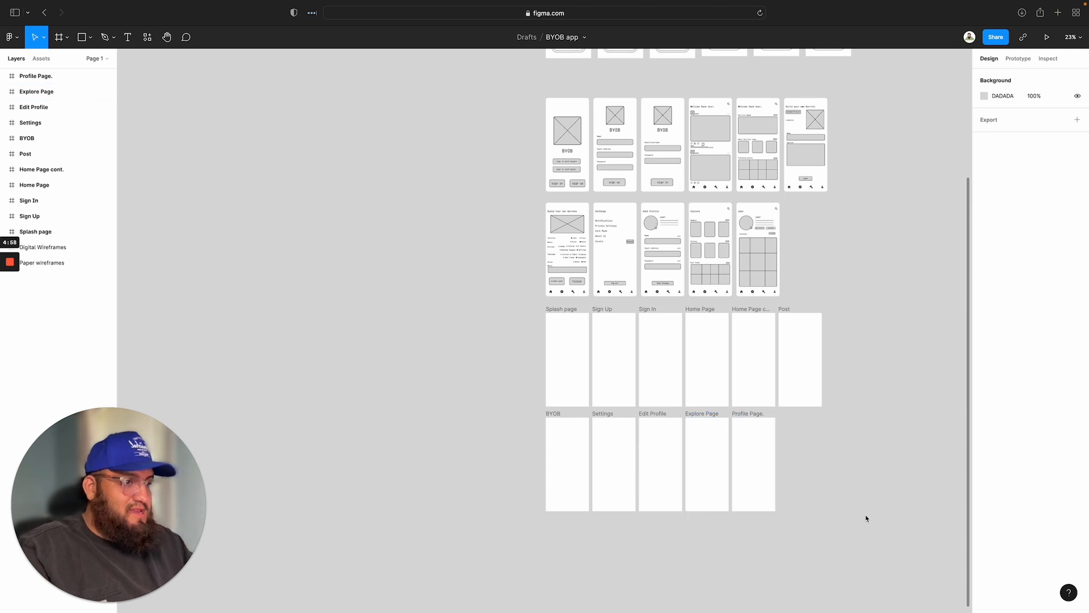
Step: Run the installed Color Palettes plugin and move its window clear of the wireframes and blank frames
right_click(295, 264)
mouse_move(325, 327)
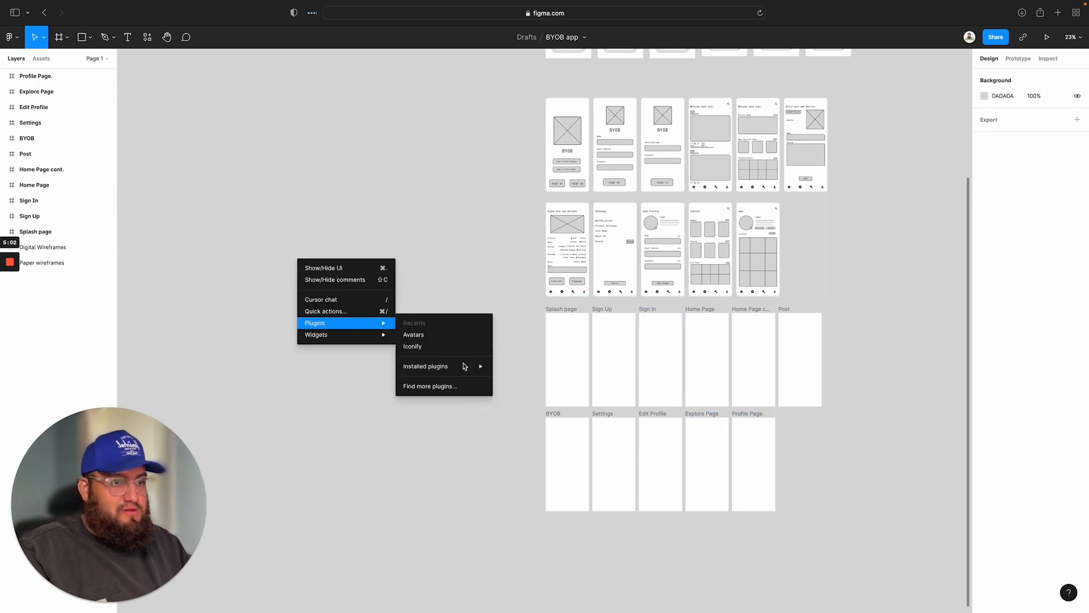
mouse_move(465, 366)
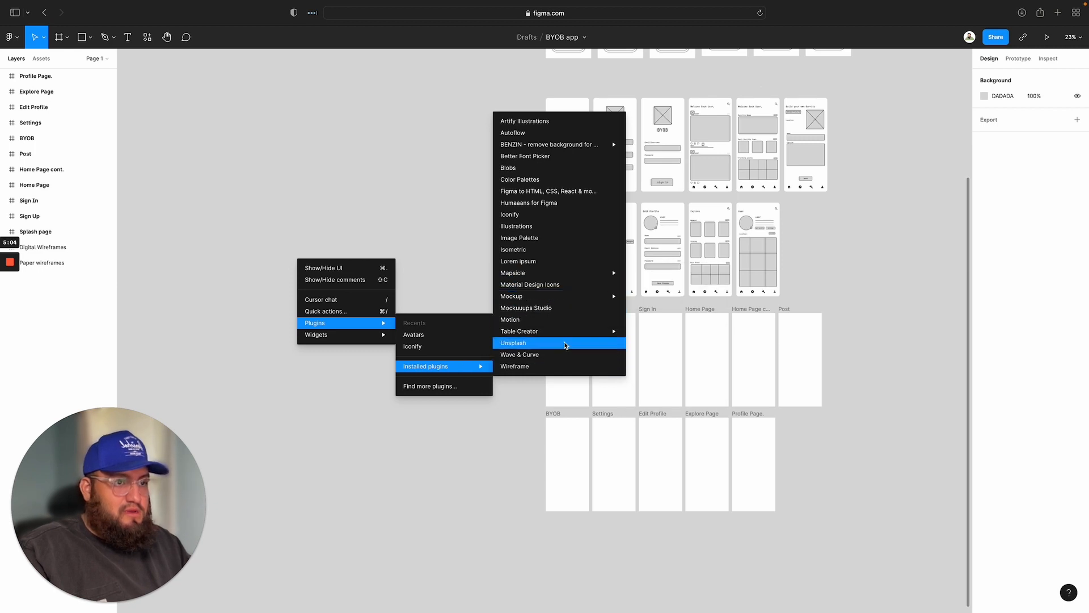
mouse_move(544, 273)
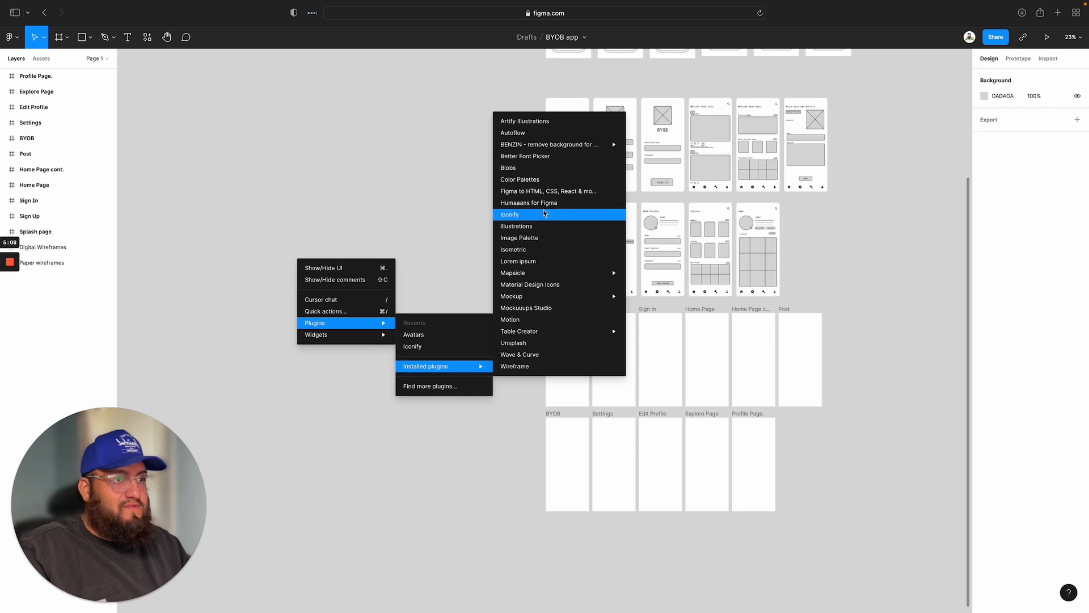
click(546, 179)
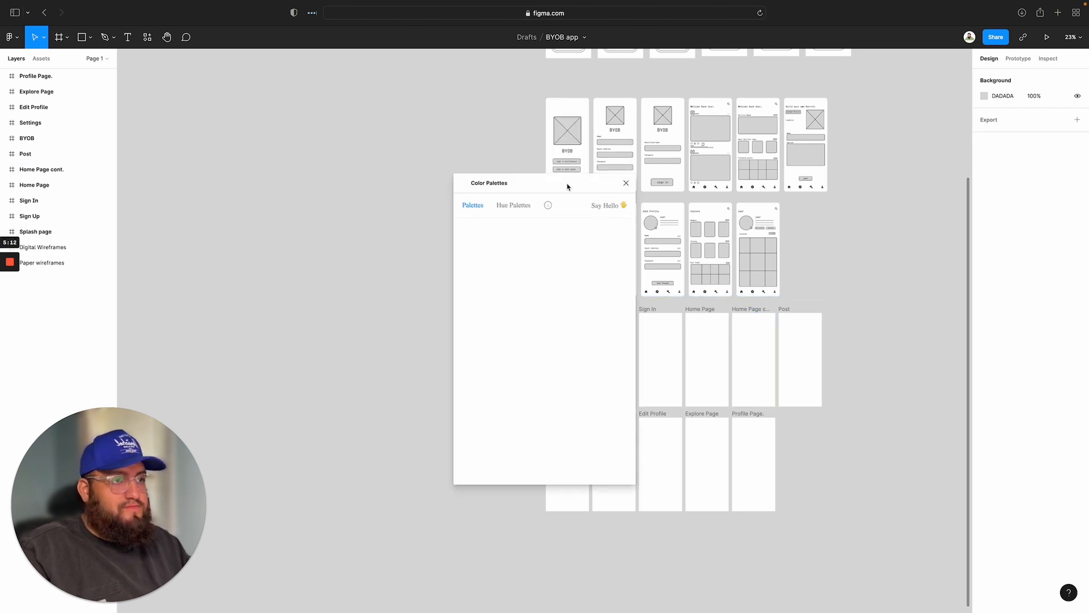
drag(567, 187, 430, 161)
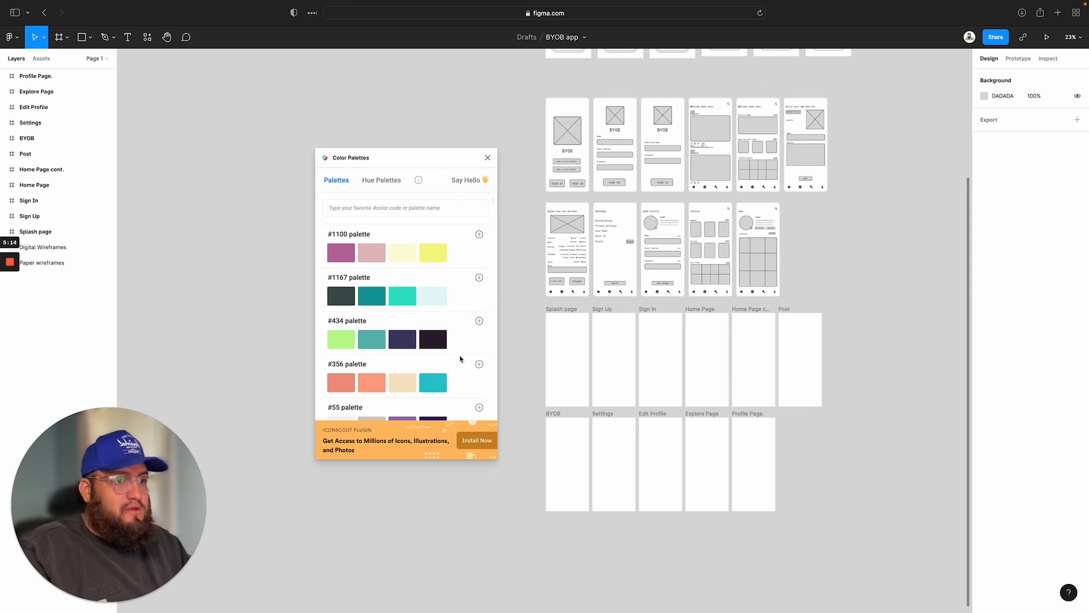
Step: Browse the colour palettes, add the #533 palette to the canvas, and close the plugin
scroll(363, 335, down, 5)
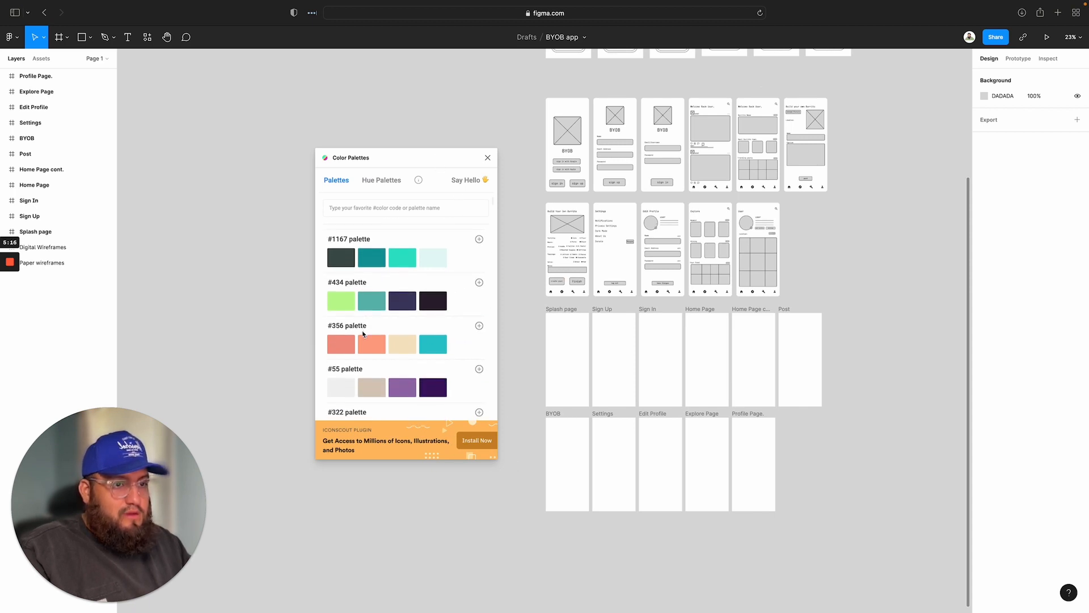
scroll(365, 336, down, 10)
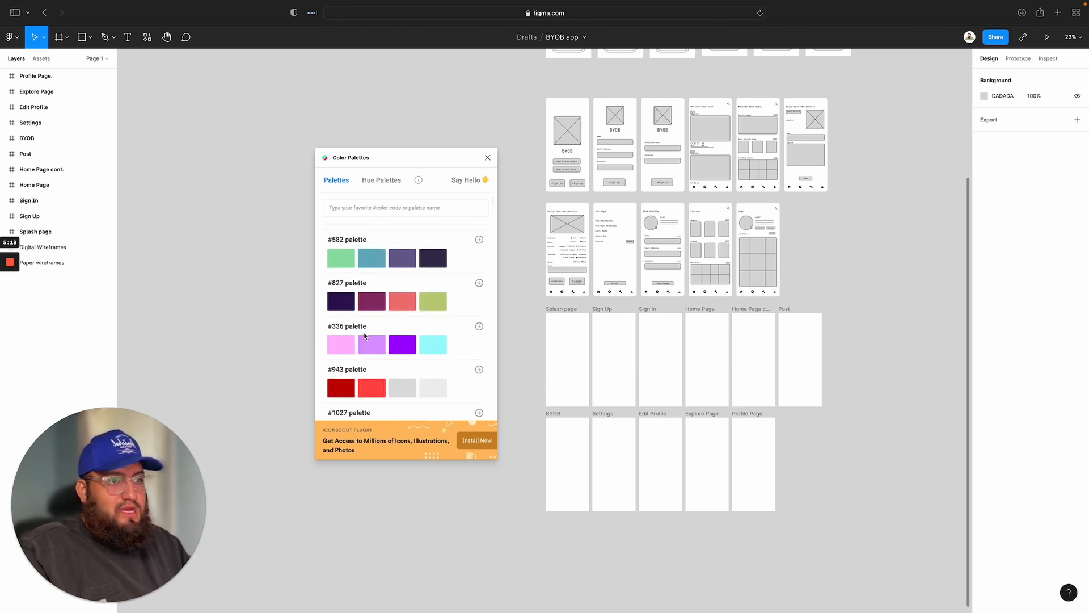
scroll(363, 336, down, 5)
scroll(364, 336, up, 5)
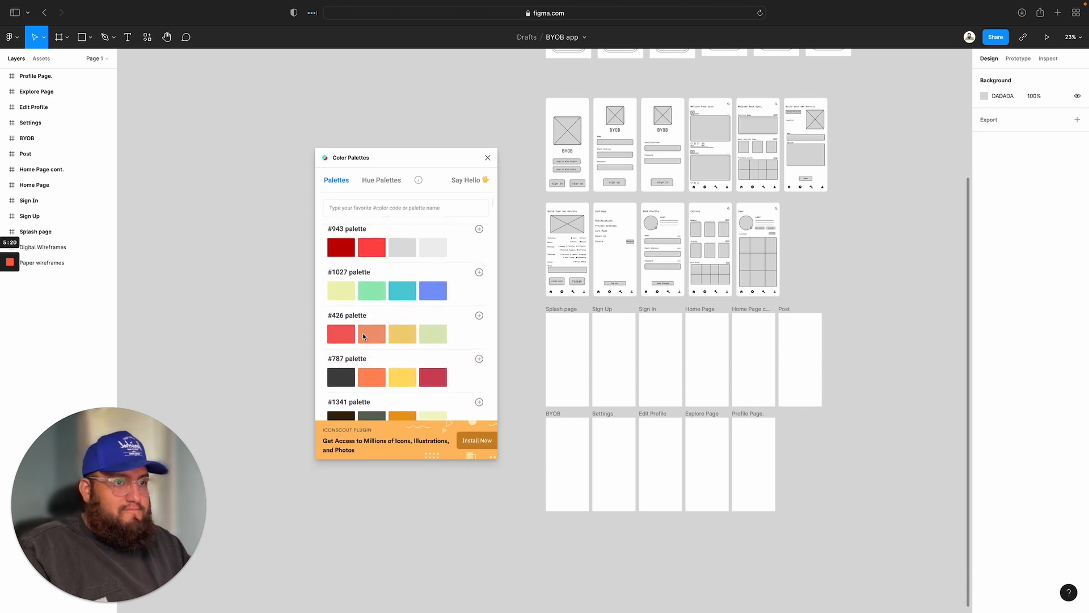
scroll(363, 336, down, 5)
scroll(363, 335, up, 4)
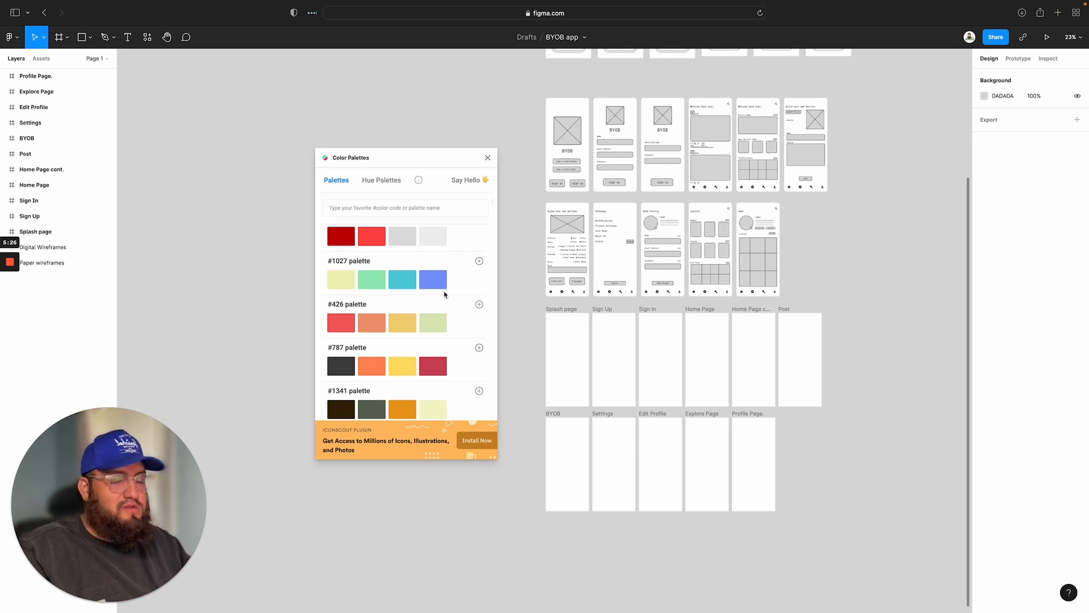
scroll(440, 295, down, 1)
scroll(441, 294, down, 1)
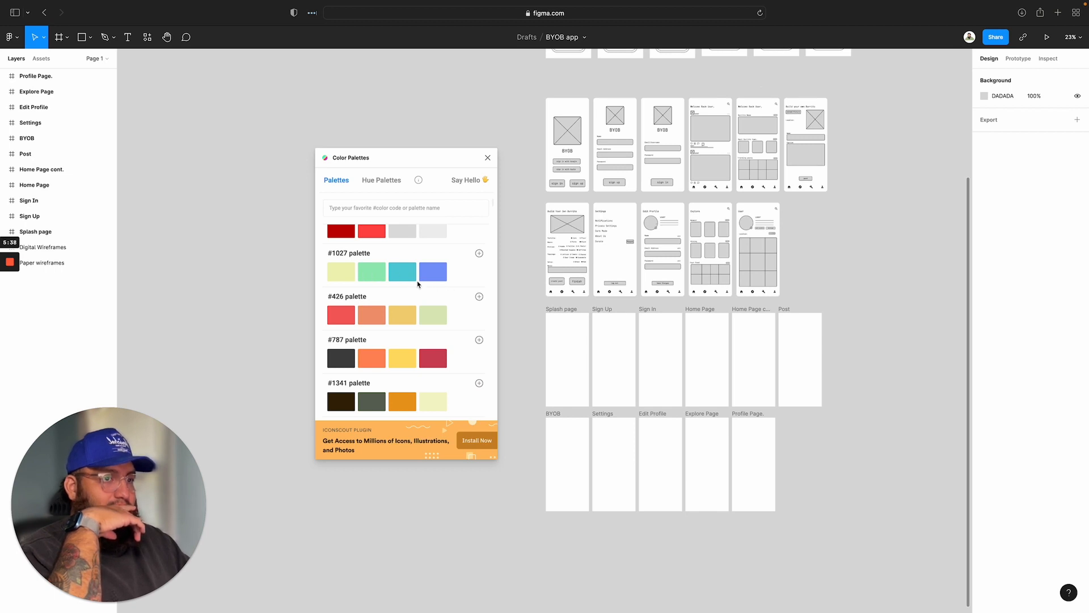
scroll(385, 279, down, 5)
scroll(385, 280, up, 5)
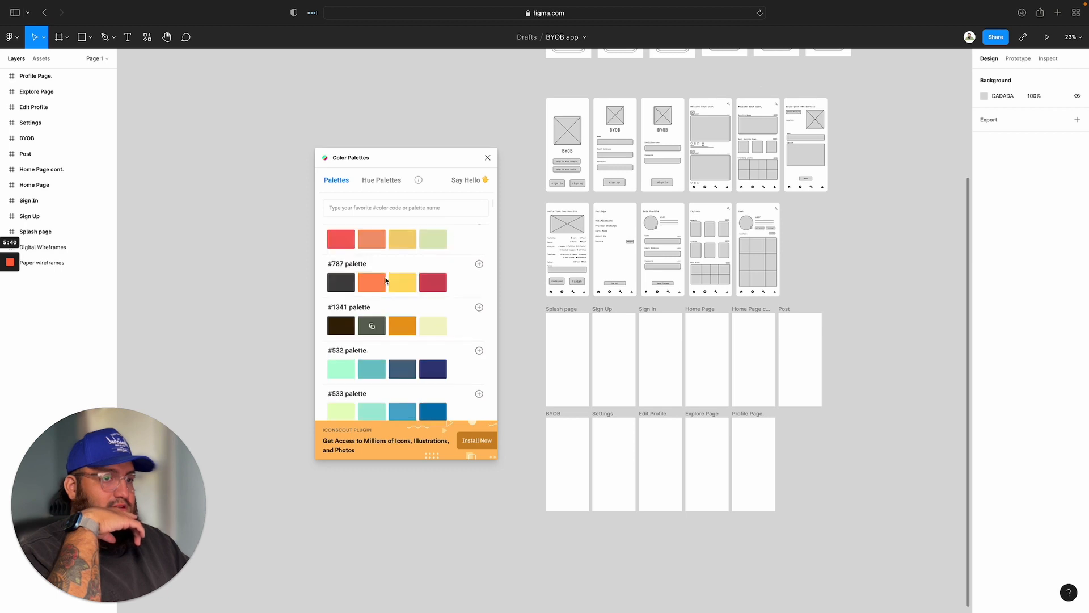
scroll(400, 260, down, 5)
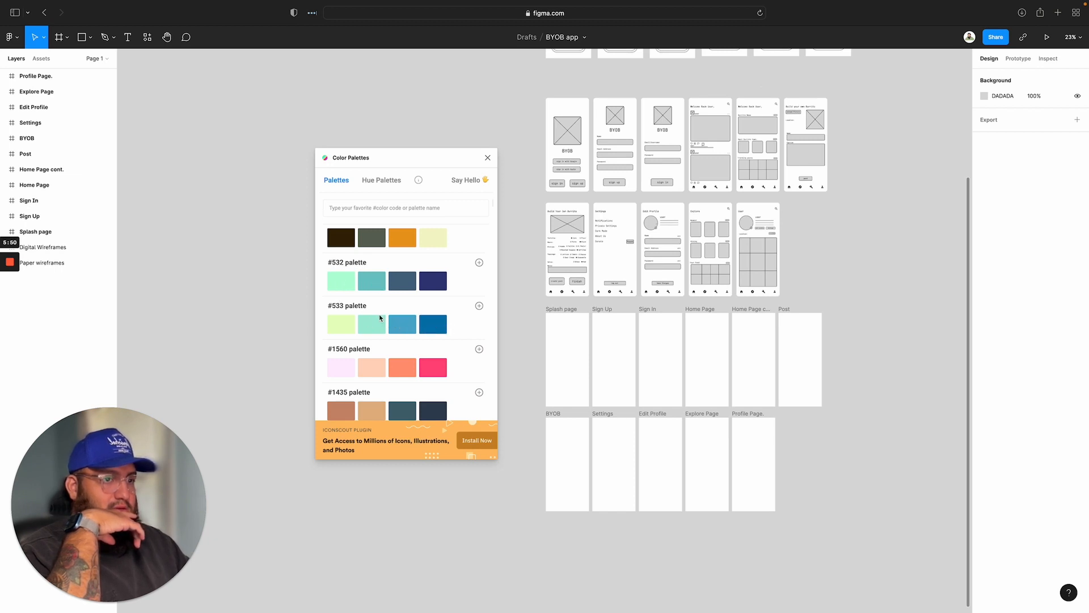
click(479, 306)
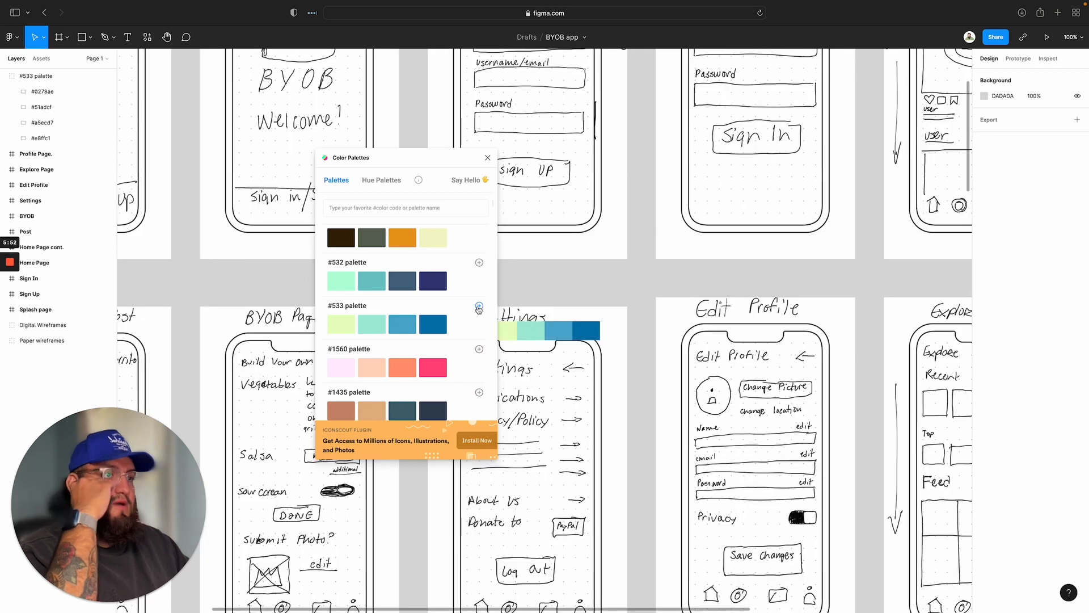
click(487, 158)
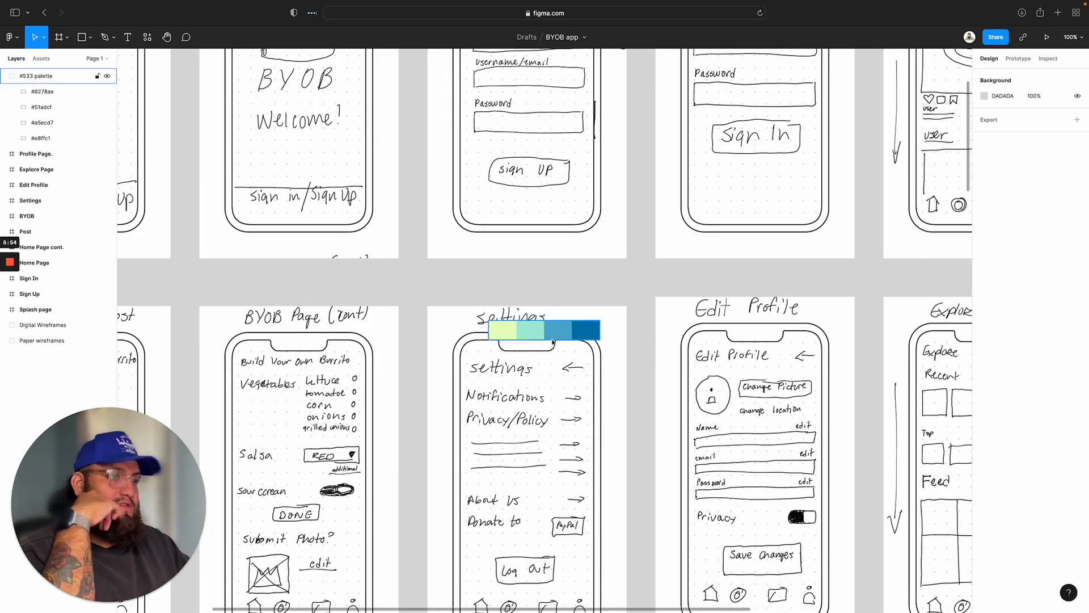
Step: Move the #533 palette group off the paper wireframes to the empty canvas left of the blank Splash page frame
drag(553, 341, 467, 399)
scroll(472, 397, up, 1)
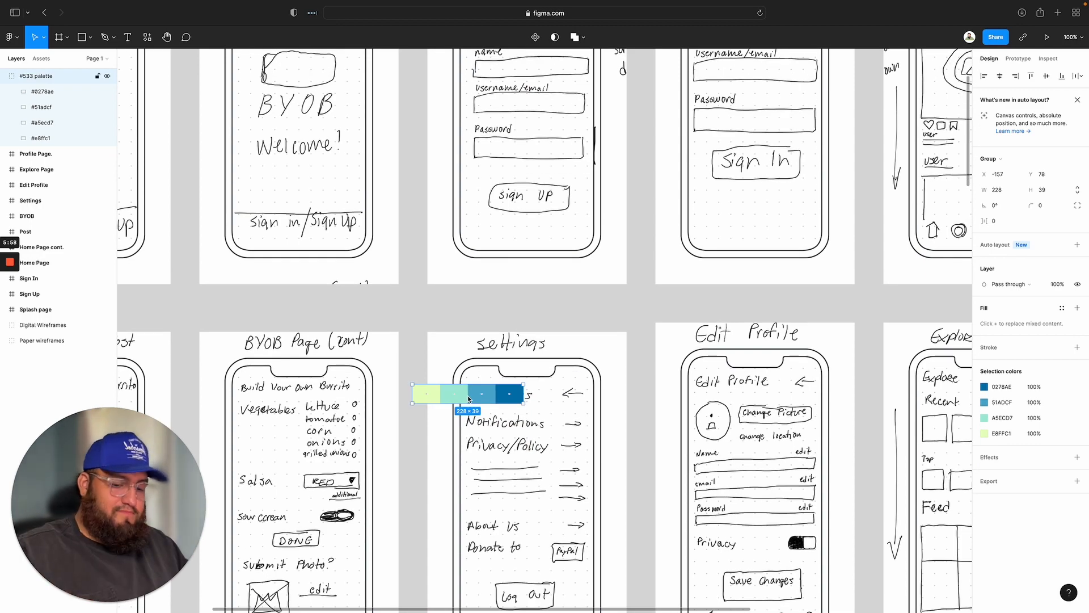
scroll(467, 399, down, 5)
scroll(469, 398, down, 5)
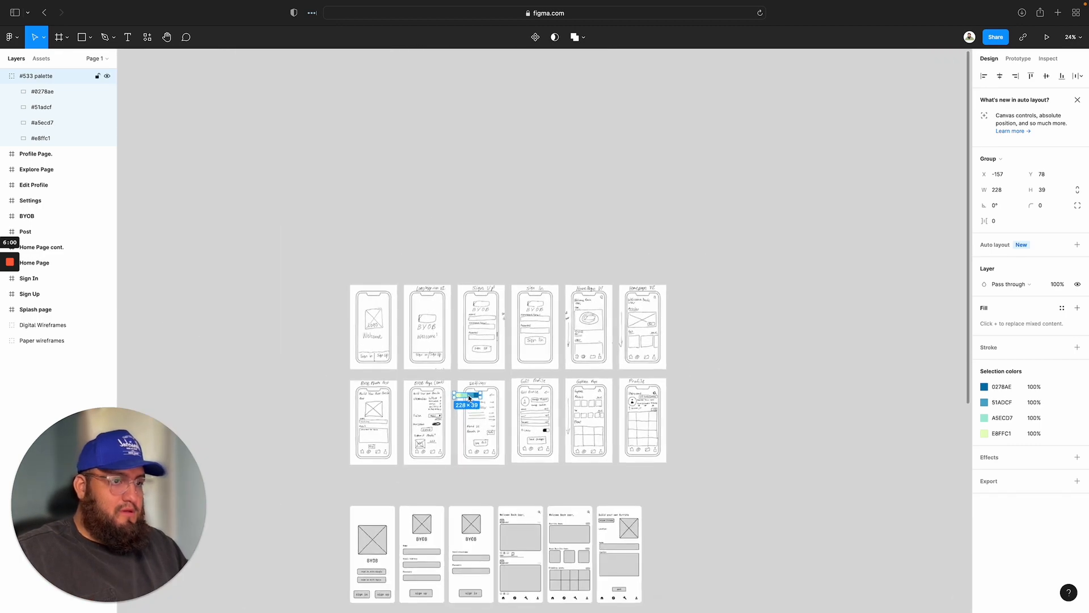
drag(468, 398, 301, 588)
scroll(320, 560, down, 7)
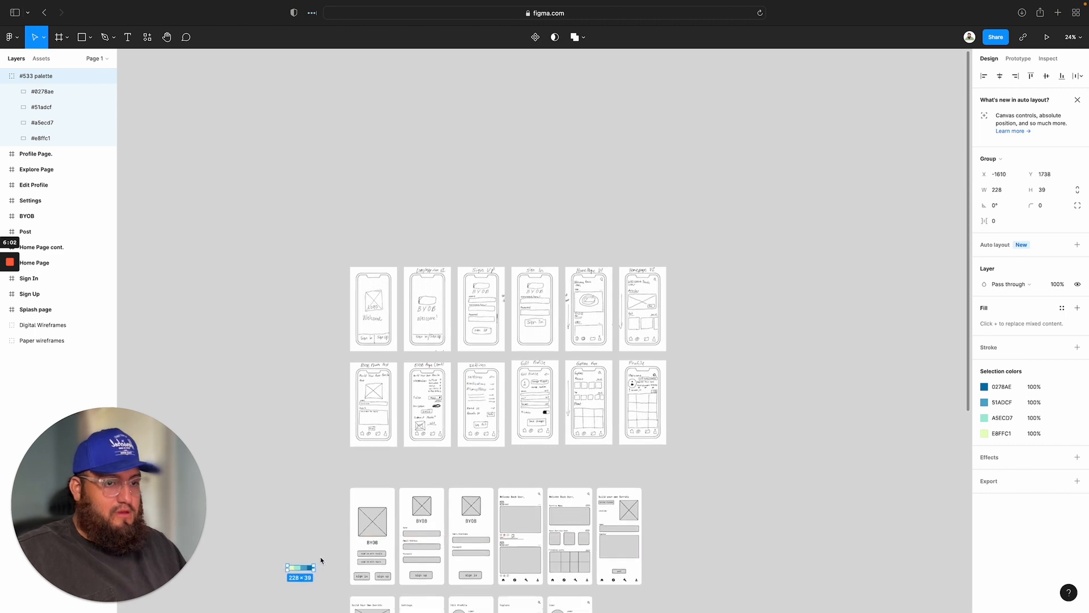
scroll(323, 553, down, 4)
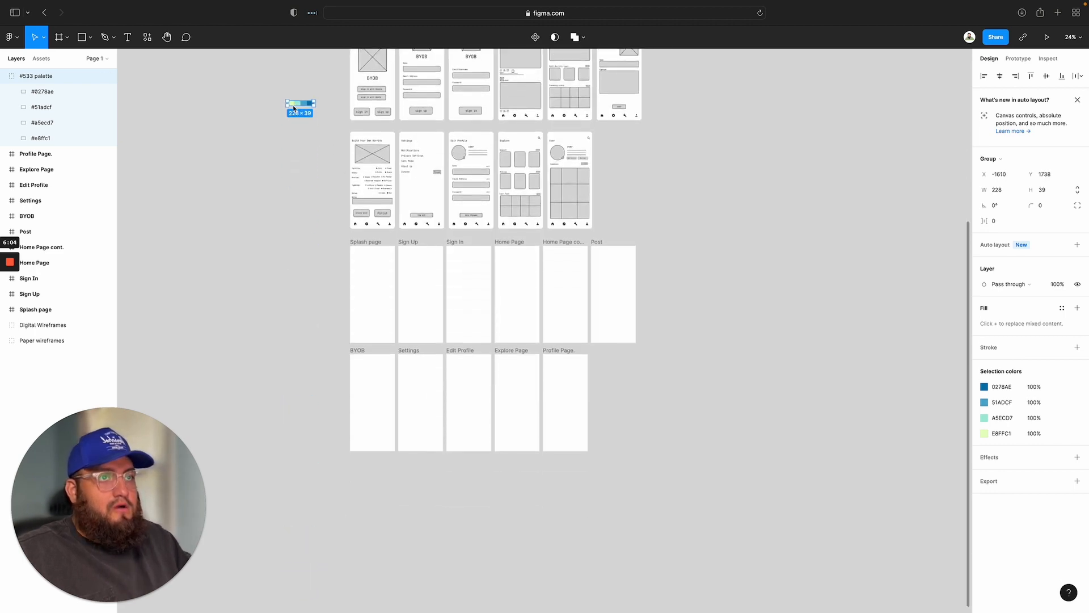
drag(297, 105, 291, 249)
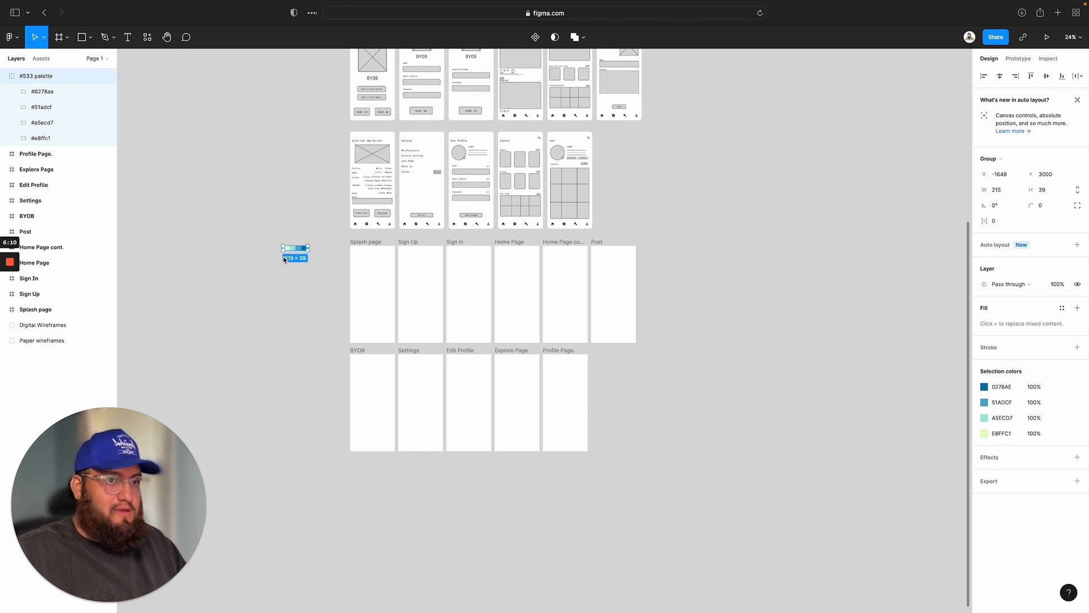
Step: Enlarge the #533 palette group to about 439 × 160 beside the blank frames
mouse_move(284, 256)
mouse_down()
mouse_move(258, 256)
mouse_move(311, 284)
mouse_move(280, 264)
mouse_up()
drag(286, 259, 271, 276)
scroll(469, 278, down, 1)
scroll(469, 278, left, 1)
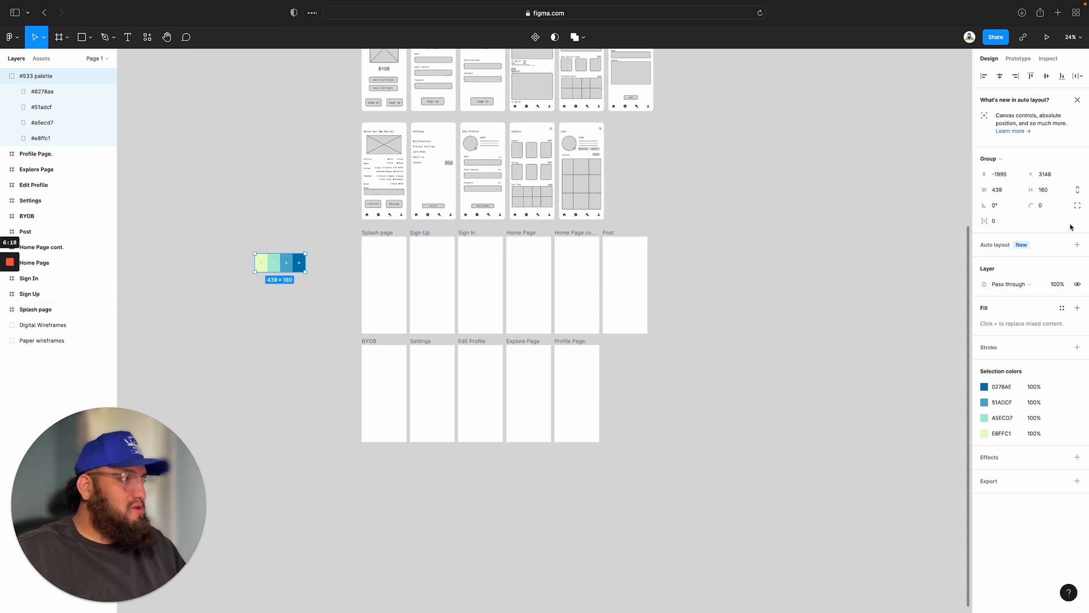
Step: Set the #533 palette group's rotation to 90° so its four swatches stack vertically
drag(993, 207, 896, 205)
click(993, 206)
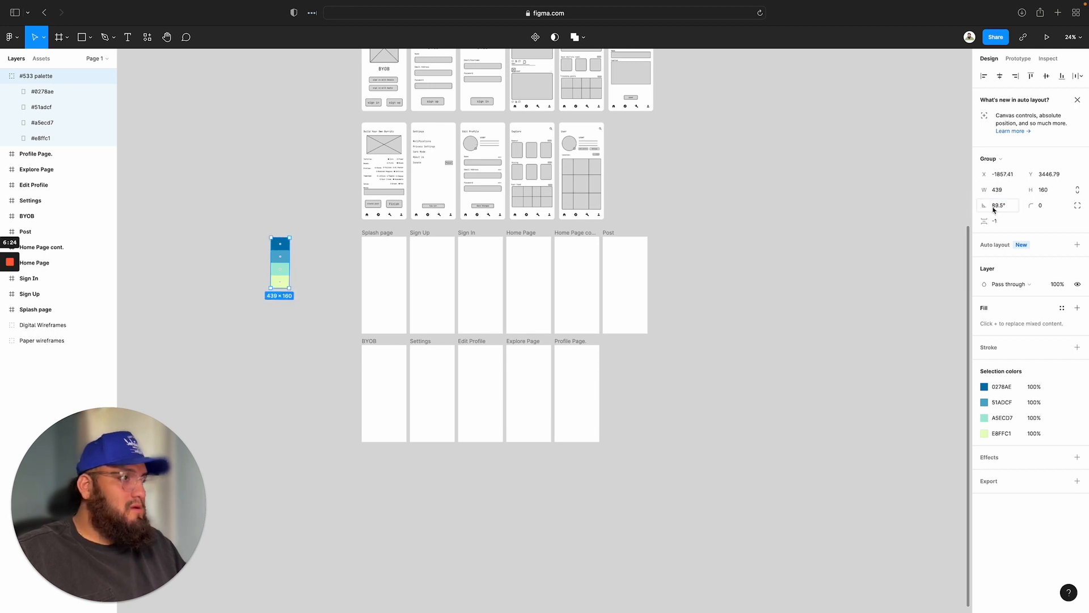
text(90)
key(Return)
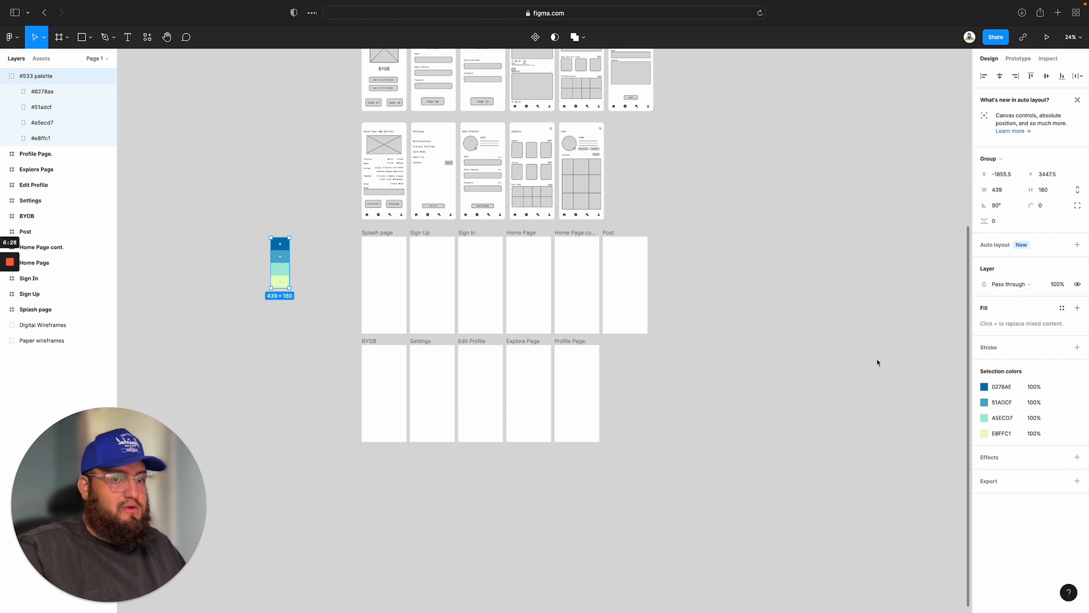
mouse_move(9, 257)
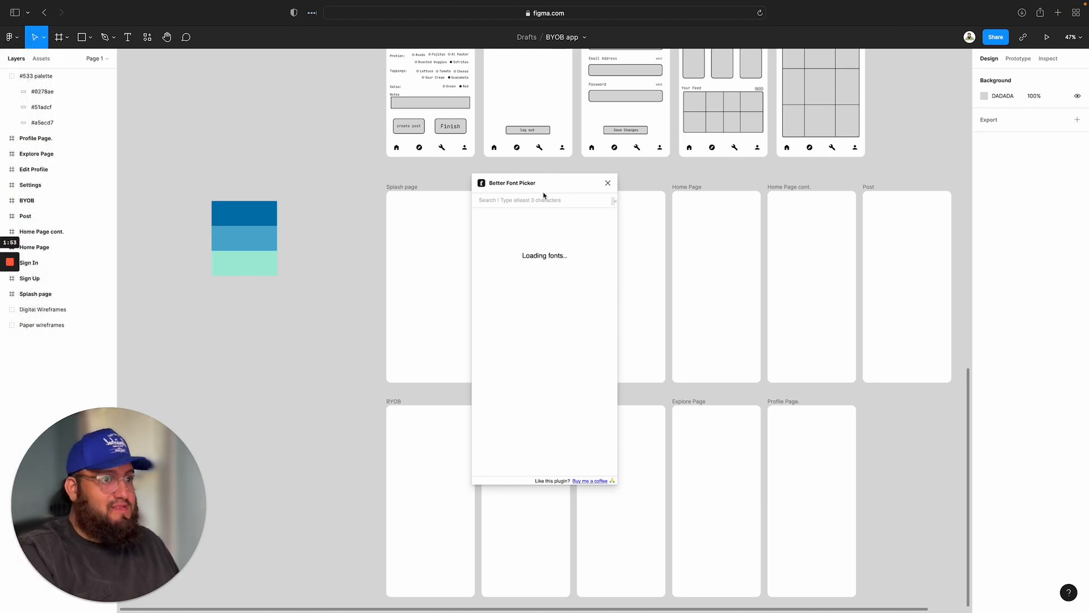
mouse_move(1, 159)
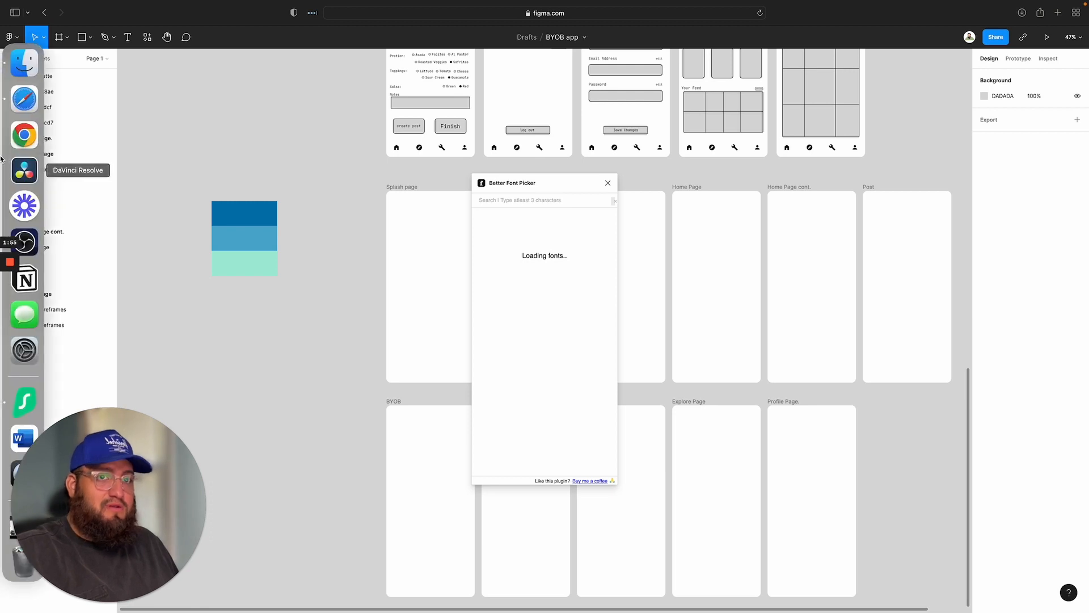
mouse_move(9, 264)
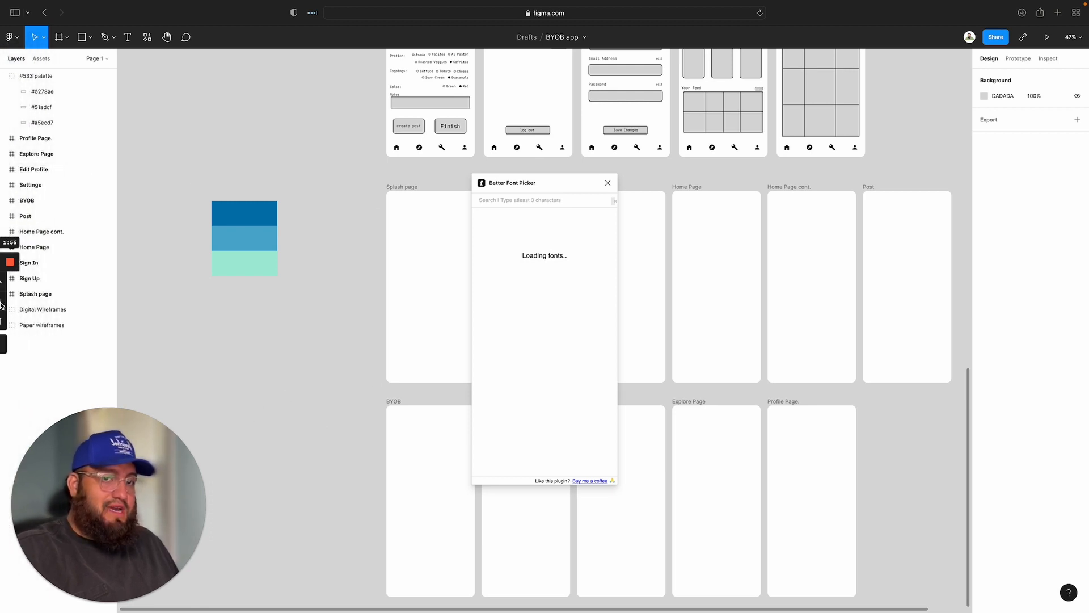
click(10, 265)
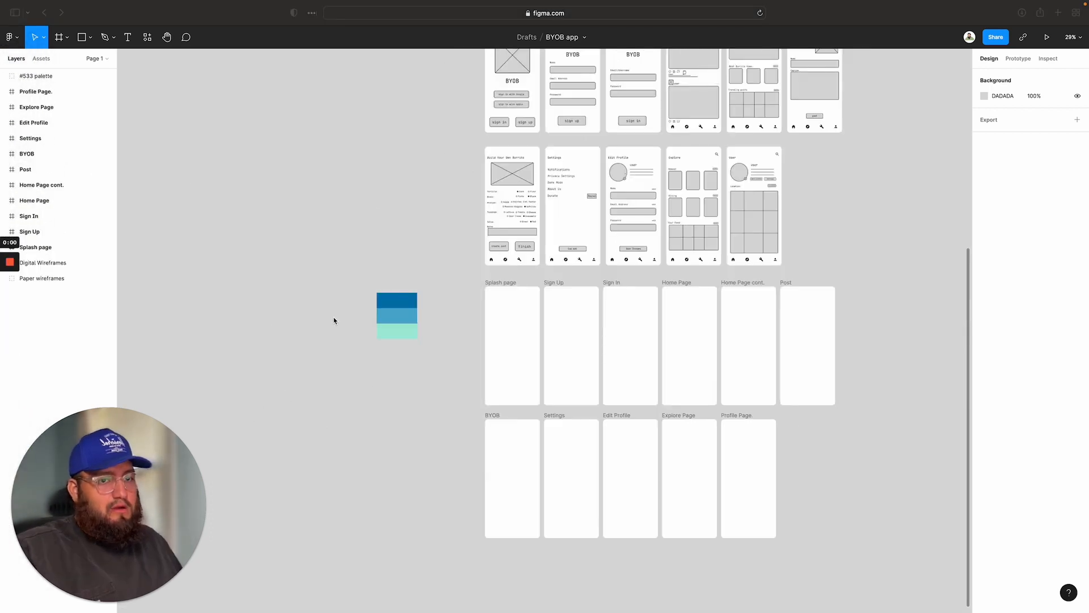
right_click(325, 369)
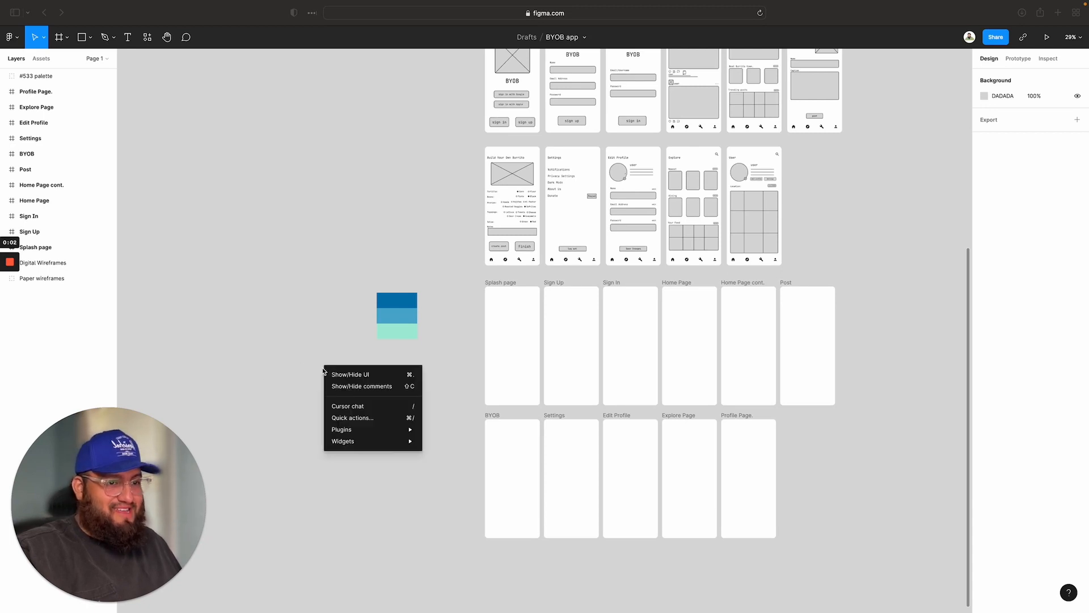
click(321, 327)
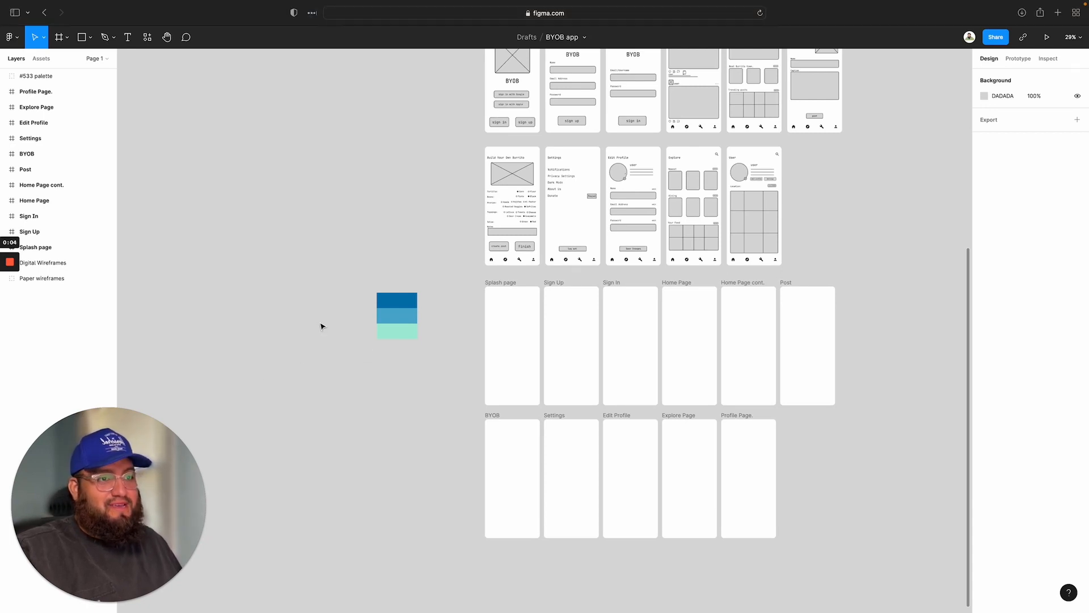
Step: Leave the BYOB app file and list the Community plugins made for Figma design
click(10, 37)
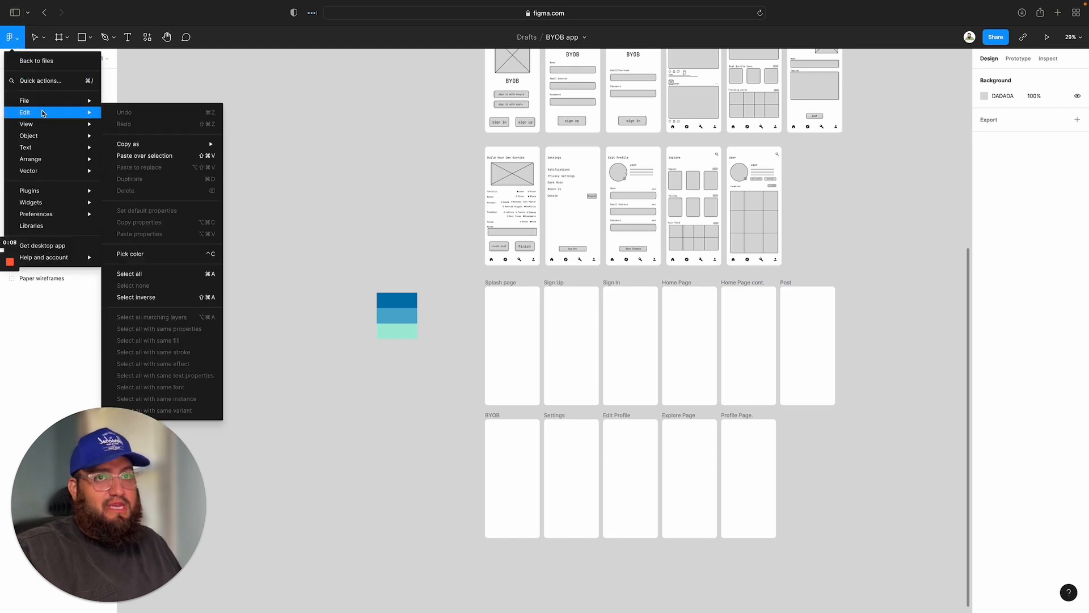
click(38, 61)
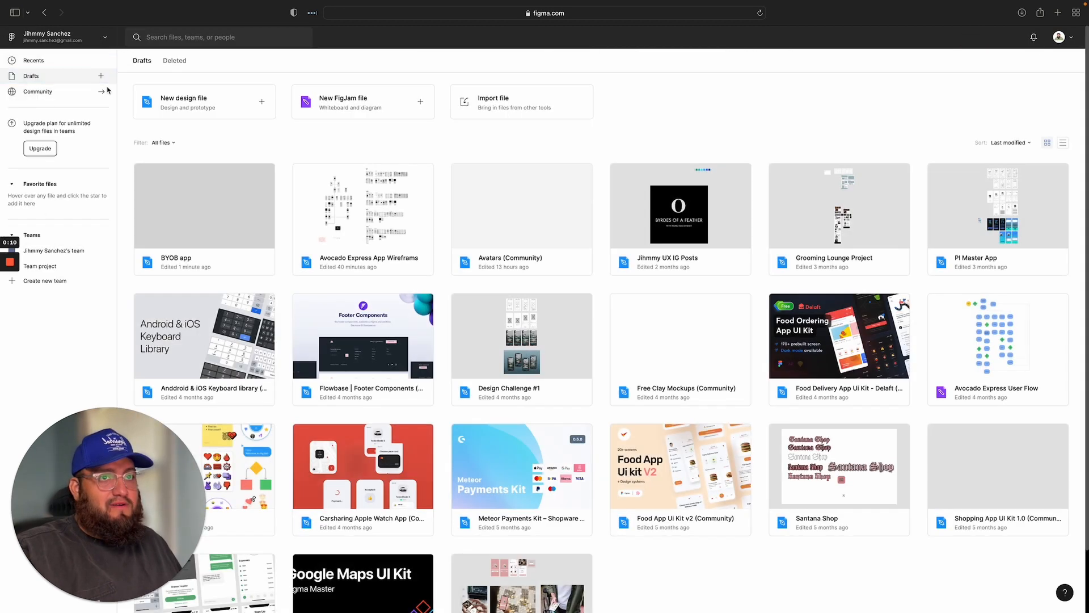
click(57, 92)
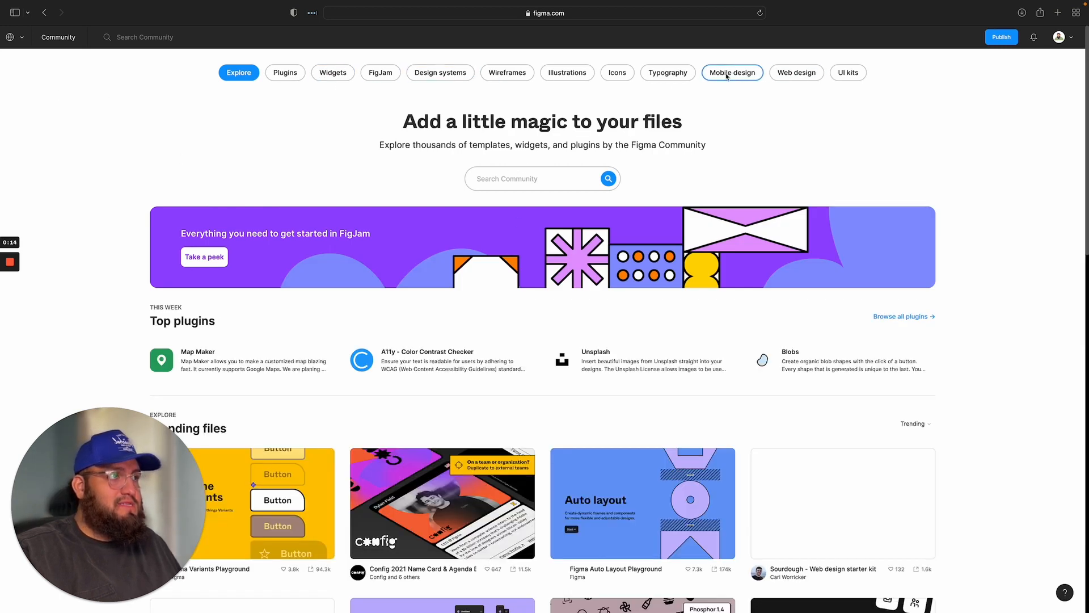
scroll(537, 175, down, 1)
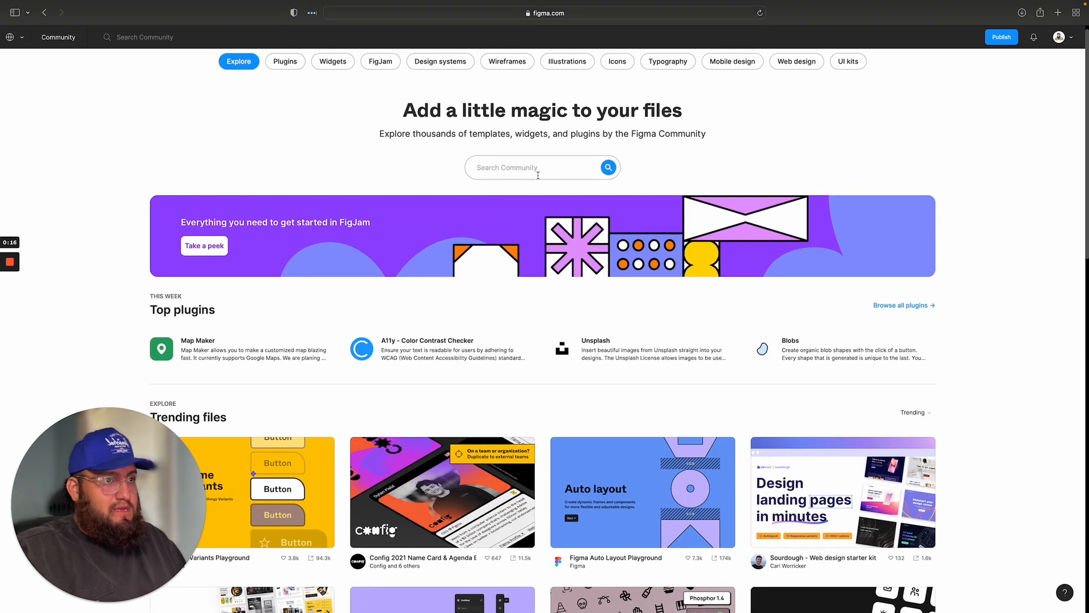
click(285, 61)
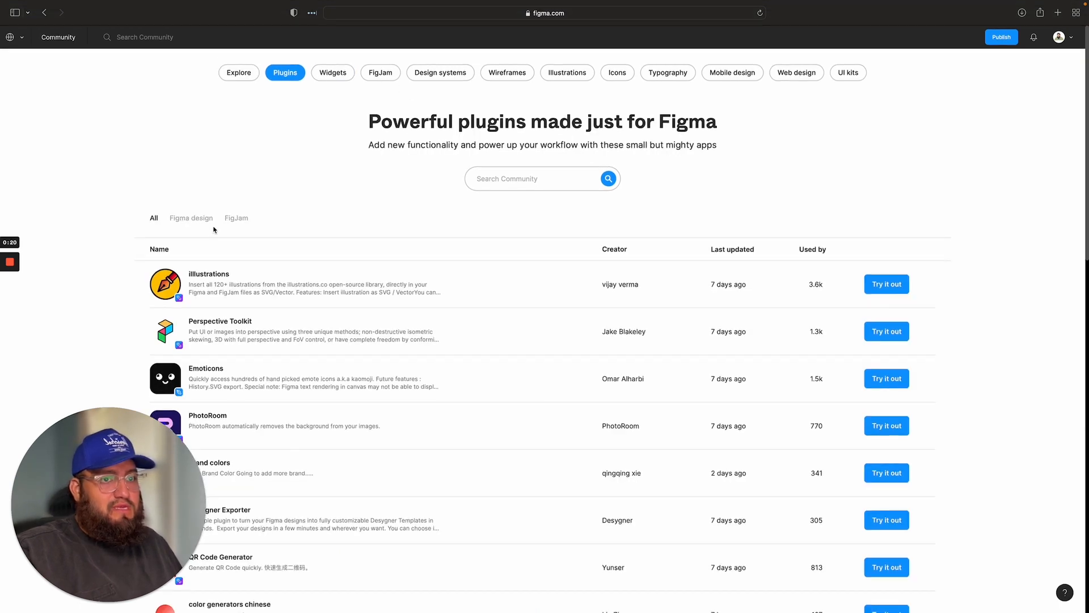
click(196, 219)
Step: Browse the Figma design plugins, then search the Community for "font"
scroll(414, 283, down, 5)
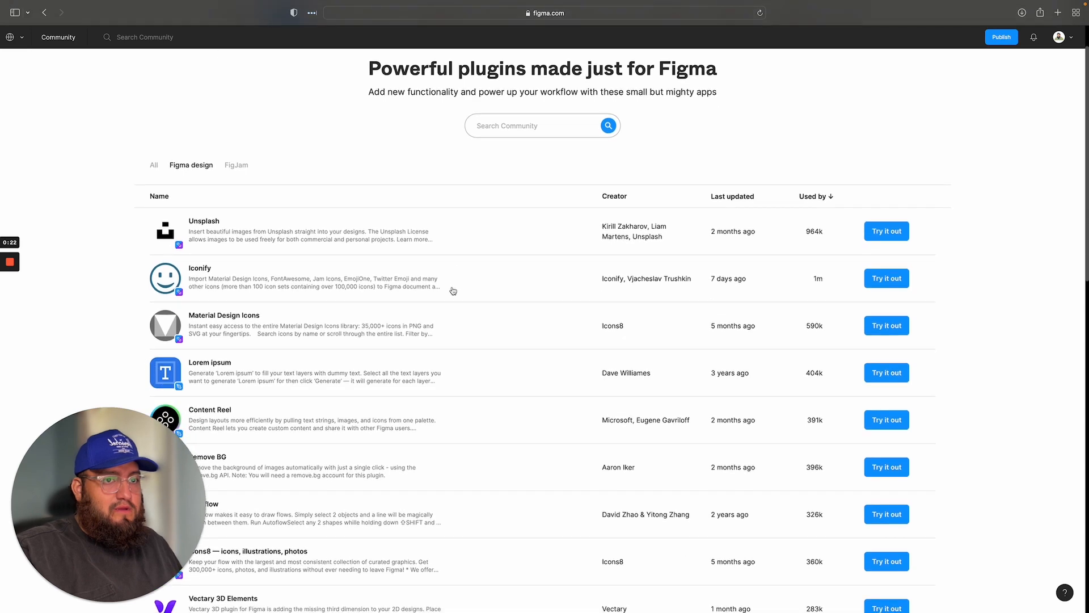
scroll(425, 284, down, 4)
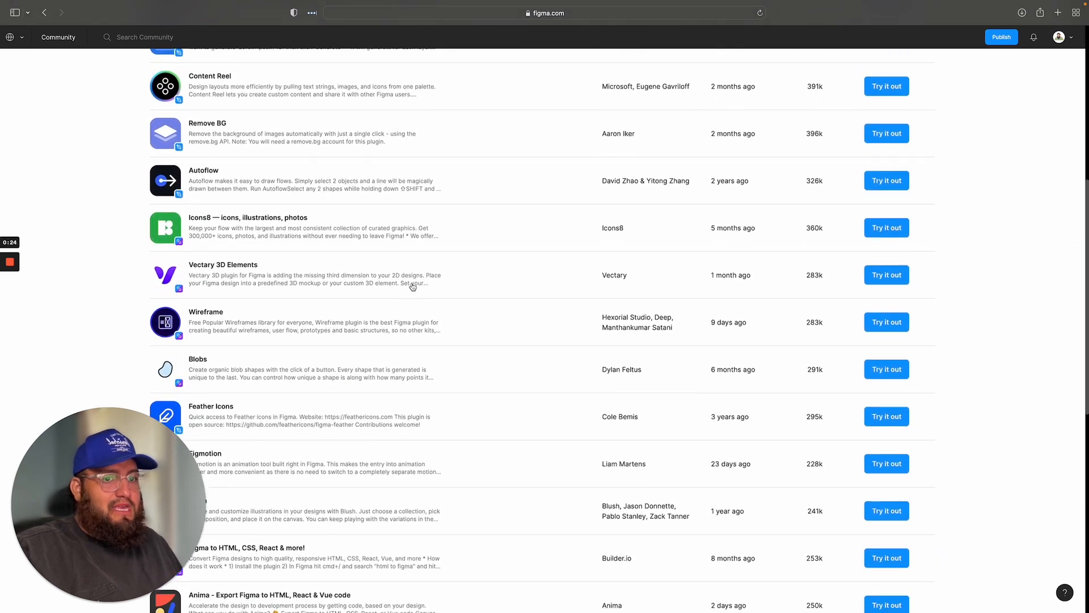
scroll(399, 285, down, 5)
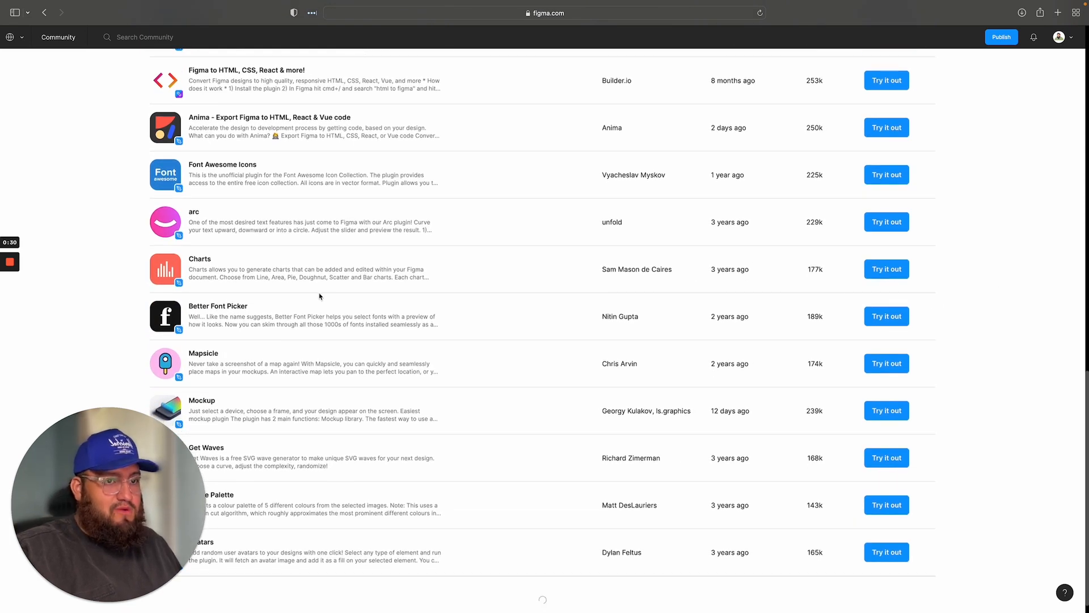
scroll(324, 297, down, 1)
scroll(326, 298, down, 6)
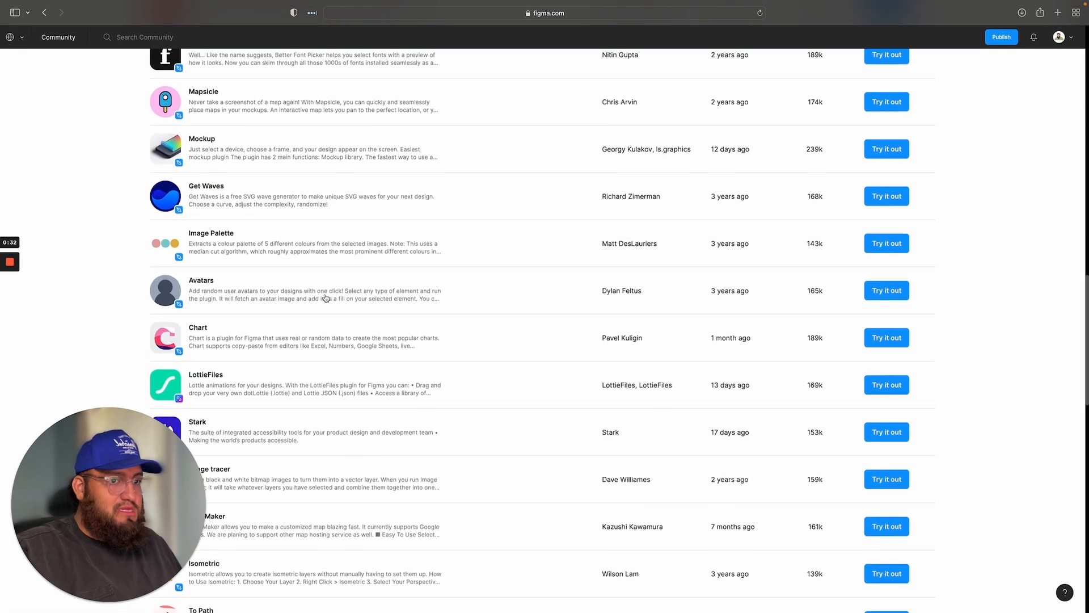
scroll(326, 295, up, 20)
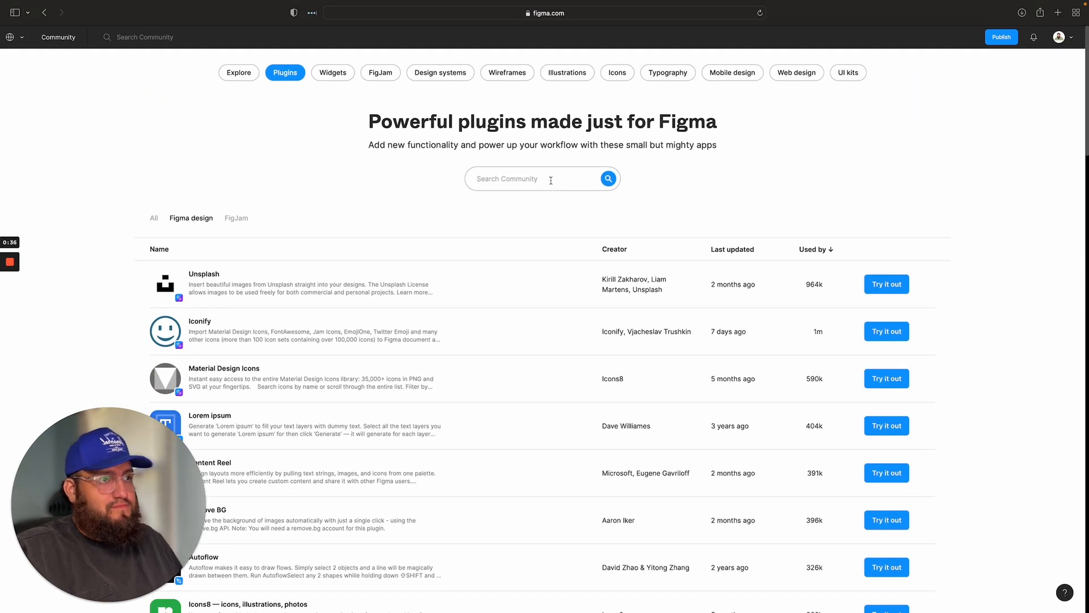
text(font)
key(Return)
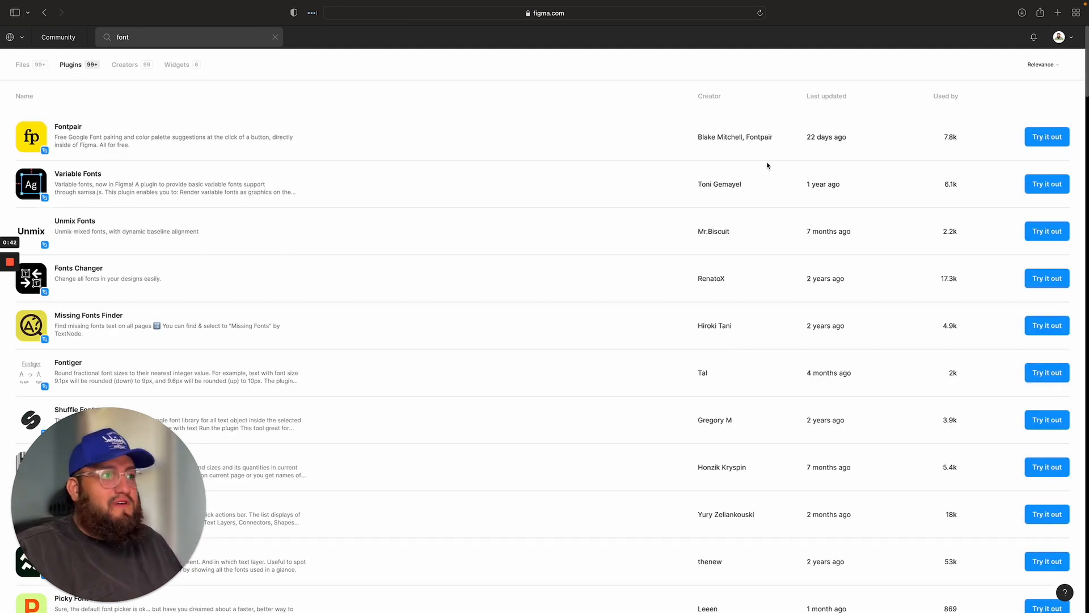
scroll(1057, 141, down, 1)
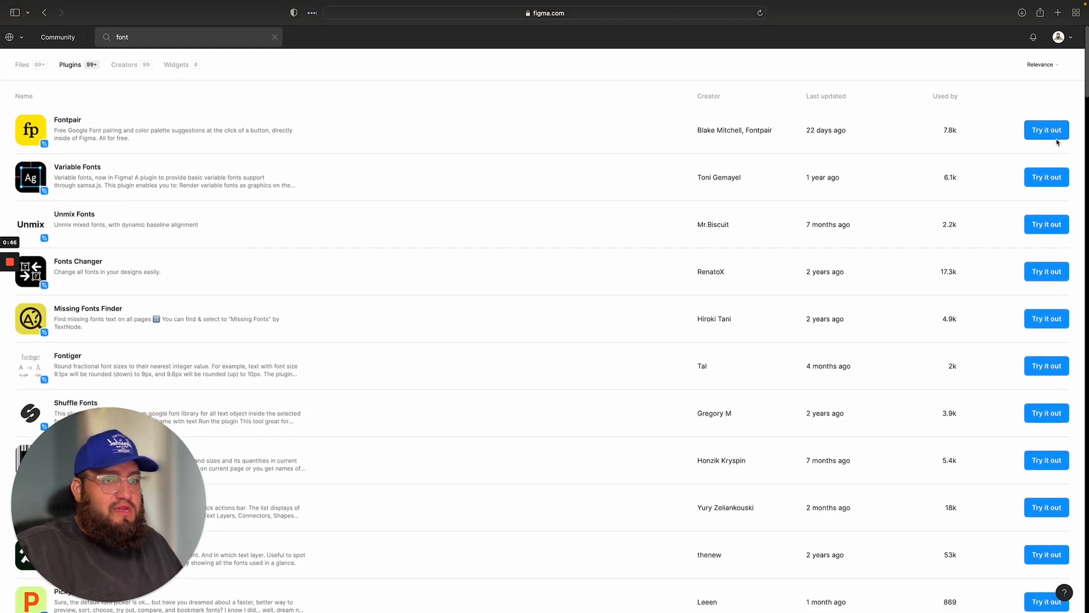
Step: Try out the Fontpair plugin in its own file, run it, and close its window
click(1055, 136)
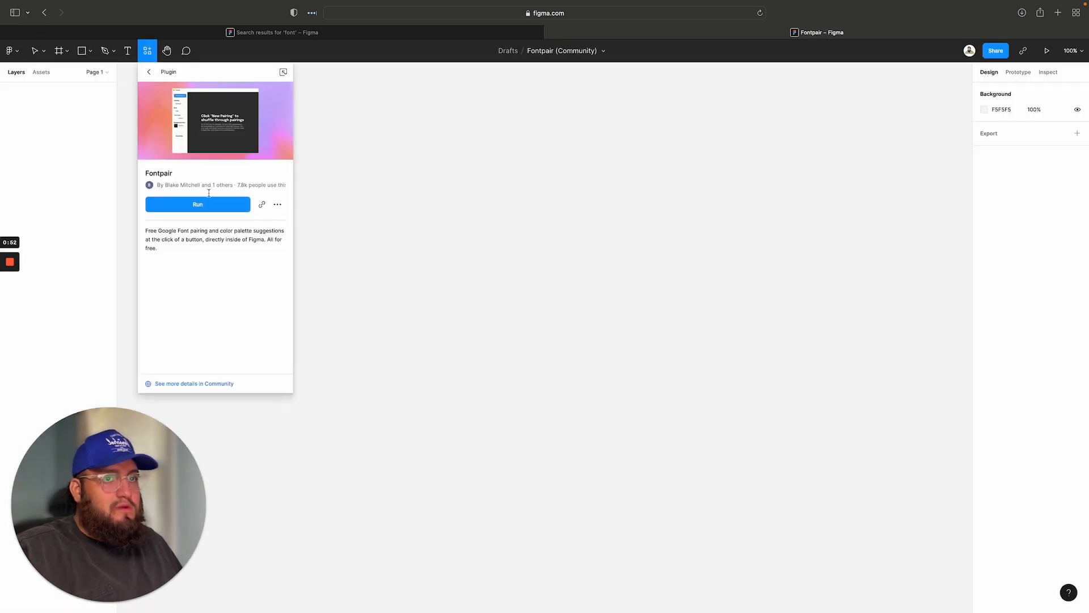
click(198, 205)
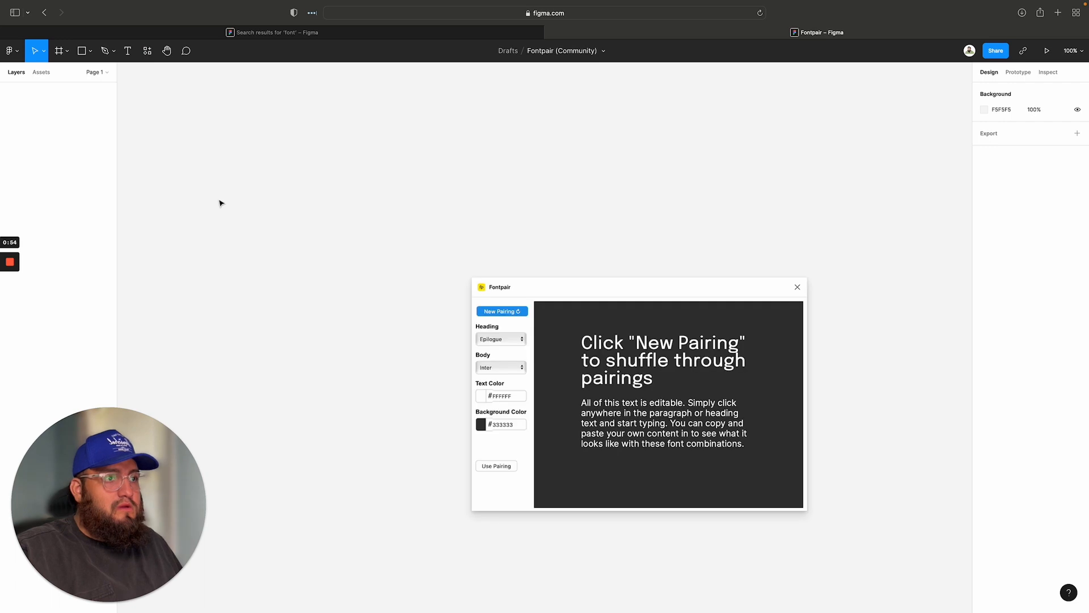
click(797, 287)
right_click(532, 182)
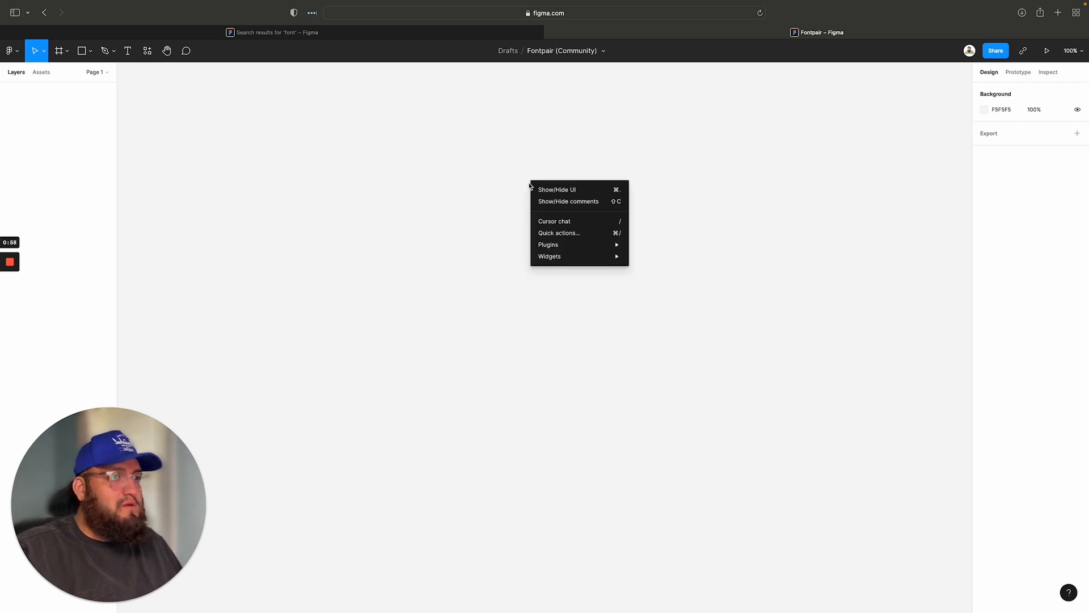
mouse_move(588, 258)
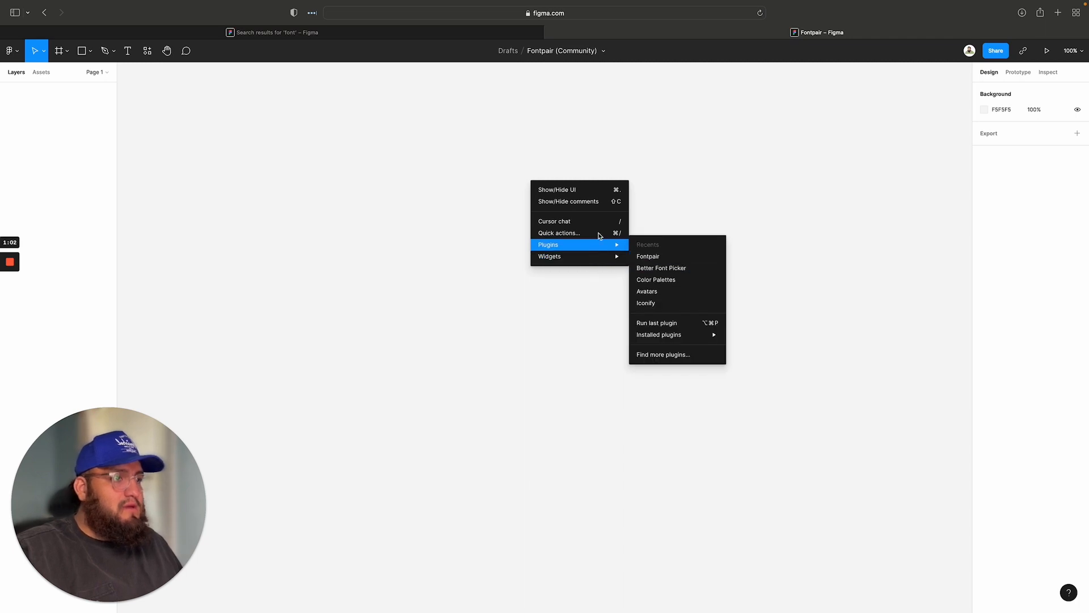
click(664, 262)
Step: Go back from the Community search results to the recent files and reopen the BYOB app file
click(312, 32)
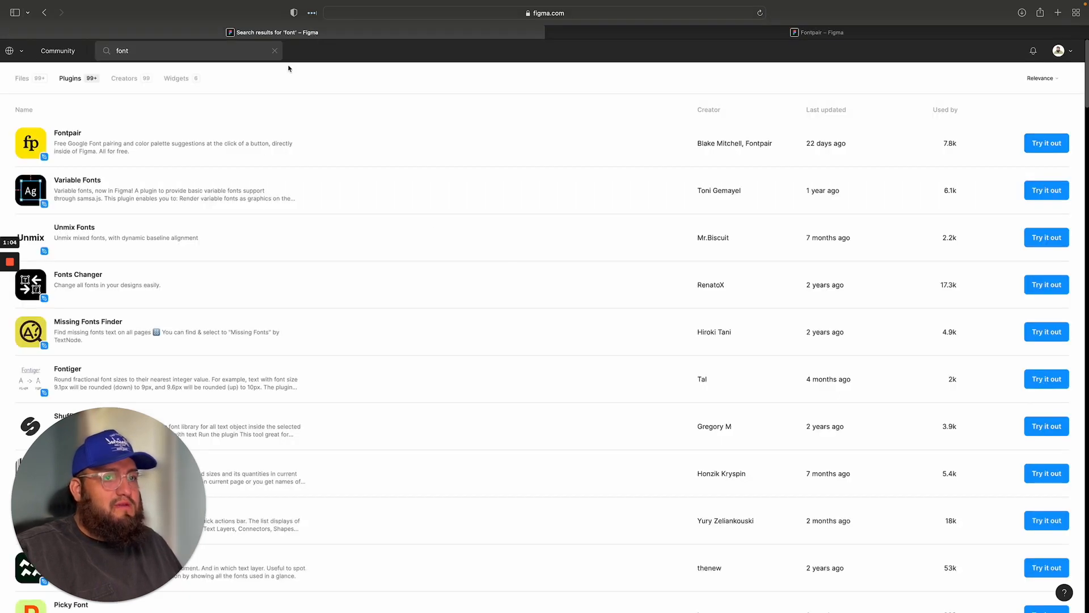
click(10, 52)
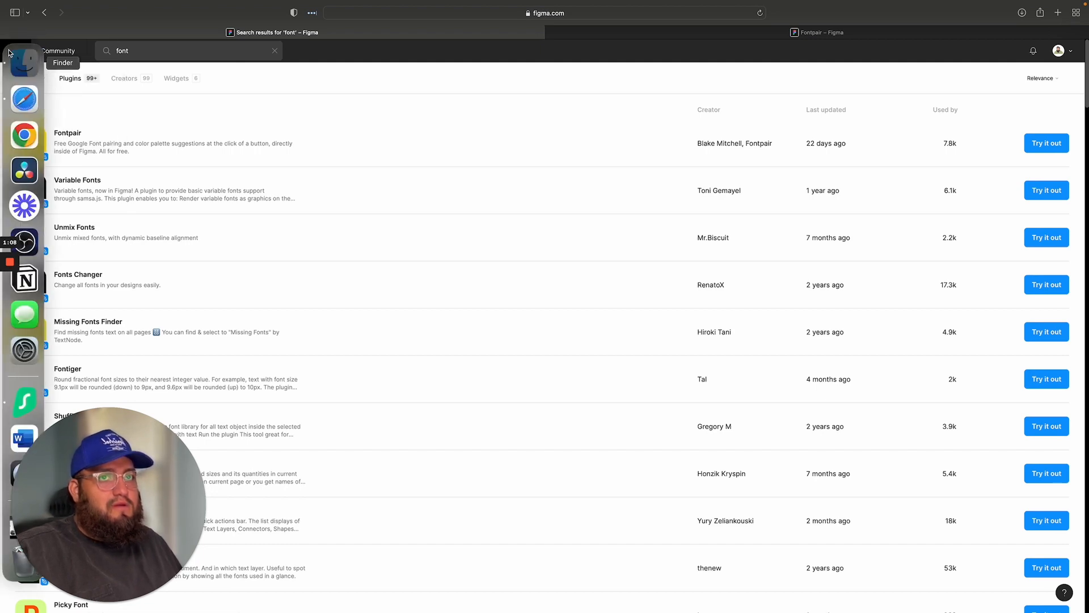
click(9, 52)
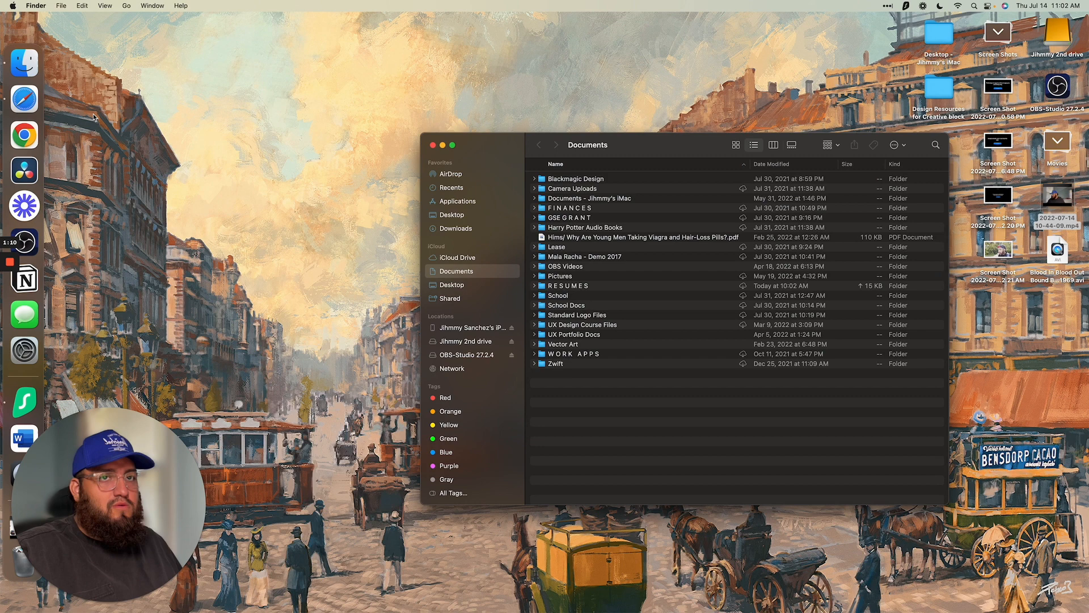
click(25, 99)
click(18, 54)
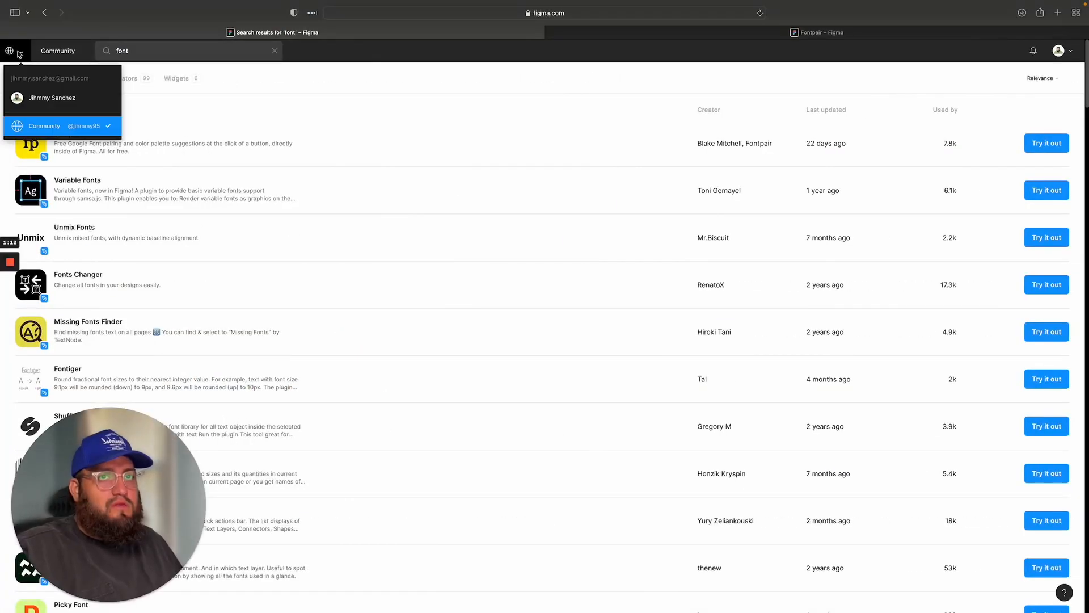
click(31, 95)
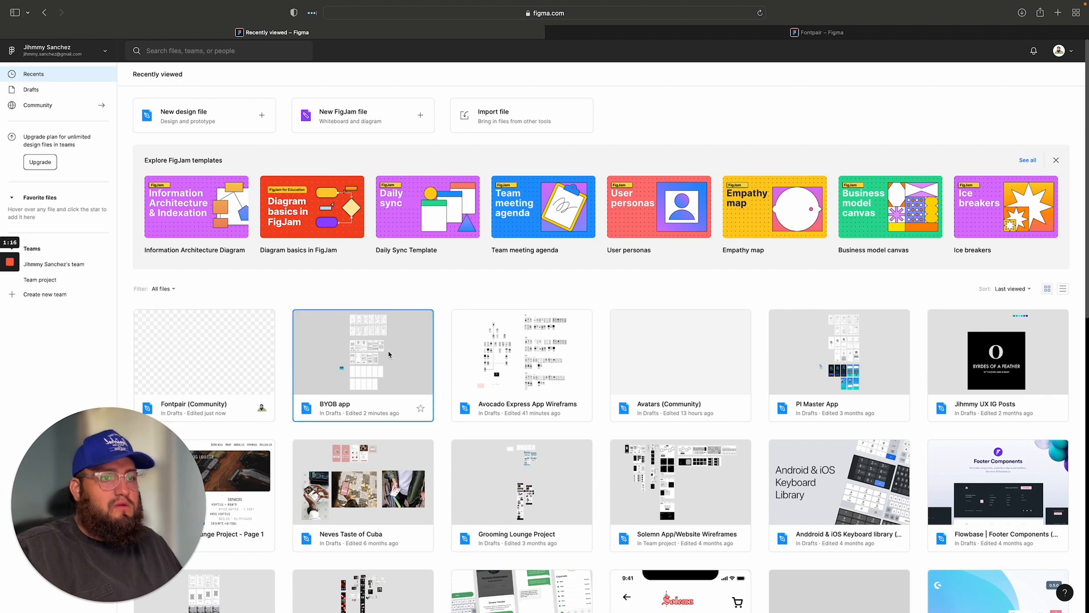
double_click(387, 351)
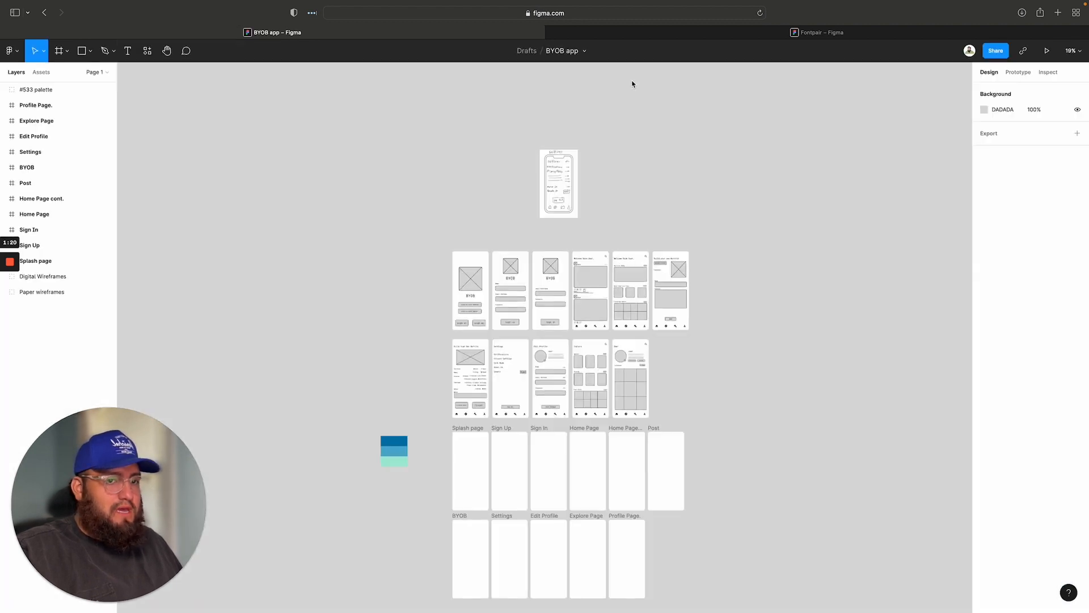
Step: Run the Fontpair plugin in the BYOB app file and move its window clear of the wireframes and blank frames
right_click(822, 352)
mouse_move(854, 416)
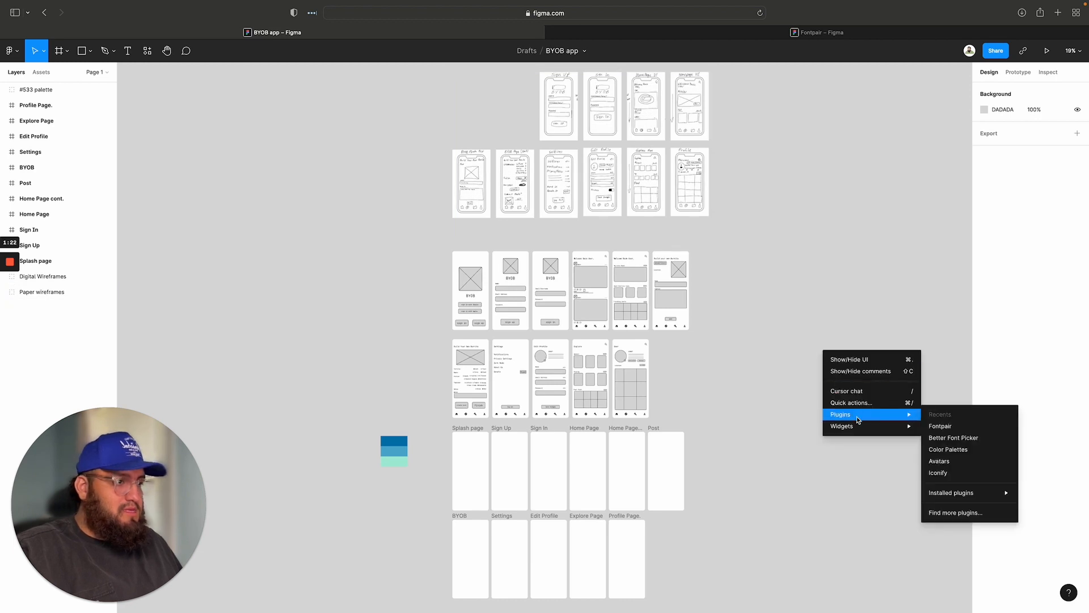
click(964, 428)
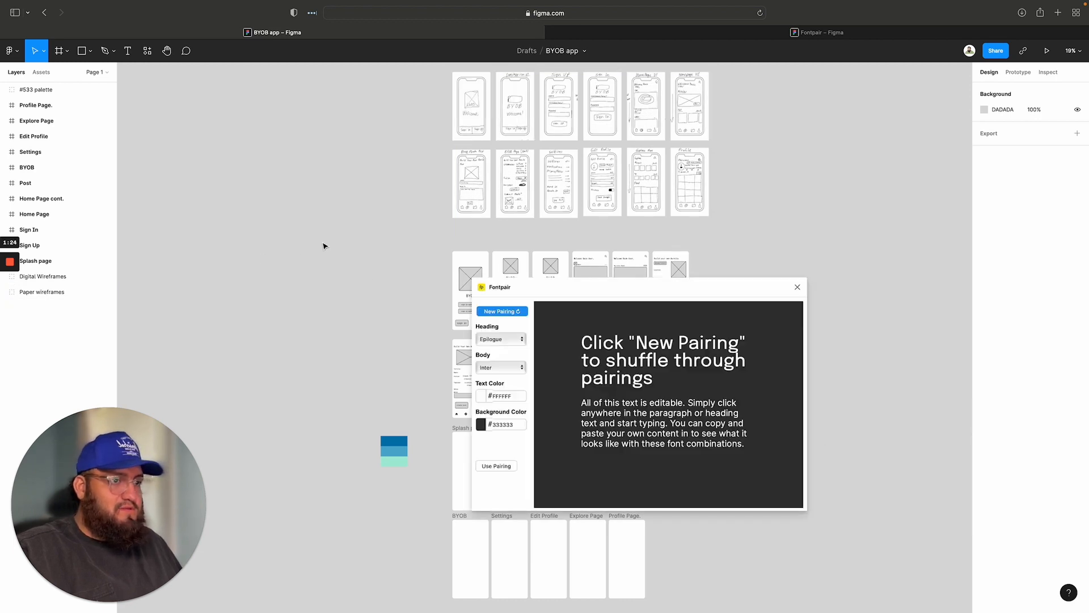
drag(633, 282, 315, 116)
Step: Shuffle Fontpair to a new heading and body font pairing and review it beside the blank frames
scroll(757, 608, up, 5)
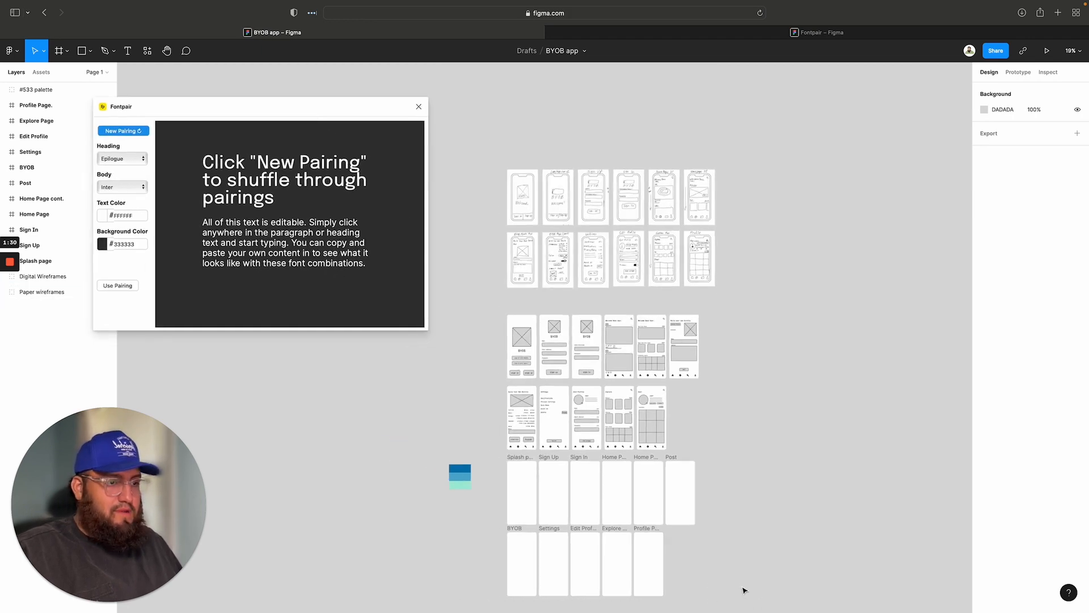
scroll(701, 552, left, 10)
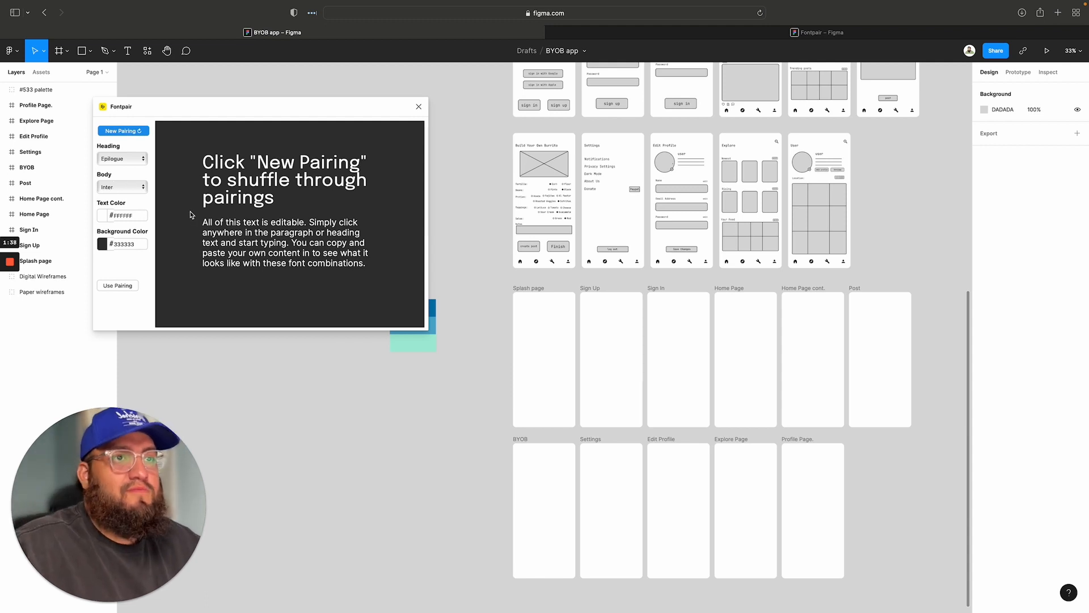
click(121, 131)
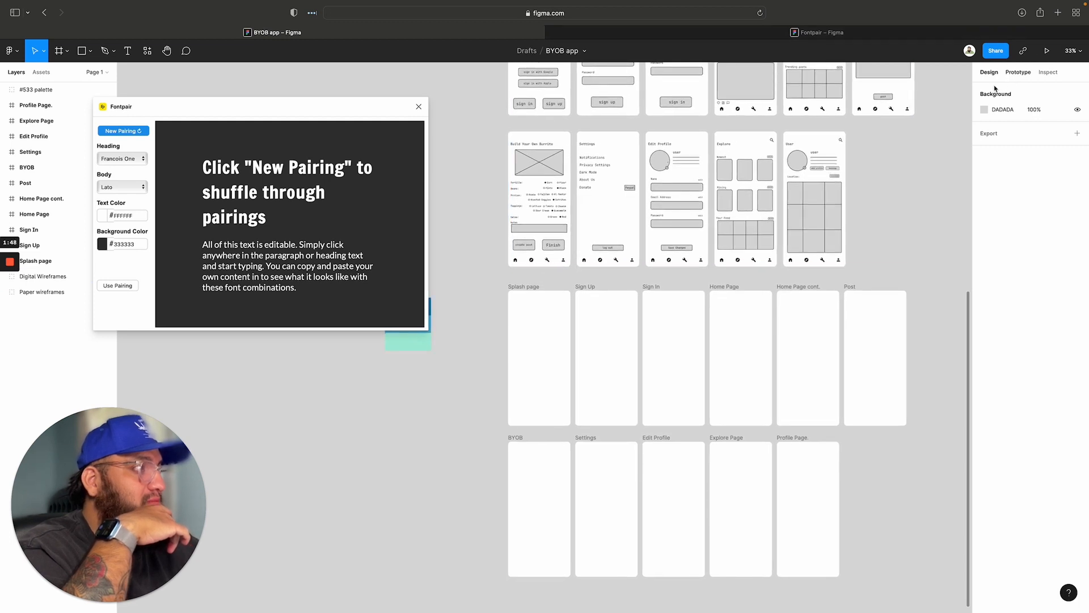
scroll(942, 207, right, 2)
scroll(675, 359, right, 3)
scroll(676, 360, up, 2)
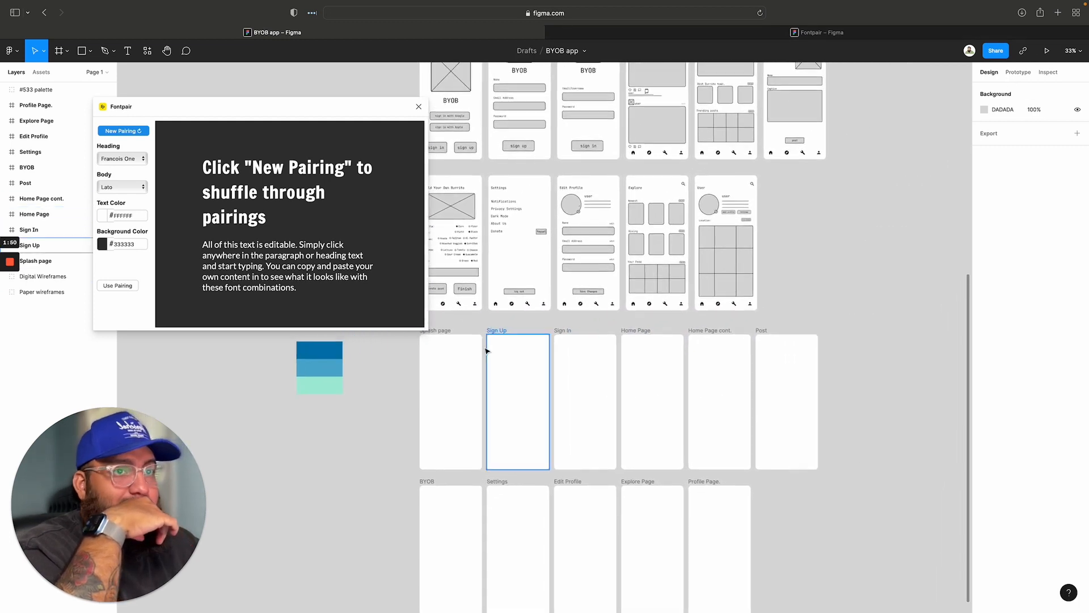
scroll(548, 333, left, 3)
scroll(545, 333, down, 4)
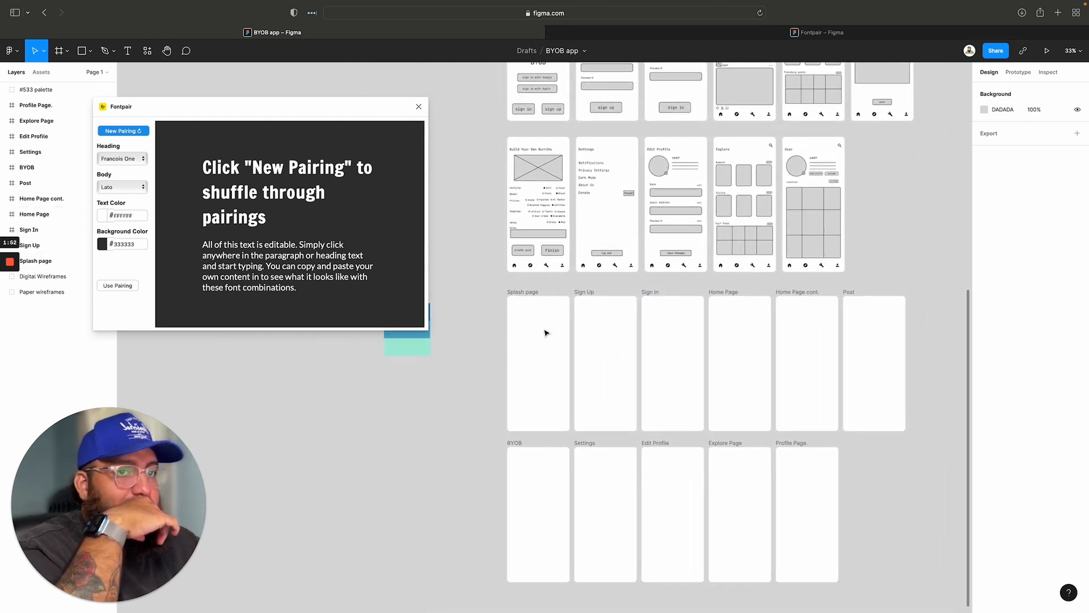
Step: Shuffle through Fontpair's font pairings until the heading is Archivo Black and the body is Tenor Sans
scroll(539, 329, down, 1)
scroll(539, 329, left, 2)
scroll(537, 326, right, 3)
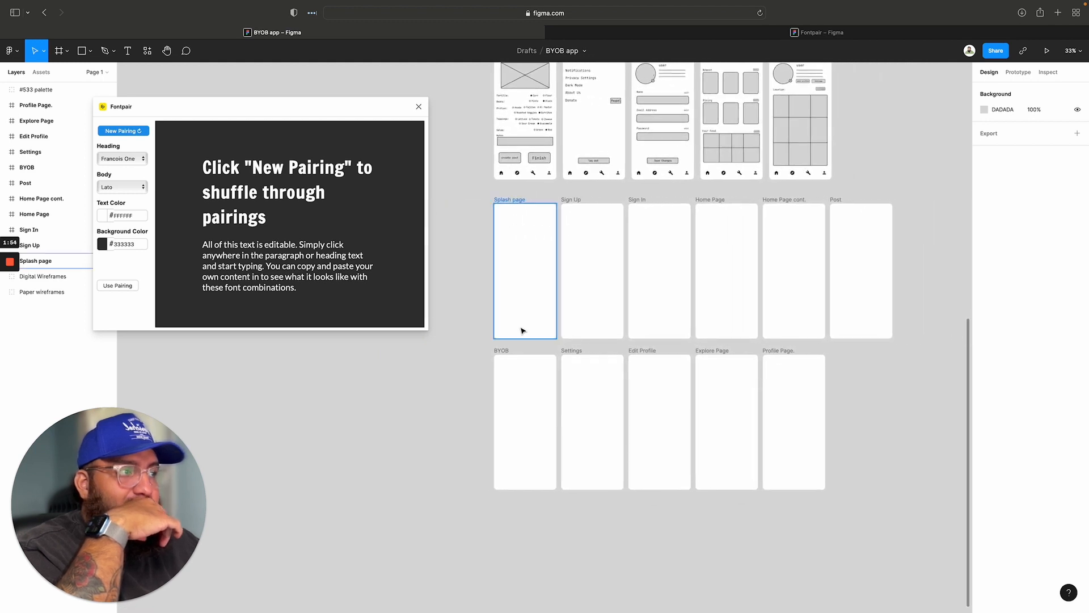
click(119, 134)
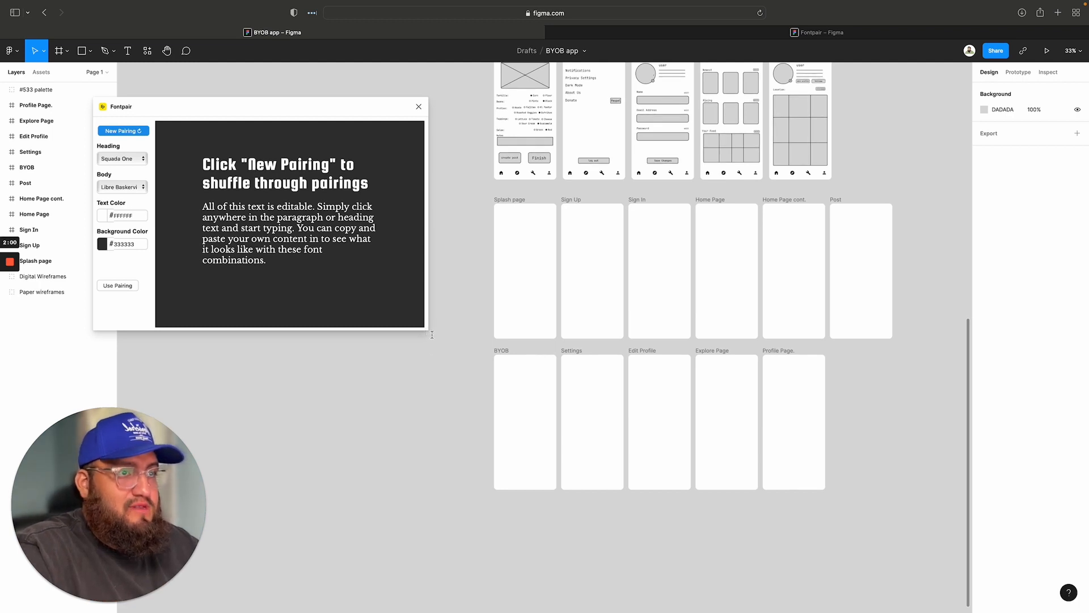
click(122, 132)
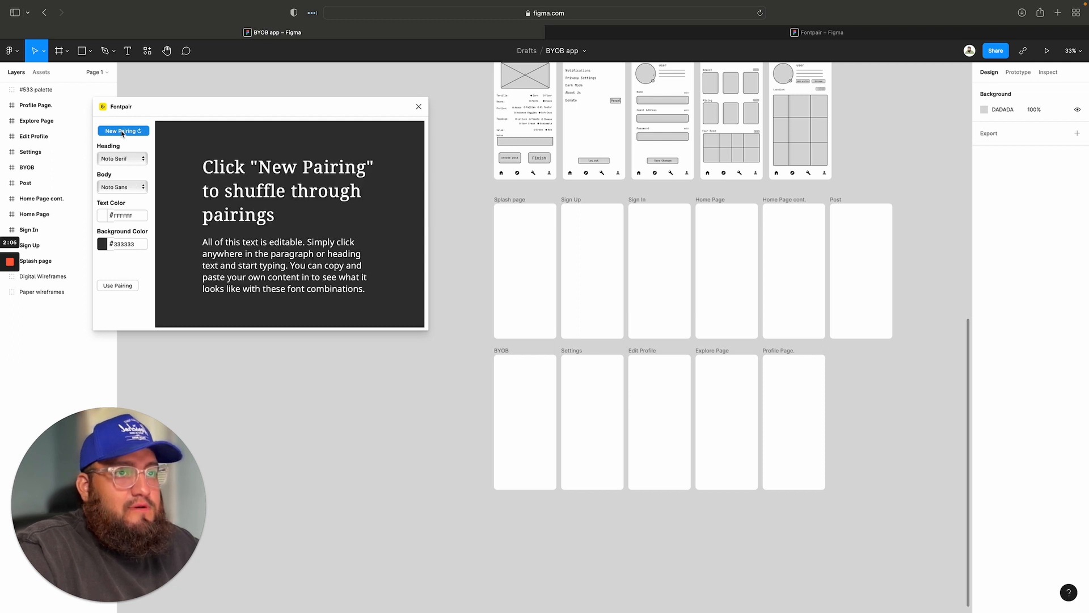
click(122, 132)
click(122, 132)
click(122, 132)
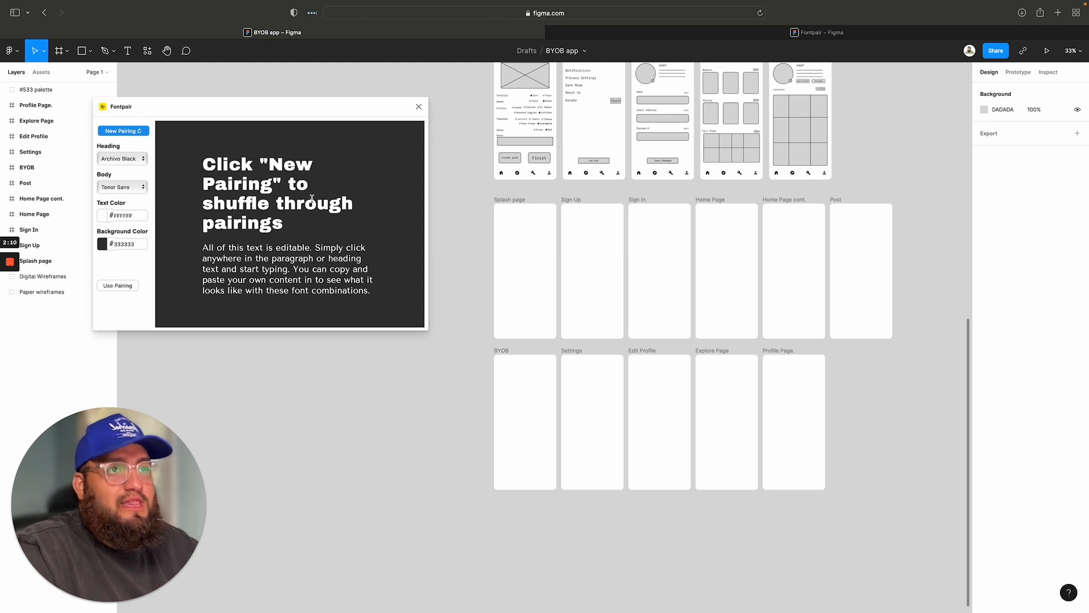
Step: Insert the Archivo Black and Tenor Sans pairing as a sample text frame and move Fontpair's window below the colour palette
click(128, 285)
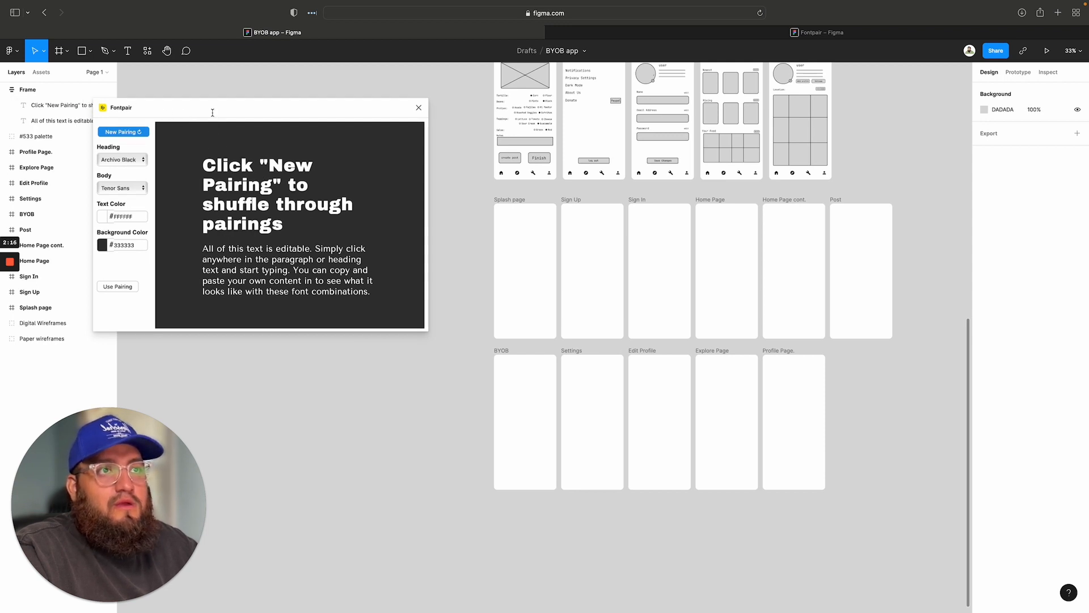
drag(214, 105, 309, 352)
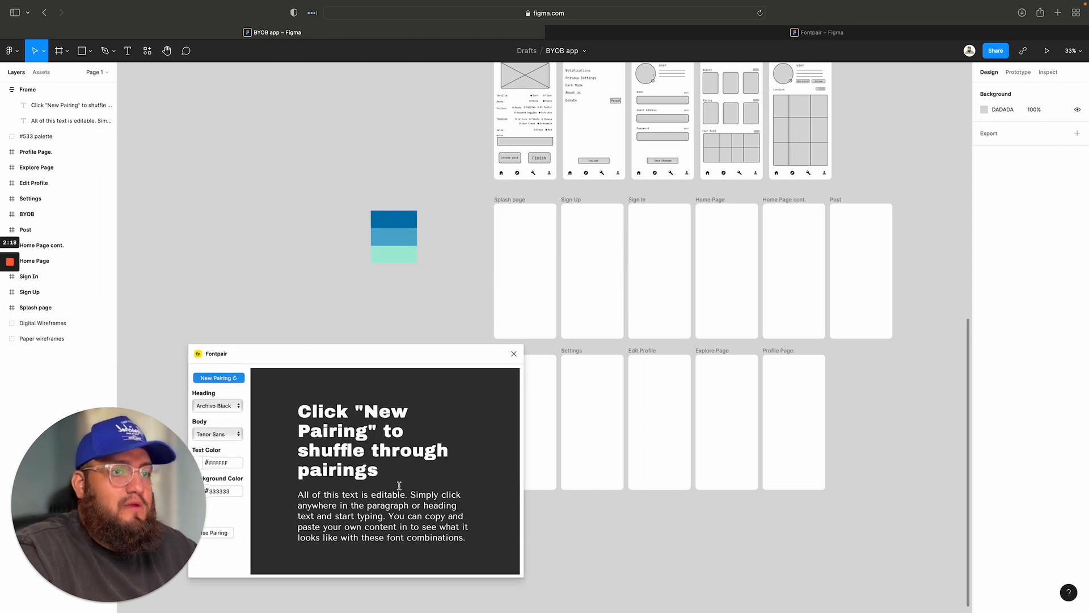
drag(343, 432, 282, 334)
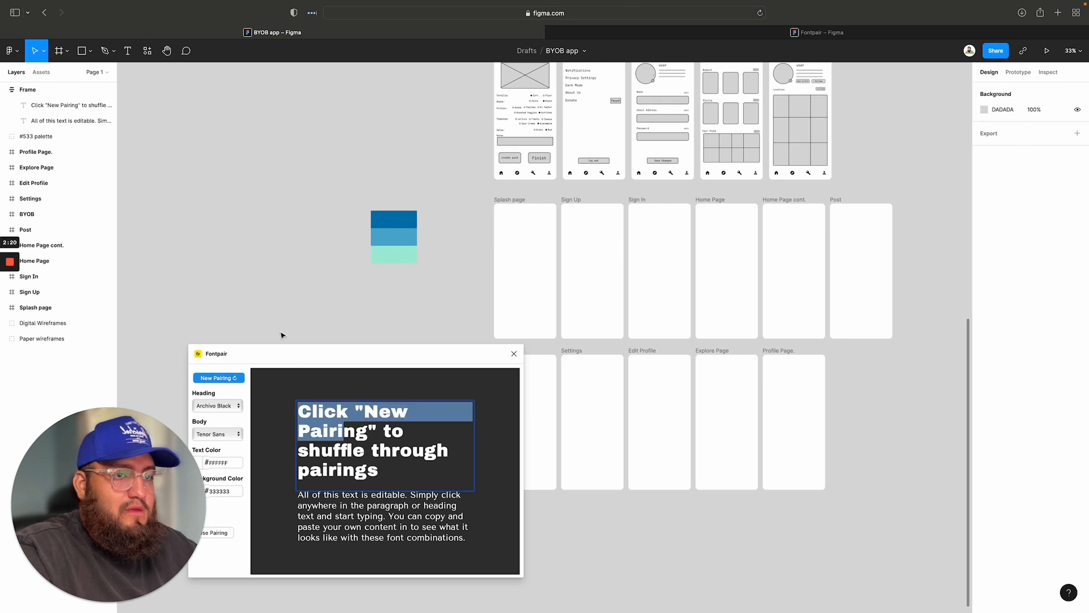
Step: Move the inserted pairing sample frame from the paper wireframes to beside the colour palette and close Fontpair
click(50, 105)
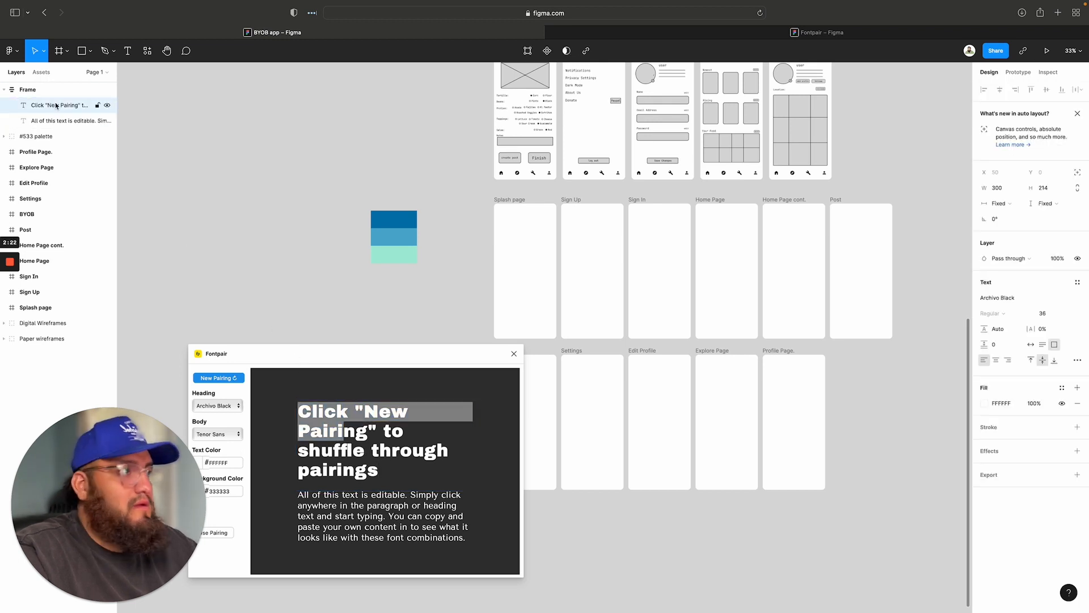
scroll(652, 325, up, 3)
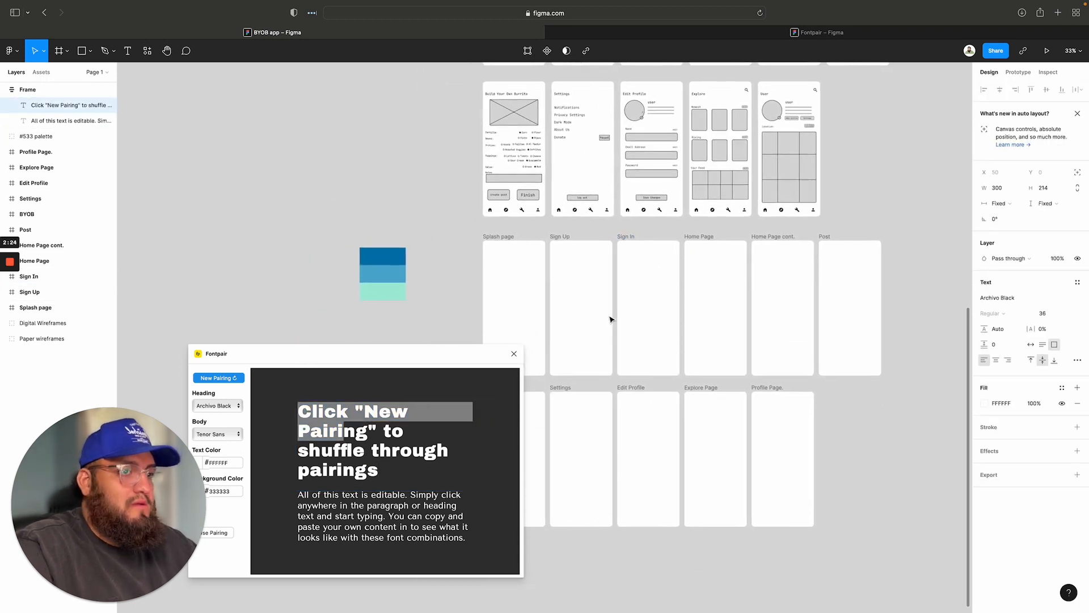
scroll(610, 319, down, 10)
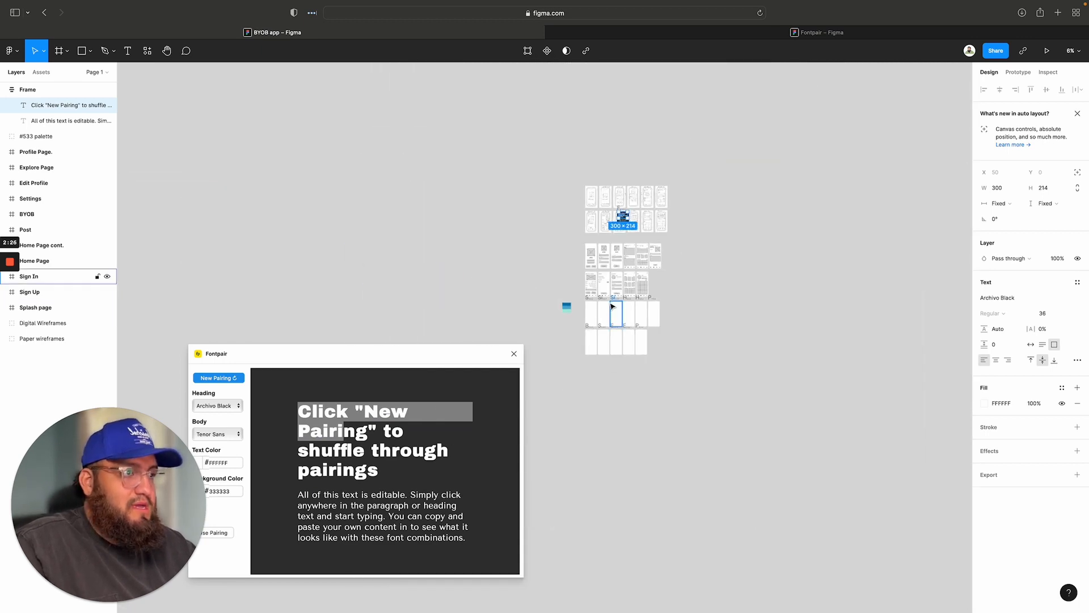
scroll(613, 272, up, 8)
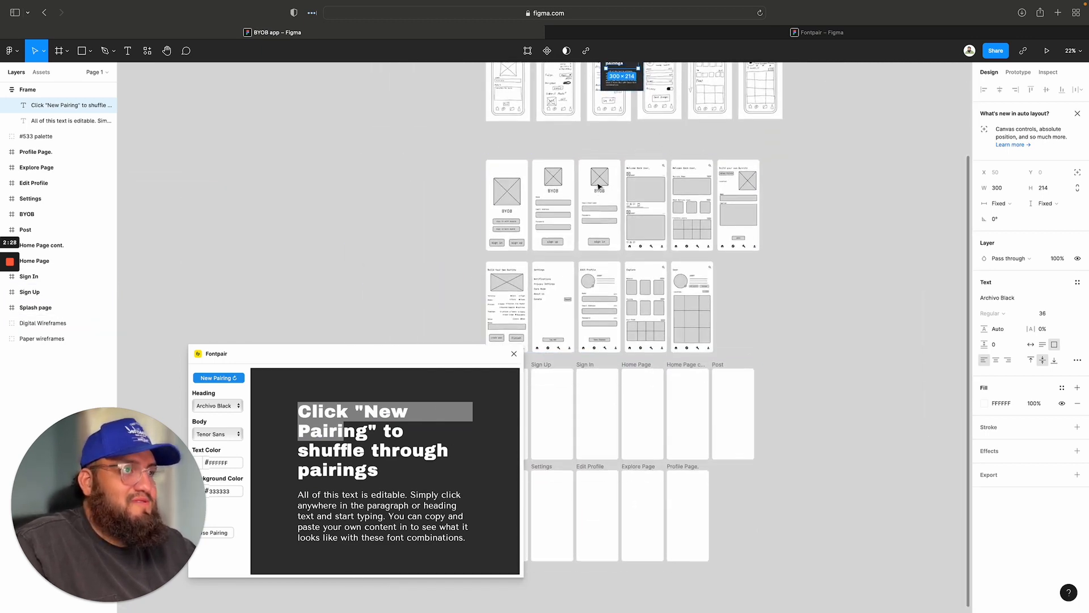
scroll(599, 186, up, 2)
drag(631, 154, 378, 459)
click(514, 354)
ctrl+scroll(452, 460, up, 5)
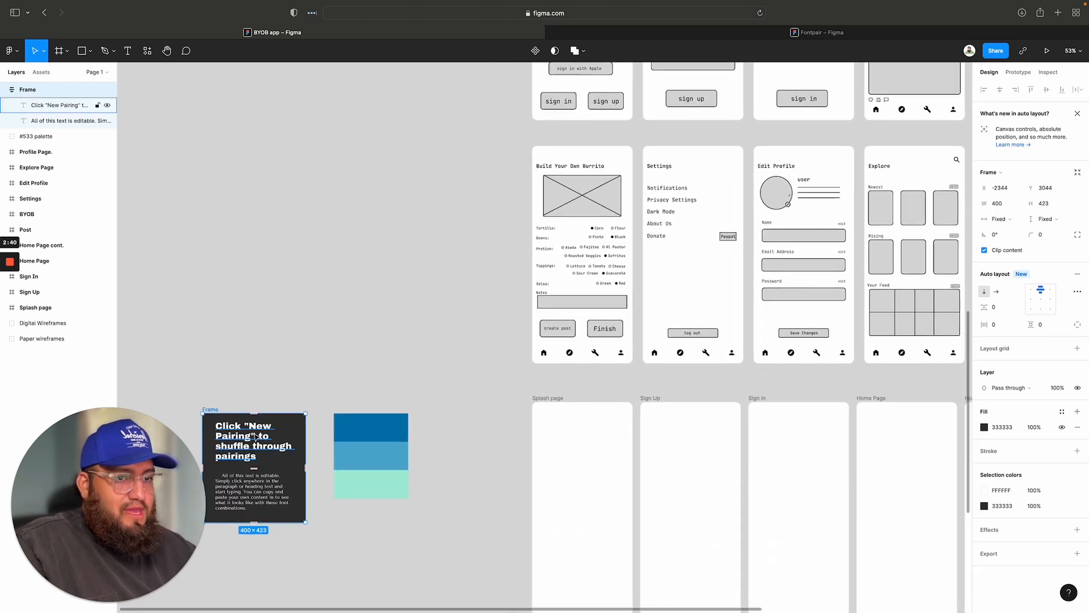
Step: Examine the digital wireframes and the blank screen frames alongside the font pairing sample and colour palette
scroll(425, 457, down, 3)
scroll(426, 457, left, 3)
scroll(421, 457, down, 5)
scroll(421, 457, right, 1)
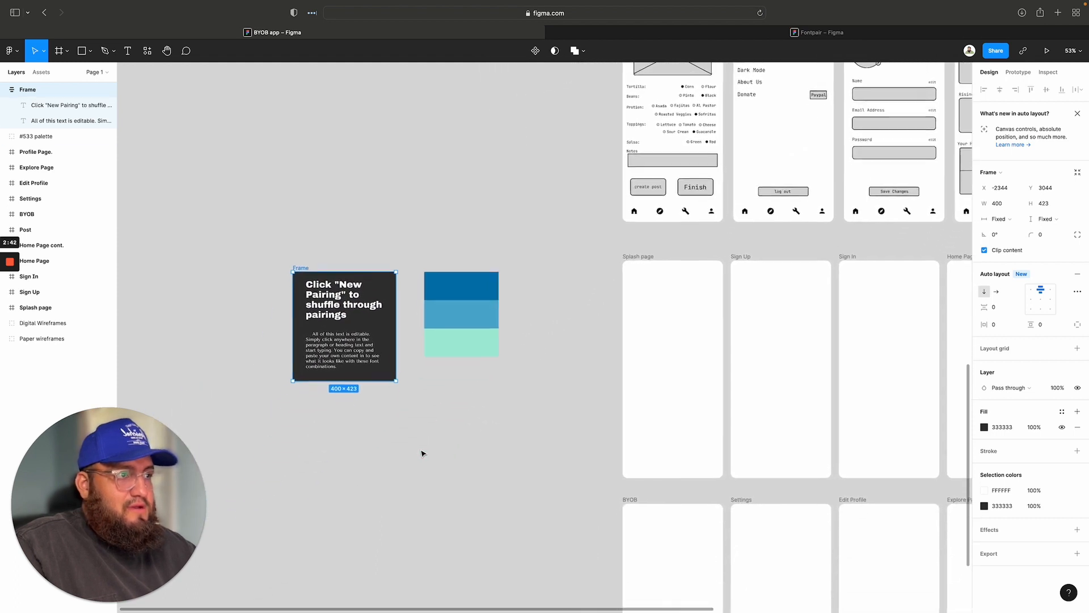
scroll(612, 354, right, 3)
scroll(612, 354, up, 1)
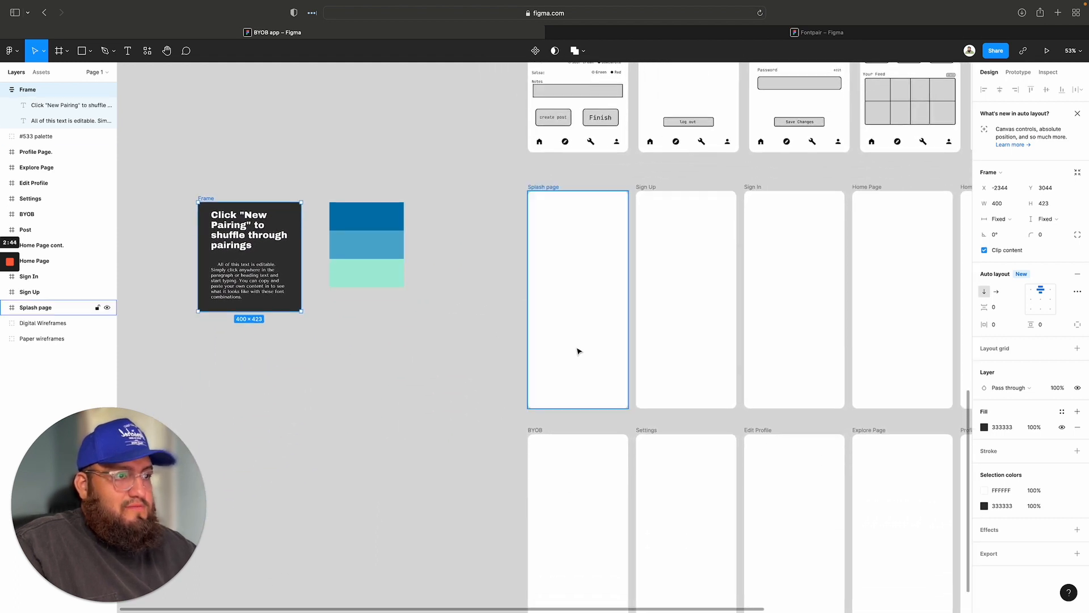
scroll(523, 347, right, 1)
scroll(522, 347, up, 1)
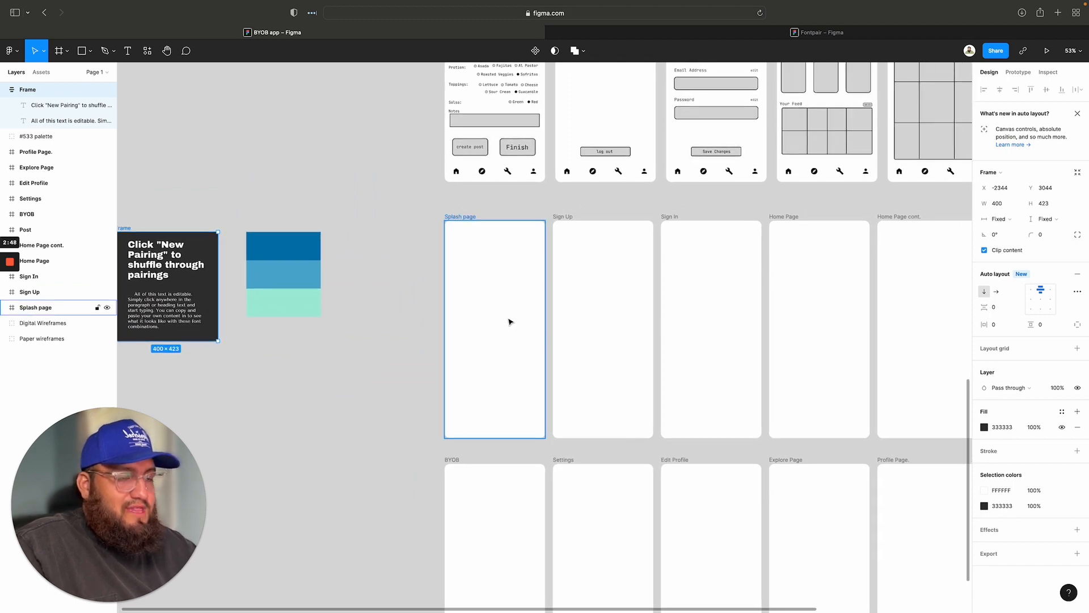
scroll(503, 312, down, 1)
scroll(503, 311, up, 10)
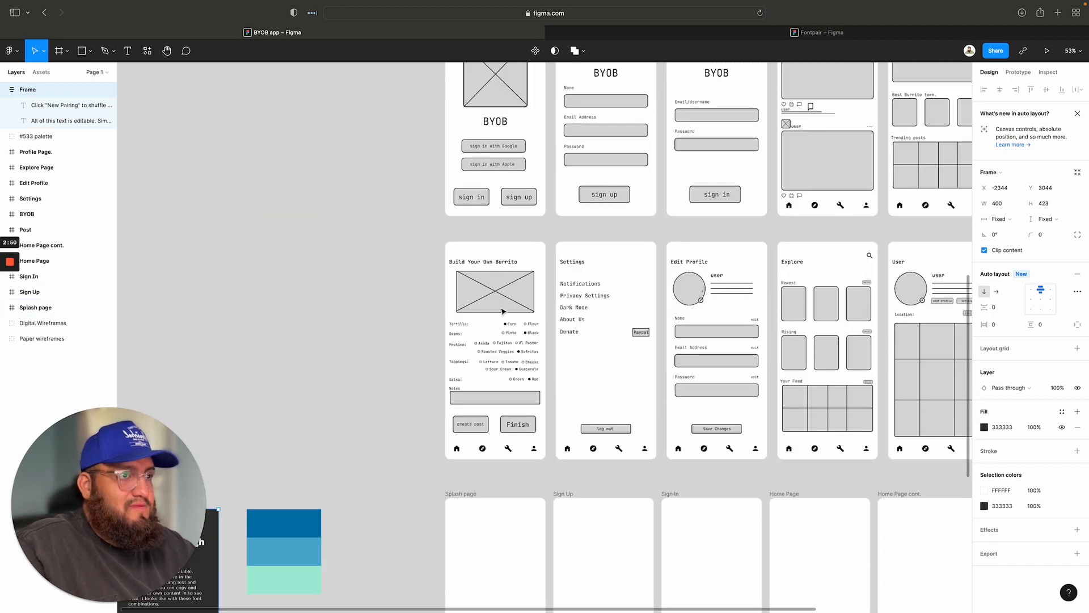
scroll(503, 312, down, 9)
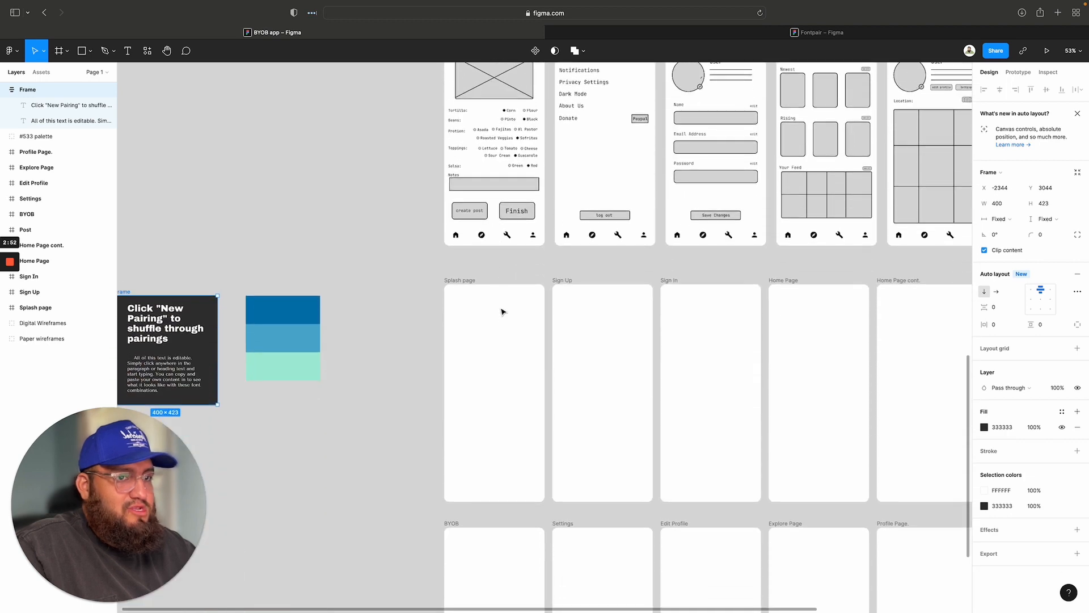
Step: Add the text "BYOB" to the blank Splash page frame in Archivo Black at size 36
click(63, 105)
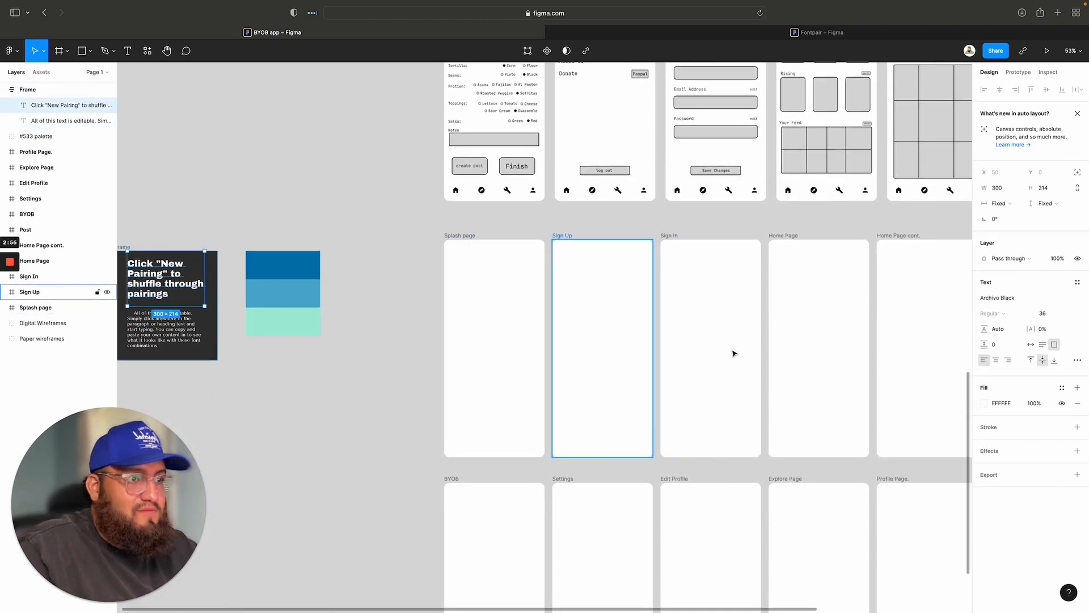
key(t)
click(447, 316)
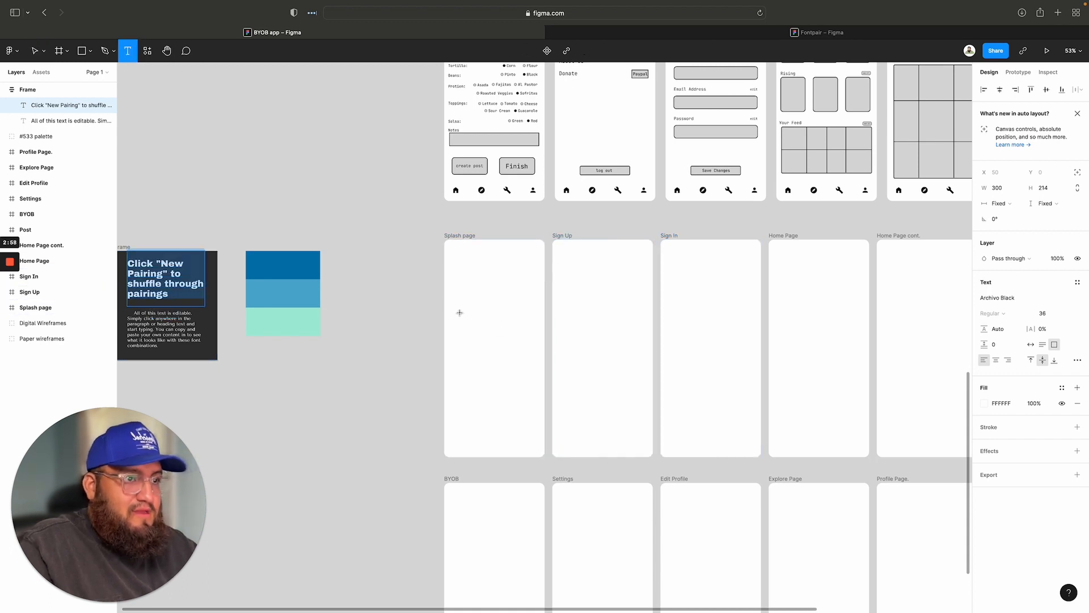
text(Byon)
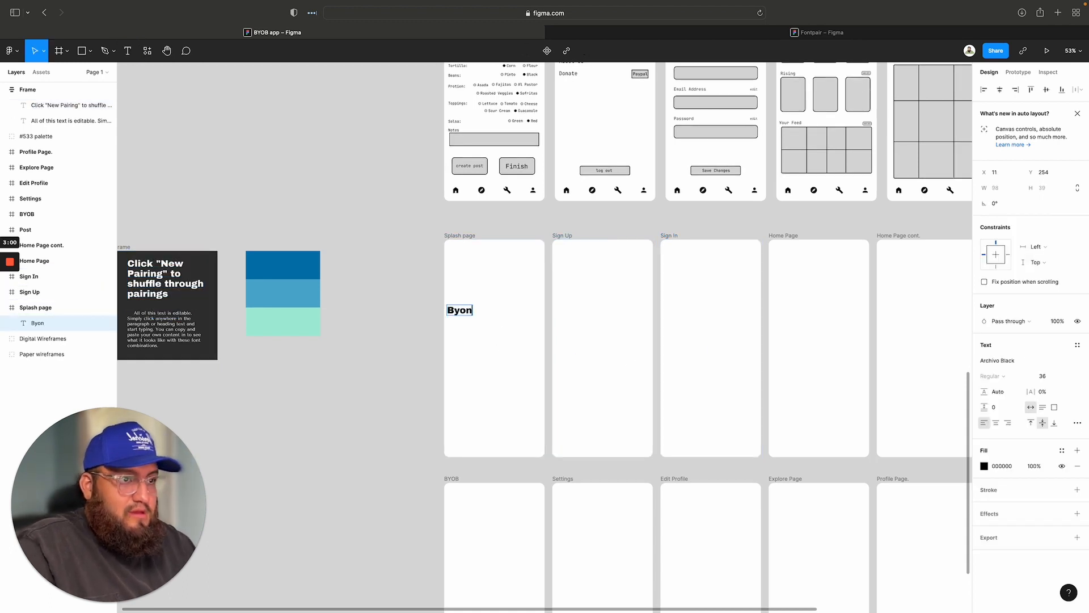
key(BackSpace)
key(BackSpace)
key(BackSpace)
key(BackSpace)
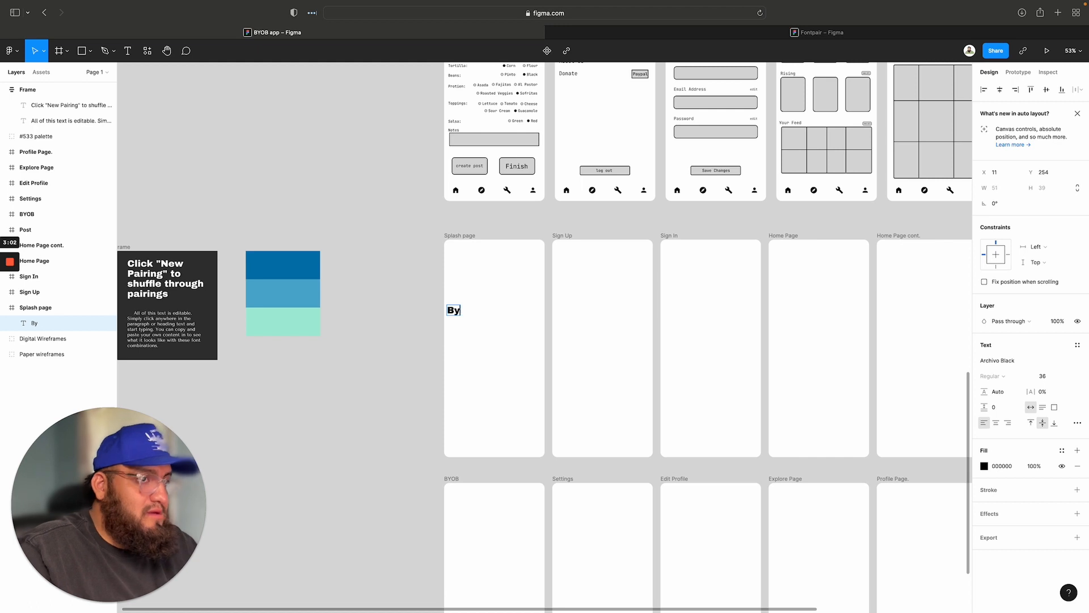
text(BYOB)
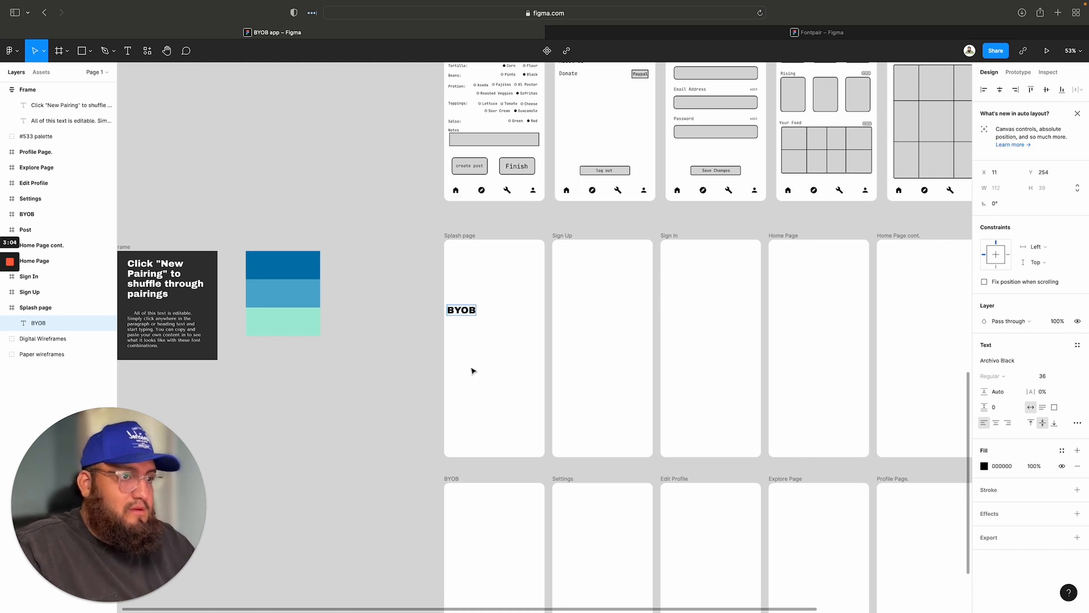
Step: Move the BYOB text lower in the Splash page frame, to about X 56, Y 383
double_click(469, 311)
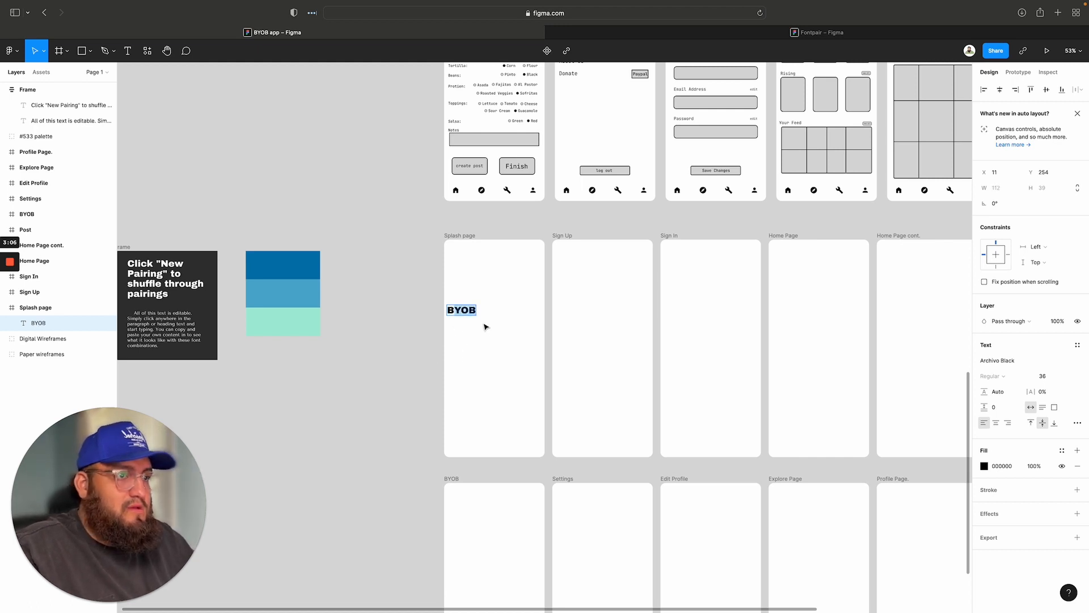
key(Escape)
drag(452, 312, 463, 344)
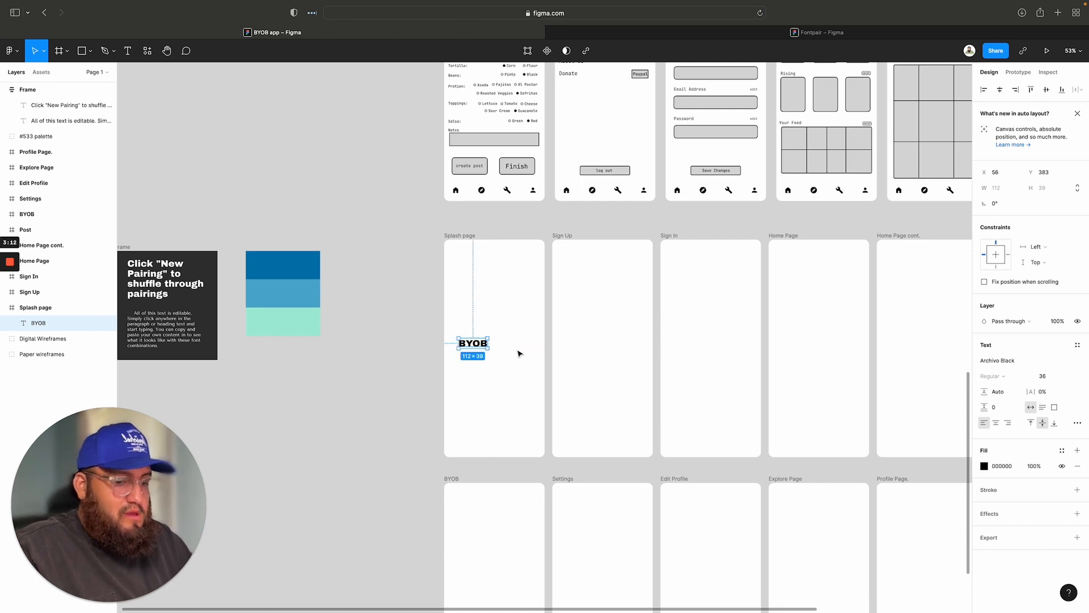
Step: Edit the Splash page's BYOB text and add a space after the word
scroll(520, 359, up, 5)
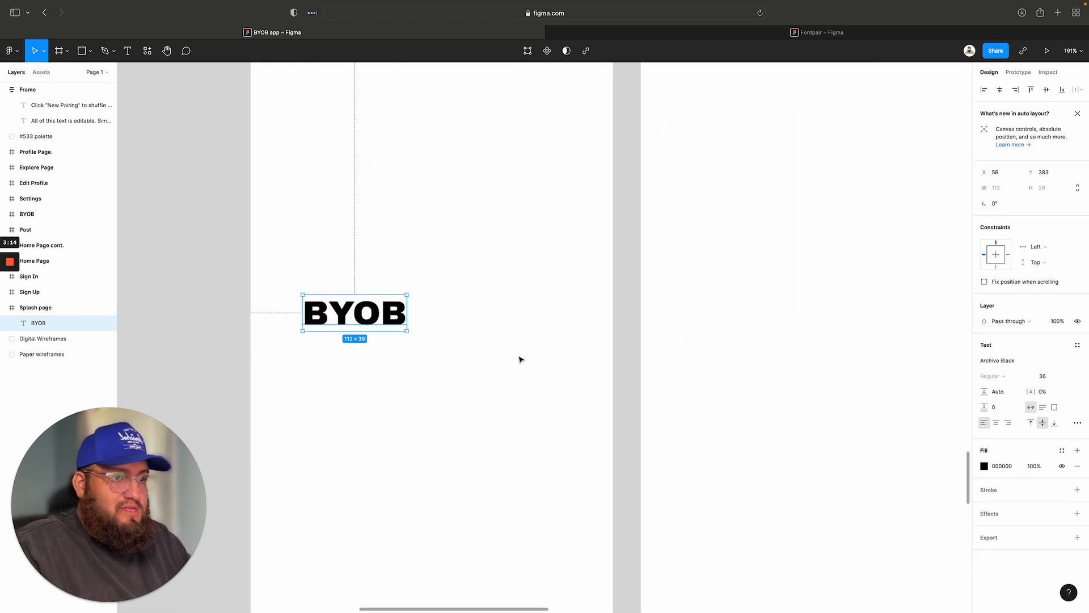
double_click(385, 315)
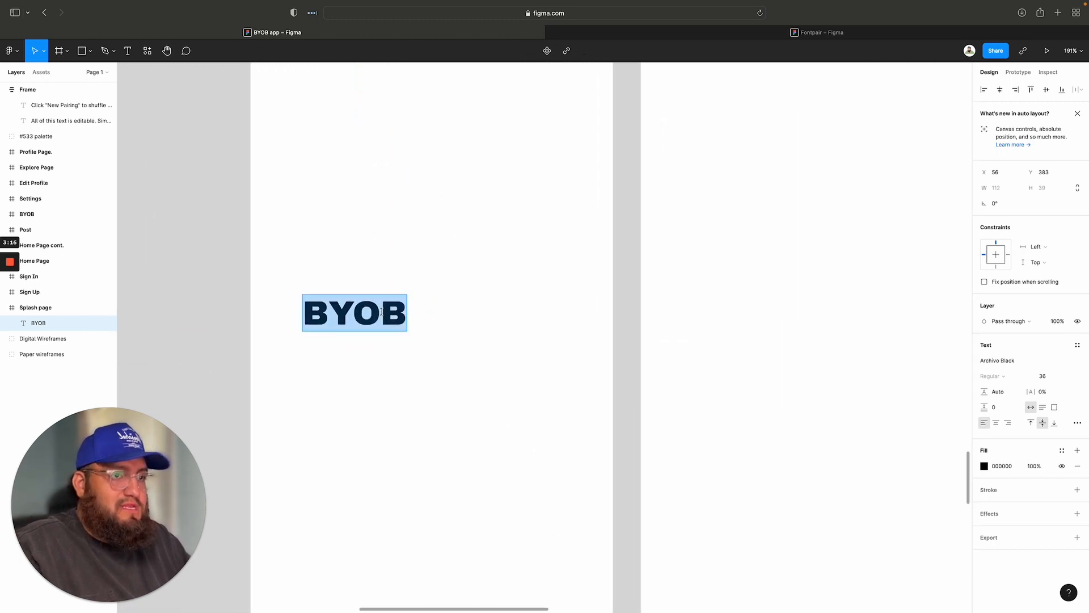
click(381, 313)
scroll(381, 311, right, 1)
scroll(381, 312, right, 2)
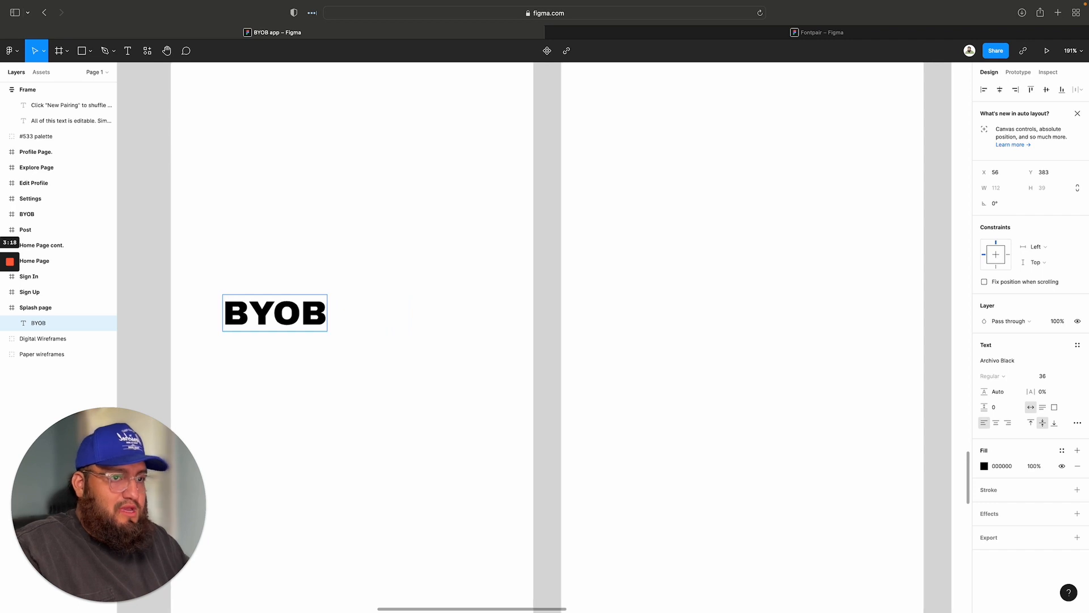
text(-)
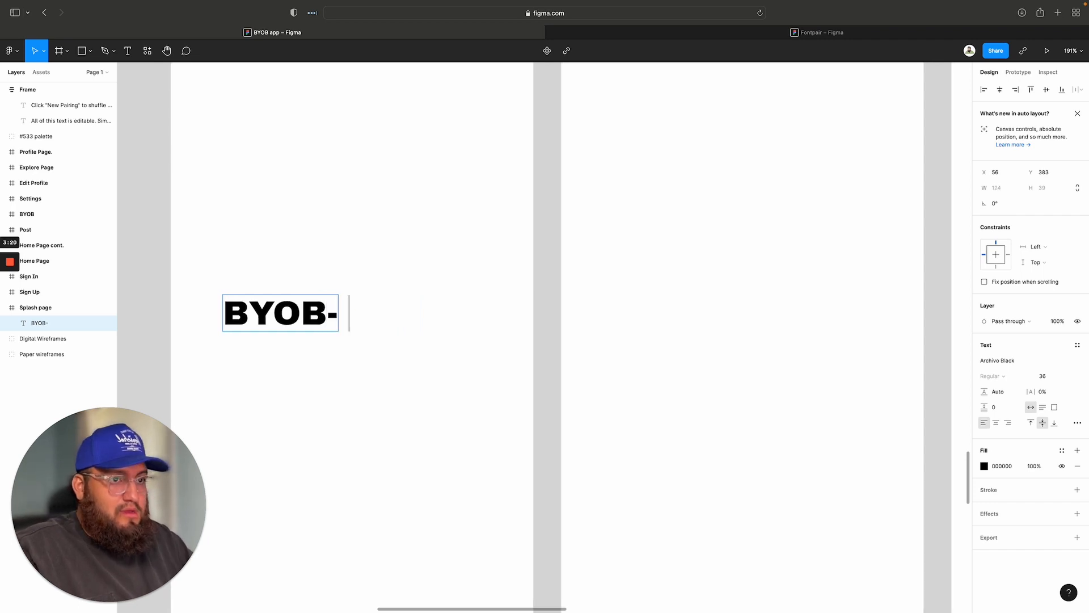
key(BackSpace)
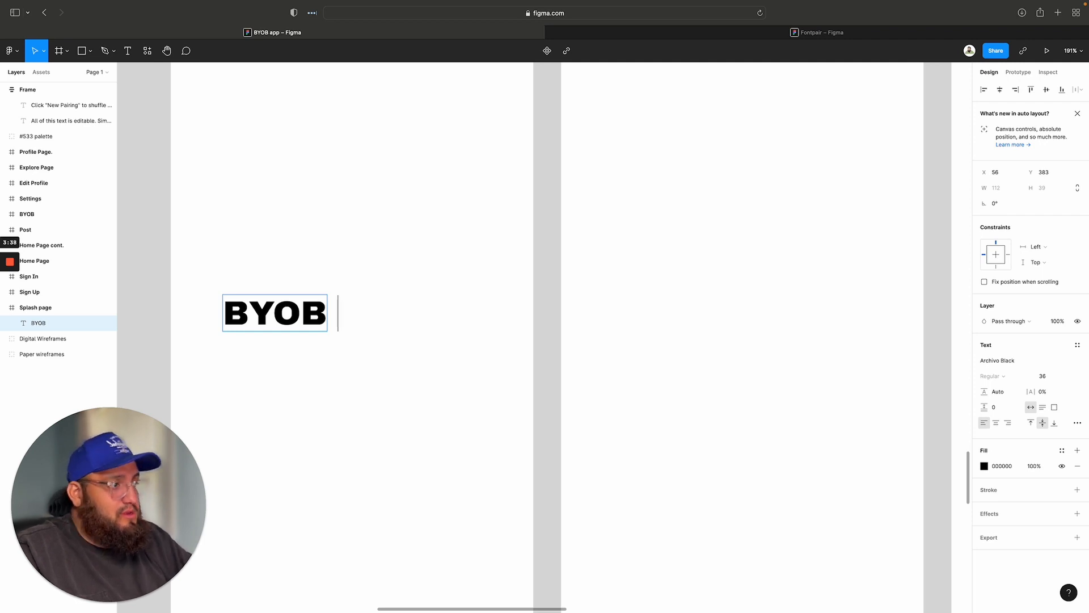
Step: Append "burrito lovers rejoice" at text size 15 after BYOB on the Splash page and select the finished text
click(1067, 378)
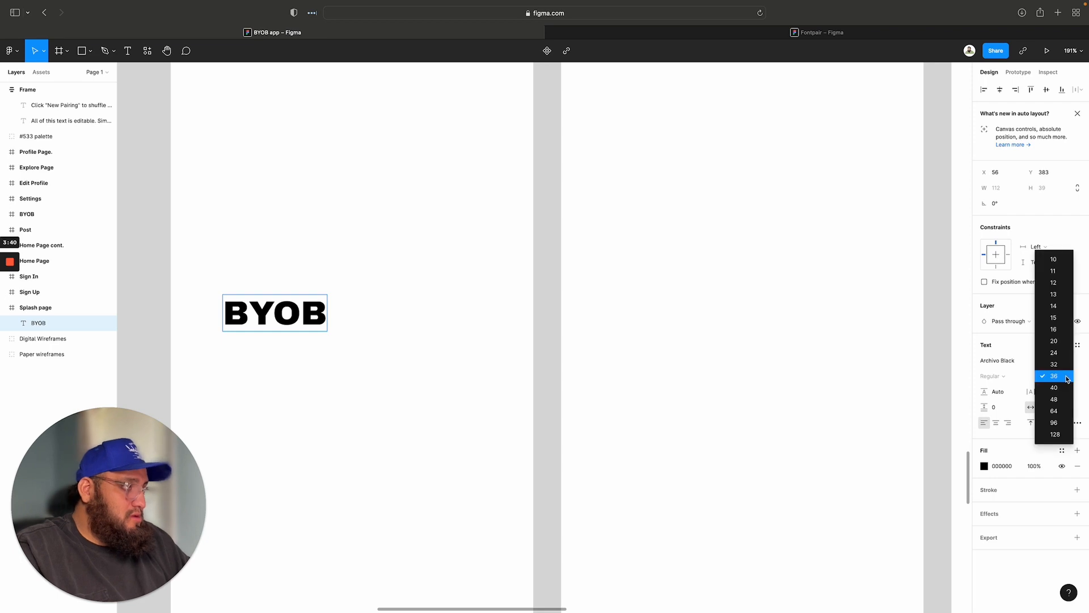
click(1051, 318)
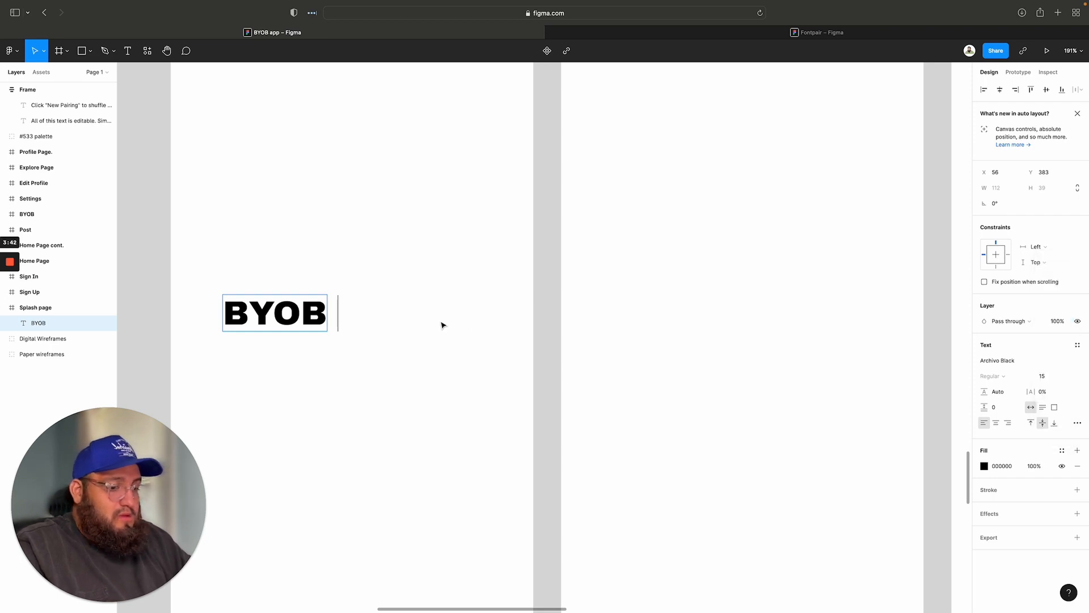
text(burrit)
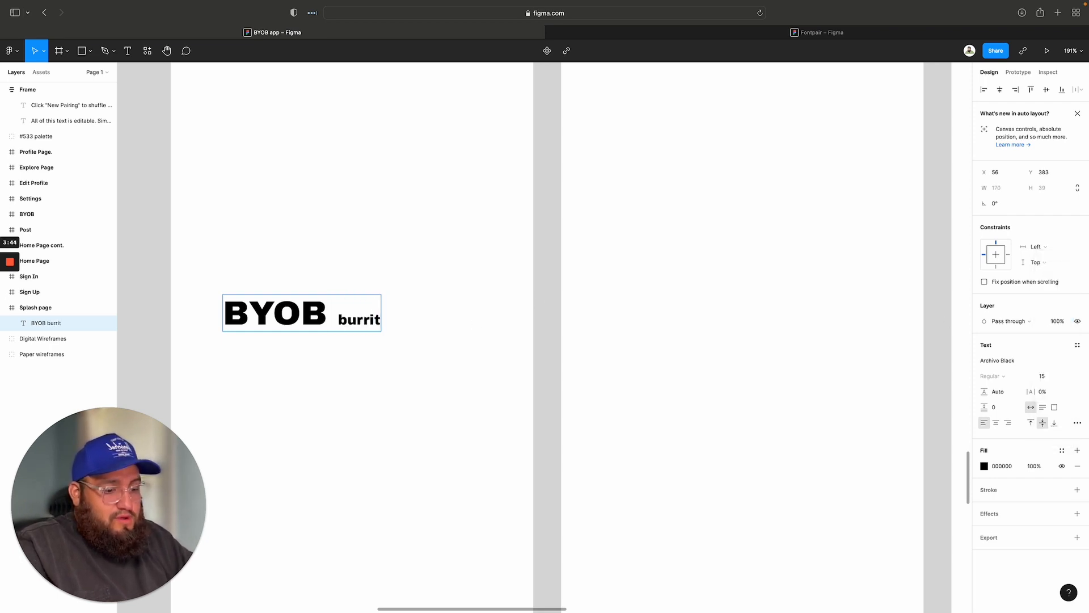
text(o lovers re)
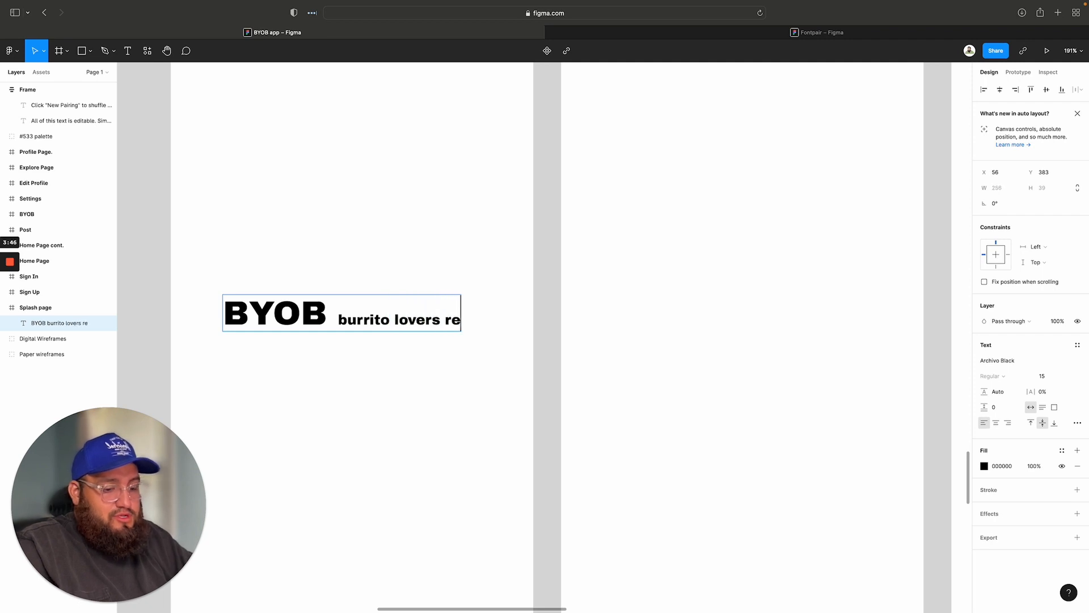
text(joice)
click(427, 391)
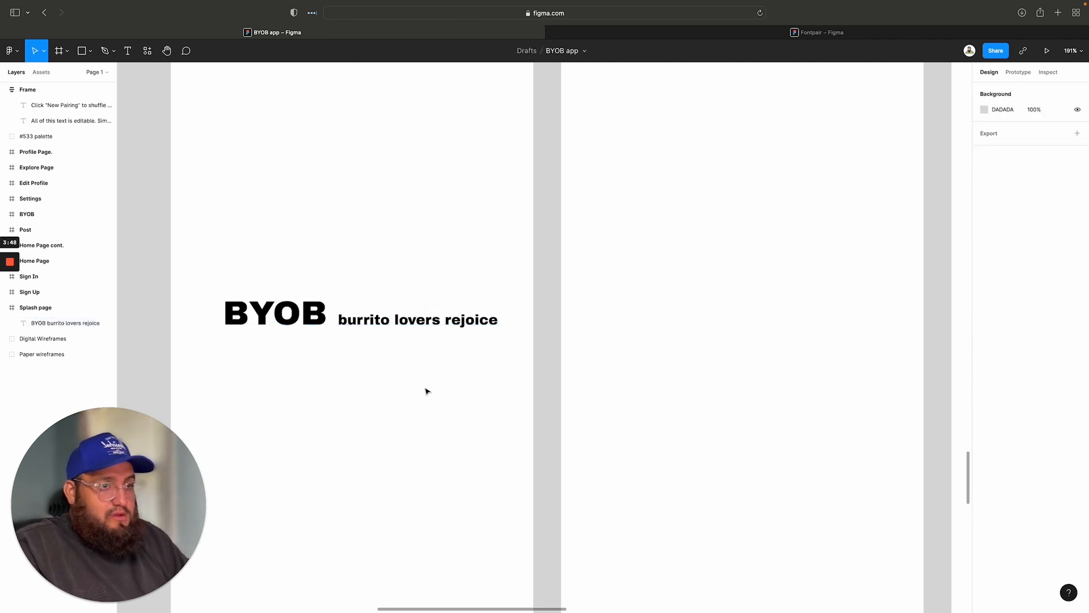
click(404, 325)
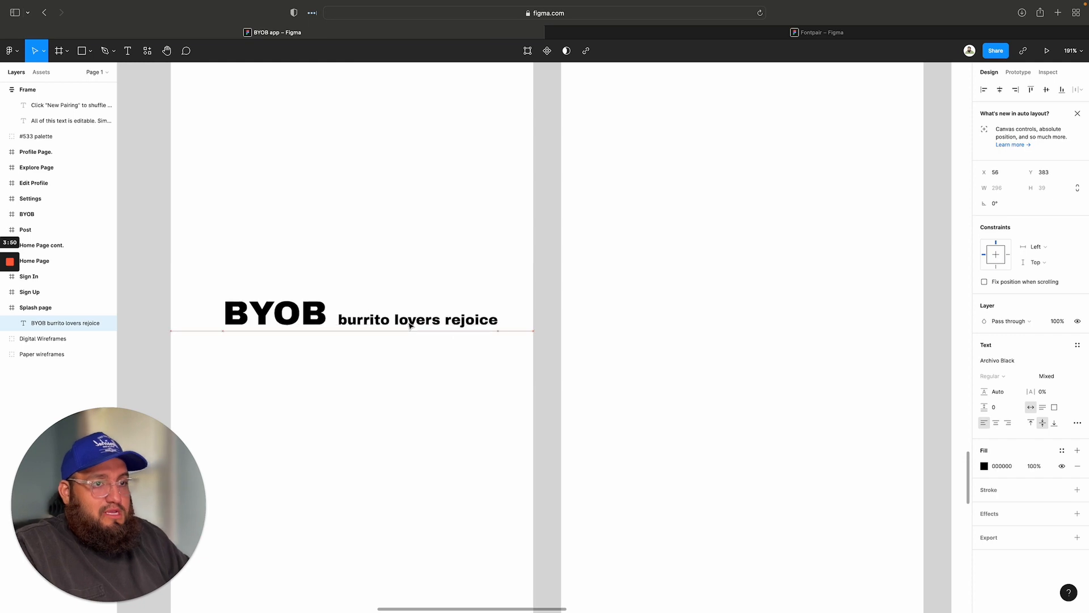
Step: Move the Splash page text to about X 47, Y 379 and remove the lowercase "b" from "burrito"
drag(410, 324, 400, 322)
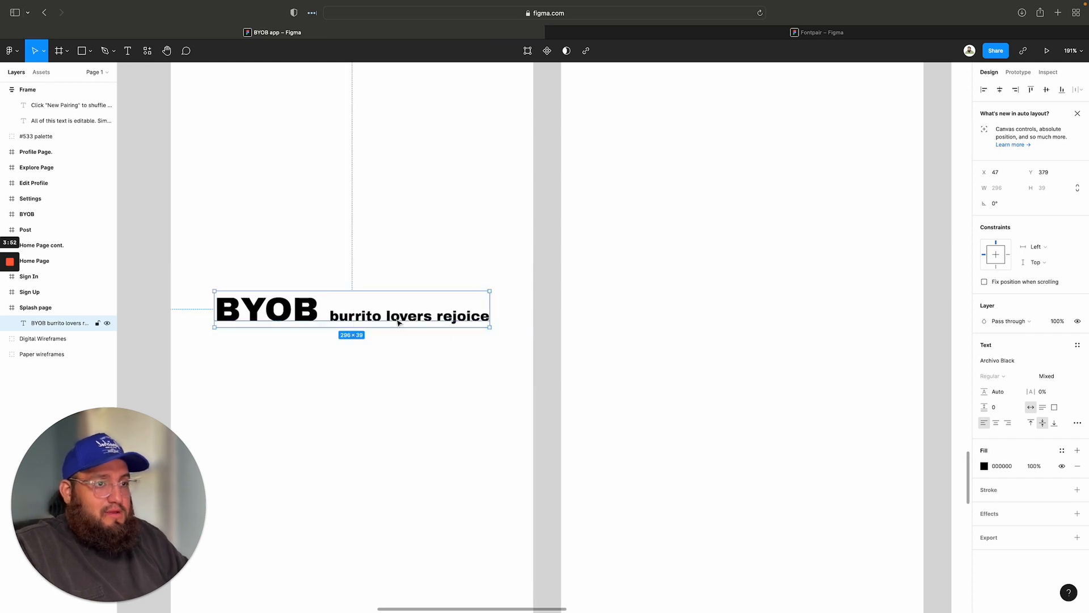
double_click(340, 319)
click(340, 319)
key(BackSpace)
text(B)
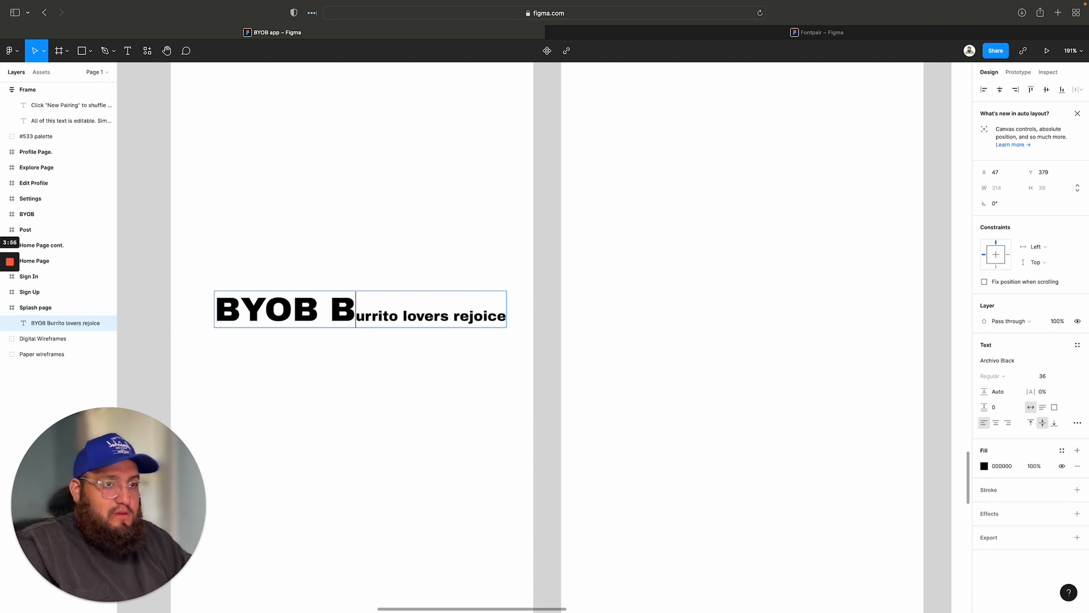
key(BackSpace)
Step: Insert a capital "B" at text size 15 in front of "urrito" in the Splash page text
scroll(544, 335, left, 3)
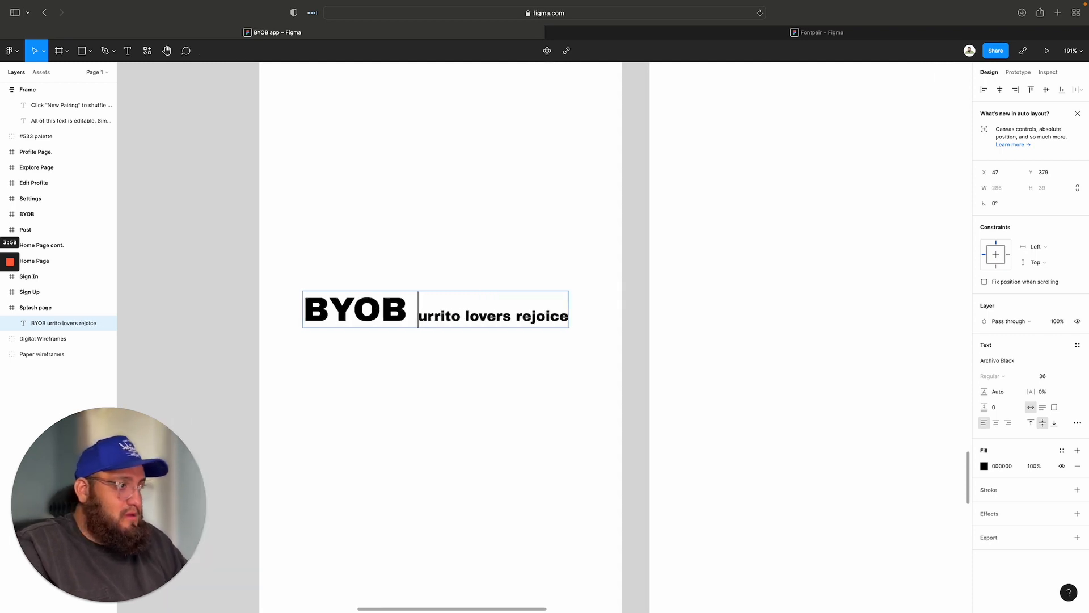
scroll(455, 308, left, 5)
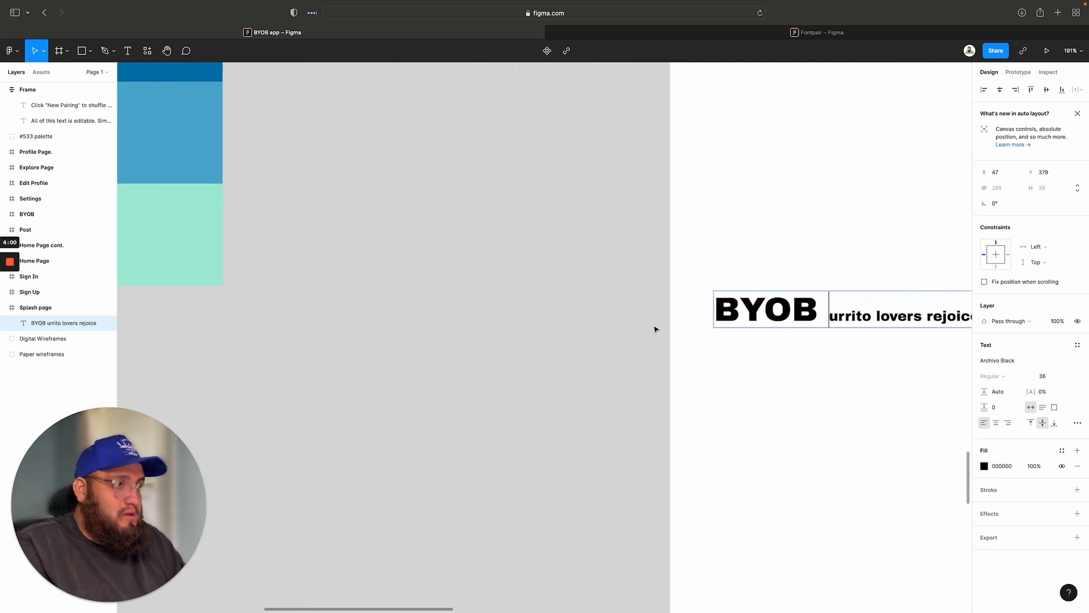
scroll(653, 329, left, 2)
scroll(652, 329, right, 6)
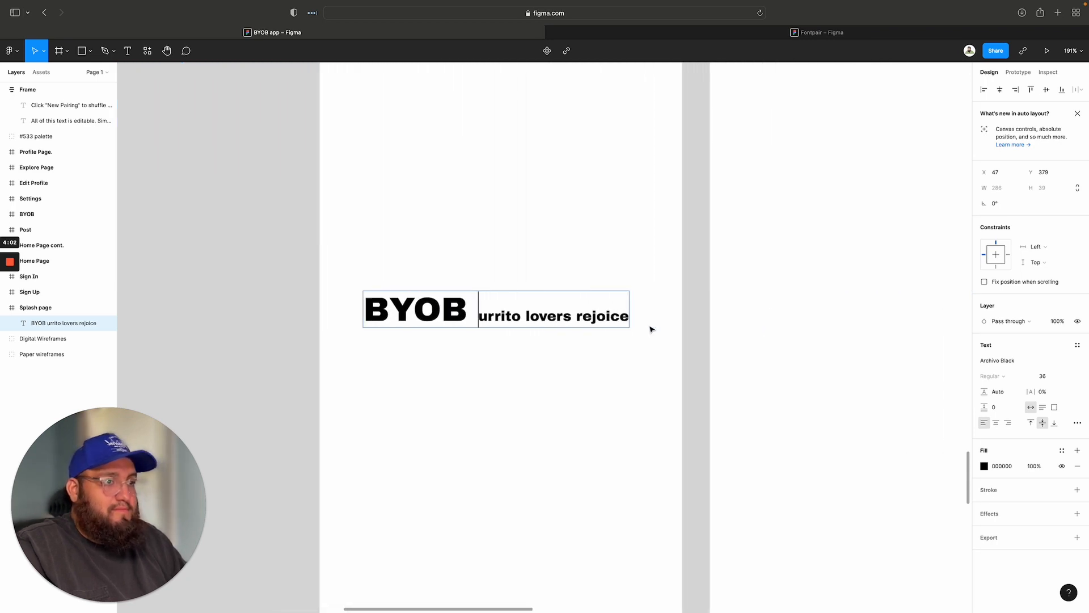
click(548, 312)
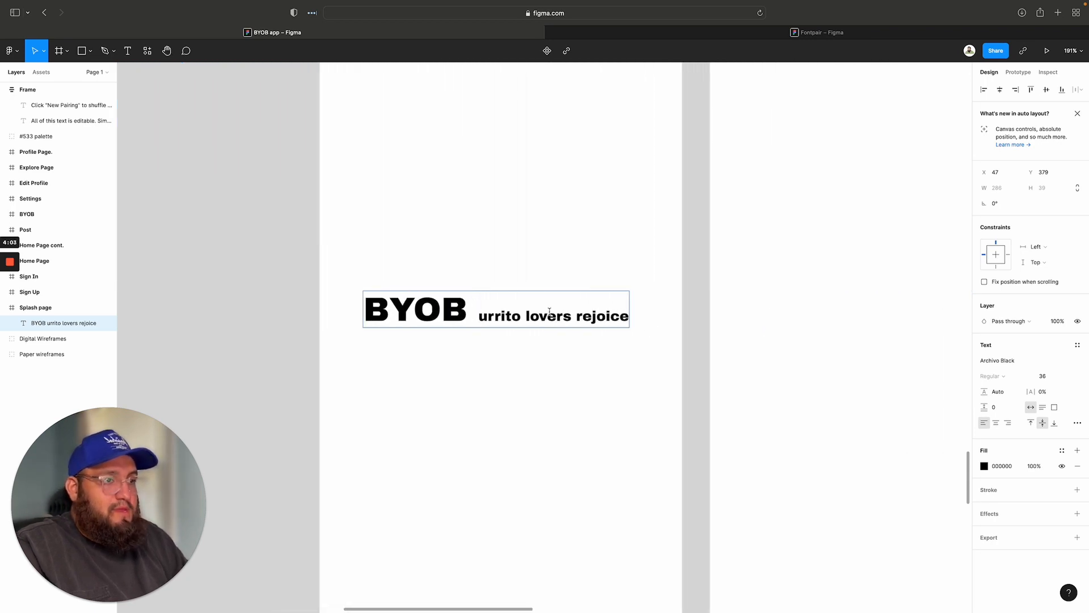
click(488, 316)
click(480, 316)
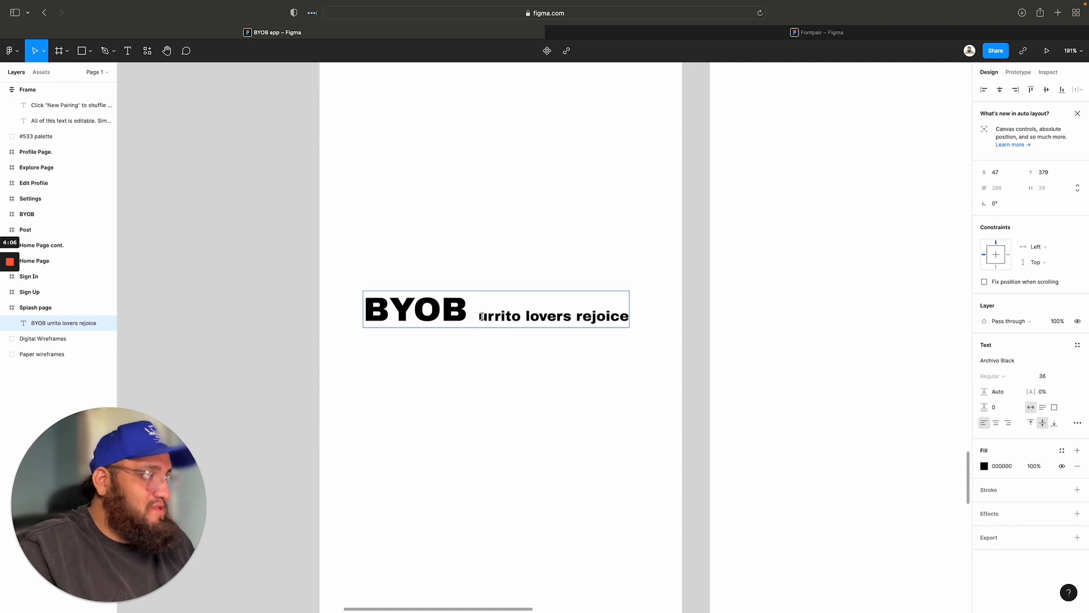
click(1070, 377)
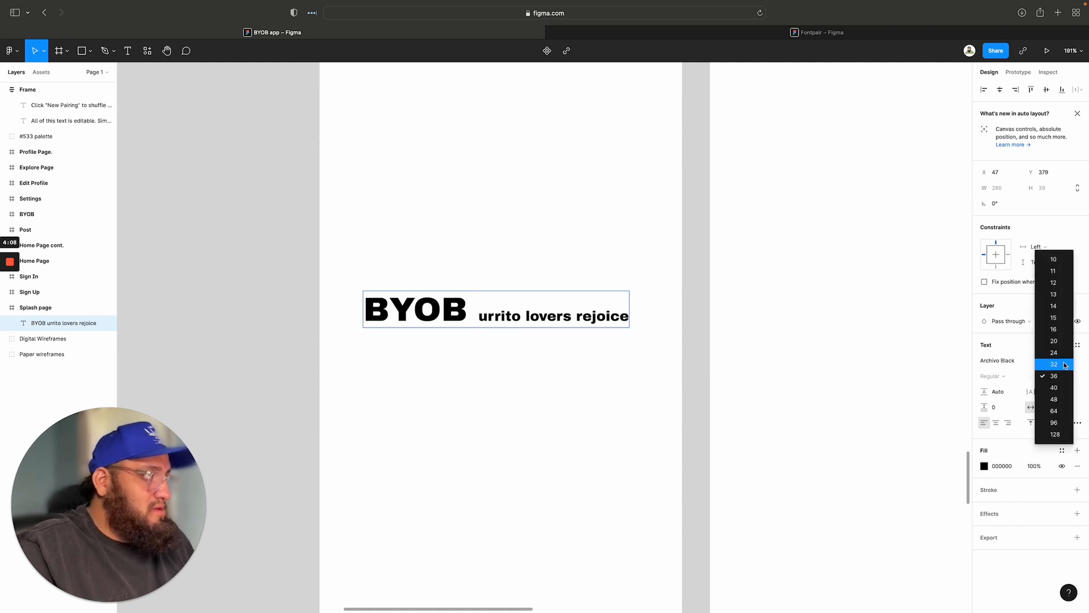
click(1054, 317)
text(B)
Step: Change "lovers" to "Lovers" with a capital L in the Splash page tagline
key(Right)
key(Right)
key(Right)
key(Right)
key(Right)
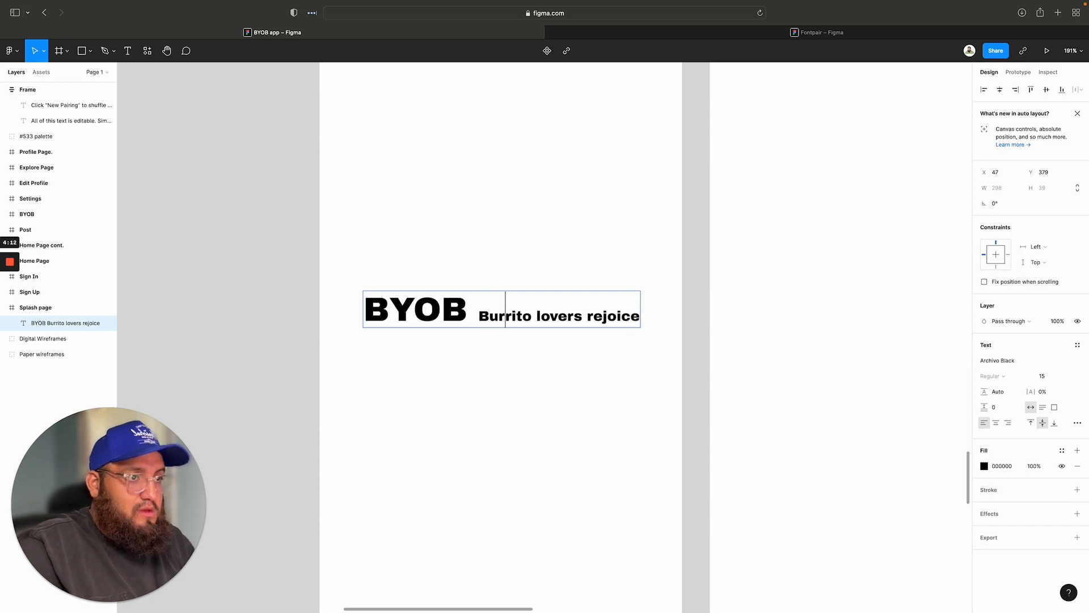
key(Right)
key(Right)
key(Right)
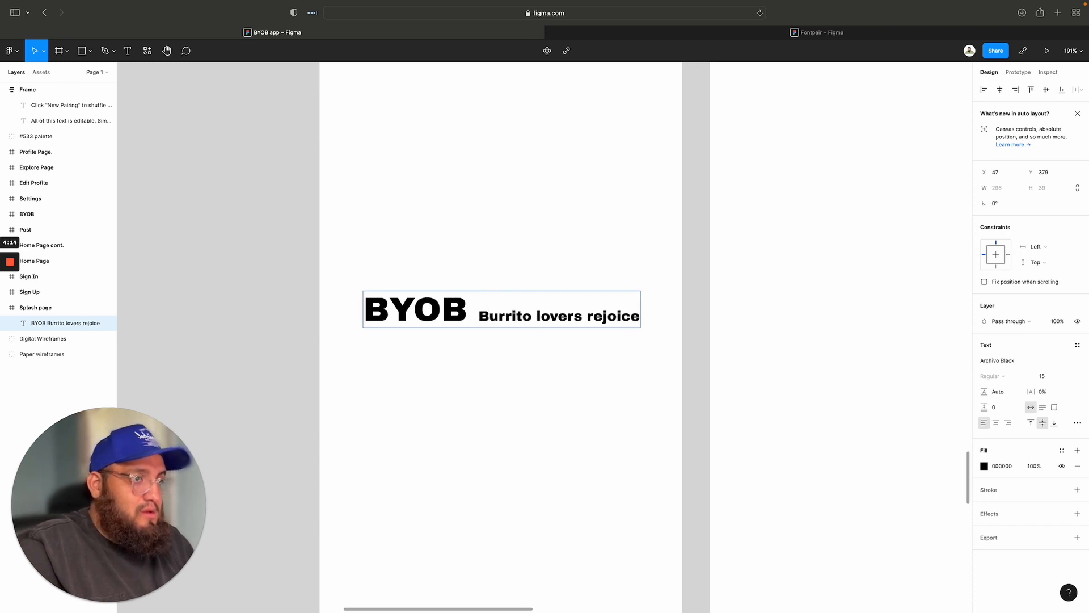
text(L)
key(Left)
key(BackSpace)
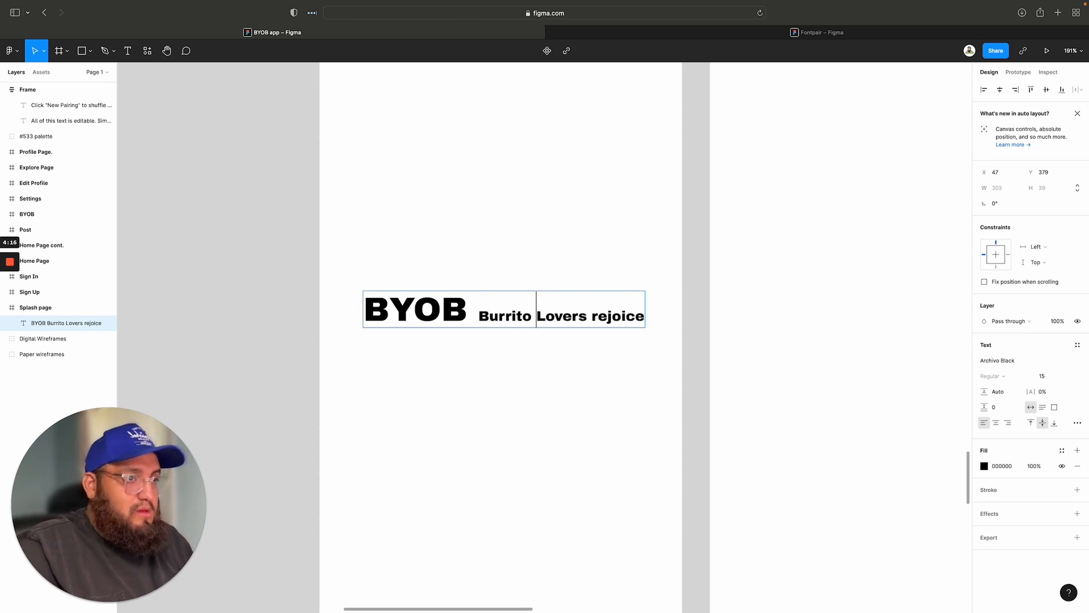
Step: Change "rejoice" to "Rejoice" with a capital R and finish editing the Splash page text
key(Right)
key(Right)
key(Right)
key(Right)
key(Right)
key(Right)
key(Right)
key(Right)
key(BackSpace)
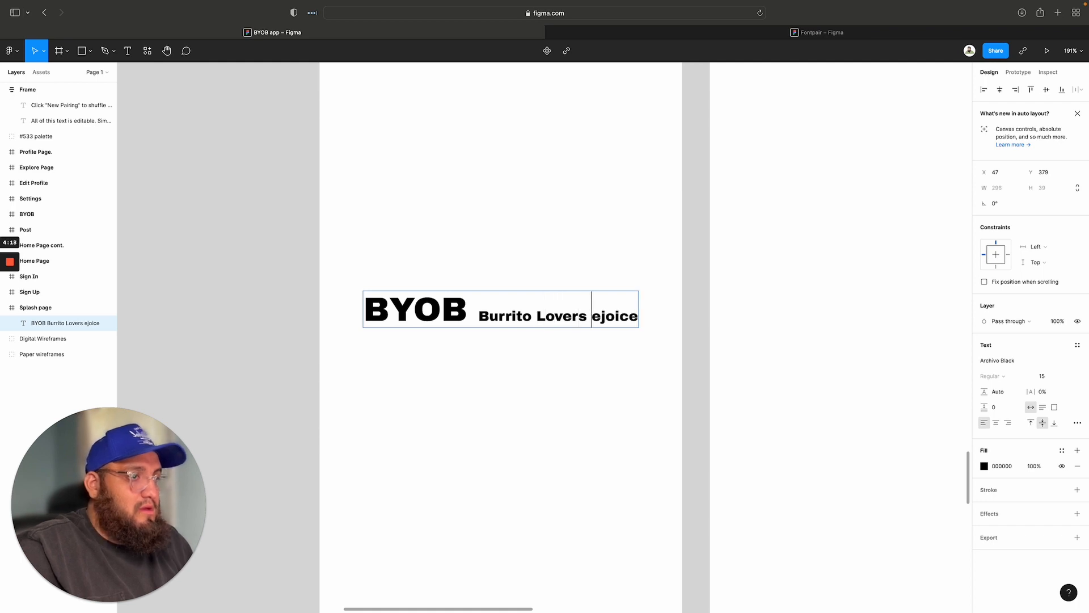
text(R)
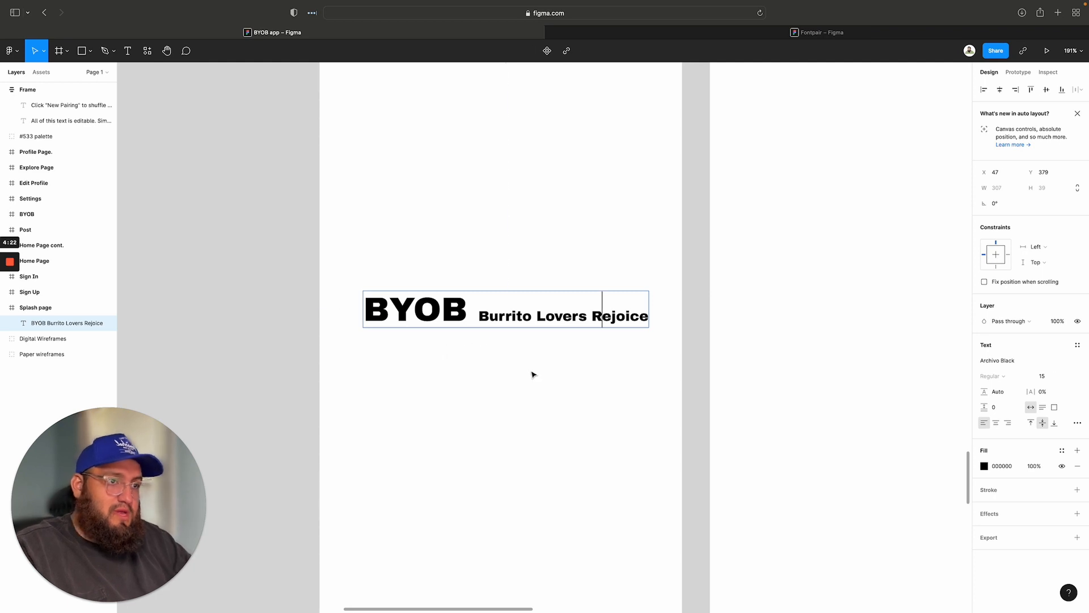
key(Escape)
click(389, 275)
Step: Run the installed Illustrations plugin and search for "food" in the Doodles pack and the Illustrations by lukaszadam pack
scroll(352, 295, up, 5)
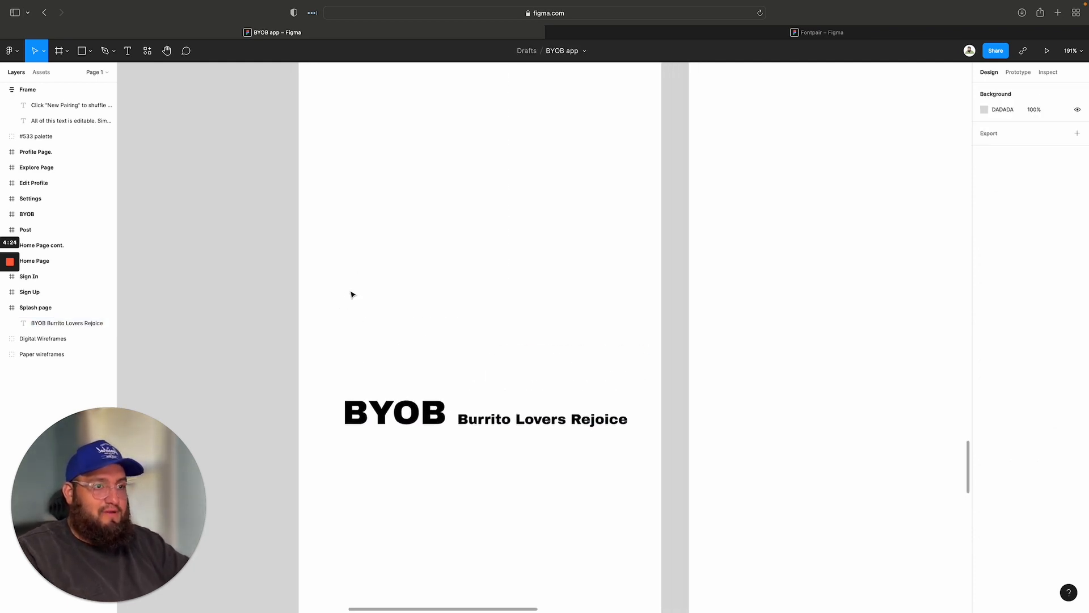
right_click(179, 286)
mouse_move(238, 349)
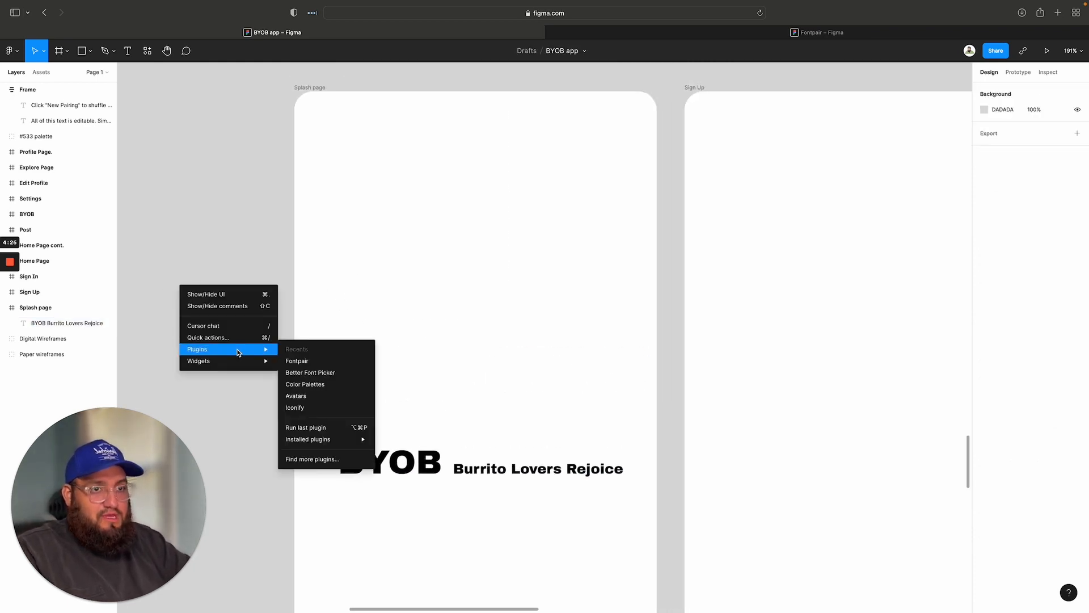
mouse_move(341, 440)
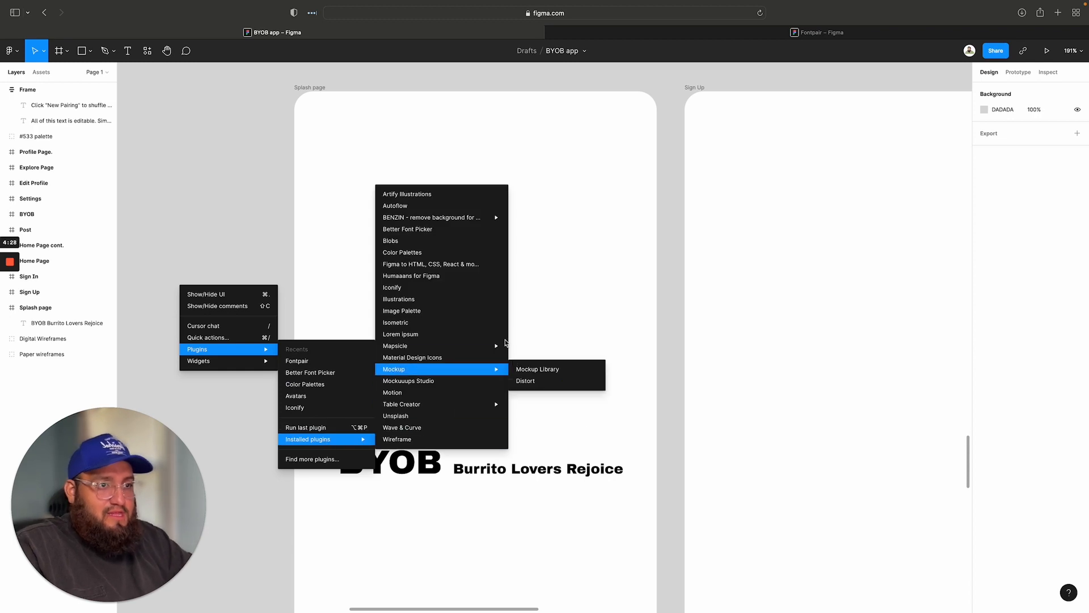
key(Escape)
scroll(476, 311, down, 1)
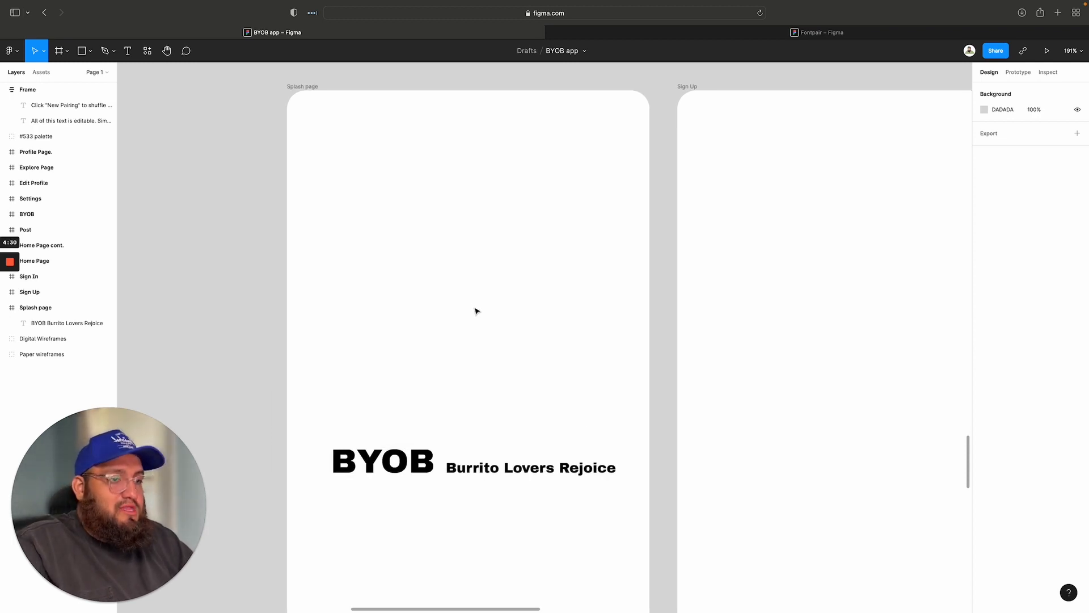
scroll(478, 309, left, 1)
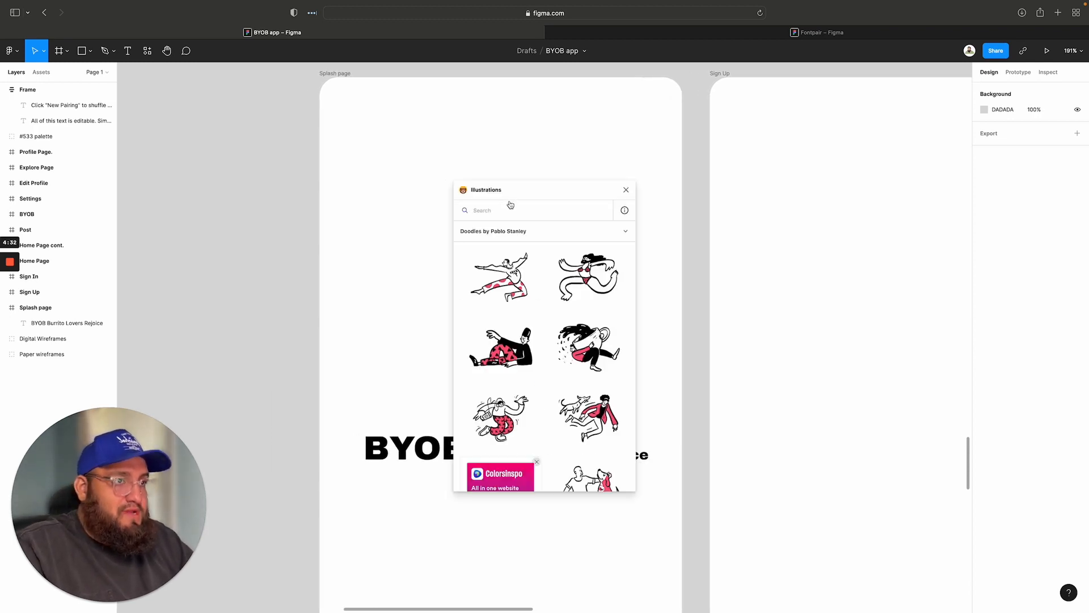
drag(528, 187, 527, 167)
text(food)
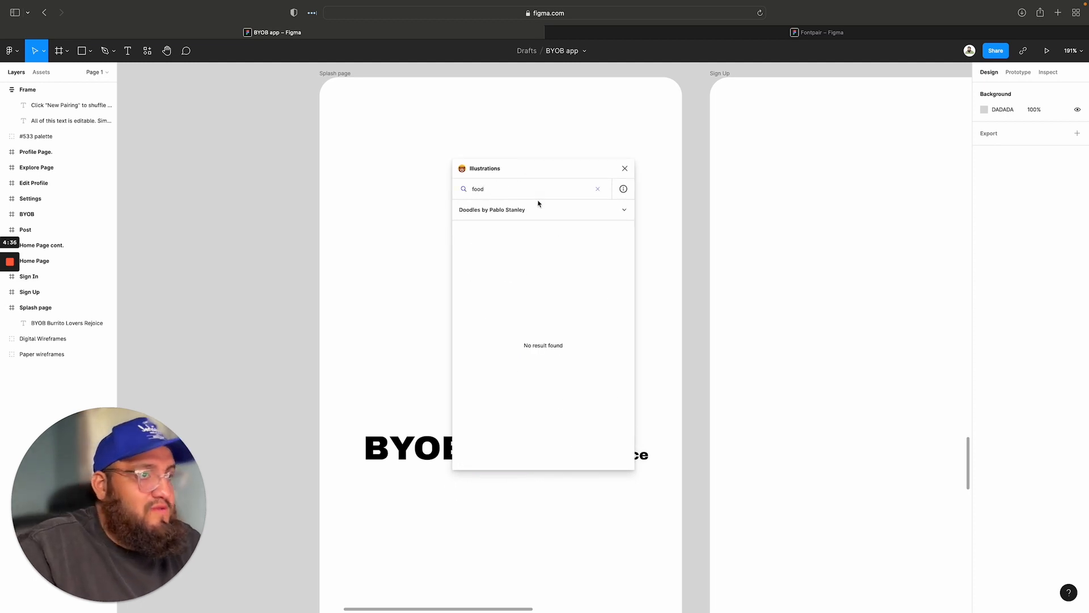
click(538, 209)
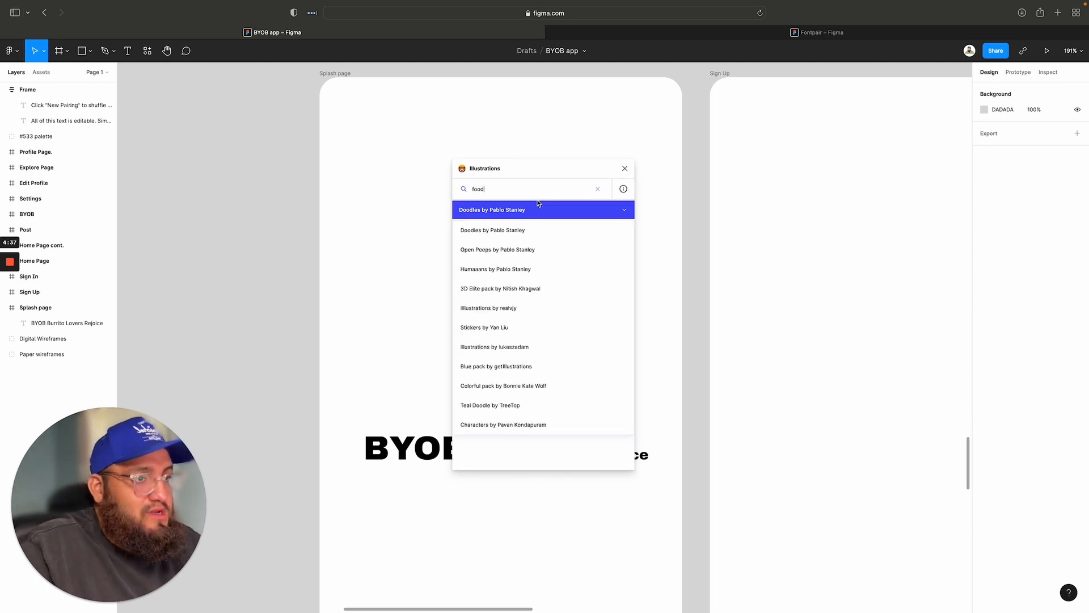
click(499, 346)
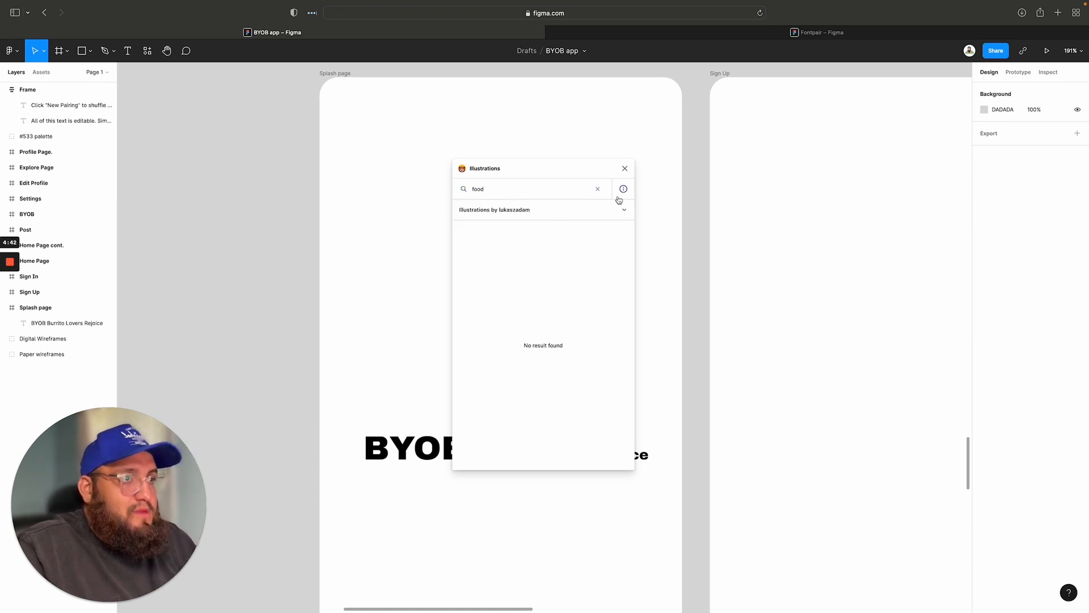
Step: Clear the illustration search and browse the Doodles pack for a splash page image
click(598, 189)
click(598, 211)
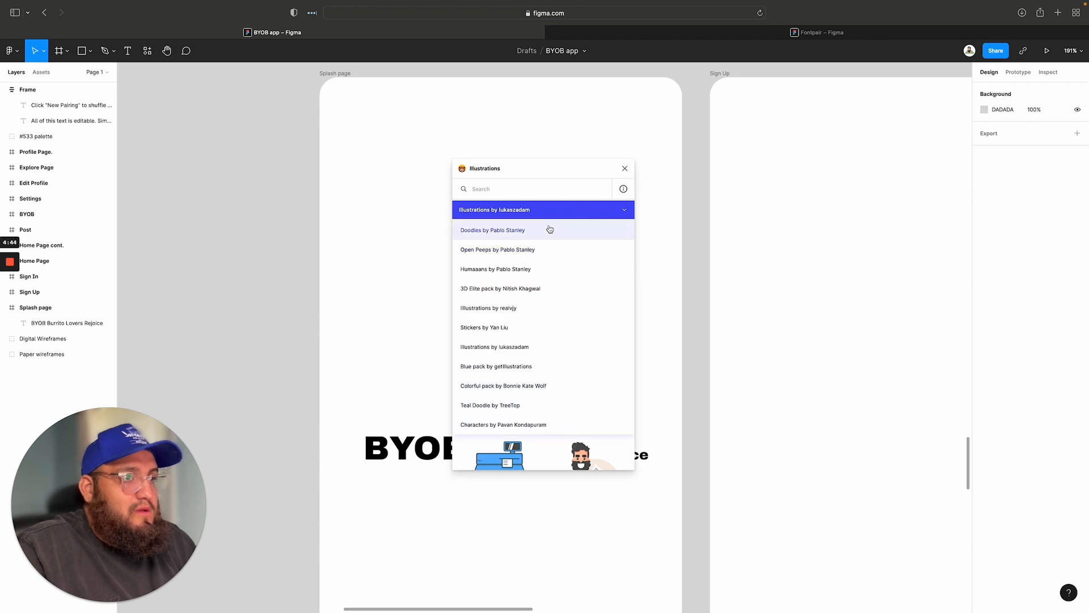
click(549, 230)
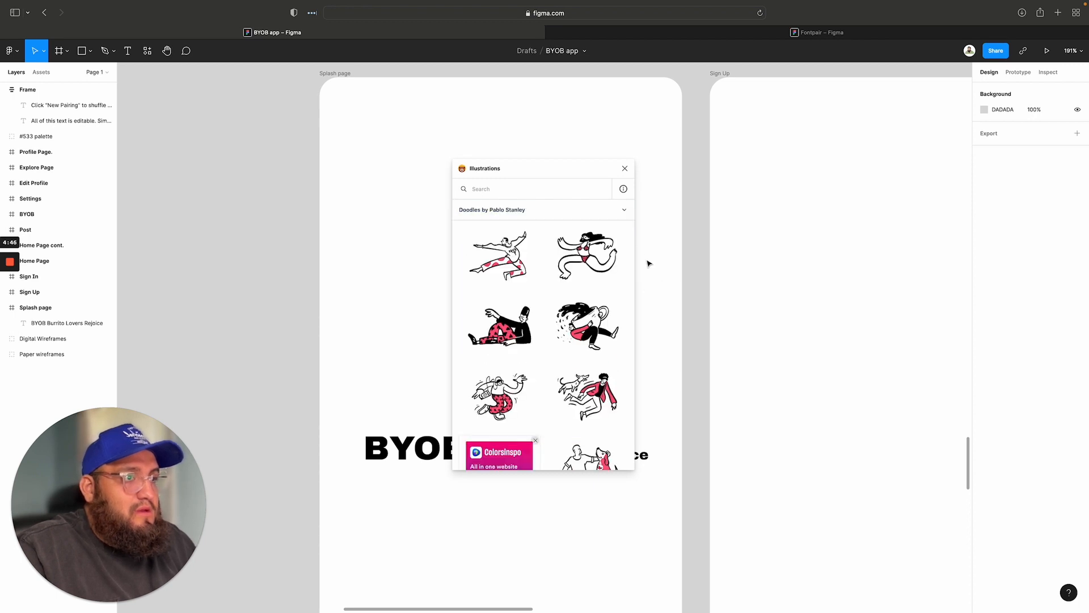
scroll(565, 316, down, 3)
scroll(562, 315, down, 10)
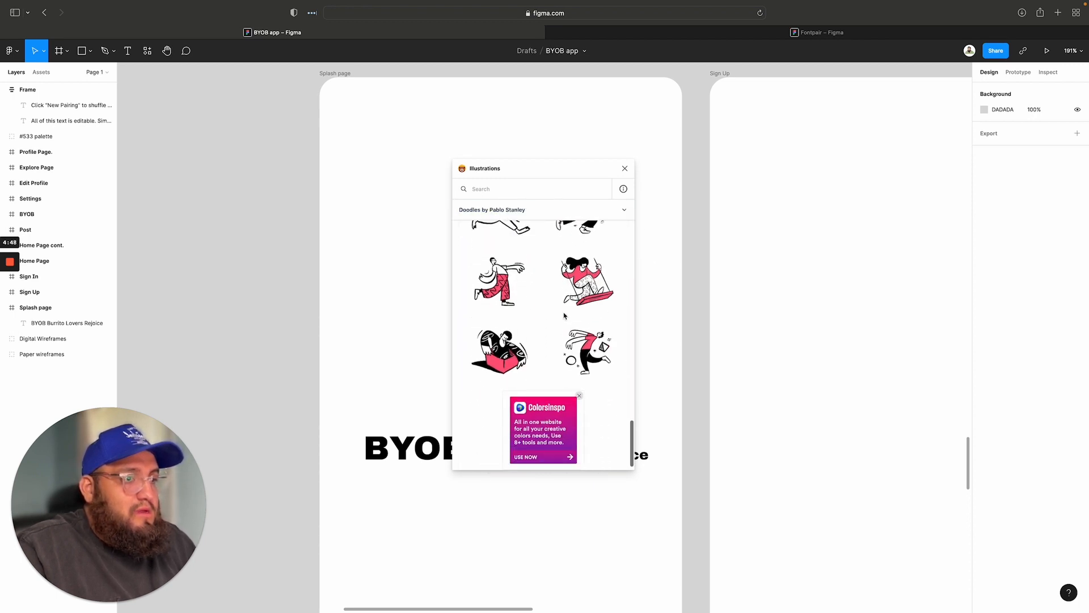
Step: Browse the Open Peeps and Humaaans illustration packs for a suitable splash page image
click(548, 209)
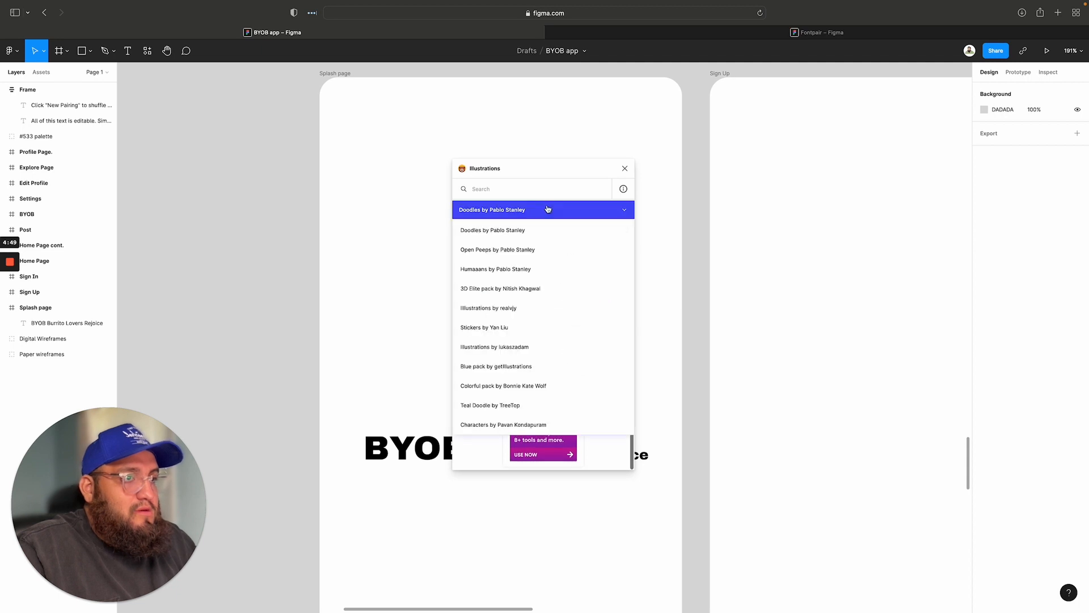
click(513, 250)
scroll(544, 305, down, 5)
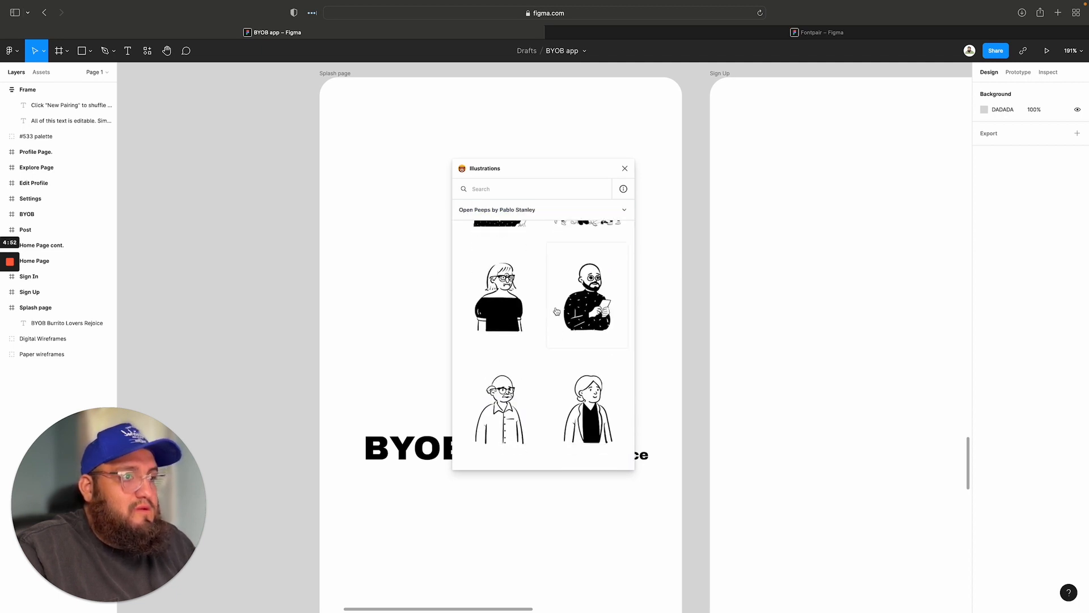
scroll(544, 304, down, 10)
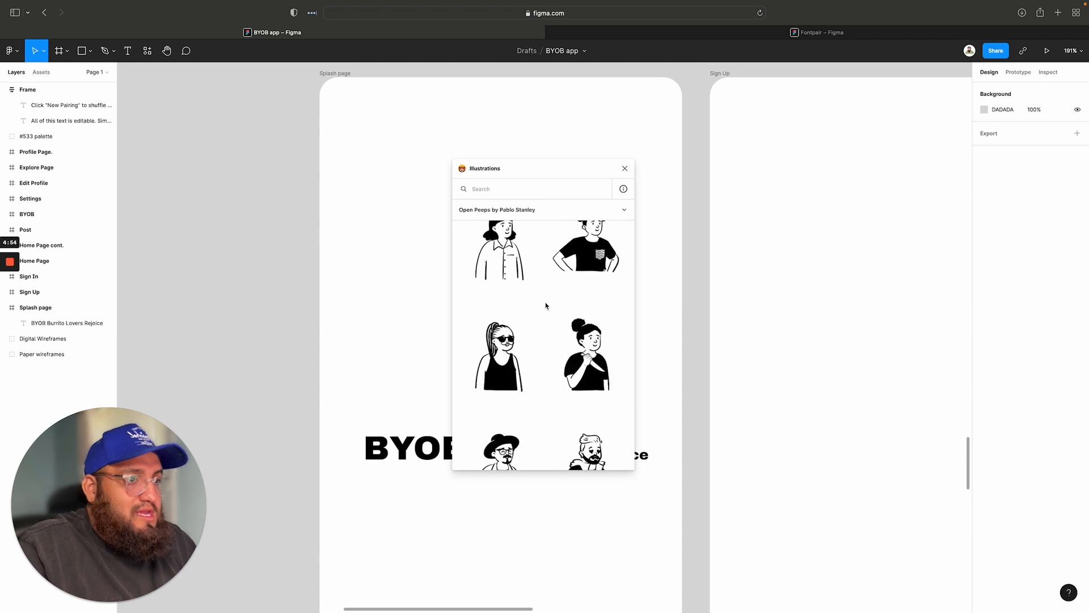
scroll(546, 306, down, 10)
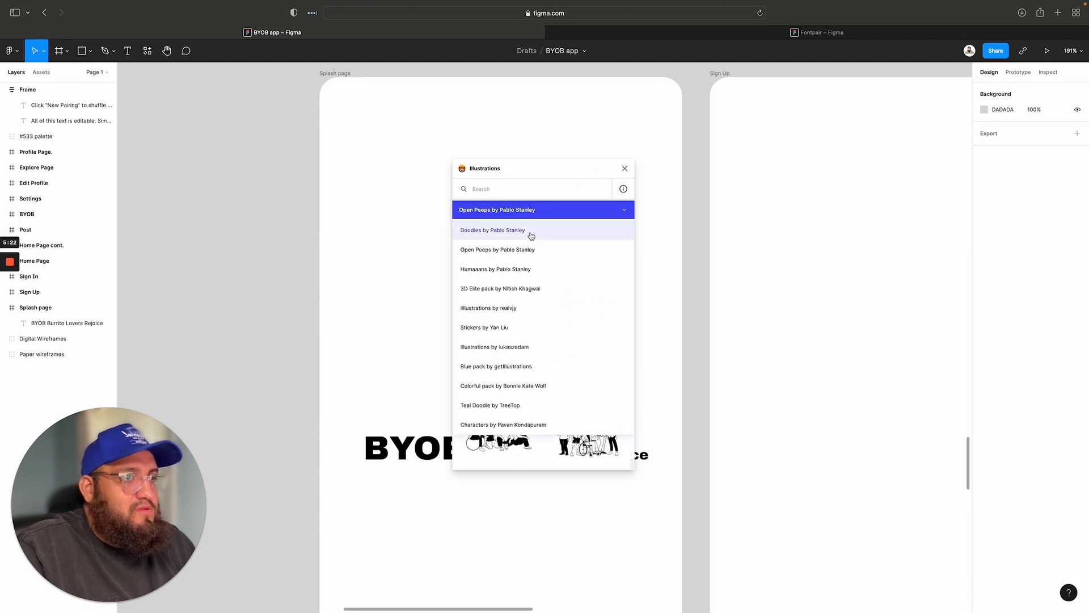
click(548, 278)
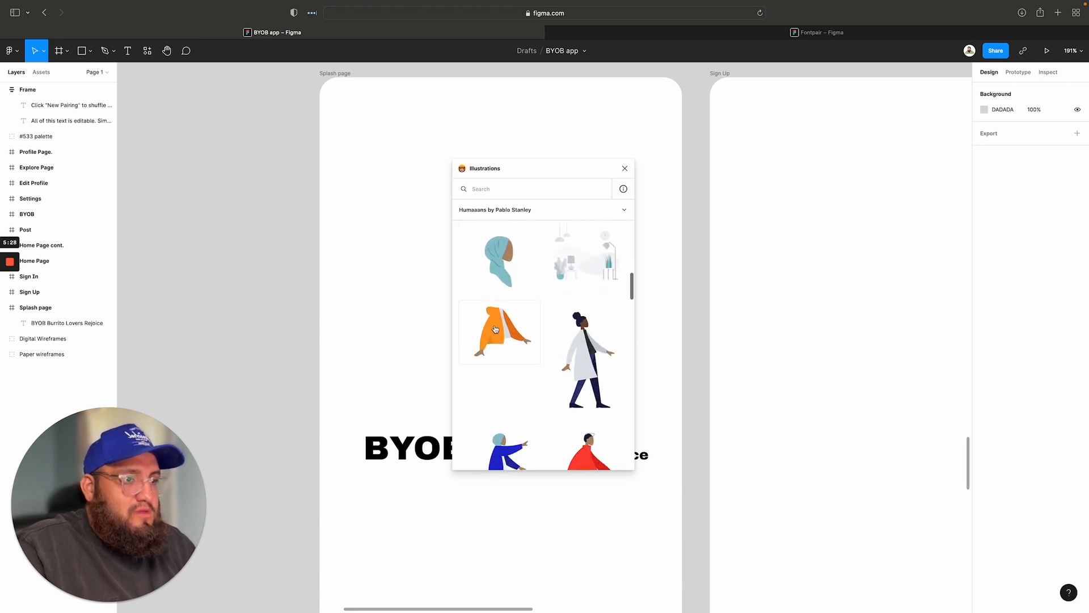
scroll(510, 332, down, 5)
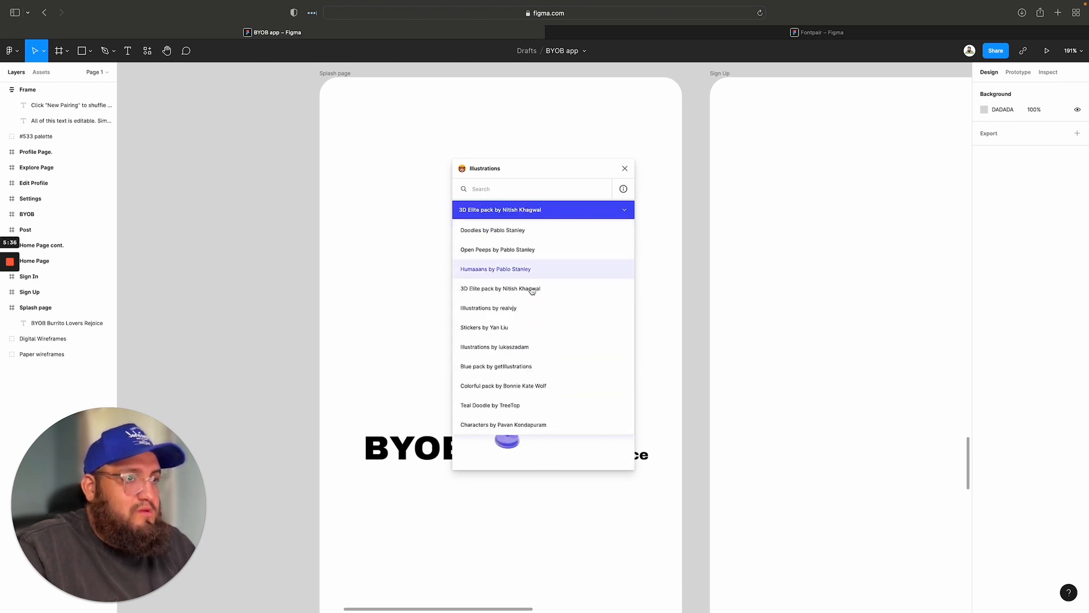
Step: Look through the Illustrations by realvjy pack for an image that suits the burrito splash page
click(527, 308)
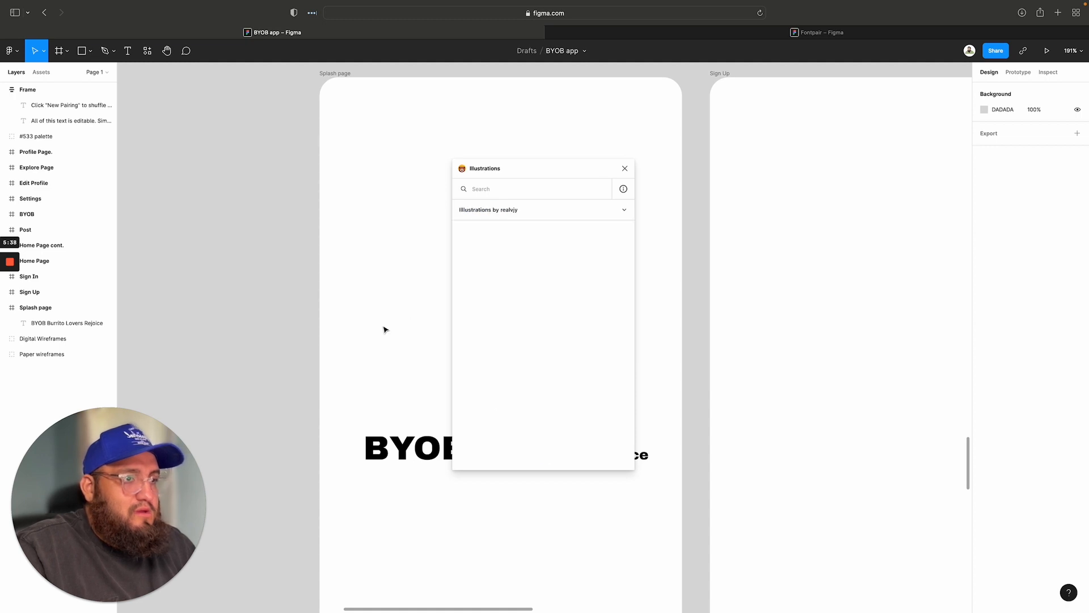
scroll(552, 327, down, 2)
scroll(552, 328, down, 15)
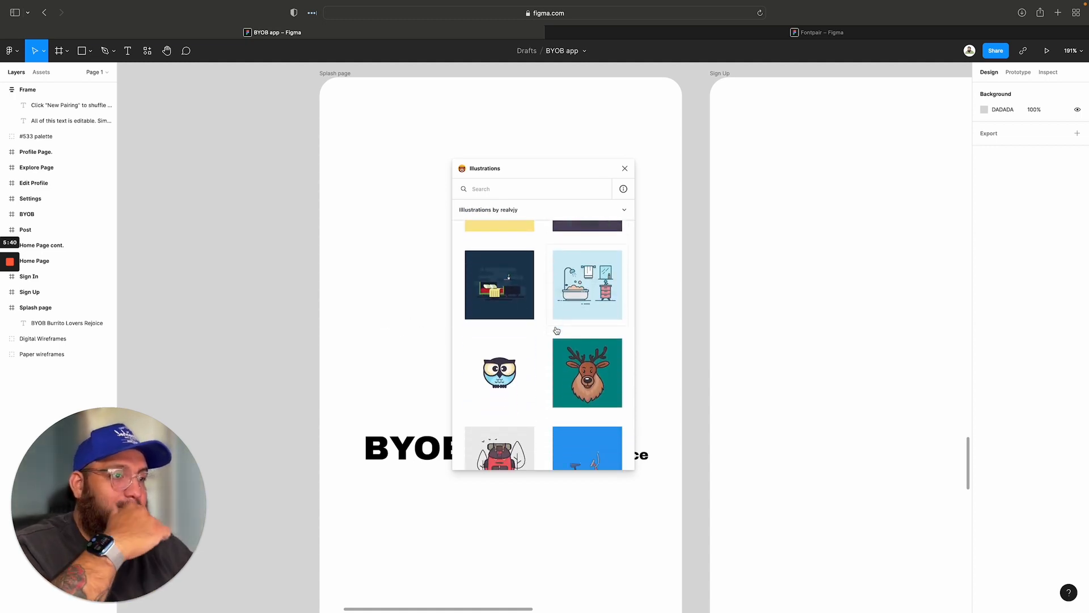
scroll(549, 324, down, 2)
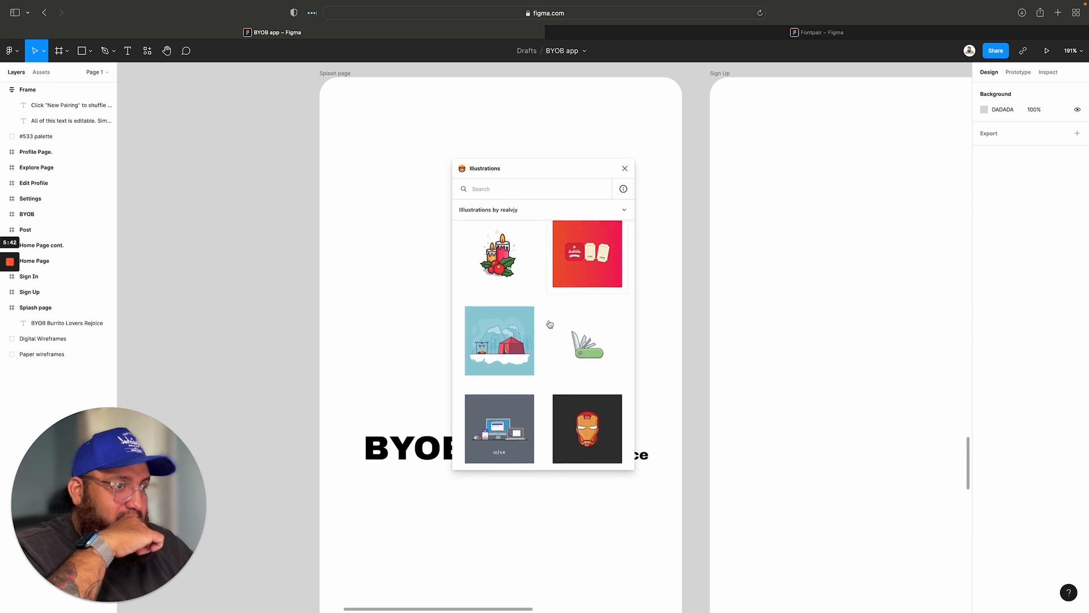
scroll(550, 325, down, 8)
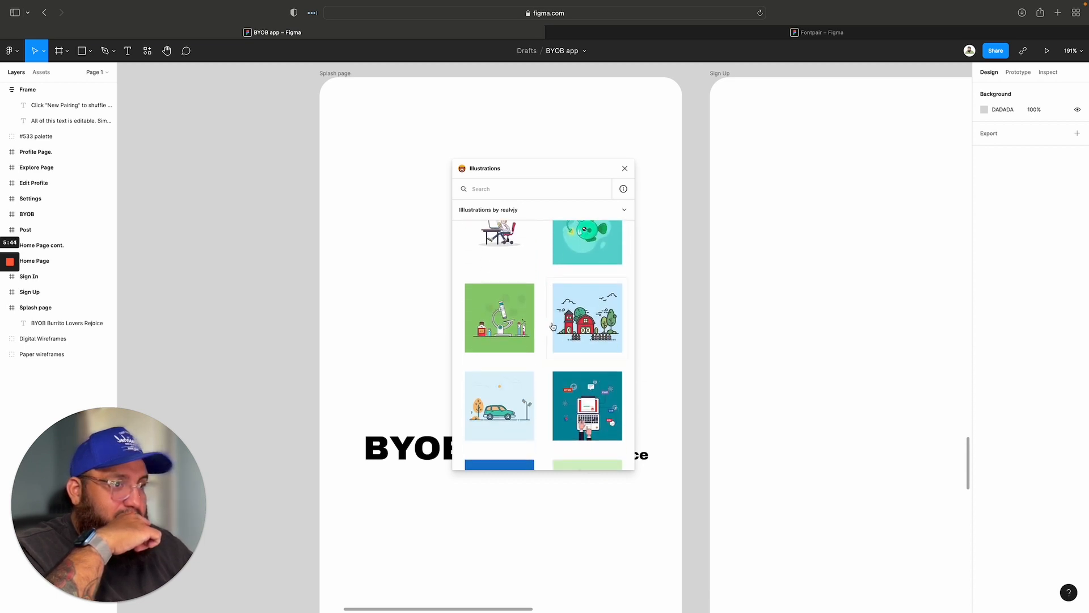
scroll(553, 327, down, 12)
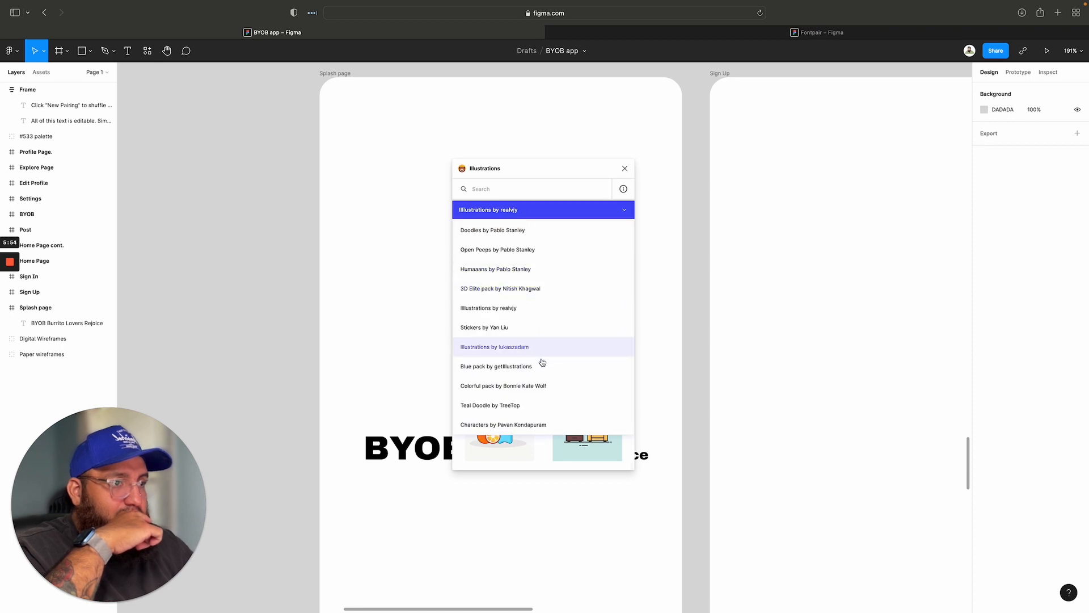
Step: Browse the Blue pack and the Colorful pack in the Illustrations plugin for a splash page image
click(410, 369)
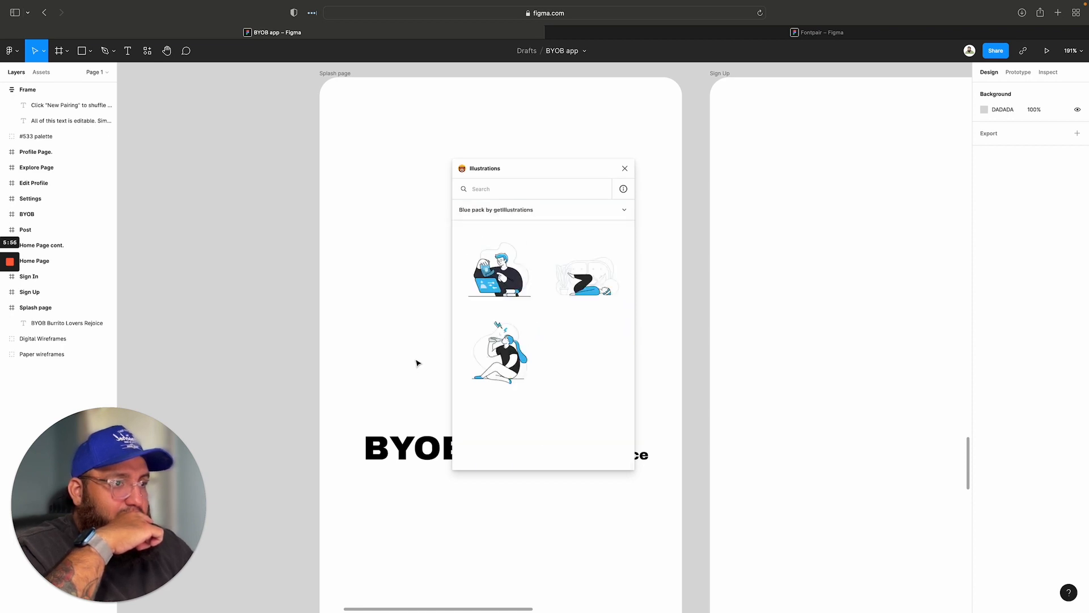
scroll(531, 355, down, 5)
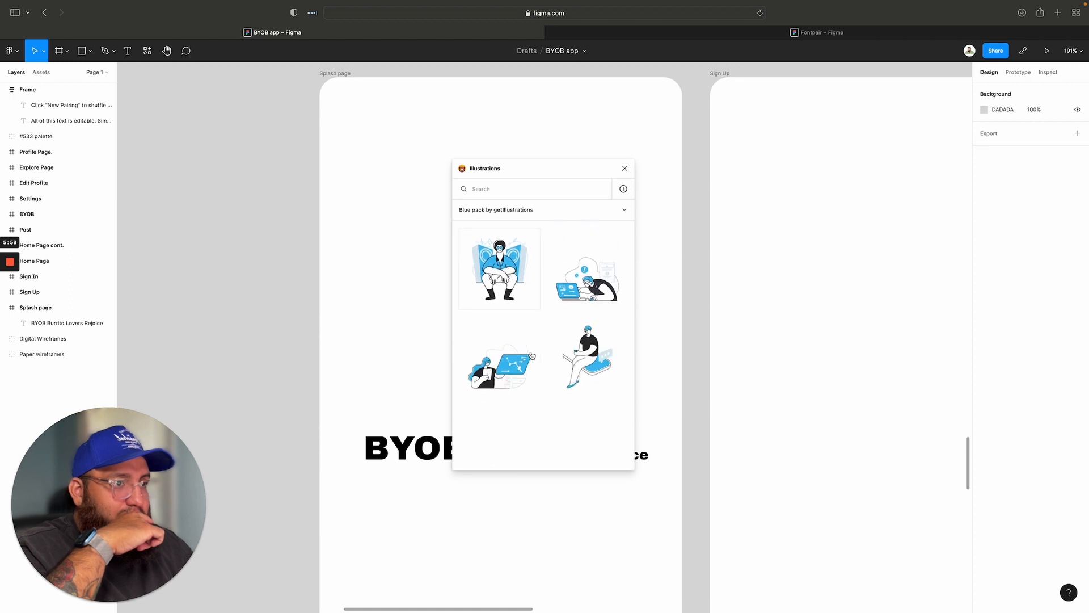
click(531, 211)
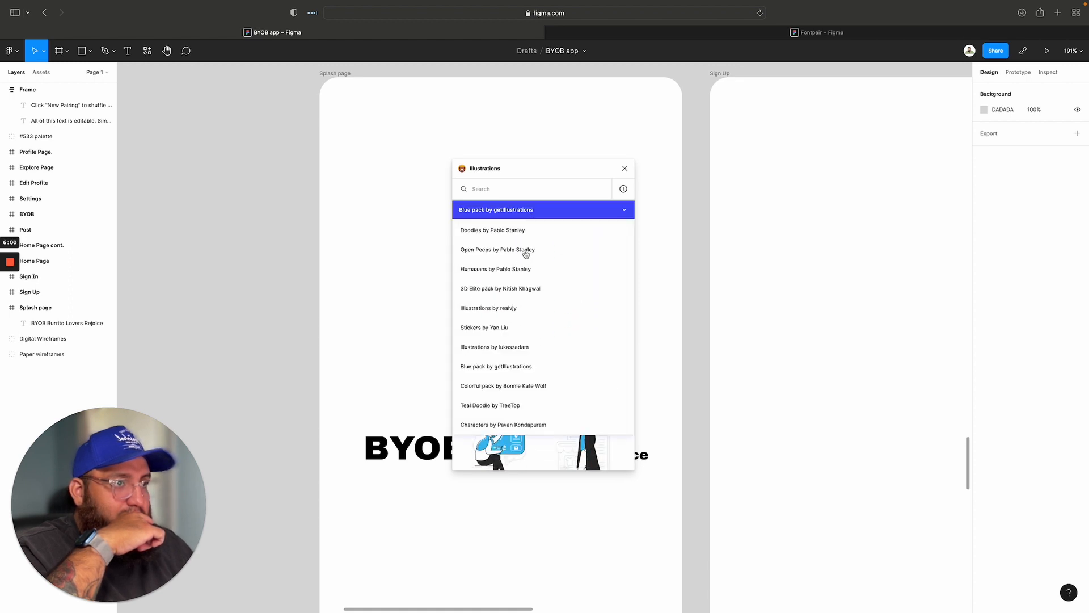
click(540, 391)
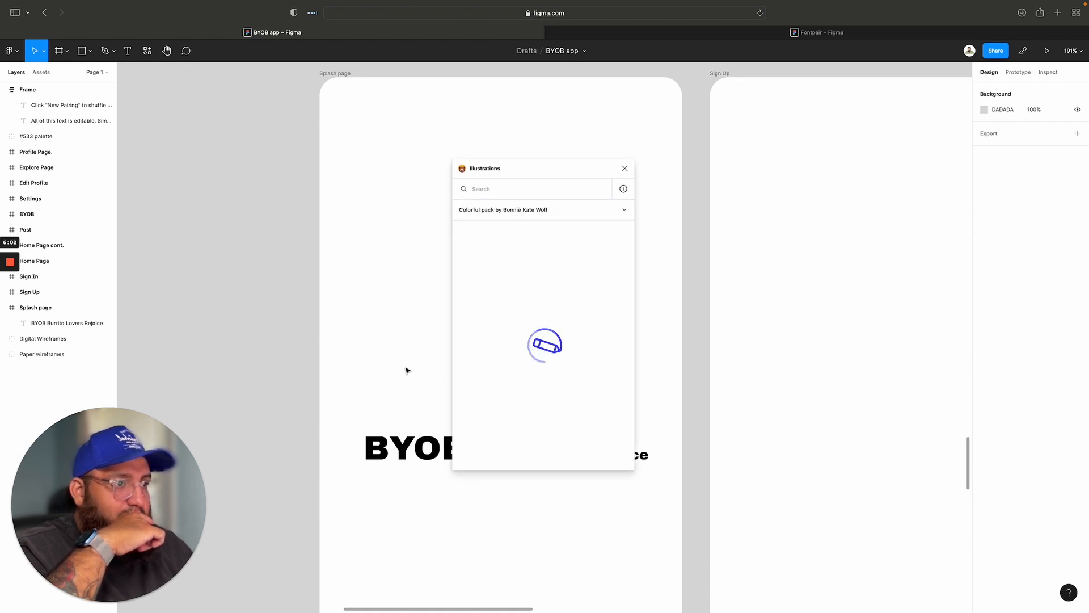
scroll(509, 366, down, 15)
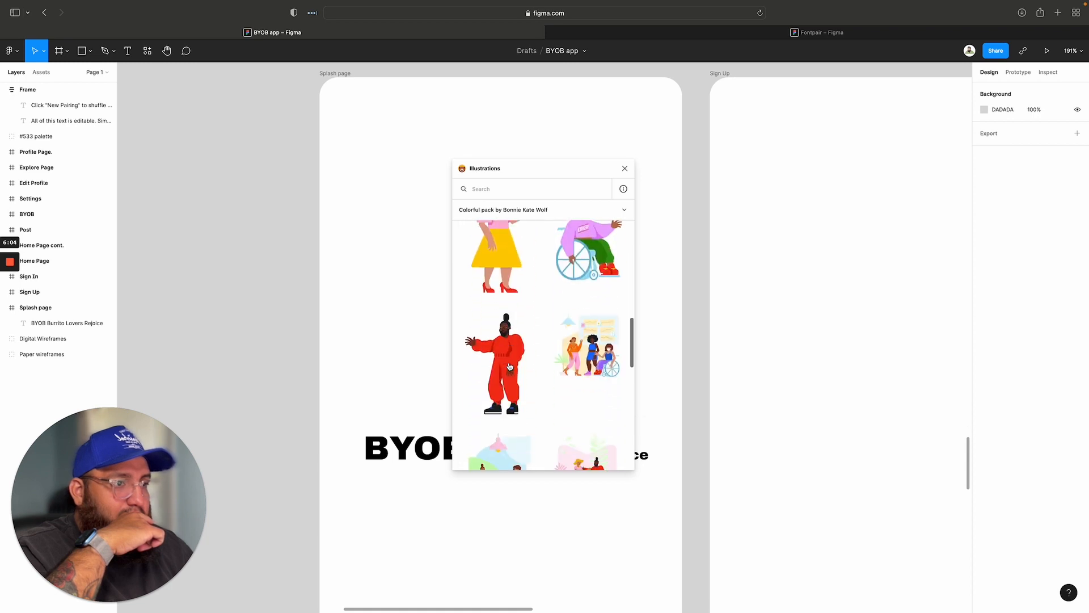
click(512, 214)
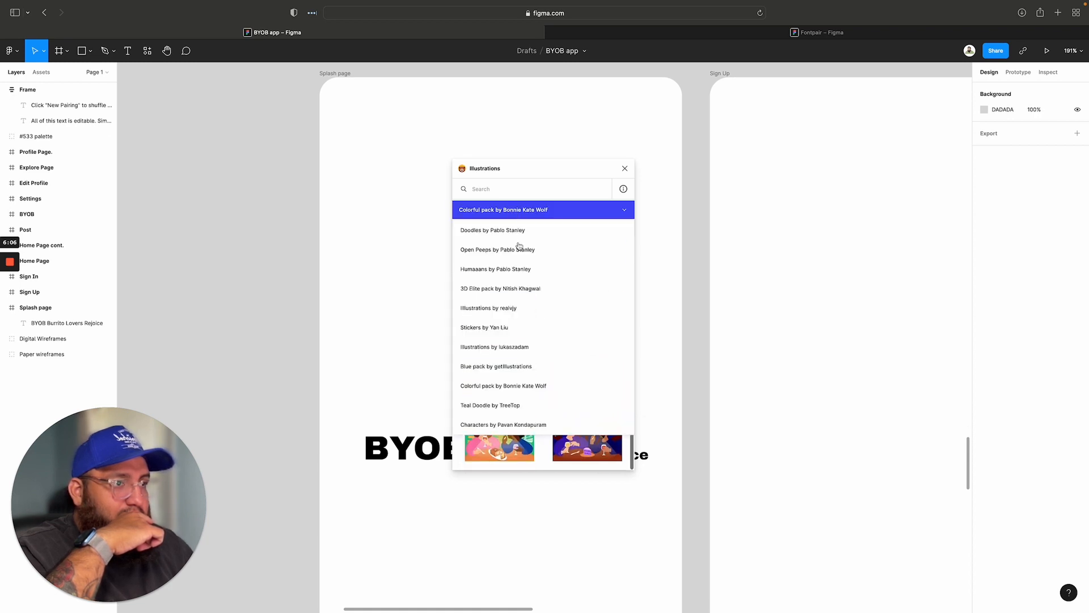
click(619, 530)
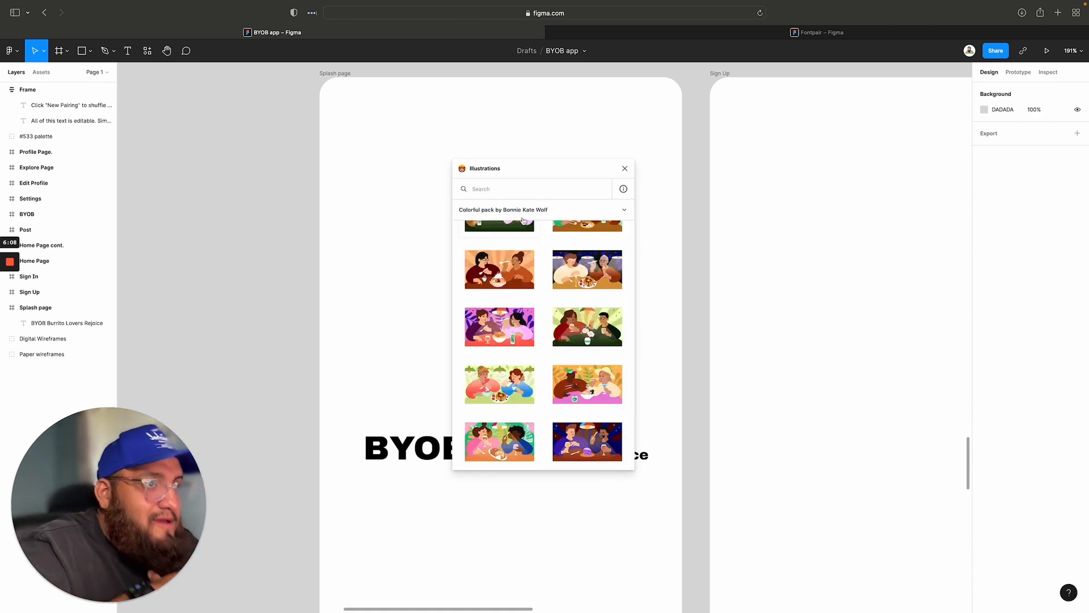
Step: Look through the Teal Doodle pack for a splash page image and close the Illustrations plugin
click(542, 210)
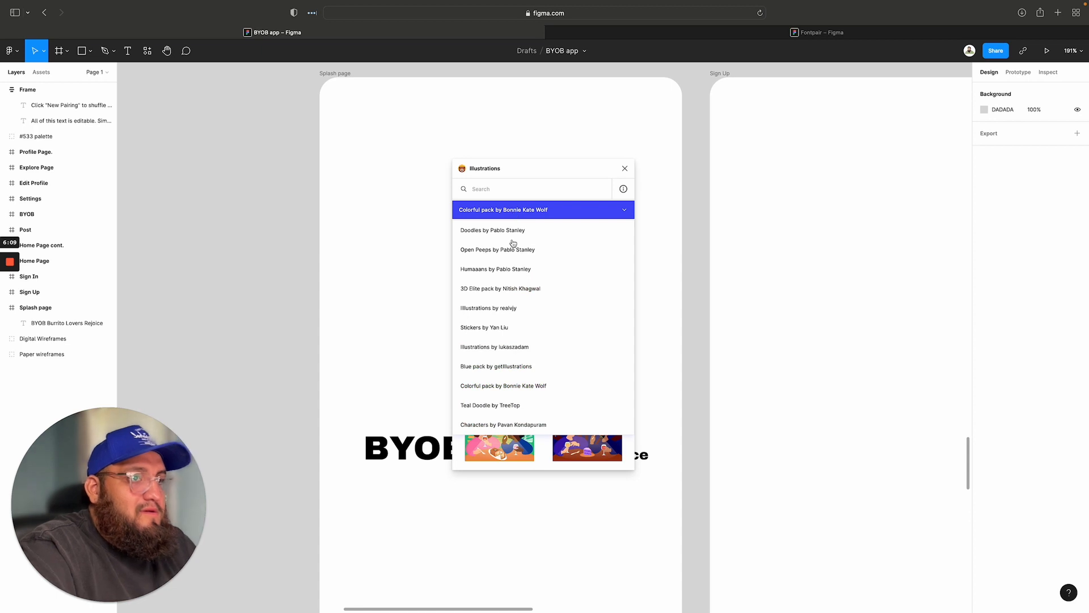
click(520, 404)
scroll(506, 372, down, 5)
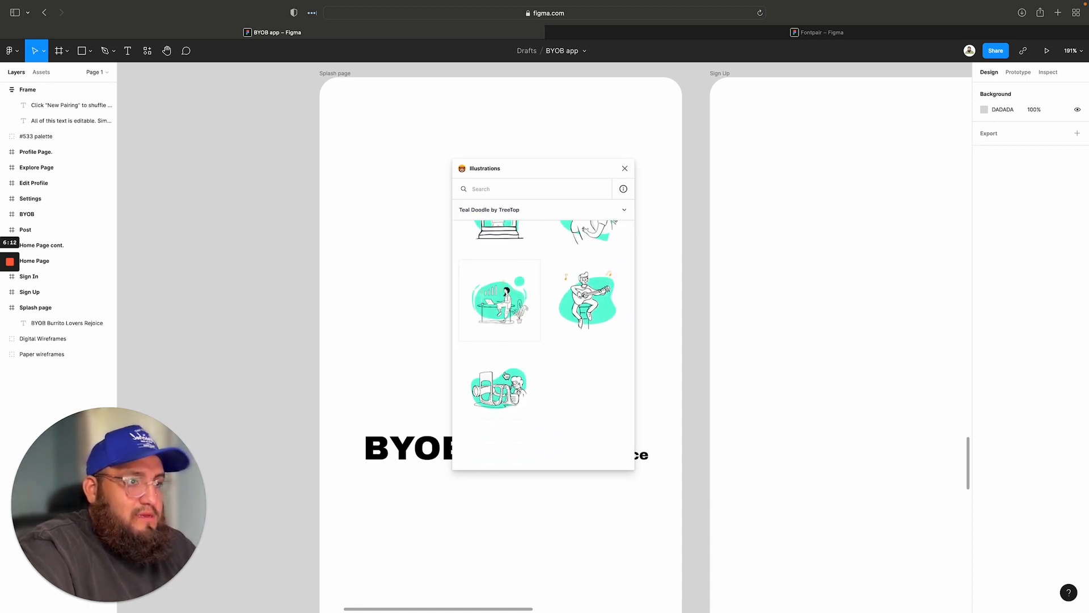
click(492, 213)
click(422, 216)
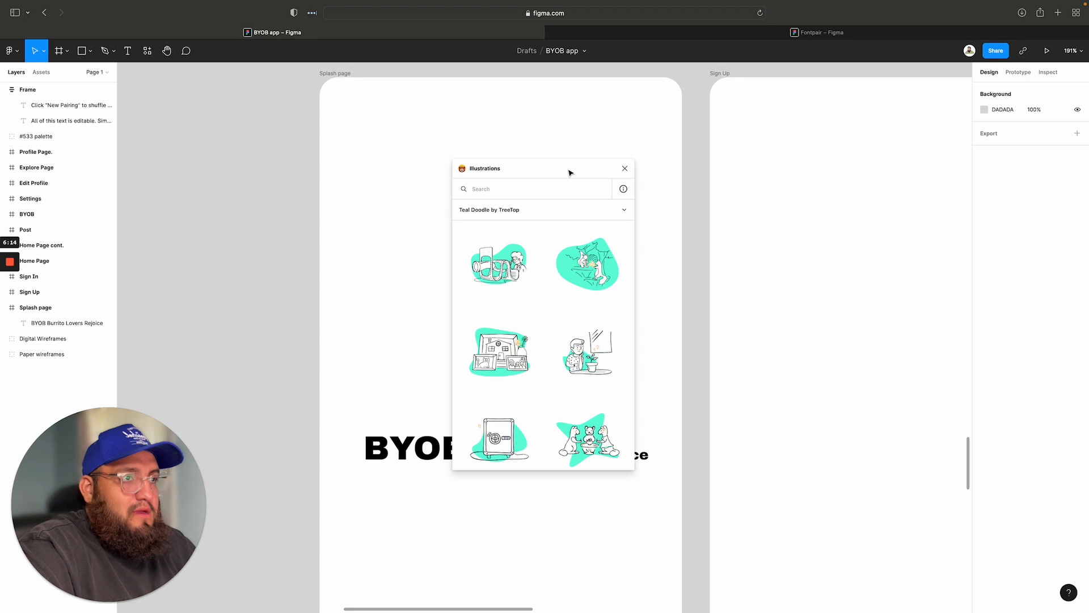
click(624, 169)
Step: Try the installed Artify Illustrations plugin on the Splash page frame, and close it
right_click(467, 172)
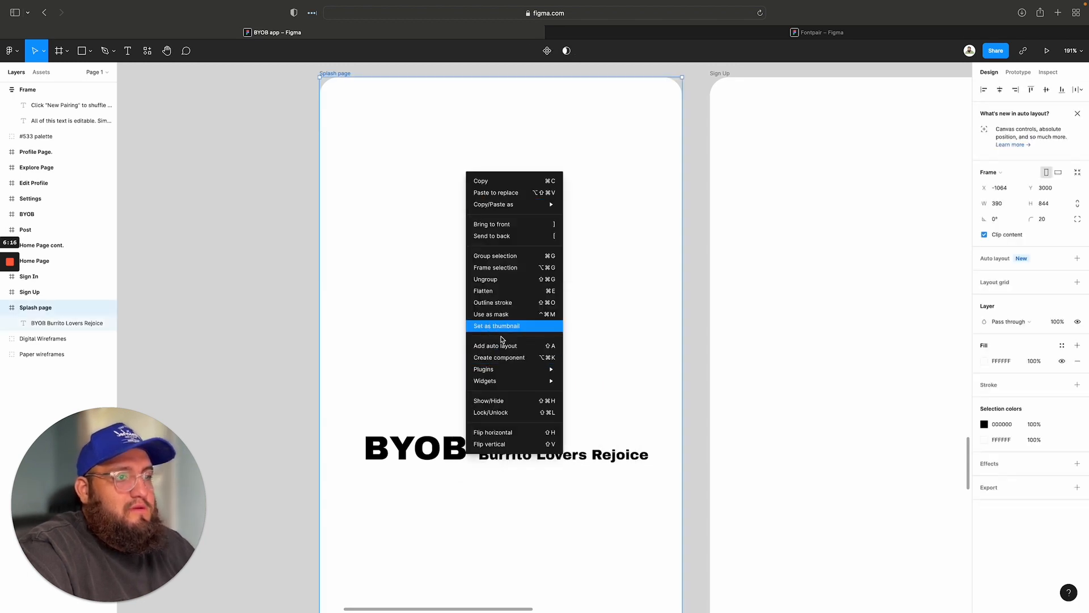
mouse_move(508, 372)
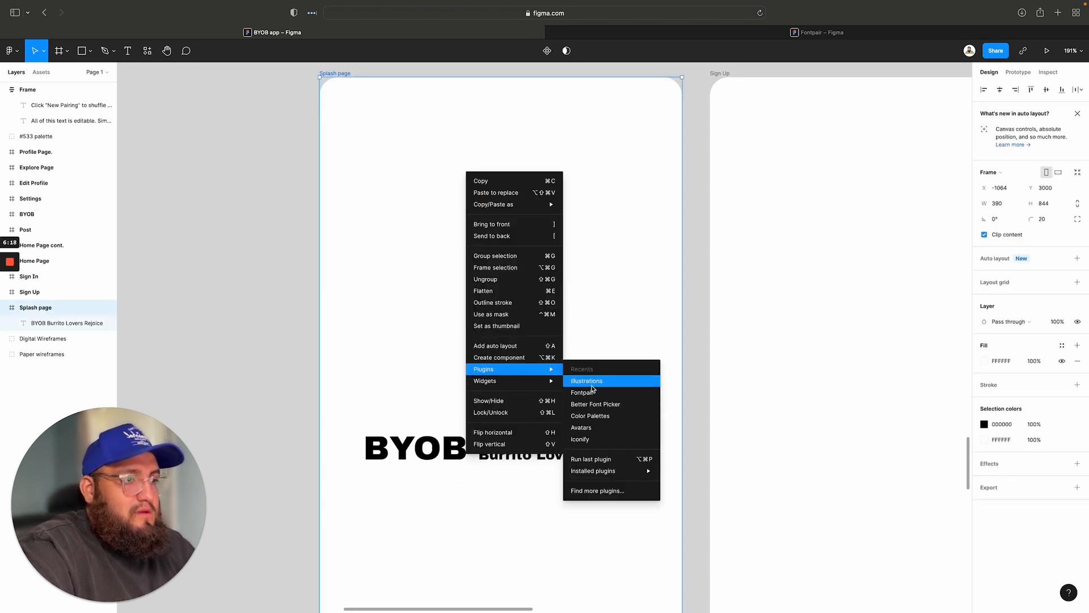
mouse_move(608, 471)
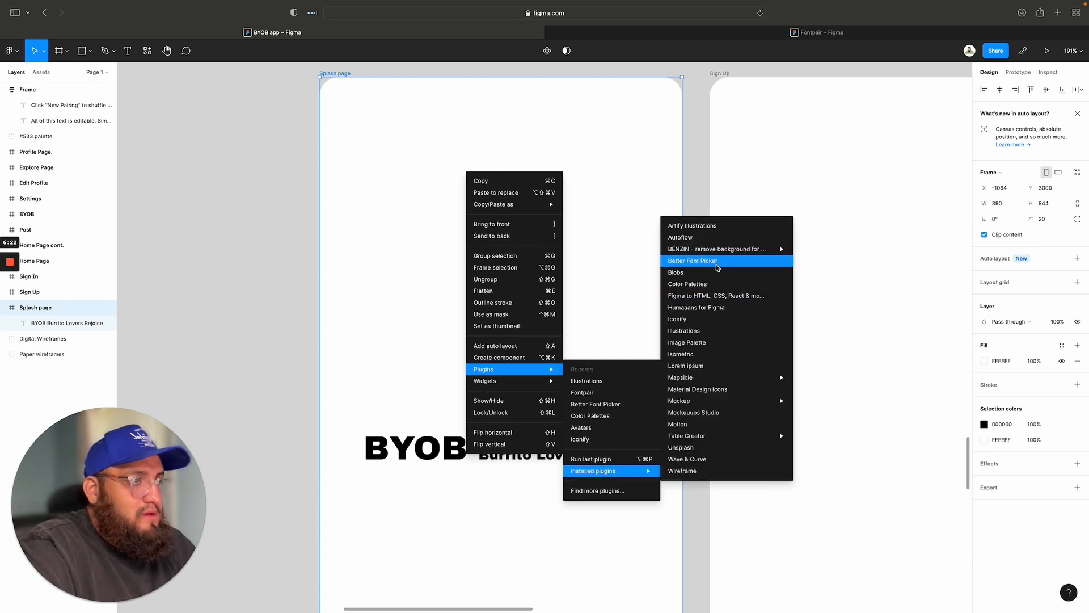
mouse_move(726, 256)
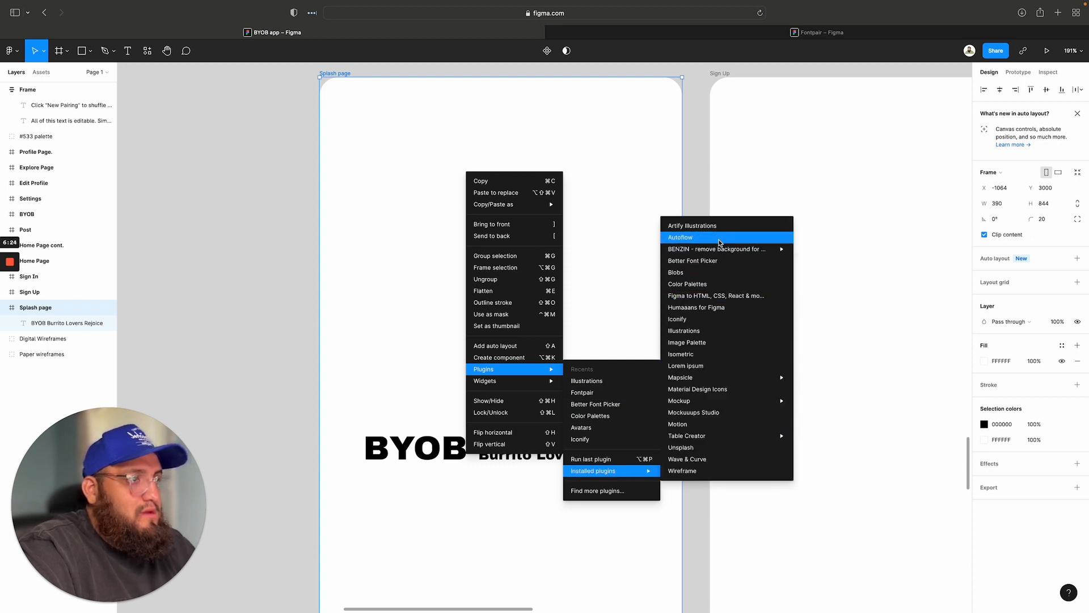
click(707, 229)
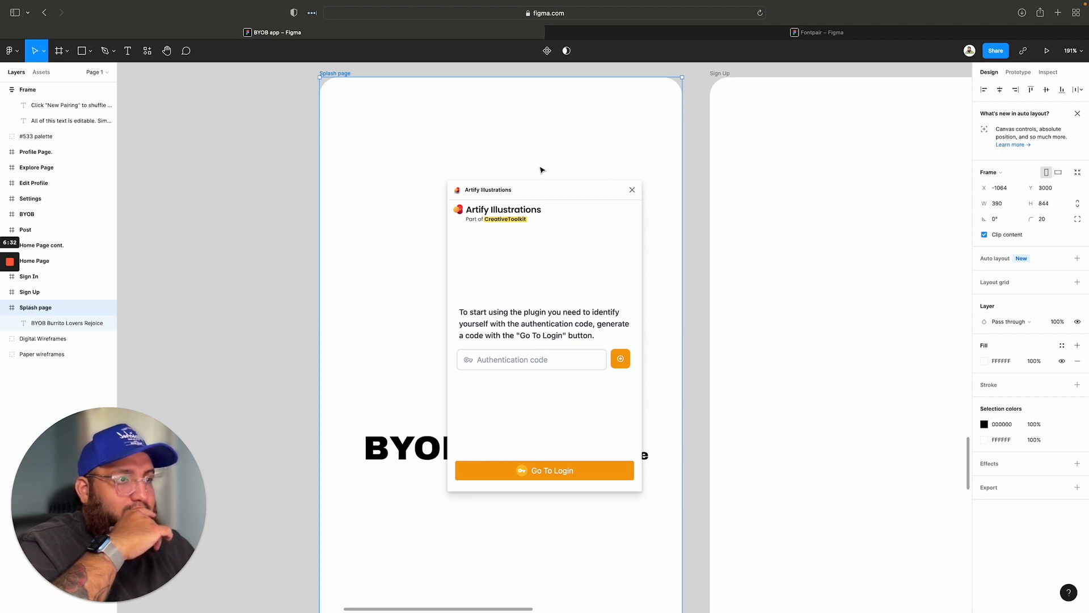
click(630, 189)
Step: Look through the installed plugins for another source of splash page illustrations
right_click(574, 195)
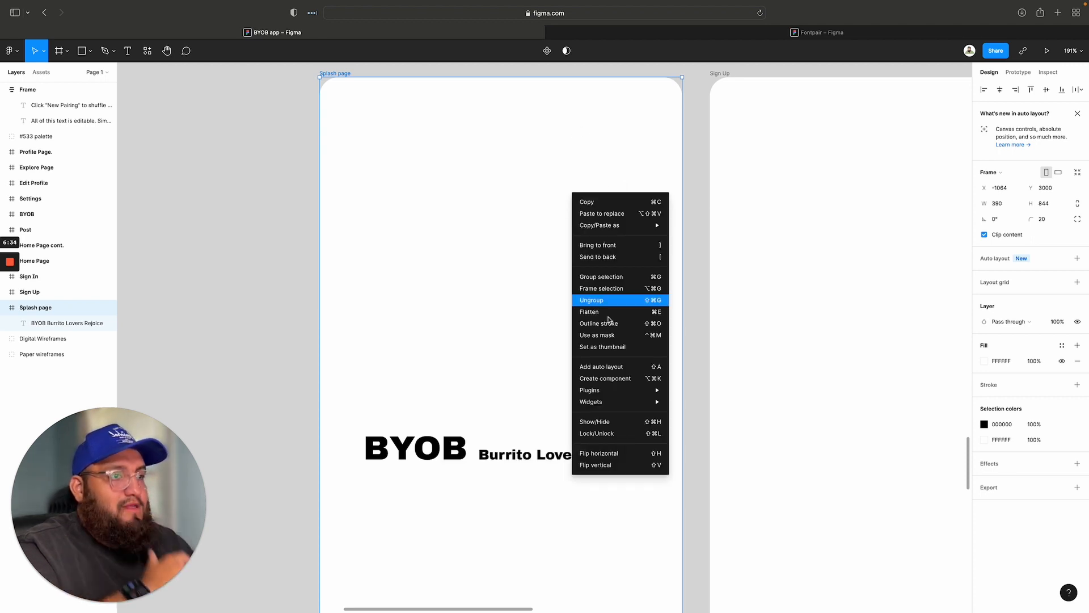
mouse_move(627, 389)
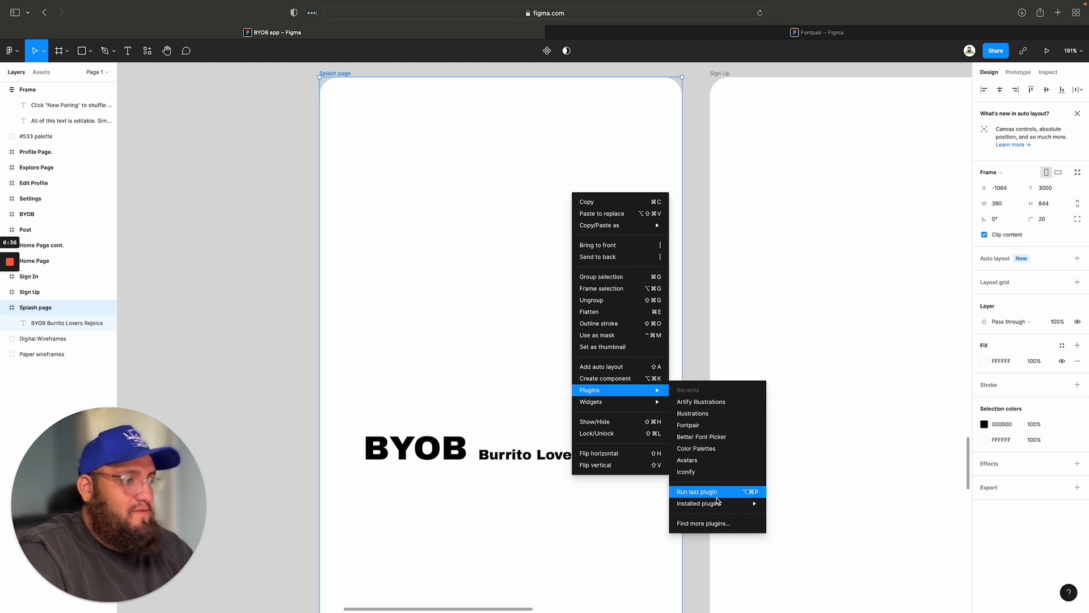
mouse_move(723, 501)
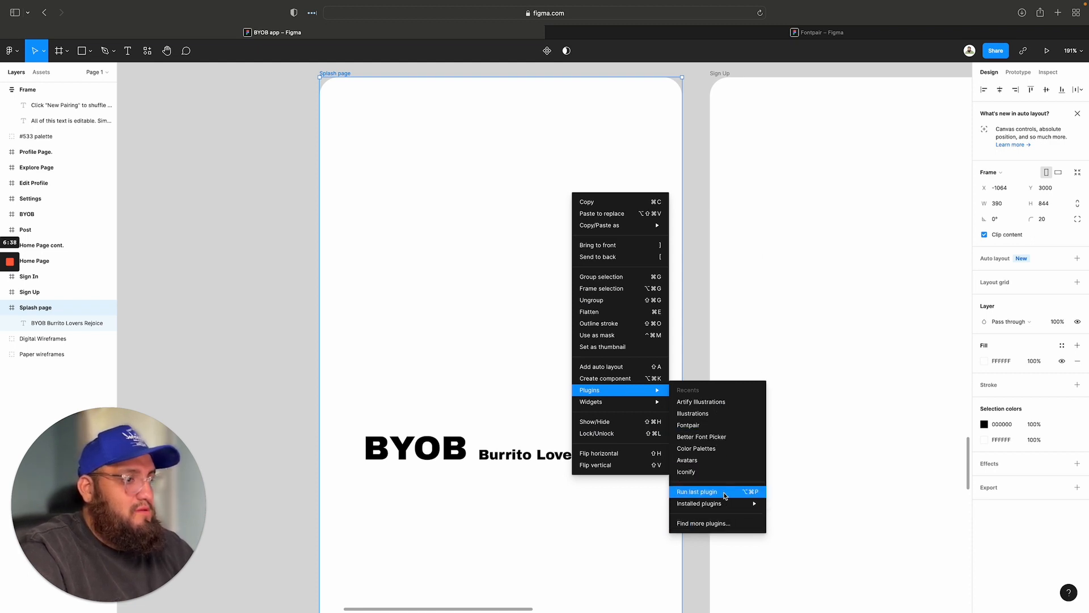
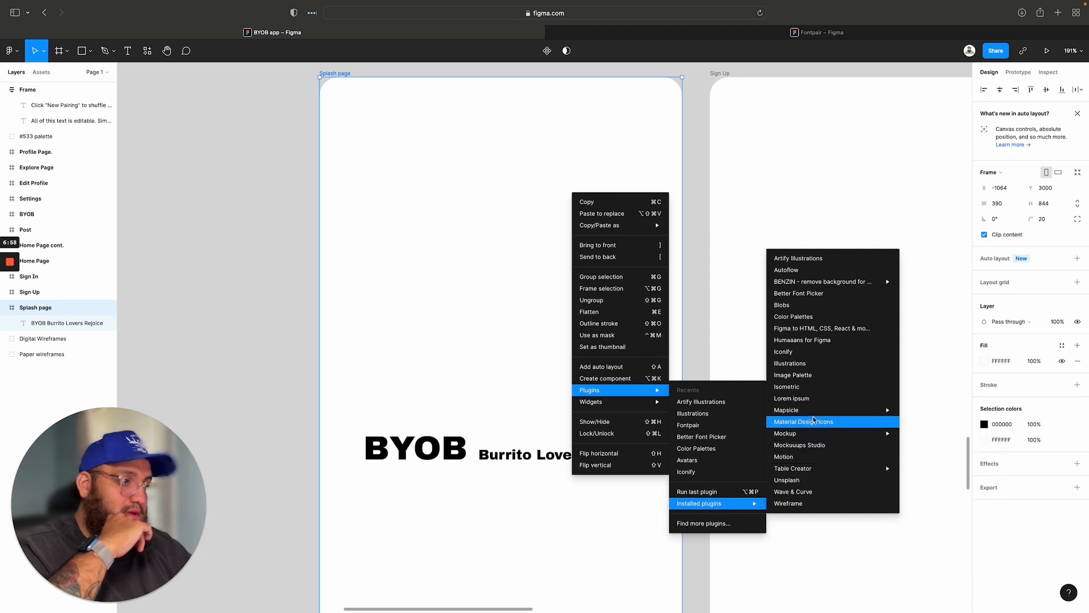
mouse_move(812, 414)
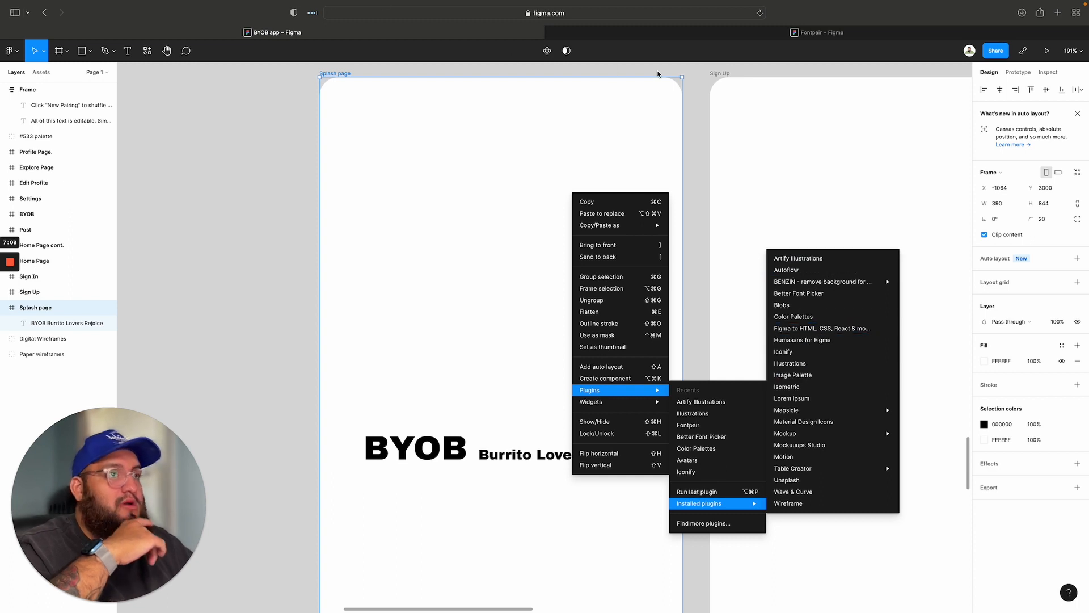
Step: Switch to the Fontpair file, leave it for the file browser and open the Figma Community
click(653, 35)
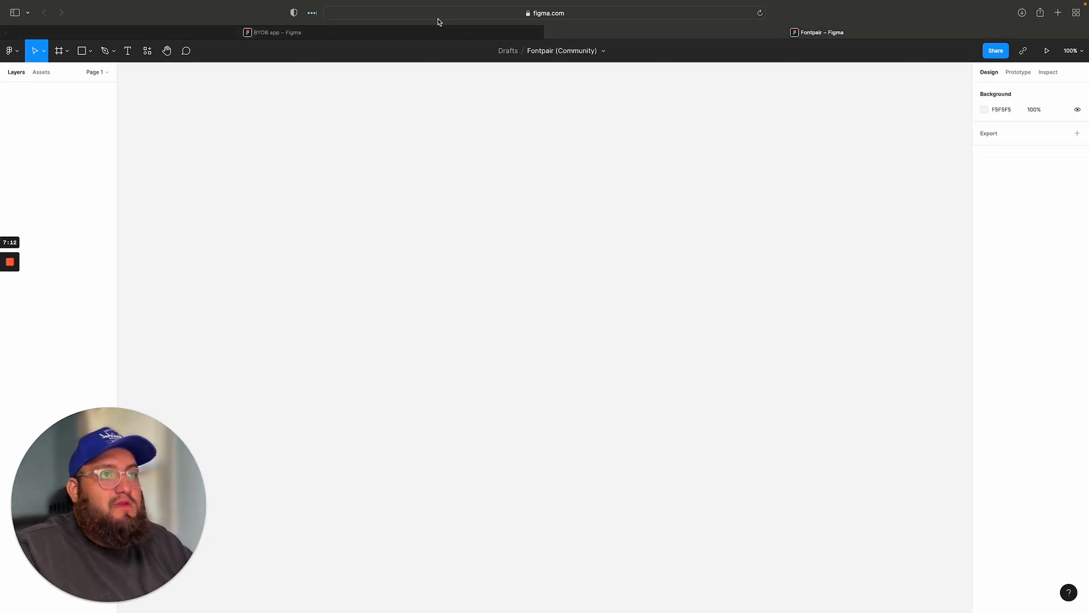
click(10, 51)
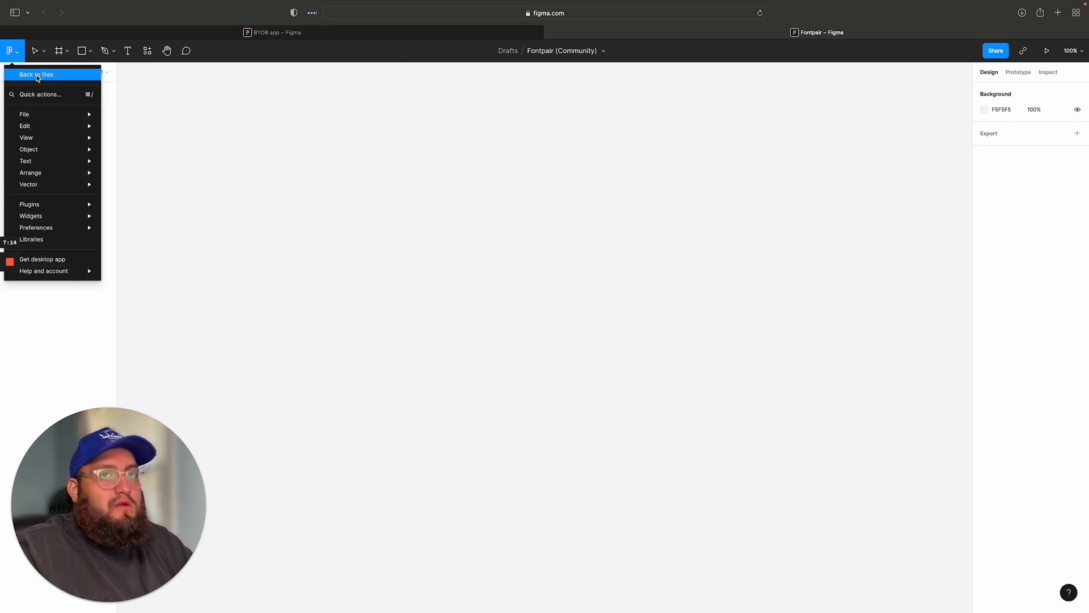
click(38, 76)
click(50, 105)
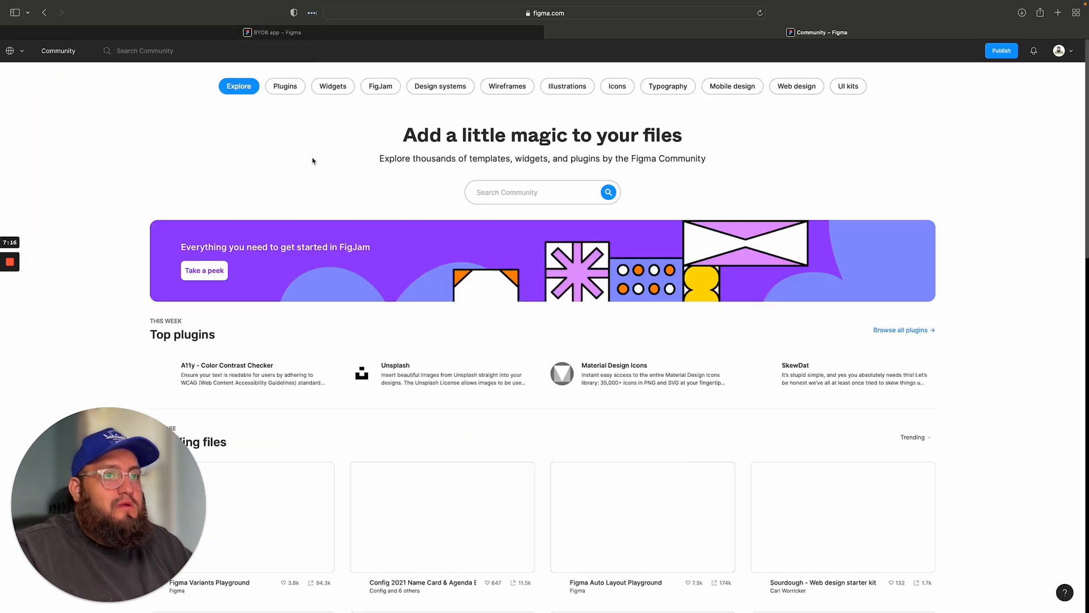
Step: Browse the Community's Illustrations category for artwork that suits the splash page
click(558, 88)
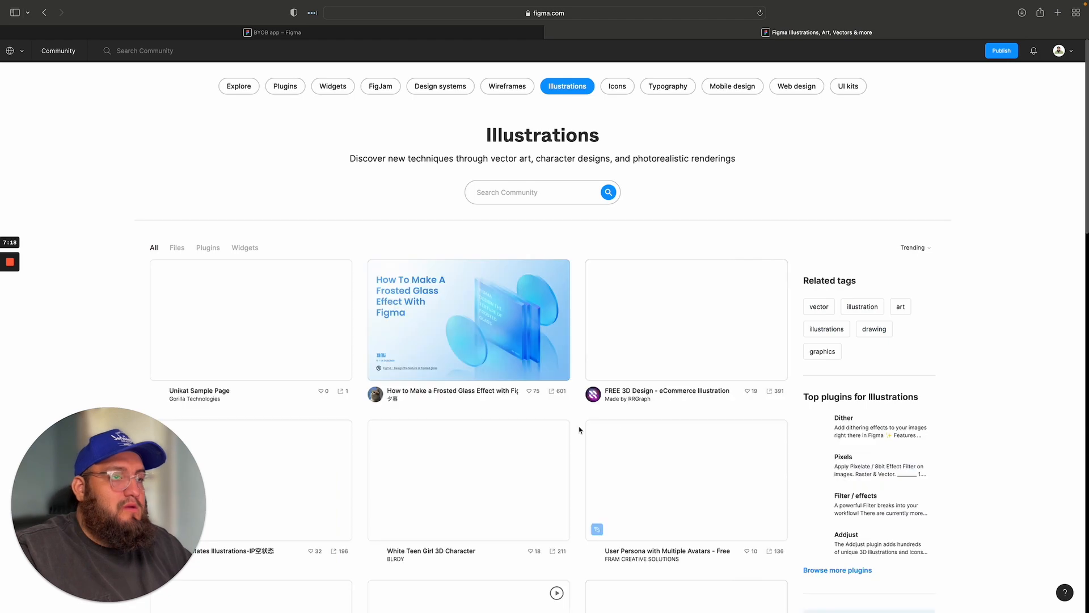
scroll(336, 216, down, 15)
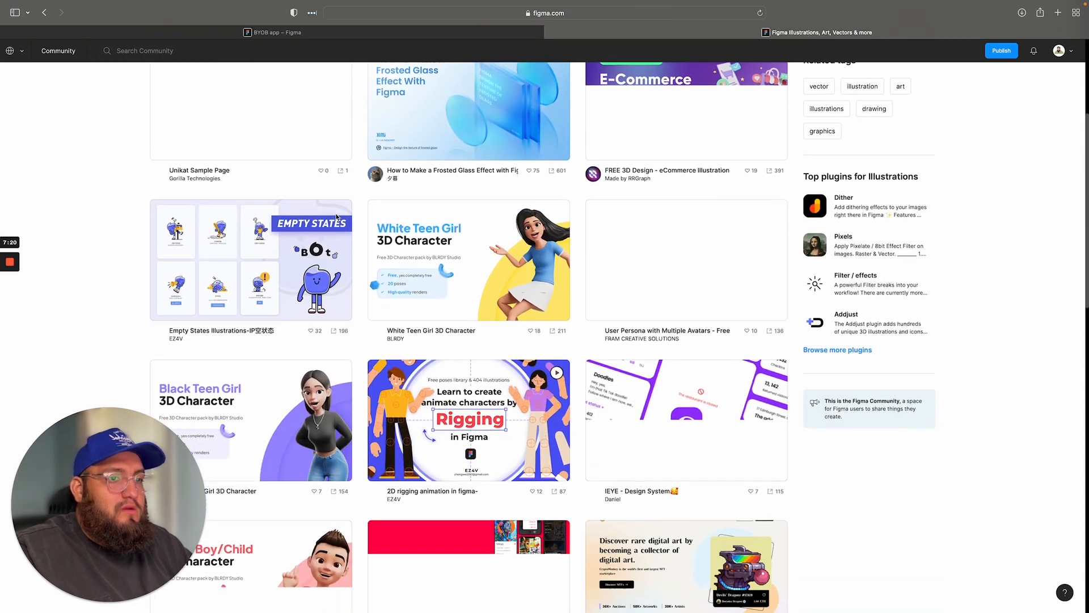
scroll(336, 216, down, 10)
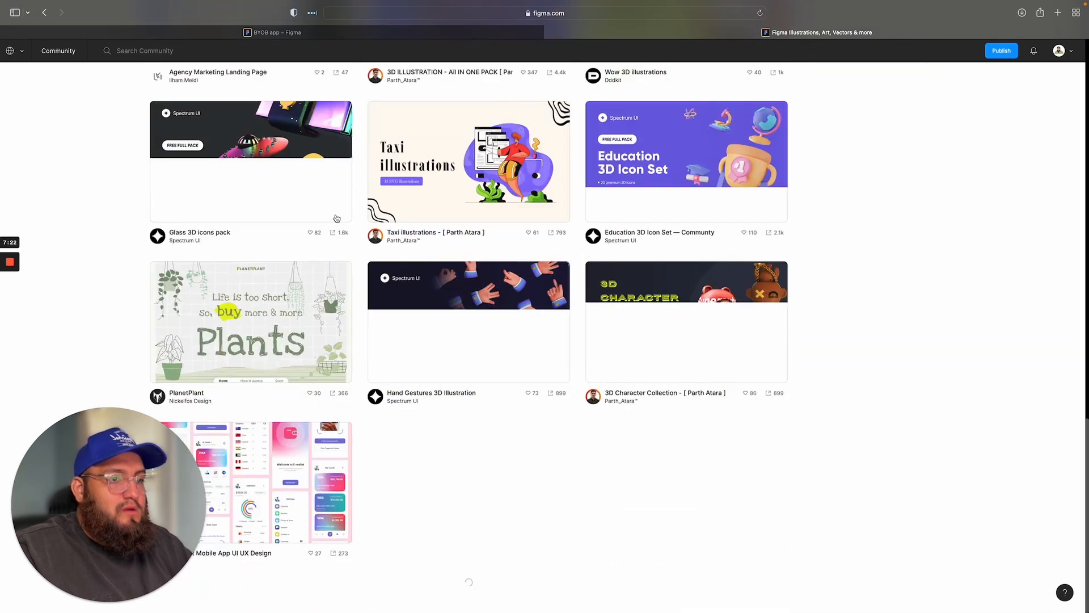
scroll(336, 218, up, 20)
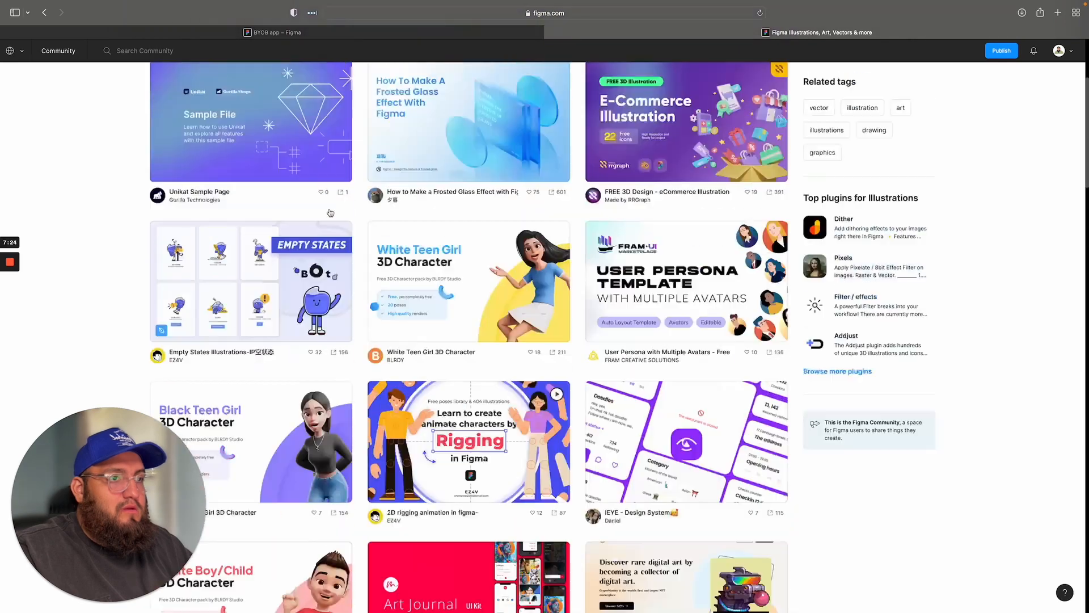
Step: Search the Community plugins for "illustrations" and look through the results for a suitable illustration plugin
click(276, 88)
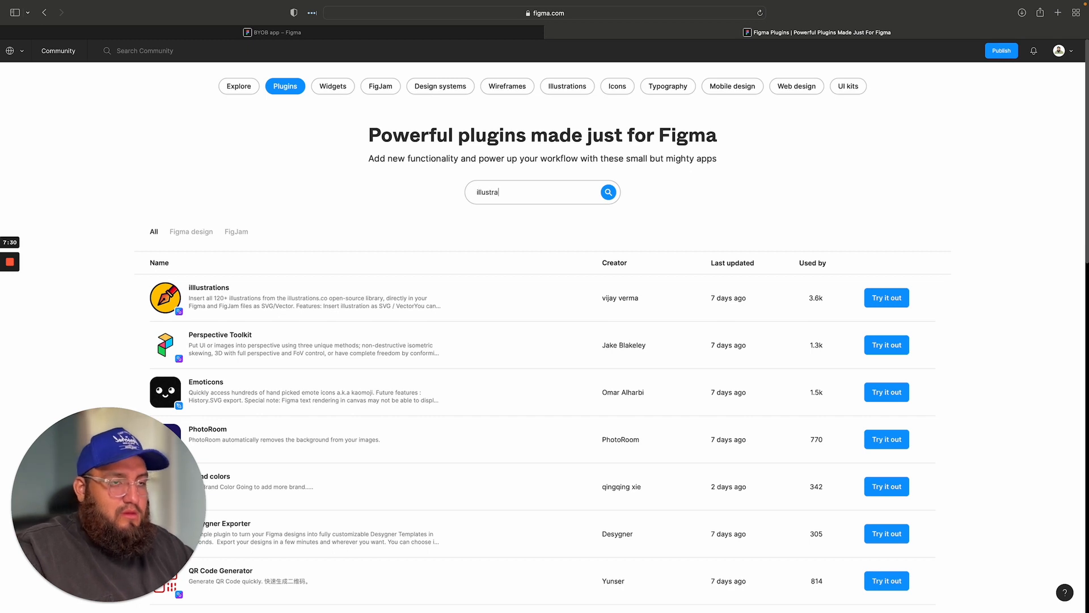
text(s)
key(Return)
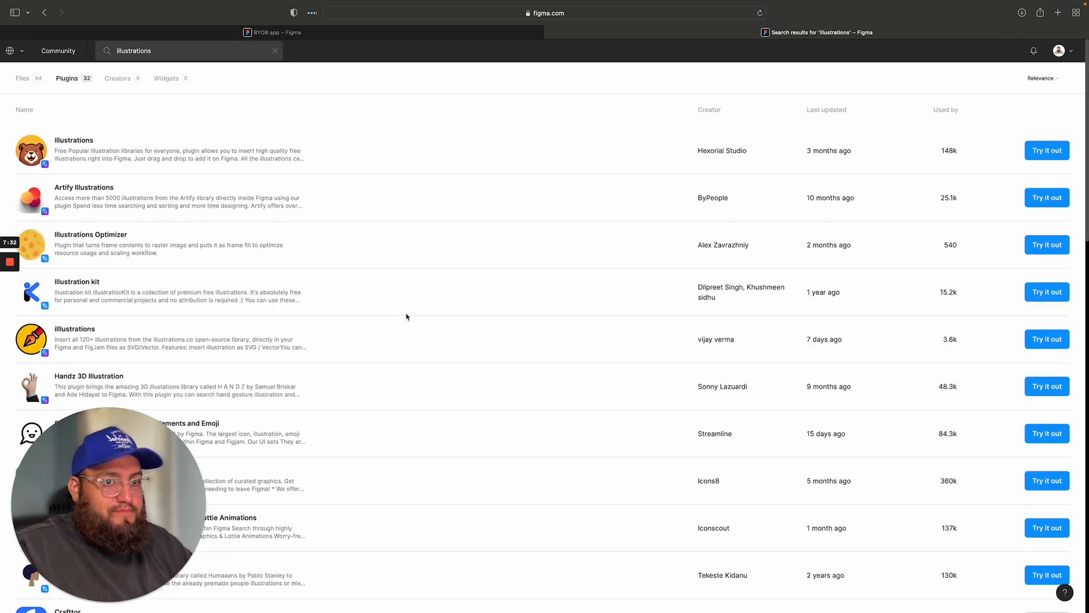
scroll(406, 317, down, 1)
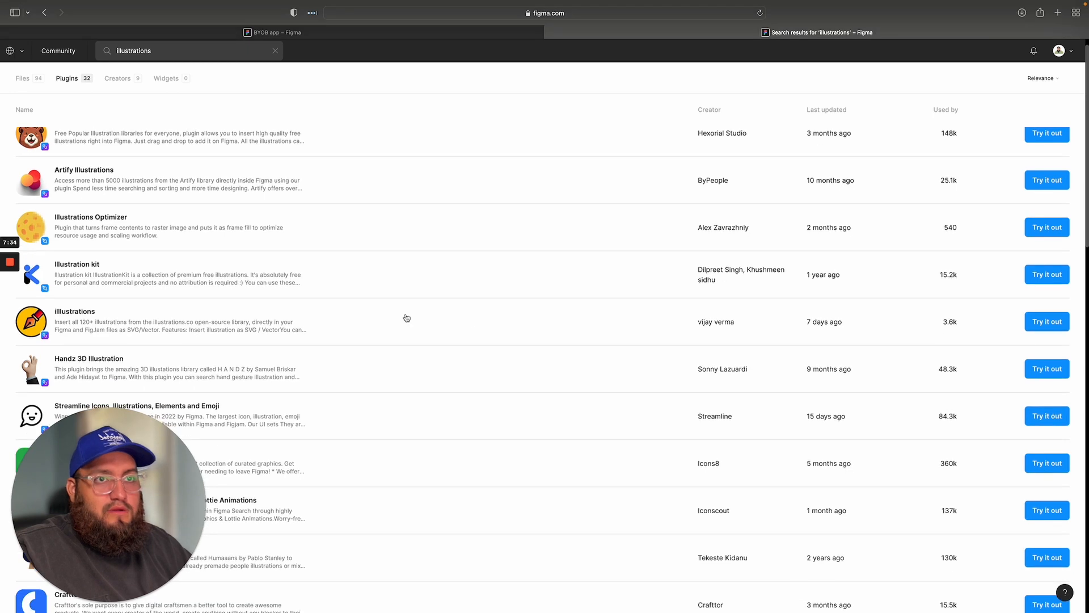
scroll(267, 244, up, 1)
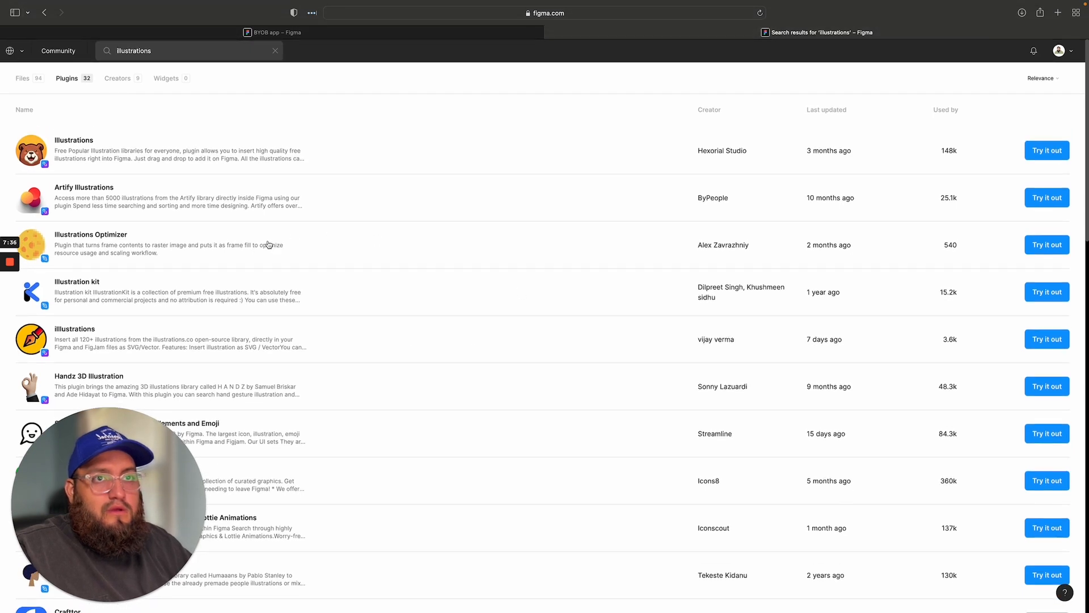
scroll(270, 245, down, 1)
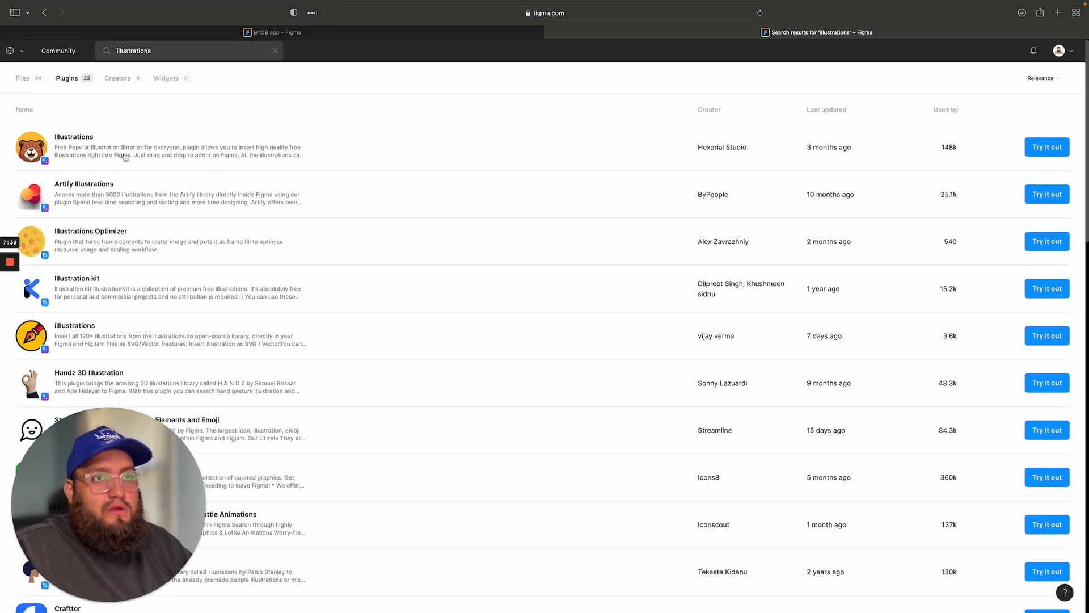
scroll(310, 288, down, 4)
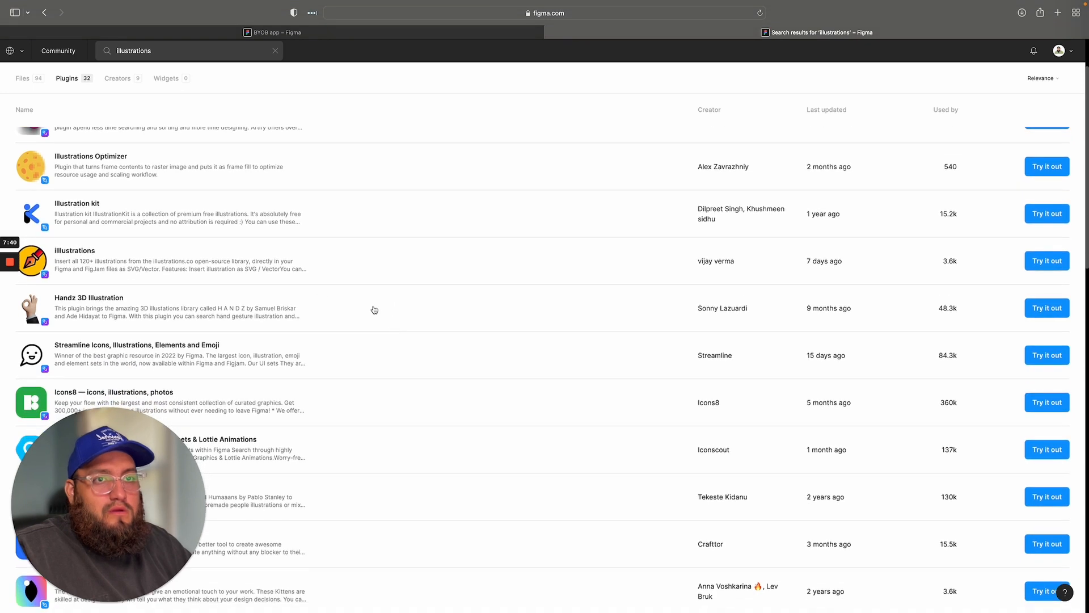
scroll(114, 279, down, 10)
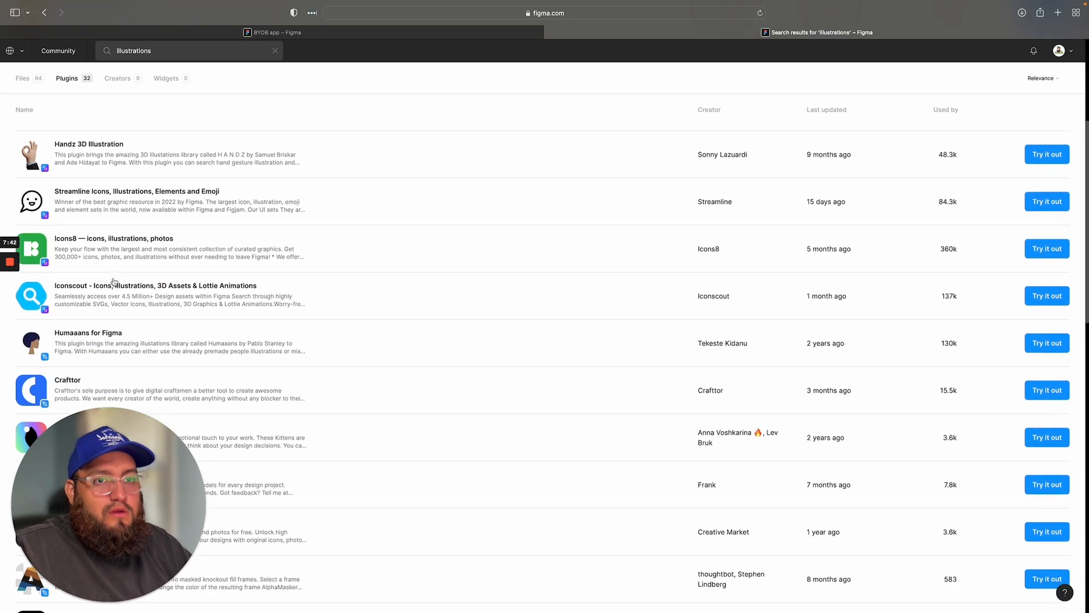
scroll(205, 321, down, 14)
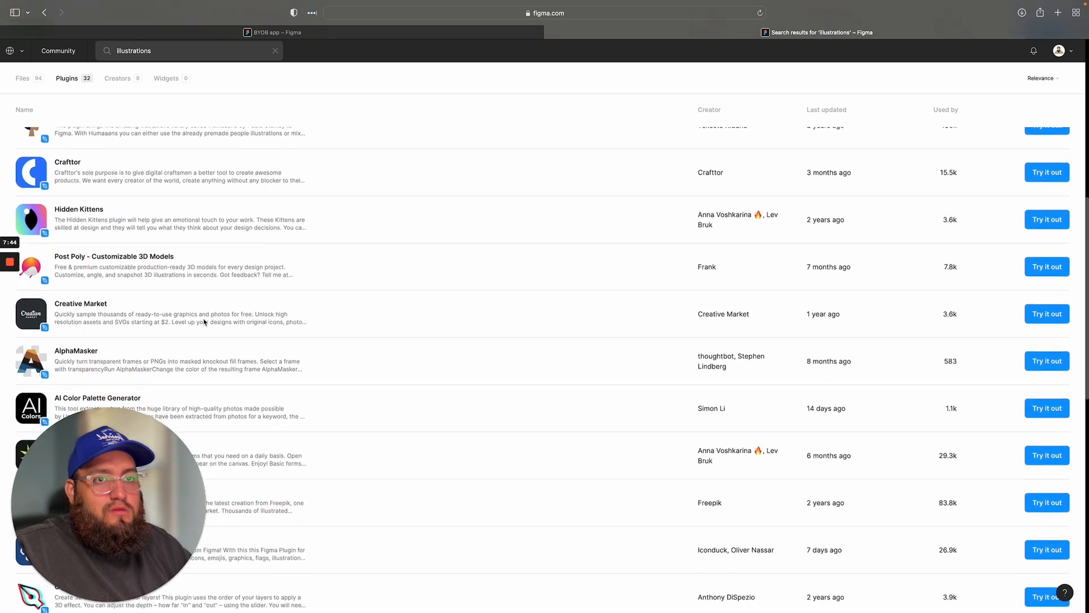
Step: Look through the rest of the illustration plugin results in the Community for a suitable plugin
scroll(204, 322, down, 16)
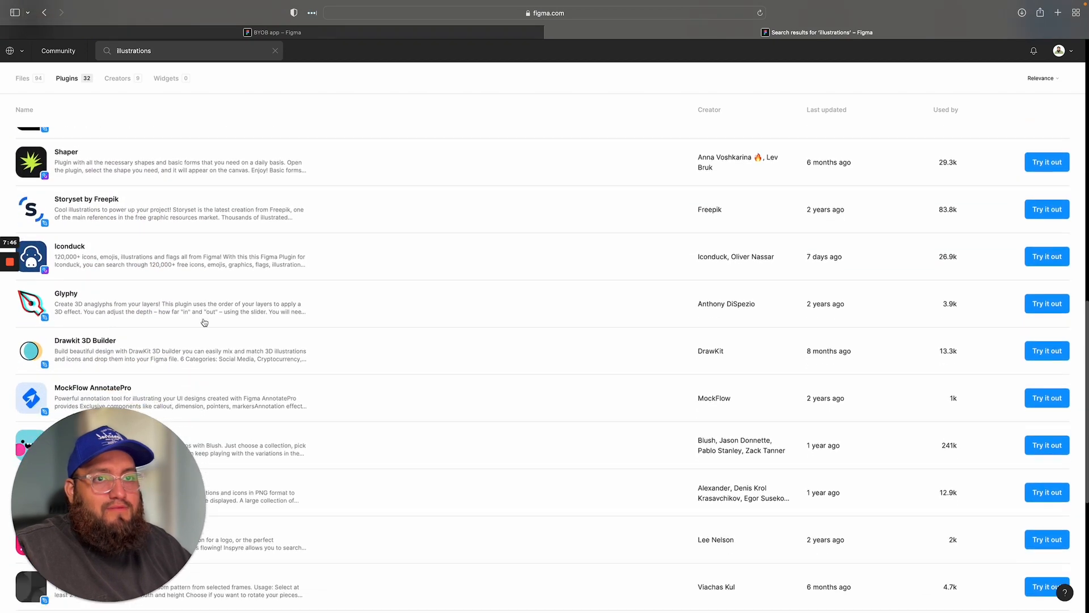
scroll(204, 322, down, 6)
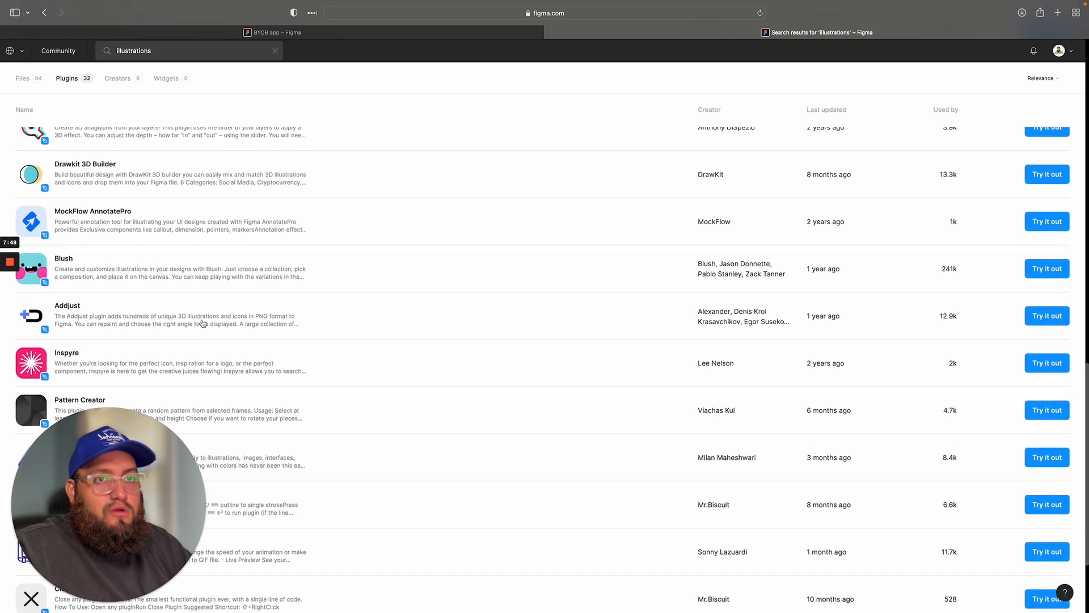
scroll(203, 323, down, 6)
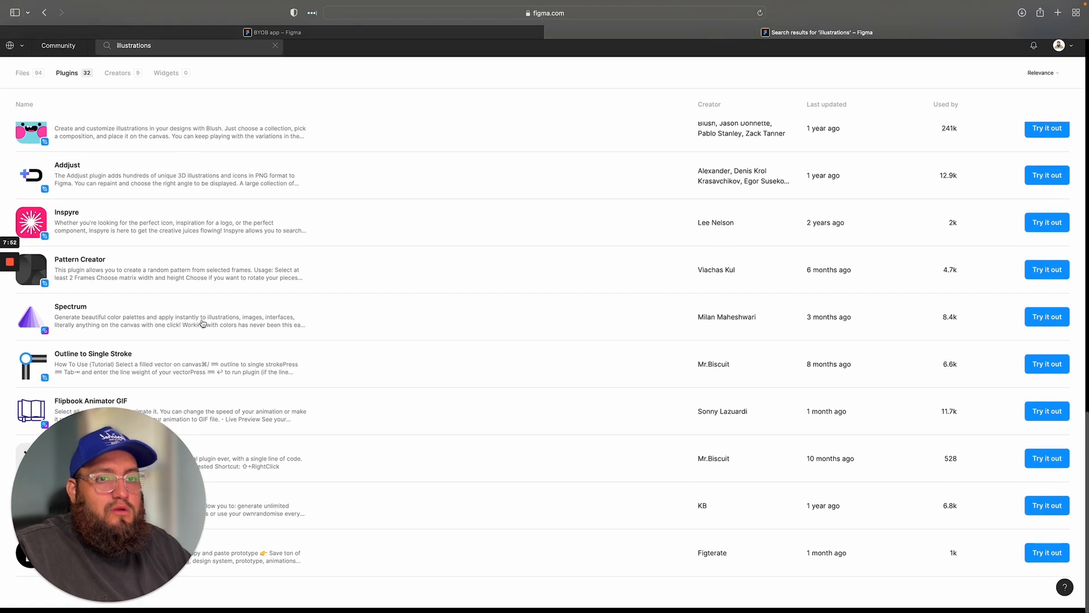
scroll(203, 322, up, 20)
scroll(203, 323, up, 20)
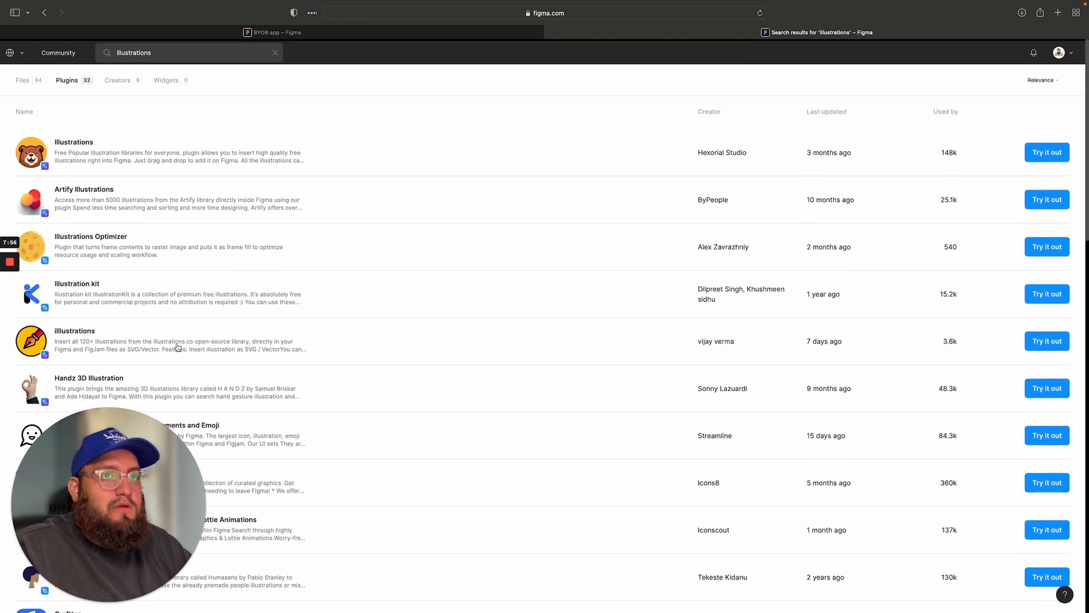
scroll(211, 214, down, 15)
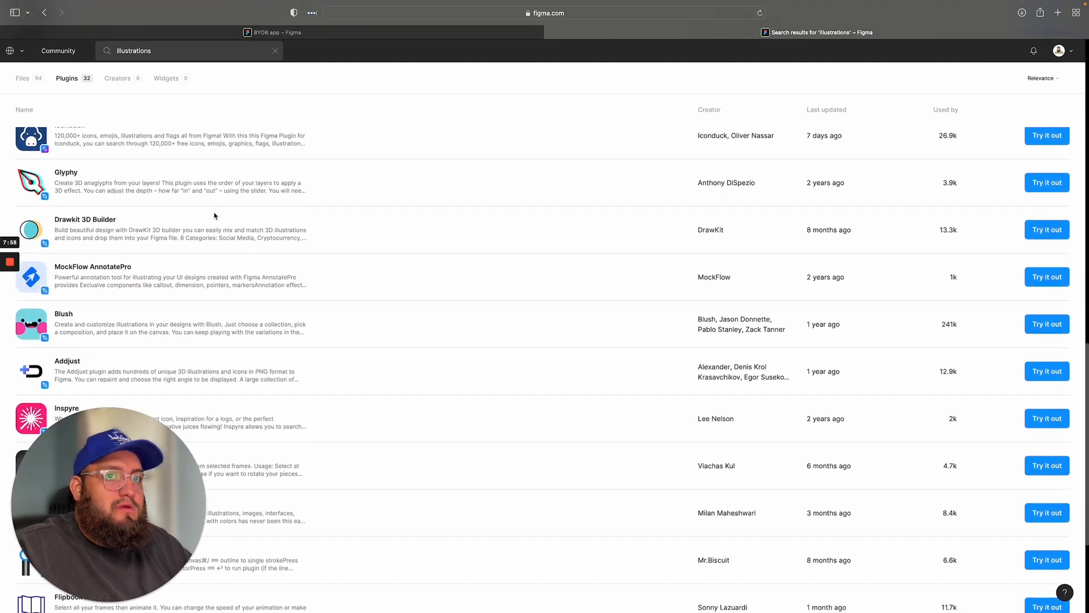
scroll(213, 215, up, 20)
Step: Switch to Google in a new browser tab and search its images for "burrito png"
key(super+t)
text(google.com)
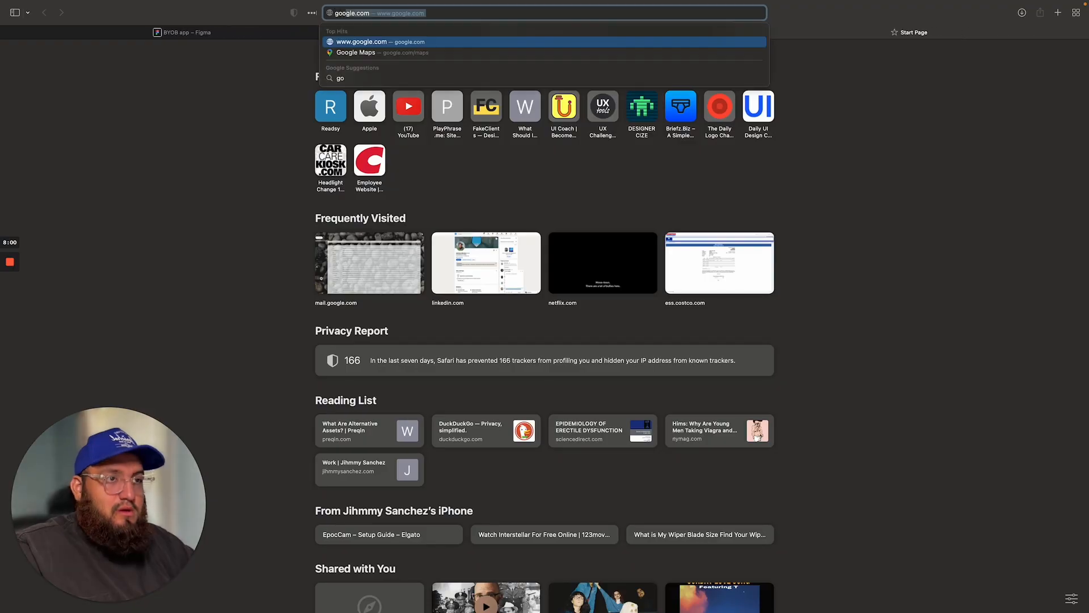
key(Return)
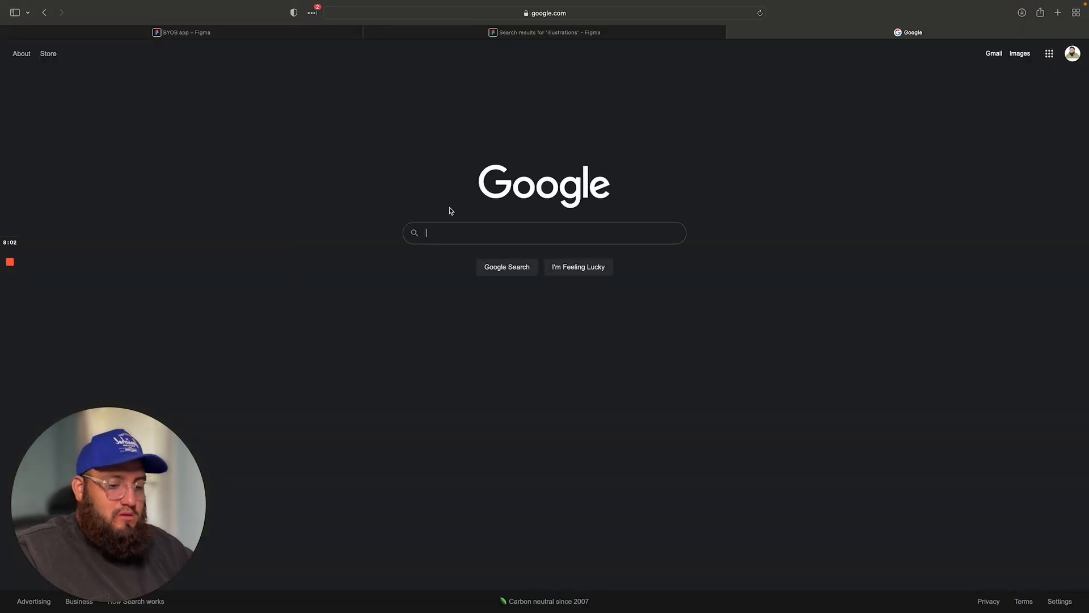
click(452, 232)
text(burrito png)
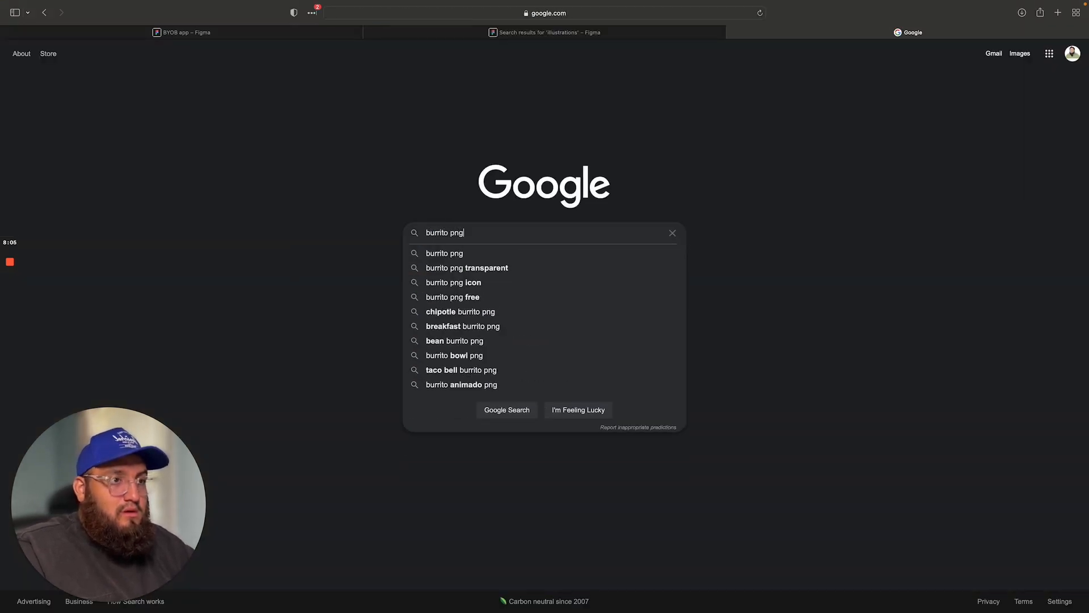
key(Return)
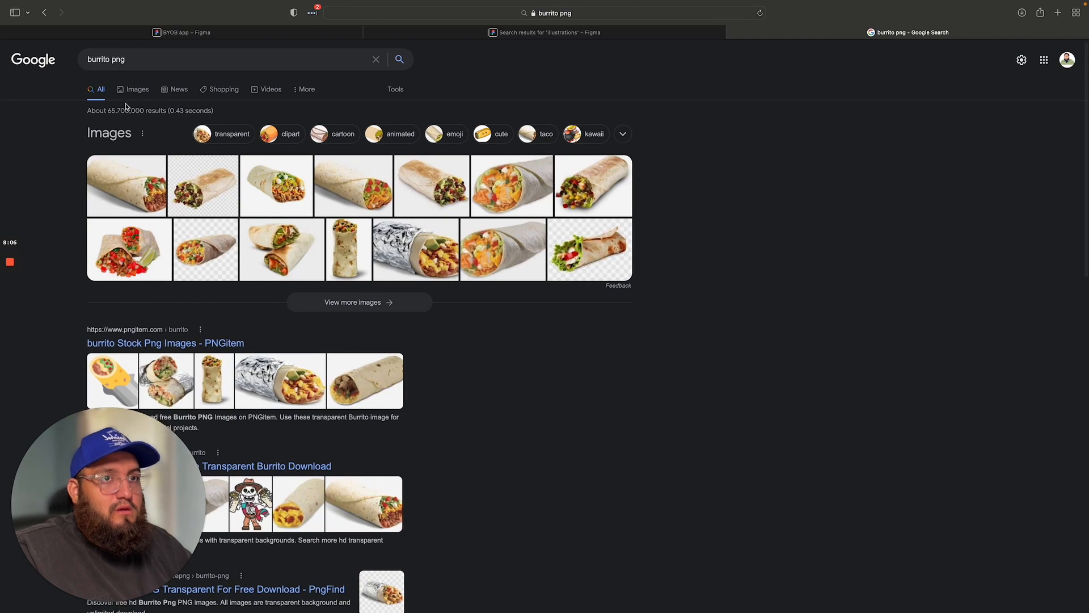
click(145, 92)
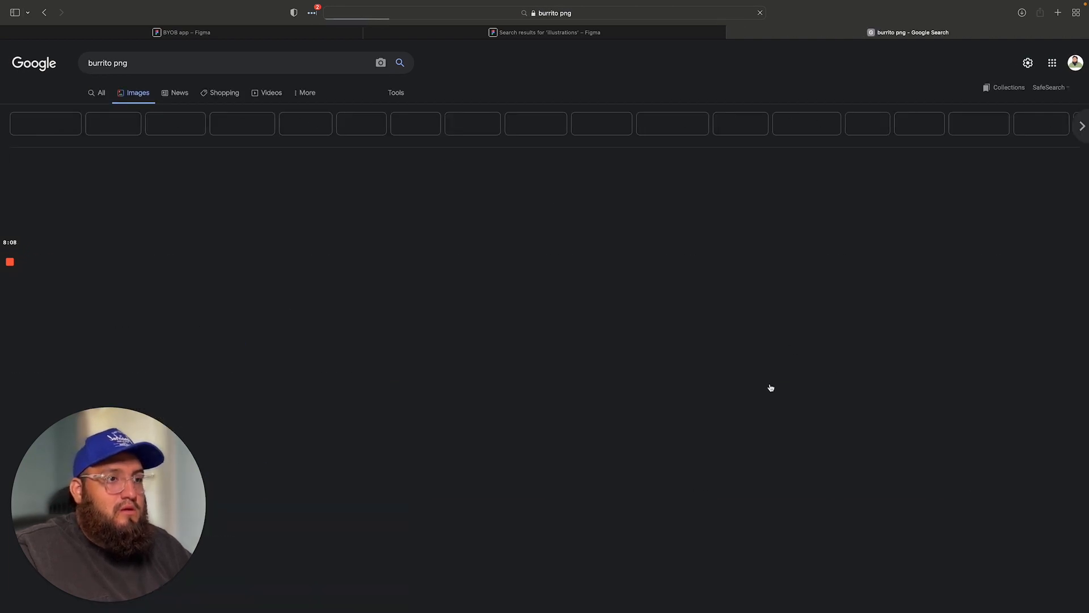
Step: Browse the burrito image results for splash page artwork and preview the foil-wrapped "Burrito PNG Clipart" from PNG All
scroll(719, 392, down, 5)
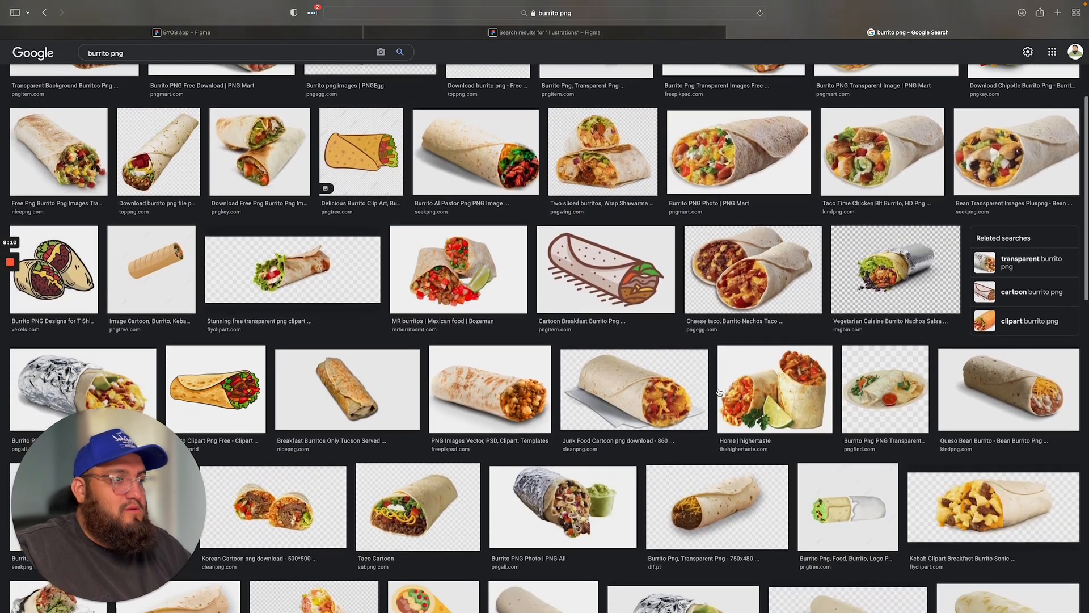
scroll(720, 392, down, 6)
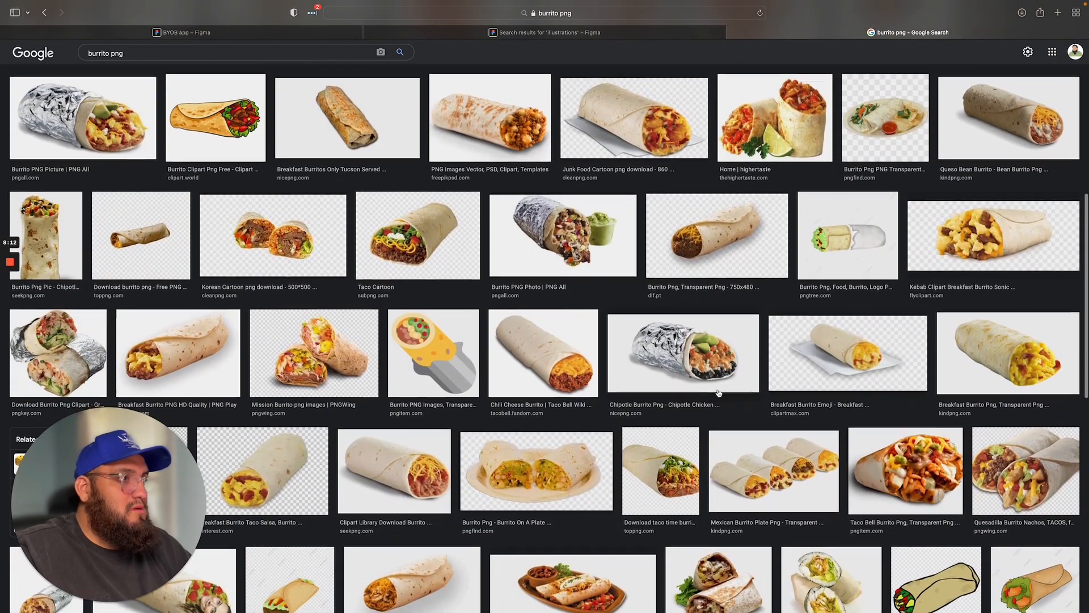
scroll(718, 393, down, 4)
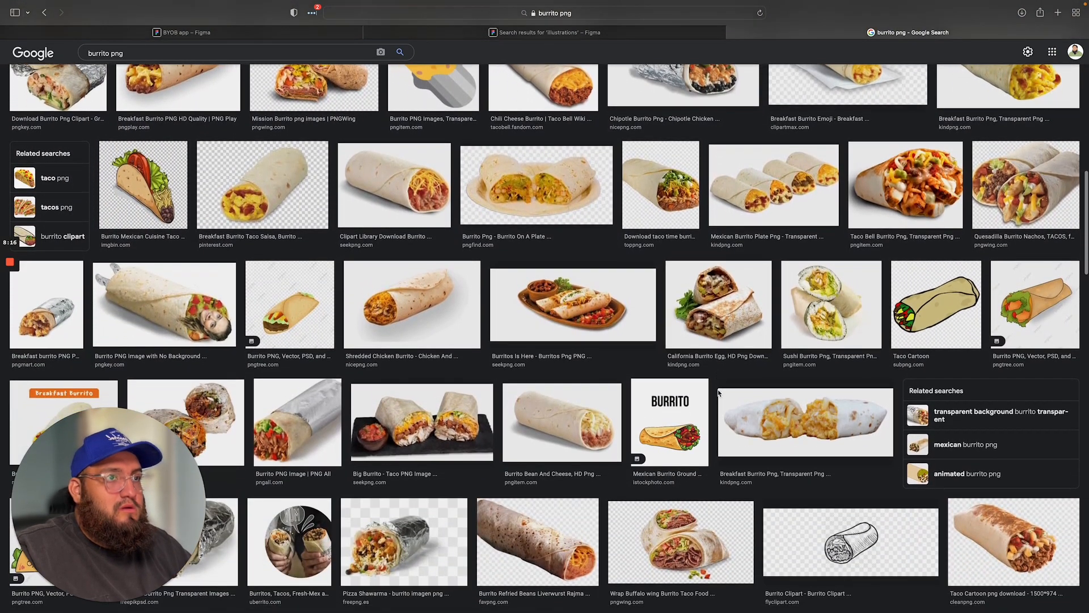
scroll(720, 352, up, 4)
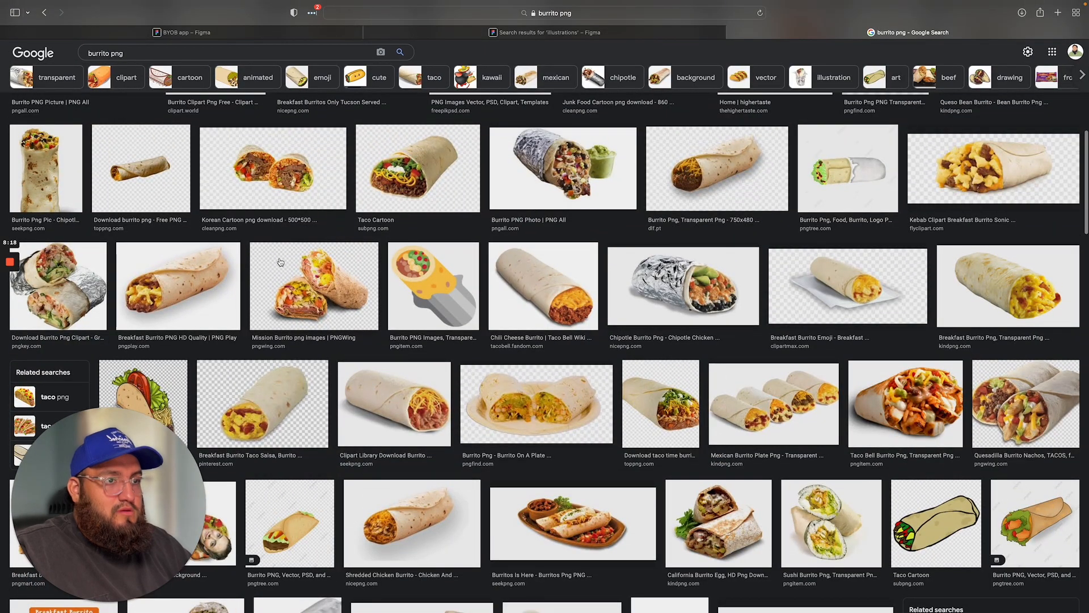
scroll(280, 262, down, 5)
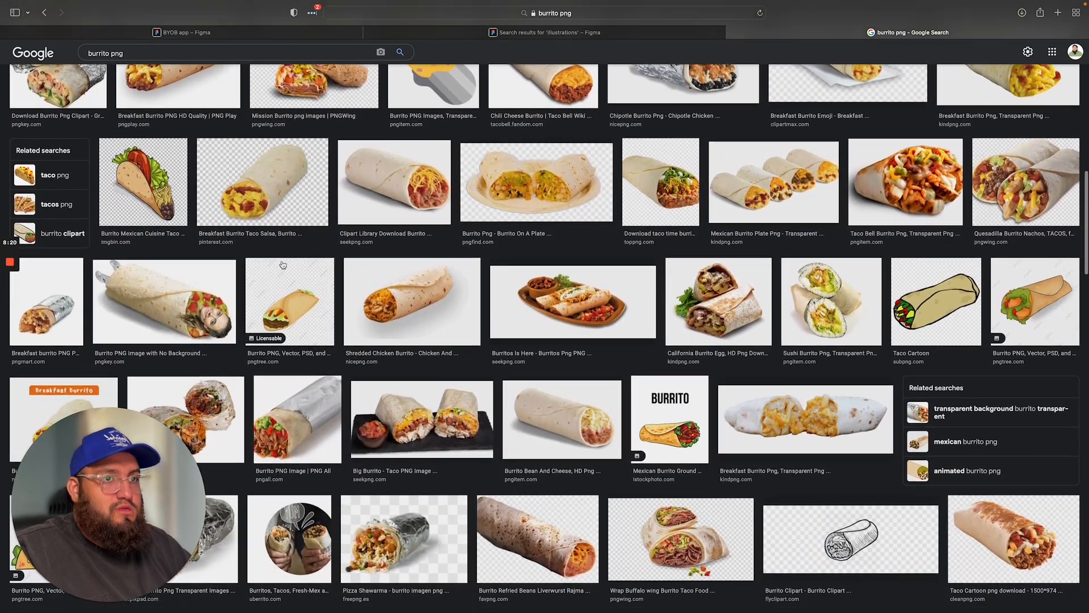
scroll(282, 264, up, 10)
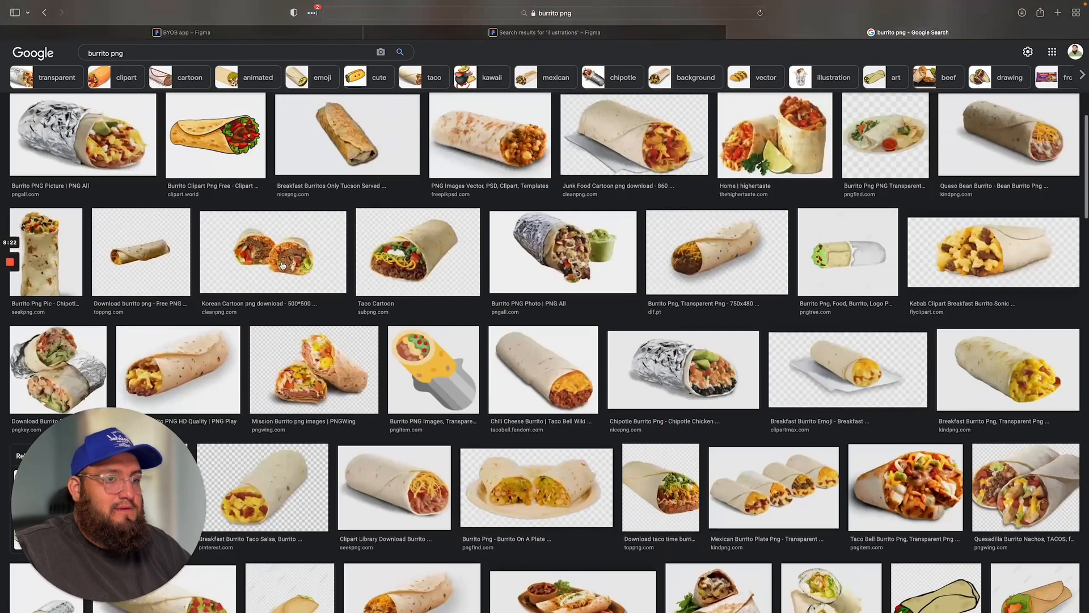
click(424, 332)
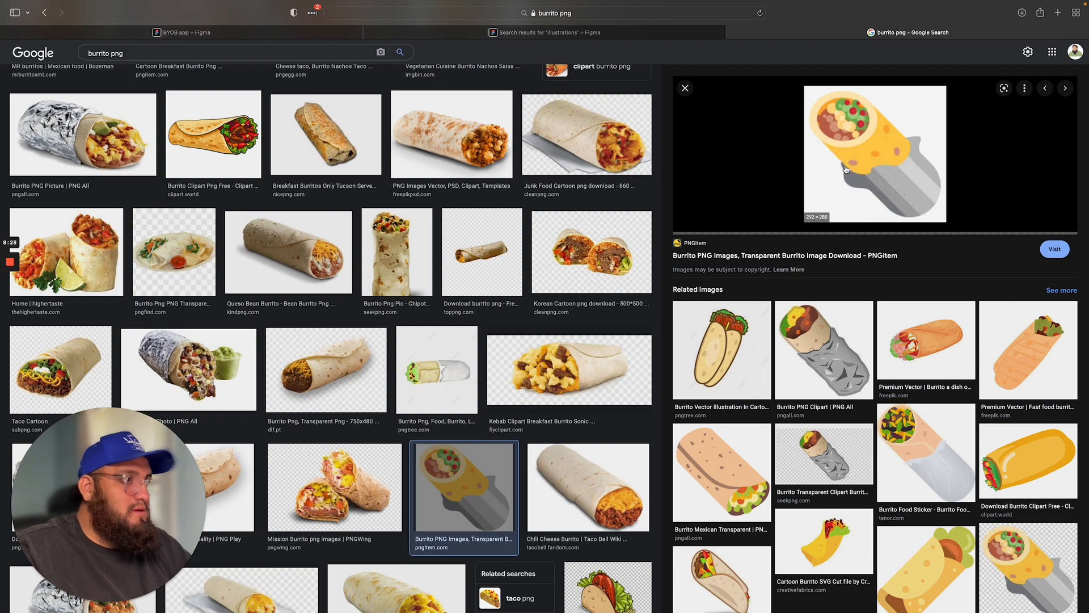
scroll(817, 378, down, 3)
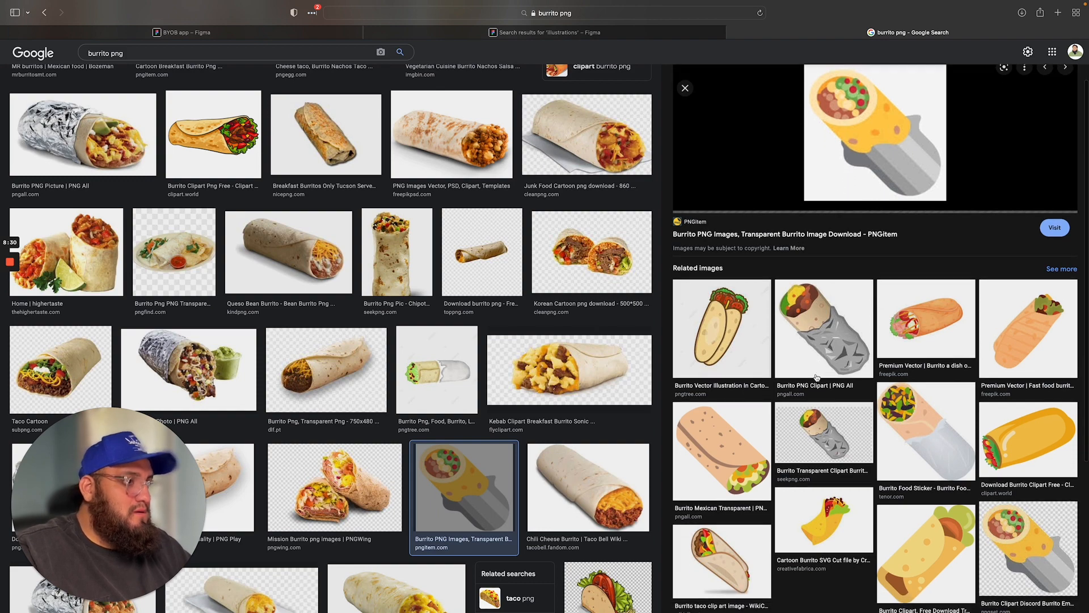
click(809, 335)
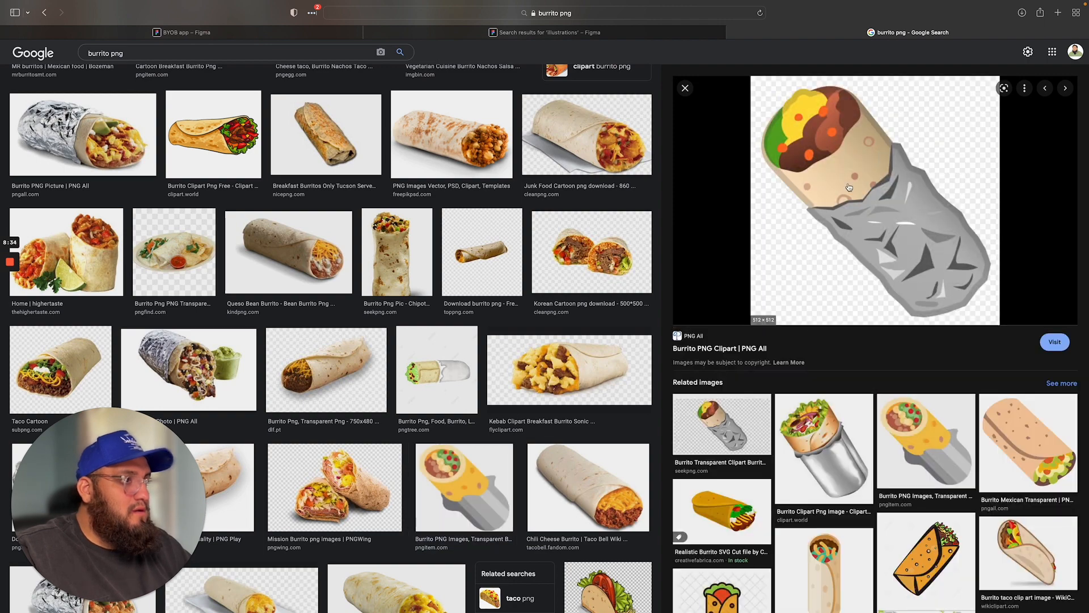
Step: Copy the foil-wrapped burrito clipart, close the Community results, switch to the BYOB app file in Figma and paste the image
right_click(849, 187)
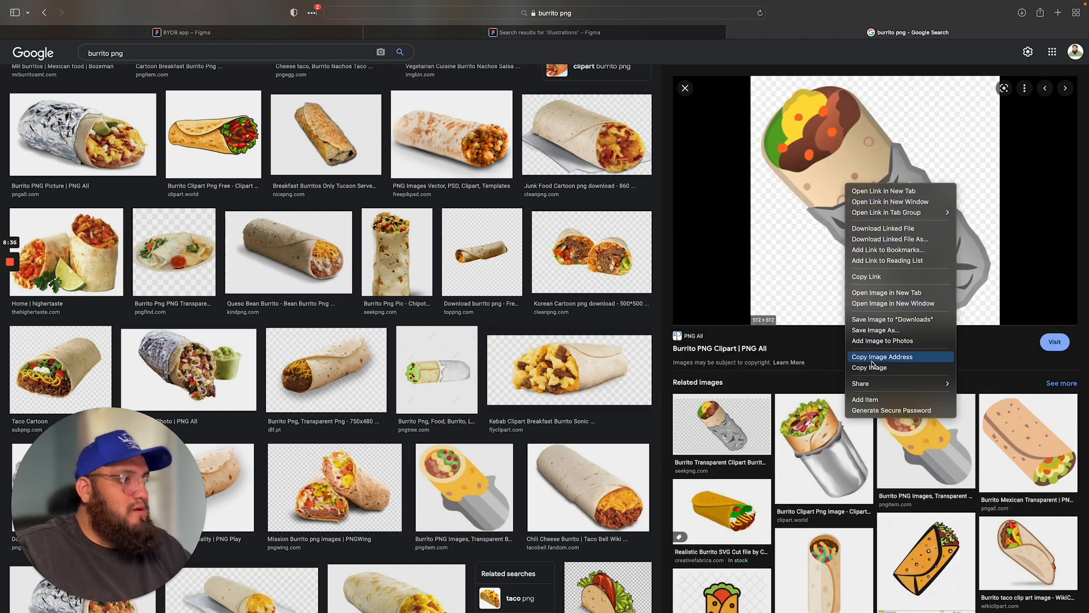
key(Return)
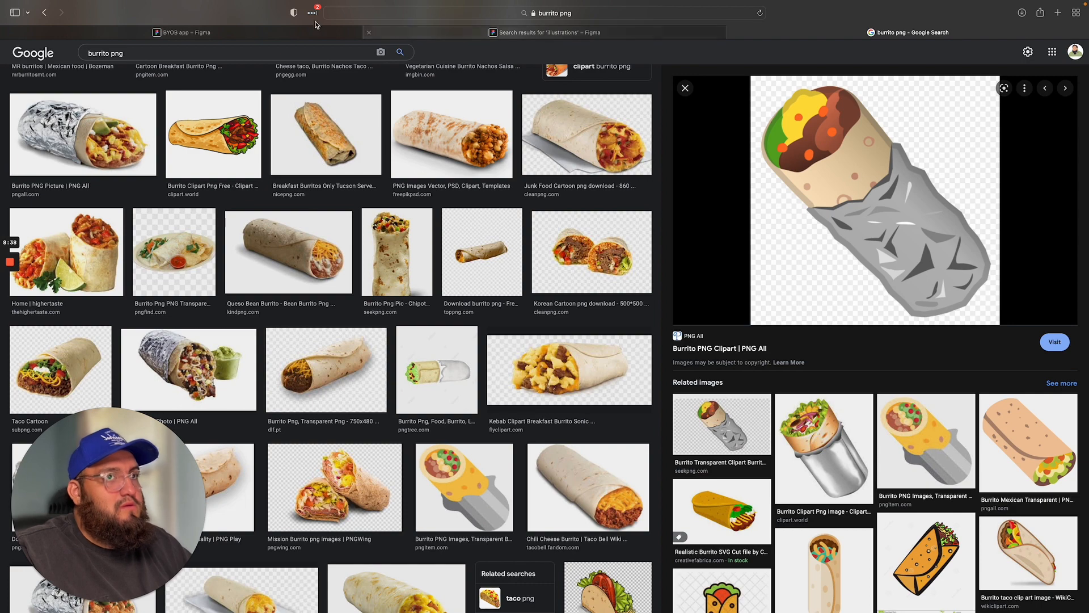
click(358, 32)
click(370, 35)
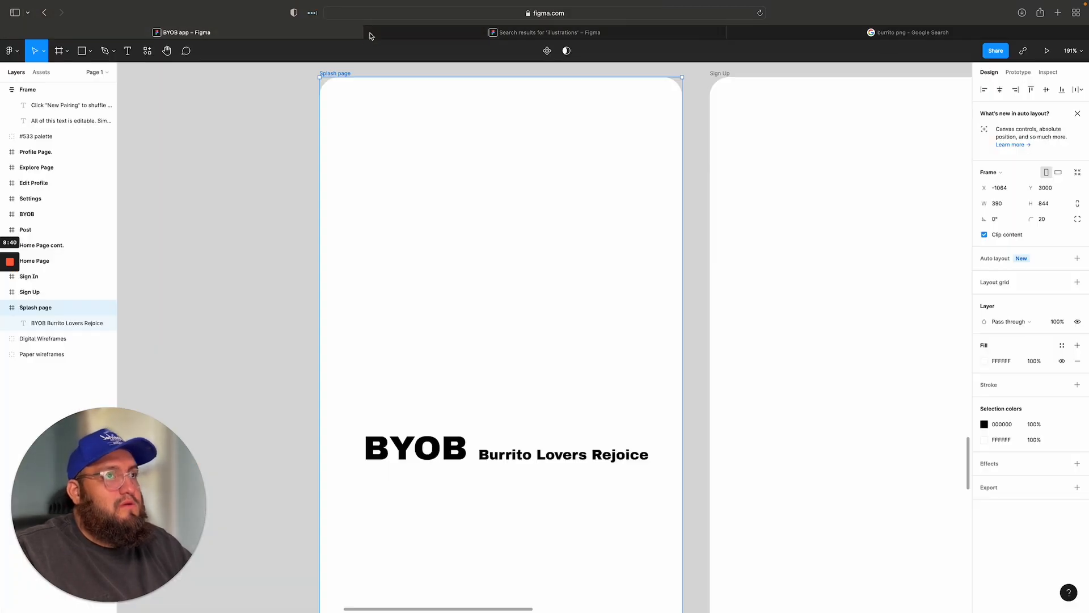
click(496, 379)
key(cmd+v)
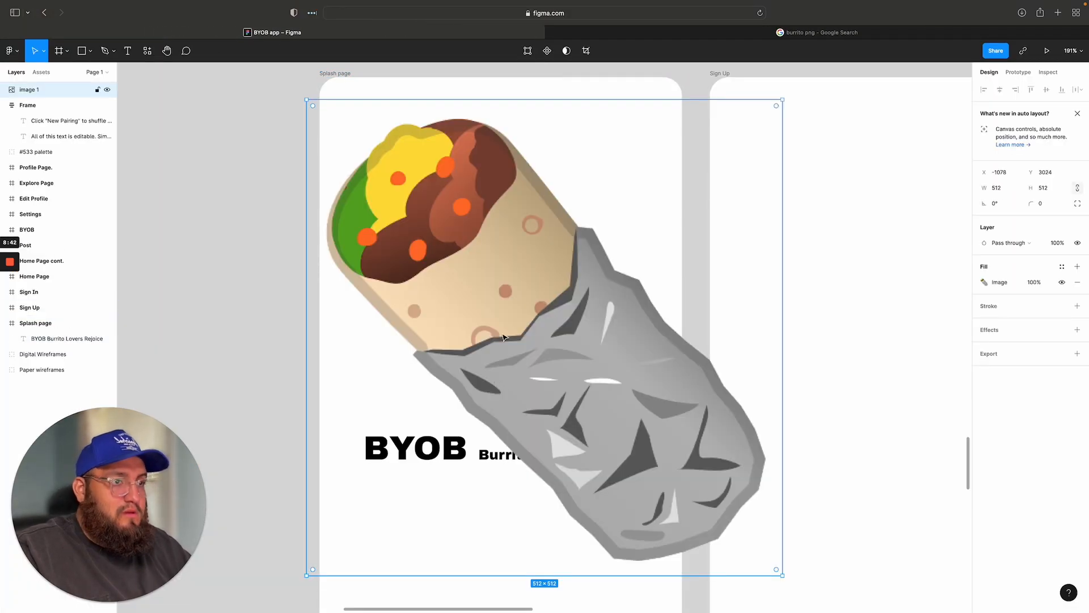
Step: Scale the burrito image down to about 195 × 189 and place it above the BYOB title
drag(782, 576, 800, 499)
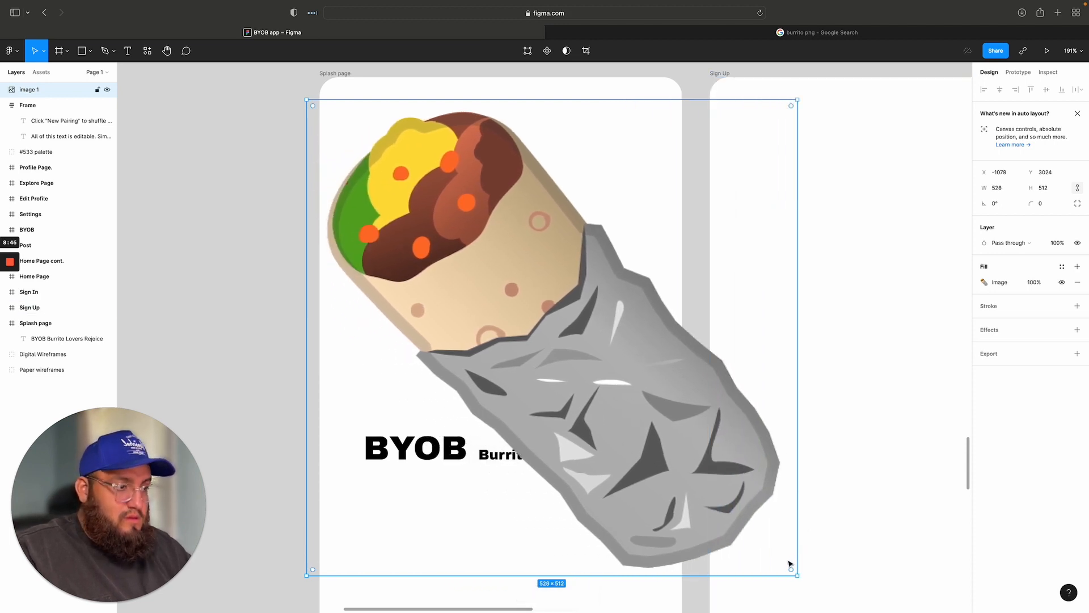
drag(797, 575, 485, 275)
drag(452, 227, 551, 370)
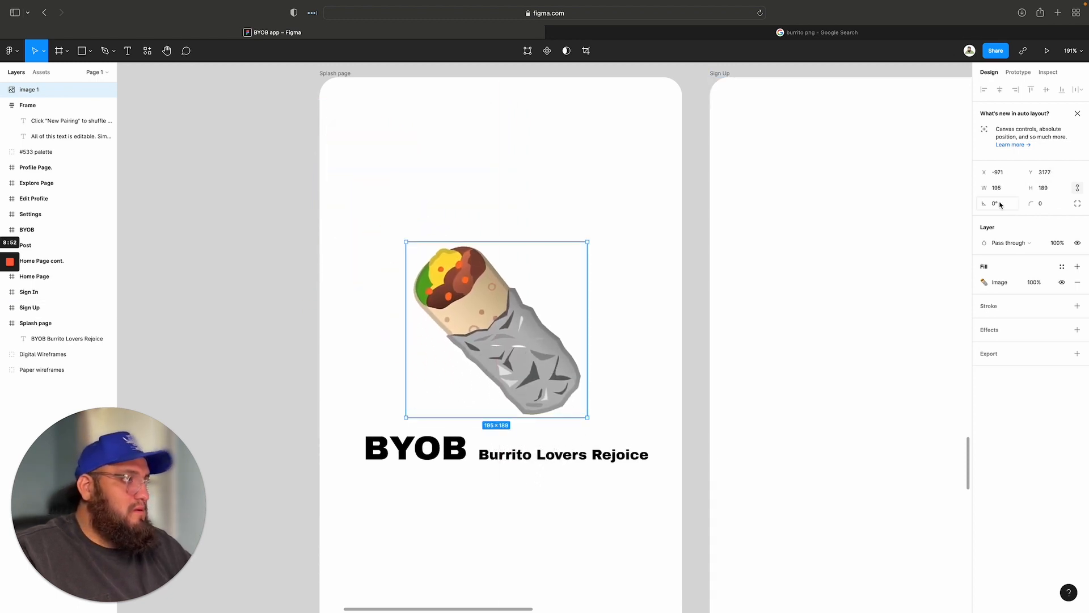
Step: Rotate the burrito image to 45° and move it down so it sits just above the BYOB title
drag(990, 203, 945, 214)
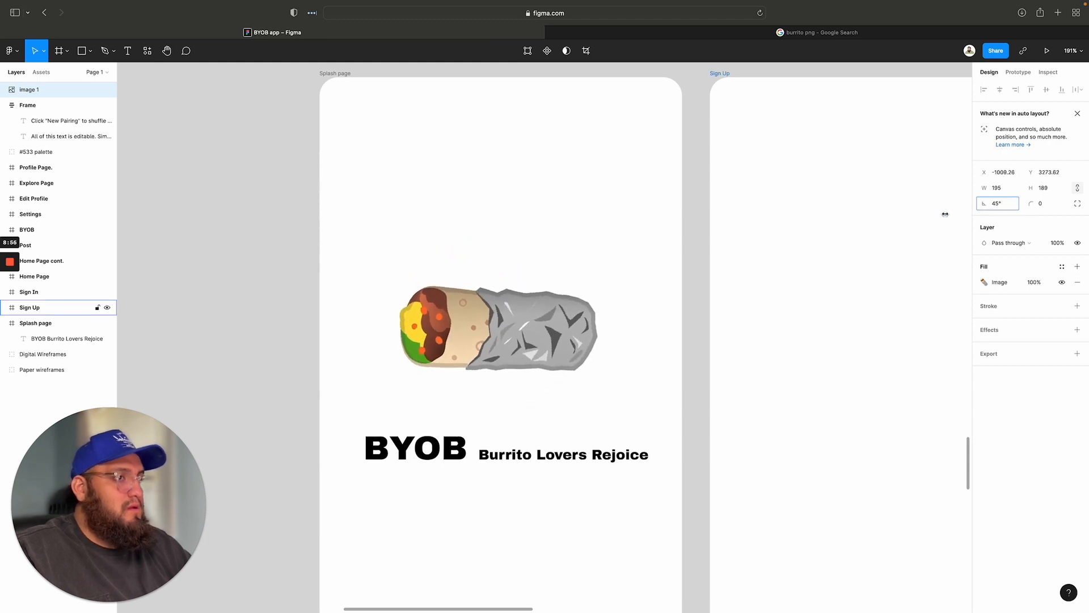
scroll(495, 493, up, 1)
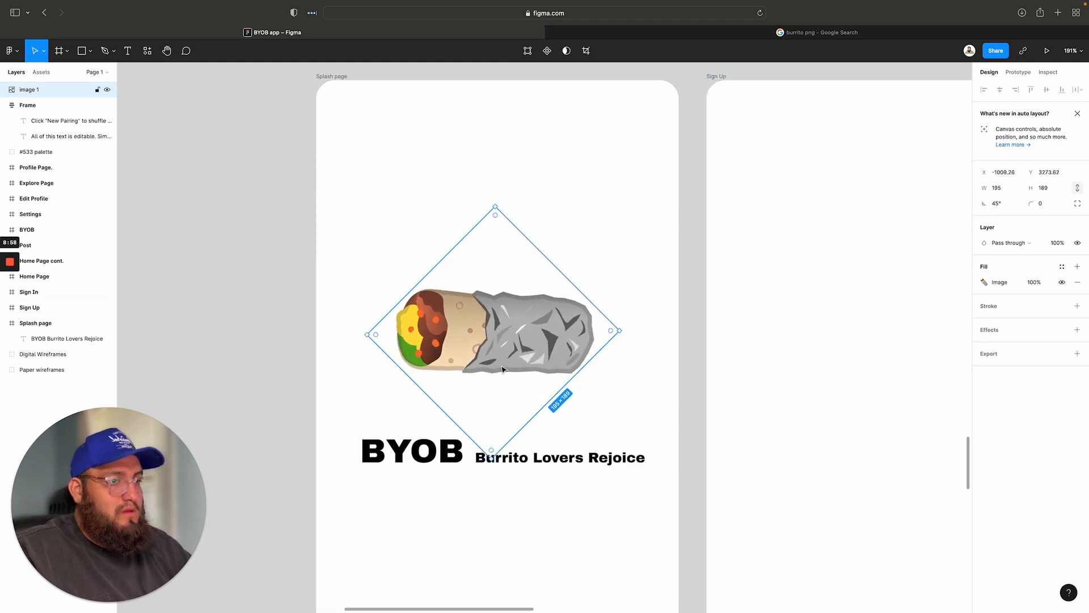
drag(502, 369, 498, 422)
click(627, 541)
scroll(634, 531, down, 1)
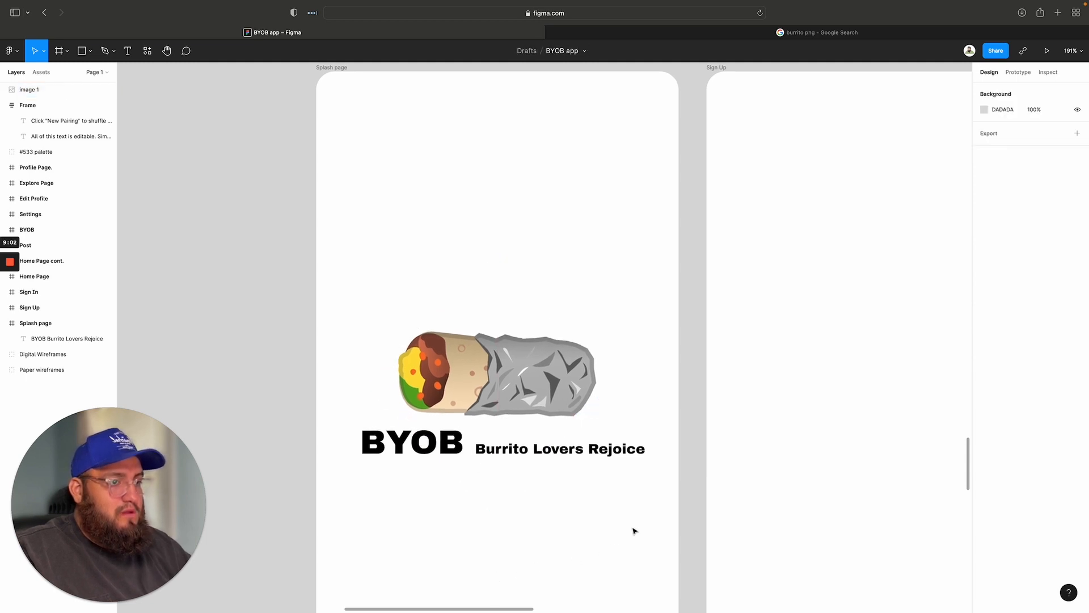
scroll(634, 530, down, 1)
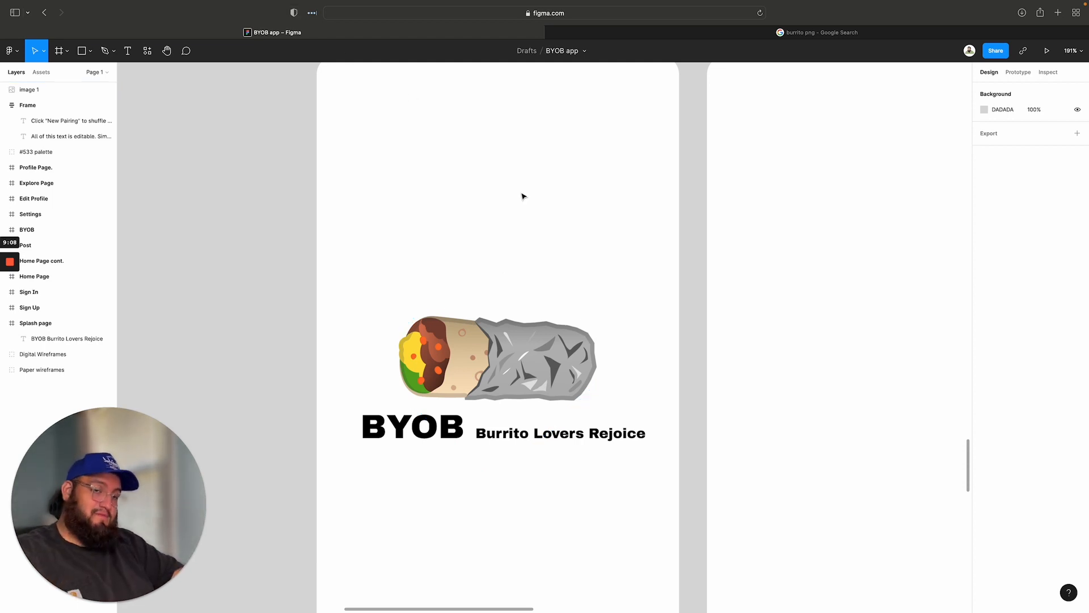
scroll(573, 362, down, 1)
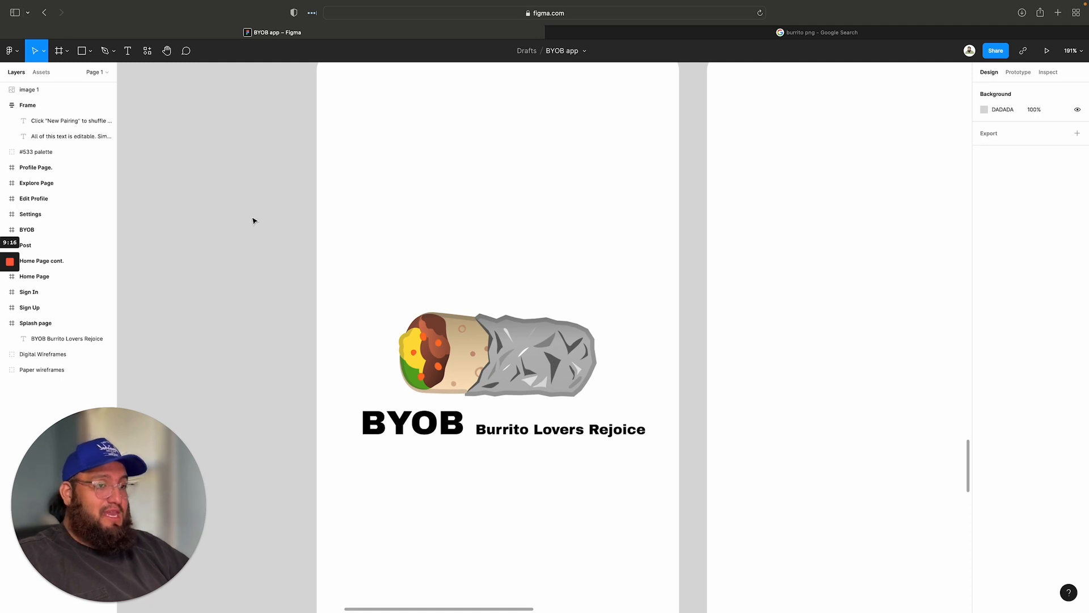
Step: Delete the burrito image from the splash page
click(483, 367)
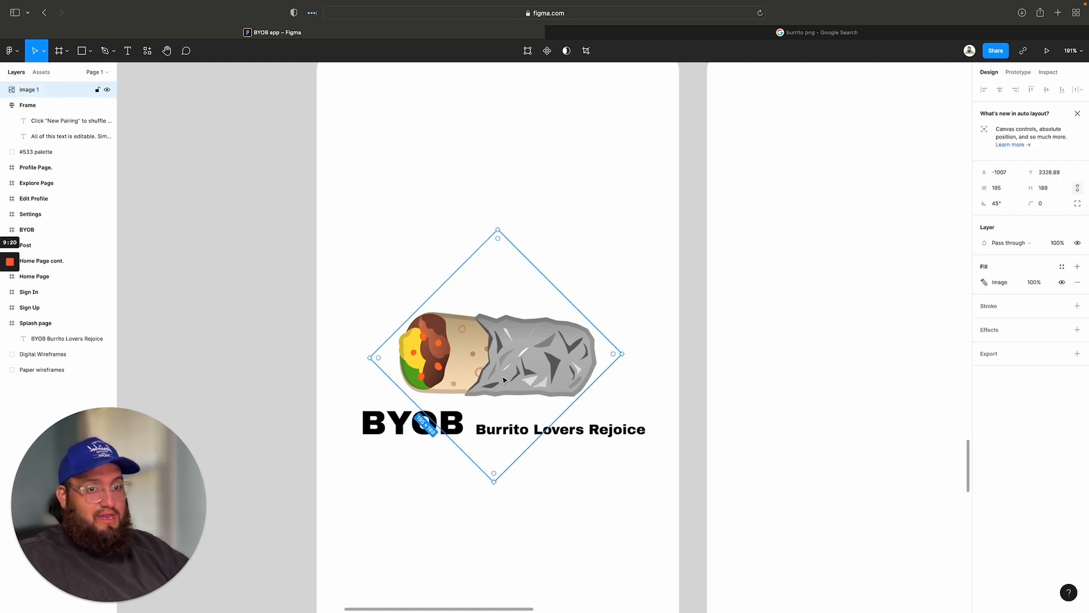
click(435, 269)
scroll(546, 353, left, 2)
scroll(546, 352, down, 2)
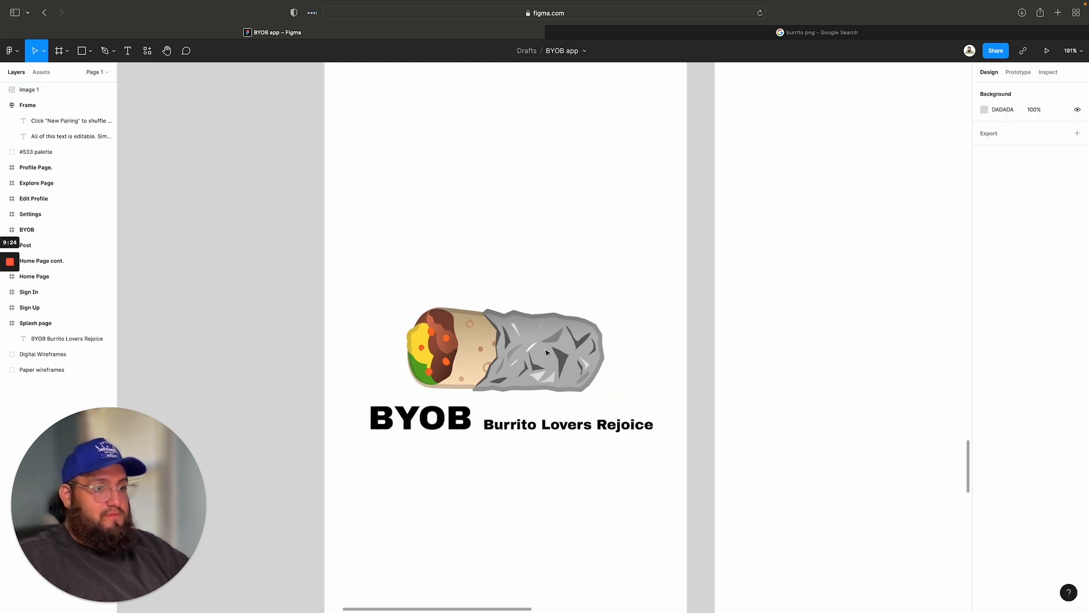
click(539, 350)
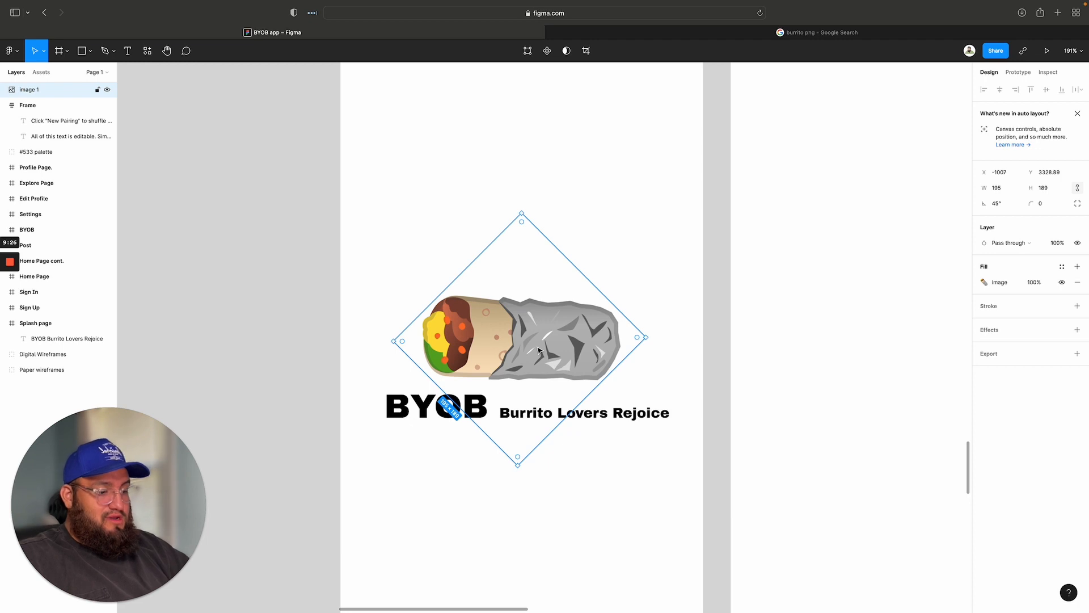
key(Delete)
right_click(486, 263)
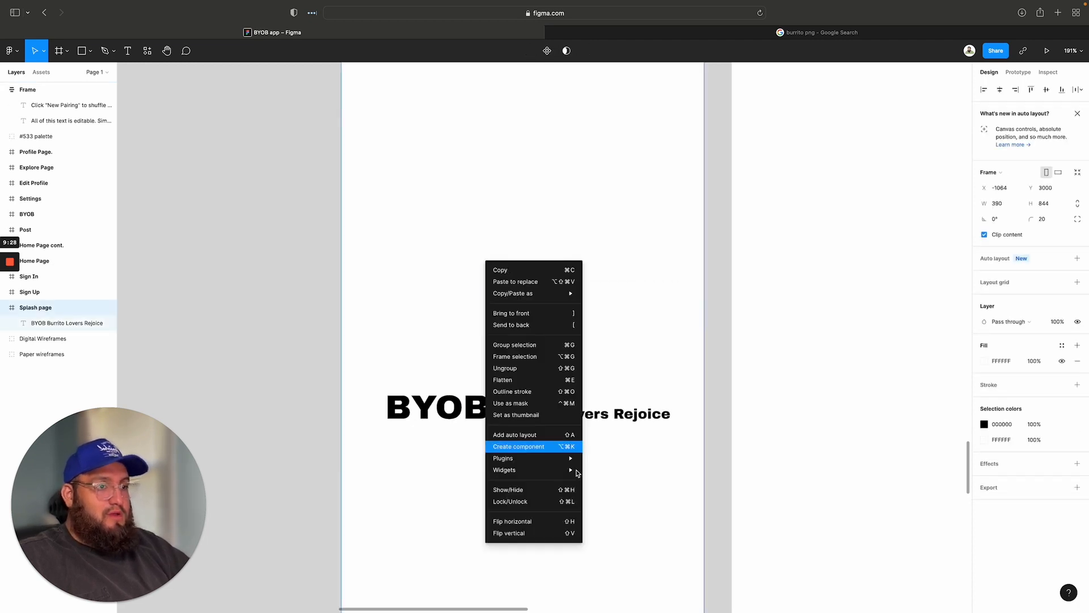
mouse_move(541, 472)
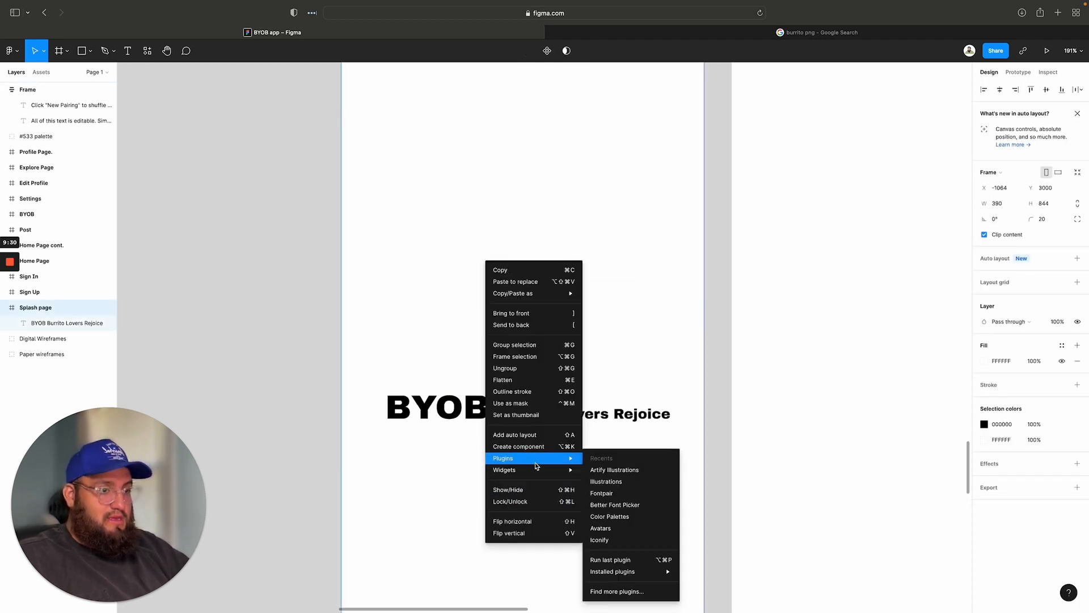
click(384, 321)
Step: Break the splash page title so "Burrito Lovers Rejoice" sits on its own line below "BYOB", and center-align the text
scroll(631, 331, down, 3)
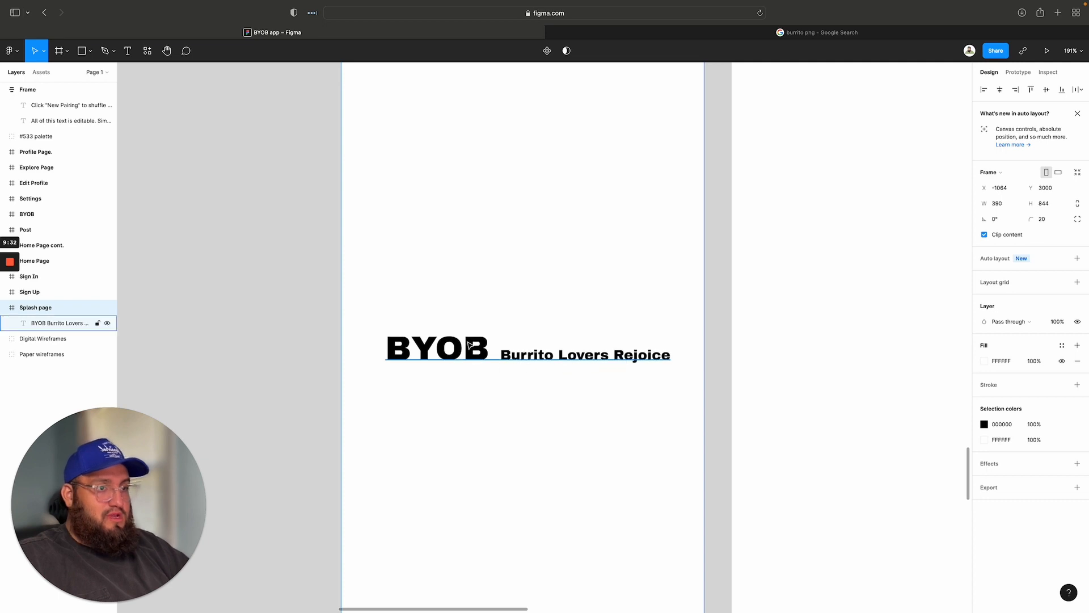
click(491, 352)
double_click(498, 356)
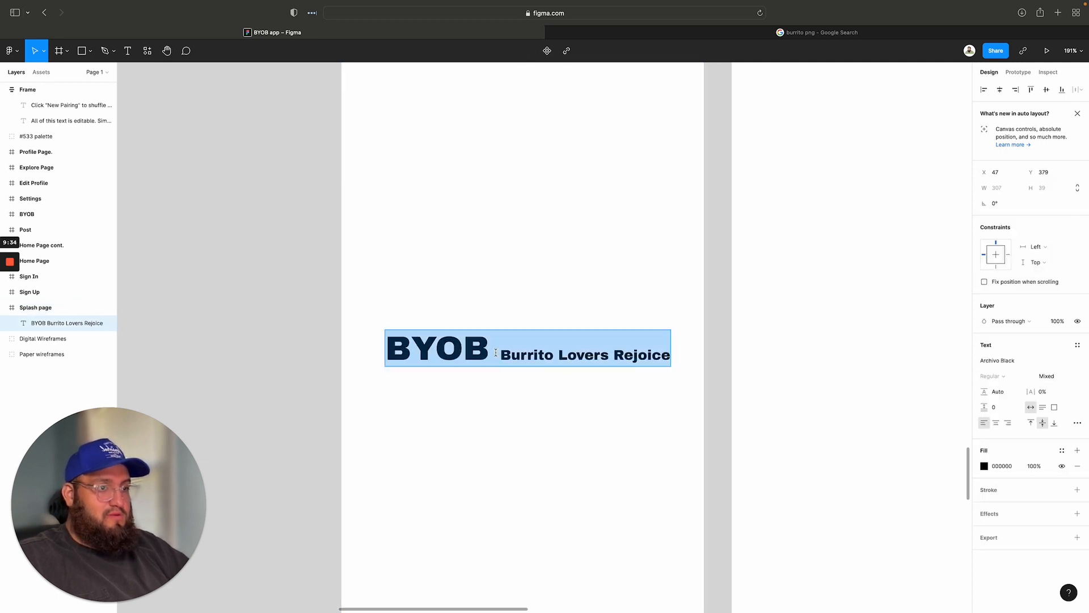
click(496, 352)
key(Return)
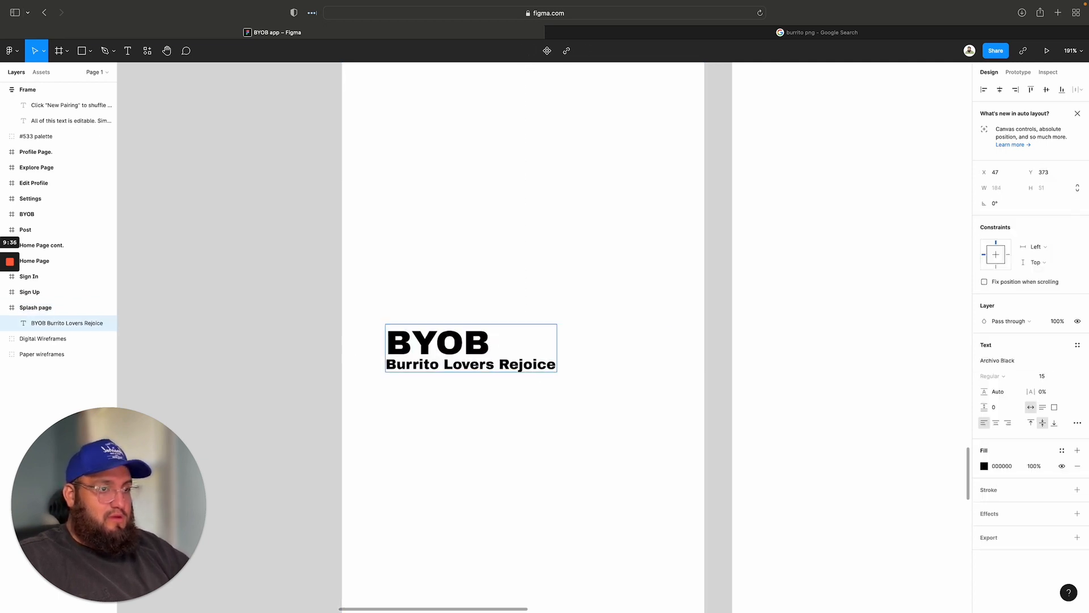
click(392, 338)
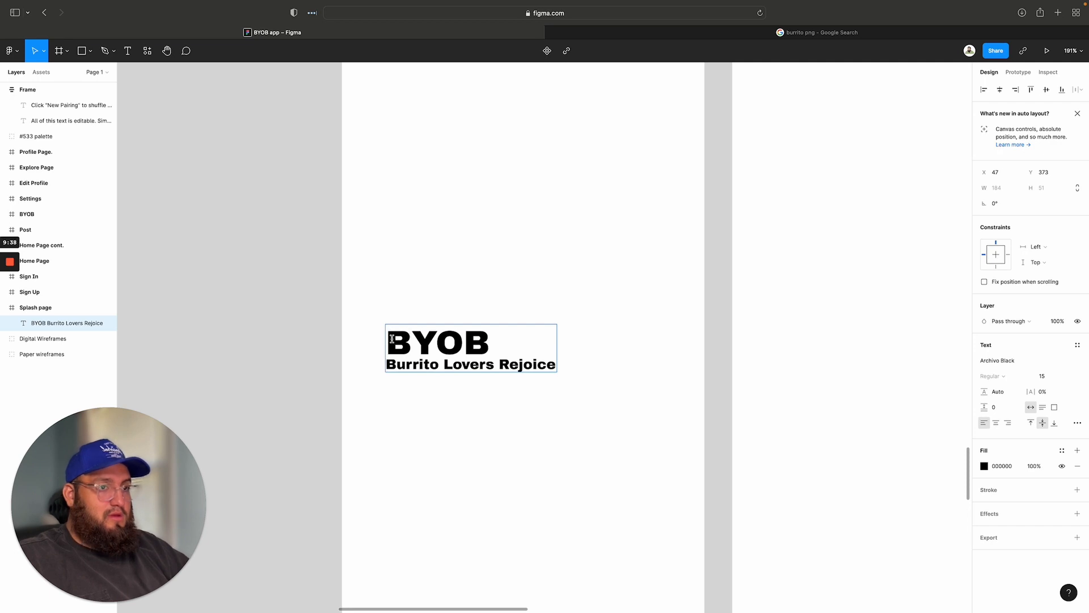
click(997, 423)
scroll(652, 416, right, 1)
key(Escape)
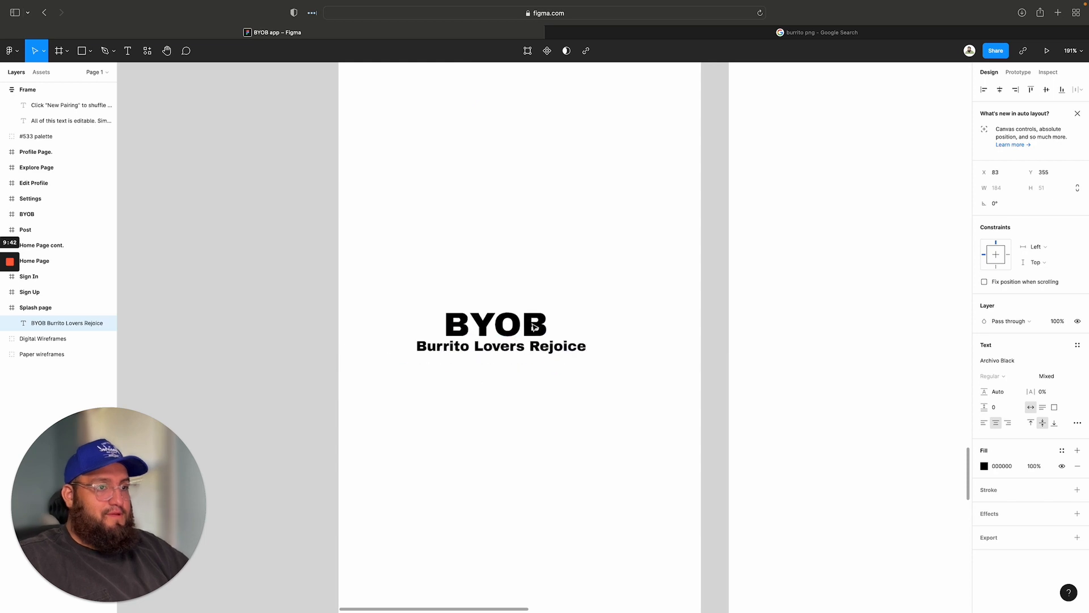
Step: Center the BYOB title horizontally on the splash page, compare it with the wireframes and raise it above the page's middle
drag(484, 352, 534, 367)
scroll(583, 260, up, 2)
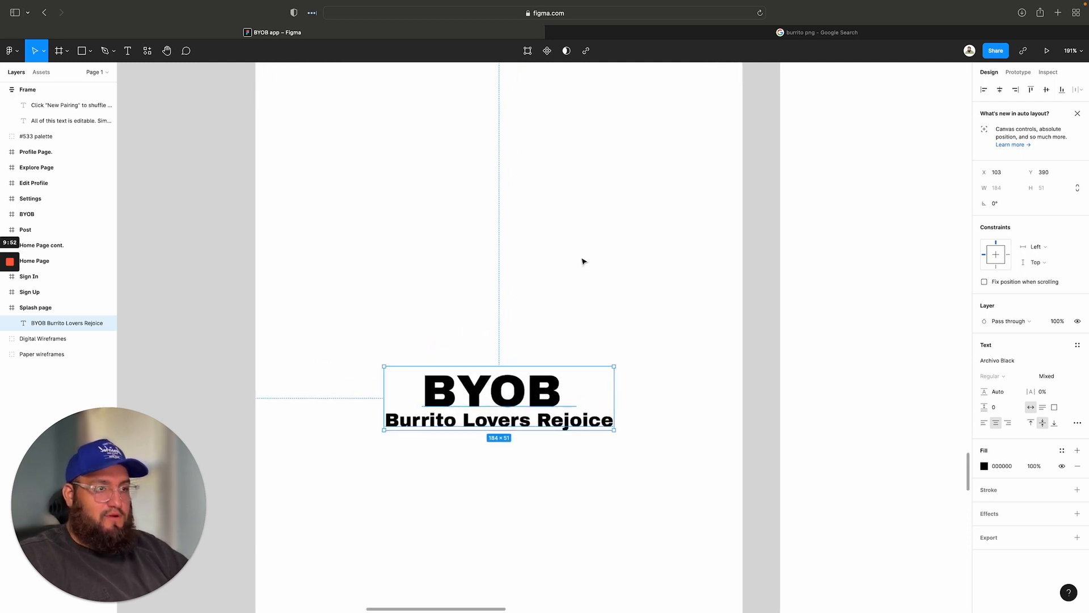
scroll(583, 260, down, 5)
scroll(583, 260, up, 7)
scroll(583, 263, up, 6)
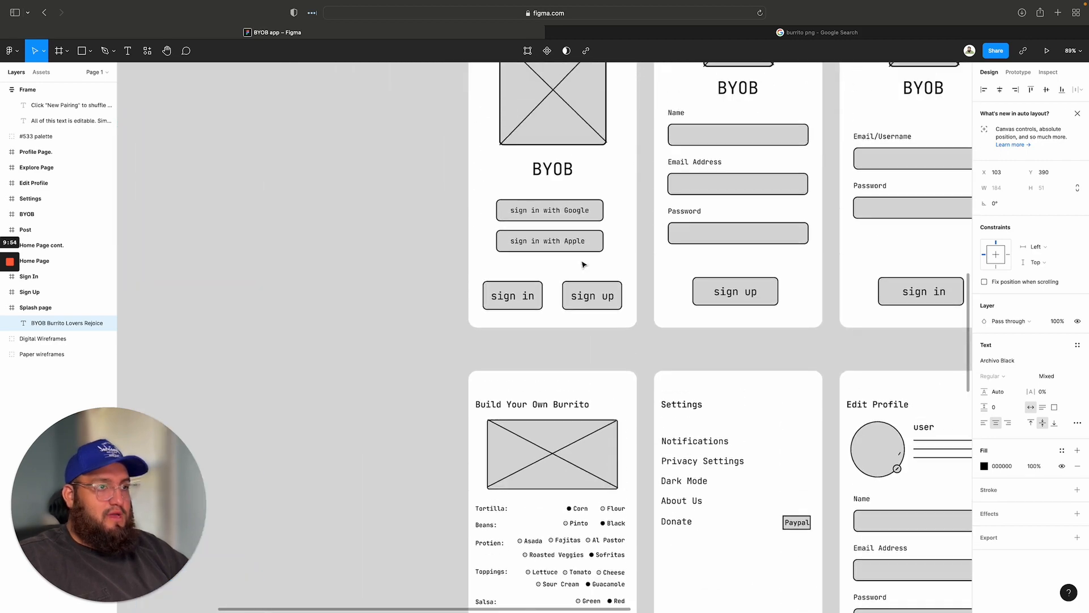
scroll(583, 265, down, 8)
scroll(583, 265, down, 8)
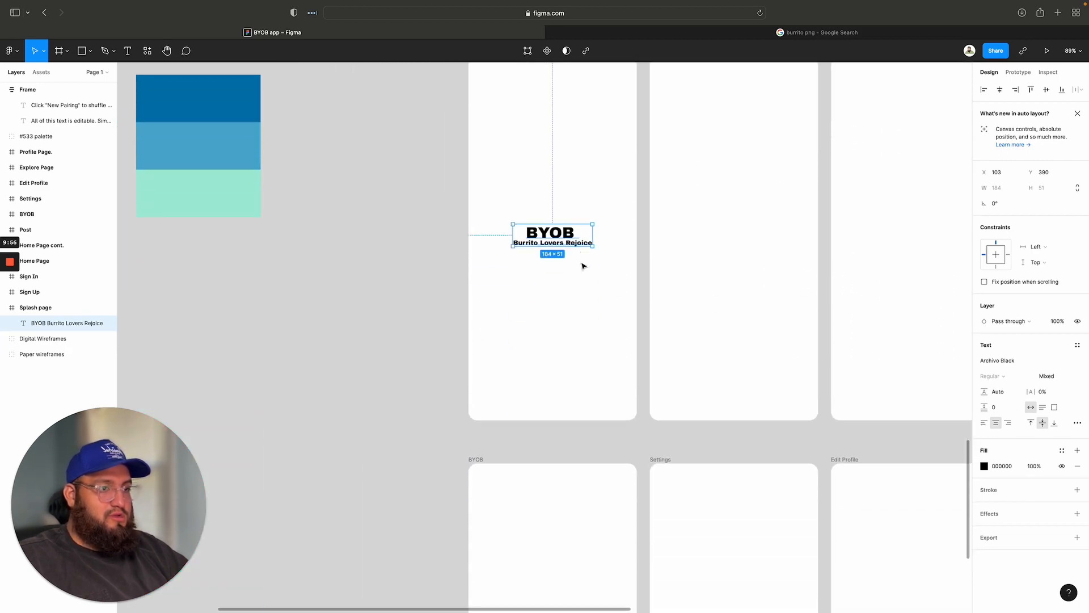
drag(562, 231, 561, 183)
click(562, 307)
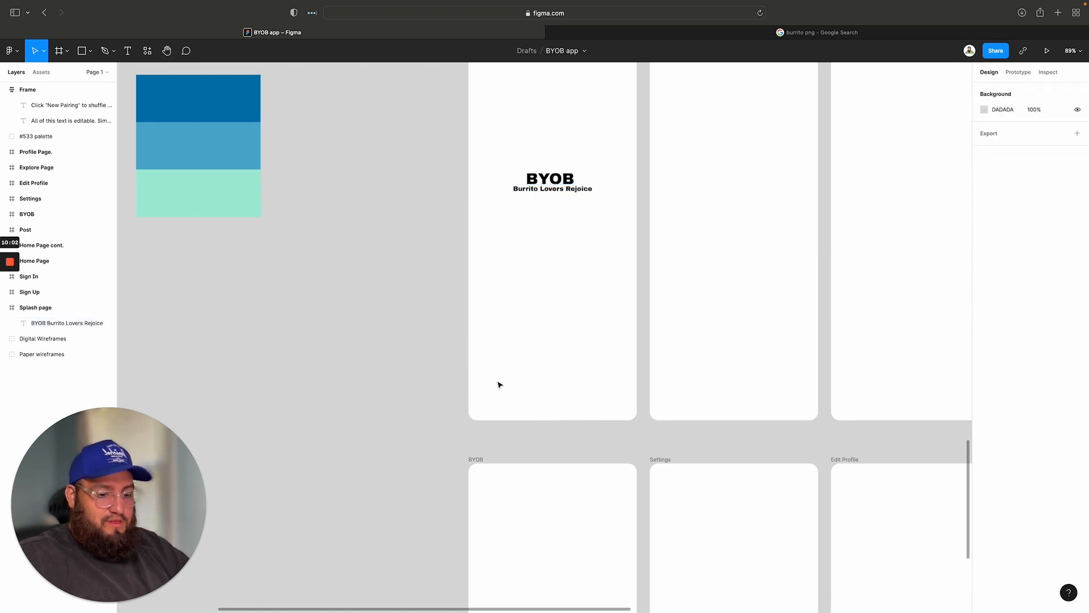
Step: Draw a rectangle near the bottom of the splash page and set its size to 150 × 50
key(r)
drag(492, 363, 553, 395)
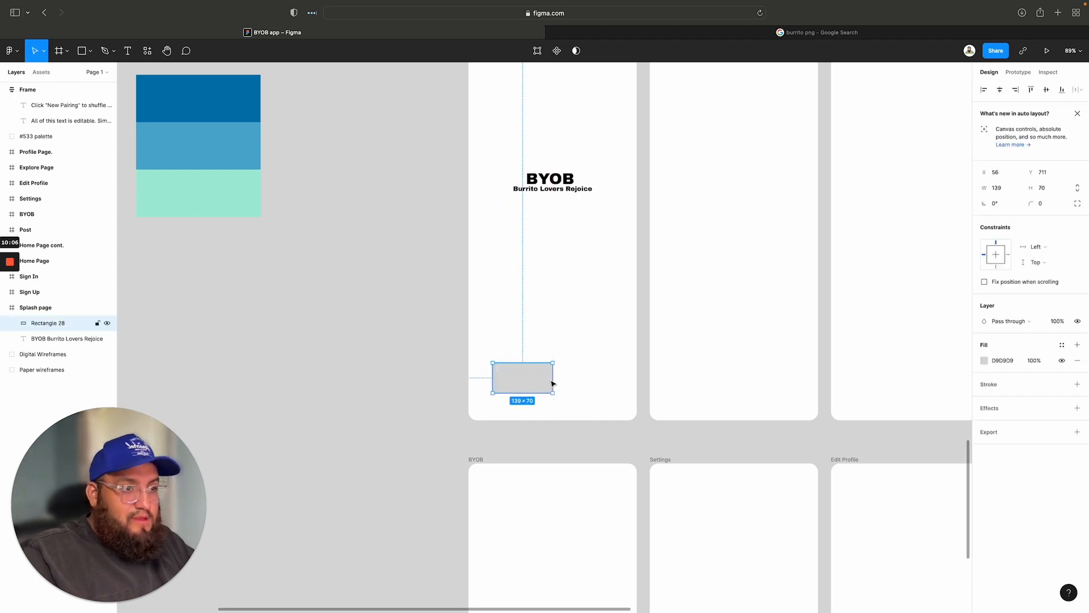
click(1008, 192)
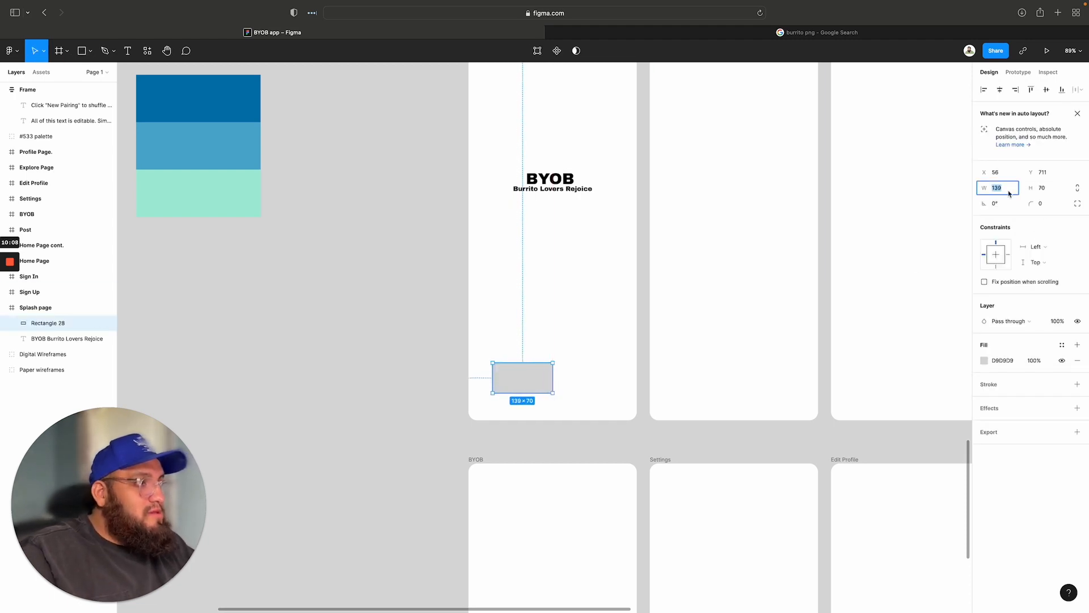
text(150)
key(Return)
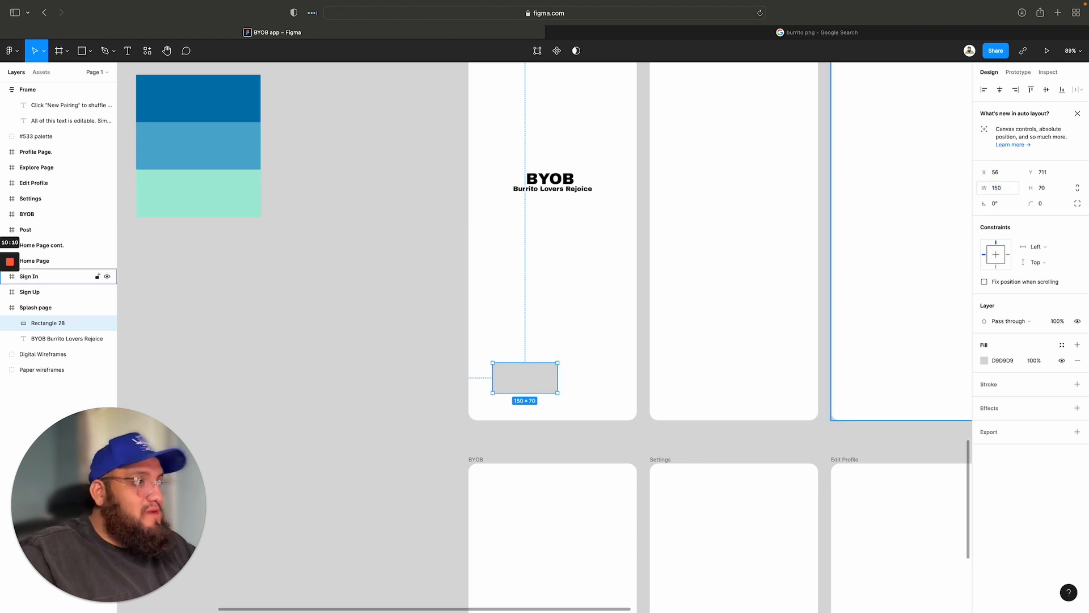
click(1050, 192)
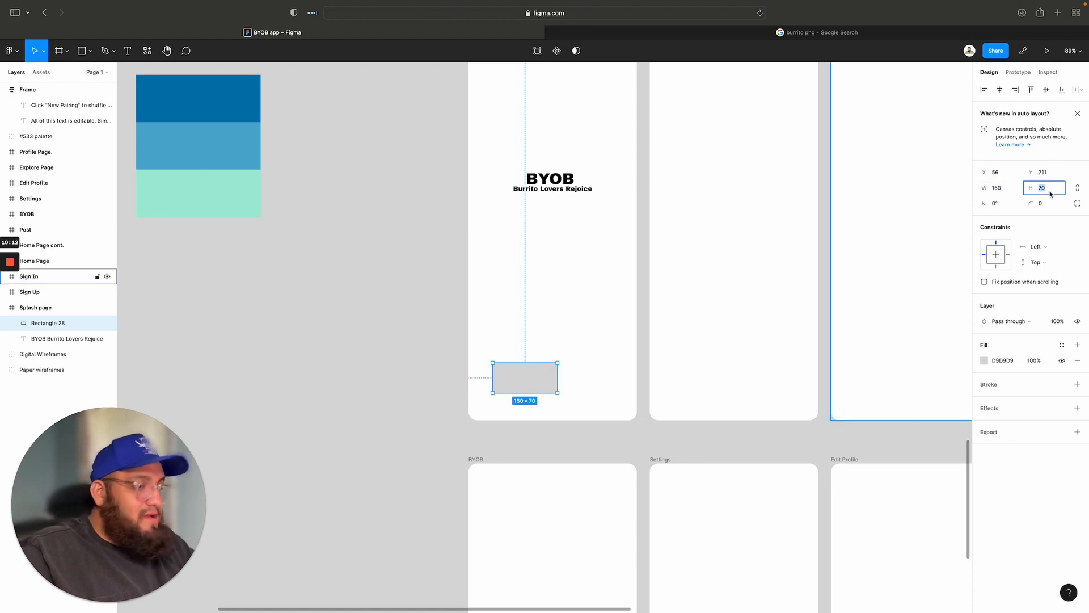
text(50)
key(Return)
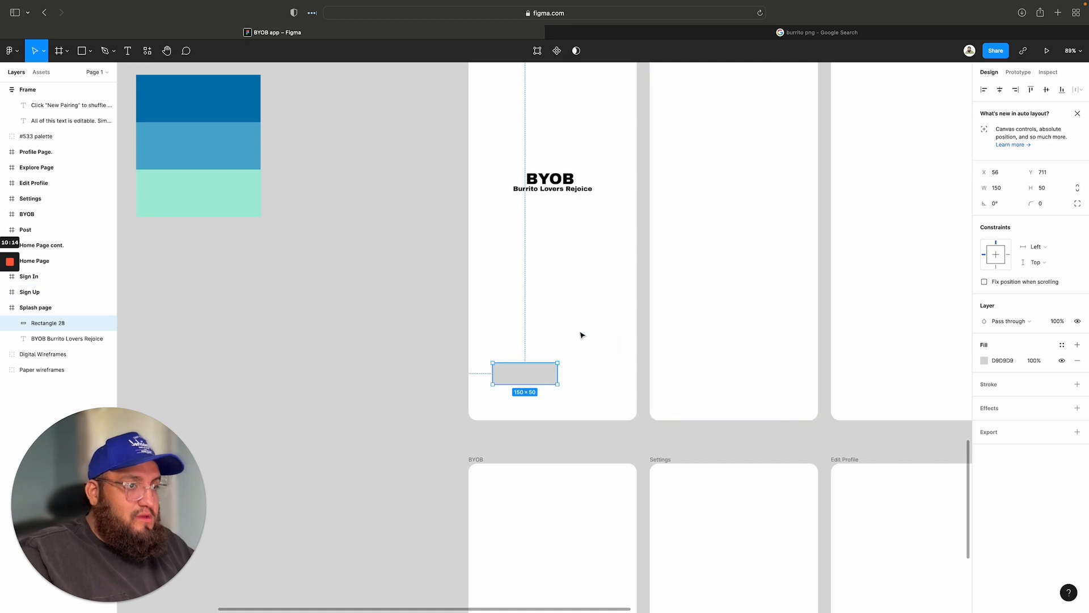
Step: Round the rectangle's corners with a radius of 20
scroll(736, 285, right, 1)
click(1040, 204)
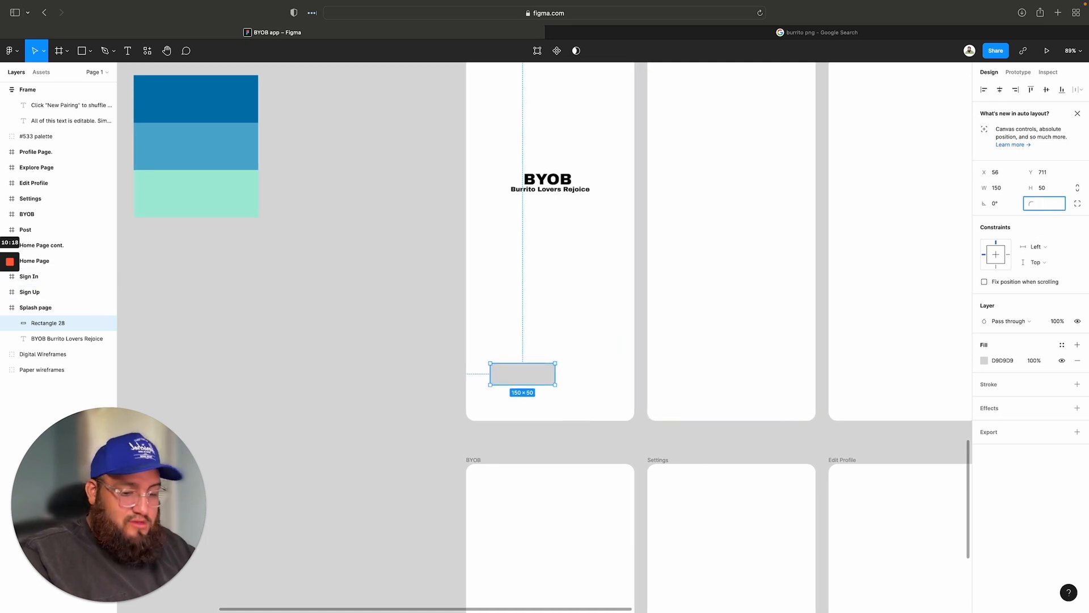
text(20)
key(Return)
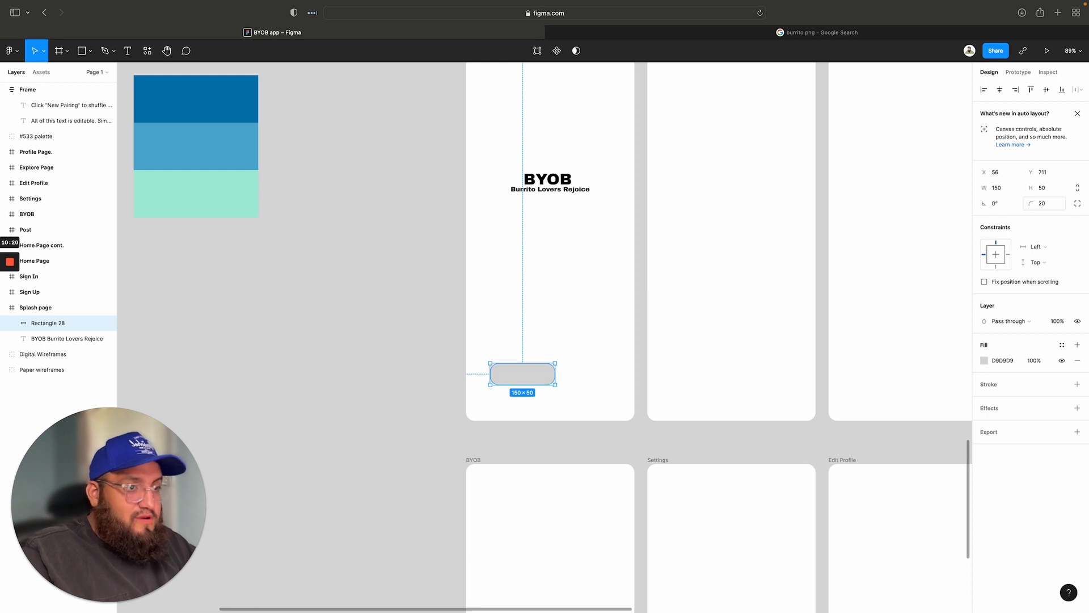
click(571, 291)
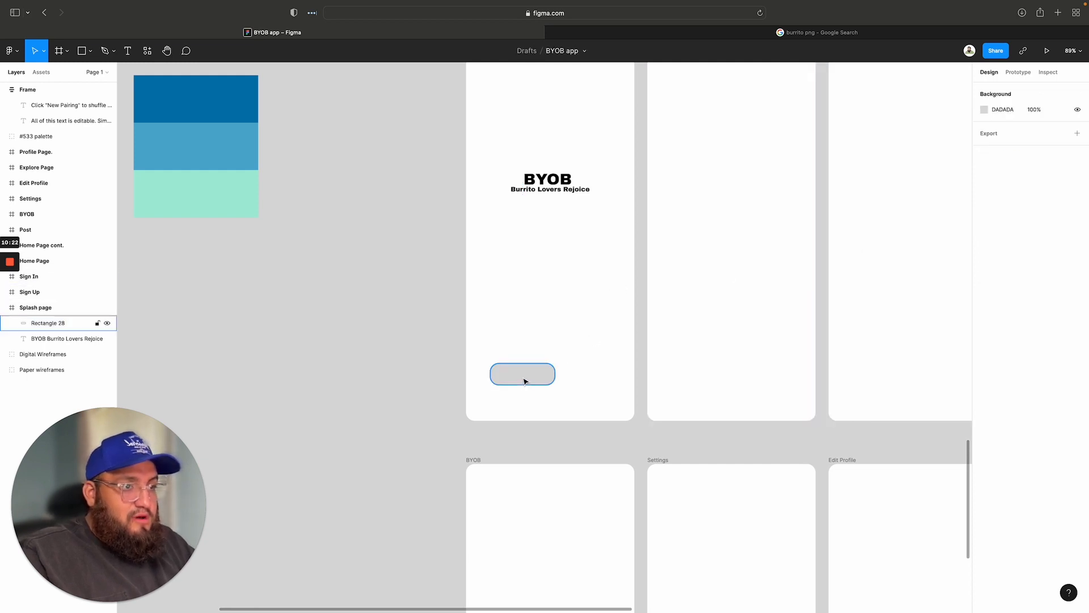
Step: Reposition the rounded rectangle, duplicate it alongside at the same height and set the horizontal gap between the two to 20
mouse_move(524, 382)
mouse_down()
mouse_move(503, 380)
mouse_move(601, 377)
mouse_move(532, 369)
mouse_up()
click(535, 335)
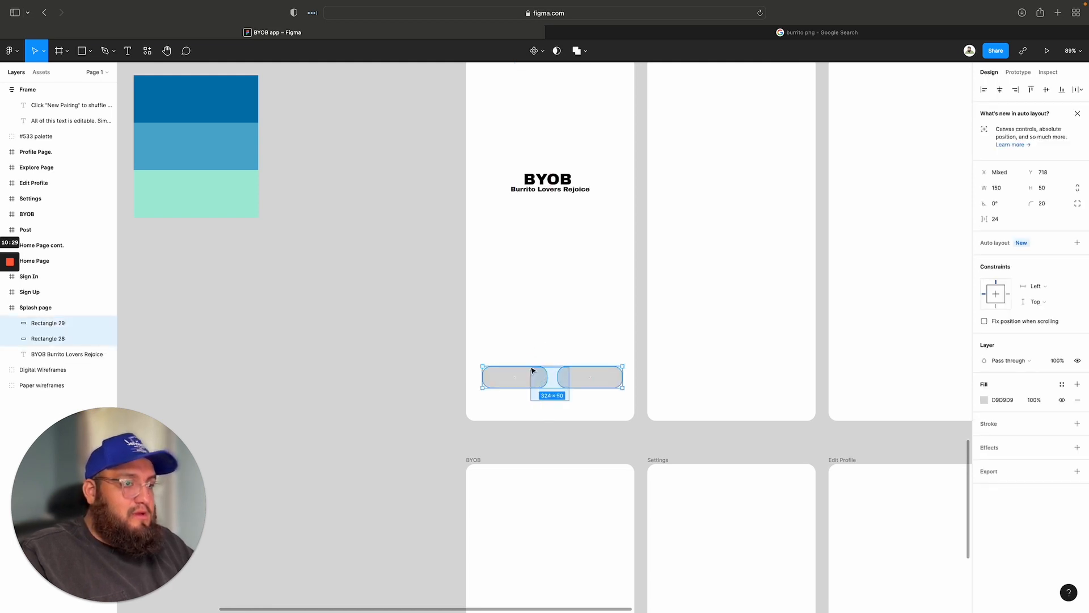
click(998, 220)
key(Return)
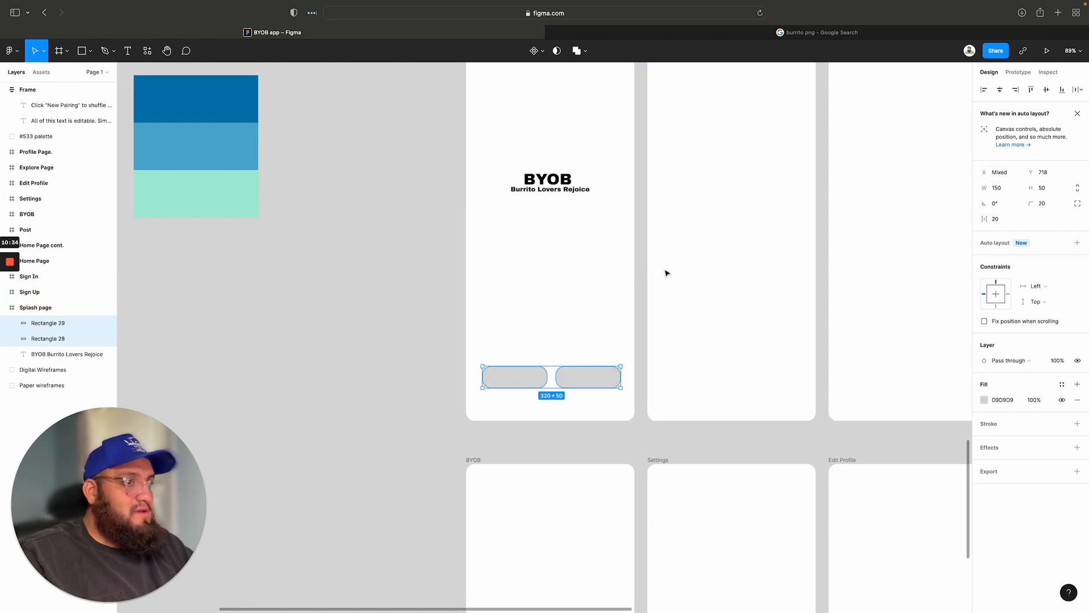
Step: Try to align the horizontal centers of the two button rectangles, then undo the alignment
click(1000, 90)
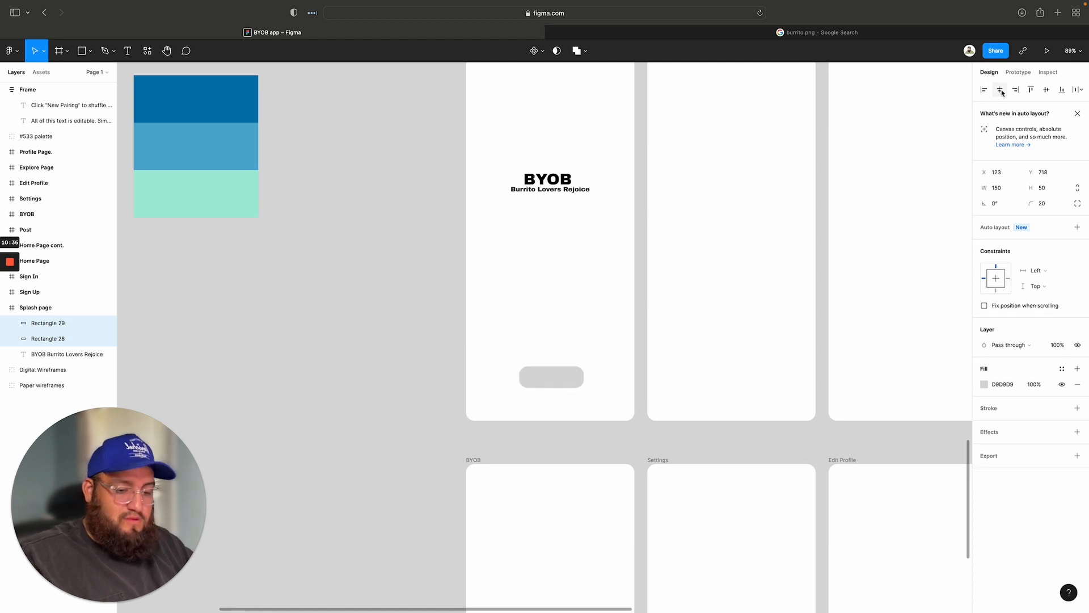
key(ctrl+z)
click(535, 401)
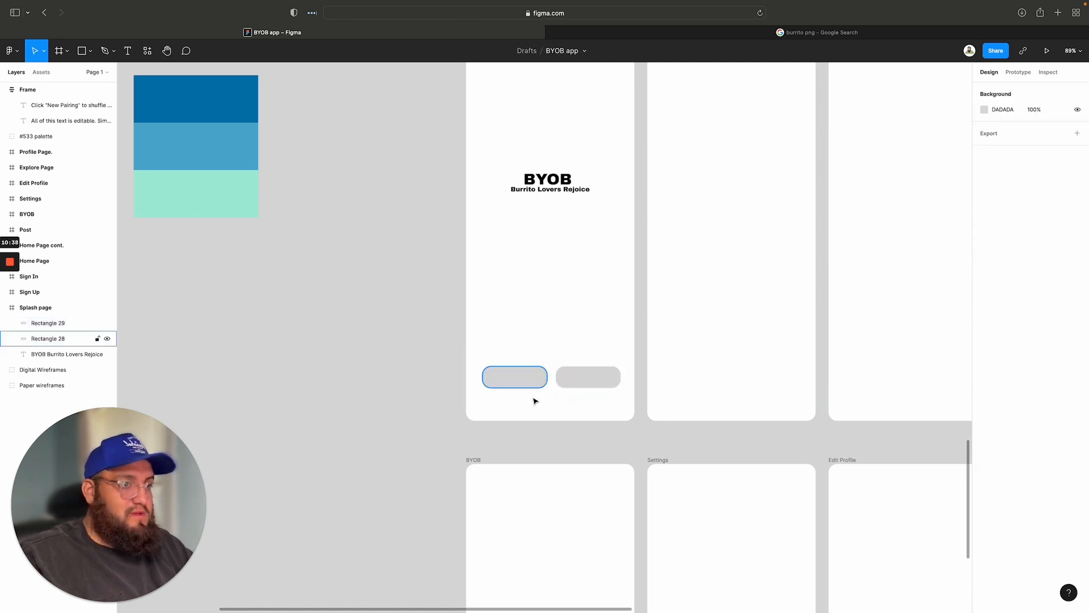
Step: Try to sample a fill color for the first button rectangle with the eyedropper, picking white from the splash page
click(506, 381)
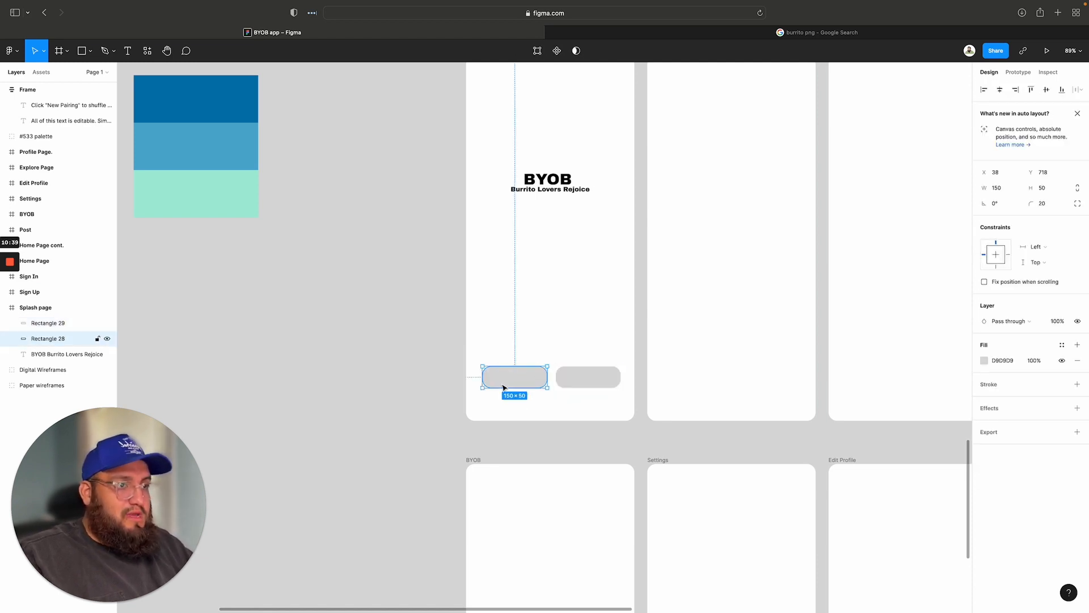
click(984, 361)
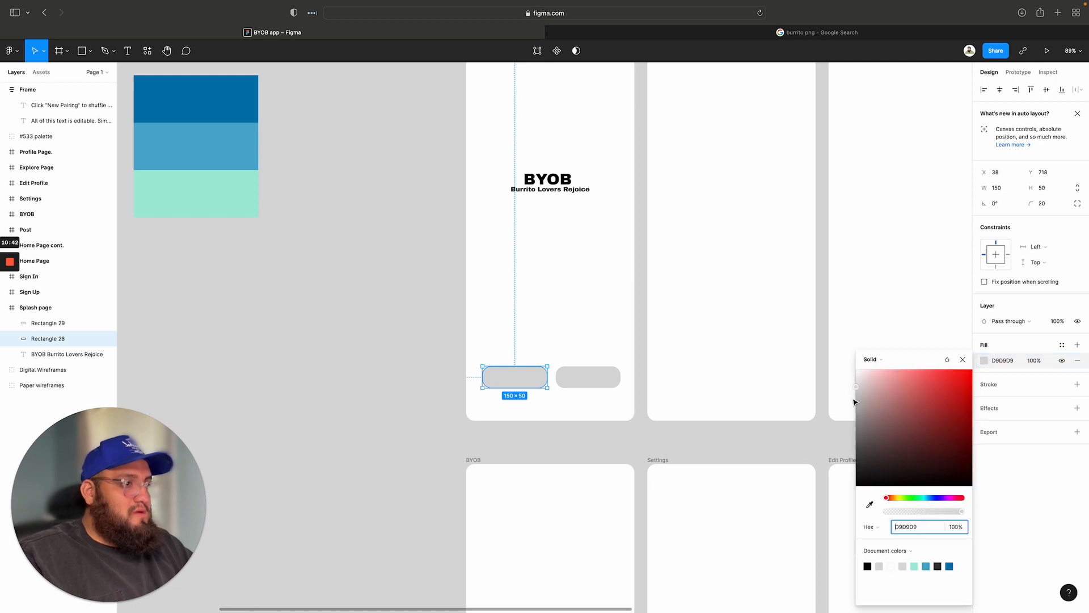
click(869, 504)
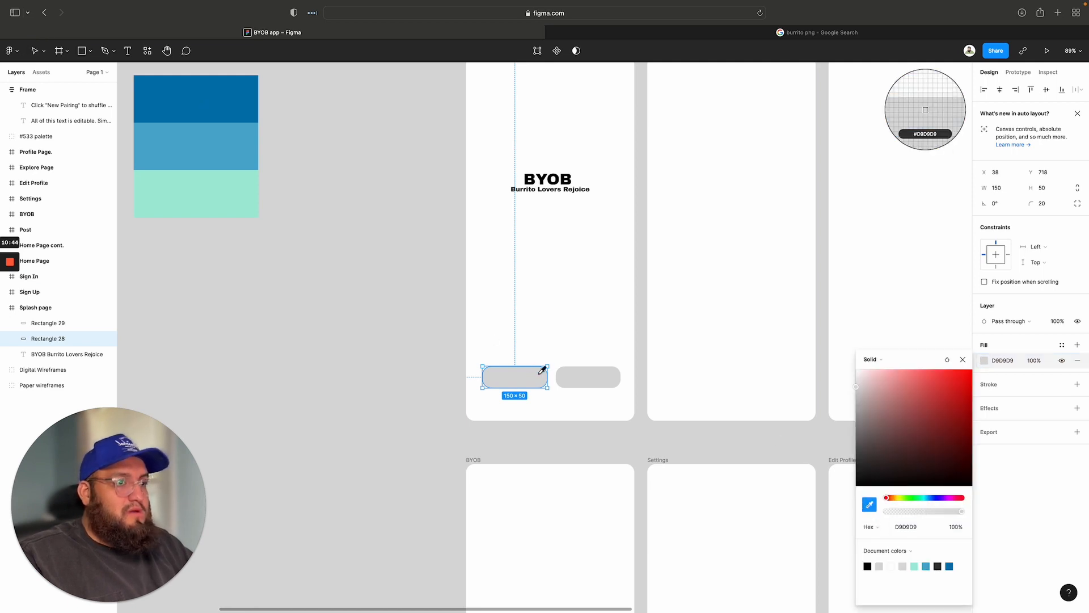
click(963, 359)
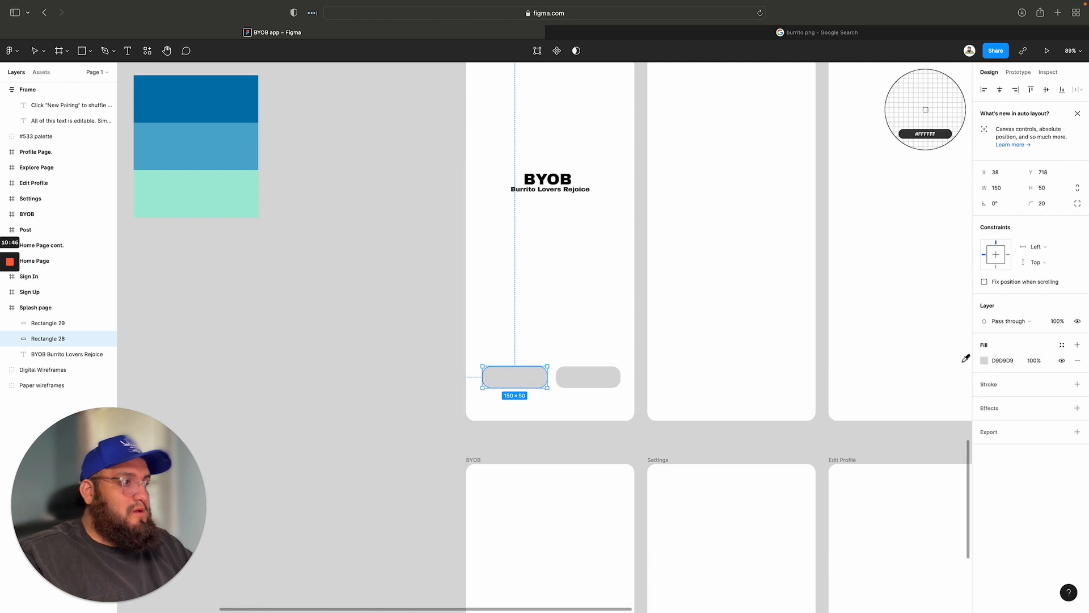
click(541, 323)
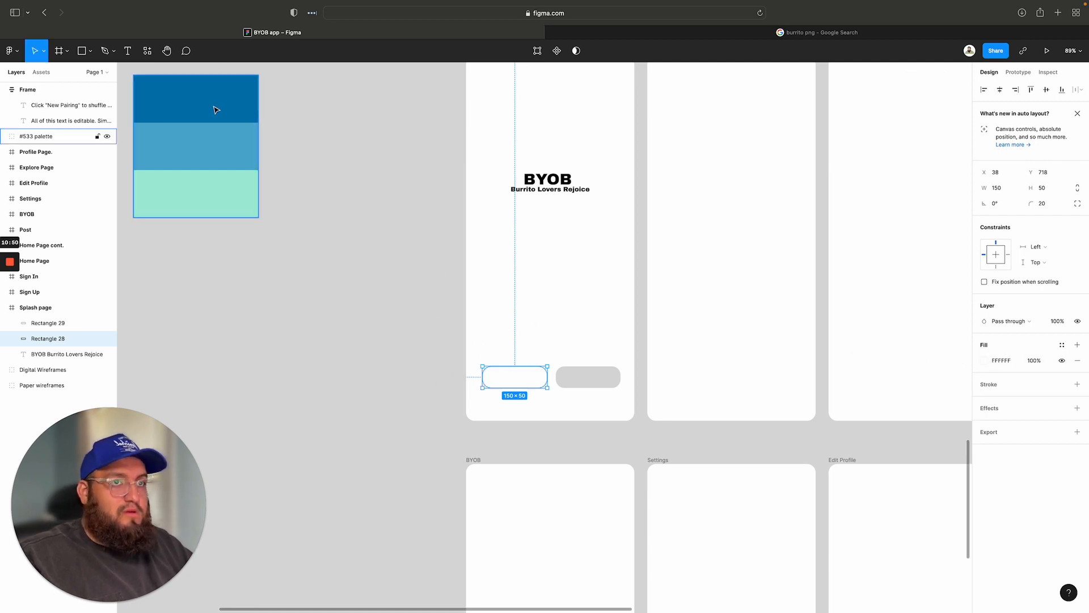
Step: Fill the first button rectangle with the dark blue 0278AE sampled from the color palette
click(983, 362)
click(869, 503)
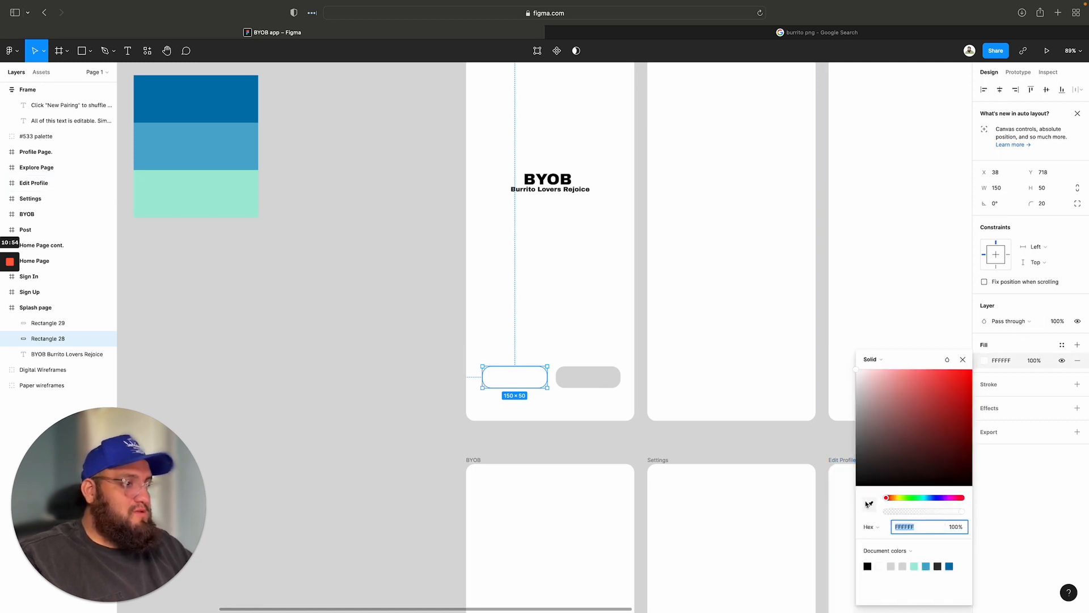
click(196, 104)
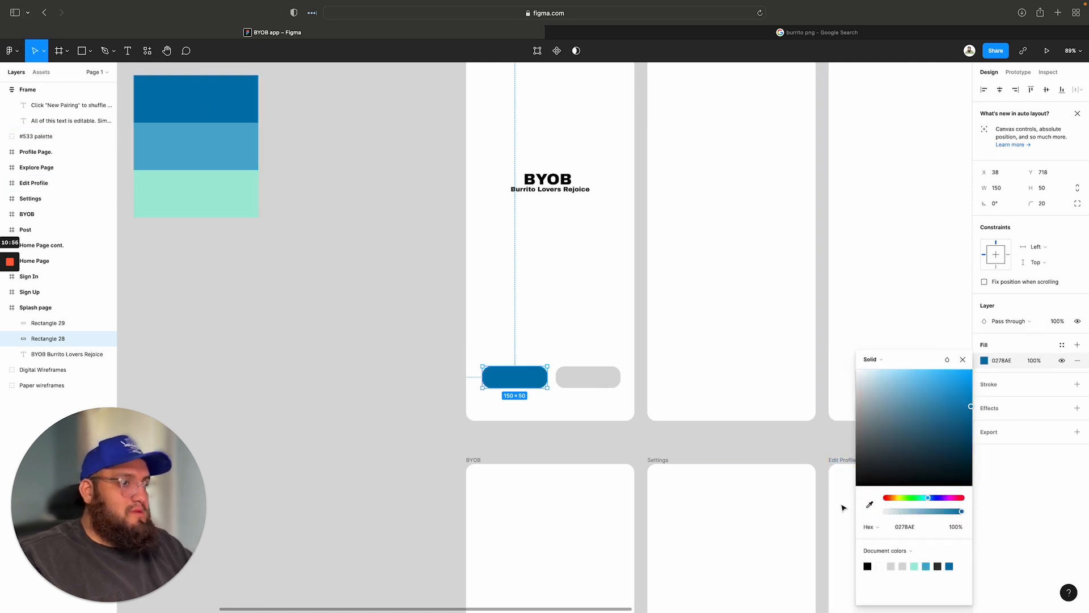
Step: Fill the second button rectangle with the palette's dark blue 0278AE as well
click(588, 371)
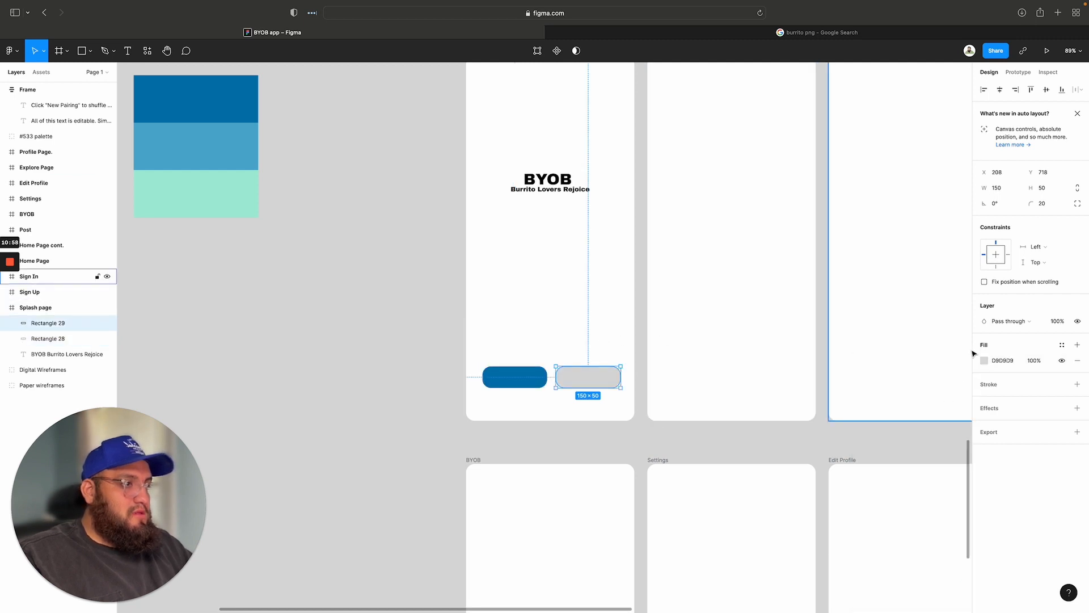
click(986, 361)
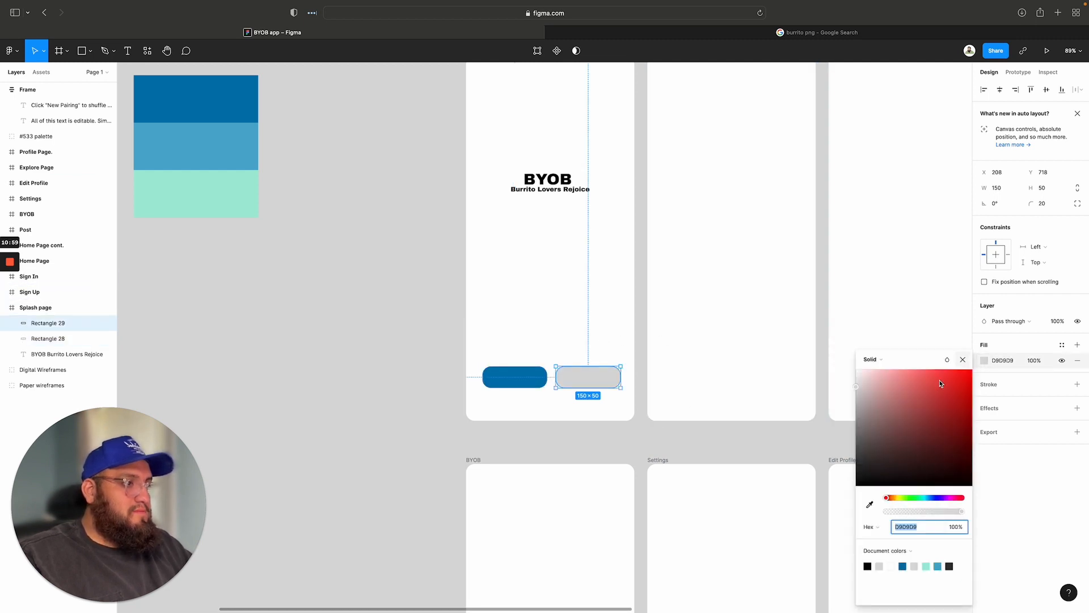
click(872, 504)
click(193, 97)
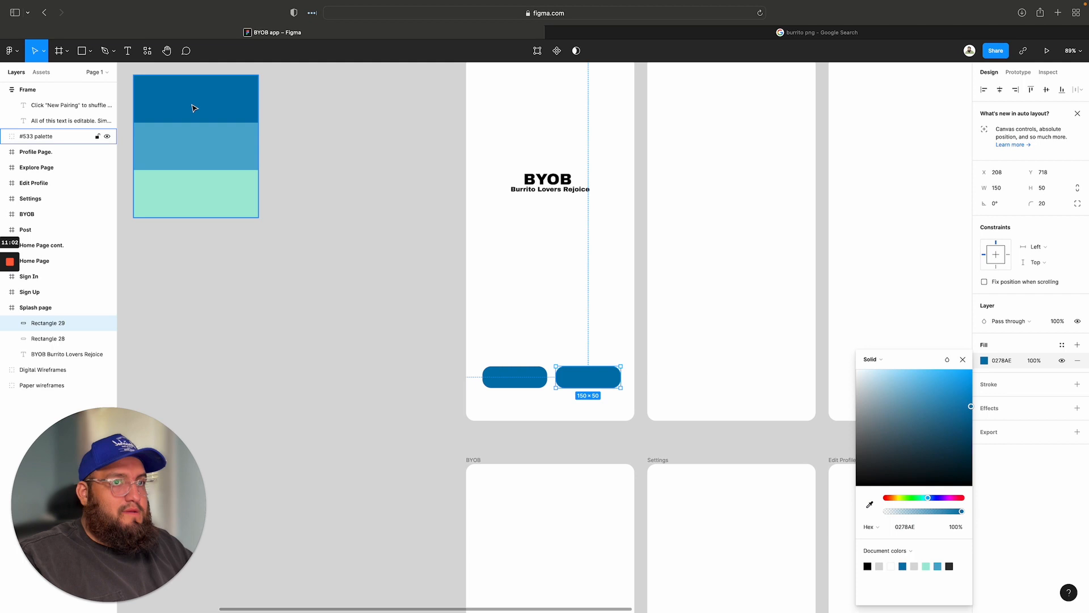
click(310, 276)
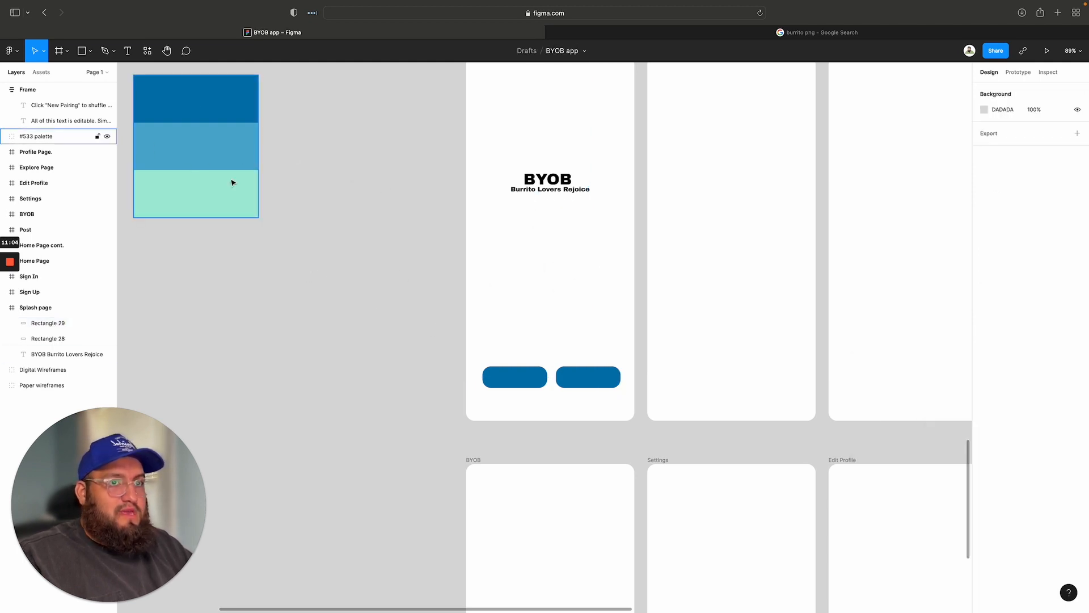
Step: Move the dark font-pairing sample frame directly below the color palette, lined up with its left edge
scroll(331, 223, up, 5)
scroll(318, 219, left, 5)
scroll(316, 218, left, 5)
scroll(316, 218, down, 1)
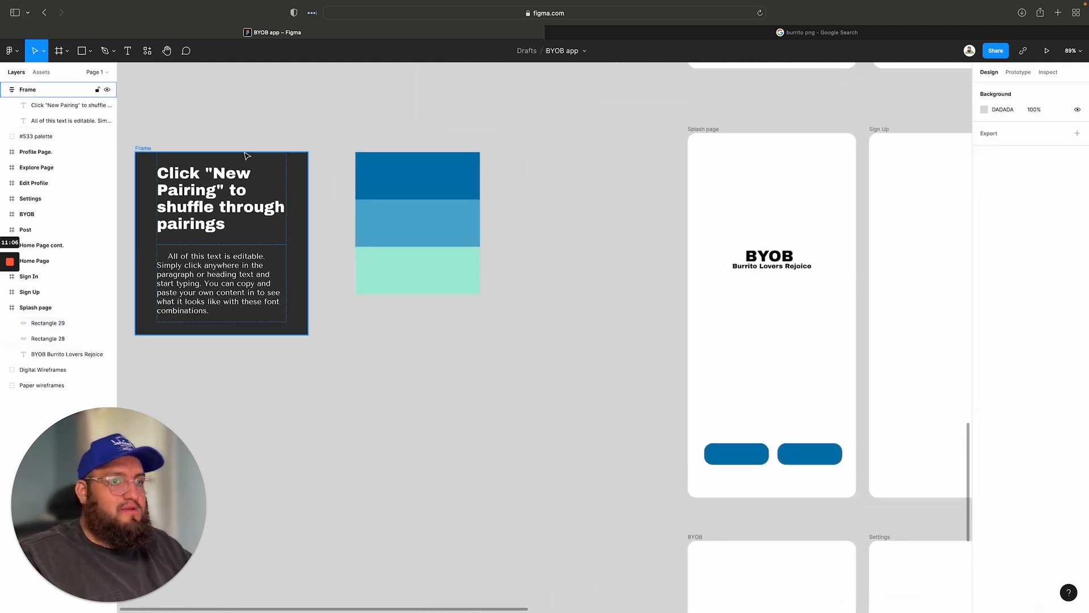
drag(268, 171, 489, 336)
scroll(526, 277, right, 6)
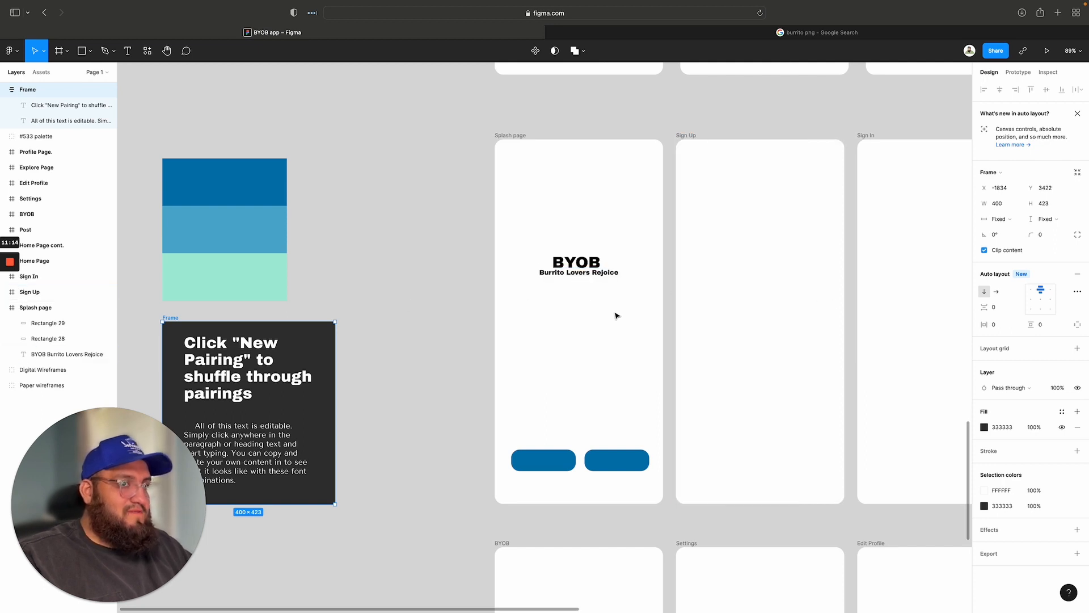
Step: Add the white text "sign" on the splash page's first button and set its font size to 15
click(535, 465)
key(t)
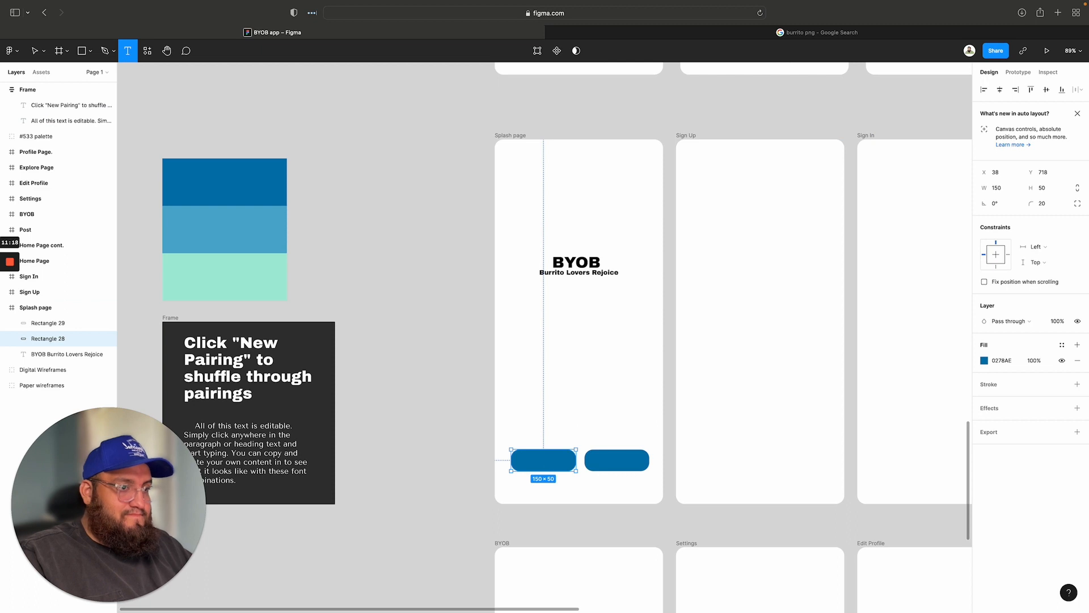
click(539, 460)
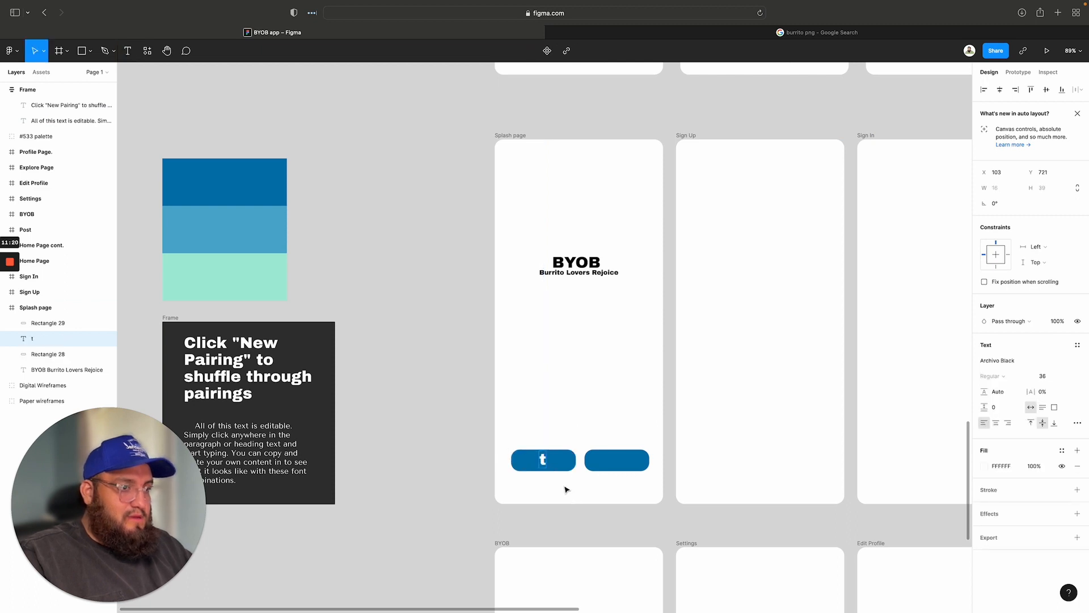
text(sign)
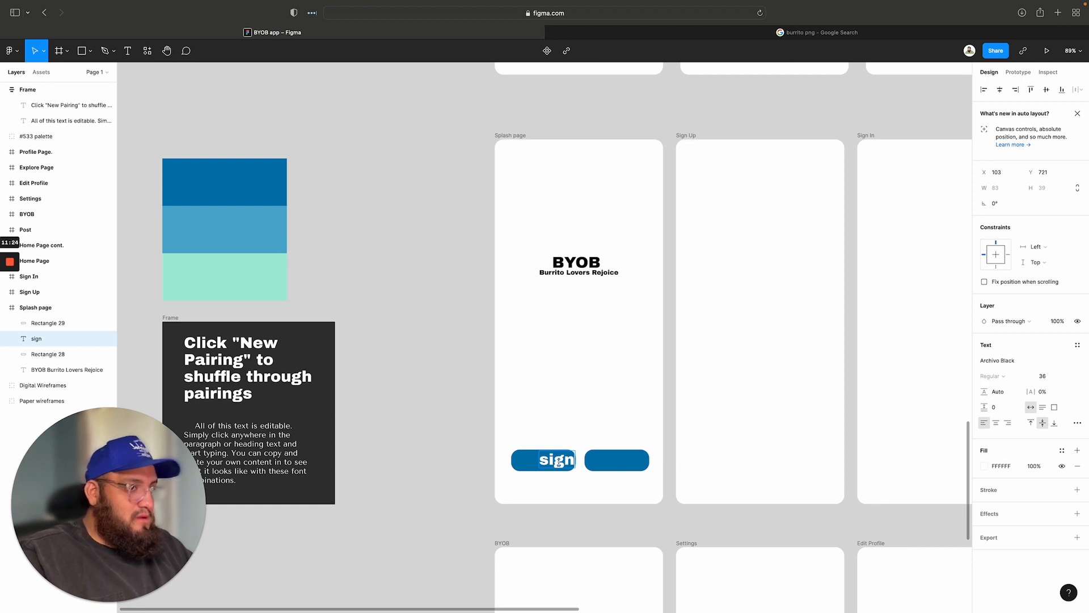
click(1066, 385)
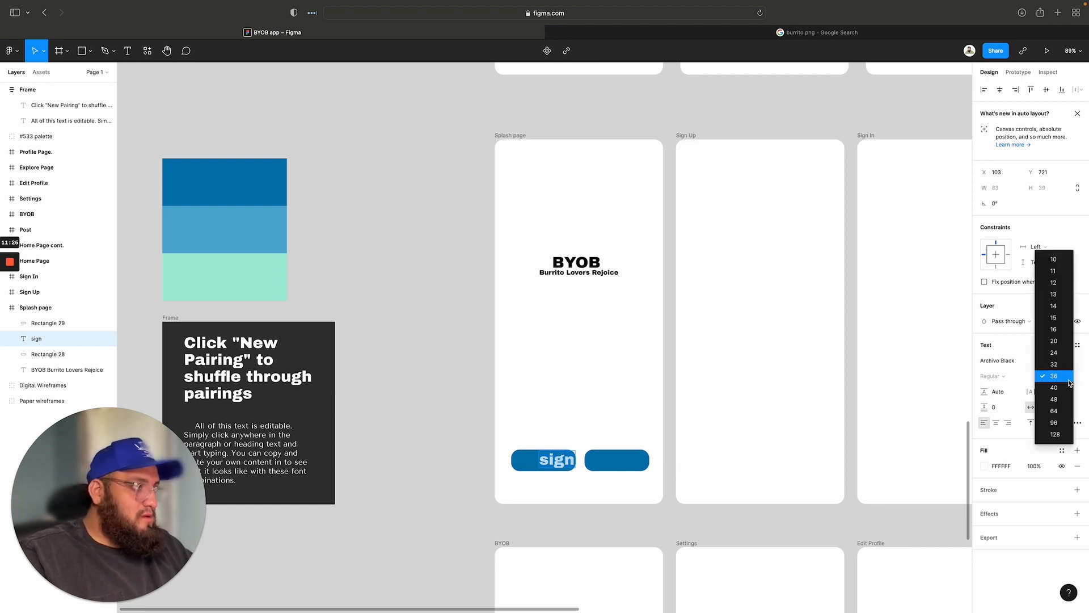
click(1055, 316)
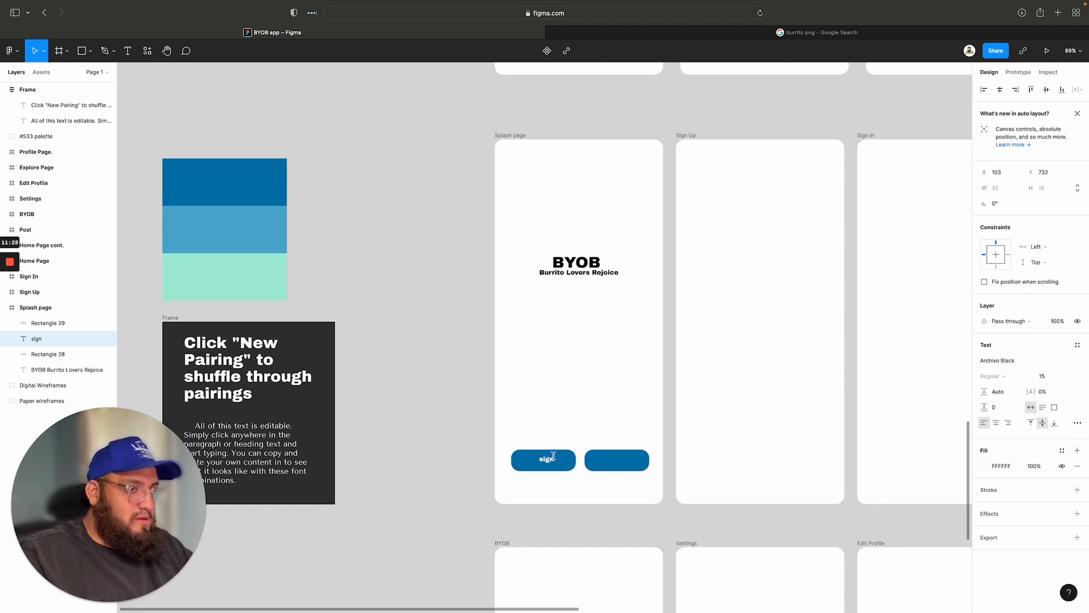
key(Escape)
click(550, 499)
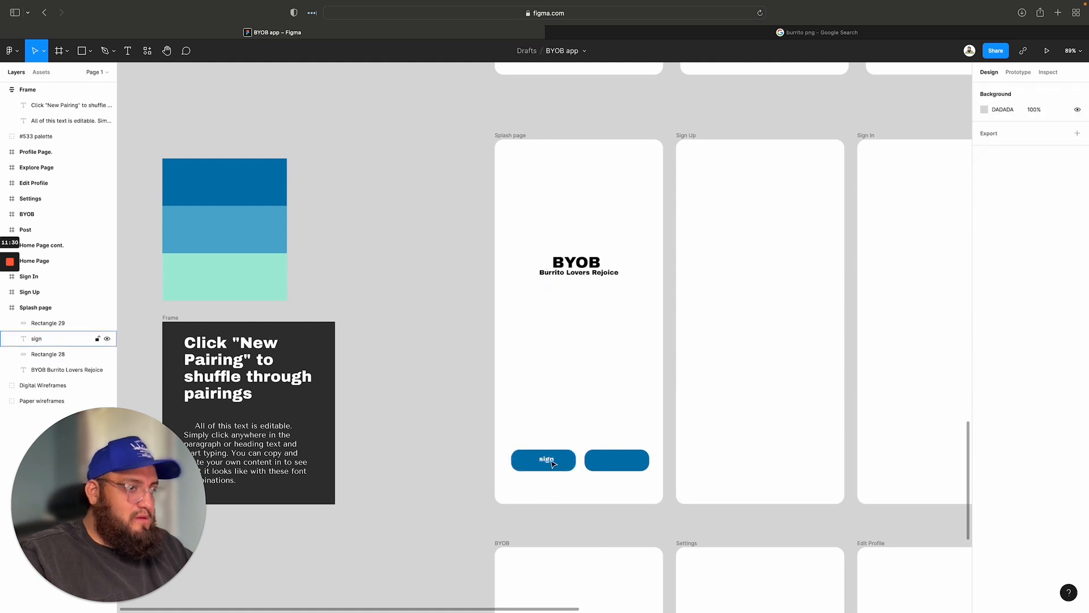
Step: Shift the label toward the first button's left side and extend its text to "sign up"
mouse_move(553, 461)
mouse_down()
mouse_move(528, 463)
mouse_move(538, 464)
mouse_up()
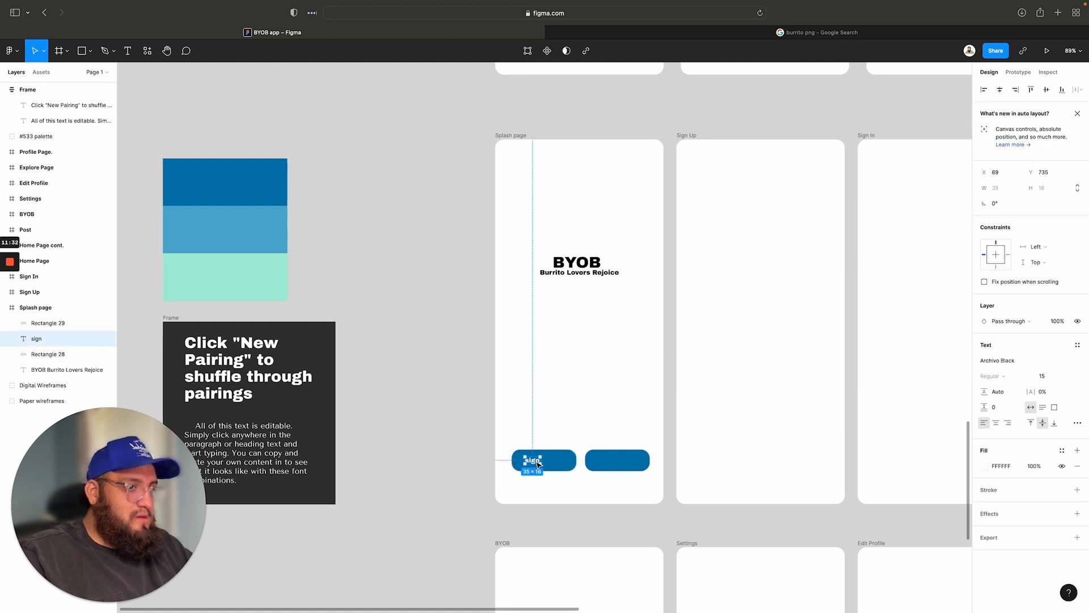
scroll(537, 462, down, 1)
double_click(536, 461)
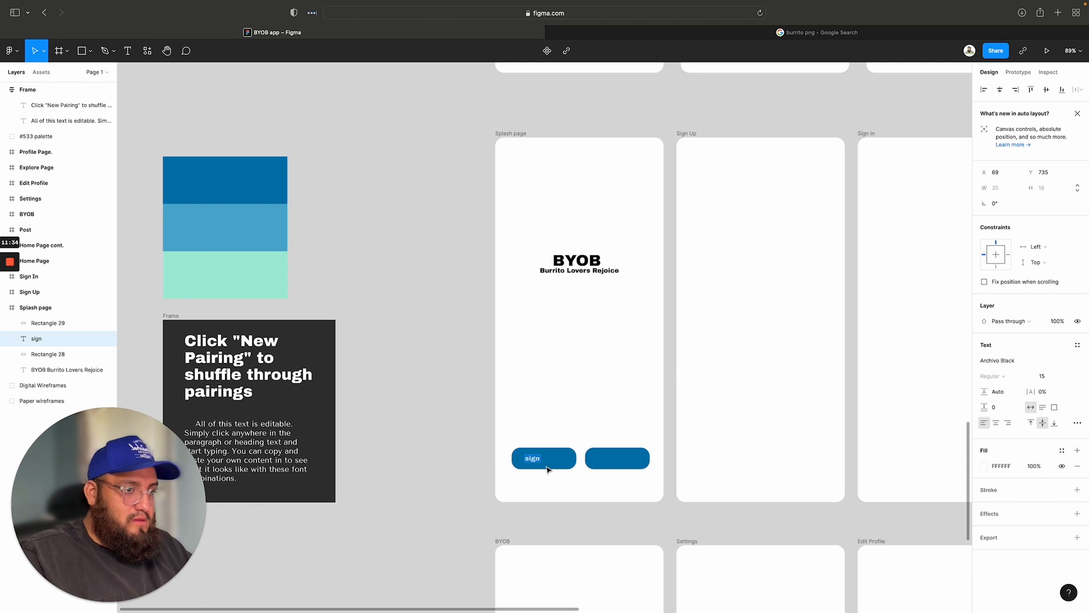
scroll(548, 470, up, 1)
key(Right)
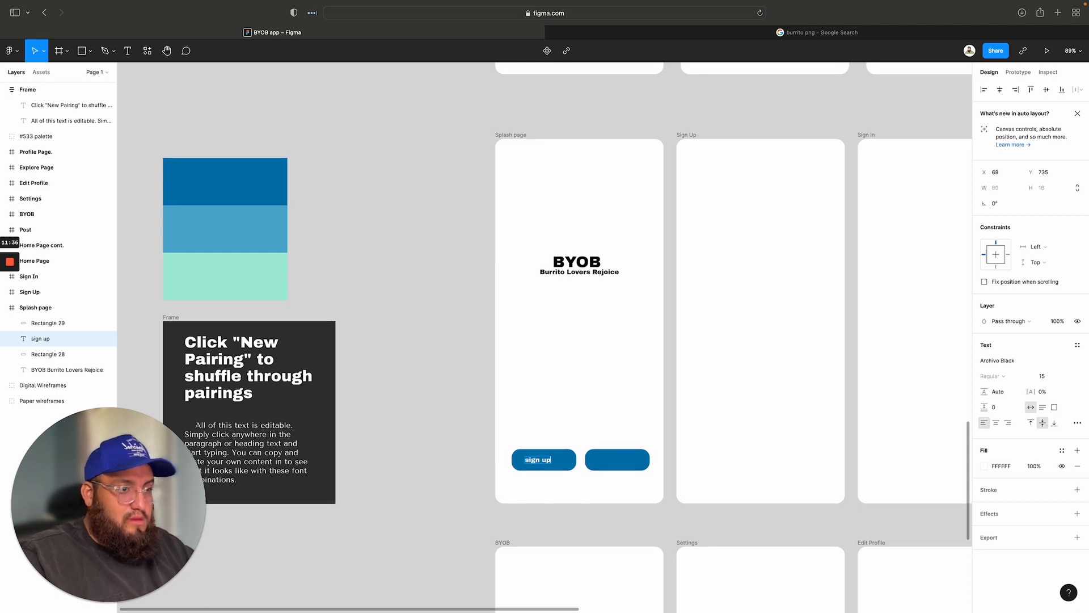
key(Escape)
scroll(549, 454, left, 1)
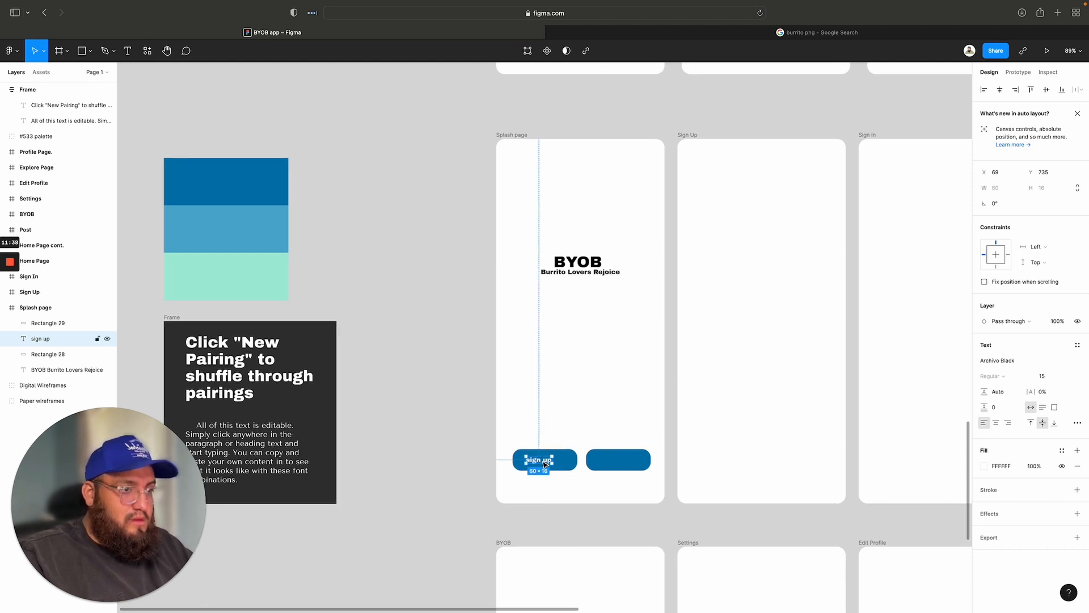
Step: Duplicate the "sign up" label onto the second button, bring the copy to the front and change its text to "sign in"
drag(542, 460, 624, 463)
right_click(625, 463)
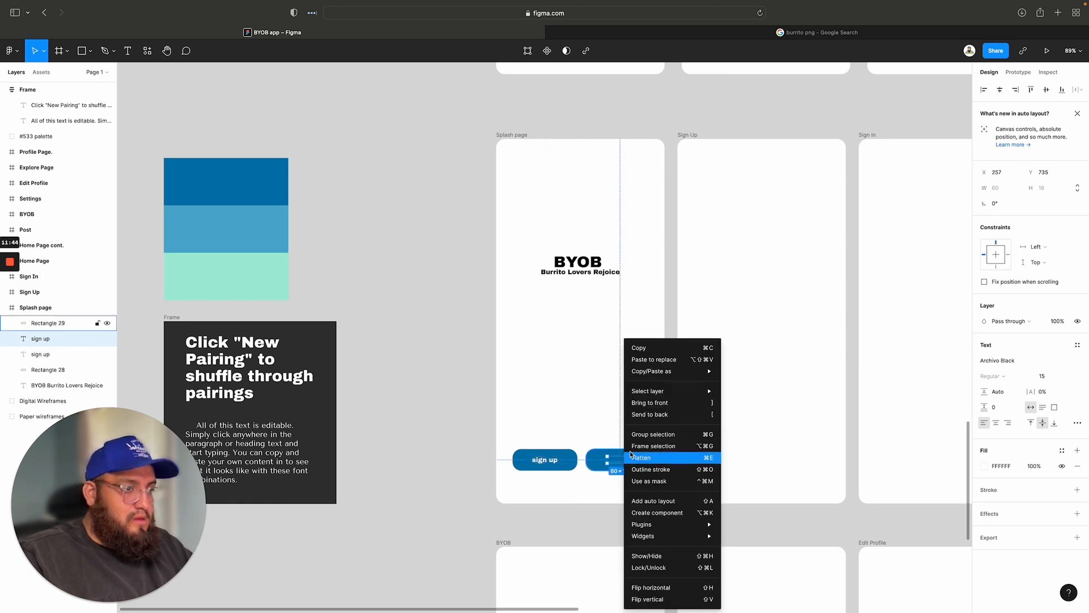
click(651, 401)
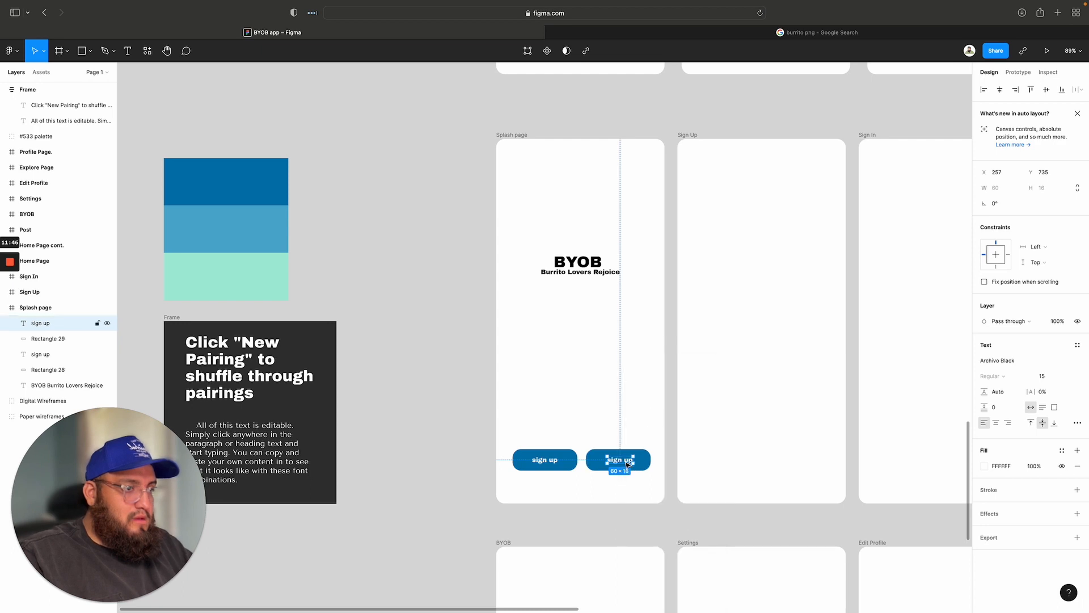
double_click(626, 462)
key(Right)
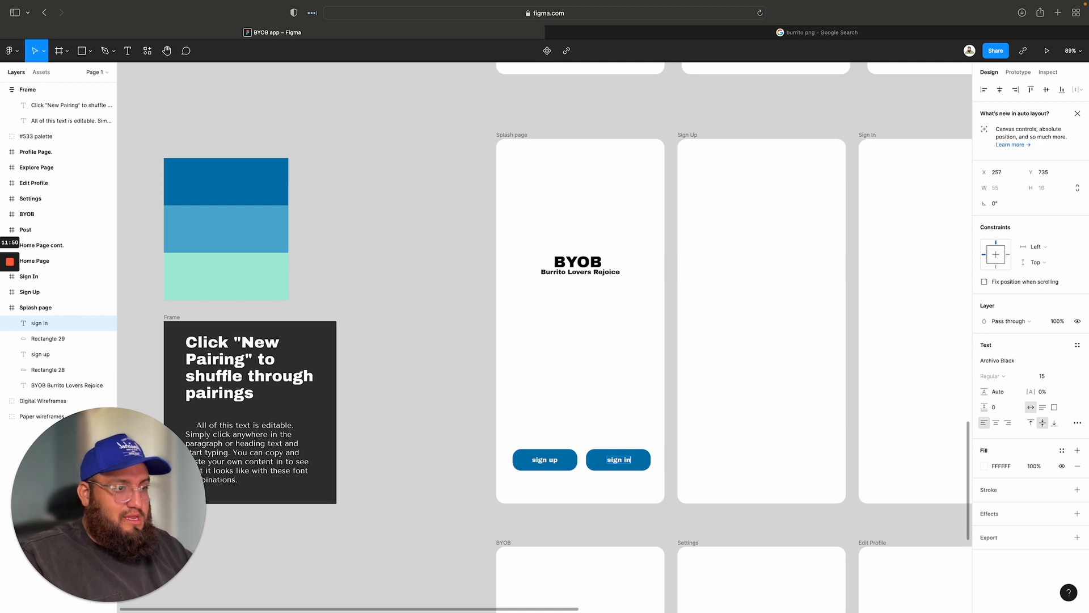
click(603, 425)
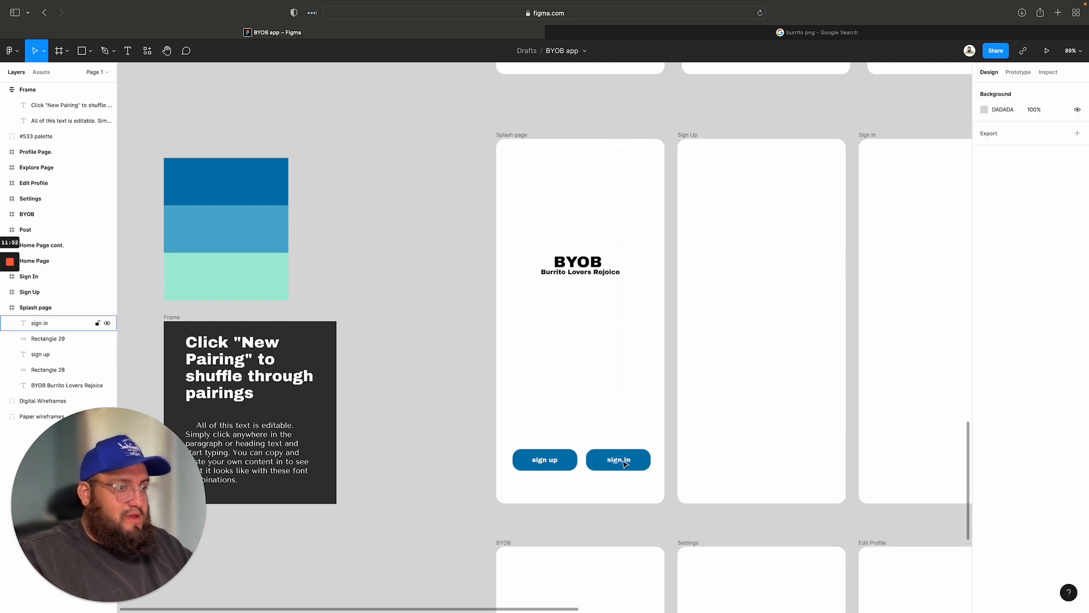
Step: Group the "sign in" label with its button rectangle and name the group "Sign up button"
drag(622, 463, 603, 444)
click(620, 486)
right_click(605, 450)
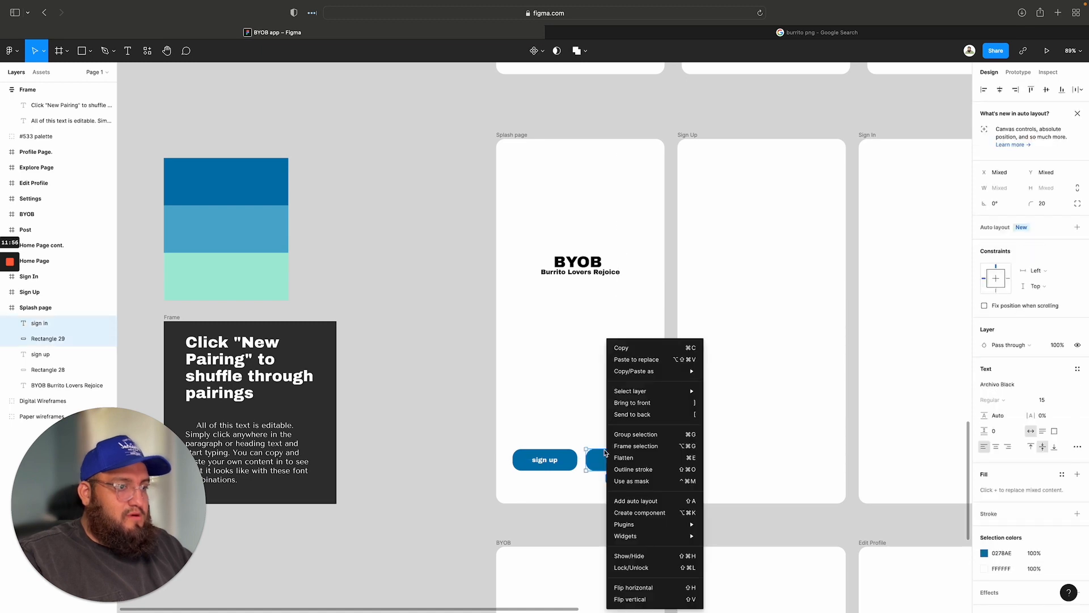
click(631, 437)
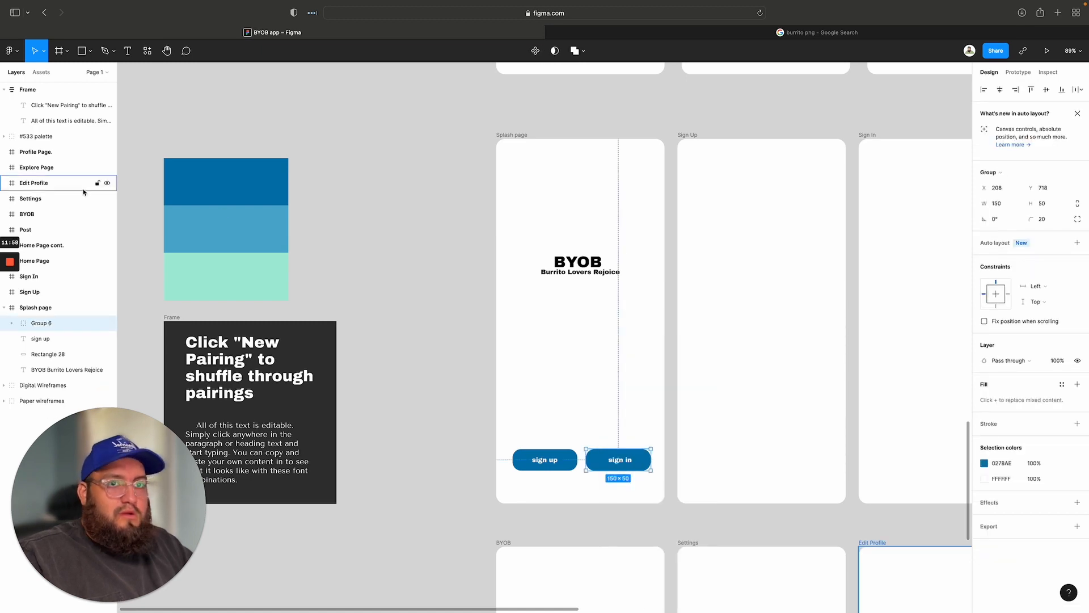
double_click(34, 323)
text(S)
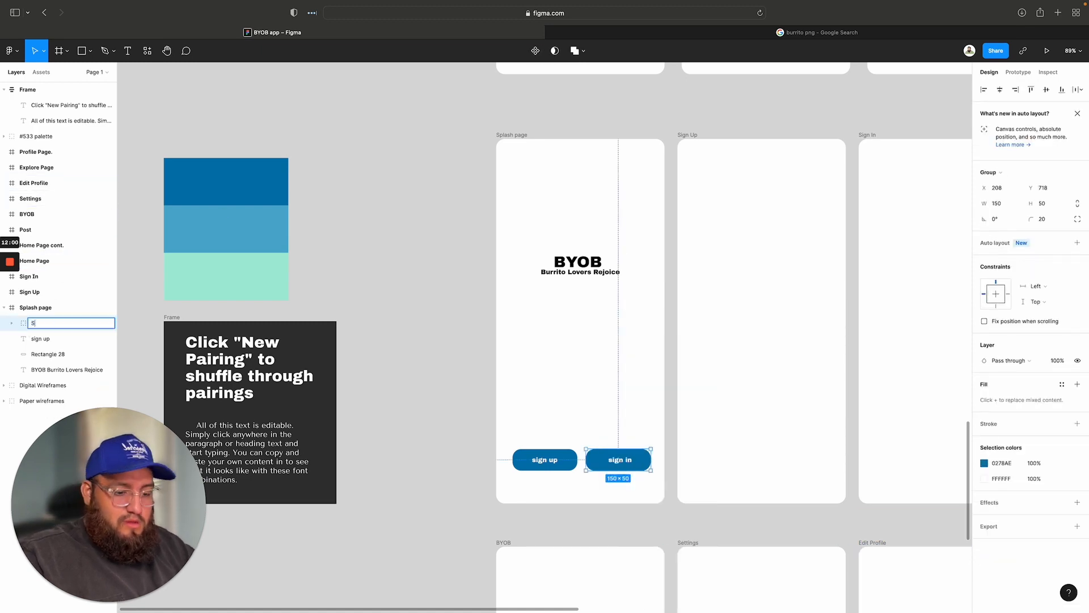
text(ign up button)
key(Return)
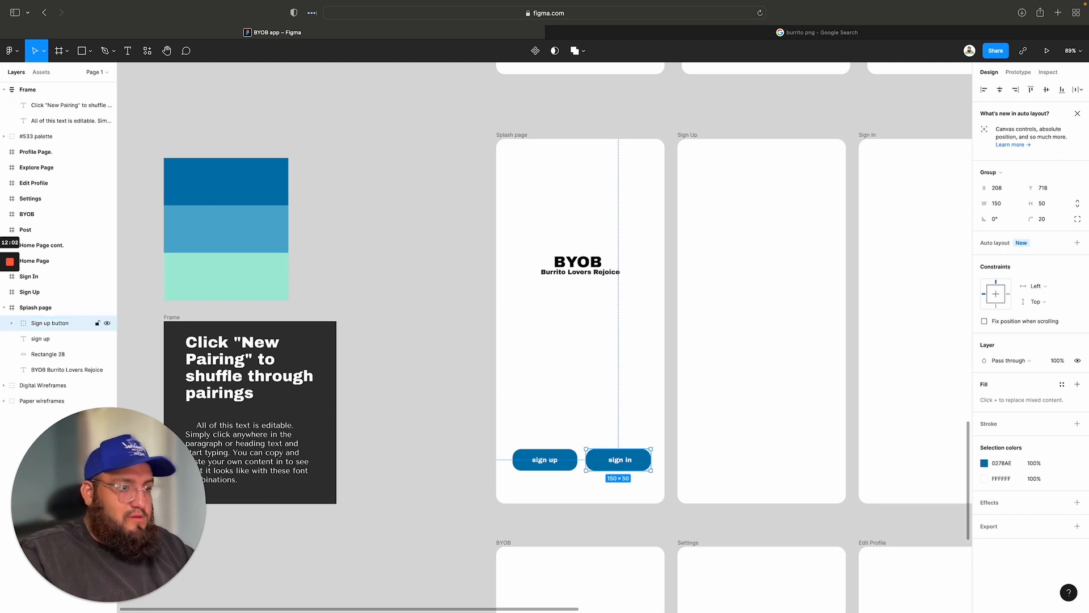
Step: Group the "sign up" label with its button rectangle and name the group "sign in button"
click(526, 414)
drag(526, 421, 566, 471)
right_click(563, 459)
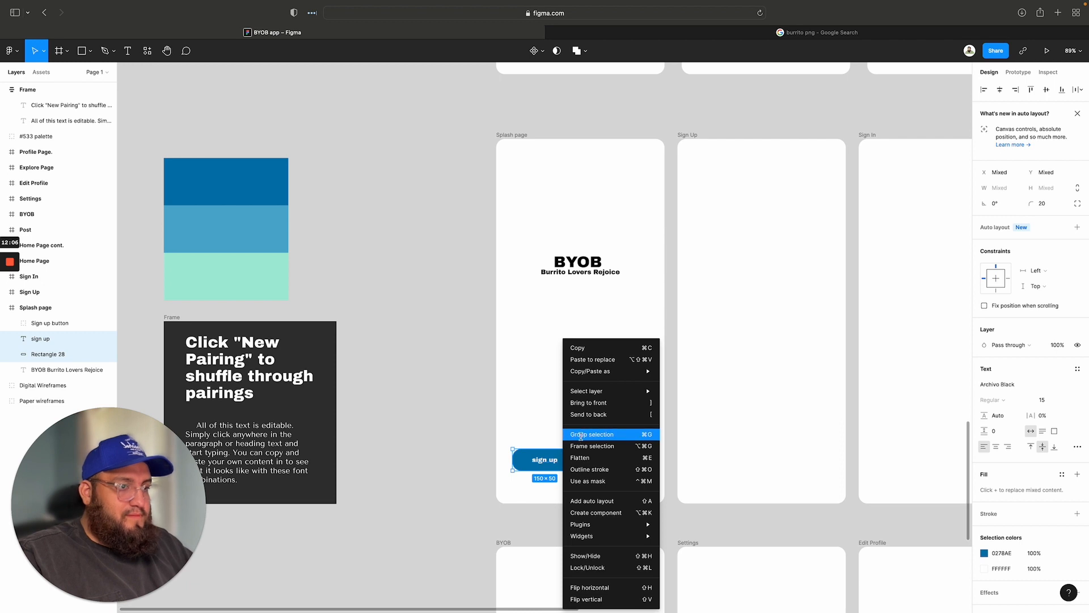
click(583, 436)
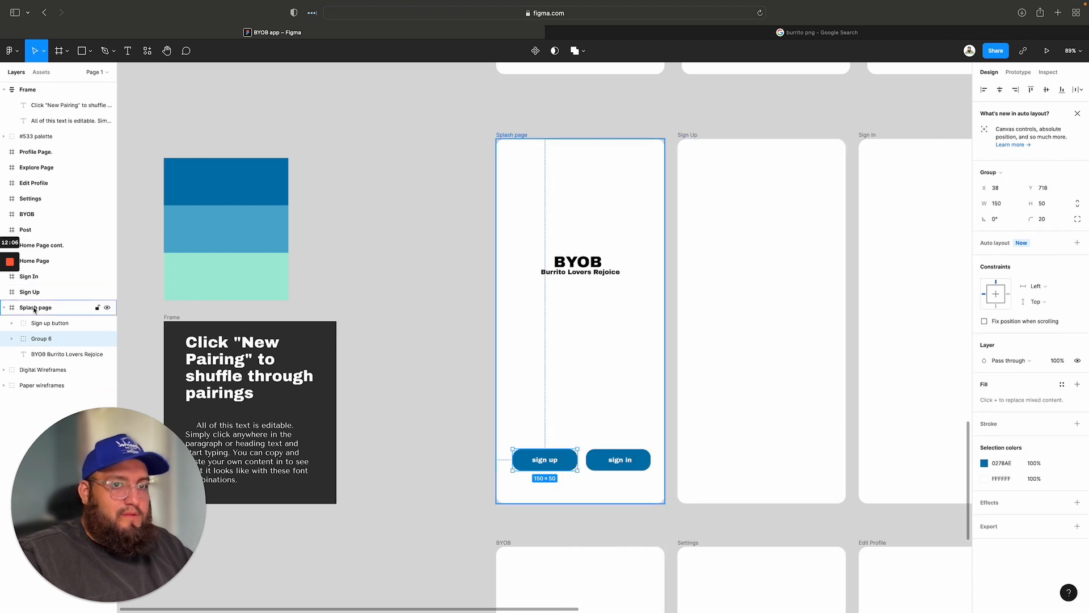
double_click(49, 339)
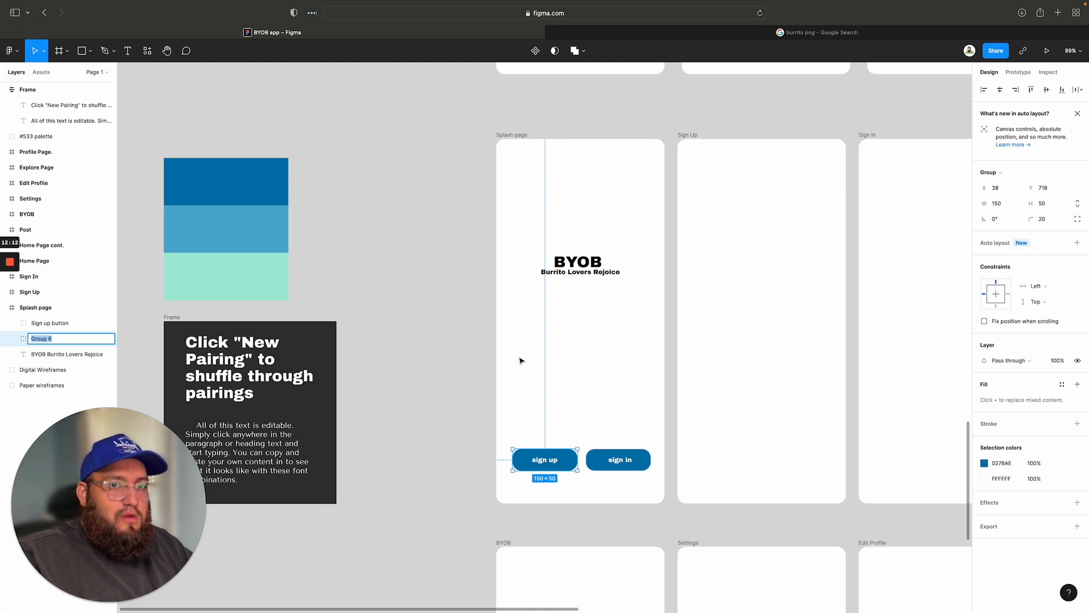
text(s)
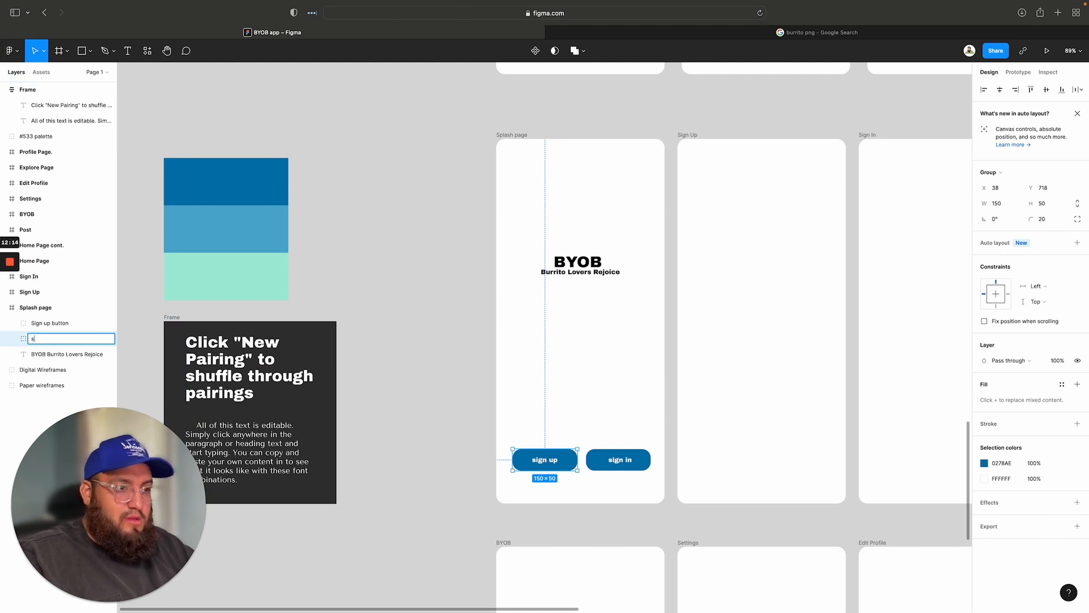
text(ign in)
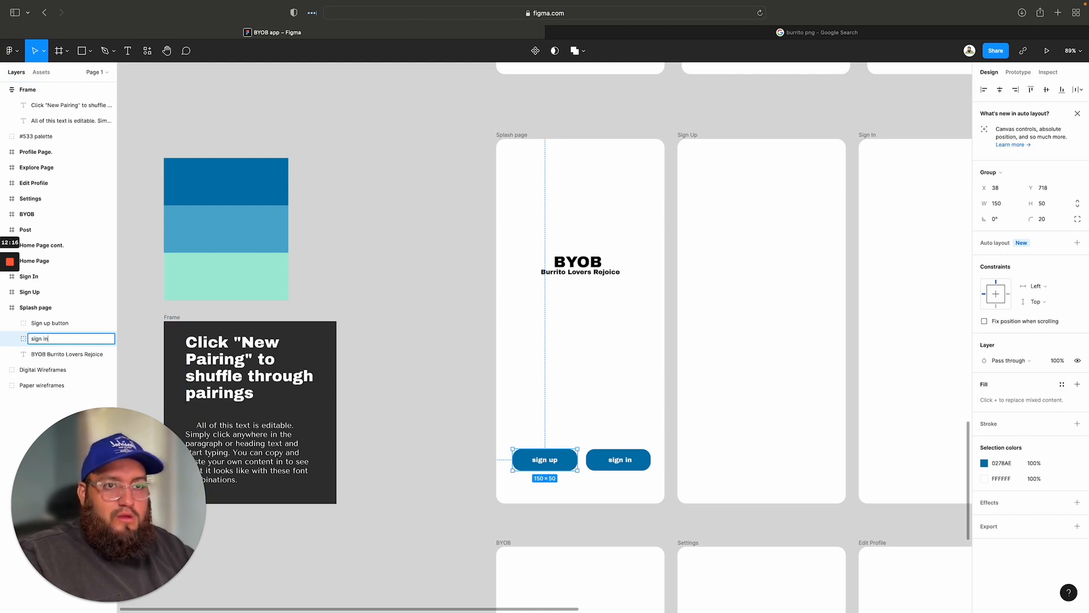
text( button)
key(Return)
click(590, 413)
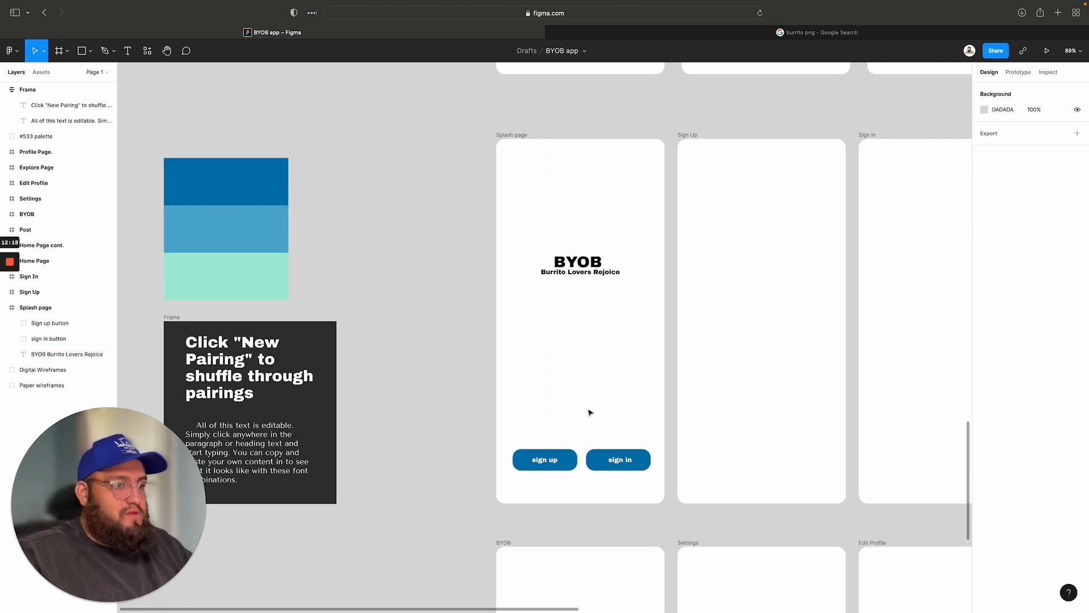
Step: Group the two button groups together and center the combined group horizontally on the splash page
scroll(601, 391, up, 1)
scroll(422, 312, down, 3)
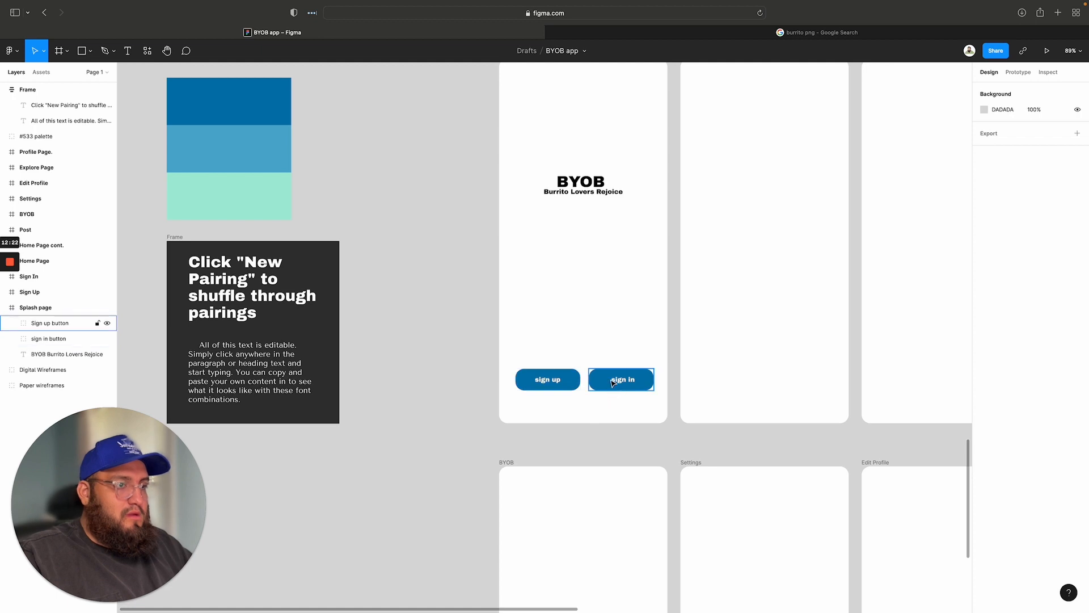
drag(632, 406, 555, 355)
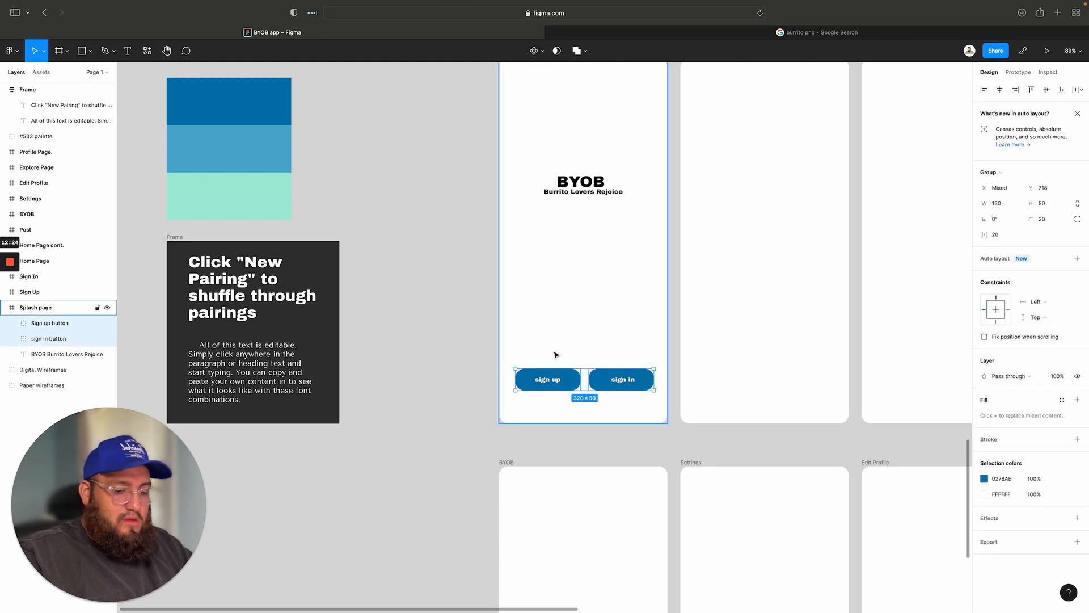
key(super+g)
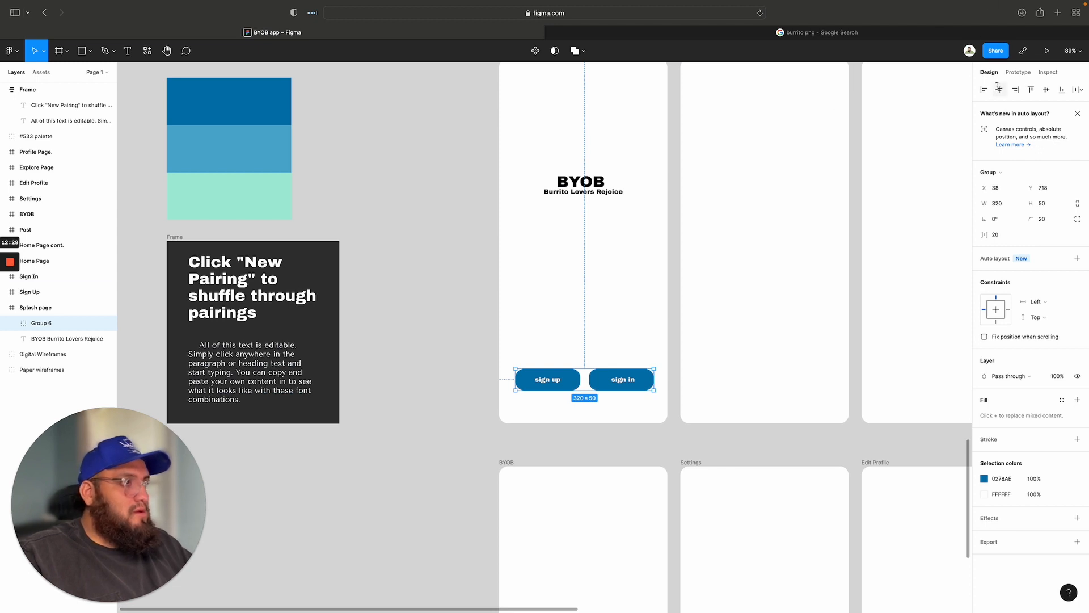
click(389, 180)
scroll(379, 177, up, 2)
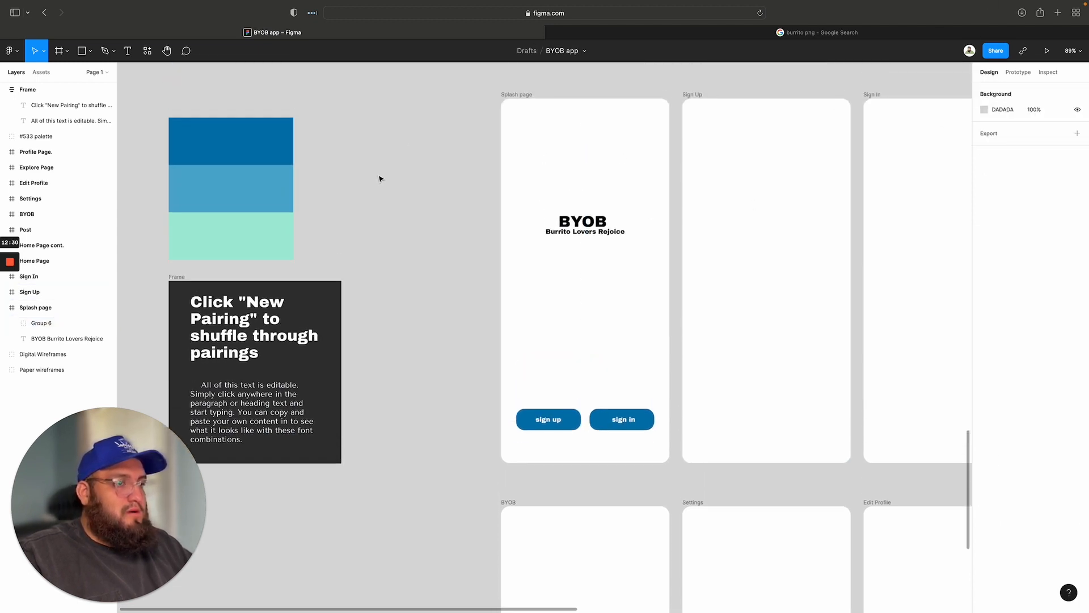
scroll(379, 179, up, 2)
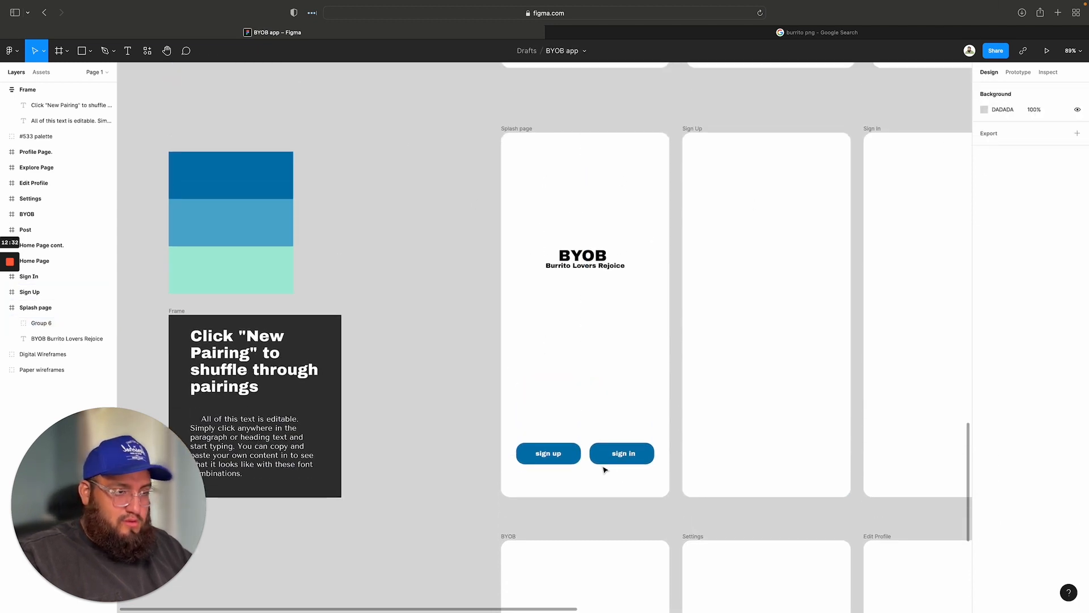
Step: Draw a rectangle between the splash page's title and buttons and set its size to 200 × 50
scroll(542, 419, left, 1)
key(r)
drag(528, 339, 649, 356)
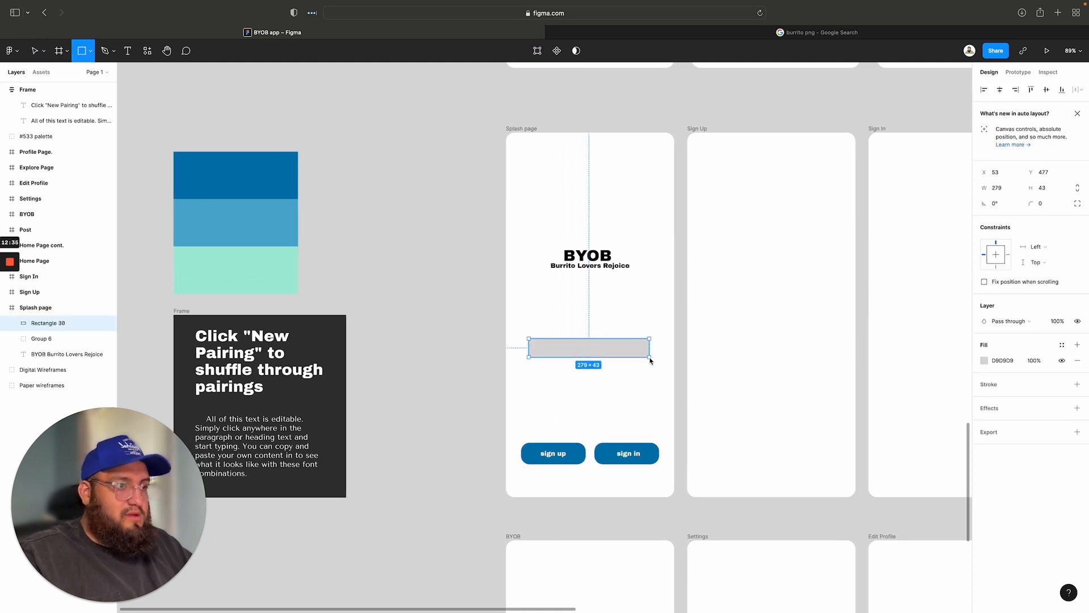
click(1001, 189)
key(Tab)
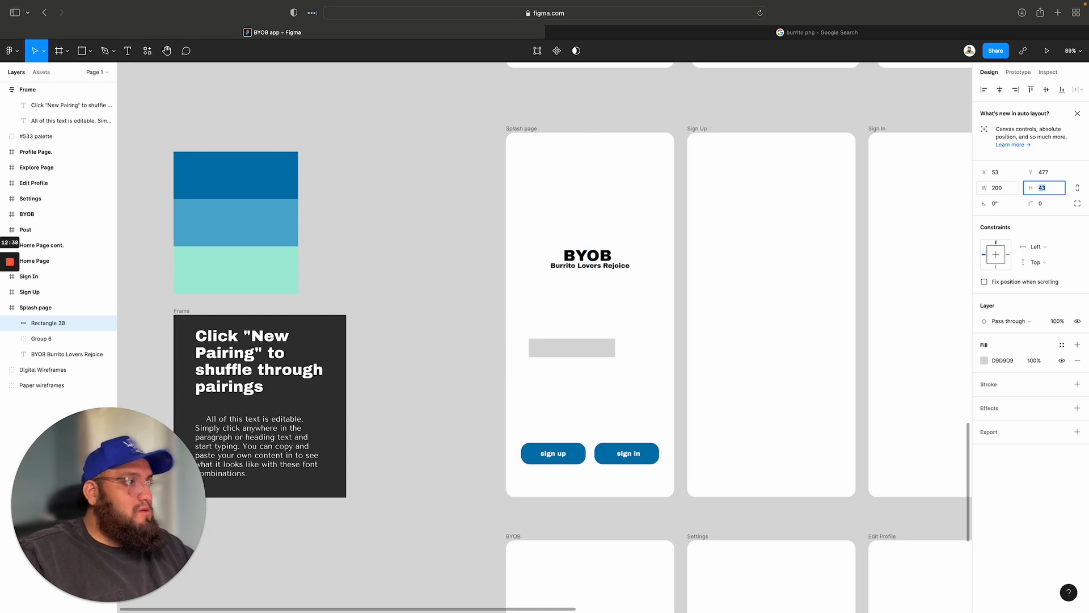
text(50)
key(Return)
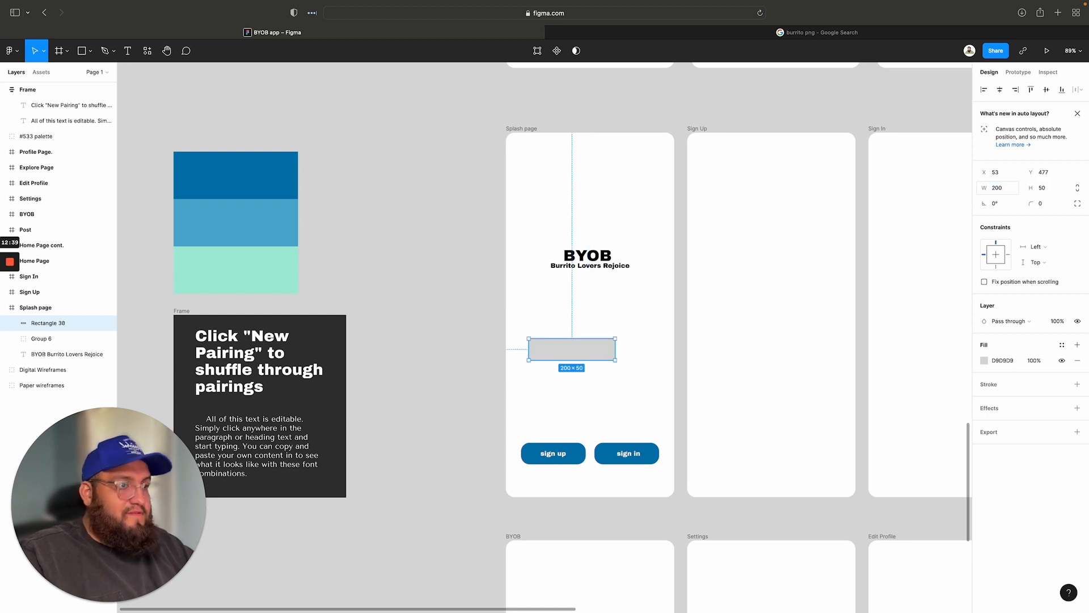
Step: Set the new gray rectangle's corner radius to 20 and its width to 400
click(1046, 208)
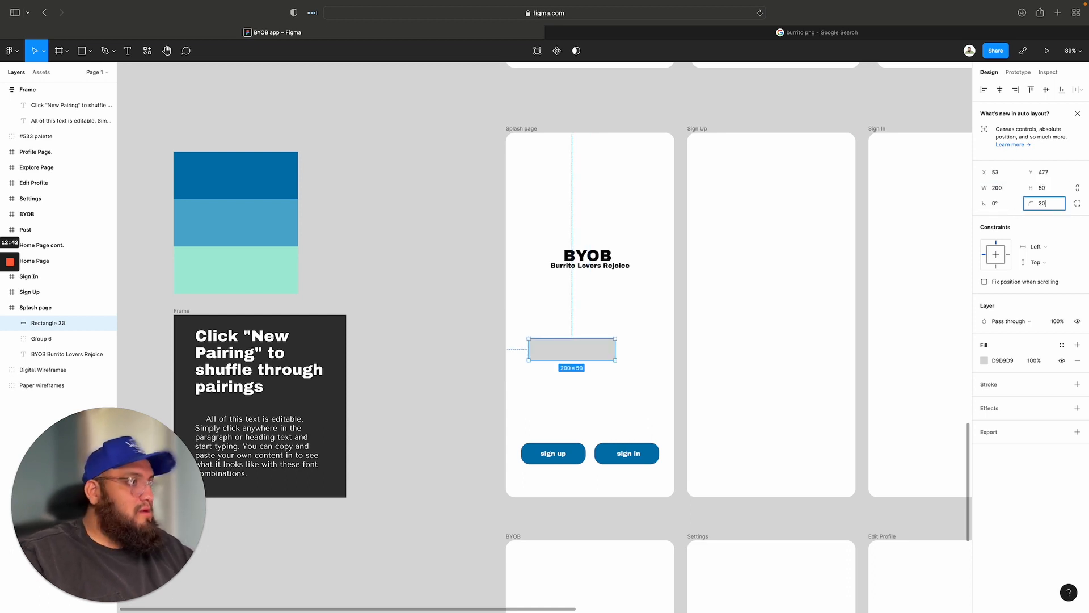
key(Return)
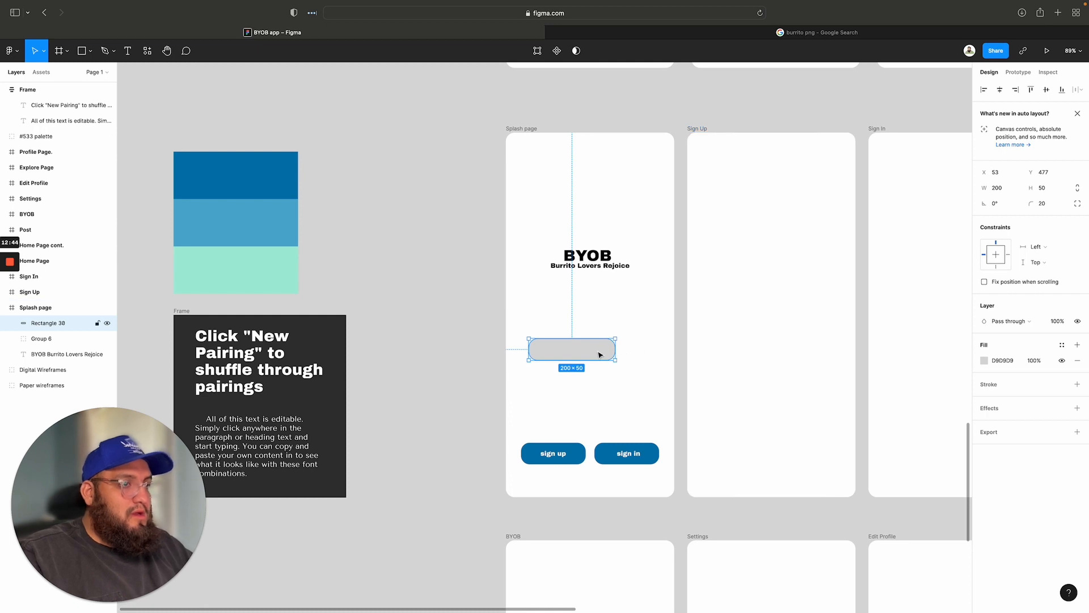
click(999, 189)
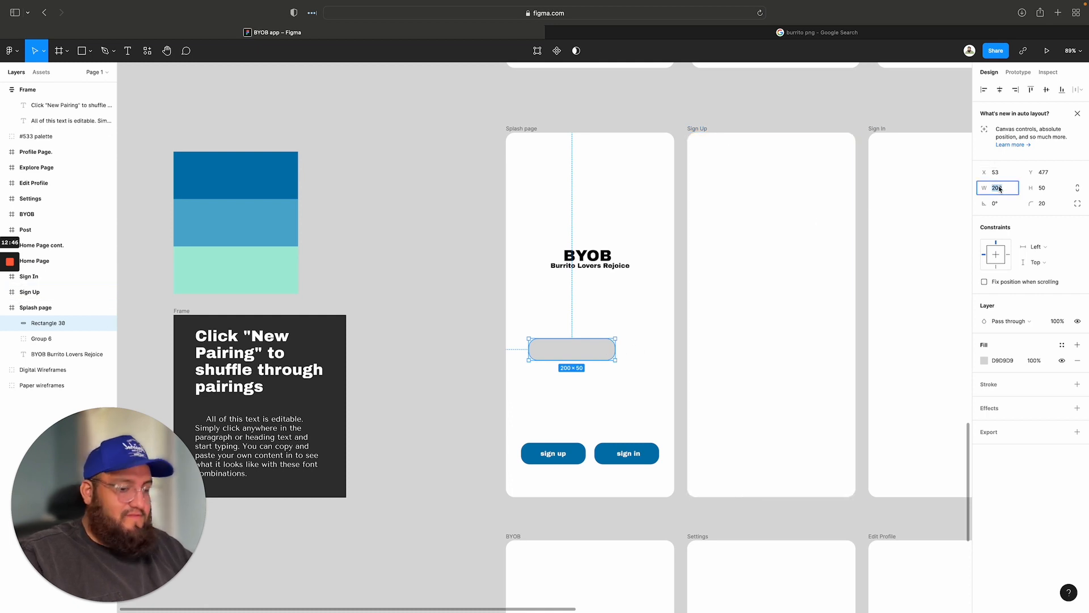
key(Return)
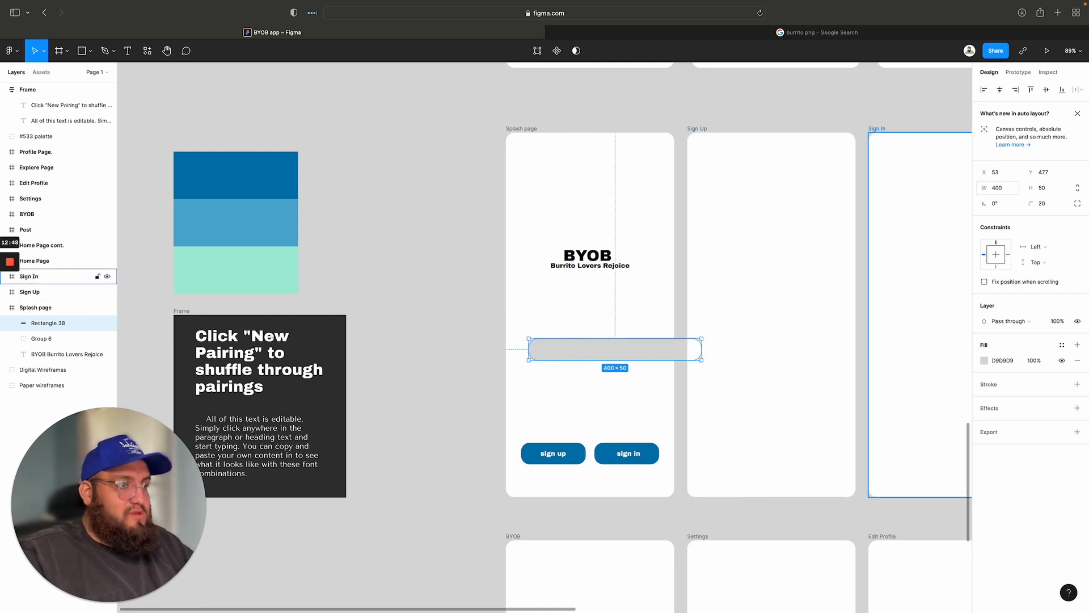
Step: Set the gray bar's width to 300 and reposition it centred horizontally on the splash page
drag(633, 347, 611, 343)
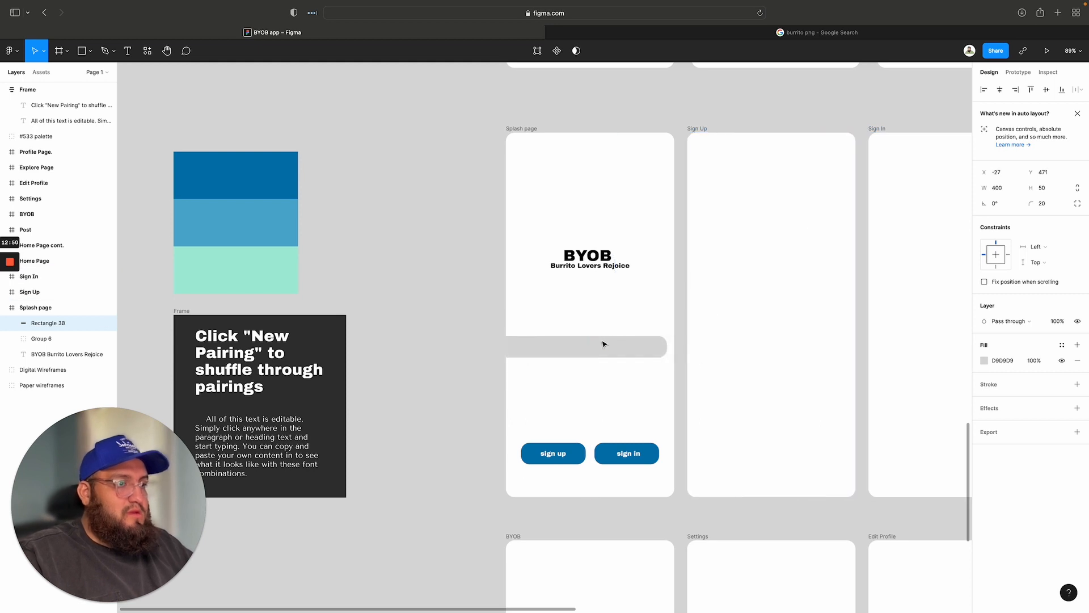
click(1004, 191)
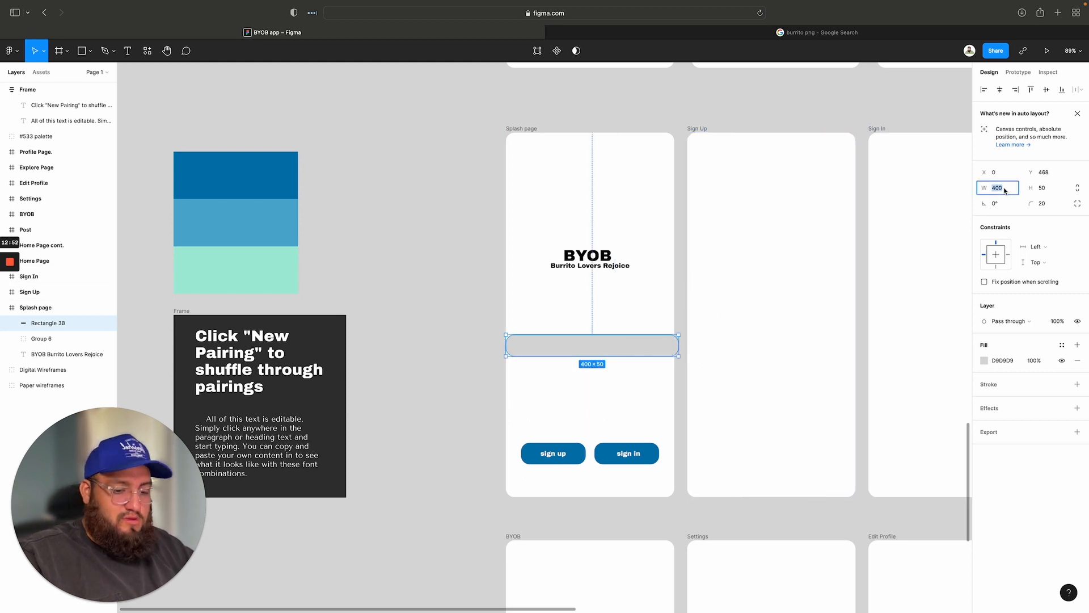
text(300)
key(Return)
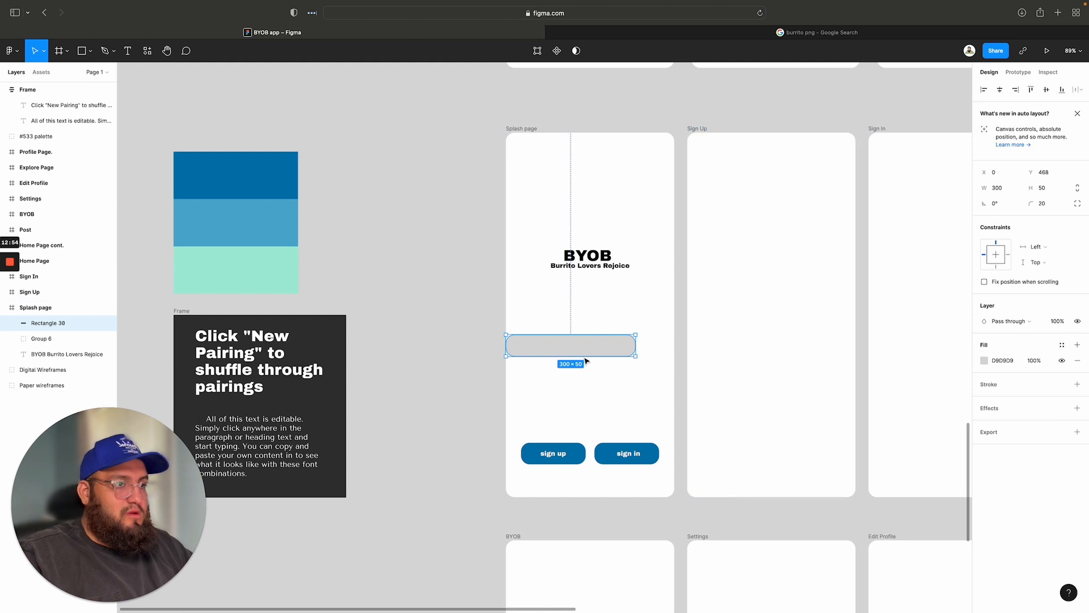
drag(588, 350, 606, 348)
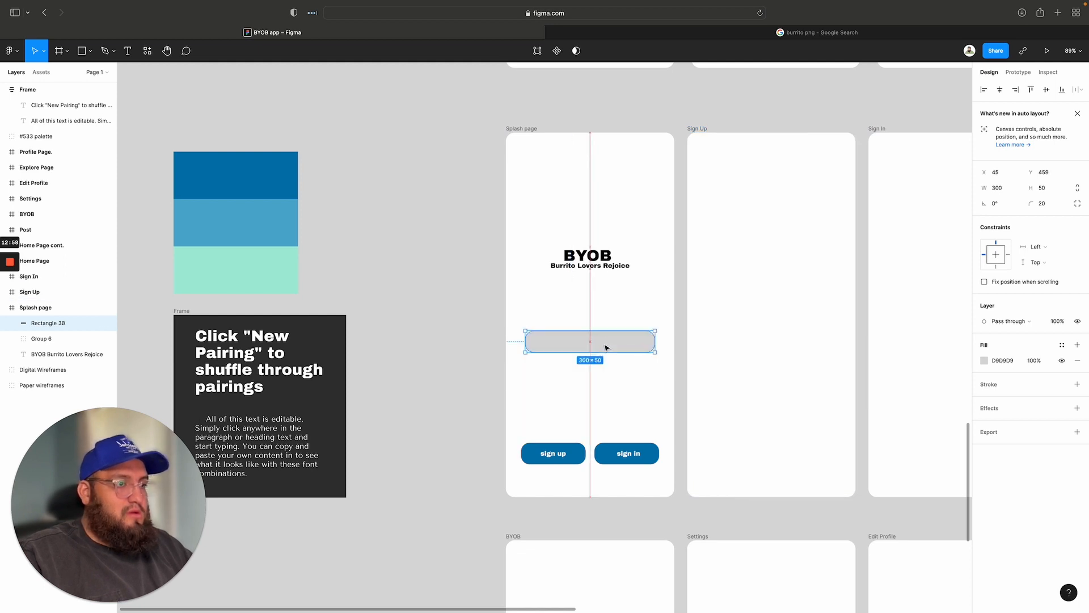
Step: Set the gray bar's width to 320
click(1002, 190)
key(BackSpace)
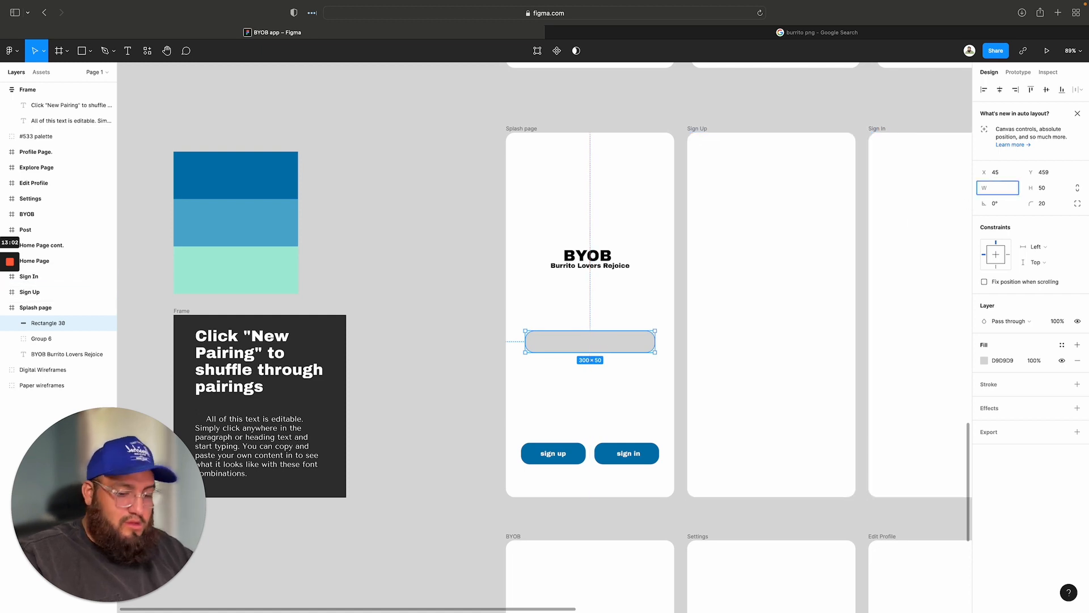
text(32)
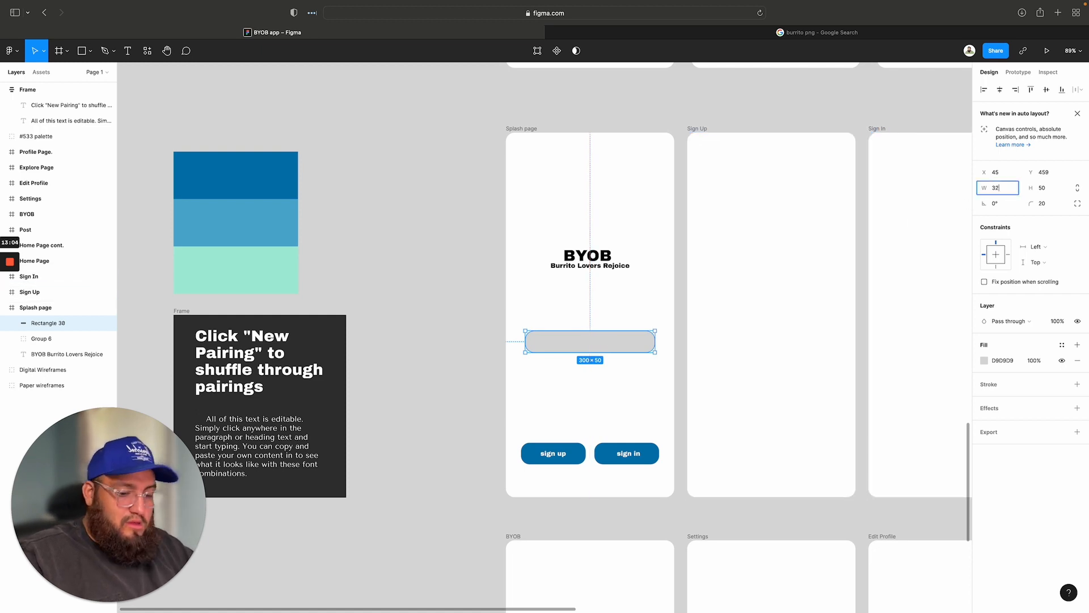
text(0)
key(Return)
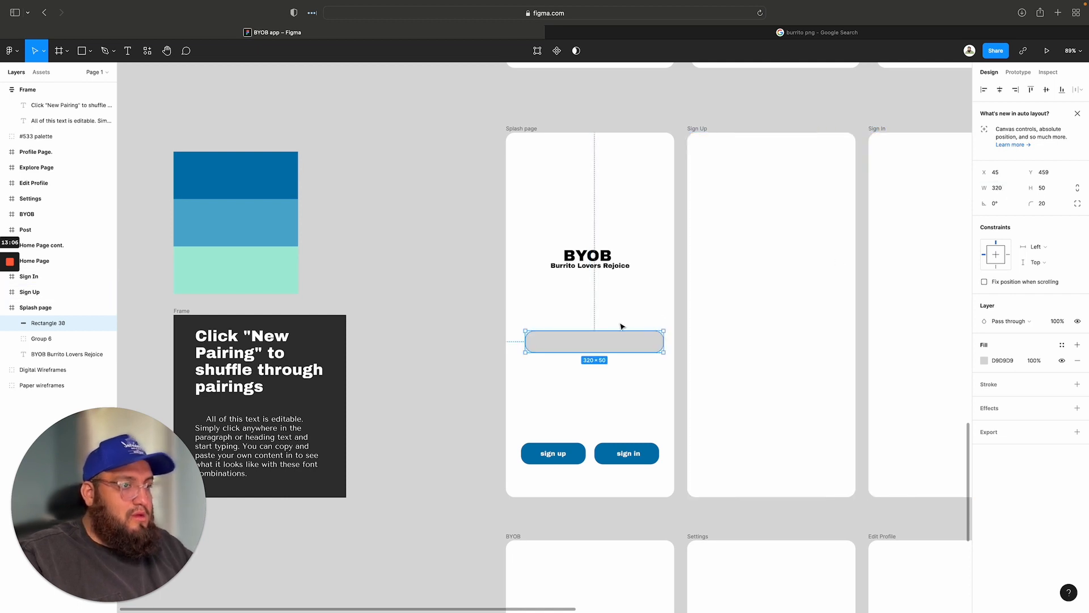
Step: Centre the gray bar on the splash page at X 35, Y 438 and place a duplicate directly below it at Y 524
drag(601, 334, 601, 400)
key(super+z)
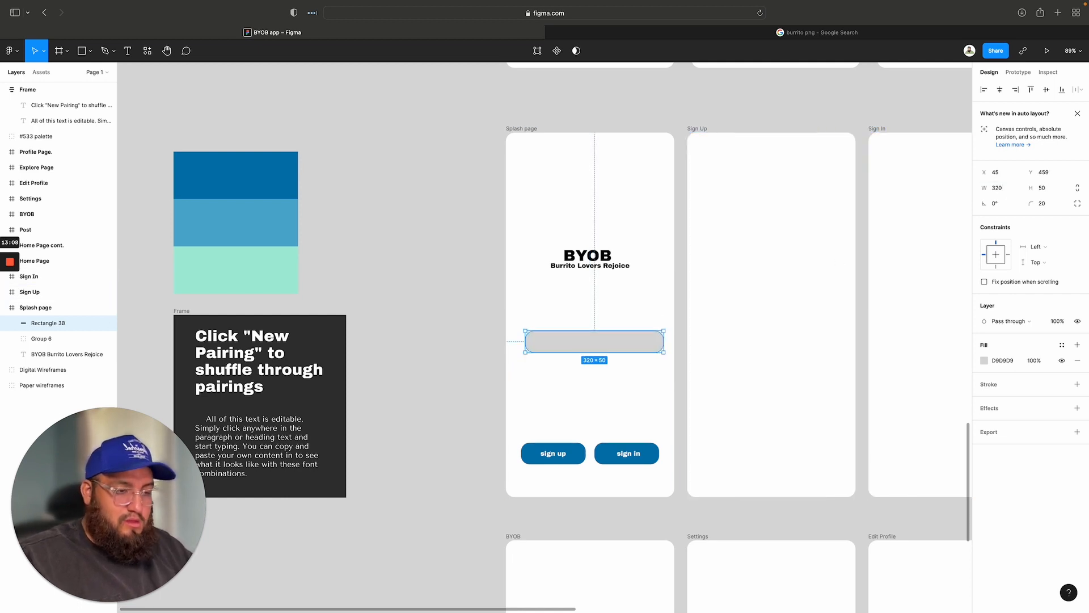
drag(588, 354, 603, 379)
click(570, 337)
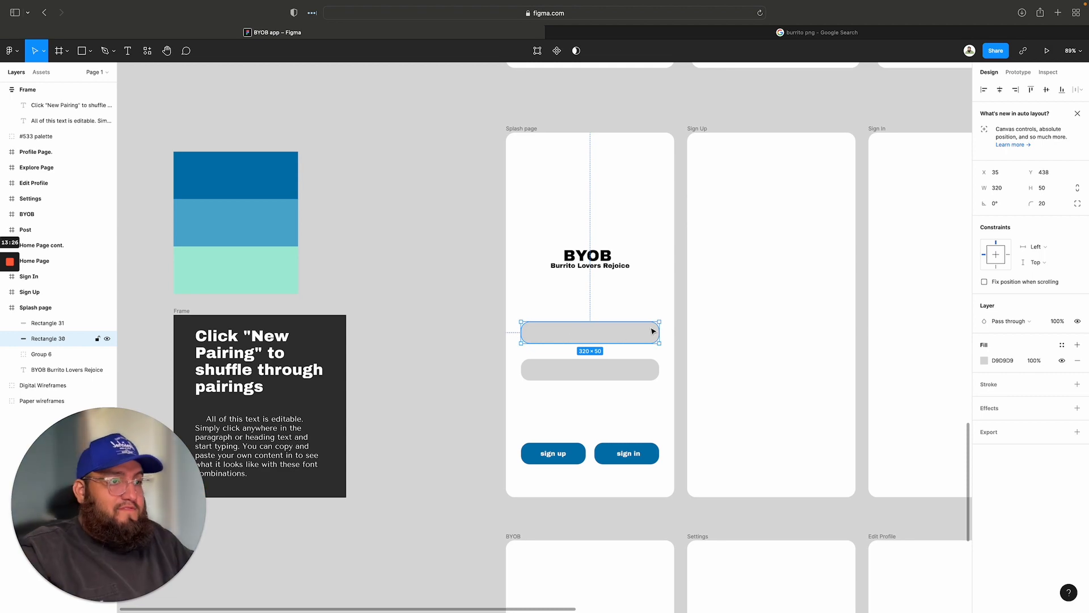
Step: Add a black 1 px inside stroke to both gray bars on the splash page
scroll(653, 331, down, 15)
scroll(629, 376, up, 5)
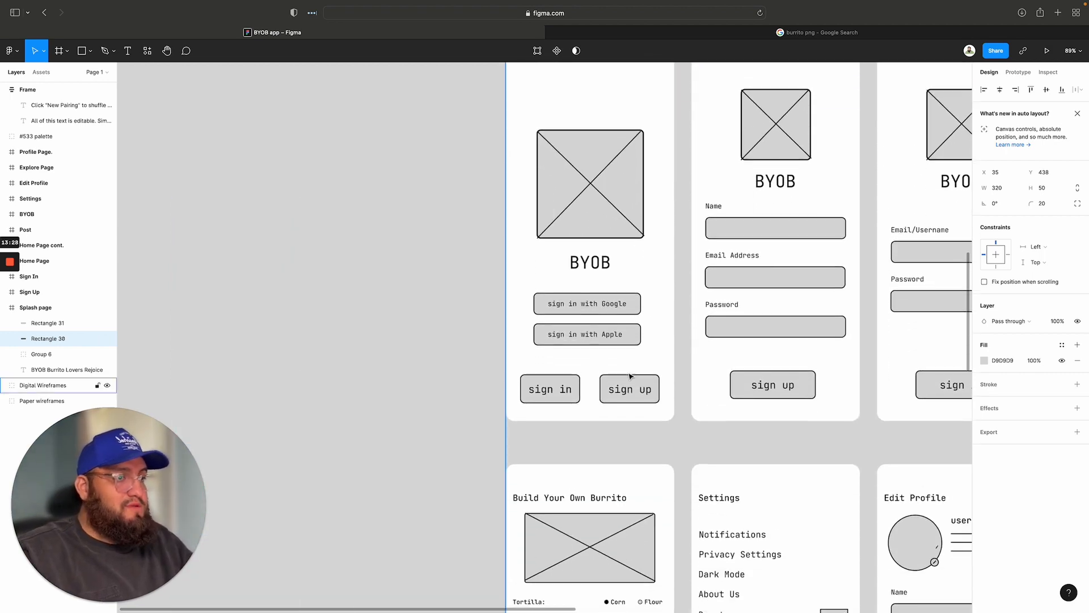
scroll(630, 375, down, 1)
scroll(624, 380, down, 15)
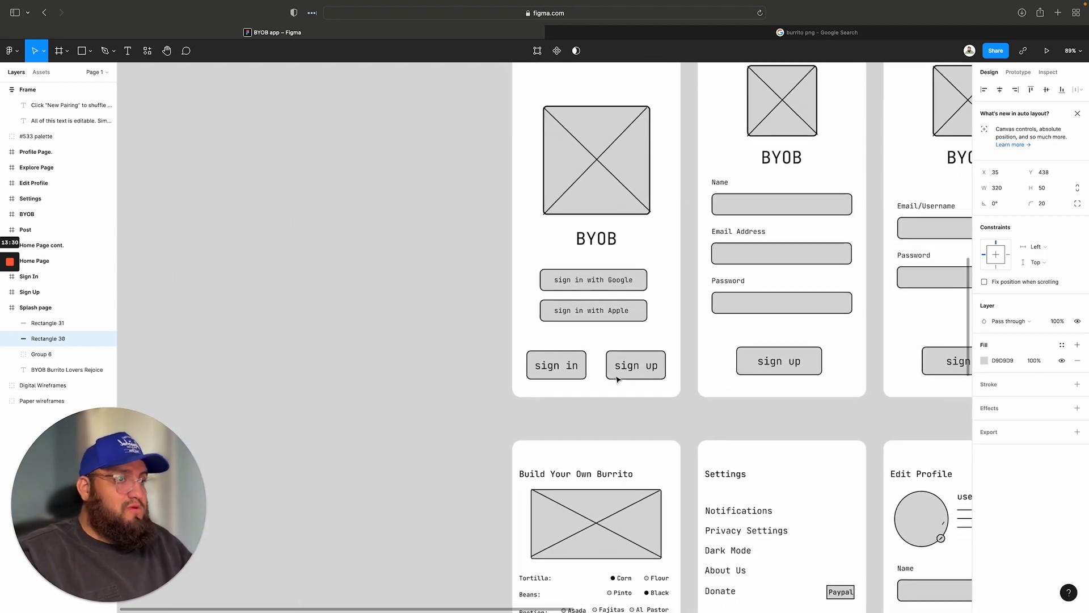
scroll(666, 394, down, 9)
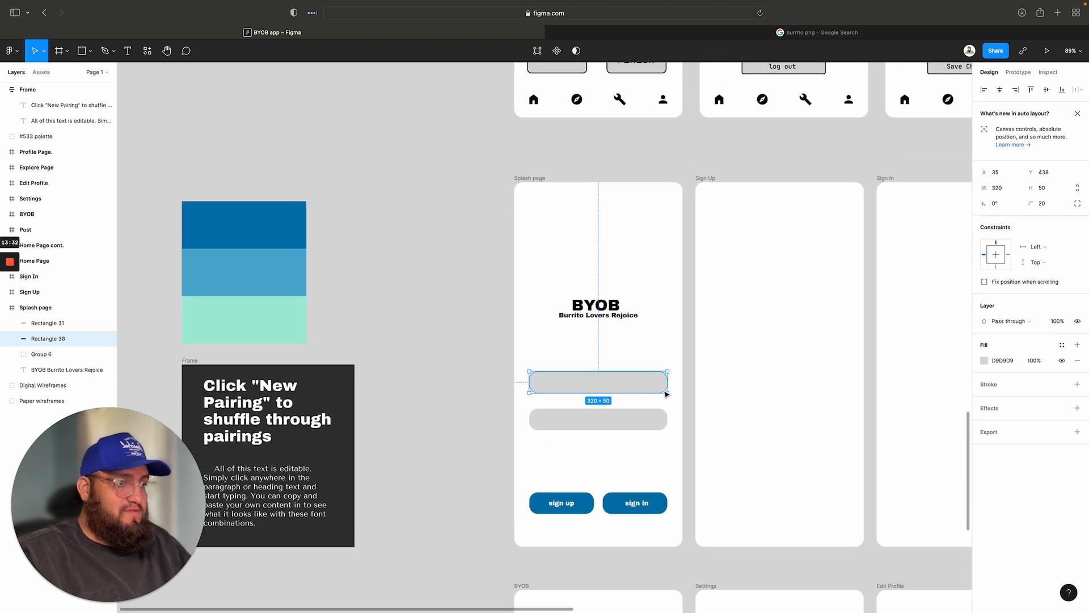
scroll(657, 389, right, 1)
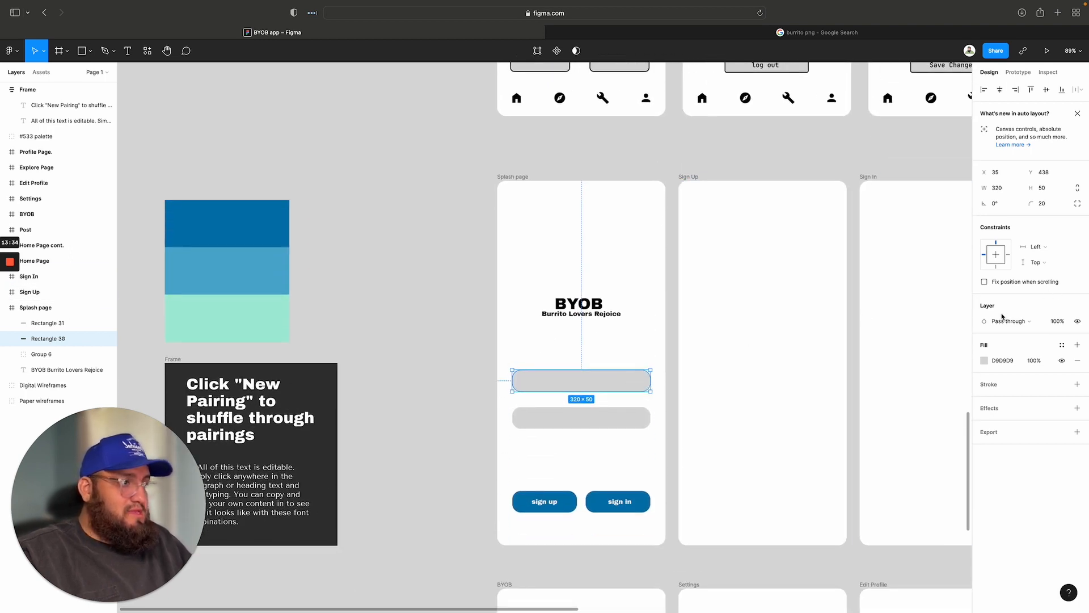
click(1012, 385)
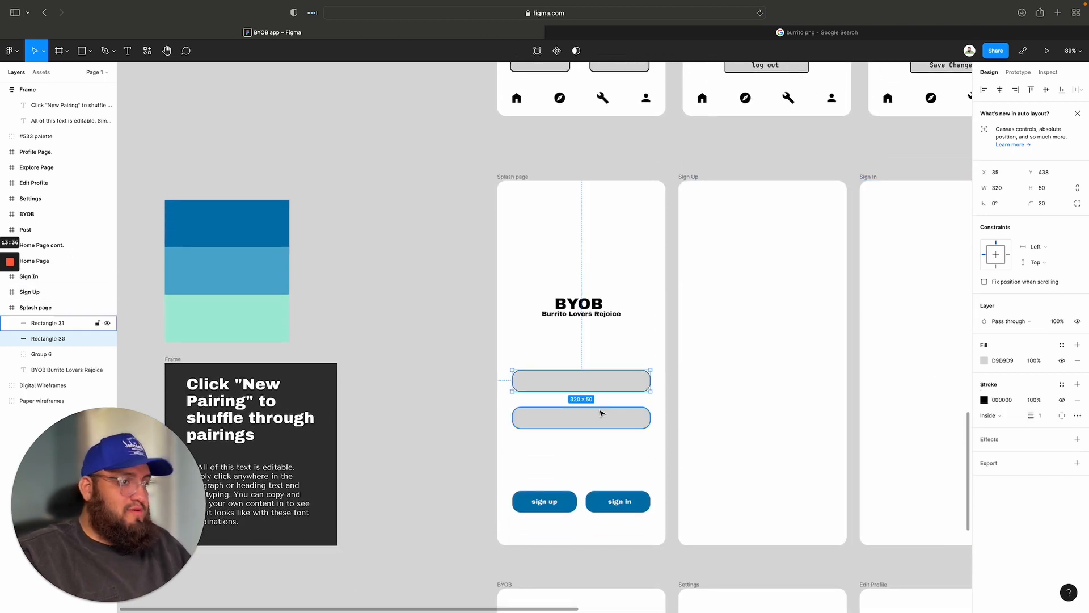
click(601, 413)
click(1077, 384)
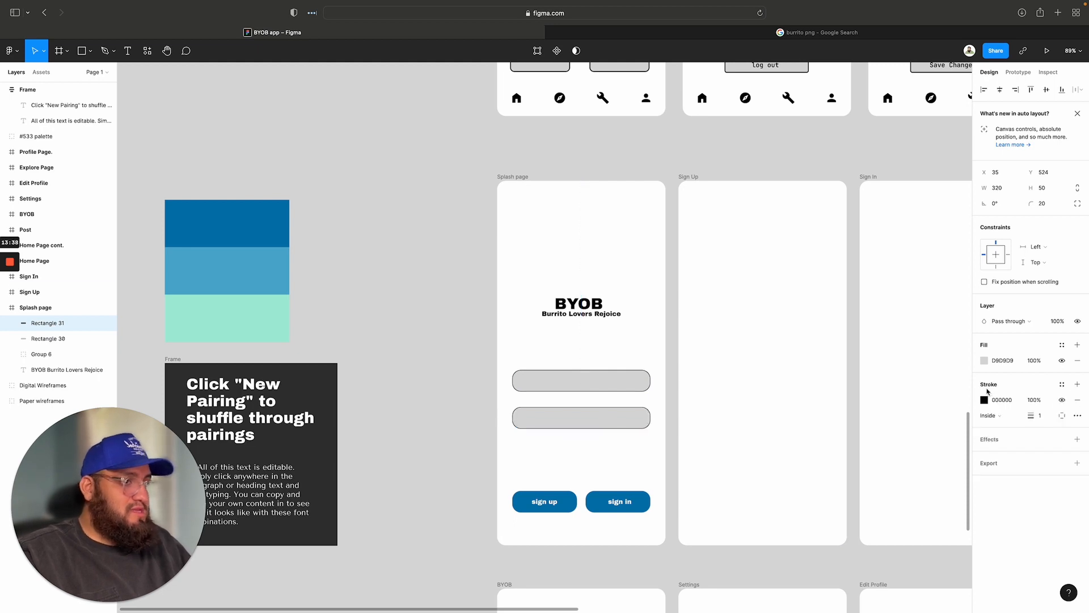
Step: Change the upper bar's fill to white (FFFFFF)
click(623, 374)
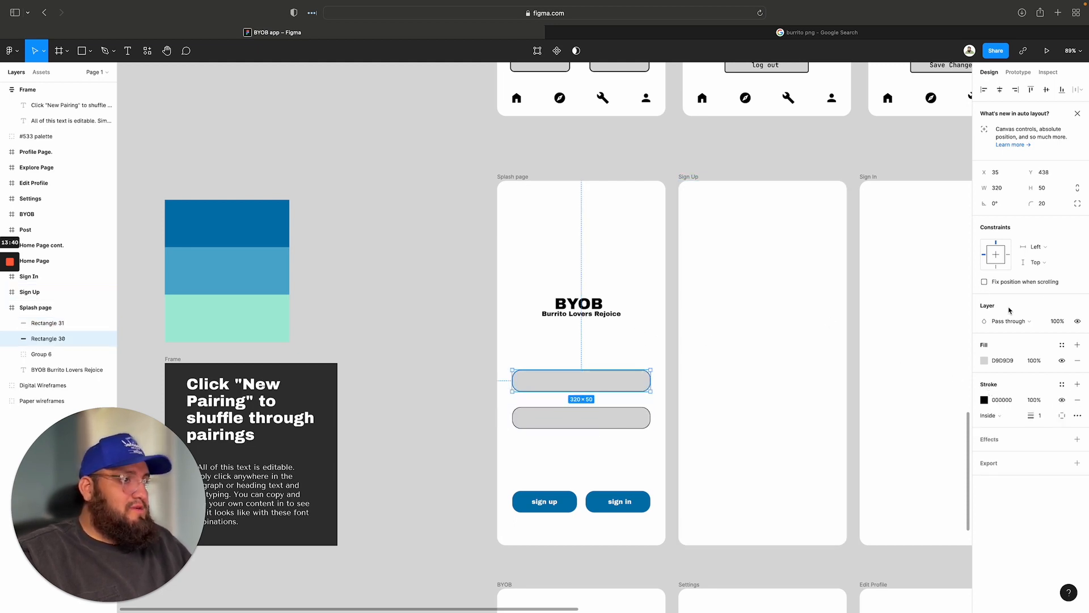
click(983, 361)
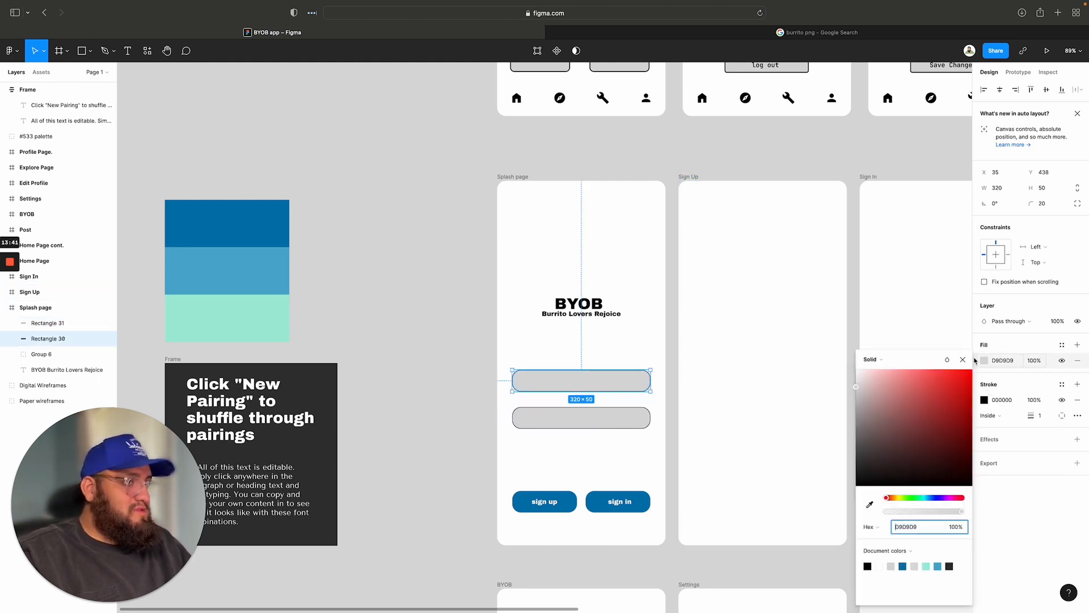
click(879, 566)
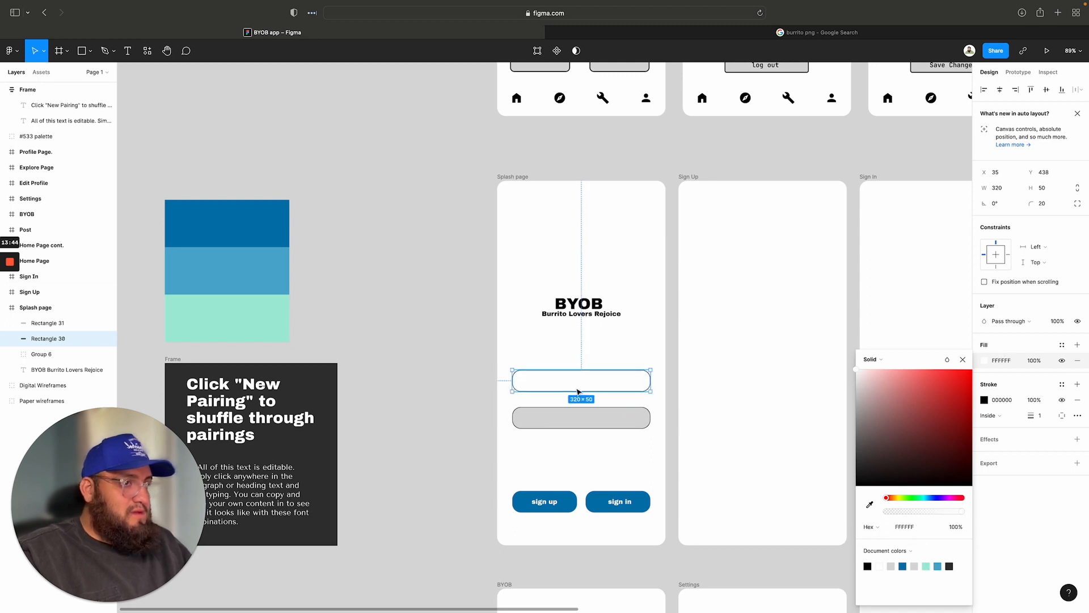
Step: Keep the lower bar's stroke black and change its fill to black (000000)
click(573, 418)
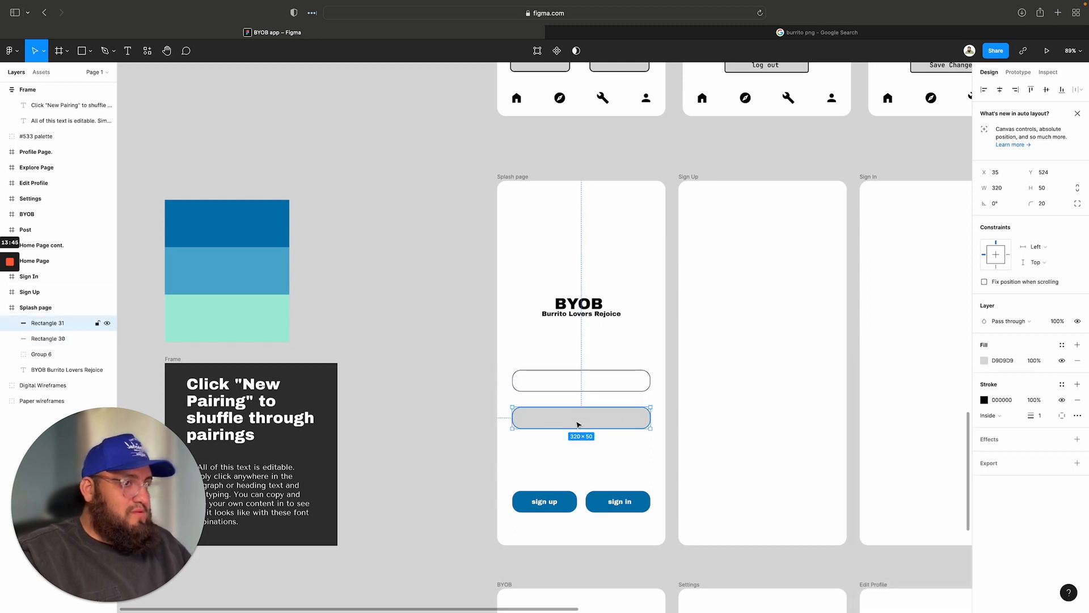
click(983, 399)
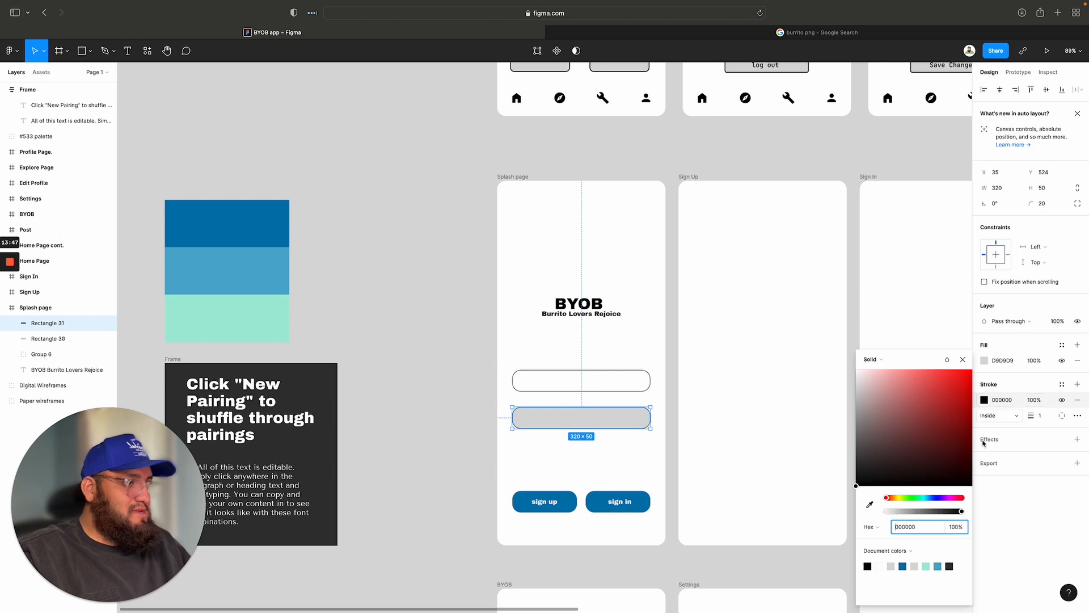
click(868, 566)
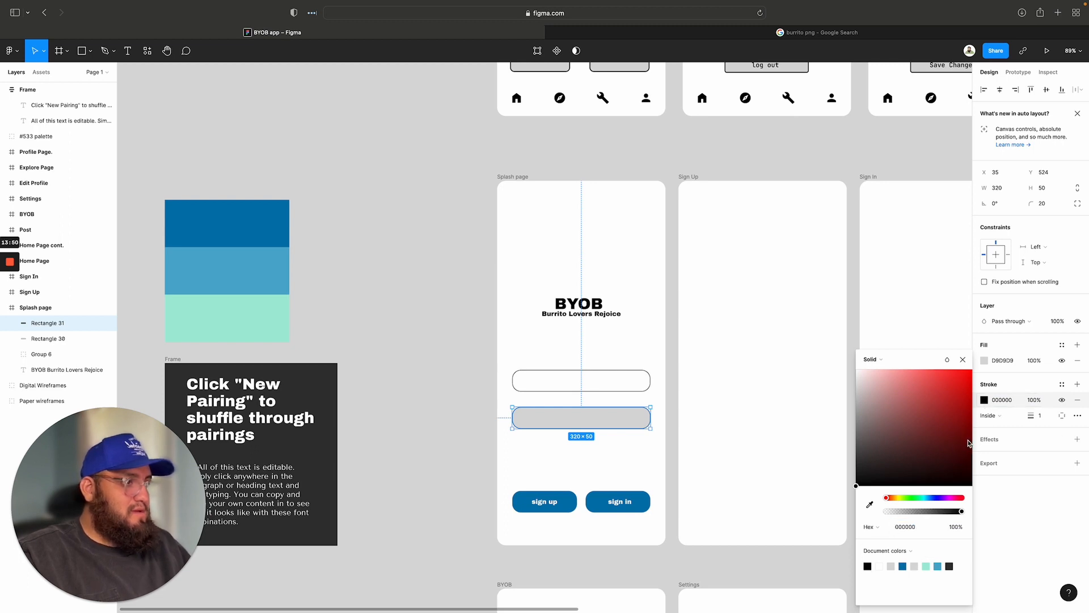
double_click(589, 426)
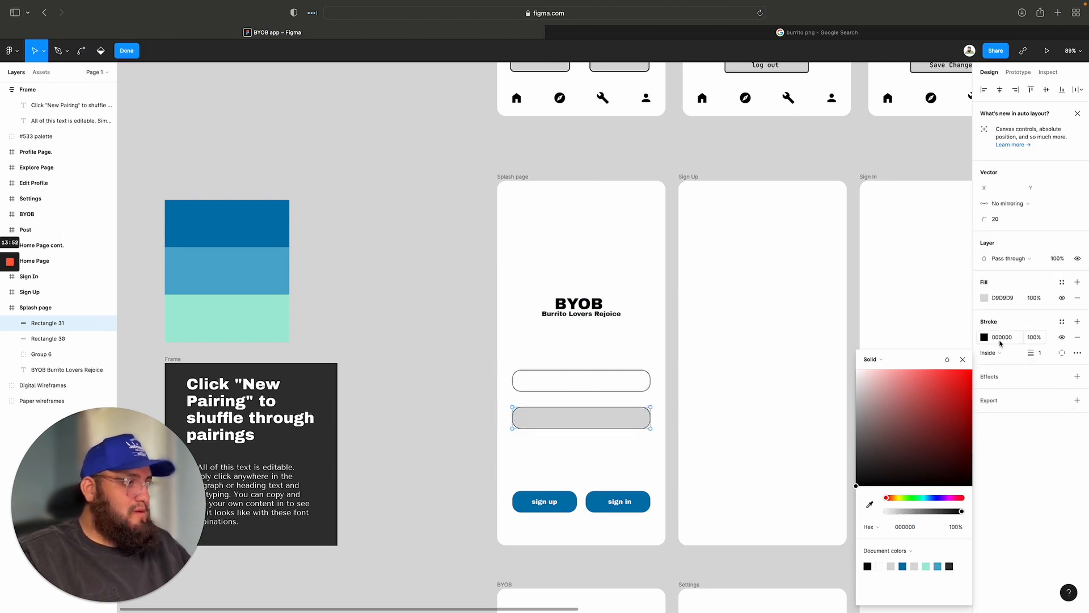
click(984, 299)
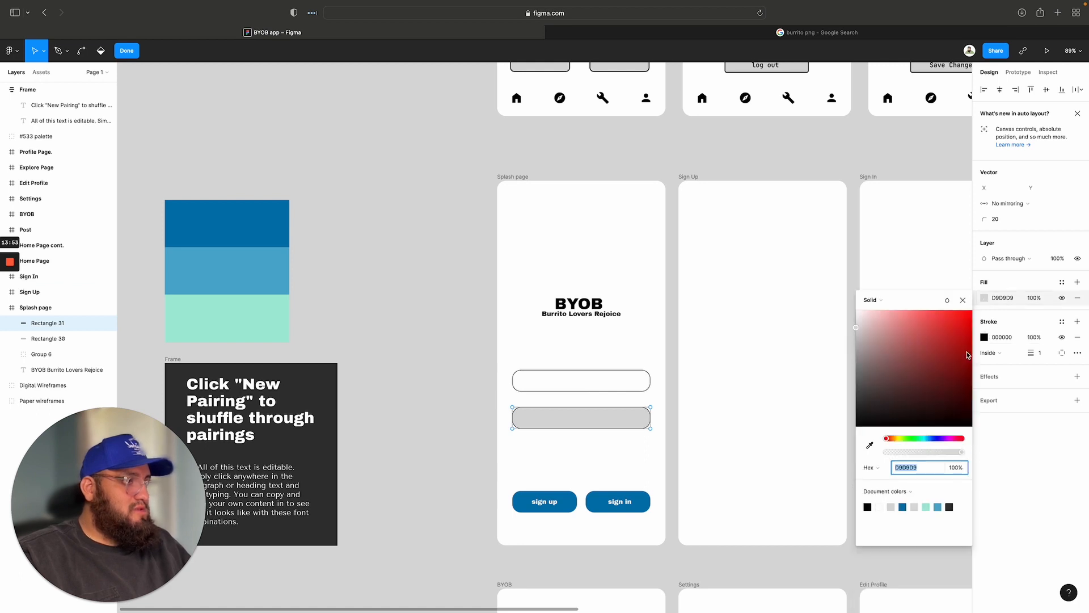
click(866, 508)
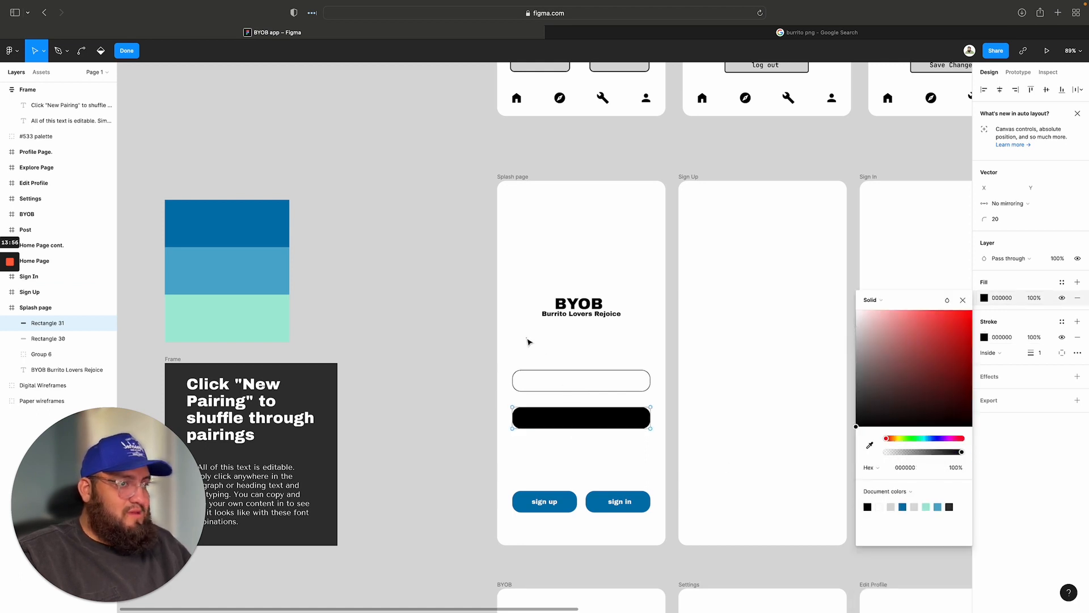
Step: Set the black bar's corner radius to 17 and leave vector editing
drag(621, 449, 584, 353)
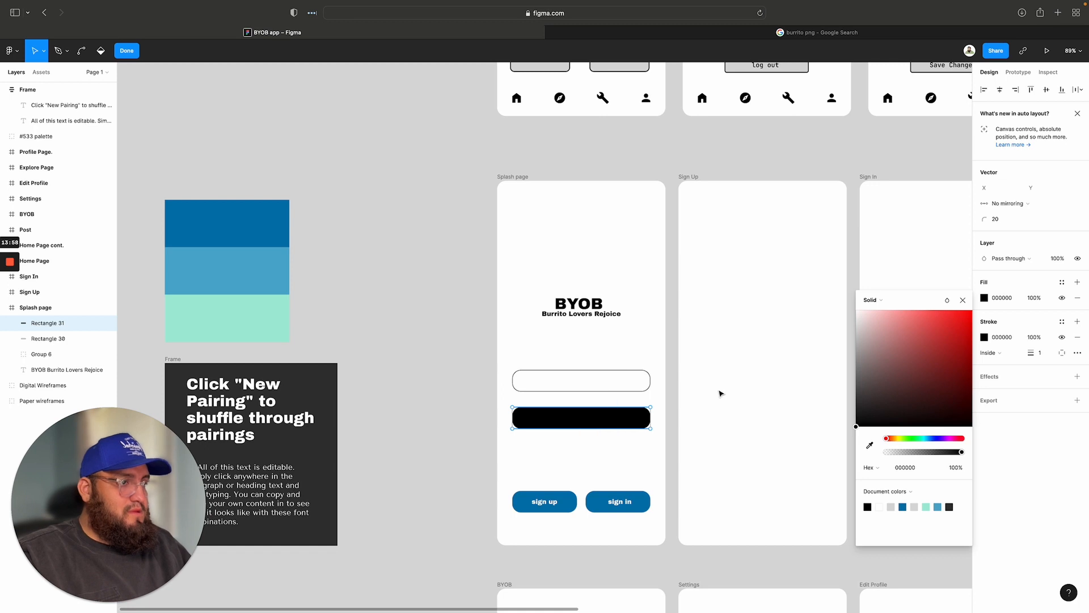
click(962, 300)
drag(626, 442, 579, 356)
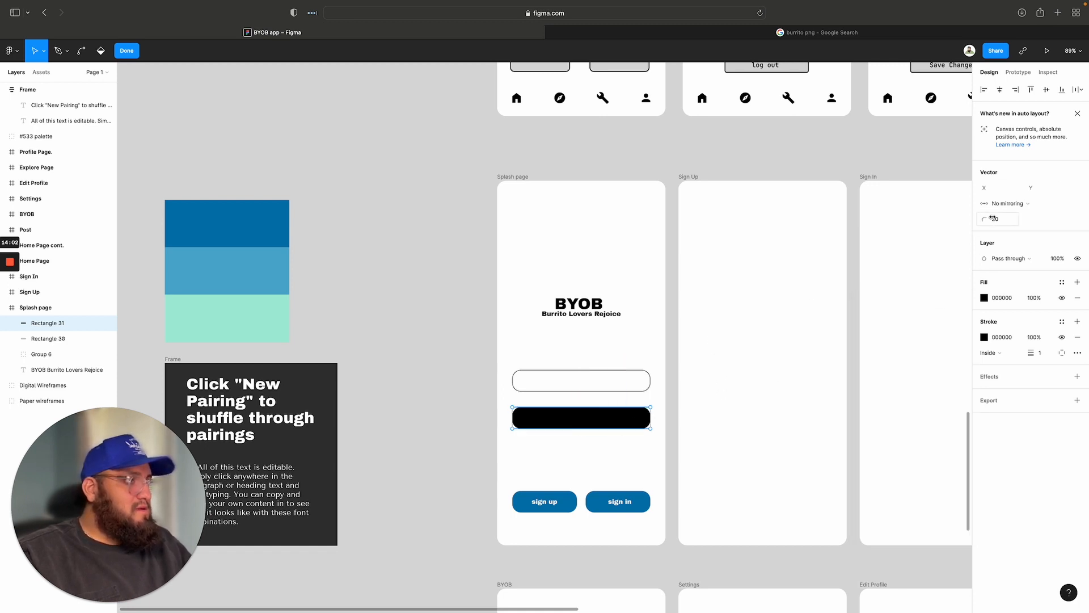
drag(992, 219, 987, 219)
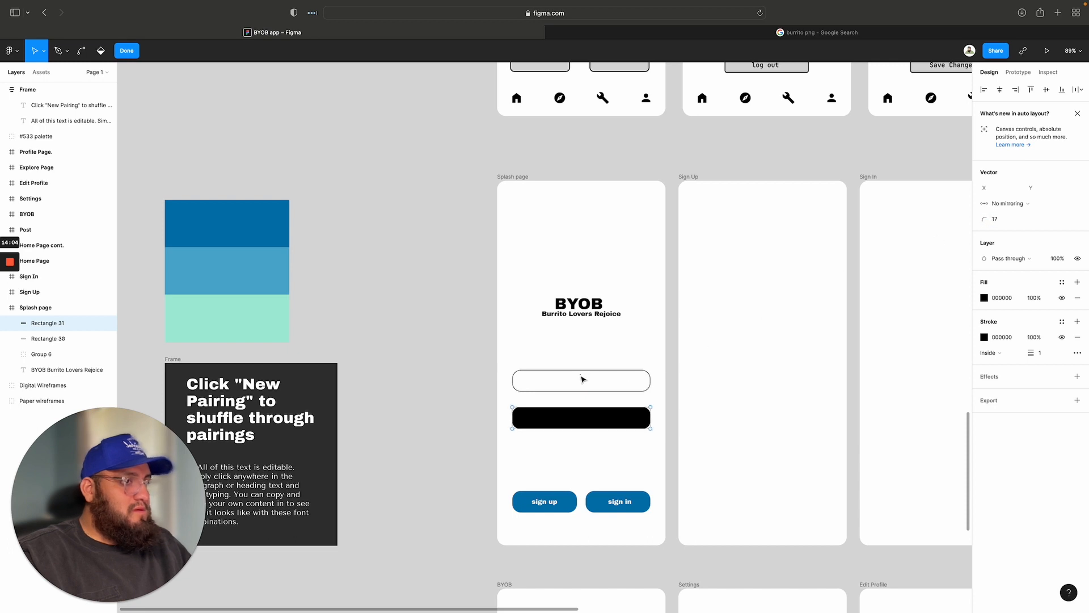
key(Escape)
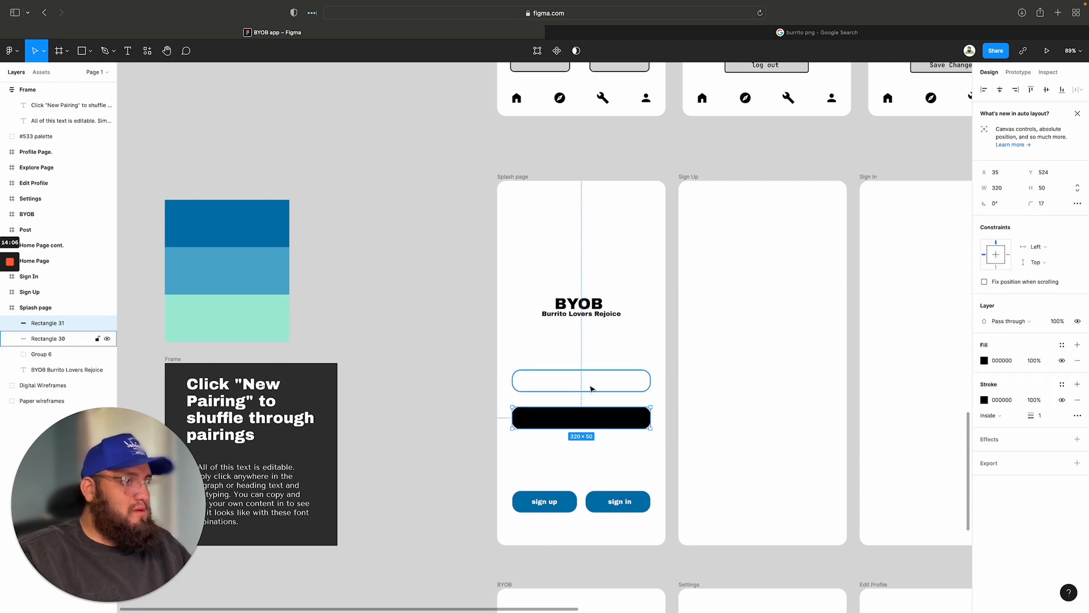
Step: Set the vertical spacing between the white and black bars to 20
shift+click(591, 379)
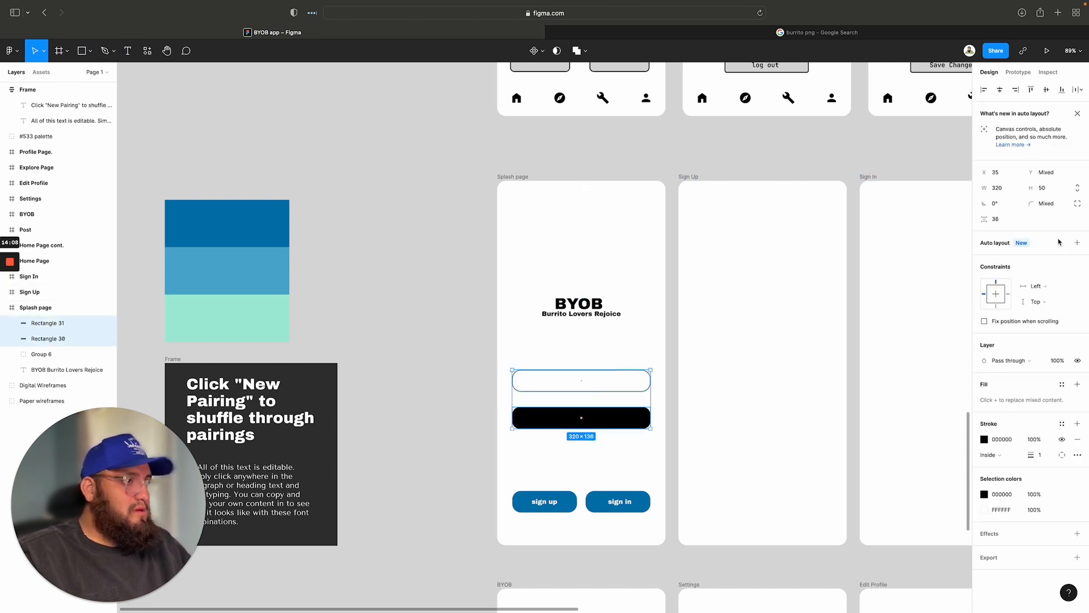
click(999, 221)
text(20)
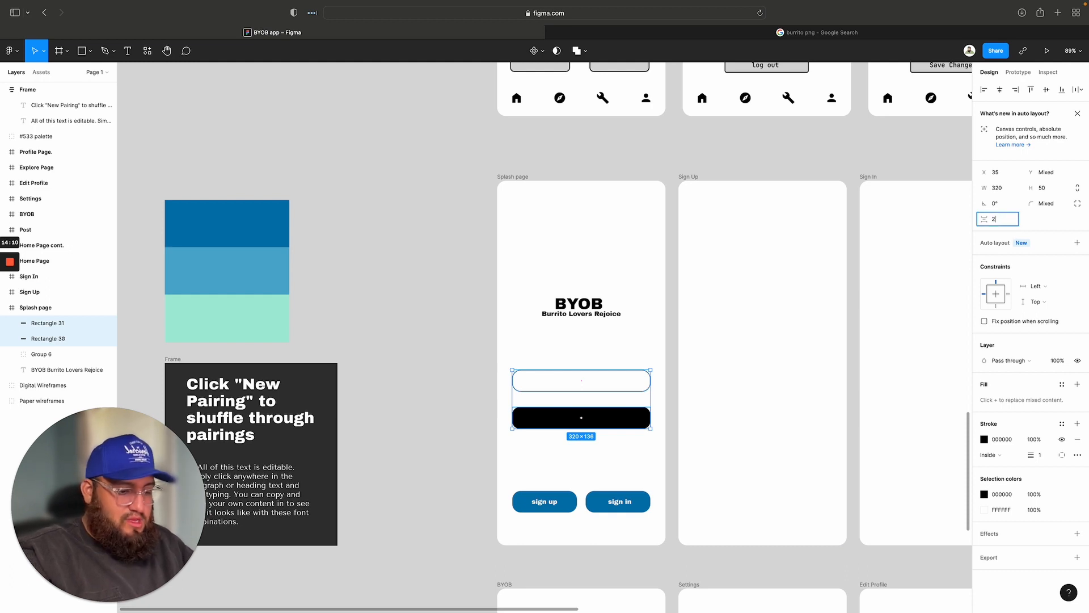
key(Return)
click(543, 339)
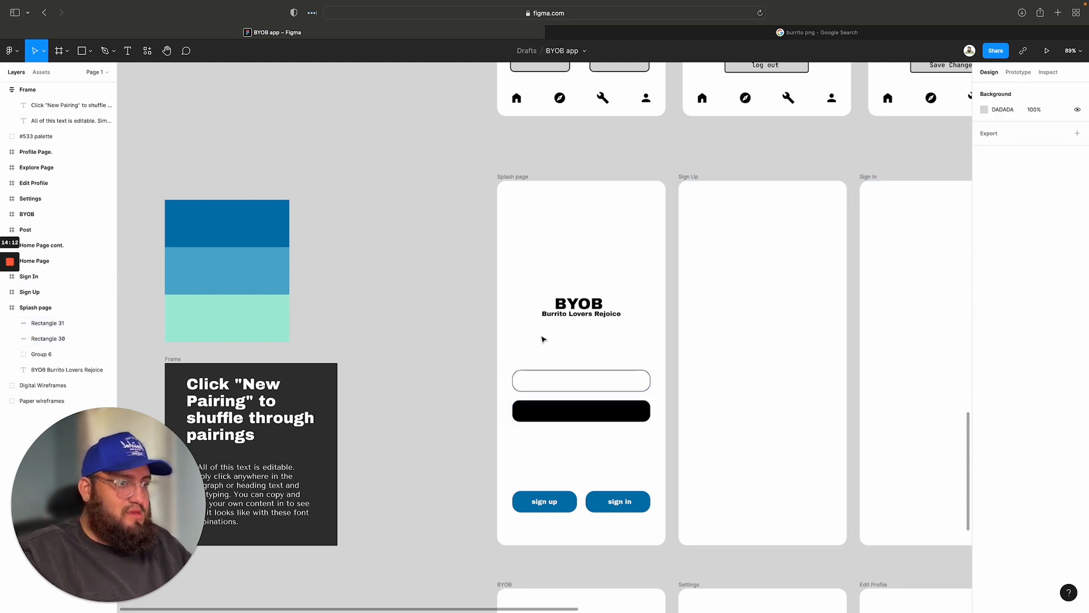
Step: Start a new text label inside the white bar on the splash page
key(t)
click(561, 376)
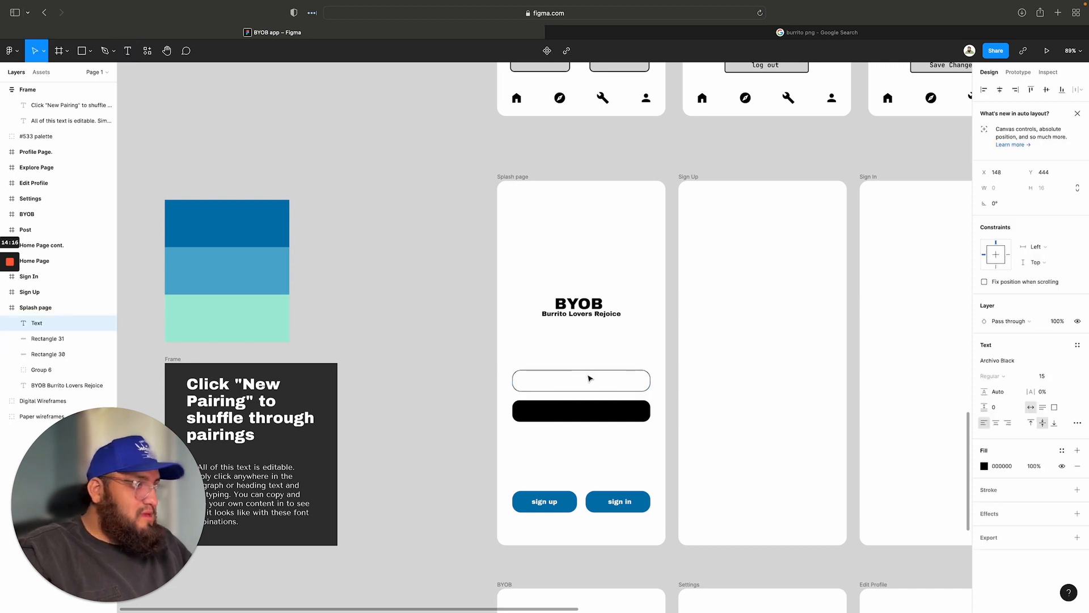
text(sign)
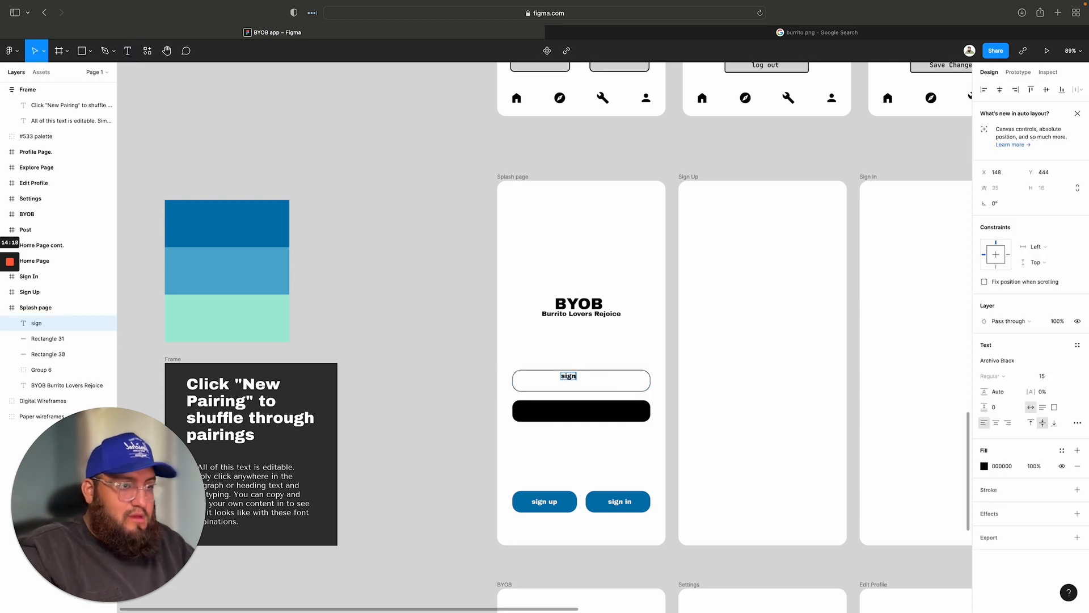
text( in with)
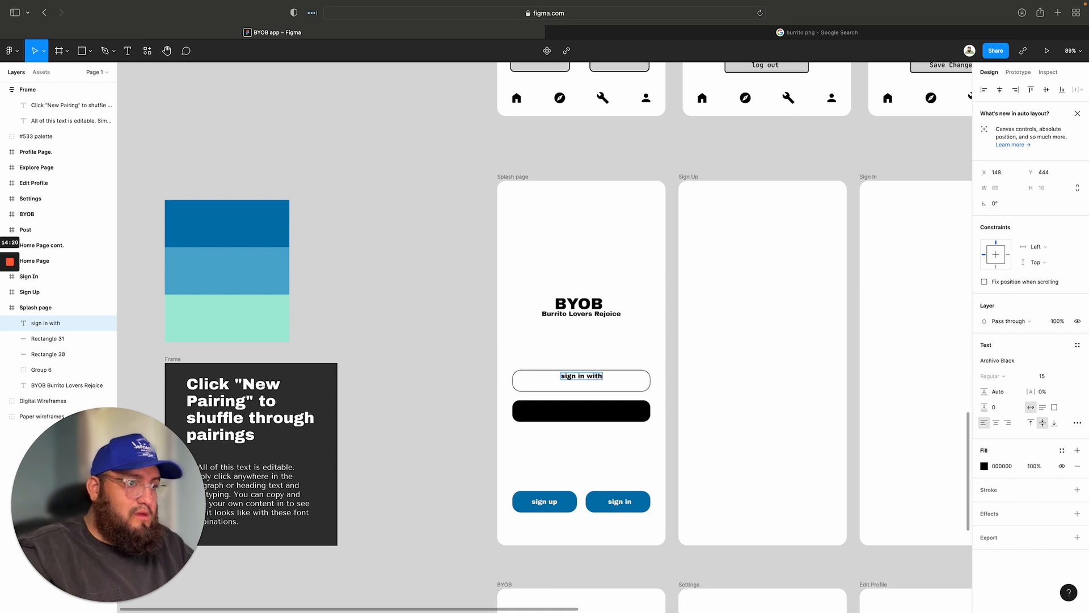
key(BackSpace)
key(BackSpace)
key(BackSpace)
key(BackSpace)
key(BackSpace)
key(BackSpace)
key(BackSpace)
key(BackSpace)
key(BackSpace)
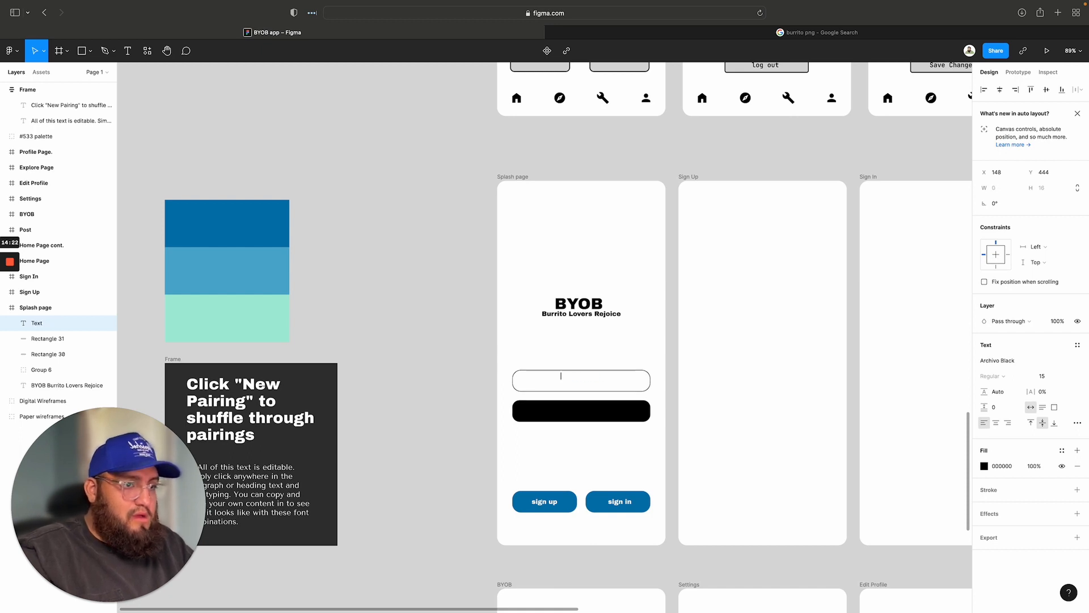
Step: Enter "Sign in with Google" as the white bar's label and center the text within the bar
text(Sign in with Google)
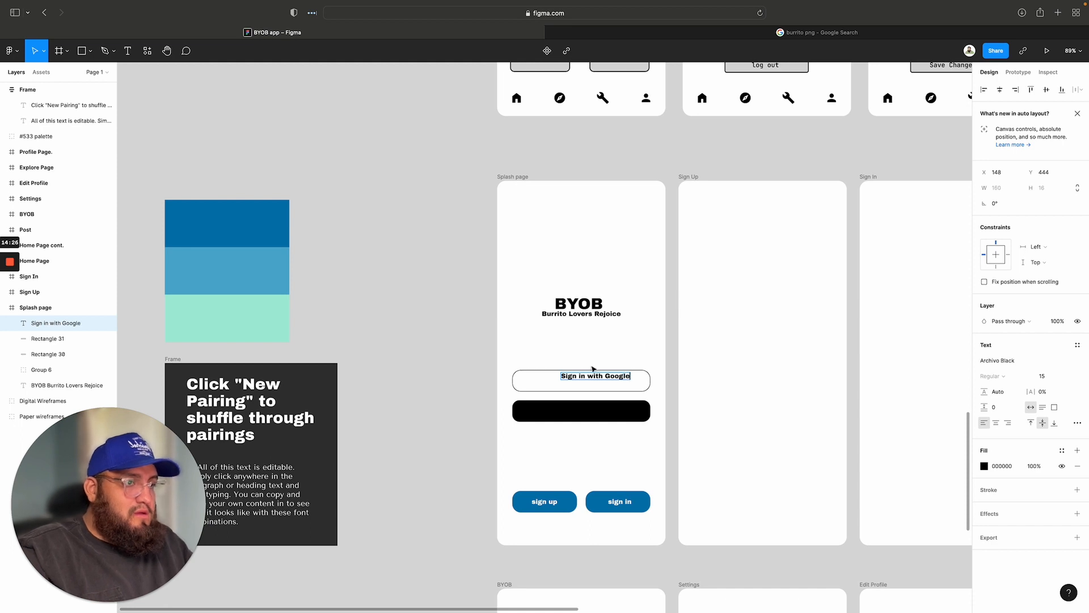
key(Escape)
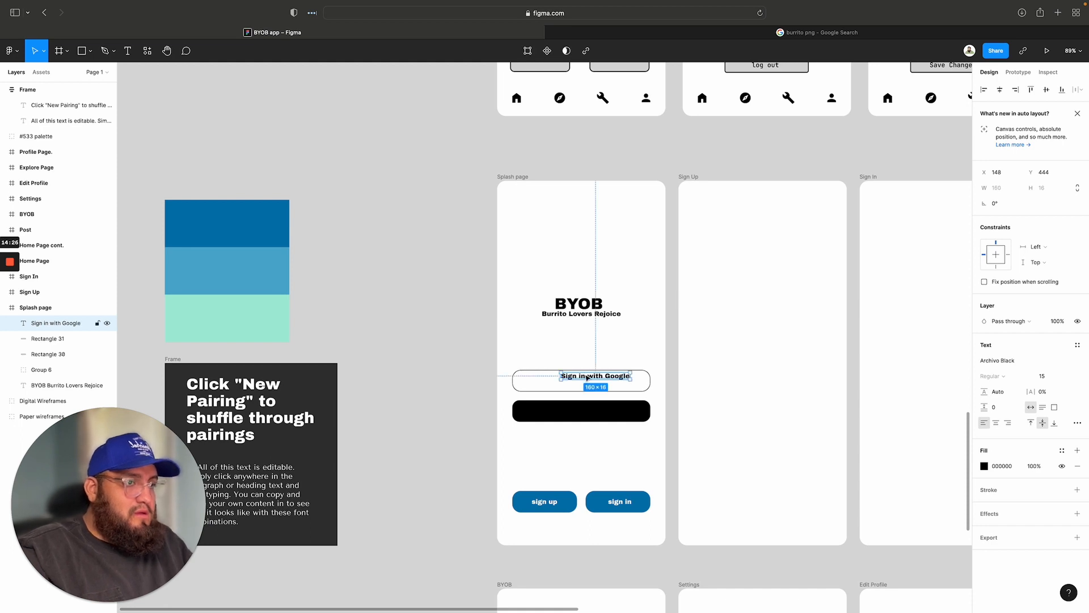
drag(578, 380, 573, 385)
click(564, 436)
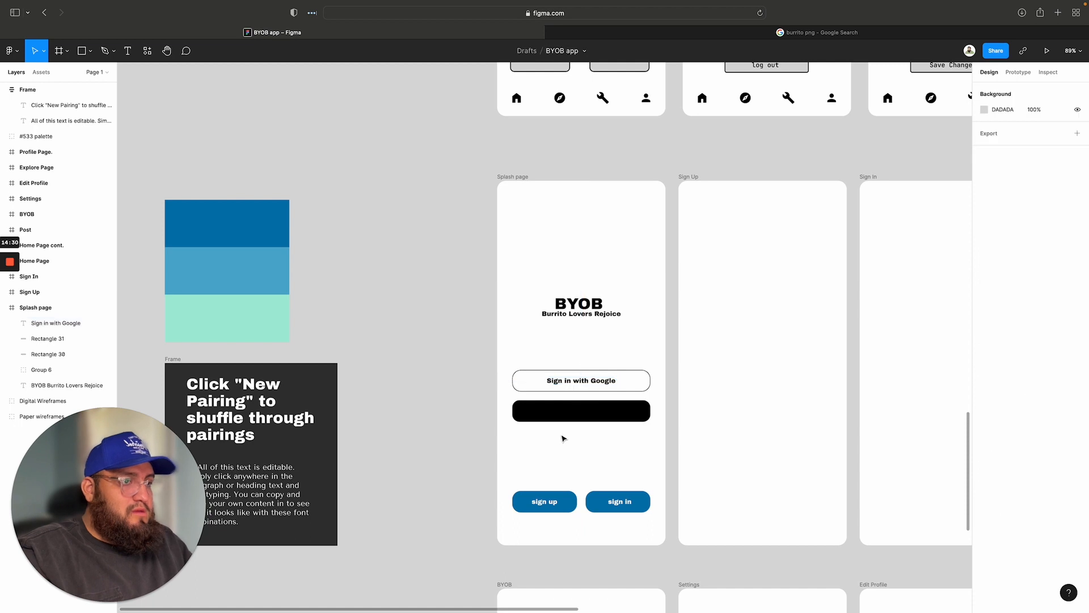
Step: Add a white (FFFFFF) "Sign in with Apple" label and center it inside the black bar
key(t)
click(566, 413)
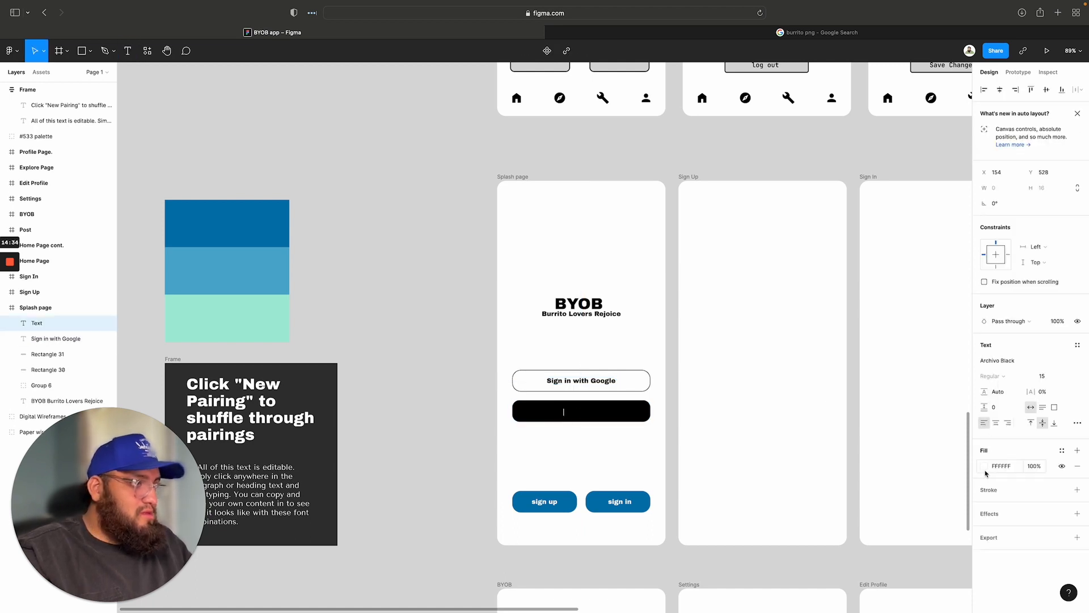
text(sig)
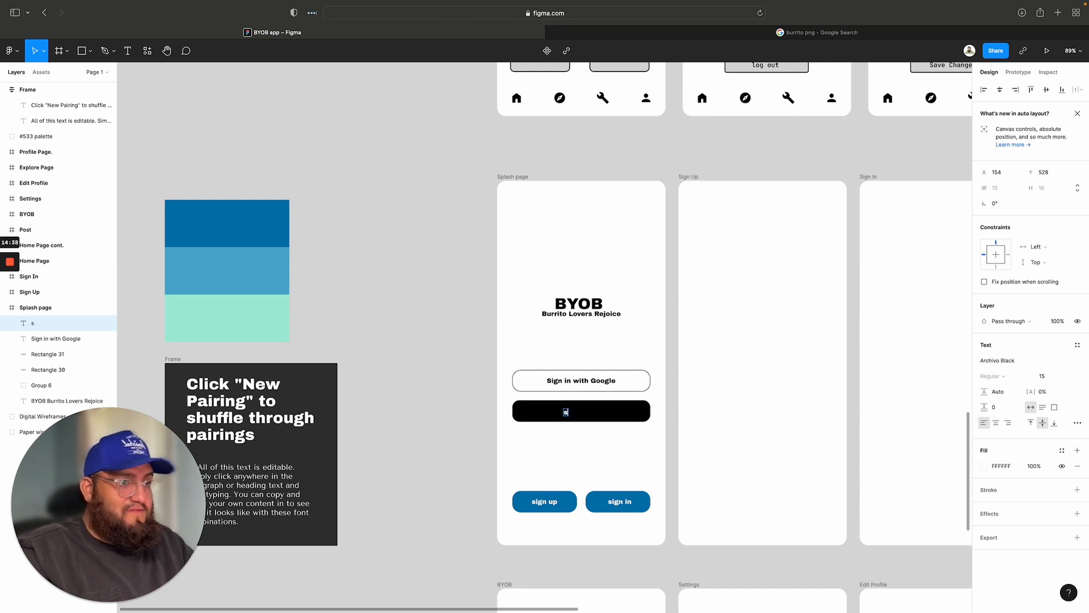
text(Sign in with)
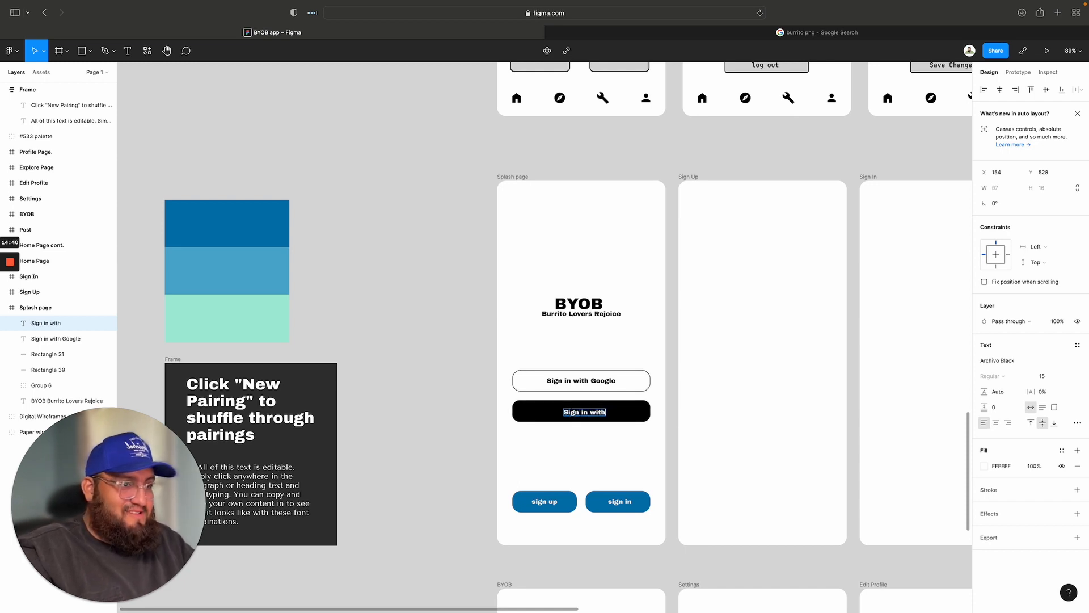
text( Apple)
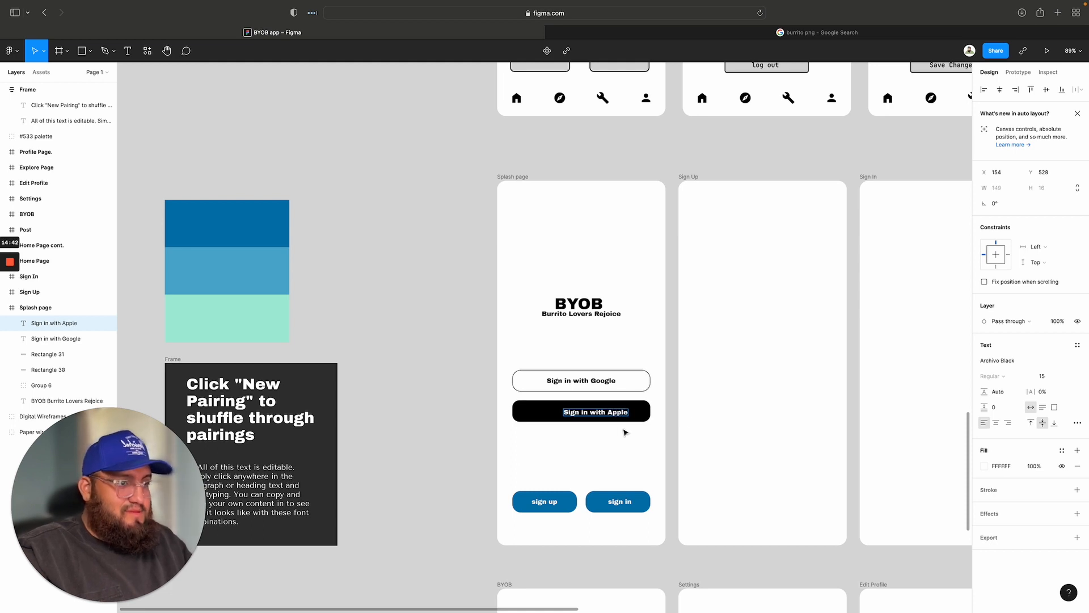
key(Escape)
drag(607, 414, 588, 414)
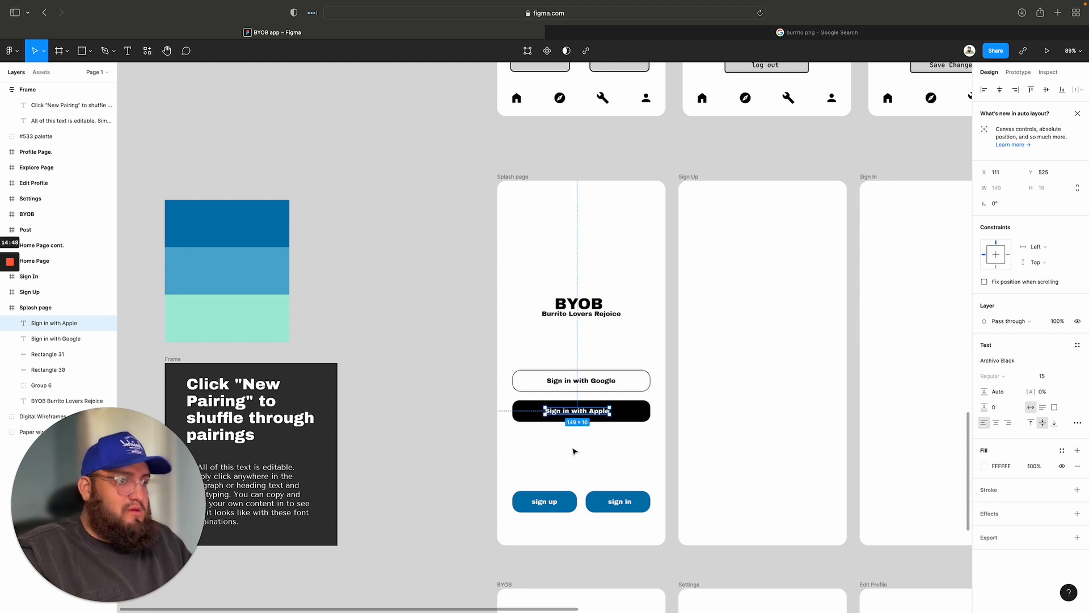
click(572, 452)
Step: Switch to the browser tab with the burrito image search and load figma.com in it
click(704, 34)
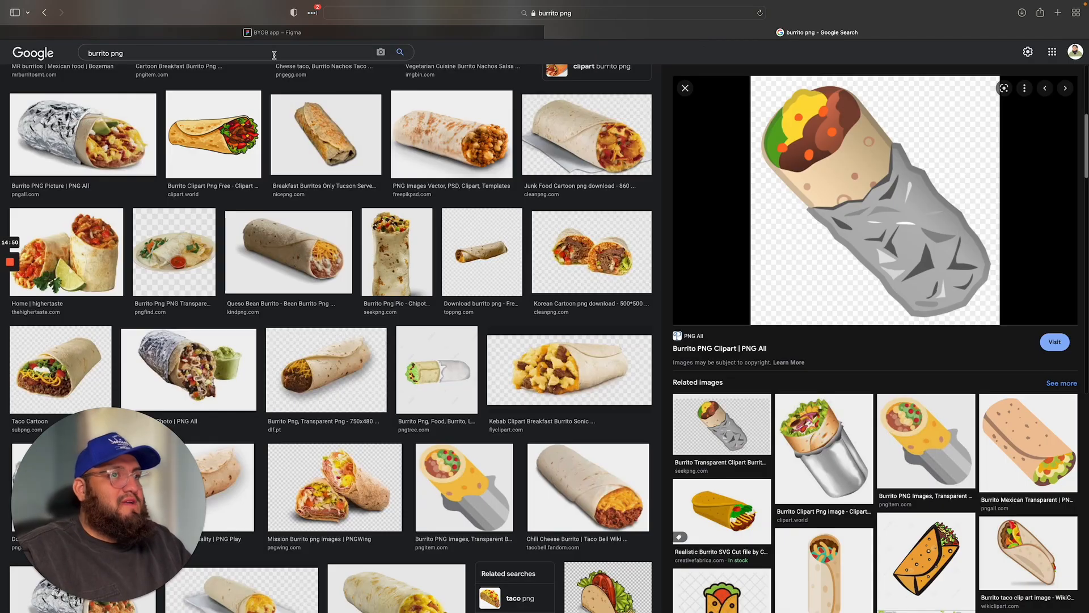
click(475, 19)
key(BackSpace)
text(figma.com)
key(Return)
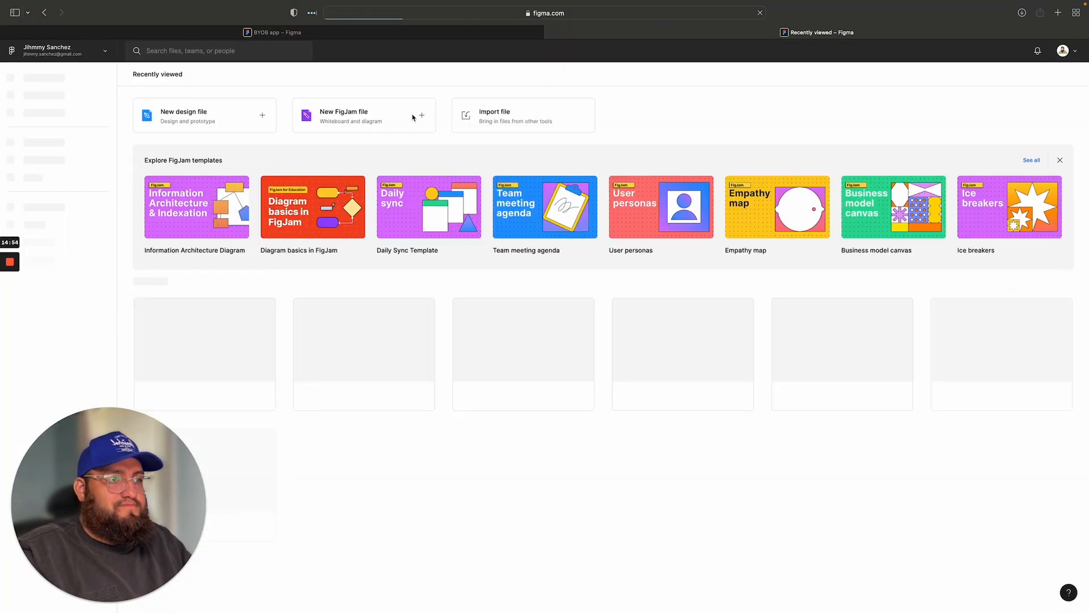
Step: Open the recent file Meteor Payments Kit – Shopware (Community) and go to its Payment Methods page
scroll(588, 353, down, 2)
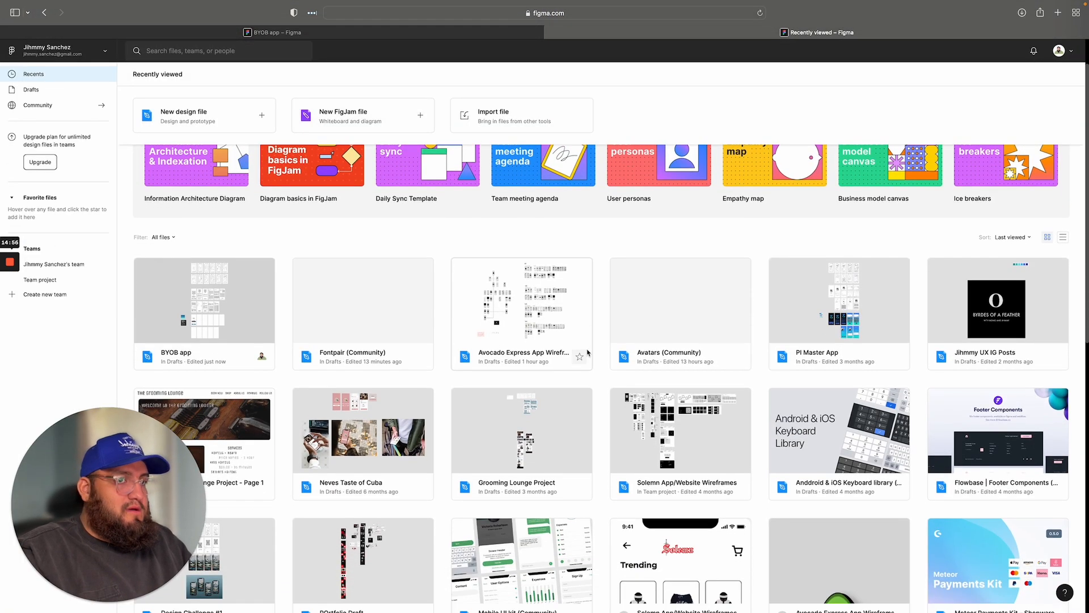
scroll(279, 307, down, 5)
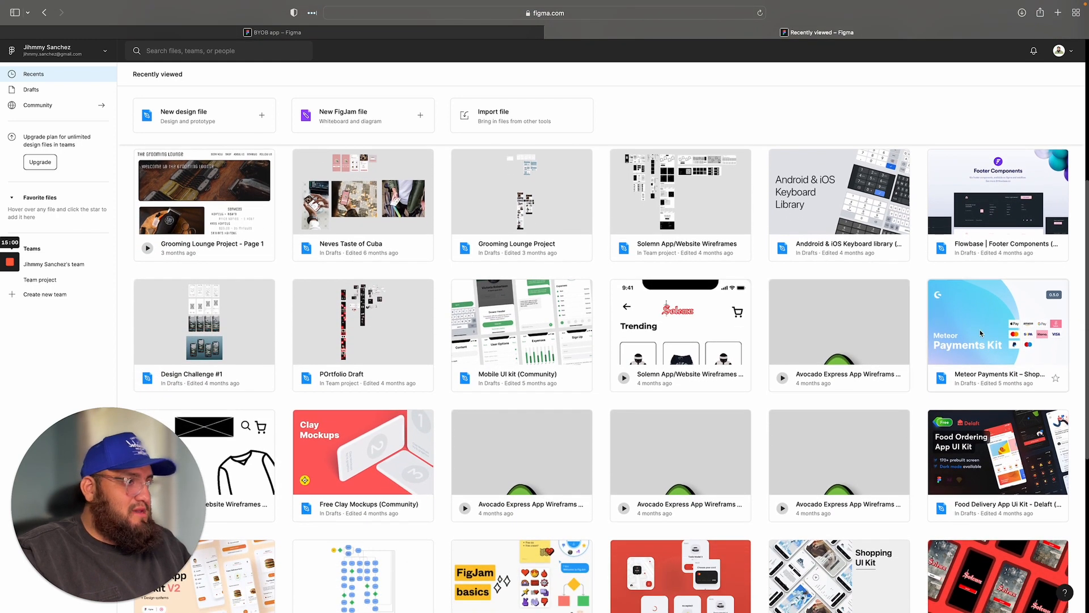
click(1026, 311)
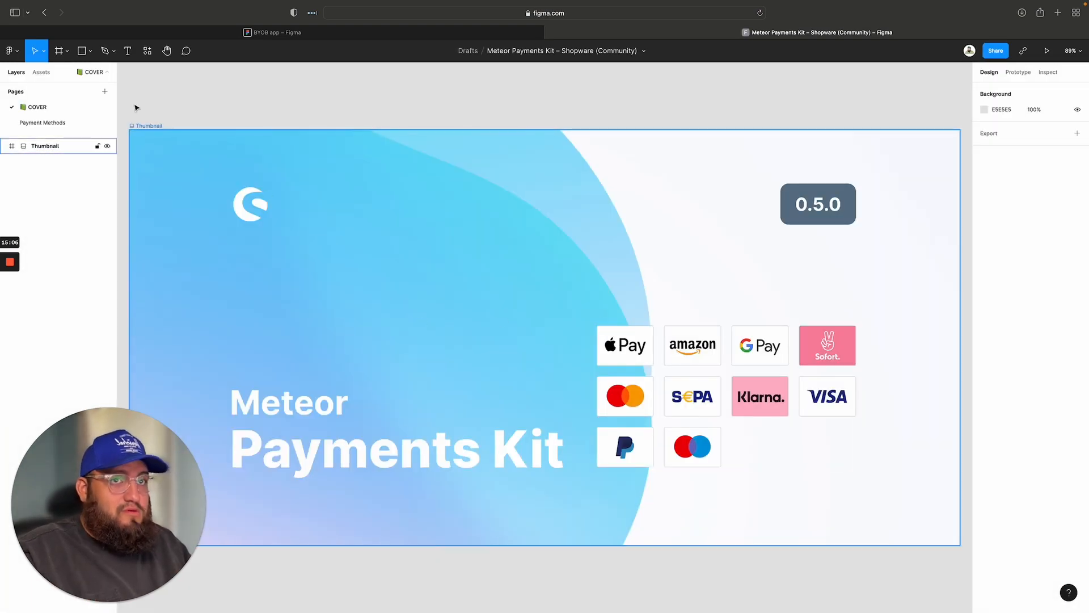
click(42, 122)
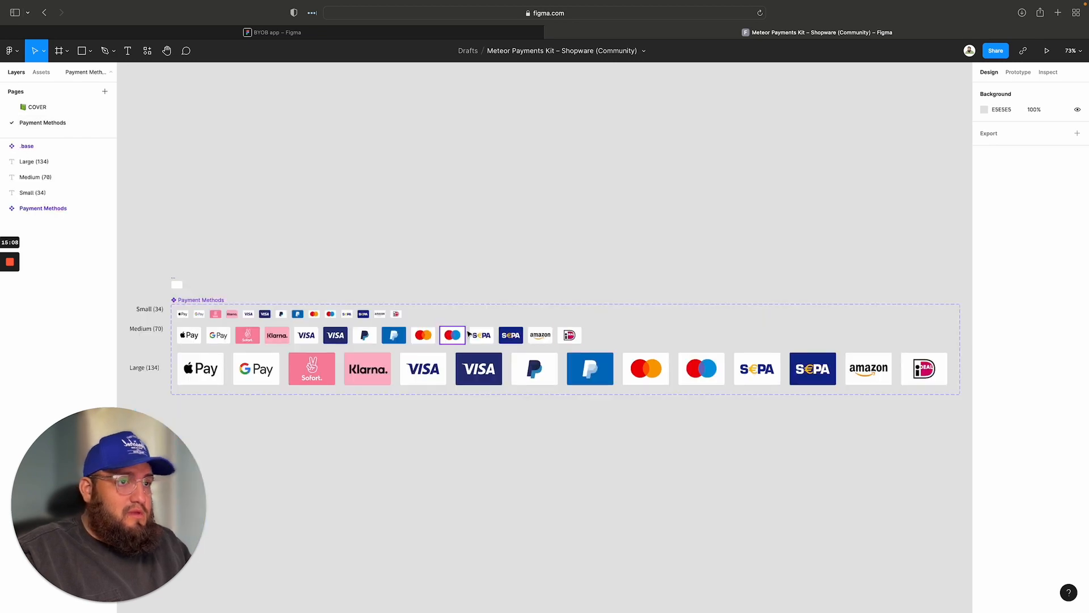
Step: Try to pick out the apple symbol from the large Apple Pay logo, narrowing the logo's width to 83.95
click(188, 339)
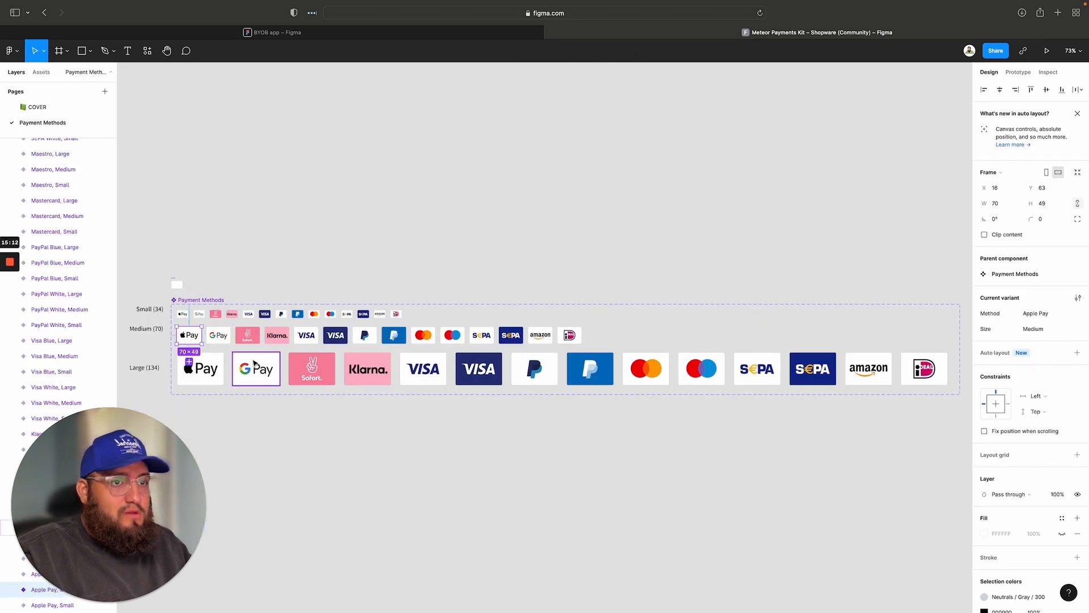
double_click(253, 370)
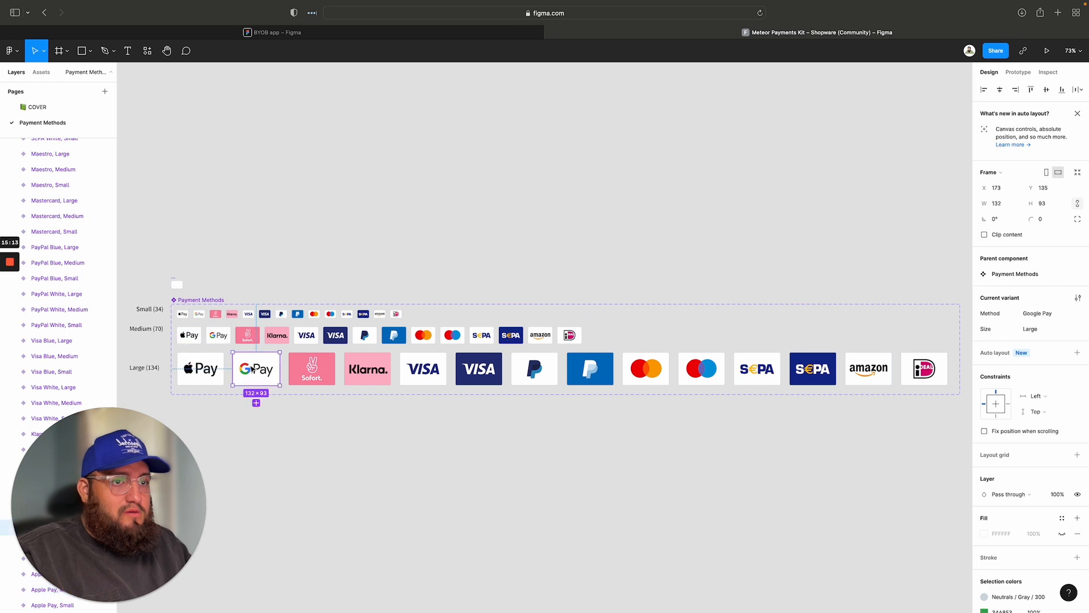
click(193, 371)
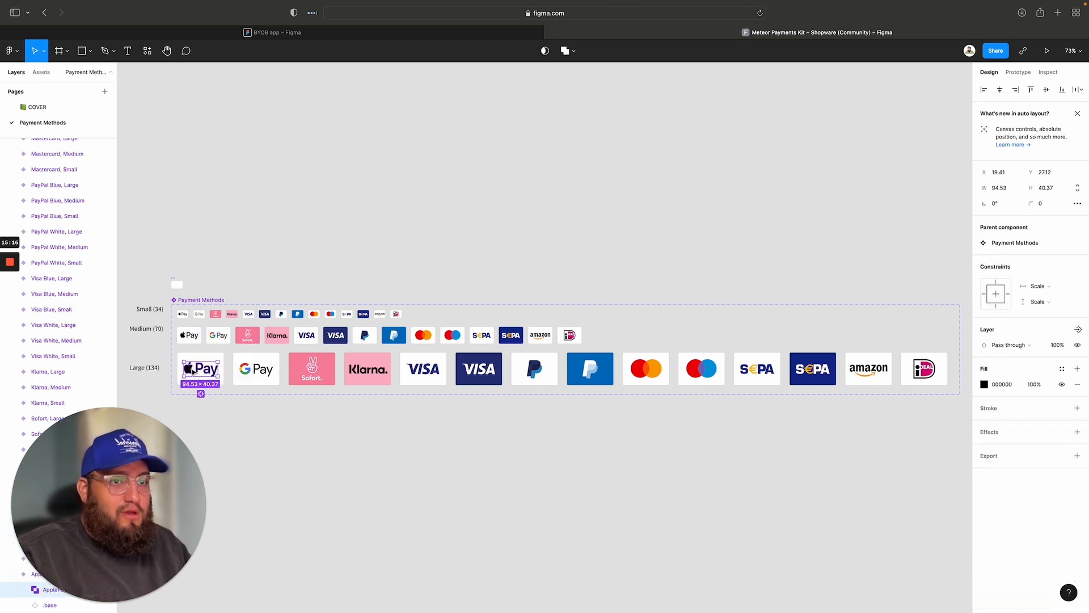
scroll(193, 371, down, 1)
drag(186, 366, 190, 366)
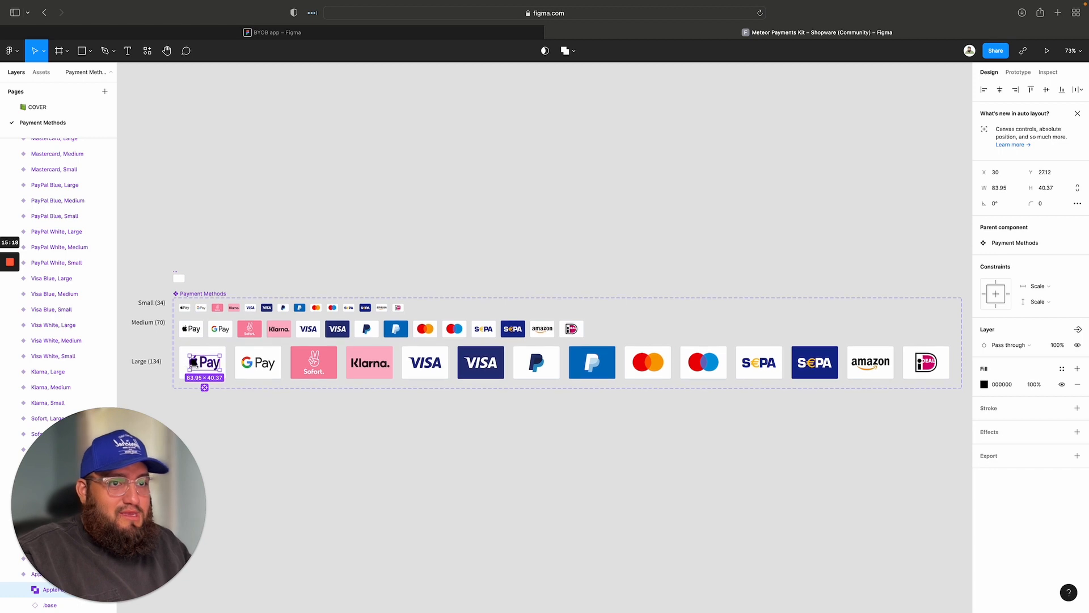
click(187, 331)
double_click(215, 367)
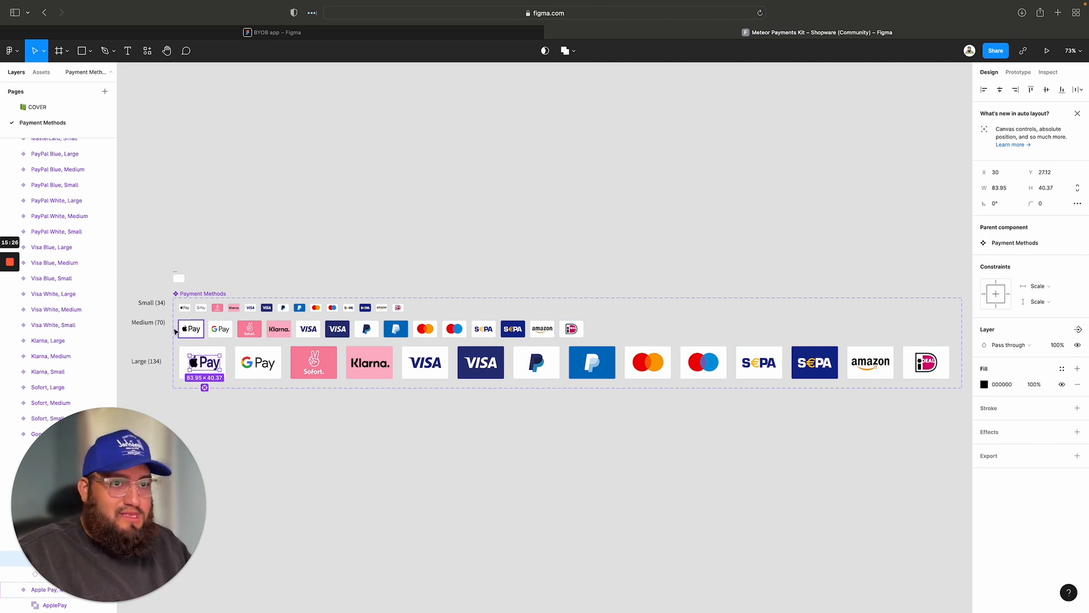
Step: Try to select only the apple symbol within the medium and large Apple Pay logos at close zoom
key(shift+2)
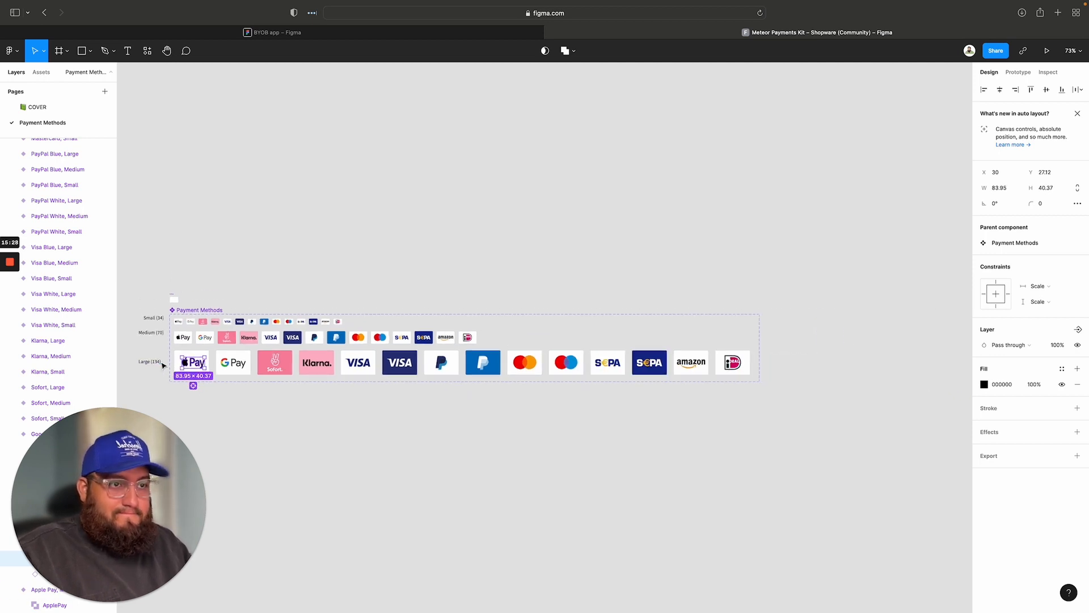
scroll(161, 366, down, 3)
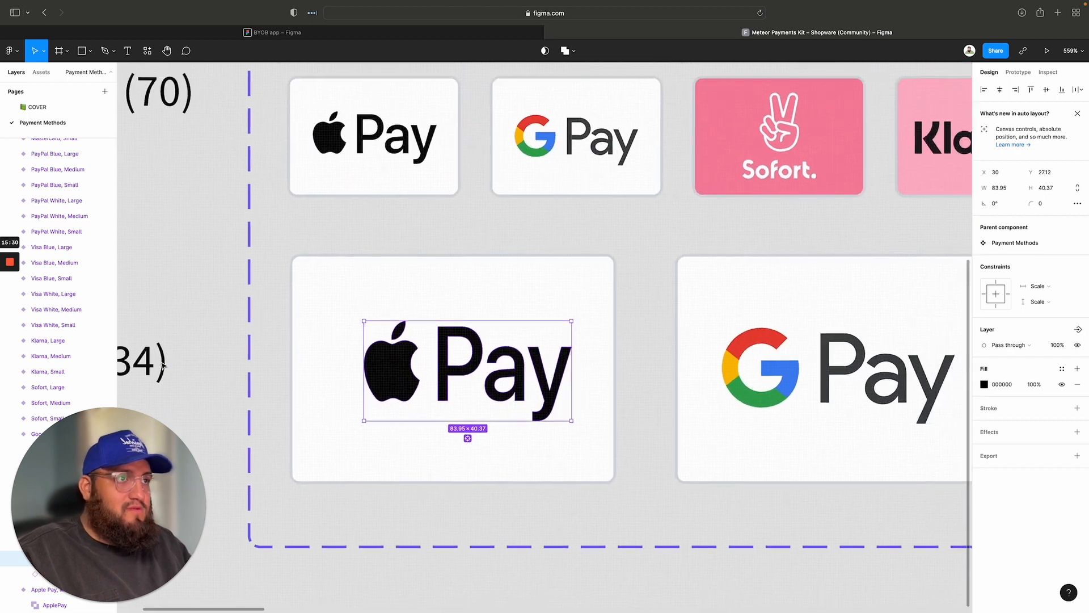
click(309, 160)
double_click(309, 160)
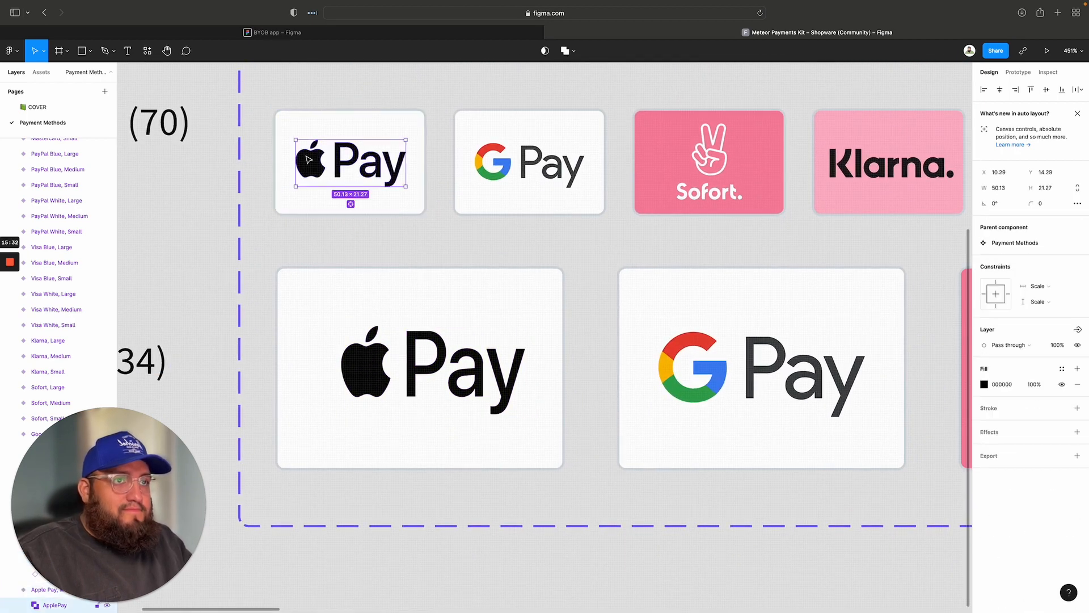
scroll(406, 157, left, 1)
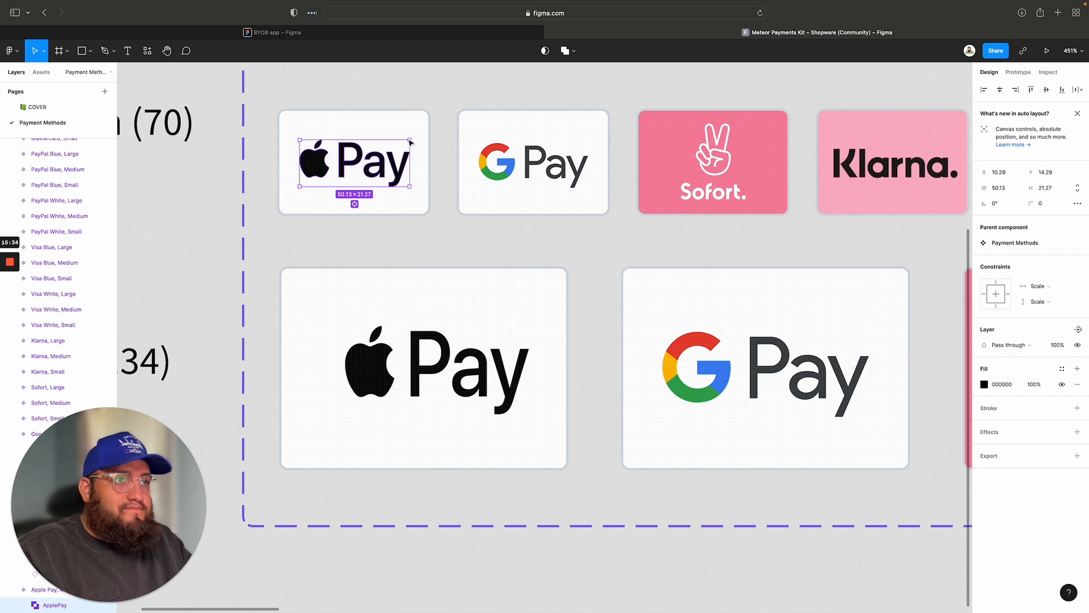
scroll(386, 352, down, 1)
click(384, 370)
scroll(384, 370, down, 1)
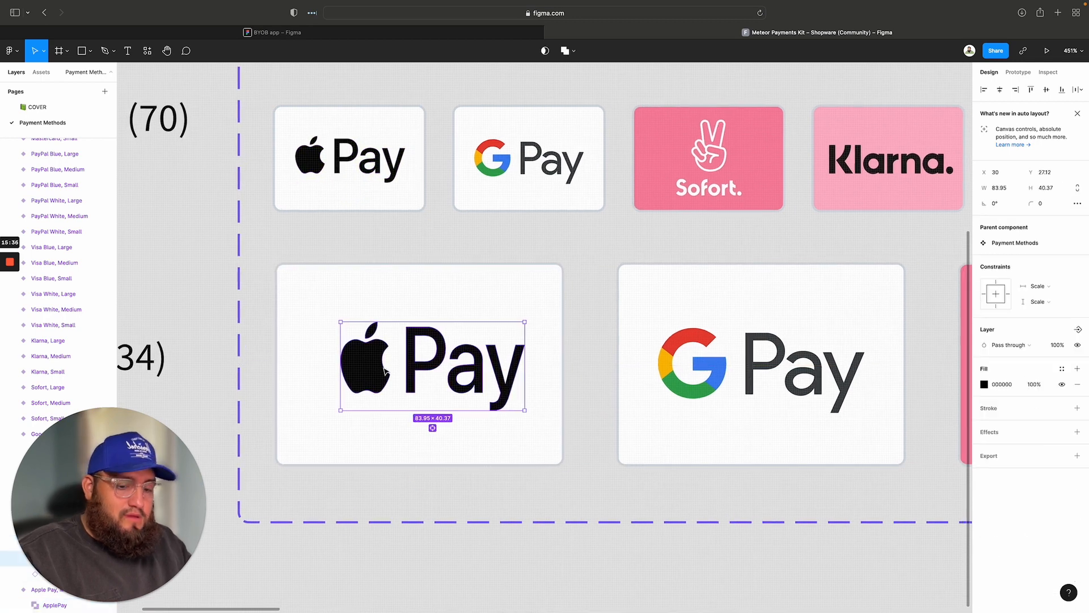
key(shift+Return)
super+click(313, 159)
key(shift+Return)
Step: Undo the width change made to the large Apple Pay logo
key(super+z)
key(super+z)
key(super+z)
key(super+z)
key(super+z)
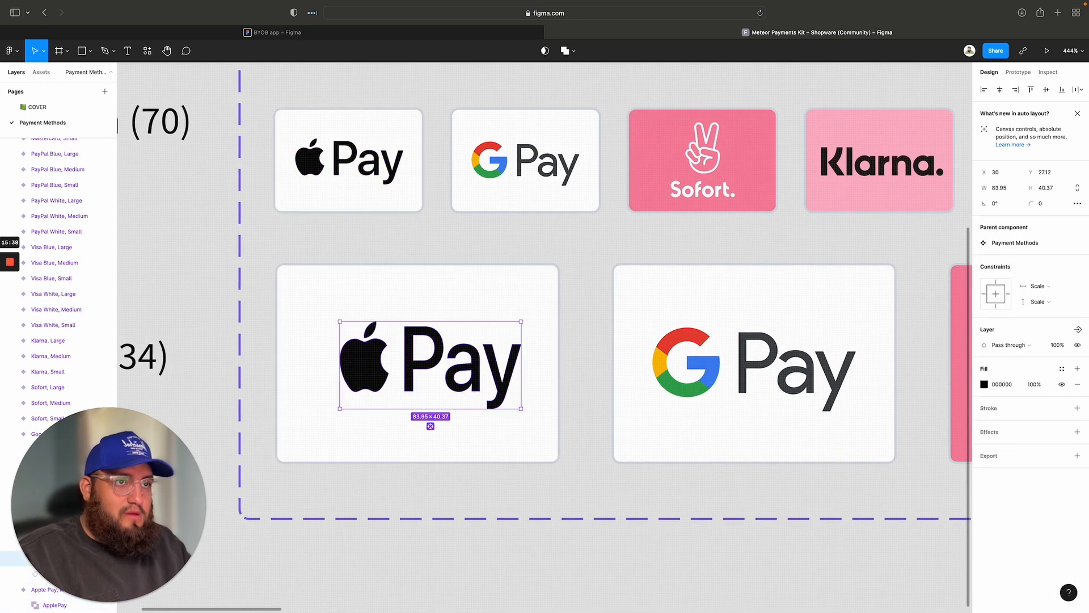
key(super+z)
key(super+z)
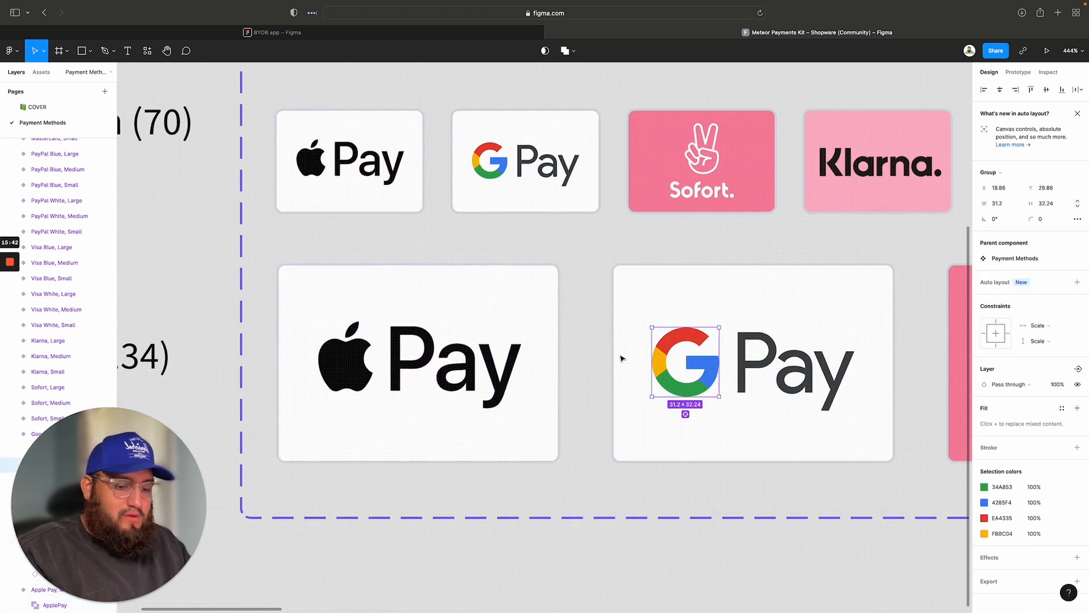
Step: Copy the G symbol of the large Google Pay logo into the BYOB app's splash page, placing it at the white bar's right end
scroll(620, 357, down, 1)
click(361, 33)
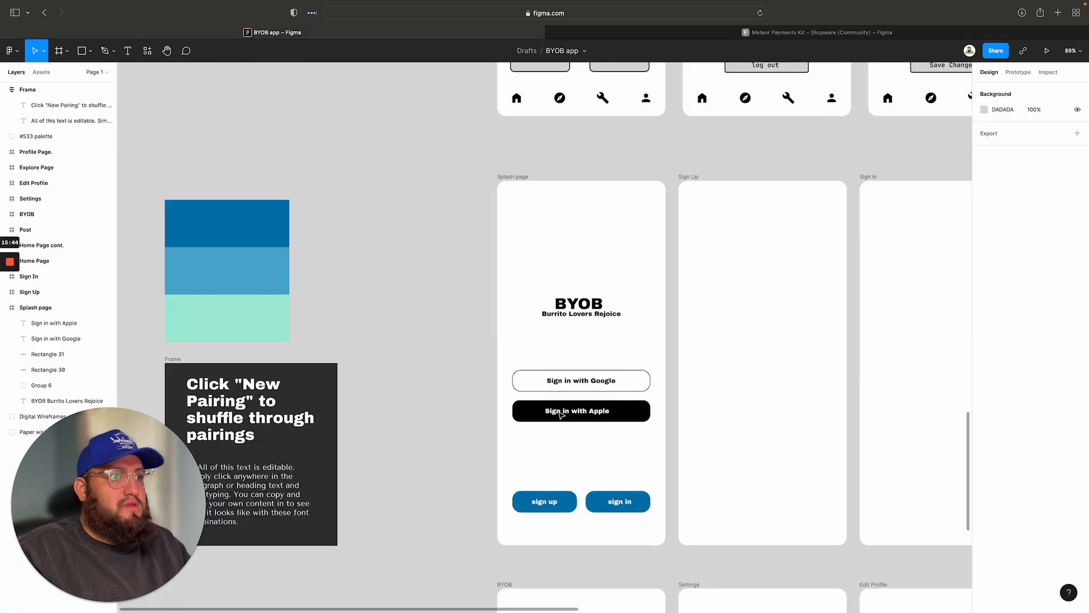
click(625, 380)
key(super+v)
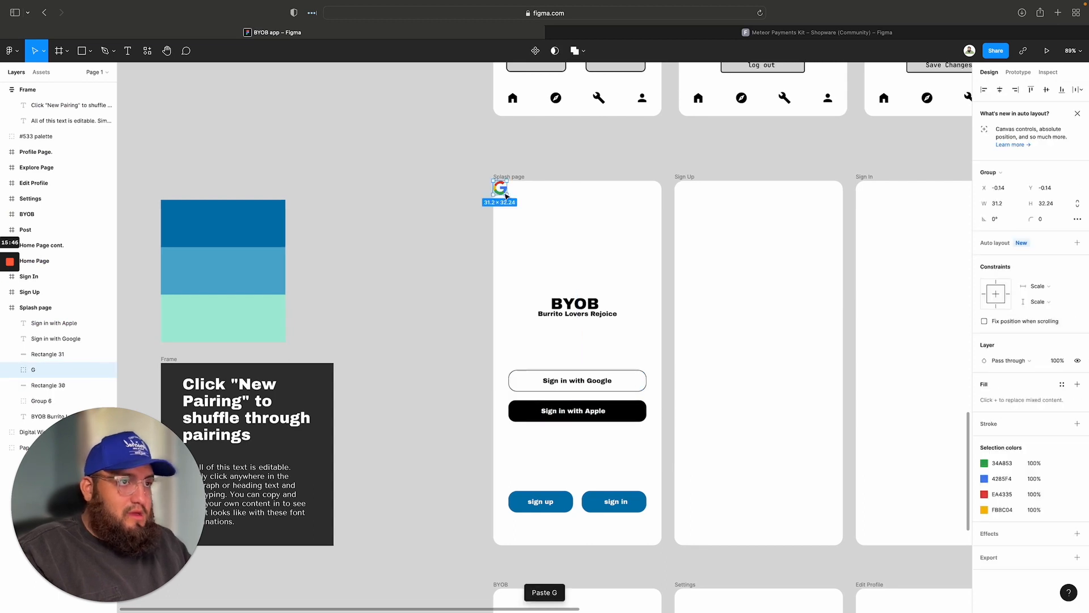
drag(501, 189, 629, 382)
click(621, 345)
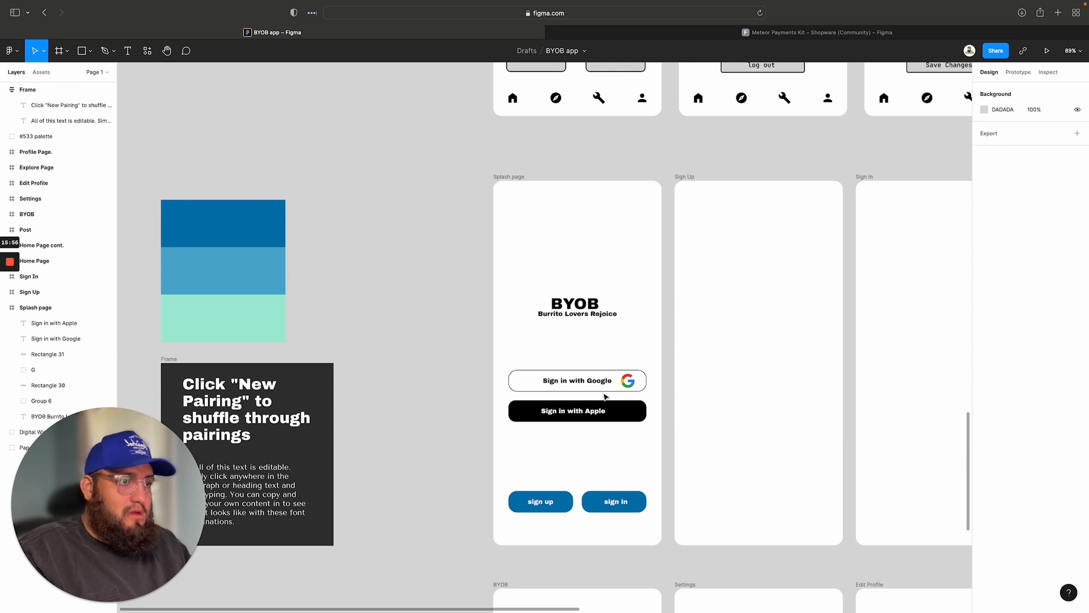
Step: Set the Google G symbol's size to 30 × 30 and realign it within the white bar
click(634, 385)
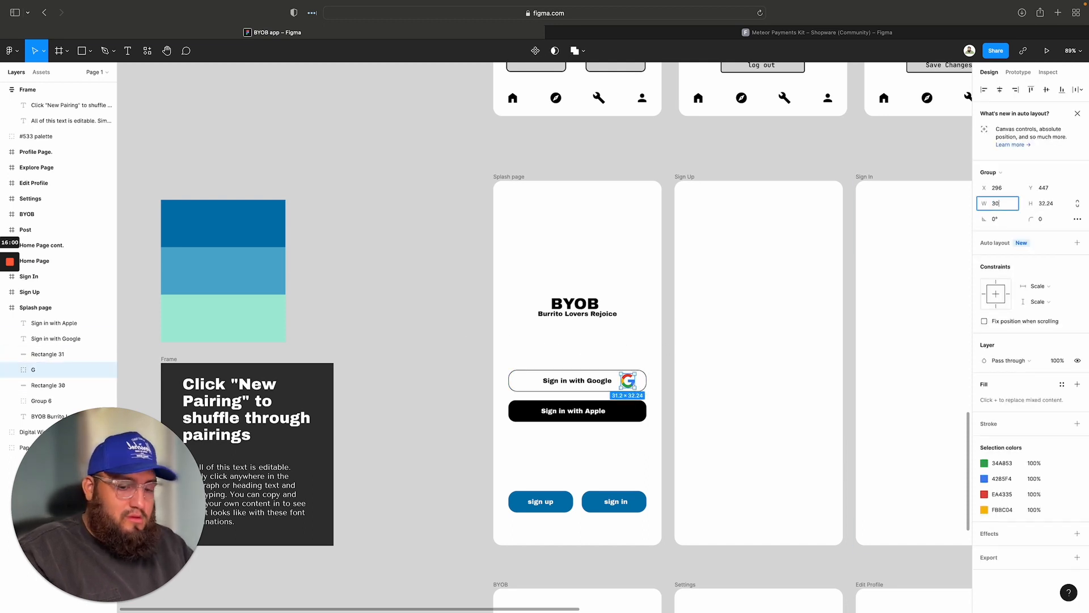
key(Tab)
text(30)
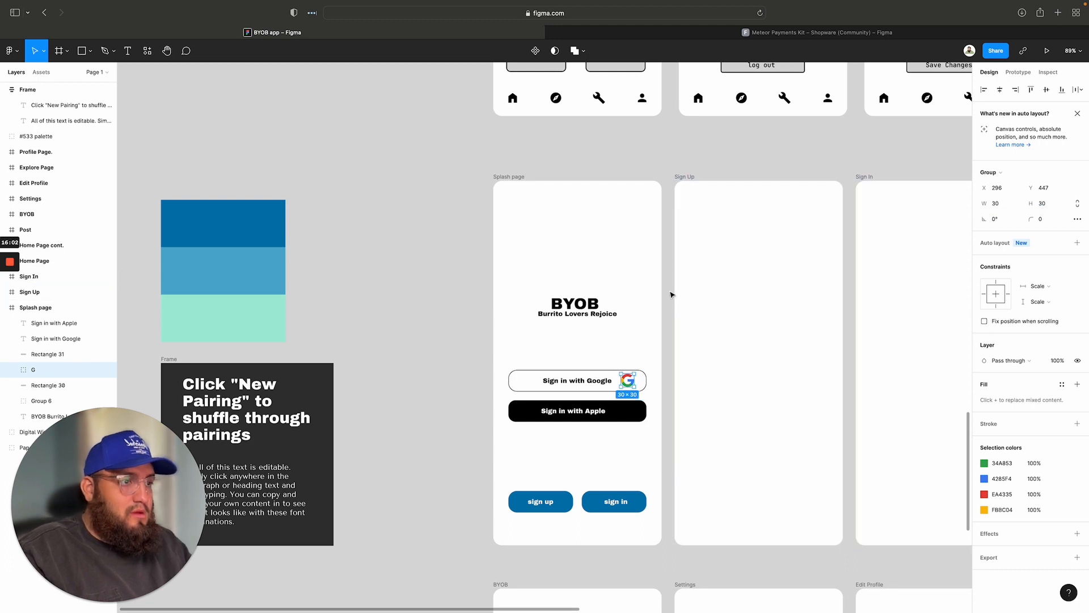
click(629, 323)
drag(626, 381, 627, 383)
click(638, 432)
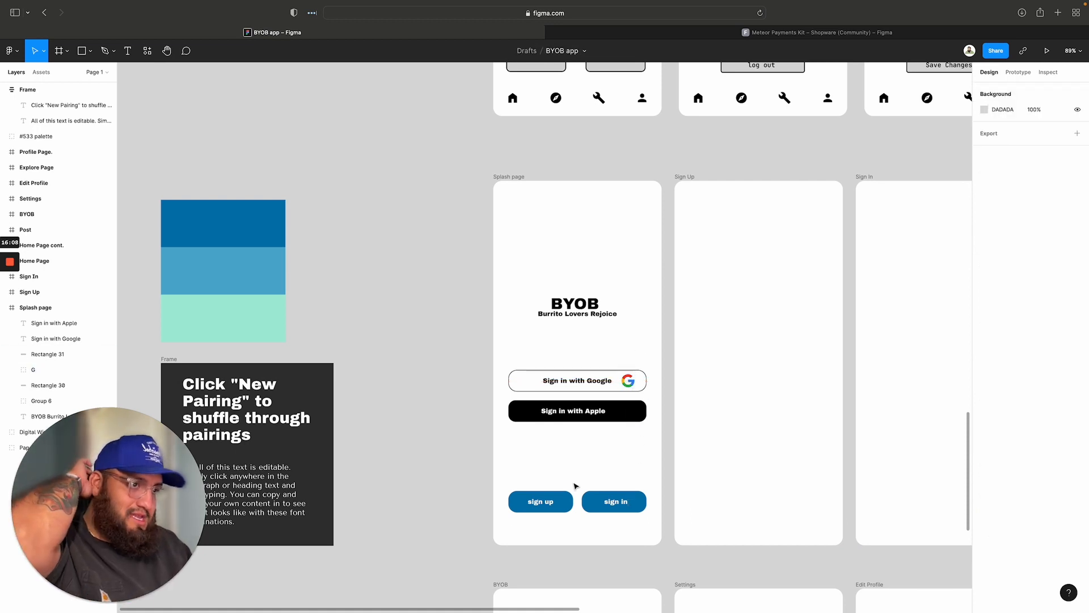
Step: Place the G symbol directly after the "Sign in with Google" label, shift the white bar clear, and group the label with the symbol
drag(627, 381, 626, 383)
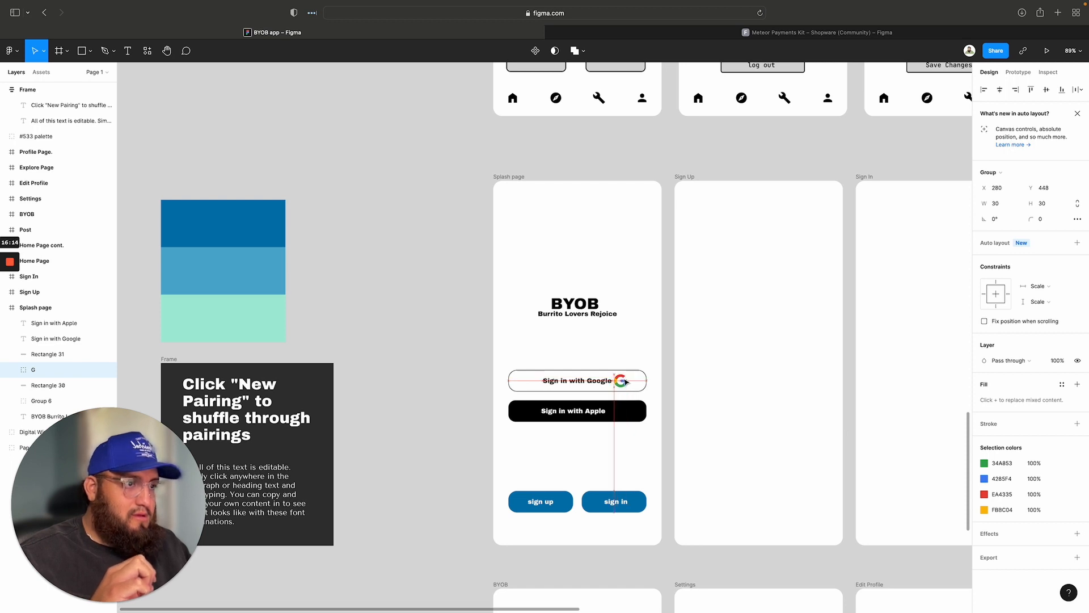
click(587, 349)
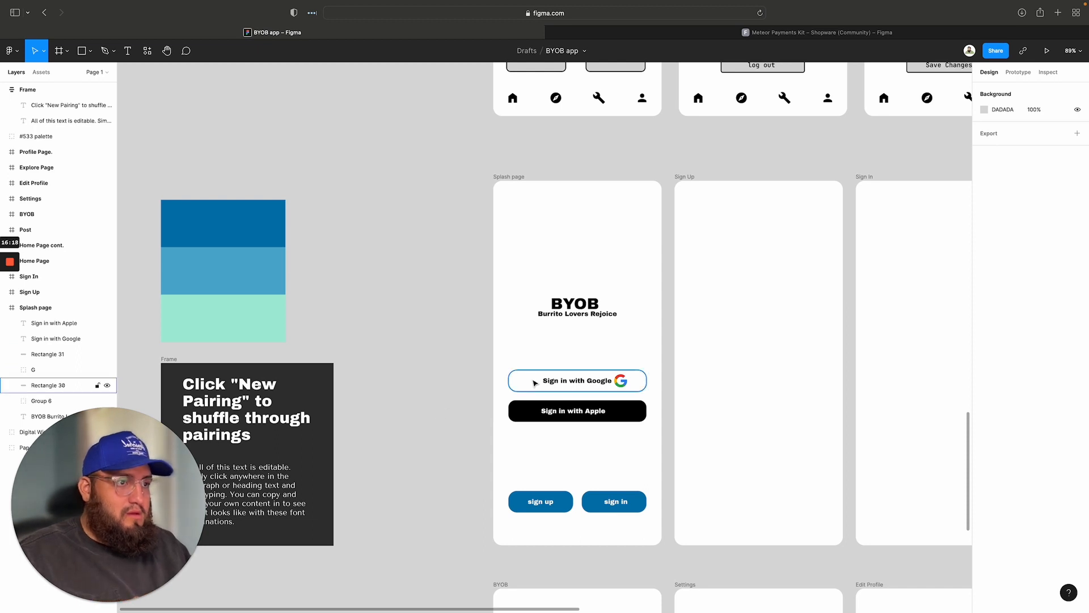
drag(535, 383, 539, 380)
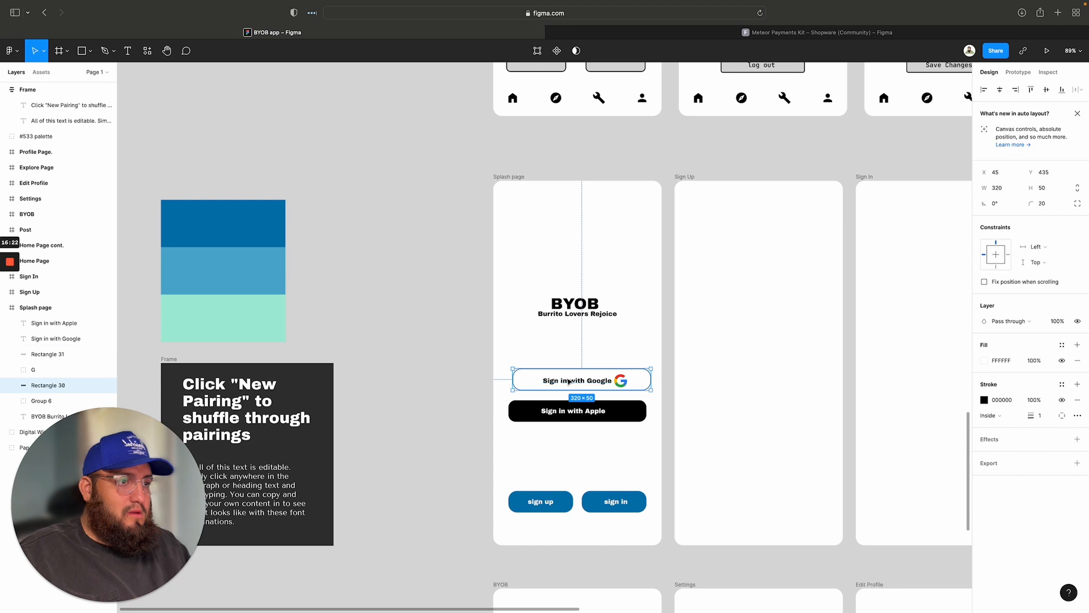
drag(640, 379, 588, 378)
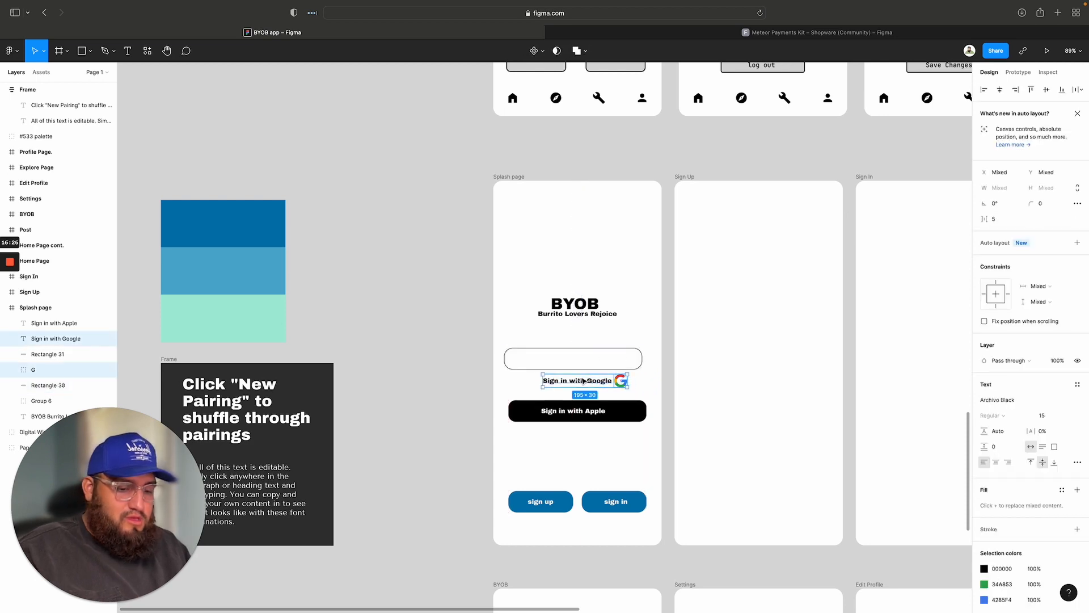
key(super+g)
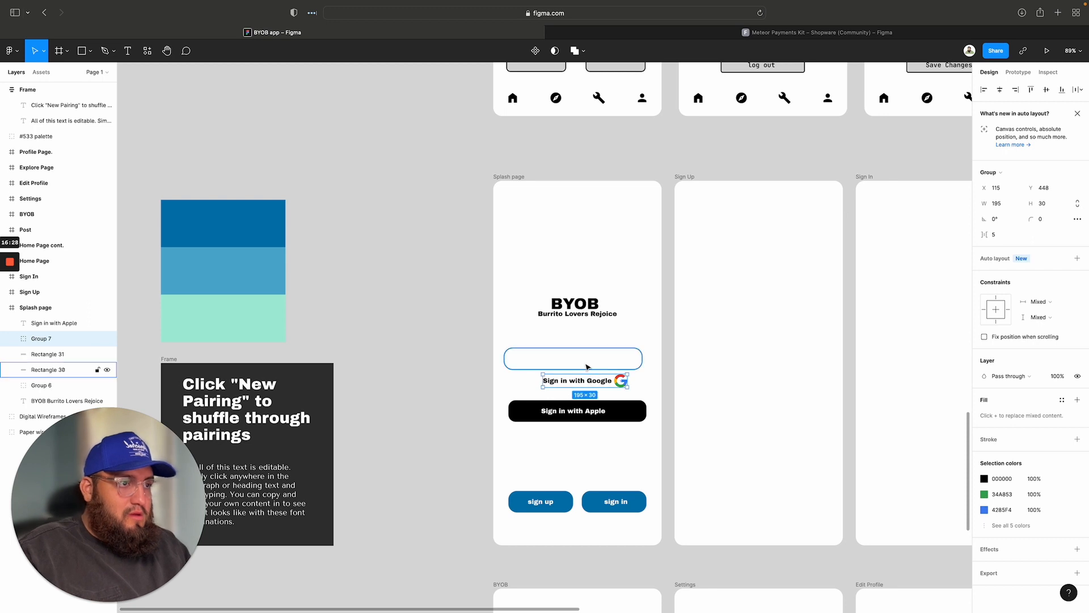
Step: Move the white bar back behind the Google label and logo group, and center the group horizontally on the splash page
drag(591, 362, 586, 381)
click(594, 380)
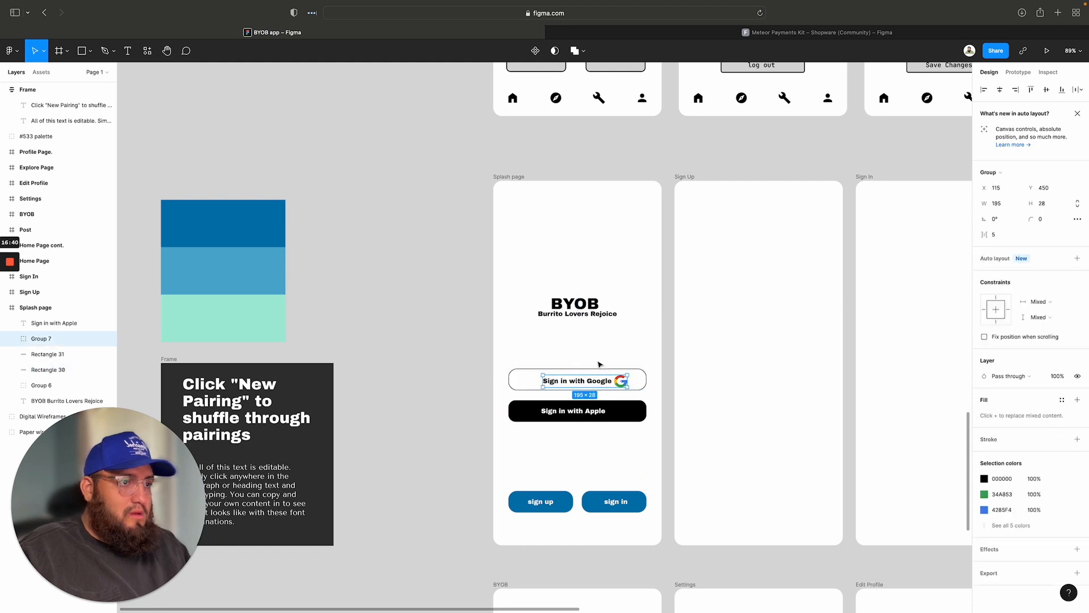
click(1002, 89)
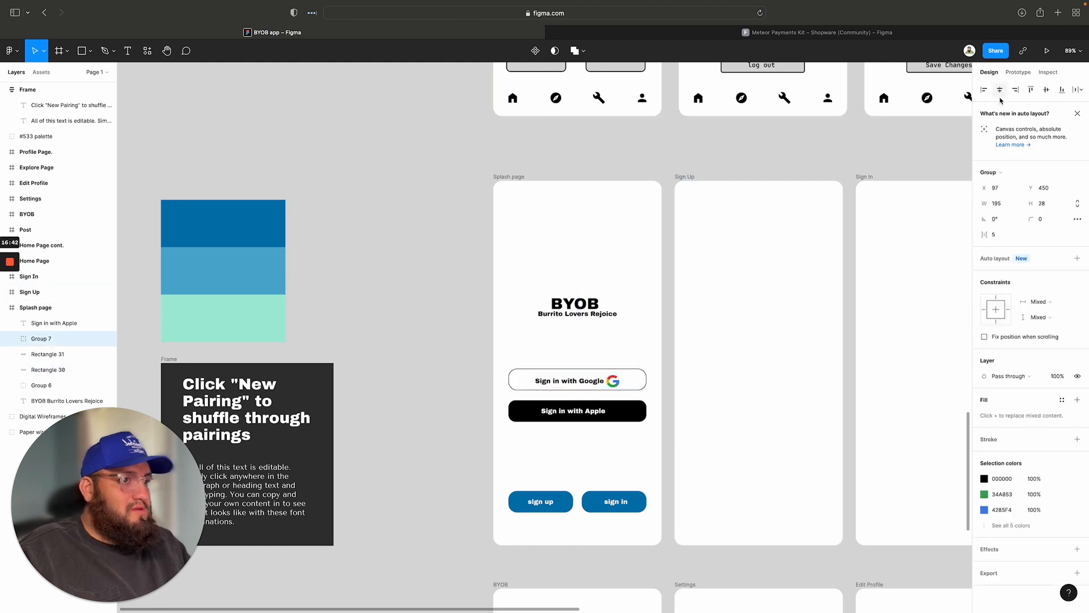
click(572, 340)
Step: Switch to the Meteor Payments Kit file and search its layers for a separate apple symbol in the large Apple Pay logo
click(720, 32)
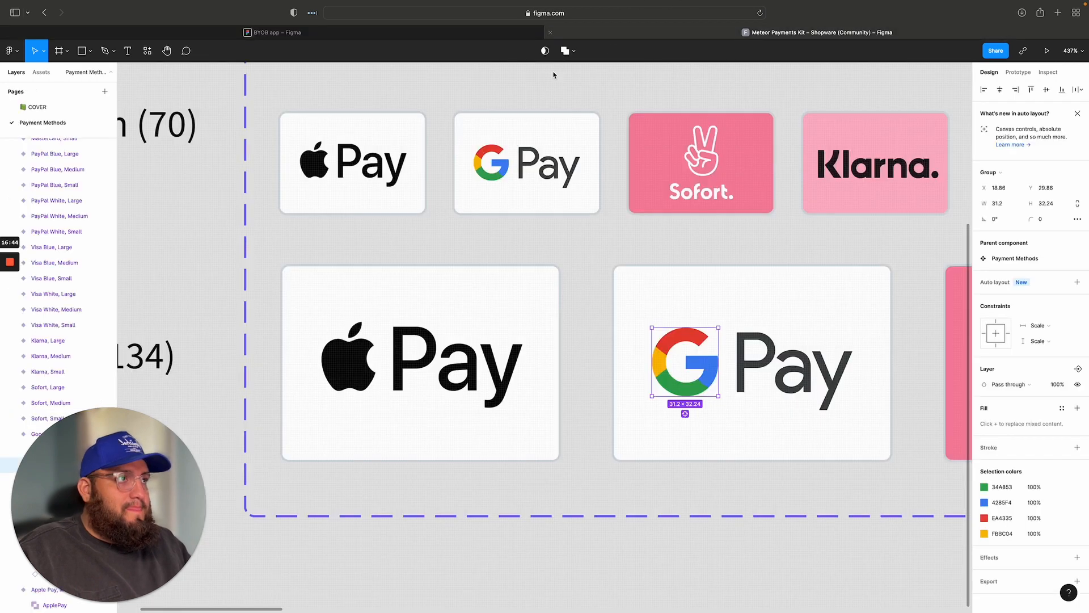
double_click(337, 354)
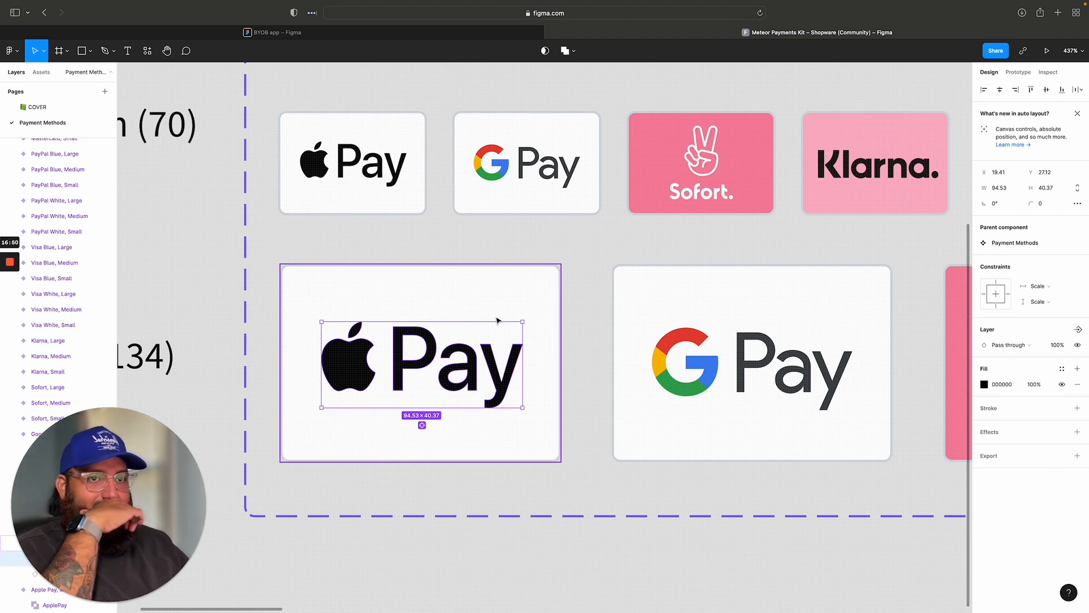
scroll(62, 221, down, 2)
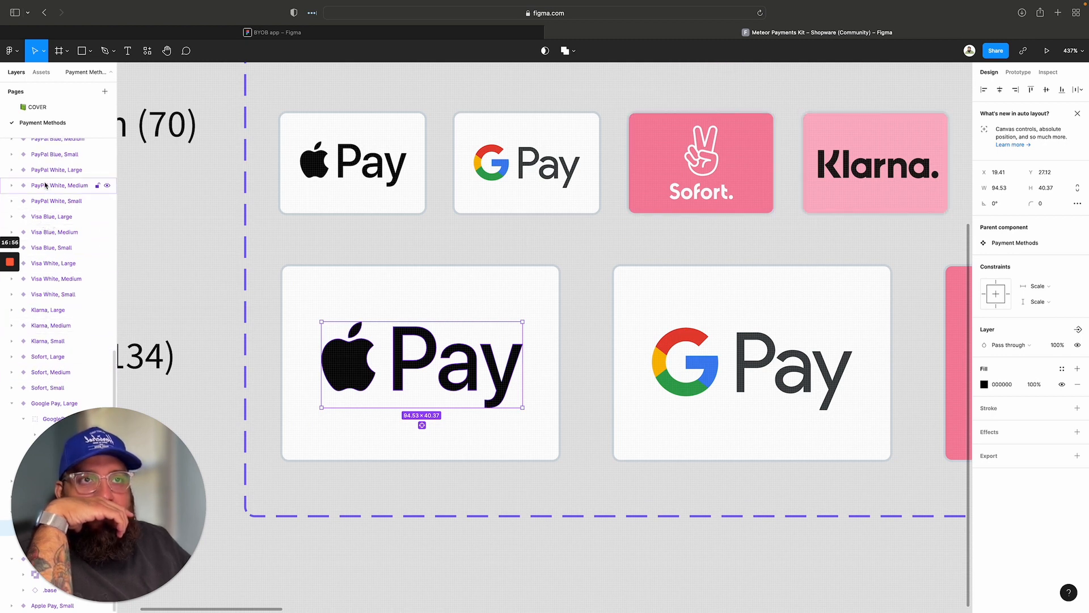
scroll(51, 215, up, 10)
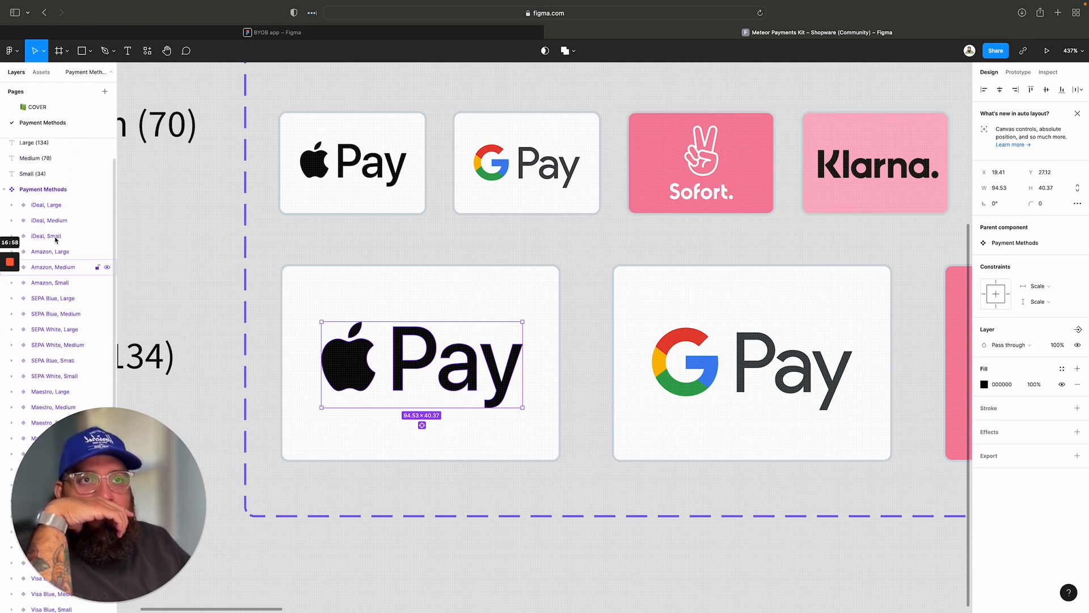
scroll(57, 255, up, 1)
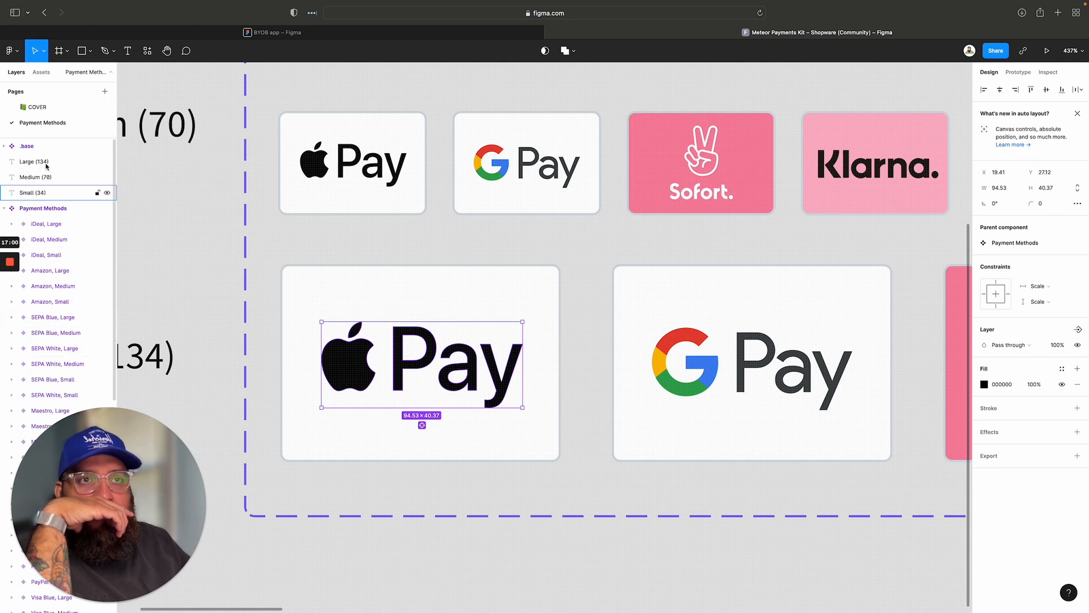
scroll(51, 227, down, 3)
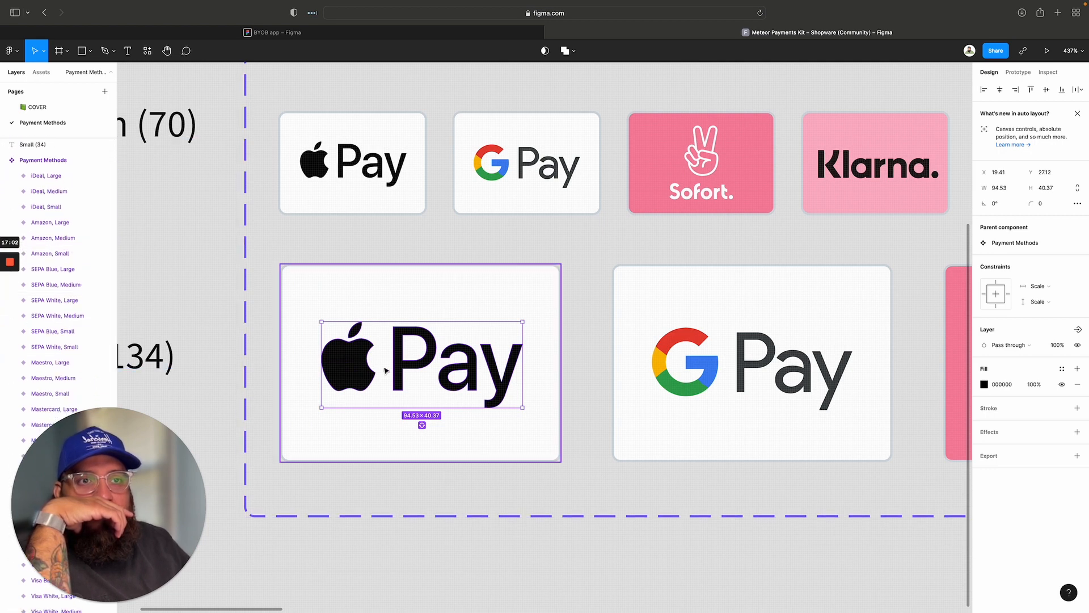
scroll(23, 244, down, 8)
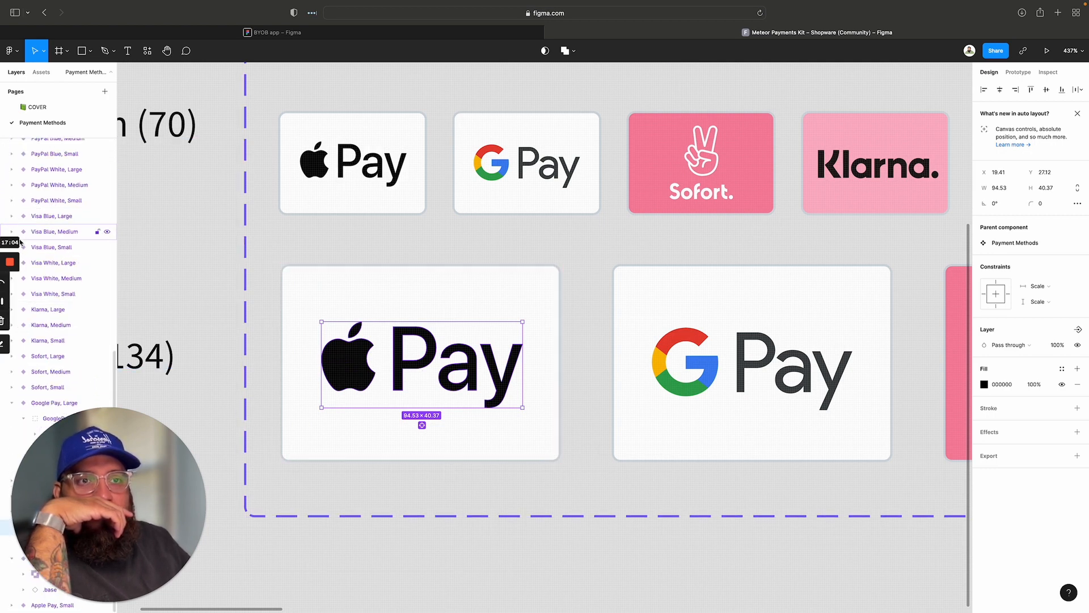
Step: Try to isolate the apple symbol through the sublayers of the Apple Pay, Large variant, and undo the resize of its logo
drag(135, 457, 146, 208)
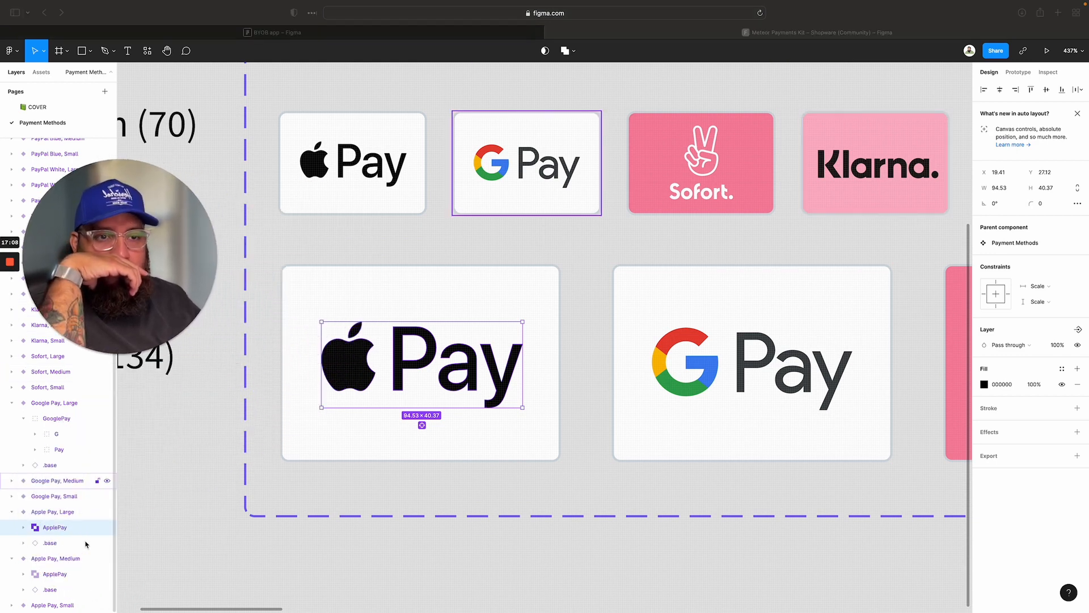
click(50, 544)
double_click(50, 544)
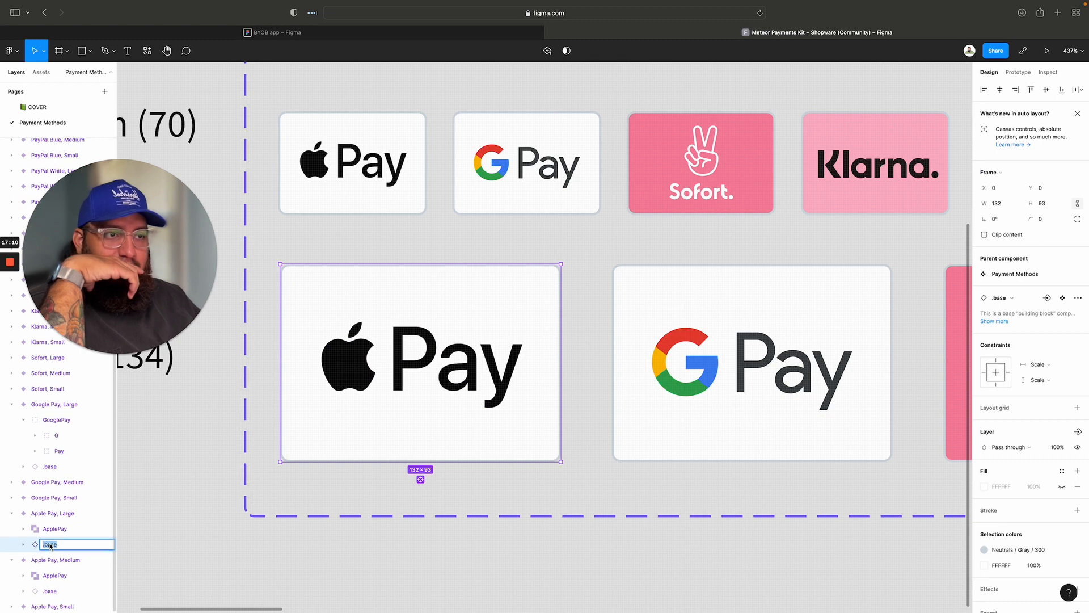
click(37, 532)
double_click(37, 534)
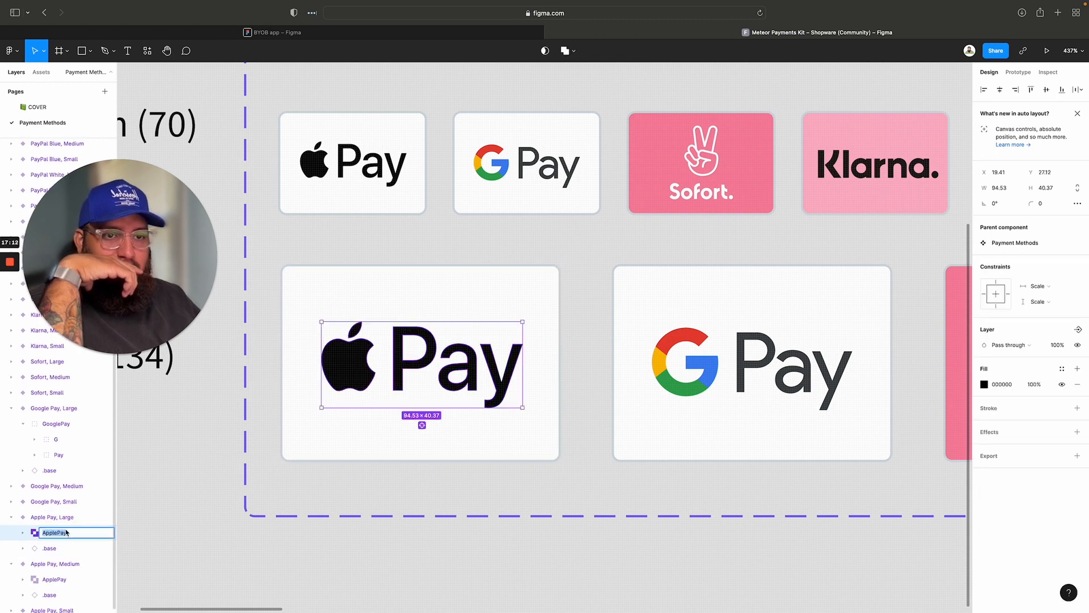
double_click(34, 534)
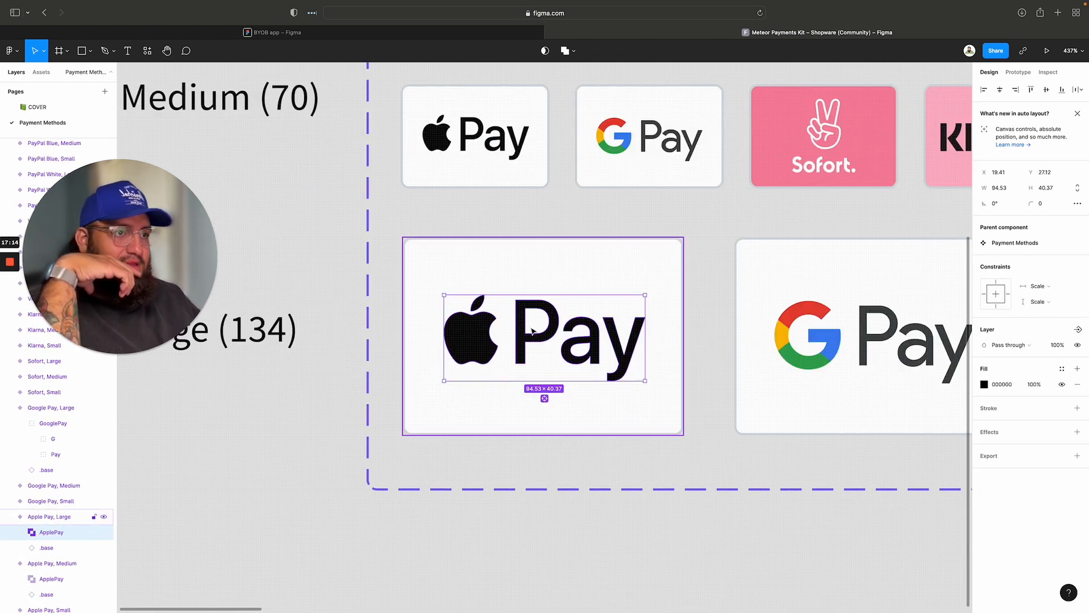
mouse_move(644, 296)
mouse_down()
mouse_move(587, 299)
mouse_move(636, 298)
mouse_up()
key(super+z)
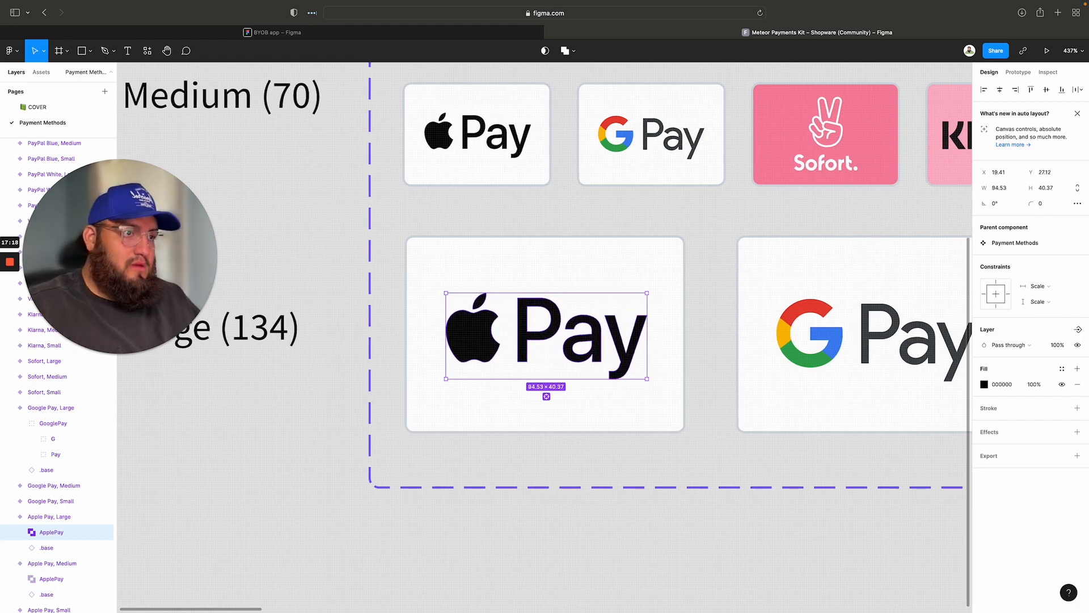
Step: Look over all small, medium and large payment method logos in the kit for a usable standalone apple symbol
click(481, 261)
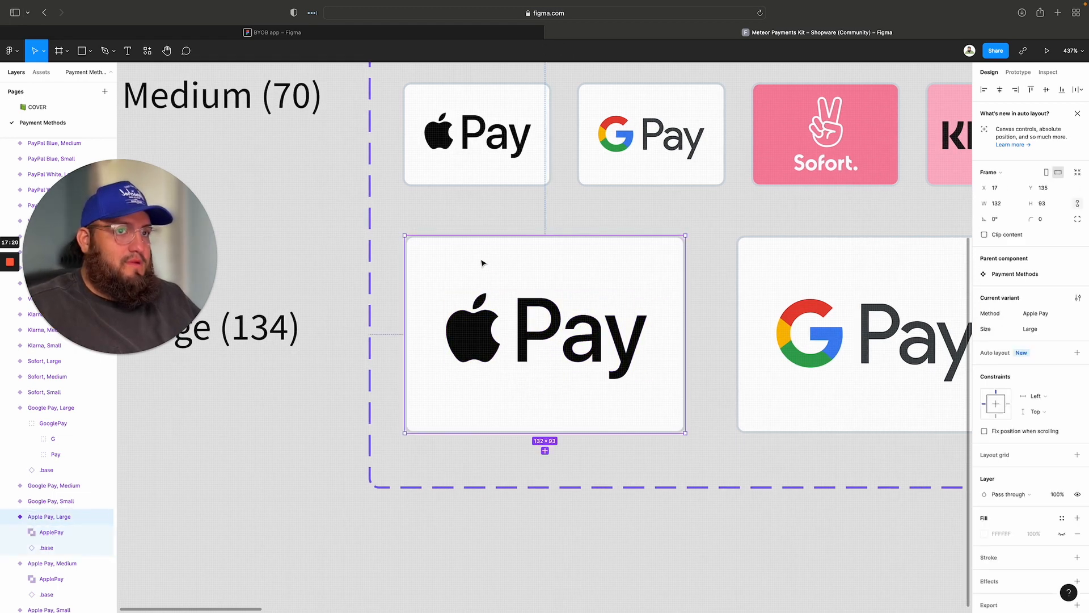
scroll(442, 238, up, 2)
drag(154, 269, 151, 513)
scroll(686, 229, up, 10)
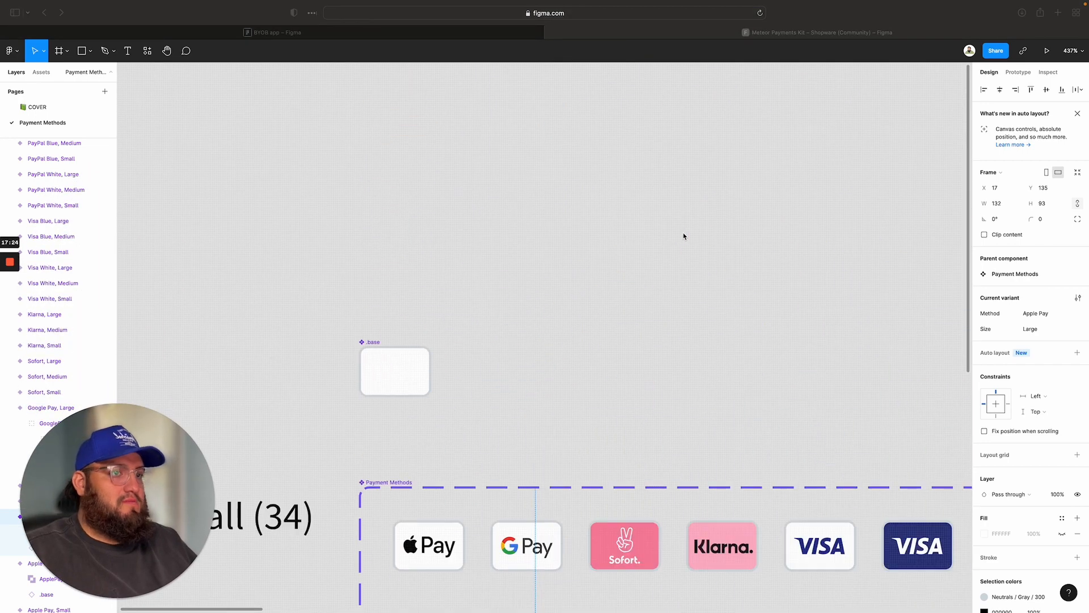
scroll(684, 236, down, 10)
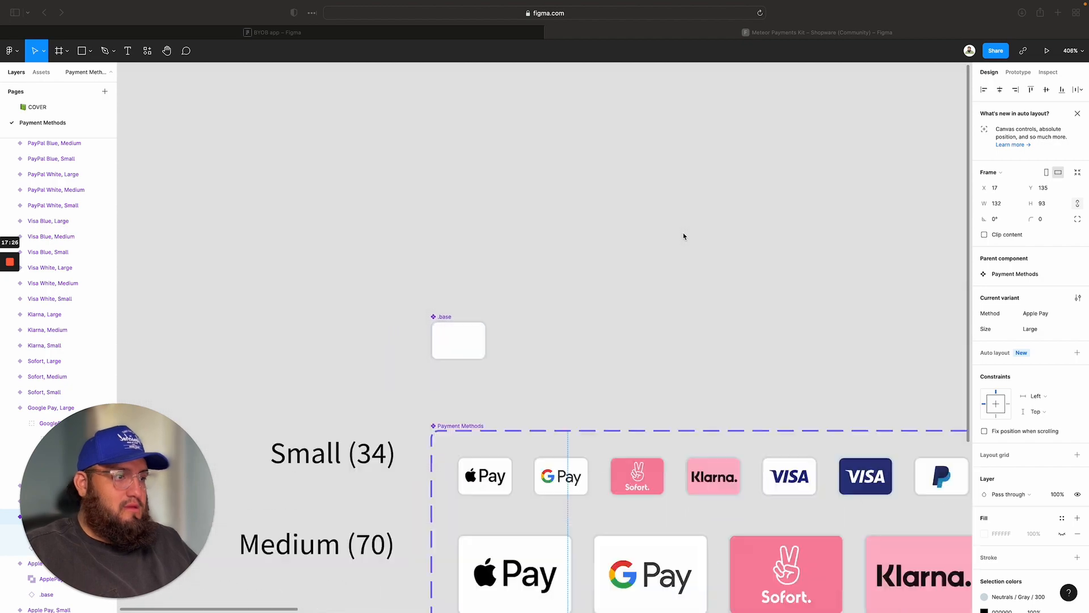
scroll(683, 236, right, 5)
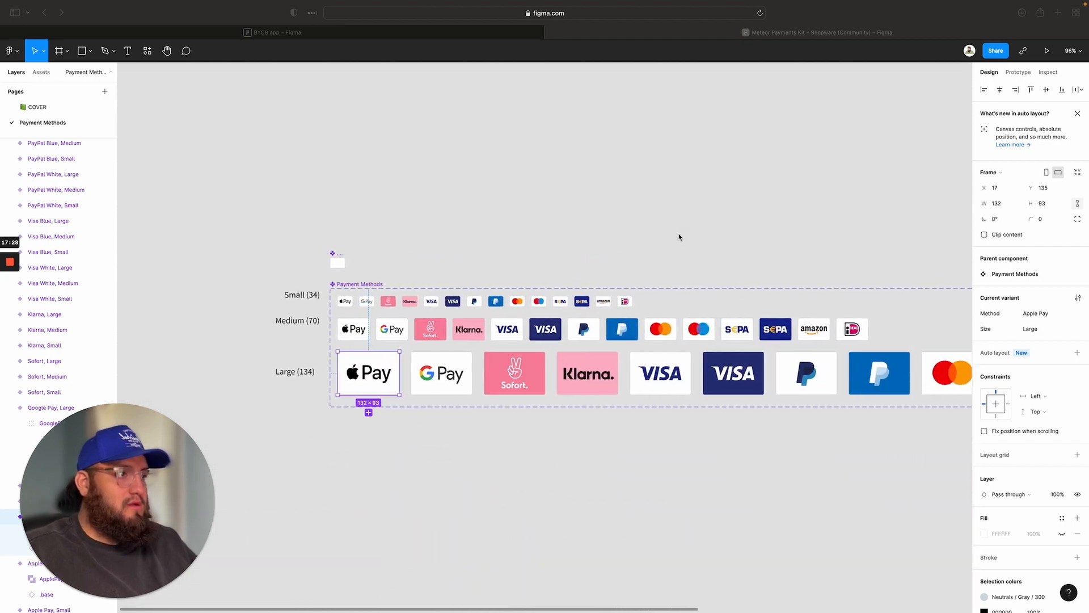
scroll(681, 237, up, 1)
scroll(678, 237, right, 7)
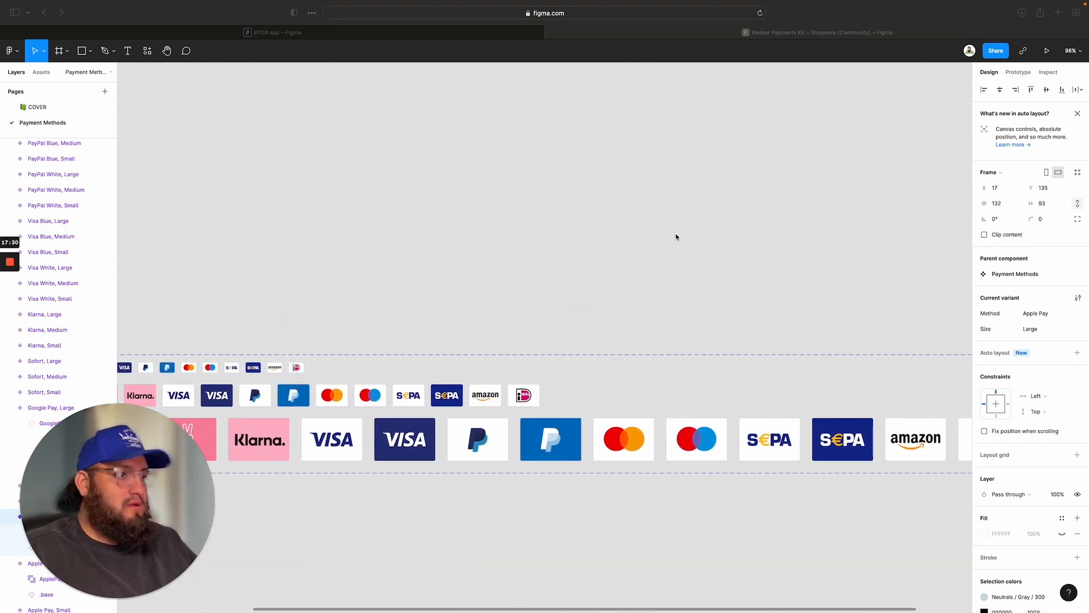
scroll(675, 236, left, 6)
scroll(669, 236, left, 4)
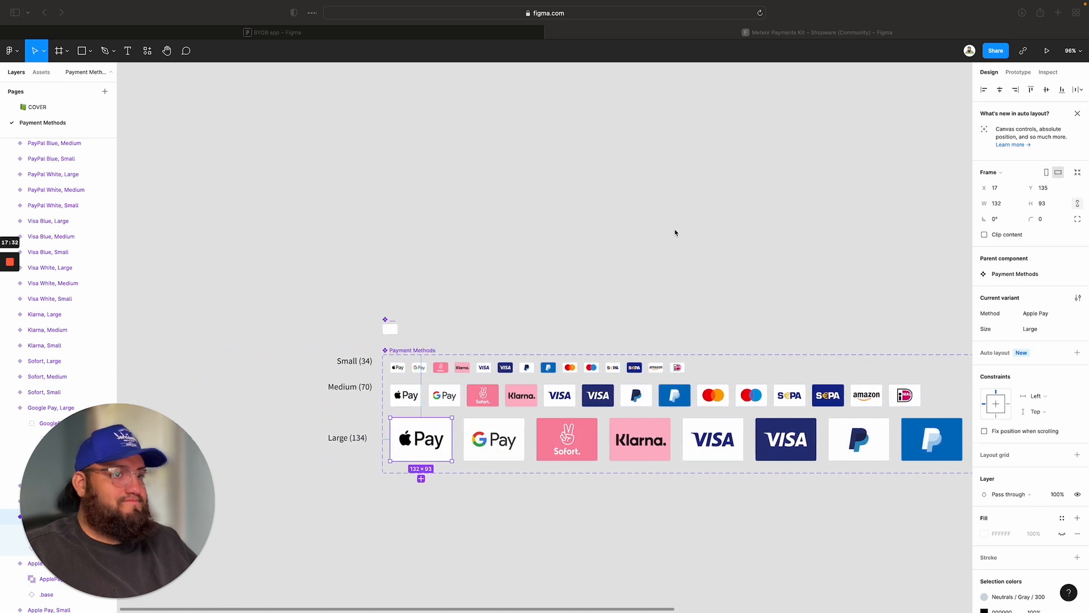
scroll(667, 234, up, 1)
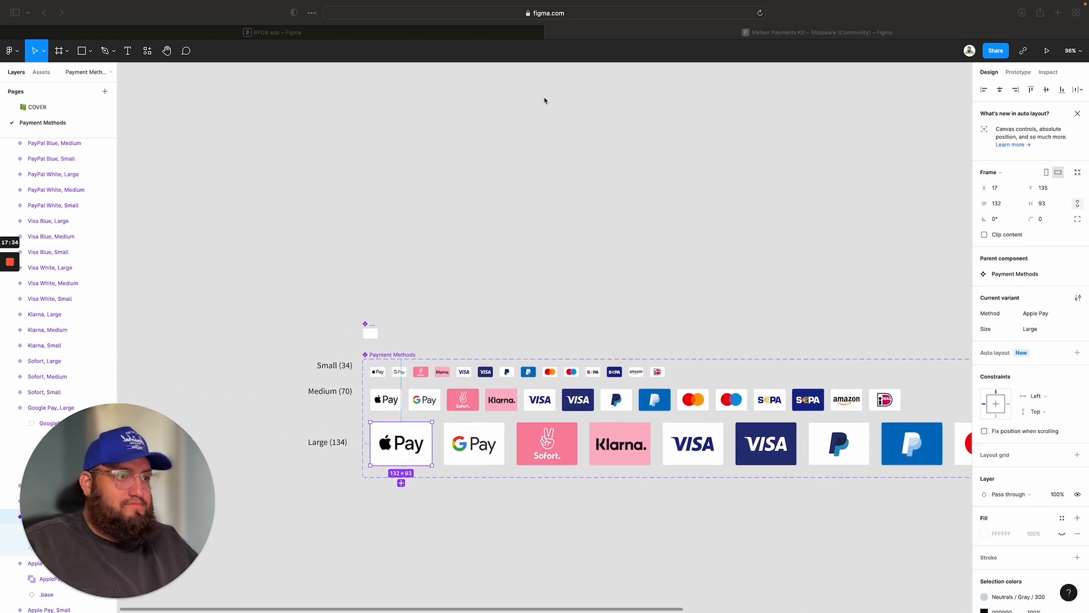
Step: Close the Meteor Payments Kit file and return to the splash page in the BYOB app file
click(579, 59)
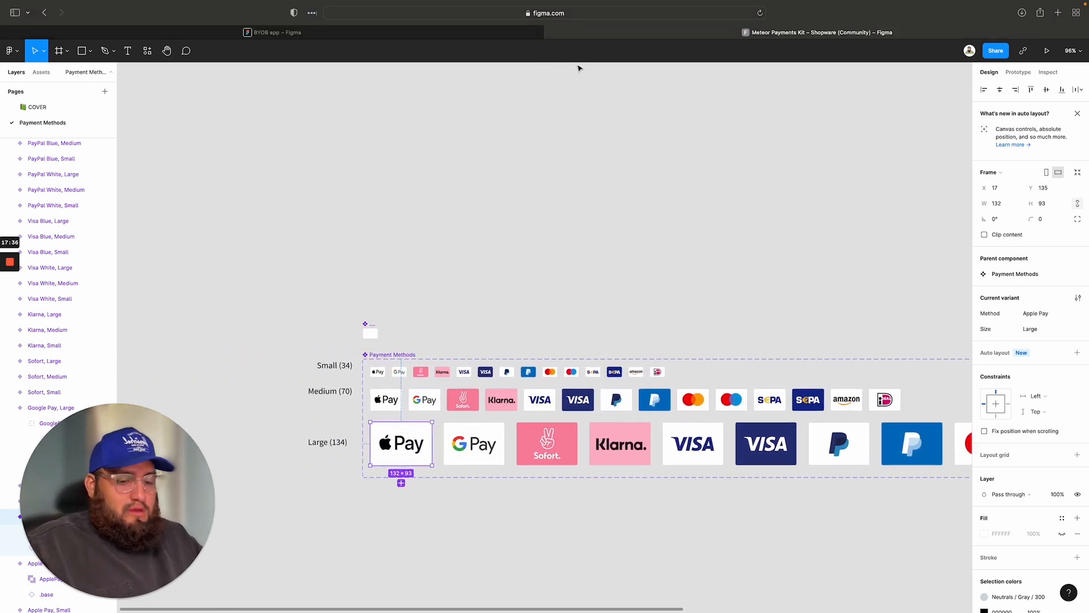
key(super+w)
scroll(645, 365, down, 3)
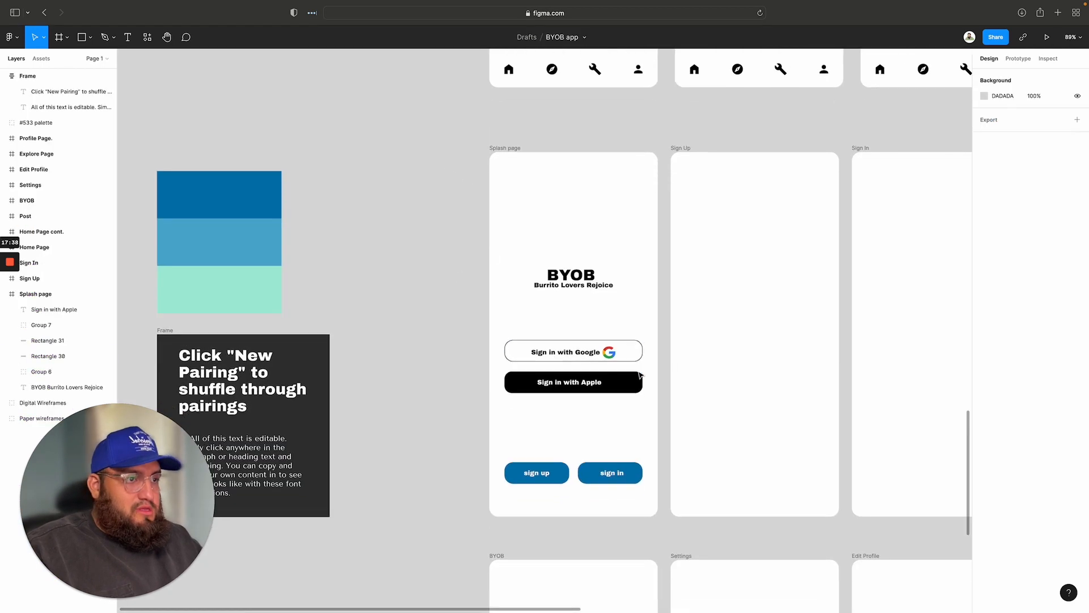
Step: Center the "Sign in with Apple" label horizontally on the splash page
click(604, 335)
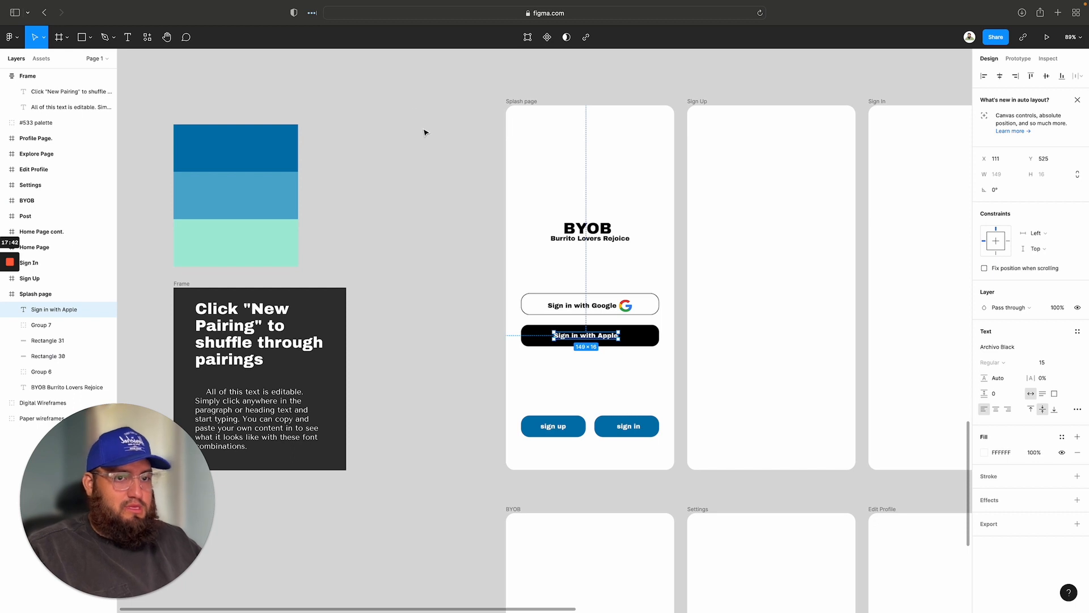
scroll(690, 348, up, 1)
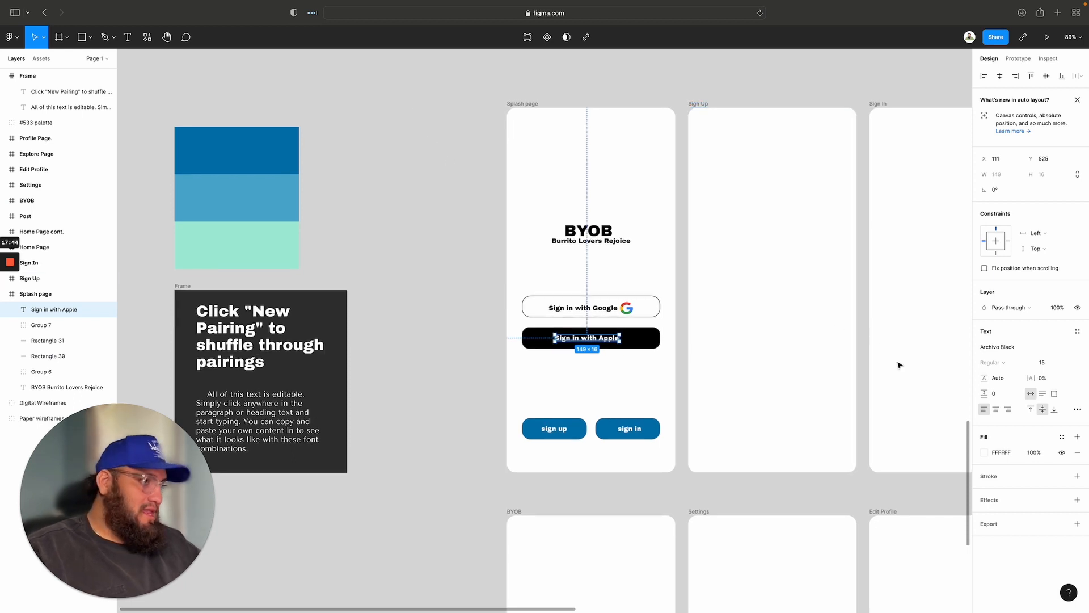
key(super+space)
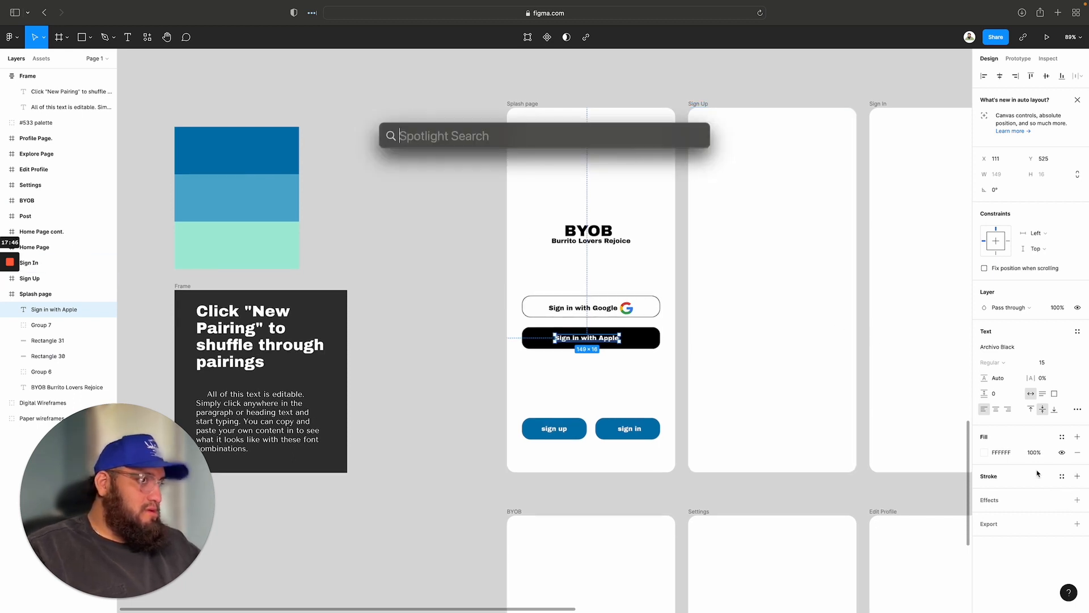
key(Escape)
scroll(529, 133, down, 1)
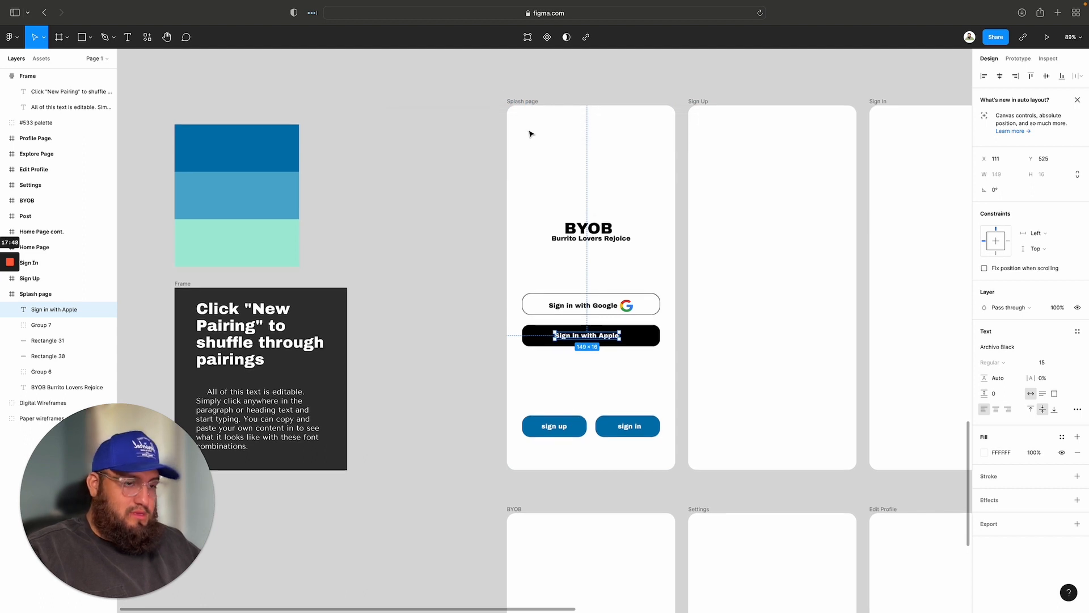
click(578, 270)
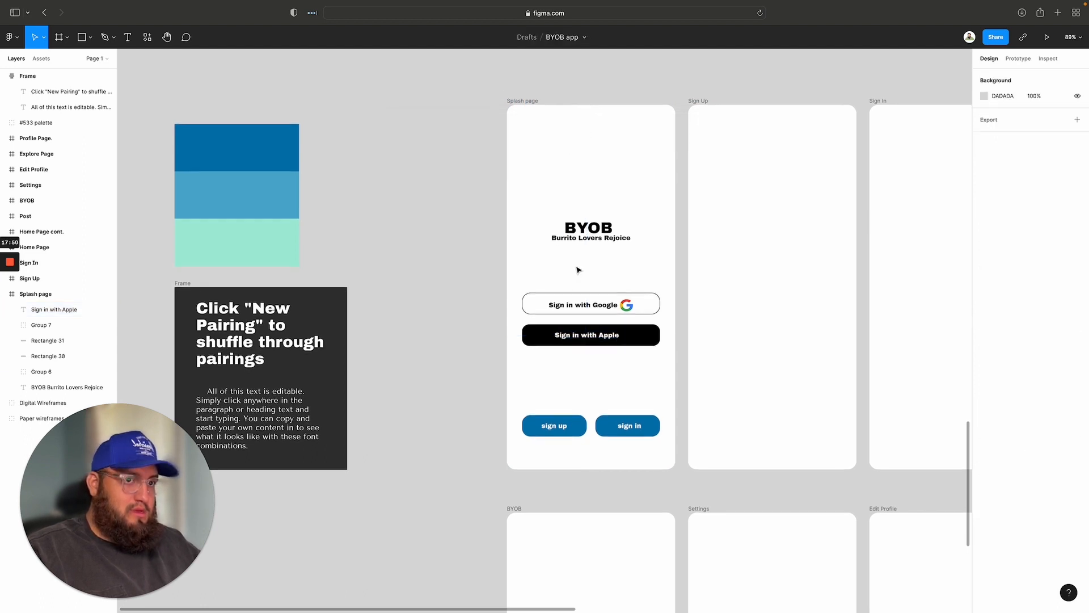
click(599, 335)
scroll(772, 227, left, 1)
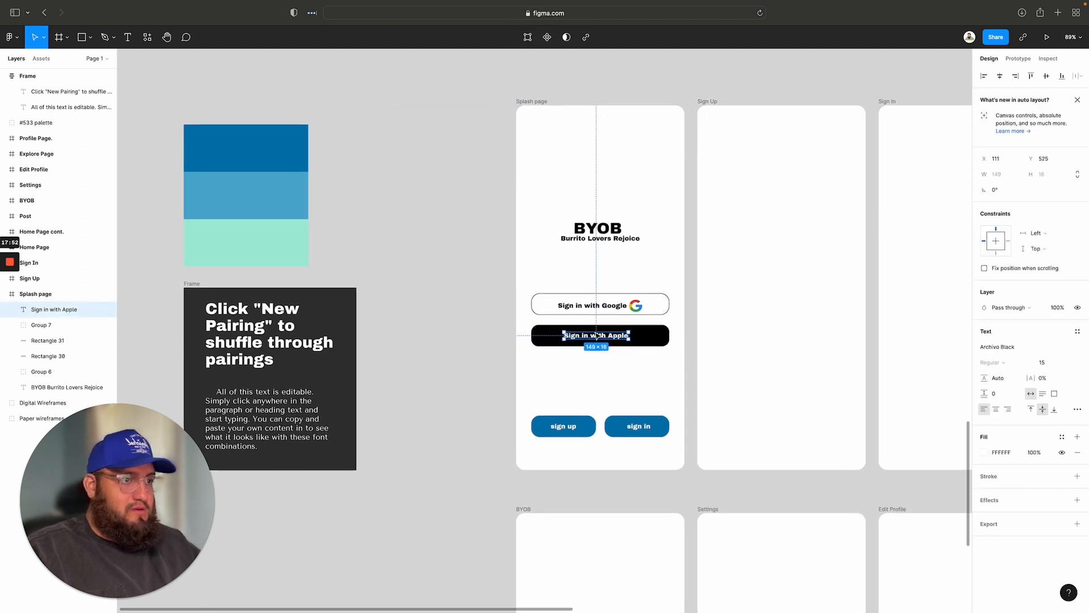
click(998, 79)
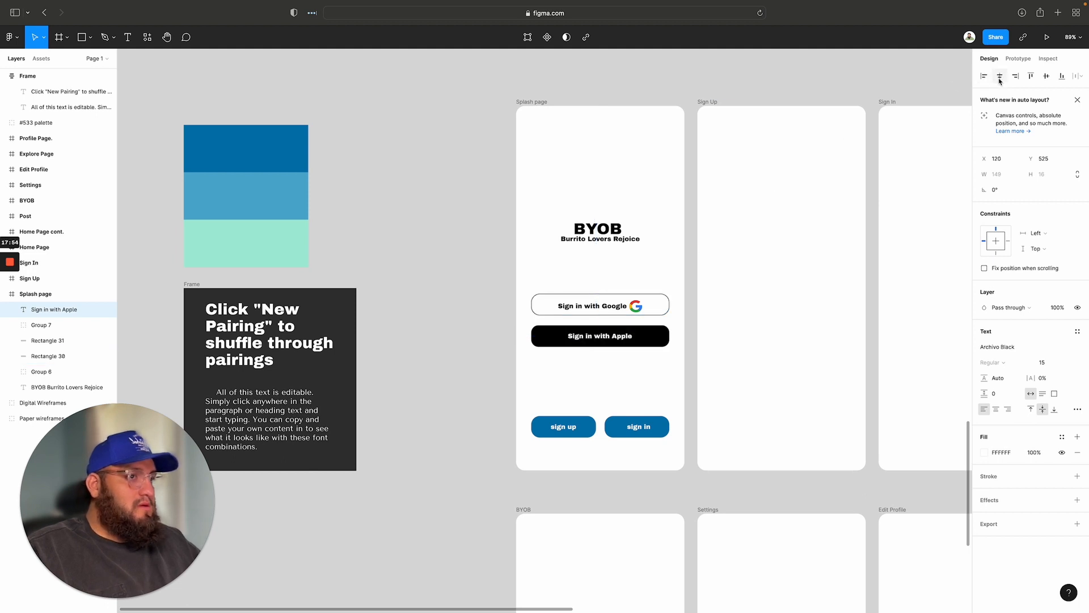
Step: Move the Google and Apple sign-in buttons with their labels down the splash page to just above the sign up and sign in buttons
click(494, 352)
scroll(494, 352, down, 1)
scroll(665, 423, down, 2)
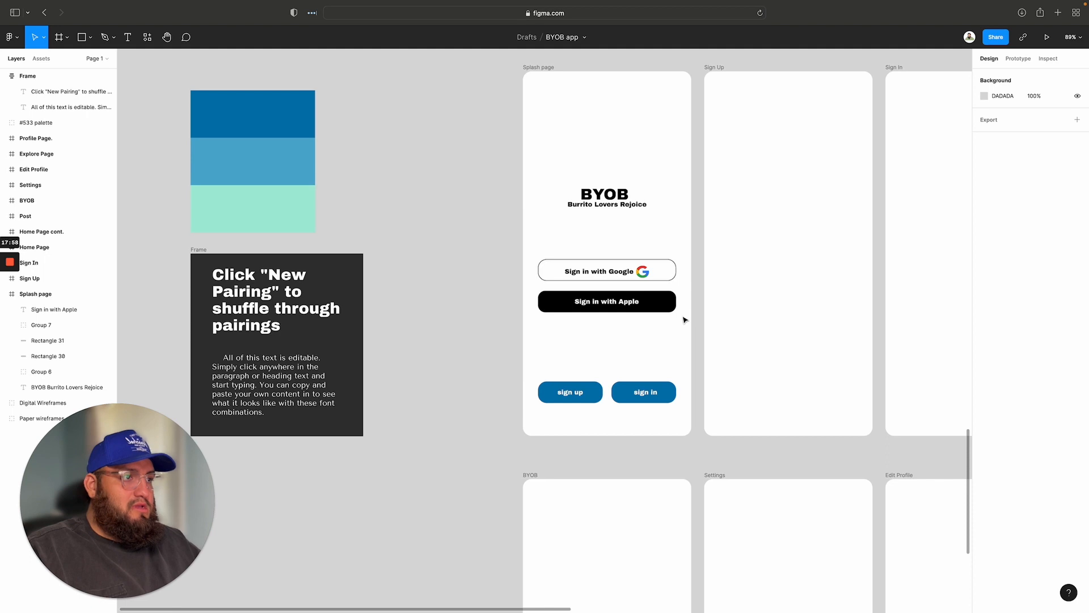
drag(685, 319, 567, 249)
drag(596, 287, 597, 345)
Step: Set the vertical spacing between the black Apple button rectangle and the sign up/sign in group to 25
click(646, 394)
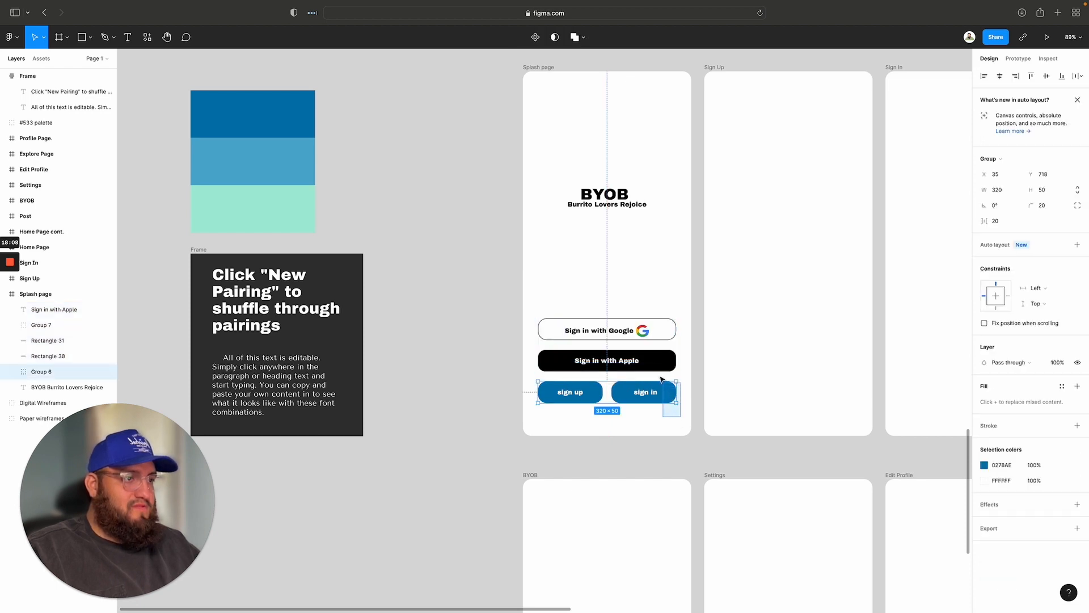
shift+click(658, 363)
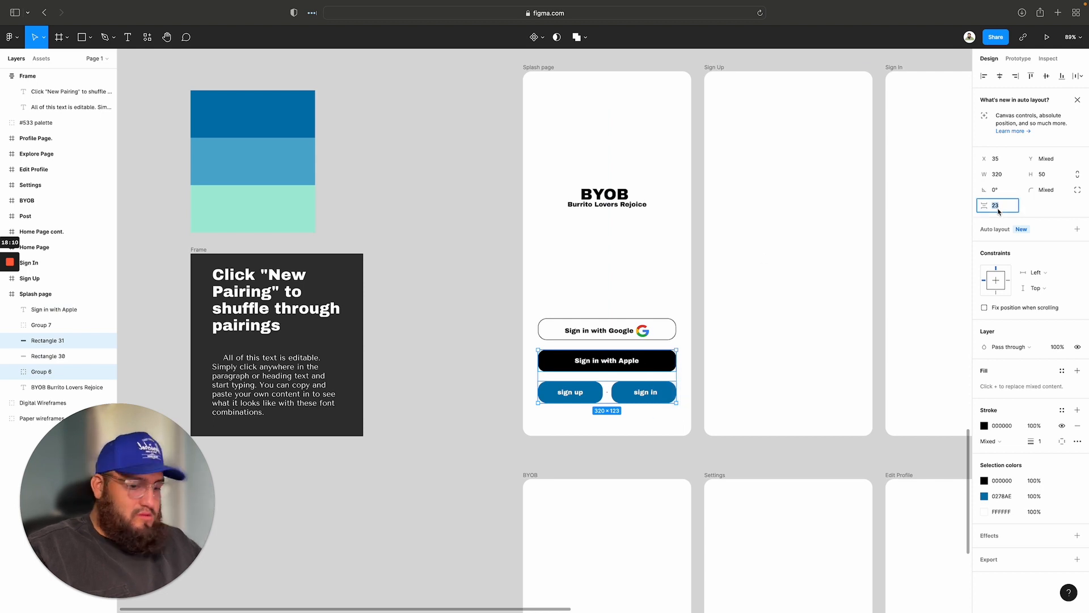
key(Return)
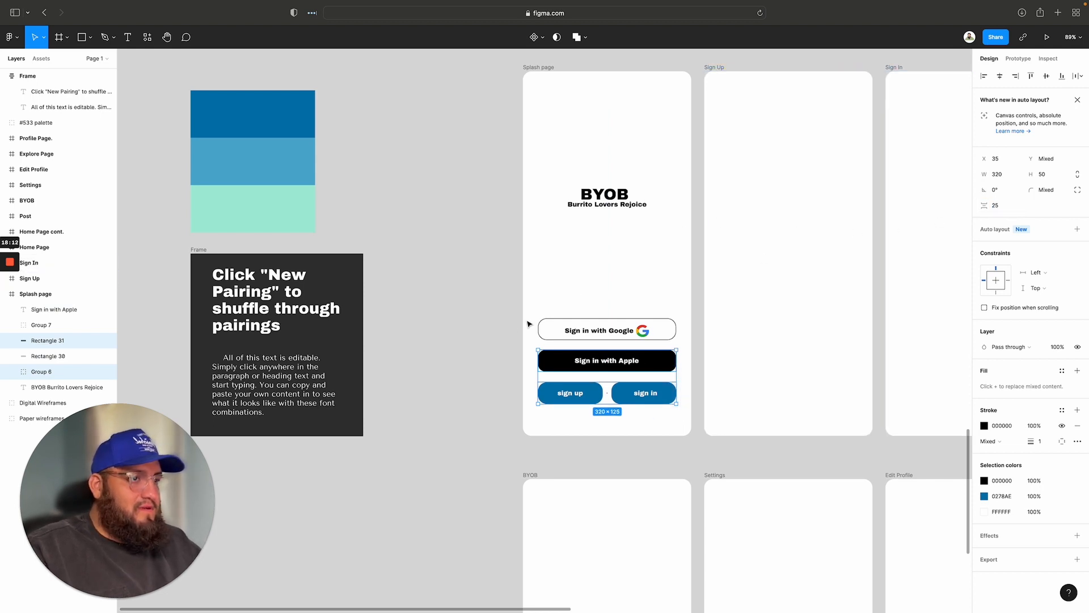
Step: Group the Google button's rectangle with its label and logo, and name the group "Google Sign in"
click(501, 324)
drag(502, 317, 562, 357)
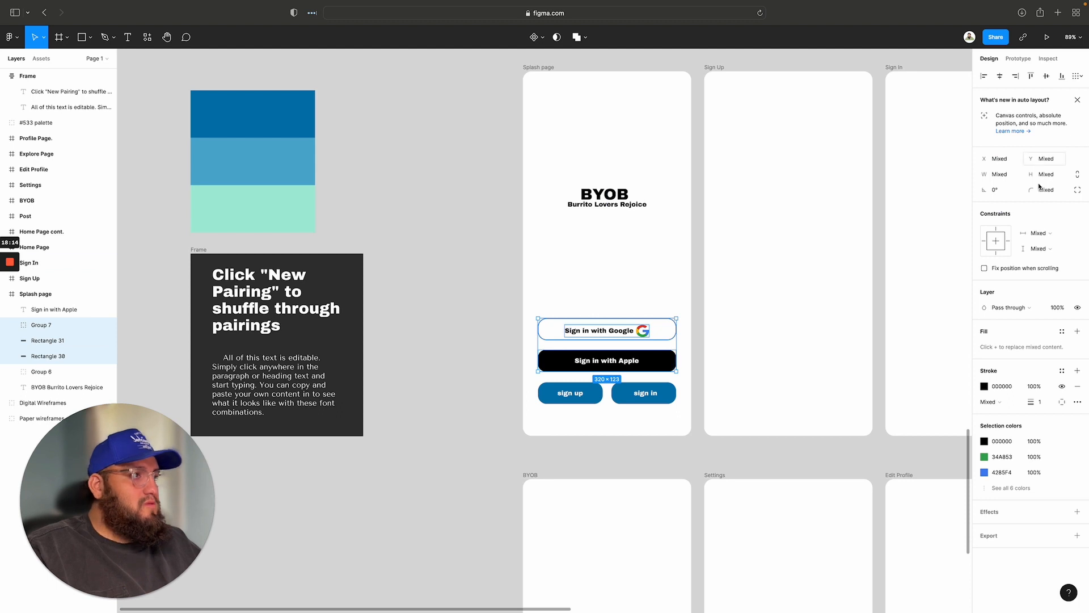
click(411, 329)
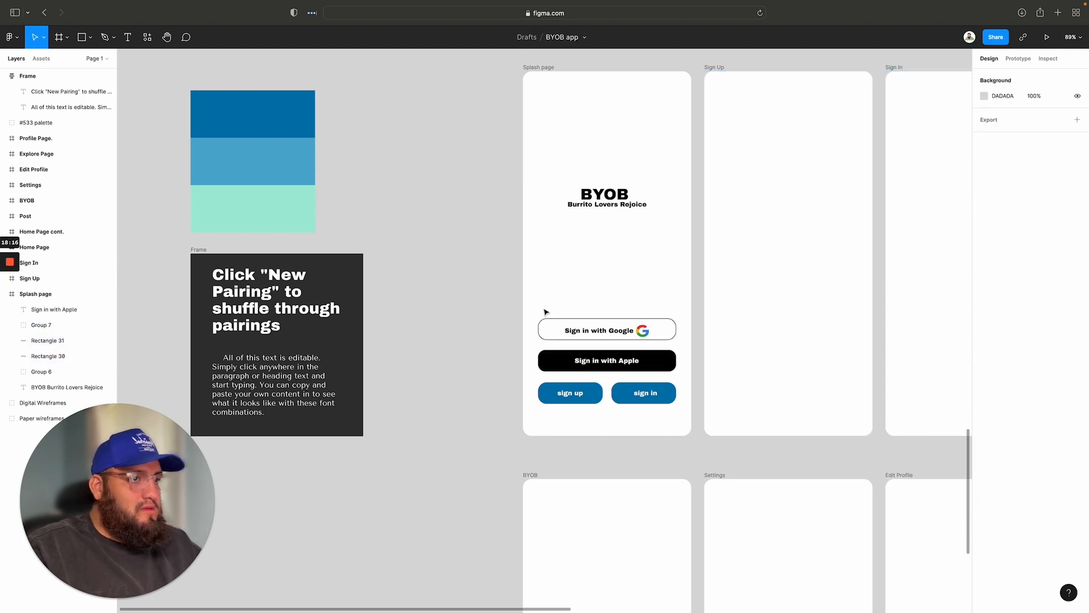
drag(546, 312, 620, 353)
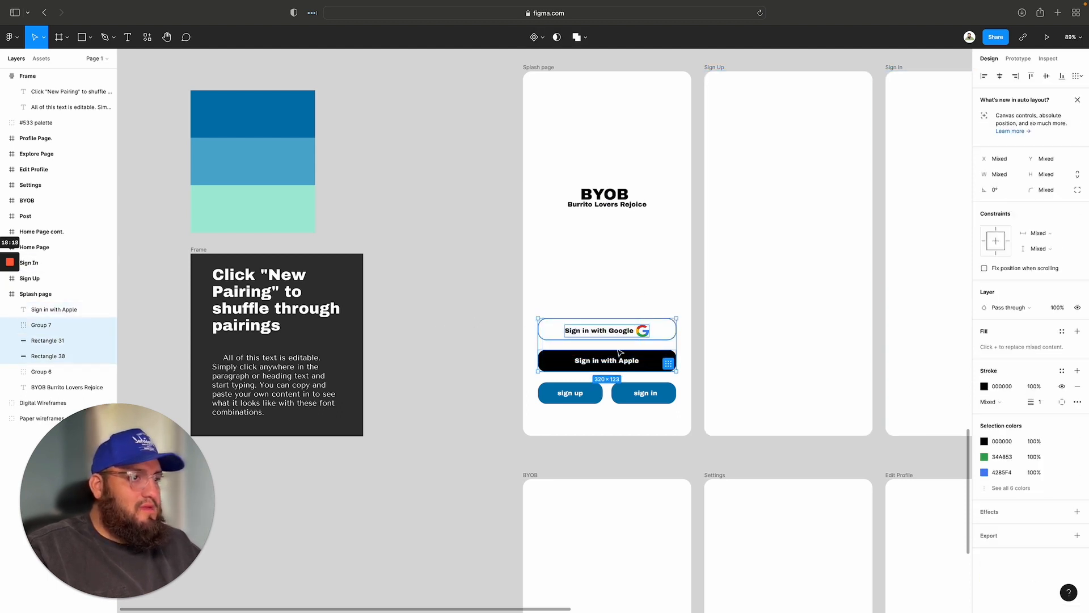
click(479, 308)
drag(569, 300, 624, 341)
key(super+g)
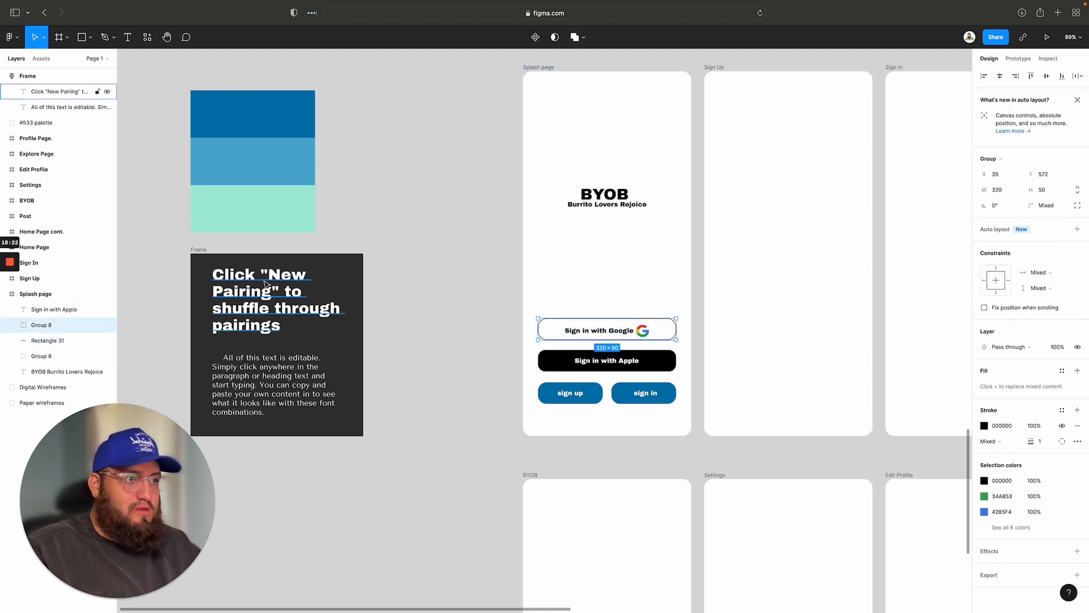
double_click(41, 325)
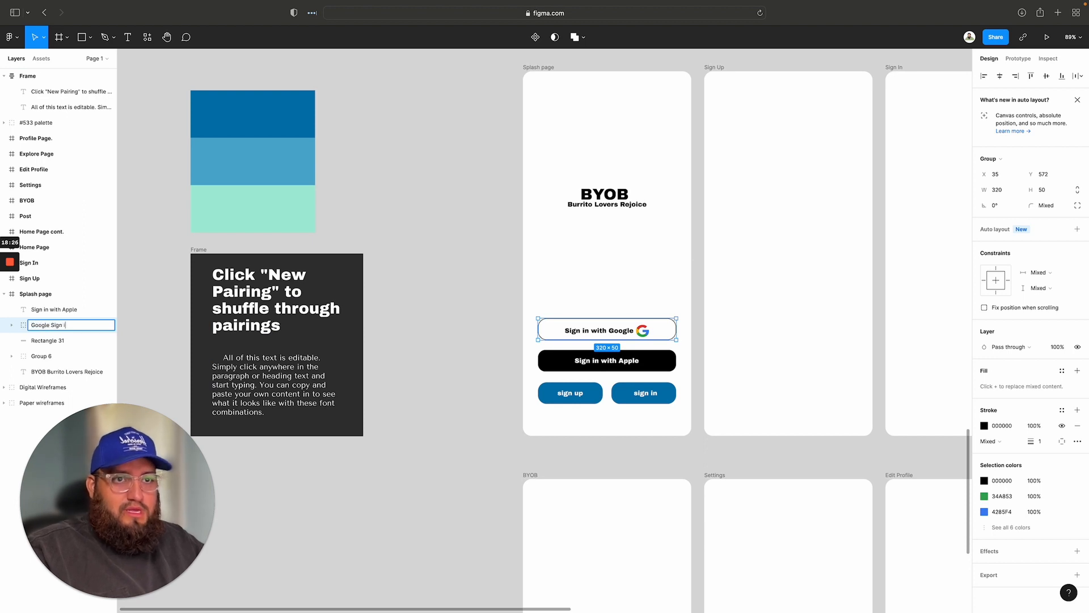
scroll(528, 365, left, 1)
click(518, 365)
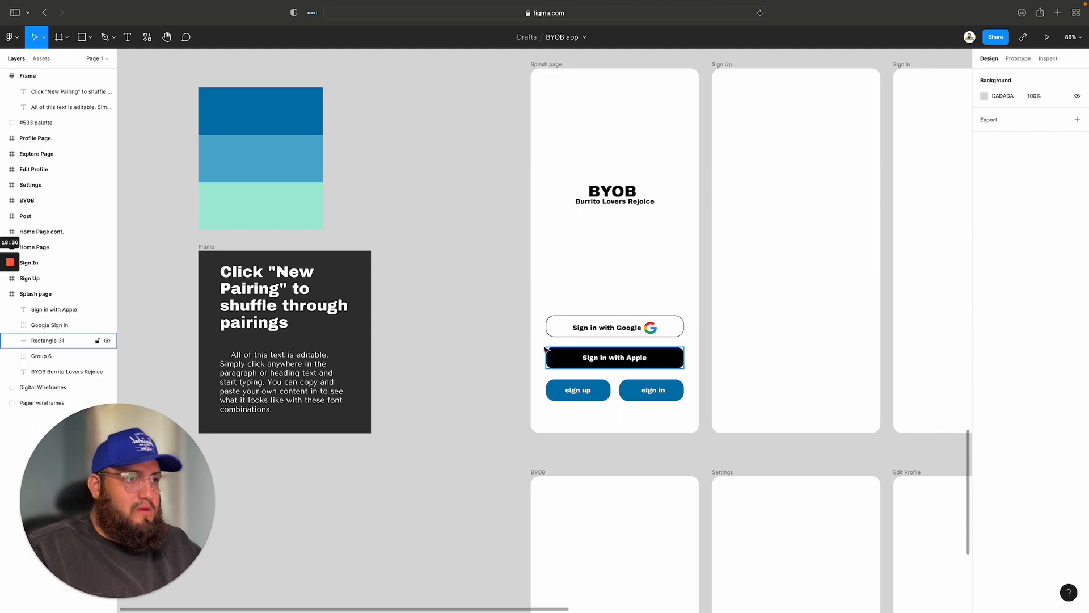
Step: Set the vertical spacing between the Google Sign in group and the black Apple button rectangle to 20
drag(547, 312, 582, 373)
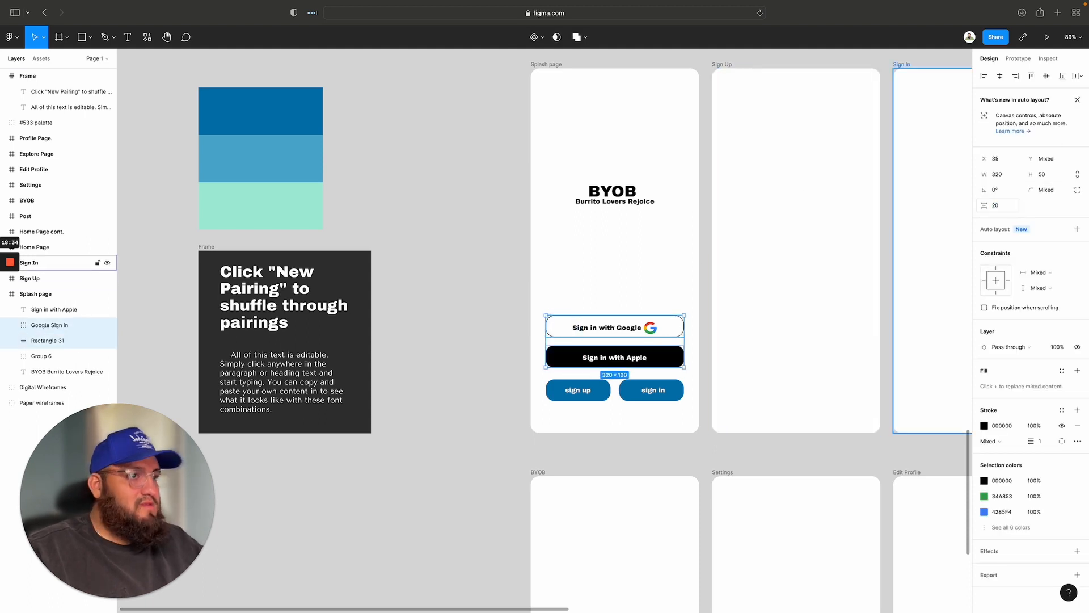
click(476, 231)
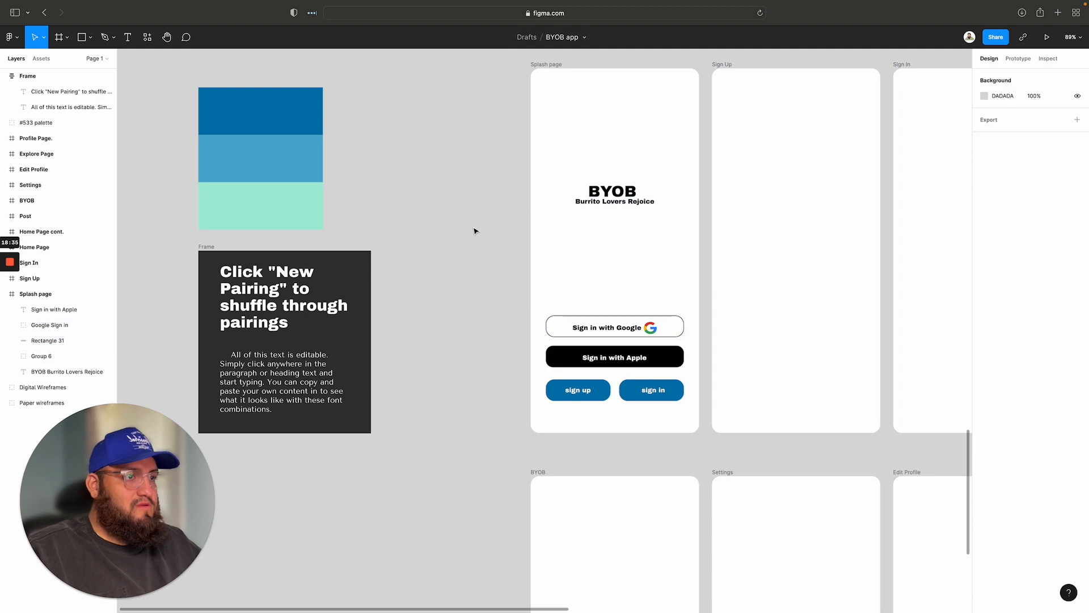
Step: Shift the splash page's title text slightly down and set the font size of its "BYOB" line to 48
drag(612, 199, 609, 211)
double_click(606, 208)
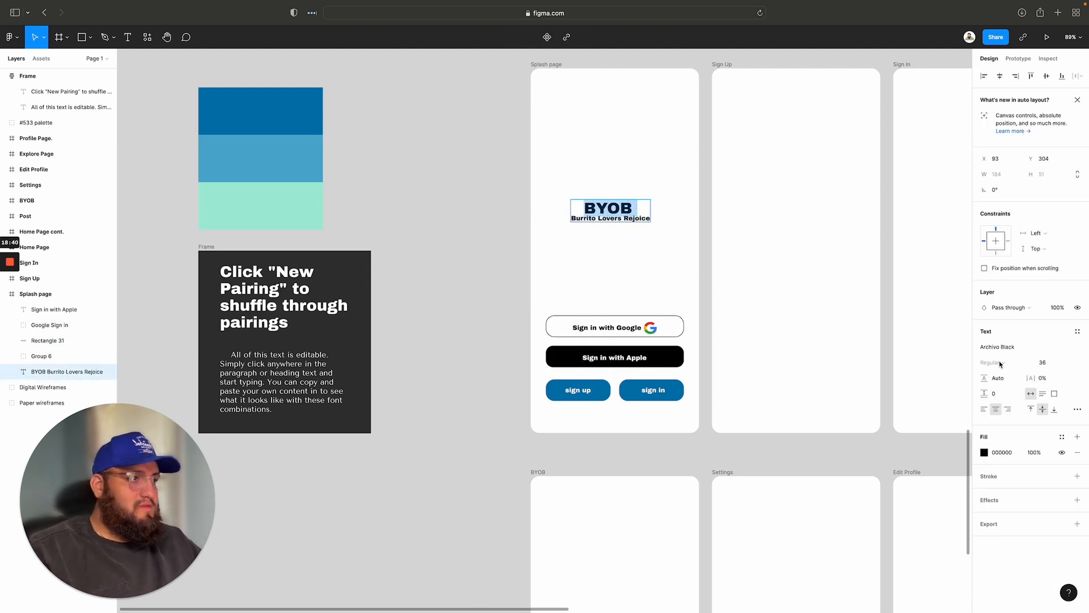
click(1067, 363)
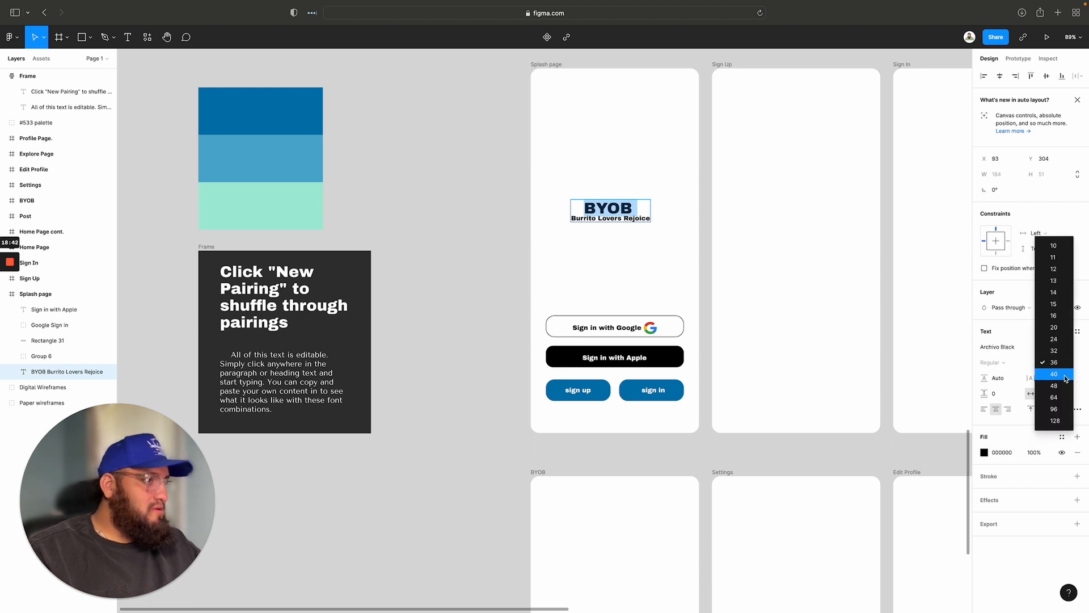
click(1066, 376)
click(1070, 365)
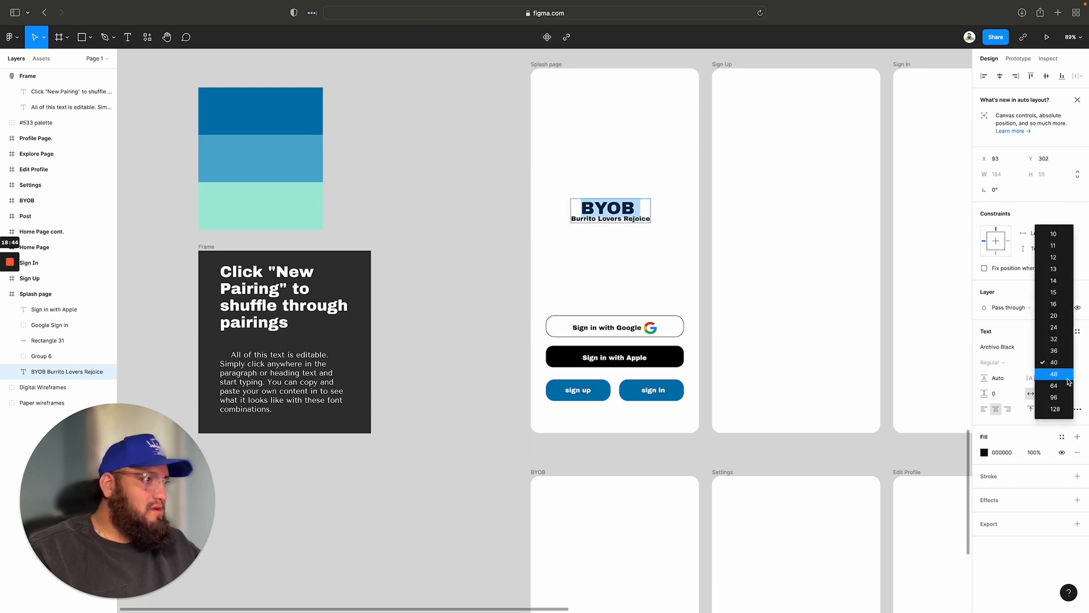
click(1069, 378)
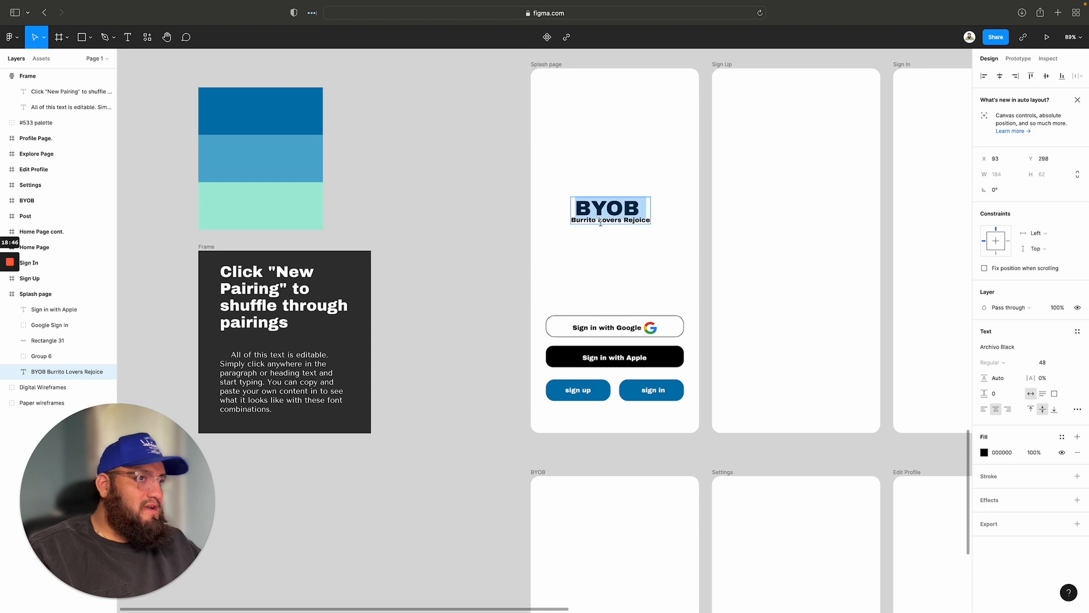
Step: Set the font size of the "Burrito Lovers Rejoice" tagline to 20
click(619, 224)
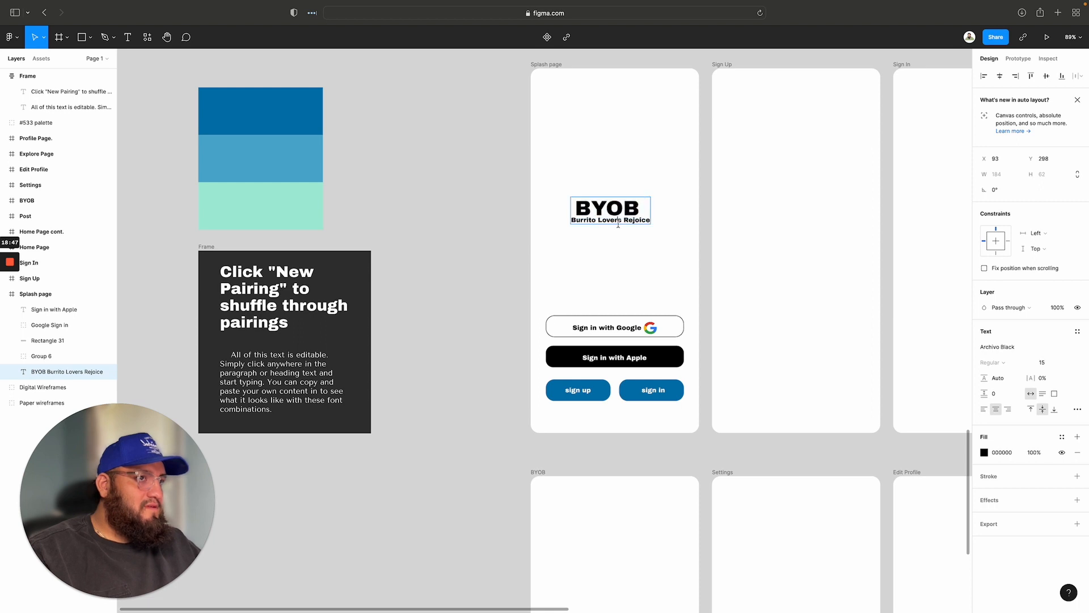
click(1063, 364)
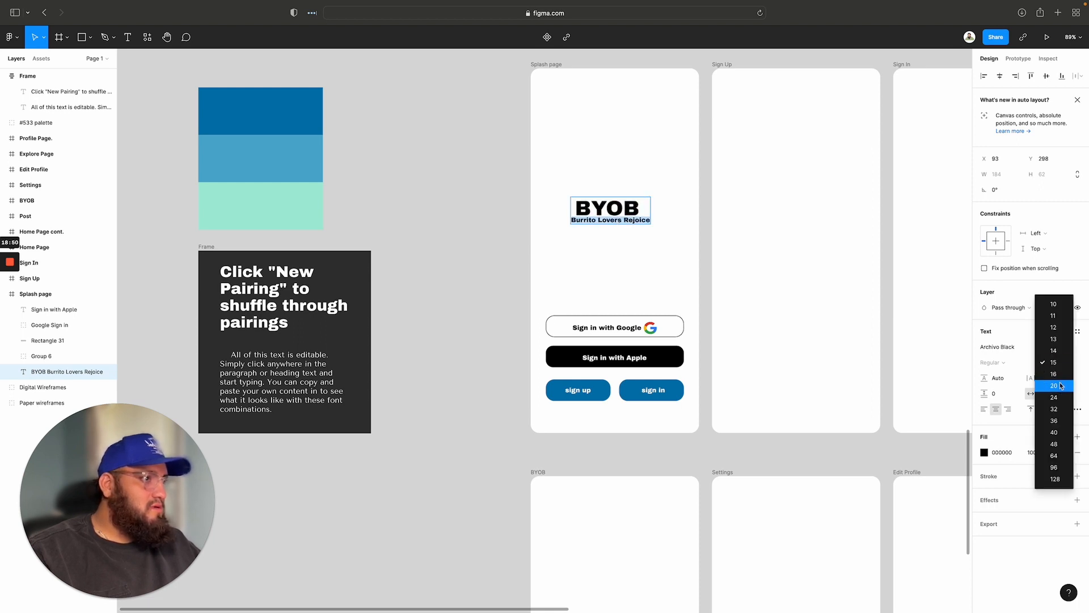
click(1054, 386)
key(Escape)
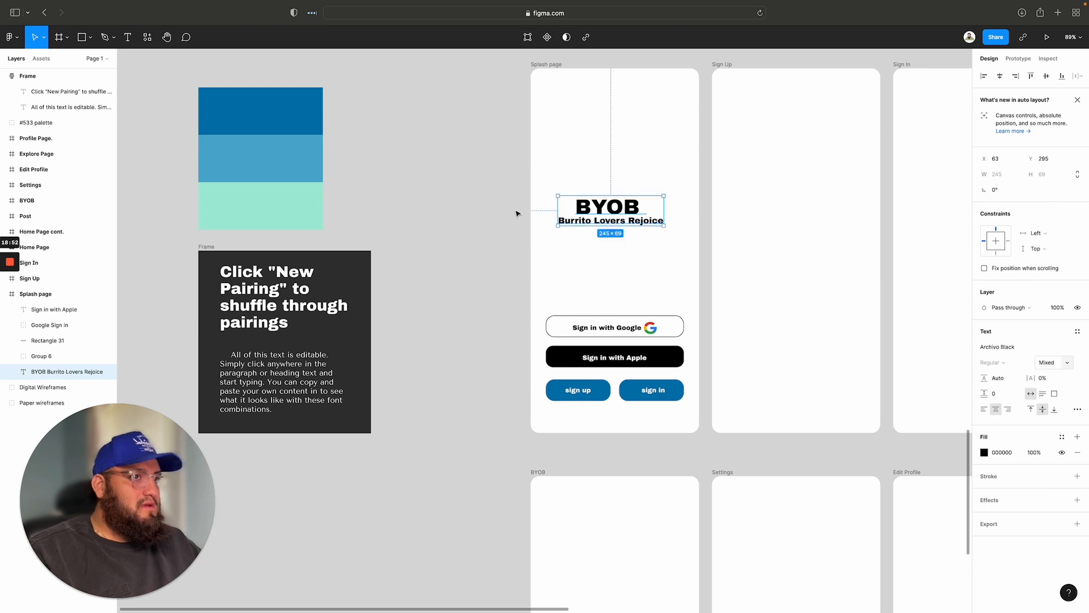
Step: Position the BYOB title block at about Y 300 and center it horizontally on the splash page
drag(612, 217, 616, 219)
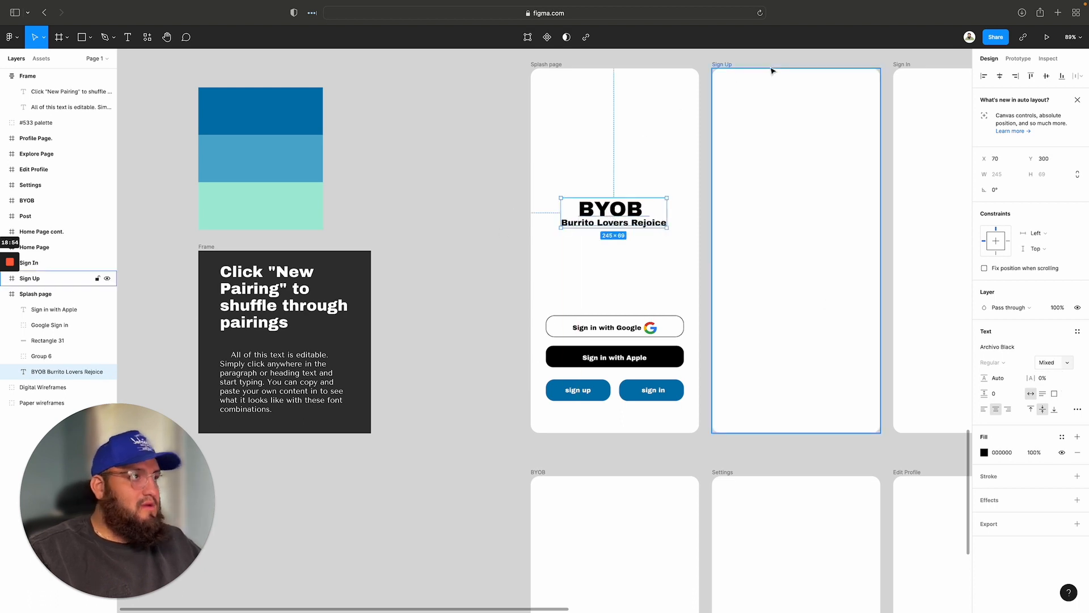
click(998, 78)
click(340, 225)
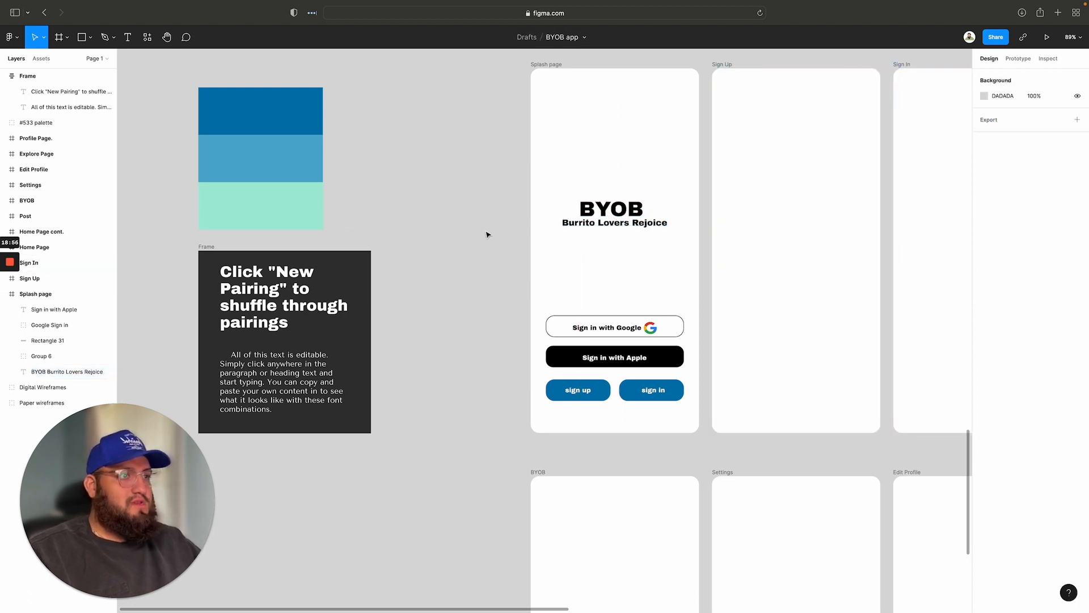
Step: Run the installed Unsplash plugin on the Splash page frame and search its photos for "burrito"
scroll(475, 282, up, 1)
scroll(475, 282, up, 2)
scroll(518, 258, right, 4)
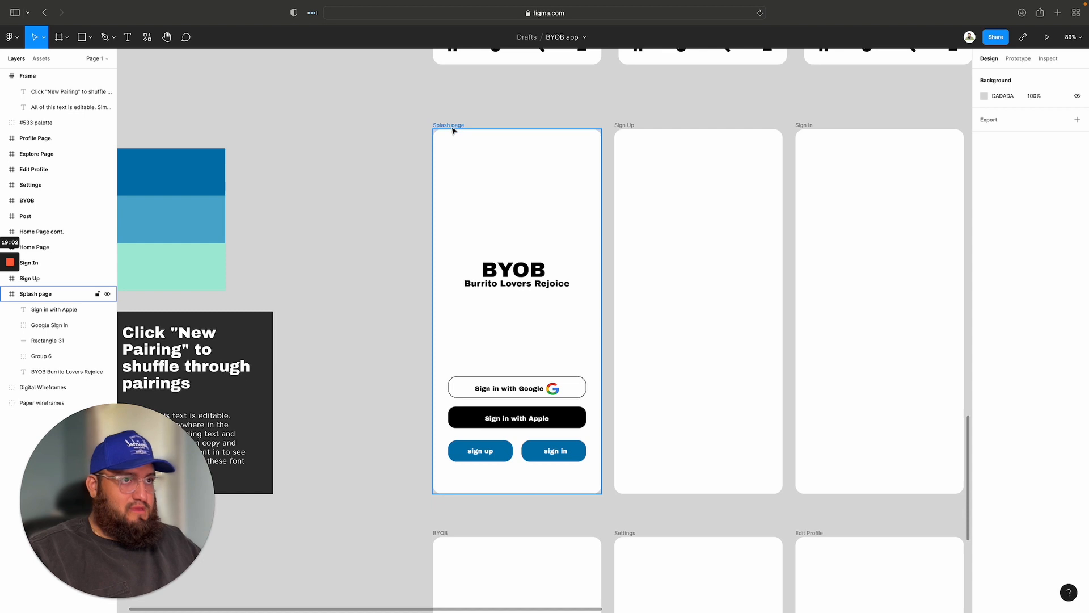
right_click(453, 131)
mouse_move(493, 321)
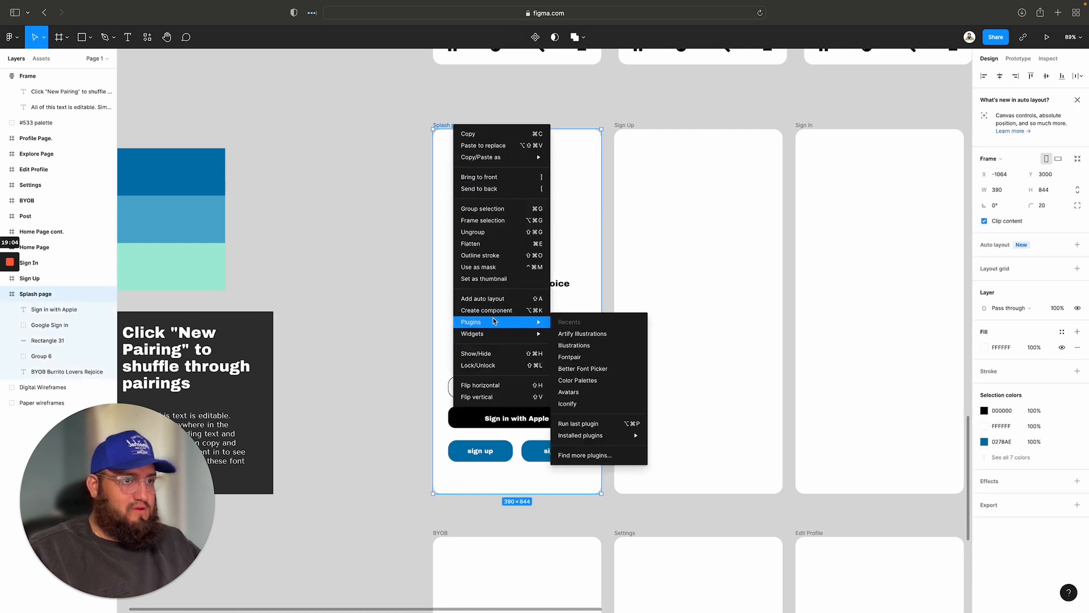
mouse_move(595, 435)
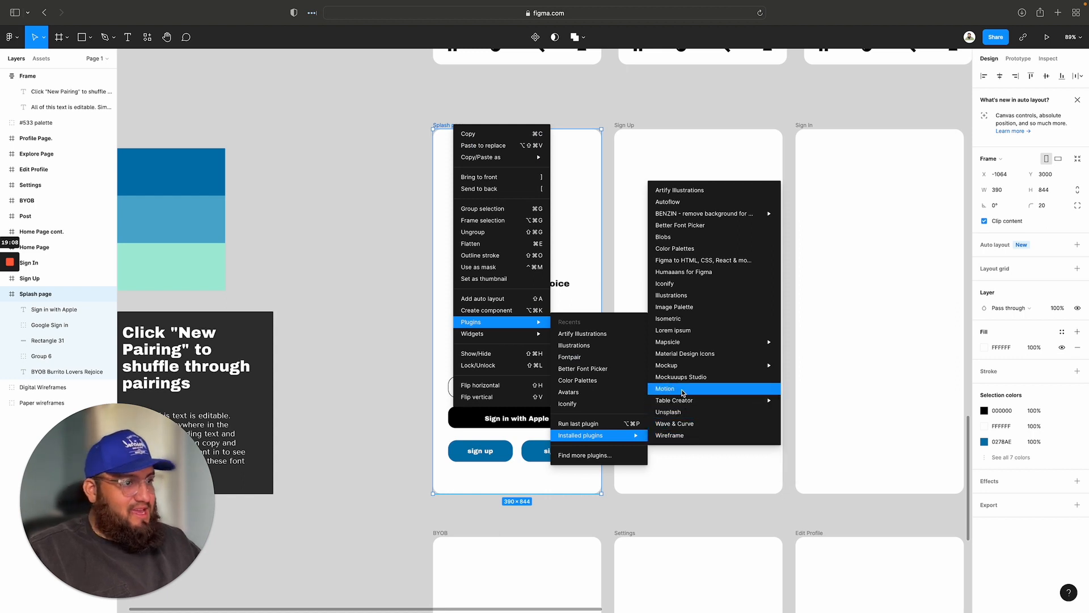
click(692, 413)
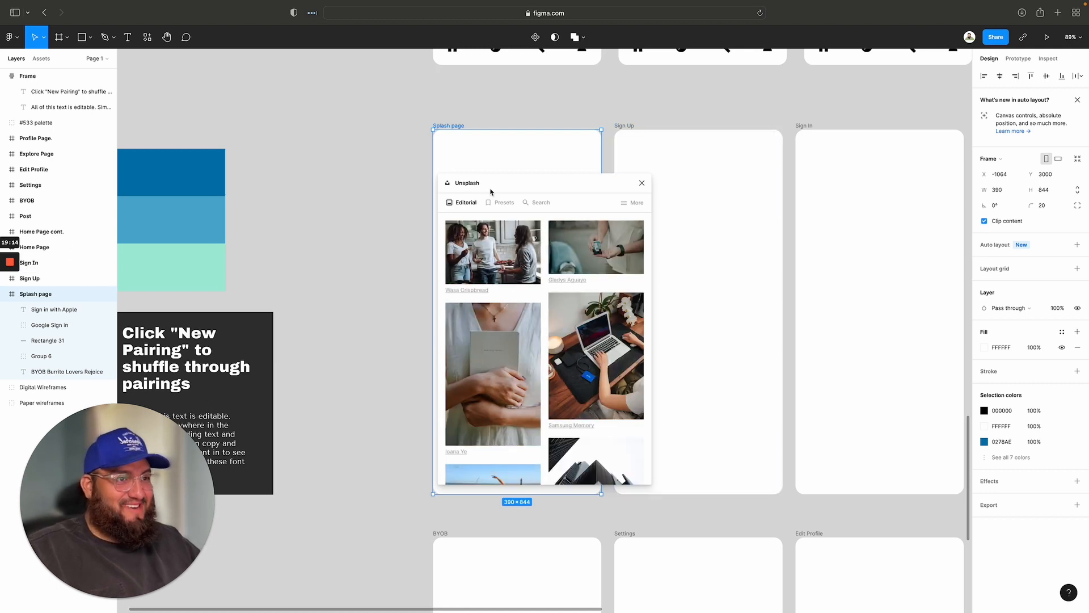
click(540, 204)
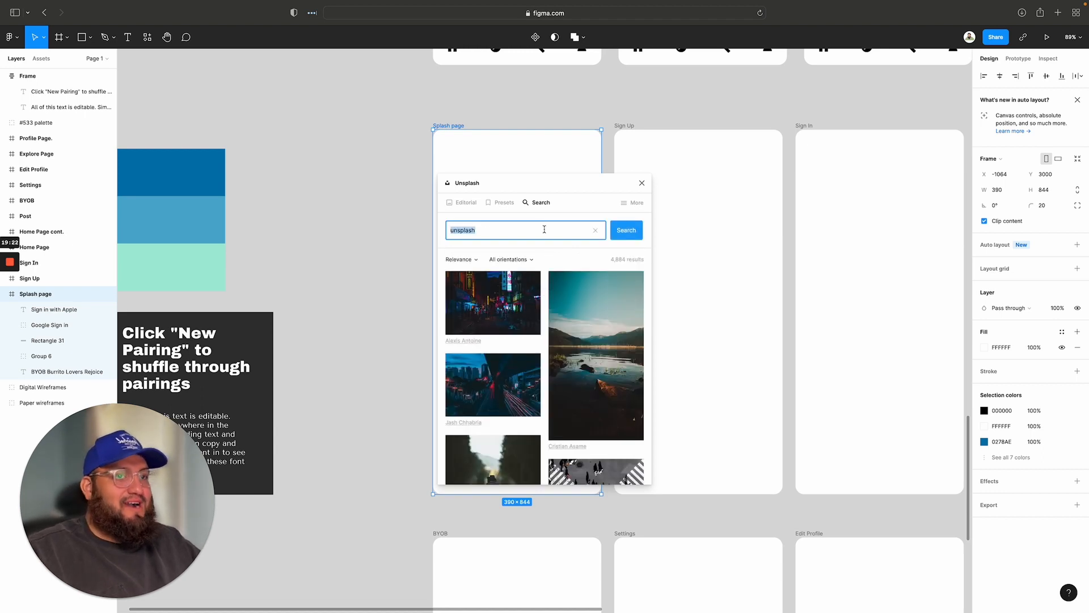
text(burrito)
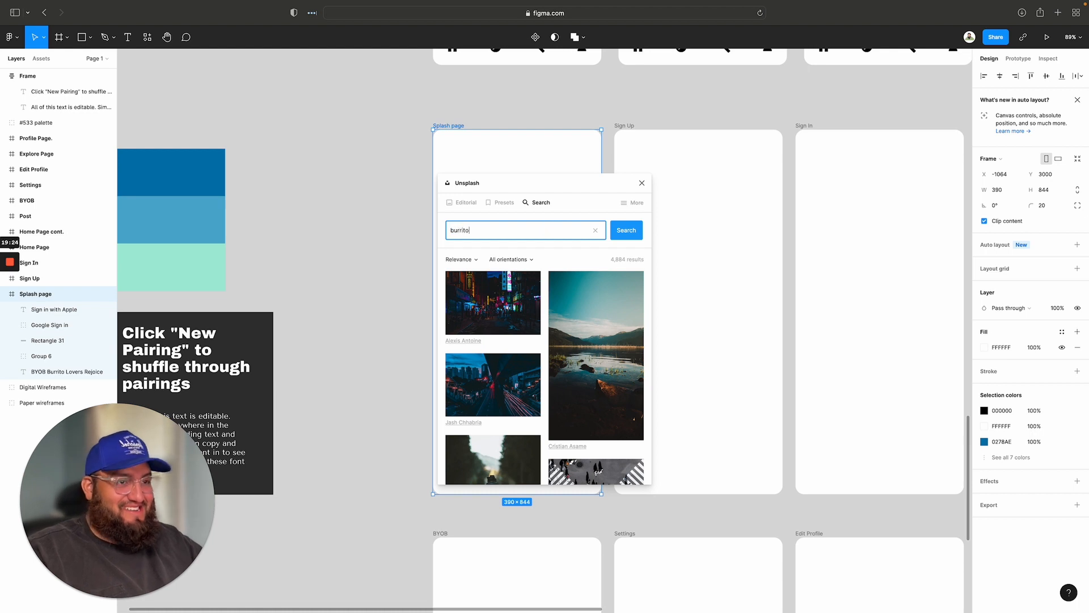
Step: Fill the Splash page frame with the neon "Tacos vs Burritos" photo and move the plugin window clear of the frame
scroll(487, 389, down, 1)
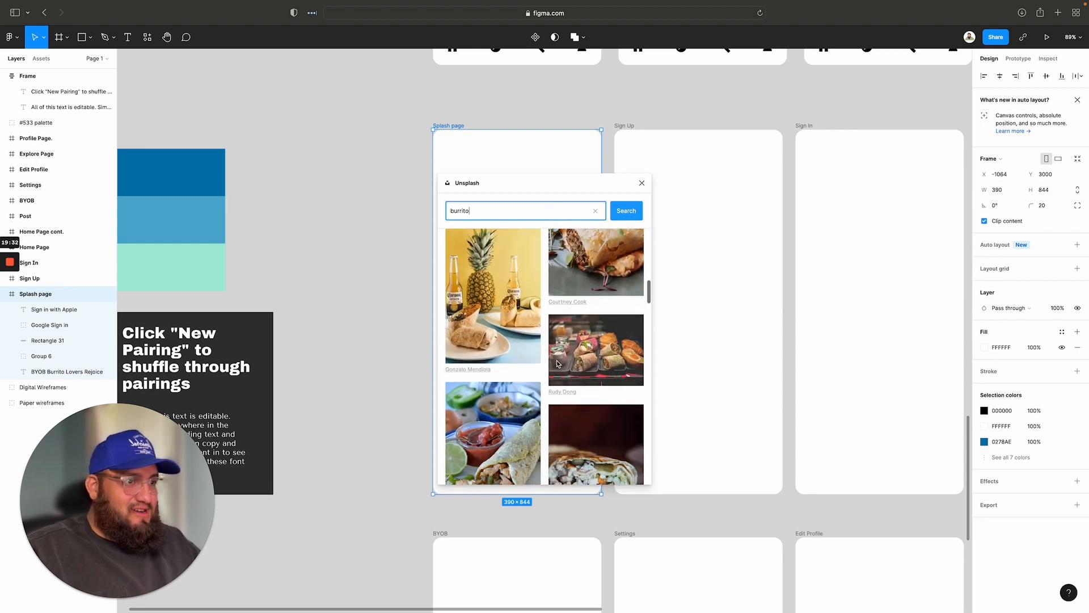
scroll(557, 363, down, 10)
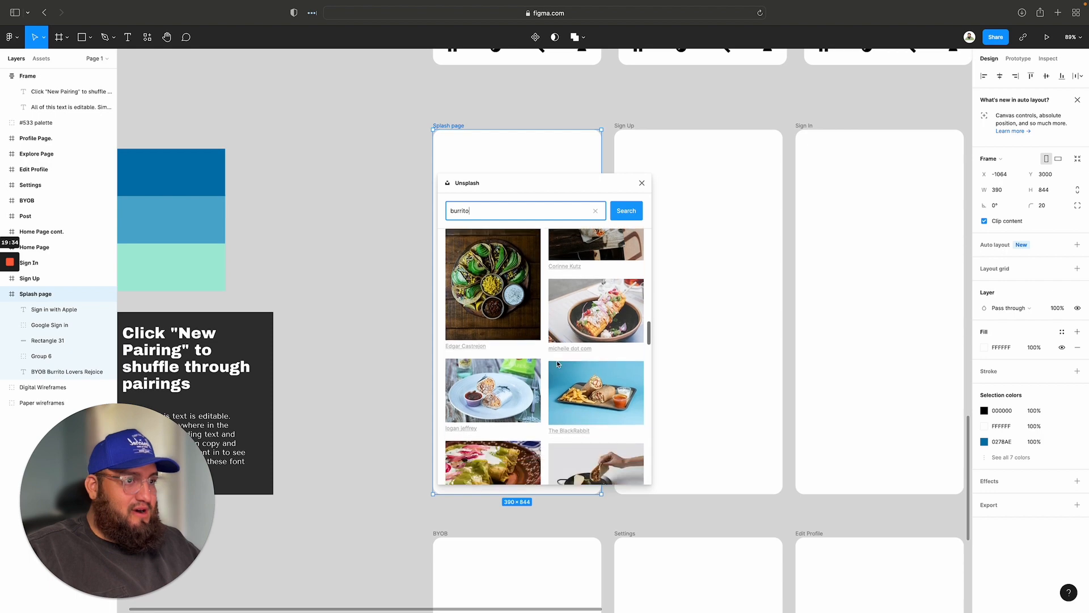
scroll(558, 364, down, 5)
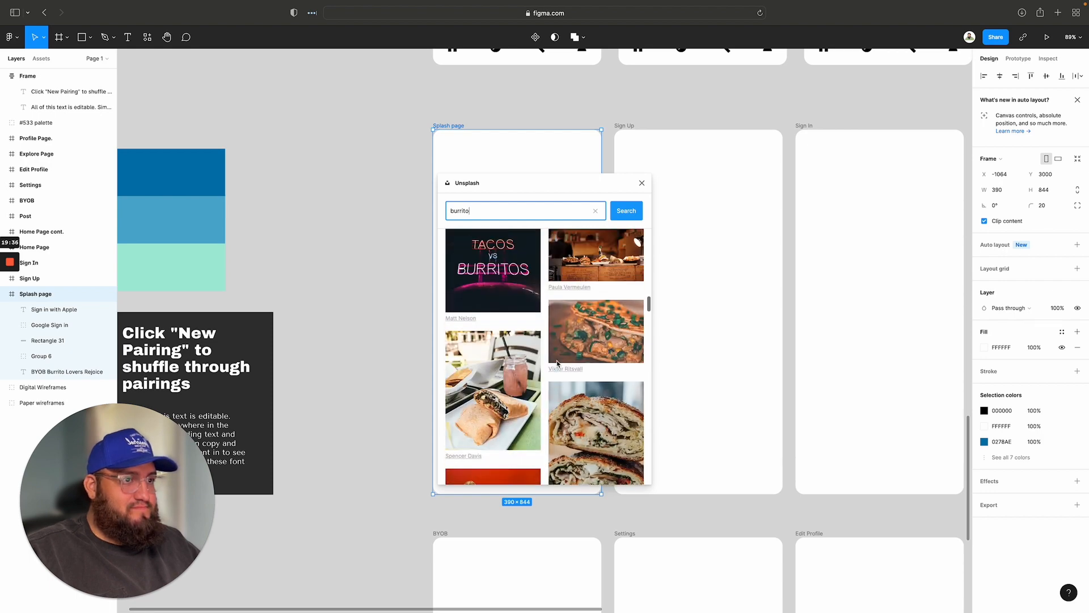
scroll(557, 363, down, 10)
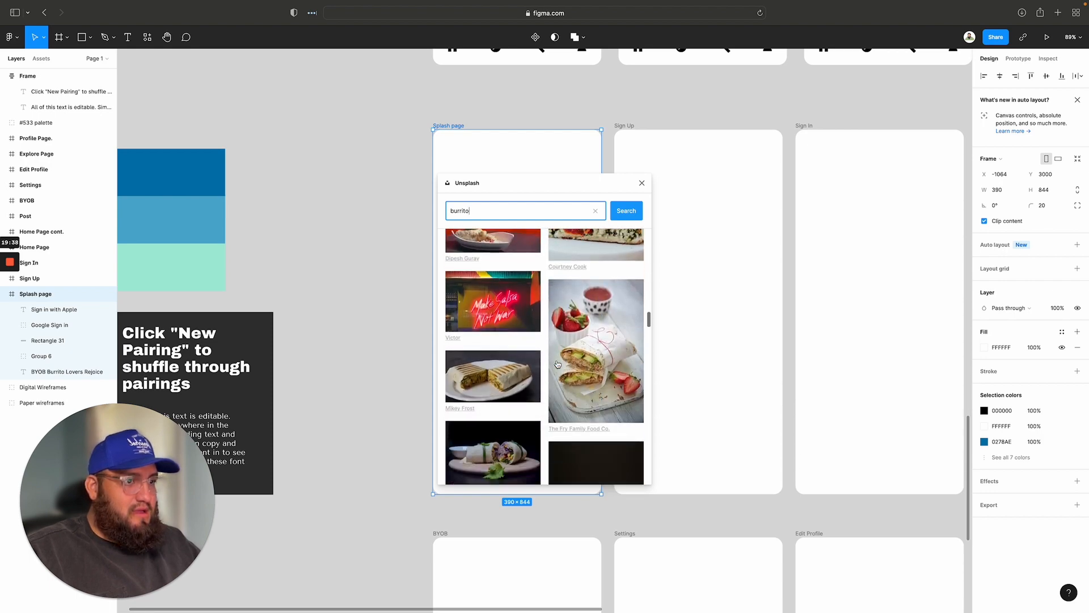
scroll(558, 363, down, 10)
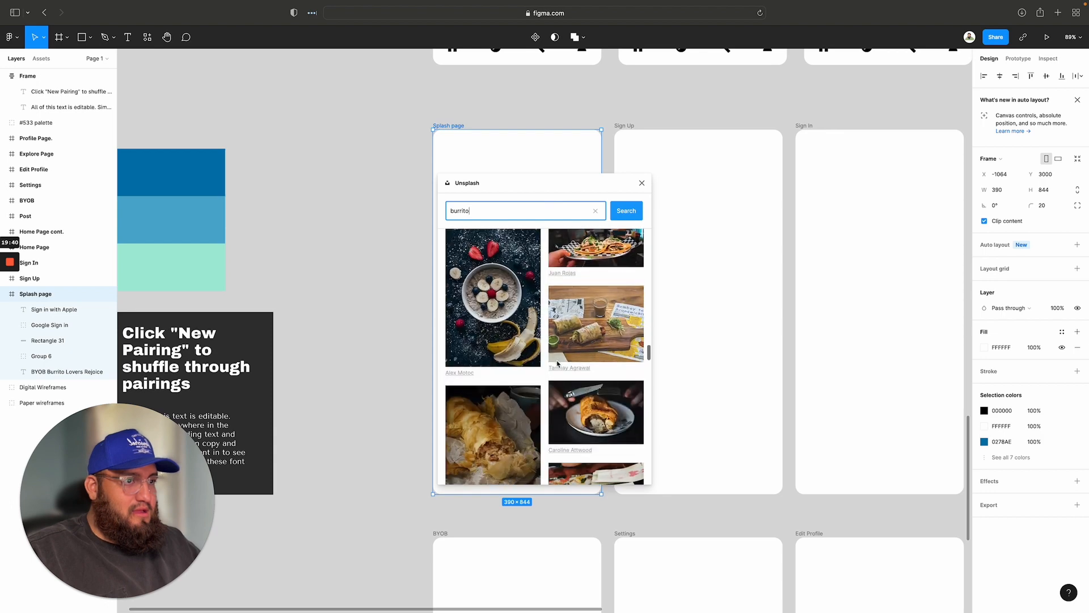
scroll(557, 364, up, 15)
scroll(558, 364, up, 5)
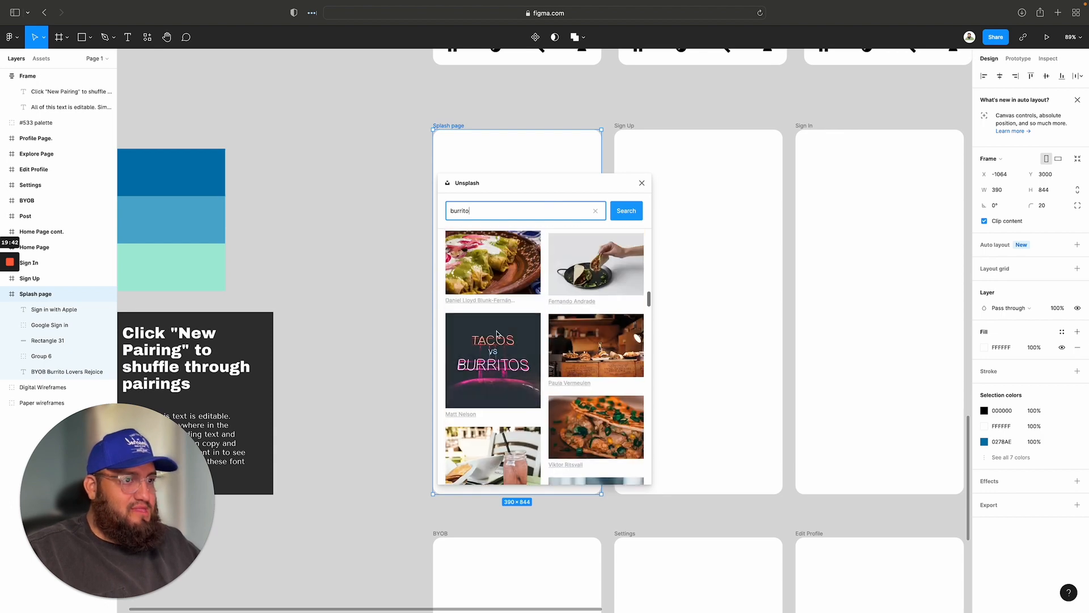
click(486, 336)
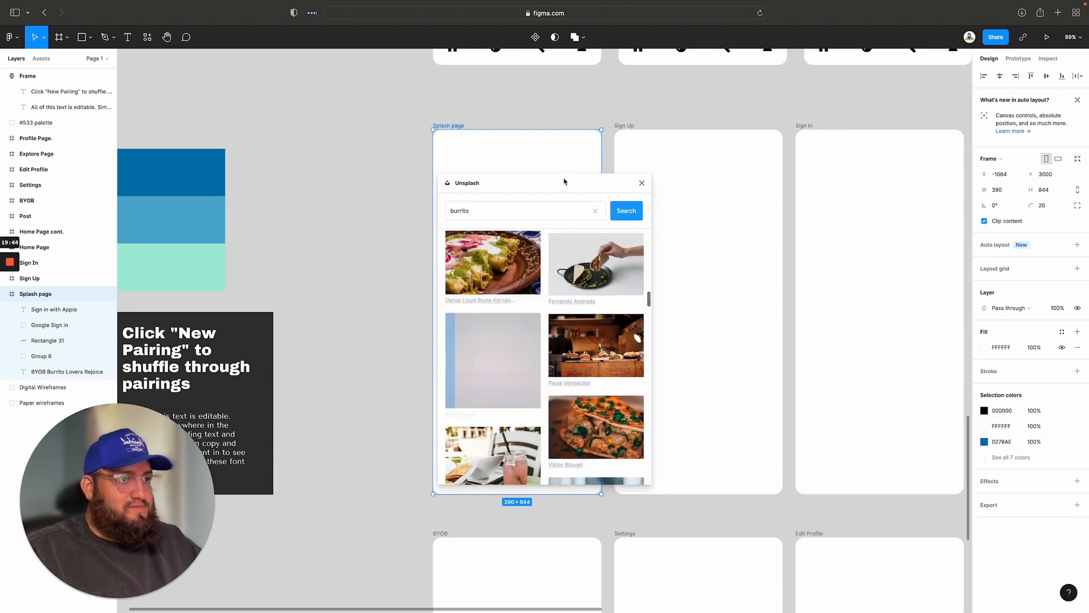
drag(564, 178, 770, 161)
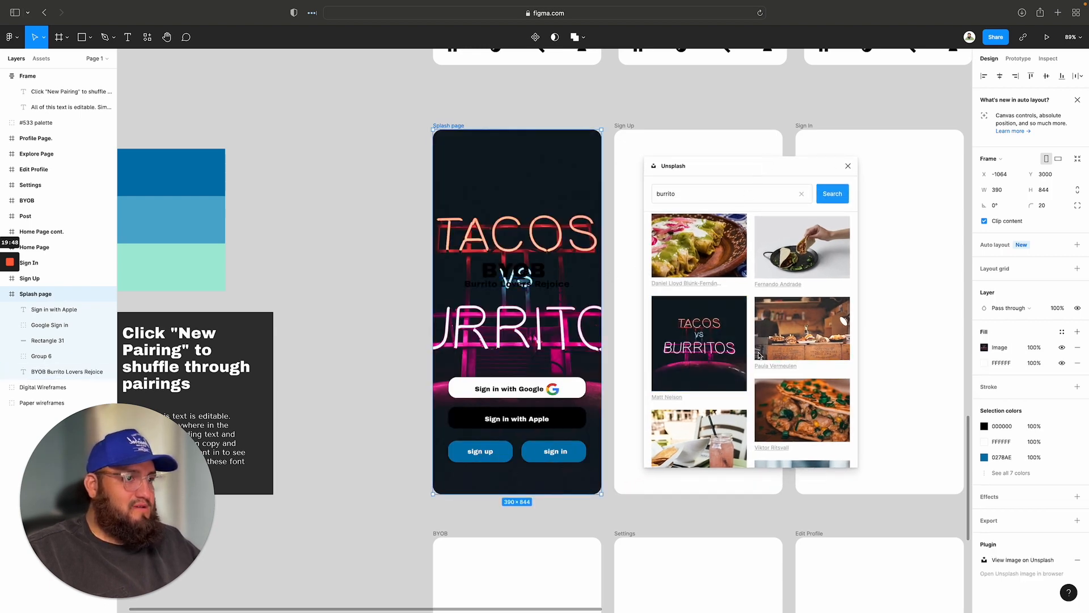
Step: Replace the Splash page background with the burrito photo showing wraps and a bowl of green sauce on a wooden table
scroll(743, 339, down, 6)
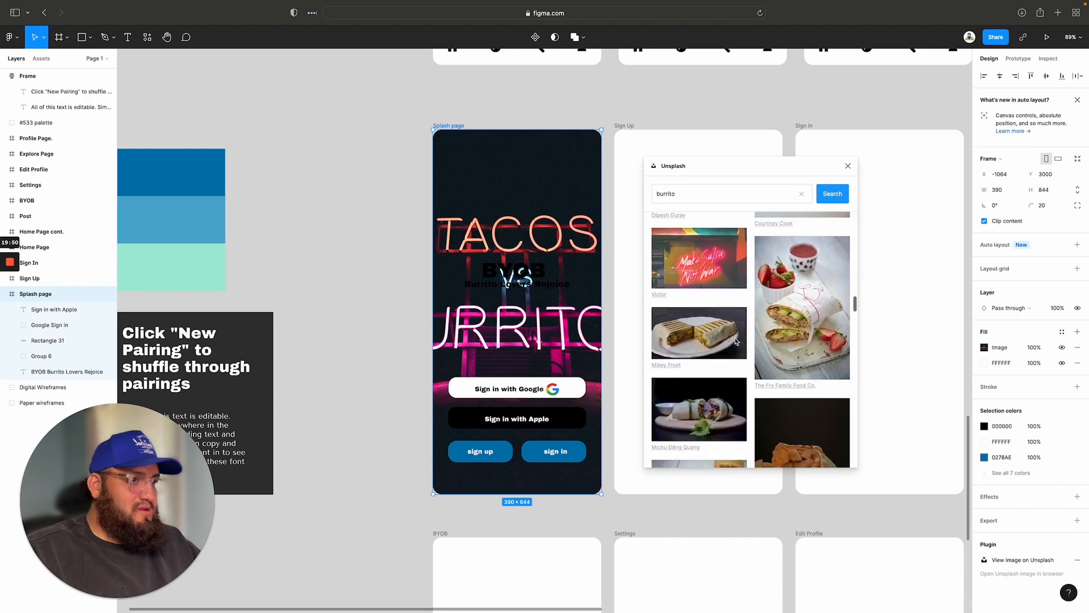
scroll(737, 339, up, 6)
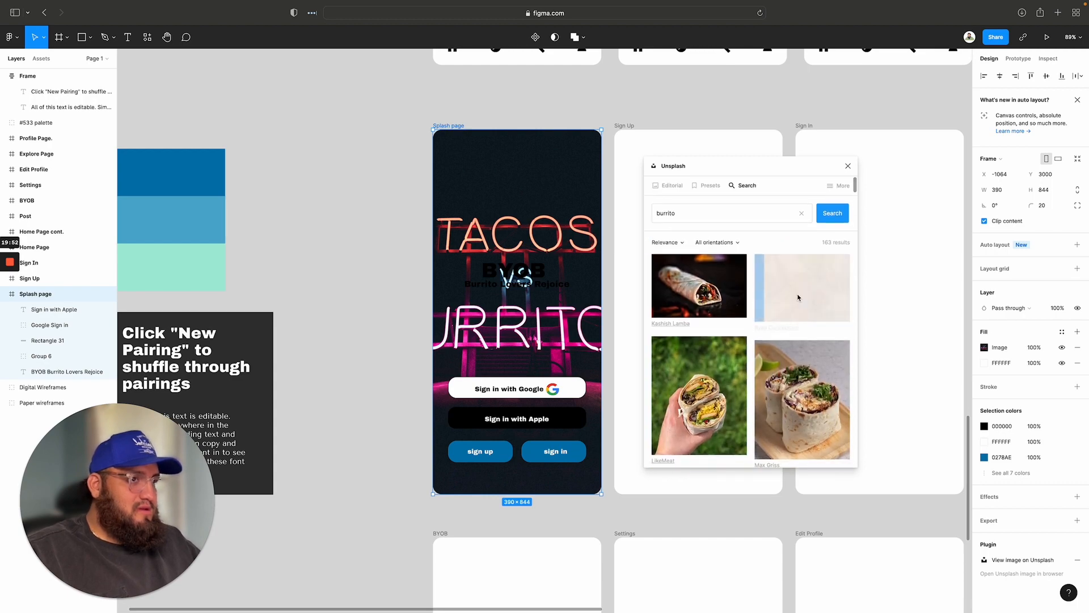
click(798, 297)
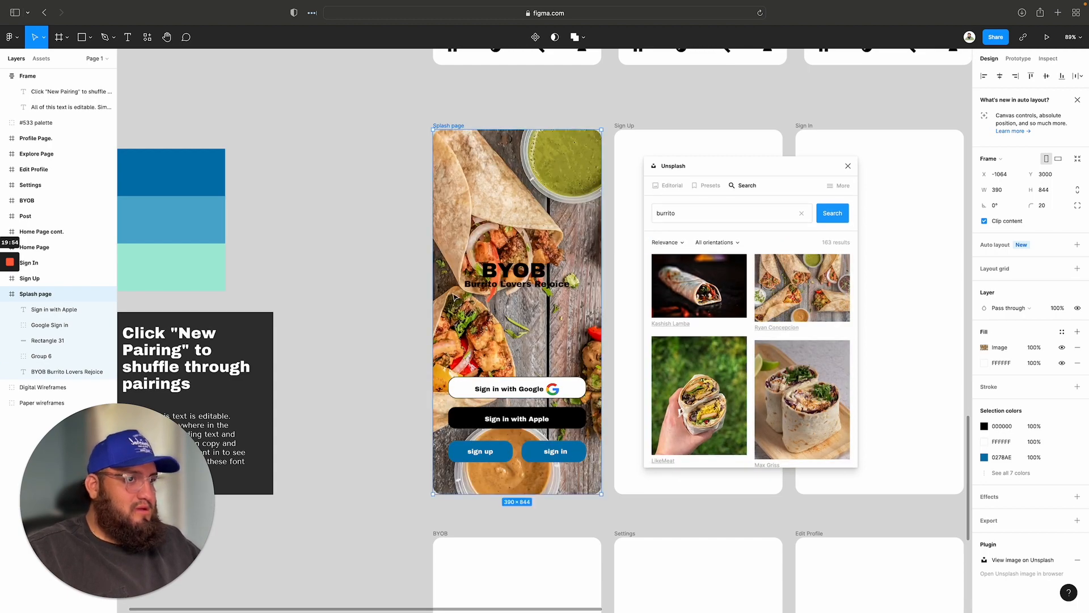
Step: Try the palette colors A5ECD7 and 51ADCF on the BYOB title block, and set its text fill to white FFFFFF
click(507, 268)
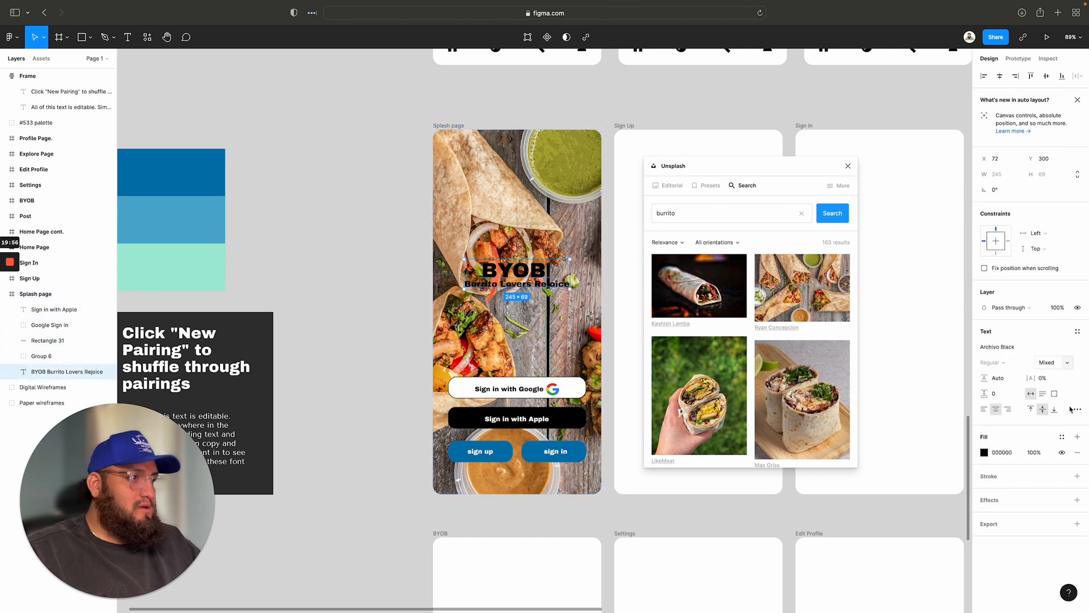
click(984, 452)
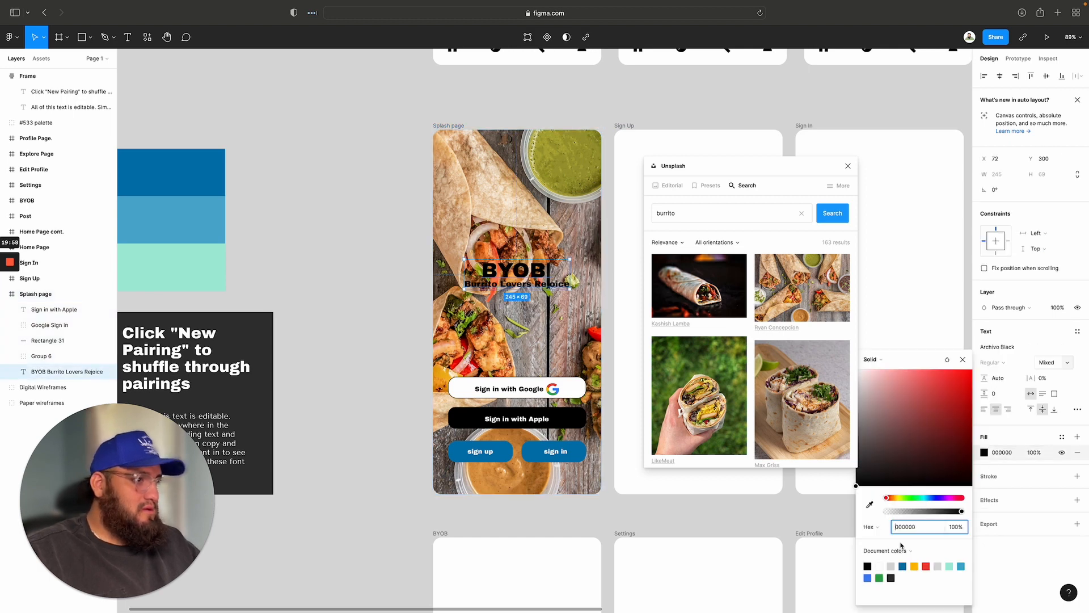
click(879, 567)
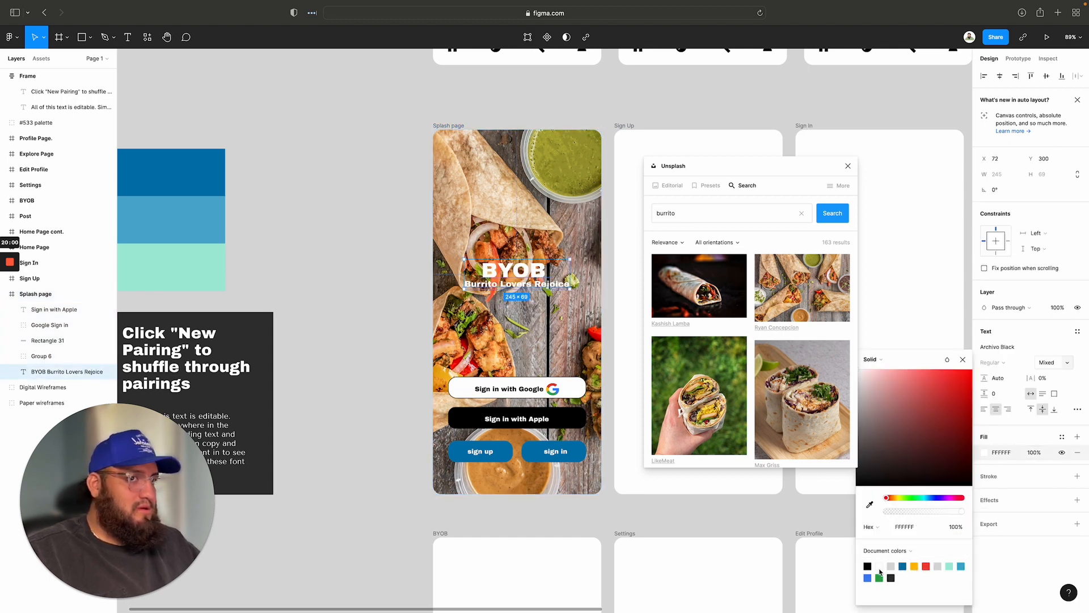
click(950, 567)
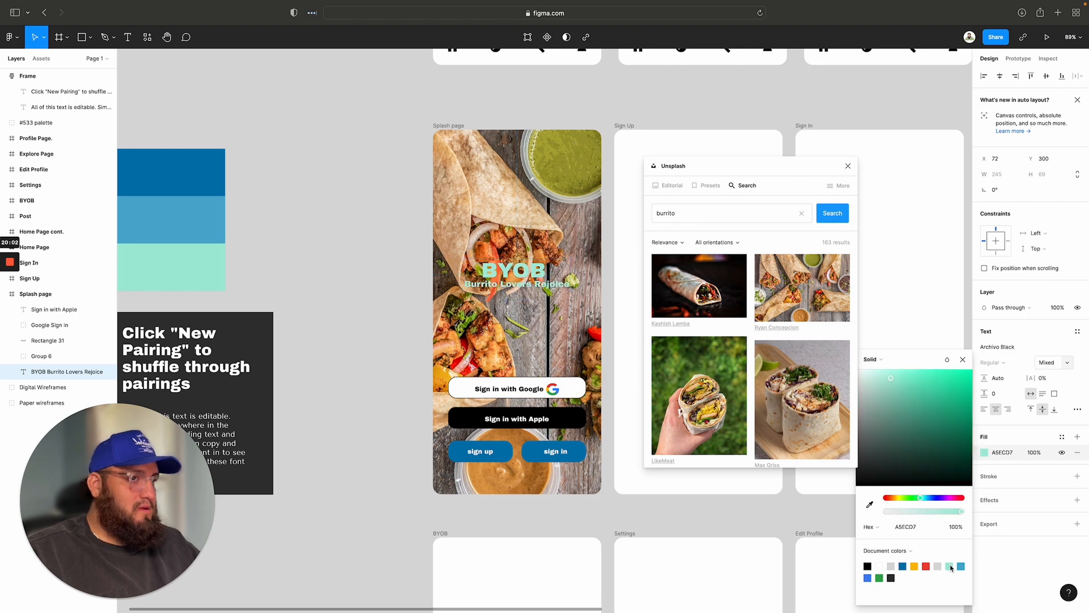
click(961, 566)
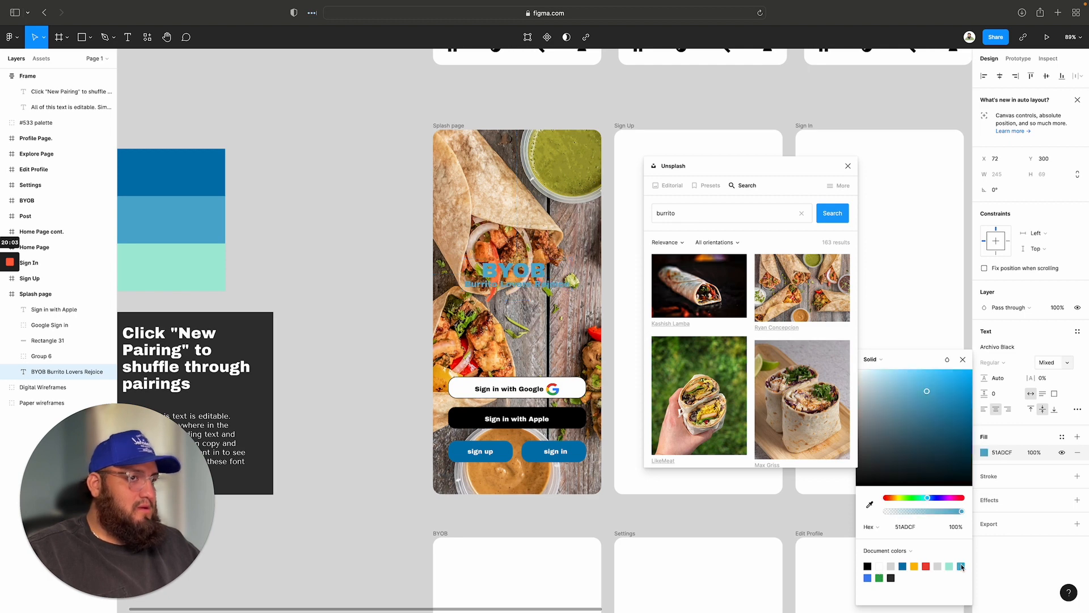
click(879, 566)
click(475, 172)
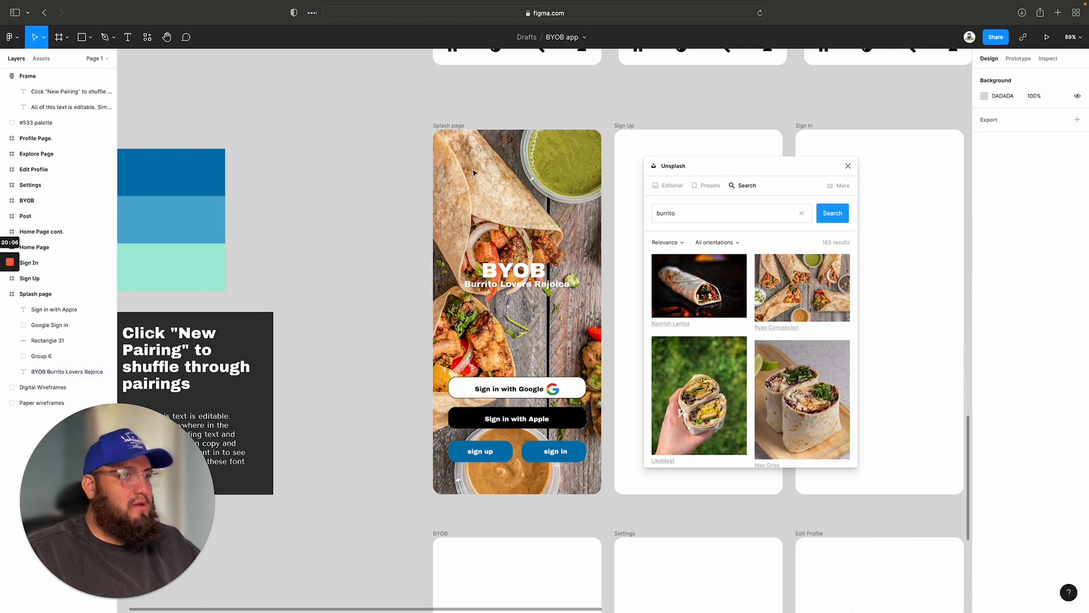
Step: Set the Splash page's solid fill beneath the photo to black 000000 and the photo fill's opacity to 50%
click(453, 127)
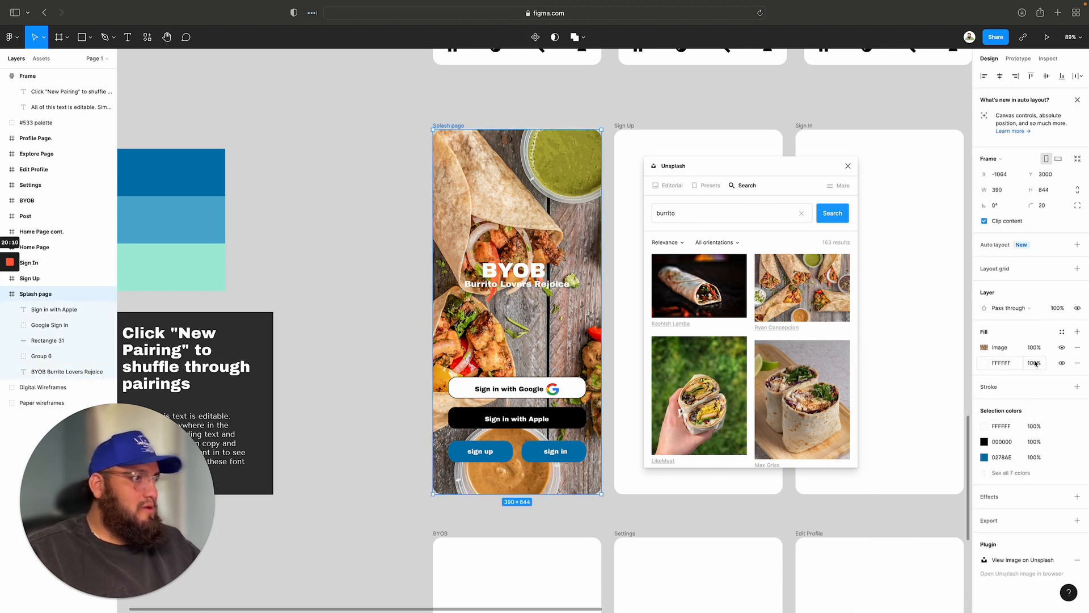
click(984, 365)
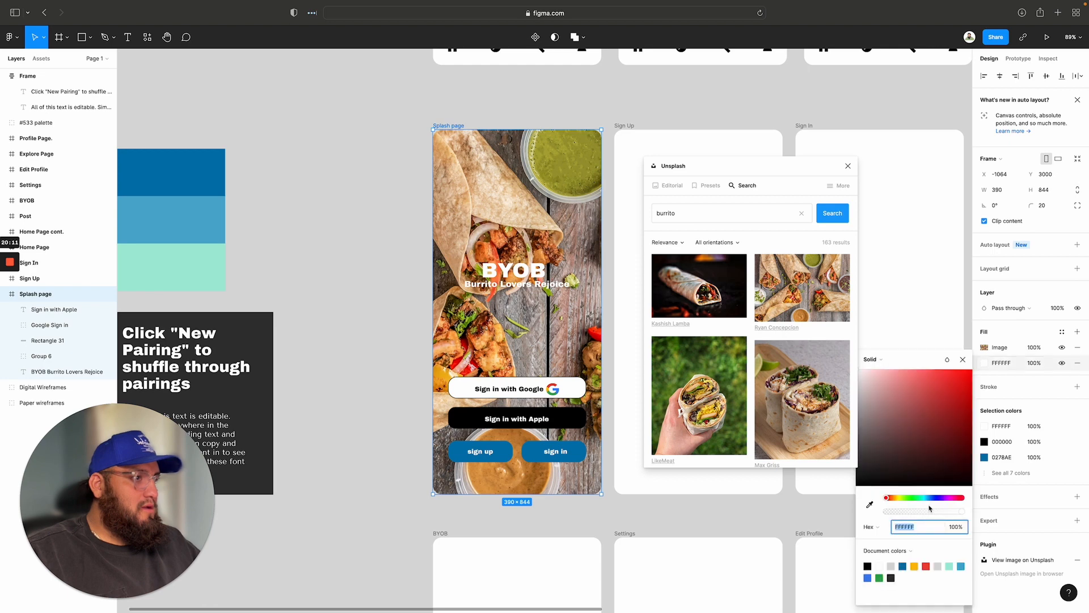
click(867, 566)
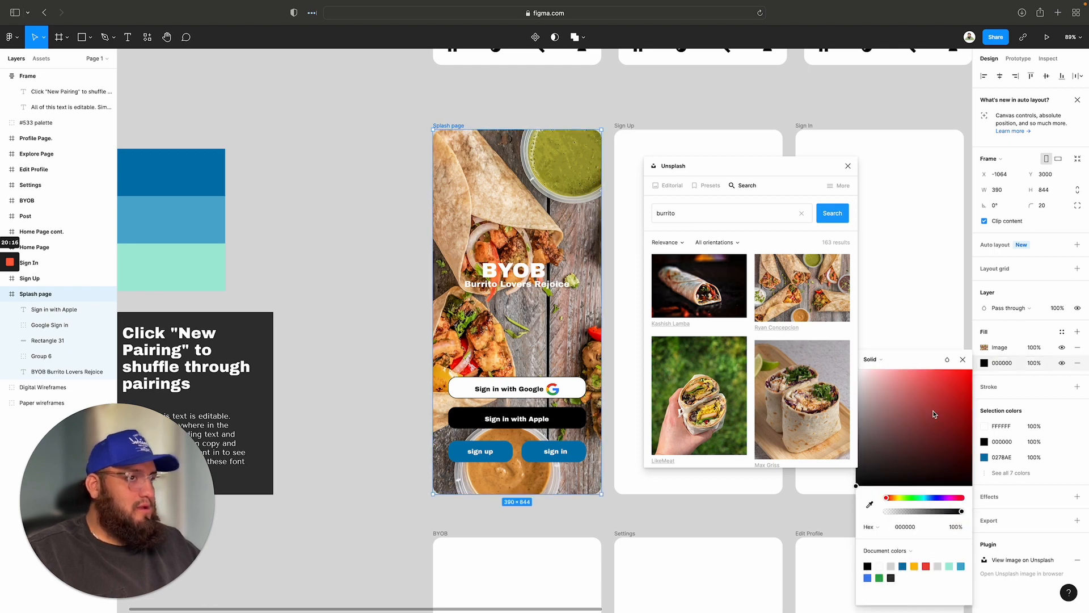
click(1036, 350)
text(50)
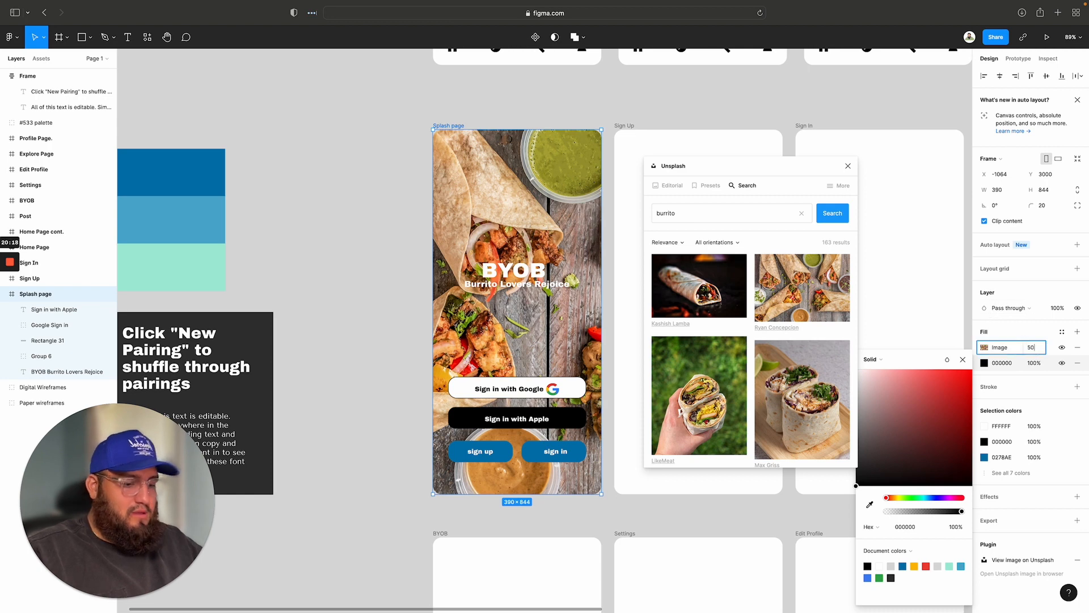
key(Return)
click(371, 225)
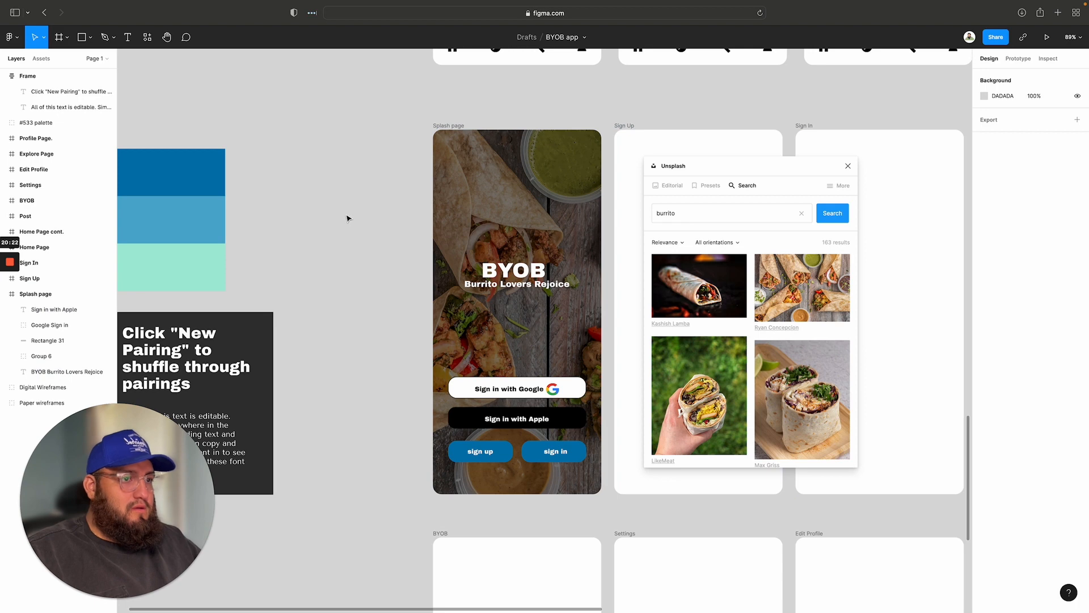
Step: Try FFFFFF, 0278AE, DADADA, A5ECD7 and 51ADCF as the solid fill beneath the splash photo, and return it to black 000000
scroll(349, 223, left, 1)
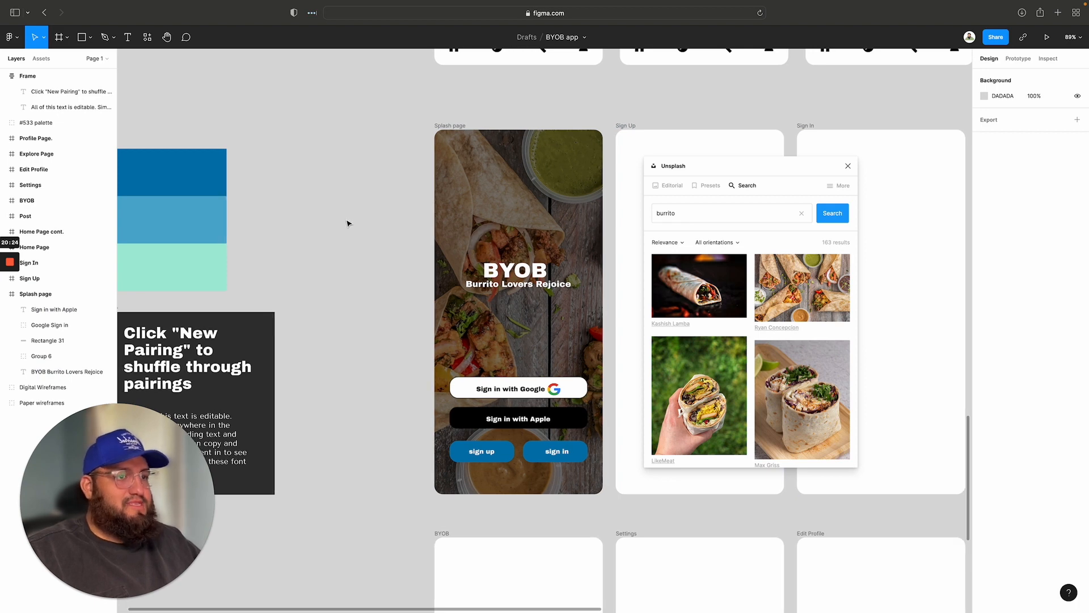
scroll(348, 223, right, 1)
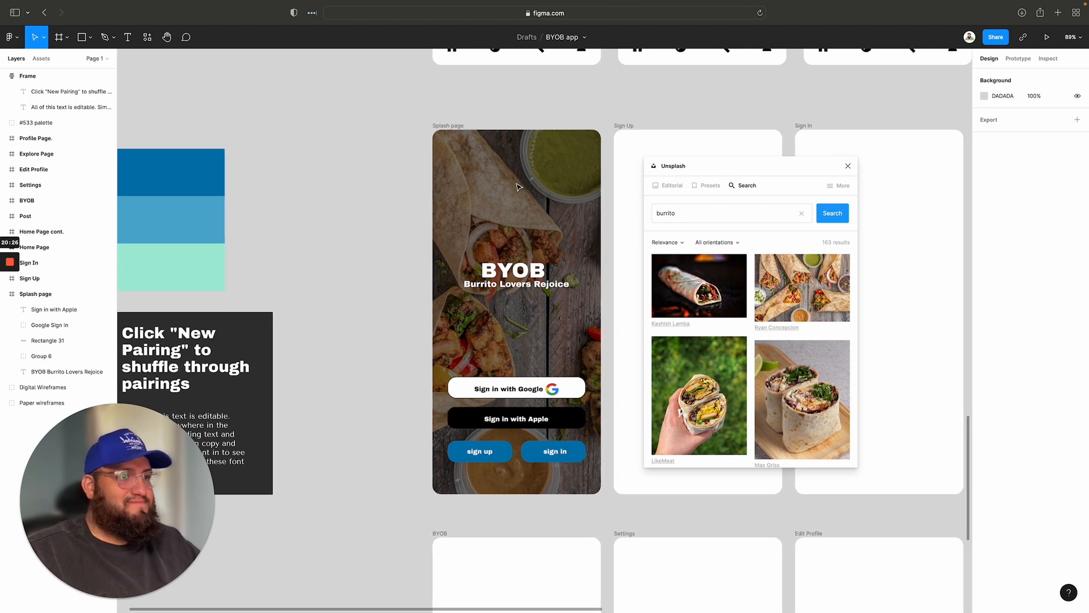
scroll(518, 187, up, 1)
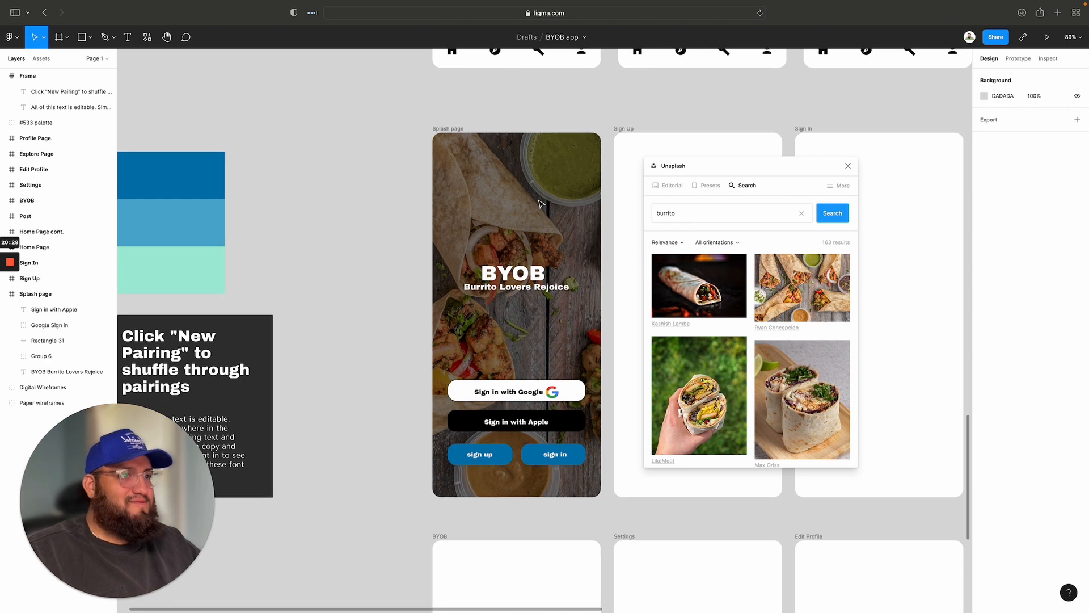
click(471, 163)
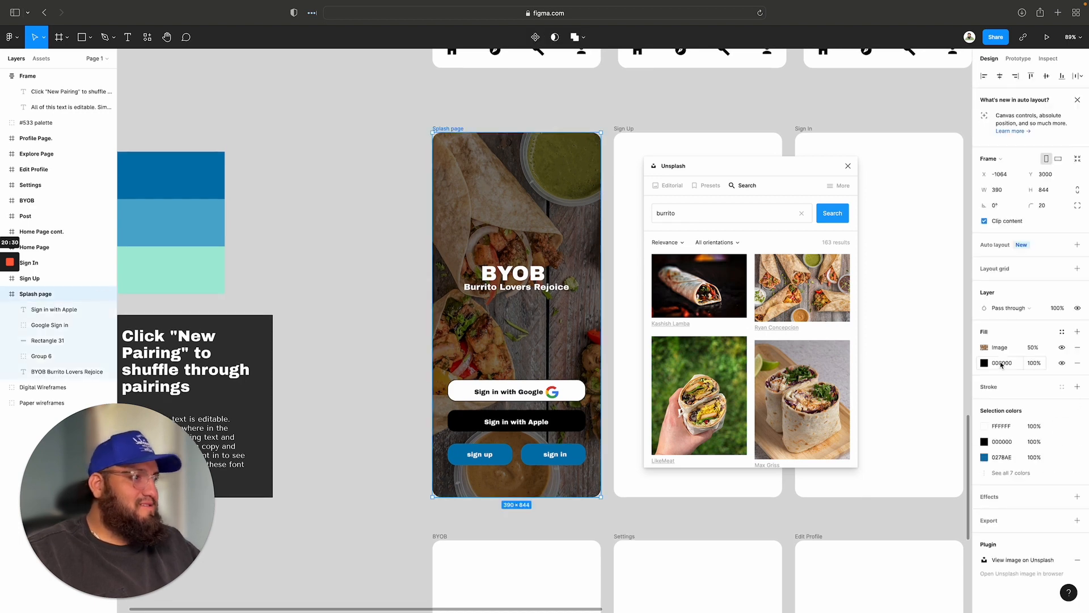
click(984, 365)
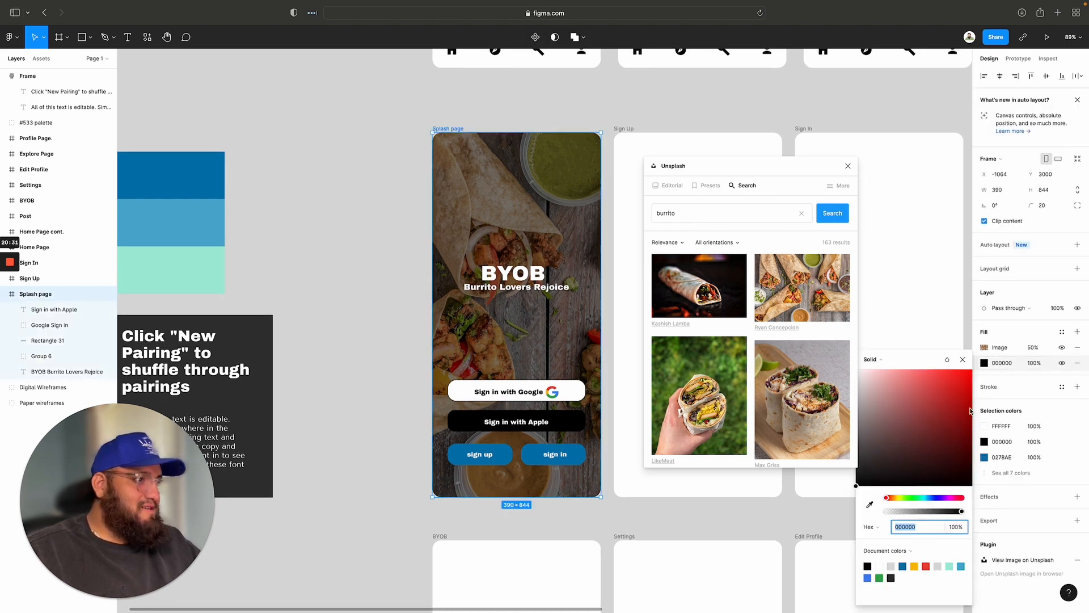
click(878, 566)
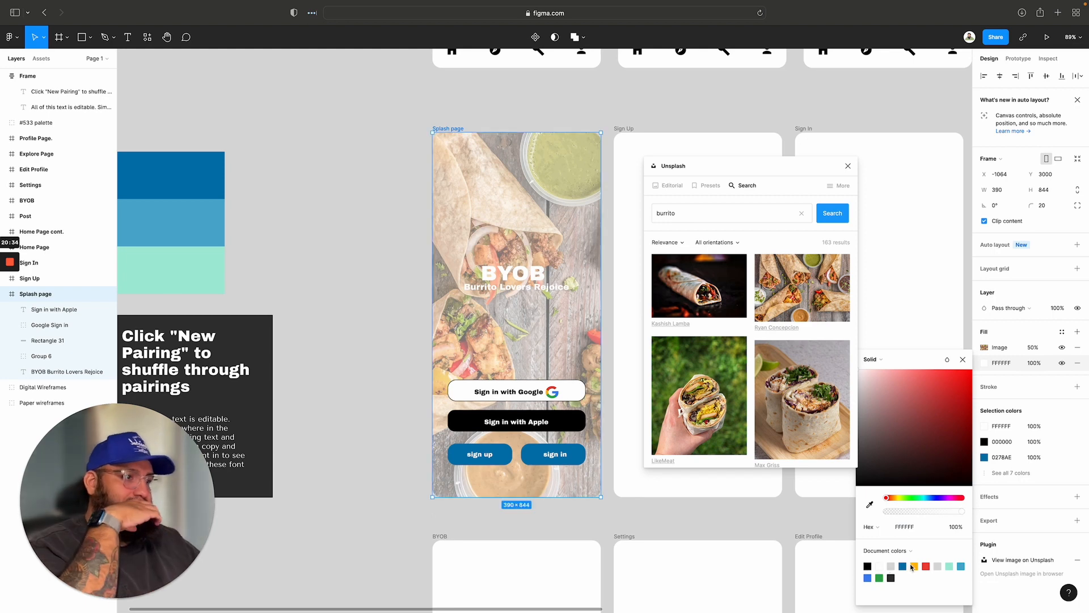
click(902, 566)
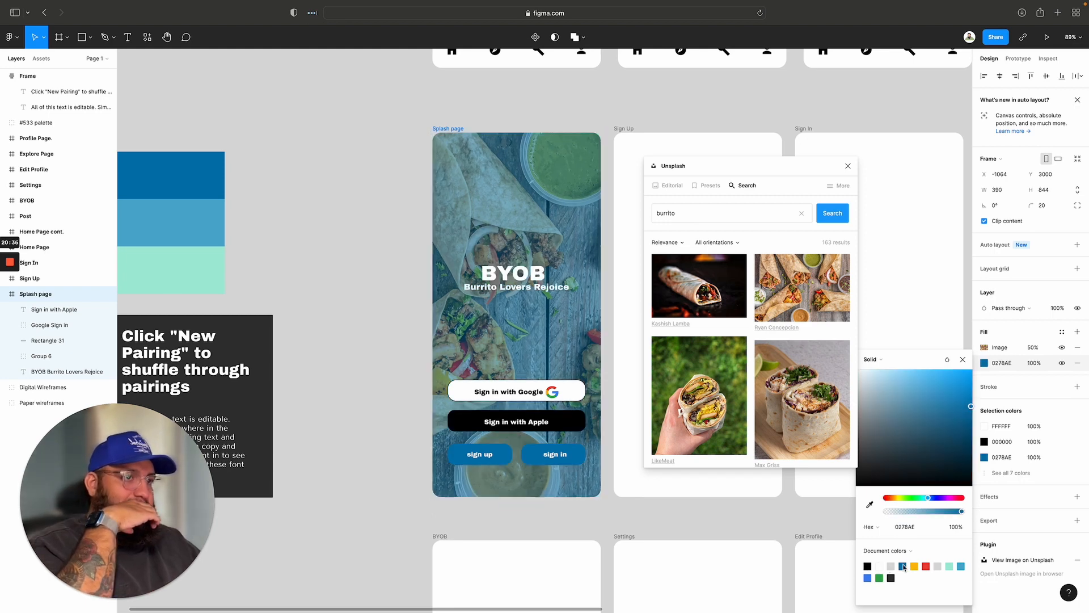
click(937, 566)
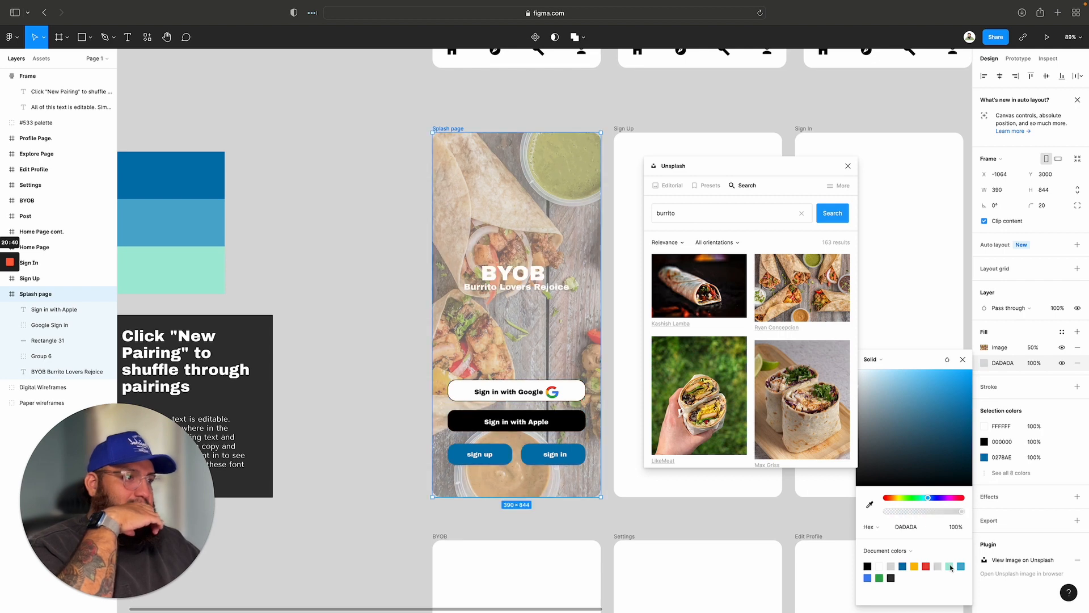
click(949, 566)
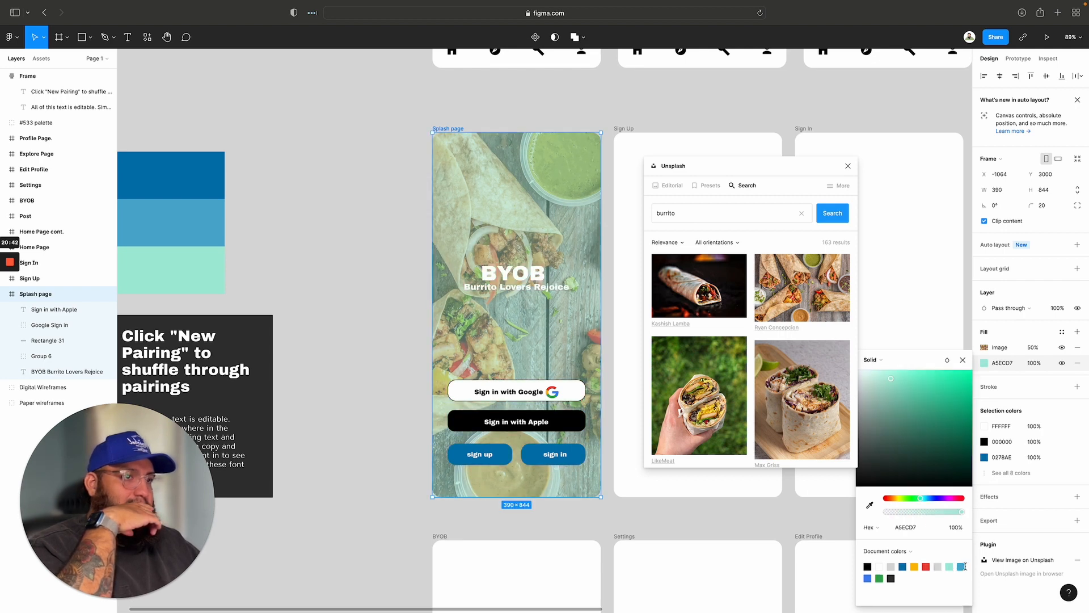
click(961, 566)
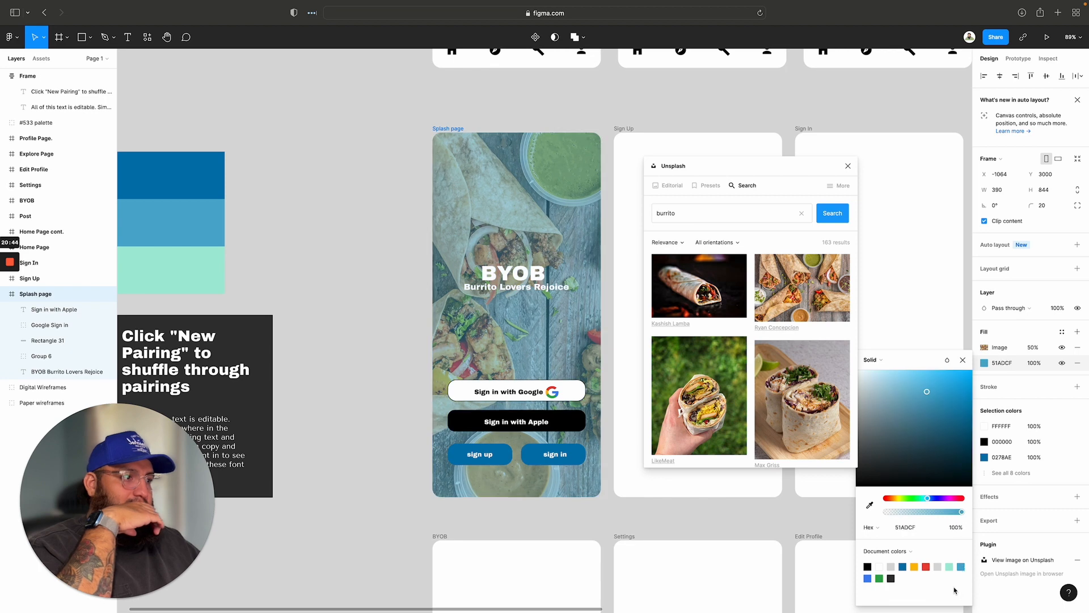
click(902, 567)
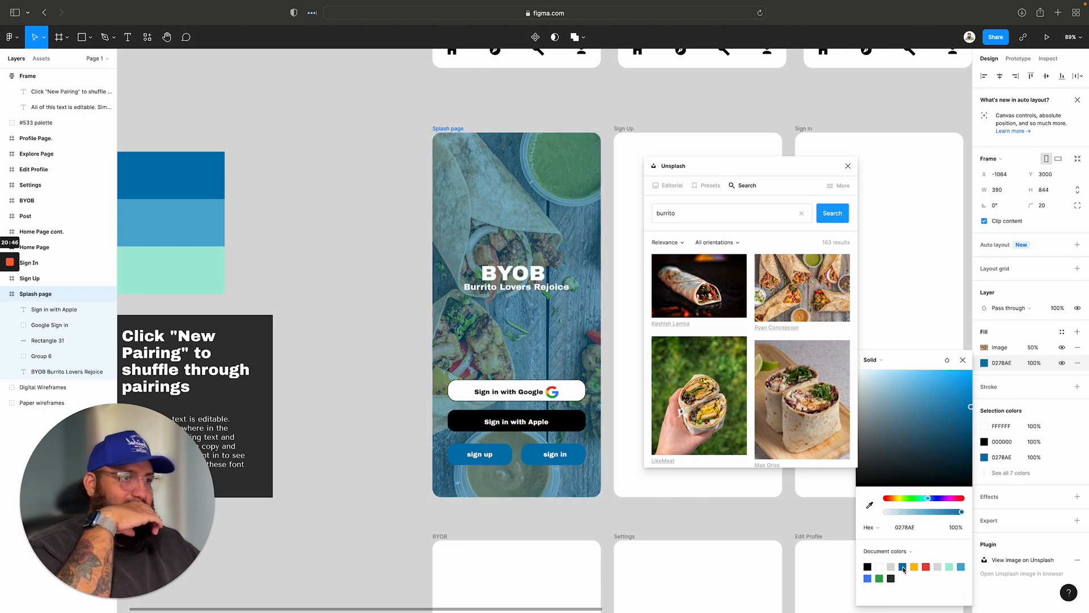
click(867, 567)
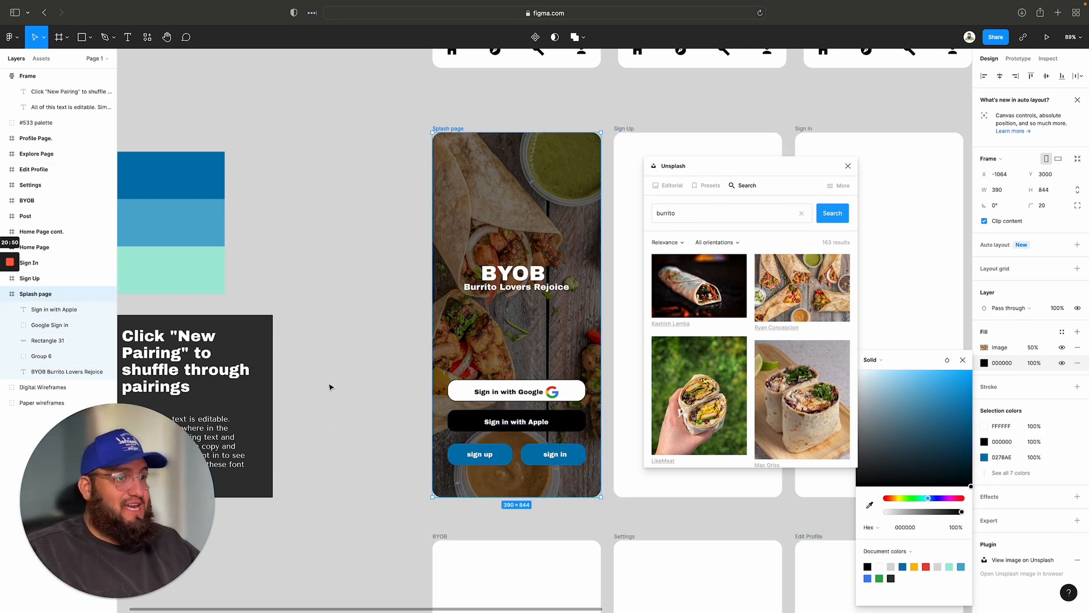
click(962, 360)
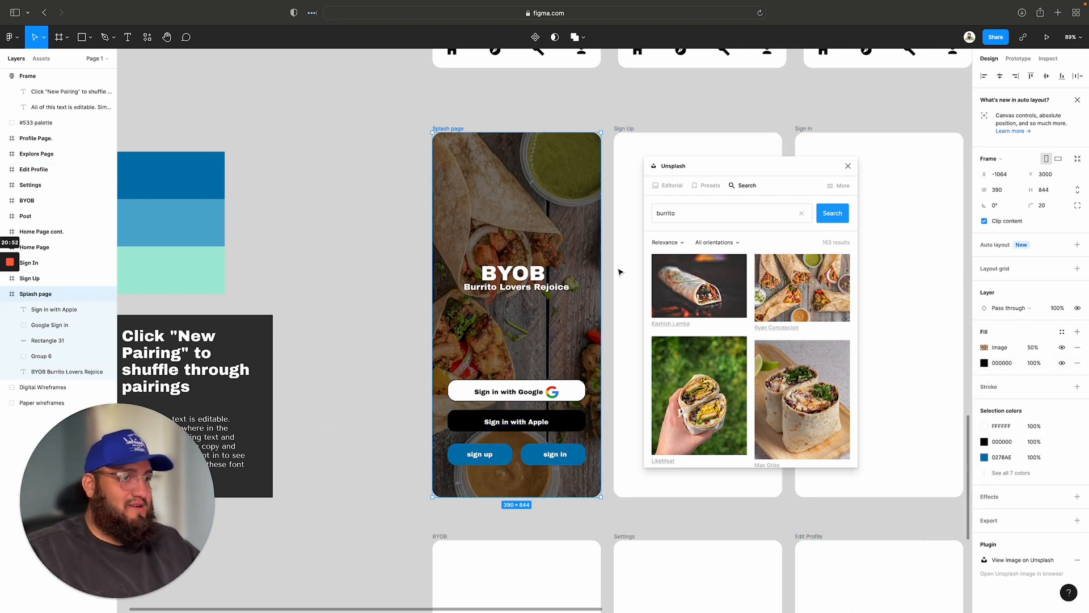
Step: Set the paragraph spacing of the BYOB title block to 5
click(540, 275)
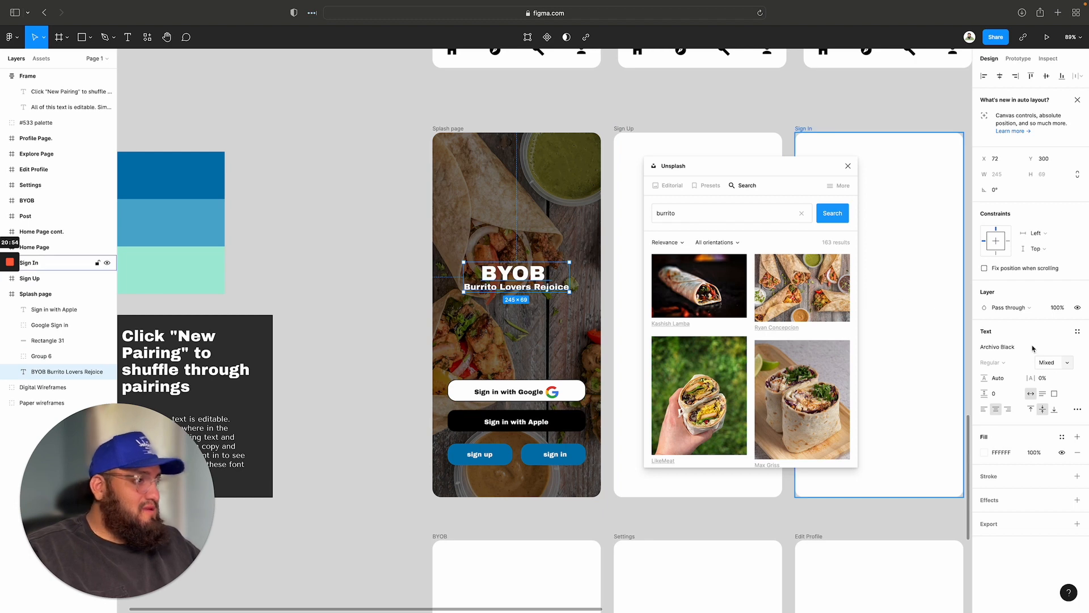
drag(987, 392, 996, 392)
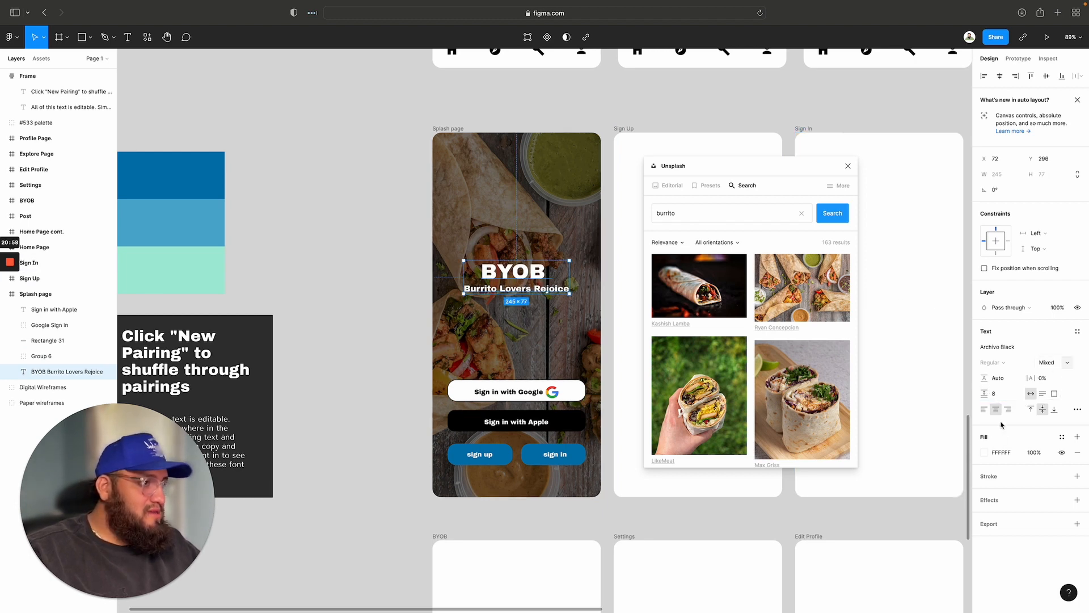
click(999, 396)
text(5)
key(Return)
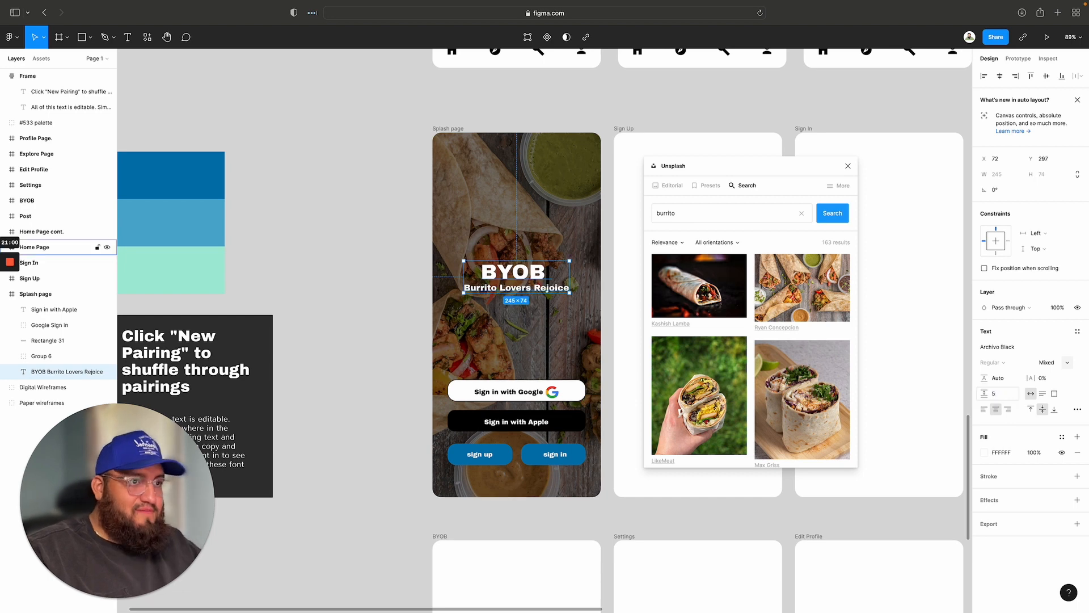
click(358, 306)
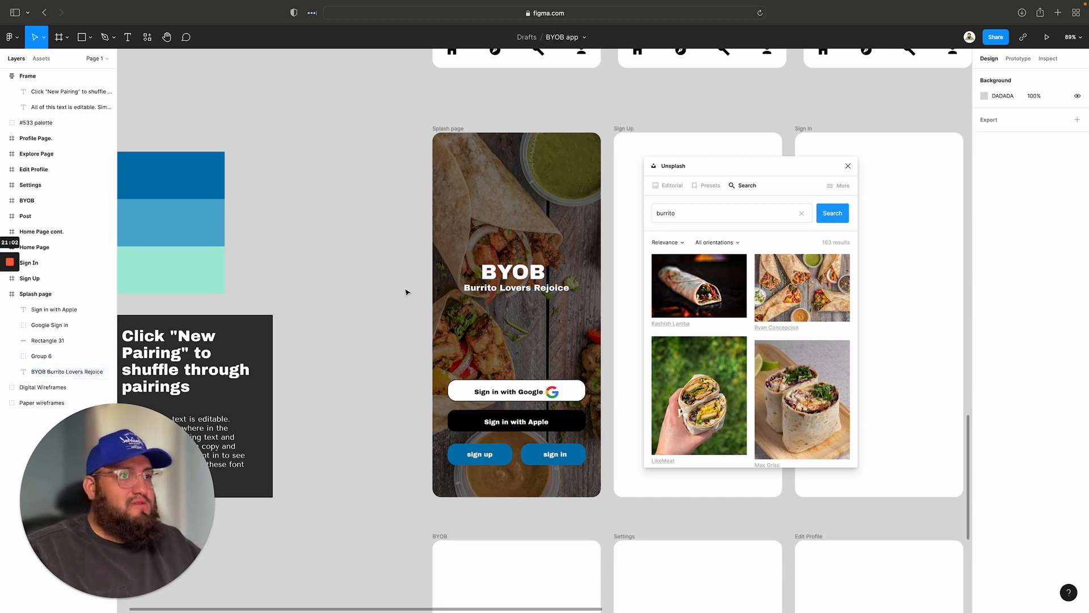
Step: Set the font size of the "BYOB" line in the title block to 64
click(539, 285)
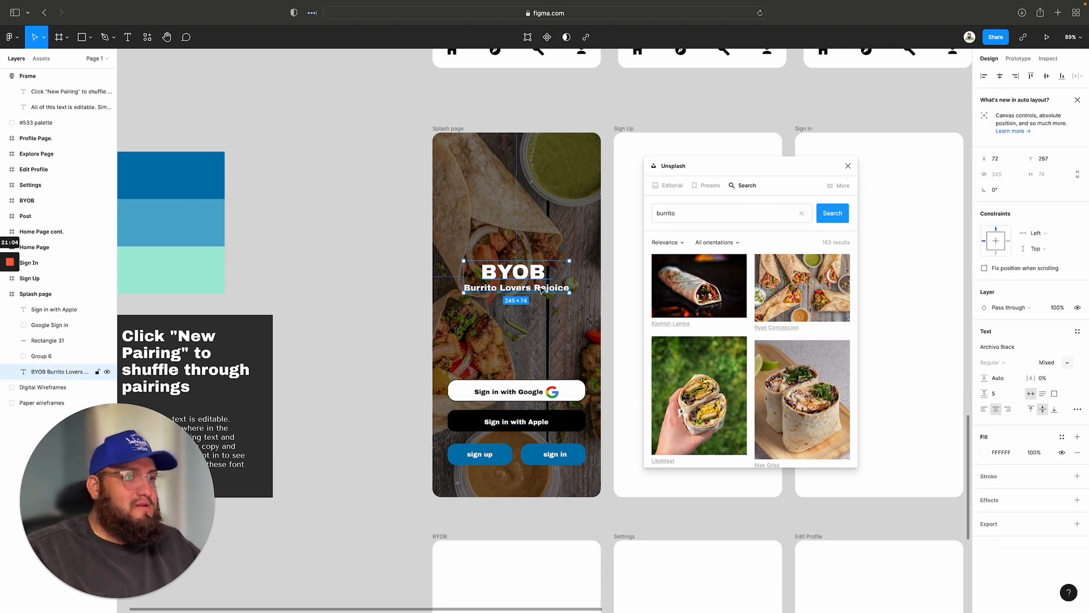
double_click(505, 276)
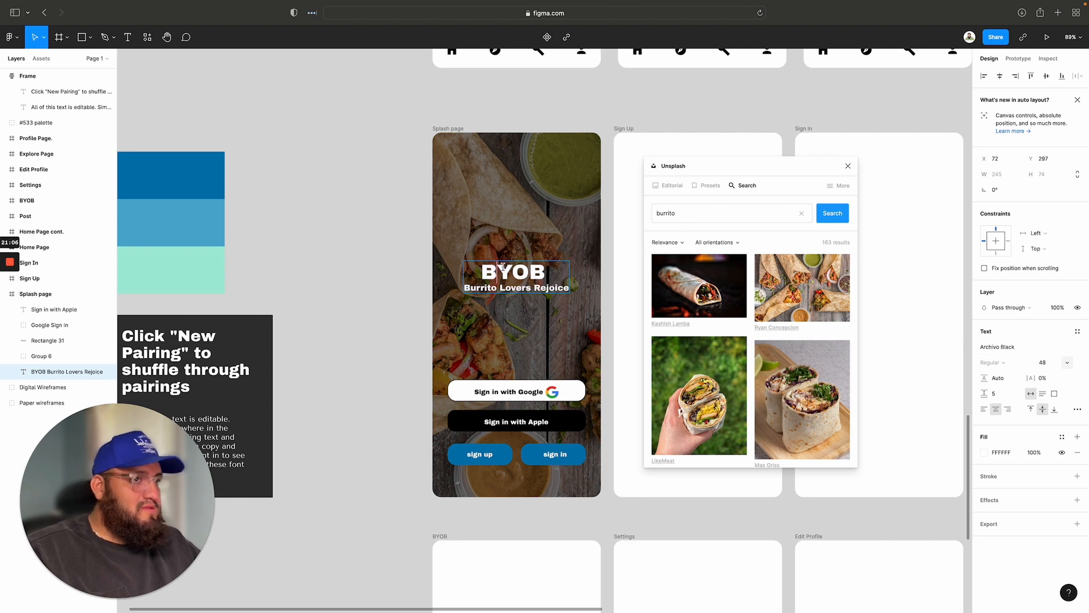
click(1066, 366)
click(1062, 378)
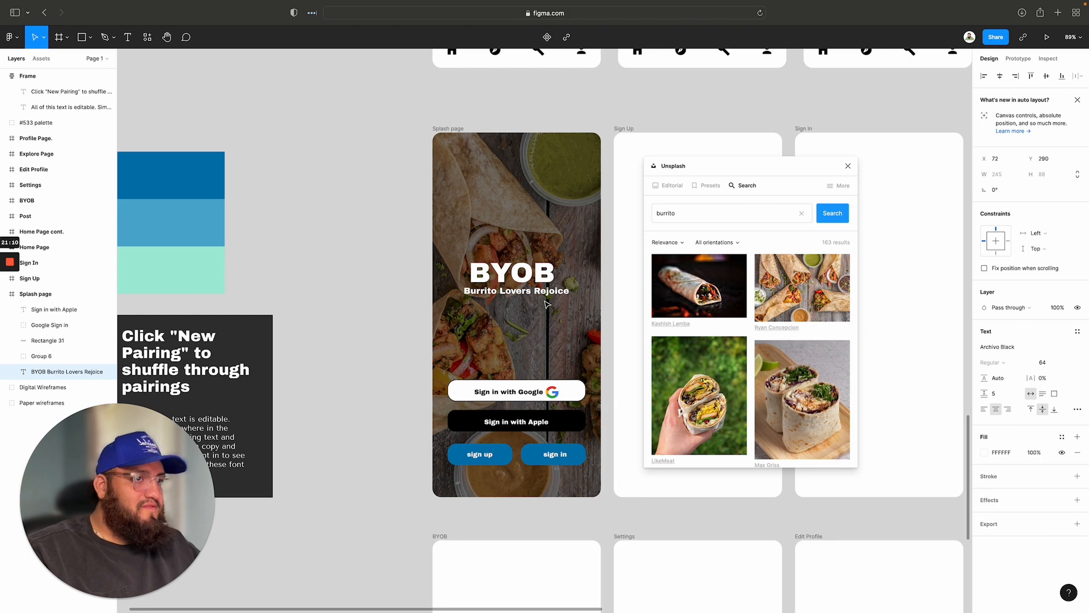
Step: Set the font size of the "Burrito Lovers Rejoice" line in the title block to 24
click(534, 287)
triple_click(533, 288)
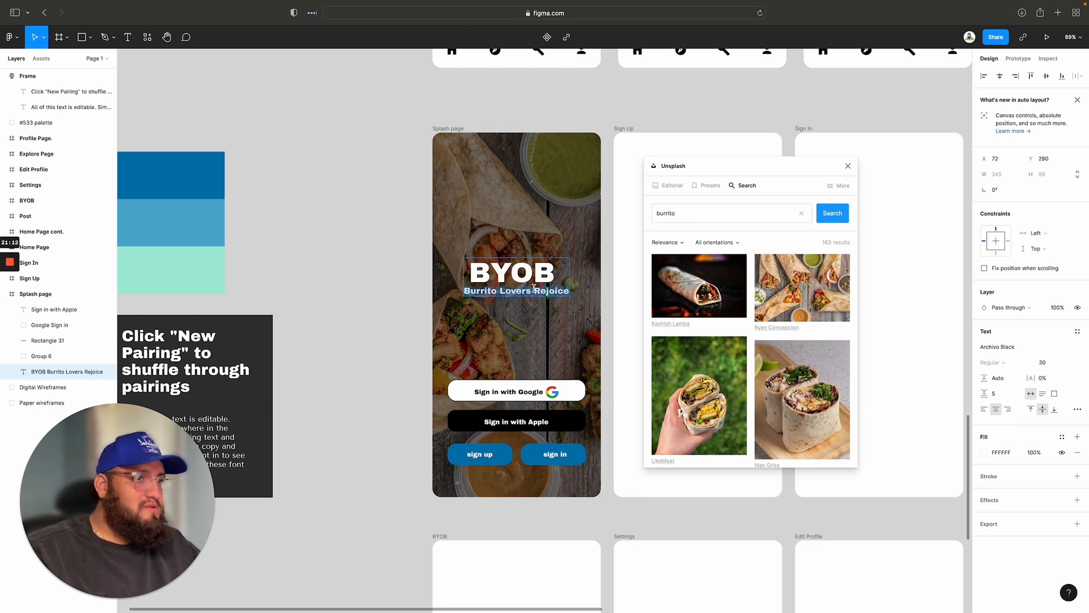
click(1068, 366)
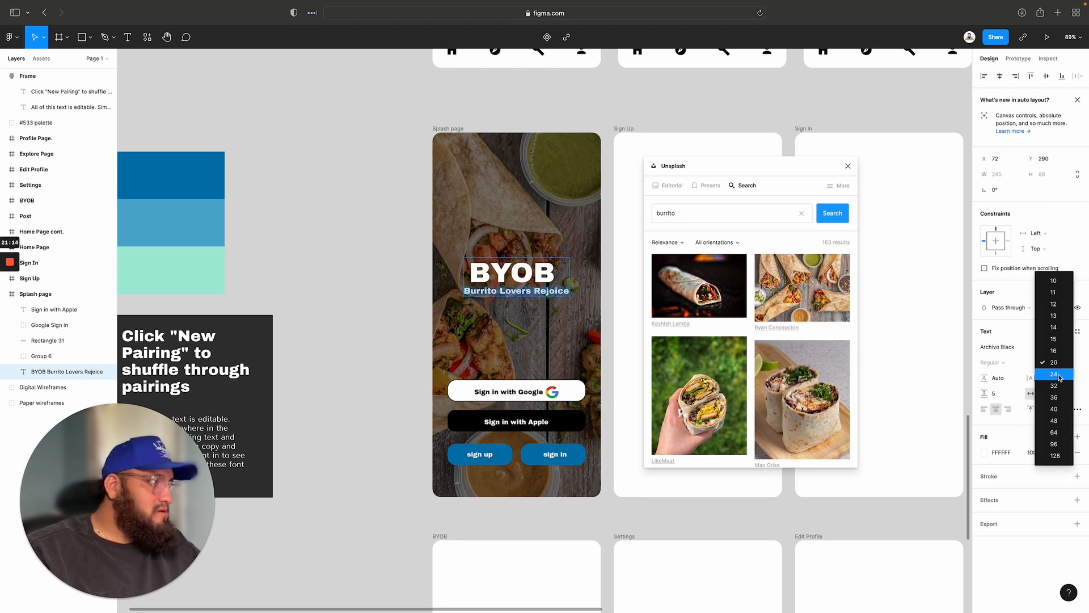
click(1058, 373)
key(Escape)
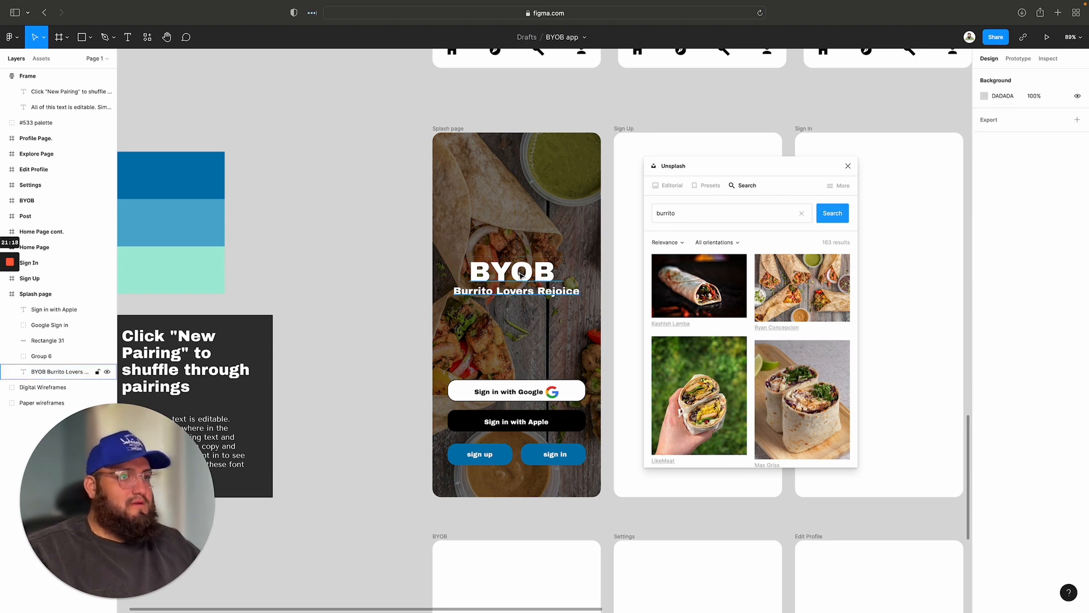
Step: Move the BYOB title block slightly upward on the Splash page and close the Unsplash plugin
mouse_move(521, 275)
mouse_down()
mouse_move(520, 295)
mouse_move(516, 198)
mouse_move(519, 270)
mouse_up()
click(311, 238)
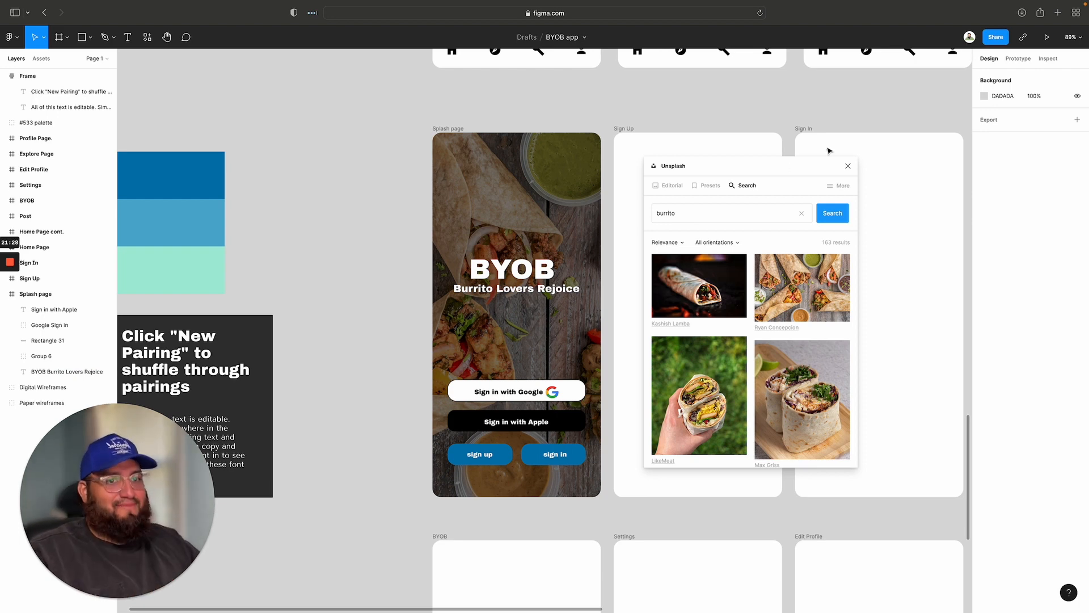
click(847, 166)
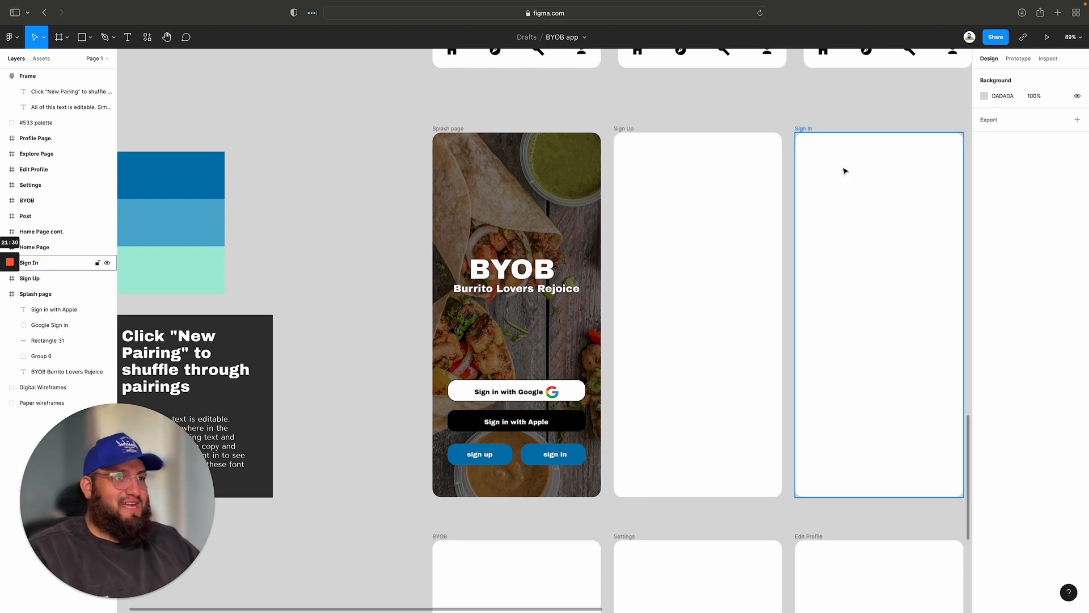
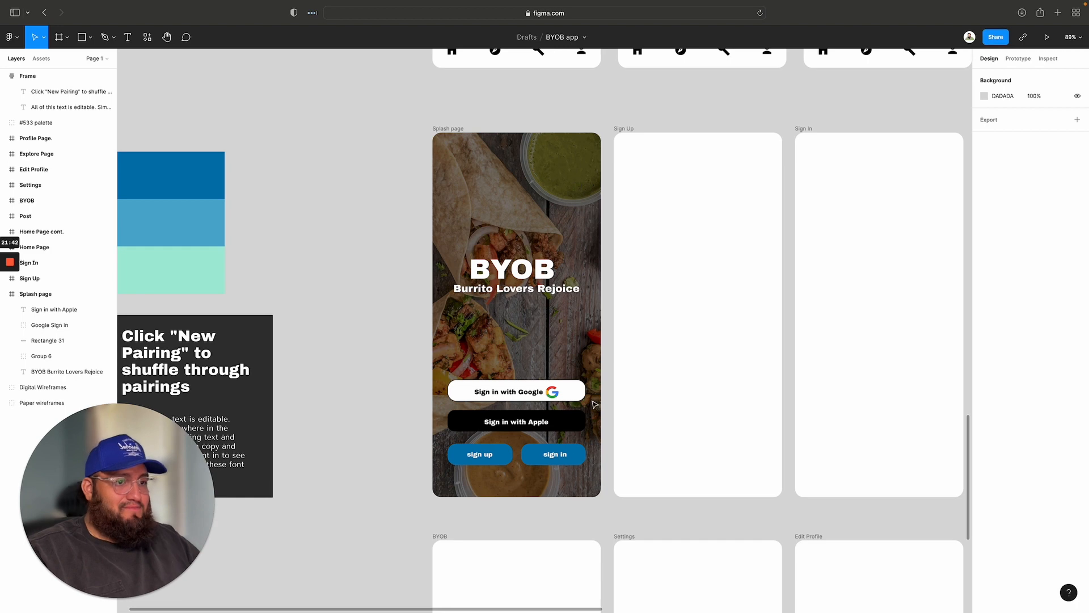
Step: Add a white text reading "forgot" at font size 10 below the sign up button on the Splash page
scroll(585, 406, down, 5)
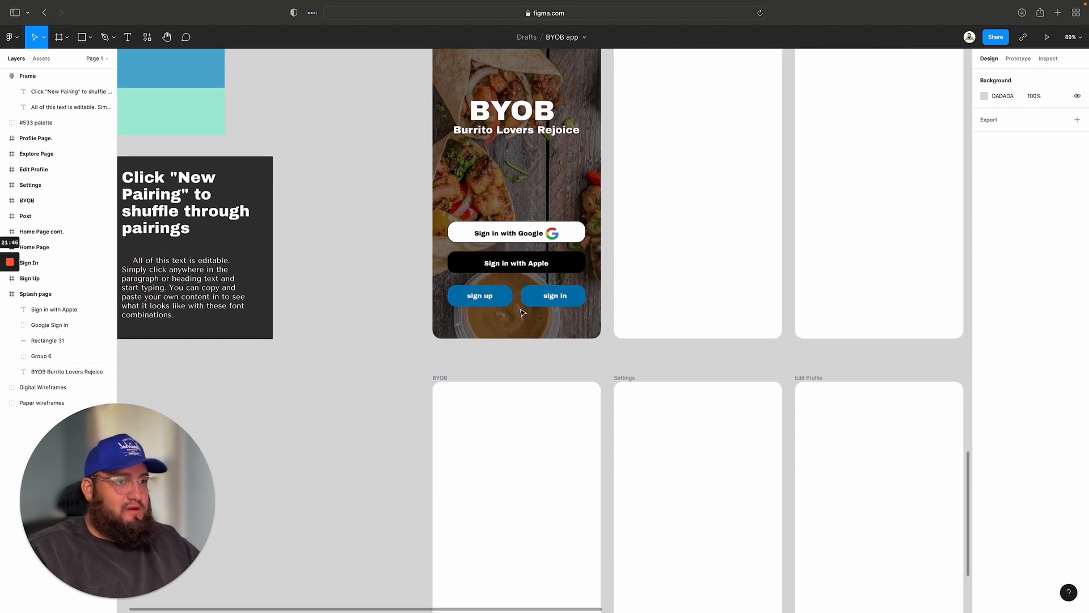
scroll(520, 313, up, 3)
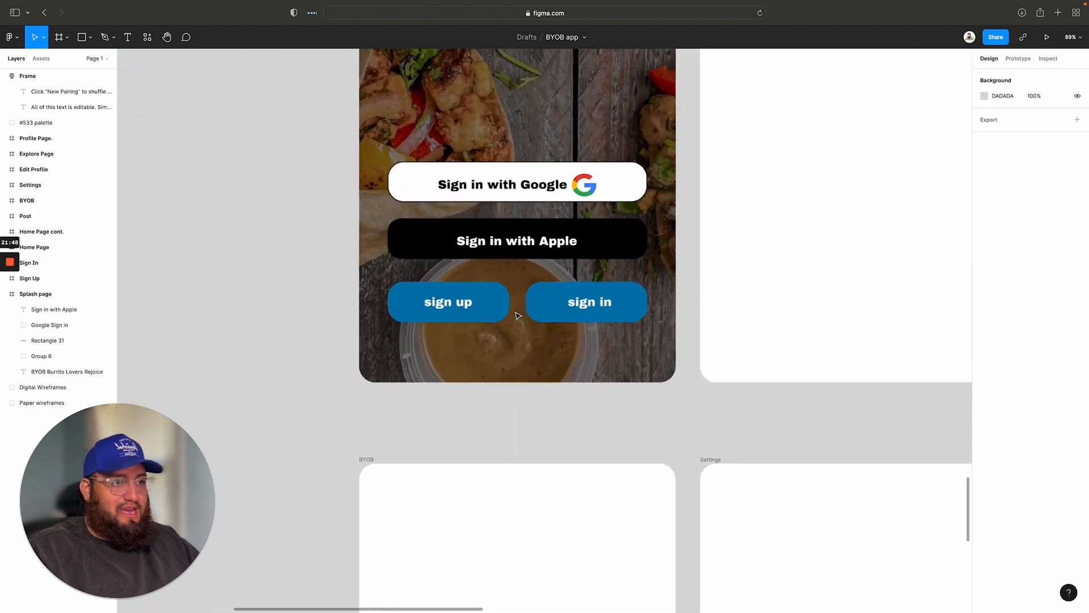
scroll(518, 315, up, 10)
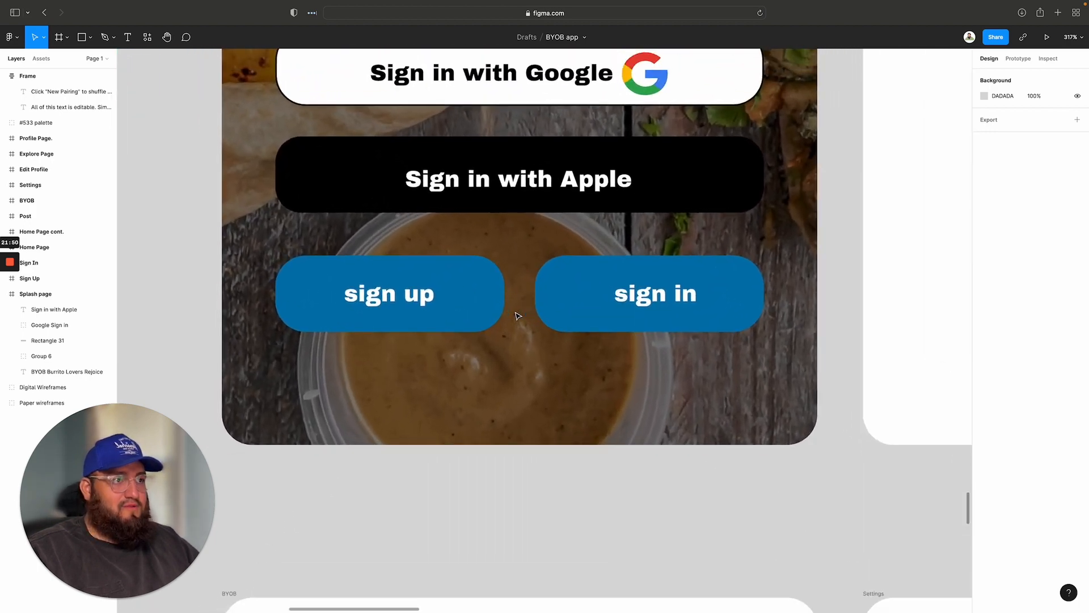
key(t)
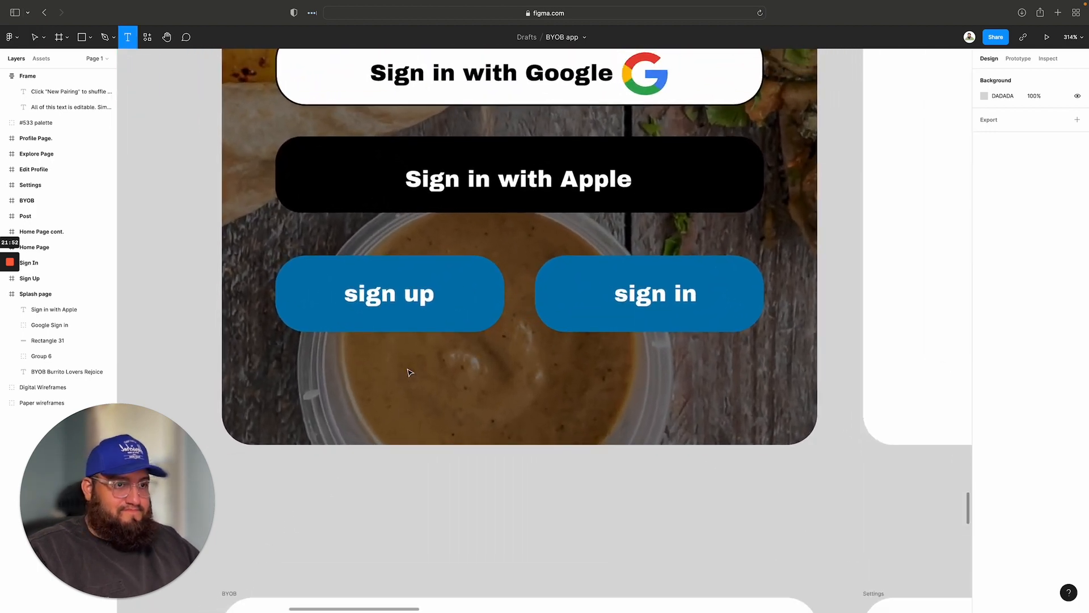
click(431, 372)
text(for)
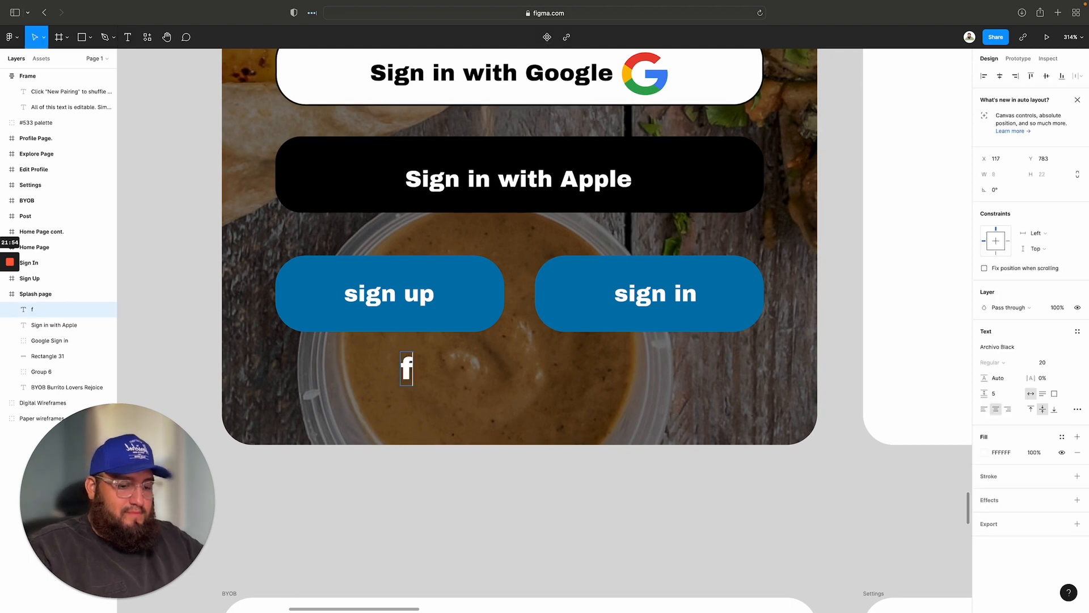
key(BackSpace)
key(BackSpace)
key(BackSpace)
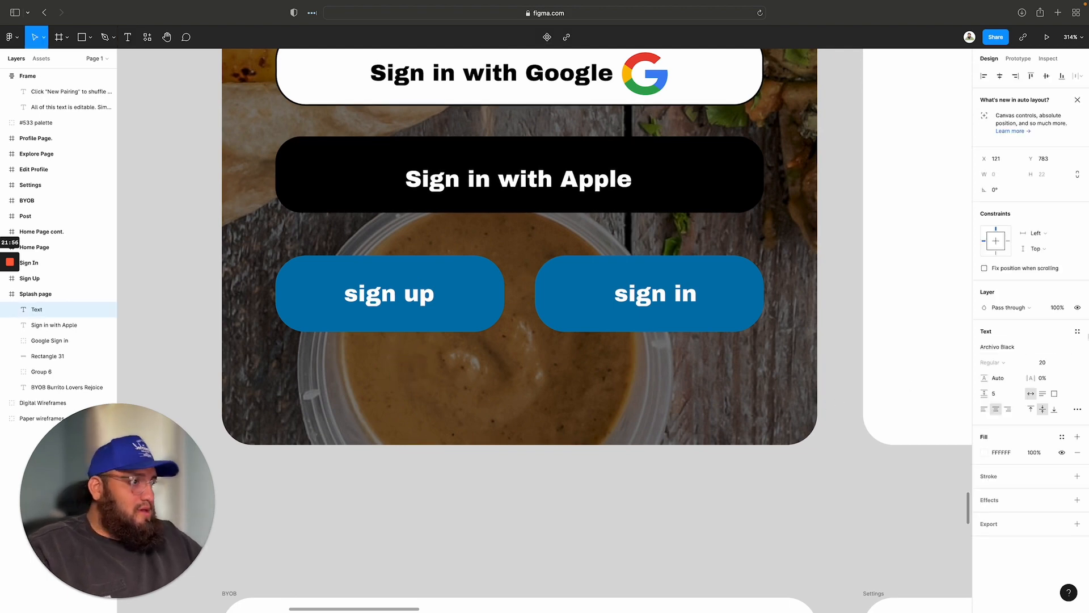
click(1066, 364)
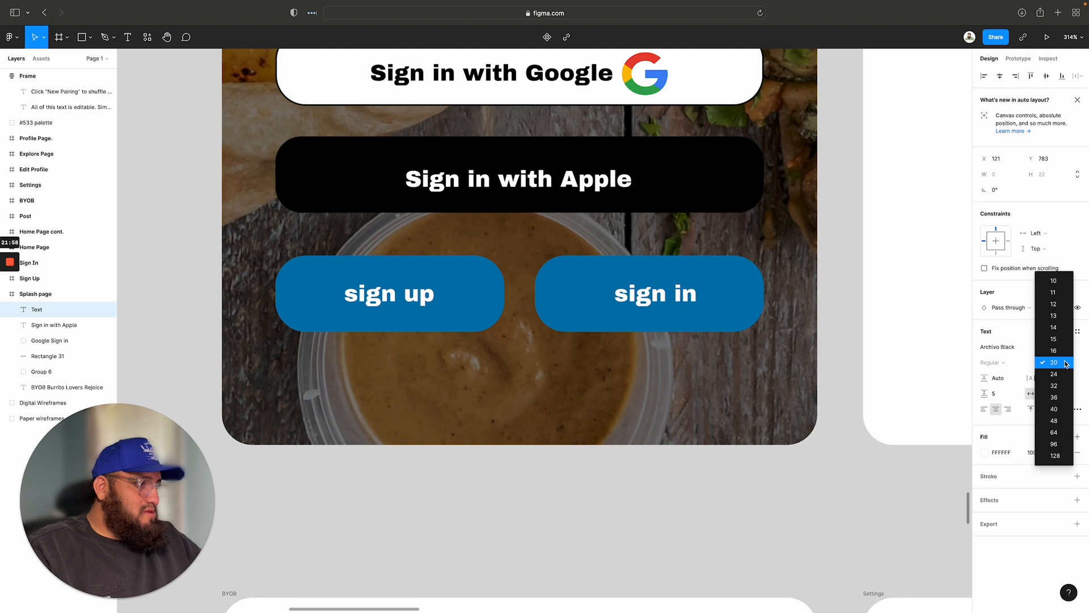
click(1053, 280)
text(forgot)
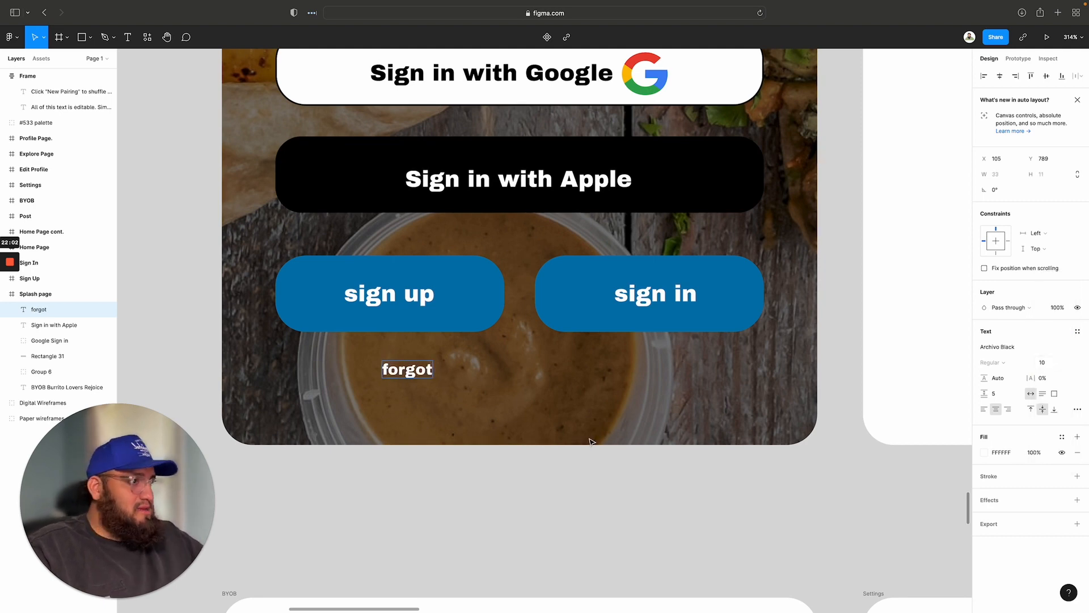
scroll(738, 377, up, 1)
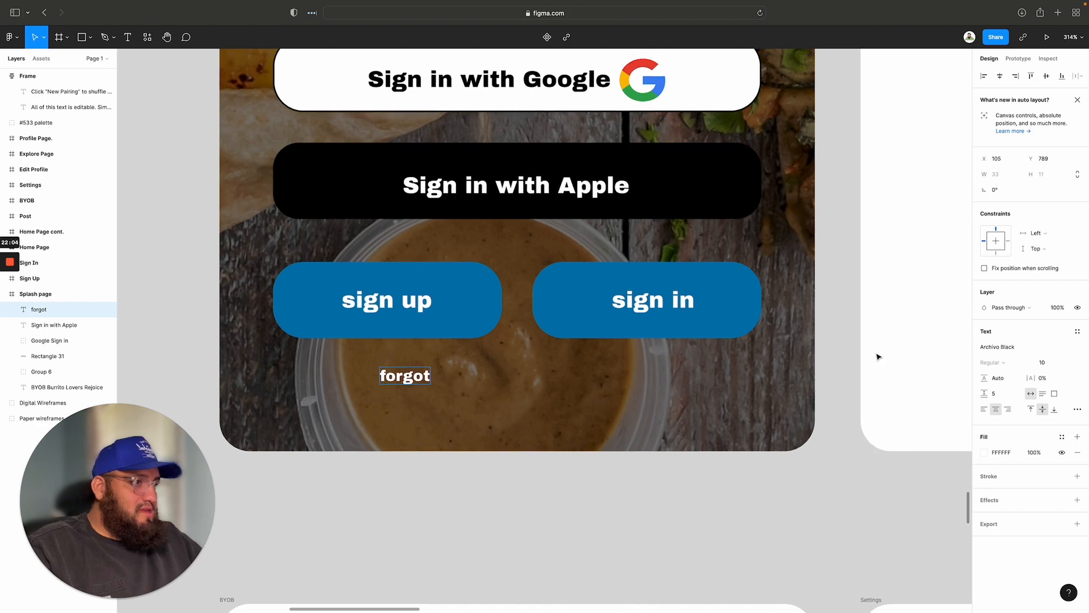
Step: Set the font size of the "forgot" text to 8
click(1073, 364)
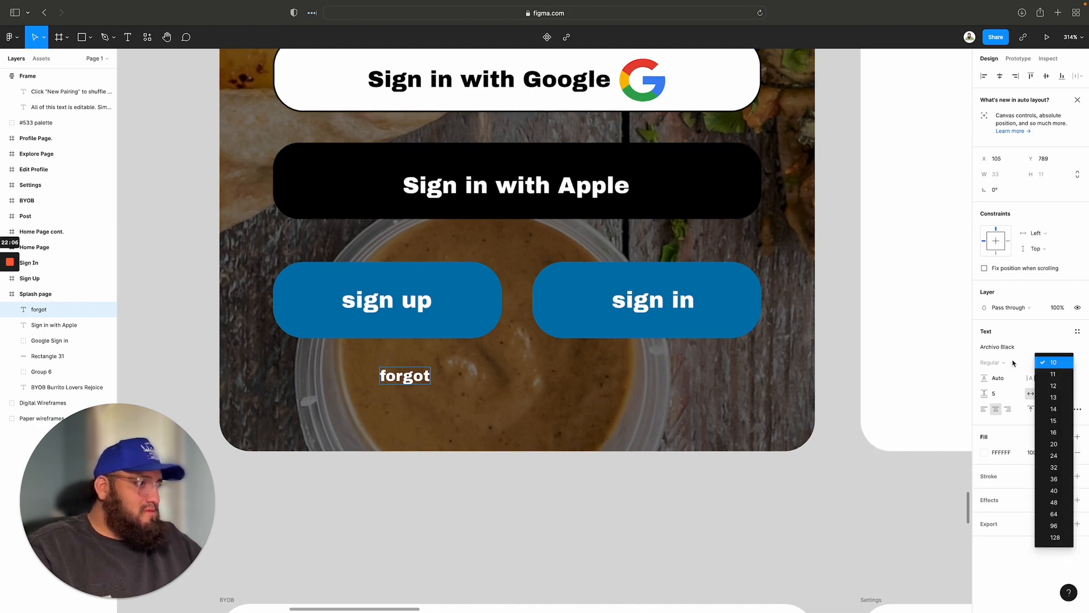
click(417, 375)
double_click(415, 375)
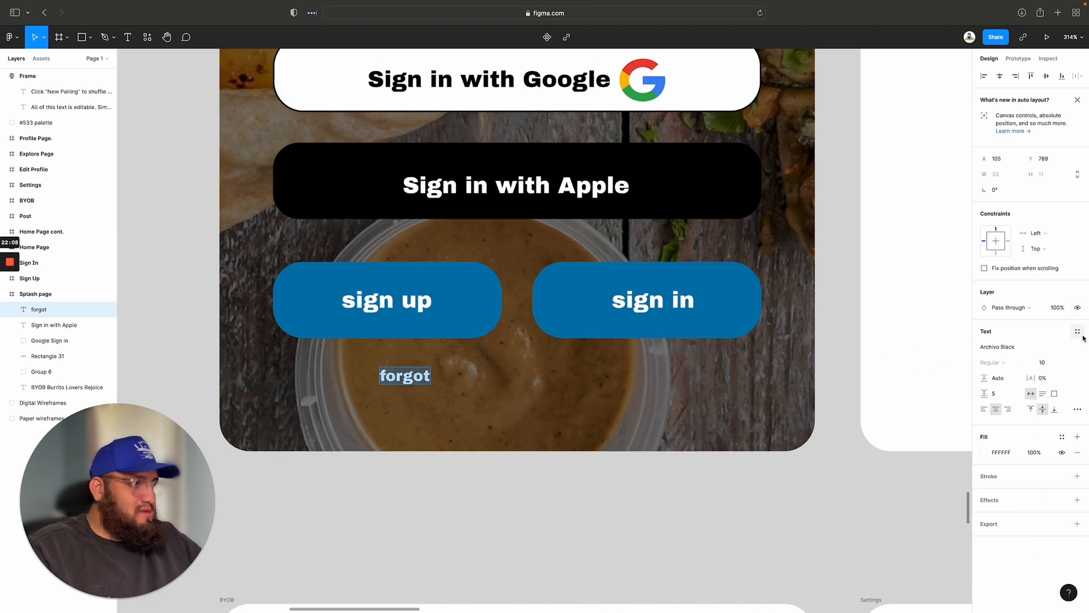
click(1053, 363)
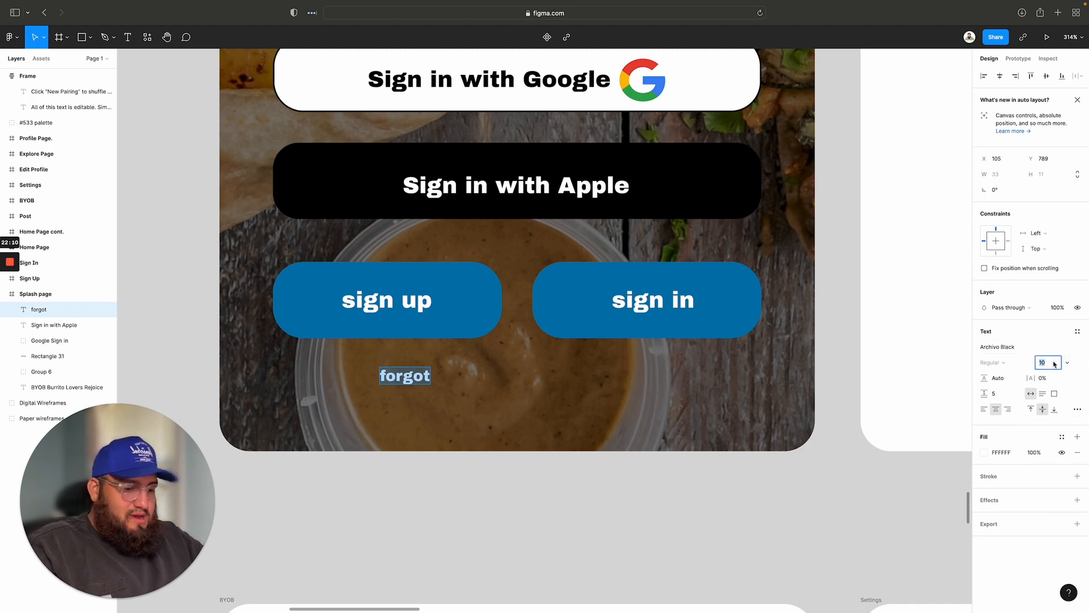
key(Return)
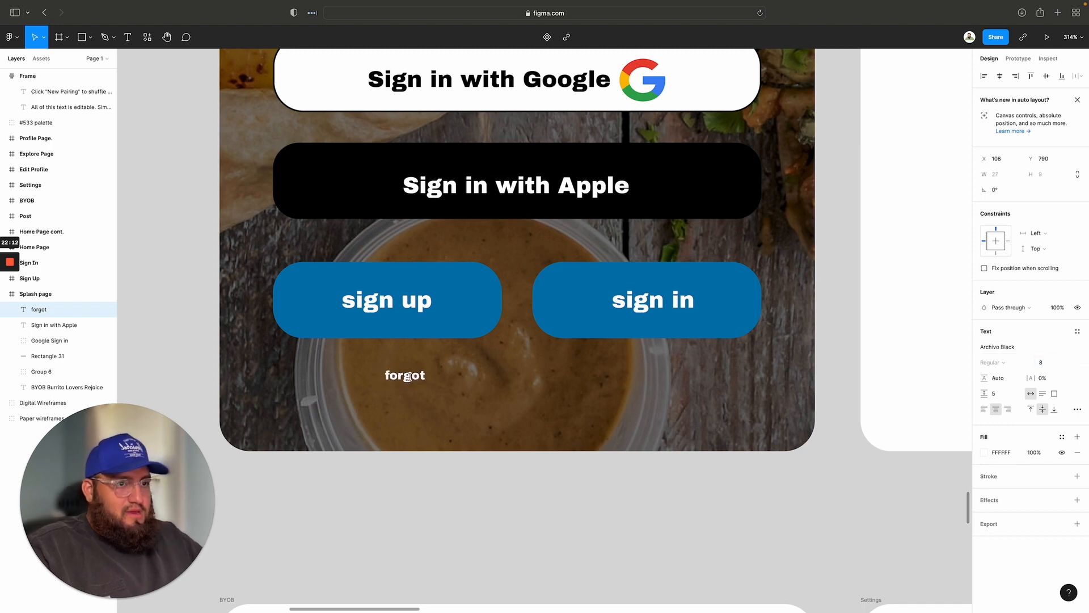
Step: Replace the "forgot" text with "Forgot your username or password?"
text(For)
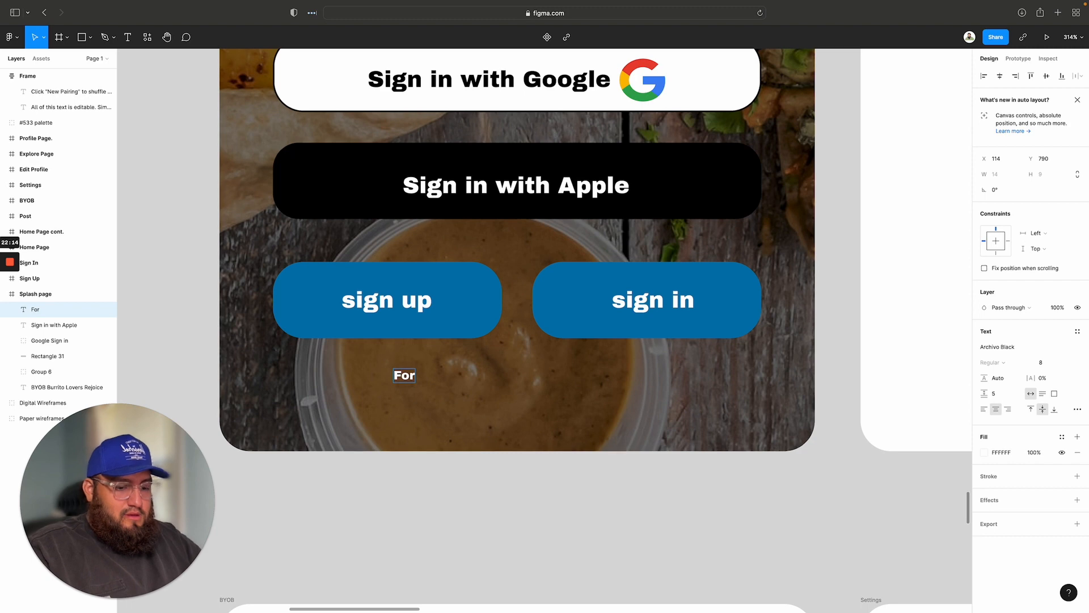
text(got your us)
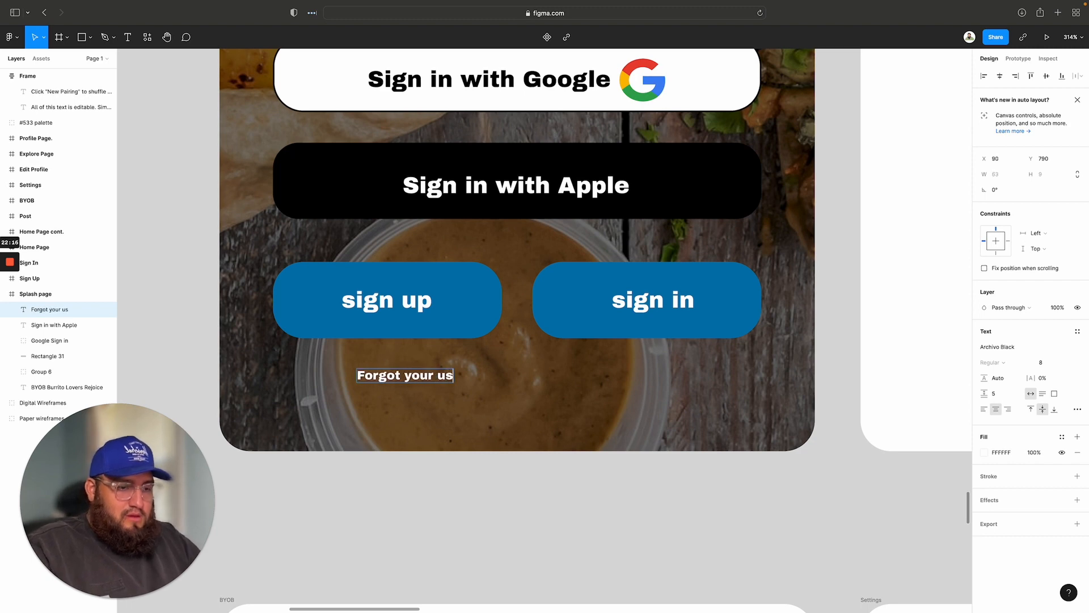
text(er name or pas)
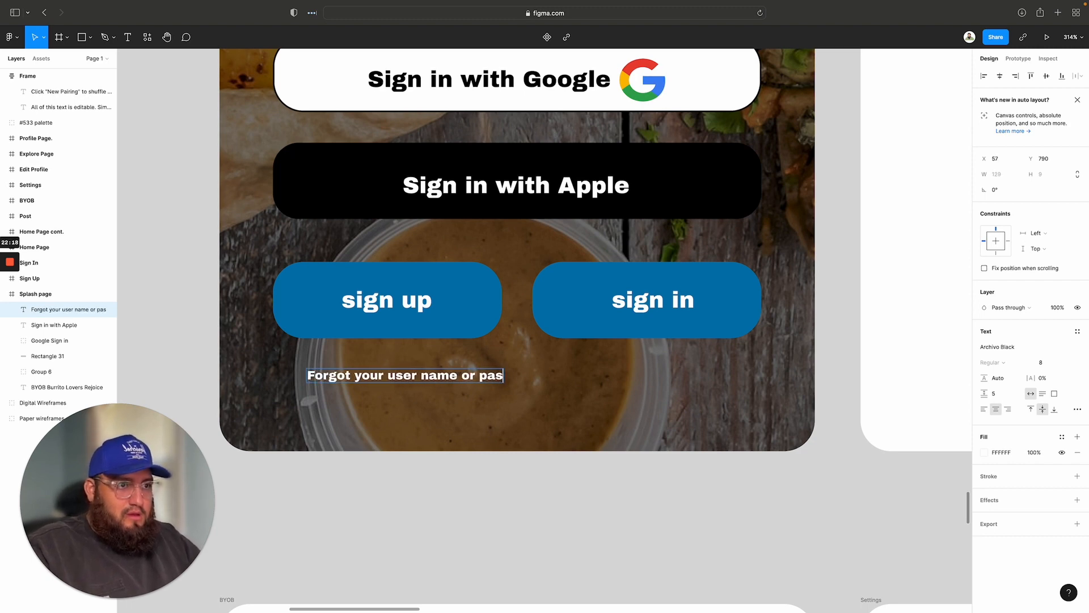
text(sword)
key(BackSpace)
key(BackSpace)
key(BackSpace)
key(BackSpace)
key(BackSpace)
key(BackSpace)
key(BackSpace)
key(BackSpace)
key(BackSpace)
key(BackSpace)
key(BackSpace)
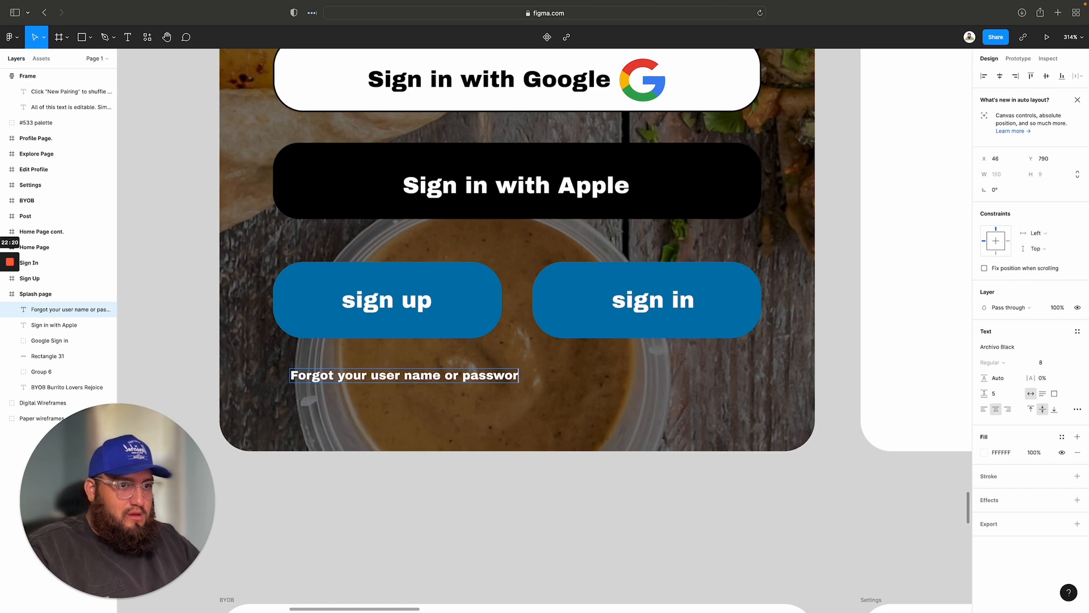
key(BackSpace)
key(BackSpace)
key(BackSpace)
key(BackSpace)
key(BackSpace)
key(BackSpace)
key(BackSpace)
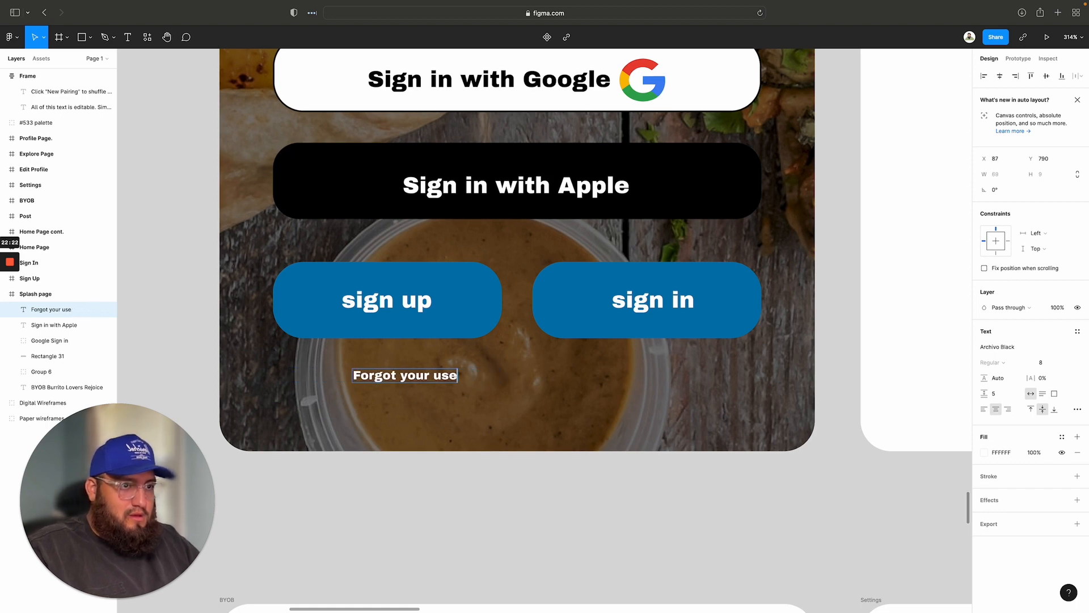
text(rname or passwork)
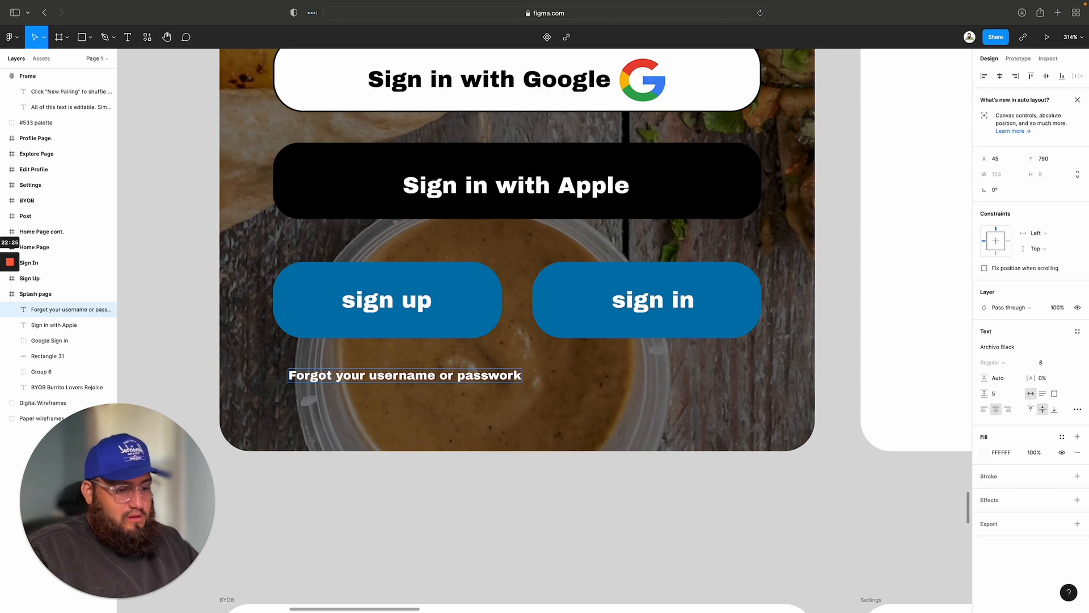
key(BackSpace)
text(d?)
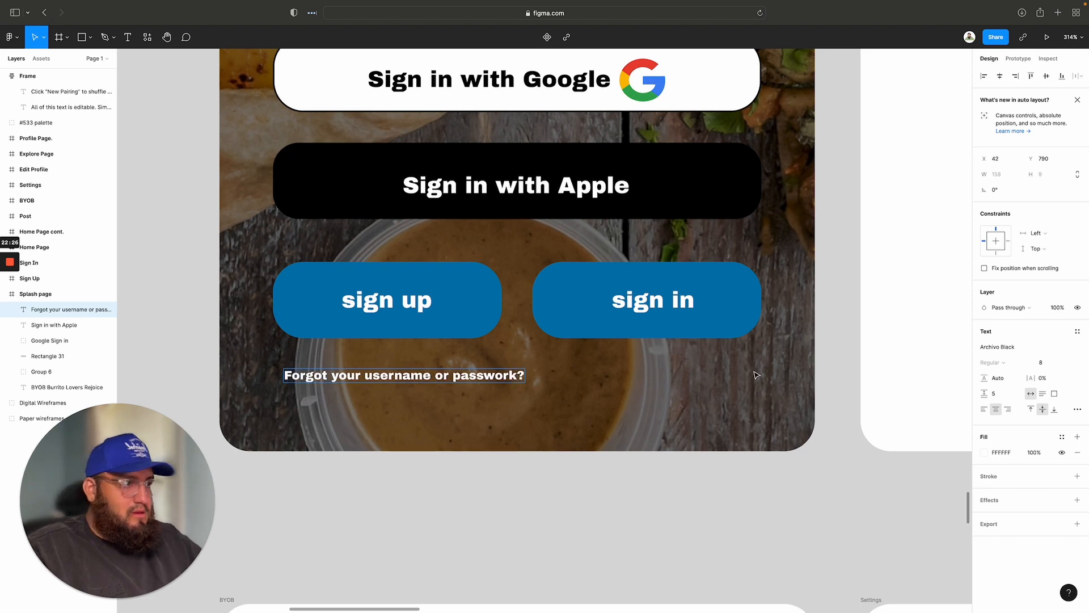
double_click(472, 376)
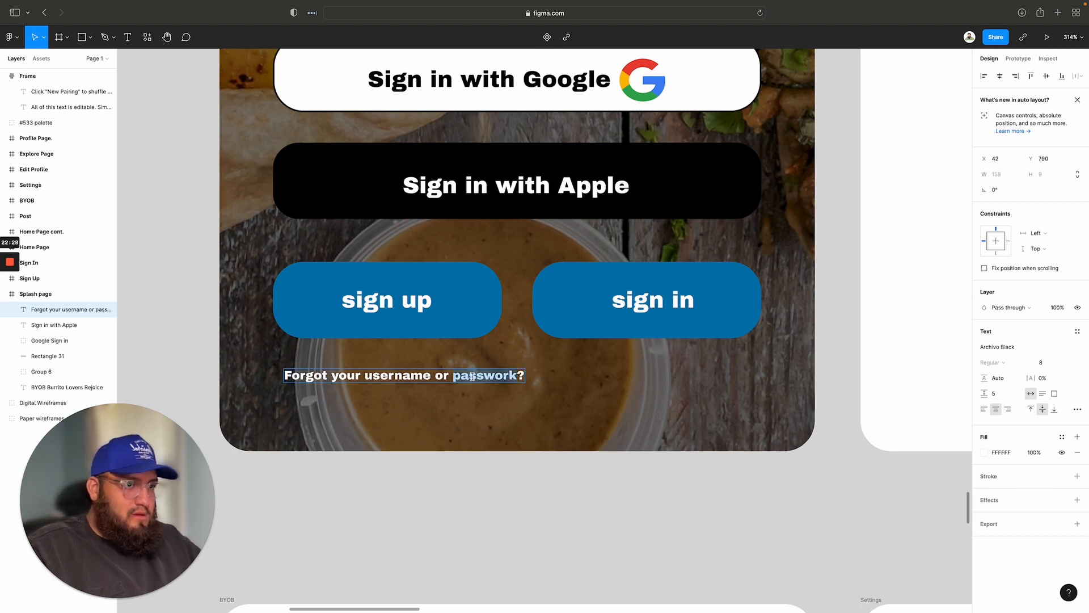
click(514, 376)
key(BackSpace)
text(d)
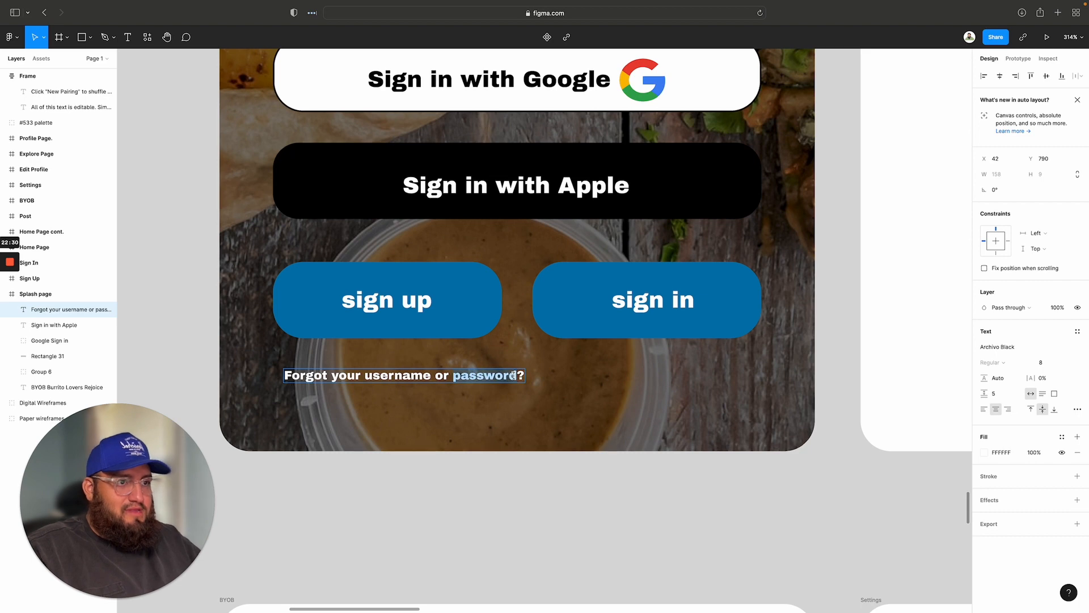
Step: Underline the whole "Forgot your username or password?" line
triple_click(514, 375)
key(super+u)
key(Escape)
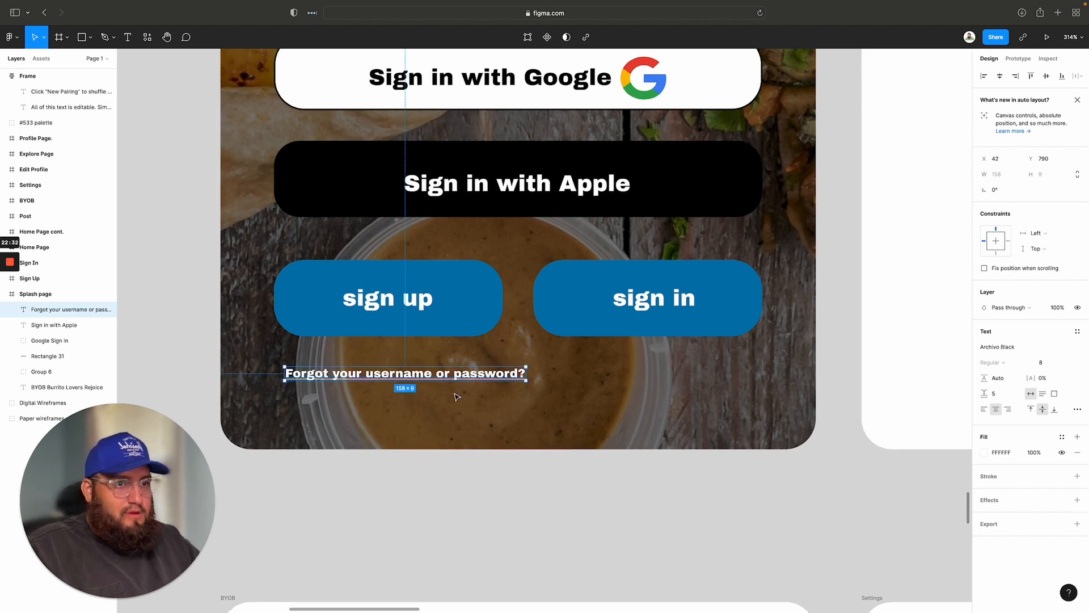
Step: Make the underlined text's box 11 high and move it directly beneath the sign up button, flush with its left edge, at about X 35, Y 775
drag(496, 367, 497, 367)
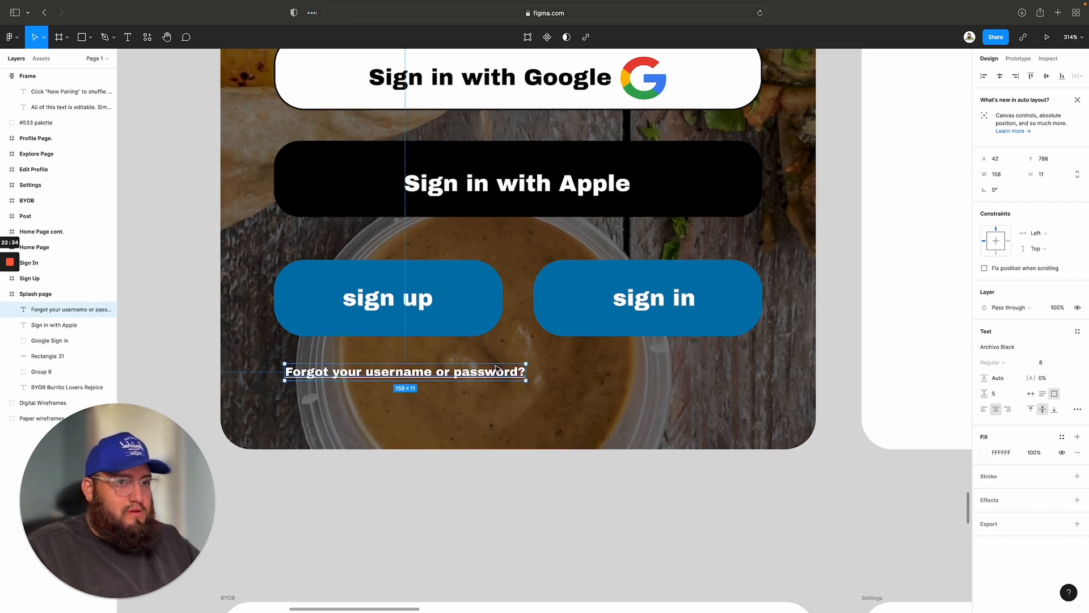
key(Escape)
drag(407, 375, 396, 354)
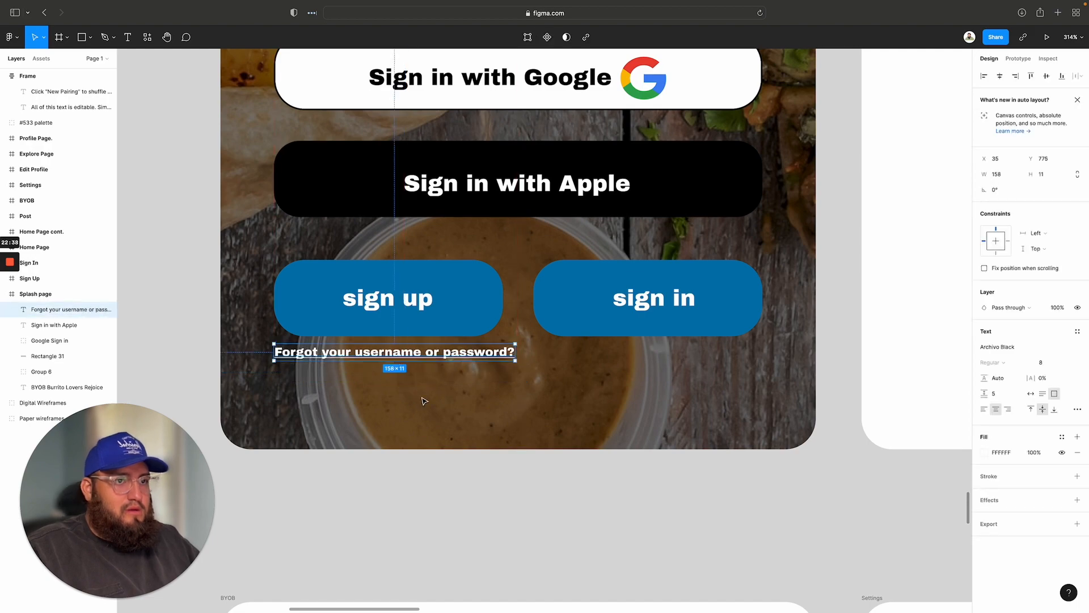
Step: Center the "Forgot your username or password?" text horizontally on the Splash page
click(951, 532)
scroll(936, 532, down, 5)
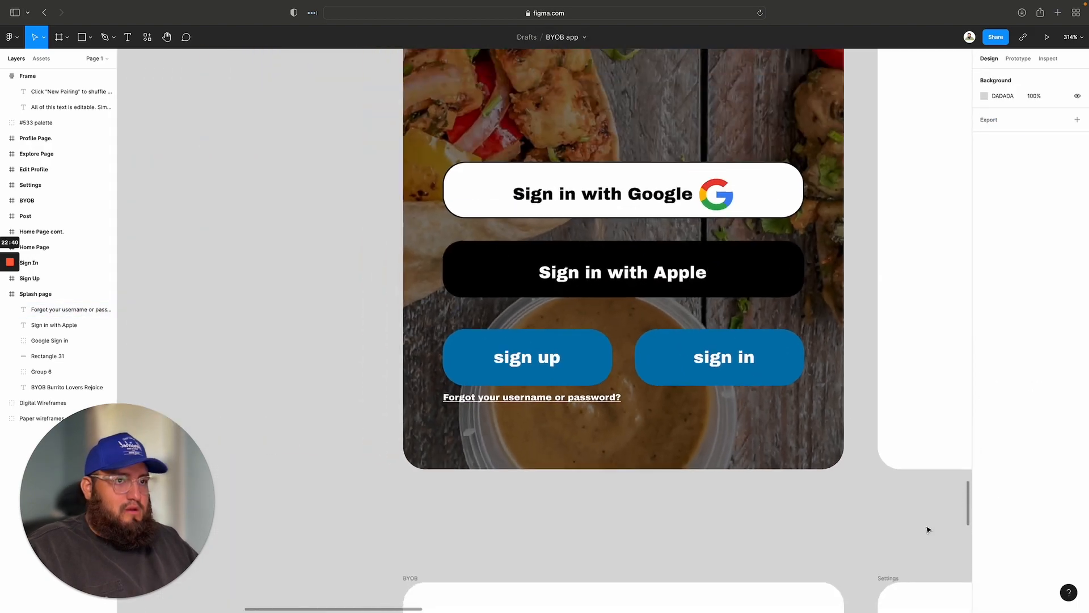
click(643, 423)
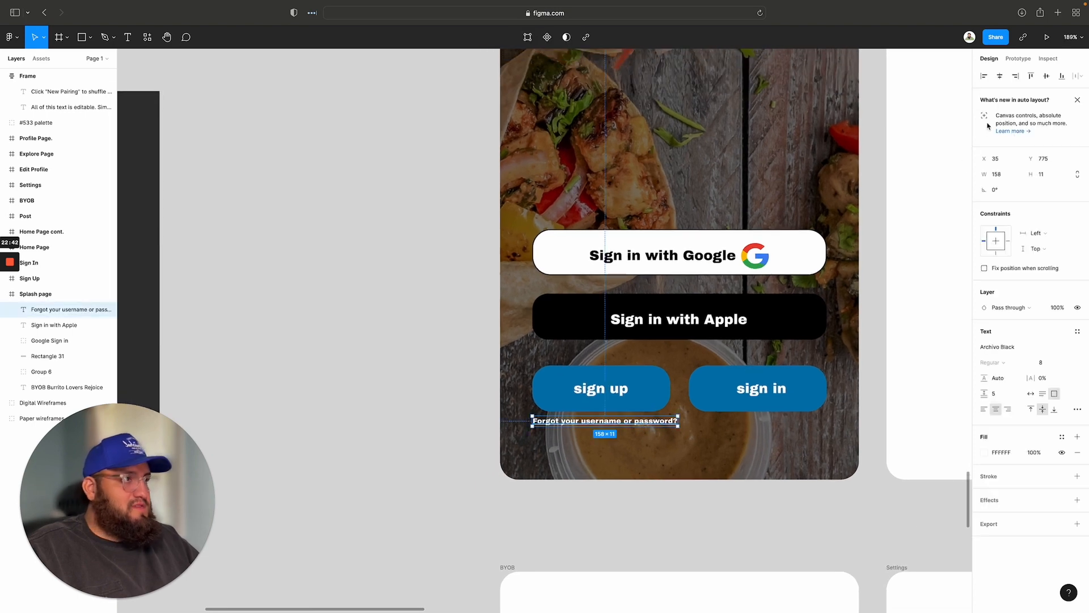
click(1000, 76)
click(803, 579)
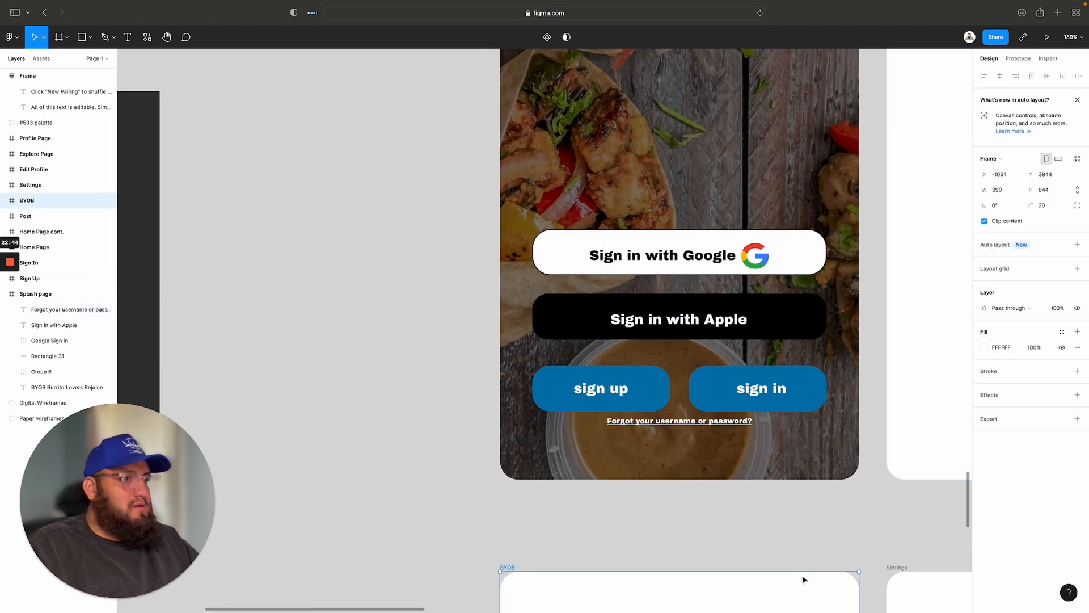
scroll(823, 570, down, 3)
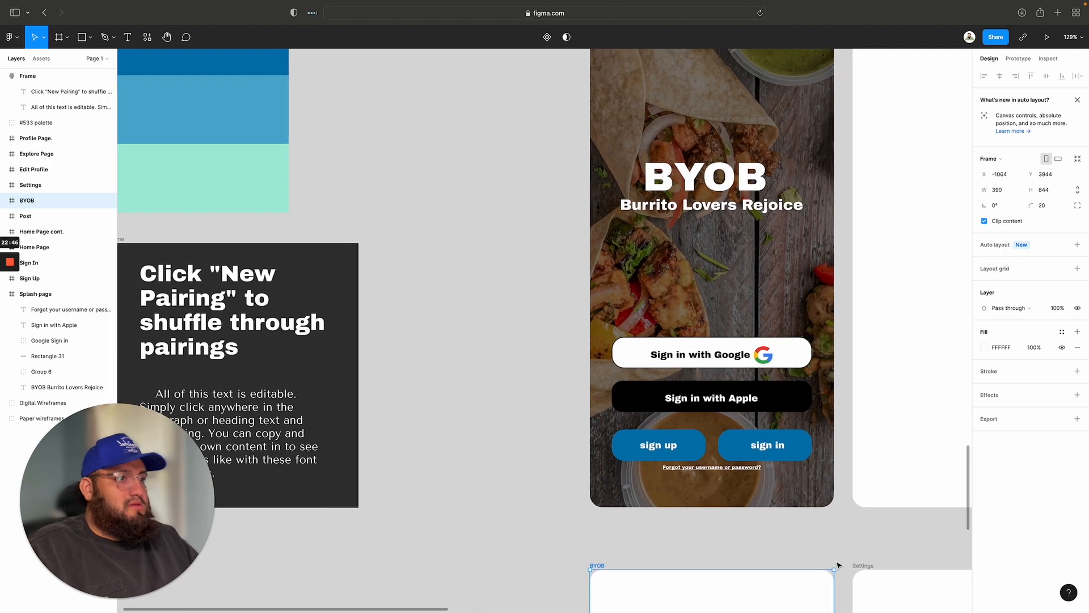
Step: Review the Splash page's layout and sign-in buttons against the digital wireframe screens
scroll(817, 564, right, 5)
scroll(811, 564, down, 3)
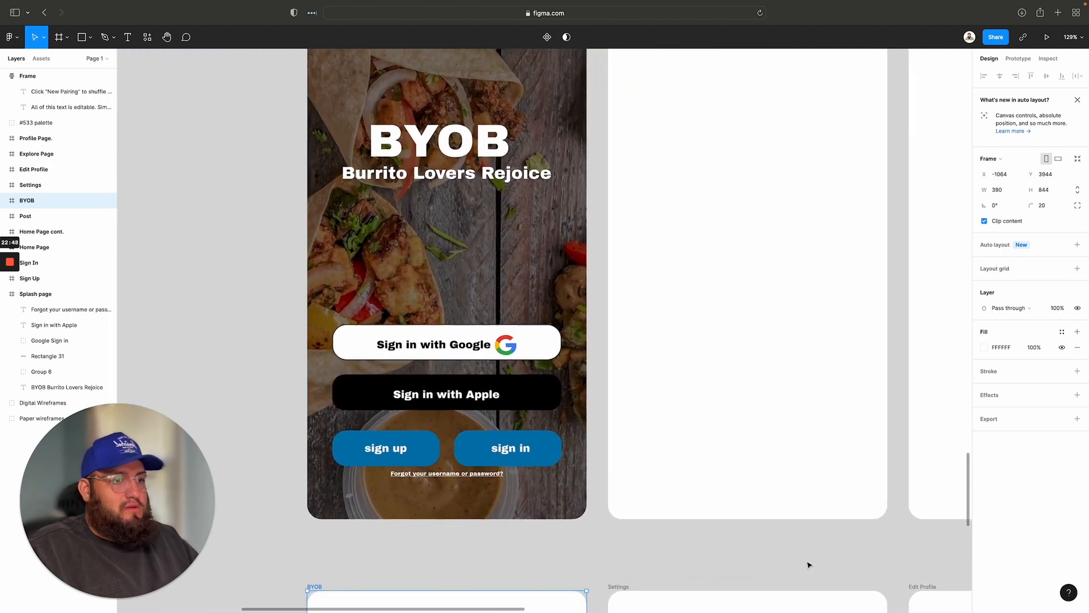
scroll(809, 565, down, 4)
scroll(799, 564, right, 4)
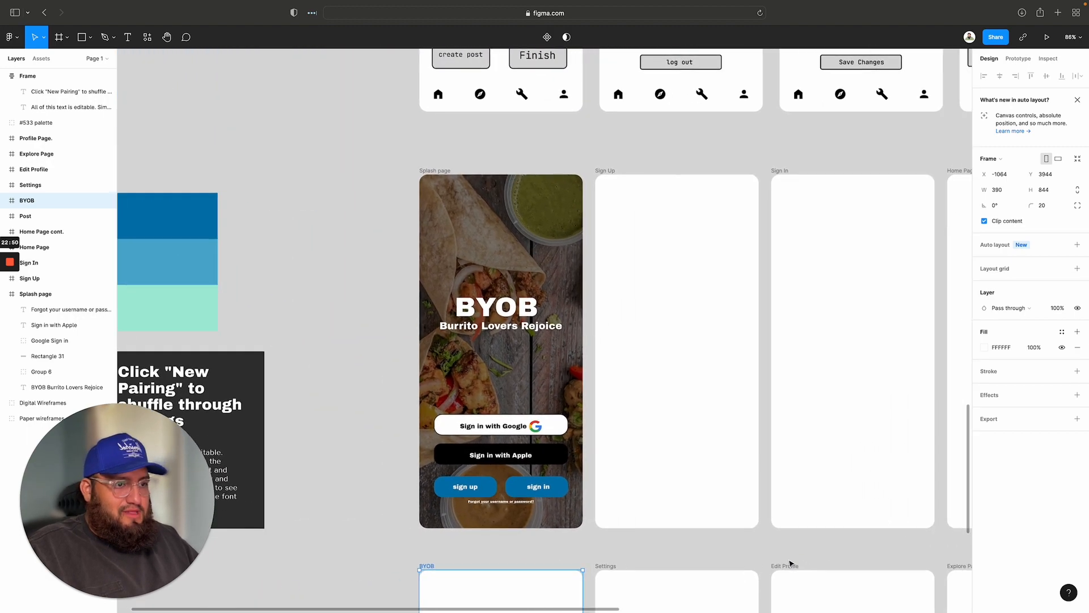
scroll(790, 563, down, 2)
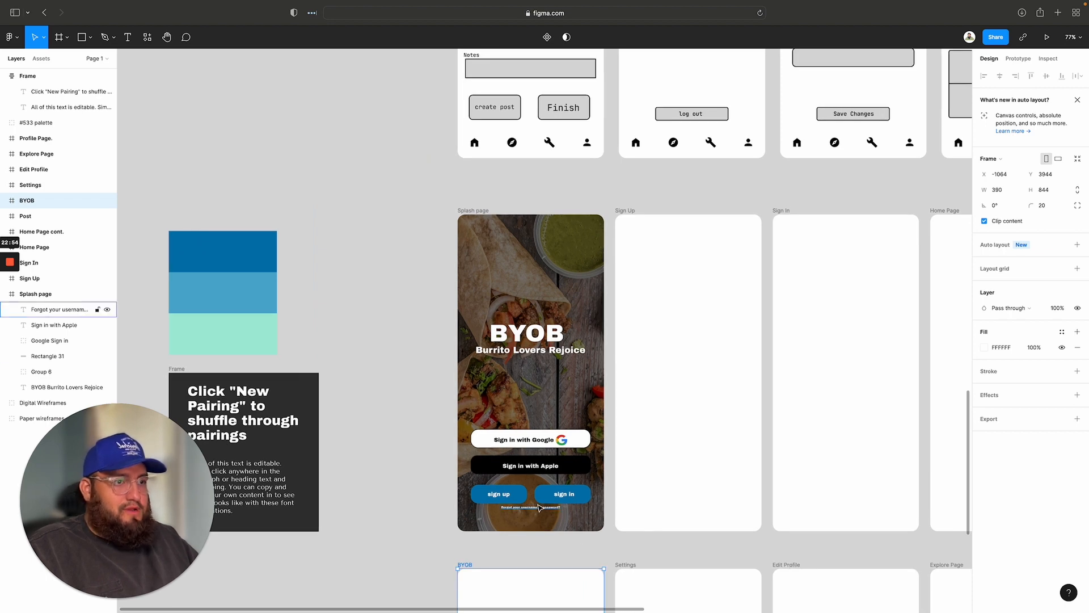
scroll(539, 508, up, 1)
scroll(539, 507, up, 2)
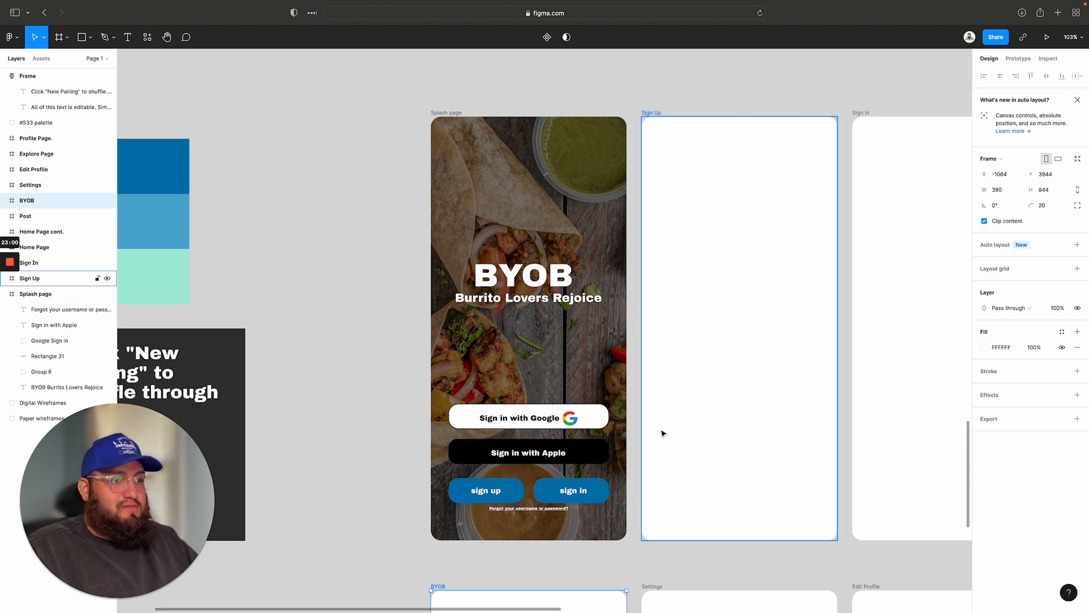
scroll(687, 434, up, 10)
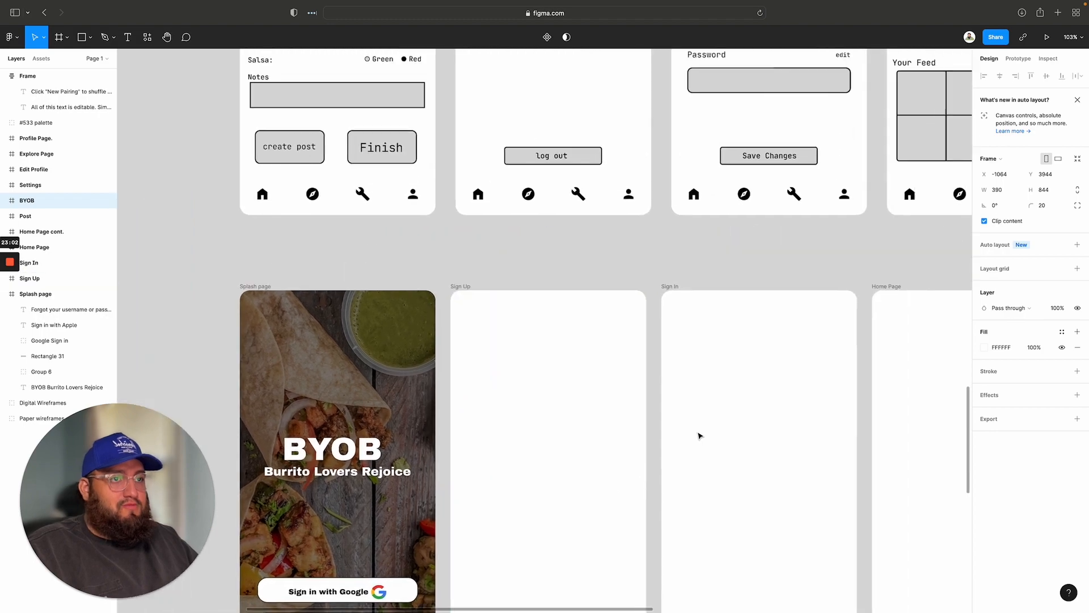
scroll(700, 435, up, 4)
scroll(698, 437, down, 5)
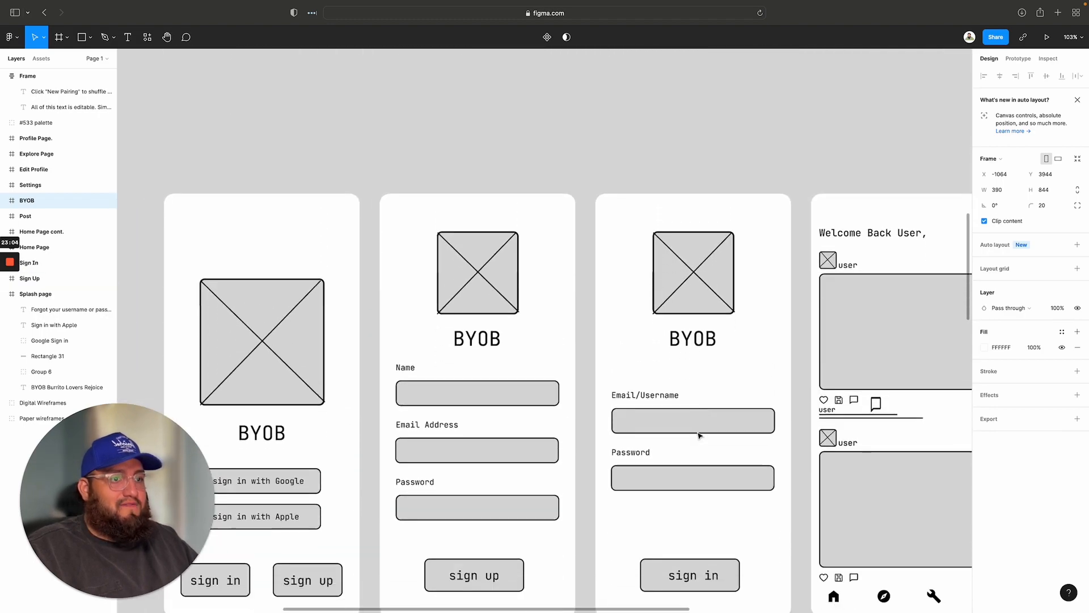
scroll(699, 436, down, 15)
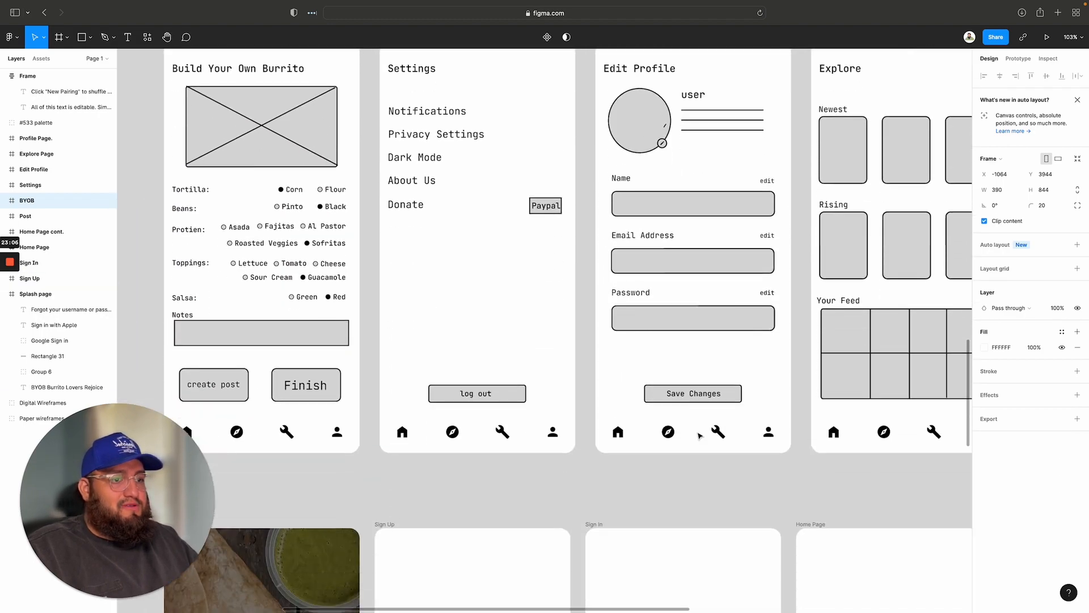
scroll(699, 436, down, 10)
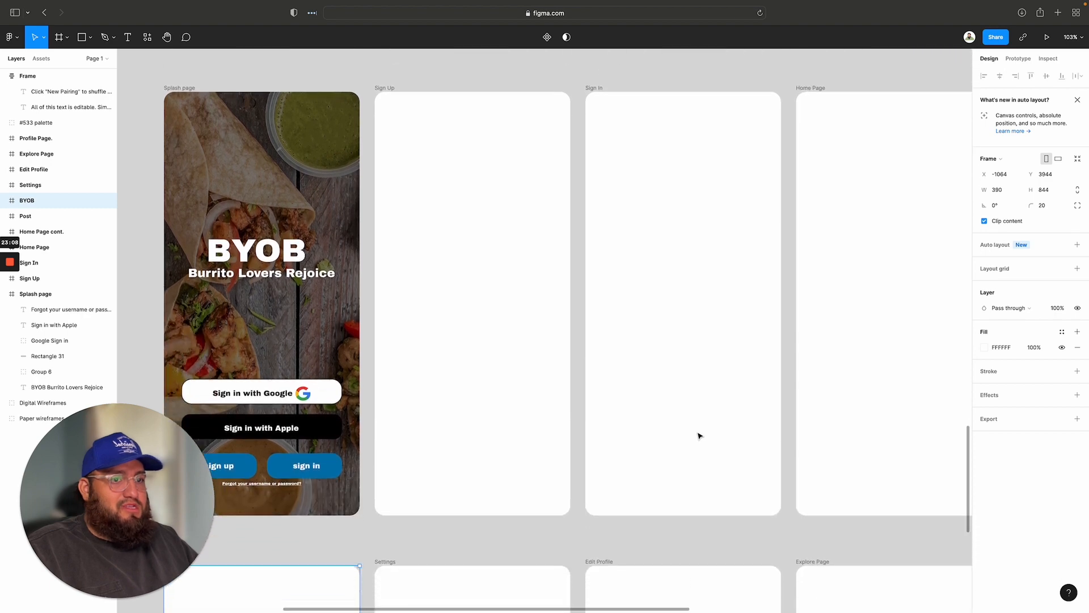
scroll(700, 435, up, 3)
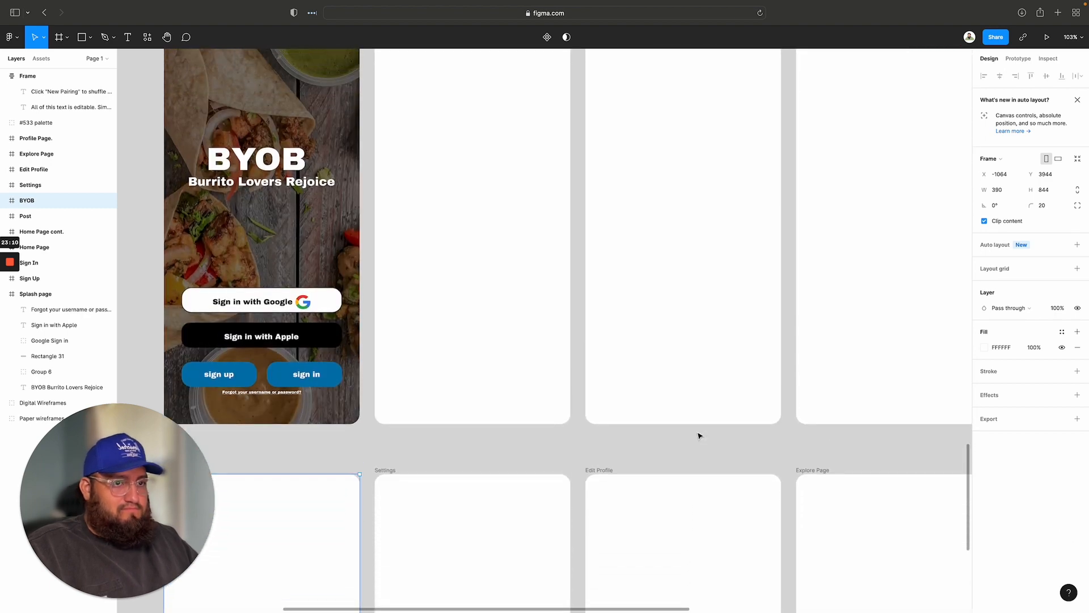
scroll(382, 346, up, 1)
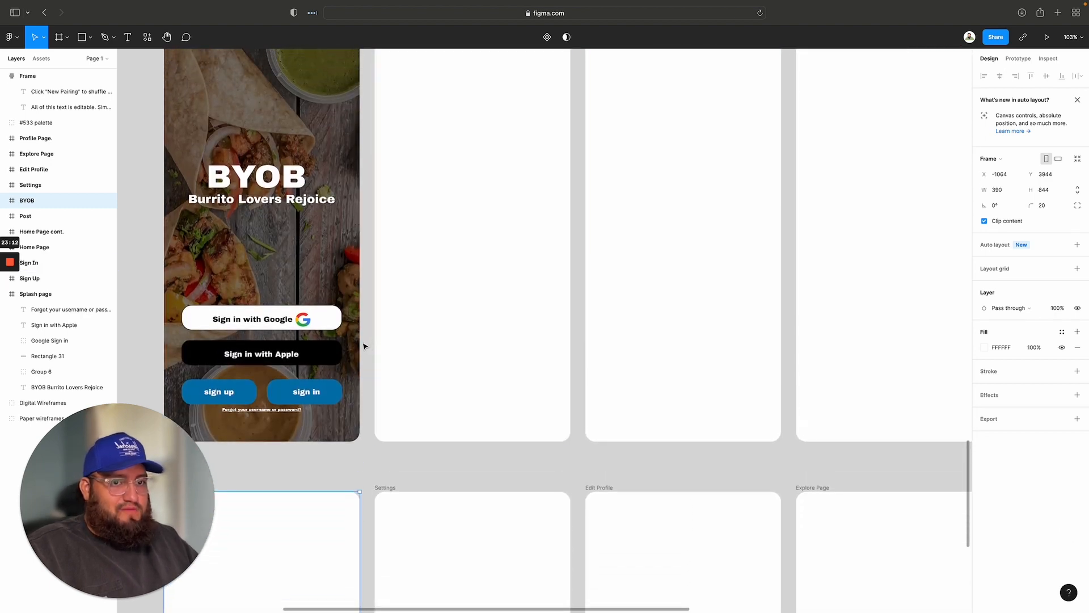
scroll(289, 342, up, 1)
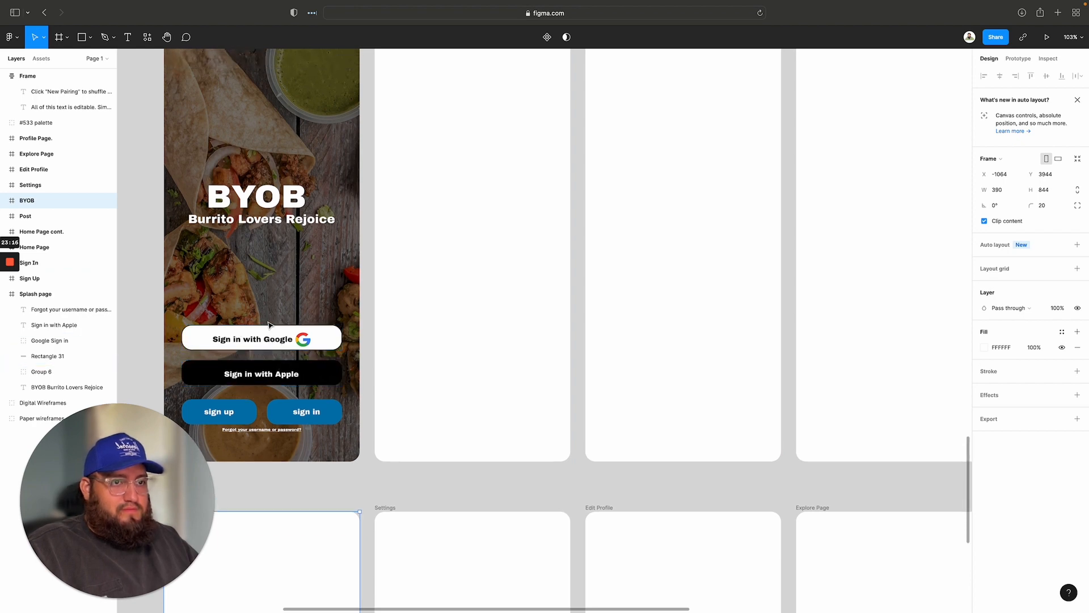
click(263, 329)
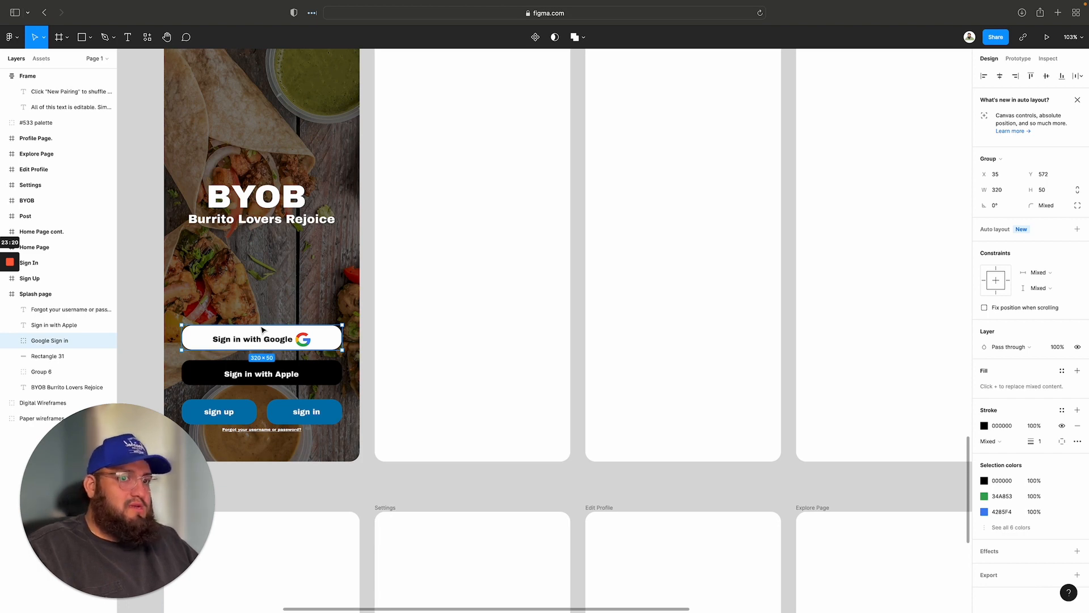
scroll(445, 391, down, 2)
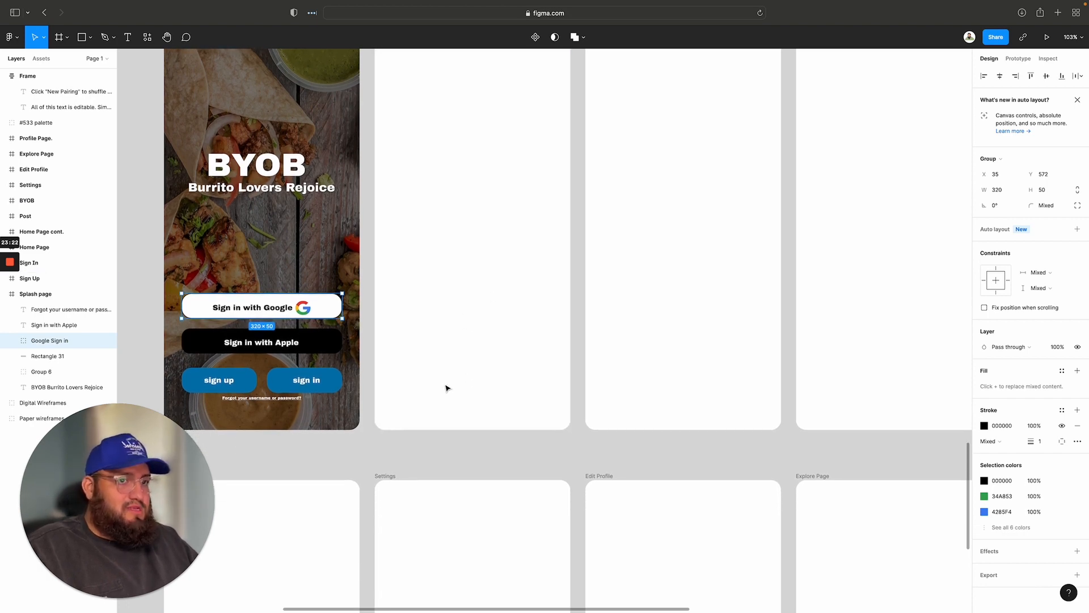
scroll(447, 389, down, 1)
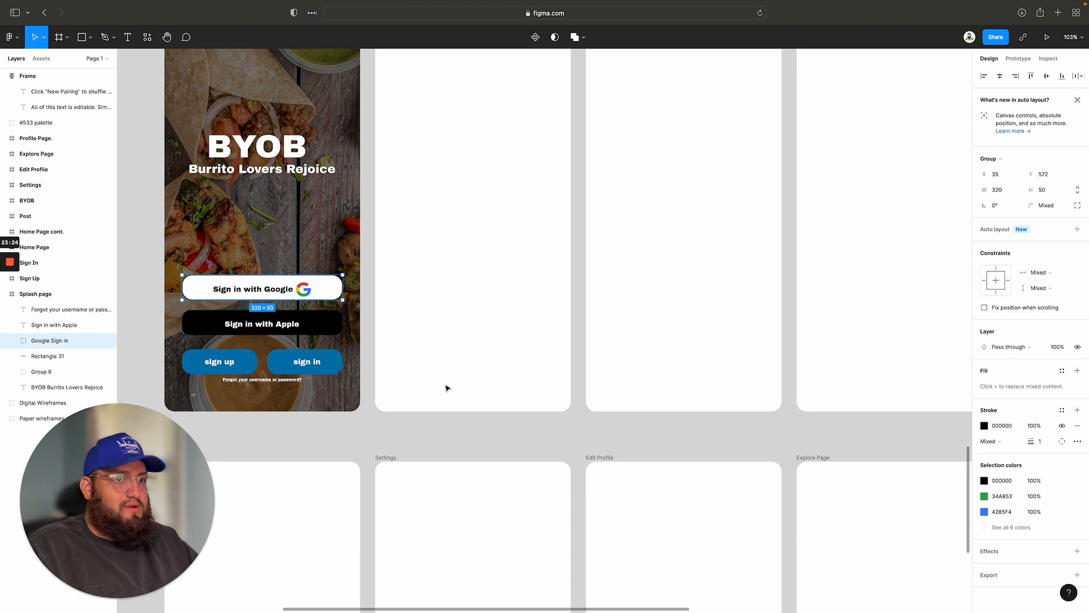
Step: Copy the burrito photo fill at 50% opacity from the Splash page onto the Sign Up frame
scroll(447, 388, up, 5)
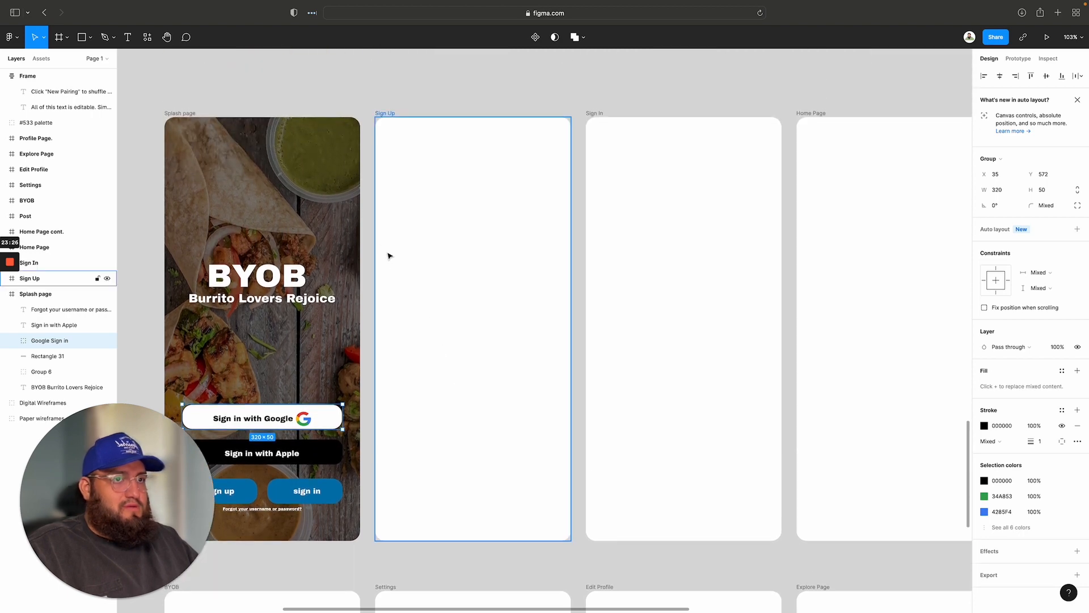
click(385, 113)
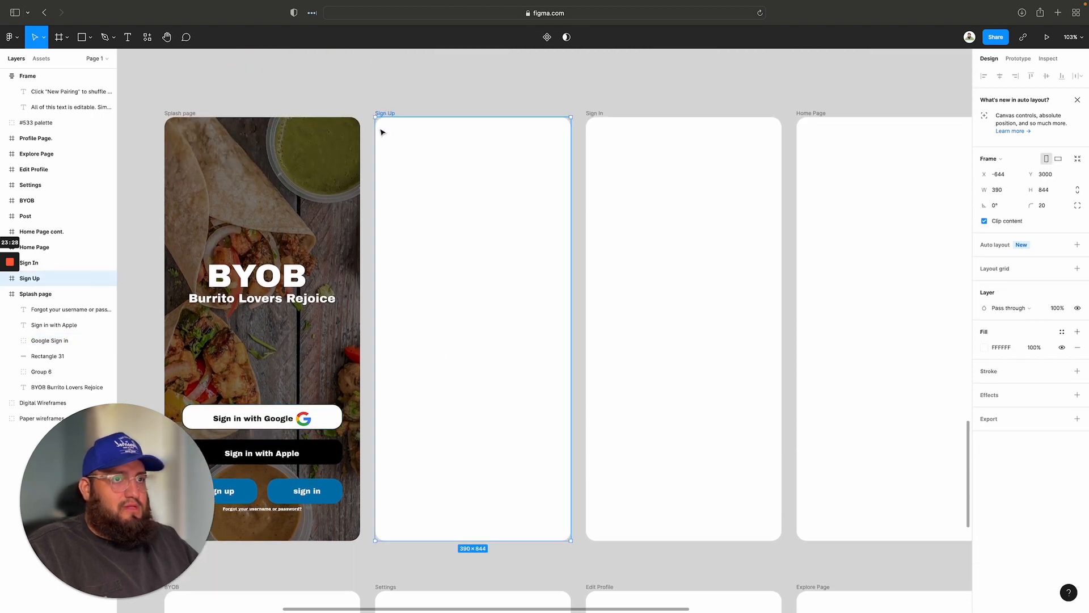
click(177, 115)
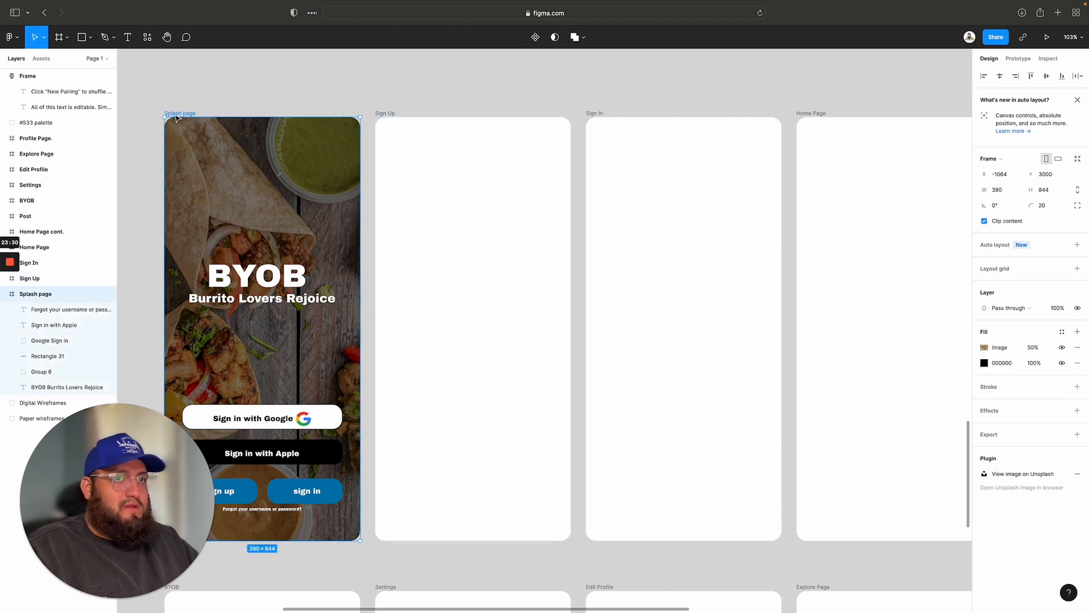
click(984, 347)
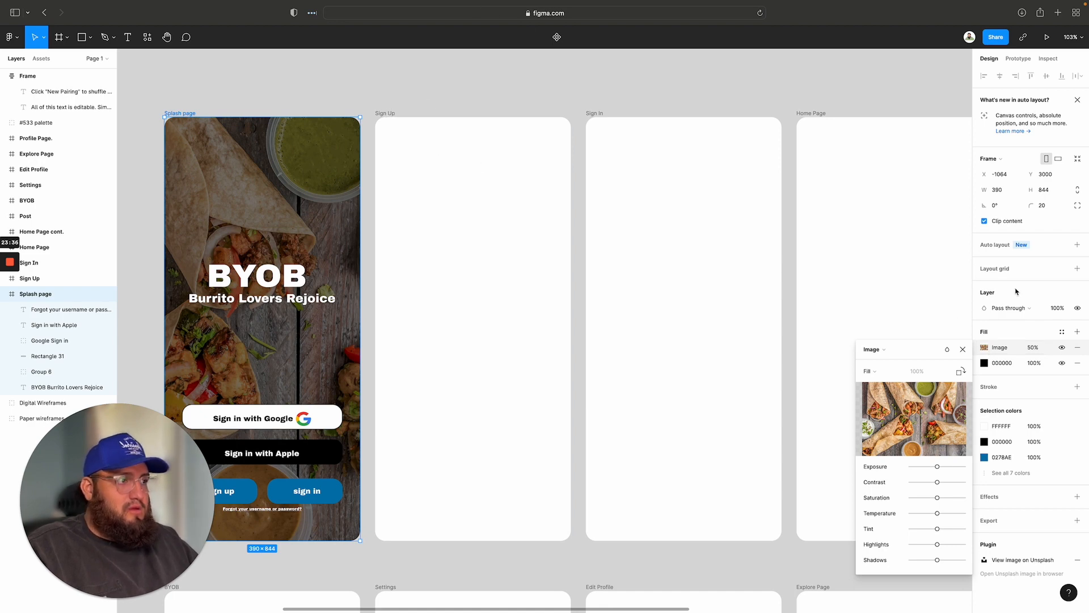
click(392, 115)
key(ctrl+v)
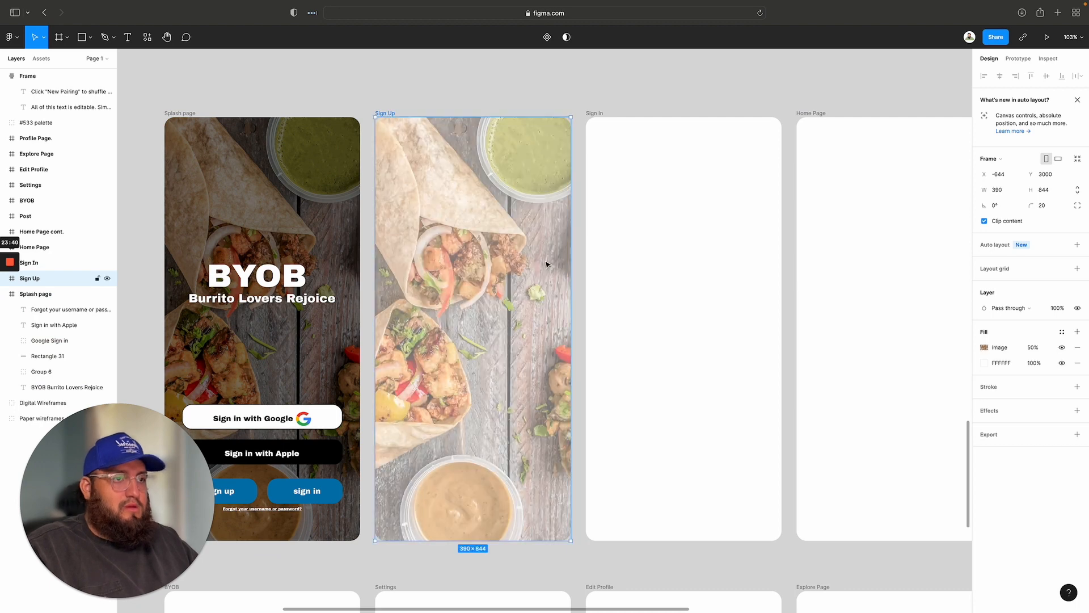
Step: Change the Sign Up frame's solid fill beneath the photo to black 000000
scroll(548, 265, up, 1)
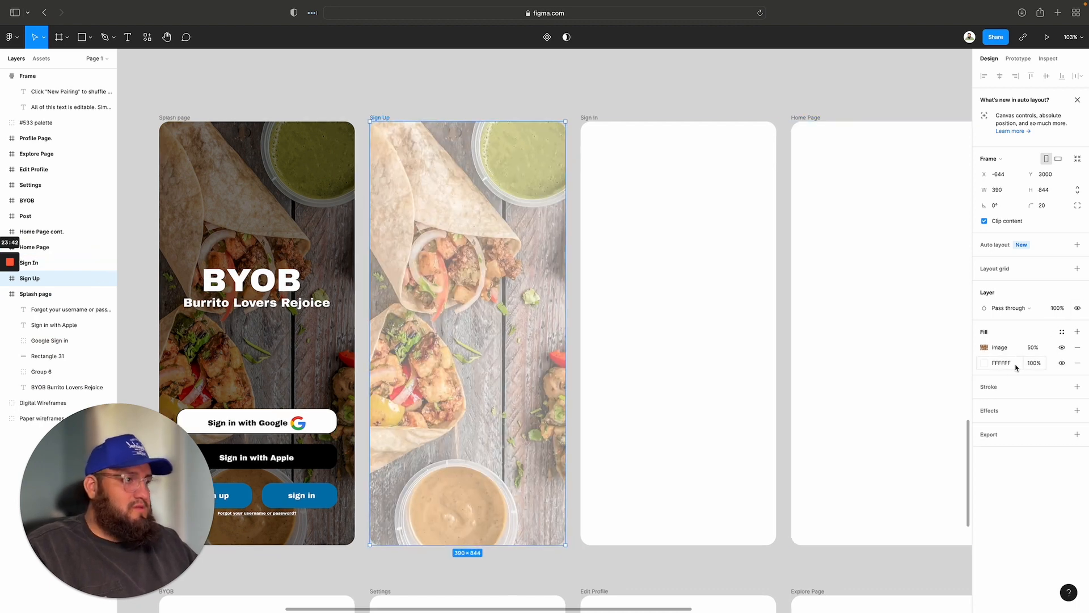
click(984, 364)
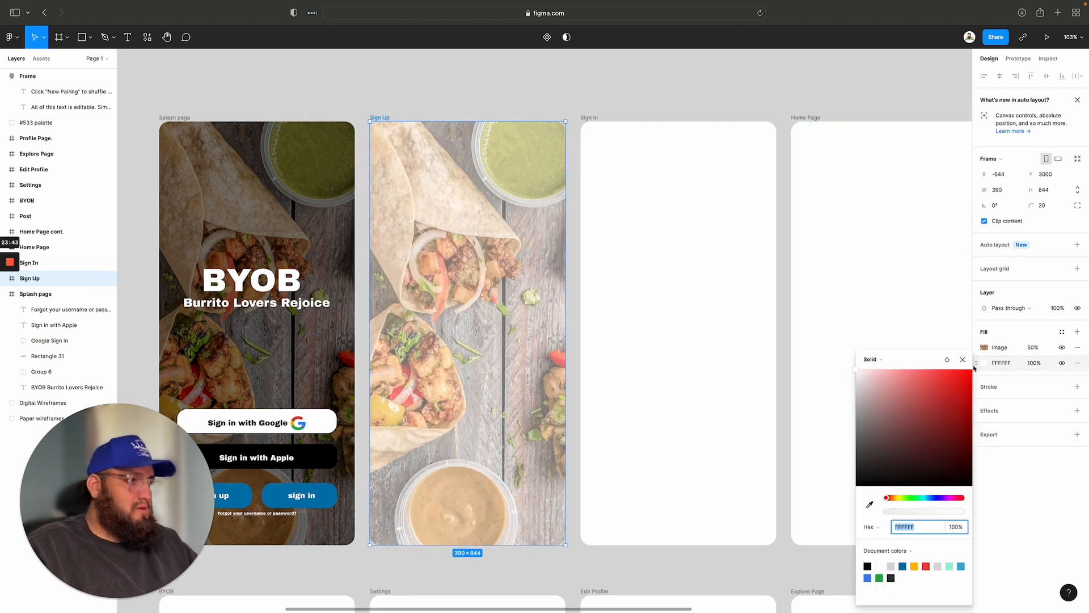
click(867, 565)
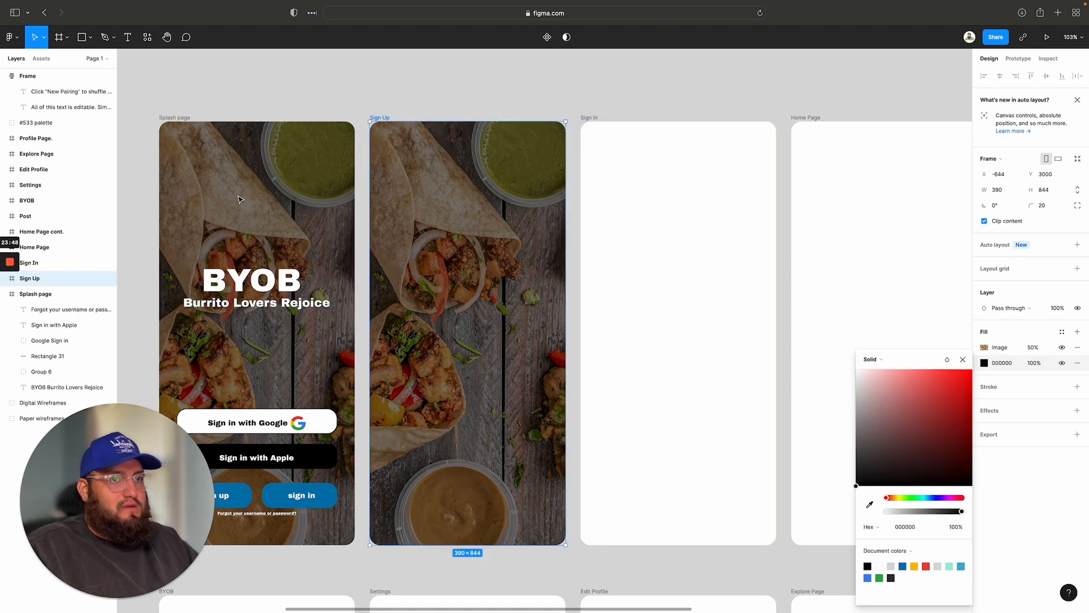
click(336, 89)
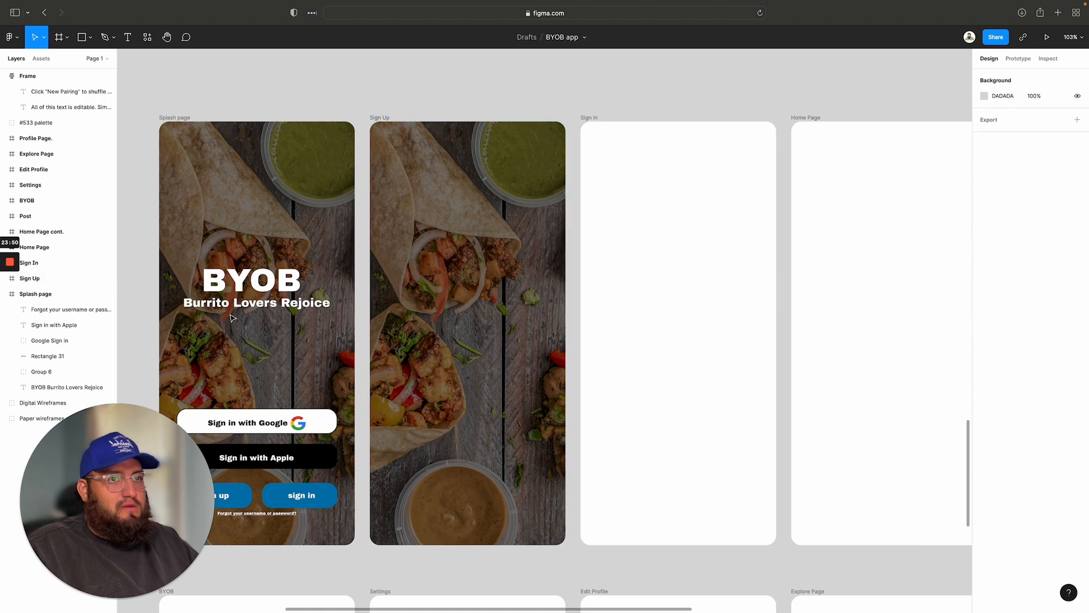
Step: Copy the "BYOB Burrito Lovers Rejoice" title from the Splash page into the Sign Up frame and move it straight up near the frame's upper edge
click(249, 288)
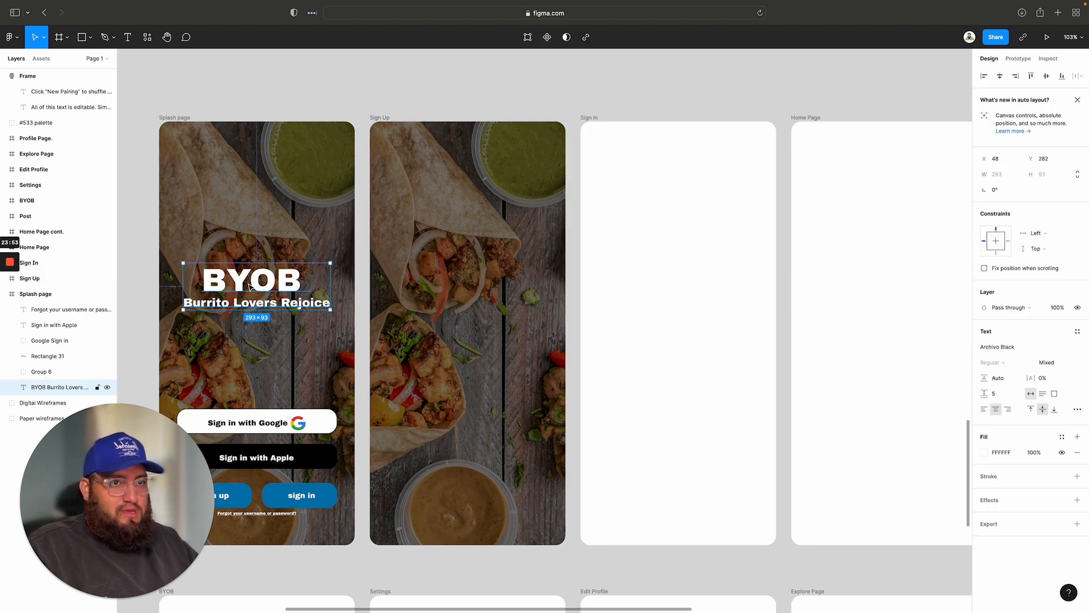
click(375, 118)
key(cmd+v)
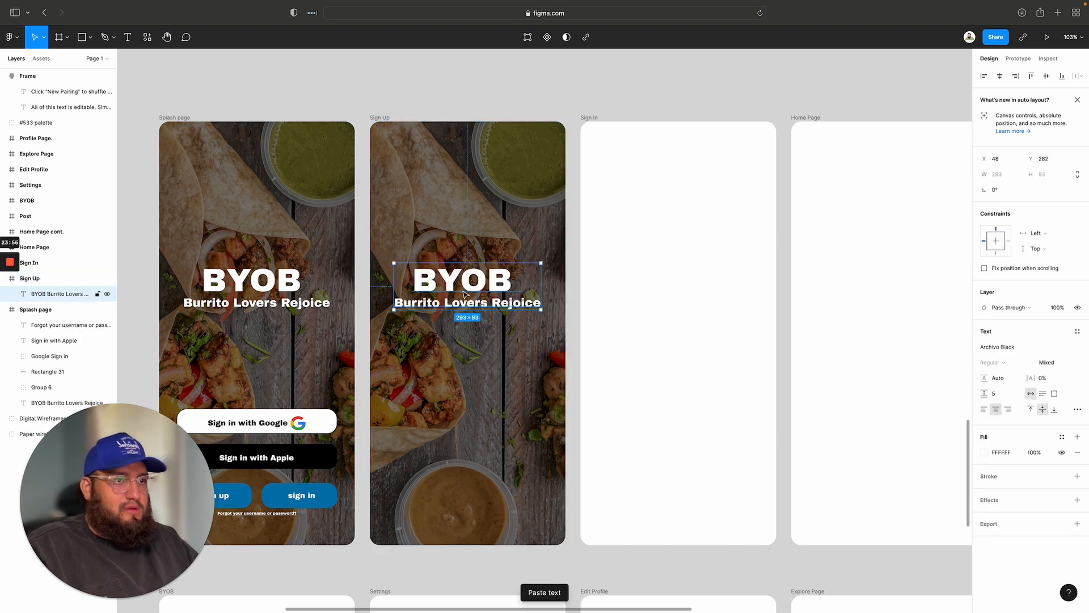
drag(464, 294, 464, 183)
click(367, 78)
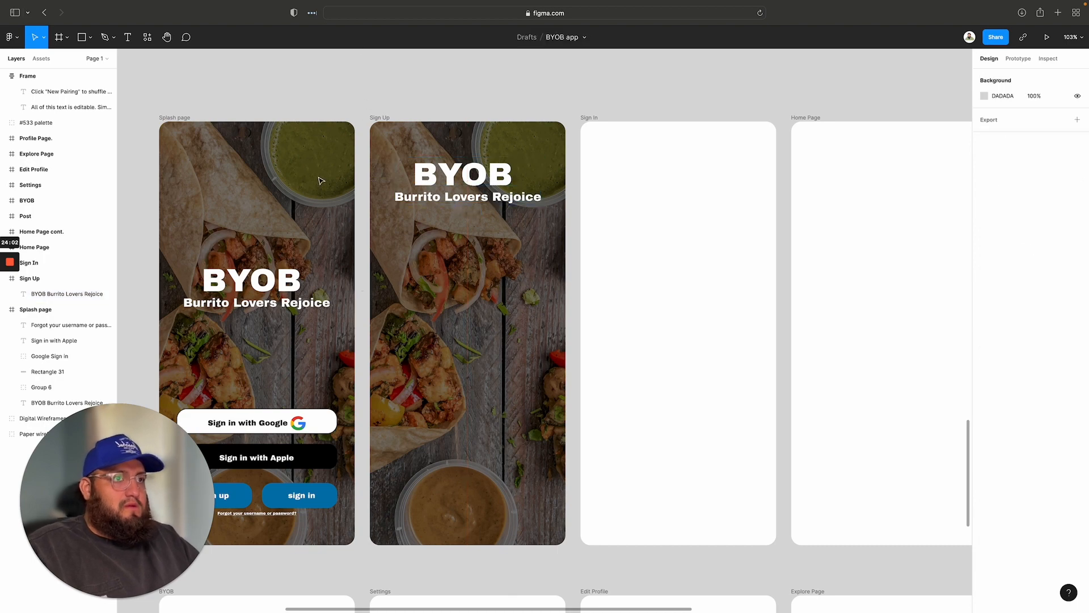
Step: Examine the sign-up wireframe's input fields and button as reference for the Sign Up frame
scroll(135, 231, down, 4)
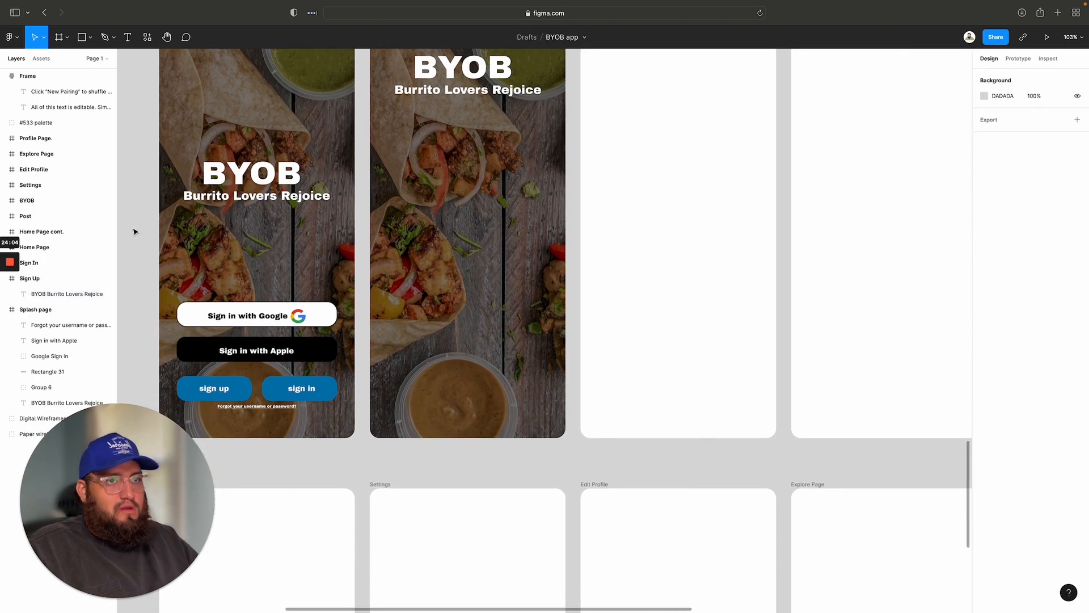
scroll(135, 231, up, 13)
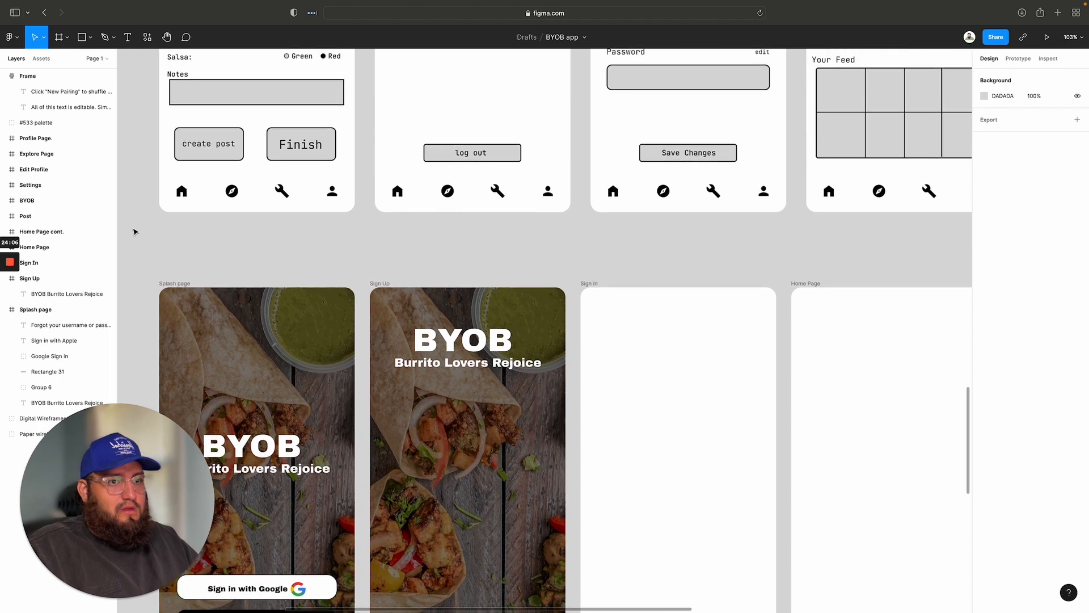
scroll(135, 231, up, 1)
scroll(441, 316, down, 6)
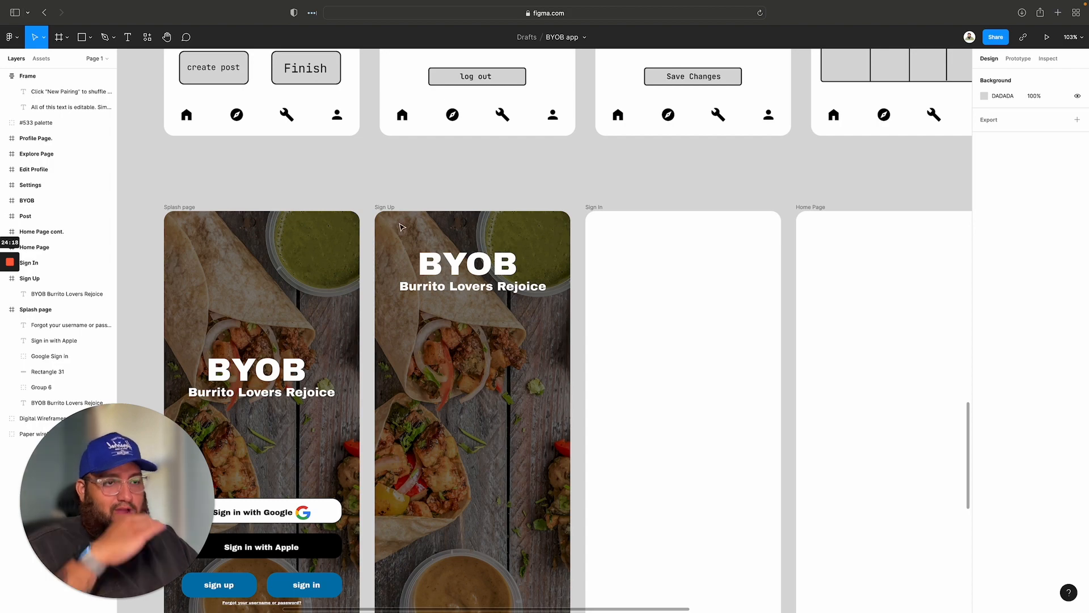
scroll(463, 360, down, 15)
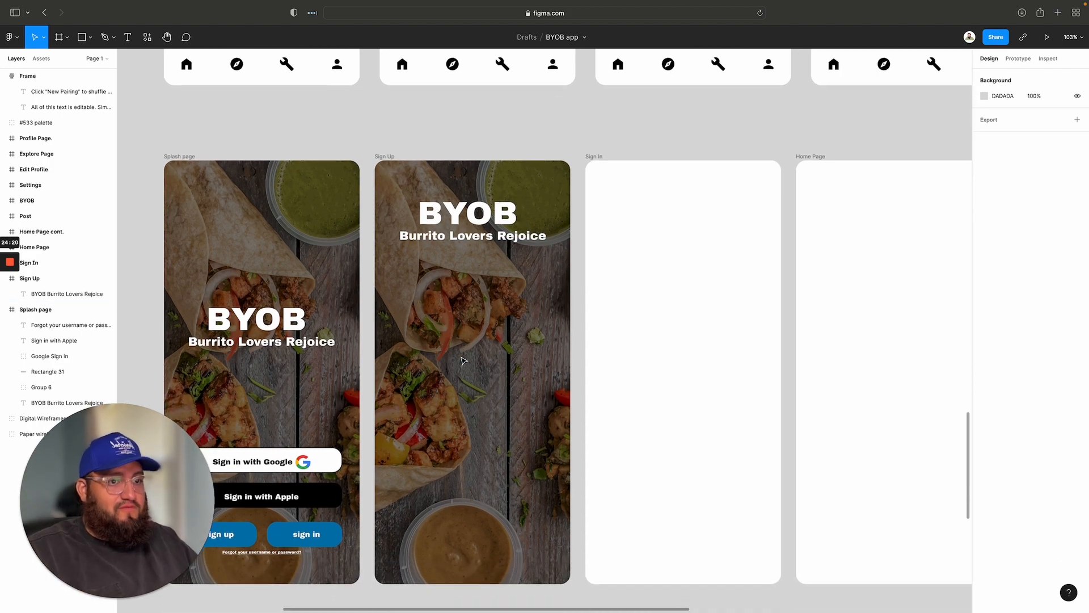
scroll(463, 360, down, 5)
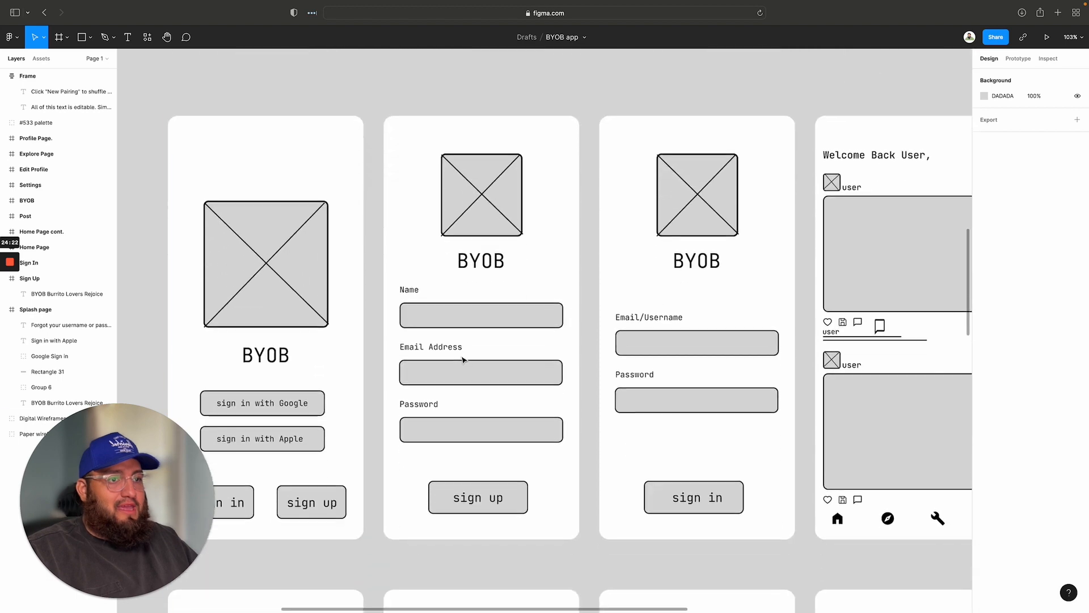
scroll(448, 356, down, 20)
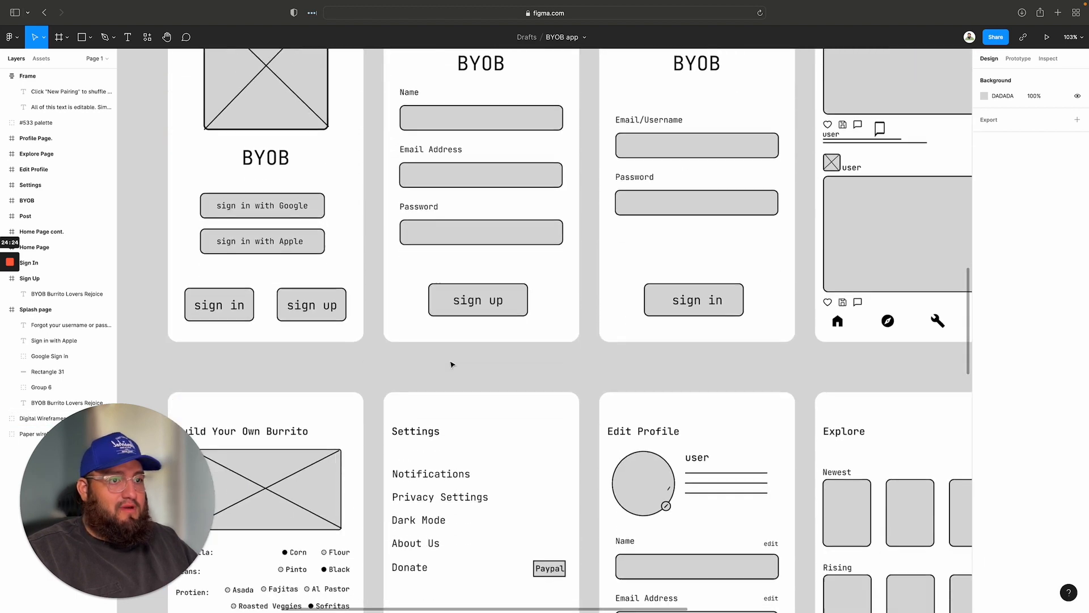
scroll(452, 363, down, 2)
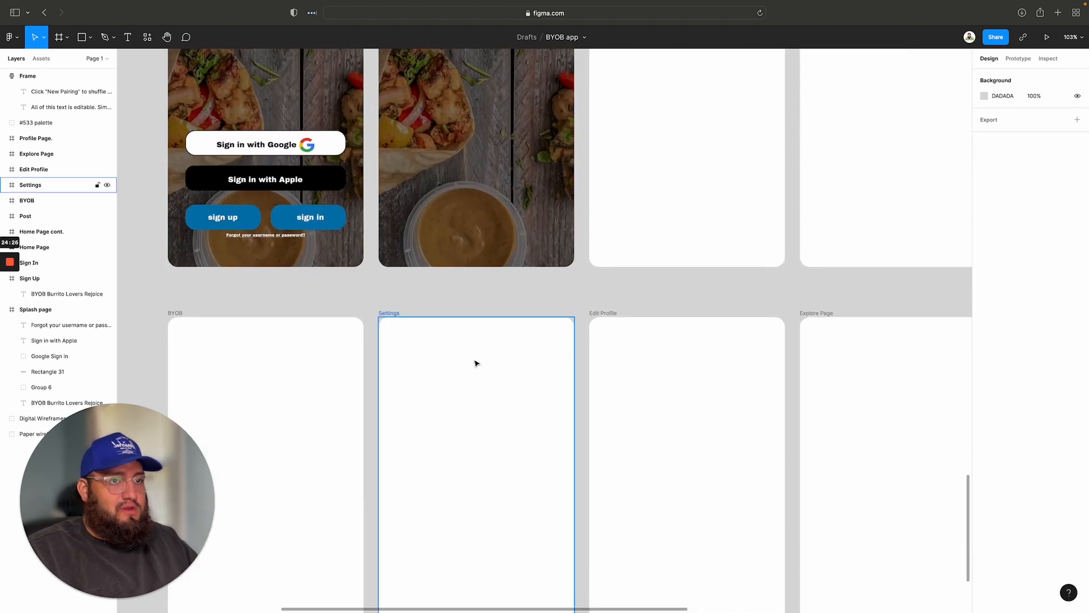
Step: Draw a rectangle over the sauce cup on the Sign Up frame and set it to 320 × 50 with a corner radius of 20
double_click(248, 225)
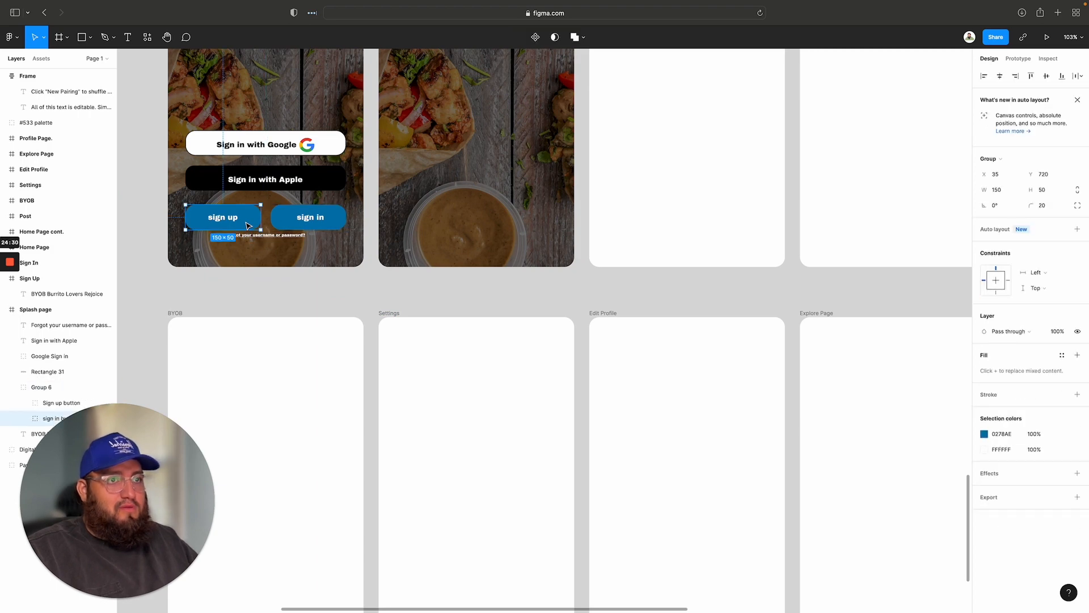
scroll(523, 252, up, 1)
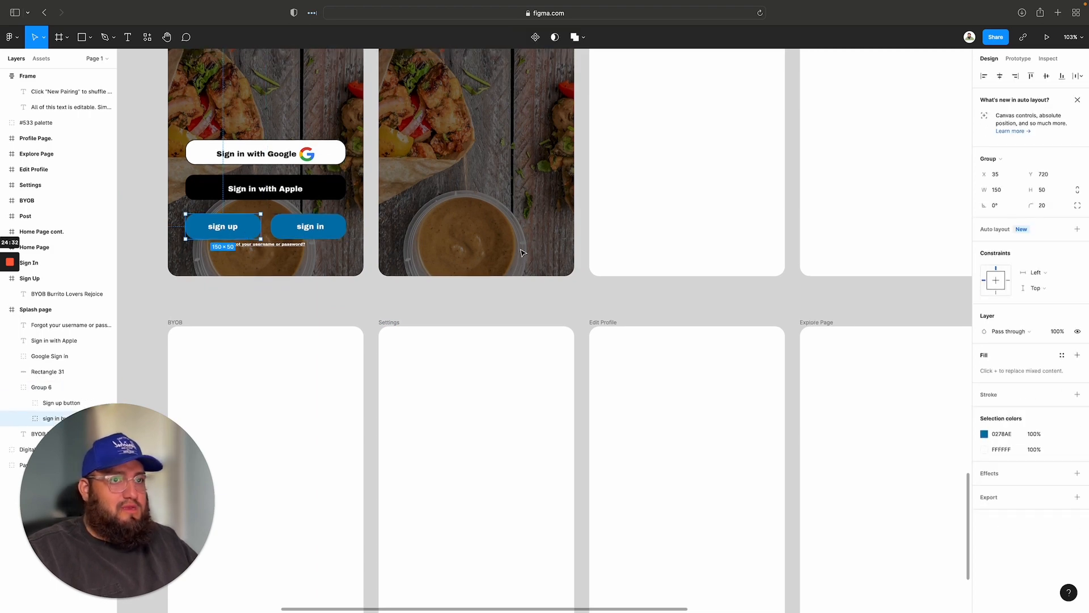
key(r)
drag(412, 224, 541, 241)
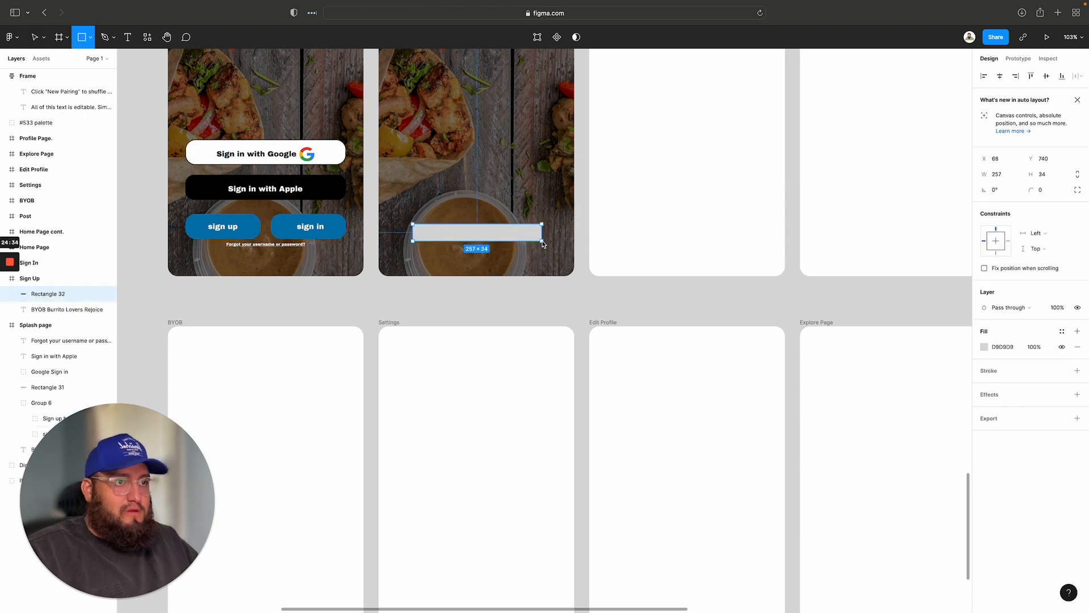
click(1000, 175)
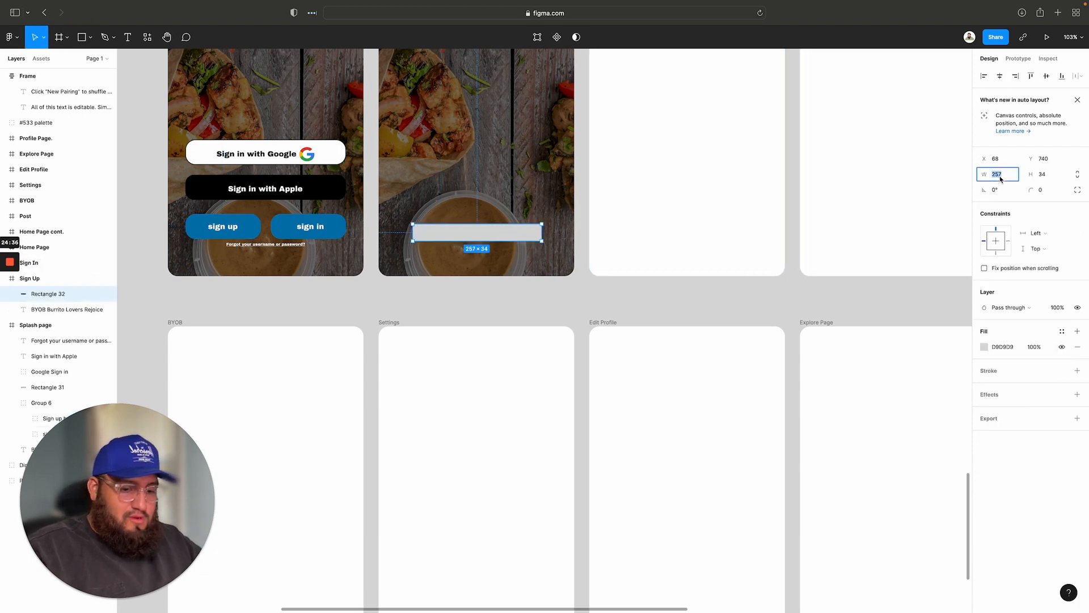
text(320)
key(Tab)
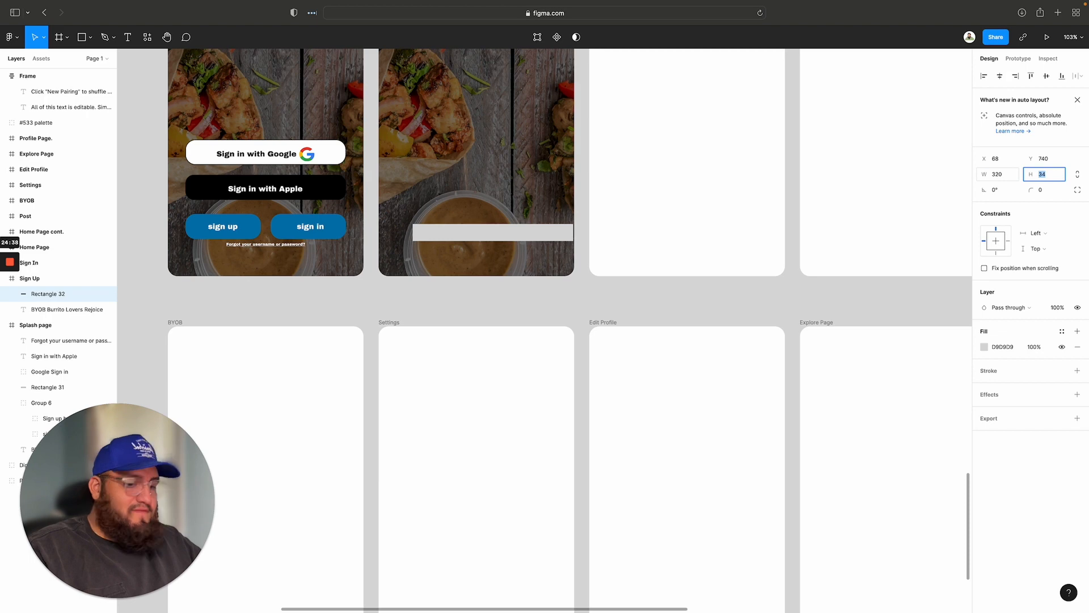
click(1050, 190)
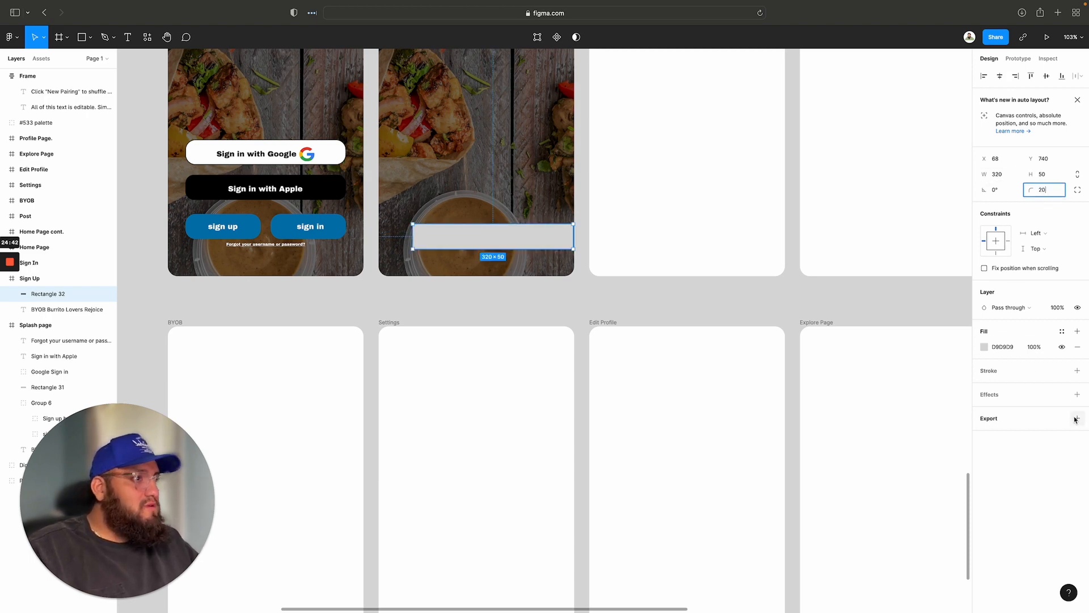
Step: Fill the new rectangle with the document blue 0278AE and center it horizontally in the Sign Up frame
click(984, 347)
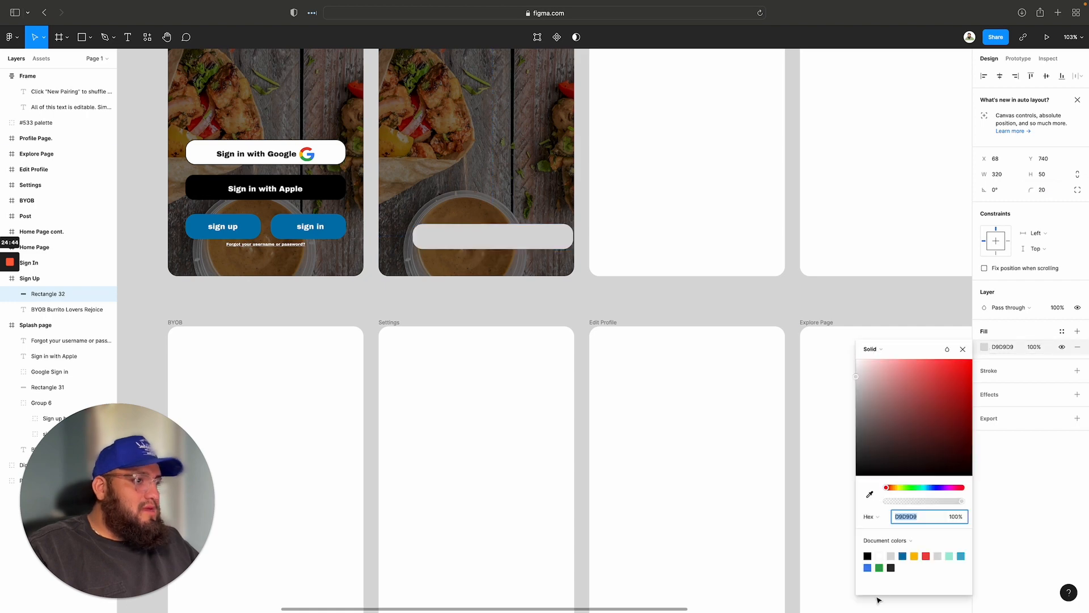
click(868, 568)
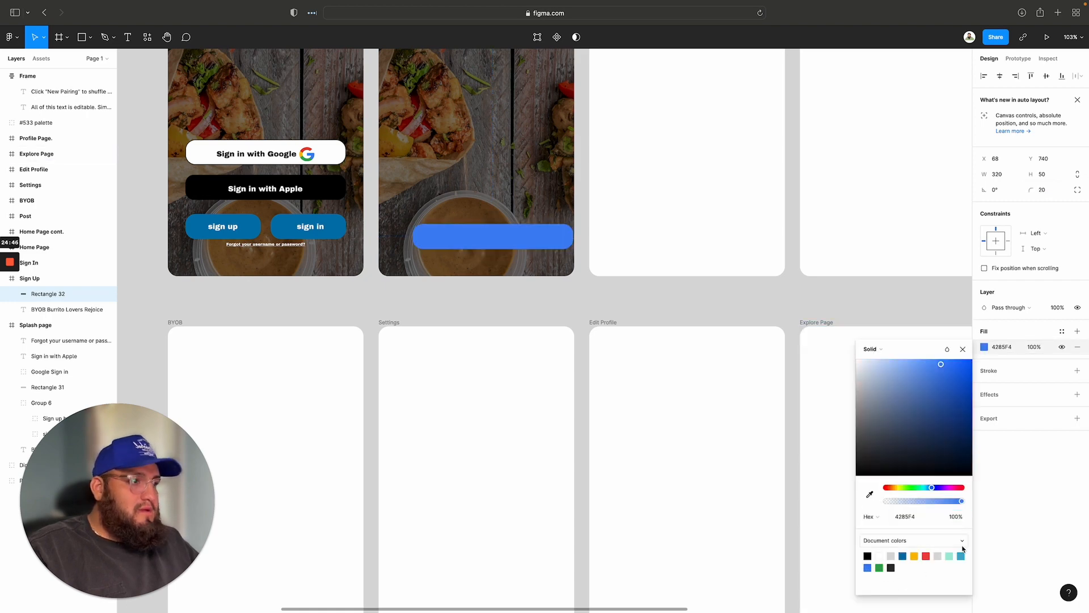
click(903, 556)
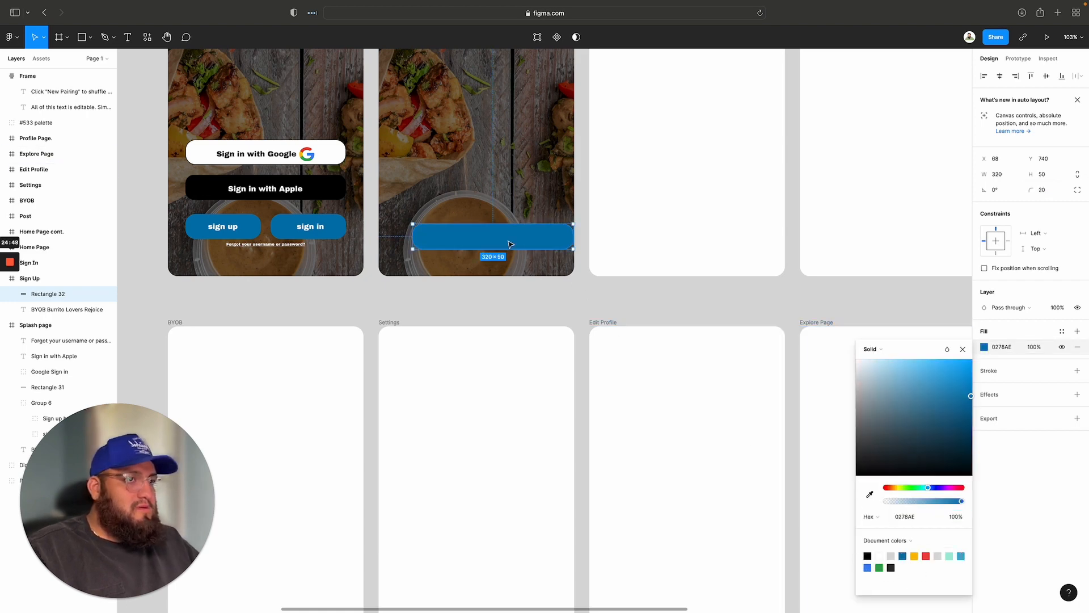
click(1001, 75)
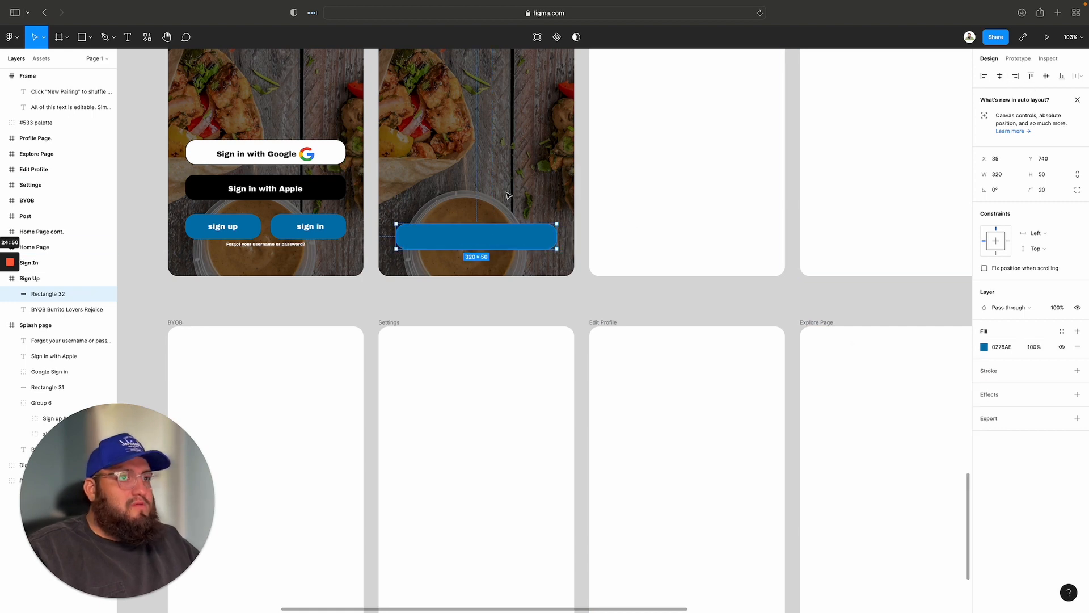
Step: Match the blue rectangle's height on the page to the Splash page's button pair by setting its Y position to 720
click(319, 233)
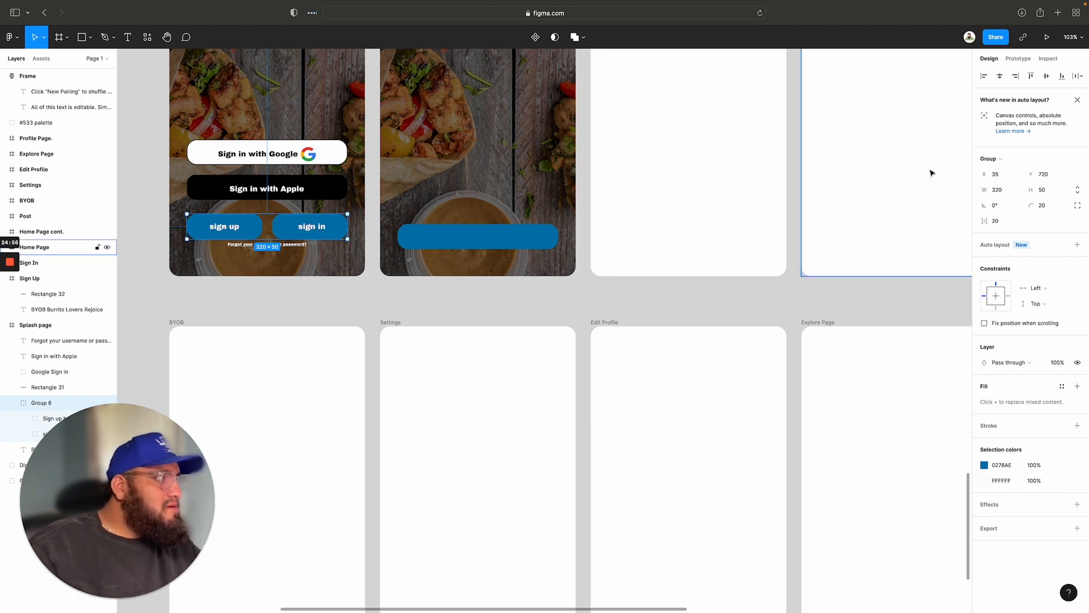
click(518, 243)
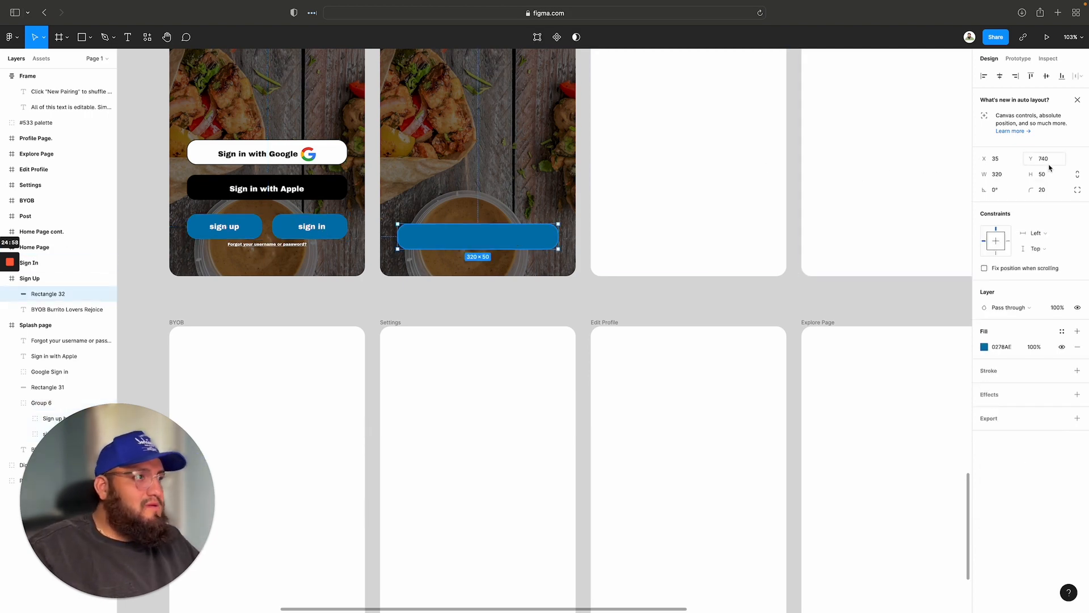
click(1054, 163)
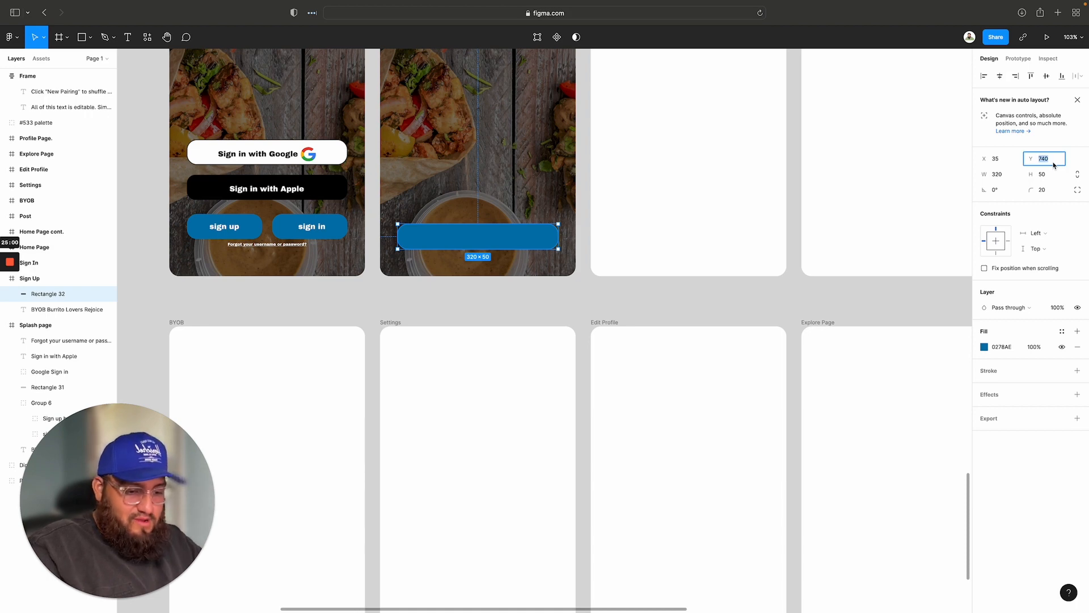
text(720)
key(Return)
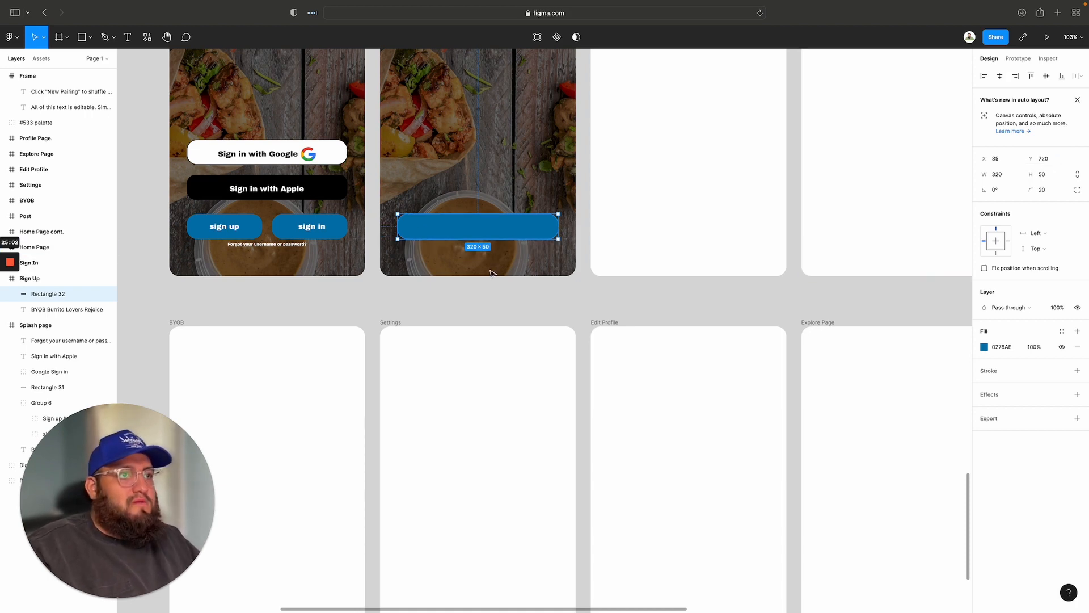
scroll(472, 288, up, 5)
scroll(472, 288, up, 1)
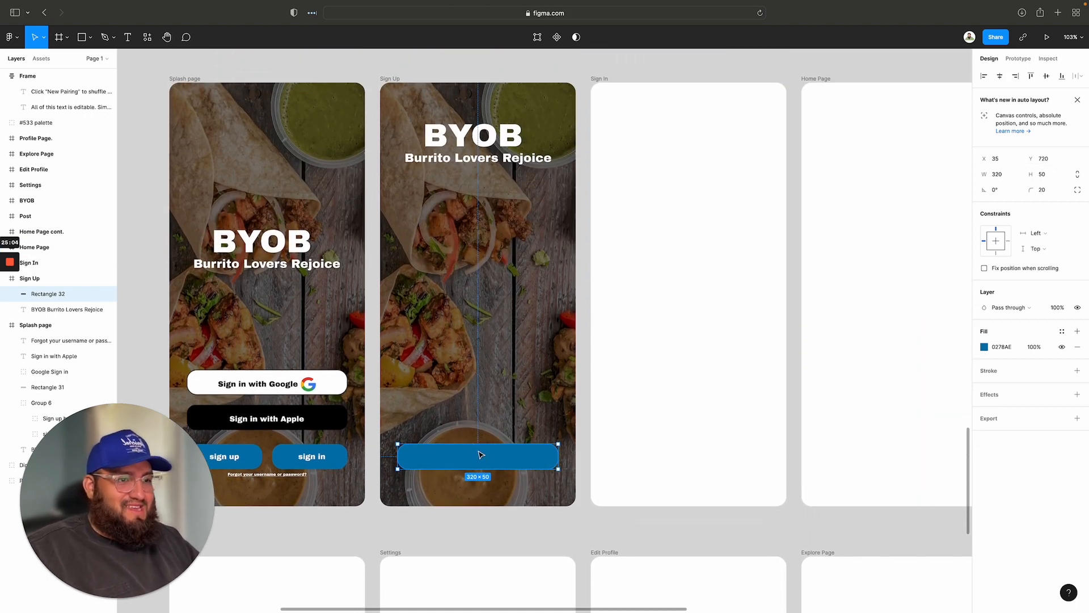
key(Escape)
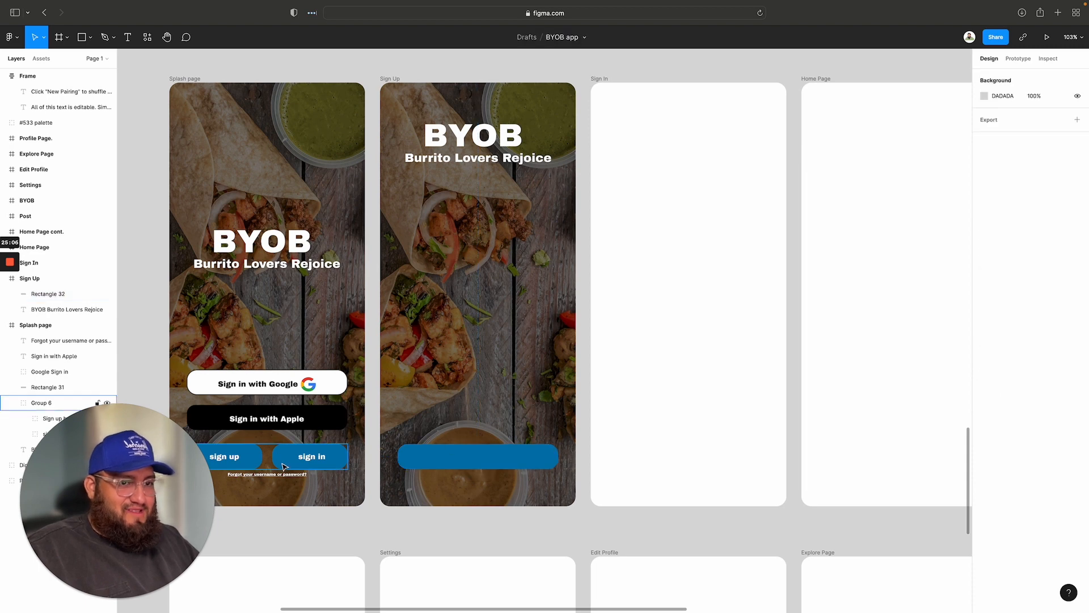
Step: Copy the "sign in" label from the Splash page's button and center it on the Sign Up frame's blue button
click(304, 461)
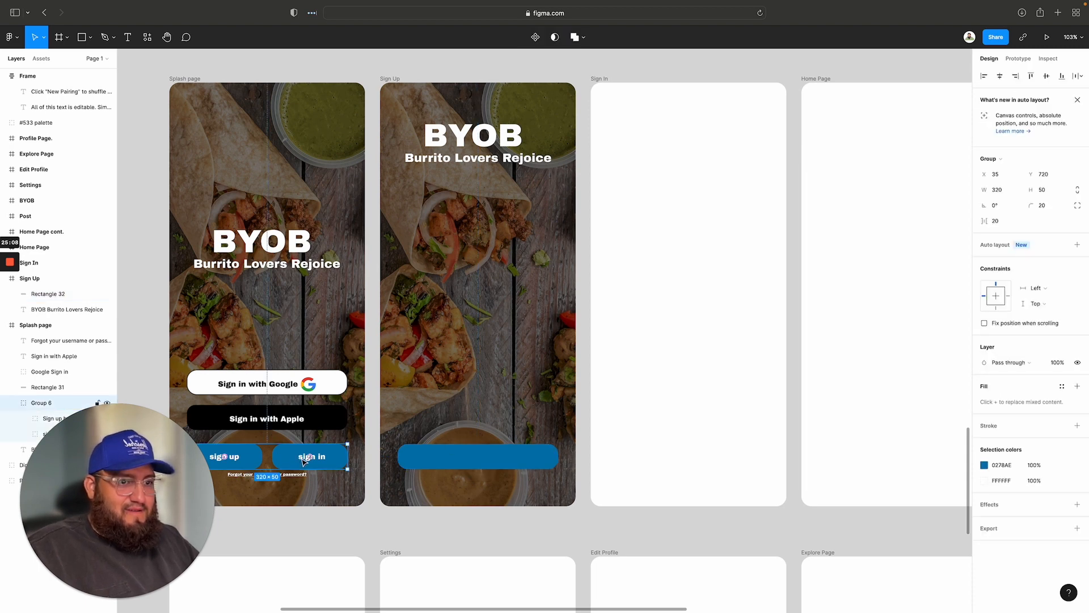
double_click(306, 460)
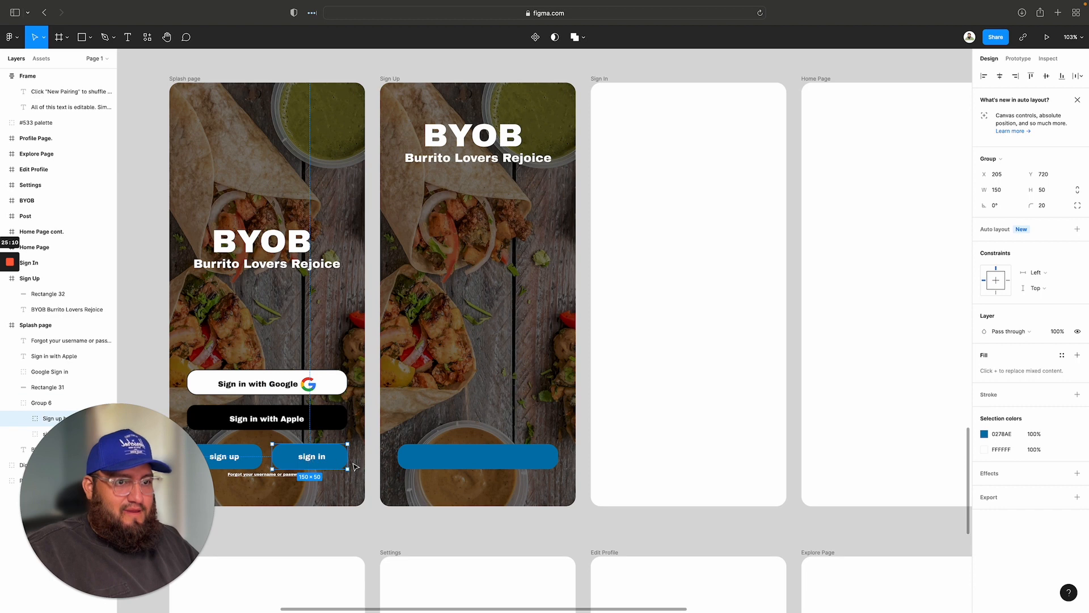
double_click(313, 461)
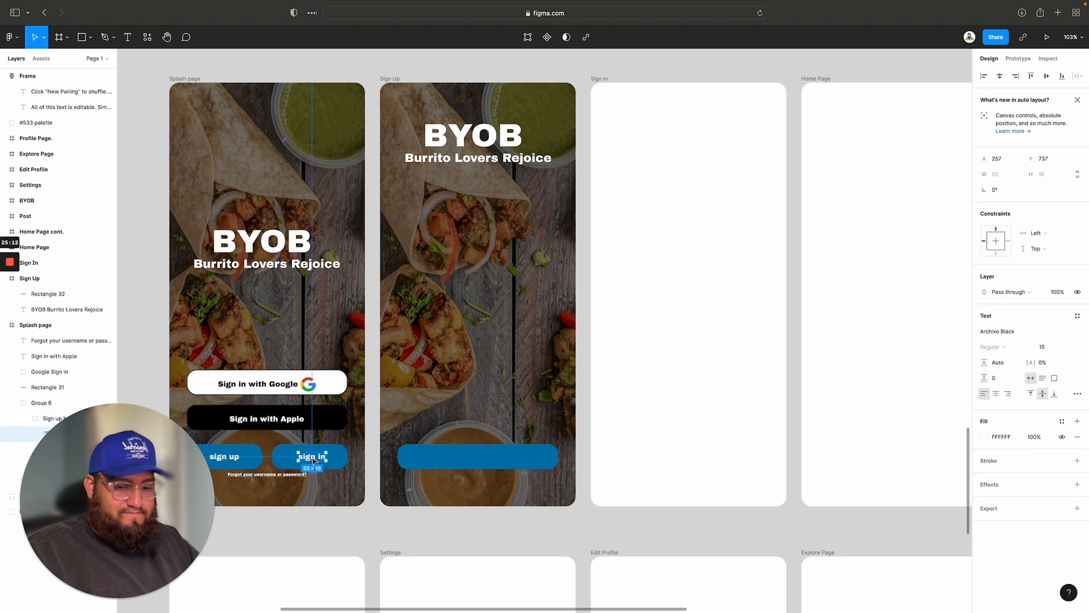
drag(311, 459, 478, 460)
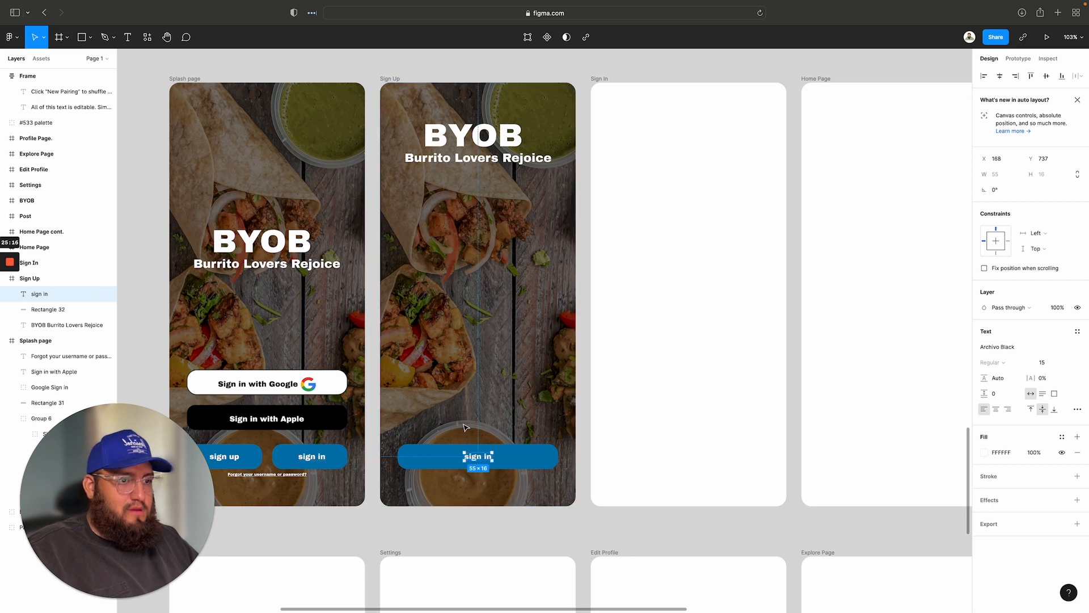
click(432, 393)
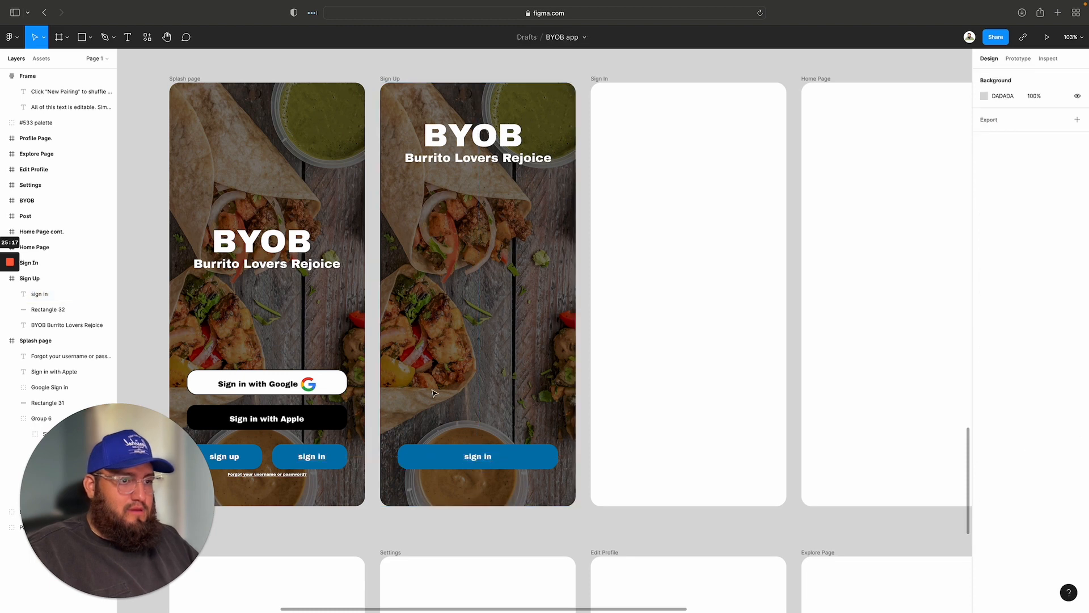
click(484, 458)
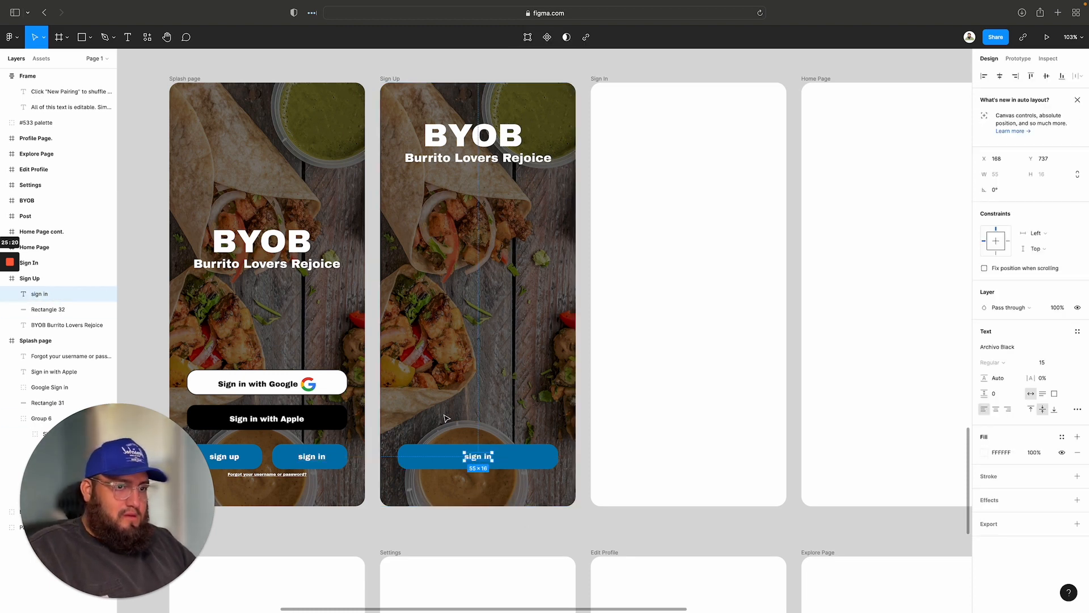
click(411, 408)
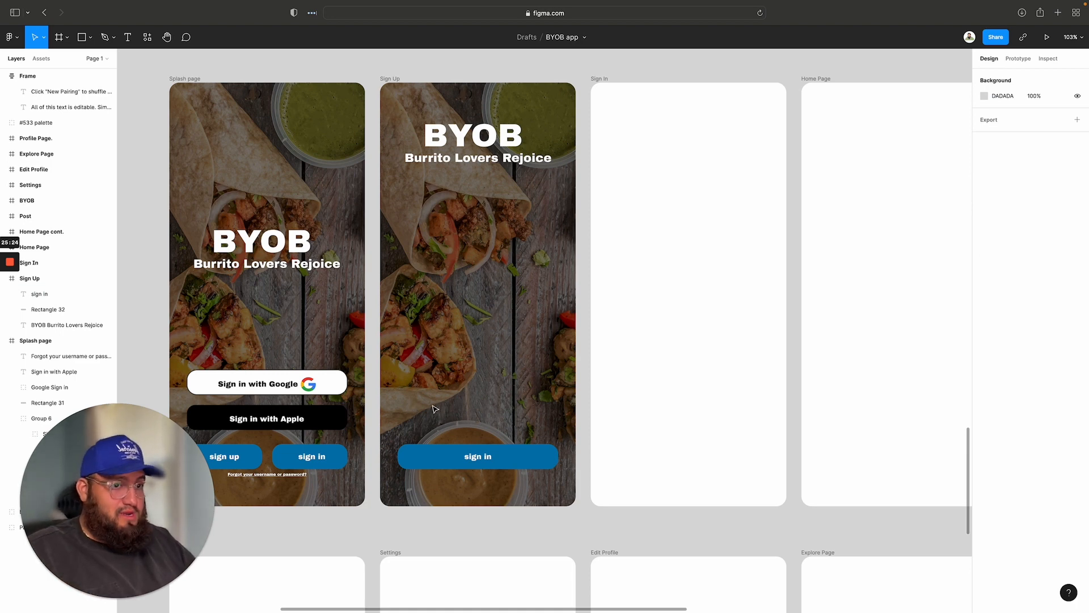
Step: Duplicate the Sign Up frame's blue button rectangle three times straight upward at equal intervals
scroll(434, 408, down, 3)
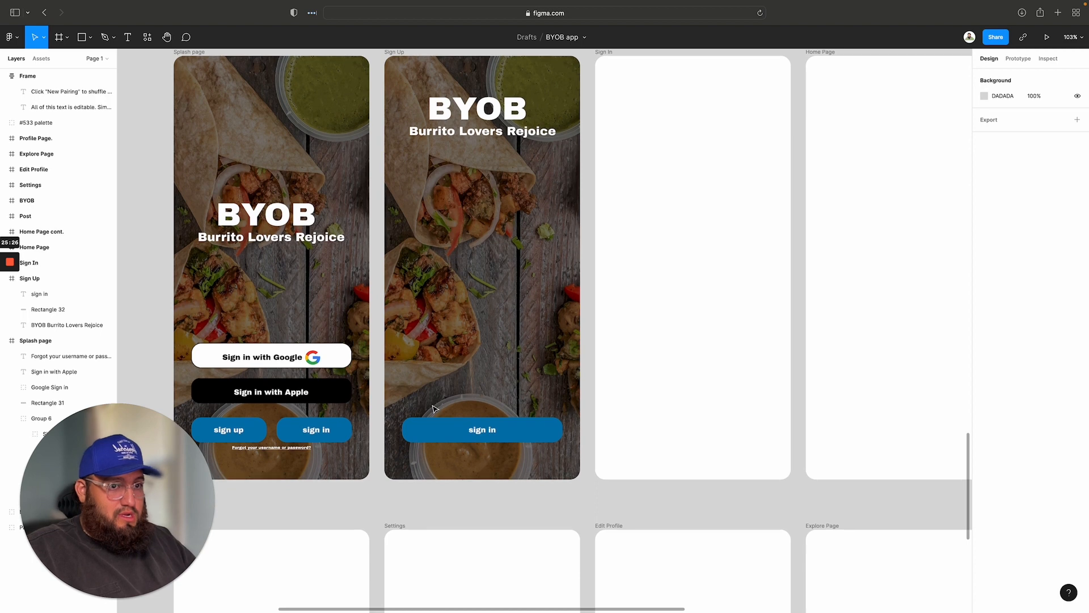
scroll(507, 385, up, 5)
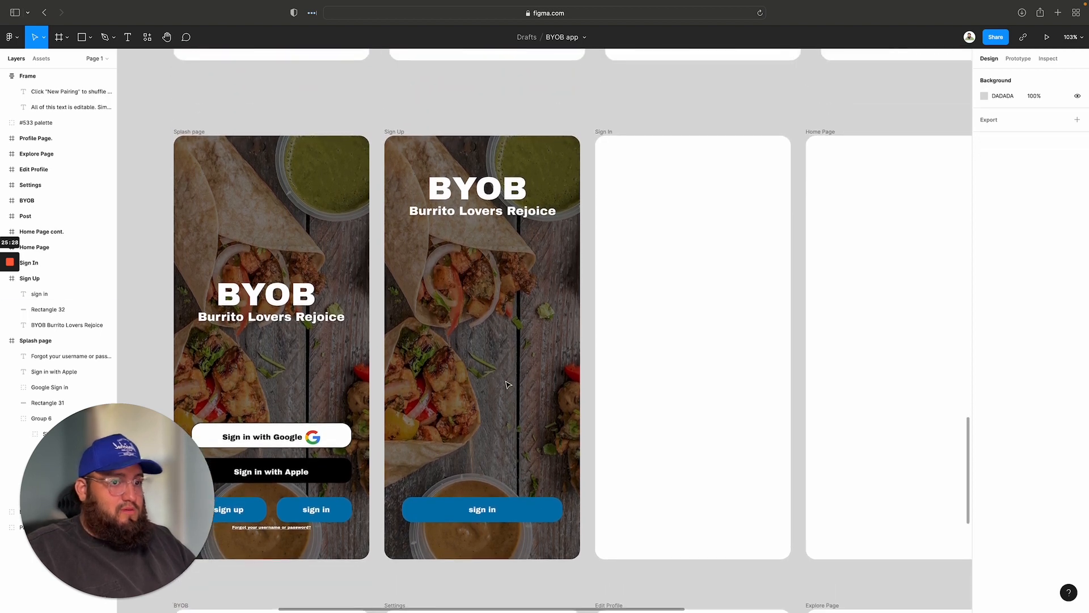
scroll(508, 385, down, 5)
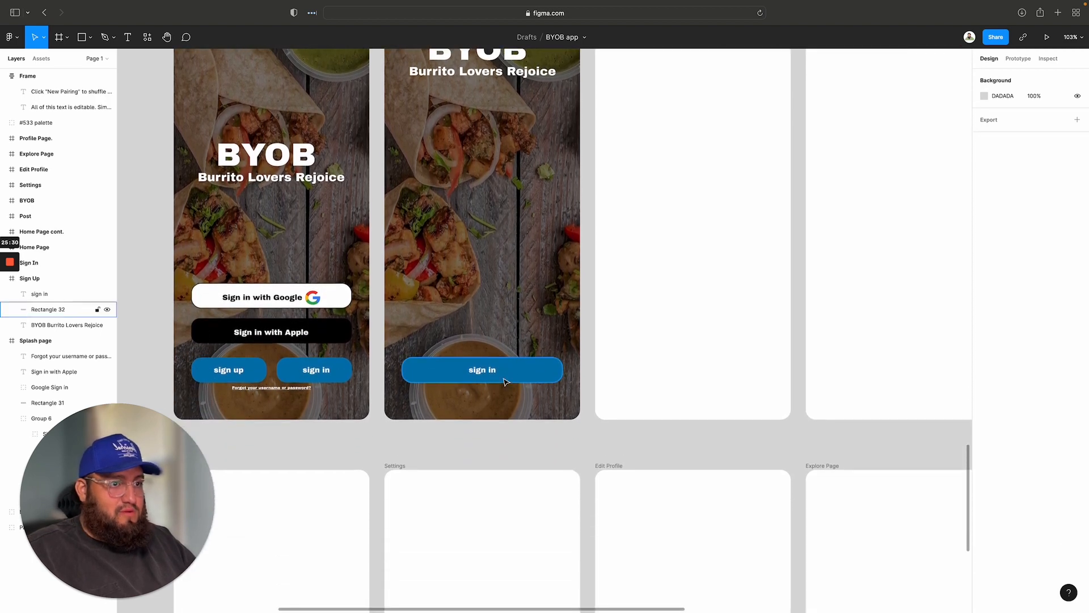
drag(511, 373, 513, 252)
key(super+d)
key(super+d)
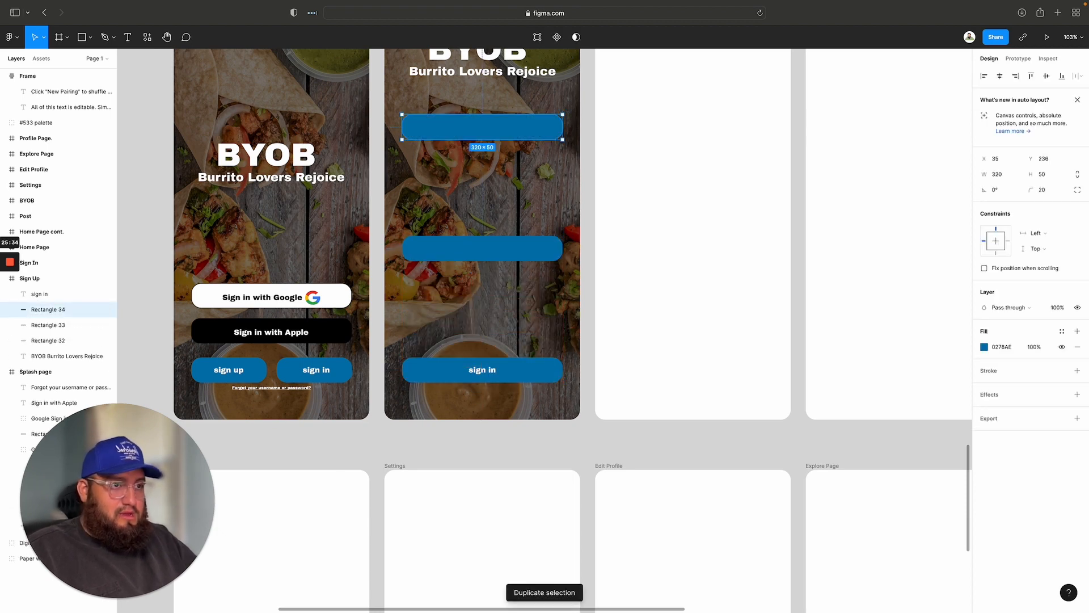
scroll(504, 282, up, 3)
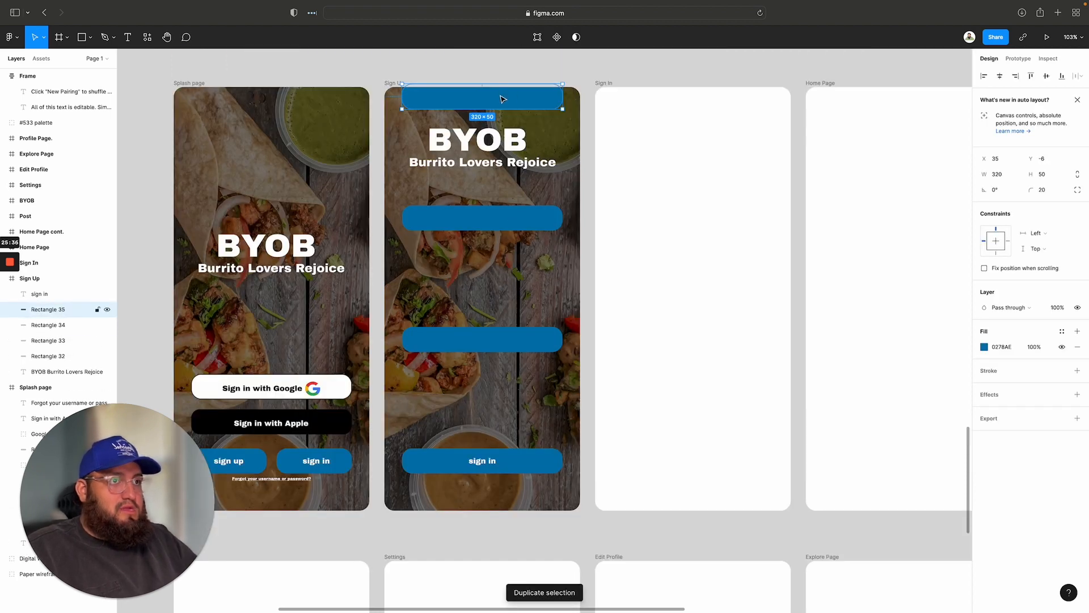
Step: Arrange the three blue rectangle copies in a column between the title and the sign in button
drag(501, 85, 504, 278)
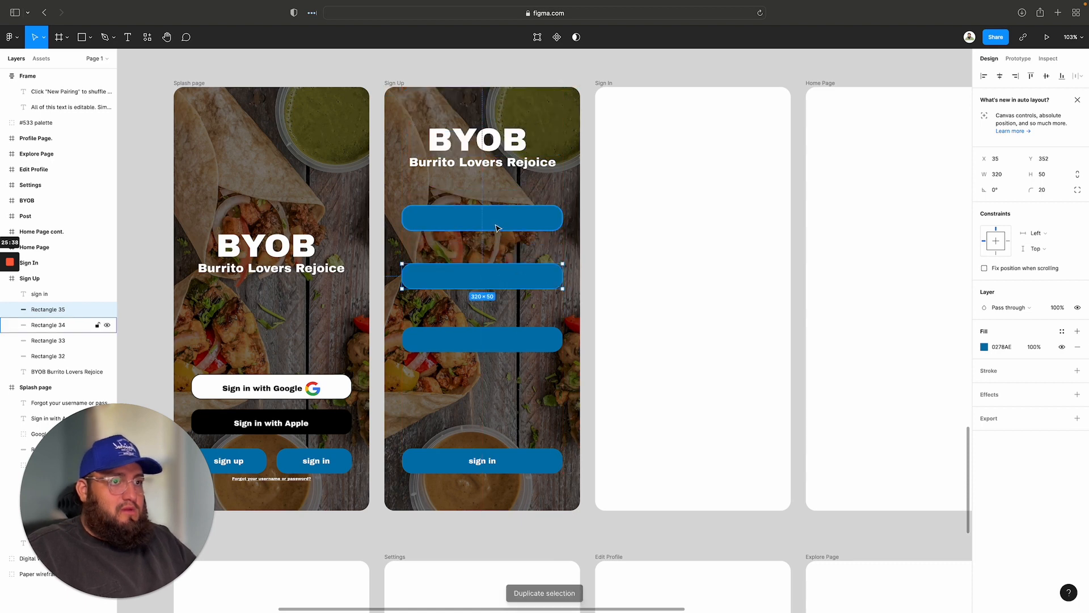
drag(480, 346, 478, 370)
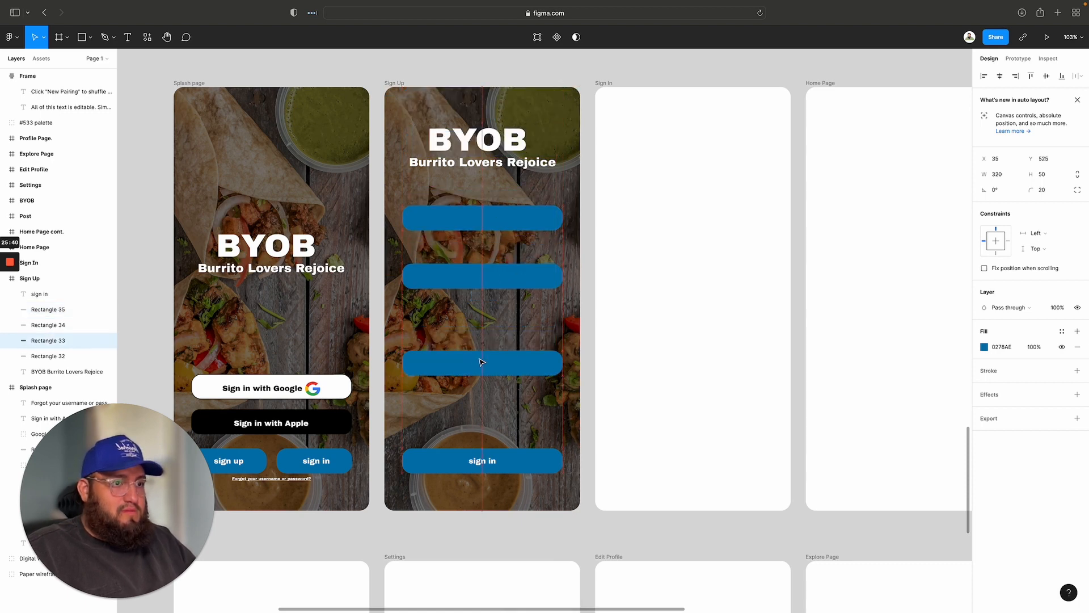
drag(488, 276, 492, 308)
drag(499, 227, 499, 263)
Step: Set the vertical spacing between the three blue rectangles to 60 and move them slightly down together
drag(590, 384, 401, 243)
click(999, 208)
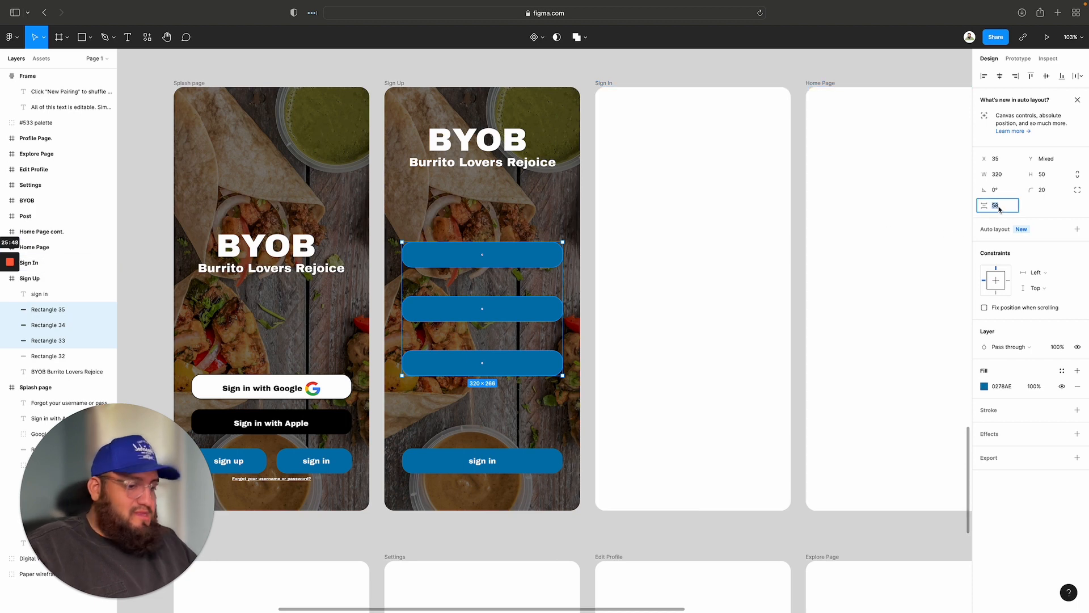
key(Return)
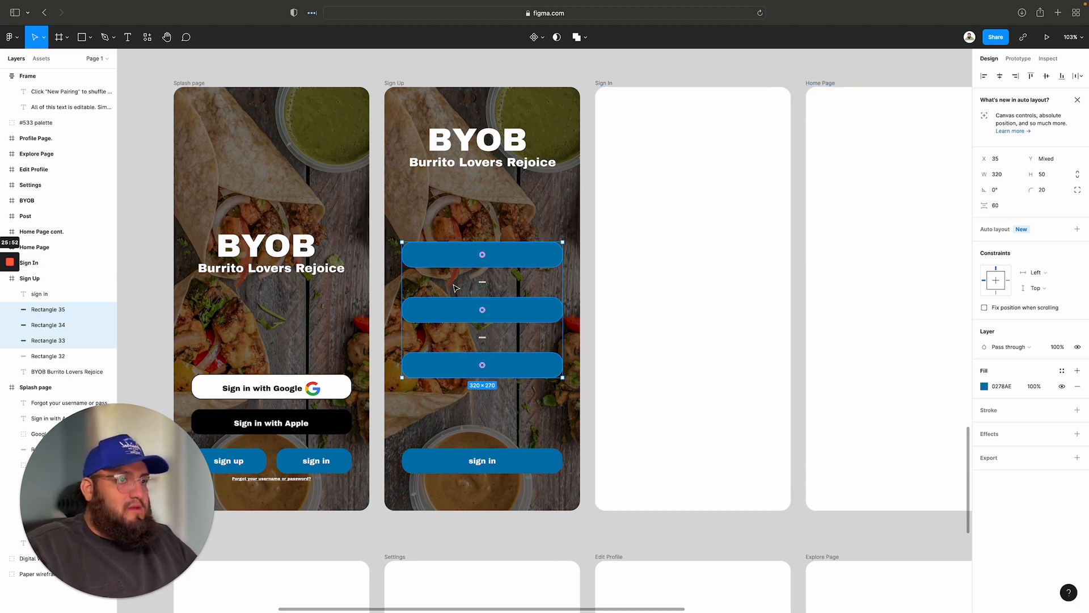
drag(455, 287, 454, 305)
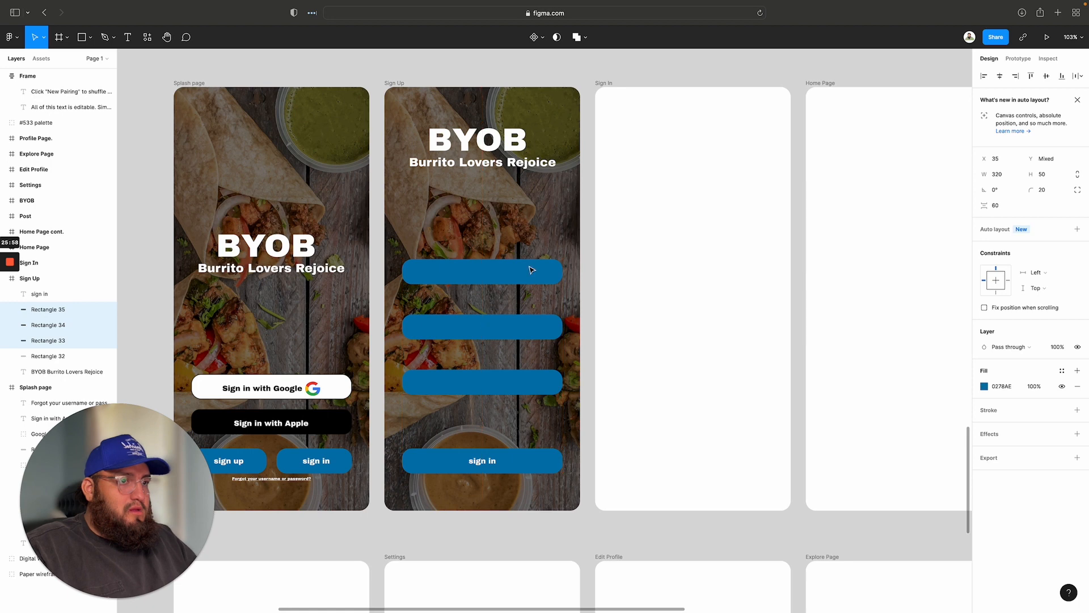
Step: Reduce the blue fill opacity of the three field rectangles to 50%
click(985, 386)
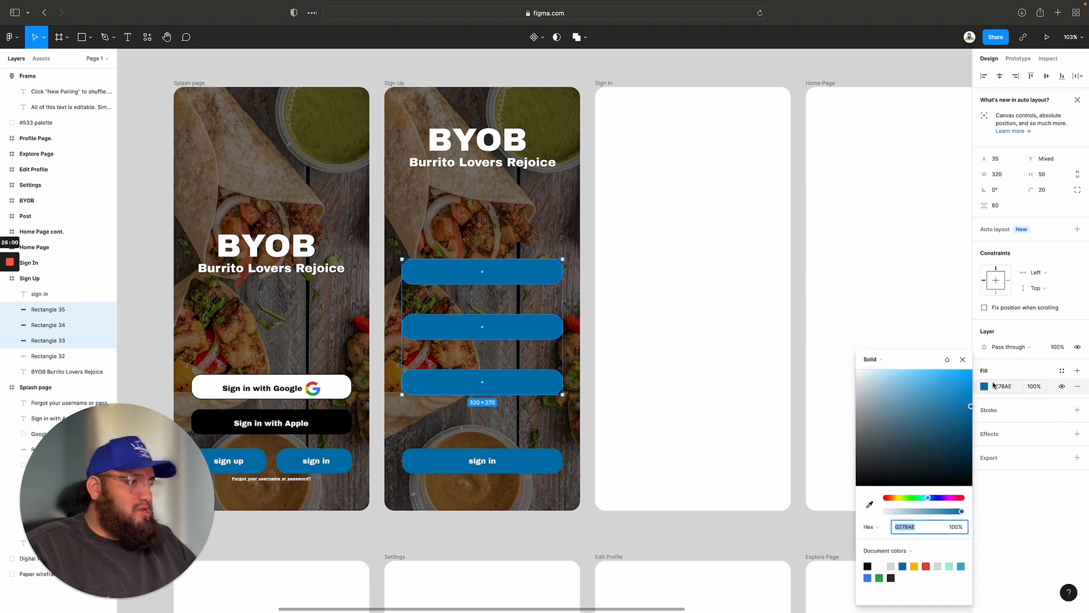
click(1042, 387)
text(50)
key(Return)
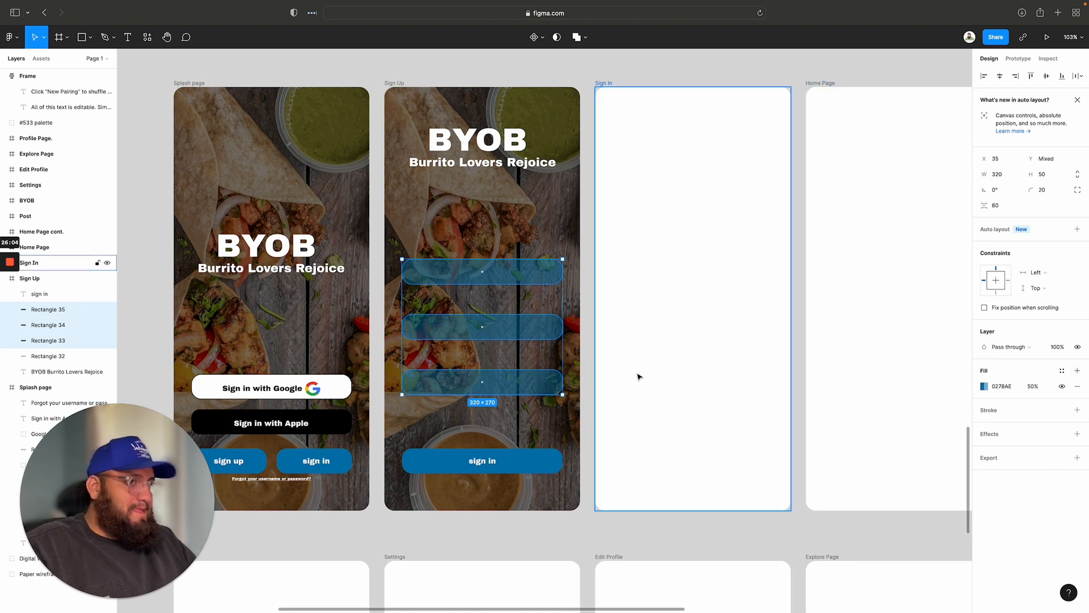
Step: Set the blue fill opacity of the three field rectangles to 60%
click(1033, 388)
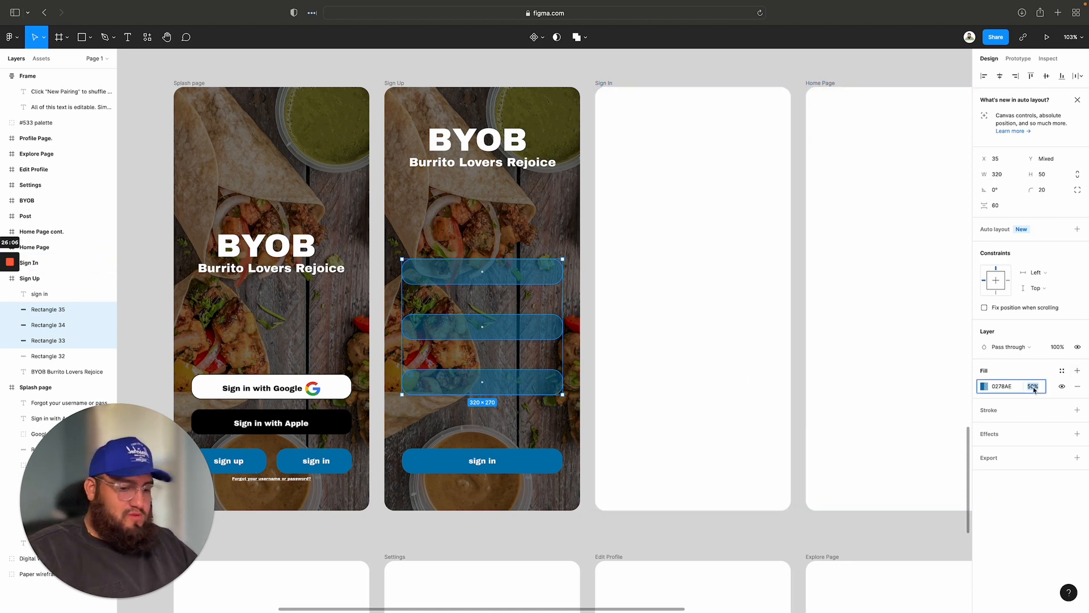
text(60)
key(Return)
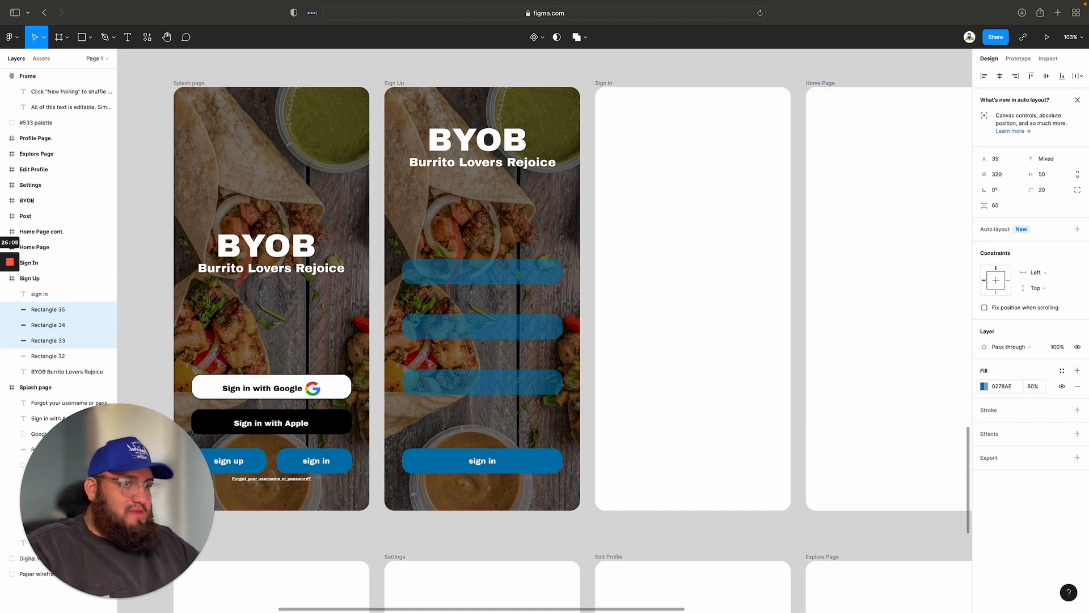
scroll(458, 226, up, 1)
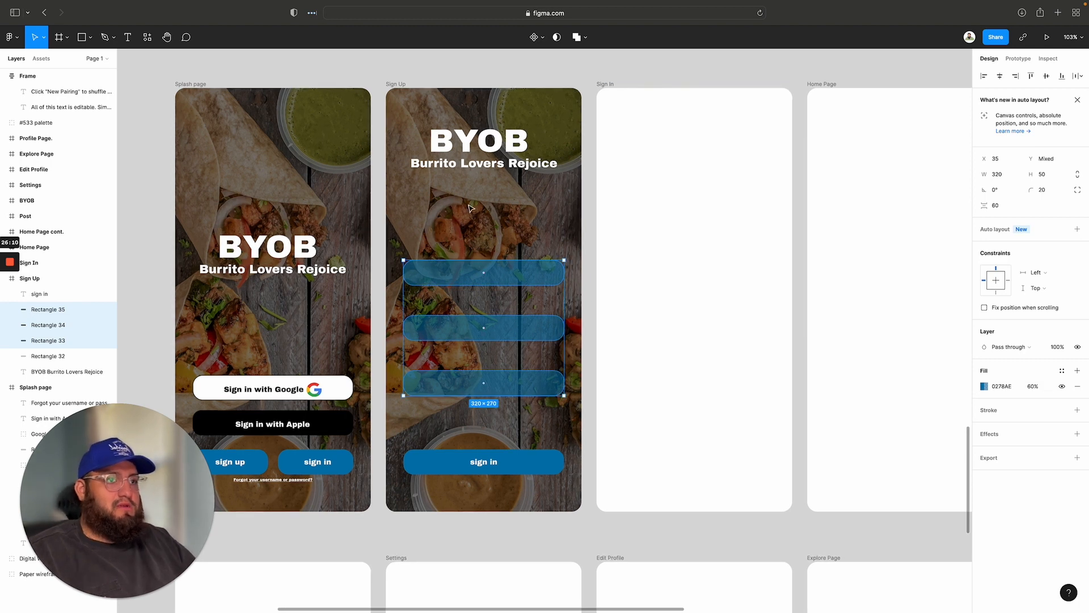
Step: Recolor the three field rectangles on the Sign Up frame white (FFFFFF) at 60% opacity
click(987, 388)
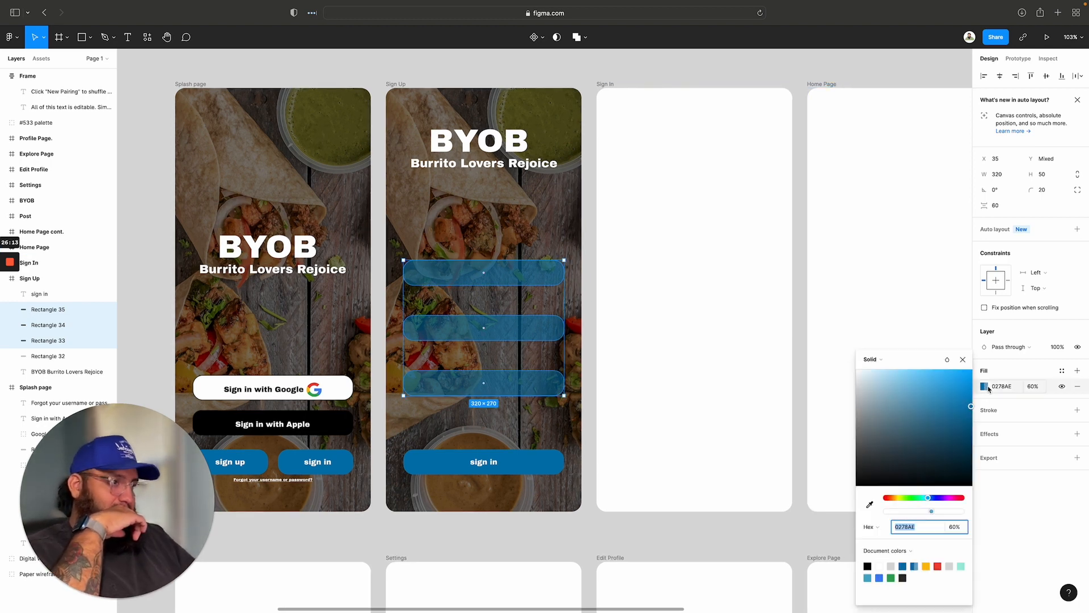
click(878, 568)
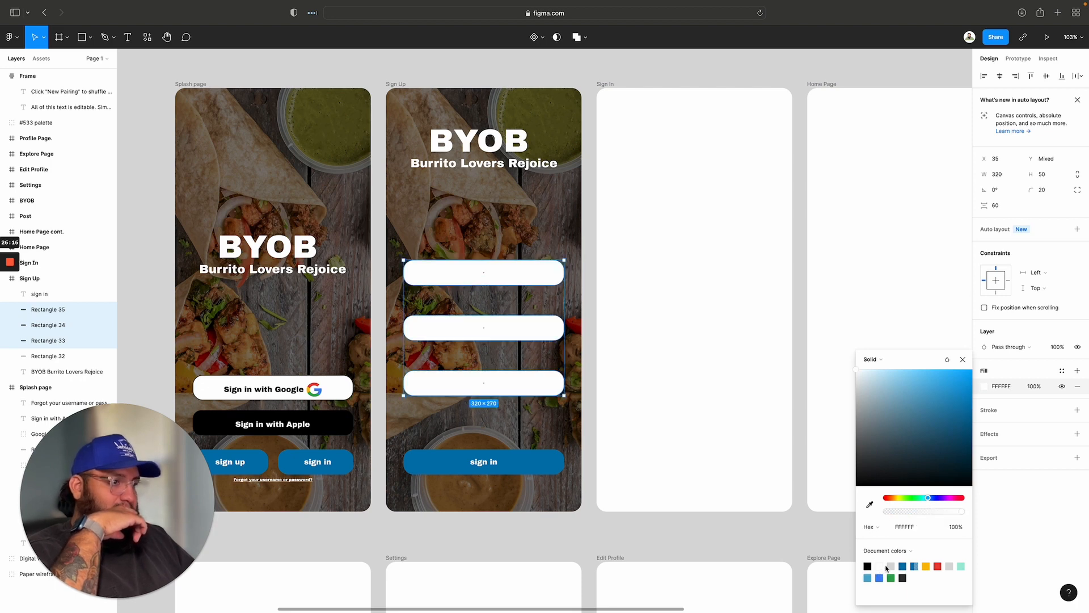
click(889, 566)
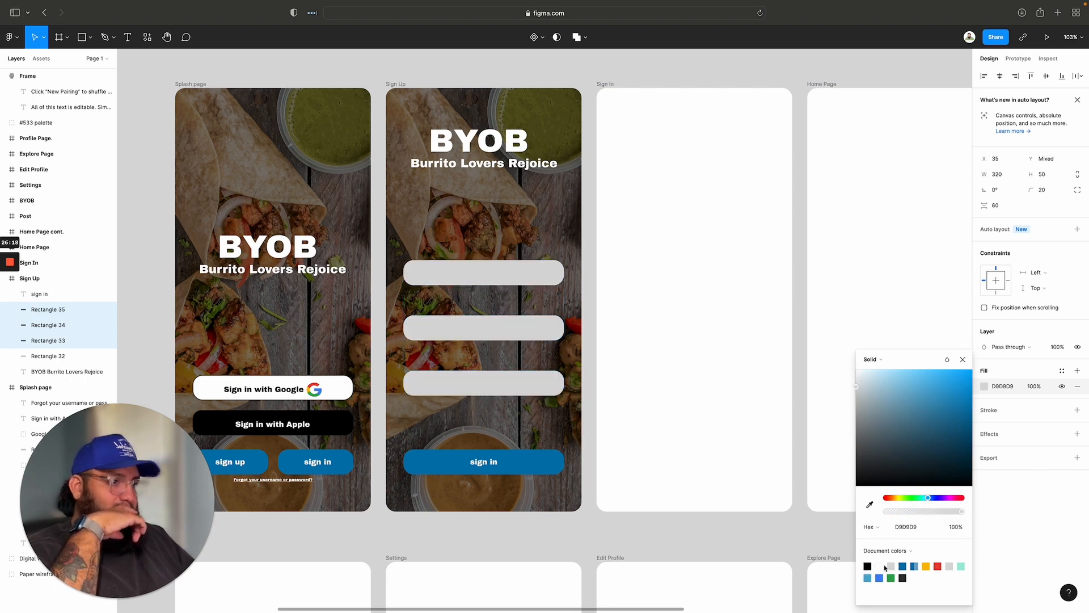
click(879, 566)
click(924, 511)
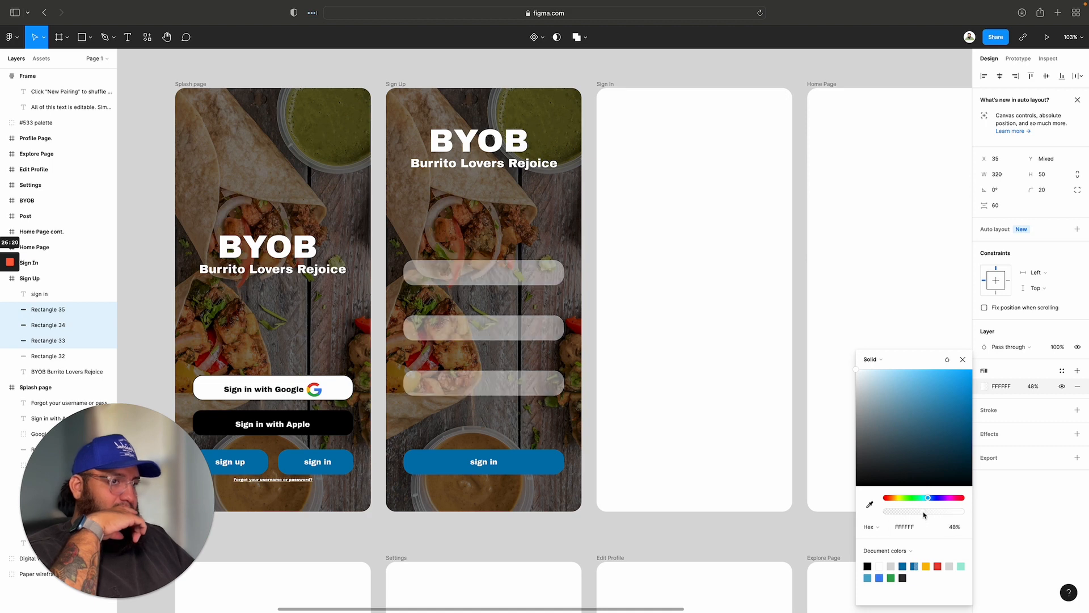
drag(926, 512, 933, 511)
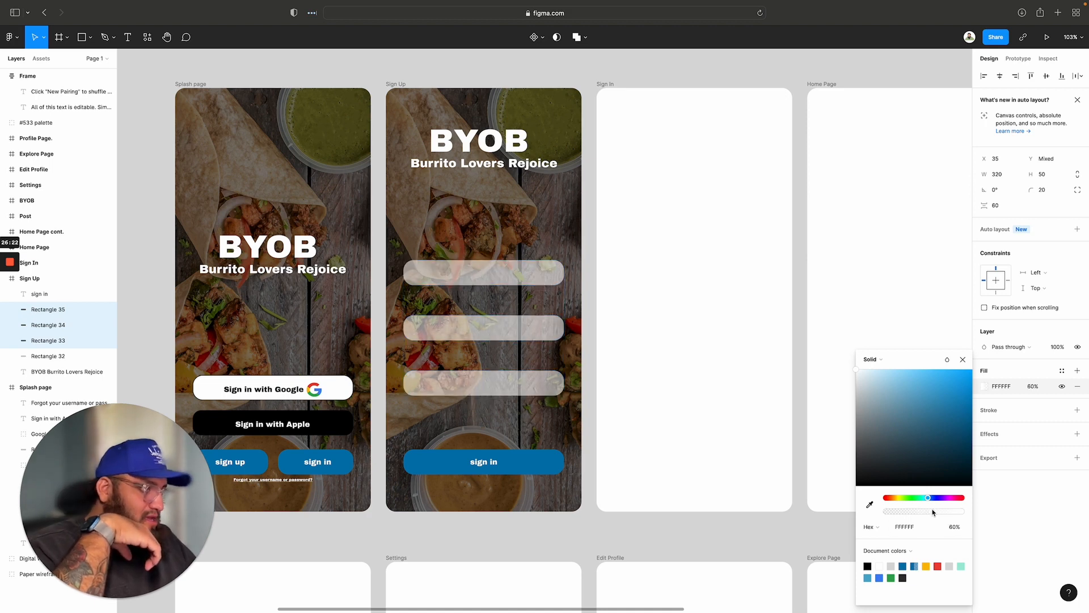
click(516, 229)
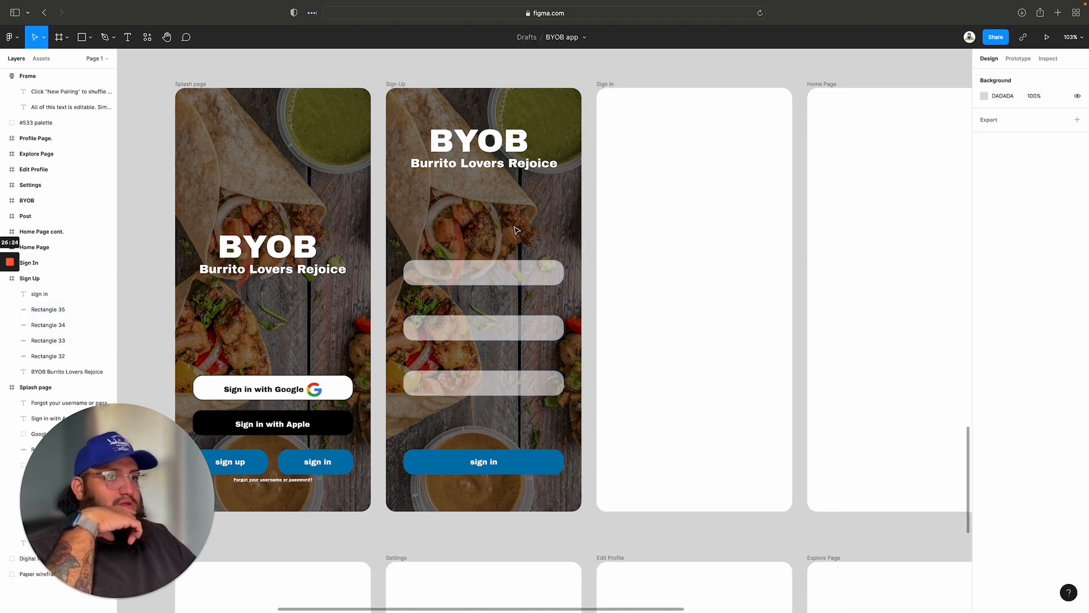
Step: Change the fill of all three field rectangles to black (000000) at 60% opacity
click(499, 267)
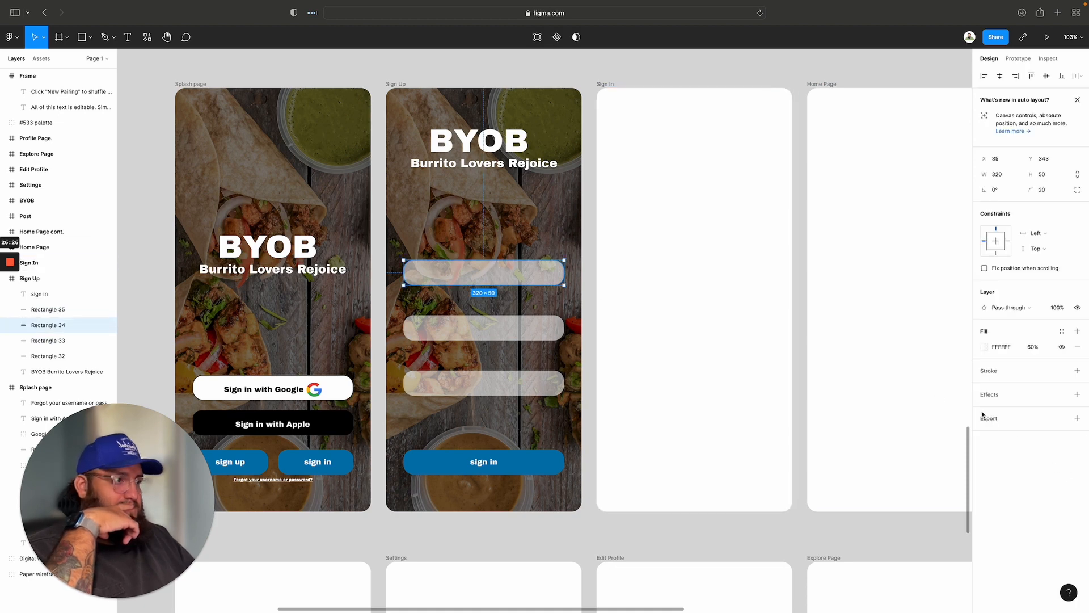
shift+click(558, 384)
shift+click(559, 329)
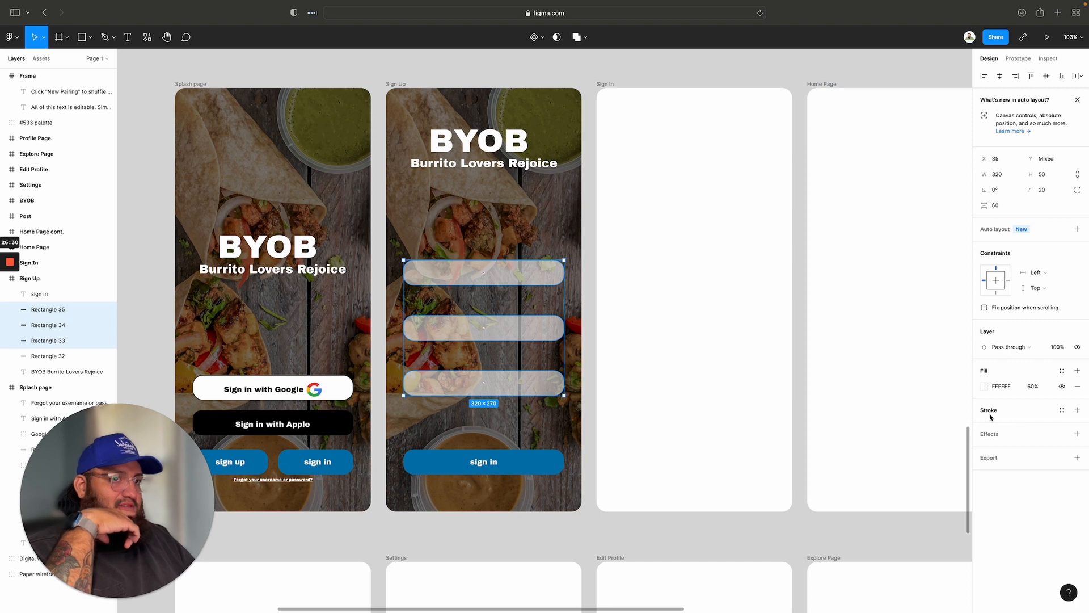
click(986, 386)
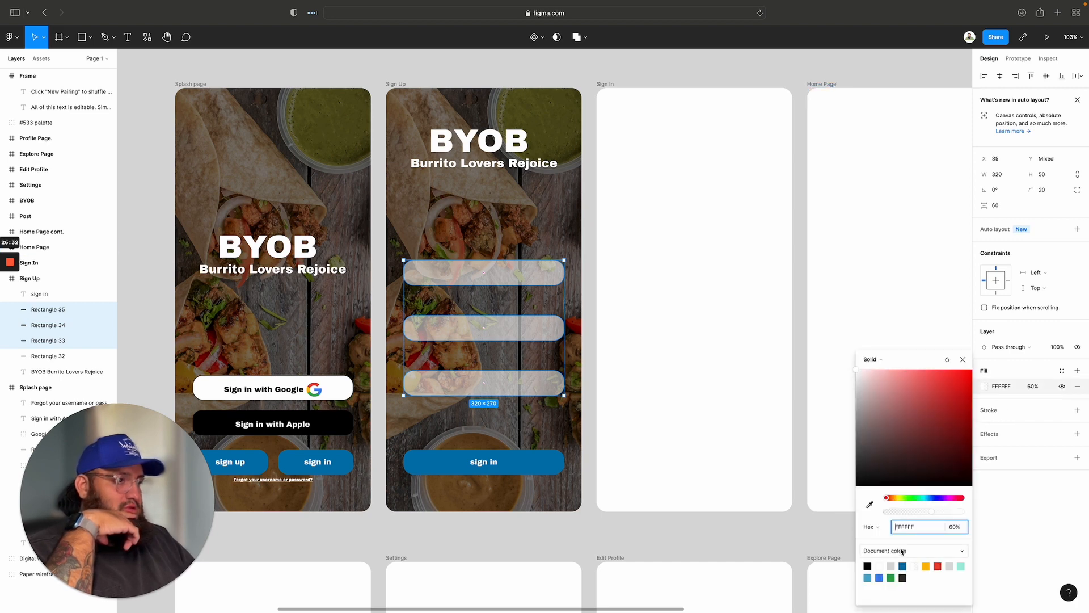
click(867, 565)
drag(914, 512, 933, 513)
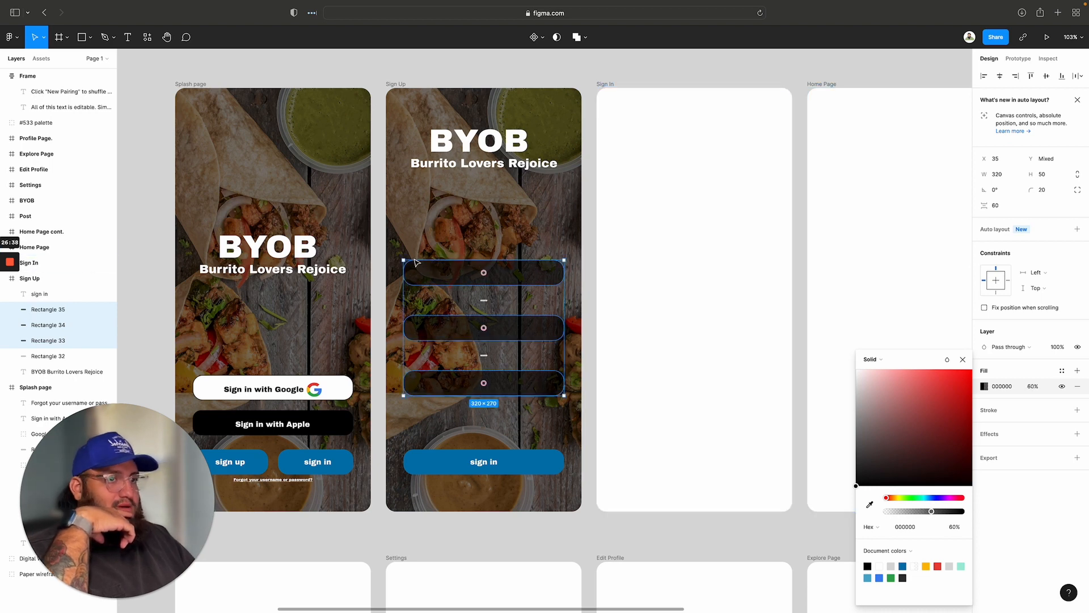
key(Escape)
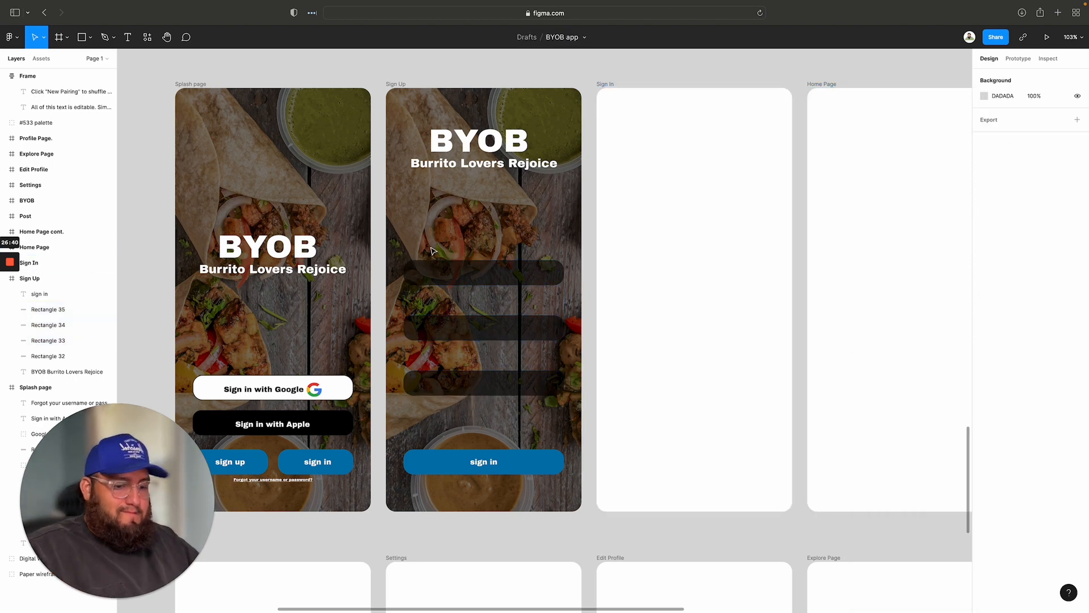
Step: Add a white text label "Name" above the first field rectangle, aligned with its left edge
key(t)
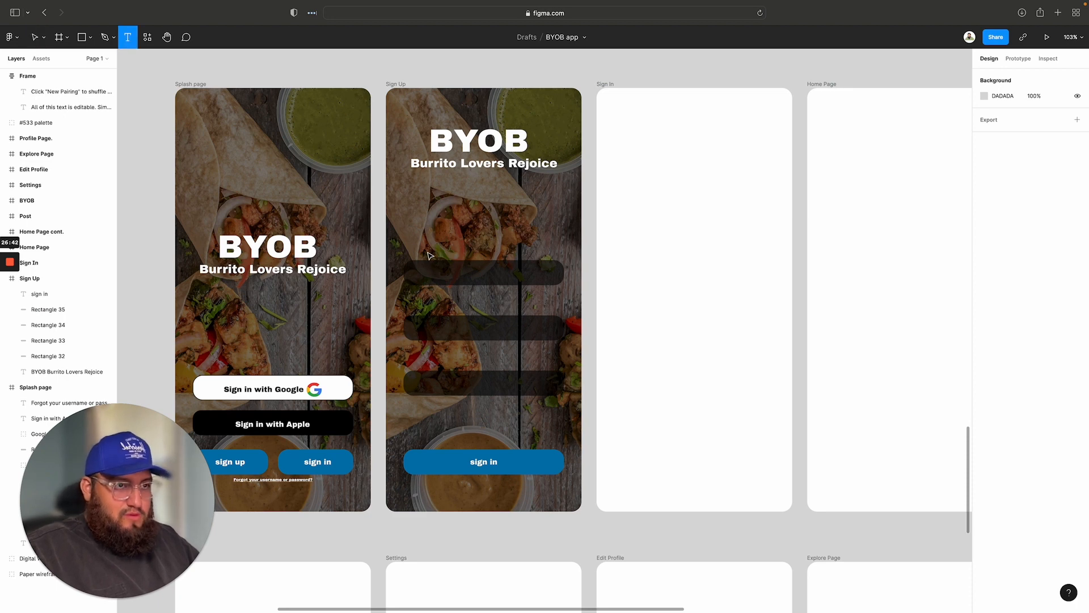
click(421, 249)
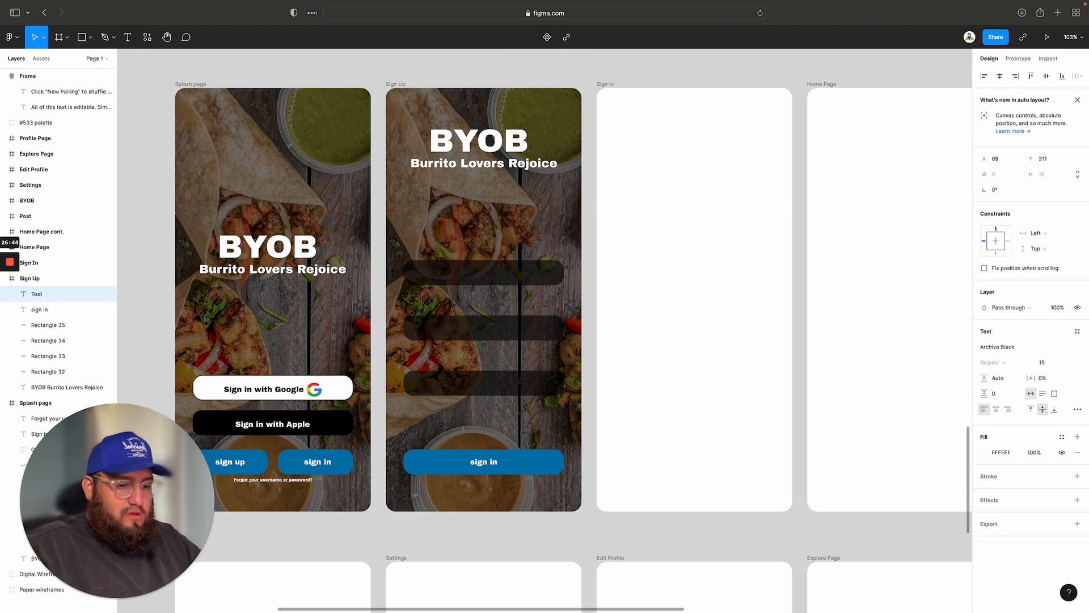
text(Name)
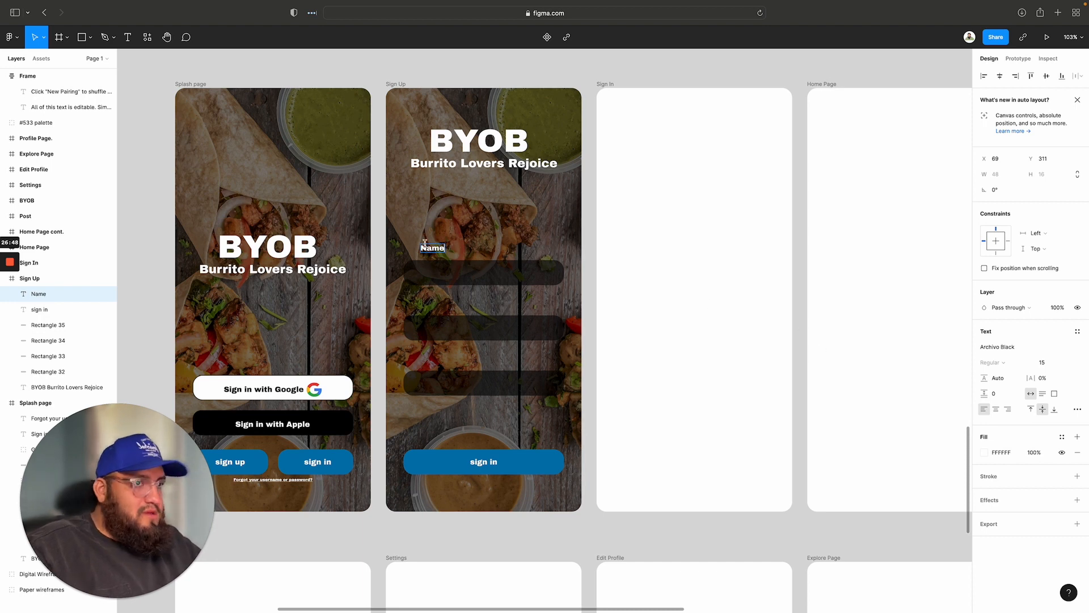
key(Escape)
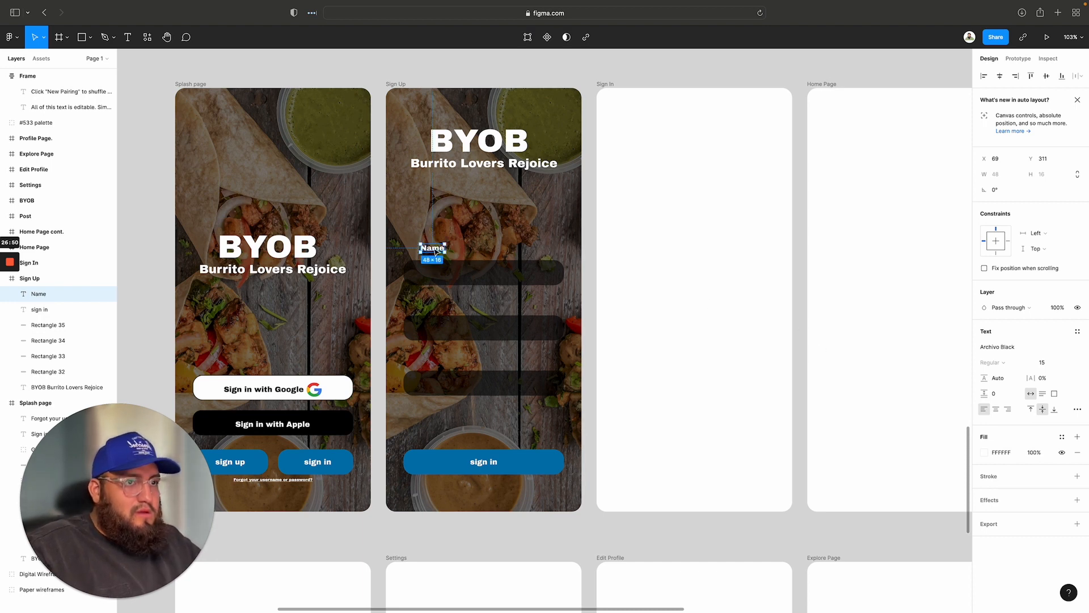
drag(434, 252, 418, 253)
Step: Set the vertical spacing between the Name label and the first field rectangle to 10
shift+click(434, 268)
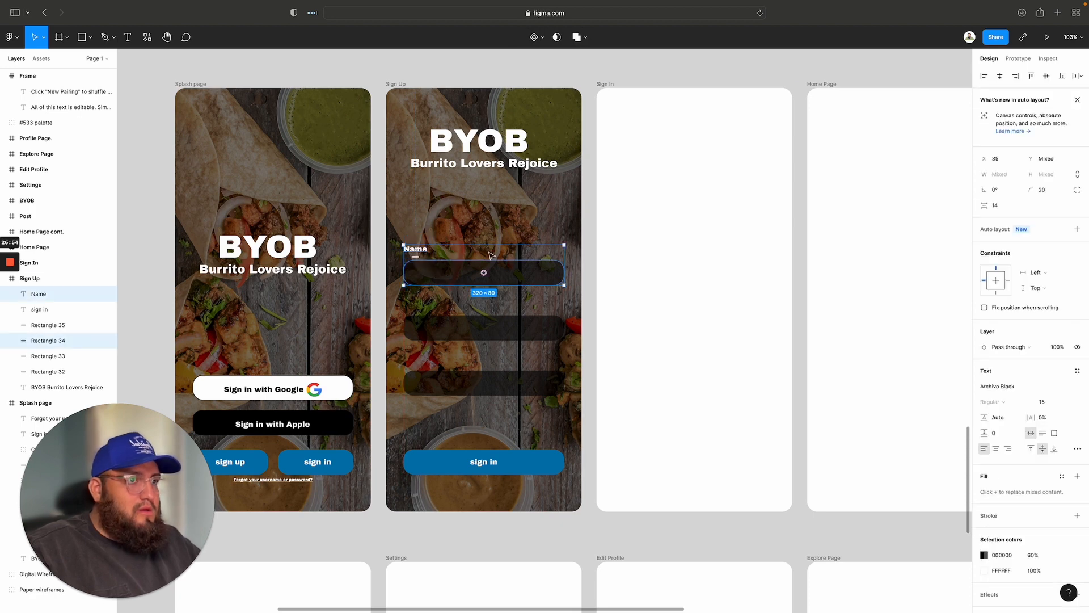
click(995, 206)
text(1)
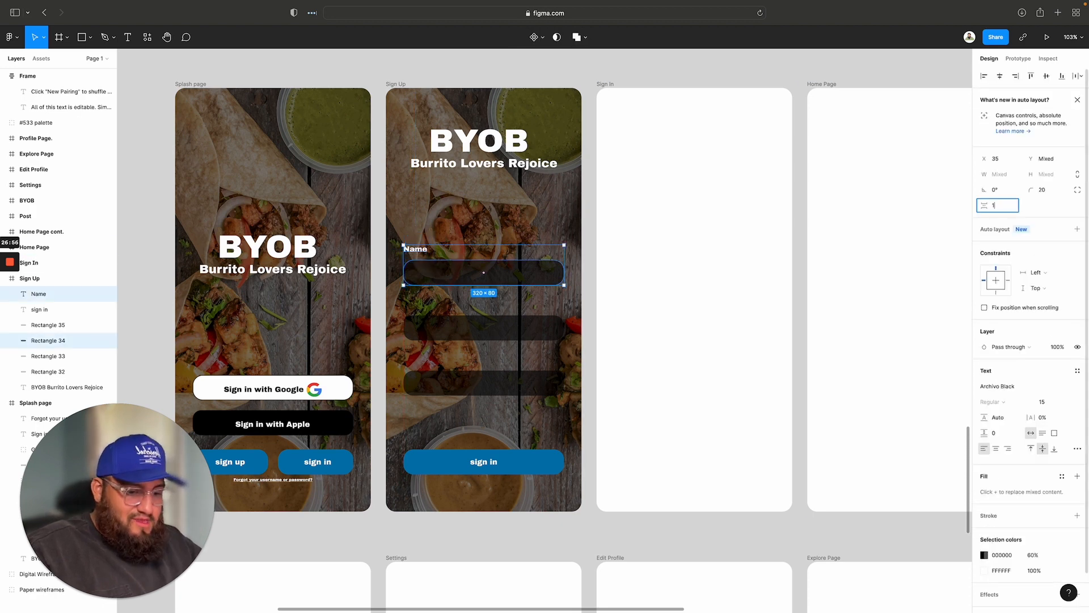
text(5)
key(Return)
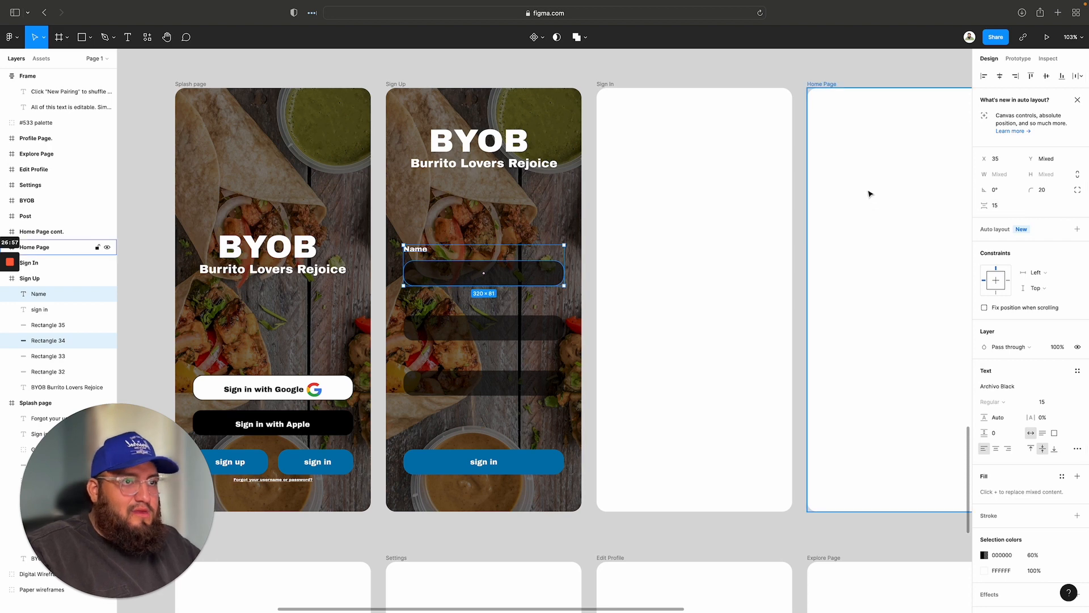
click(1001, 208)
text(10)
key(Return)
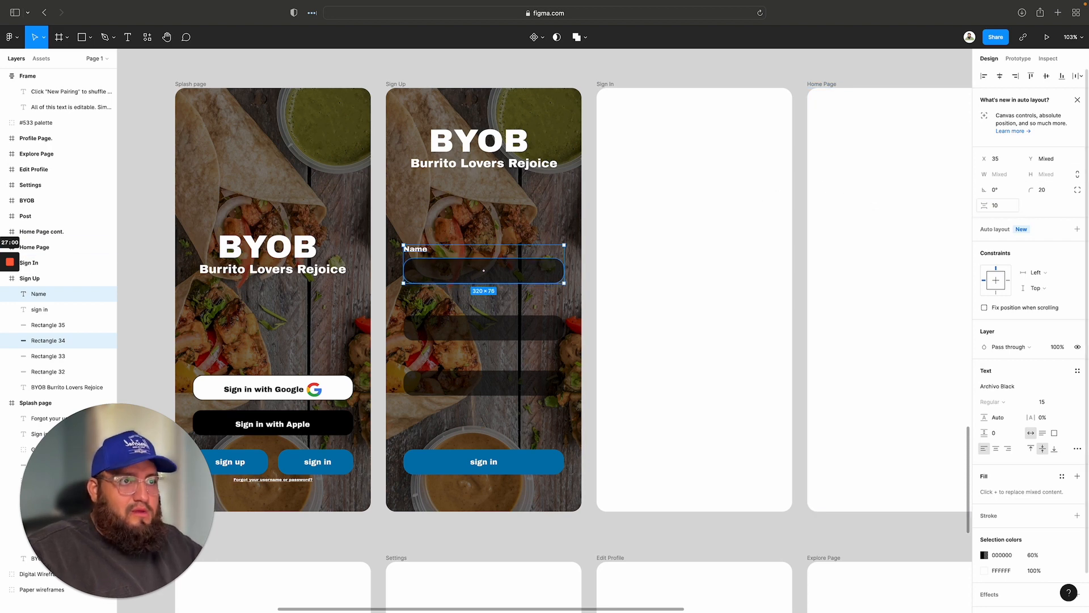
click(540, 399)
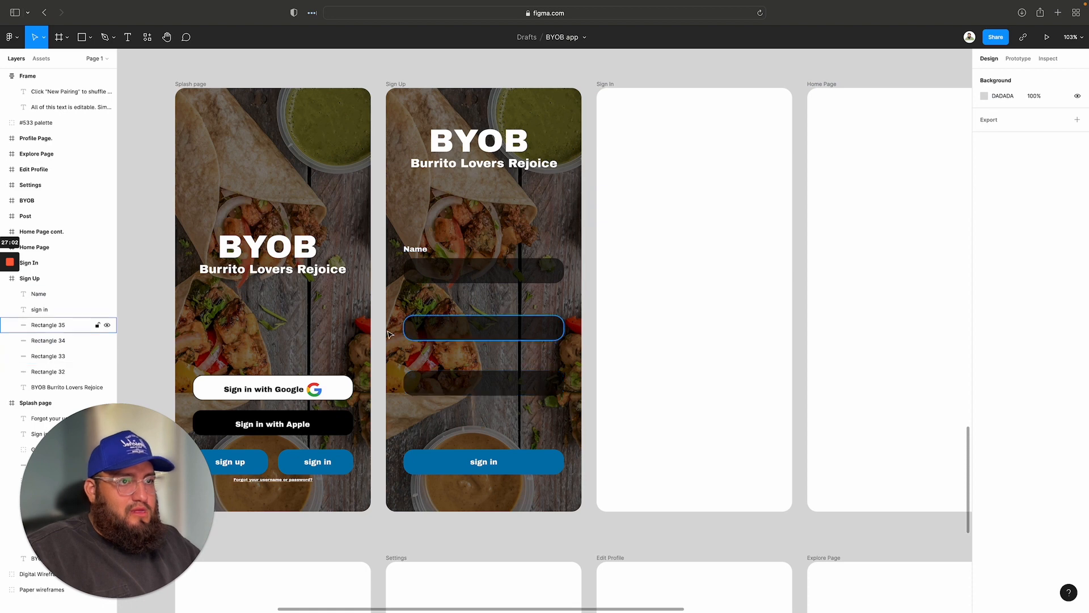
Step: Try font sizes 16 and 20 on the Name label and set it back to 15
click(417, 250)
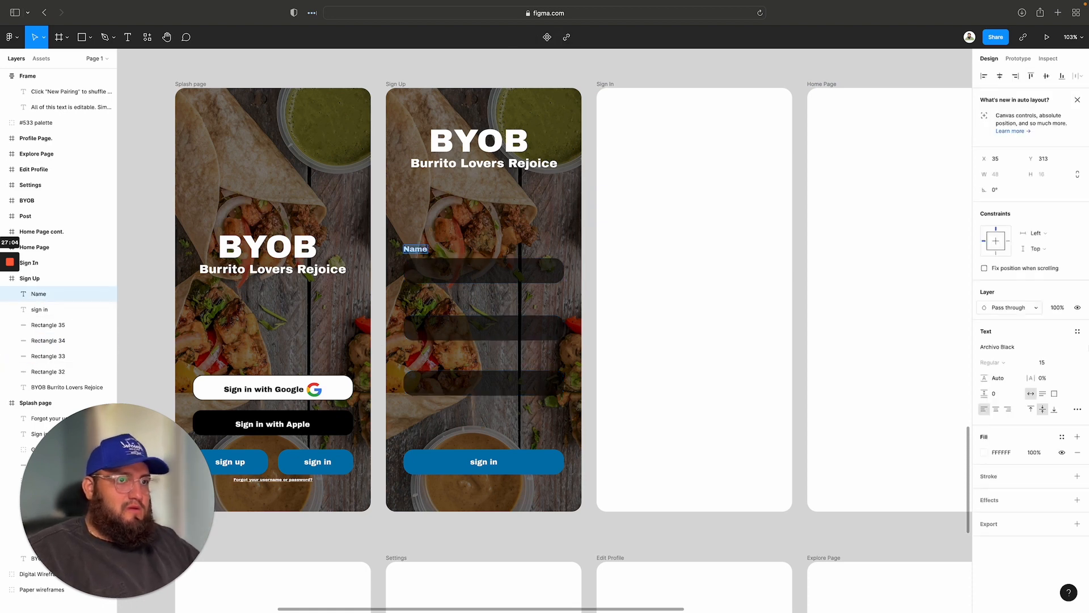
click(1067, 362)
click(1062, 372)
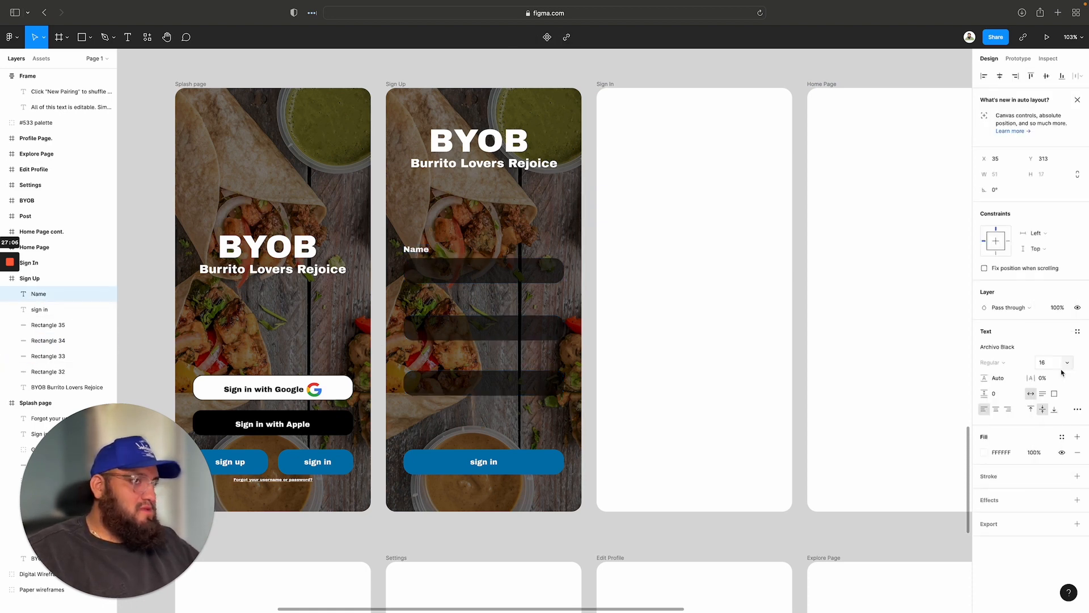
click(1066, 362)
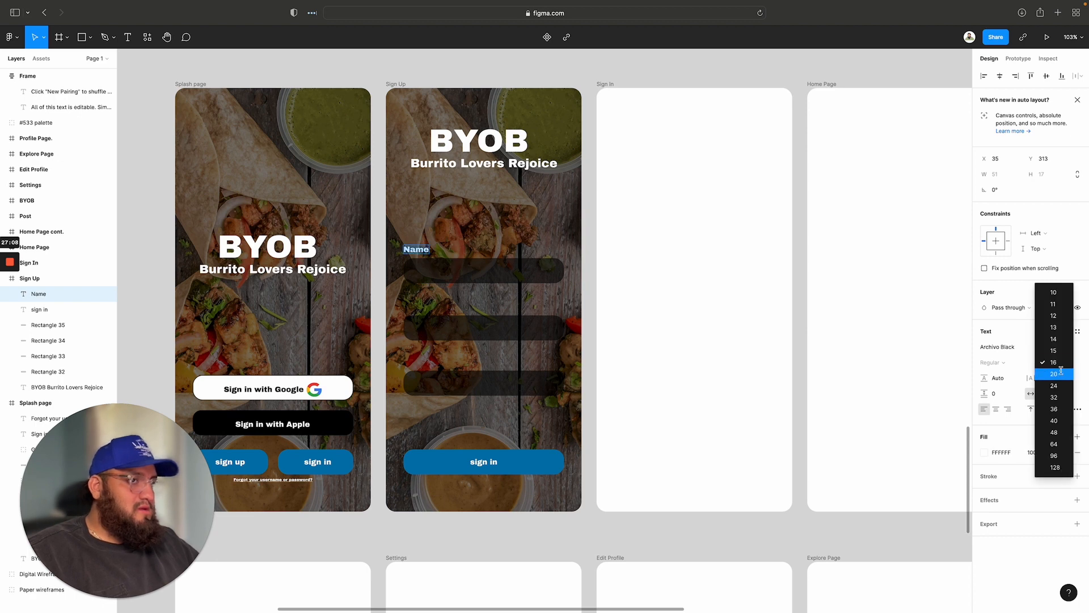
click(1062, 386)
key(Return)
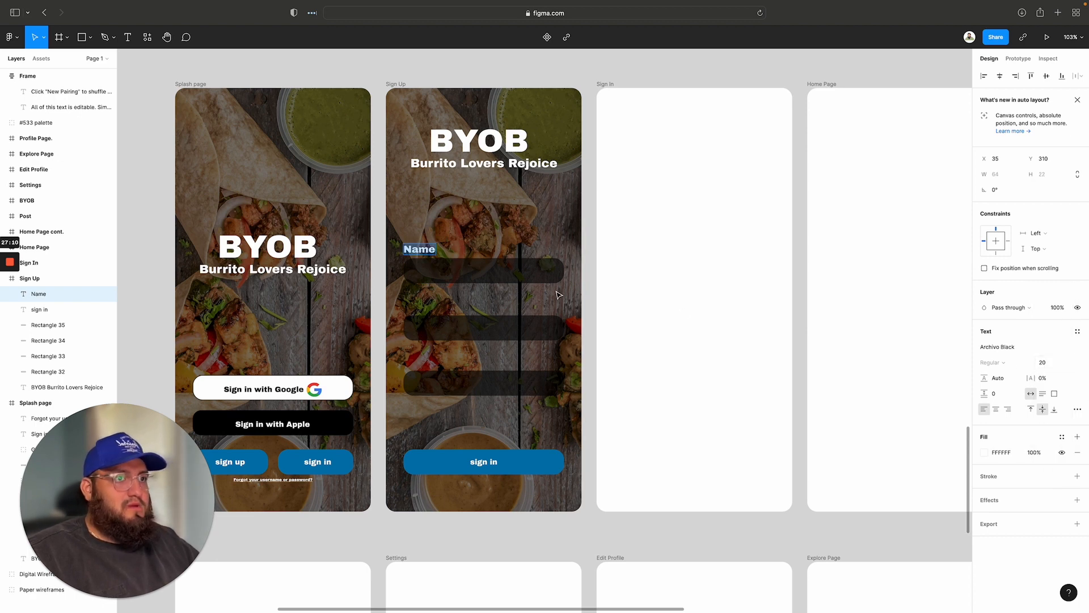
click(1067, 362)
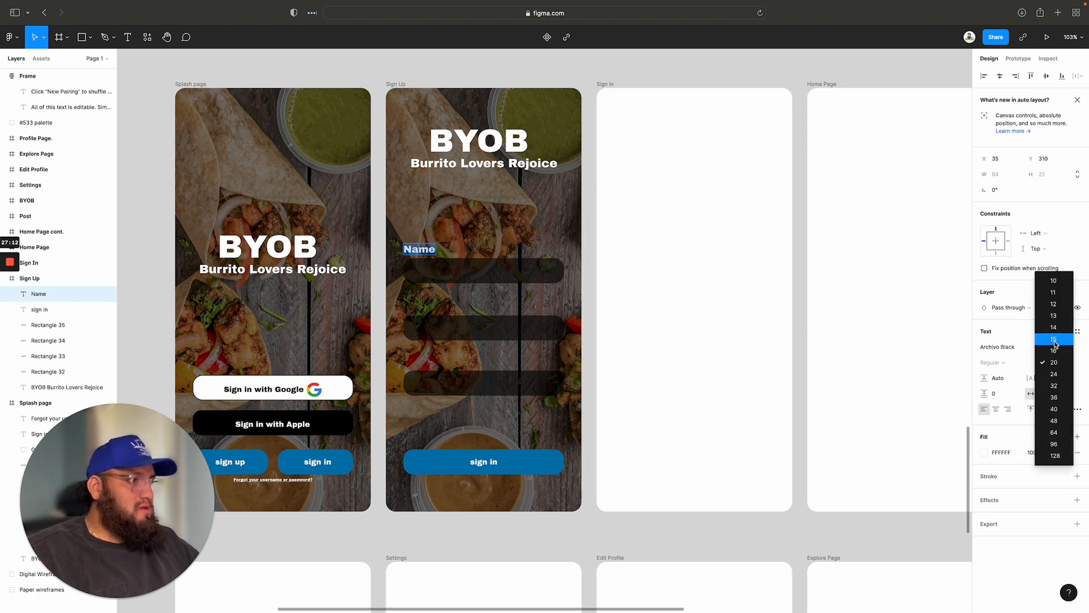
click(1061, 335)
key(Escape)
key(Escape)
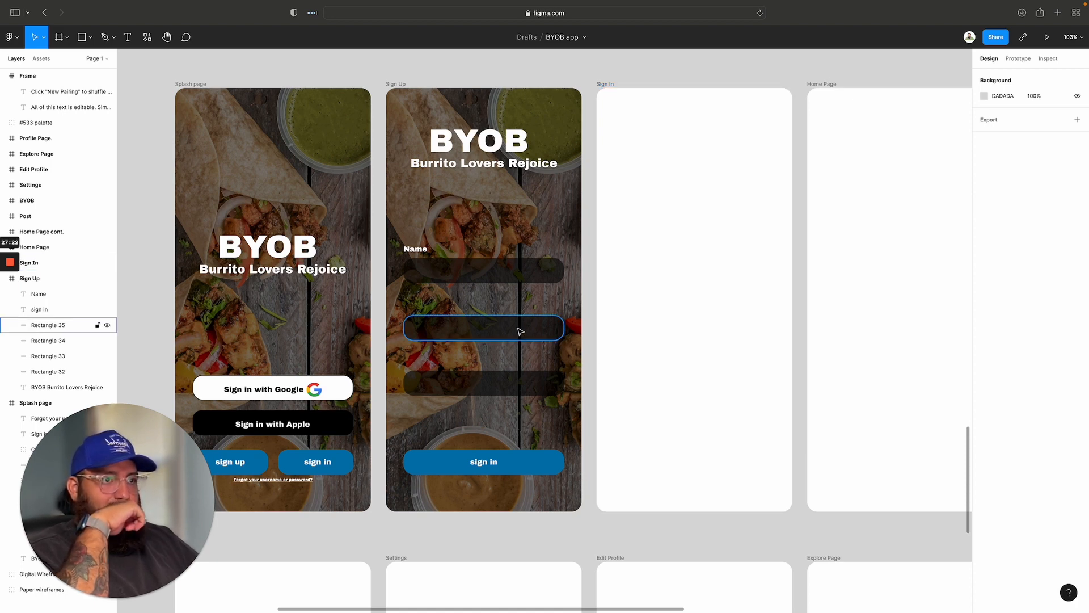
Step: Change the blue button's text on the Sign Up frame to "sign up"
double_click(494, 461)
key(Right)
key(BackSpace)
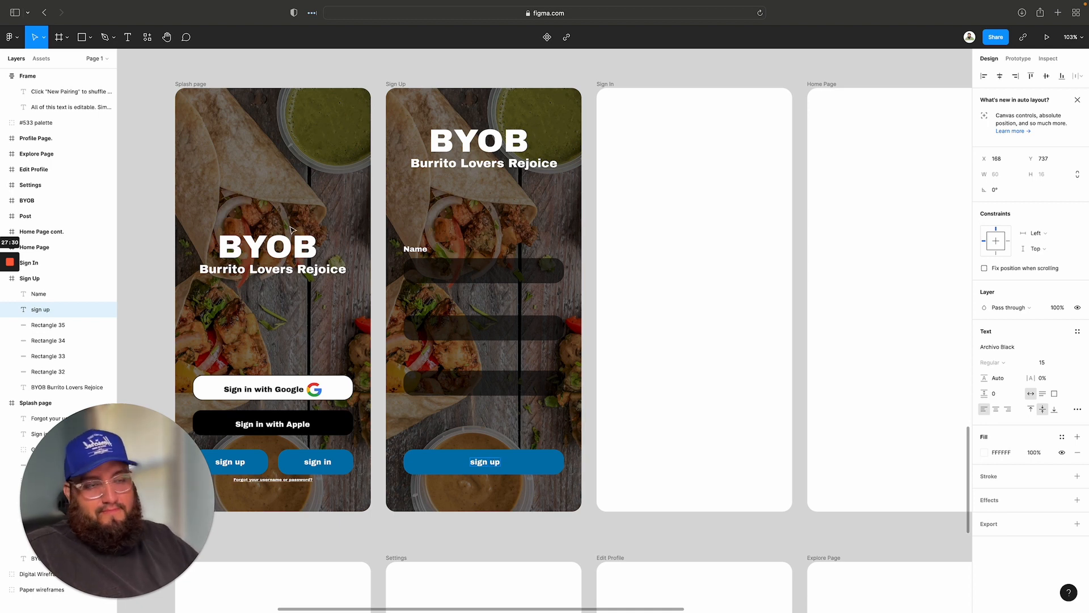
key(Escape)
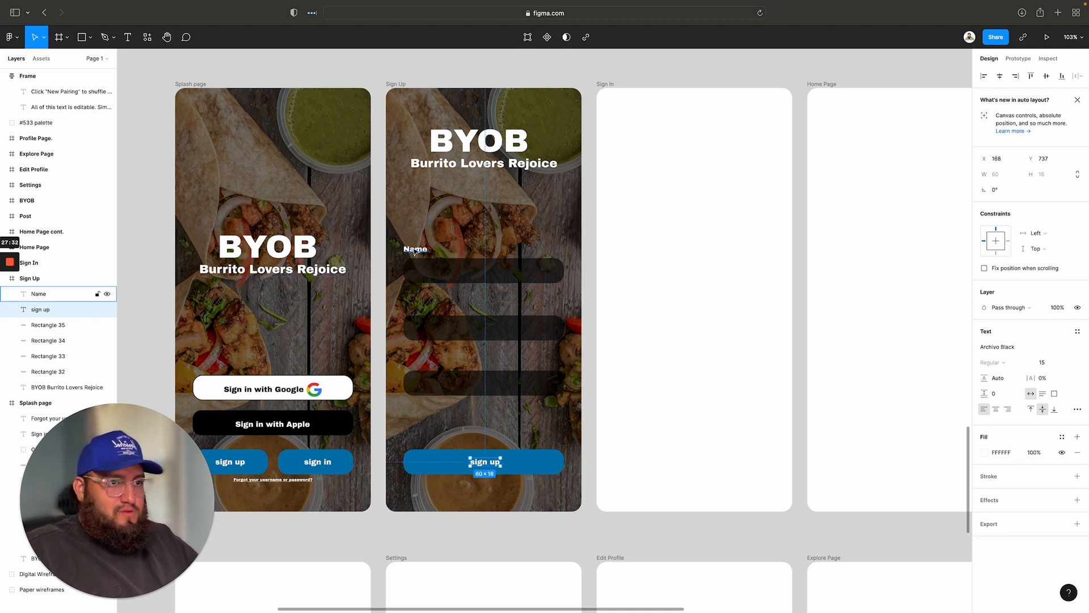
Step: Place a copy of the Name label above the second field rectangle and change its text to "Email"
drag(415, 252, 413, 305)
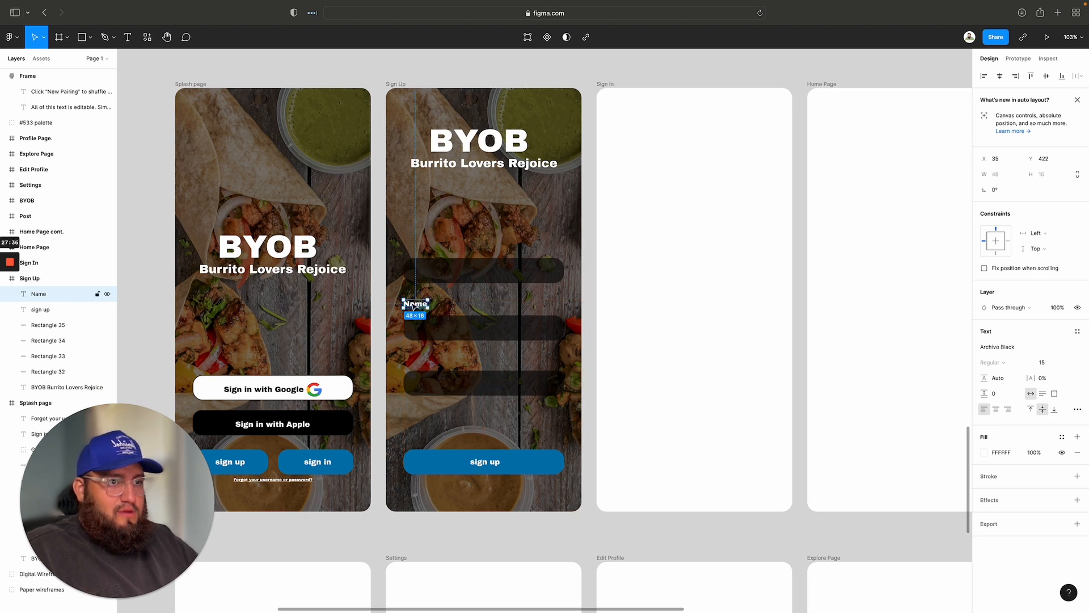
key(super+z)
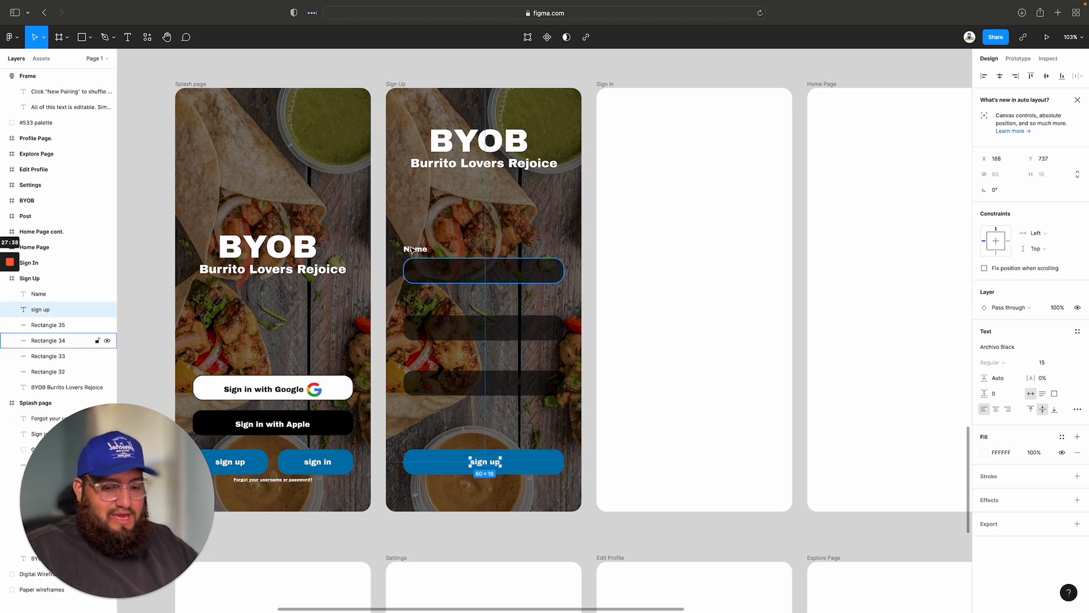
drag(414, 251, 416, 308)
double_click(415, 307)
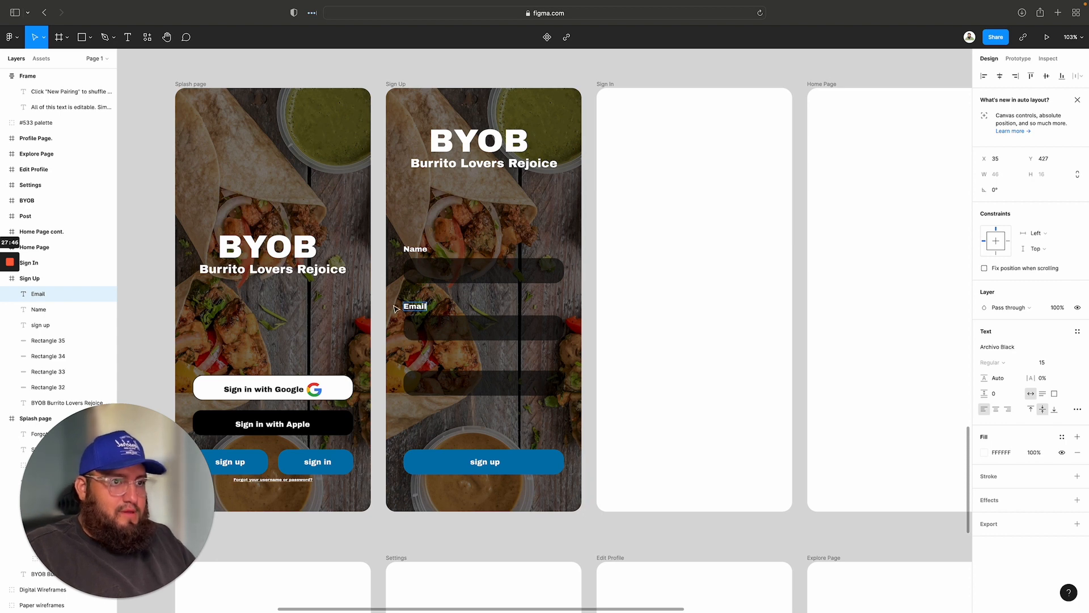
key(Escape)
click(397, 322)
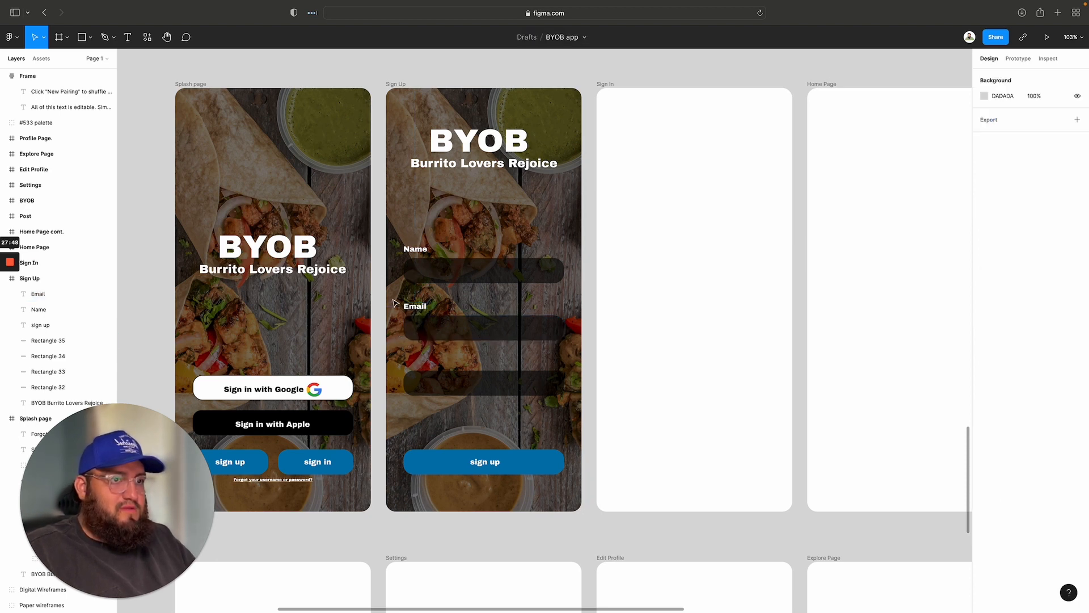
Step: Check the vertical spacing between the Email label and the second field rectangle
drag(393, 300, 428, 321)
click(1010, 206)
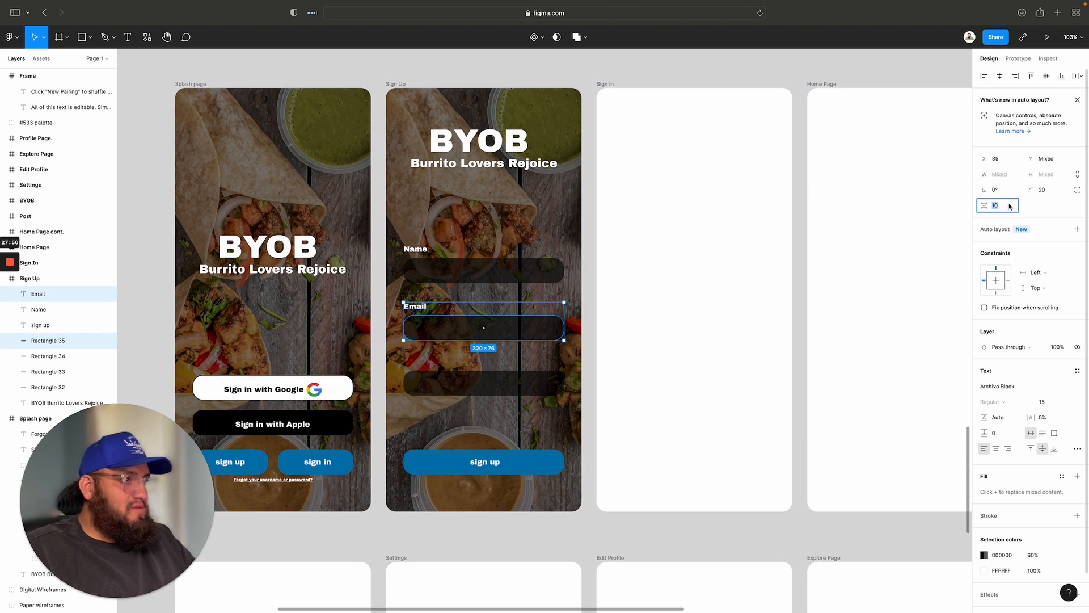
click(517, 433)
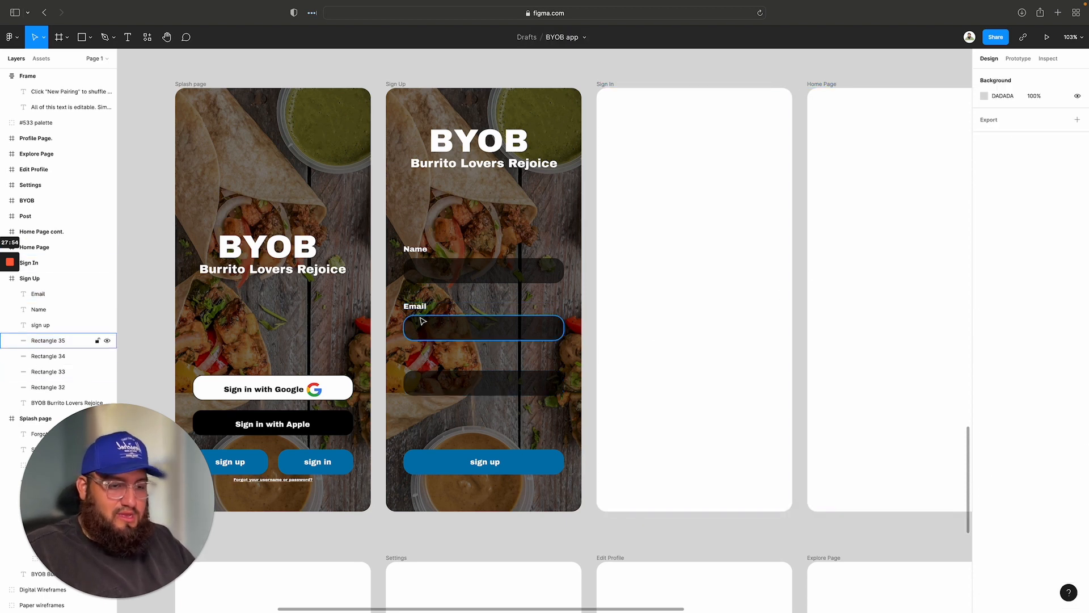
Step: Place a copy of the Email label above the third field rectangle and change its text to "Password"
drag(416, 306, 418, 364)
key(super+z)
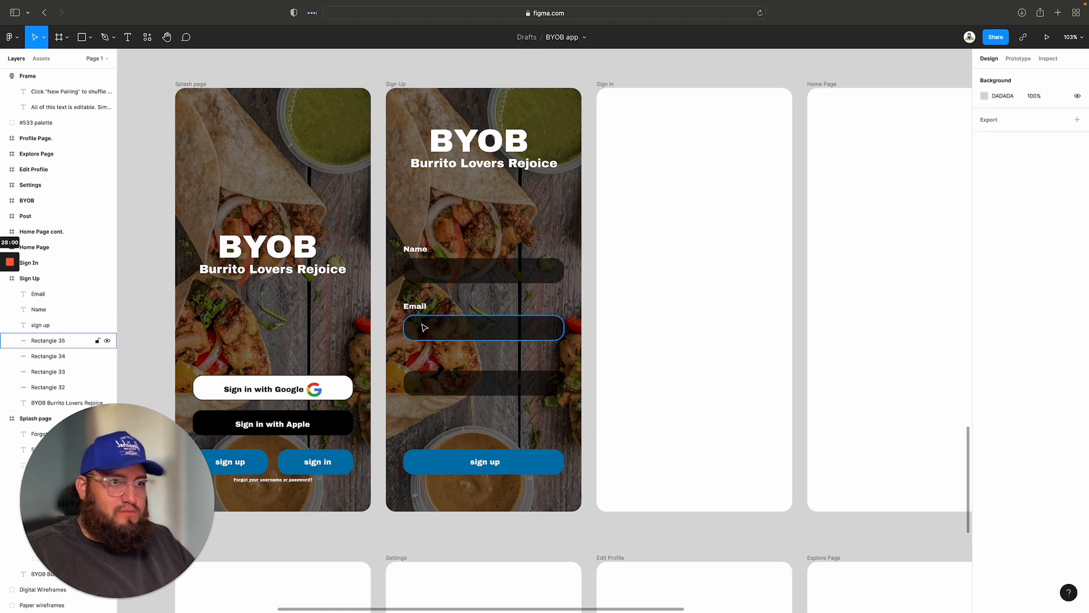
drag(418, 307, 418, 361)
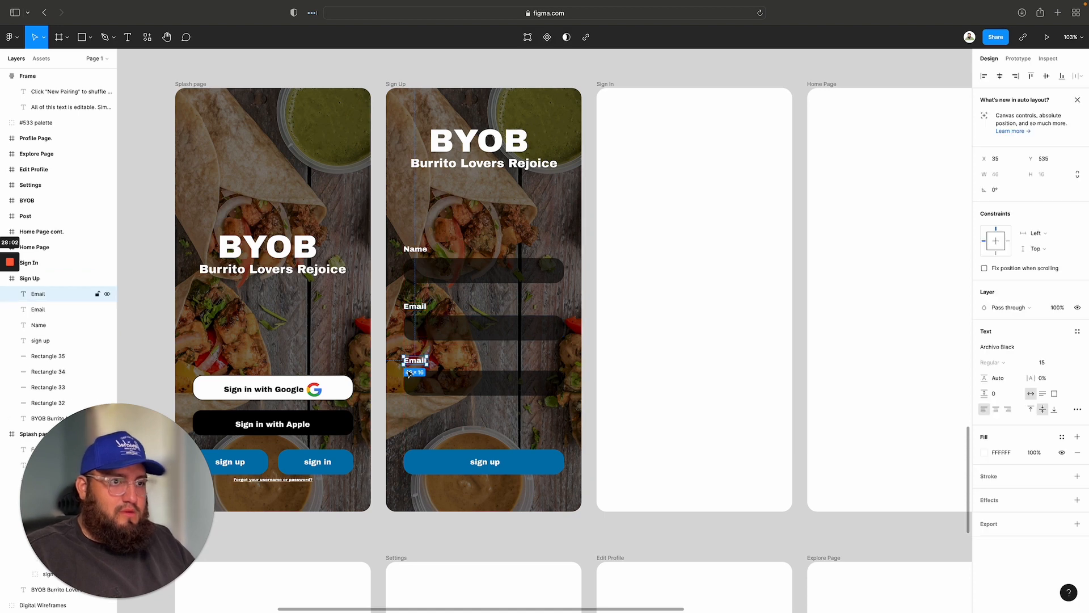
double_click(409, 364)
text(PSSWOR)
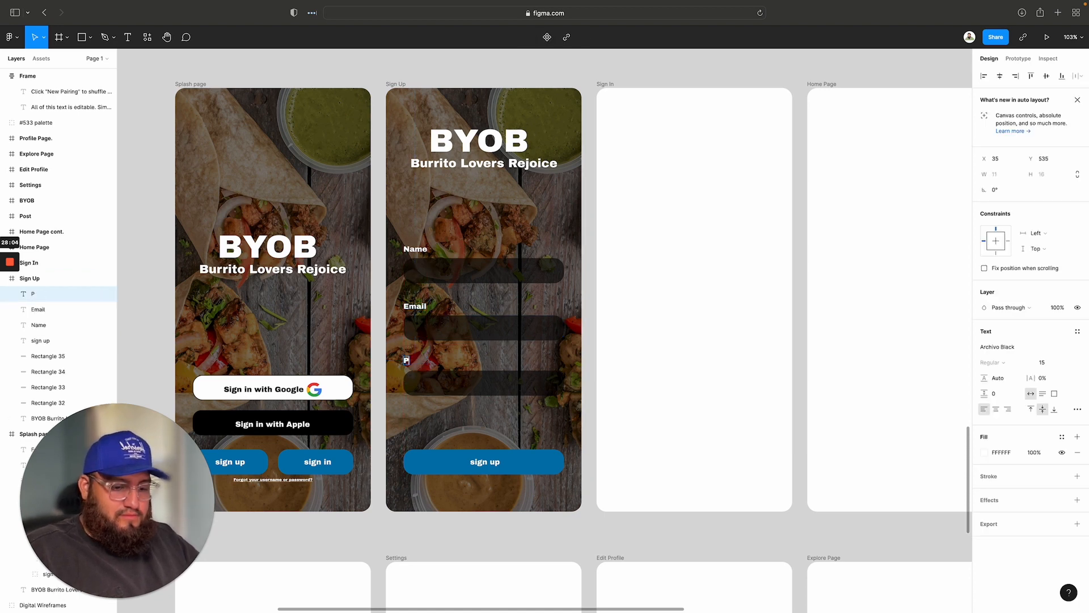
key(BackSpace)
key(BackSpace)
key(BackSpace)
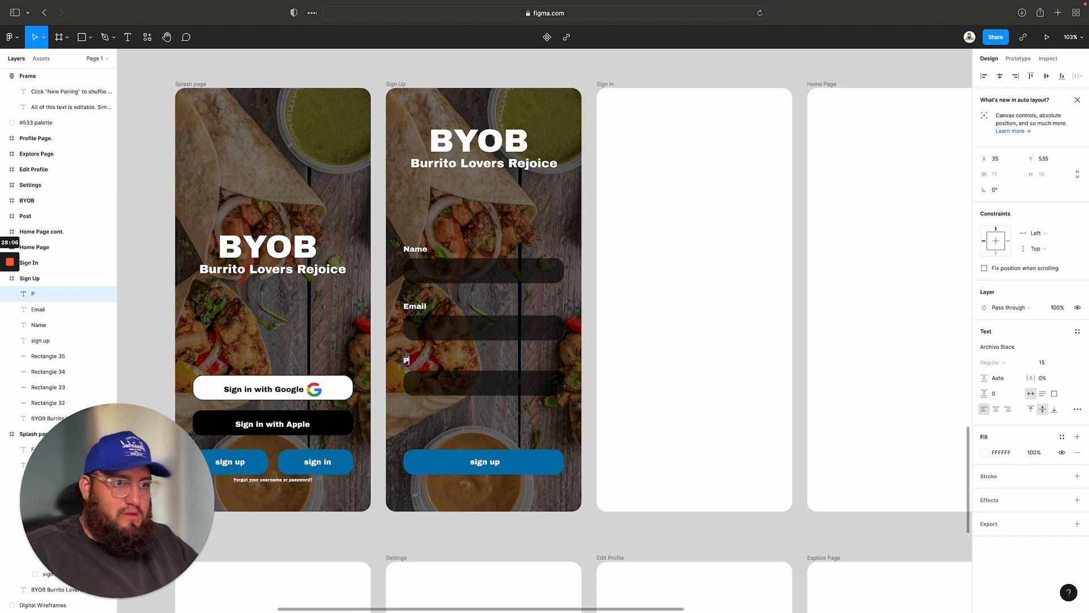
text(assword)
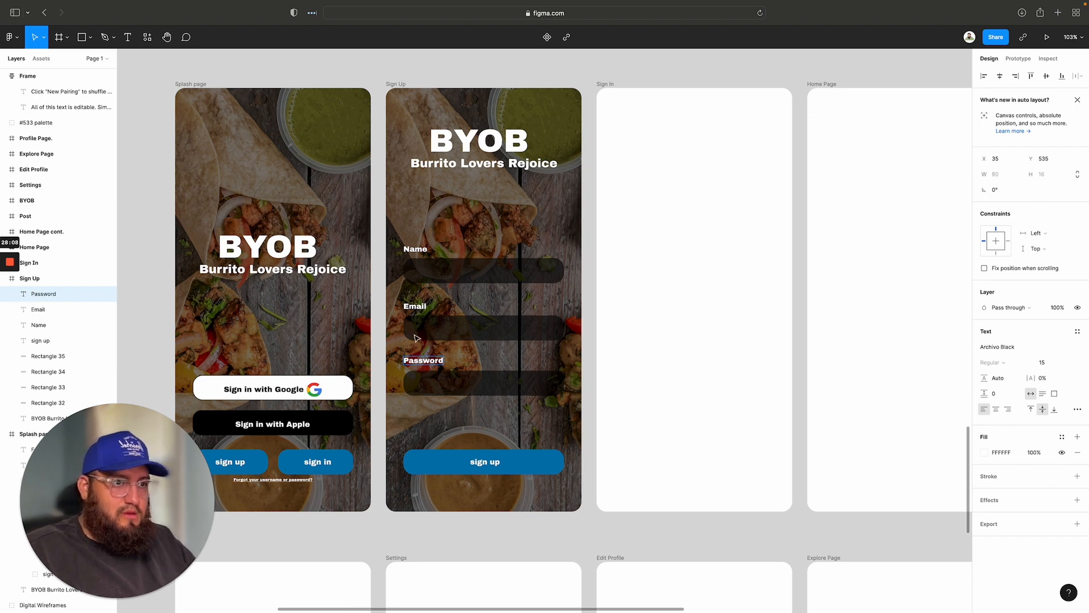
key(Escape)
key(Escape)
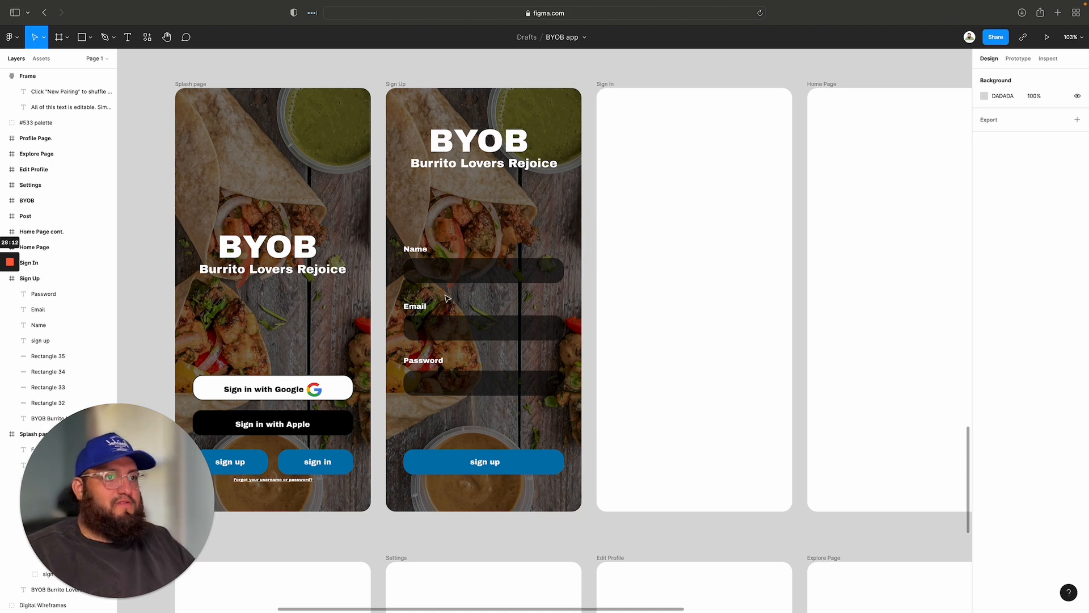
Step: Add a placeholder full name in Tenor Sans as new text inside the first field rectangle on the Sign Up frame
click(428, 278)
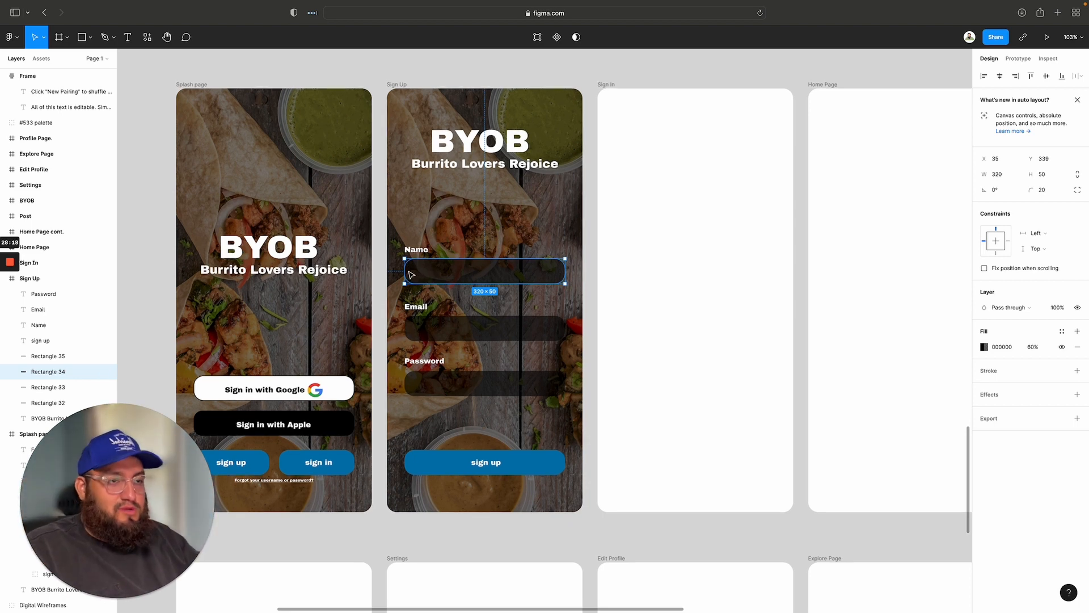
scroll(411, 275, right, 3)
scroll(319, 293, left, 10)
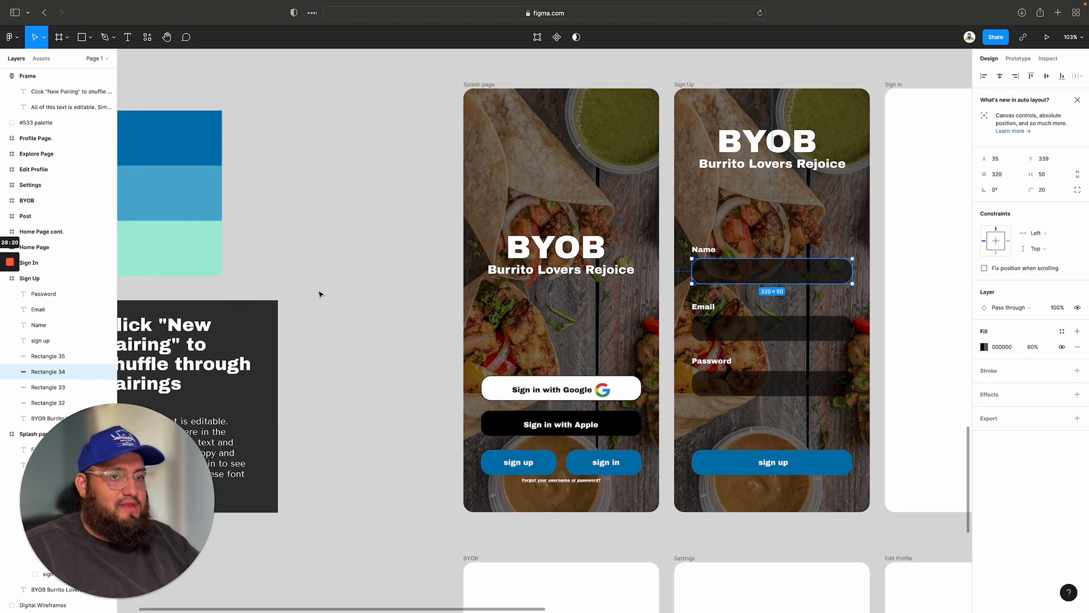
click(228, 459)
scroll(741, 279, right, 2)
click(741, 279)
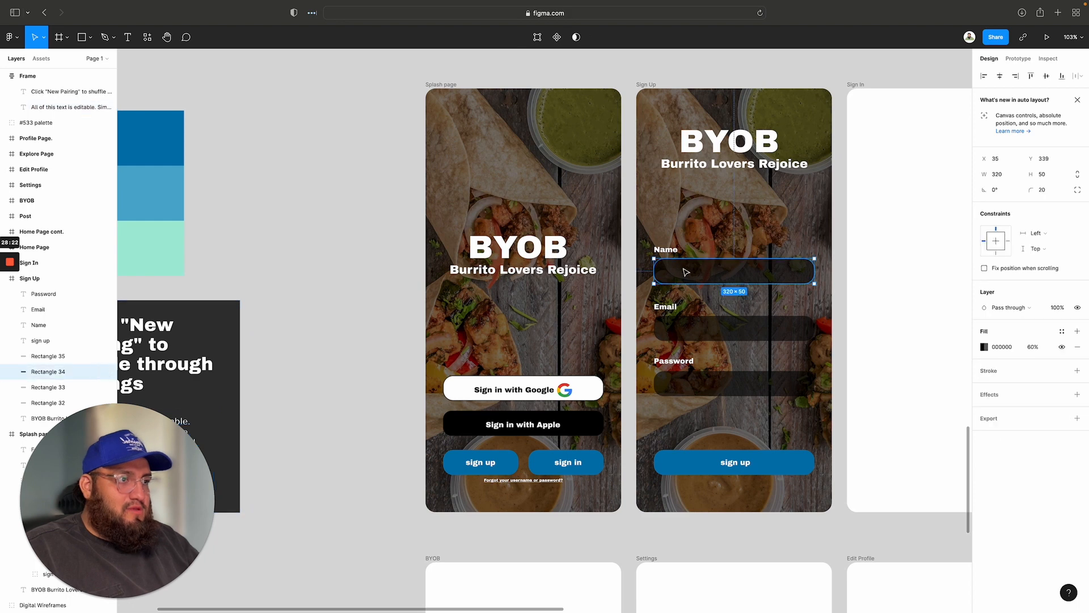
key(t)
click(682, 268)
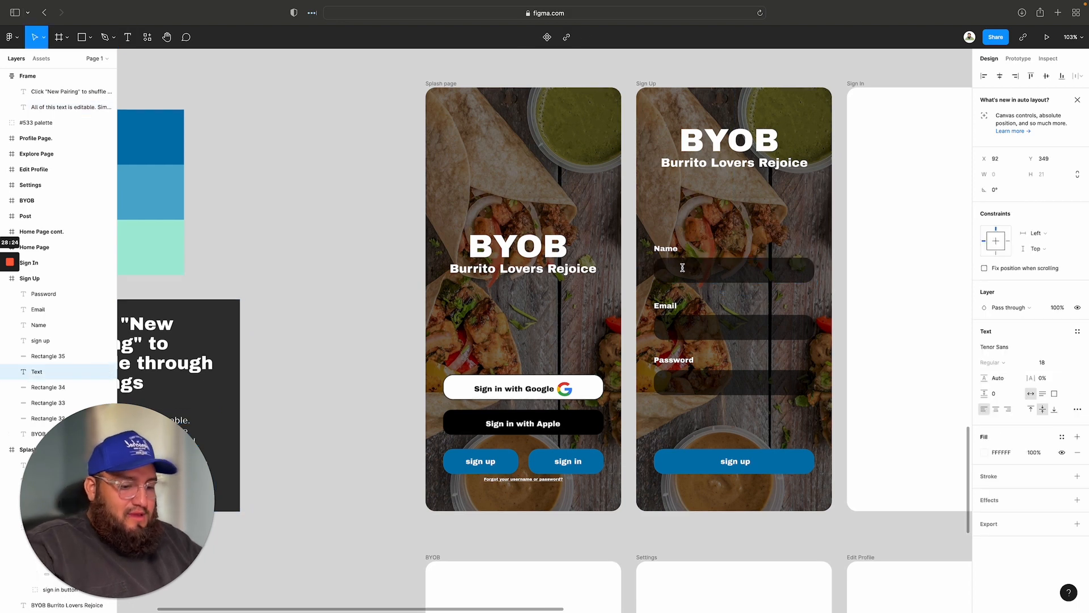
text(john)
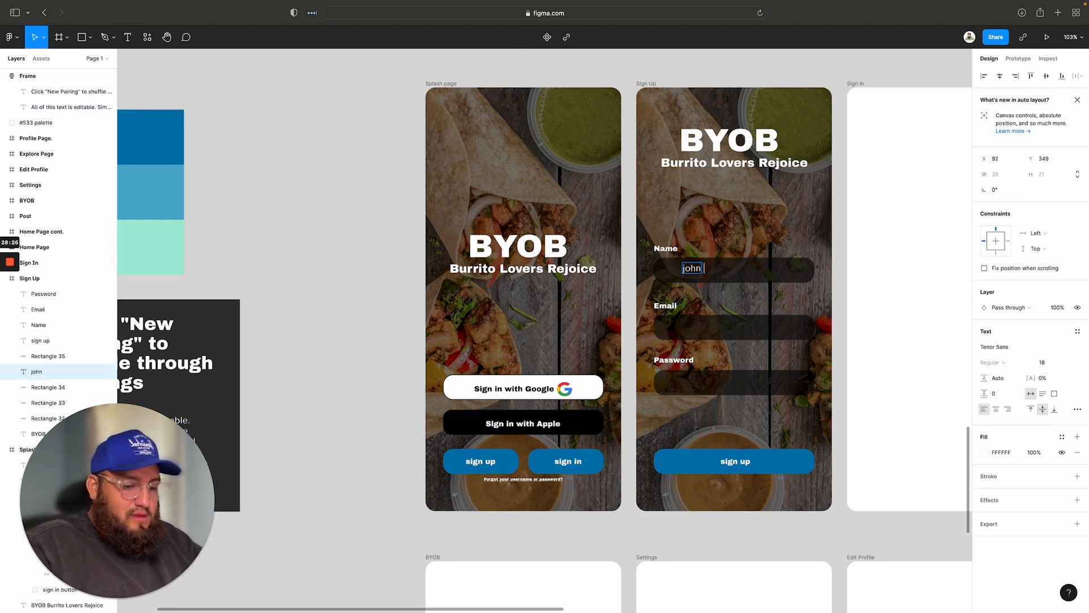
text( doe)
key(BackSpace)
key(BackSpace)
key(BackSpace)
key(BackSpace)
key(BackSpace)
key(BackSpace)
key(BackSpace)
key(BackSpace)
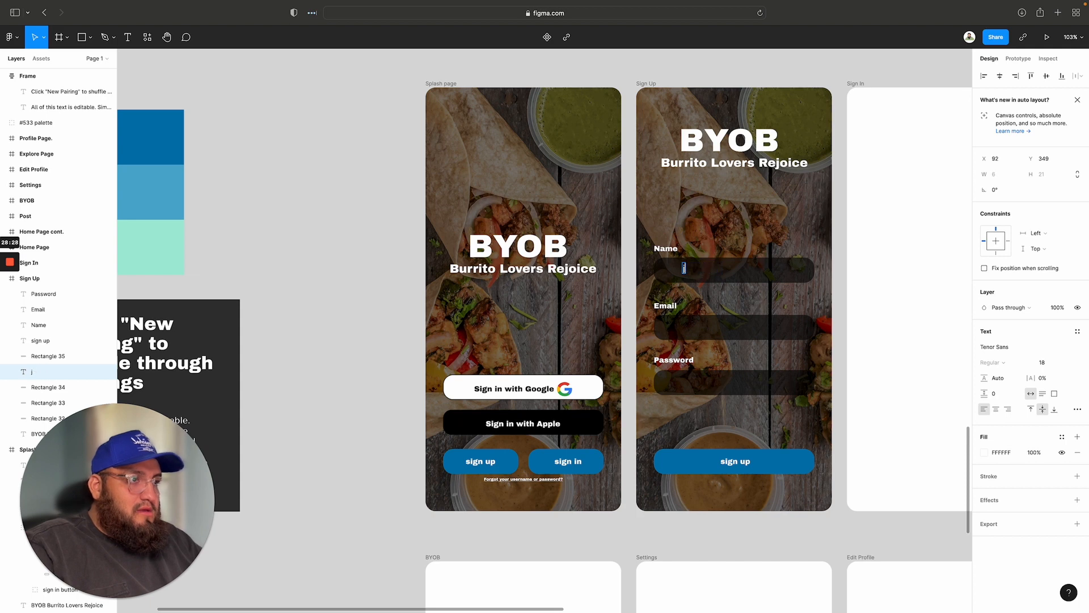
text(John Doe)
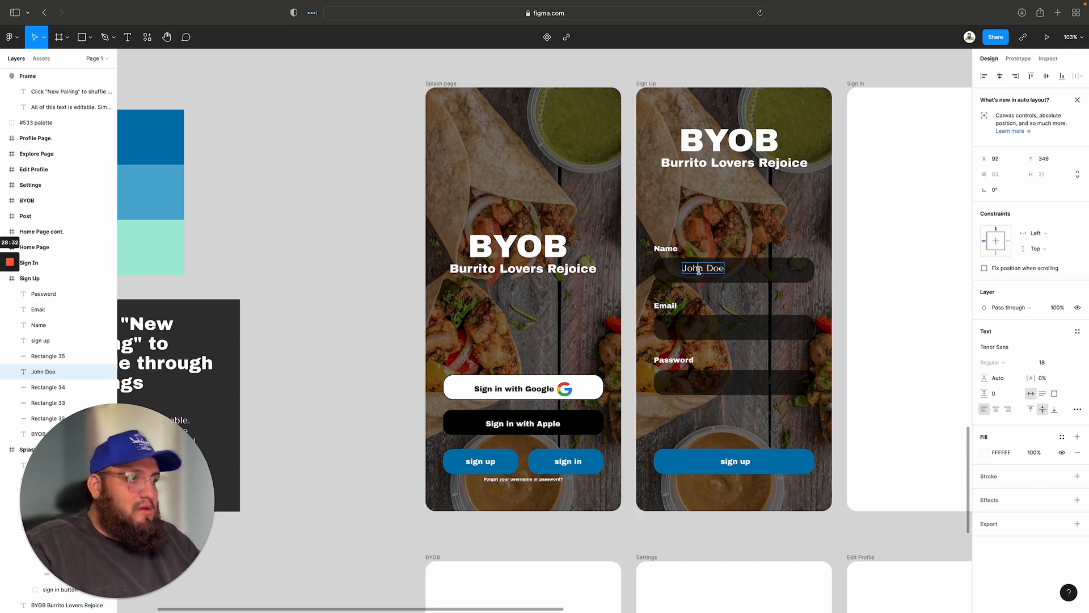
key(Escape)
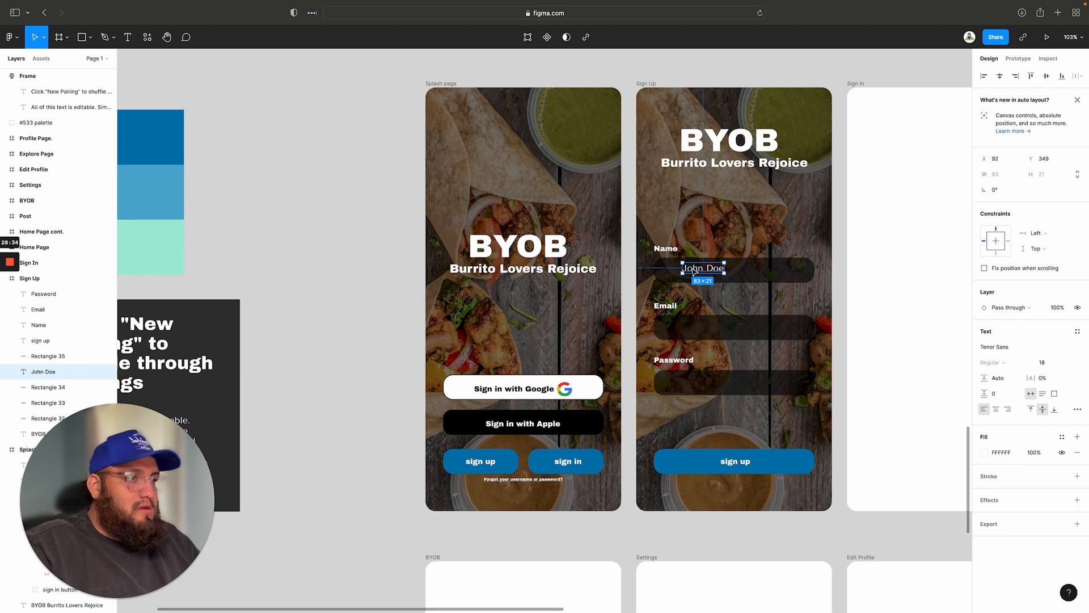
Step: Move the placeholder name toward the start of the first field, try font sizes 12 and 14 on it, and delete its text
drag(693, 271, 680, 272)
click(1066, 364)
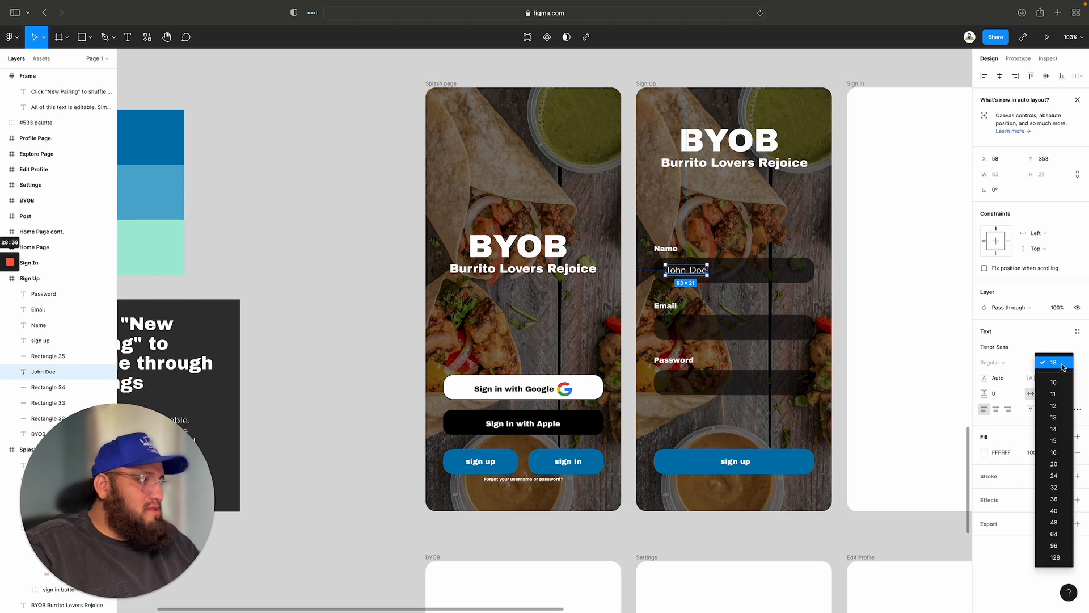
click(1059, 409)
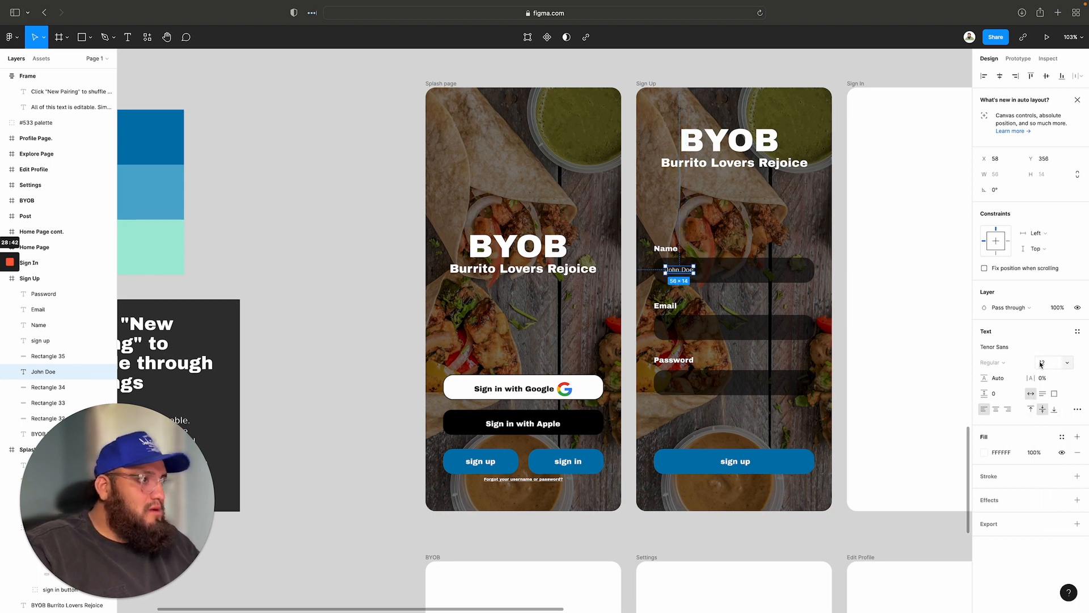
click(1068, 364)
click(1060, 386)
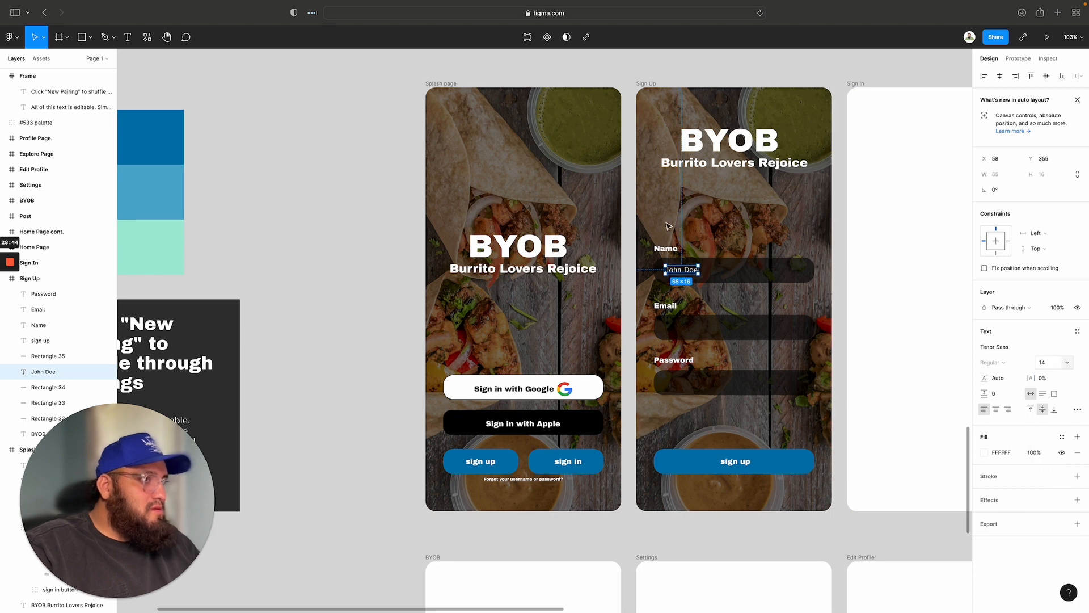
click(714, 249)
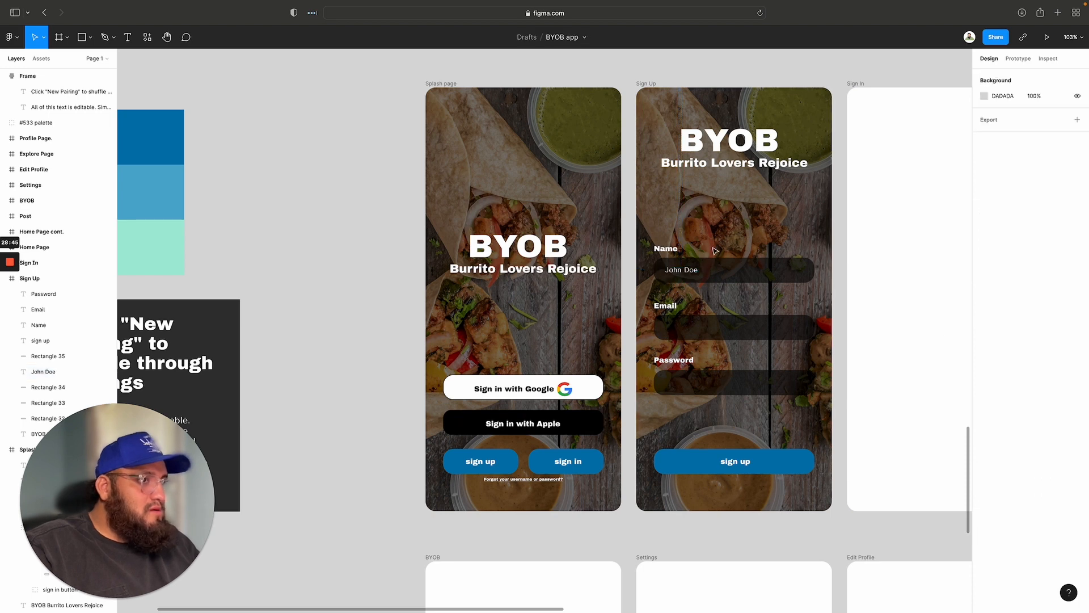
double_click(690, 270)
key(BackSpace)
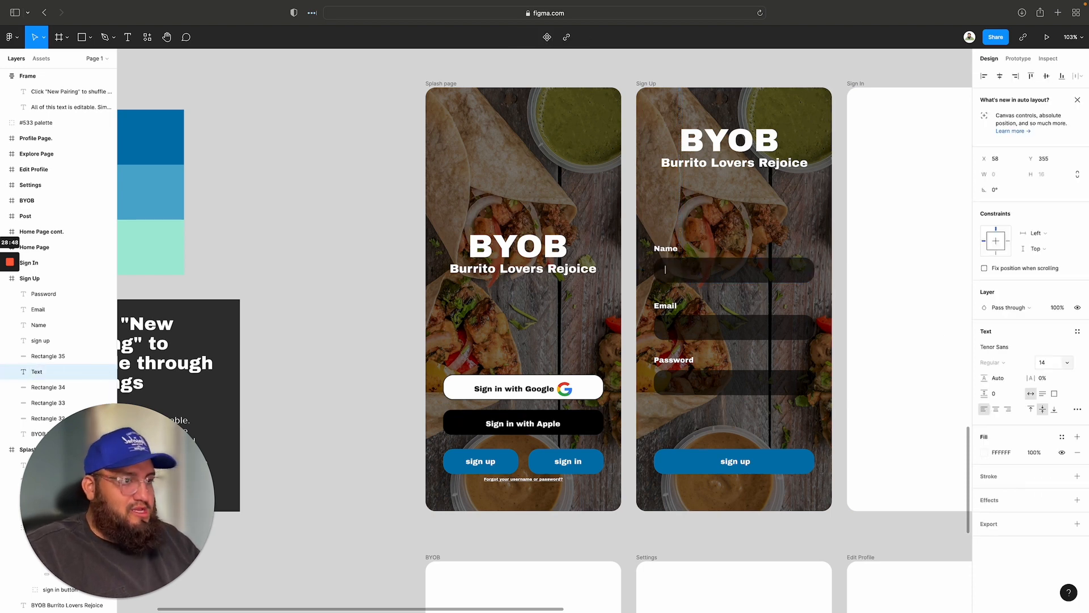
Step: Pick up the Archivo Black style for new text from the heading in the font pairing frame
click(165, 338)
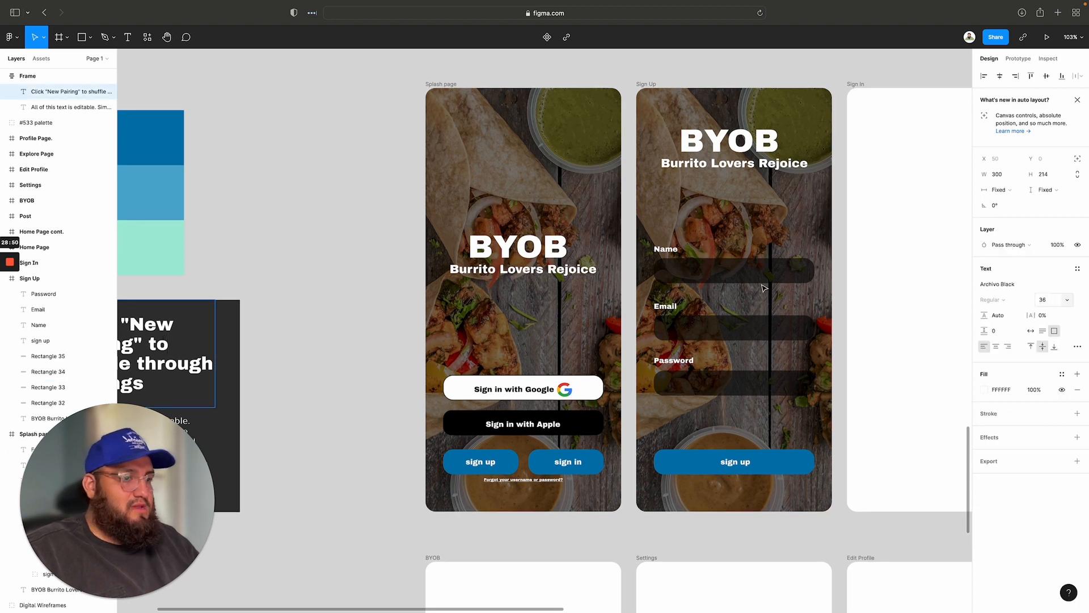
text(John)
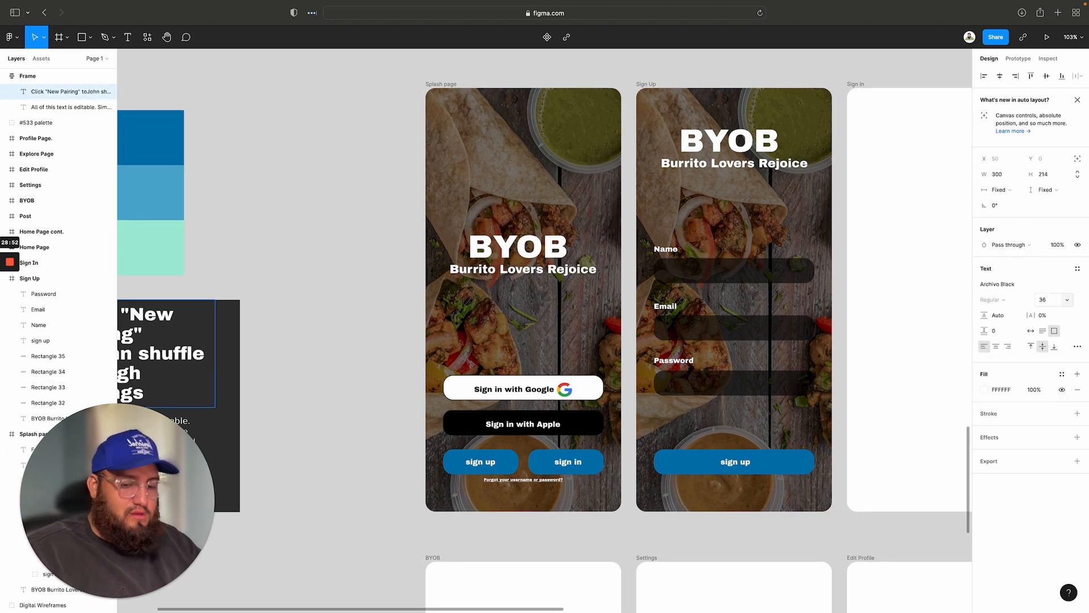
key(BackSpace)
key(BackSpace)
key(BackSpace)
key(BackSpace)
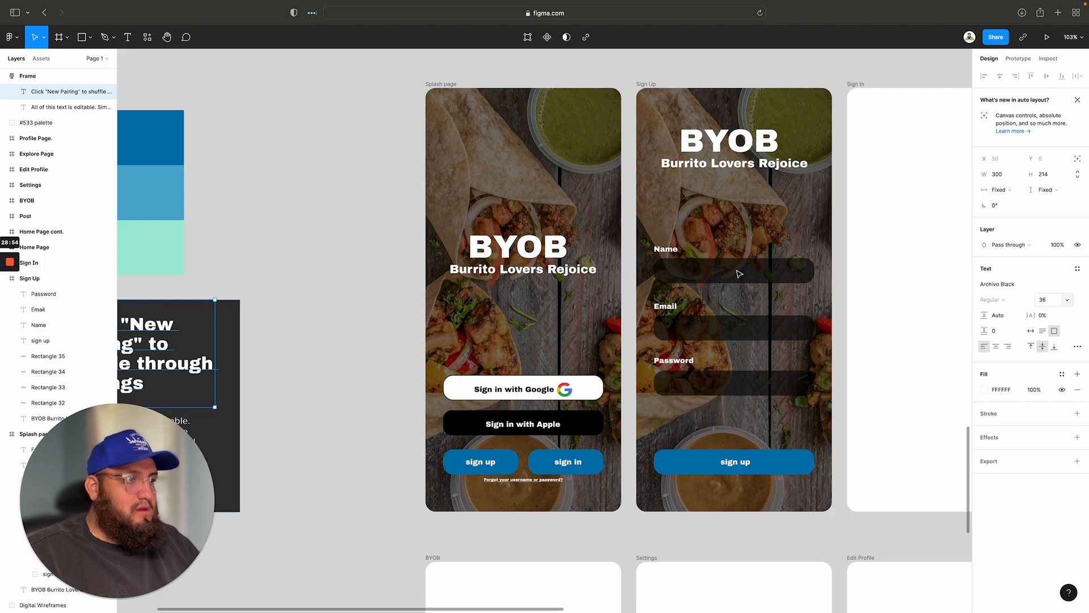
key(Escape)
key(super+t)
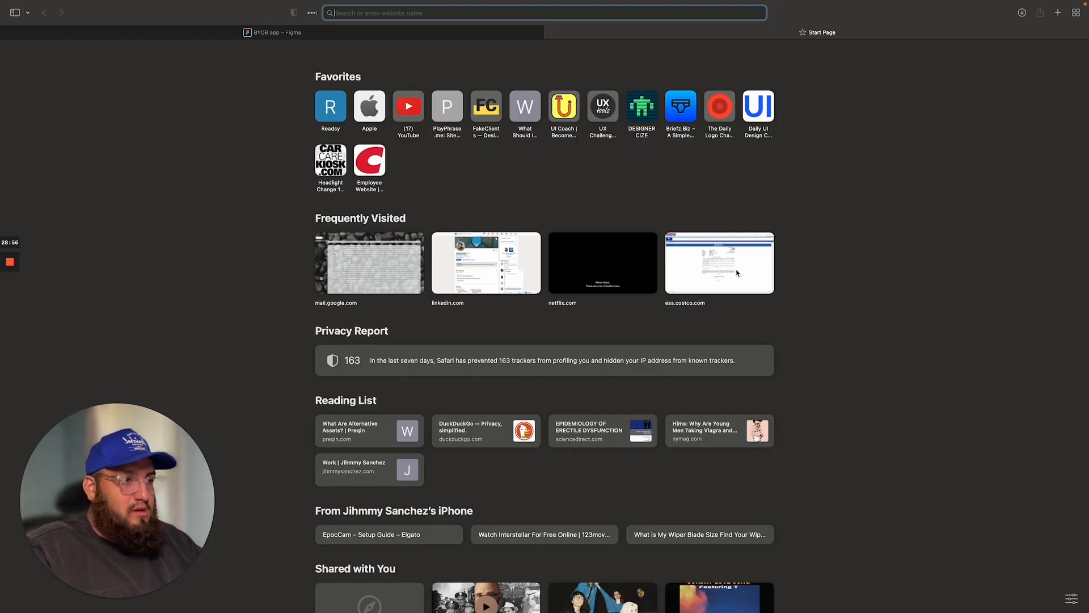
key(super+w)
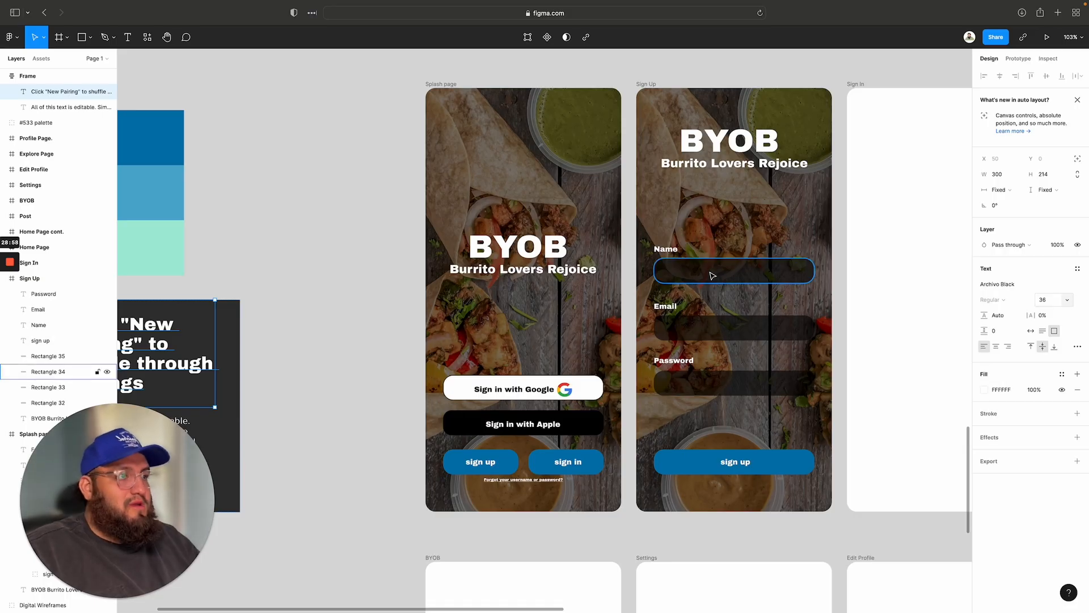
Step: Add a placeholder full name in Archivo Black as new text inside the first field rectangle
click(736, 273)
key(t)
click(709, 272)
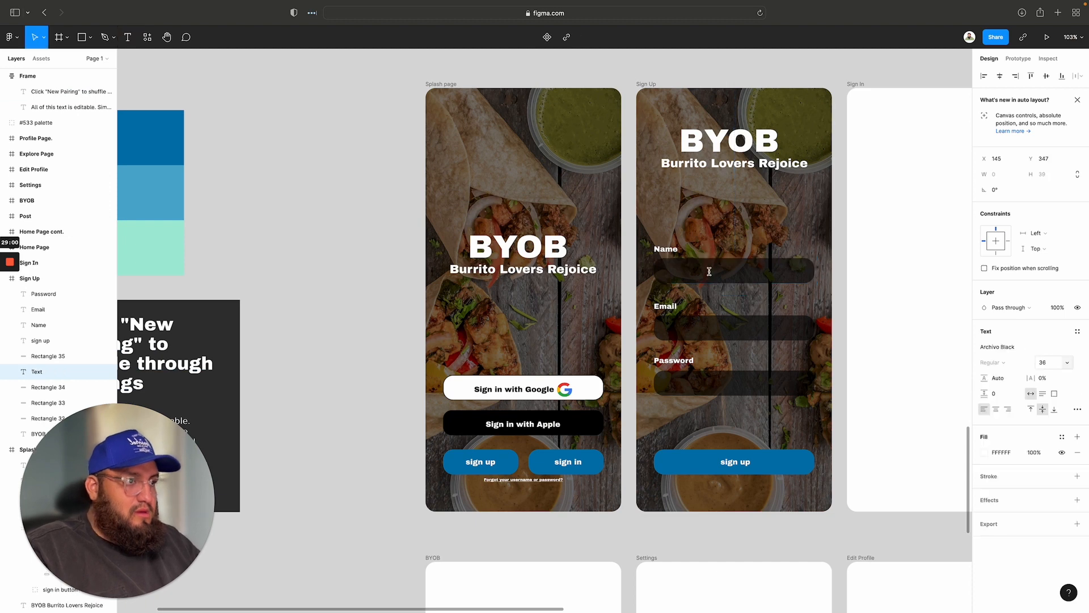
text(John Doe)
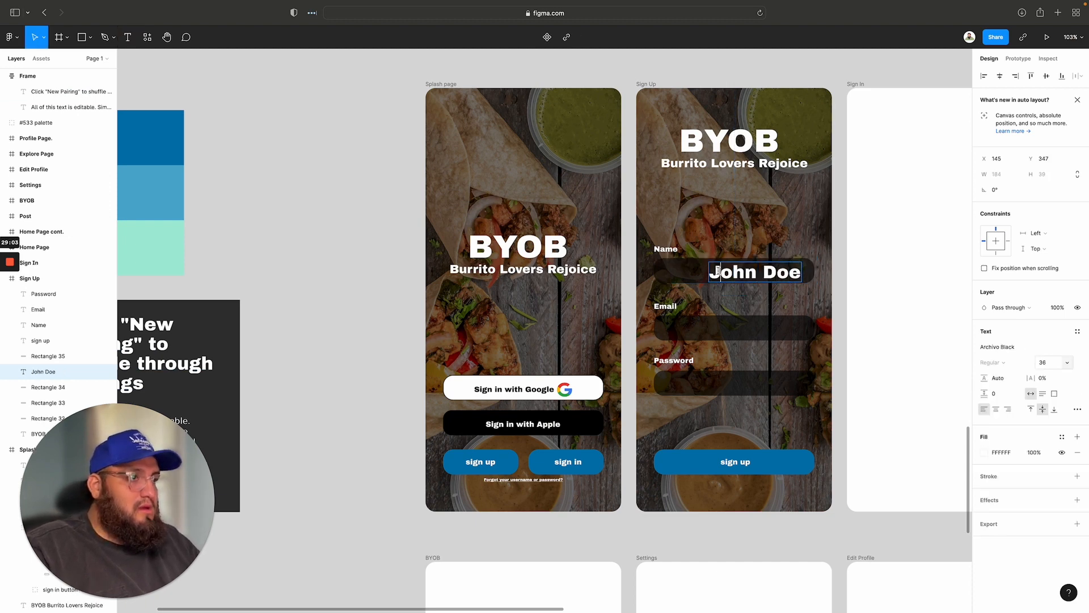
Step: Try font sizes 8 and 10 on the placeholder name and set it to 12
drag(717, 272, 802, 273)
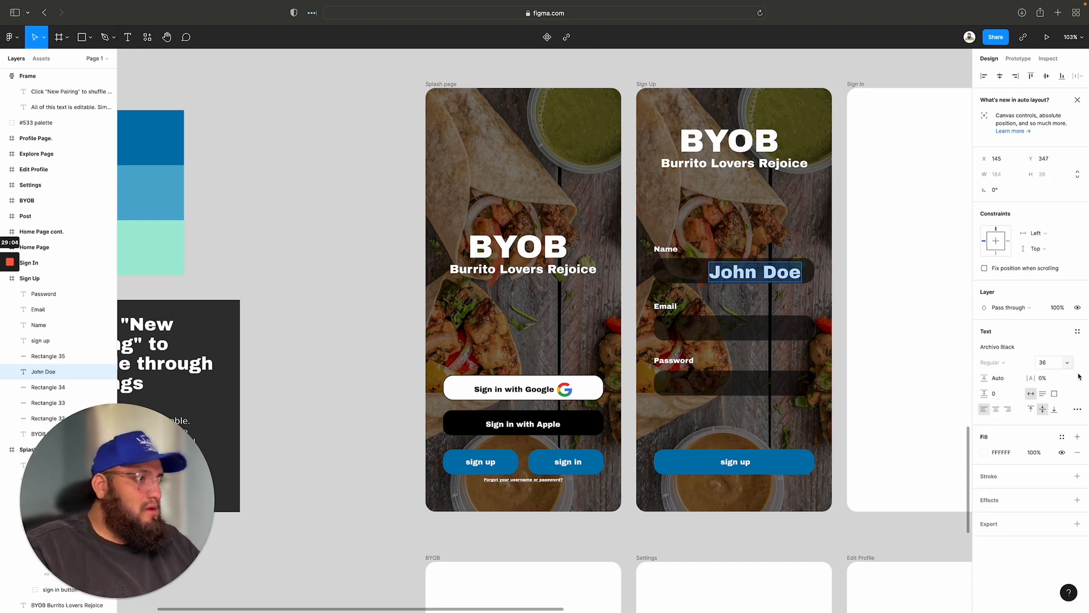
click(1049, 362)
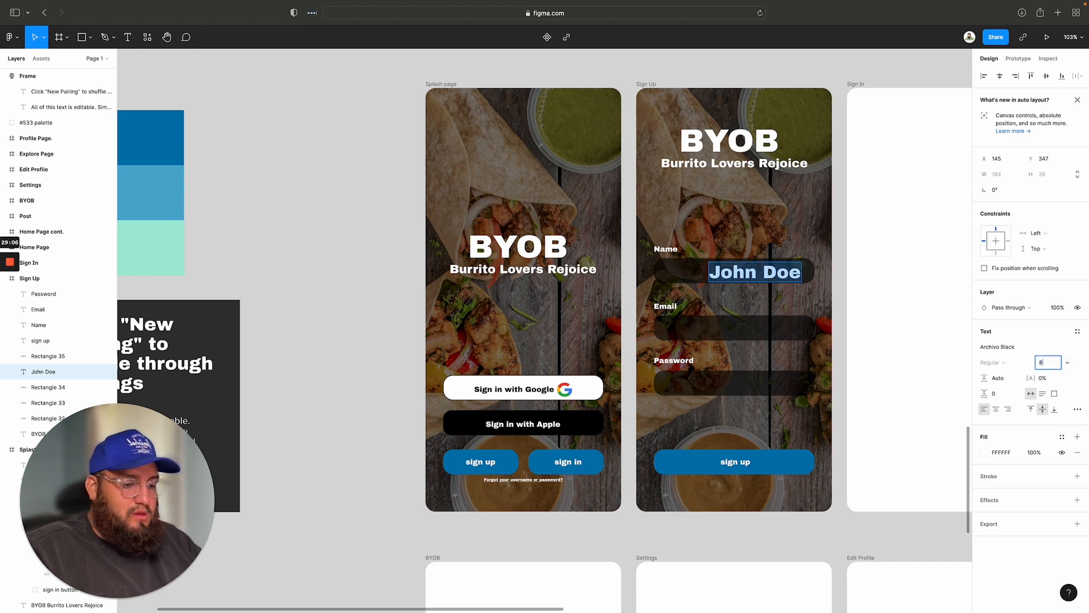
key(Return)
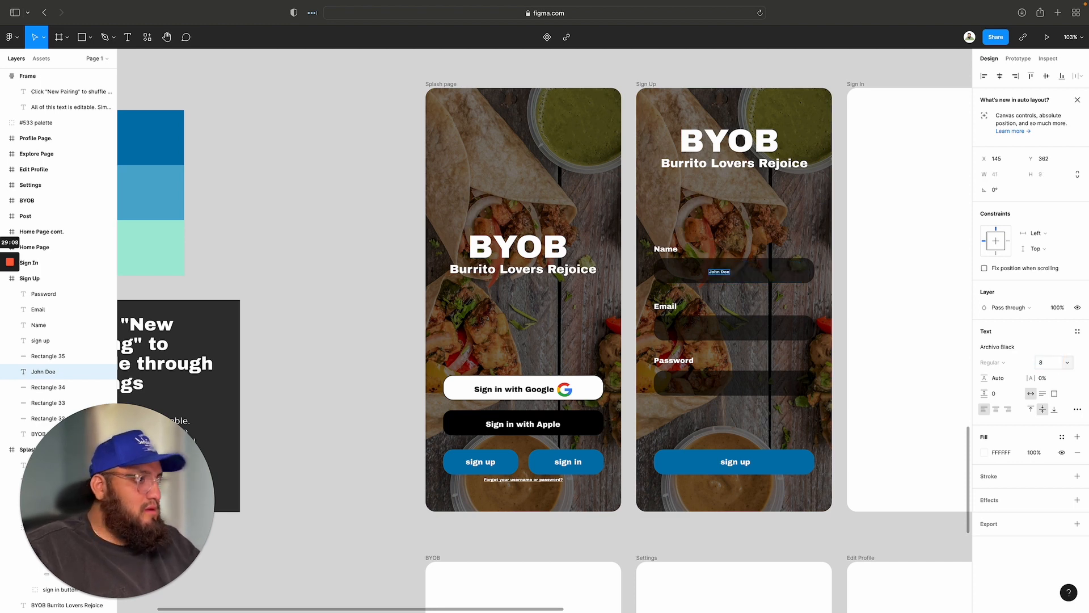
click(1064, 367)
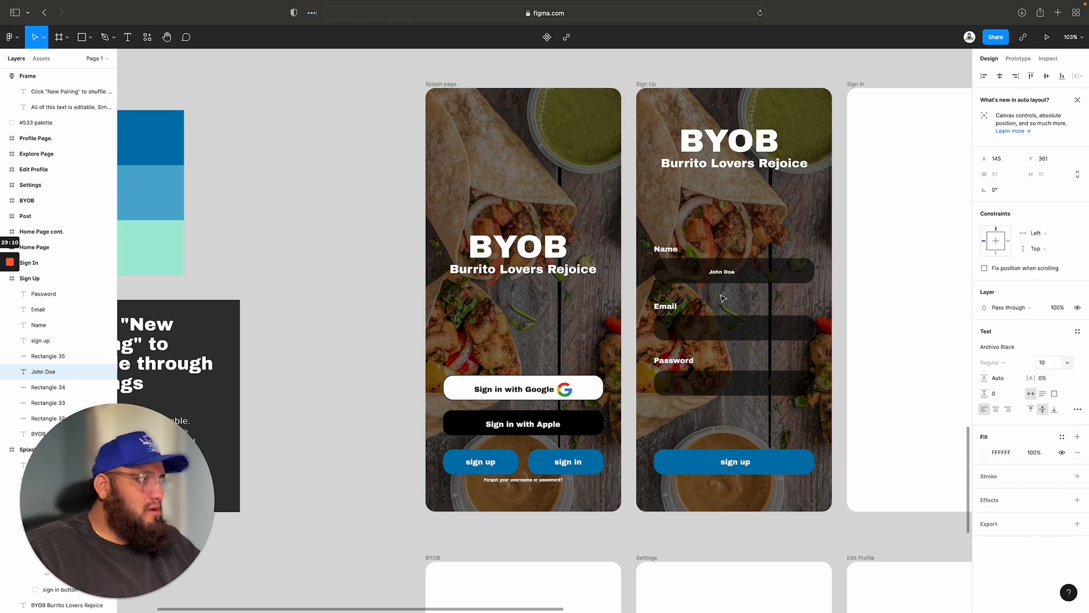
click(1066, 367)
click(1067, 368)
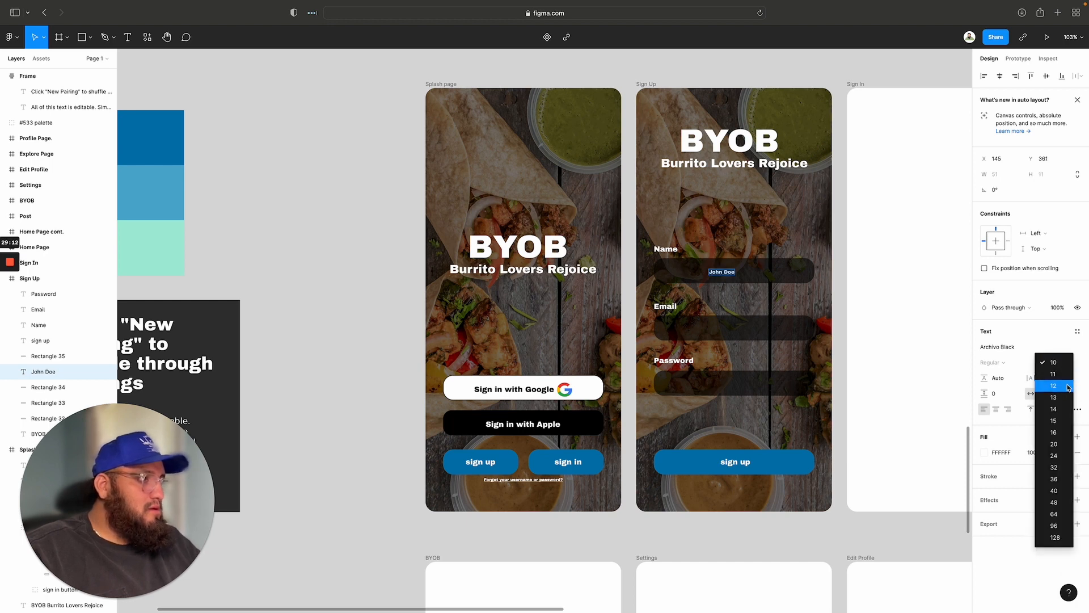
click(1066, 389)
Step: Move the placeholder name to the start of the first field rectangle, at about X 59 and Y 357
click(717, 271)
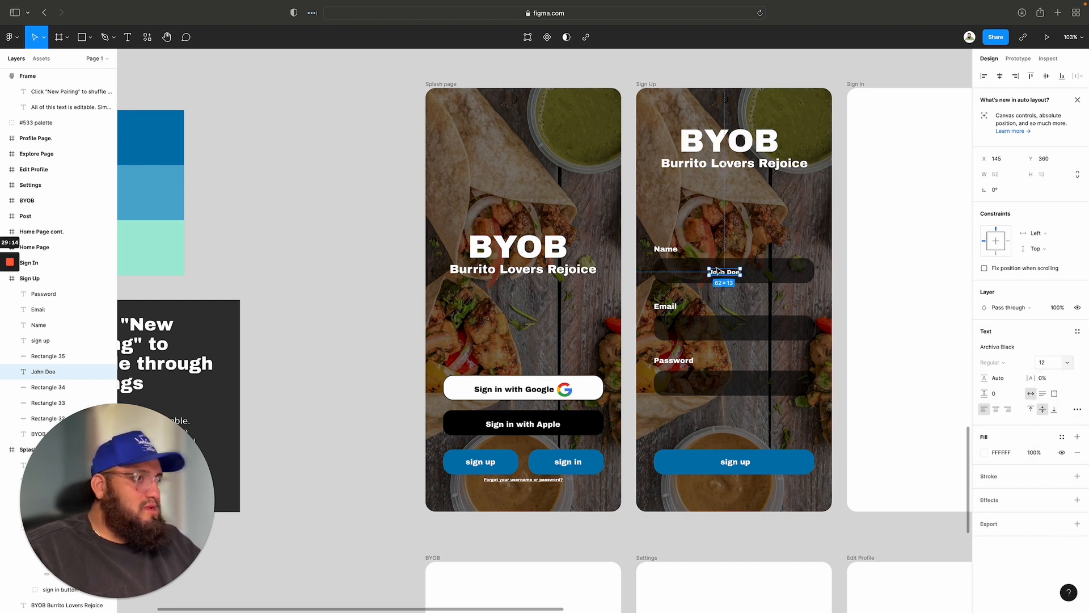
drag(714, 273, 675, 274)
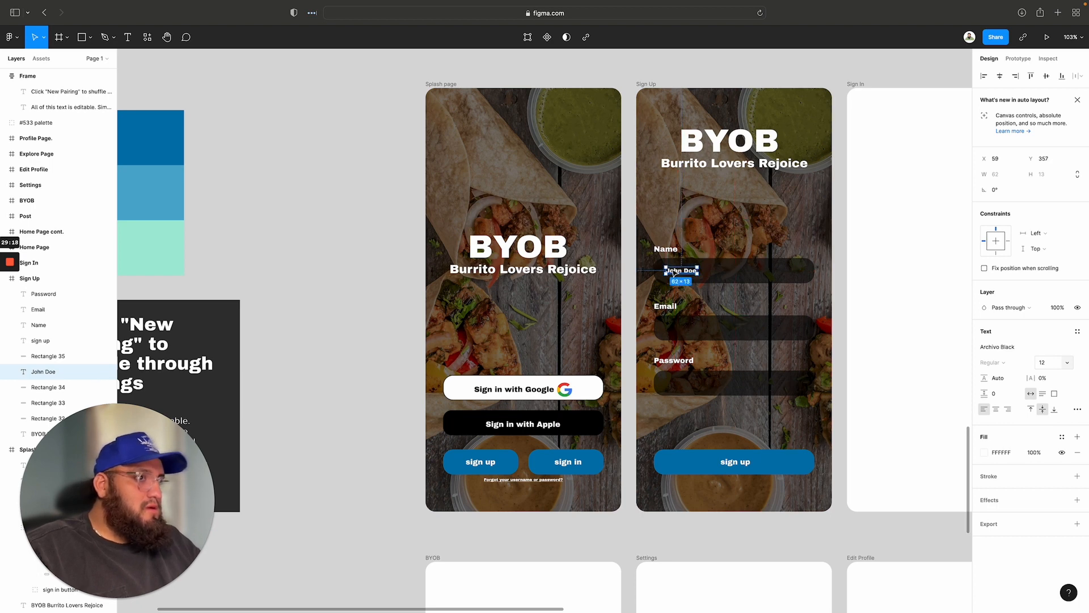
drag(674, 273, 675, 274)
click(736, 241)
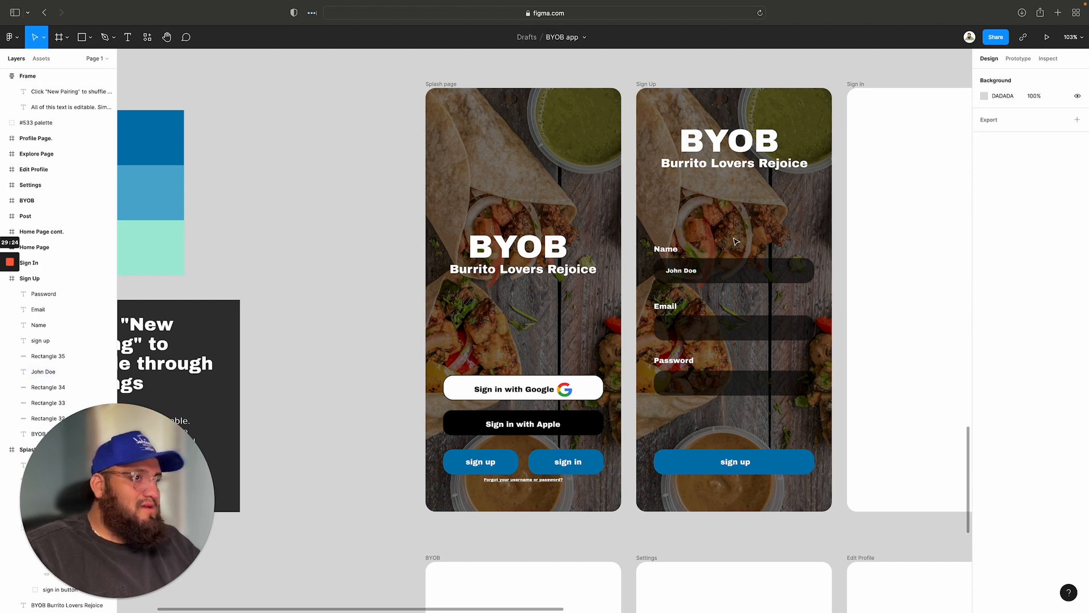
Step: Set the fill opacity of the placeholder name text to 70%
click(687, 271)
double_click(686, 271)
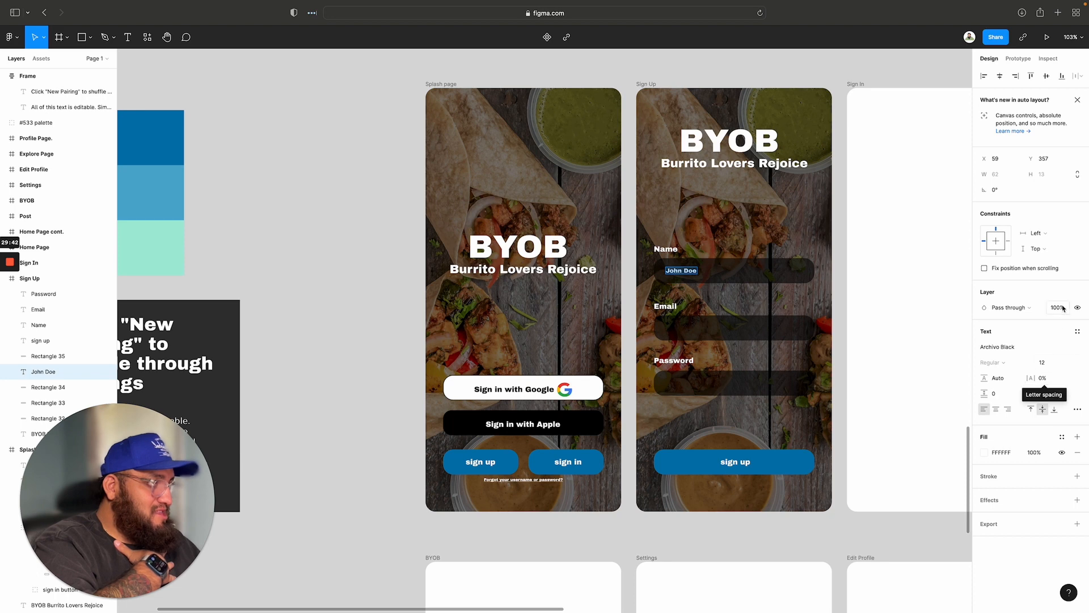
click(1039, 453)
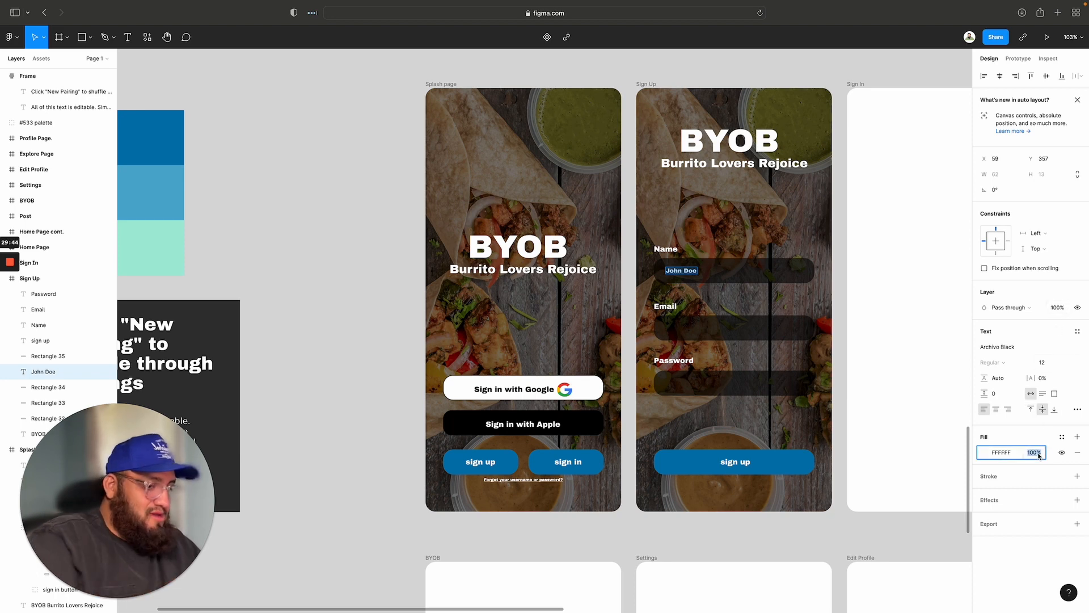
text(70)
key(Return)
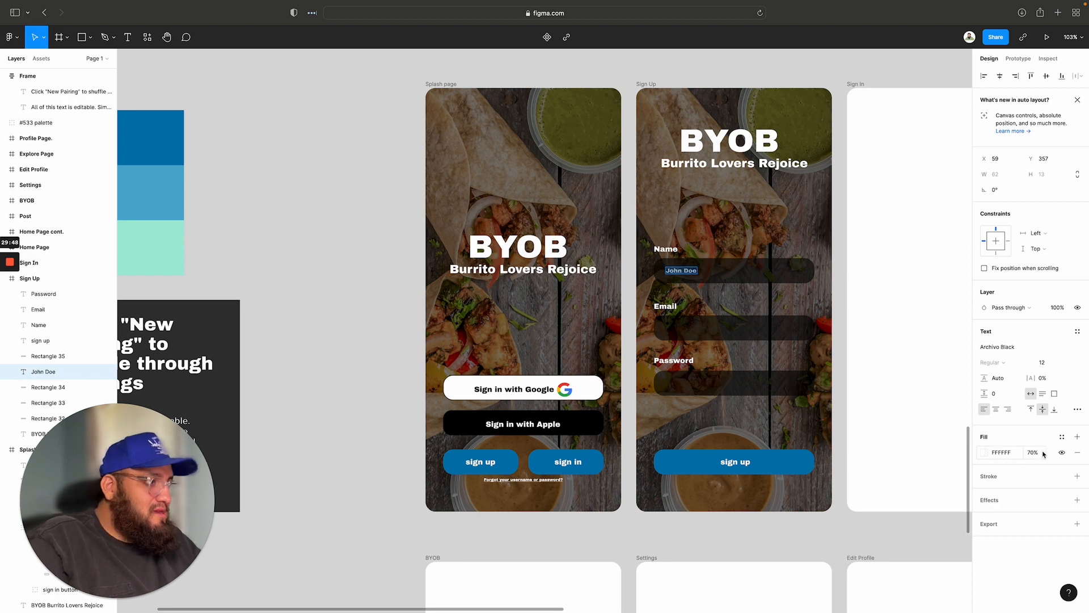
click(797, 296)
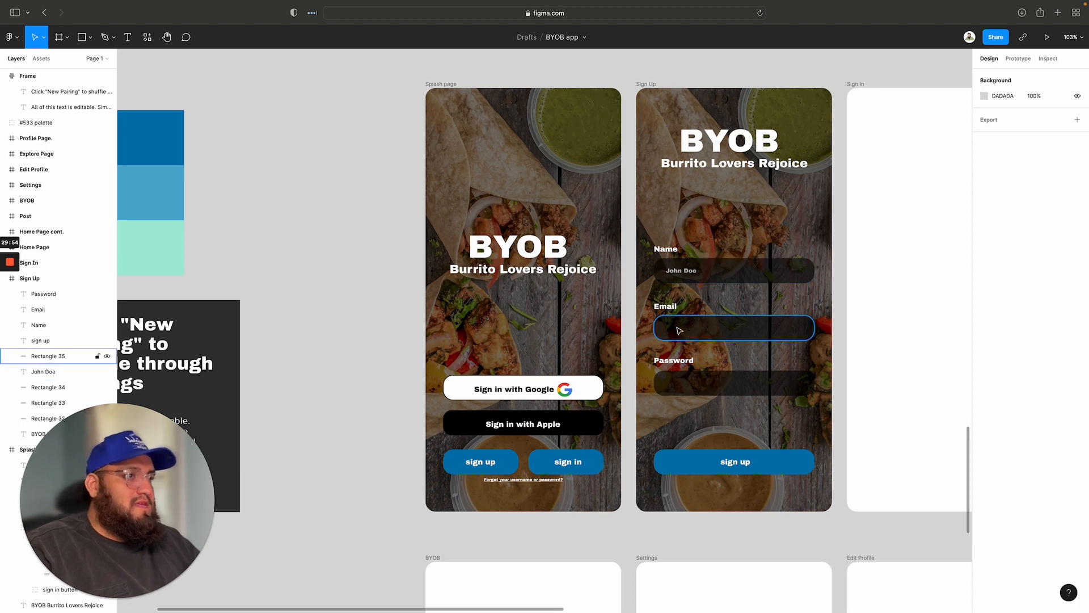
click(680, 270)
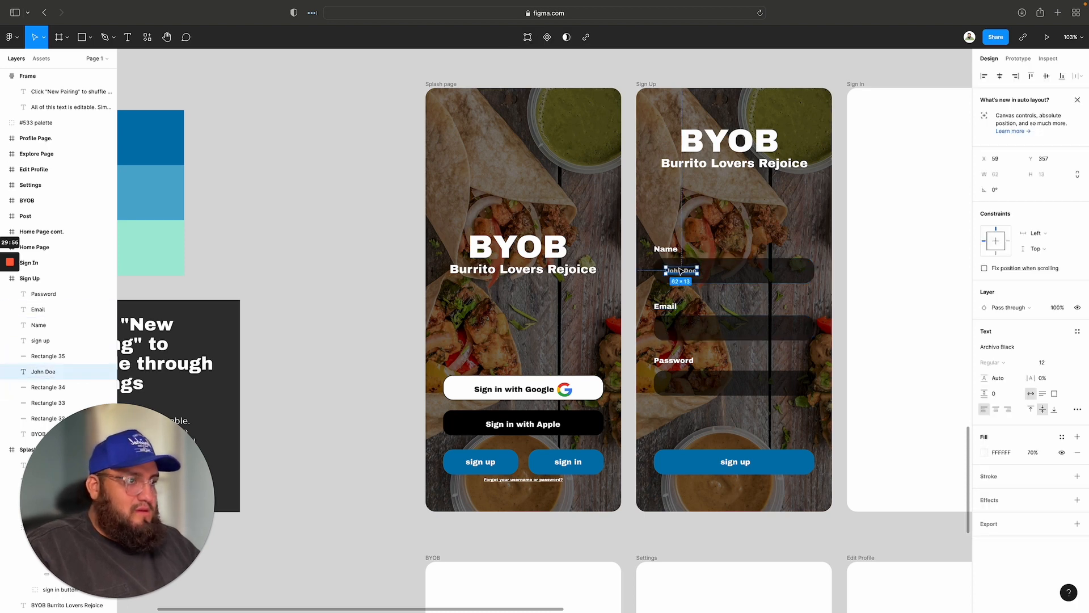
drag(681, 270, 678, 327)
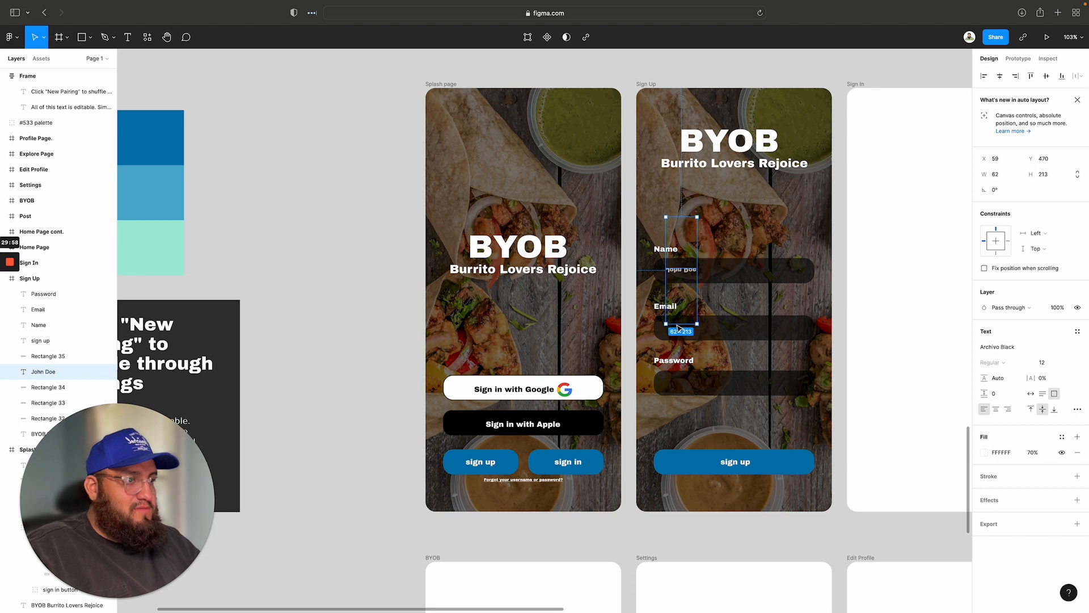
key(ctrl+z)
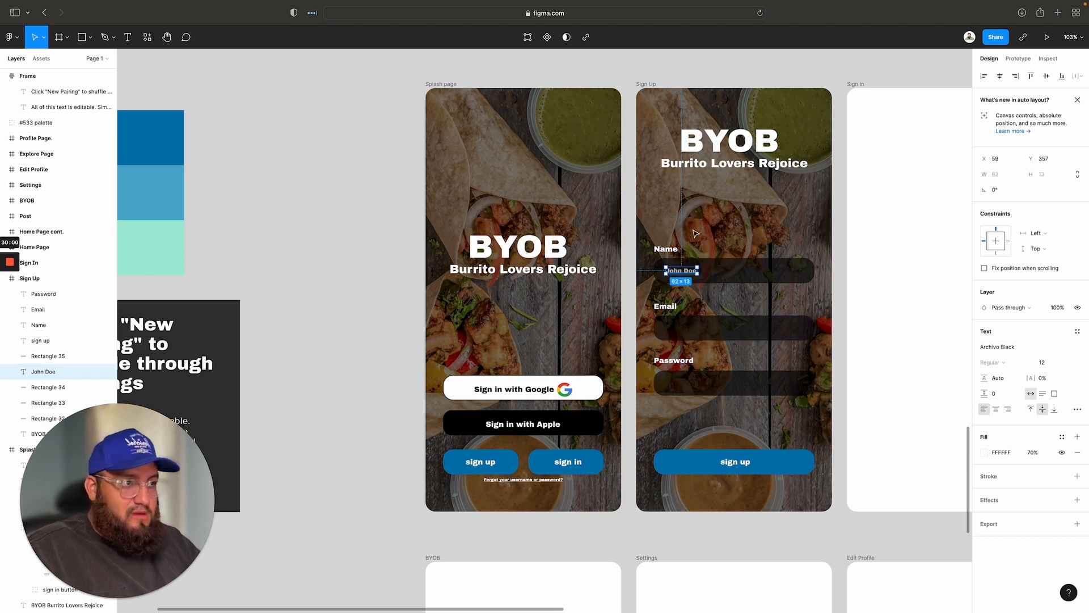
key(Escape)
Step: Duplicate the Name field's placeholder text into the Email field on the Sign Up screen
drag(682, 273, 683, 331)
click(682, 332)
double_click(683, 332)
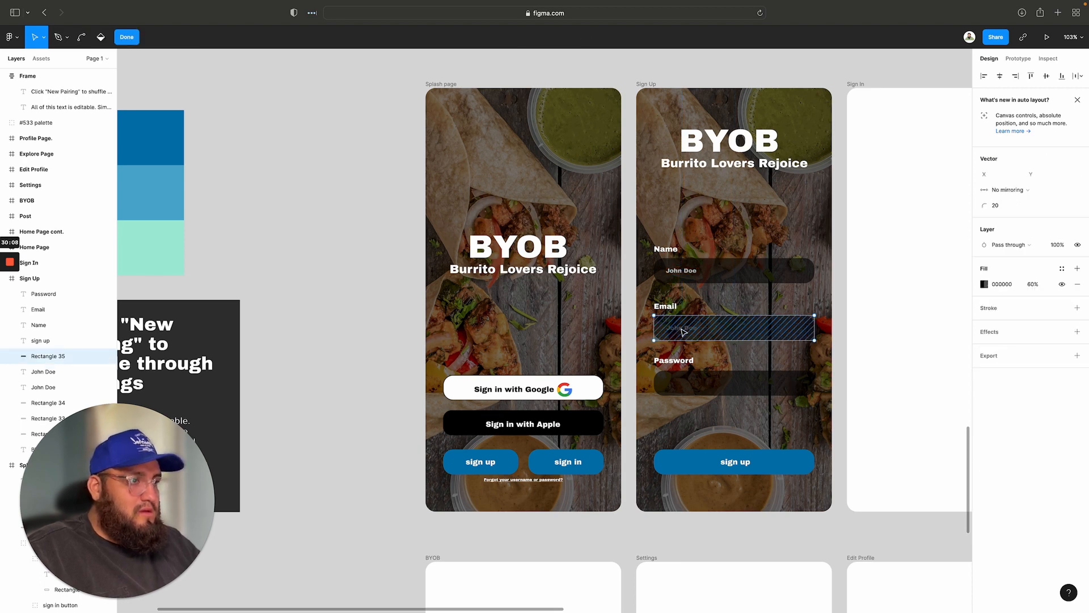
scroll(683, 331, down, 1)
key(Escape)
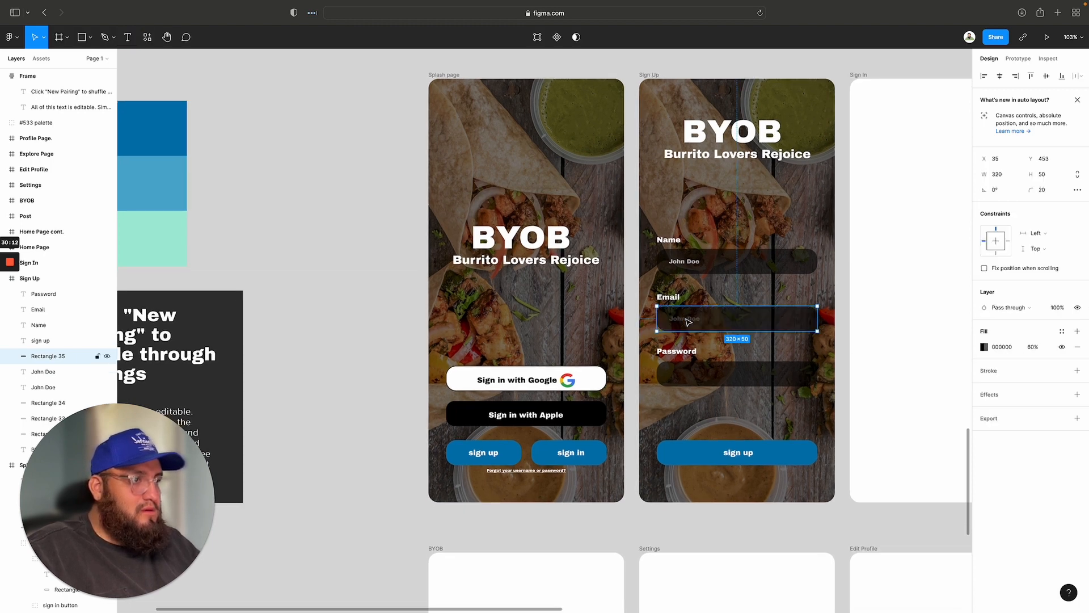
double_click(687, 322)
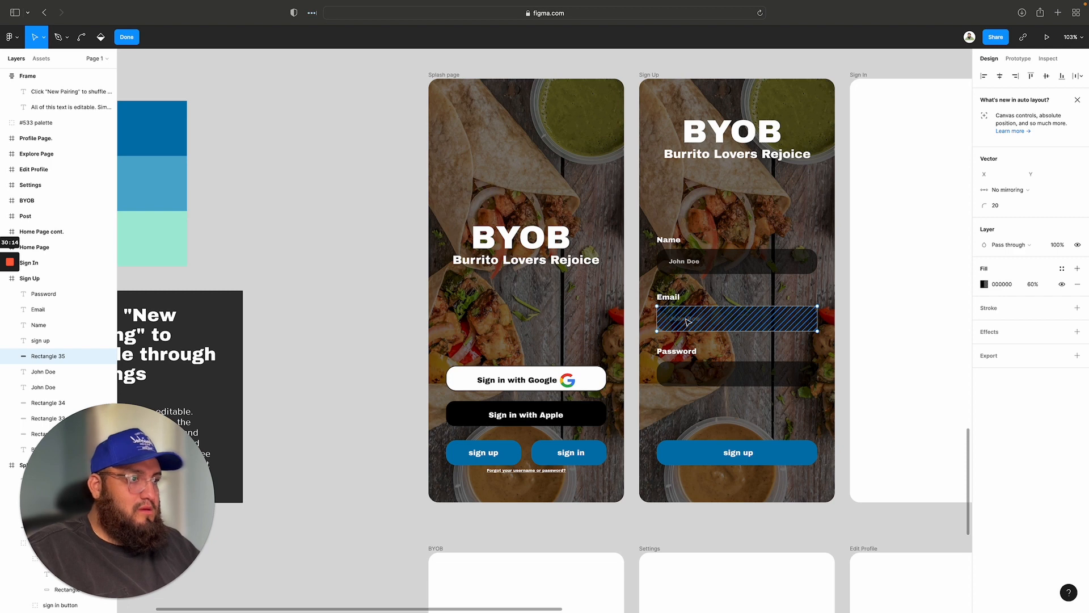
key(Escape)
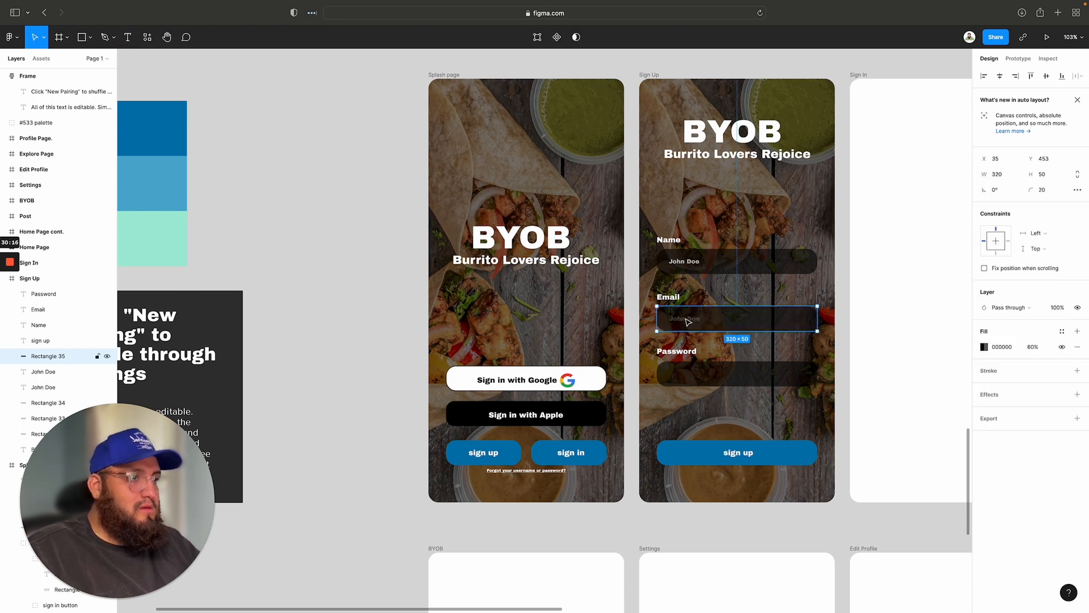
Step: Send the Email field's rectangle to the back so it sits behind the copied placeholder text
right_click(687, 319)
click(713, 385)
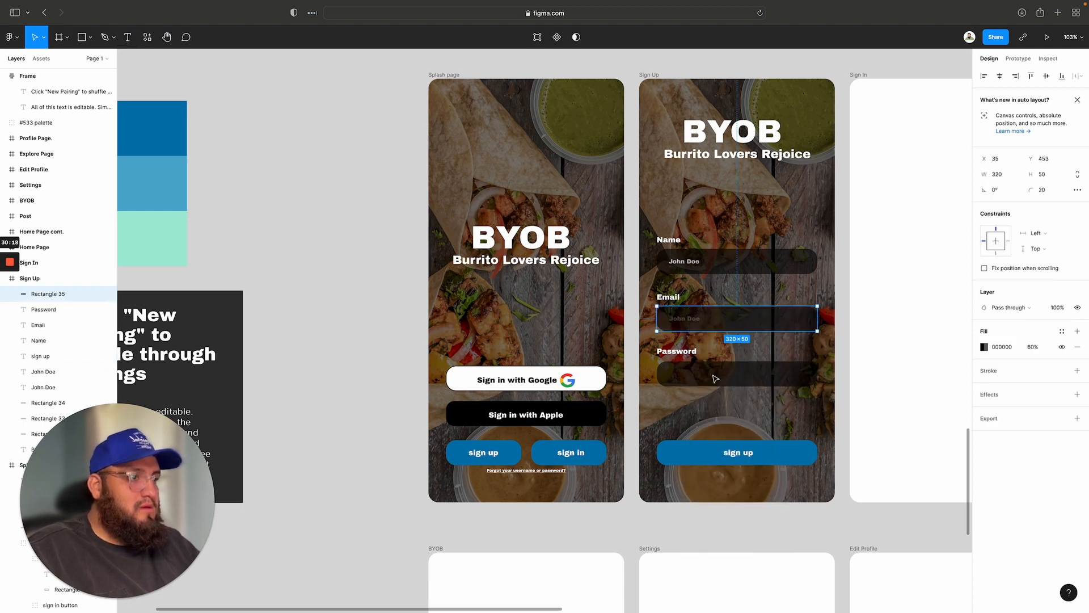
right_click(716, 318)
click(737, 390)
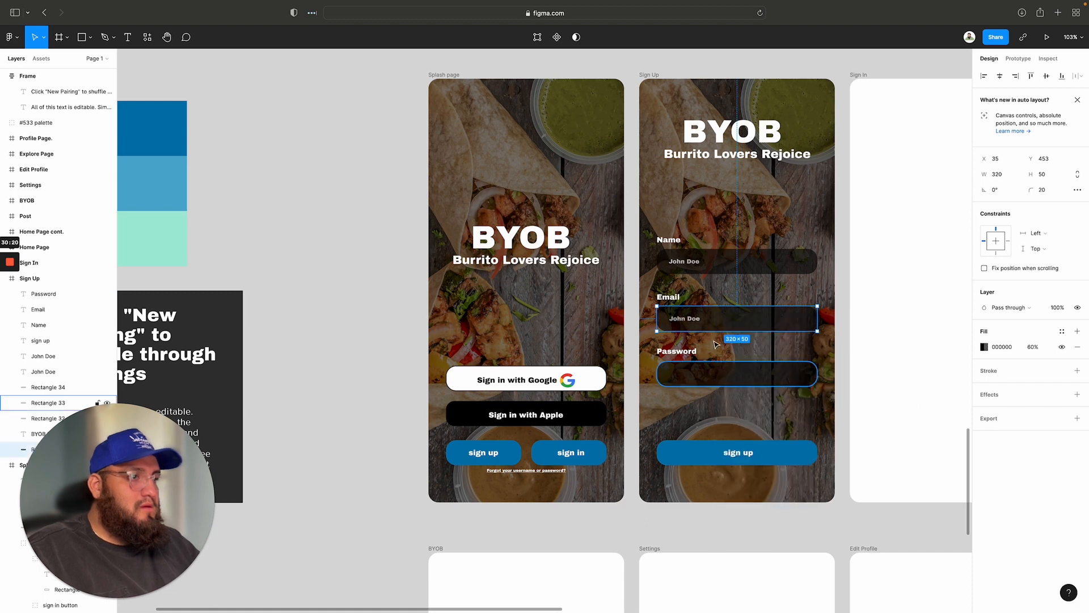
Step: Replace the copied placeholder in the Email field with a sample email address
double_click(690, 321)
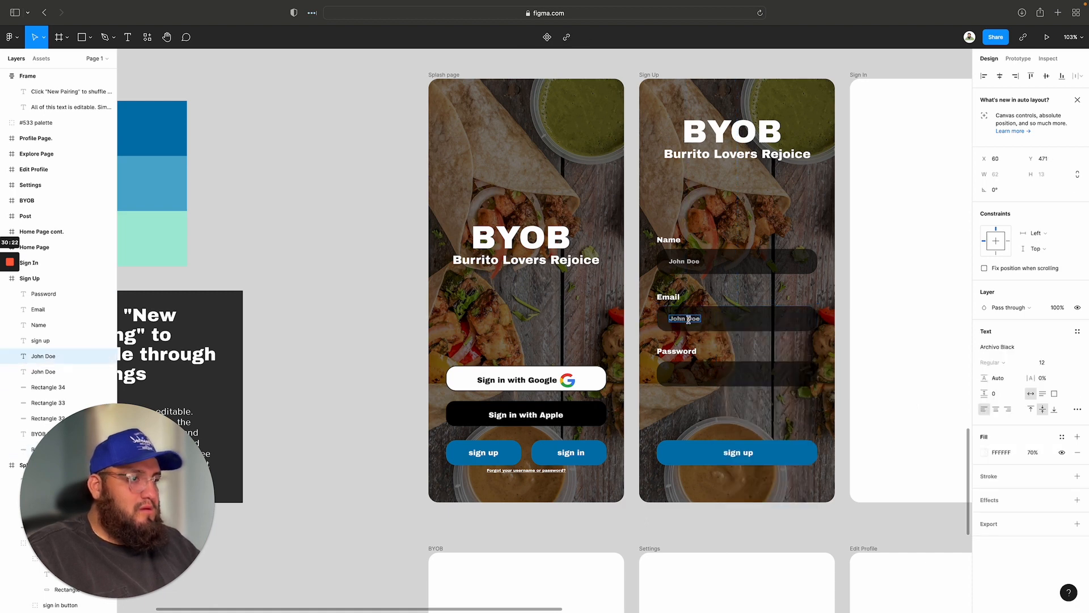
text(JohnDoe)
scroll(688, 319, right, 1)
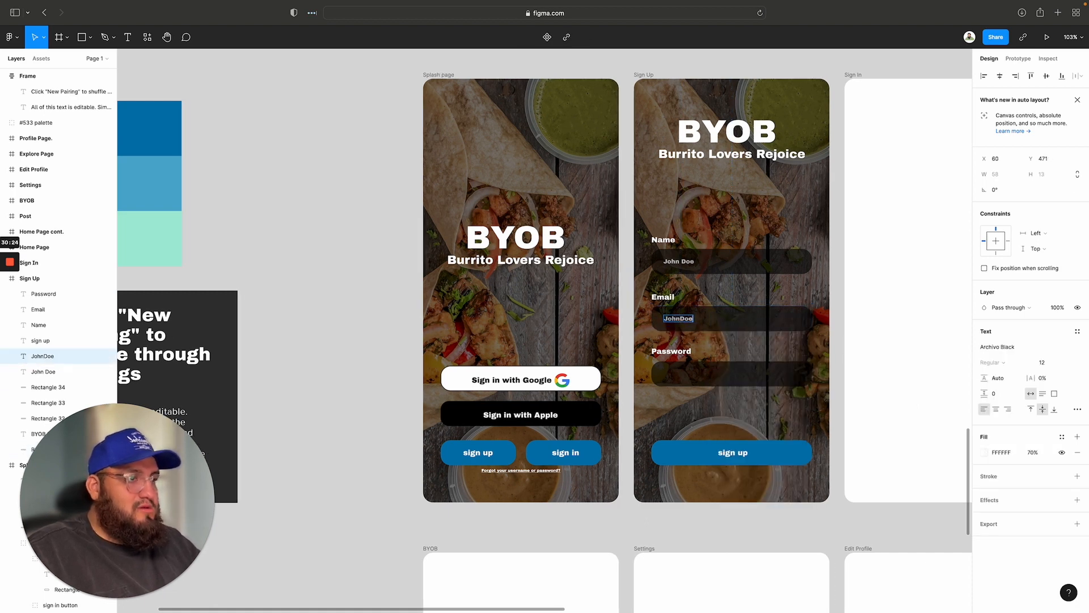
text(@e)
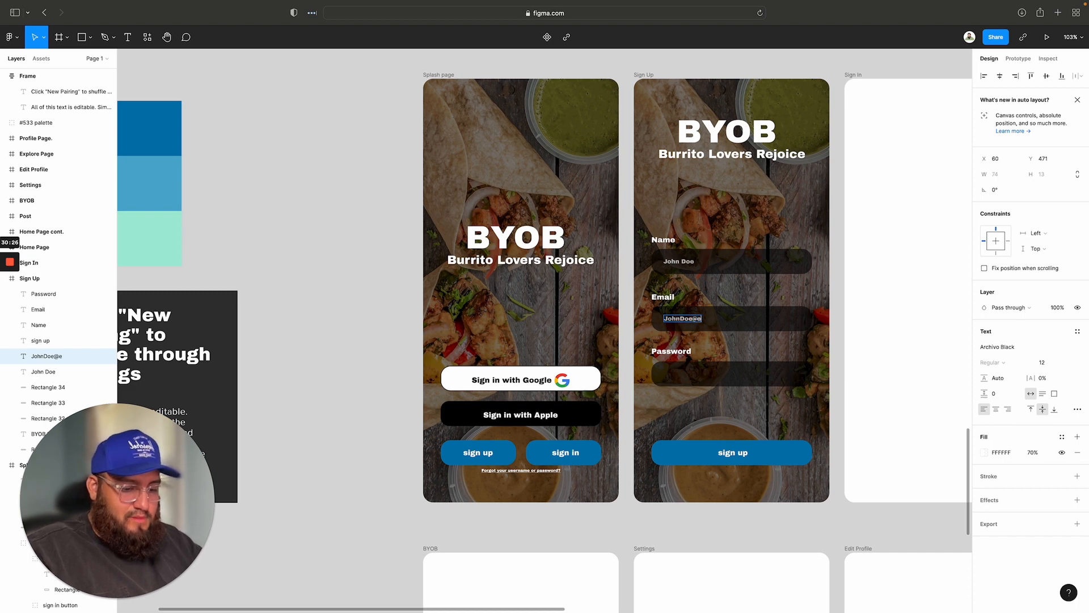
text(mai;)
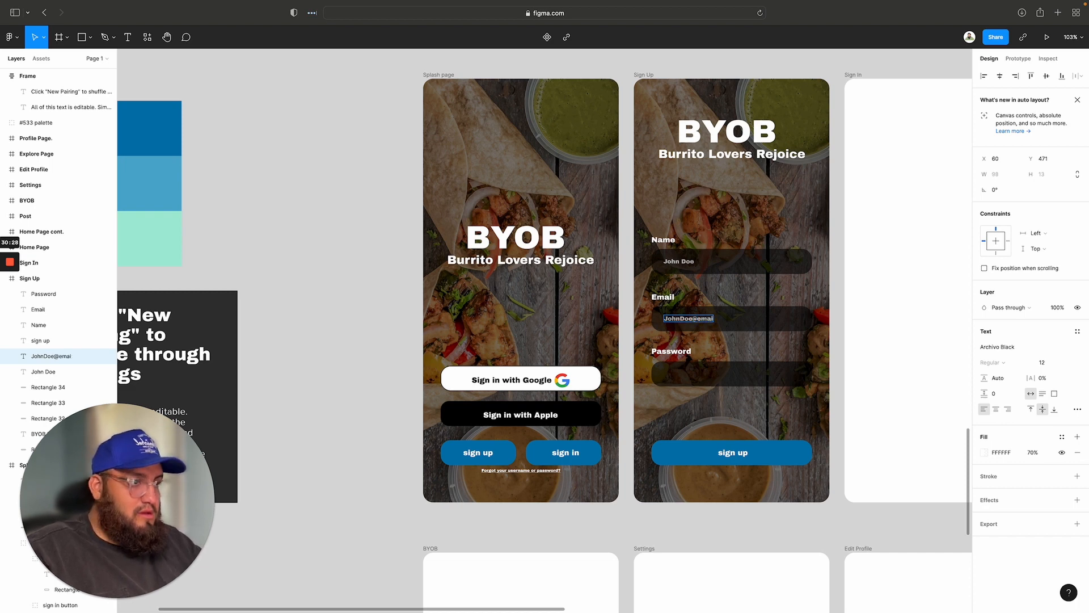
key(BackSpace)
key(BackSpace)
key(BackSpace)
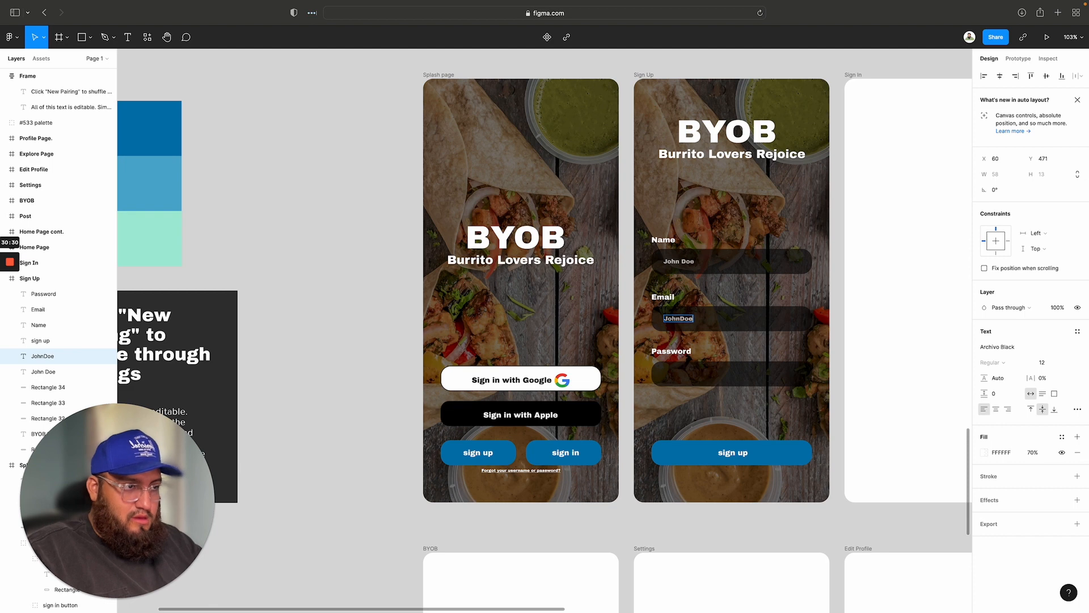
text(@gener)
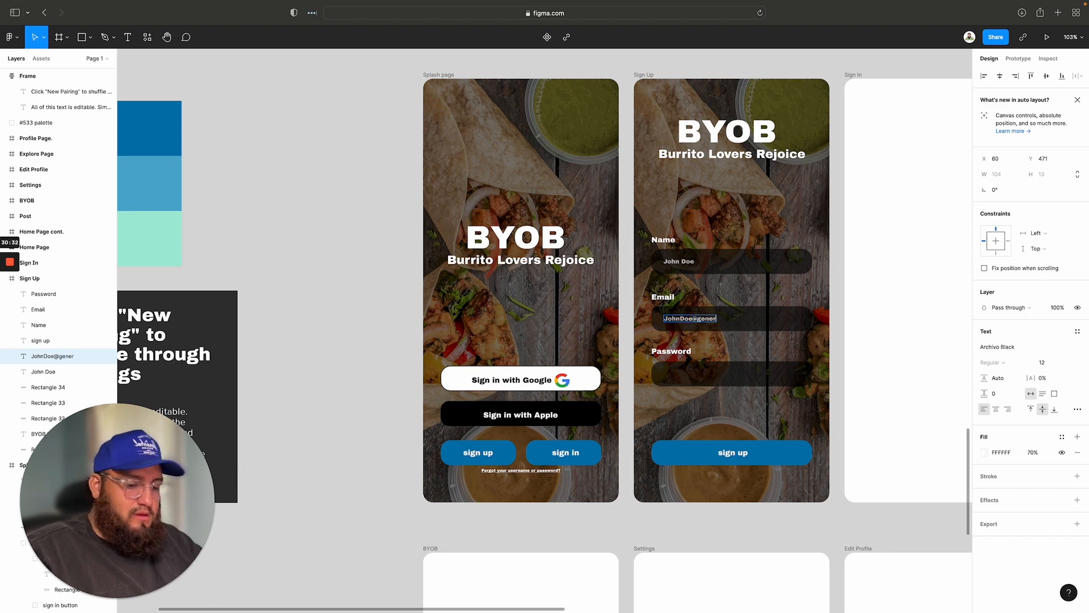
key(BackSpace)
key(BackSpace)
key(BackSpace)
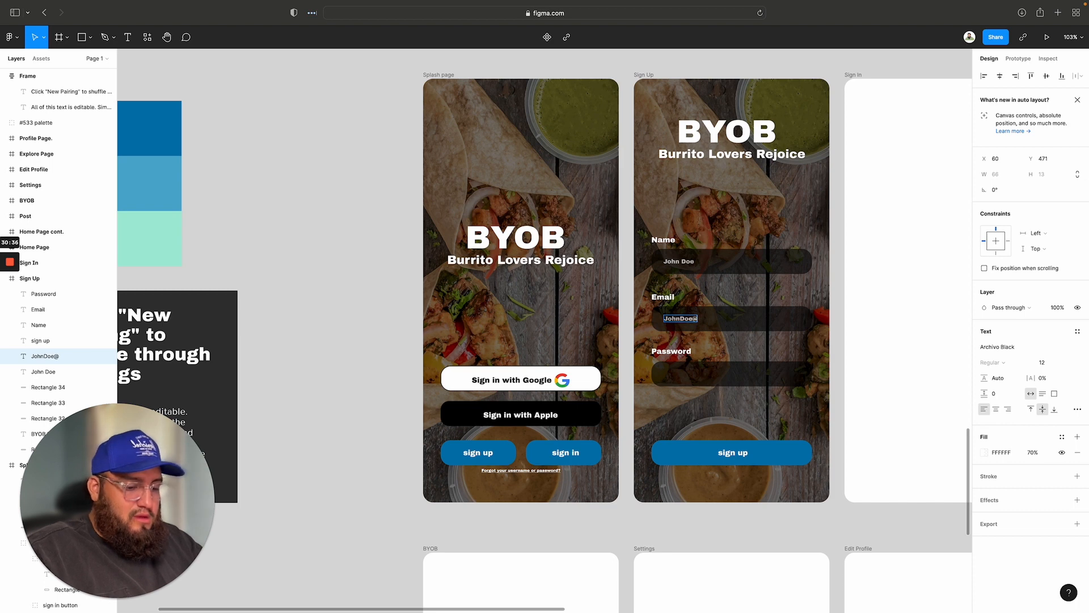
text(Jmail.com)
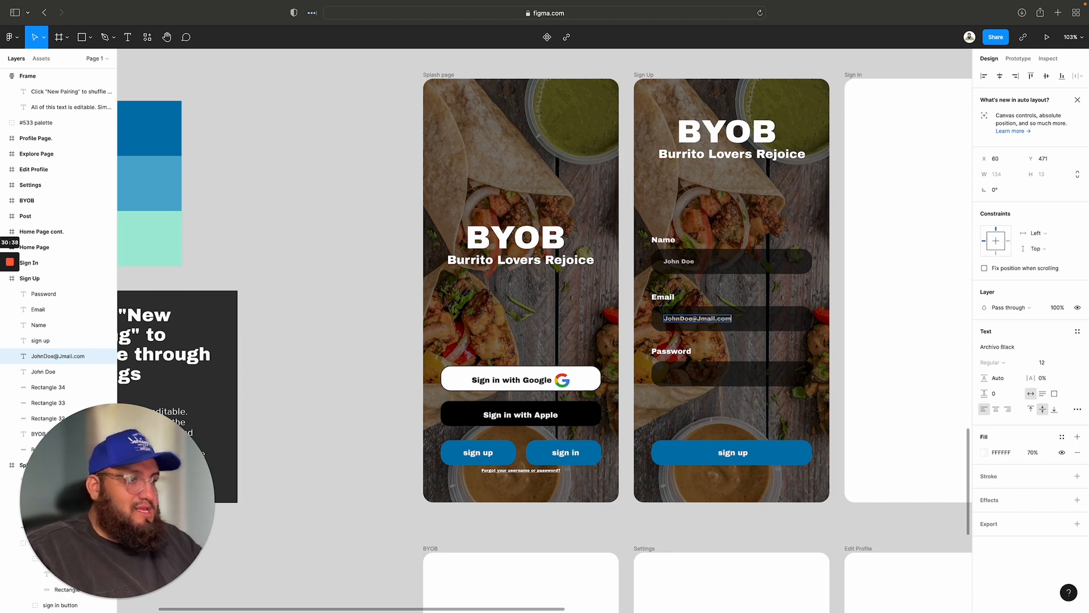
key(Escape)
key(Escape)
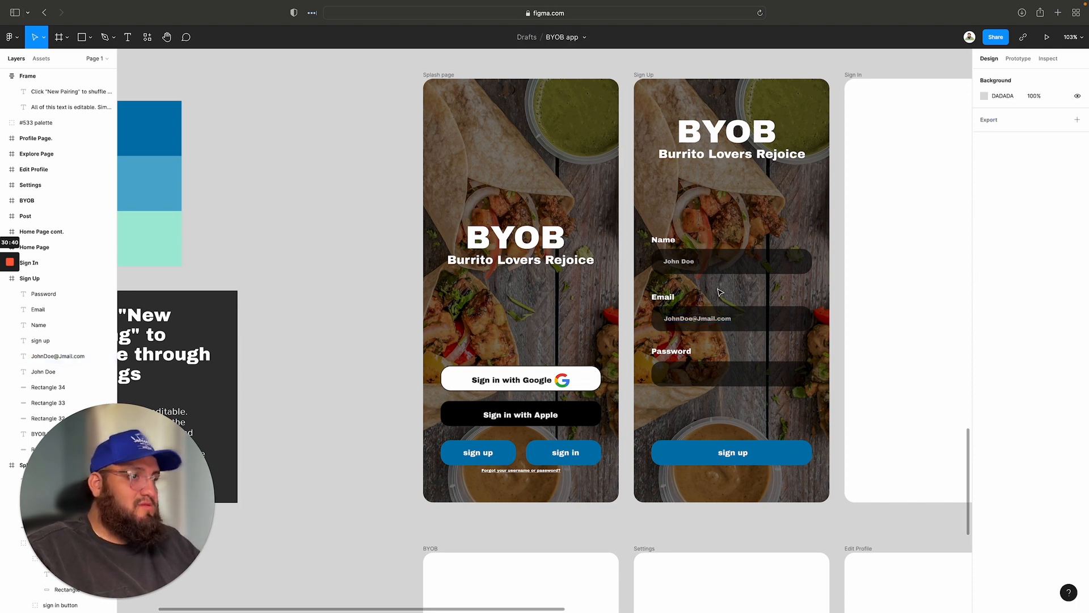
scroll(721, 304, up, 1)
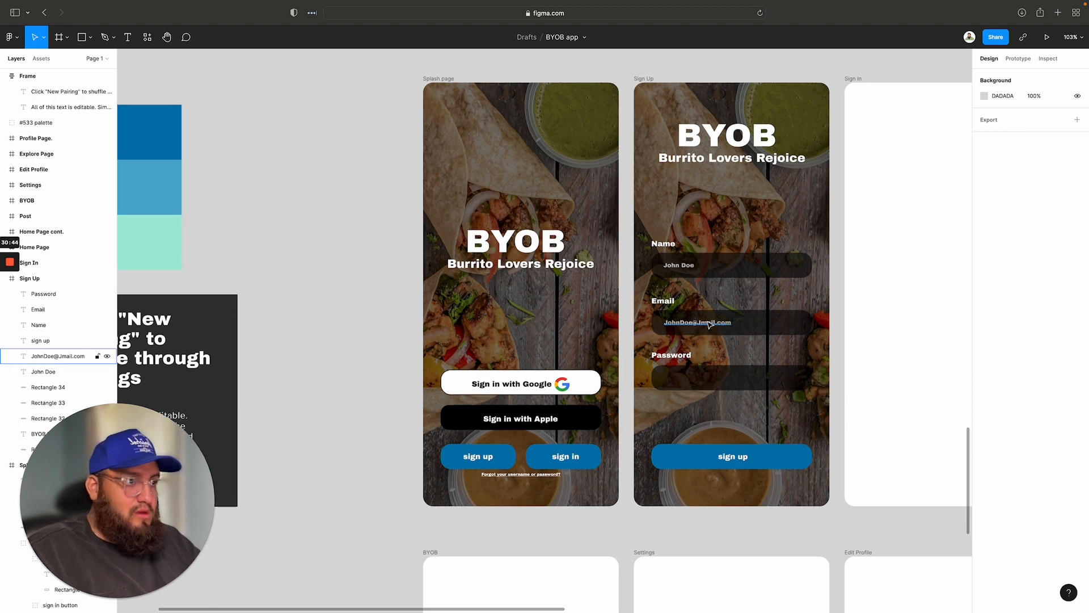
drag(709, 325, 708, 381)
click(689, 408)
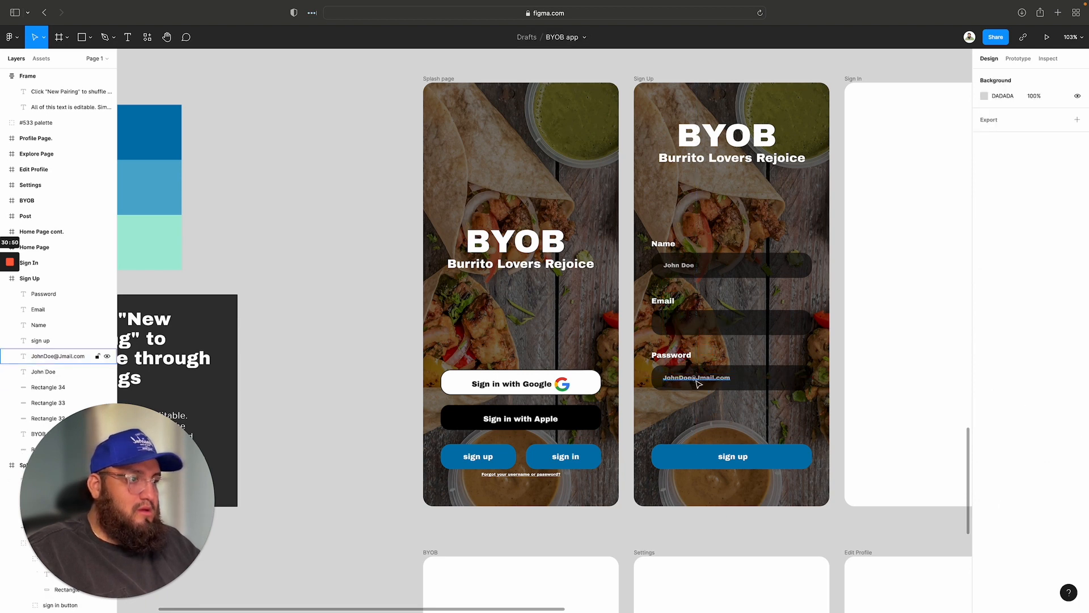
double_click(696, 376)
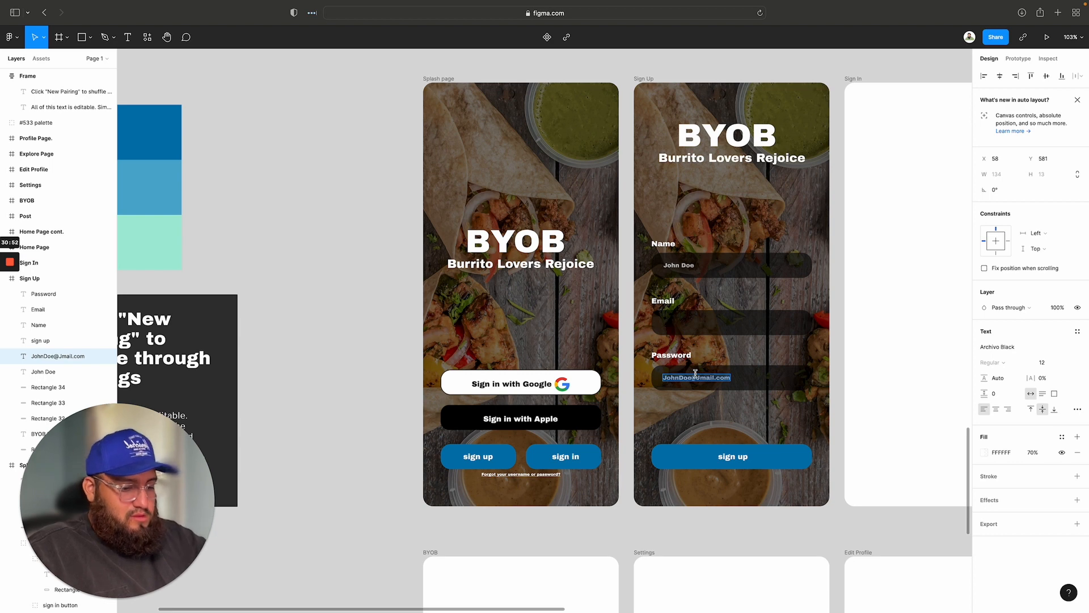
text(****************)
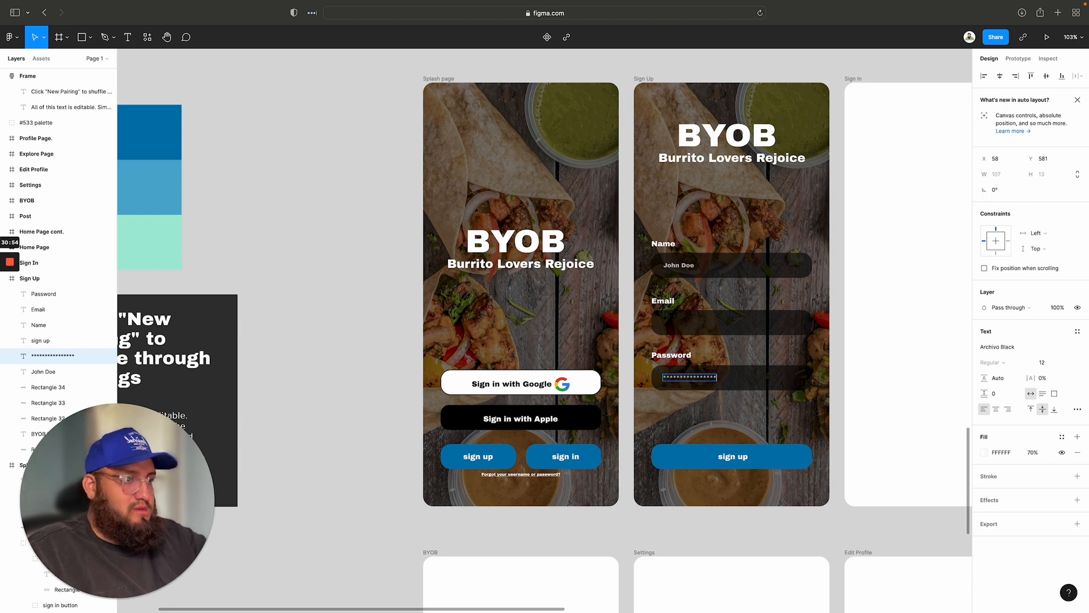
text(****)
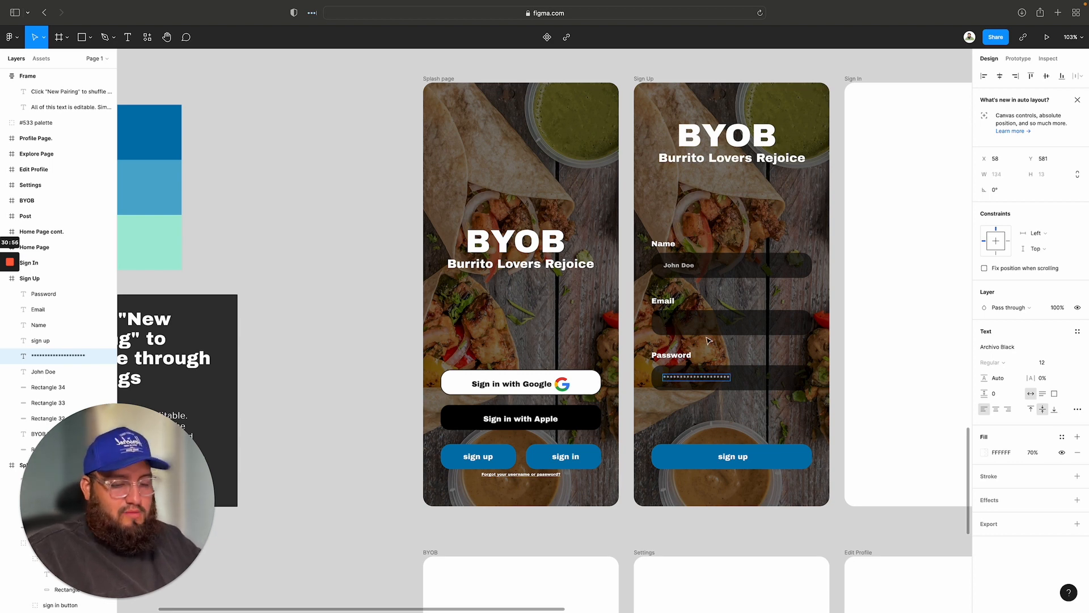
key(super+z)
key(super+z)
key(super+z)
key(super+z)
key(super+z)
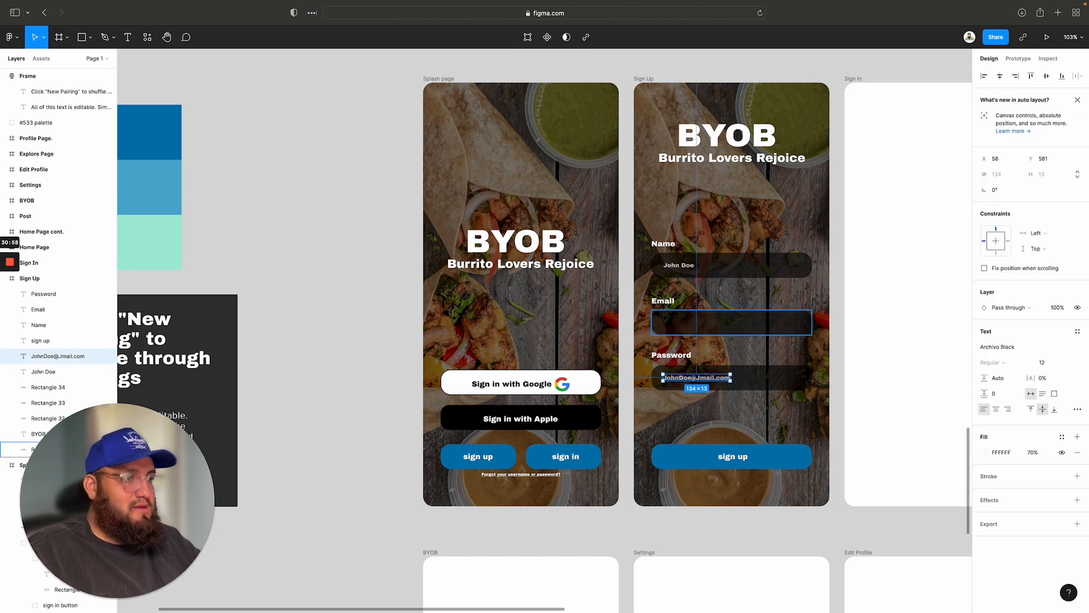
key(super+z)
key(super+z)
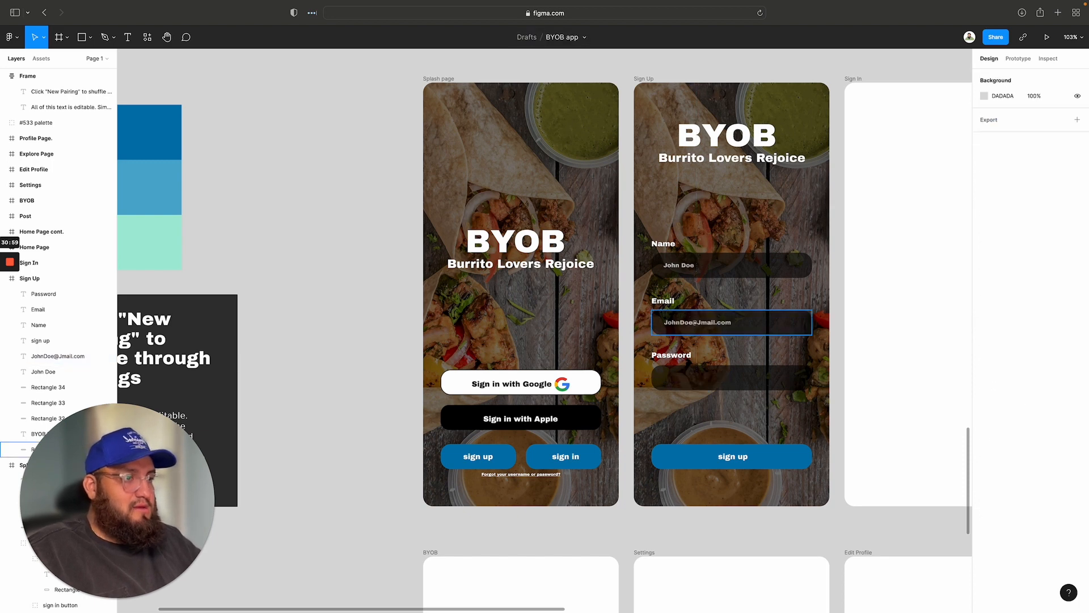
Step: Duplicate the email placeholder text into the Password field and replace its text with a row of asterisks
click(709, 322)
drag(709, 322, 706, 384)
double_click(705, 383)
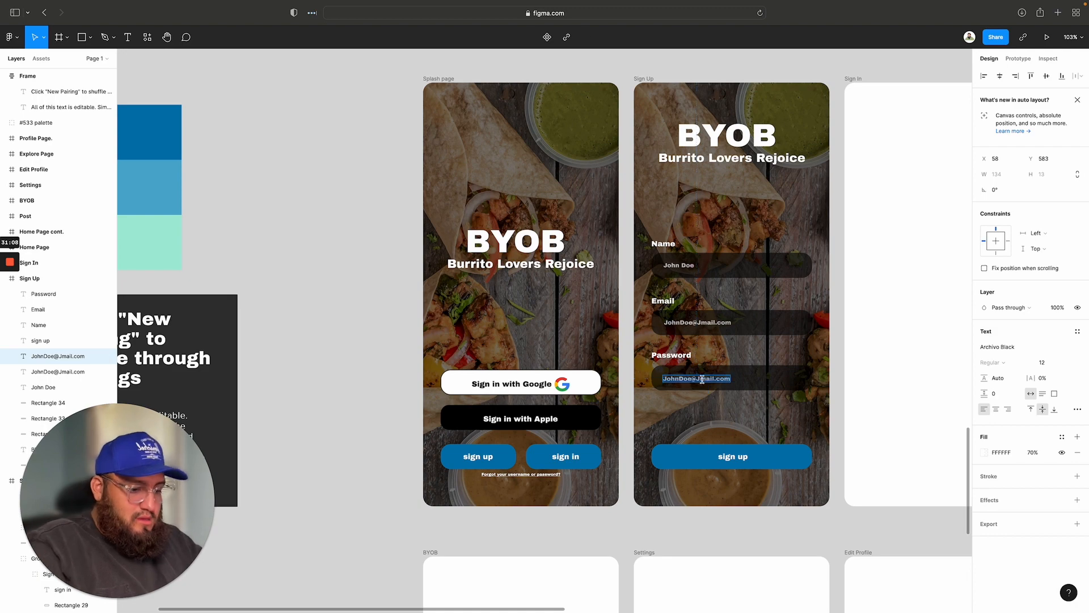
text(••••••••••••••••)
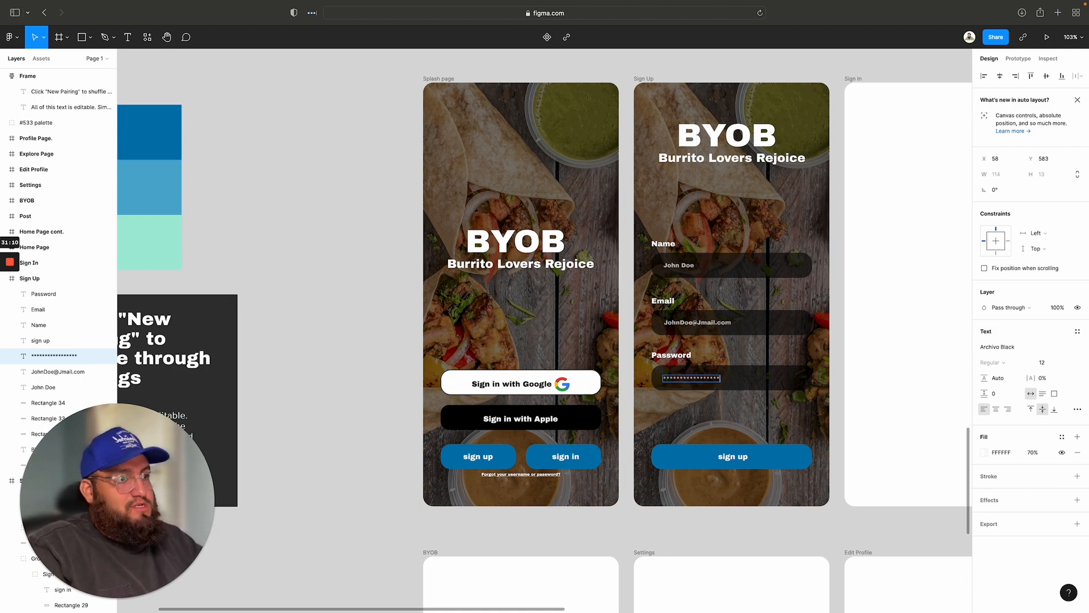
scroll(702, 379, down, 2)
scroll(702, 379, up, 6)
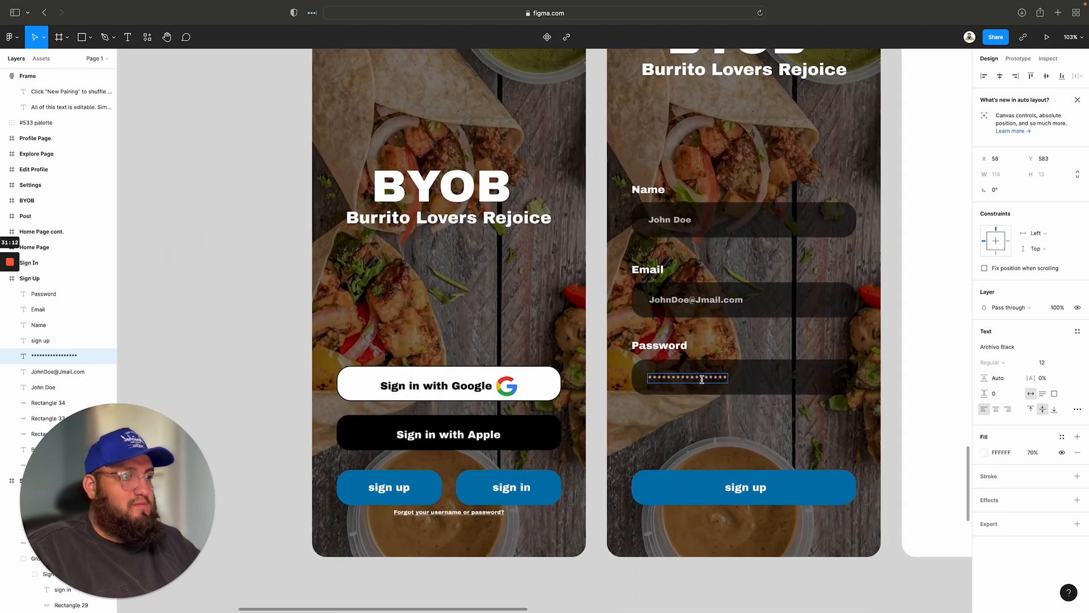
scroll(702, 379, up, 1)
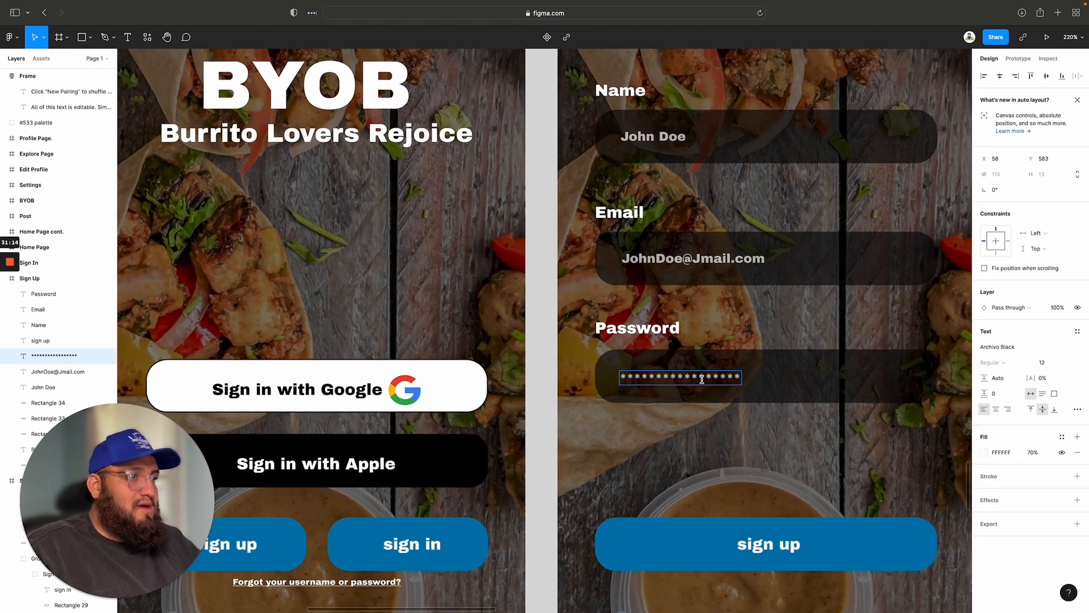
scroll(702, 379, down, 5)
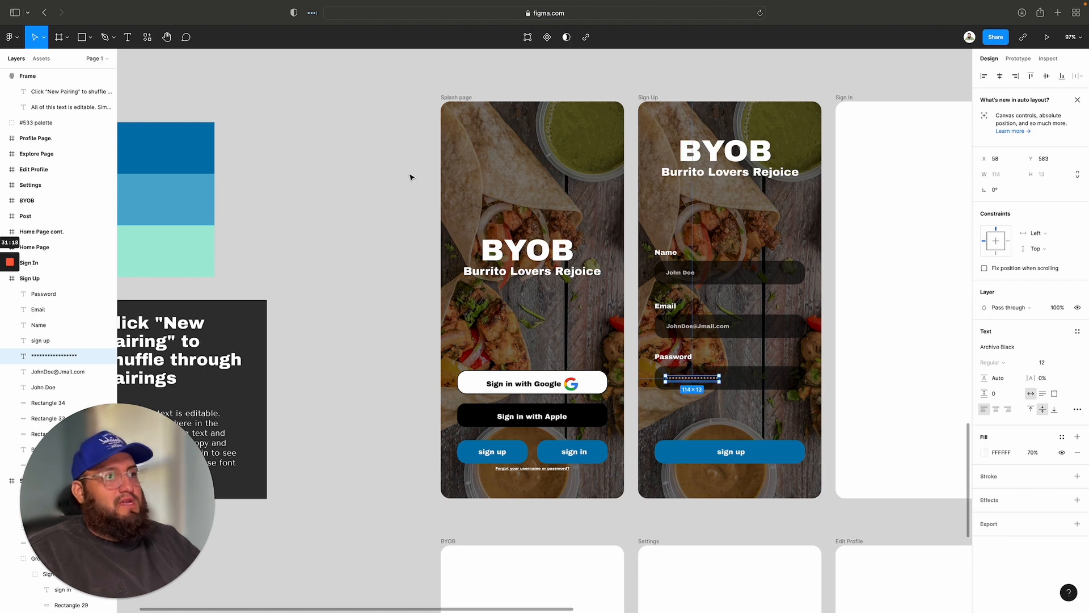
click(354, 171)
scroll(583, 217, right, 9)
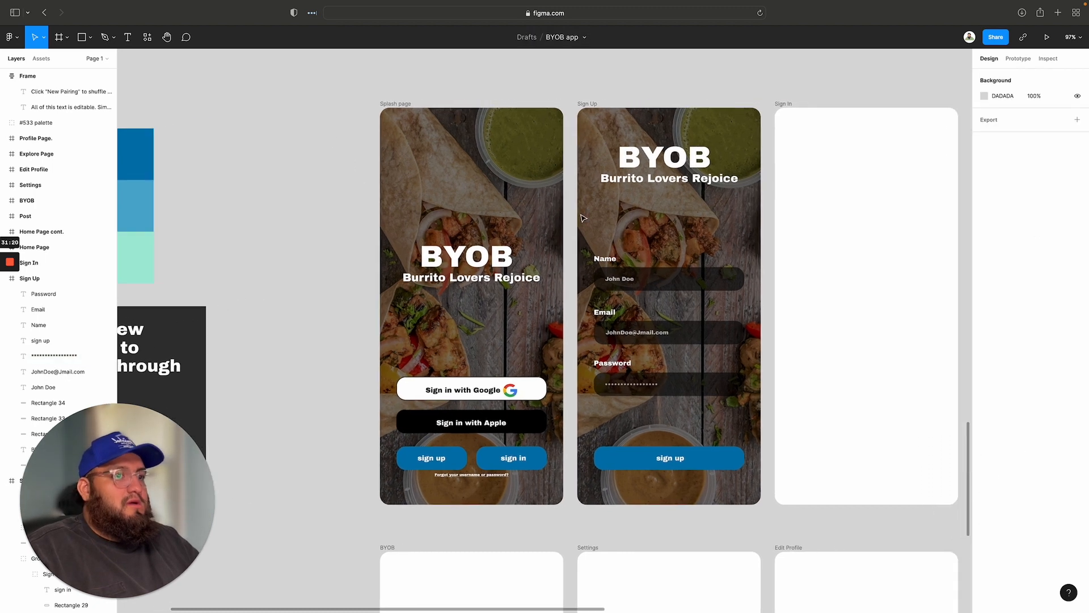
scroll(583, 218, down, 2)
scroll(581, 218, up, 1)
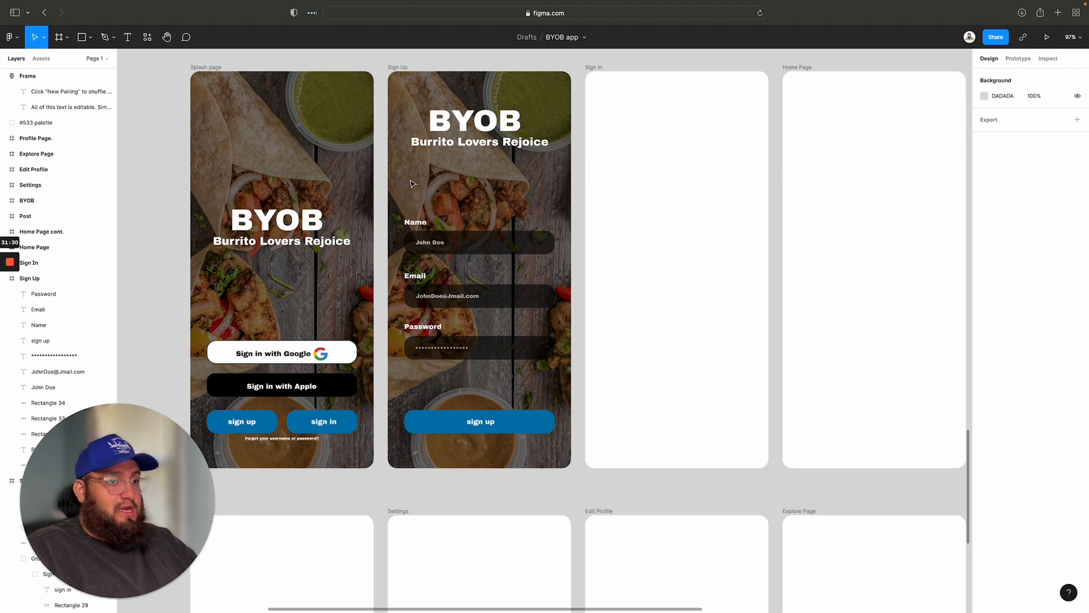
scroll(468, 321, down, 2)
scroll(468, 321, down, 4)
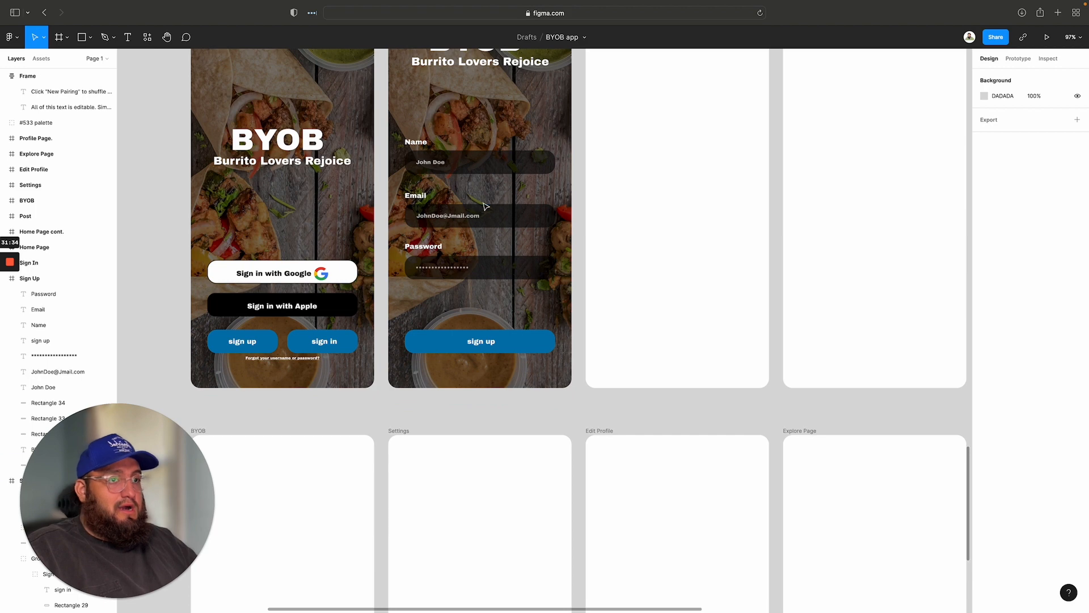
scroll(366, 197, up, 3)
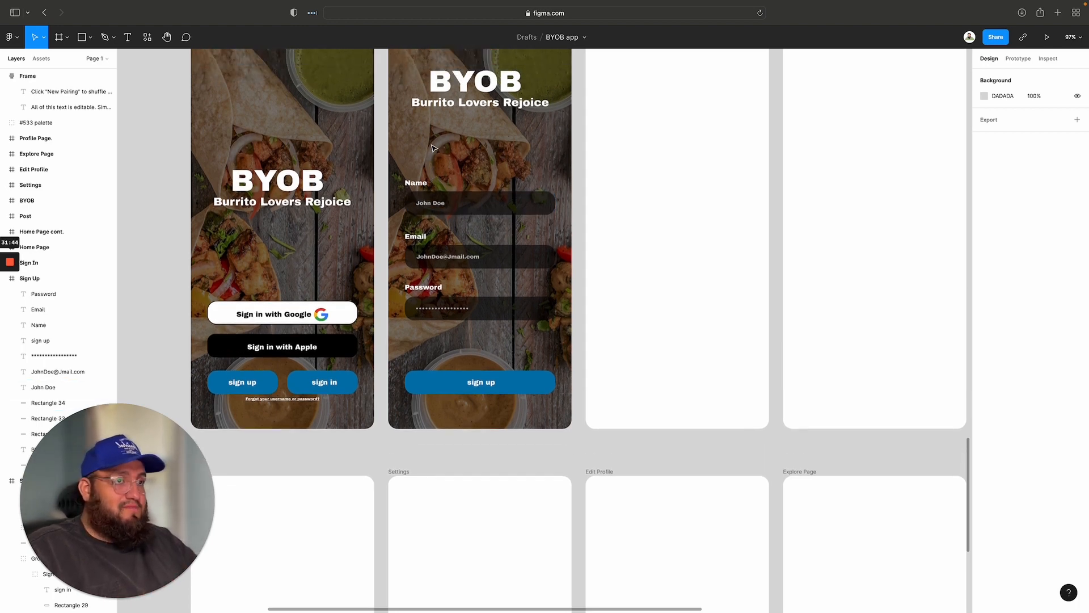
Step: Copy the blue button rectangle and its "sign up" label from the Sign Up screen onto the Sign In screen
scroll(501, 339, up, 3)
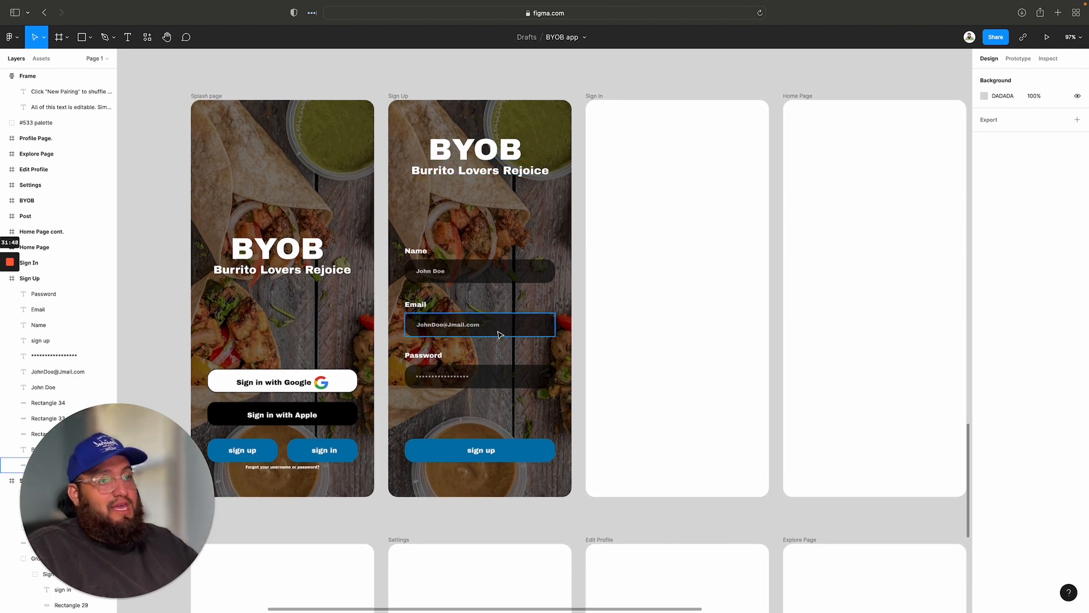
click(520, 457)
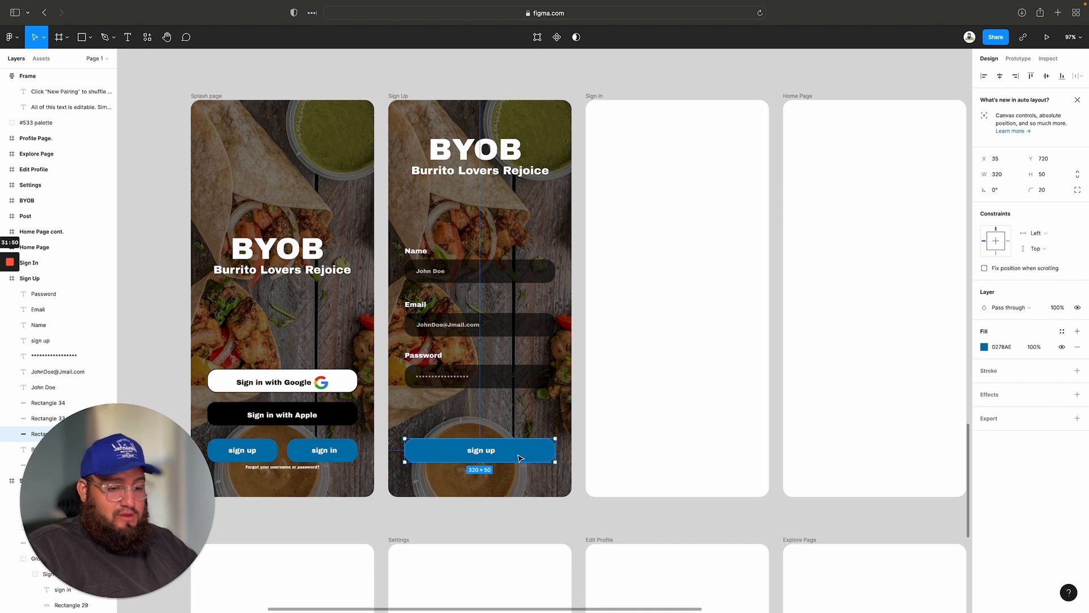
click(594, 96)
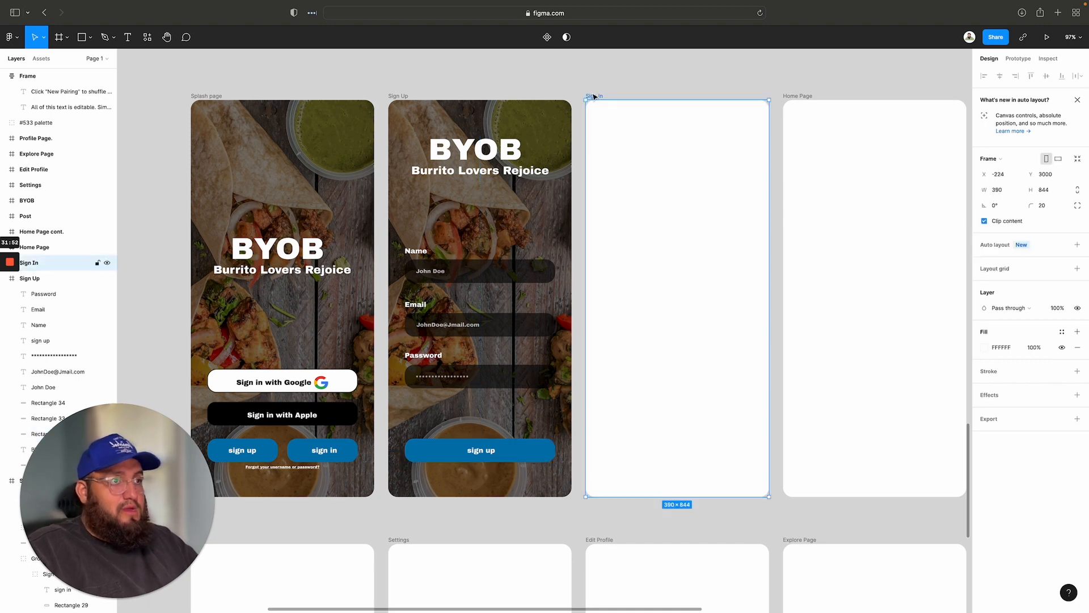
key(ctrl+v)
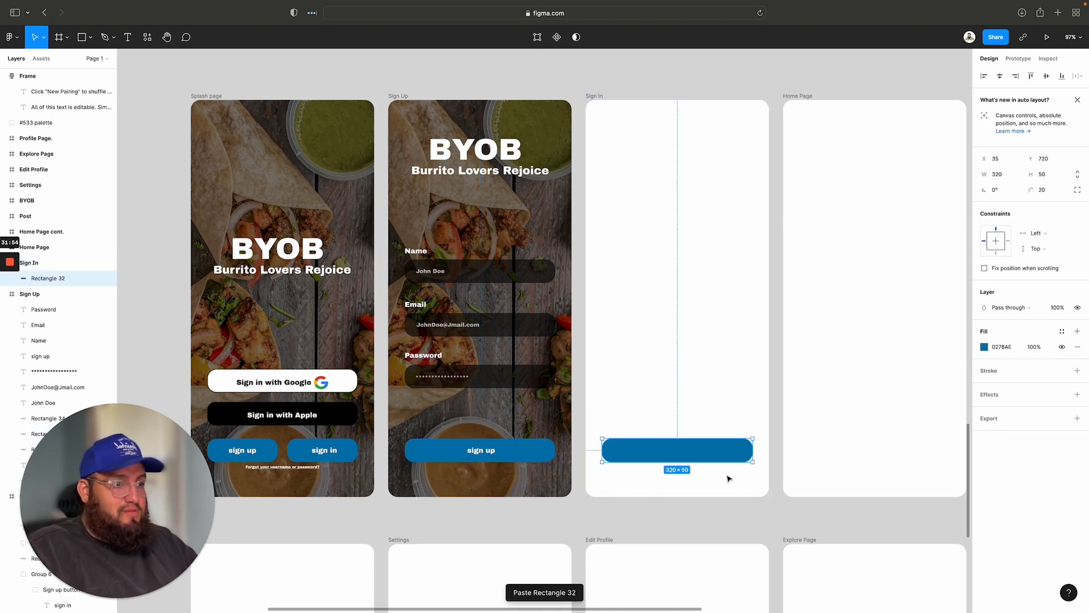
click(487, 454)
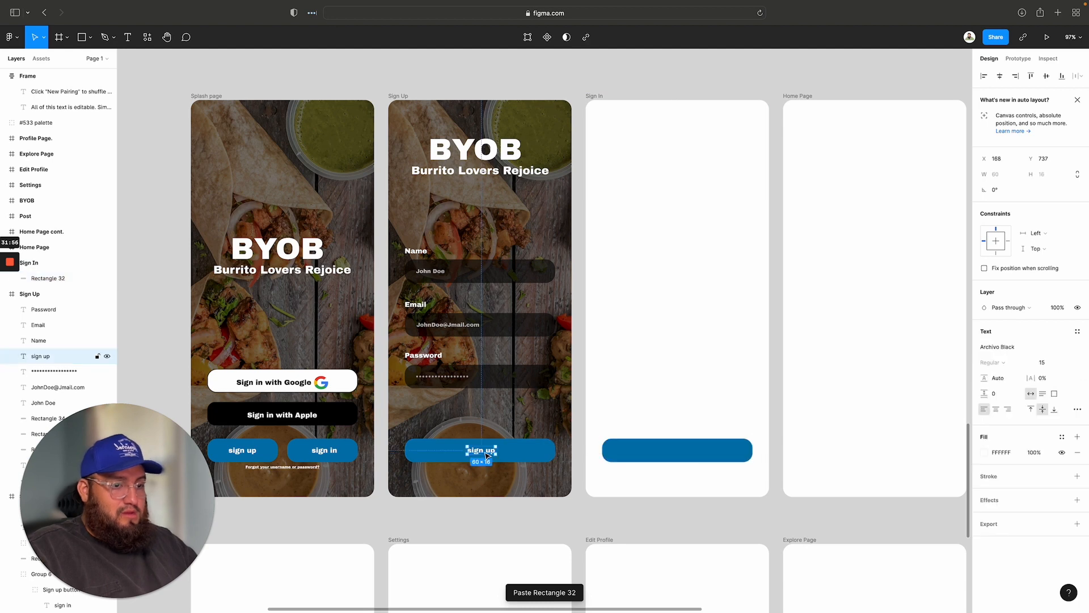
click(592, 97)
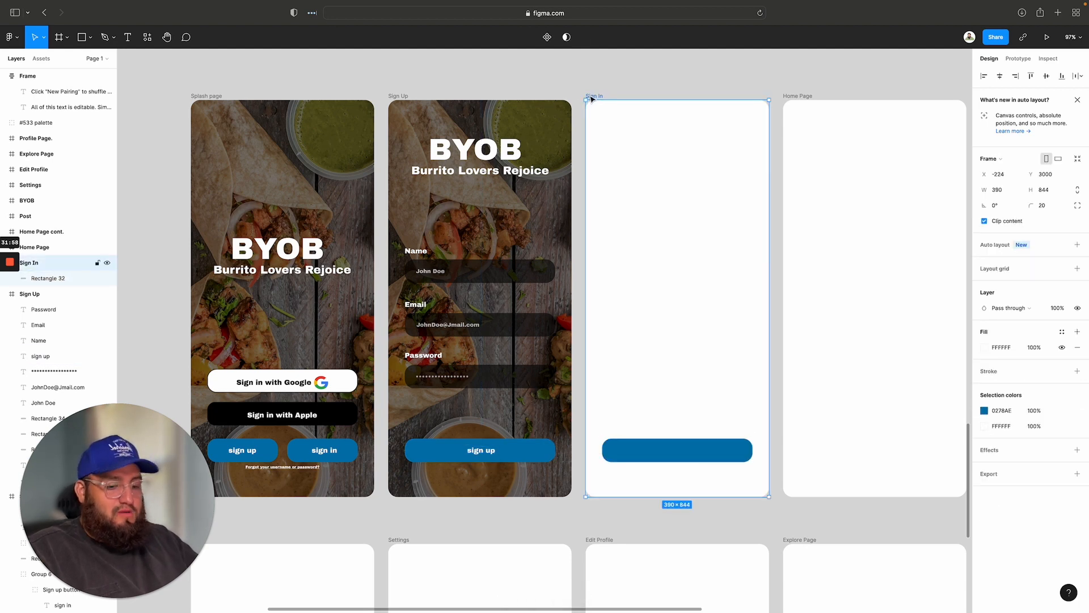
key(ctrl+v)
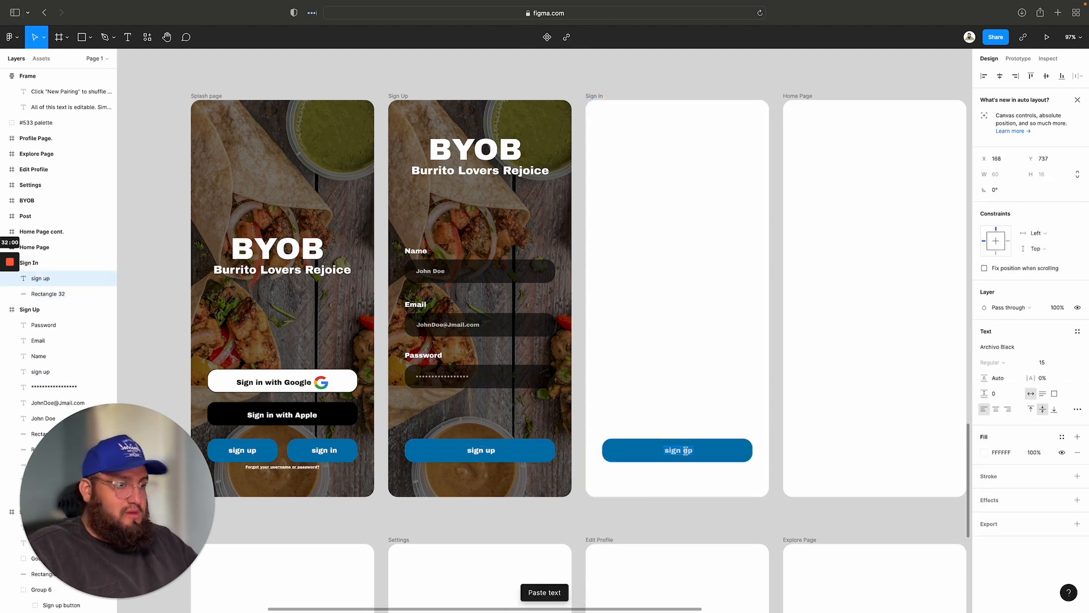
Step: Change the copied button label on the Sign In screen to "sign in" and centre it horizontally
double_click(685, 450)
text(]\)
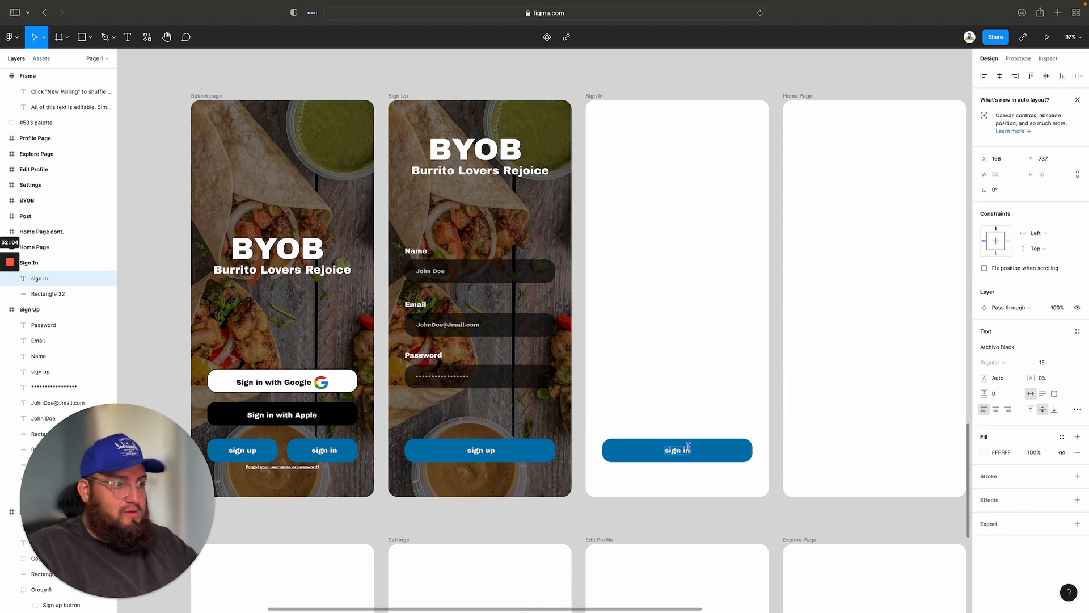
click(680, 425)
click(679, 431)
click(674, 451)
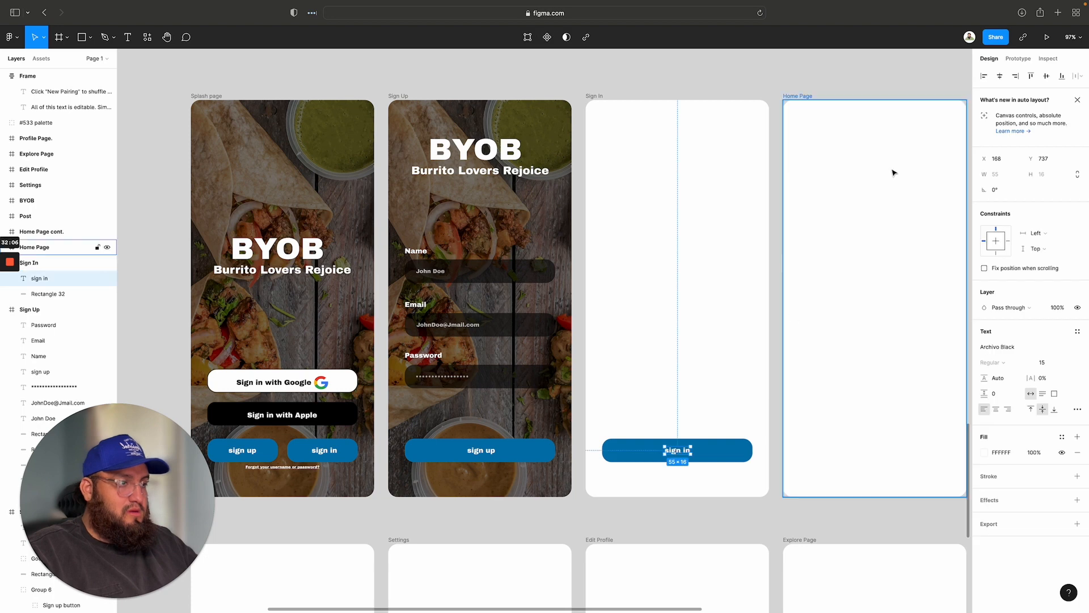
click(999, 76)
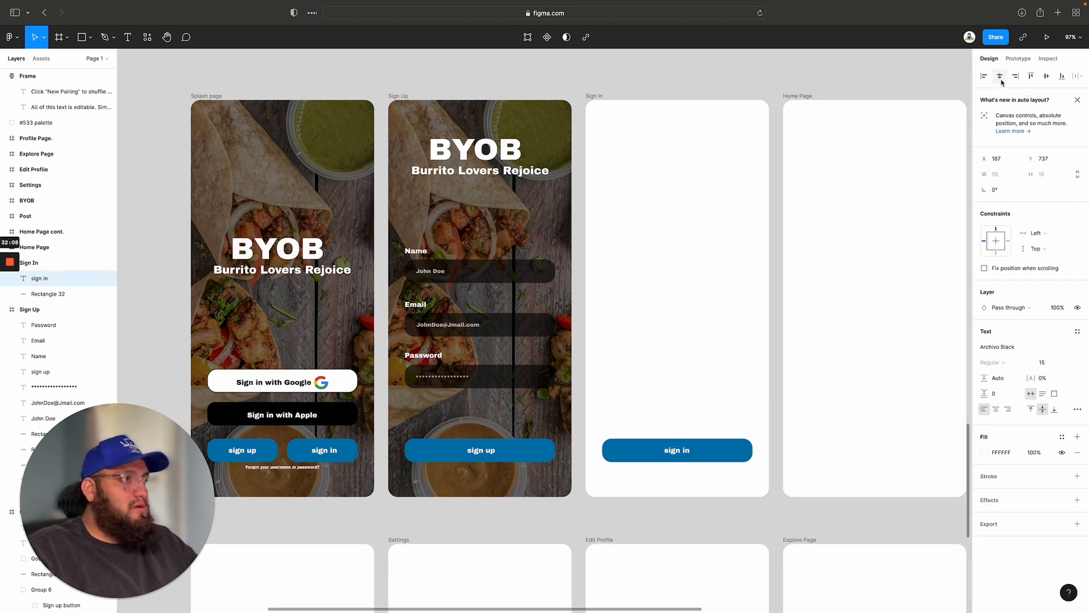
Step: Copy the Sign Up frame's burrito image fill onto the Sign In frame and set the solid fill beneath it to black 000000
click(400, 97)
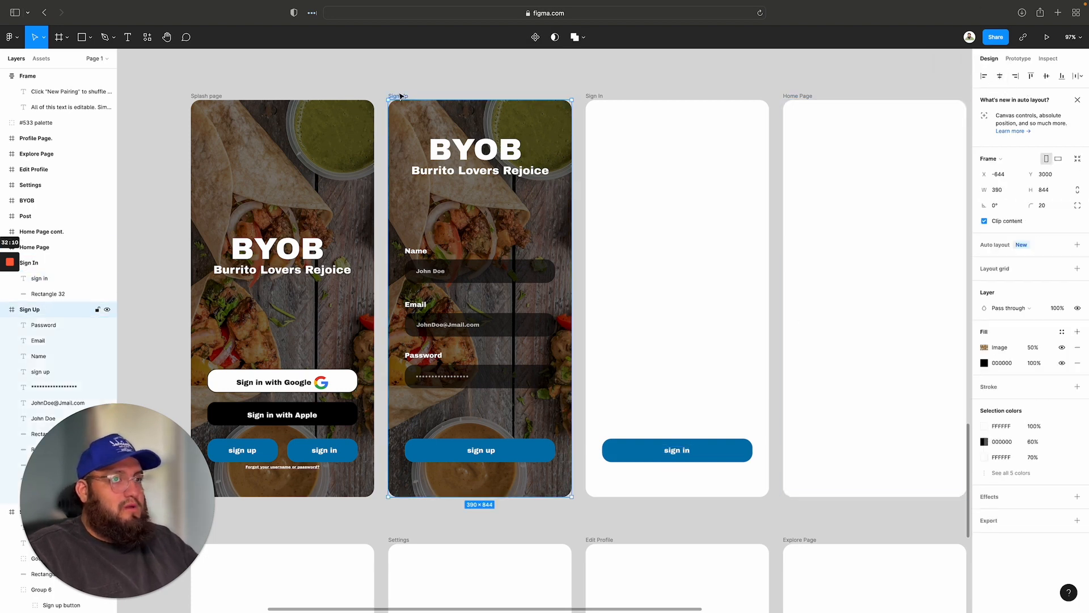
click(991, 349)
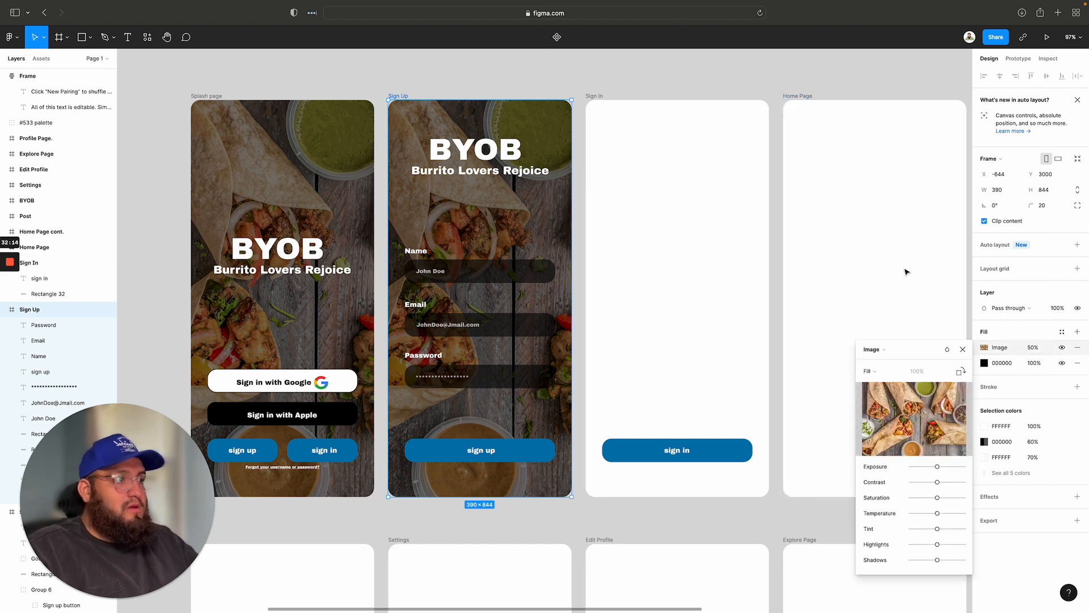
click(962, 348)
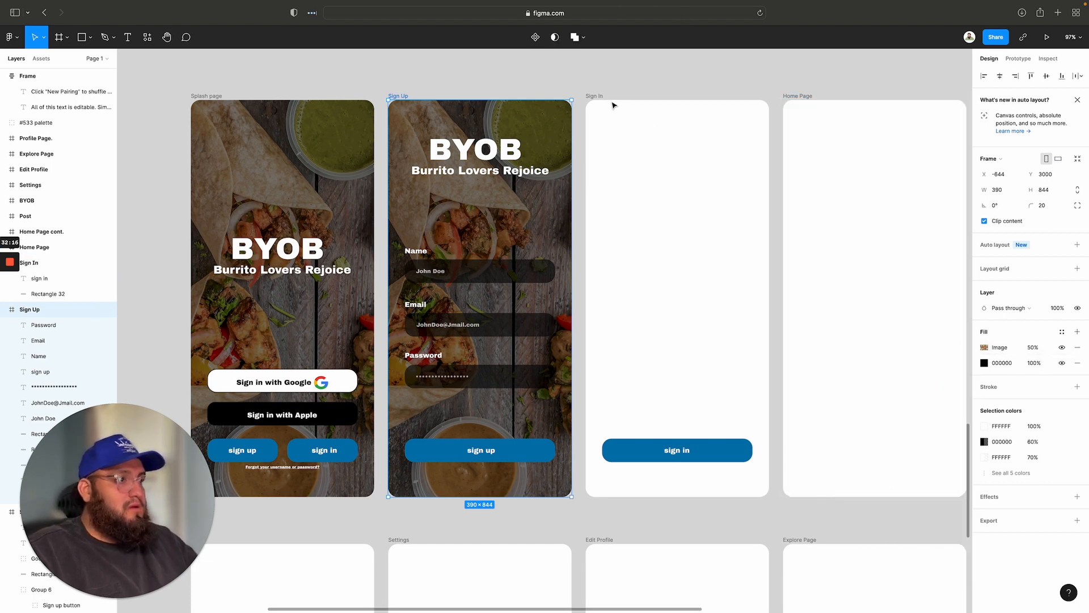
click(595, 97)
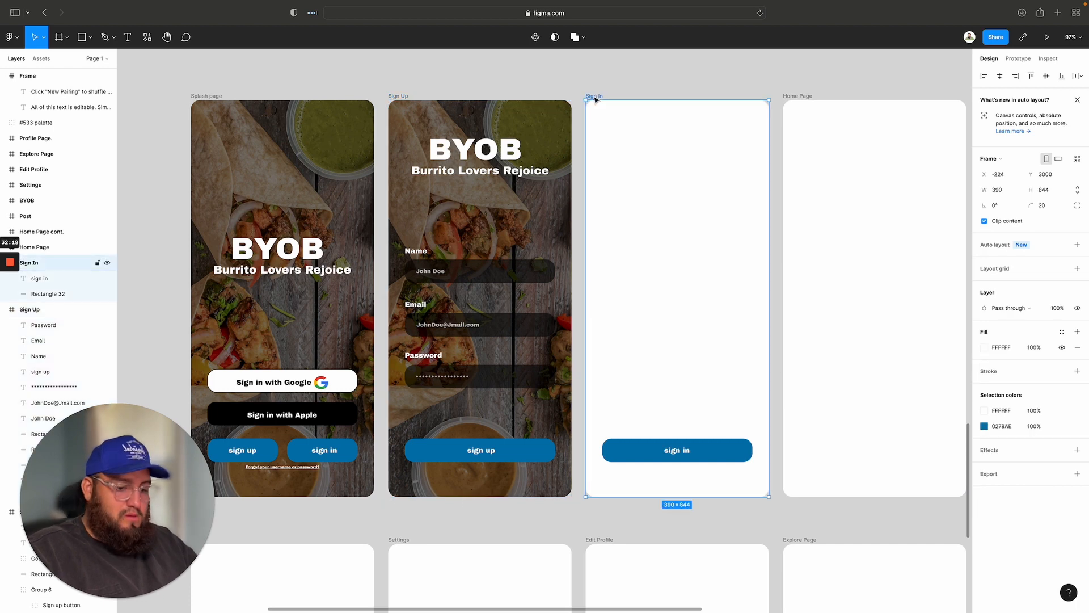
key(super+v)
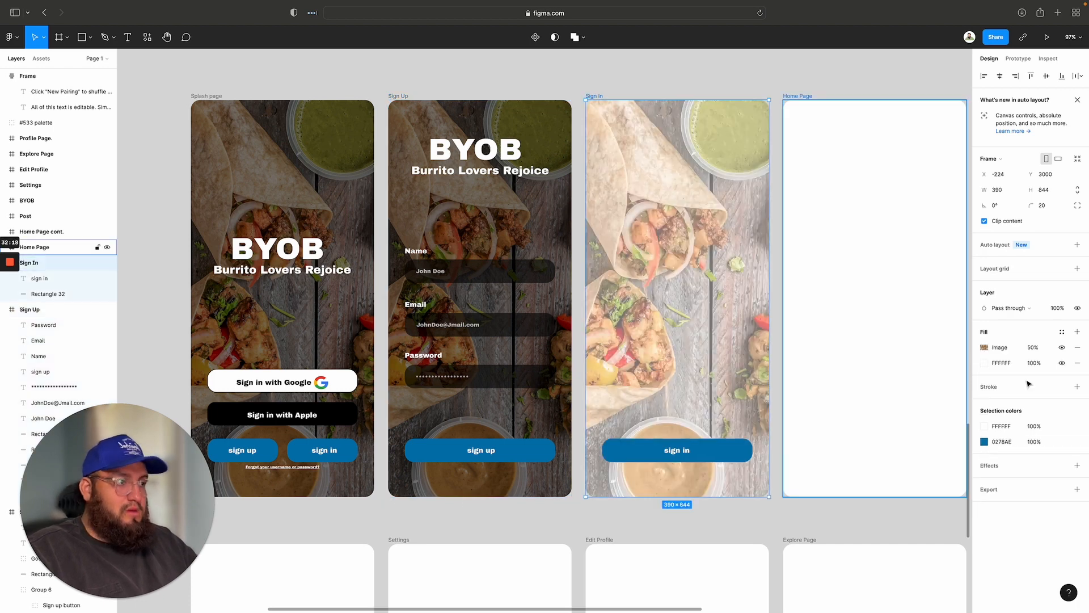
click(986, 365)
click(871, 566)
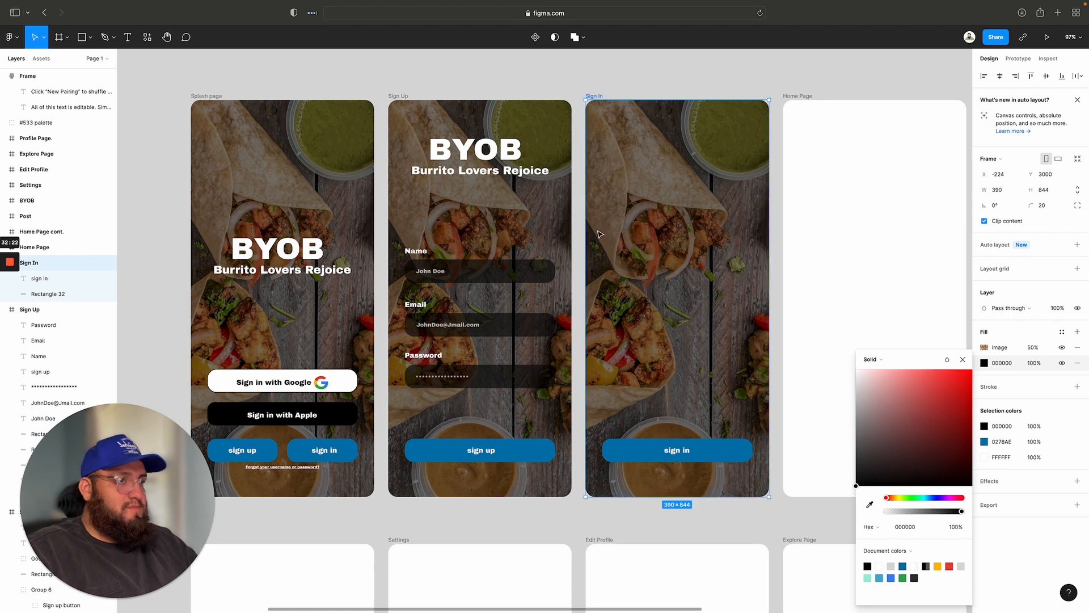
Step: Copy the "BYOB Burrito Lovers Rejoice" heading from the Sign Up screen onto the Sign In screen
click(506, 162)
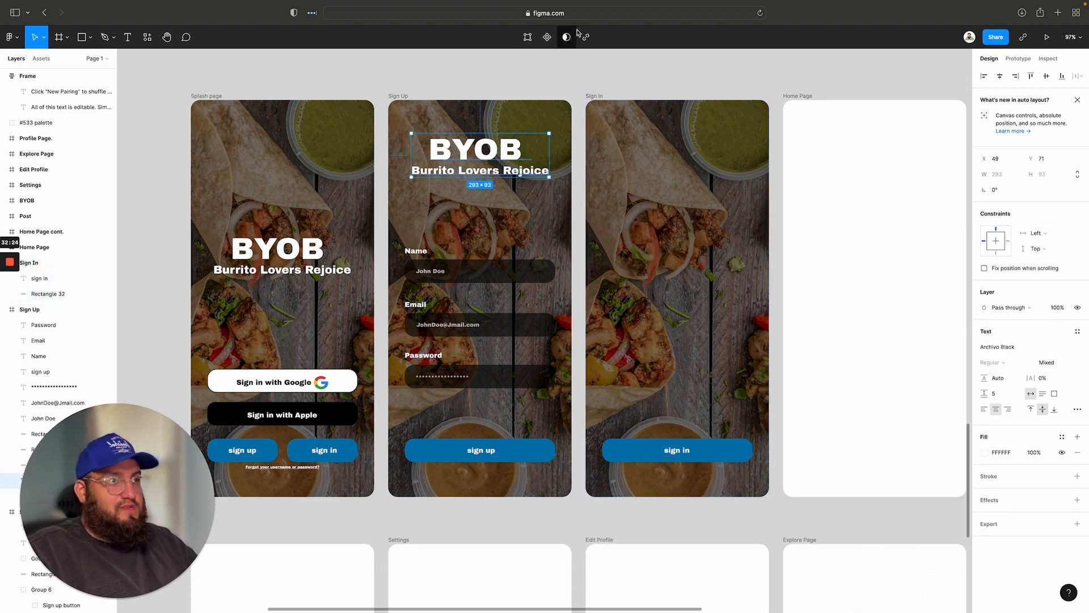
click(594, 97)
key(super+v)
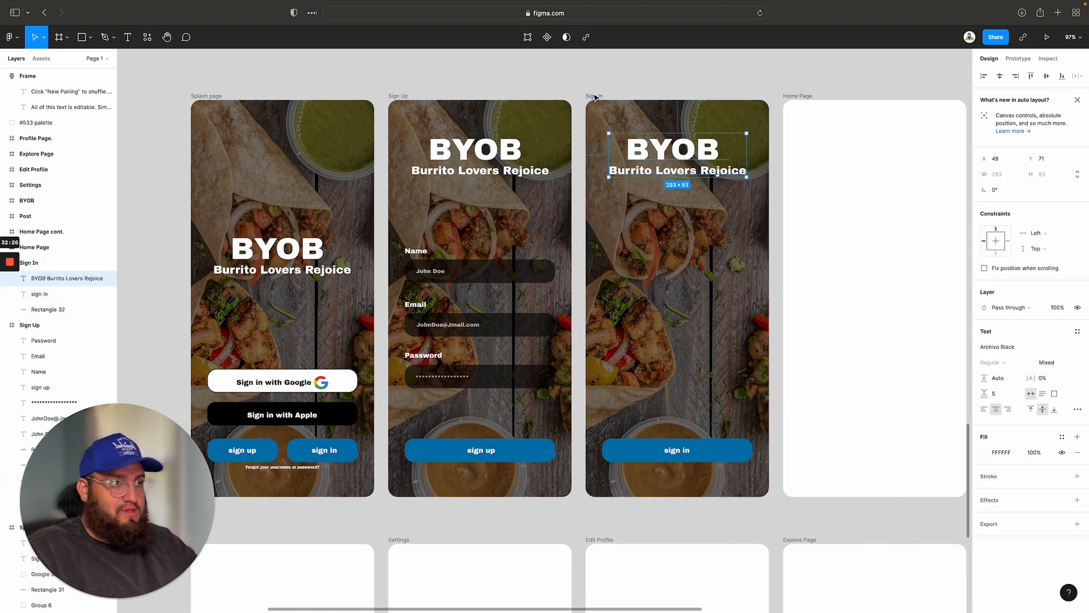
click(495, 75)
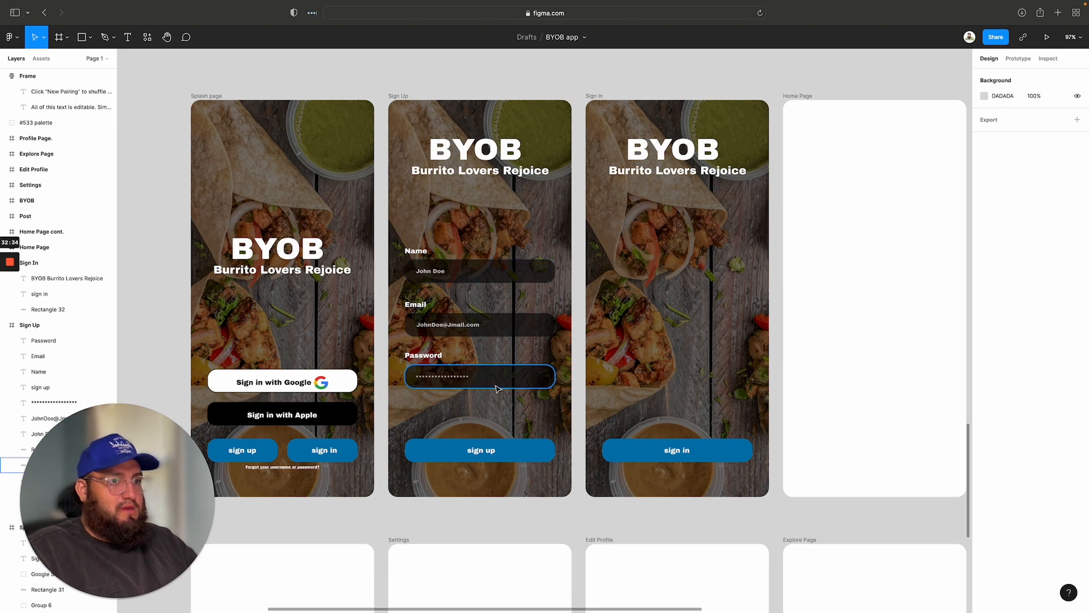
Step: Examine the Sign In wireframe's layout and compare it with the finished Splash page, Sign Up and Sign In screens
scroll(470, 391, up, 2)
scroll(470, 391, up, 10)
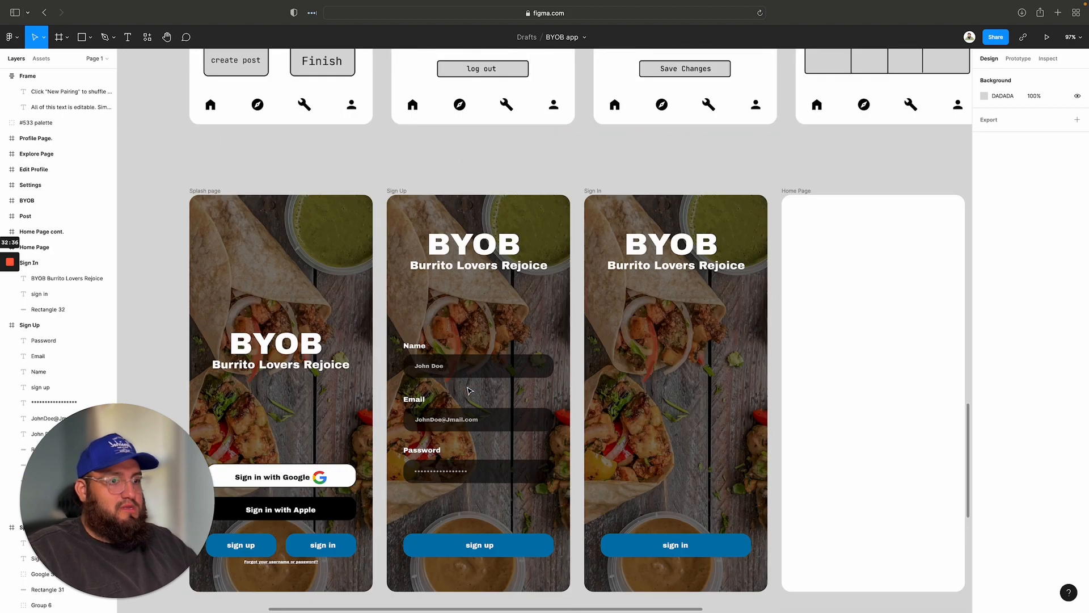
scroll(468, 391, up, 10)
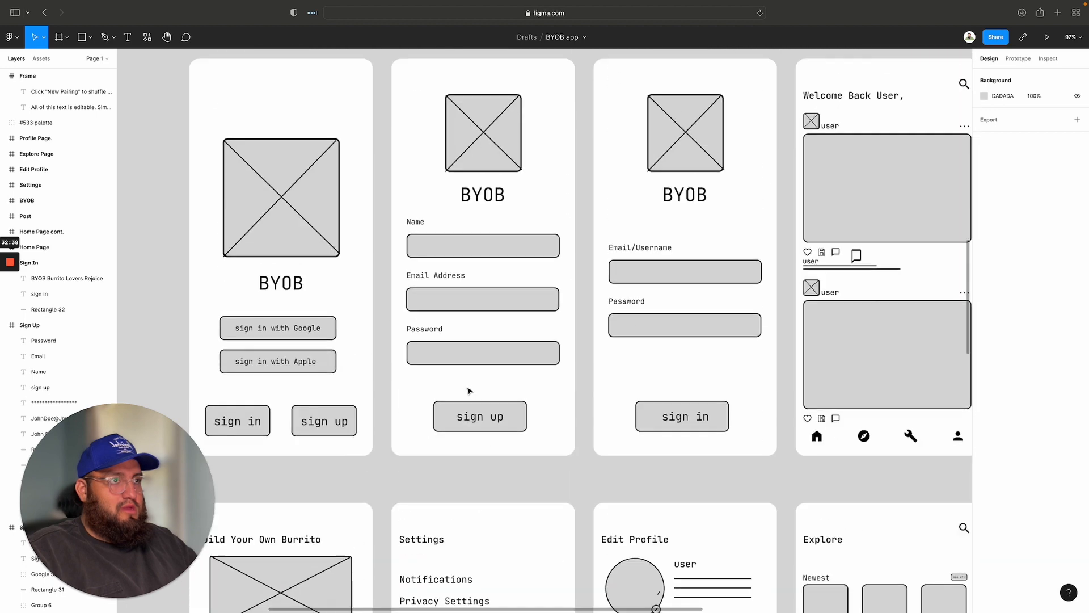
scroll(468, 390, down, 15)
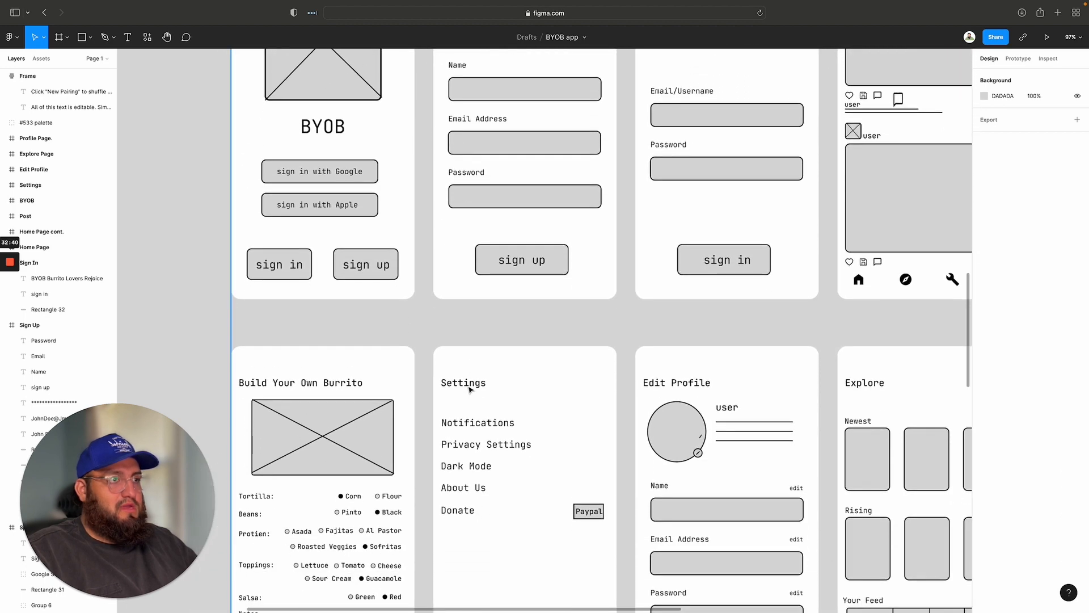
scroll(470, 388, down, 1)
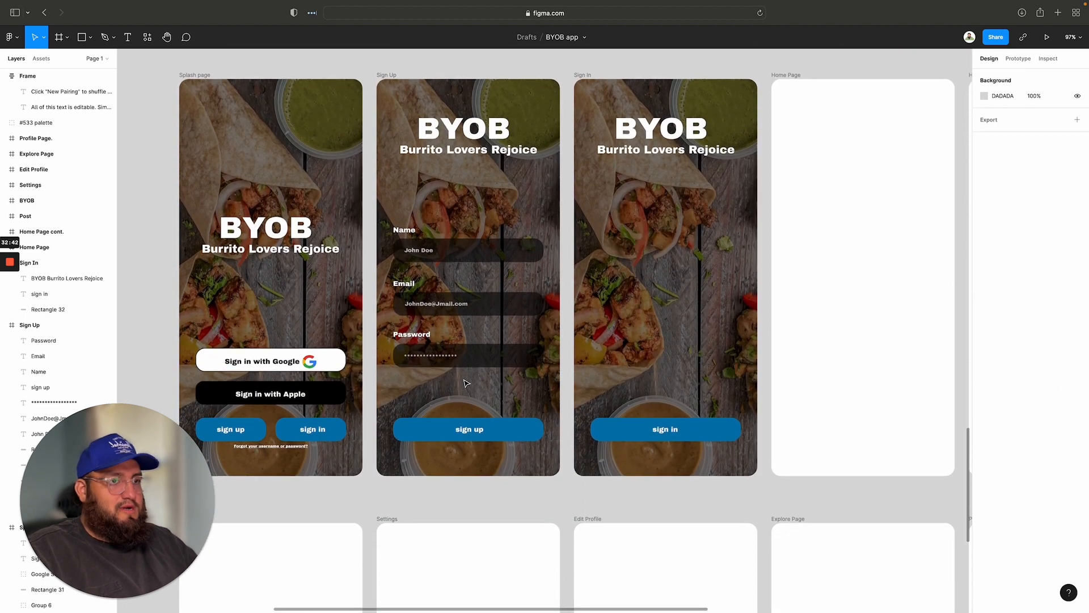
scroll(587, 316, down, 1)
scroll(587, 318, left, 2)
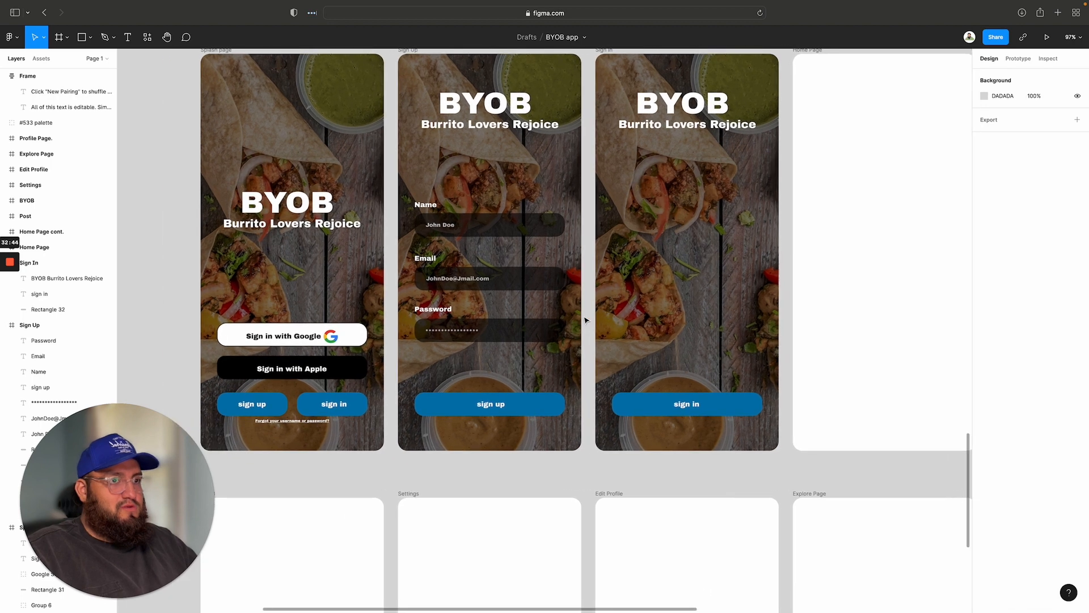
scroll(586, 319, up, 1)
scroll(586, 320, right, 1)
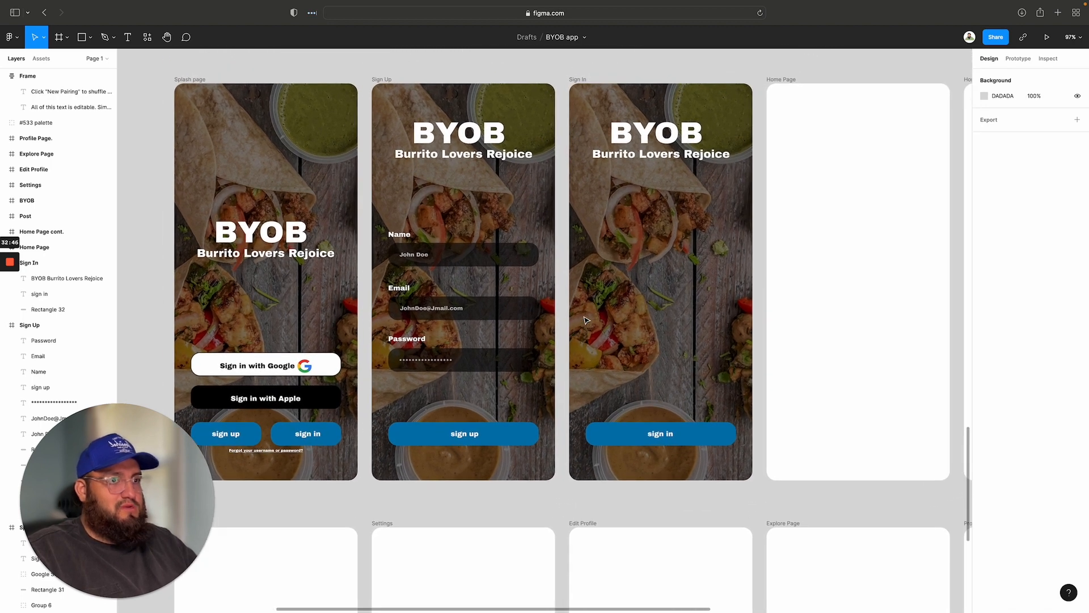
scroll(586, 319, up, 2)
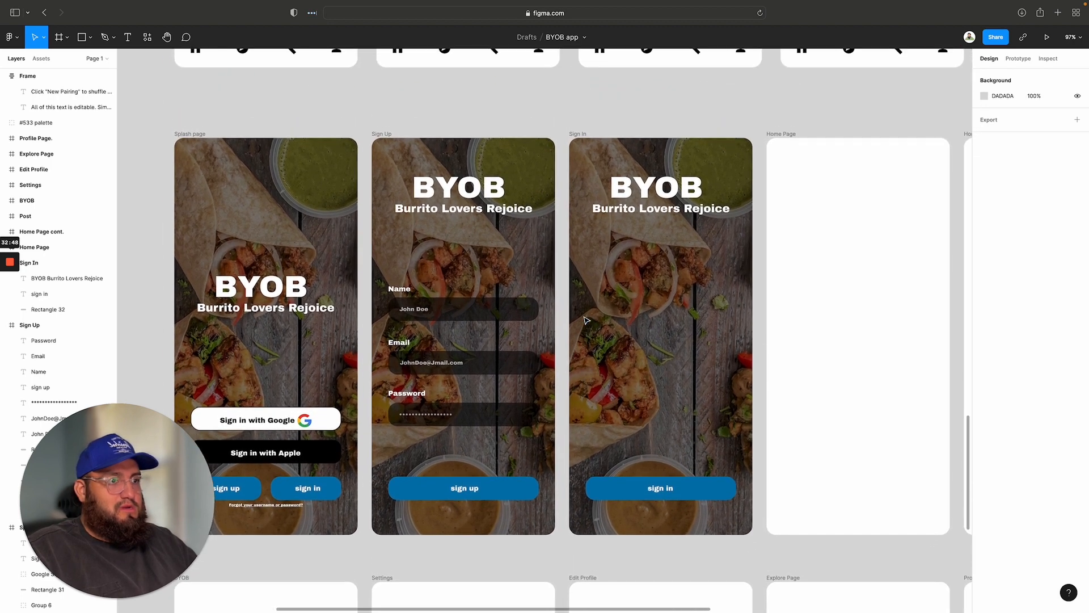
scroll(586, 320, down, 2)
scroll(586, 319, left, 1)
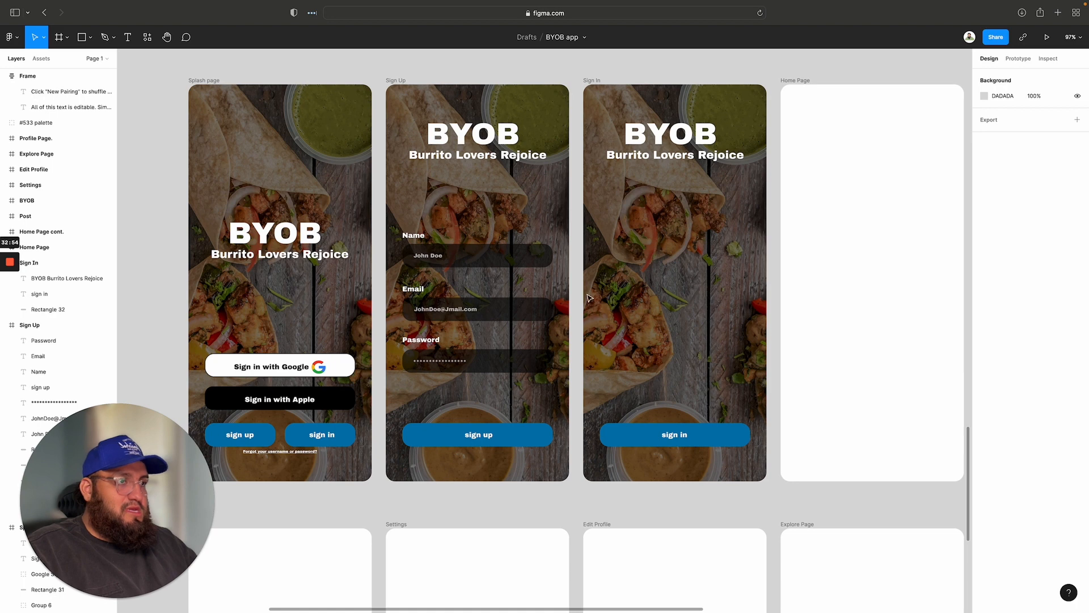
scroll(590, 297, left, 3)
scroll(590, 297, down, 1)
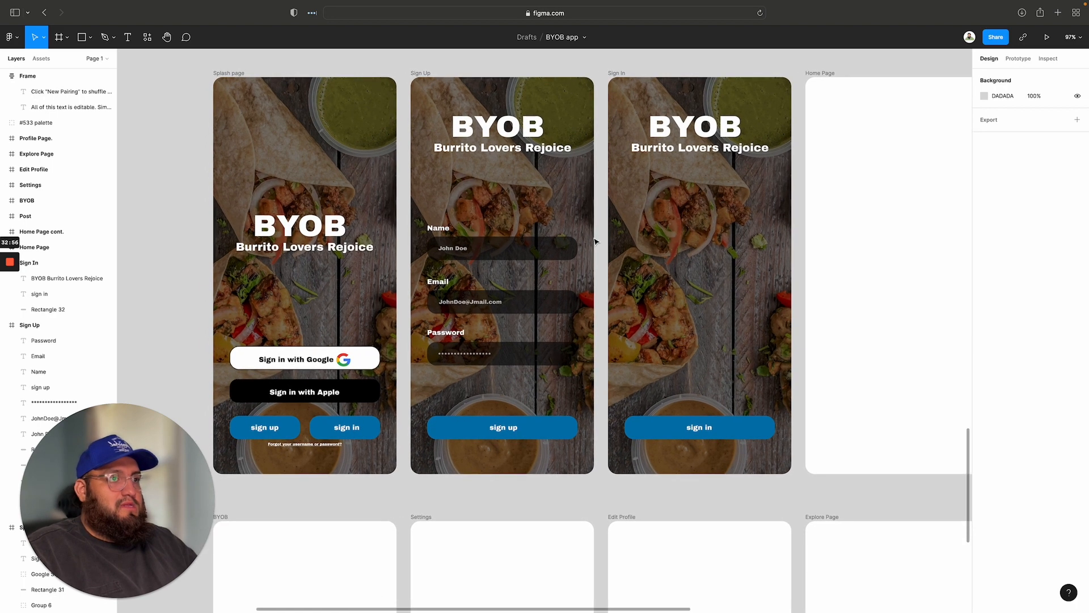
scroll(595, 241, right, 5)
scroll(595, 241, up, 1)
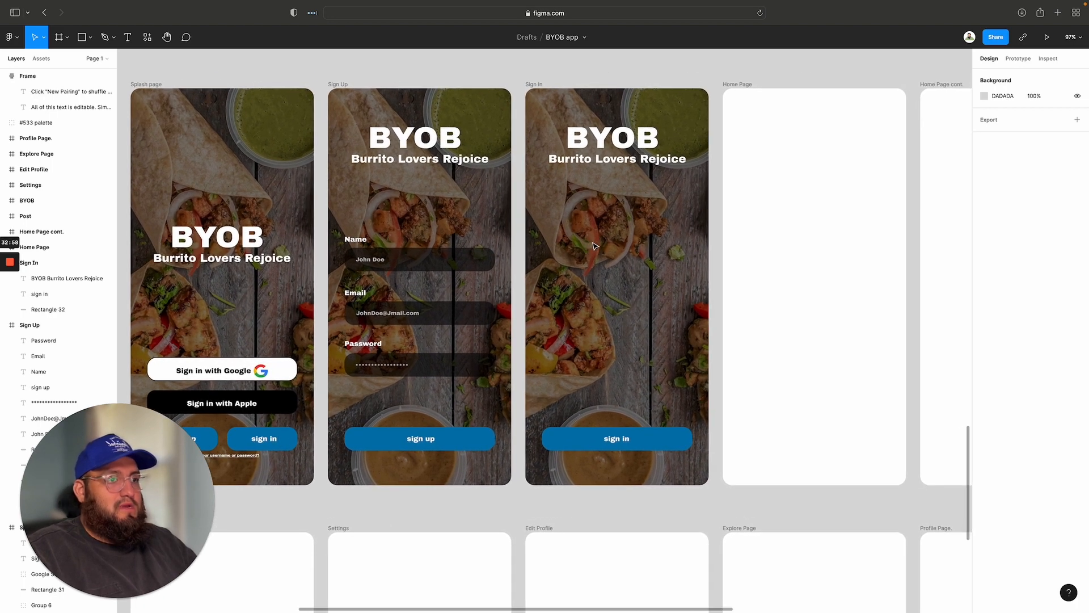
Step: Copy the Email and Password labels, field rectangles and placeholder texts from the Sign Up screen onto the Sign In screen
drag(518, 383, 334, 291)
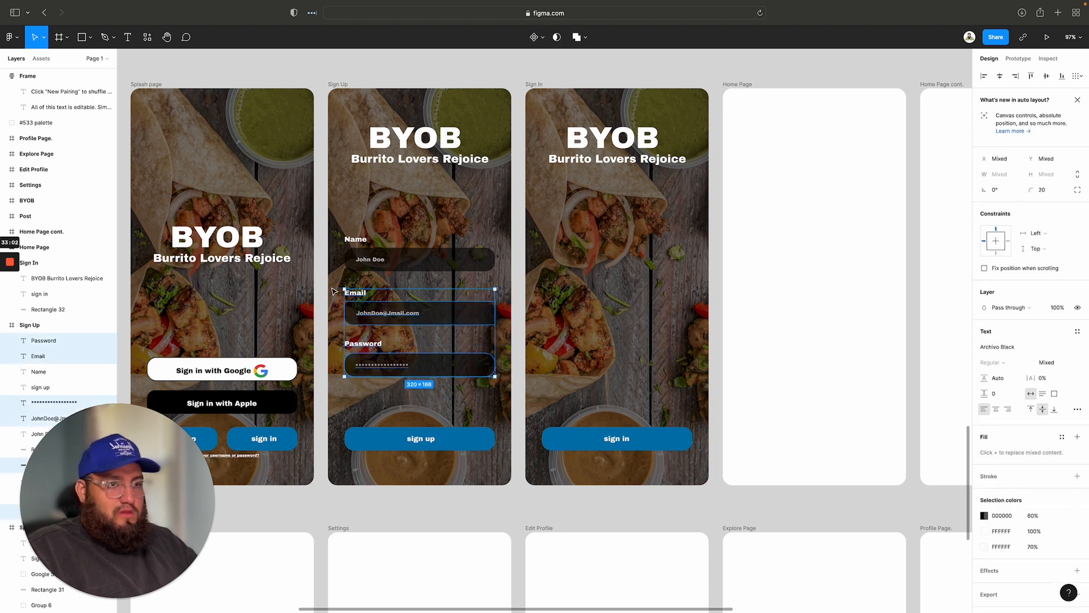
click(533, 86)
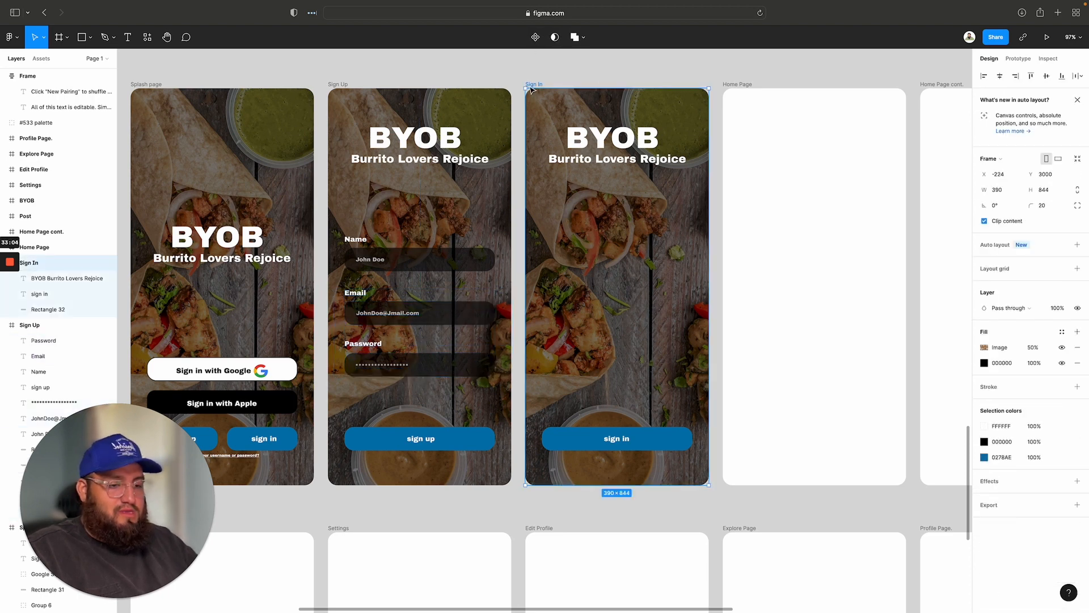
key(super+v)
key(Escape)
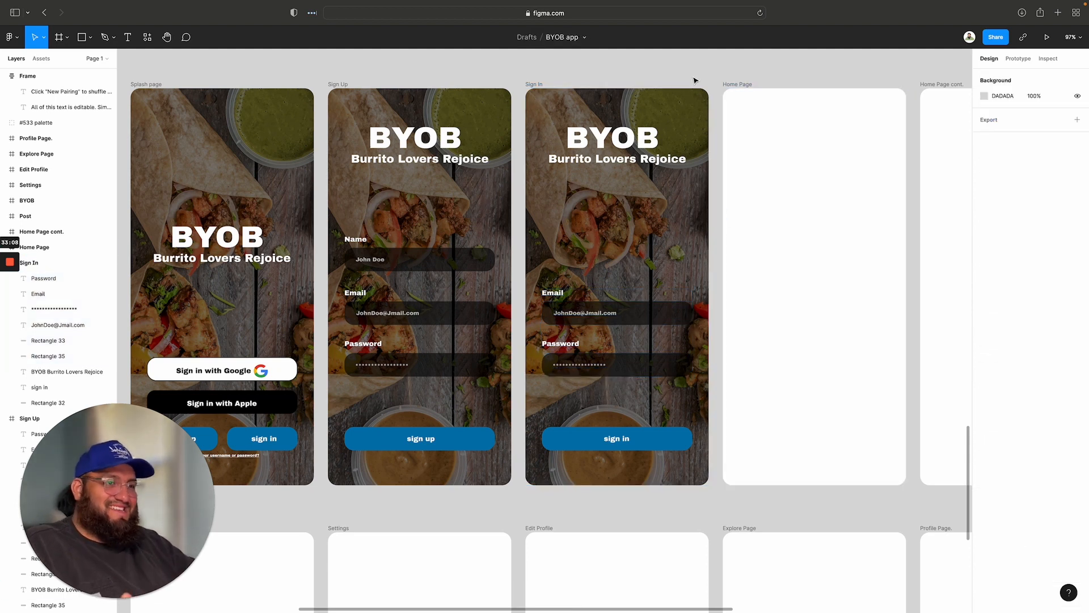
scroll(696, 91, up, 1)
scroll(709, 266, right, 1)
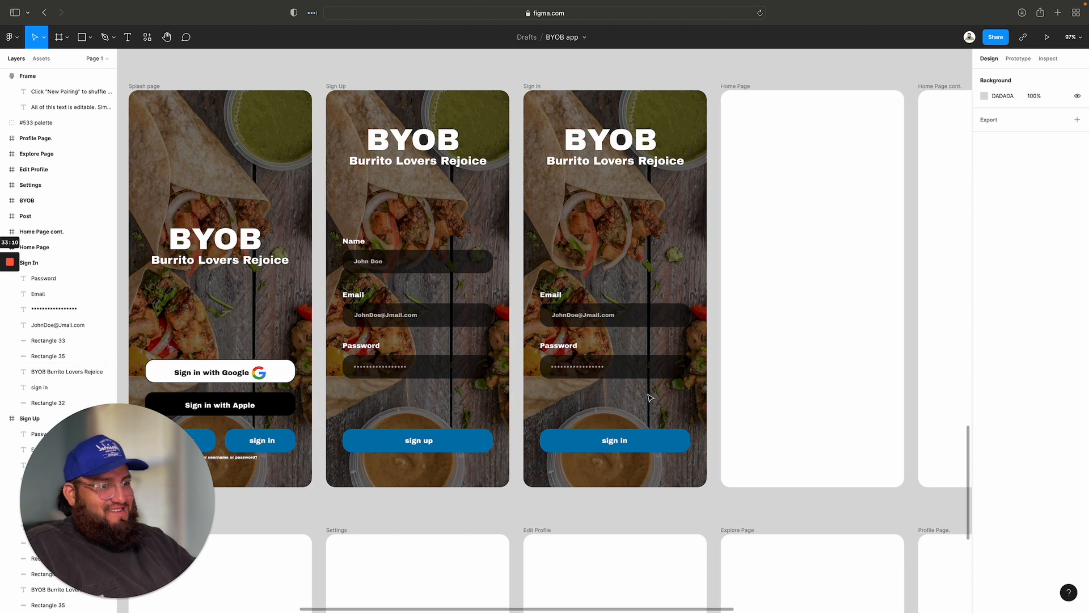
scroll(650, 398, down, 1)
scroll(650, 398, left, 3)
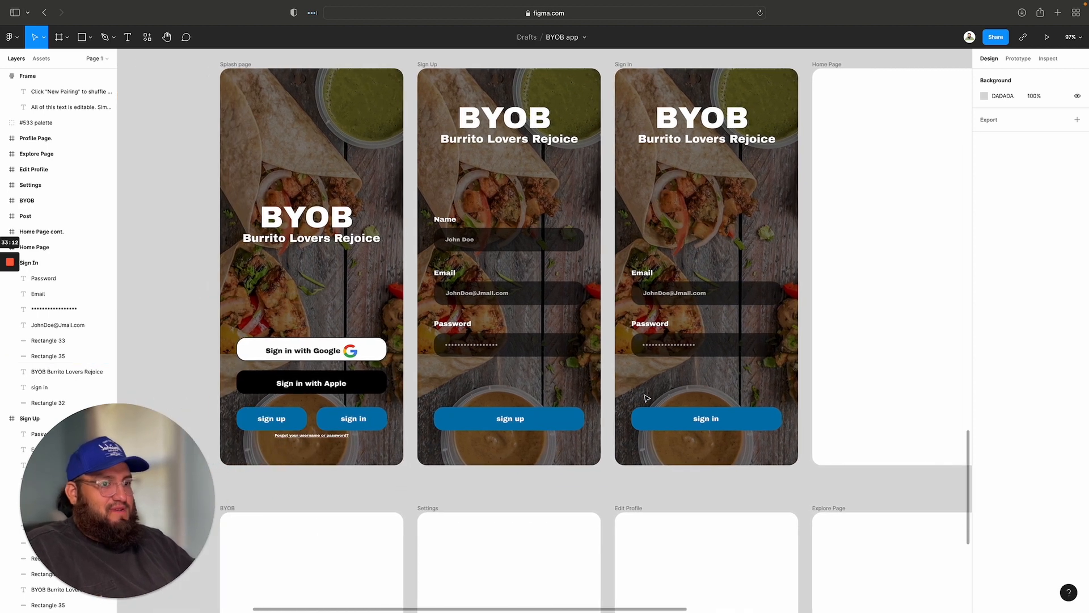
scroll(647, 398, left, 2)
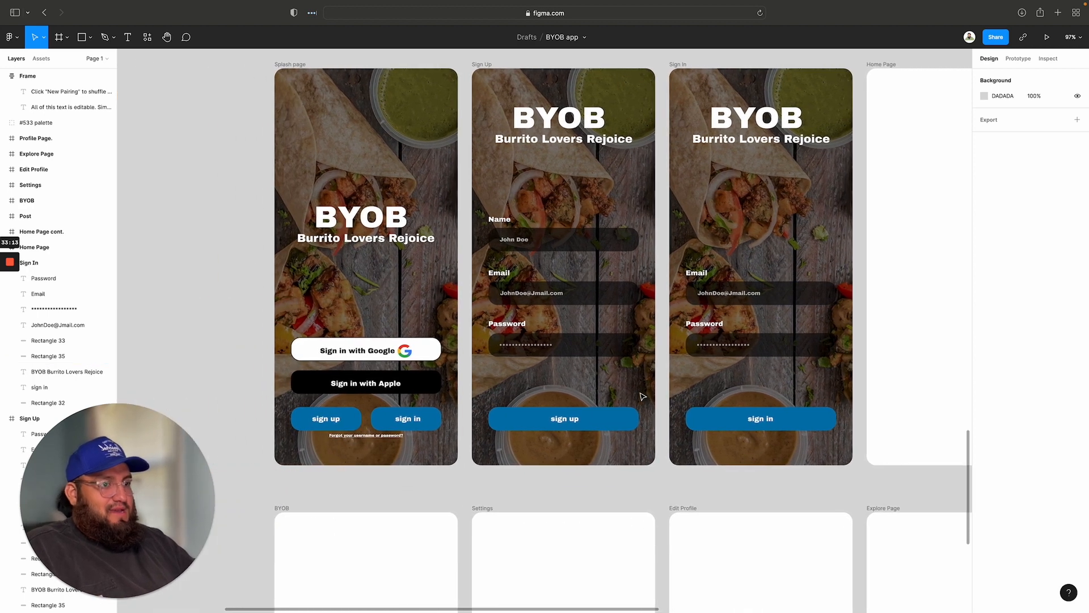
Step: Copy the "Forgot your username or password?" text from the Splash page onto the Sign In screen, beneath the sign in button
click(370, 436)
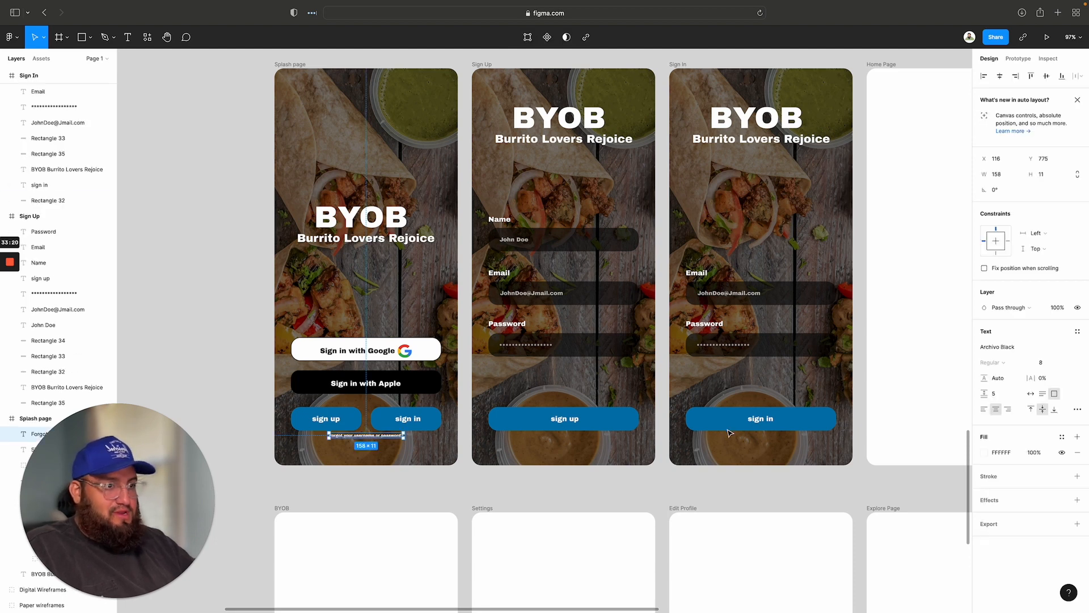
click(680, 66)
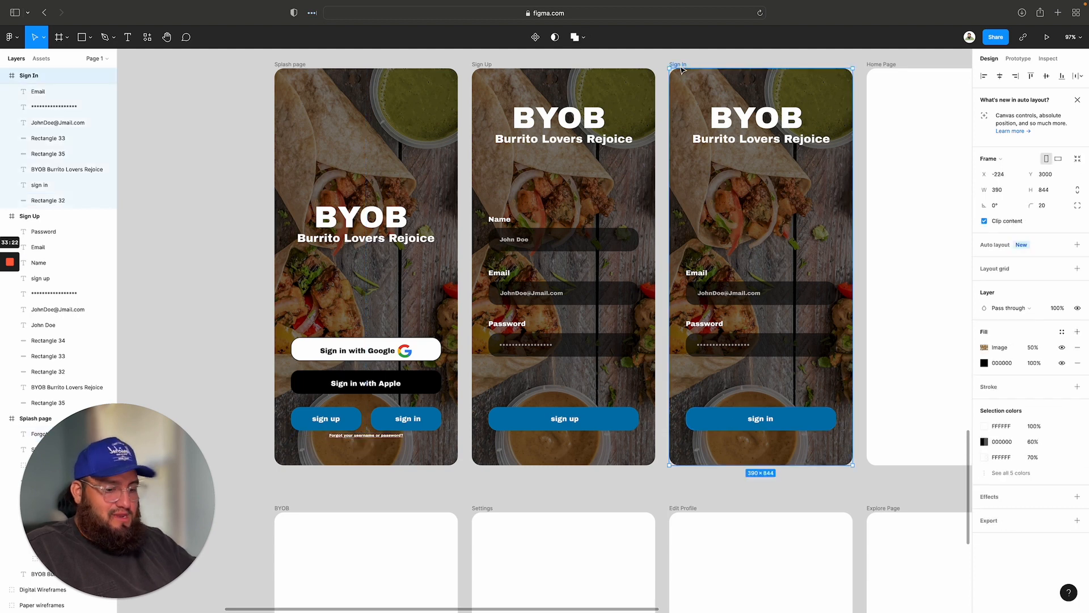
key(super+v)
click(744, 489)
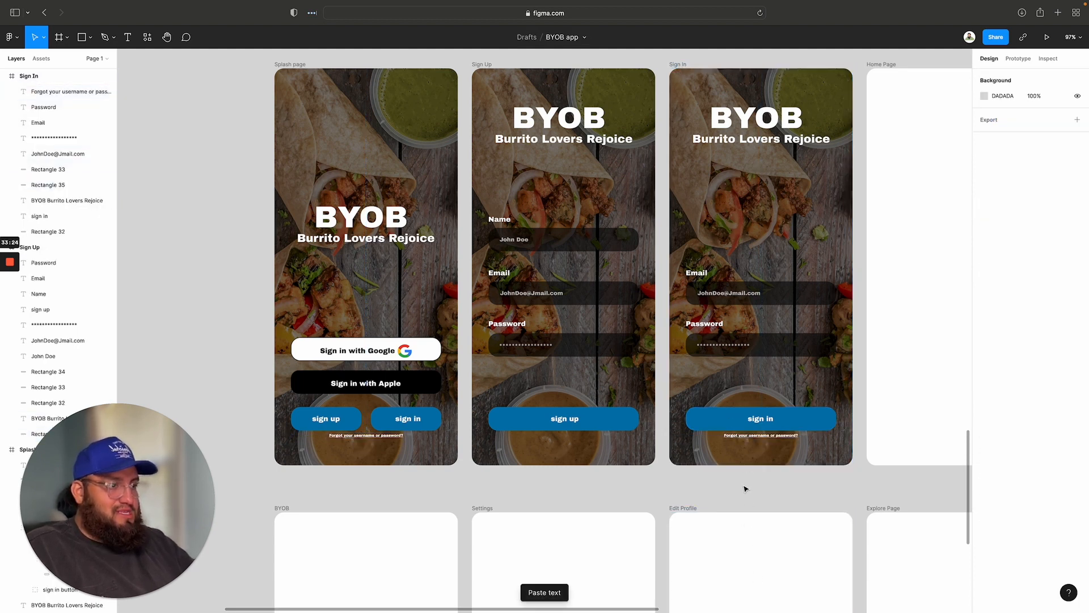
Step: Review the finished Splash page, Sign Up and Sign In screens against the paper sketches and digital wireframes
scroll(744, 488, up, 3)
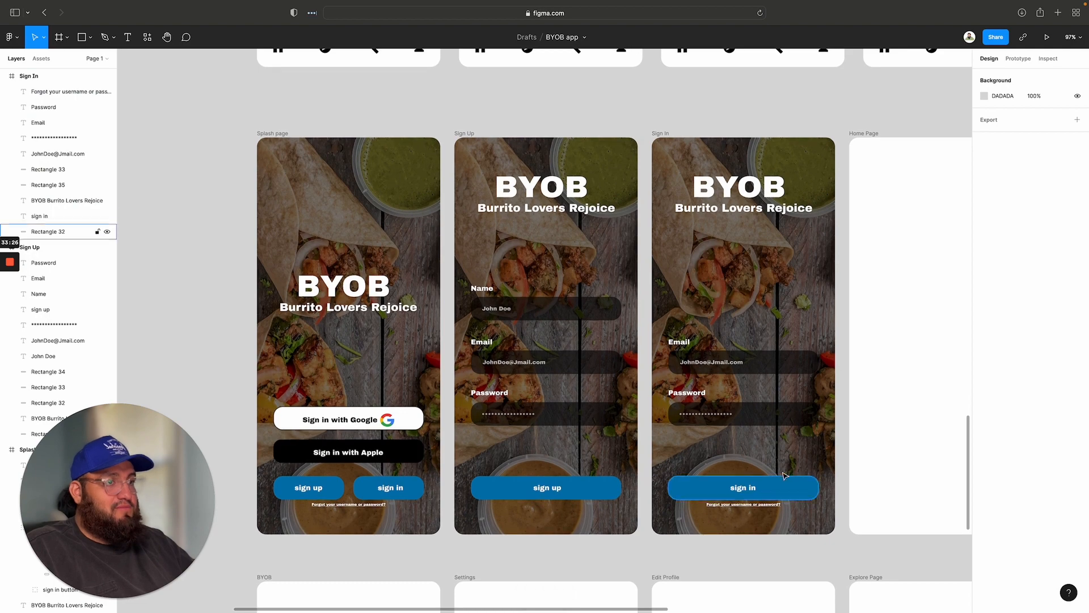
scroll(789, 472, down, 5)
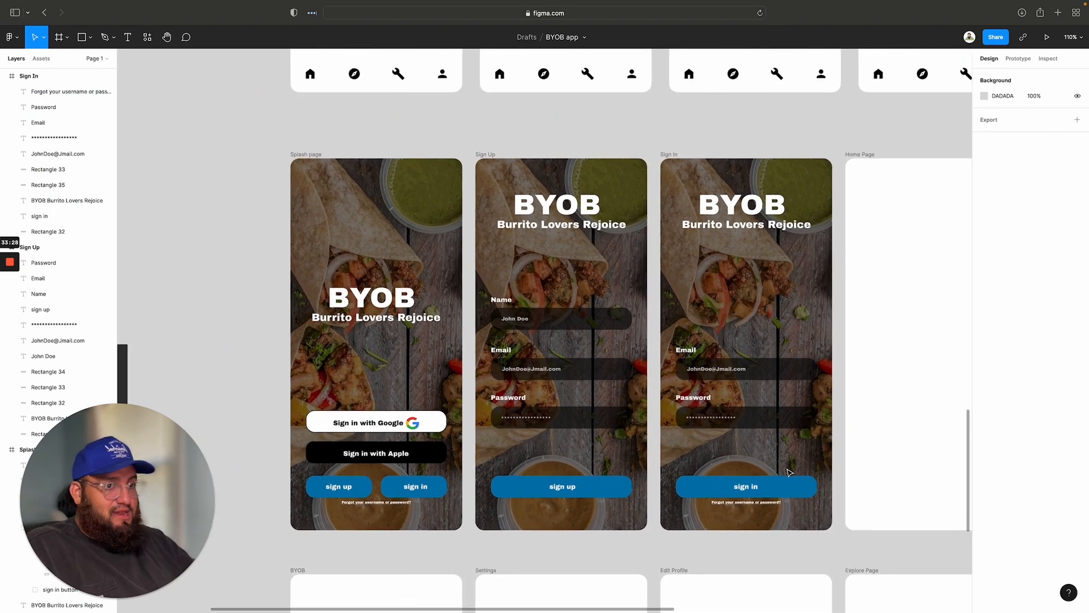
scroll(790, 472, down, 4)
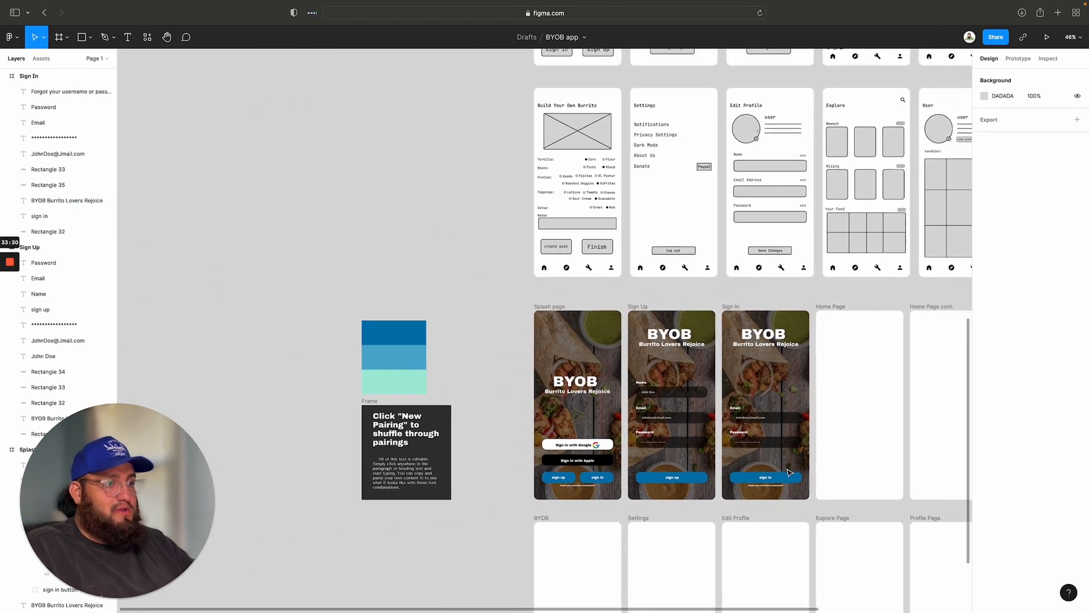
scroll(785, 473, left, 1)
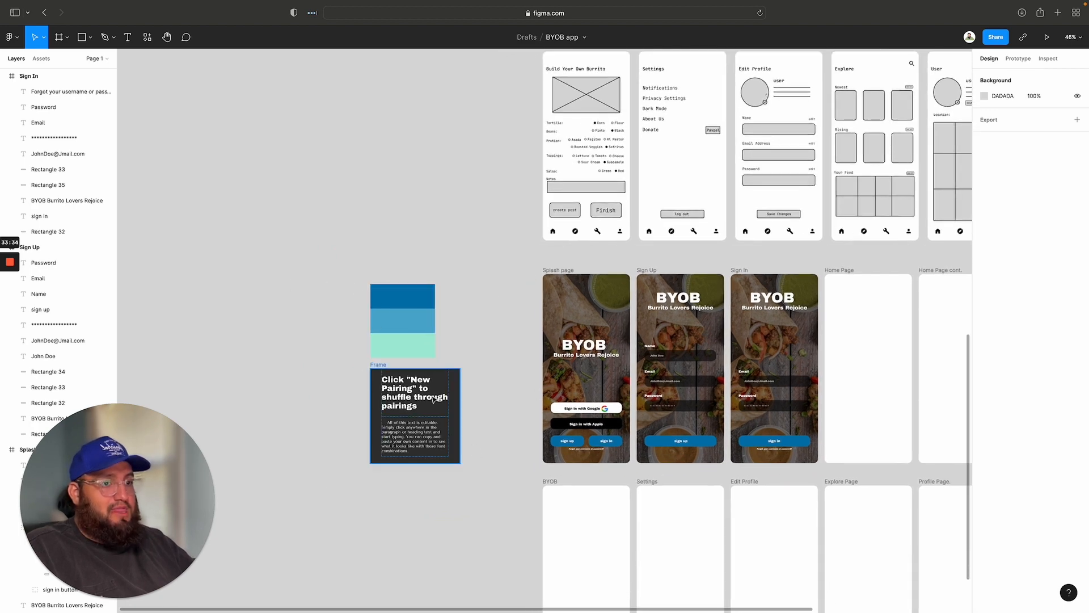
scroll(511, 449, right, 2)
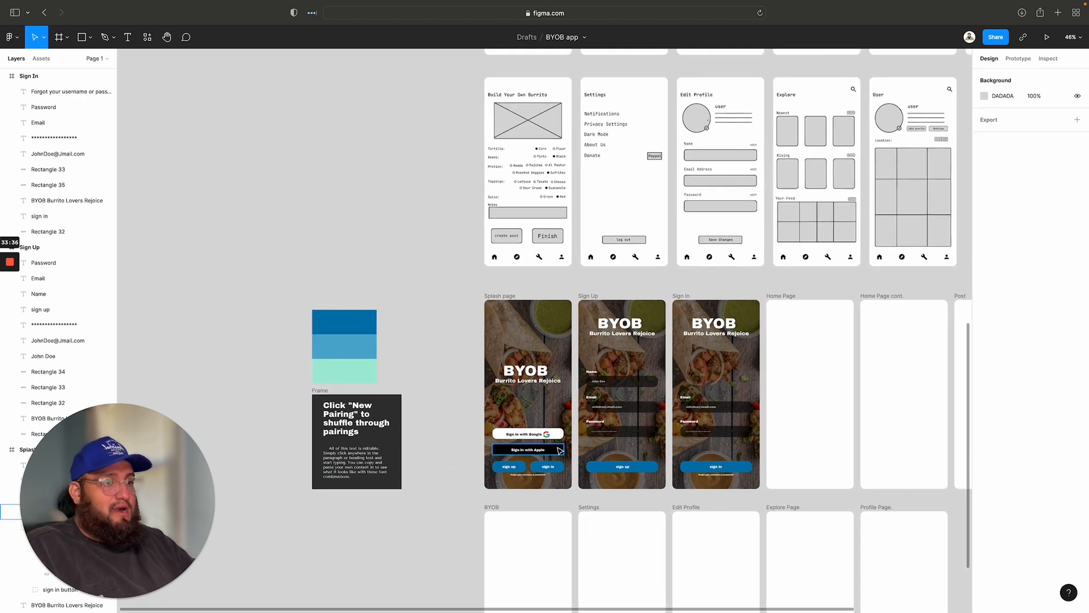
scroll(588, 441, right, 2)
scroll(589, 441, right, 1)
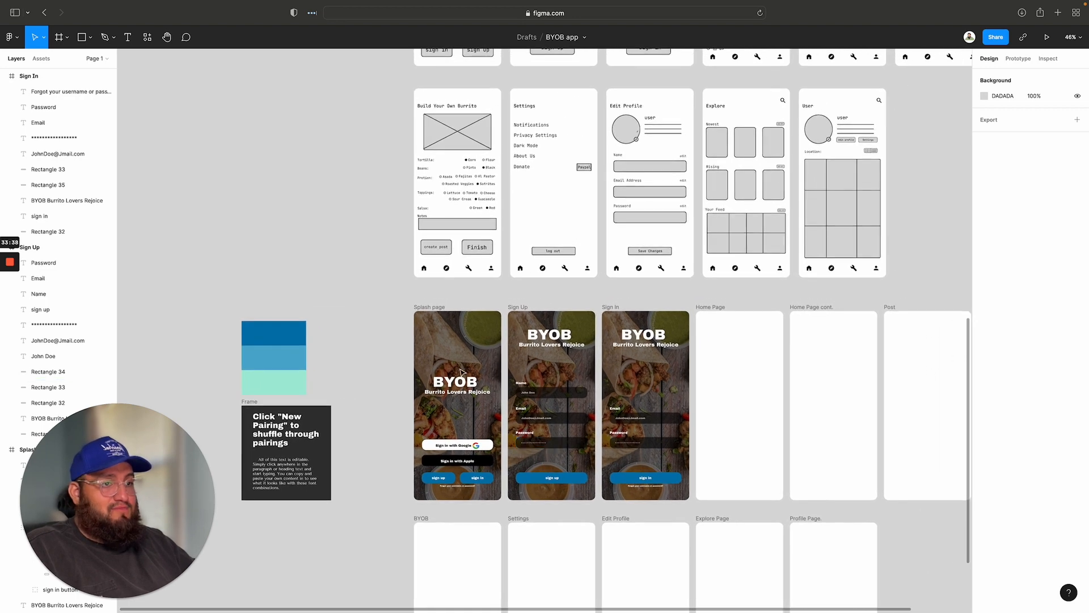
scroll(544, 343, up, 10)
scroll(545, 343, right, 2)
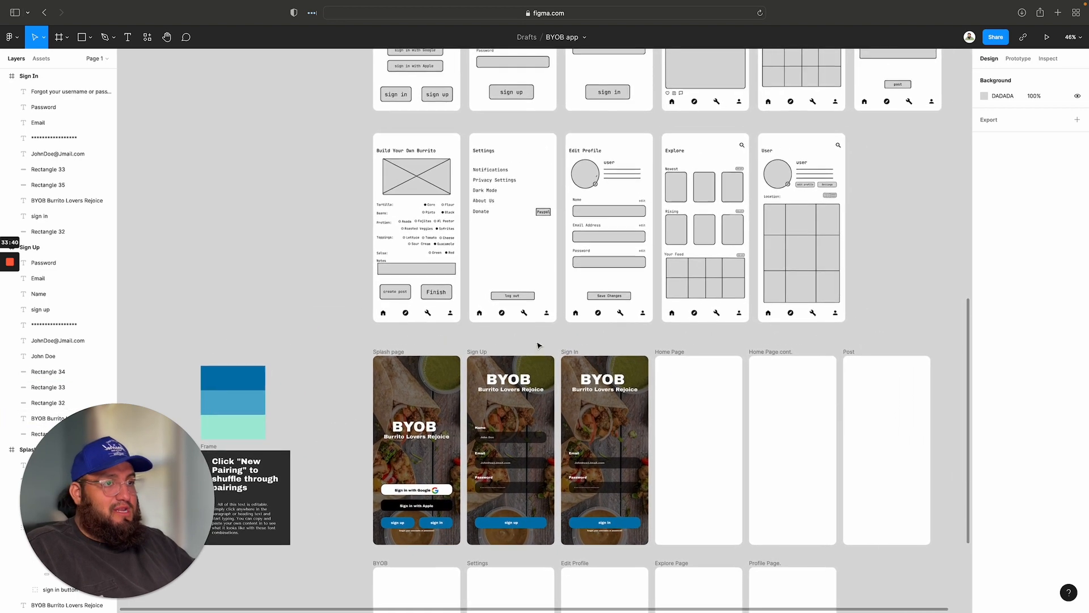
scroll(554, 344, up, 7)
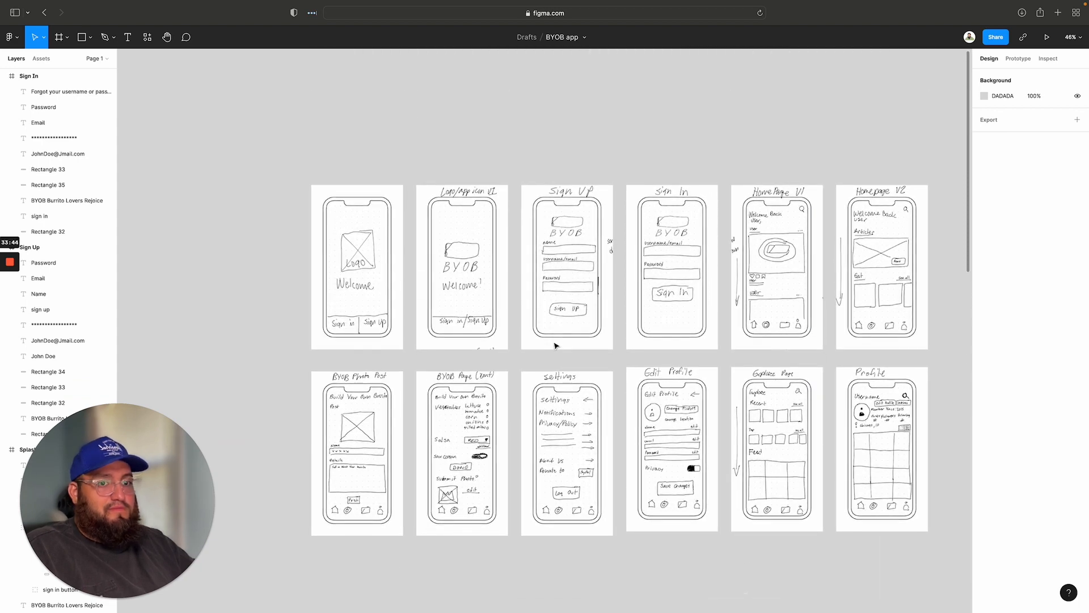
scroll(555, 344, down, 10)
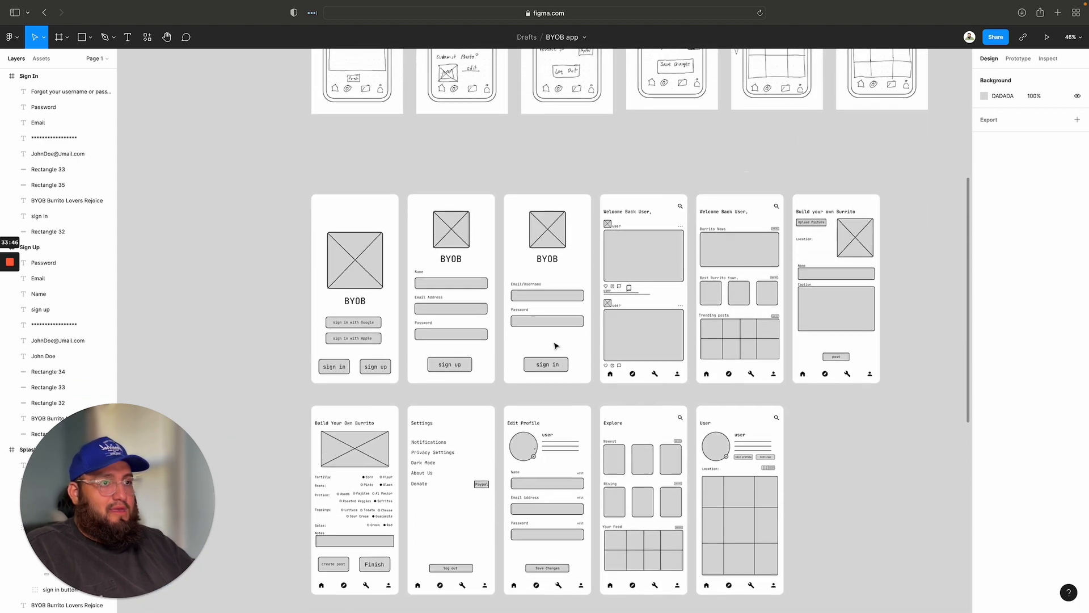
scroll(555, 345, down, 5)
scroll(555, 344, up, 3)
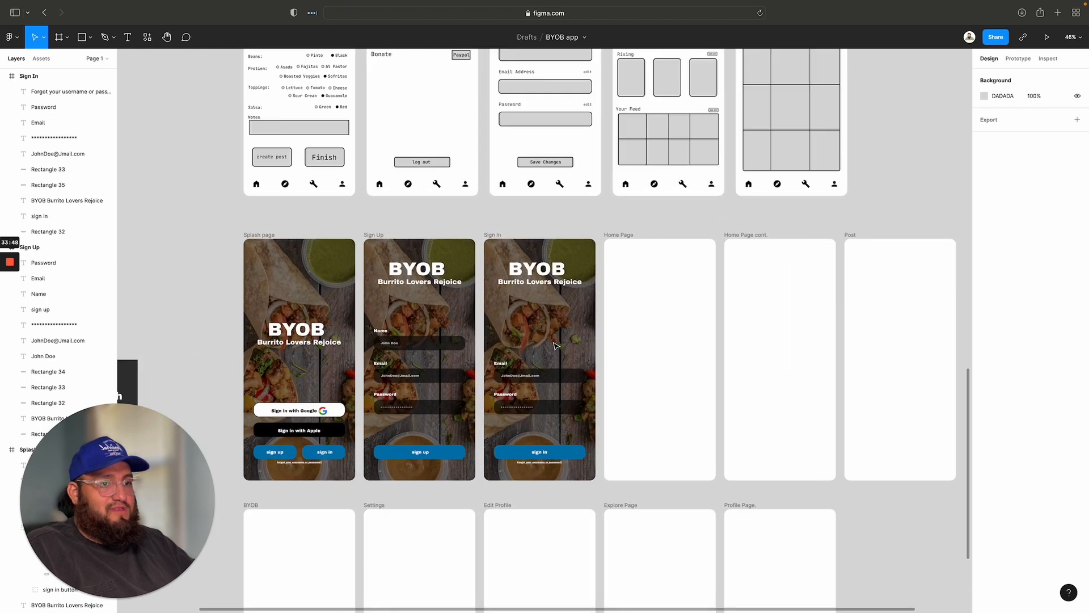
scroll(555, 345, up, 3)
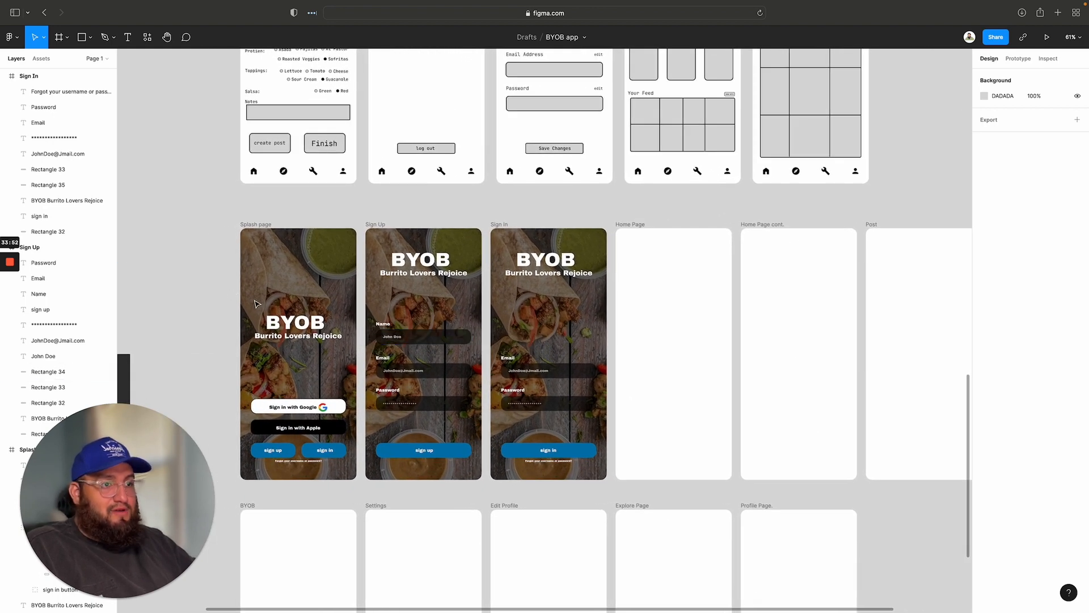
scroll(349, 323, up, 3)
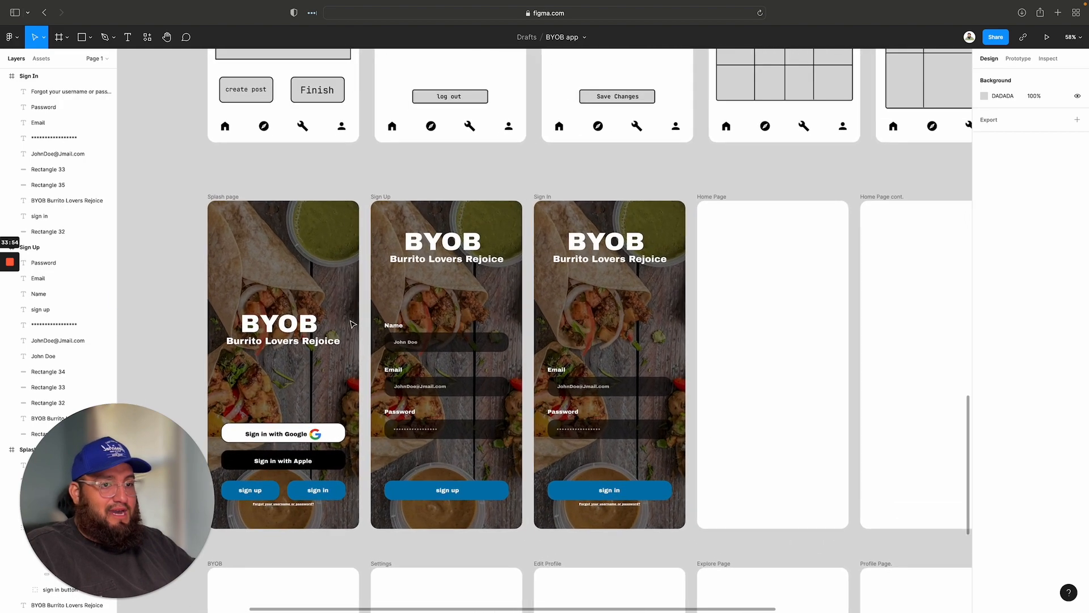
scroll(352, 323, left, 3)
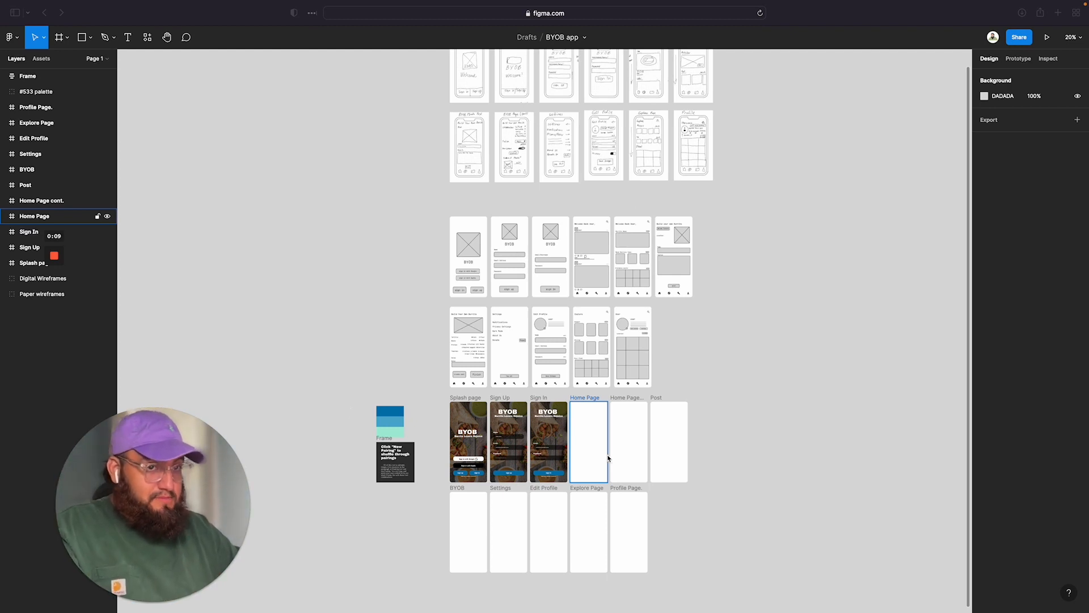
Step: Survey the whole board, from the paper sketches and digital wireframes to the finished screens and the empty Home Page frames
scroll(533, 446, up, 5)
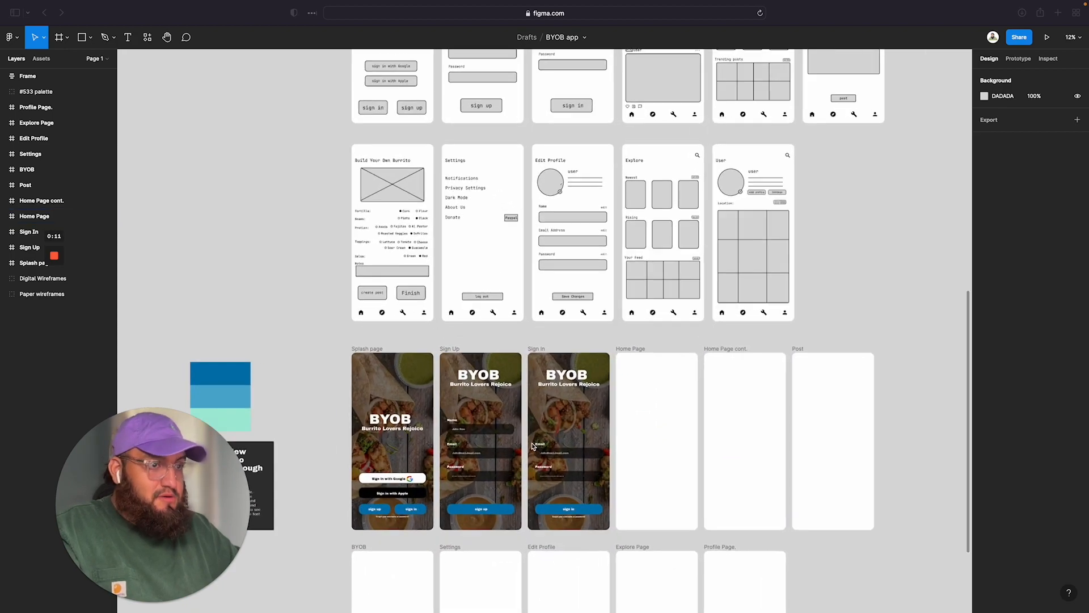
scroll(529, 447, down, 5)
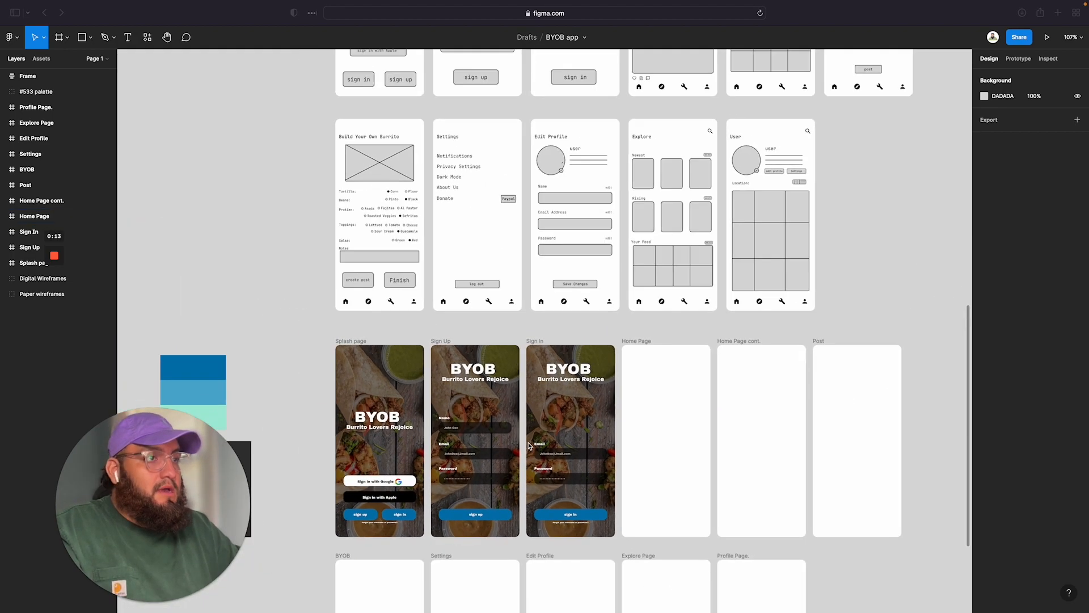
scroll(529, 447, down, 2)
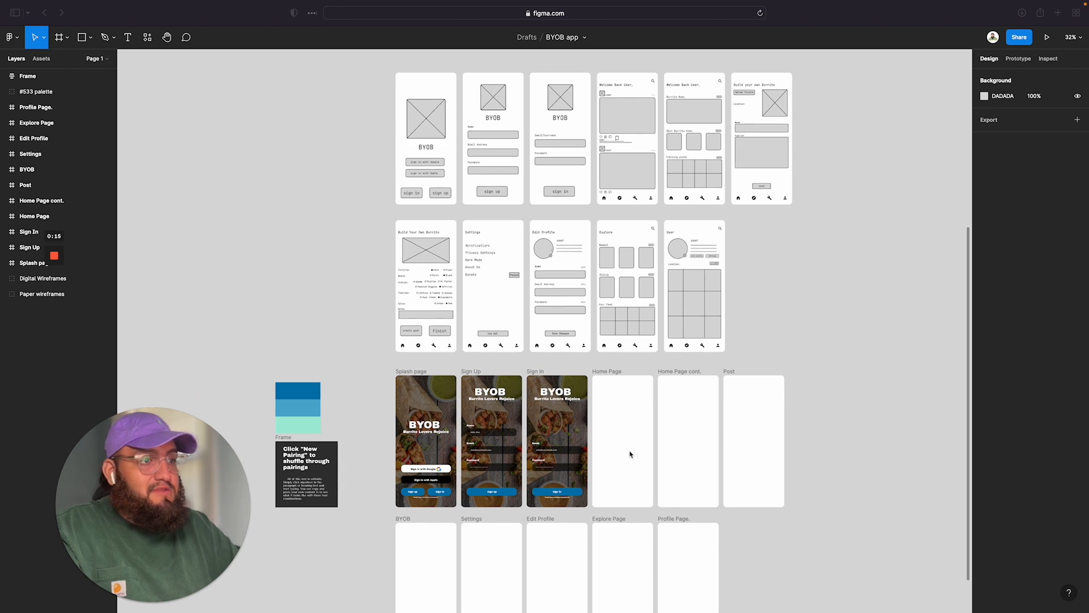
scroll(657, 446, up, 8)
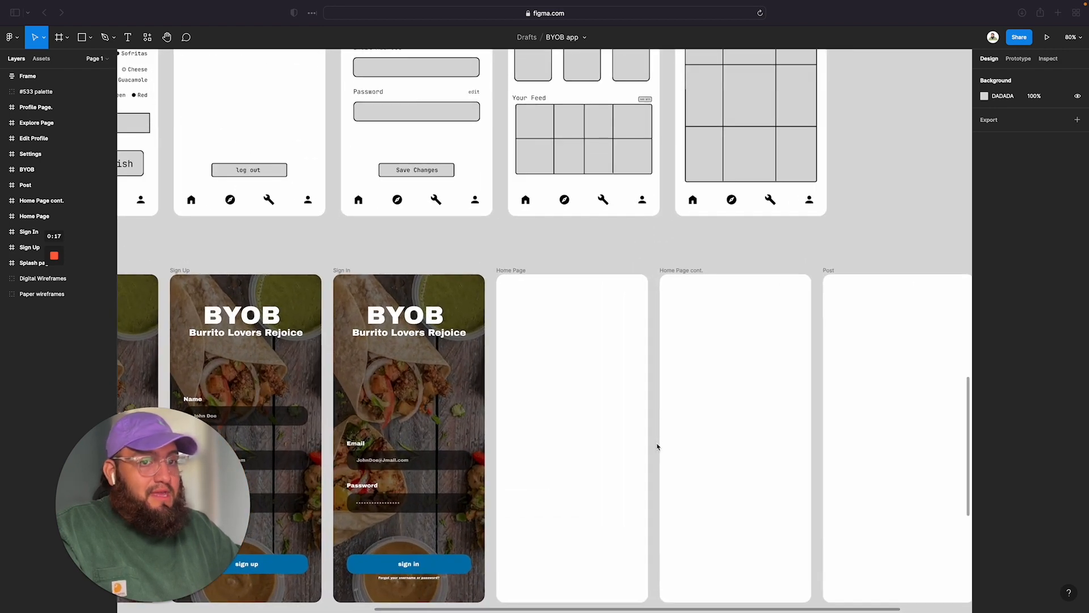
scroll(657, 446, down, 5)
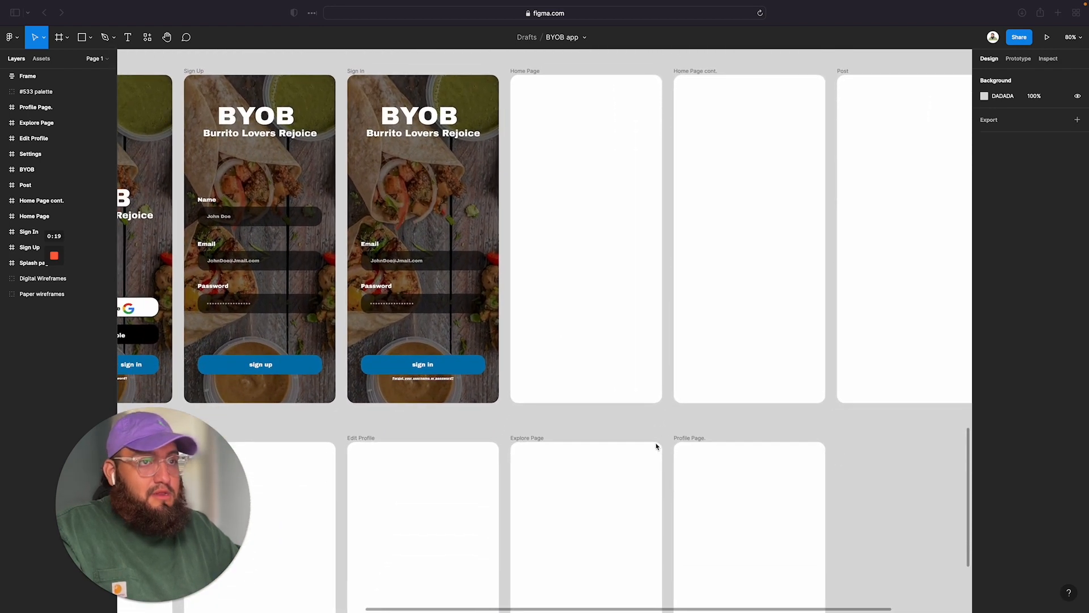
scroll(654, 447, left, 3)
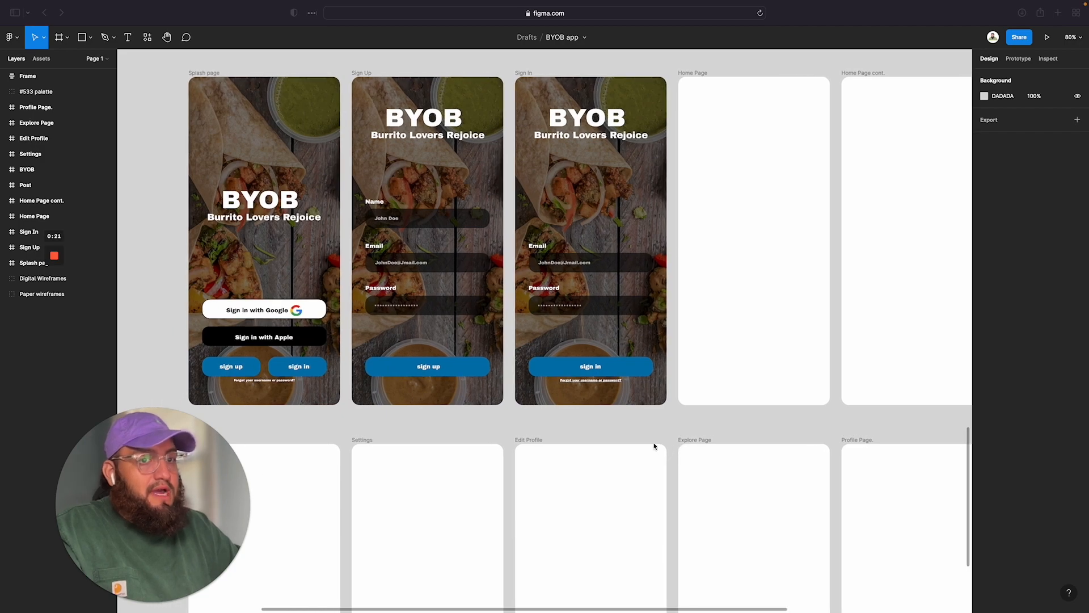
scroll(654, 446, up, 5)
scroll(654, 447, up, 15)
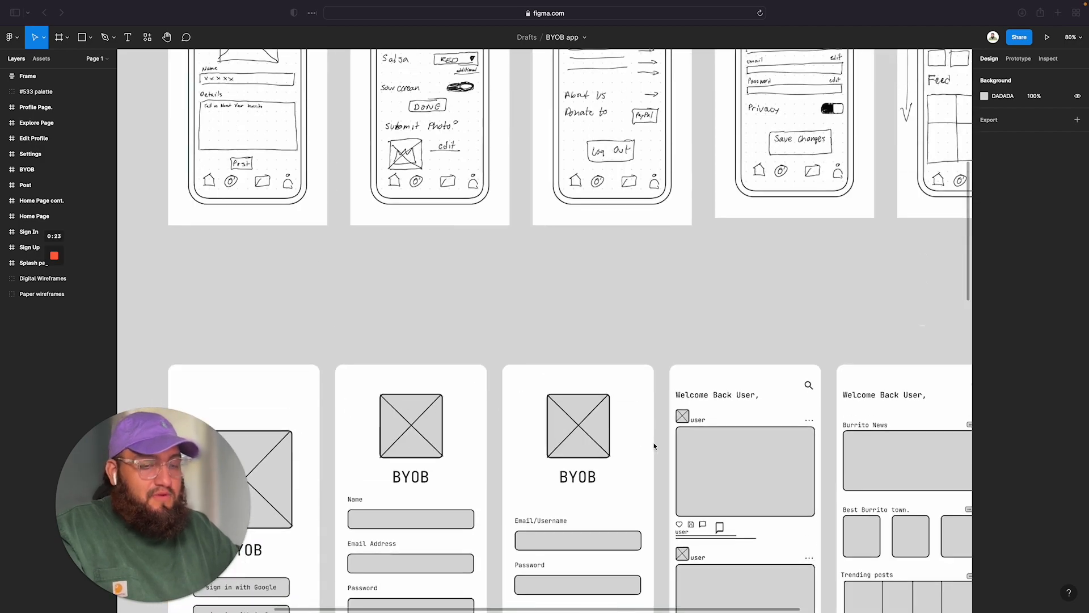
scroll(654, 446, down, 8)
scroll(654, 446, up, 2)
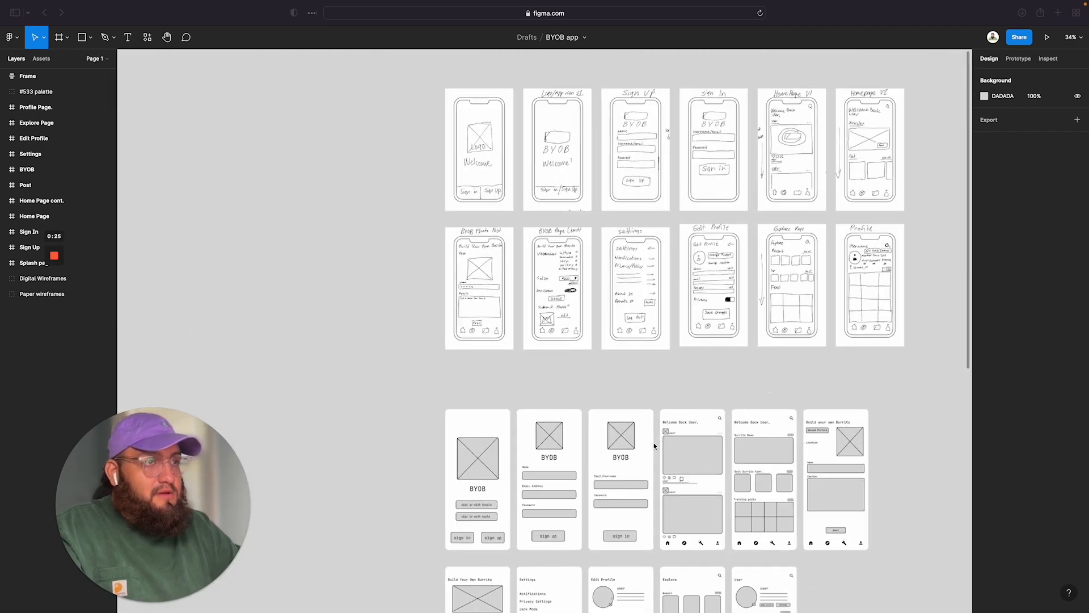
scroll(654, 446, down, 7)
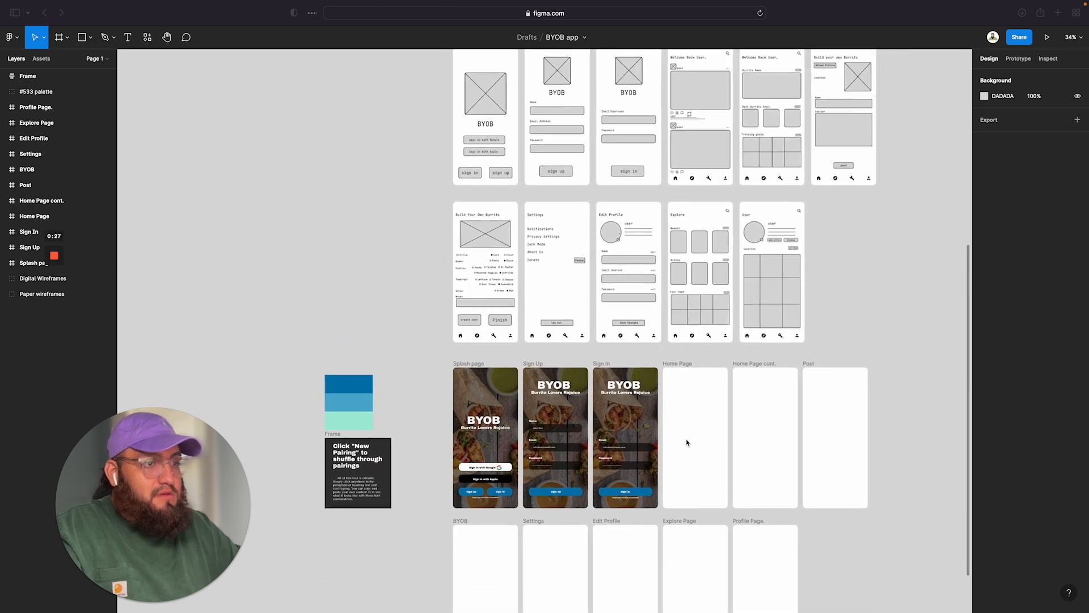
scroll(686, 442, down, 2)
scroll(686, 442, up, 8)
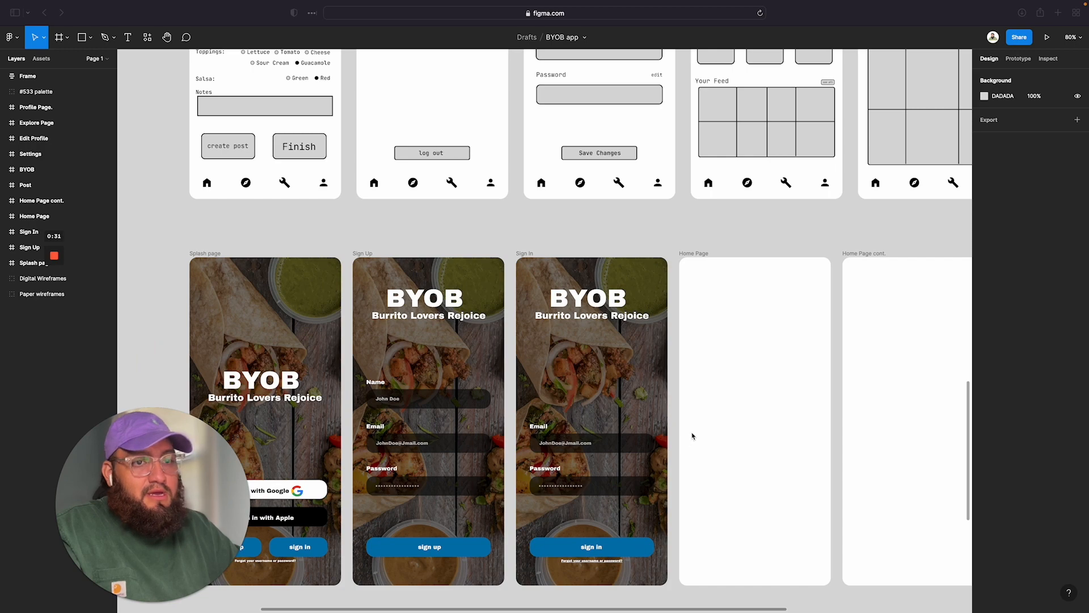
scroll(692, 435, up, 5)
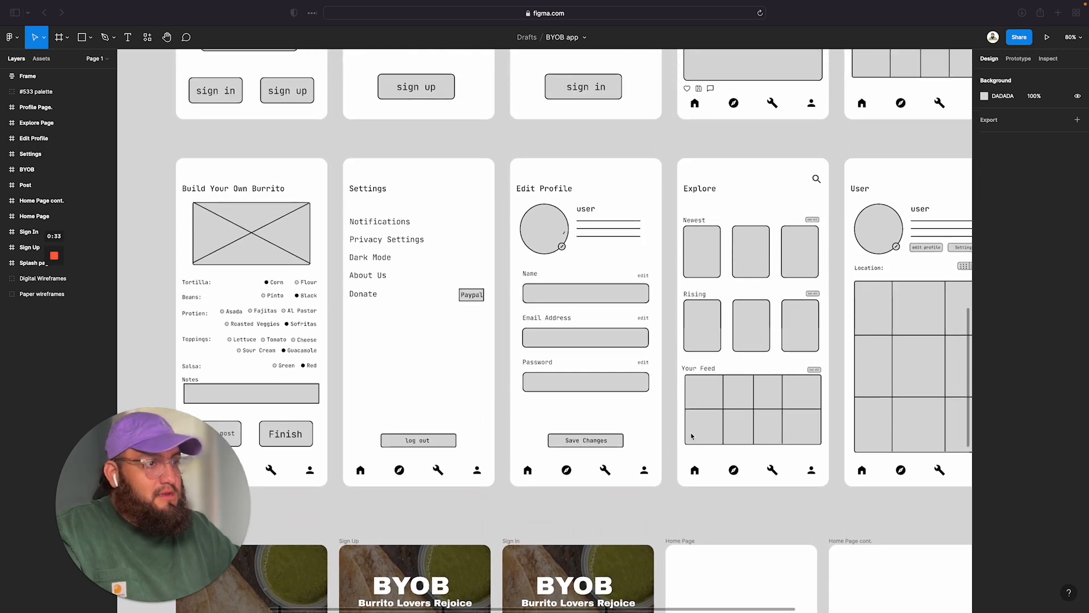
scroll(692, 436, down, 5)
scroll(692, 436, down, 1)
Step: Examine the layouts of the two "Welcome Back User" home page wireframes and the neighbouring post, Explore and User wireframes
scroll(692, 436, up, 12)
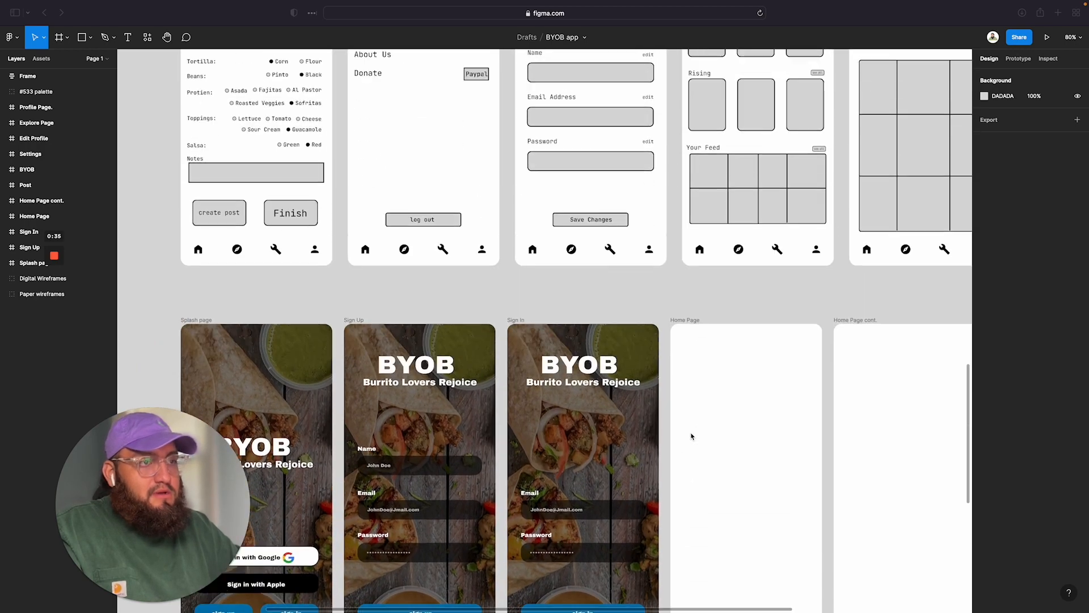
scroll(692, 435, up, 11)
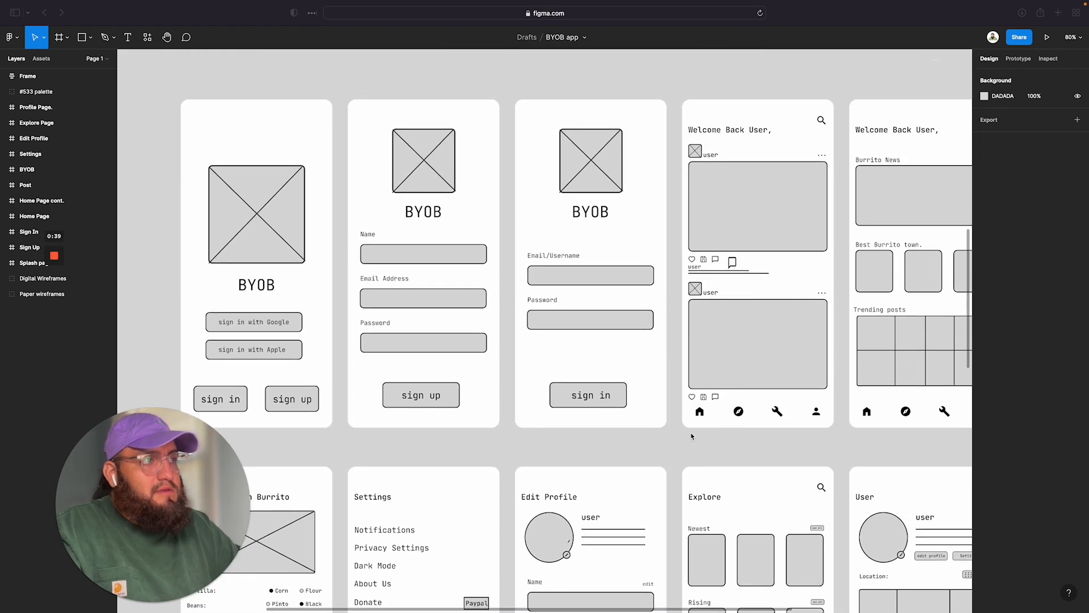
scroll(692, 435, right, 6)
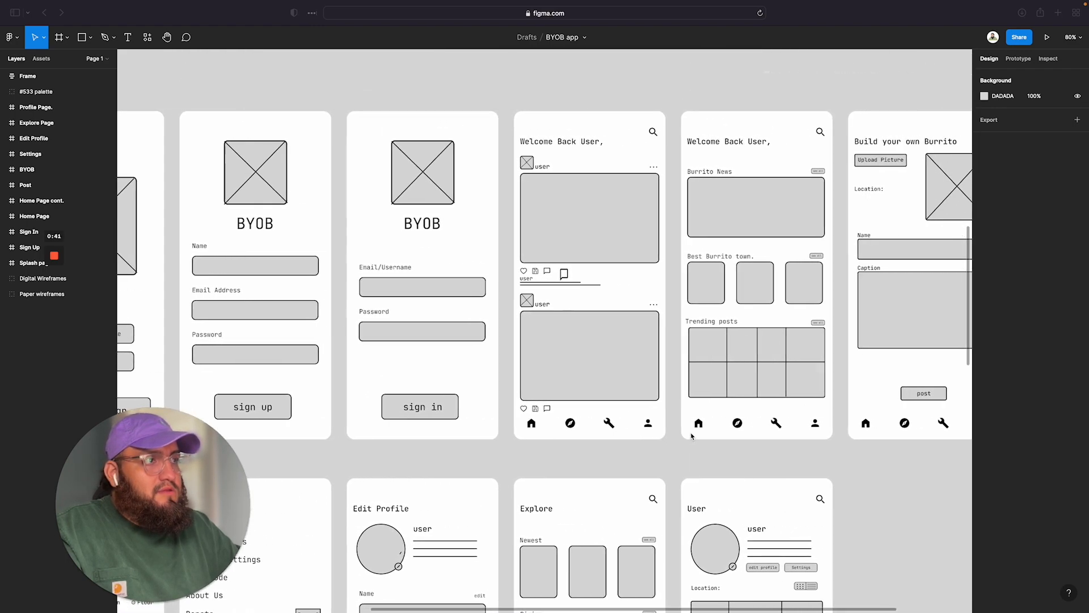
scroll(691, 436, right, 1)
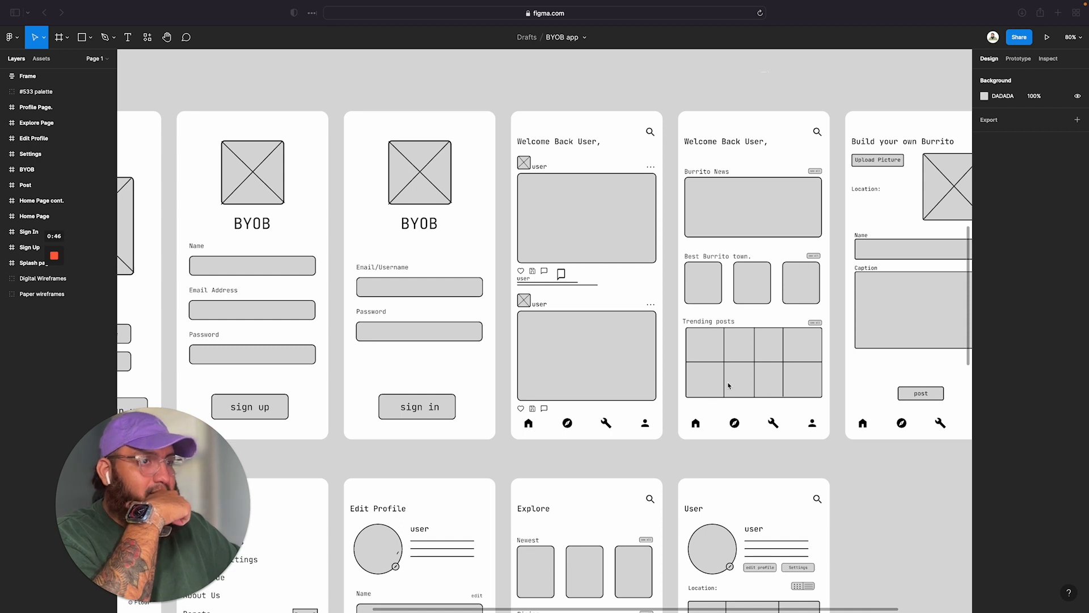
scroll(729, 386, right, 3)
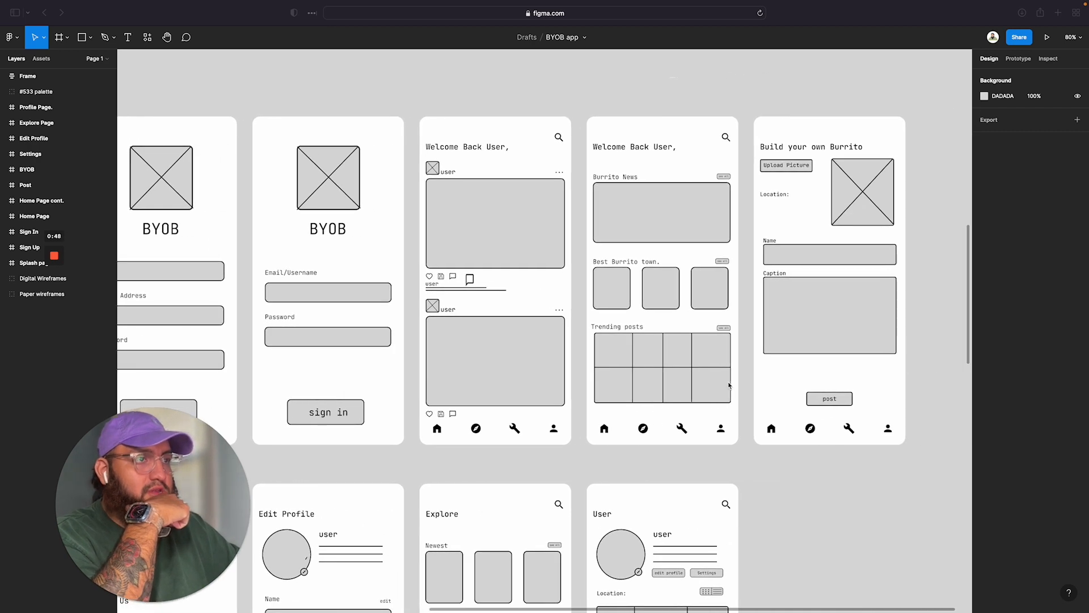
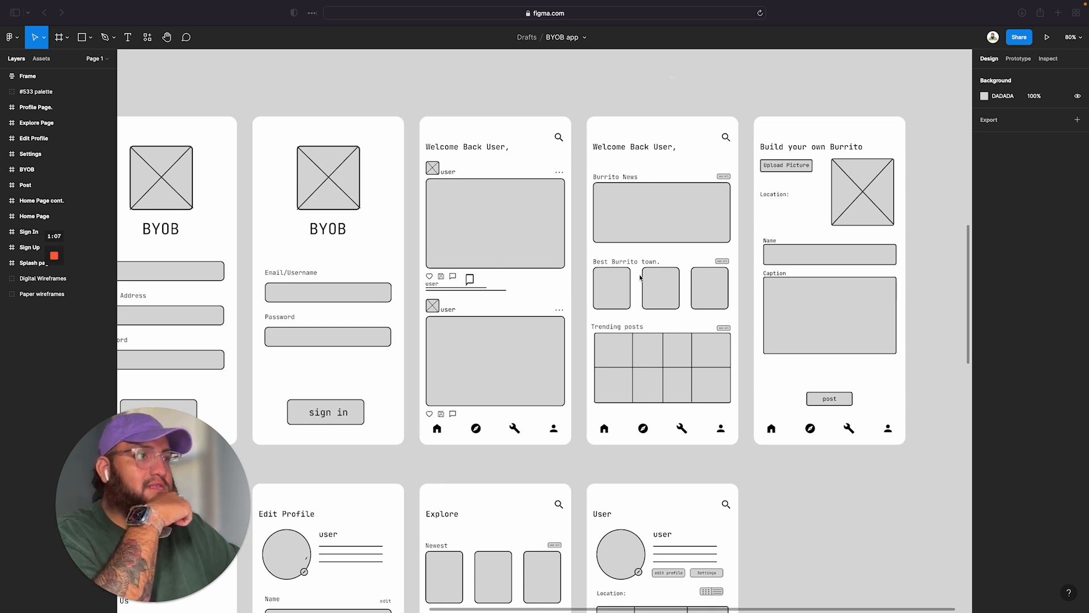
scroll(641, 277, down, 5)
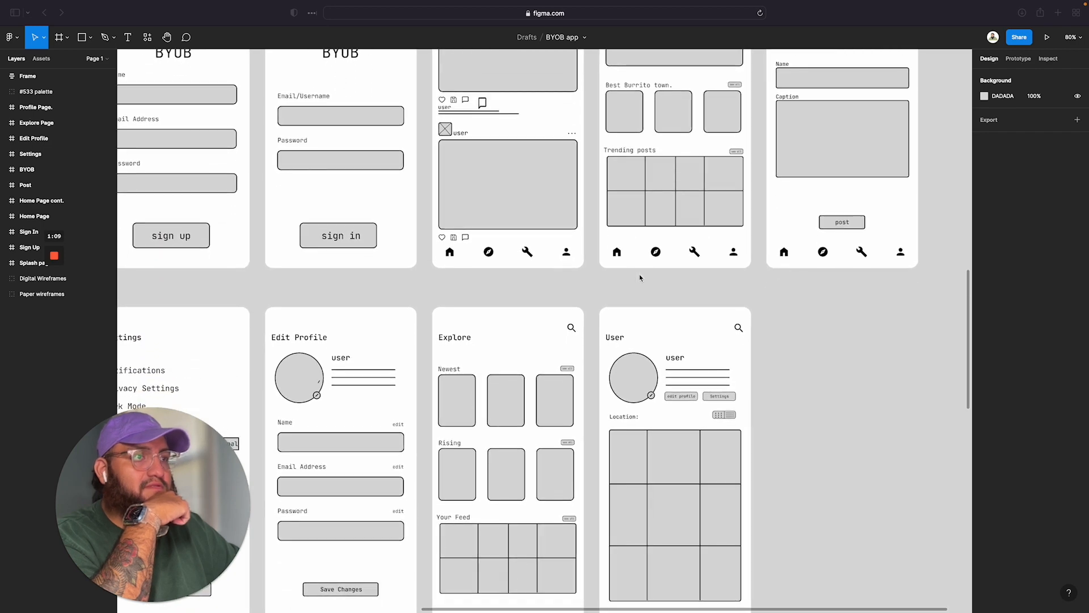
scroll(640, 278, up, 3)
scroll(640, 278, down, 3)
scroll(640, 277, left, 2)
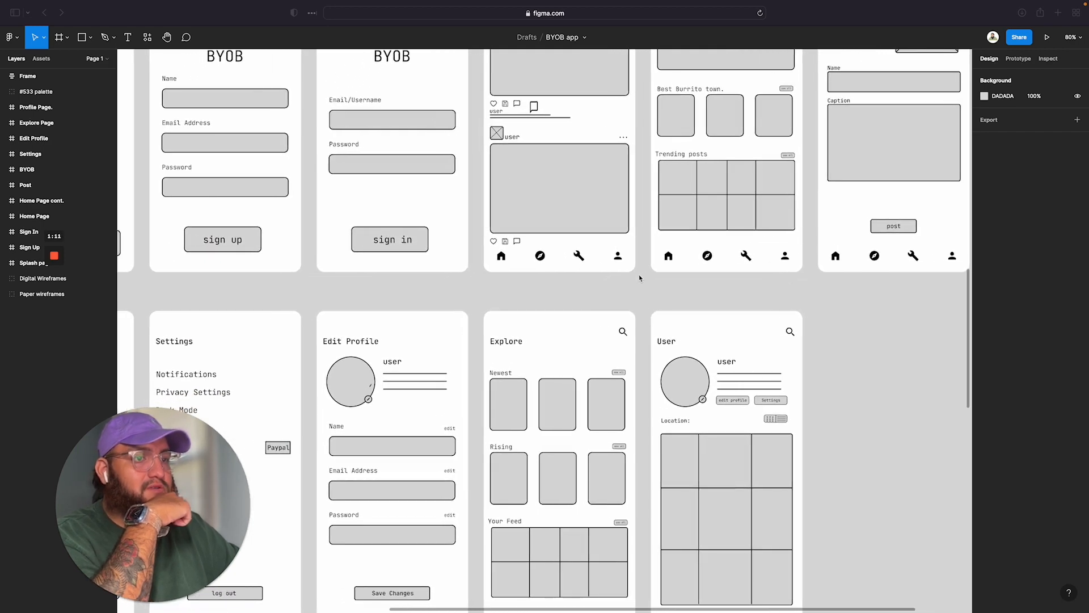
Step: Examine the two "Welcome Back User" home page wireframes and their bottom navigation icons alongside the neighbouring Sign In, post and Explore wireframes
scroll(639, 274, down, 2)
scroll(639, 274, up, 5)
scroll(639, 274, right, 2)
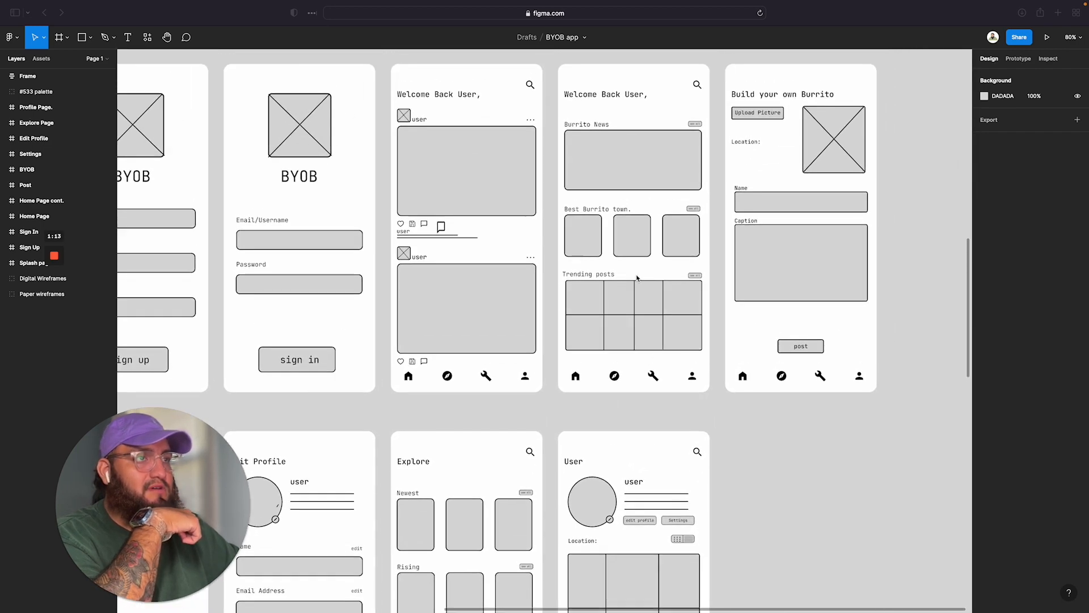
scroll(636, 277, left, 2)
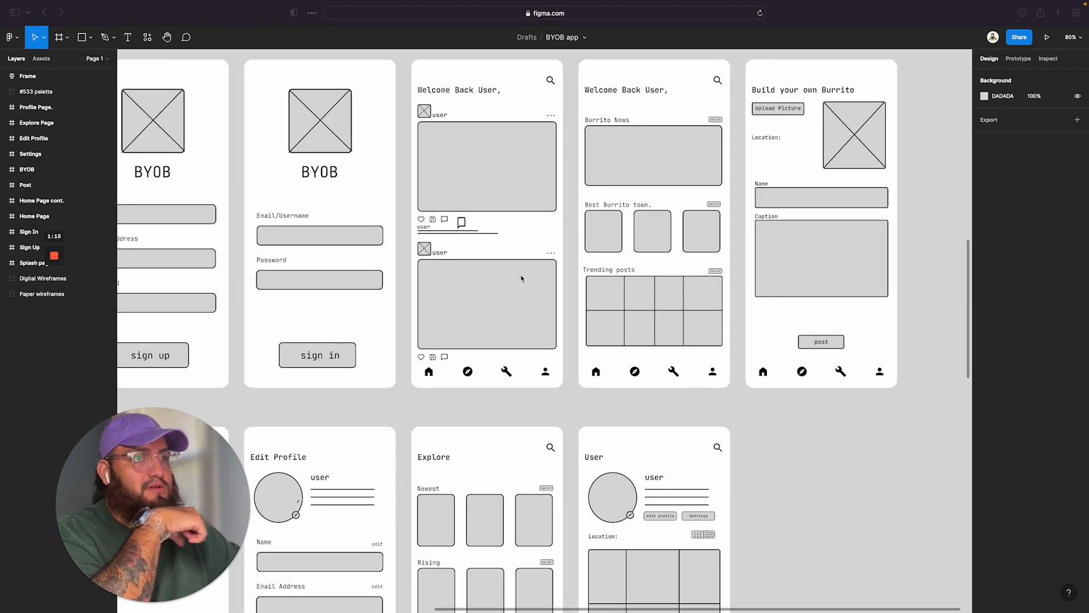
scroll(521, 278, right, 1)
scroll(522, 278, left, 4)
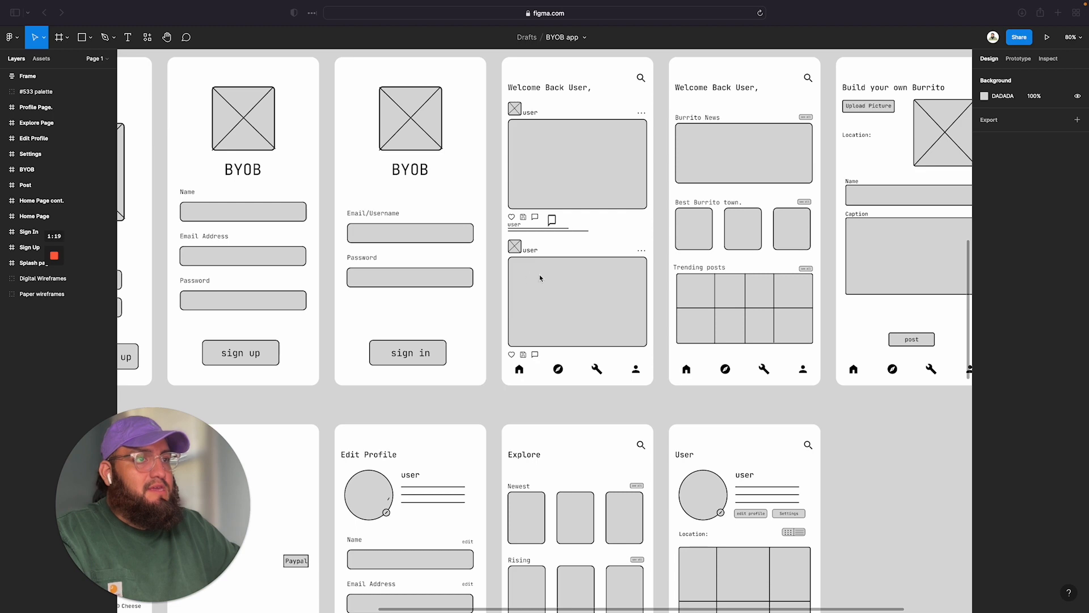
scroll(540, 277, down, 1)
scroll(540, 278, left, 1)
scroll(548, 278, down, 10)
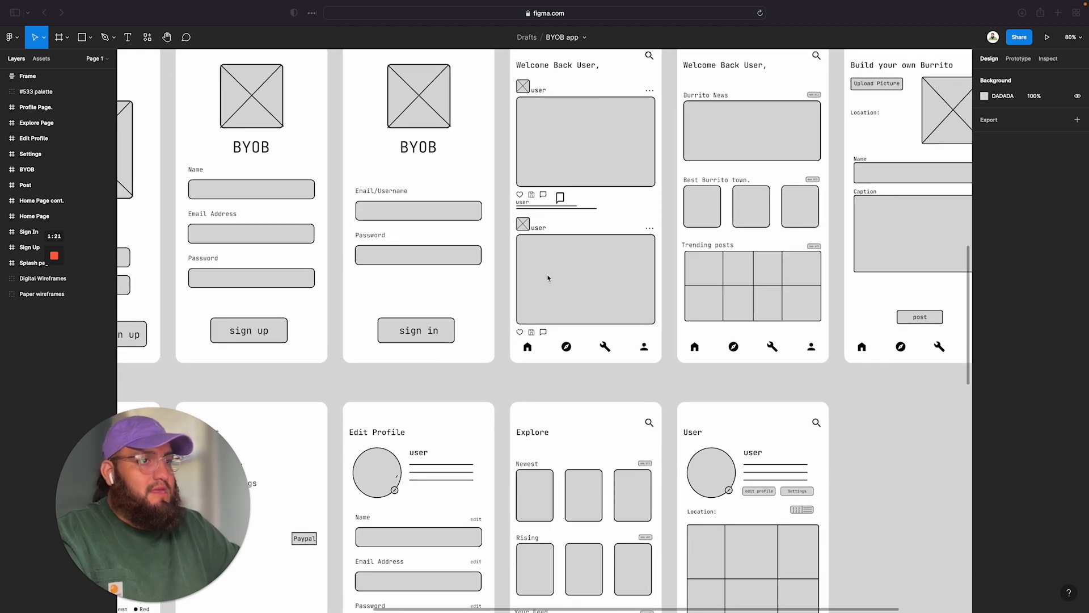
scroll(548, 278, up, 5)
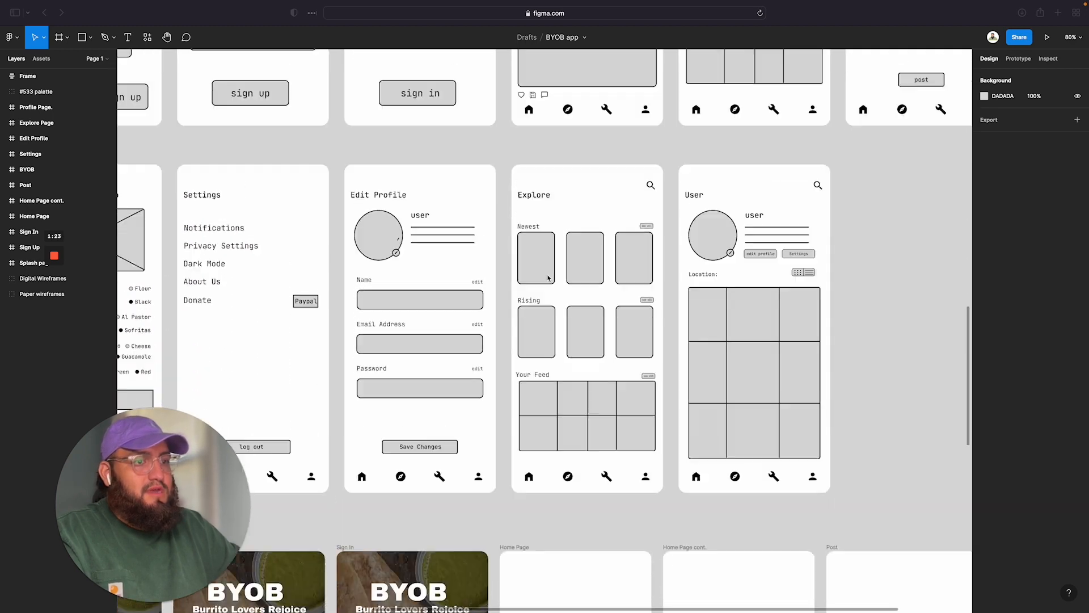
Step: Examine the finished Sign In screen and the empty Home Page, Home Page cont. and Post frames beside it
scroll(546, 278, down, 3)
scroll(546, 278, down, 15)
scroll(546, 278, right, 1)
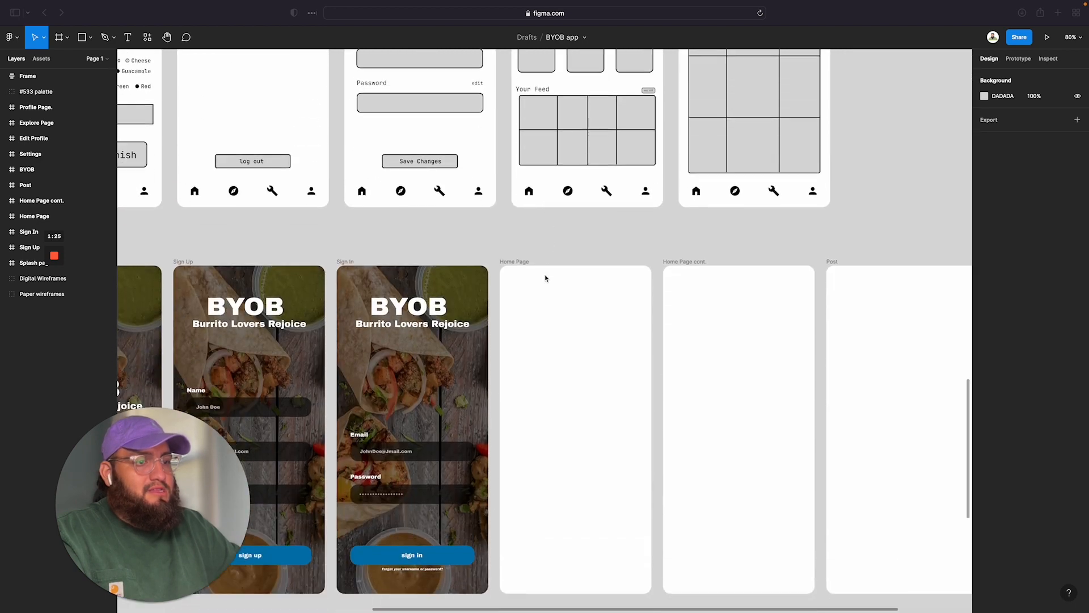
scroll(545, 278, up, 2)
scroll(546, 278, right, 2)
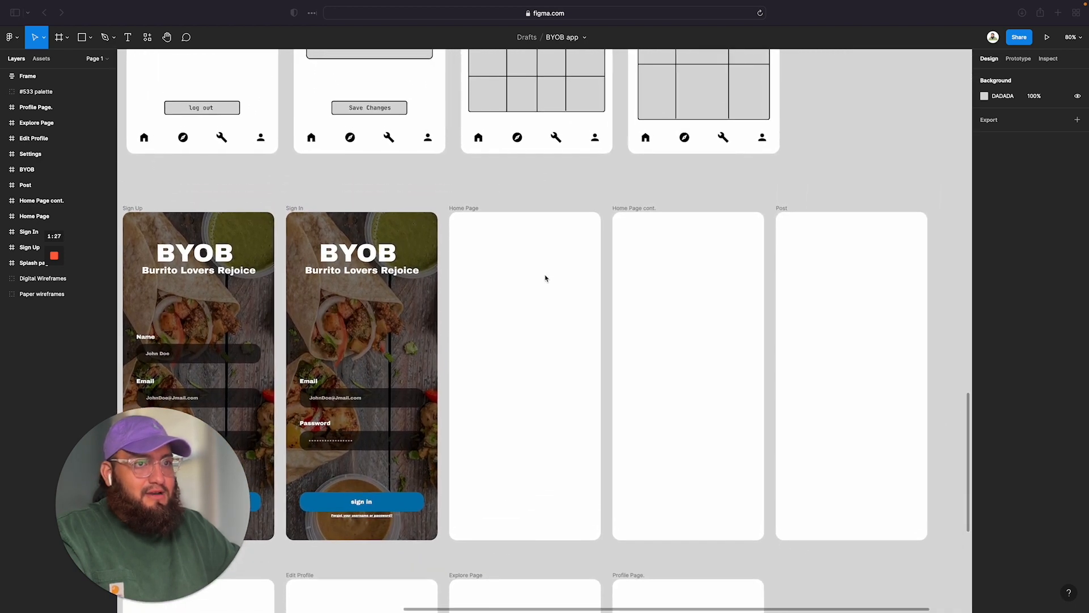
scroll(545, 278, down, 1)
scroll(546, 277, right, 1)
scroll(545, 278, up, 2)
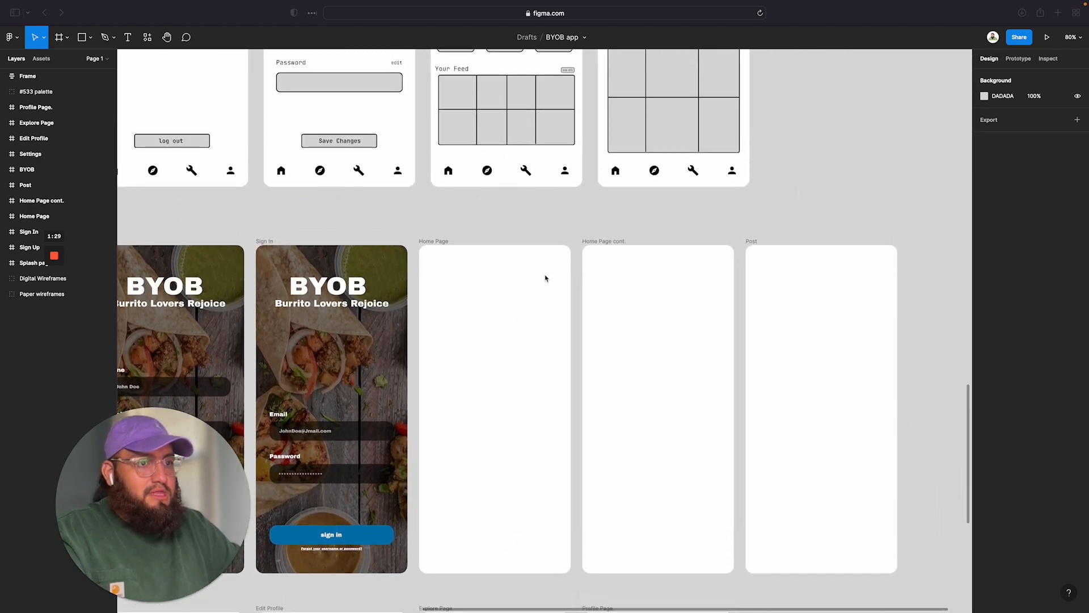
scroll(545, 278, down, 2)
scroll(546, 278, down, 1)
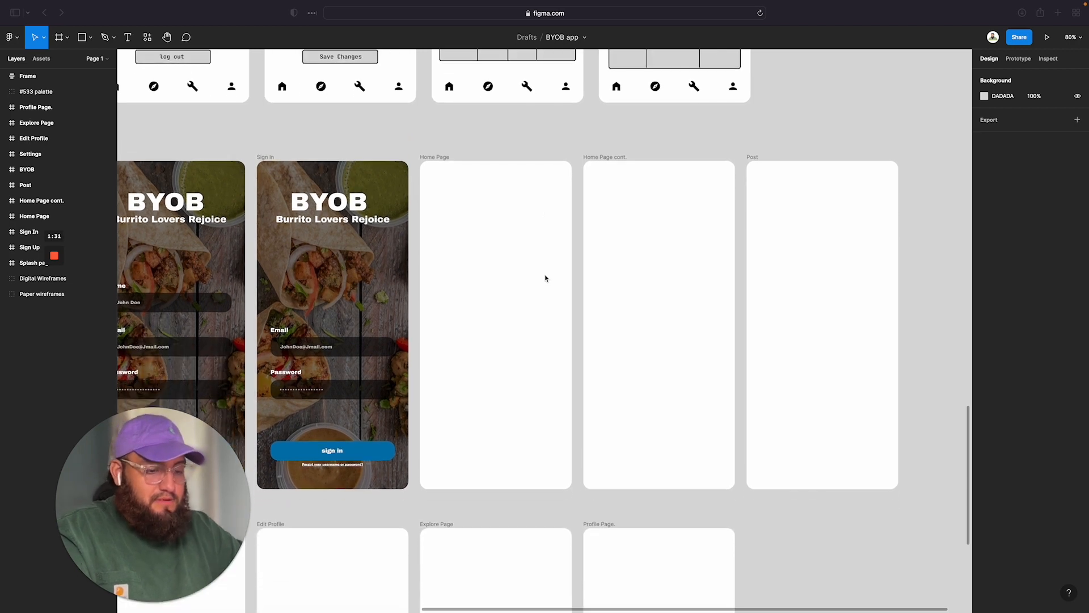
Step: Launch the Iconify plugin for the Home Page frame and place its window clear of that frame
right_click(546, 280)
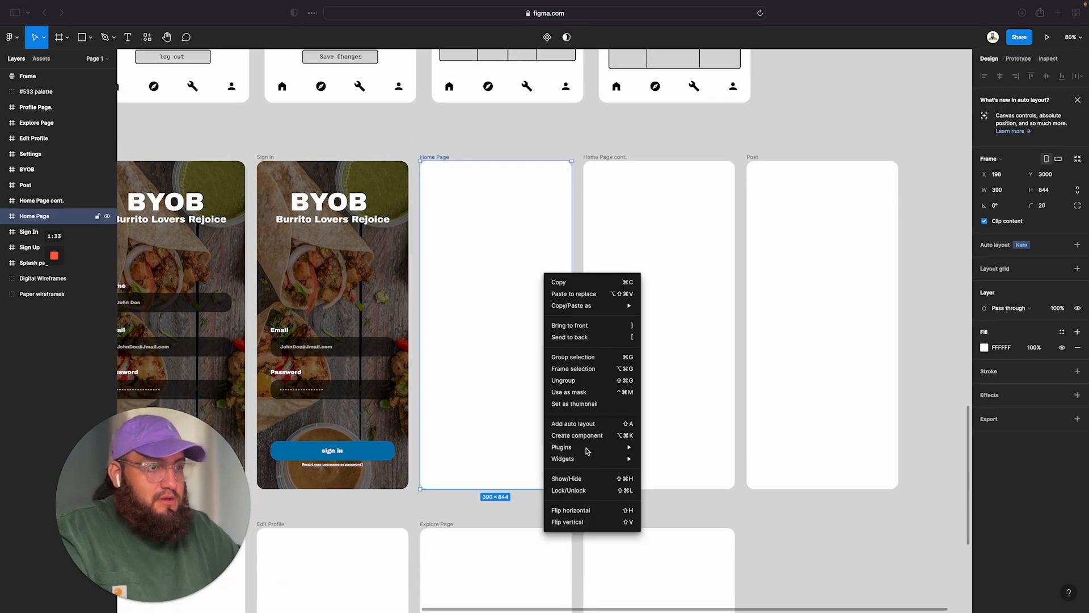
mouse_move(585, 451)
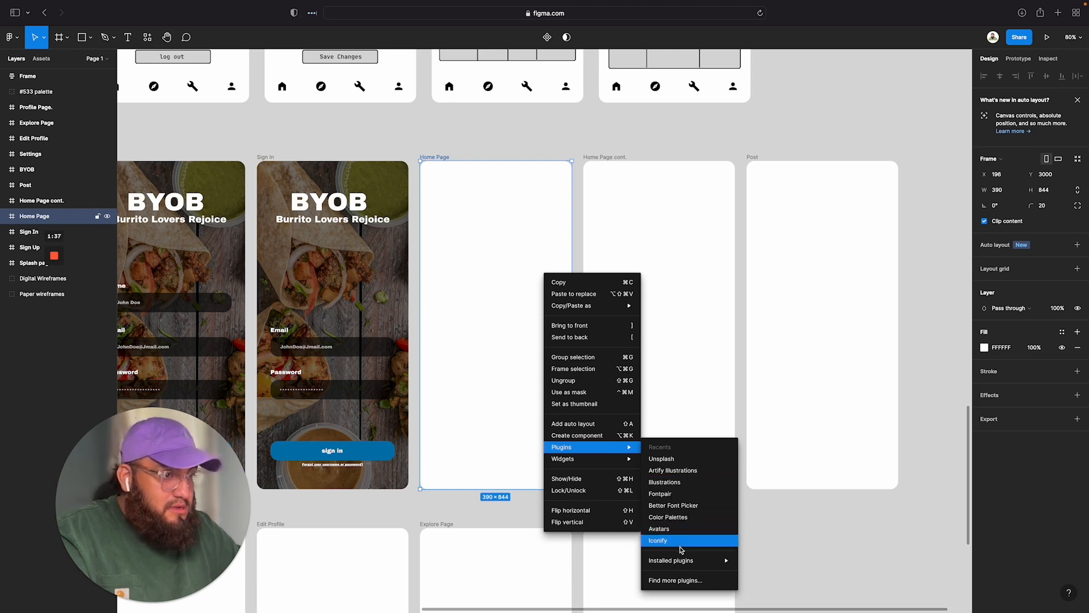
mouse_move(685, 561)
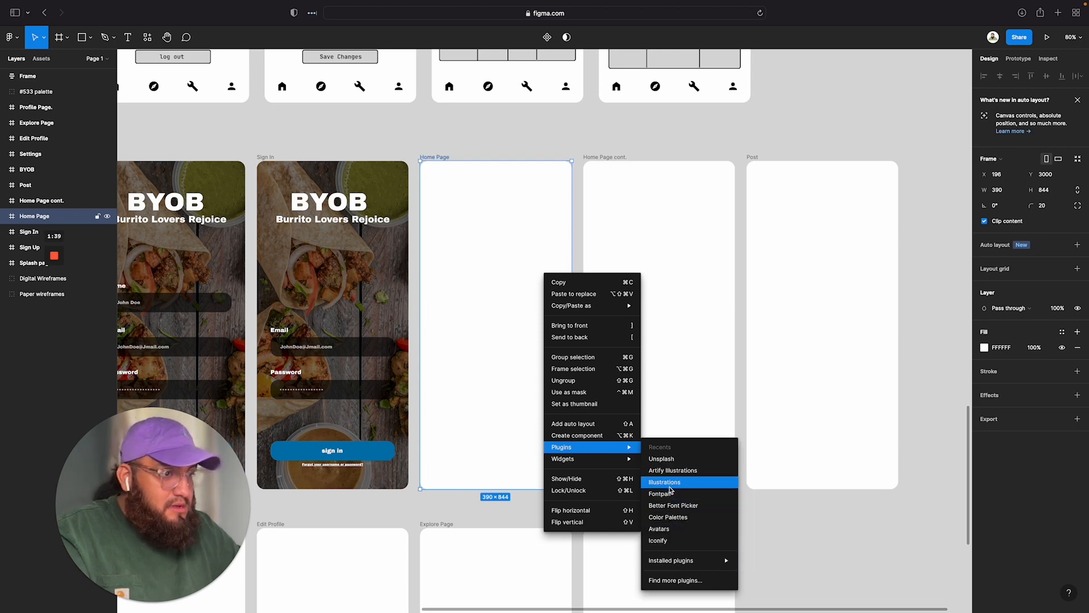
click(683, 546)
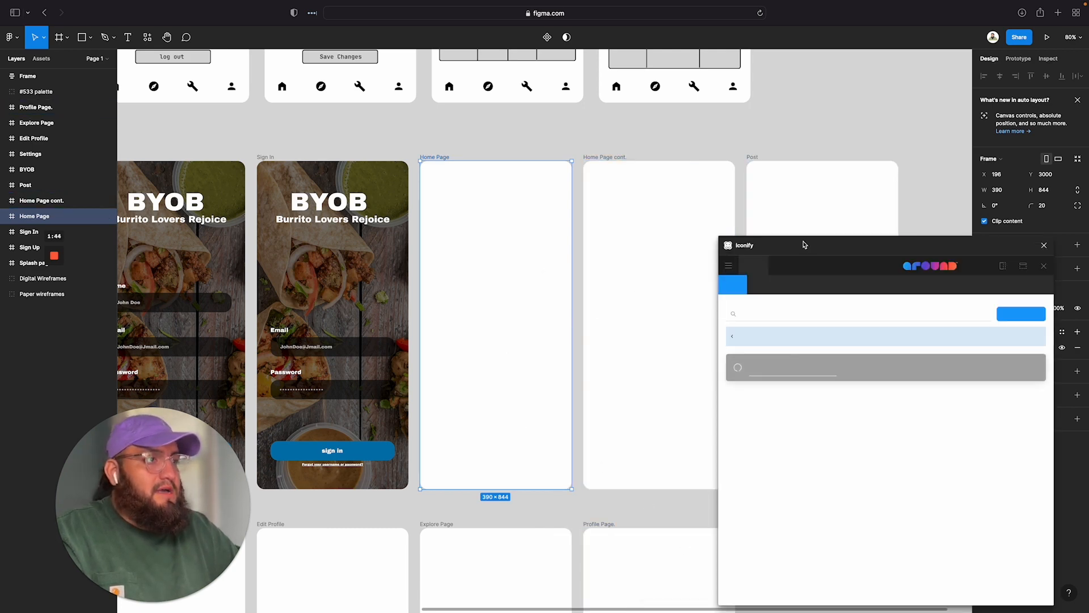
drag(802, 241, 713, 162)
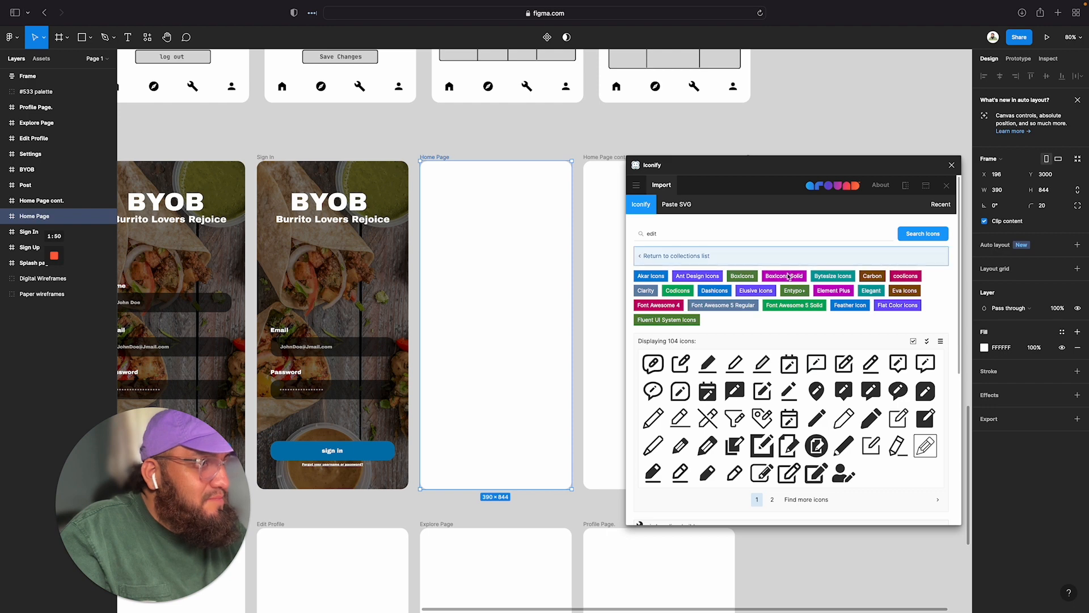
Step: Return to Iconify's collections list and browse the General icon collections for a suitable set
click(686, 256)
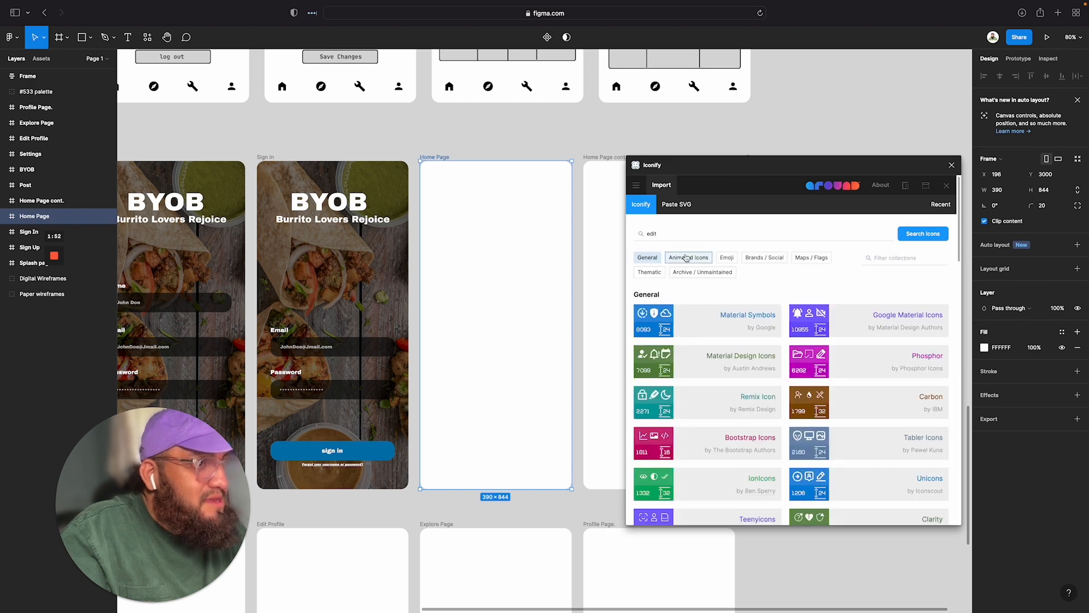
scroll(793, 289, down, 3)
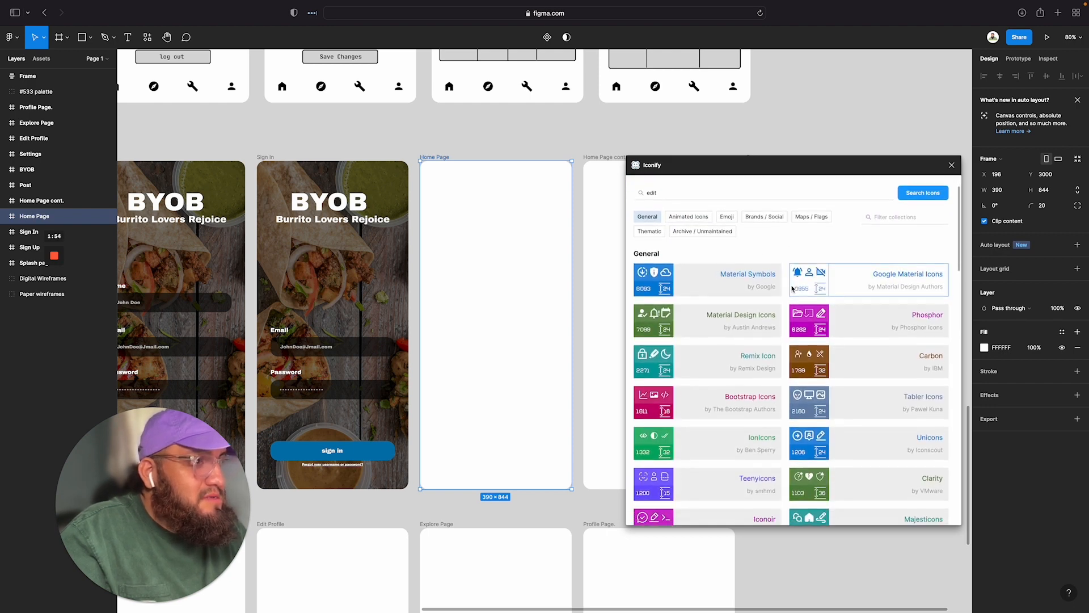
scroll(792, 288, down, 1)
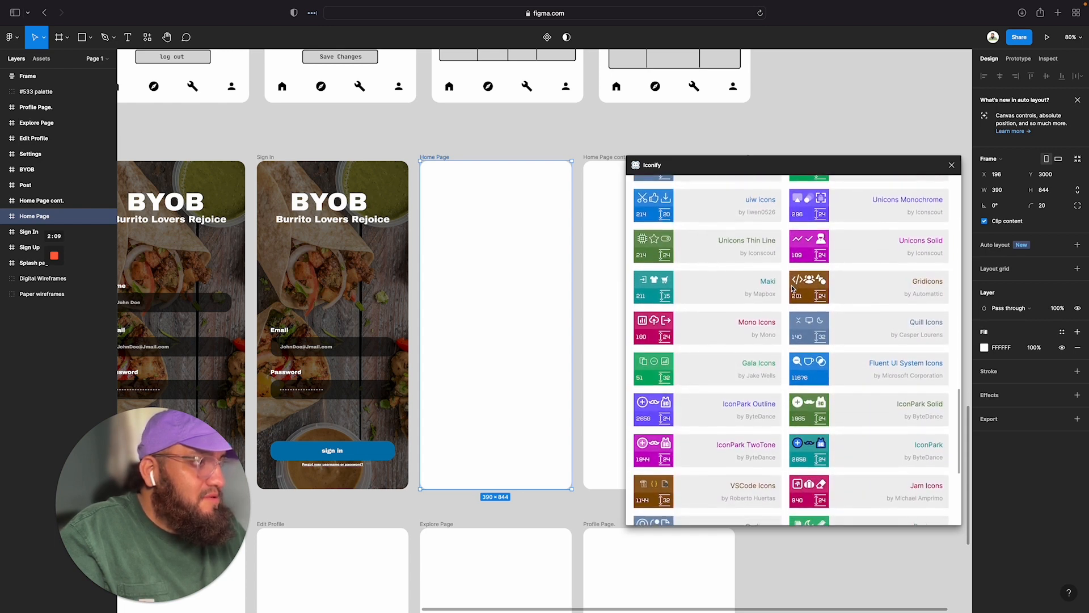
scroll(792, 289, down, 6)
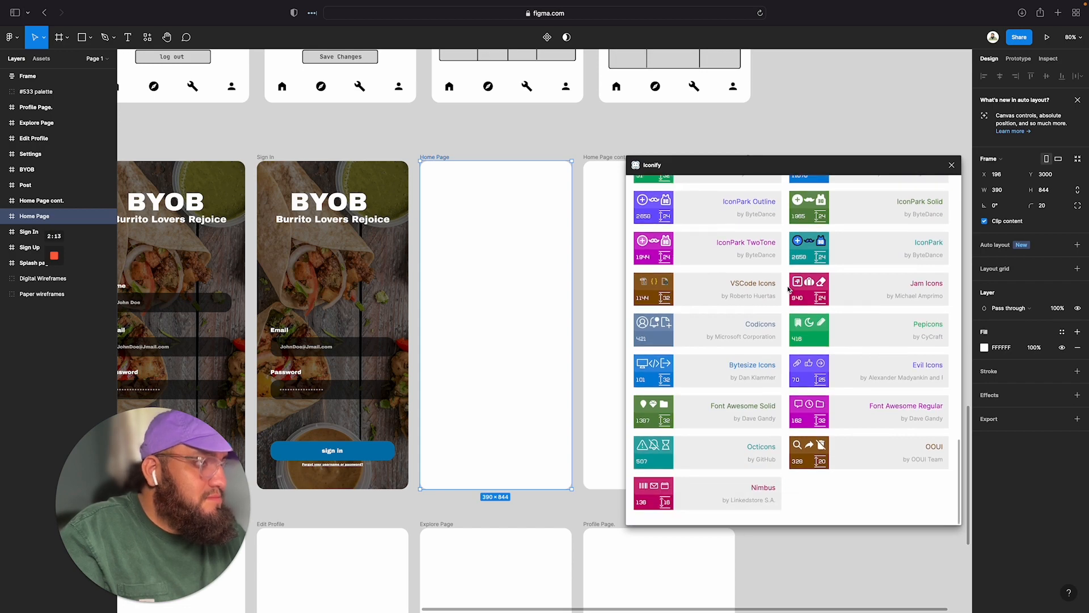
scroll(788, 289, up, 15)
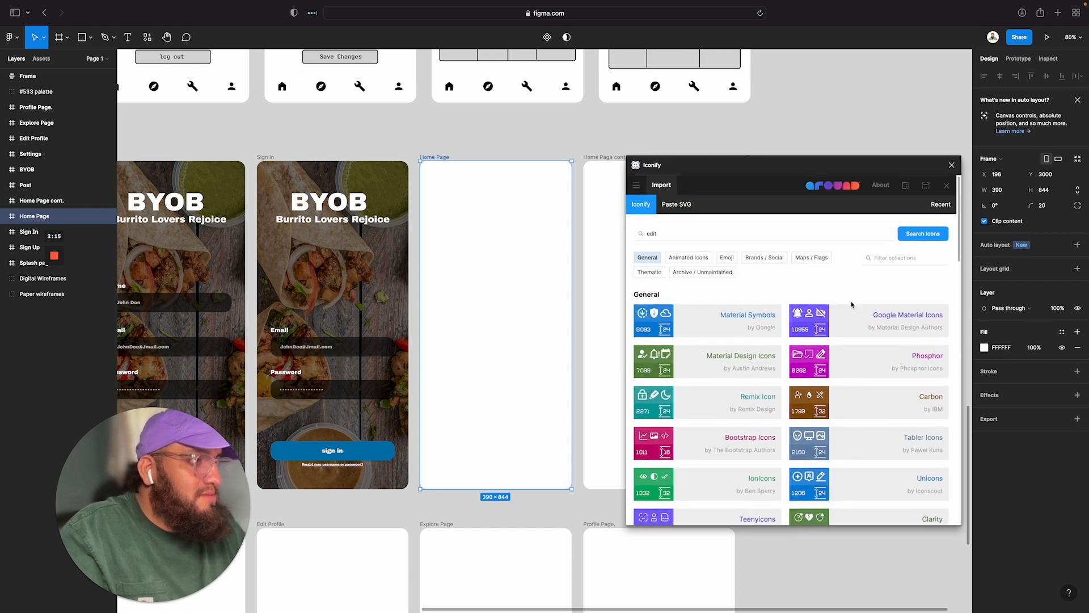
Step: Find "home" in the Google Material Icons collection and import the solid baseline-home icon into the Home Page frame
click(894, 315)
scroll(739, 352, down, 1)
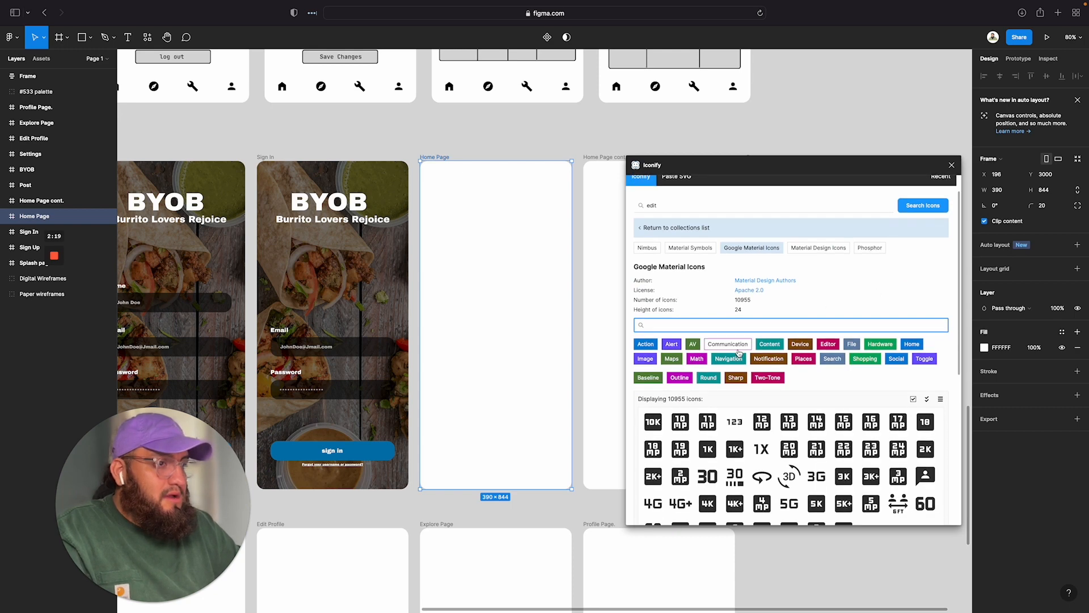
text(home)
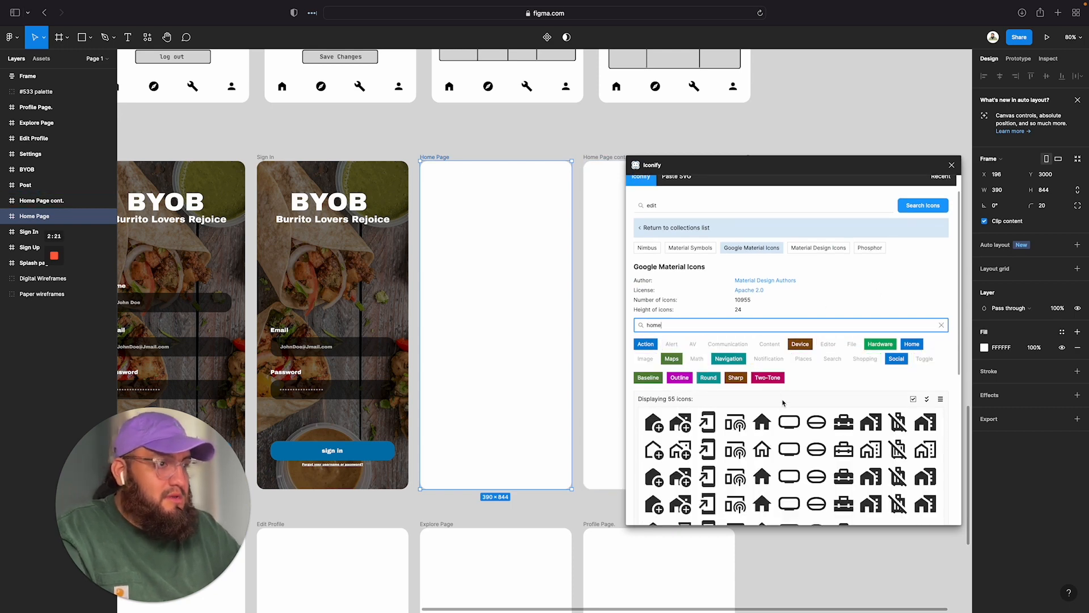
scroll(783, 405, down, 2)
scroll(772, 413, down, 2)
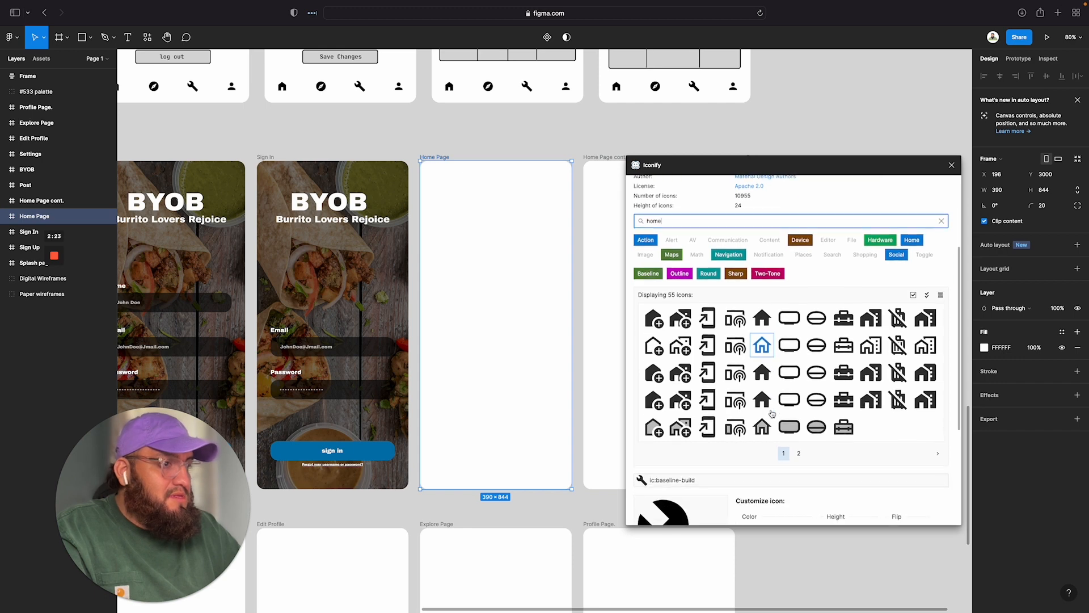
scroll(772, 414, down, 1)
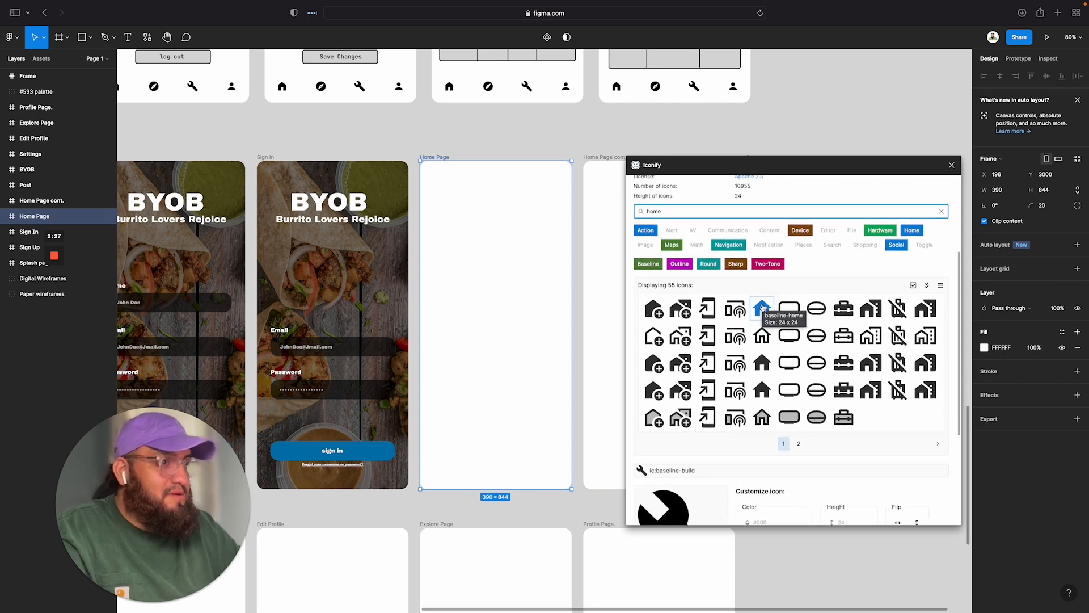
drag(762, 308, 492, 426)
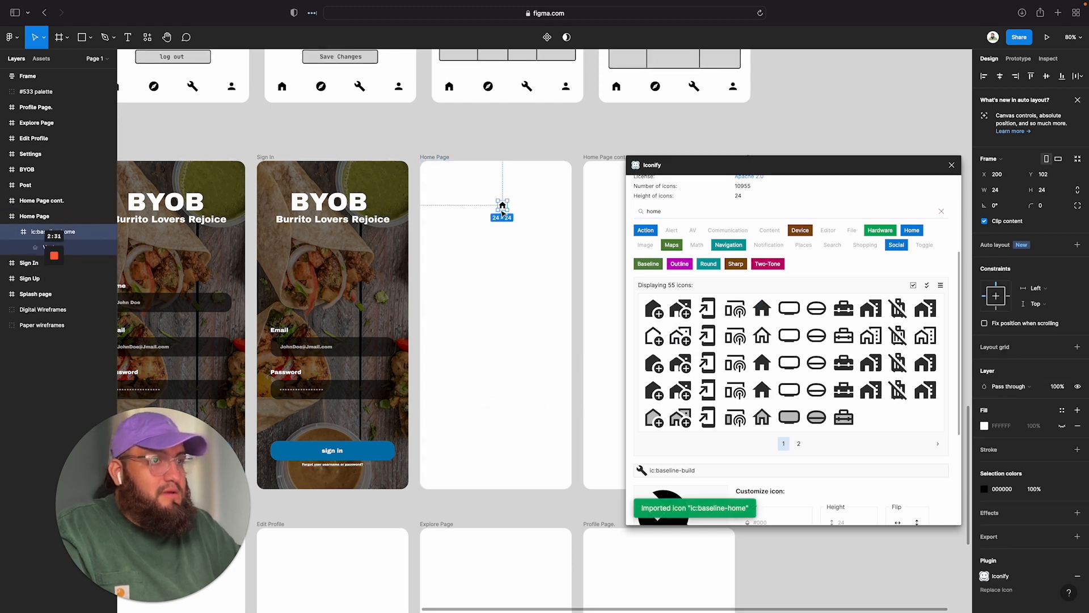
Step: Resize the home icon to 30 × 30 and place it in the Home Page frame's lower-left corner, at about X 39, Y 784
click(1008, 191)
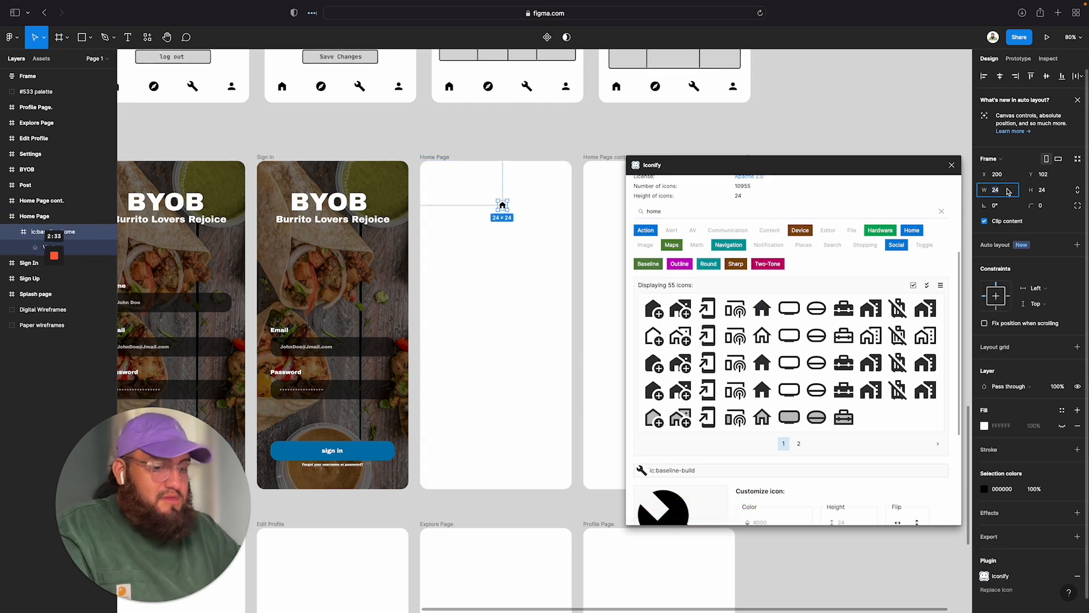
text(30)
key(Return)
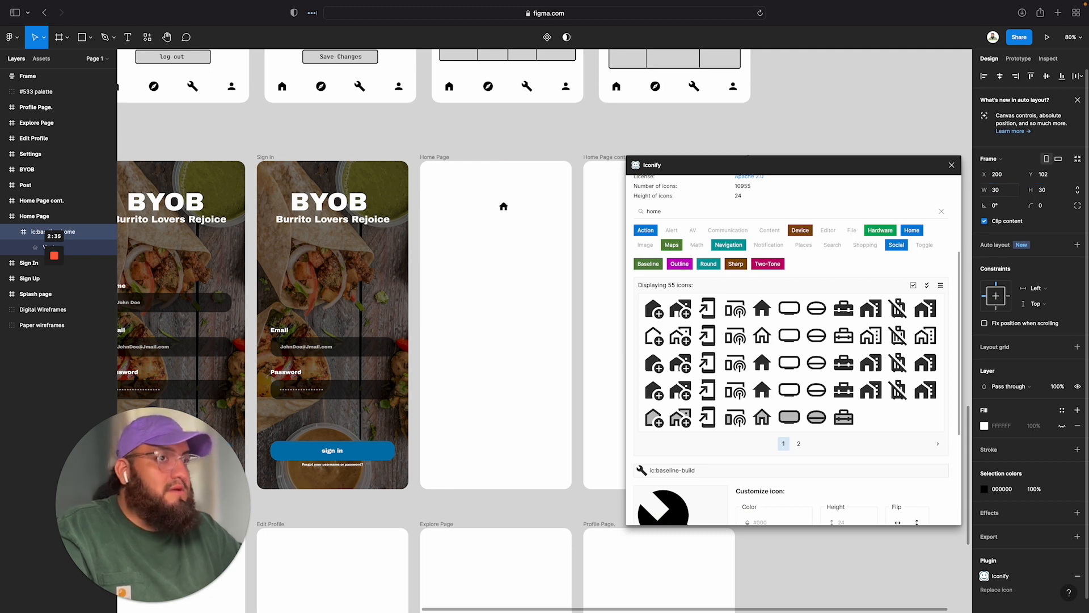
key(Escape)
drag(504, 206, 440, 469)
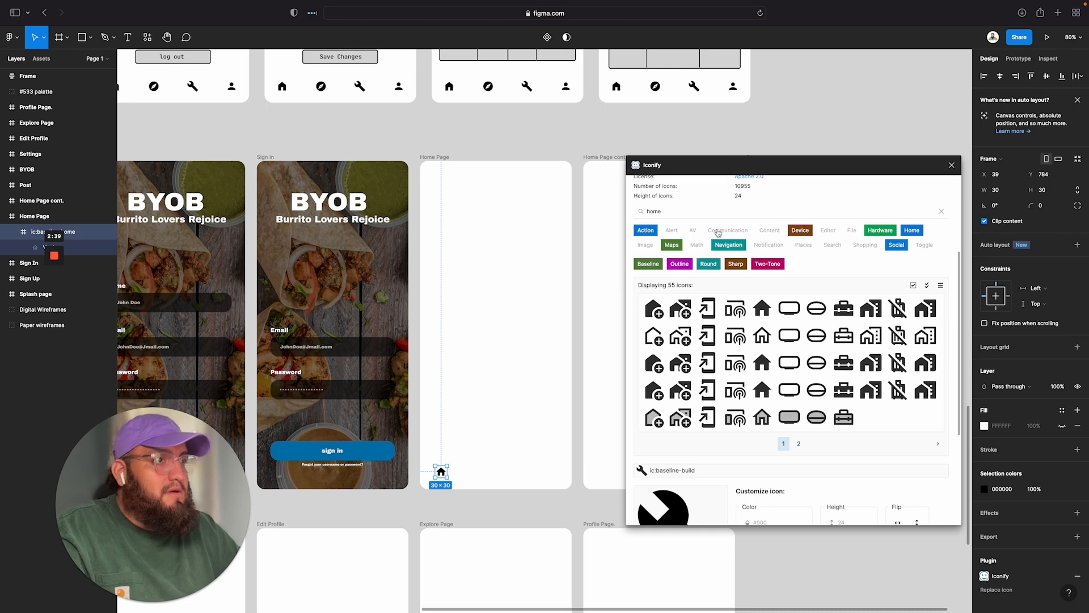
Step: Search Google Material Icons for "compass" and "explore", and import the round-explore compass icon into the Home Page frame
click(673, 245)
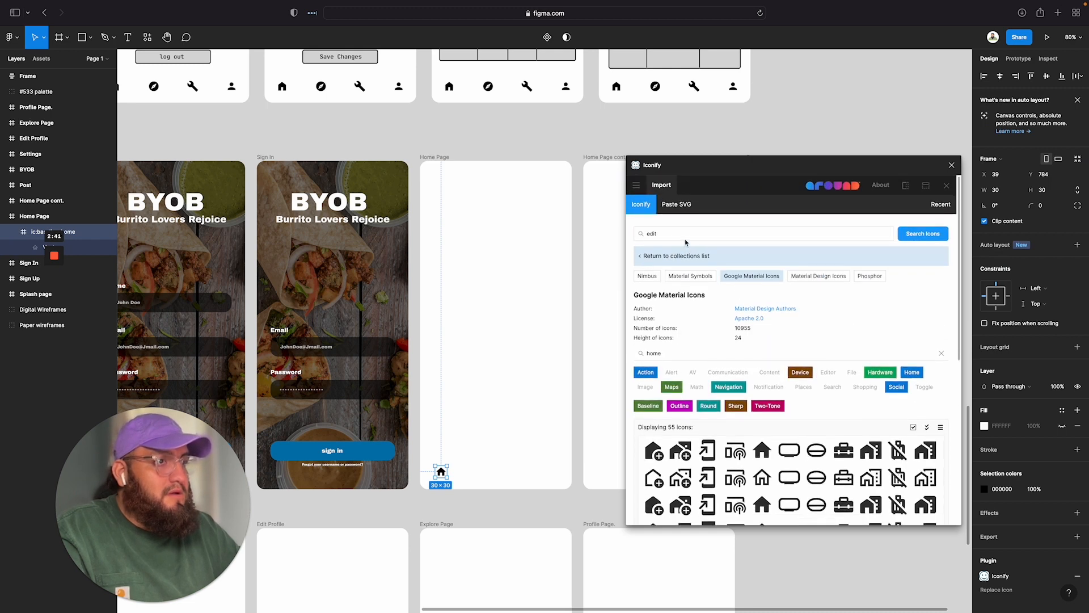
scroll(689, 267, down, 2)
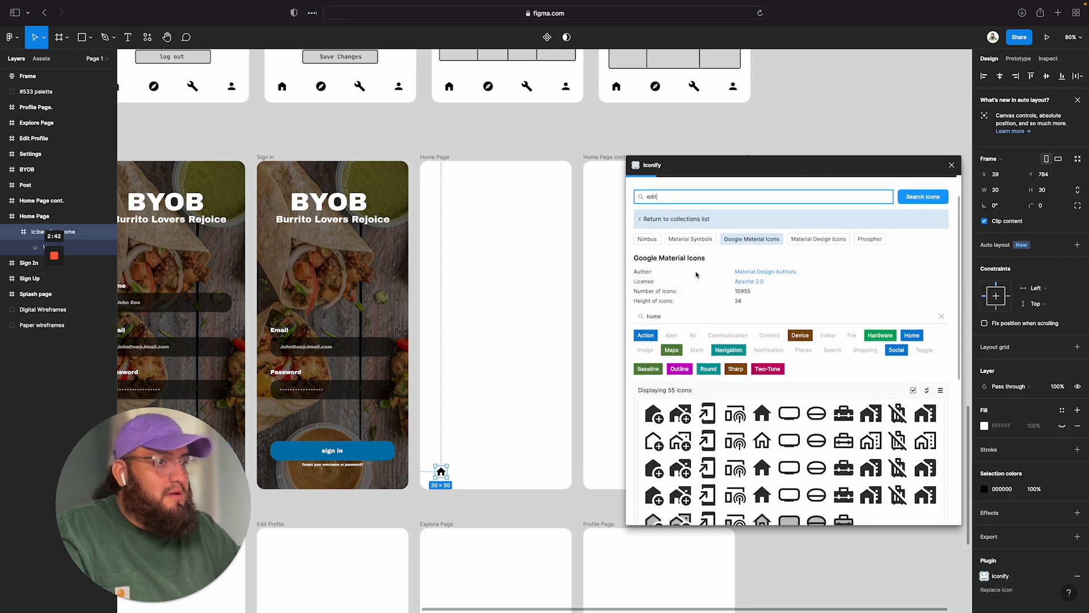
double_click(693, 282)
text(compass)
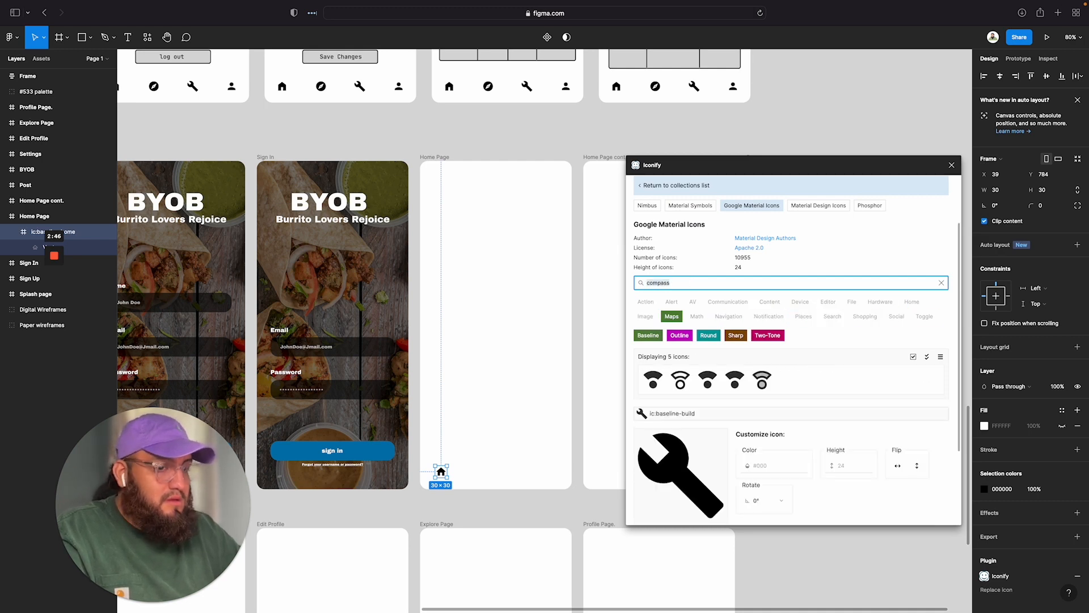
text(explore)
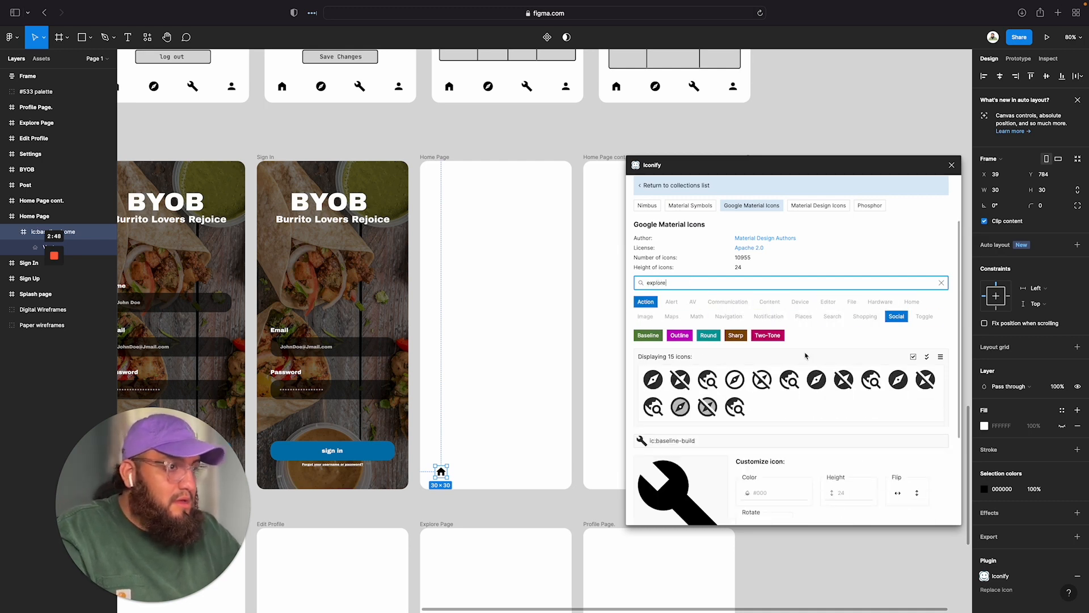
drag(816, 379, 520, 424)
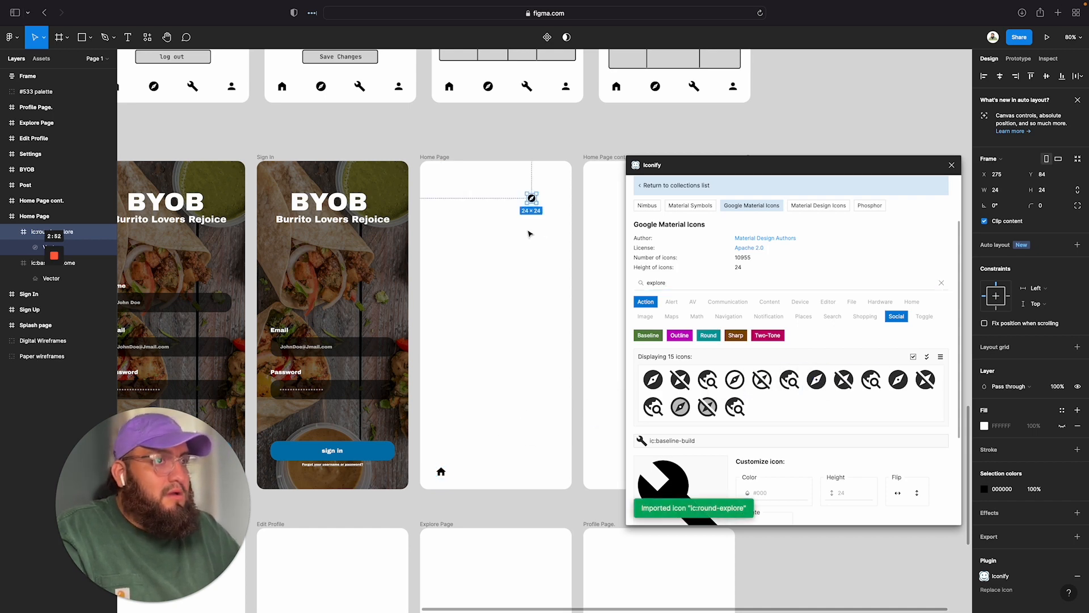
Step: Resize the explore icon to 30 × 30 and place it beside the home icon, at about X 105, Y 779
click(1001, 191)
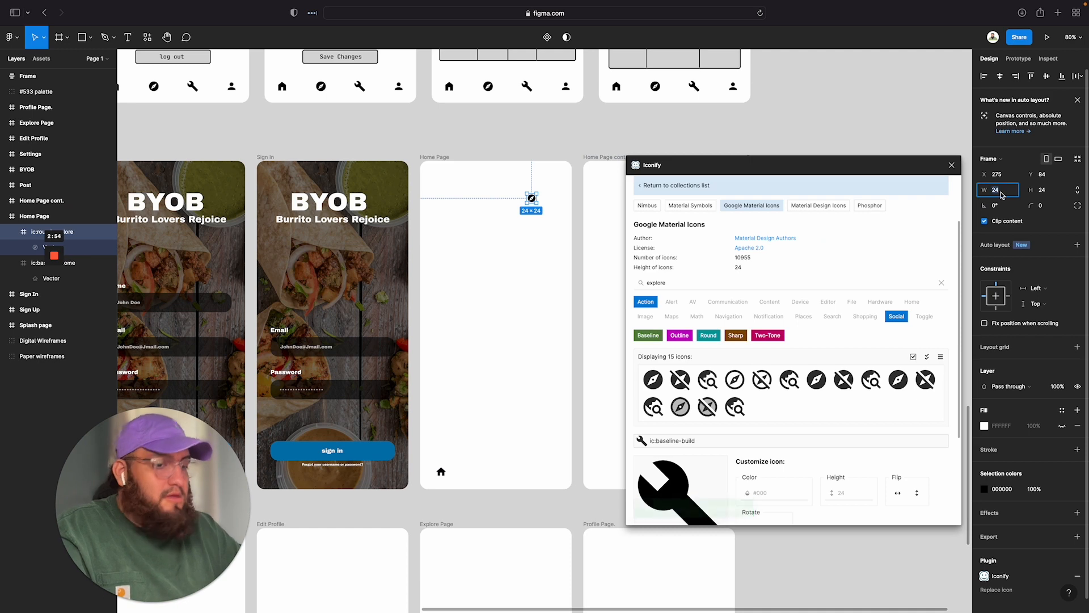
text(30)
key(Return)
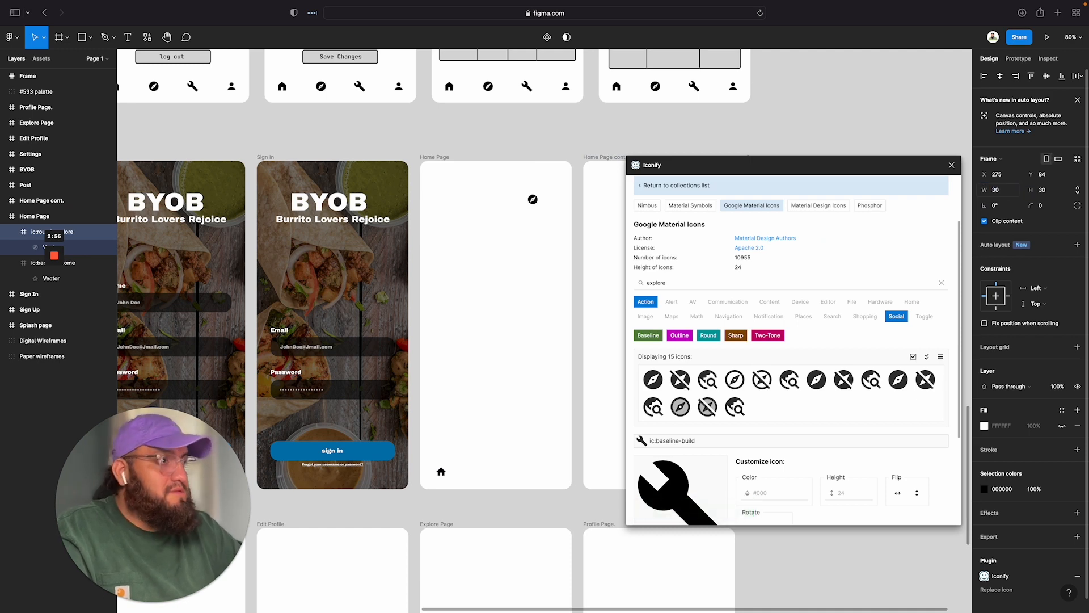
scroll(529, 202, down, 1)
drag(532, 197, 466, 468)
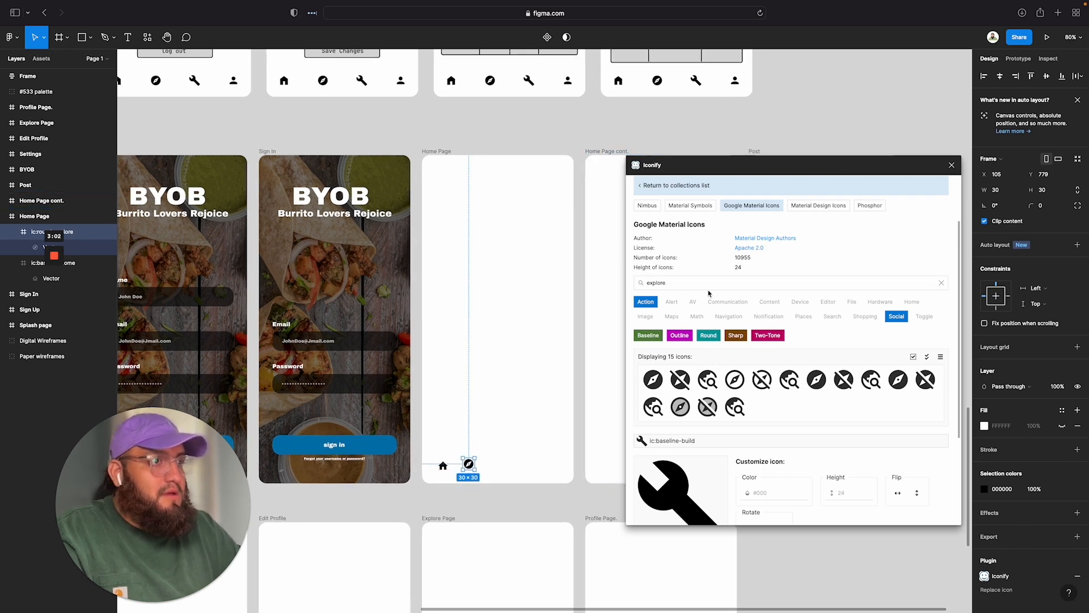
Step: Search Google Material Icons for "settings" and look through the result pages for a solid gear icon
double_click(679, 282)
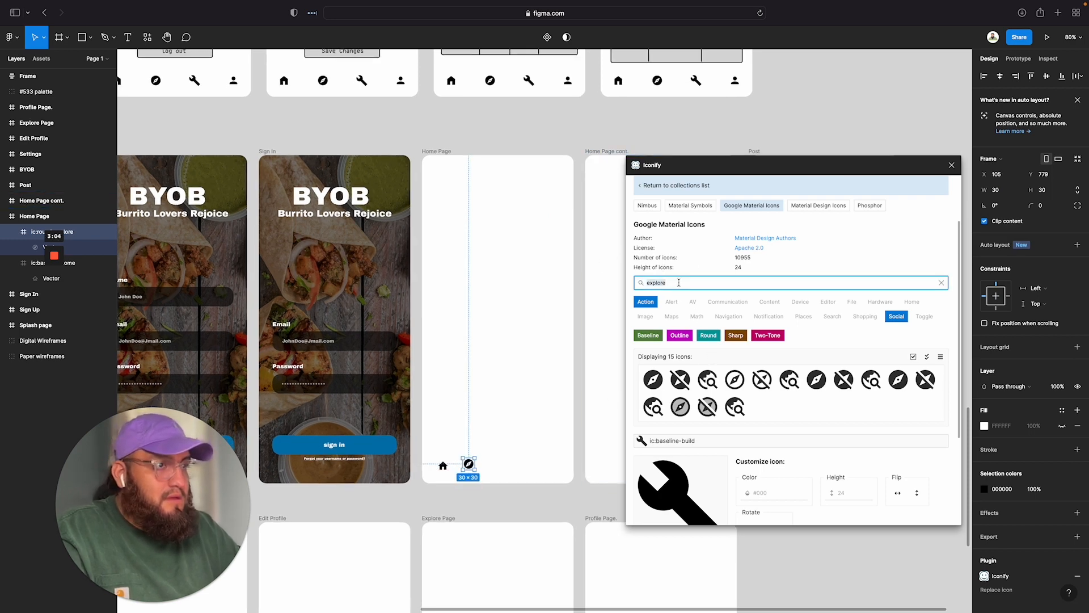
text(settings)
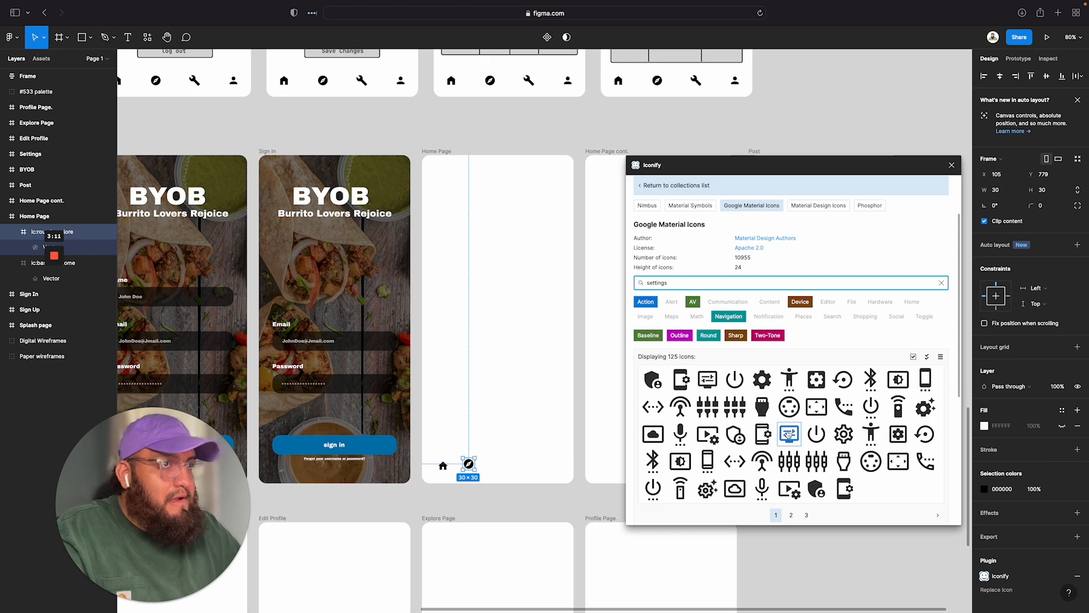
scroll(777, 443, down, 2)
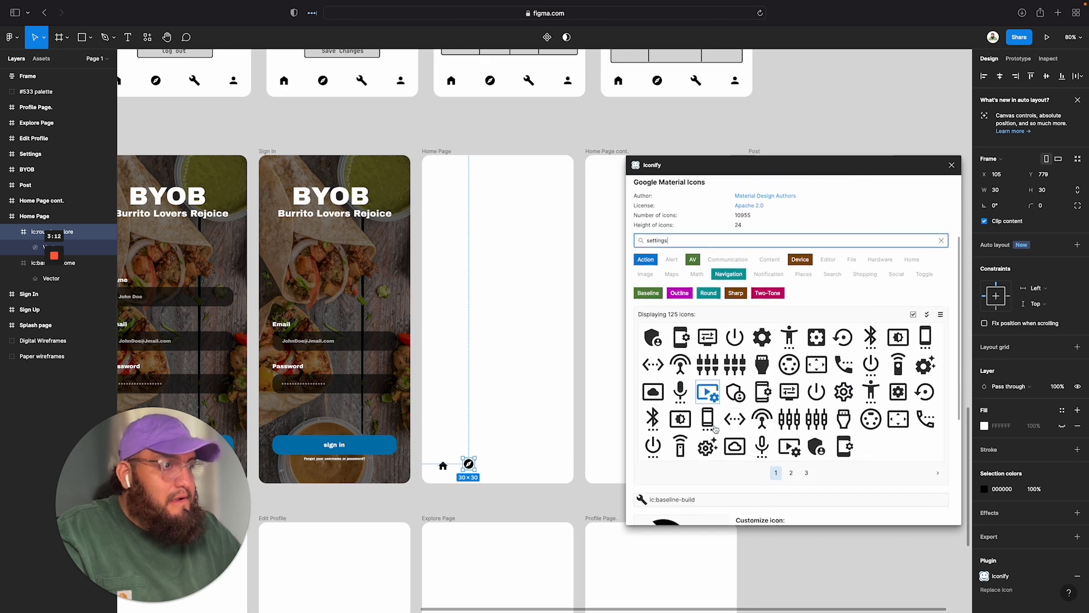
click(791, 459)
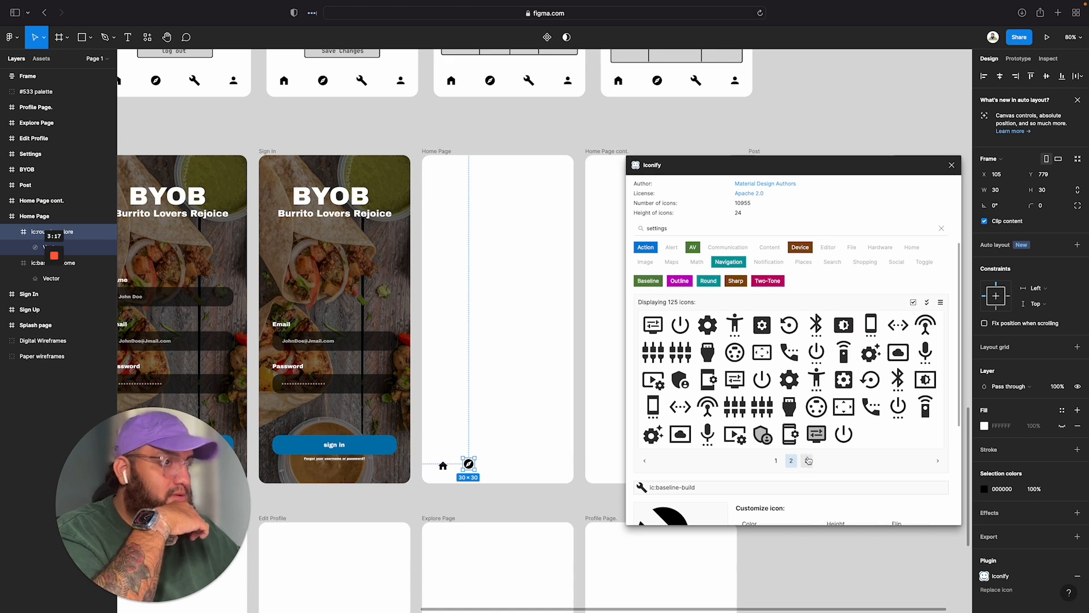
click(807, 460)
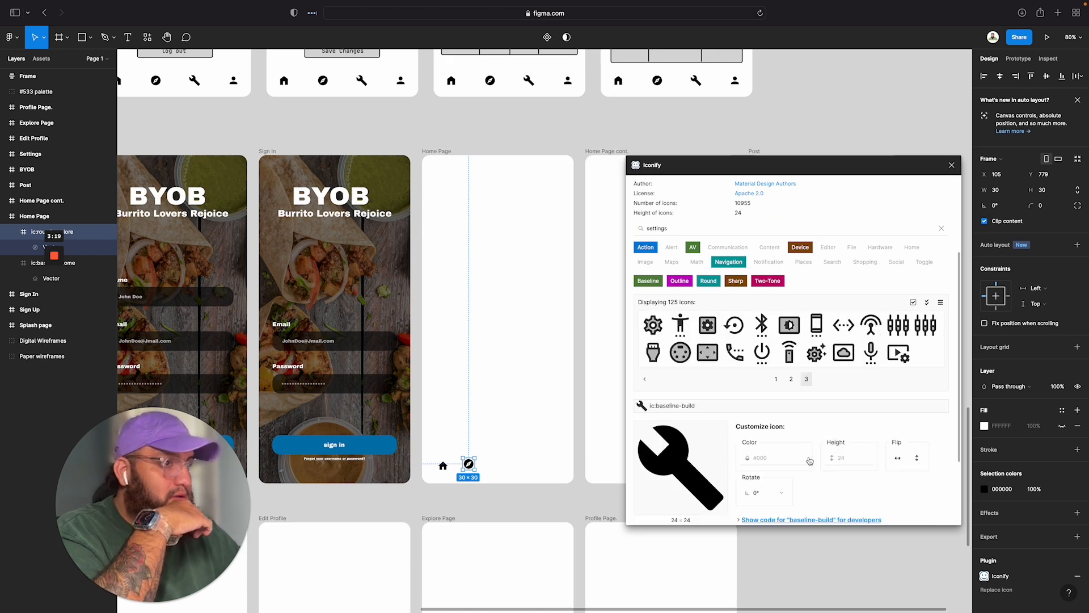
click(809, 461)
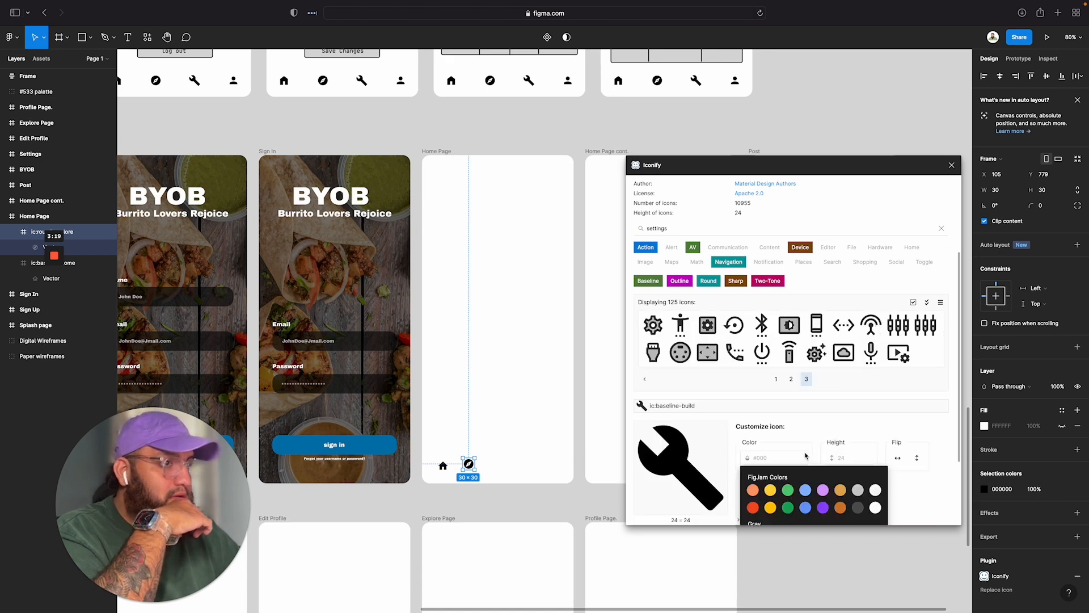
click(791, 379)
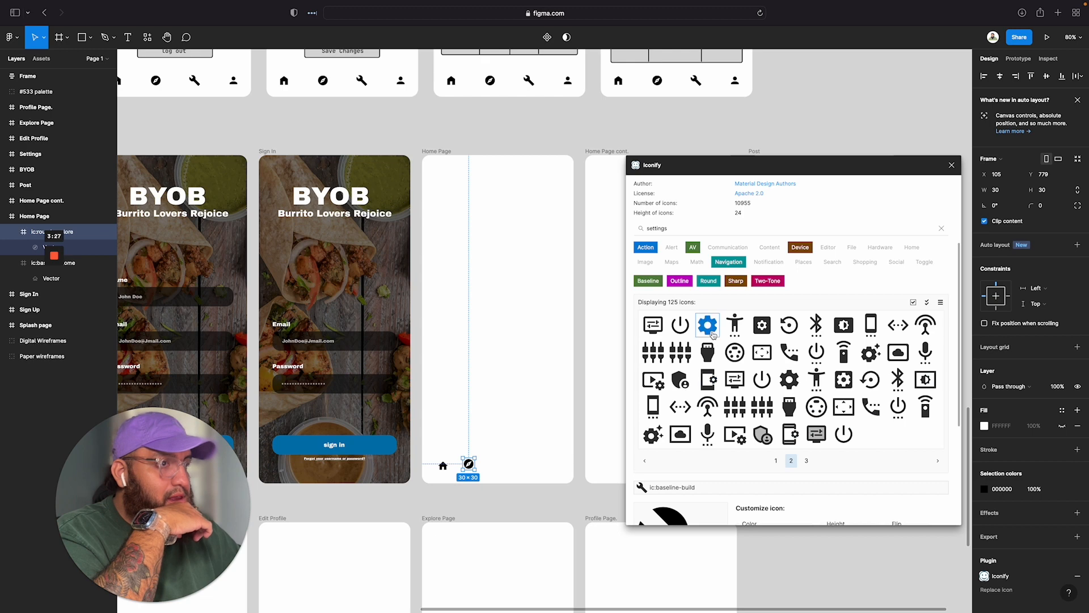
scroll(715, 341, down, 2)
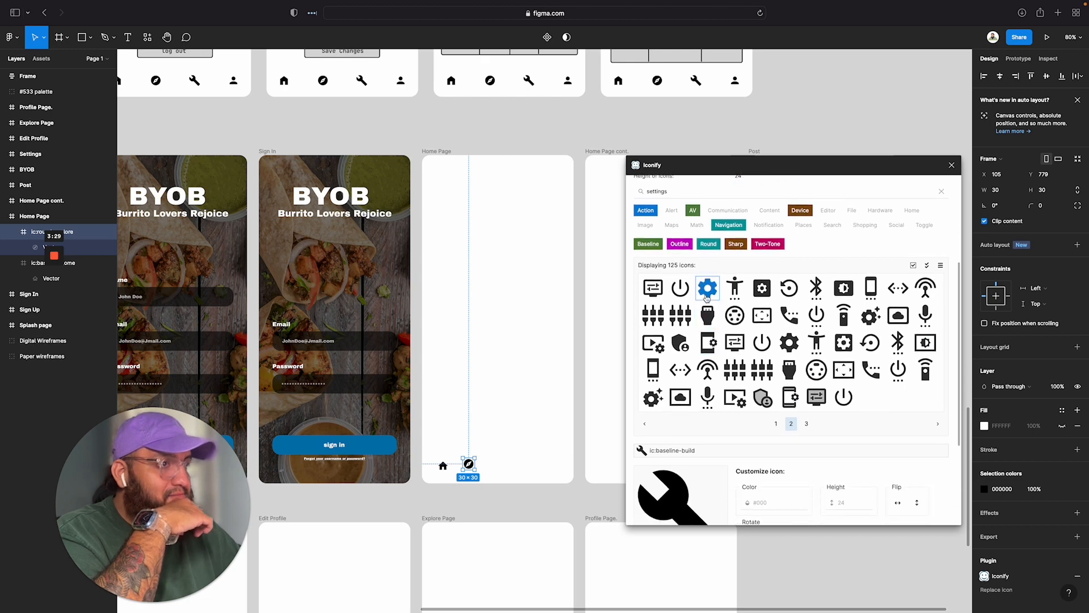
click(776, 423)
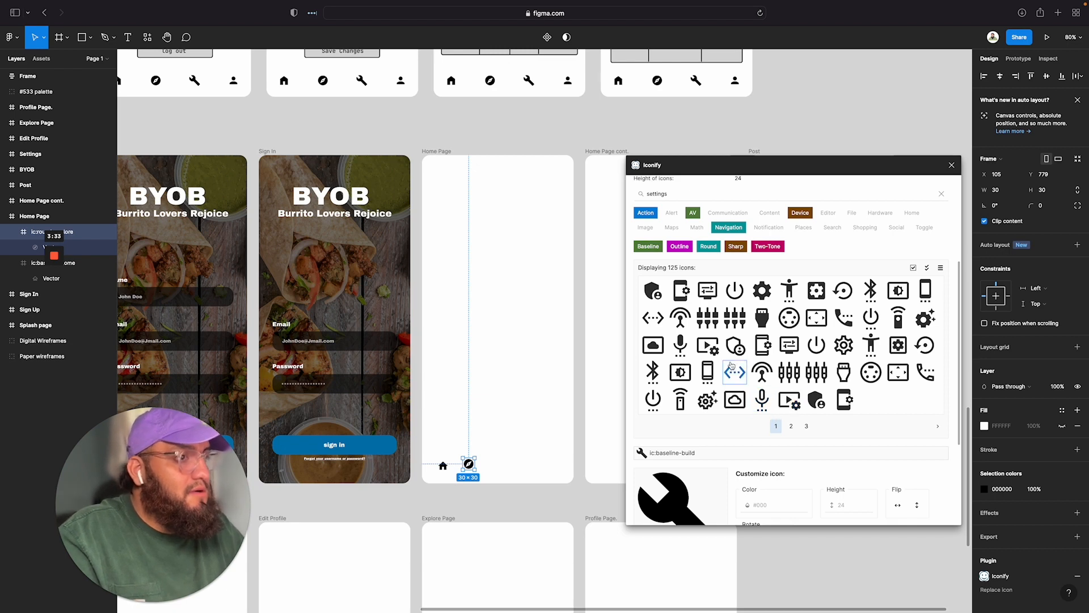
Step: Import the solid baseline-settings gear icon from Google Material Icons into the Home Page frame
scroll(731, 366, down, 1)
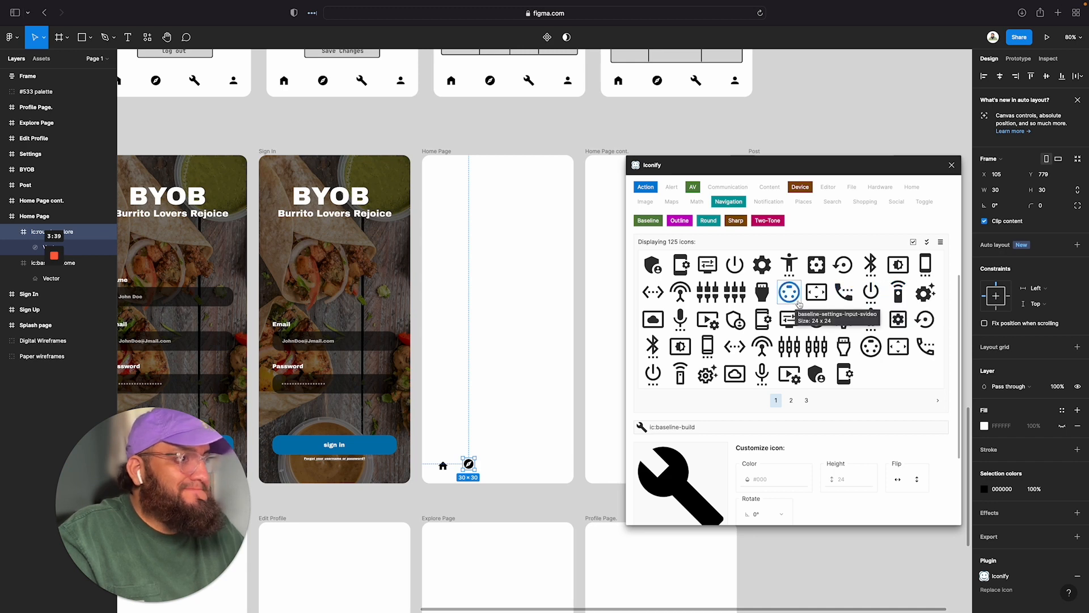
click(762, 265)
scroll(743, 258, down, 2)
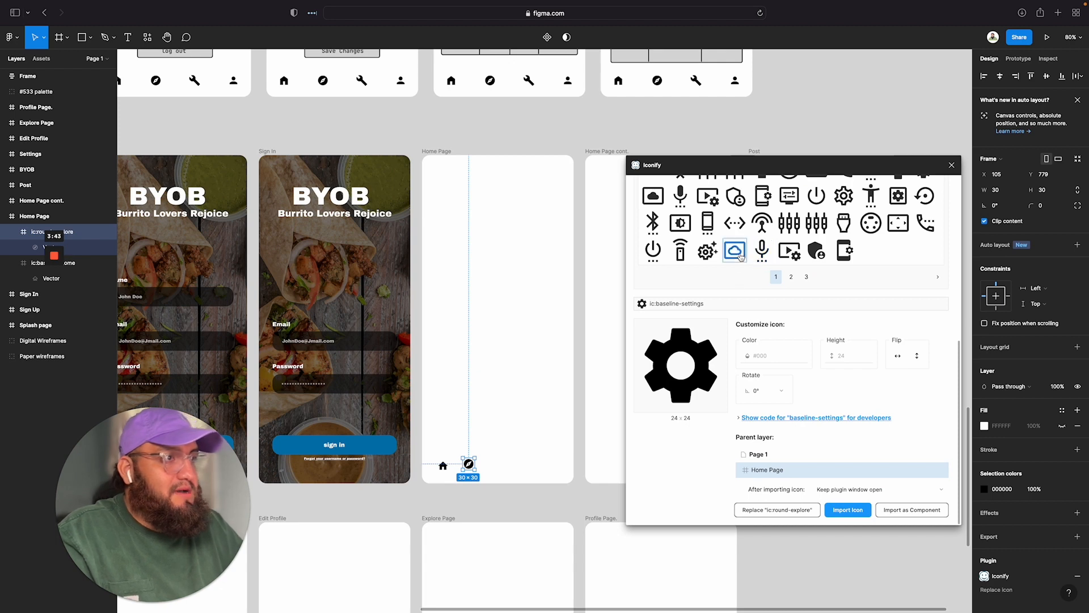
scroll(741, 258, up, 2)
drag(762, 265, 478, 314)
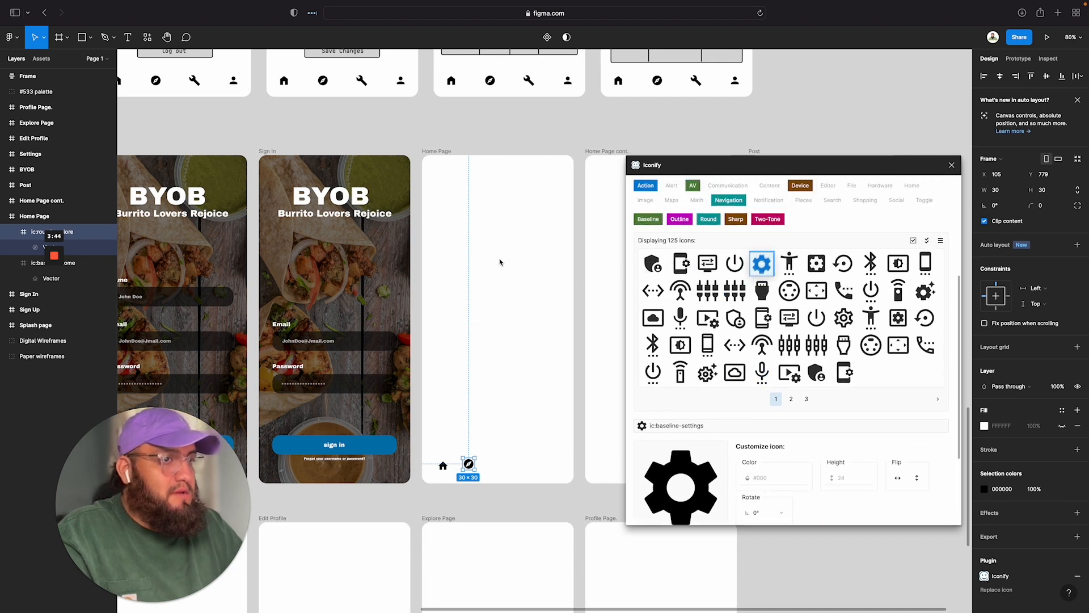
Step: Resize the settings icon to 30 × 30 and place it beside the explore icon, at about X 171, Y 782
click(1003, 191)
text(30)
key(Return)
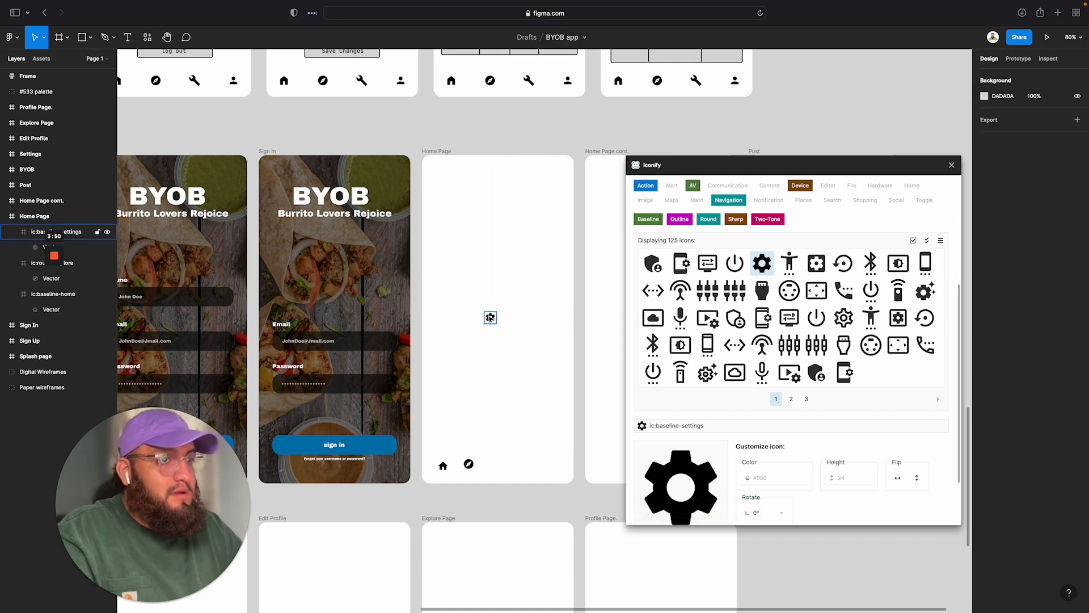
drag(491, 317, 494, 464)
Step: Search Google Material Icons for "profile" and "avata" to look for a user icon
scroll(727, 315, down, 2)
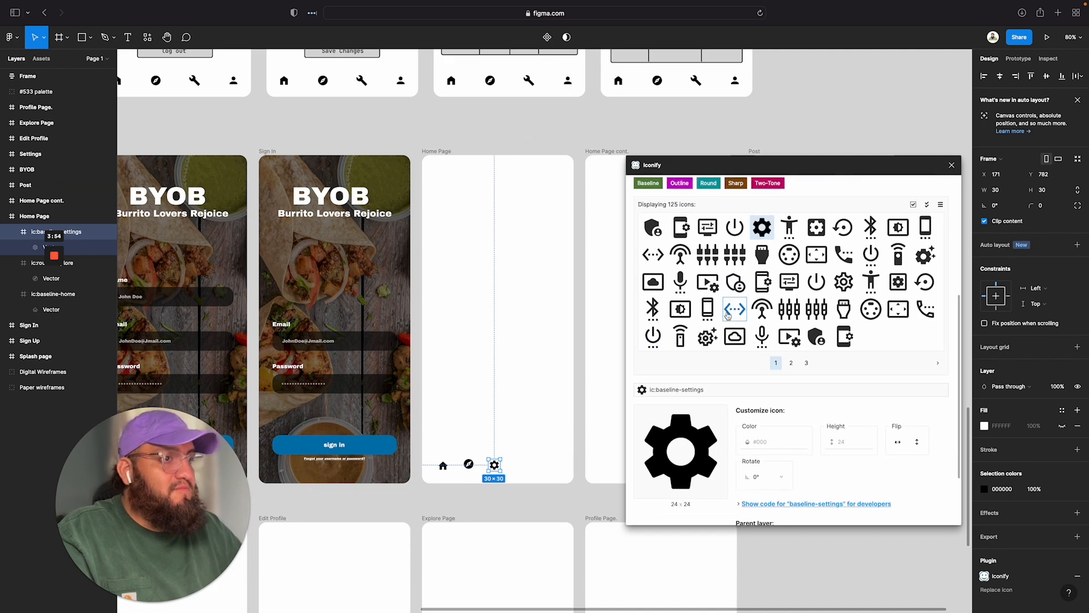
scroll(727, 315, up, 10)
click(668, 353)
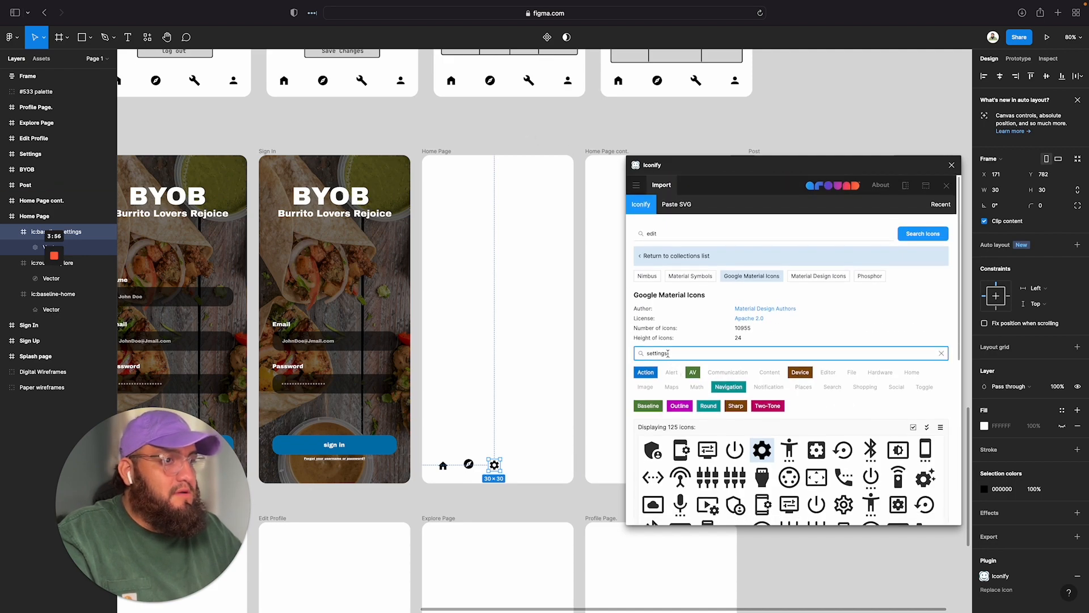
key(super+a)
text(profil)
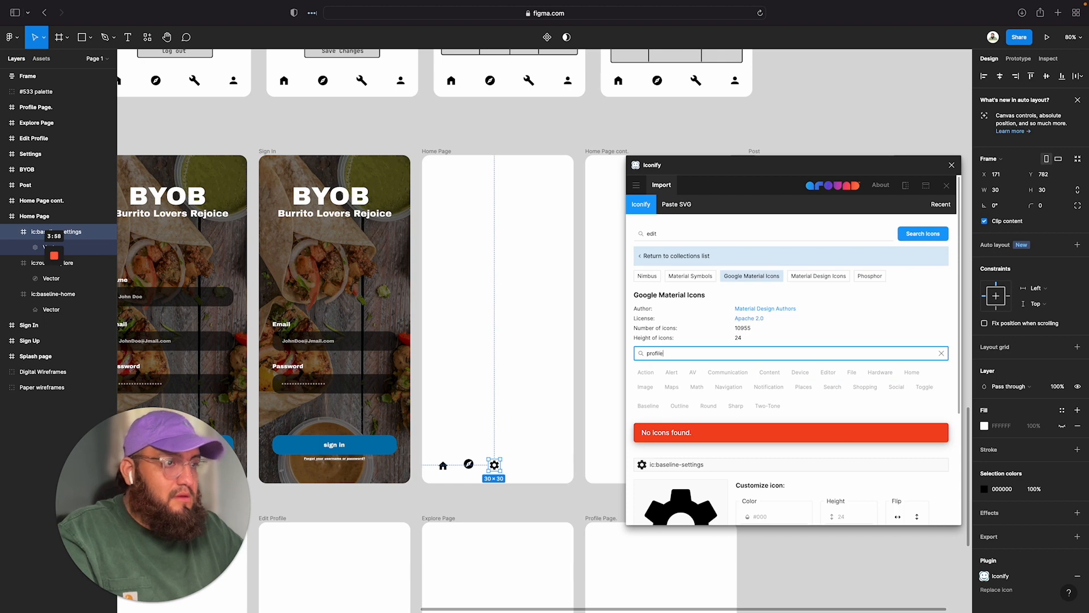
key(BackSpace)
key(BackSpace)
key(BackSpace)
key(BackSpace)
text(avata)
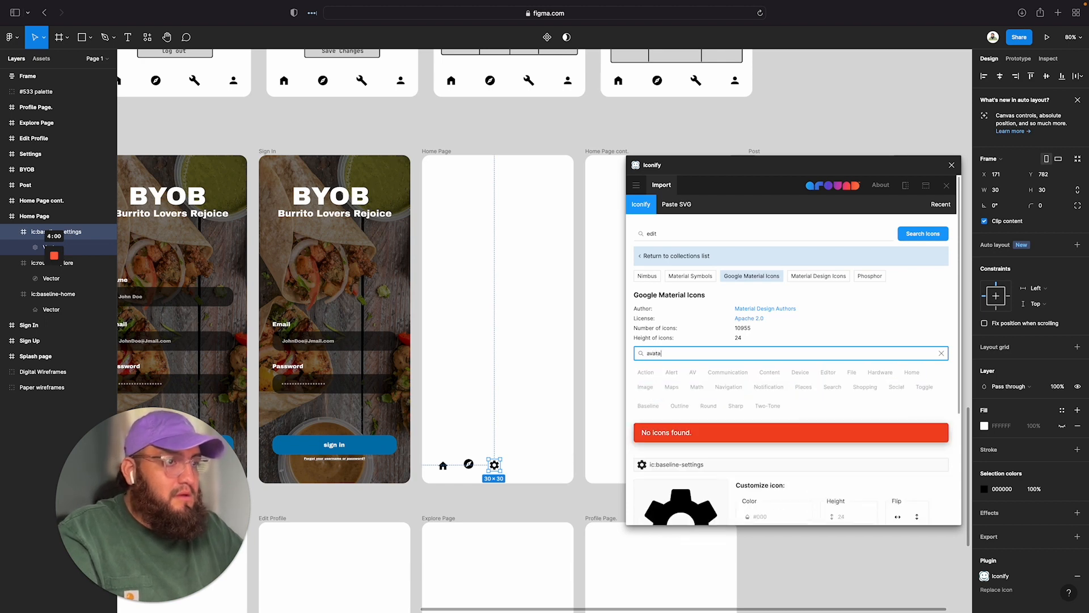
Step: Search Google Material Icons for "person" and import the solid baseline-person icon into the Home Page frame
key(BackSpace)
key(BackSpace)
key(BackSpace)
key(BackSpace)
key(BackSpace)
text(person)
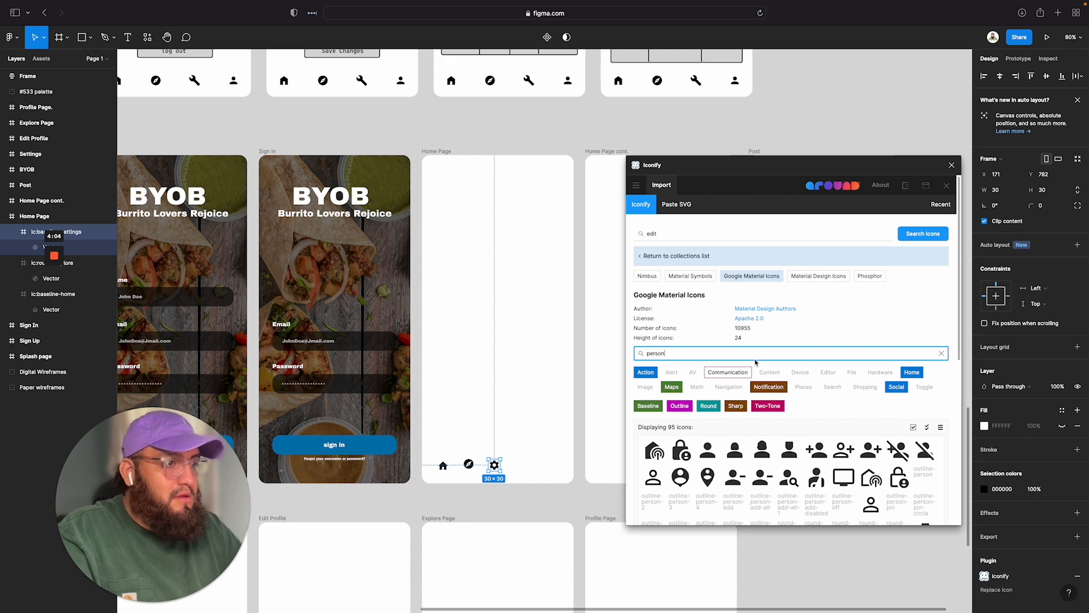
scroll(755, 362, down, 3)
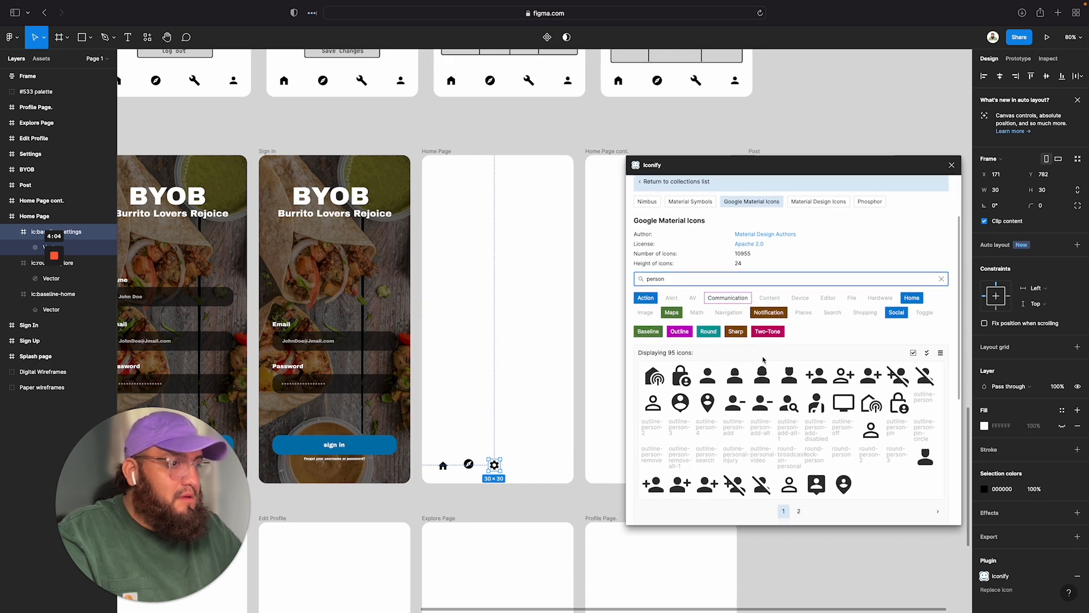
scroll(745, 396, down, 1)
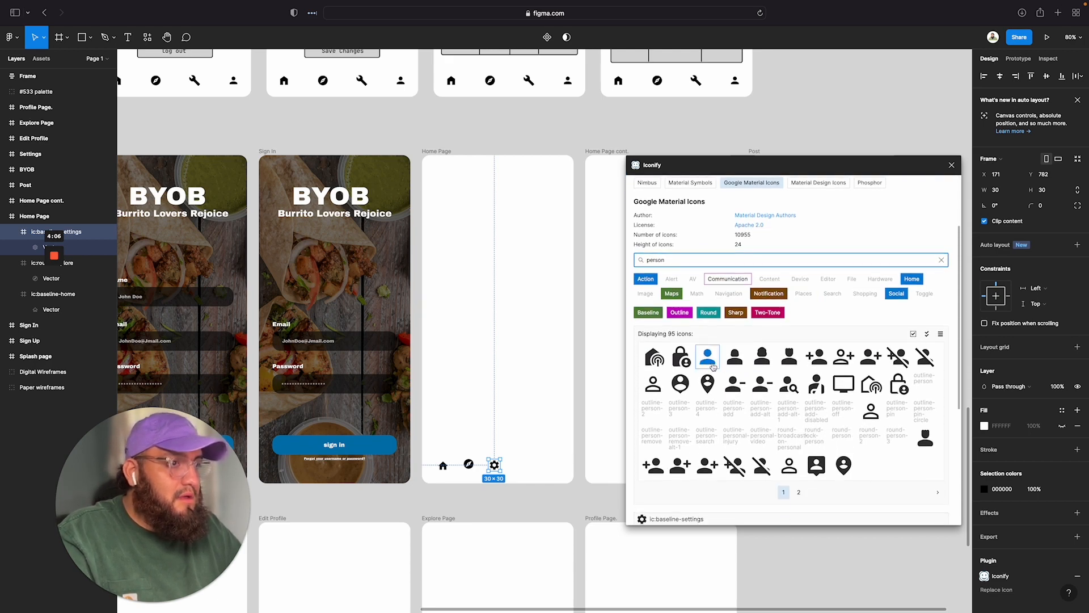
drag(708, 356, 544, 372)
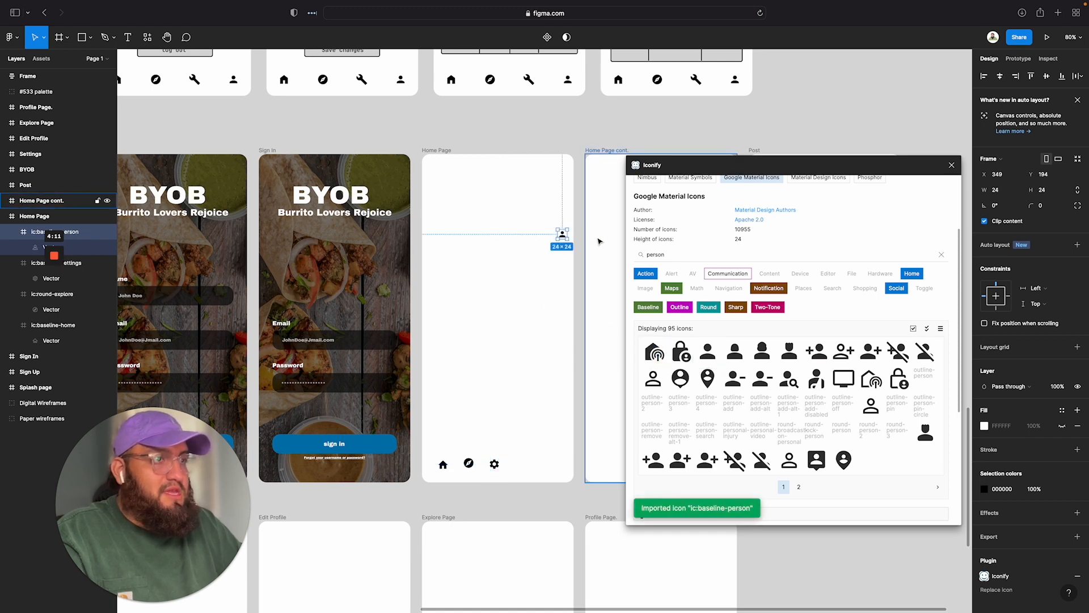
Step: Resize the person icon to 30 × 30, place it beside the settings icon at about X 221, Y 779, and close Iconify
click(1013, 194)
text(3)
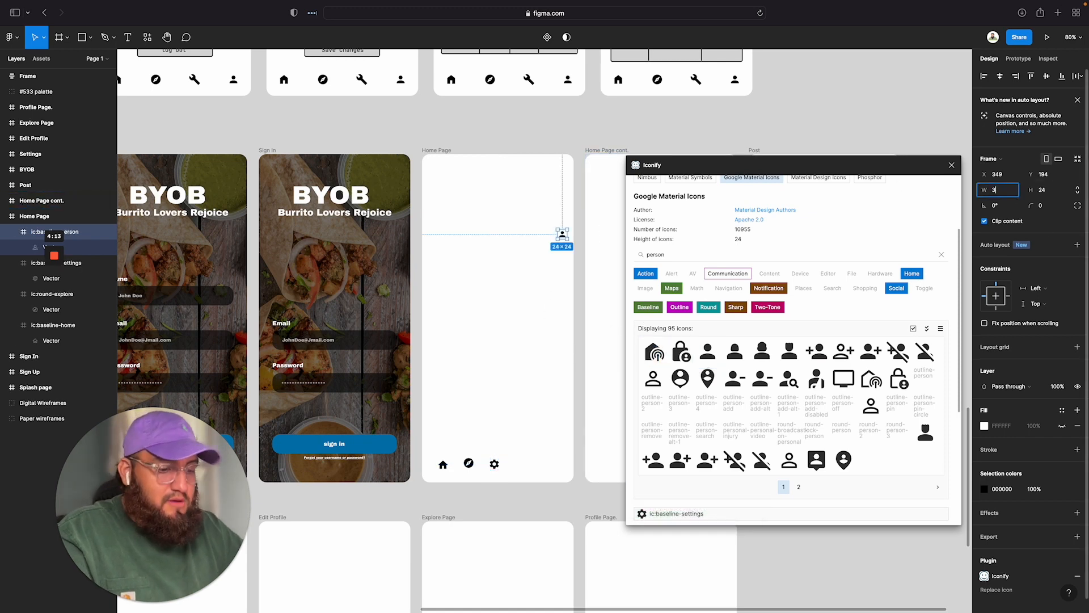
text(0)
key(Return)
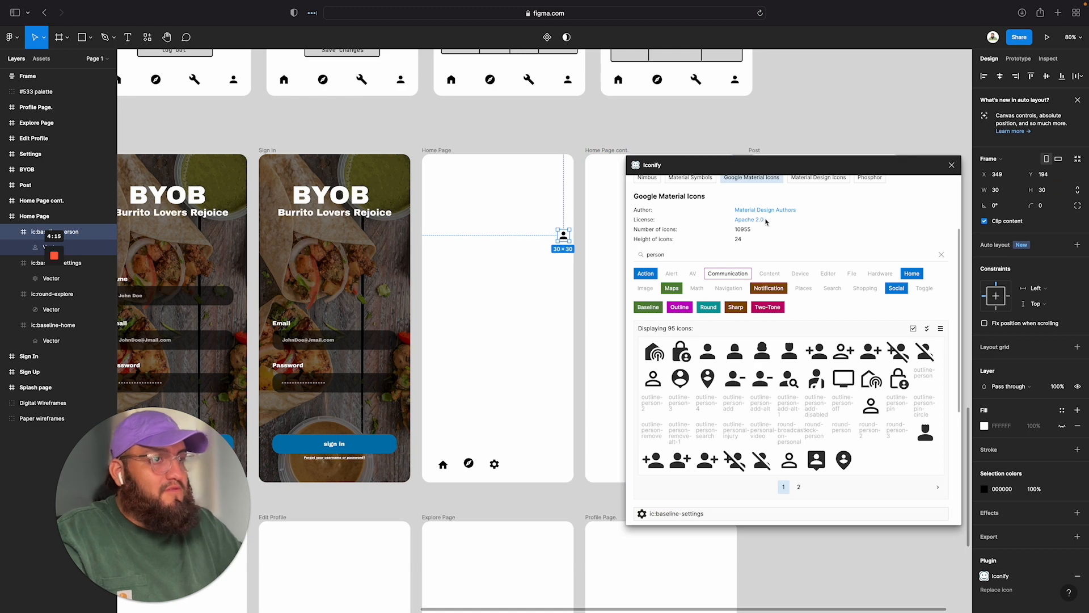
drag(563, 235, 516, 466)
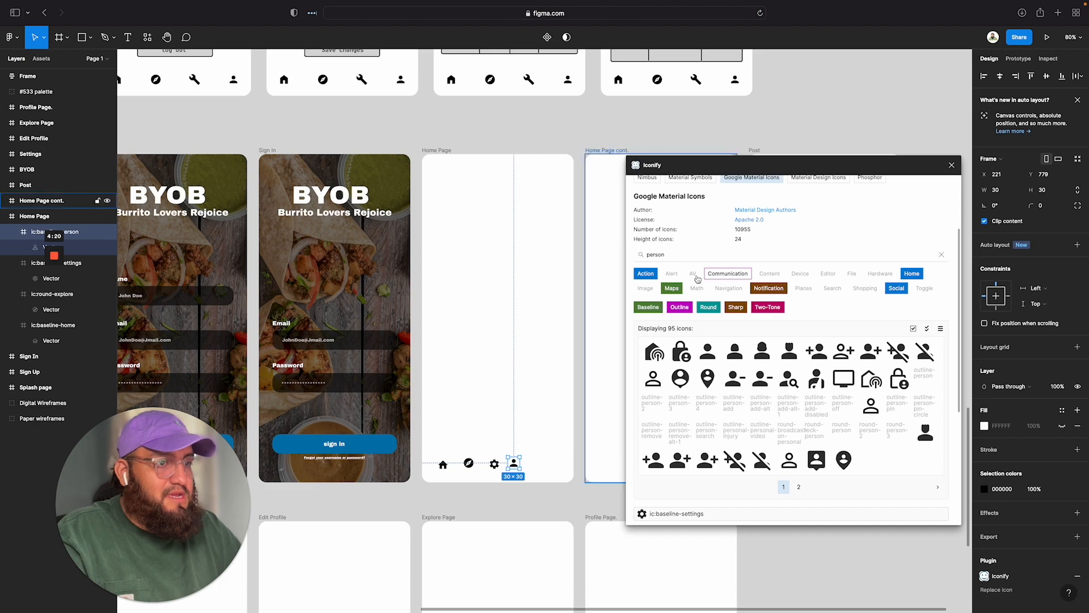
click(952, 164)
Step: Group the home, explore, settings and person icons in the Home Page frame
scroll(357, 525, down, 1)
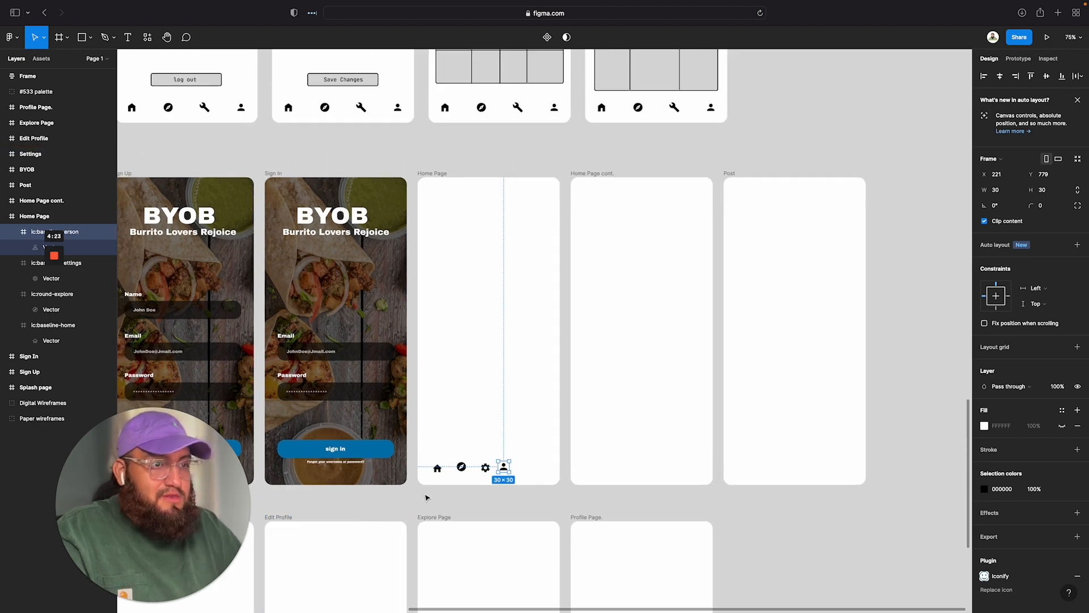
scroll(426, 498, up, 10)
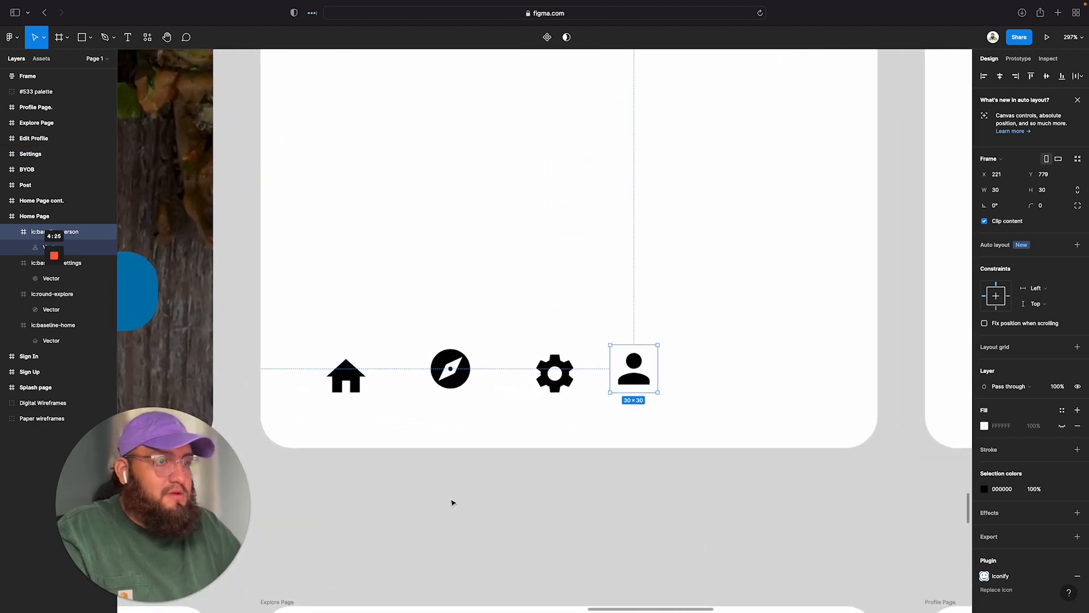
click(669, 420)
drag(698, 416, 304, 352)
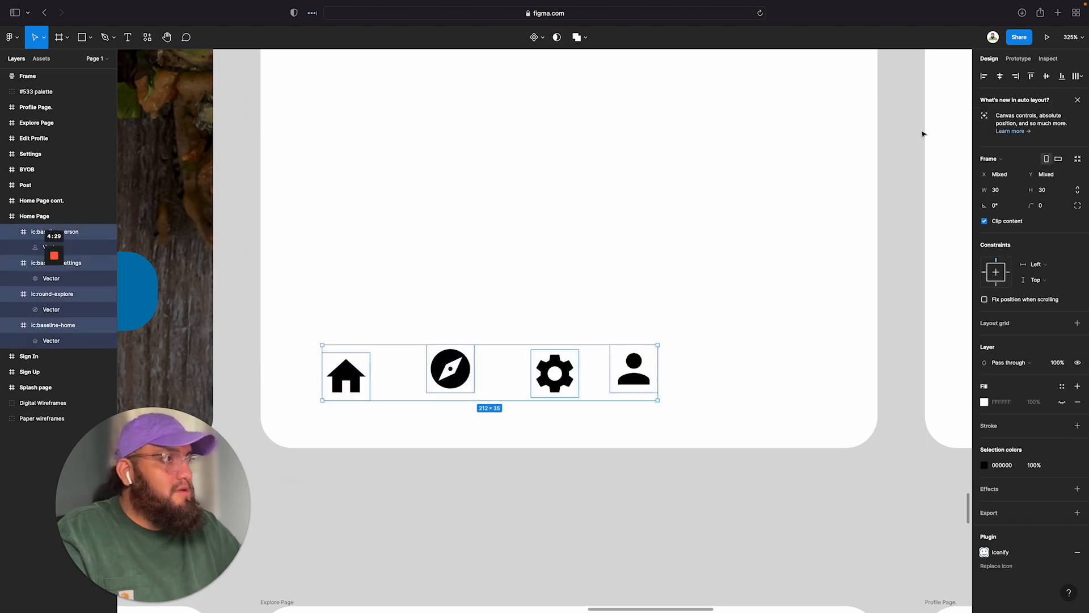
key(super+g)
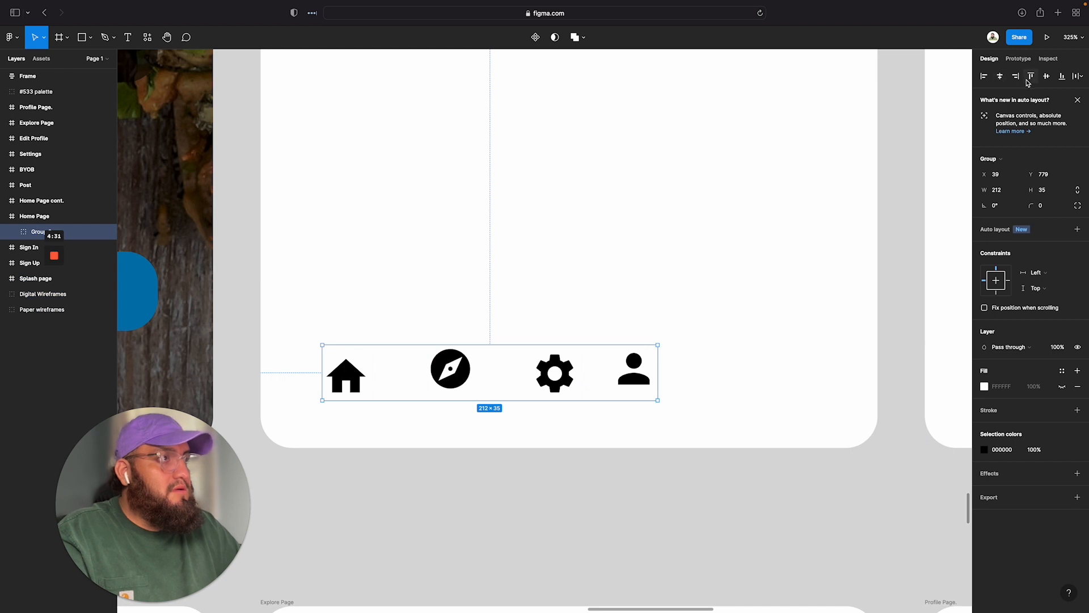
Step: Try centering the icon group vertically and horizontally in the Home Page frame, undo both alignments, and ungroup the icons
click(1047, 78)
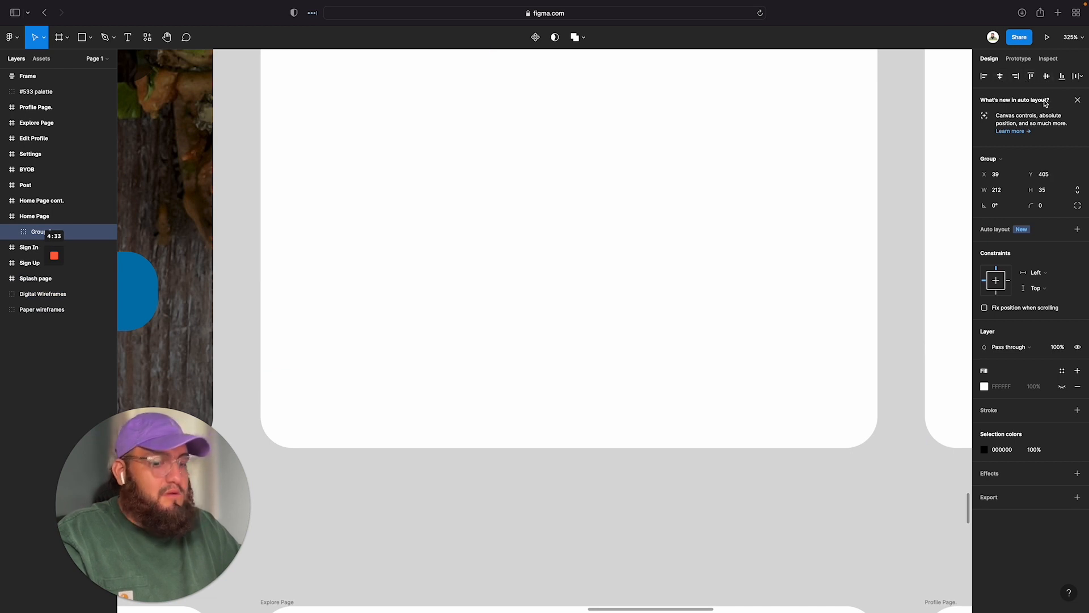
key(super+z)
click(1000, 78)
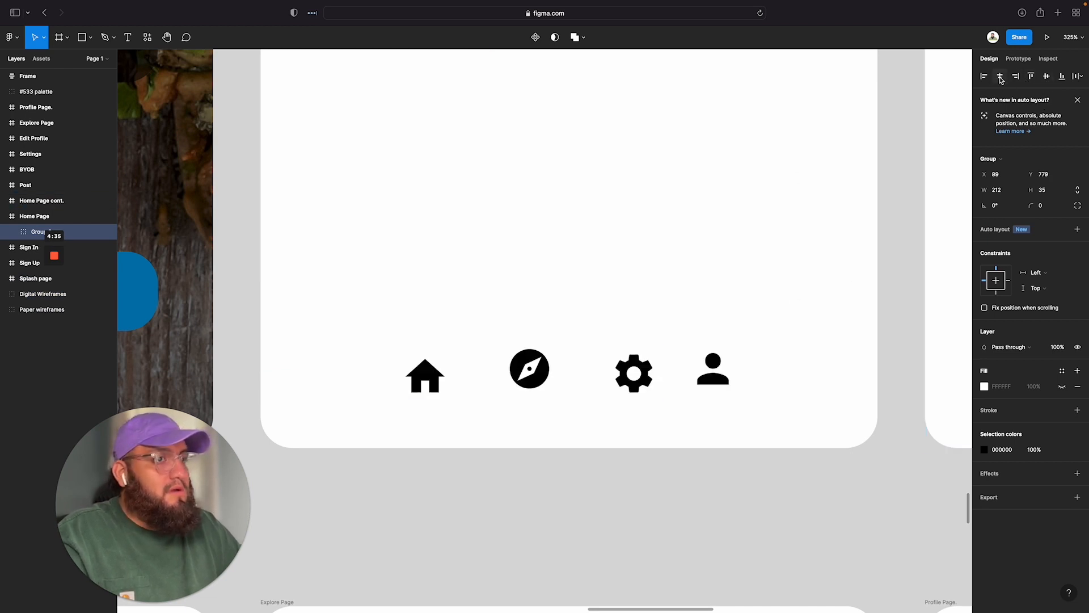
click(602, 372)
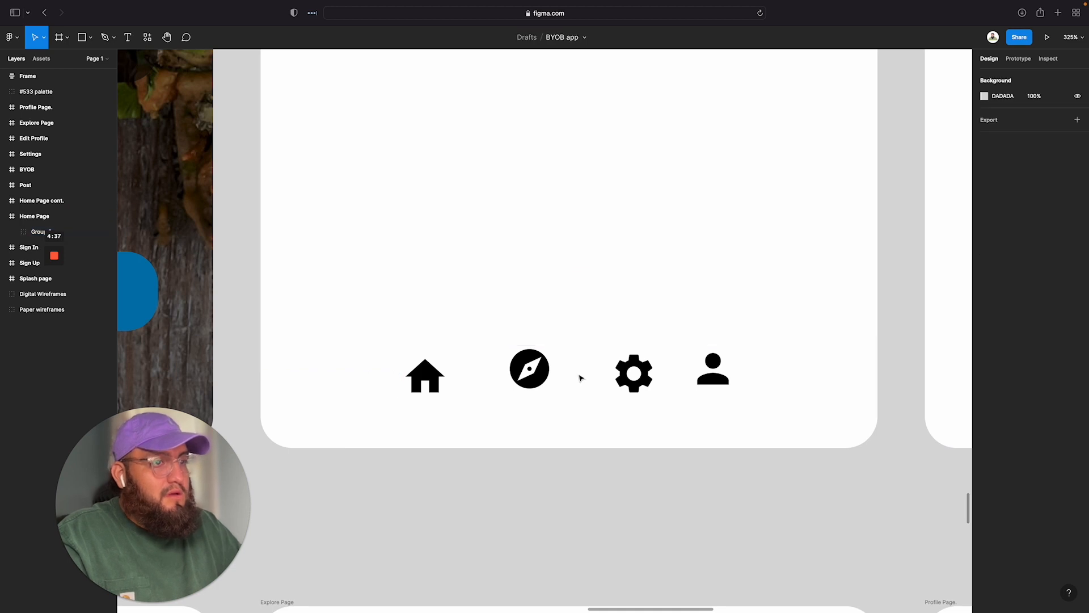
key(ctrl+z)
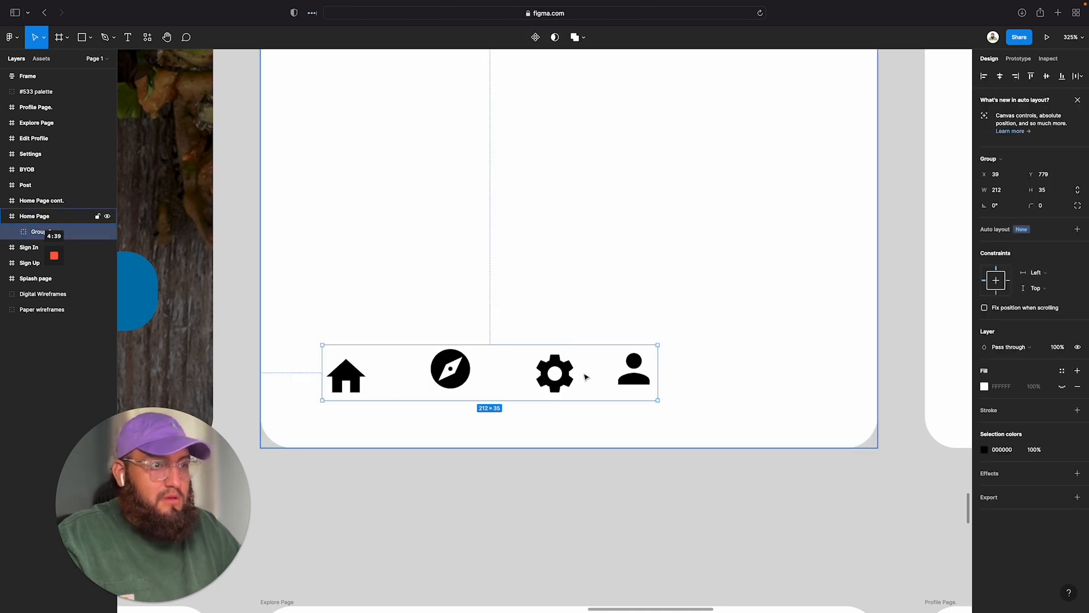
key(Return)
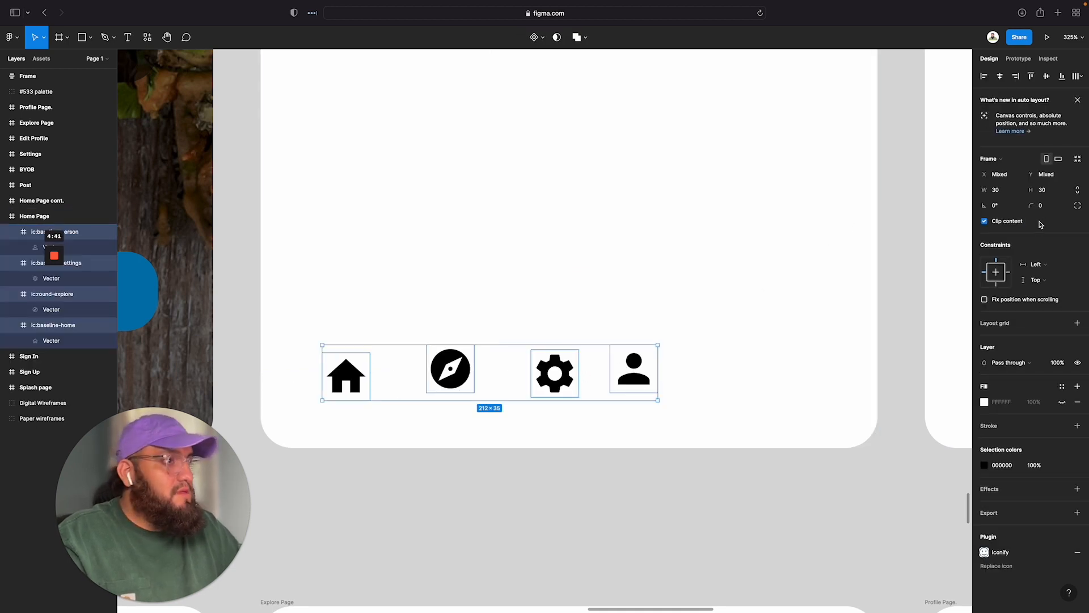
click(772, 324)
drag(700, 396, 304, 387)
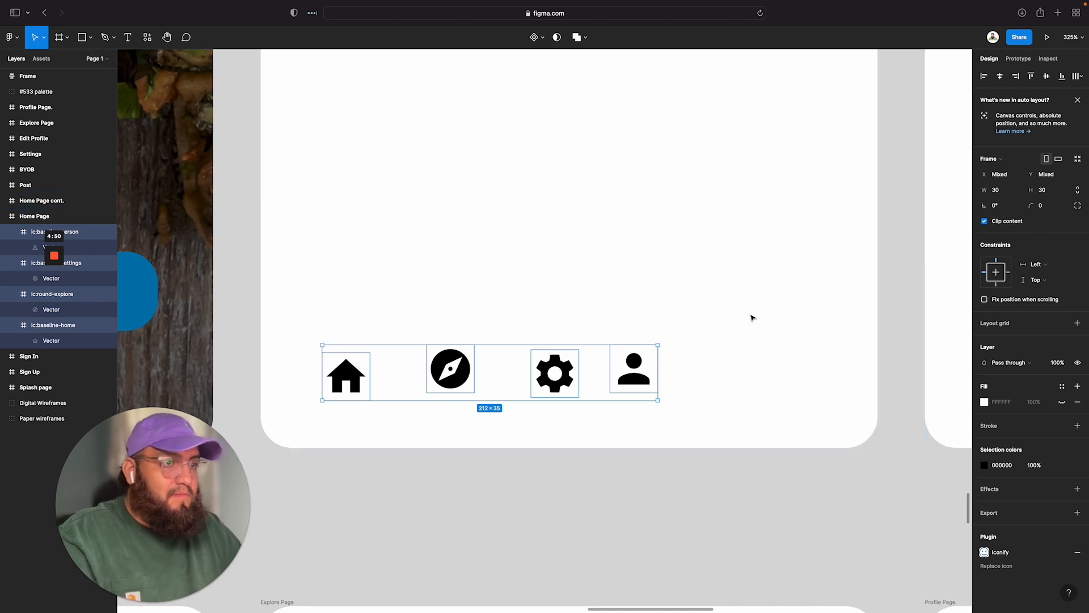
right_click(497, 374)
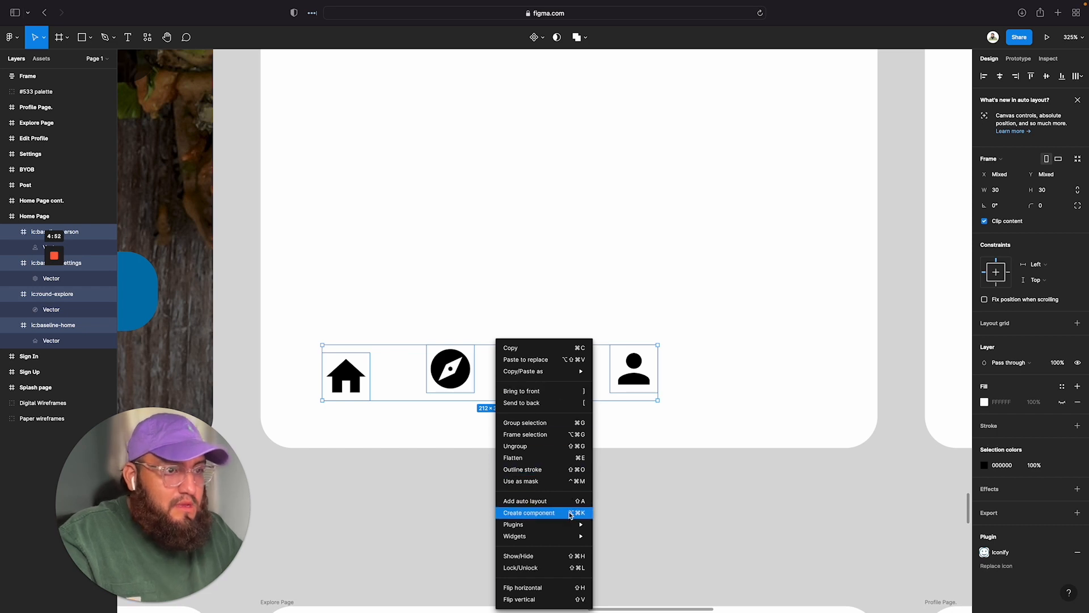
mouse_move(571, 523)
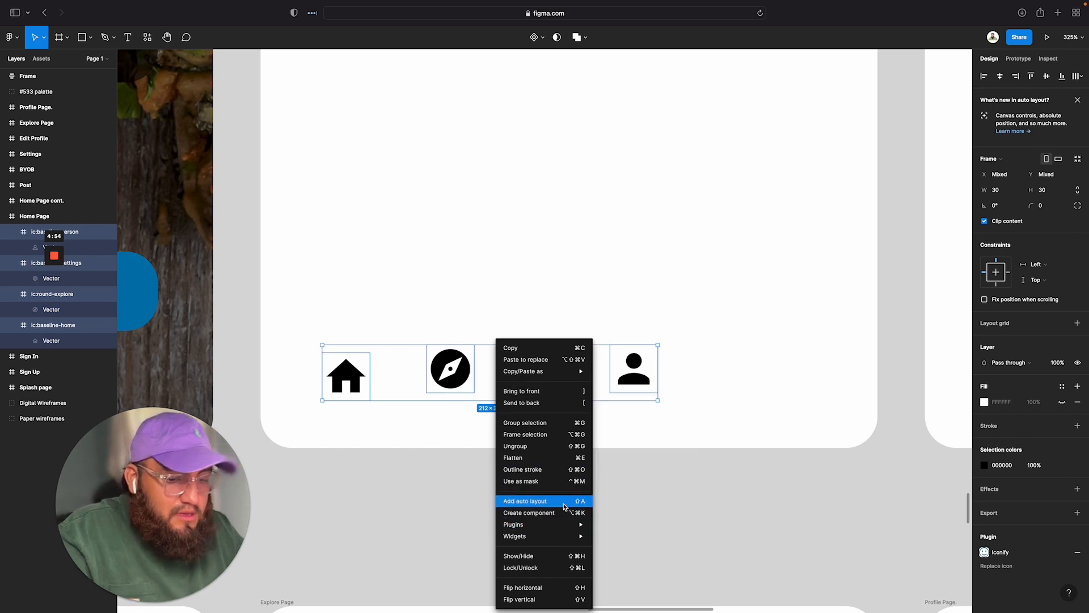
click(684, 424)
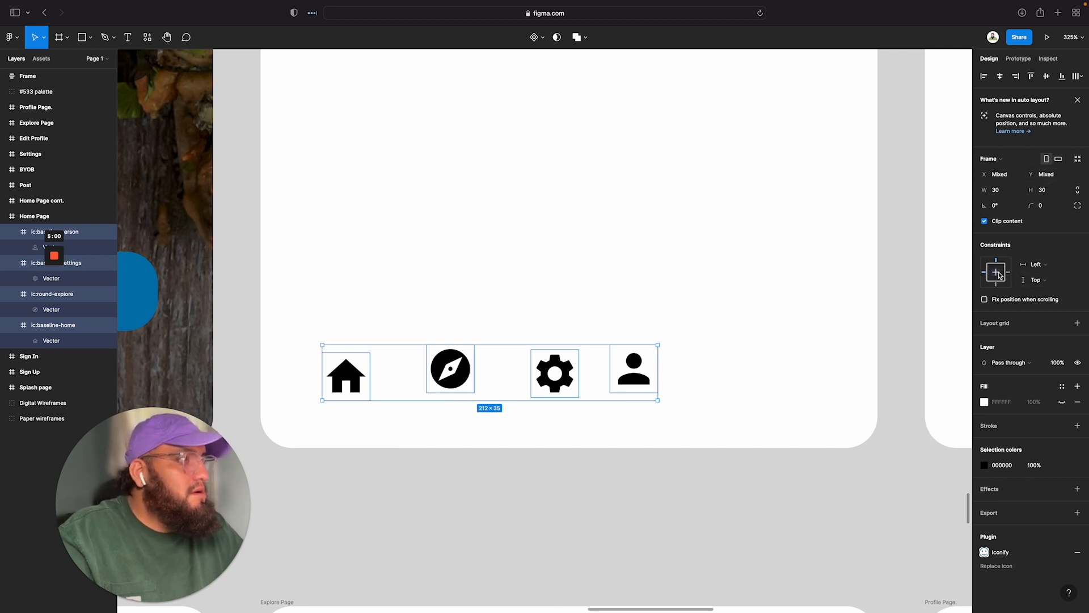
Step: Set the horizontal and vertical constraints of the four navigation icons to Center
click(1040, 280)
click(1050, 311)
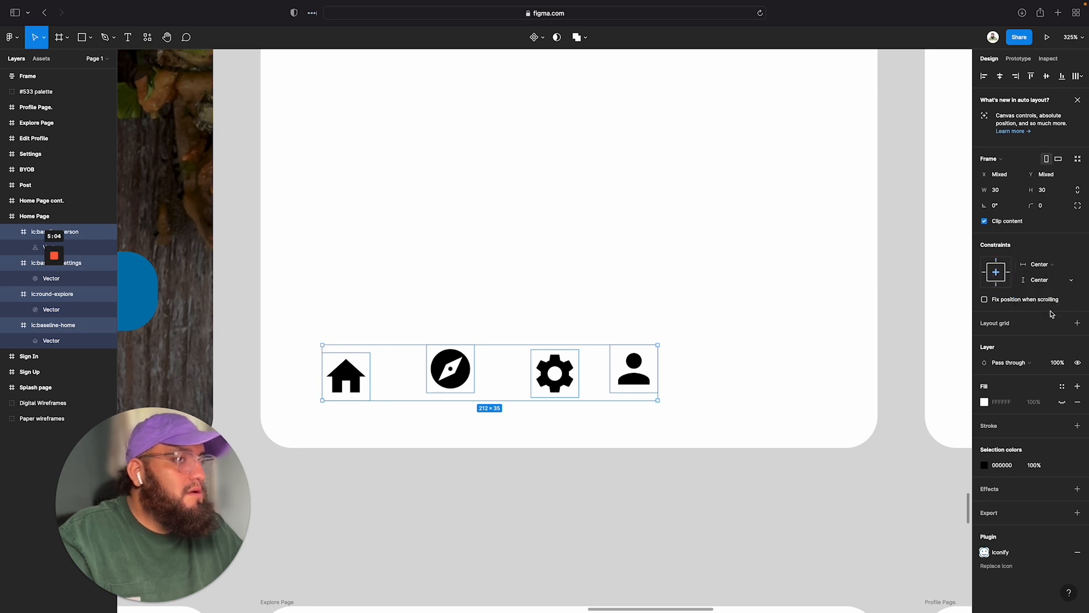
scroll(735, 380, right, 1)
click(500, 375)
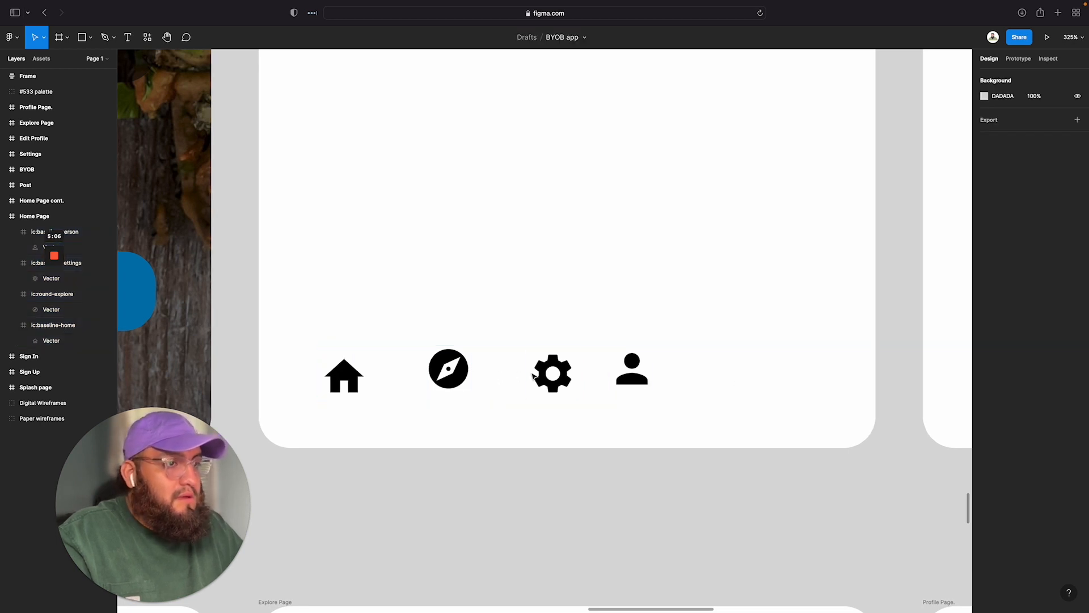
Step: Add auto layout to the home, explore, settings and person icons with a spacing of 50 between them
drag(716, 402, 306, 375)
key(shift+a)
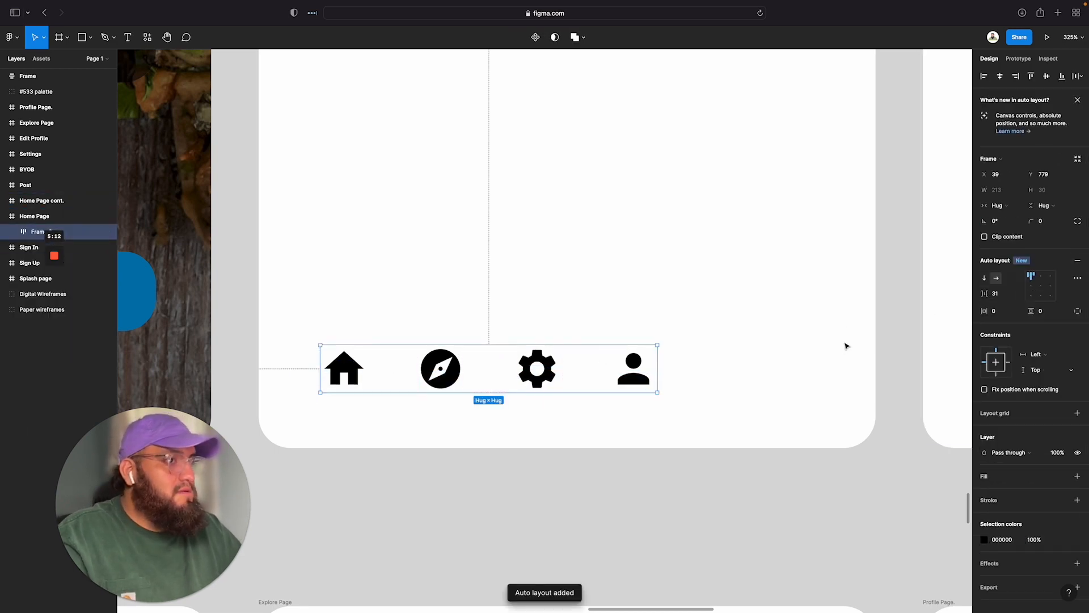
drag(999, 296, 1005, 293)
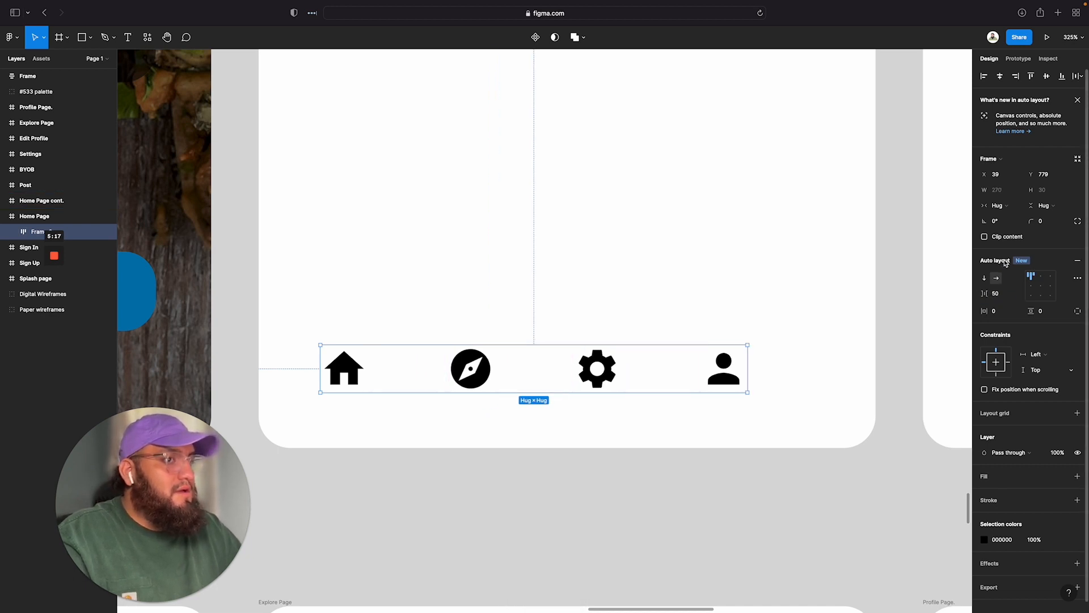
Step: Lower the icon bar to Y 800 and center it horizontally in the Home Page frame
click(1001, 77)
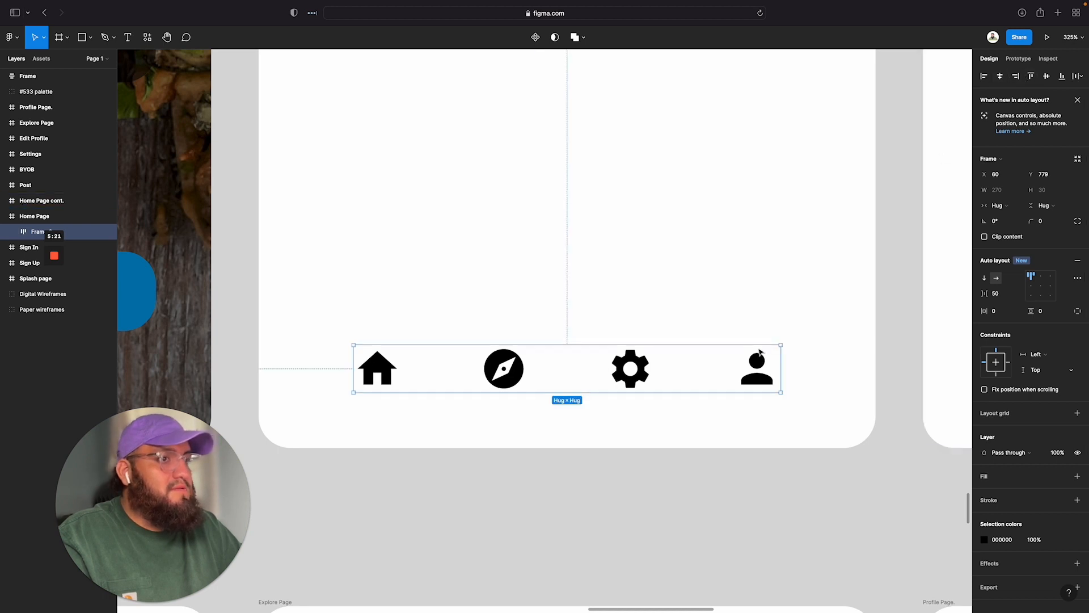
drag(587, 379, 583, 409)
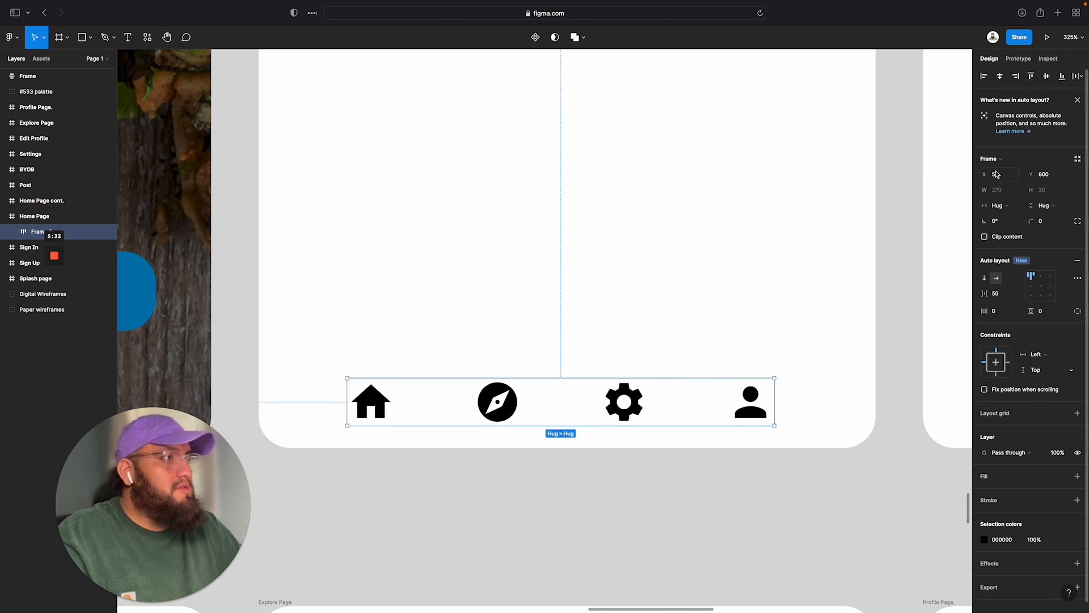
click(1002, 77)
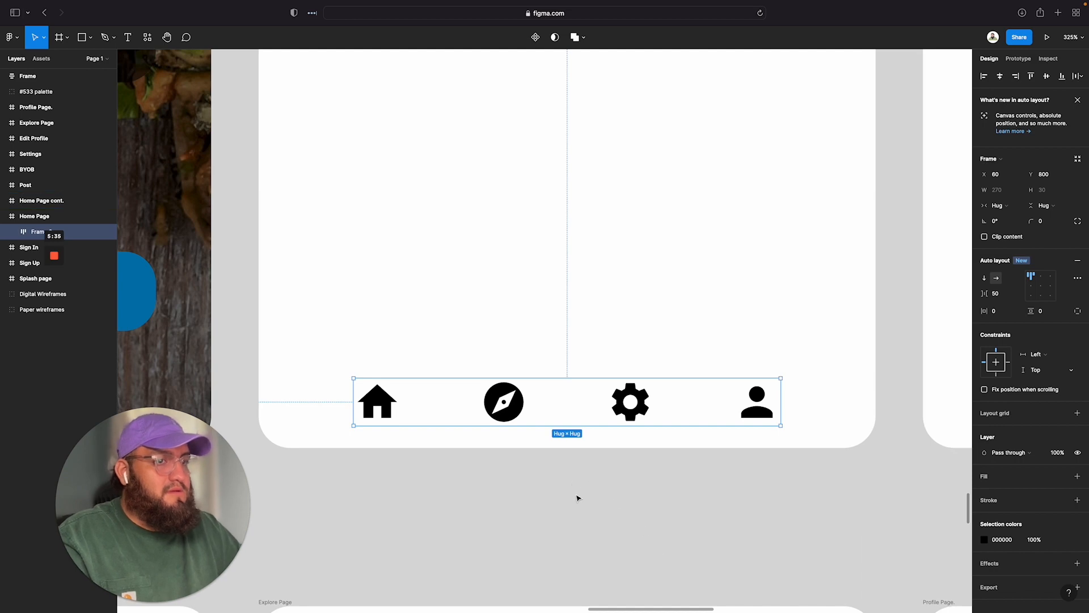
Step: Set the icon bar's auto layout spacing to 75 and center the bar horizontally in the Home Page frame
scroll(674, 456, up, 3)
scroll(673, 455, down, 8)
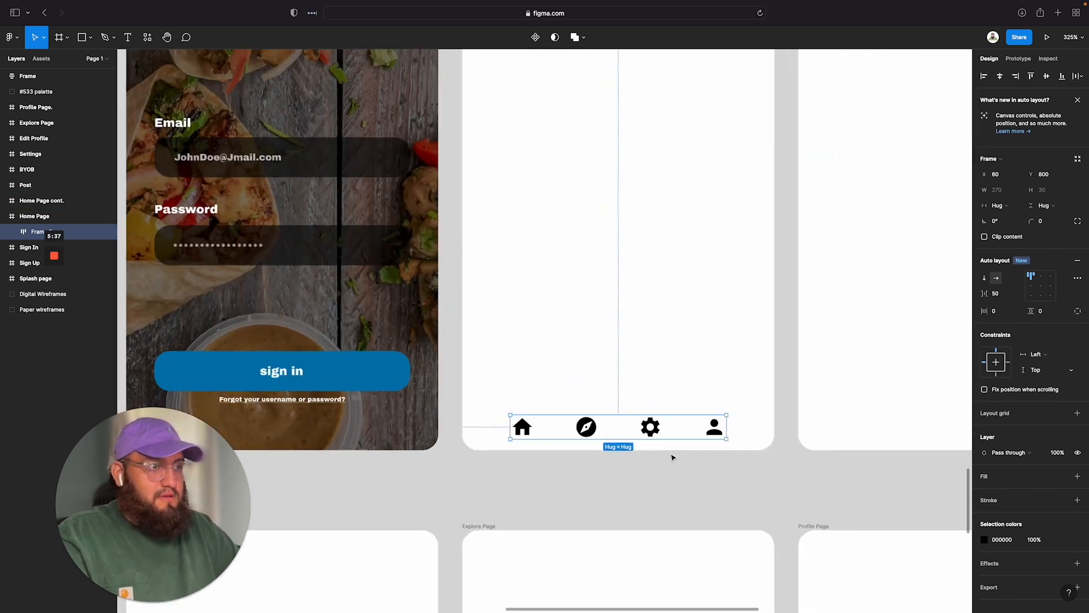
scroll(672, 457, down, 5)
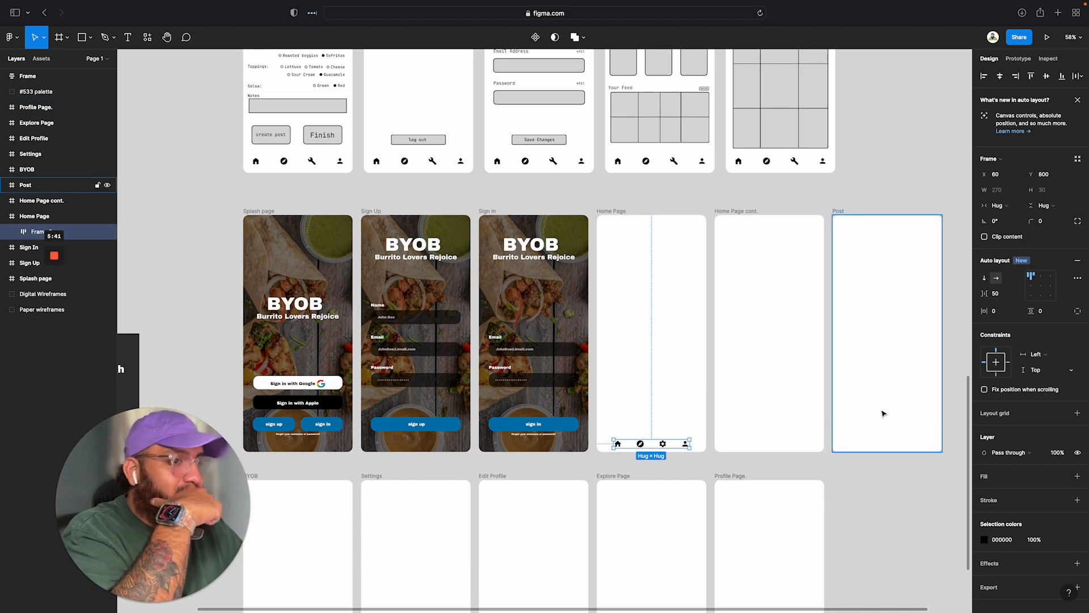
click(998, 294)
text(75)
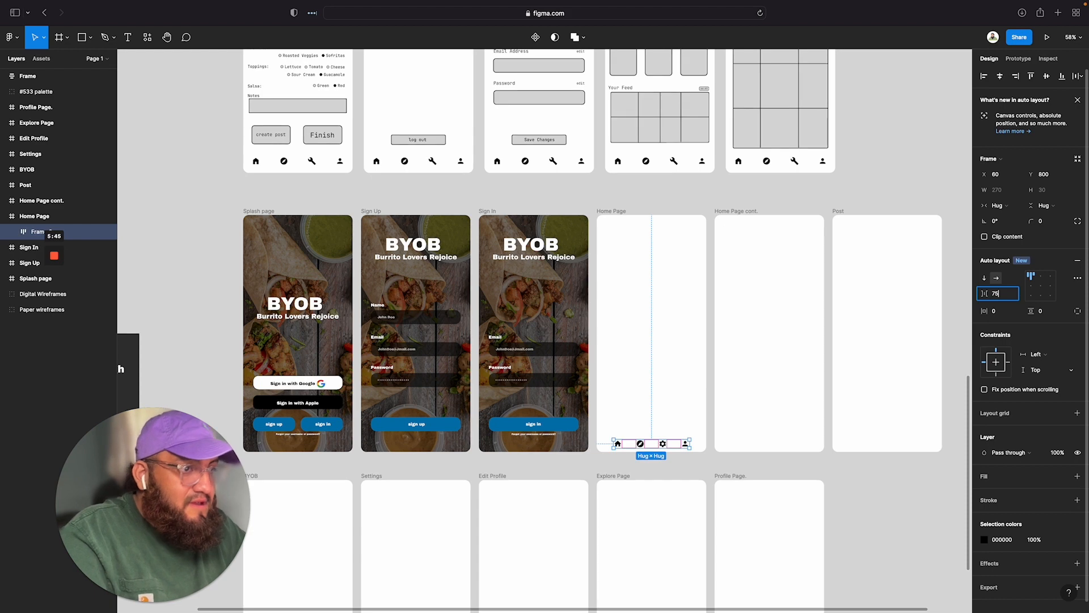
key(Return)
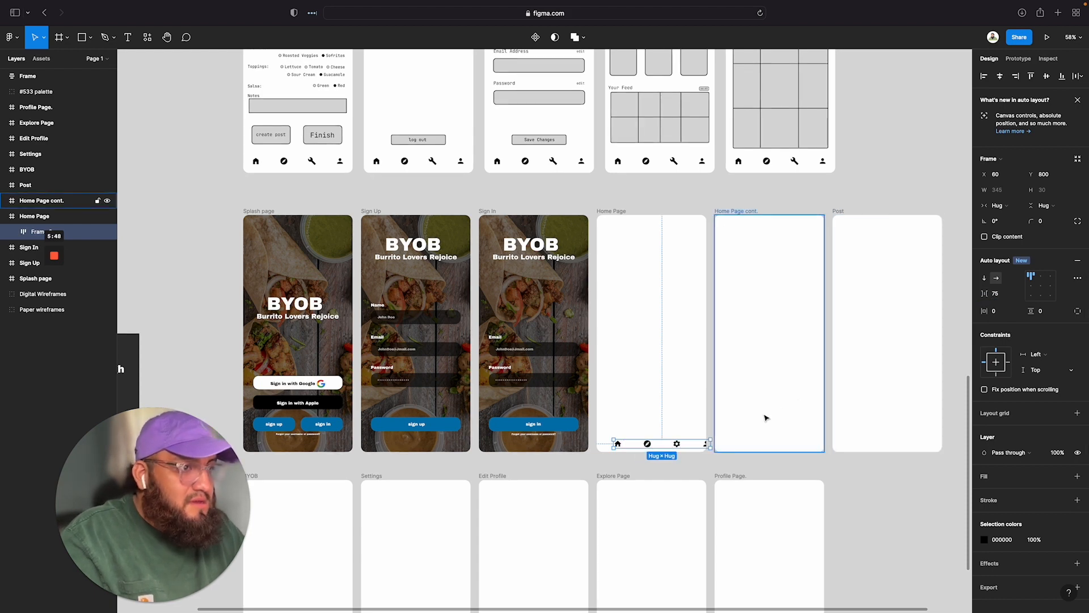
click(1001, 78)
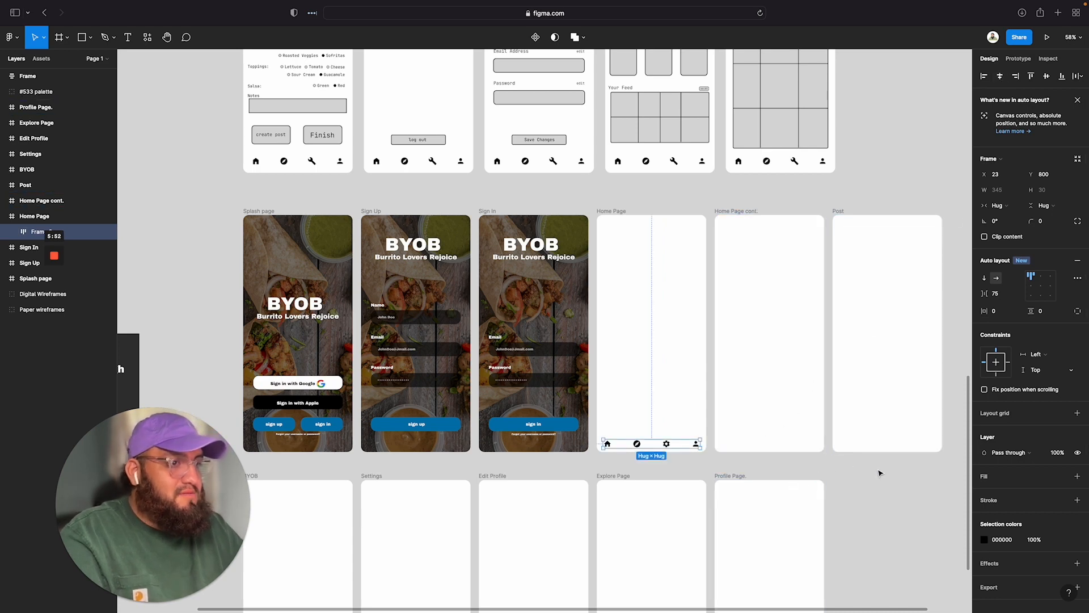
Step: Group the Home Page icon bar and rename the group Nav Bar
click(647, 472)
right_click(635, 443)
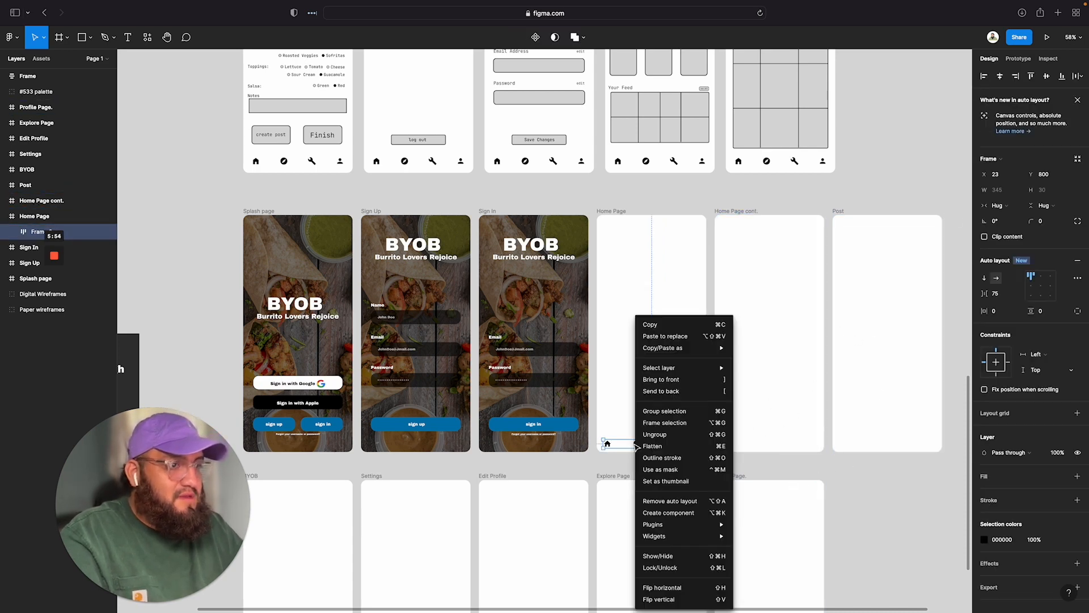
click(664, 411)
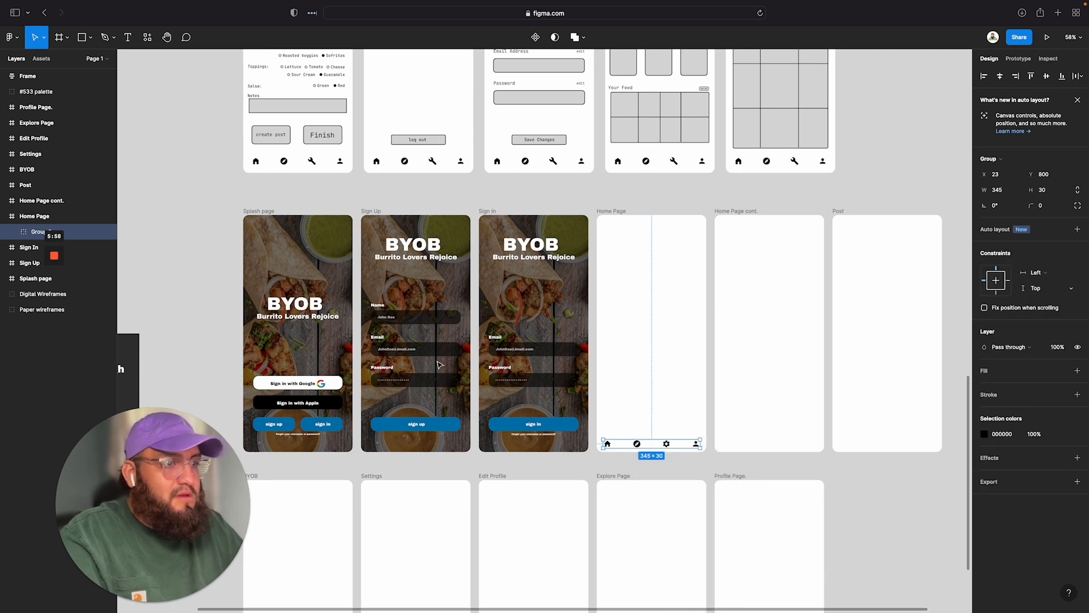
double_click(79, 232)
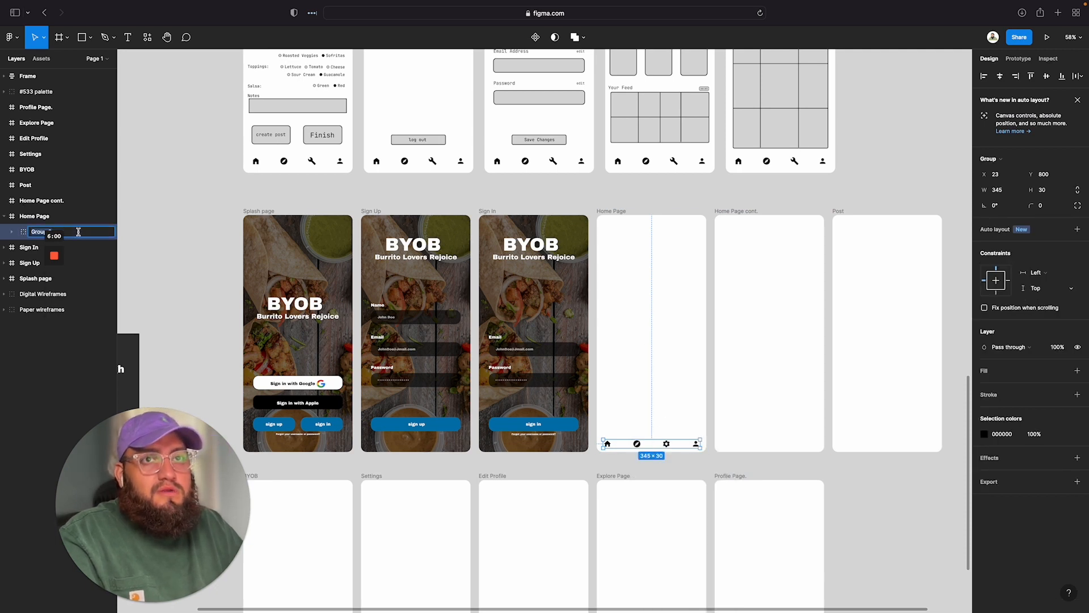
text(NAv)
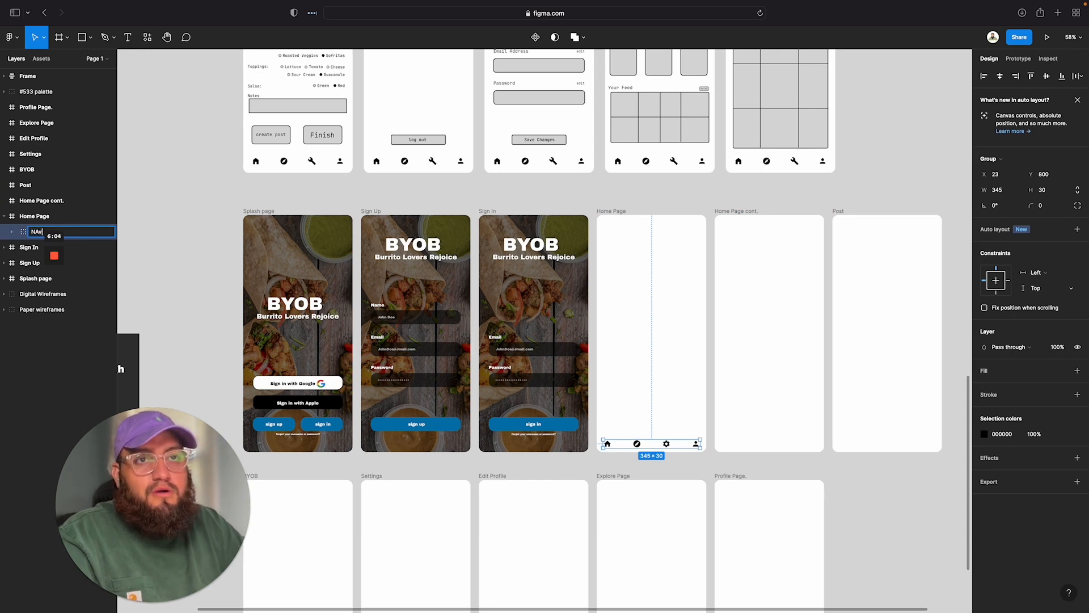
text(igav Bar)
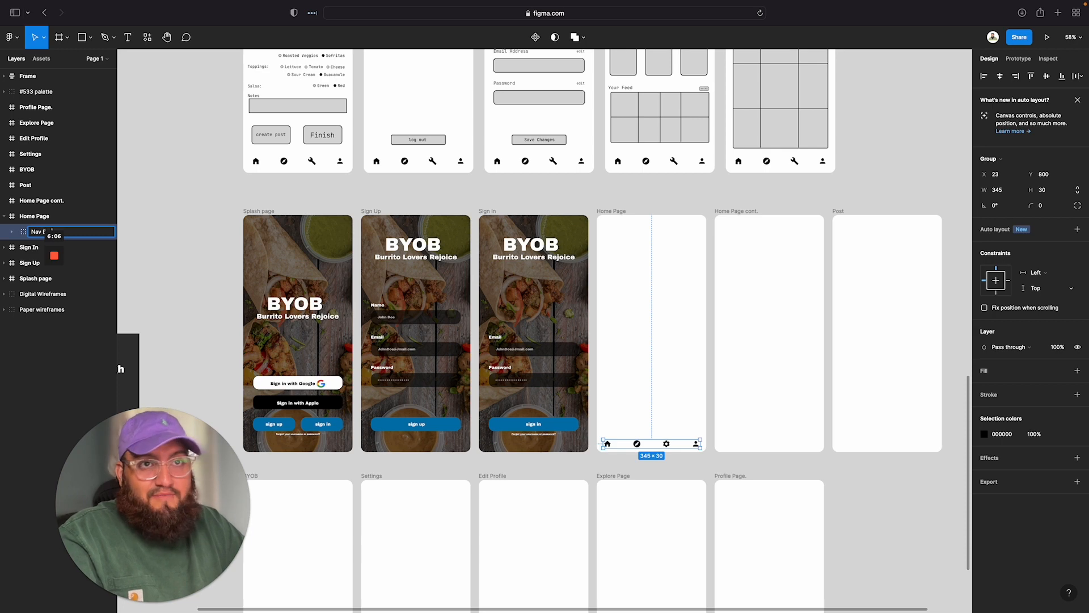
key(Return)
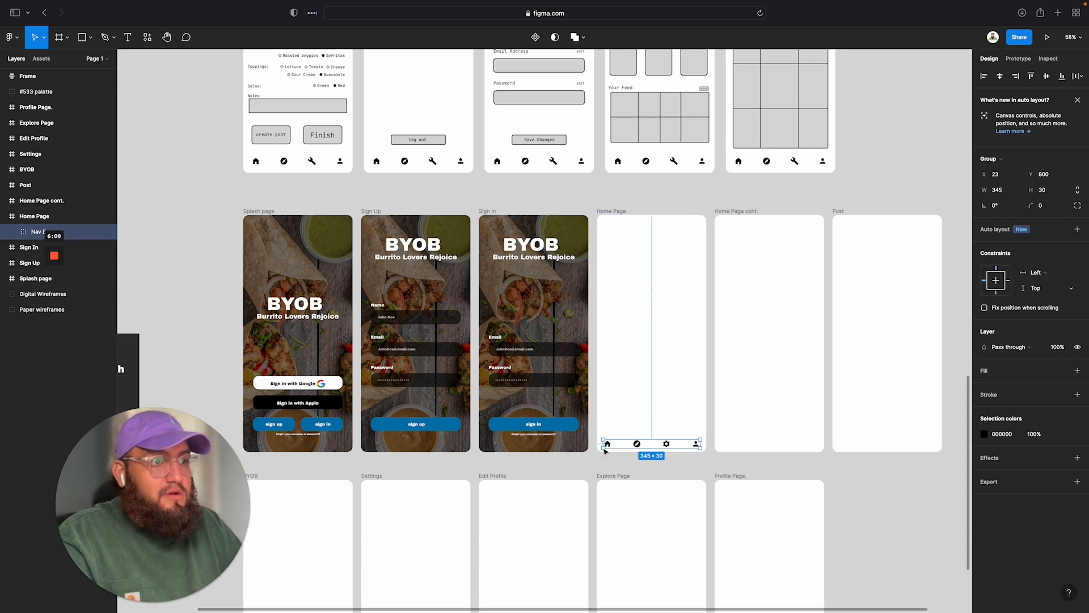
Step: Copy the Home Page's Nav Bar group into the Home Page cont. and Post frames
scroll(604, 451, up, 1)
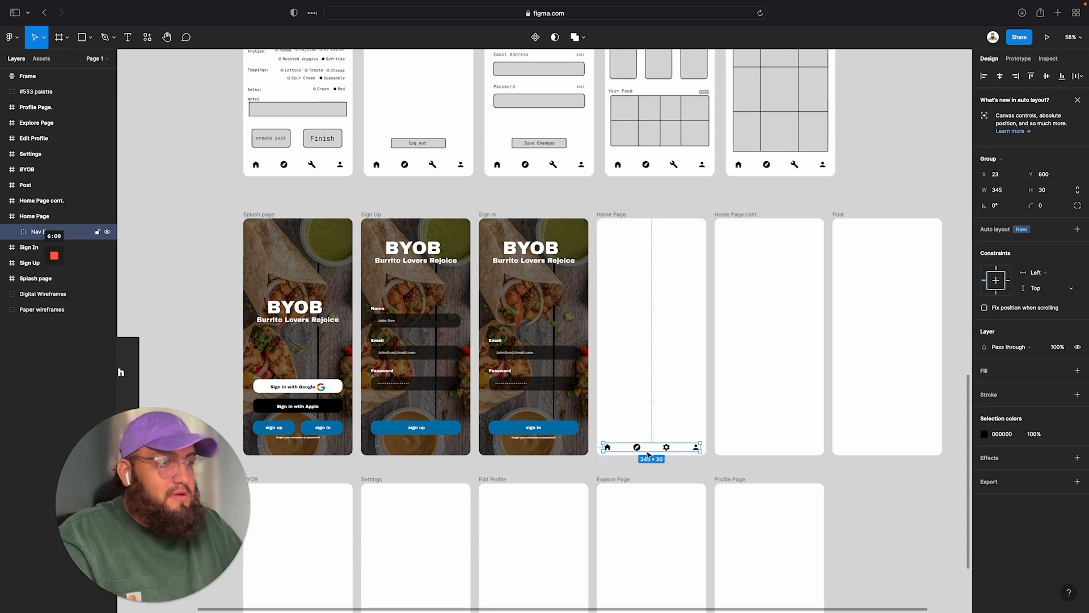
click(749, 217)
key(super+v)
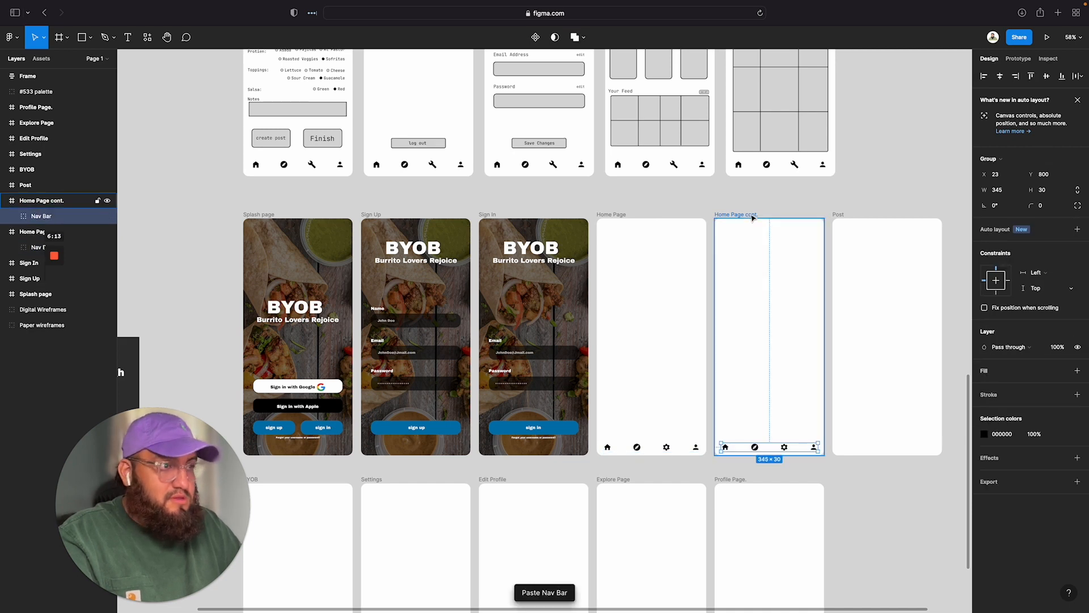
click(851, 221)
key(super+v)
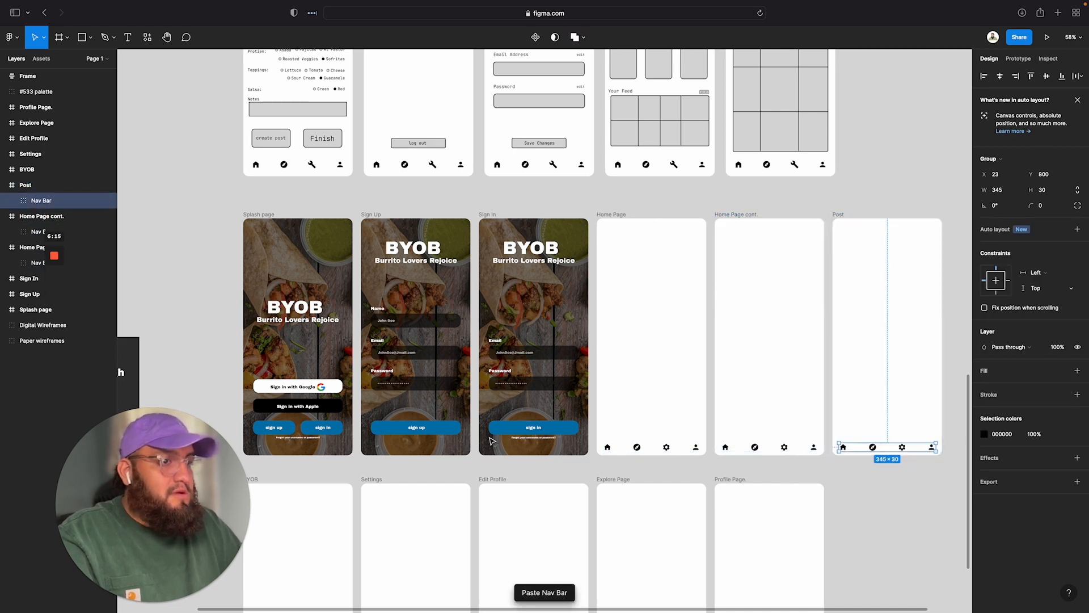
Step: Paste the Nav Bar into the BYOB, Settings, Edit Profile, Explore Page and Profile Page frames
scroll(493, 437, down, 5)
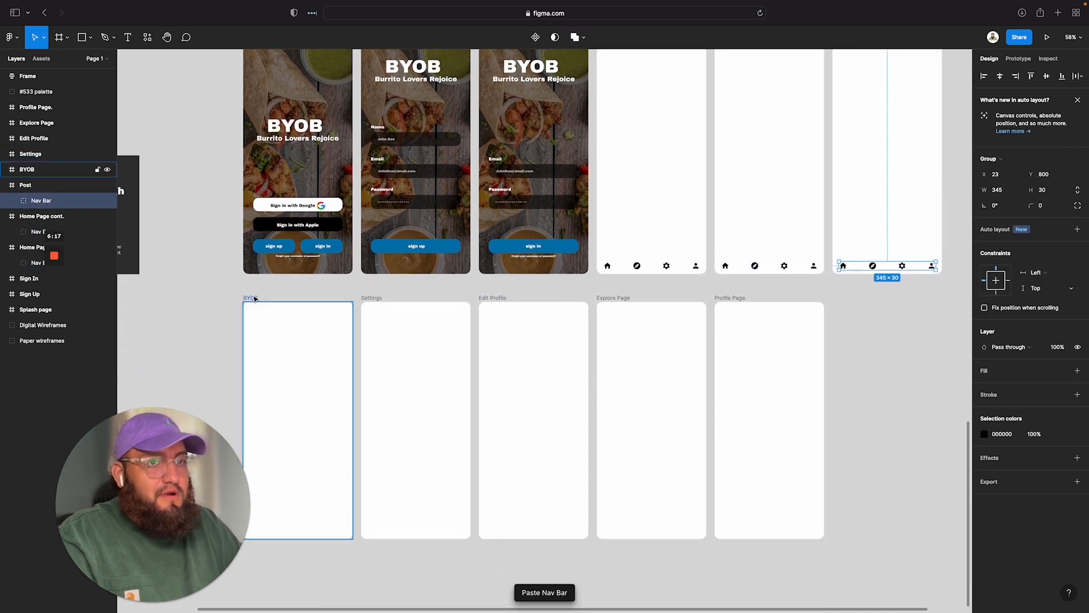
click(254, 299)
key(super+v)
click(376, 299)
key(super+v)
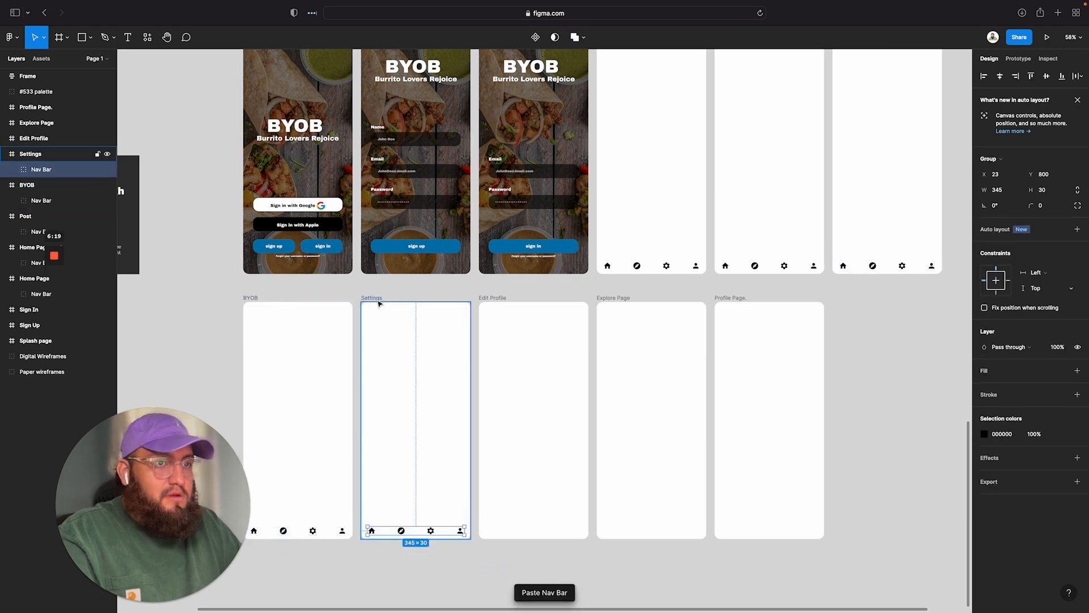
click(490, 299)
key(super+v)
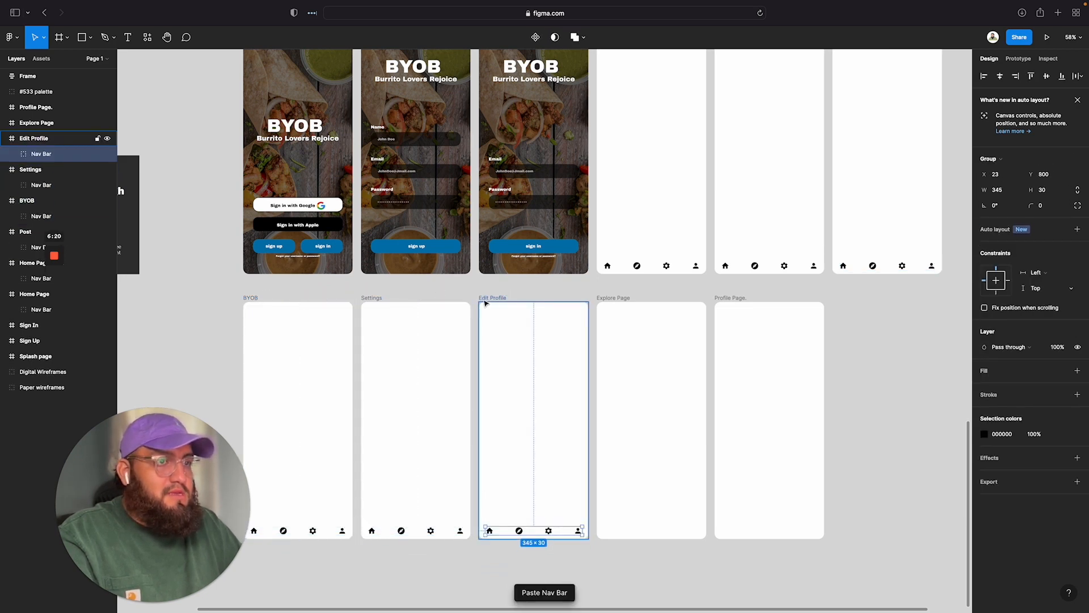
click(624, 297)
key(super+v)
click(741, 307)
key(super+v)
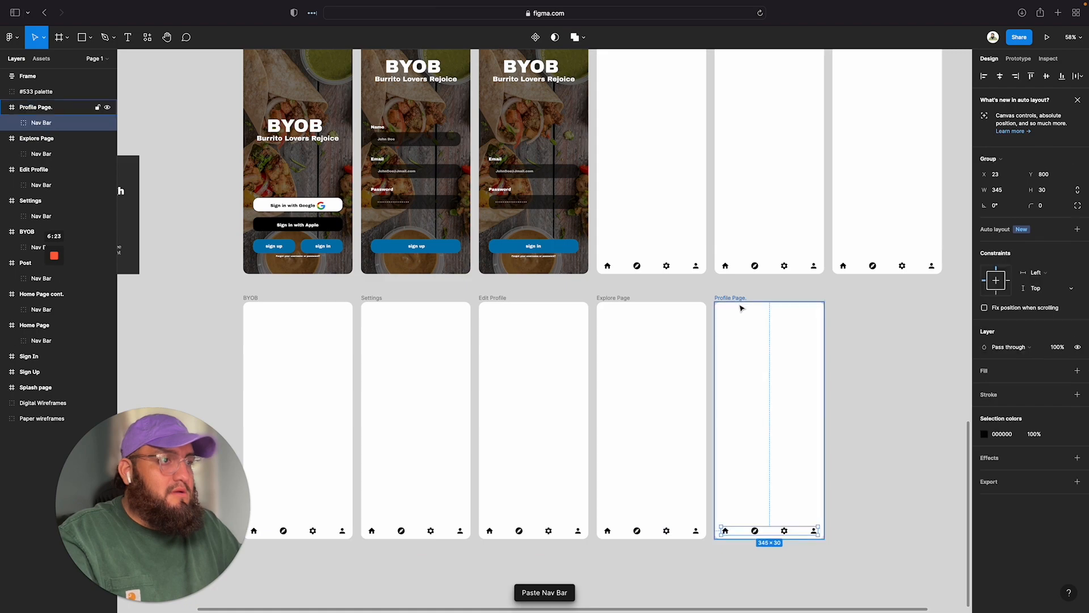
Step: Compare the digital wireframes with the high-fidelity frames to review the content needed on the Home Page
scroll(878, 389, up, 6)
scroll(902, 363, down, 3)
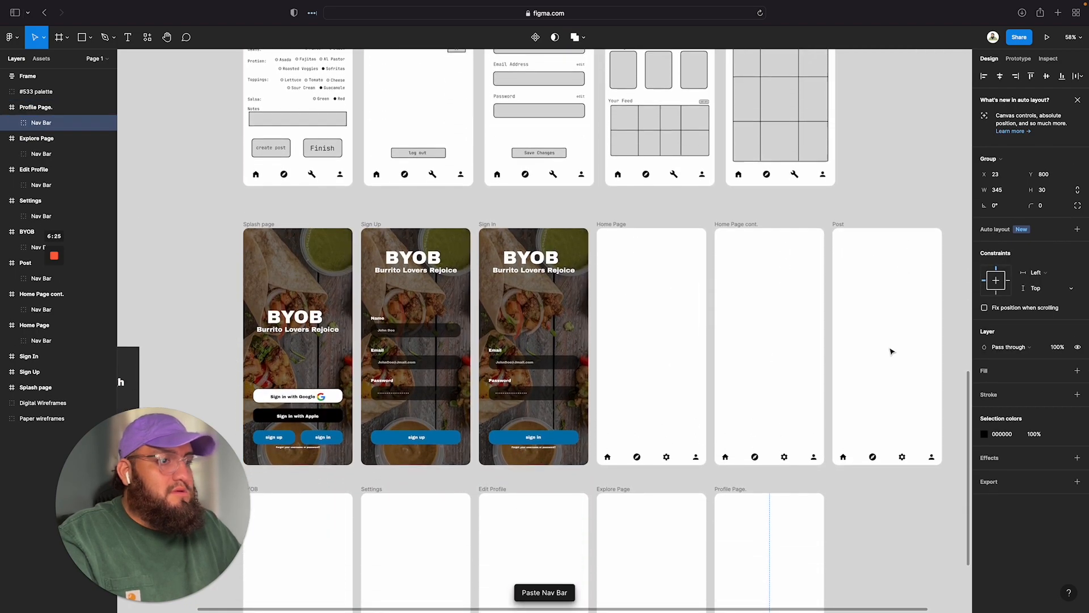
scroll(891, 351, up, 10)
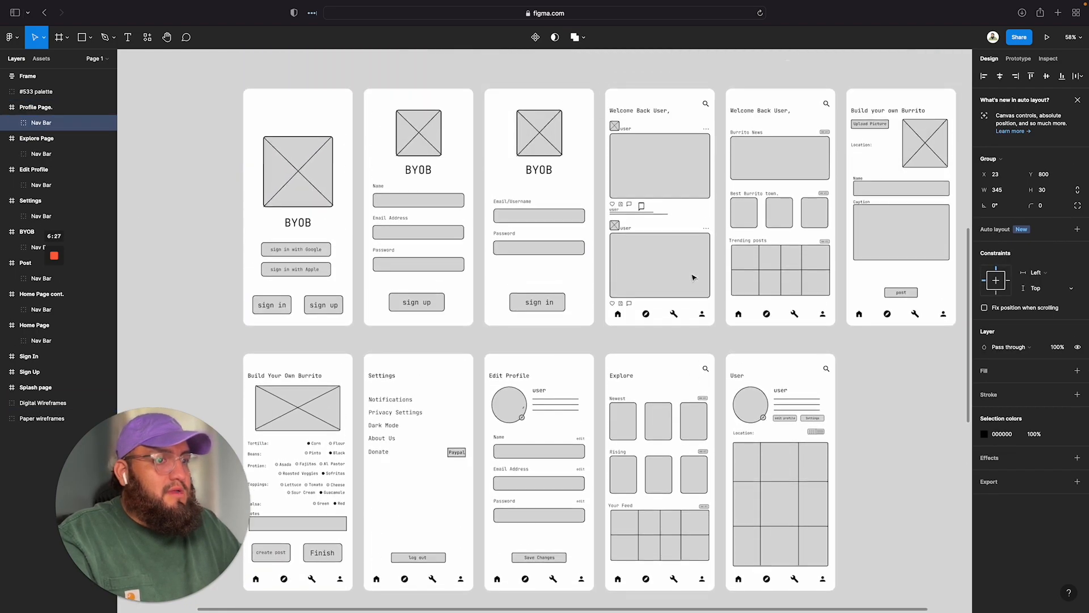
scroll(692, 277, down, 10)
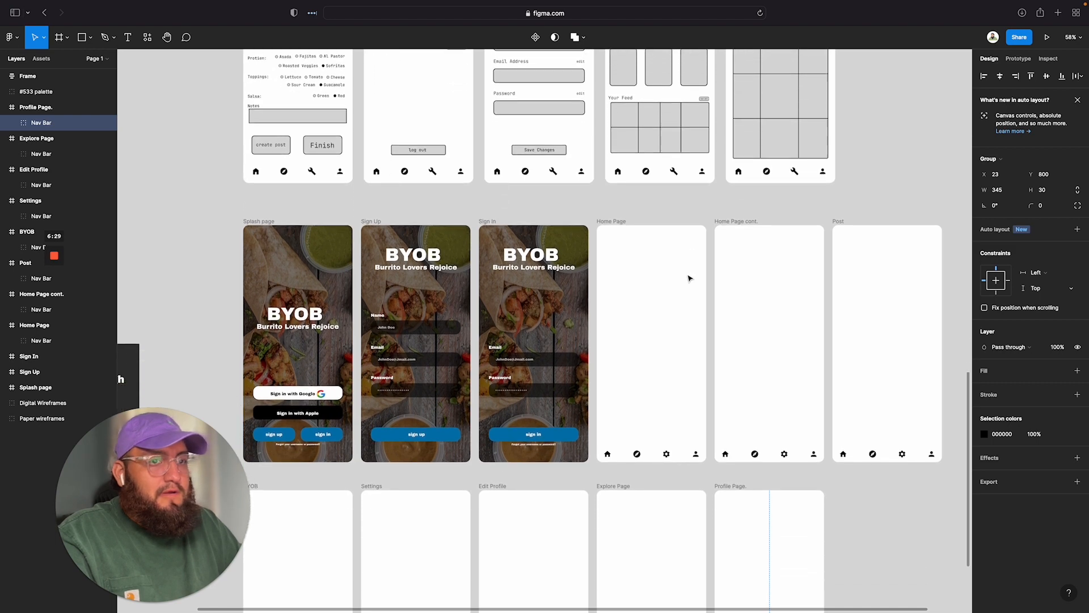
scroll(690, 278, down, 2)
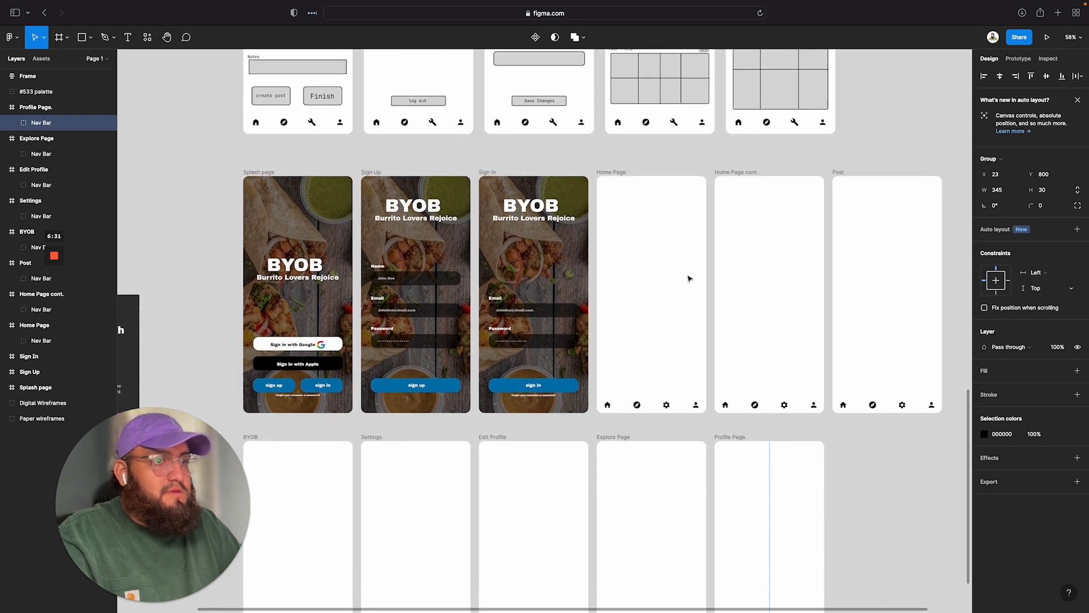
scroll(689, 278, up, 10)
scroll(689, 278, up, 3)
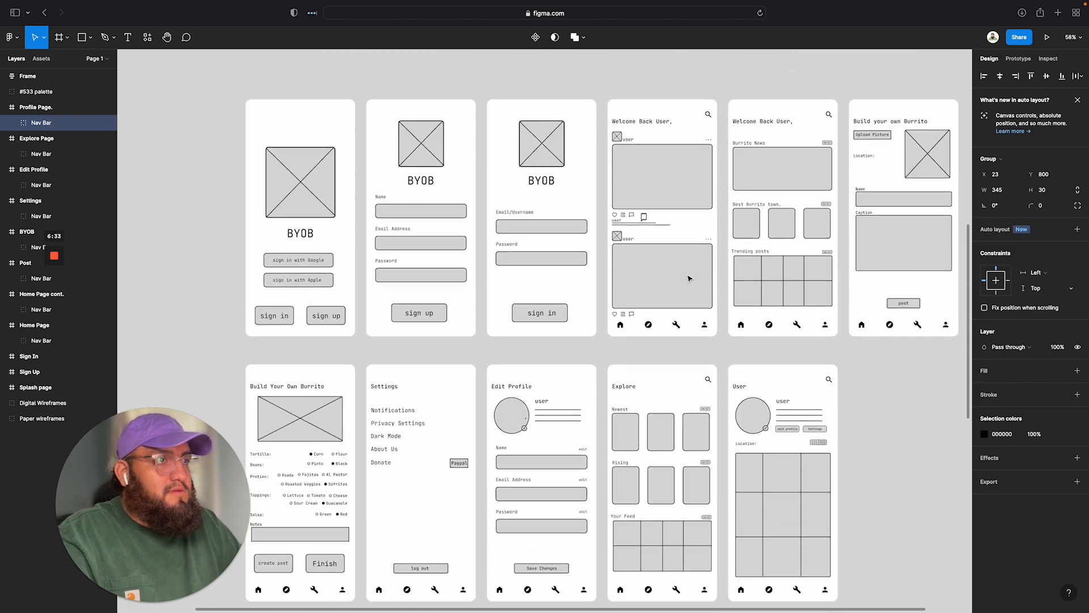
scroll(689, 278, down, 8)
scroll(689, 281, down, 5)
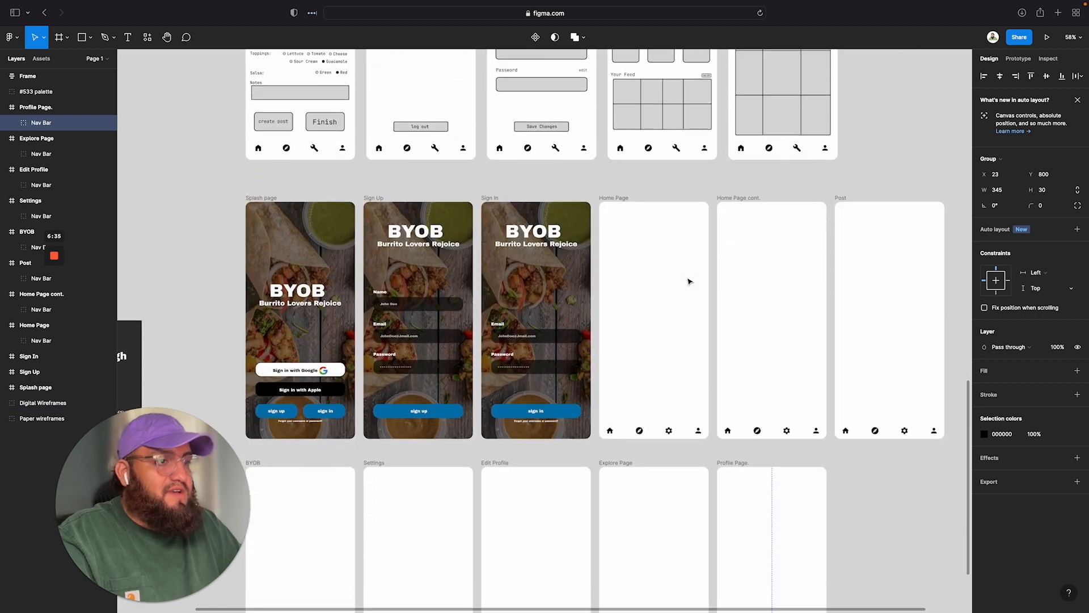
Step: Run the Iconify plugin on the Home Page frame and search the Google Material Icons for "search"
scroll(689, 282, up, 5)
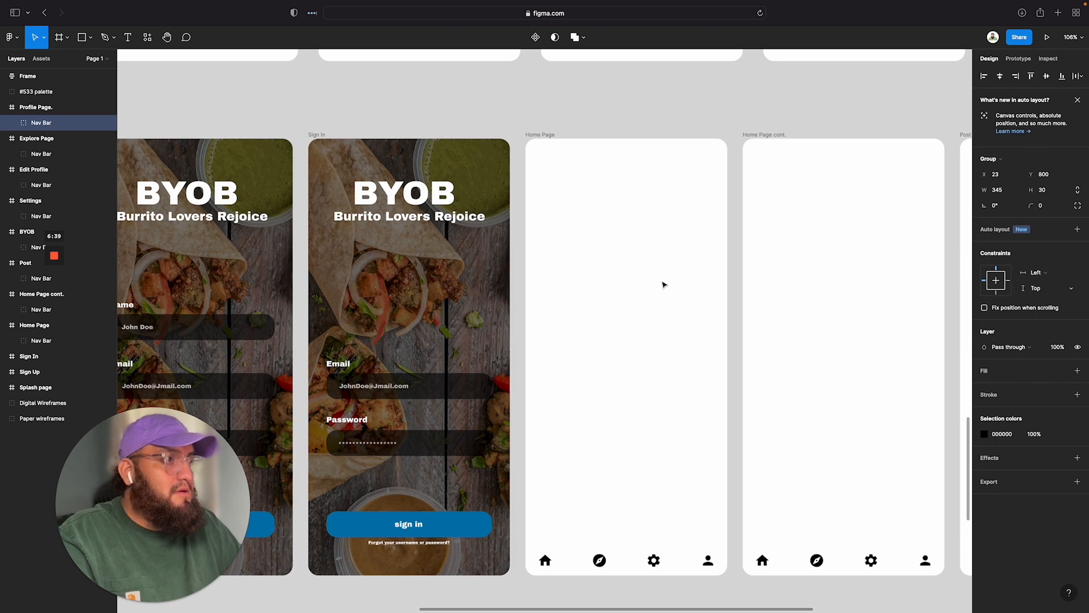
right_click(663, 284)
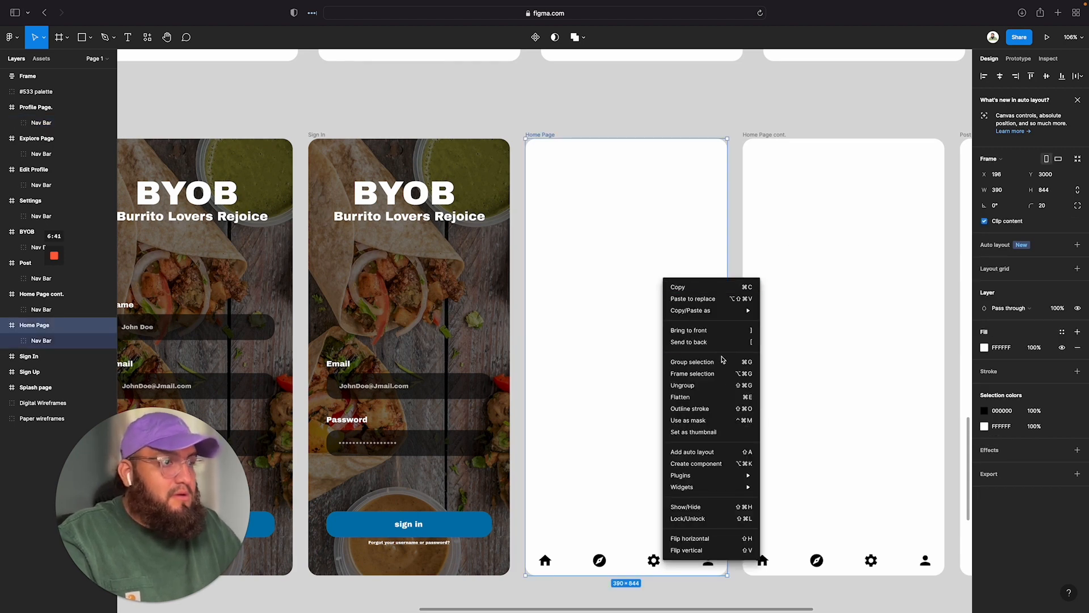
mouse_move(724, 486)
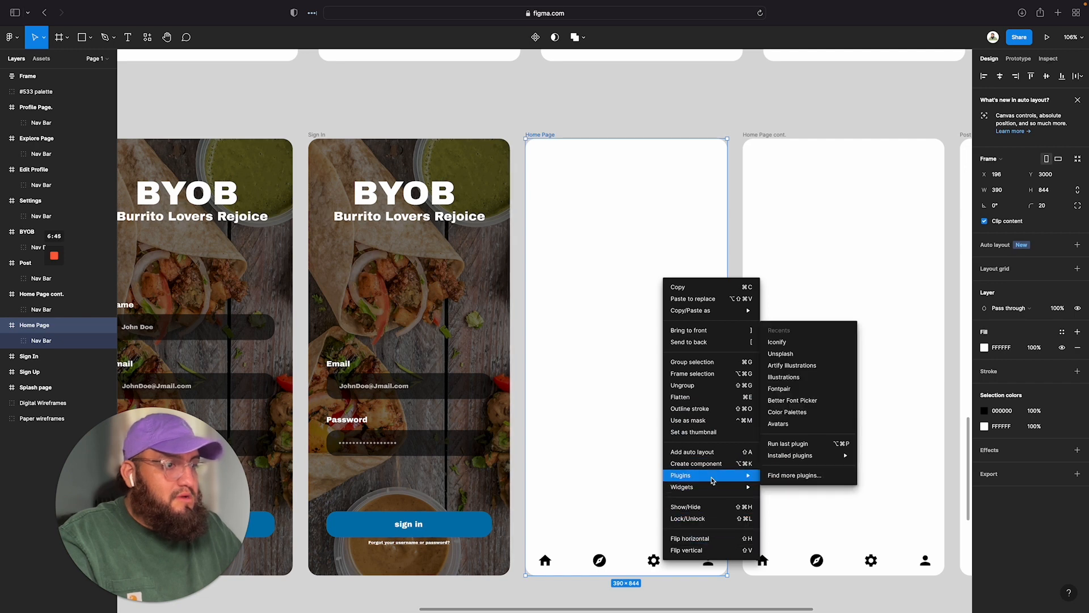
click(778, 342)
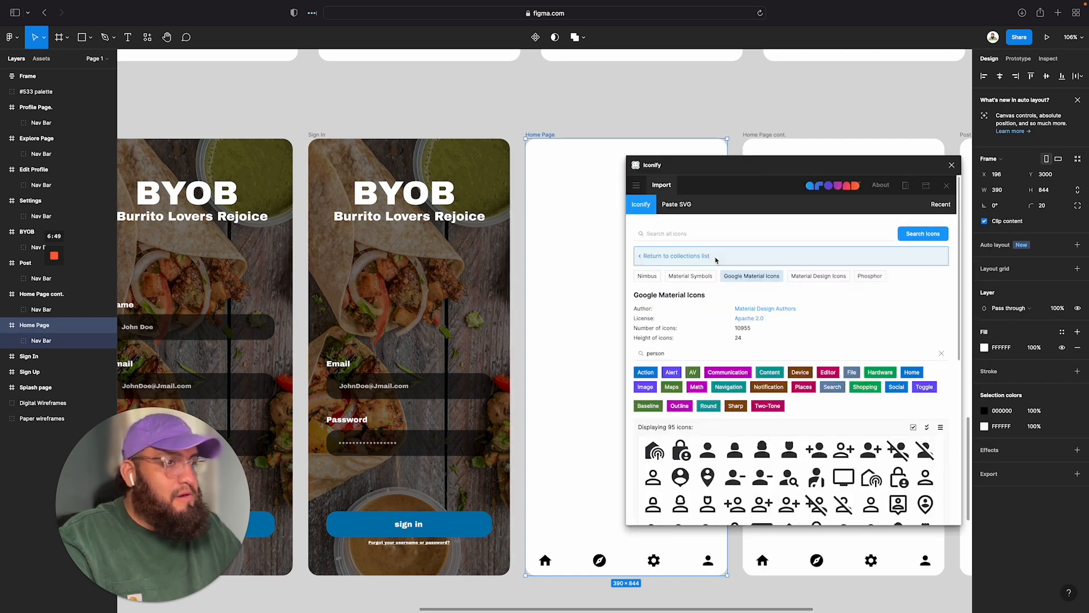
scroll(675, 340, down, 2)
click(665, 310)
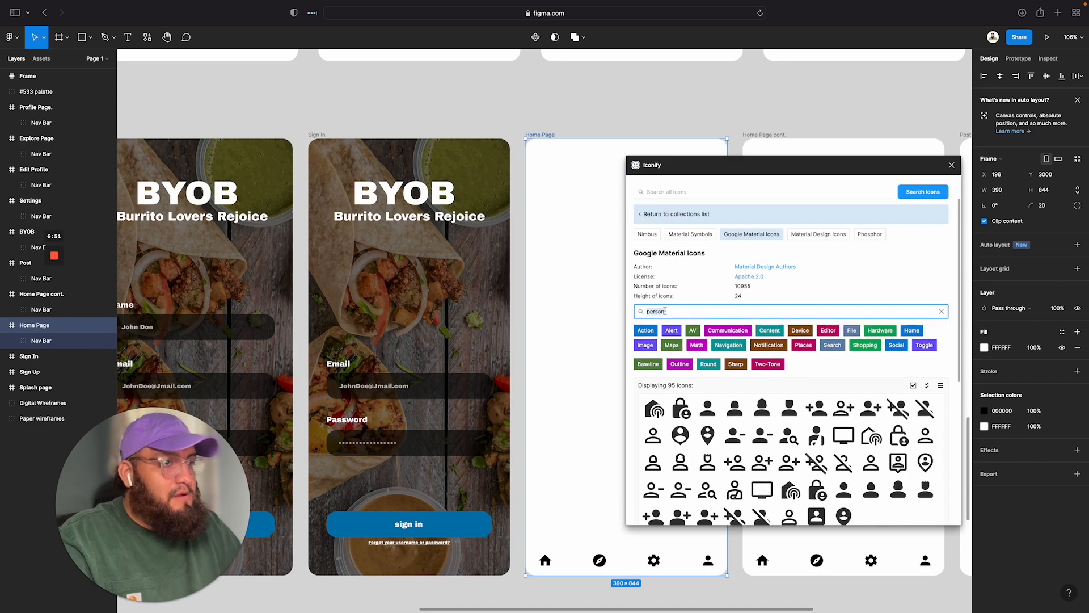
text(search)
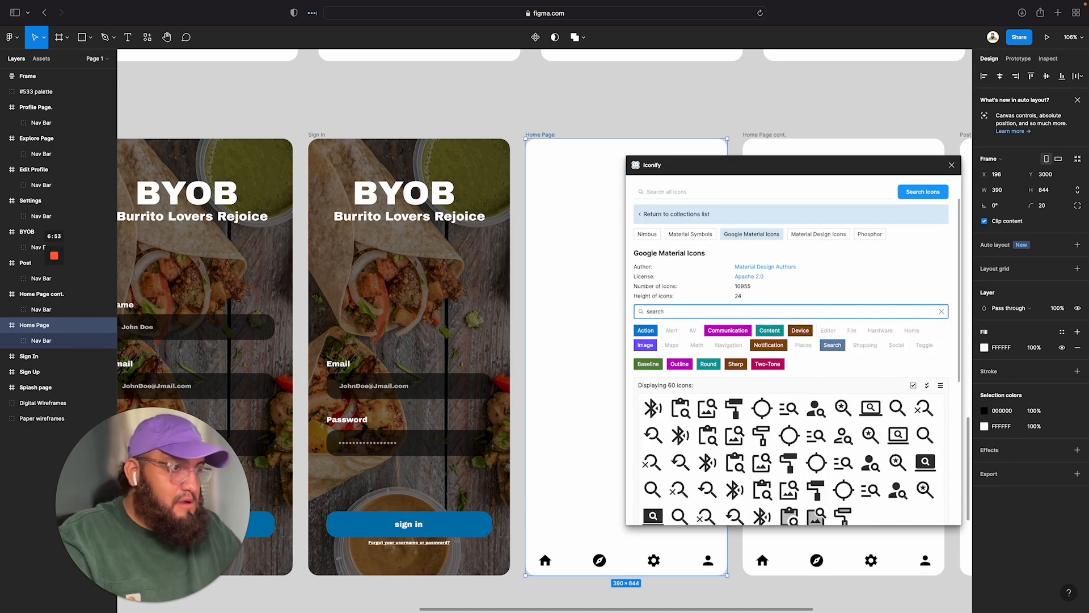
Step: Import the plain magnifying-glass icon (ic:baseline-search) into the Home Page frame and close the Iconify plugin
scroll(881, 352, down, 3)
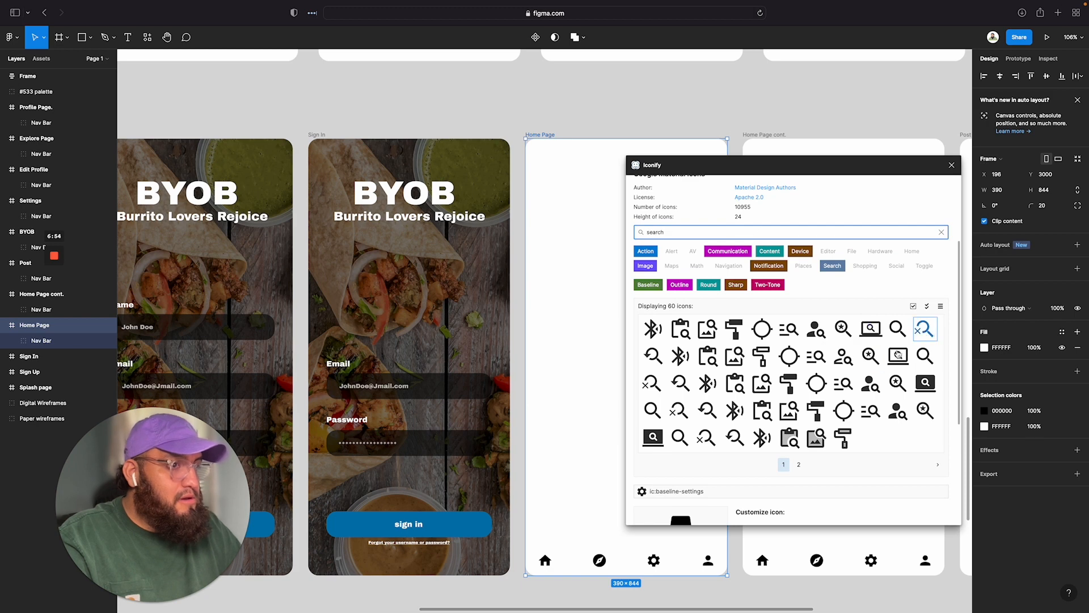
click(902, 335)
drag(902, 334, 611, 396)
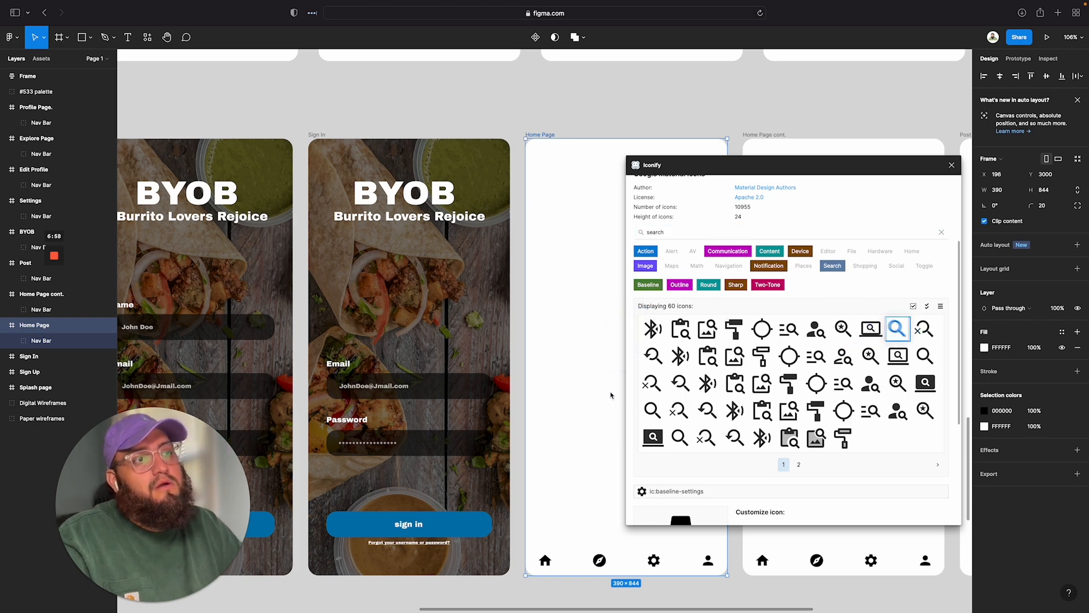
click(560, 280)
drag(705, 165, 833, 217)
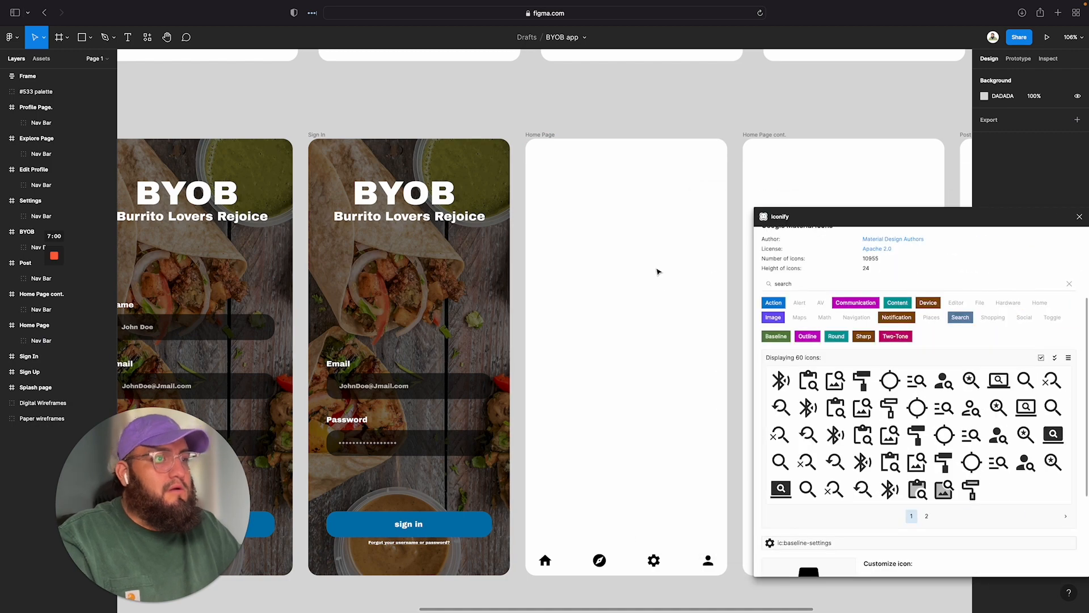
scroll(710, 276, up, 5)
scroll(707, 274, down, 15)
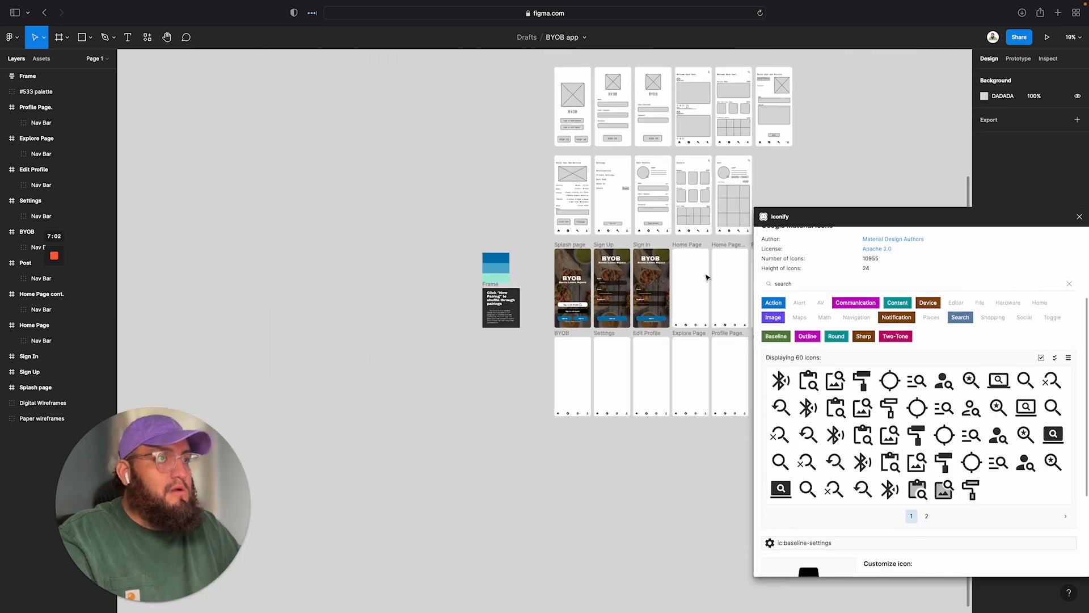
scroll(705, 277, up, 3)
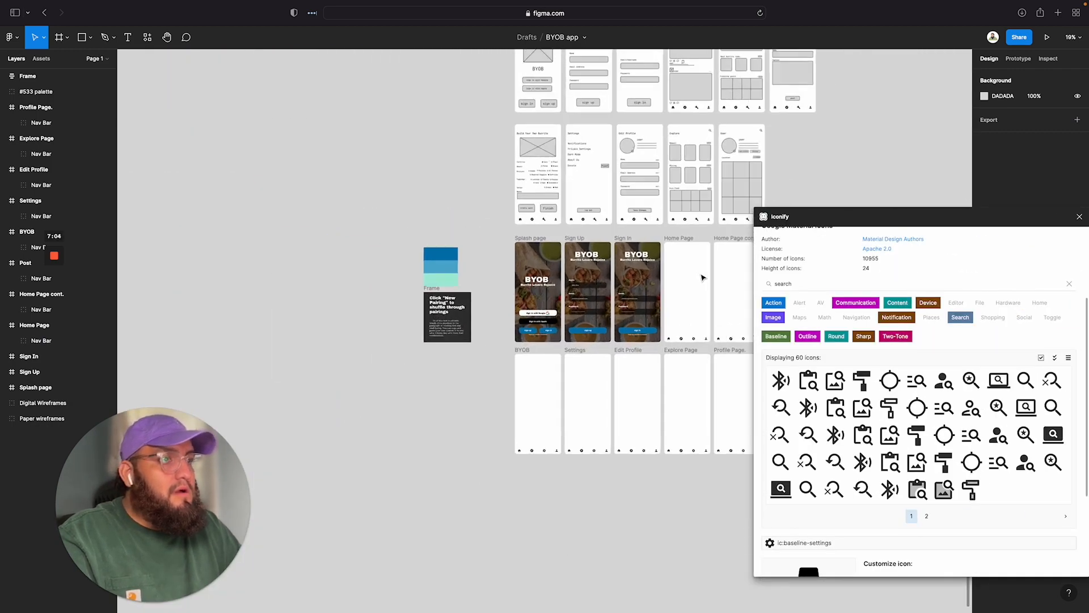
drag(1026, 379, 699, 296)
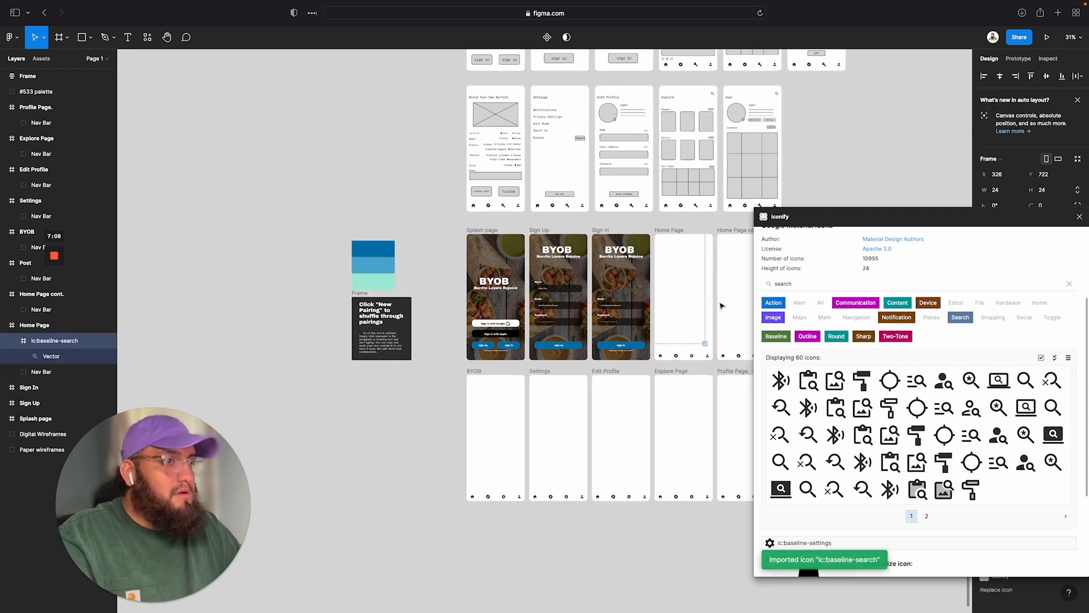
drag(1013, 208, 885, 229)
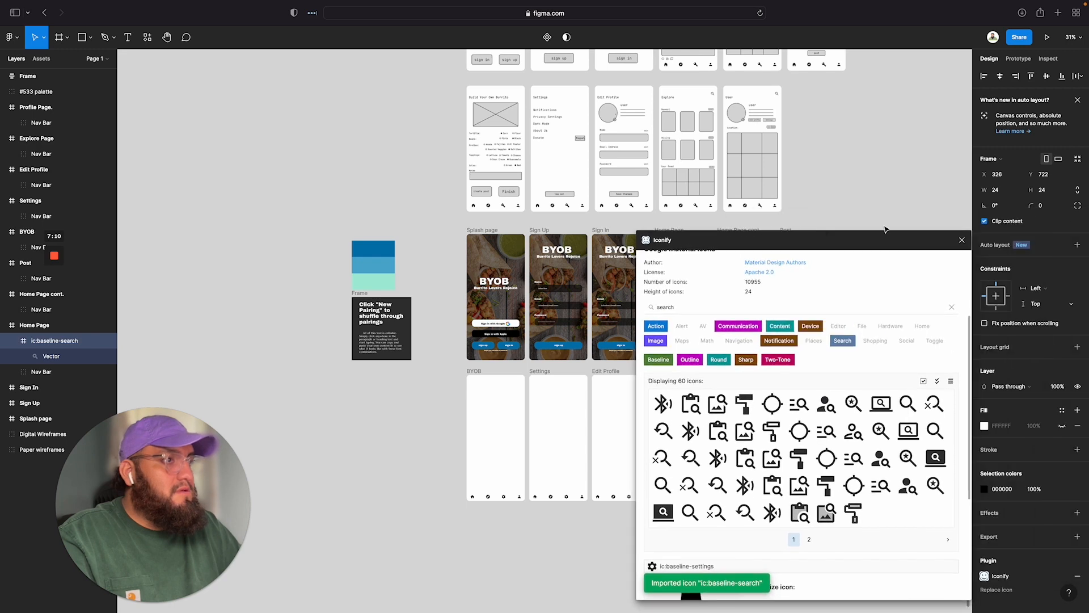
click(962, 240)
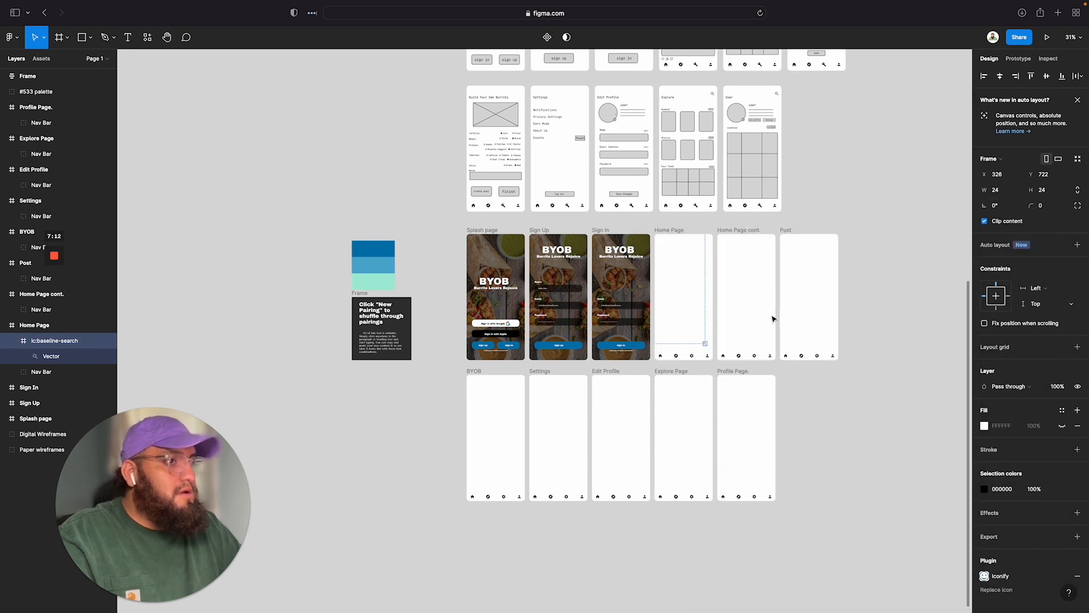
Step: Resize the Home Page's search icon to 30 × 30
scroll(741, 317, up, 10)
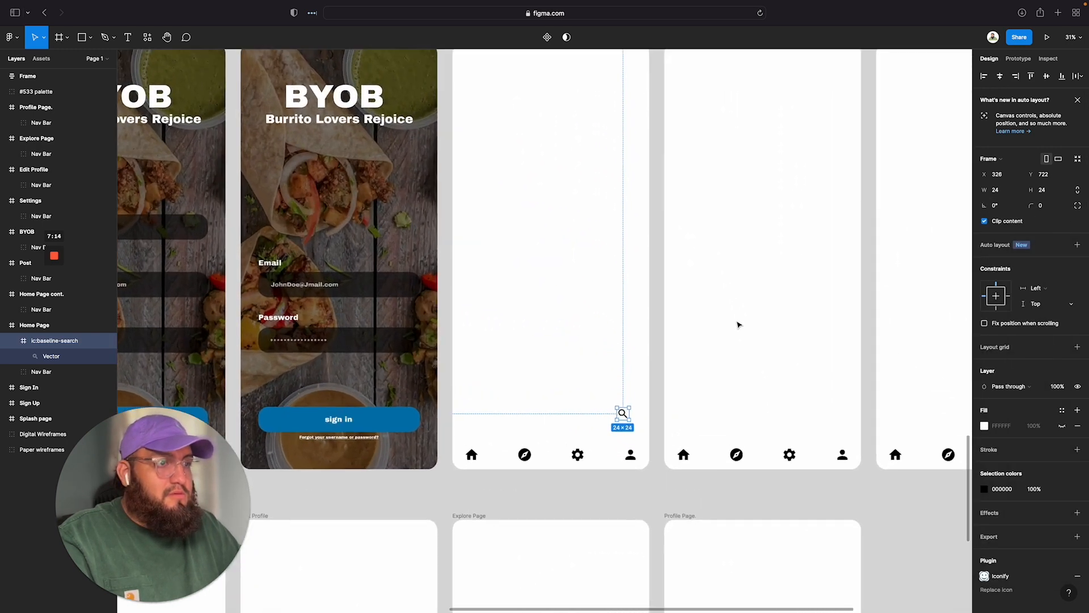
scroll(577, 244, up, 2)
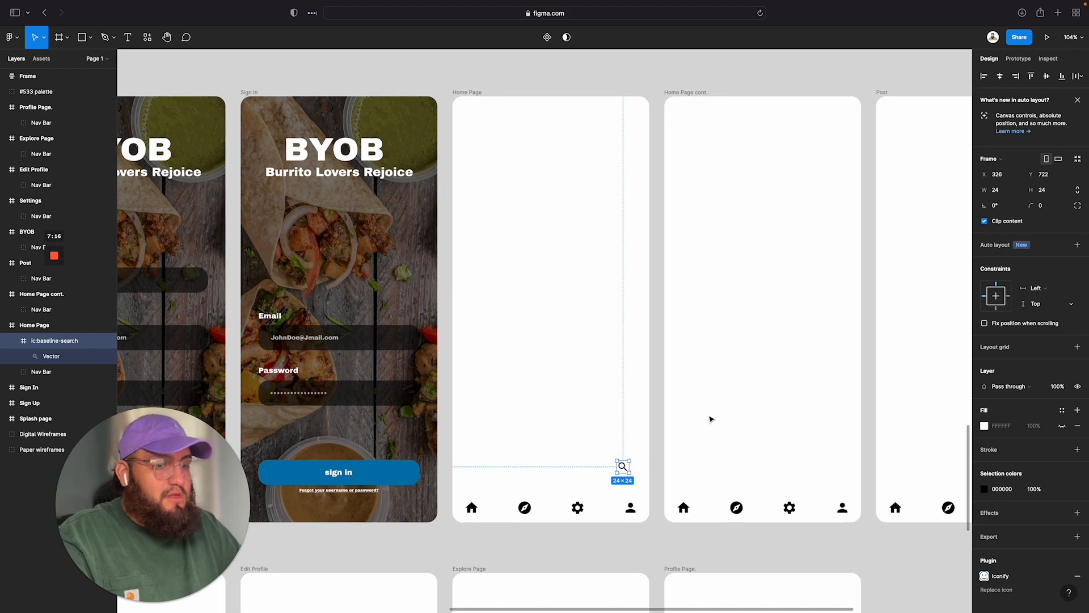
click(992, 193)
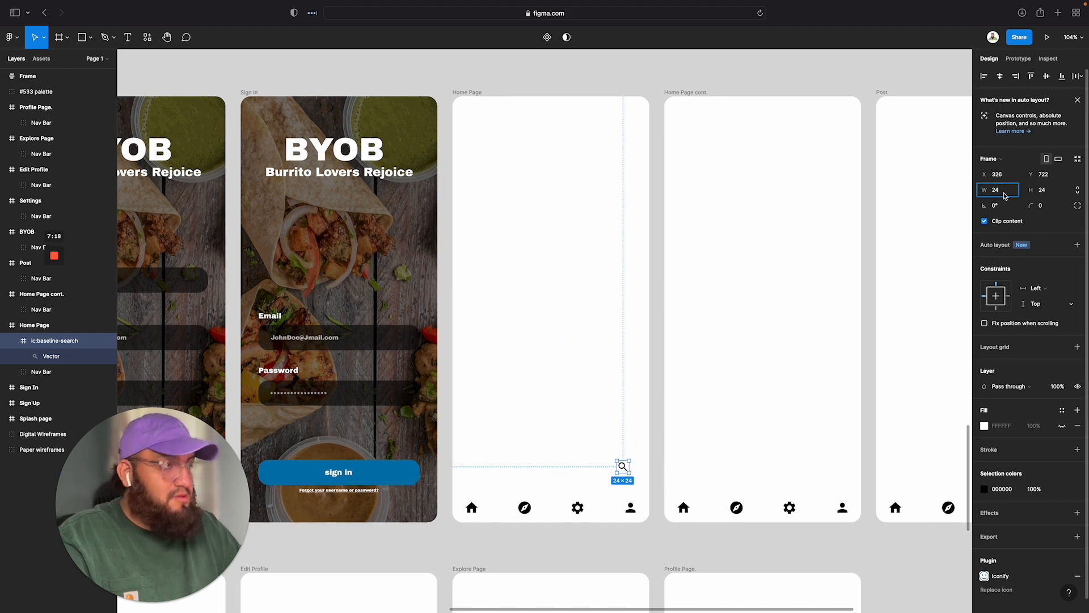
key(BackSpace)
key(BackSpace)
text(30)
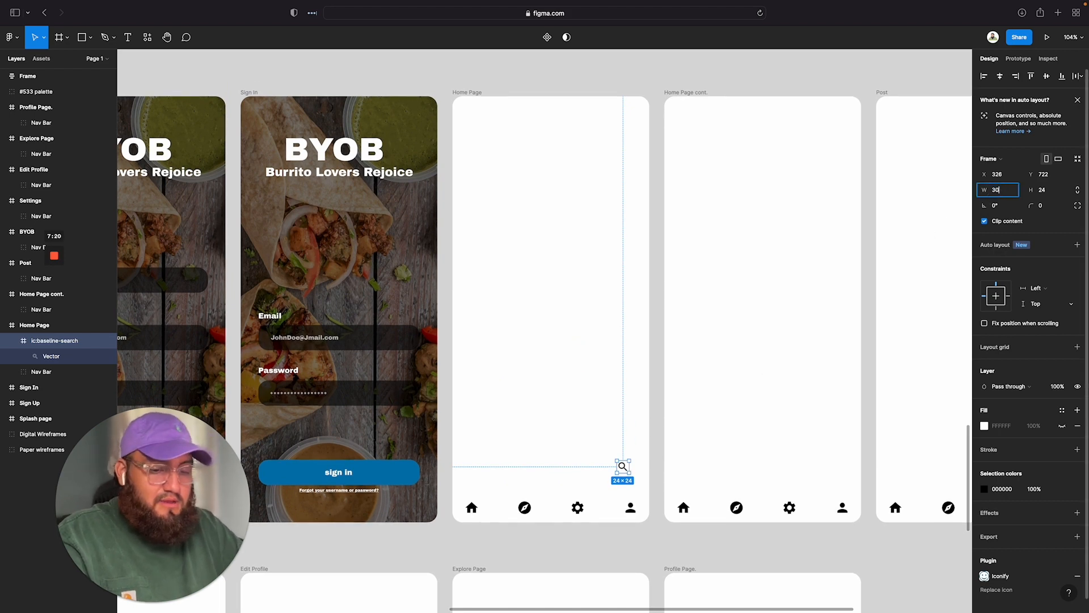
key(Return)
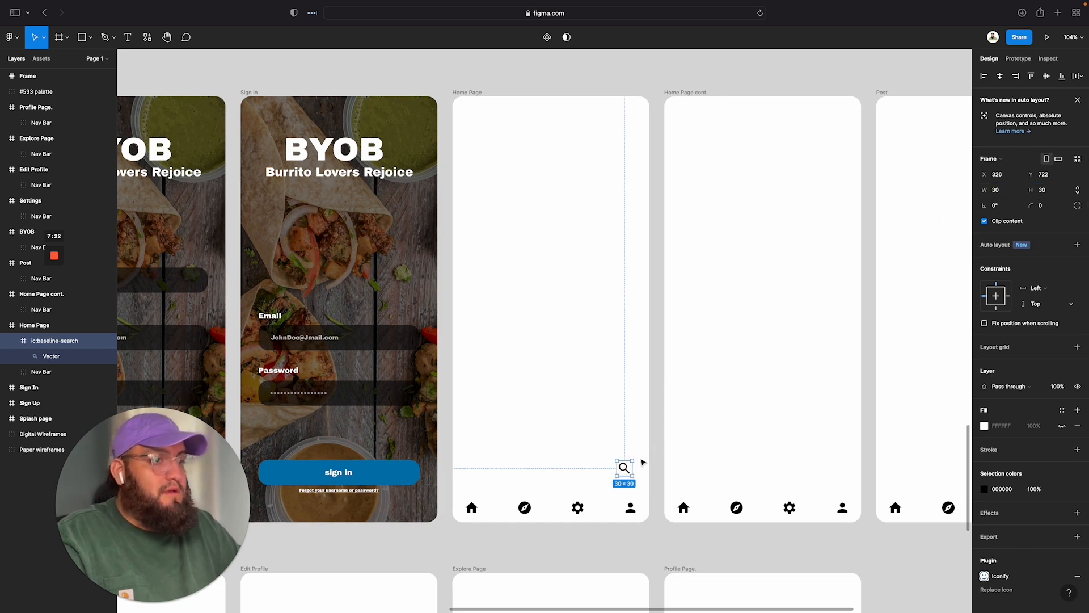
Step: Move the search icon to the upper-right corner of the Home Page at X 338, Y 45, aligned with the profile icon
drag(624, 468, 630, 125)
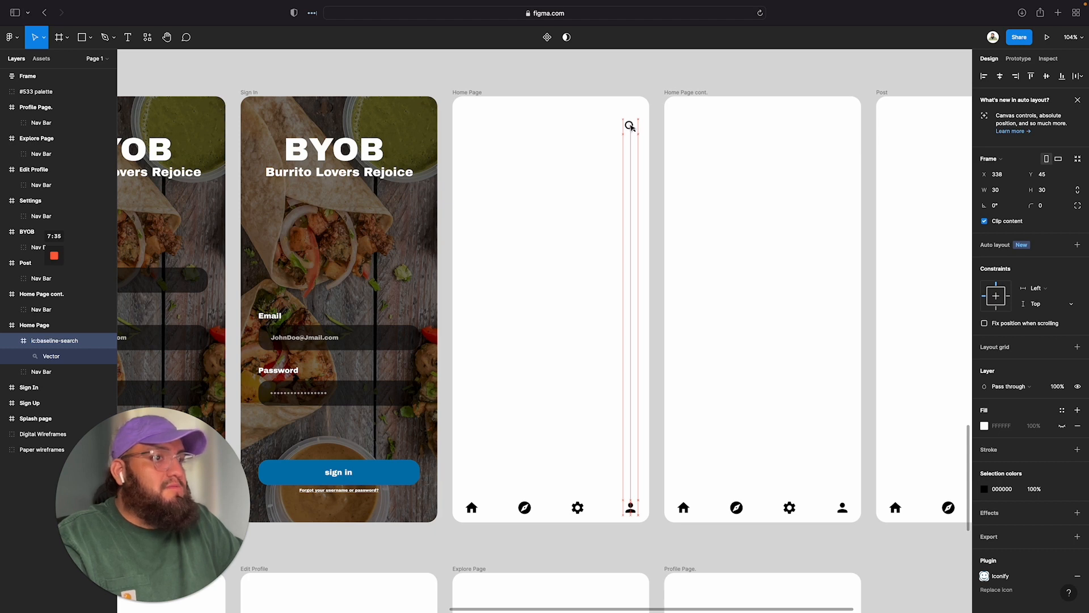
drag(631, 126, 631, 126)
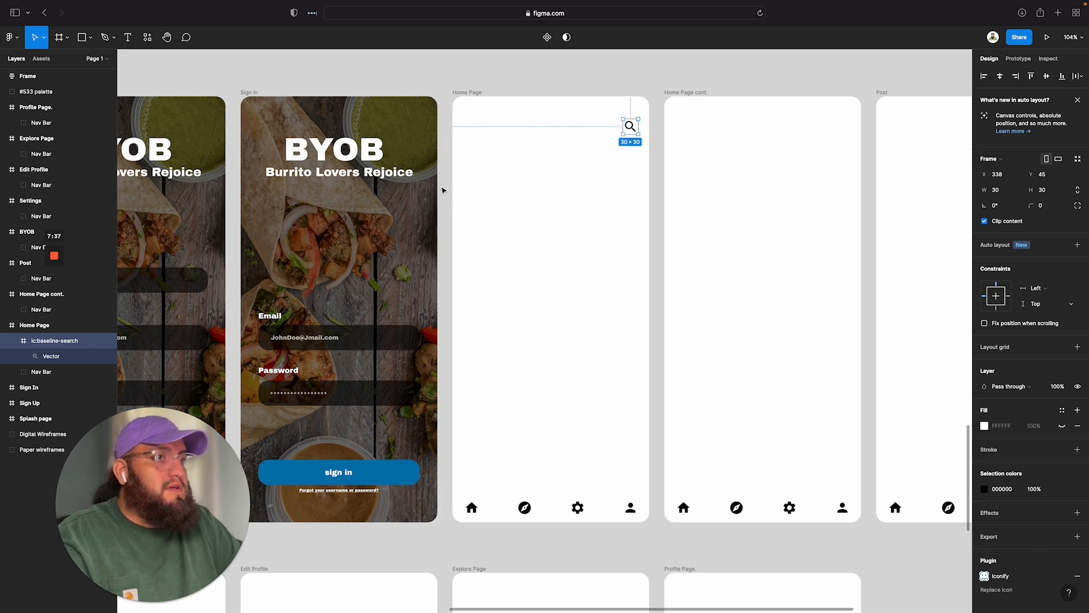
click(436, 83)
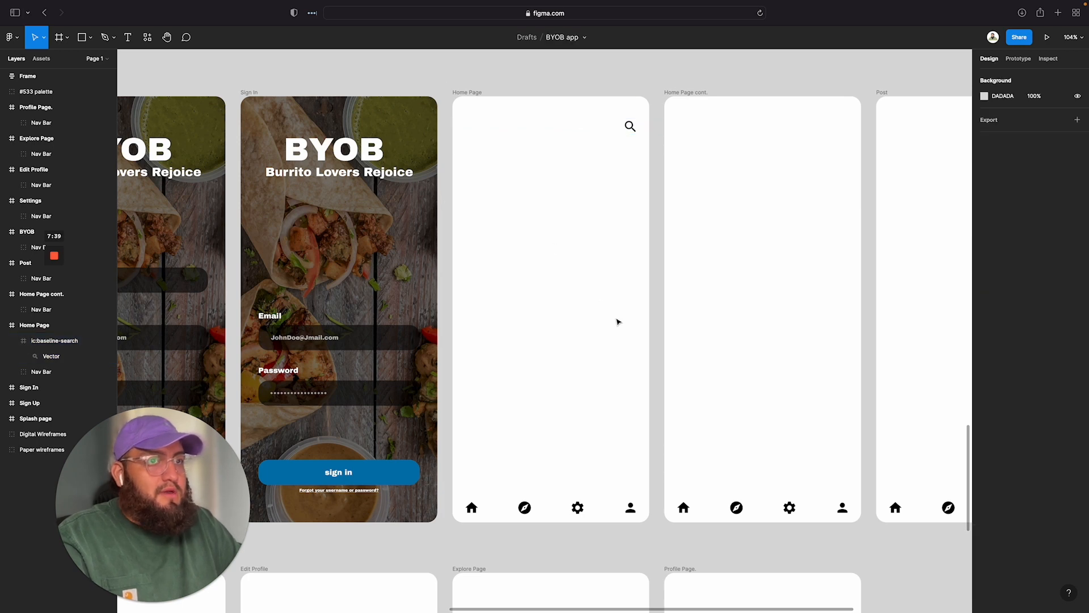
Step: Check the heading typeface in the font-pairing sample below the color palette
scroll(358, 247, left, 15)
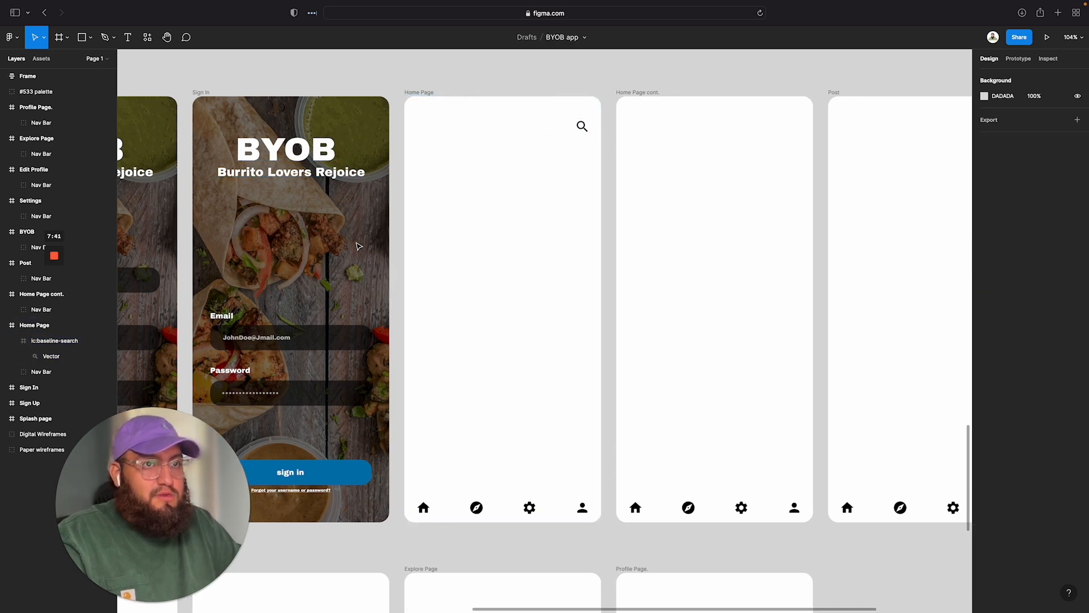
scroll(356, 248, left, 5)
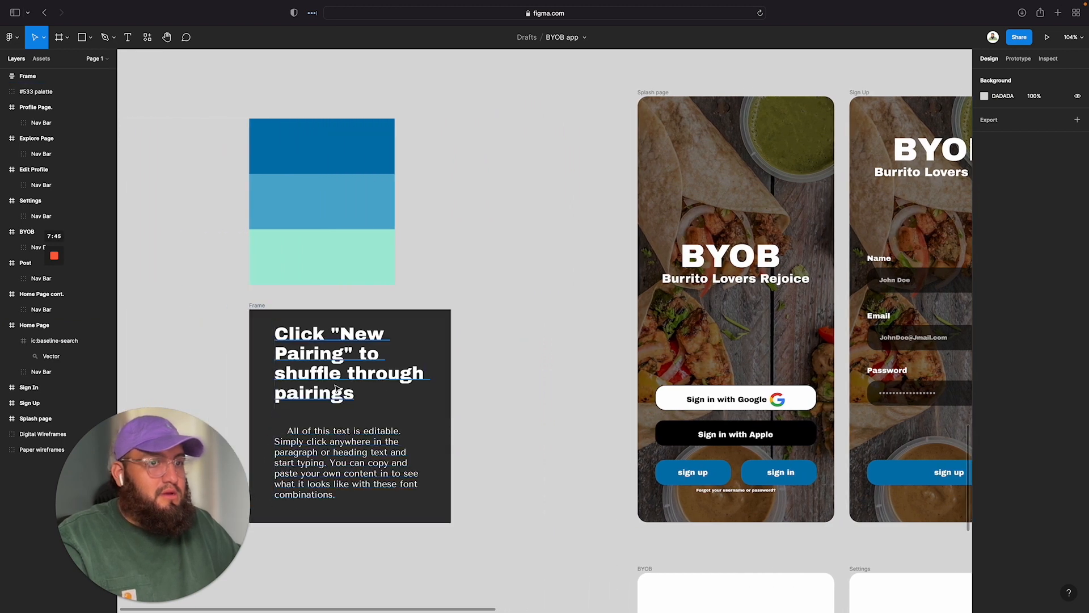
click(307, 355)
scroll(518, 372, right, 15)
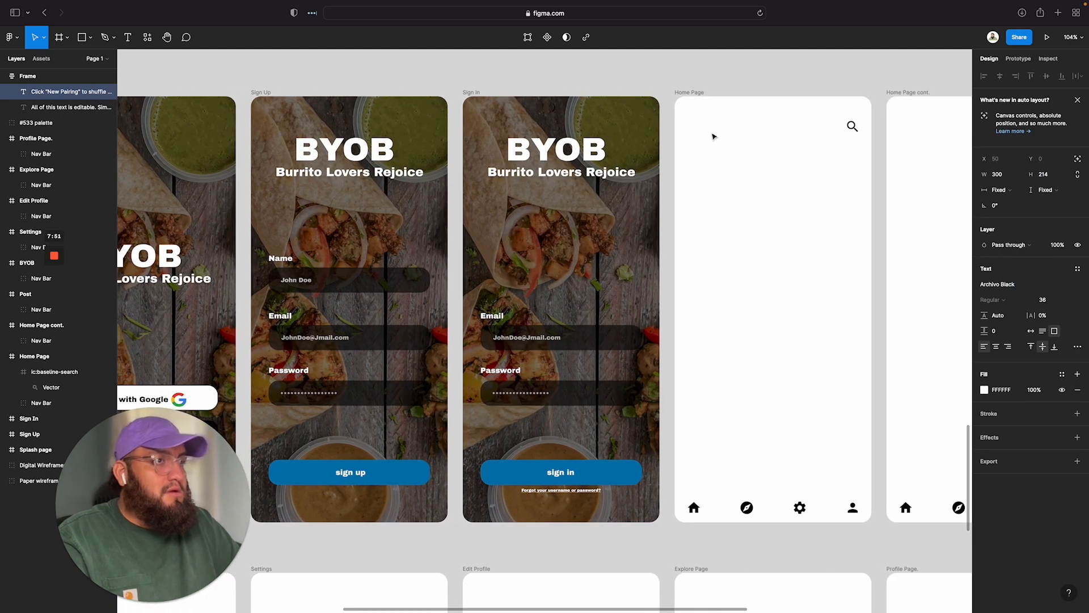
Step: Add the text "Welcome Back User" in Archivo Black near the top of the Home Page frame, below the search icon
click(713, 136)
key(super+t)
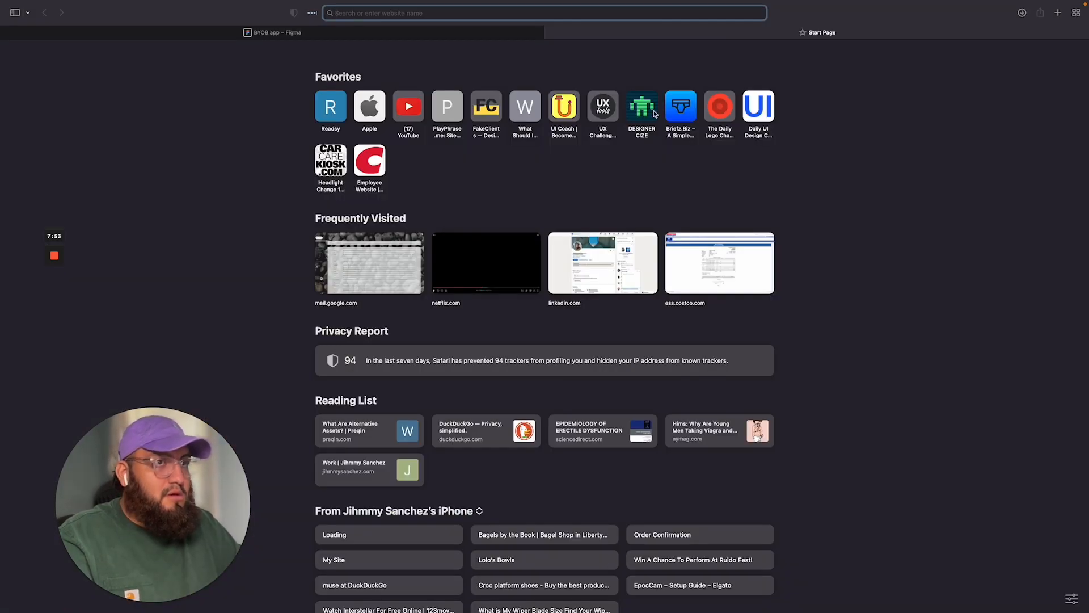
click(551, 32)
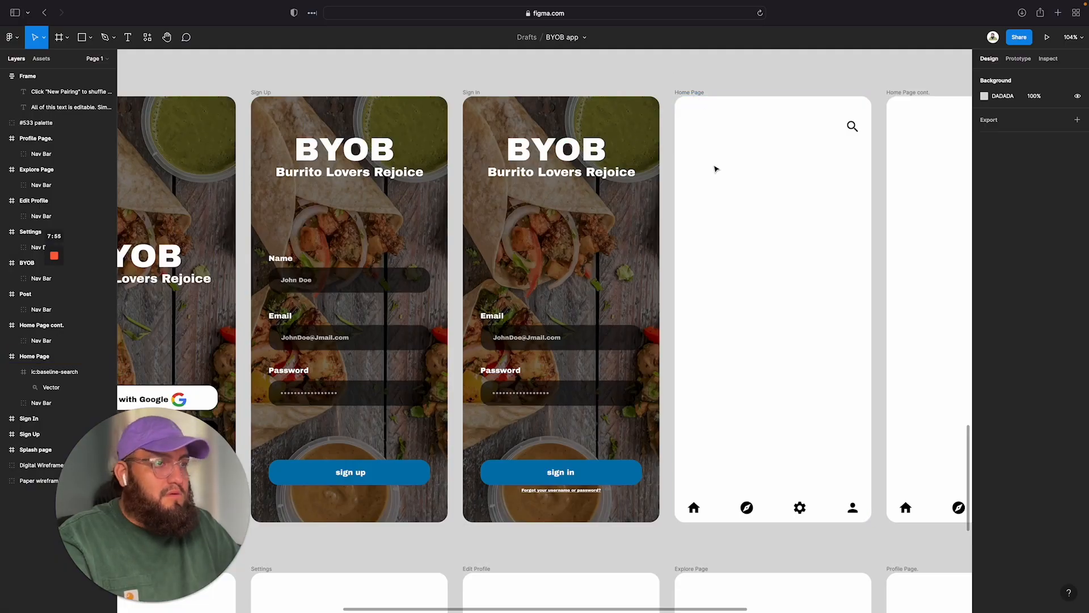
key(t)
click(713, 165)
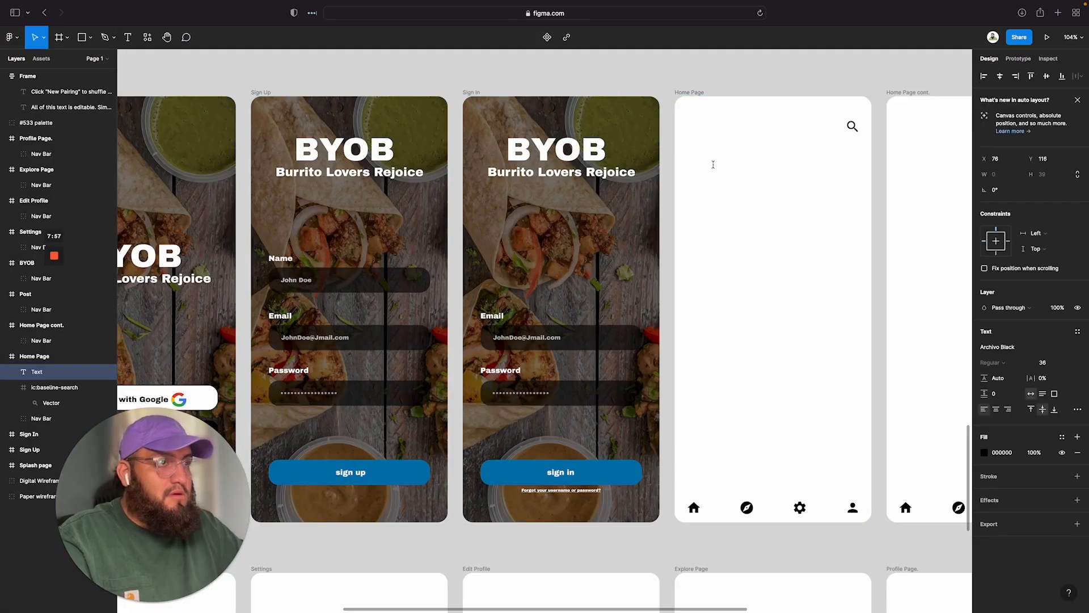
text(Welcome )
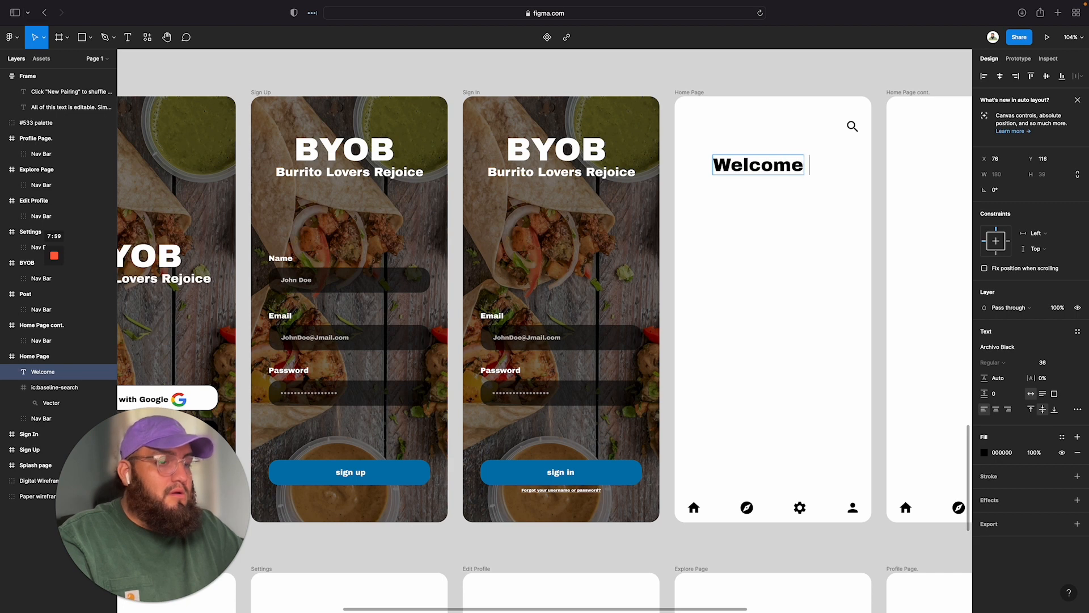
text(BAck U)
key(BackSpace)
key(BackSpace)
key(BackSpace)
key(BackSpace)
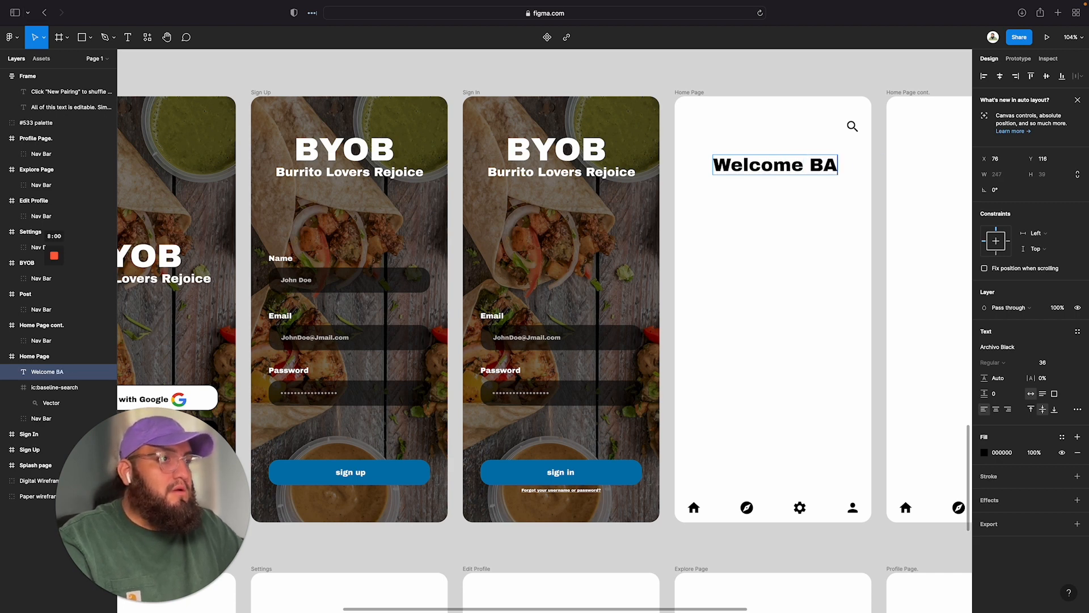
text(Back u)
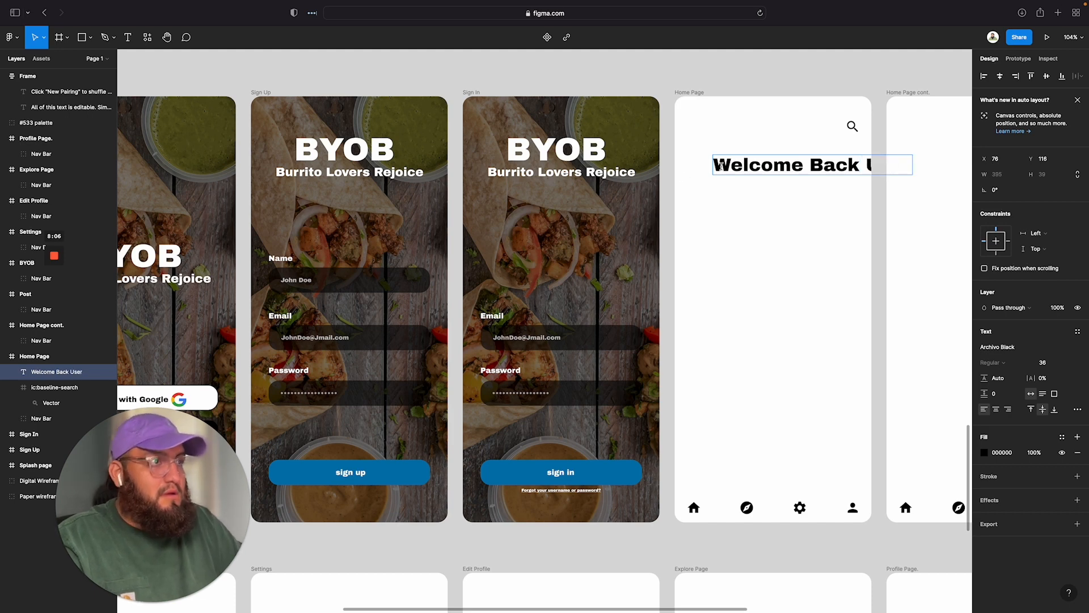
key(Escape)
Step: Move the "Welcome Back User" heading to the Home Page's left margin at X 23 and set its font size to 20
drag(744, 174, 719, 151)
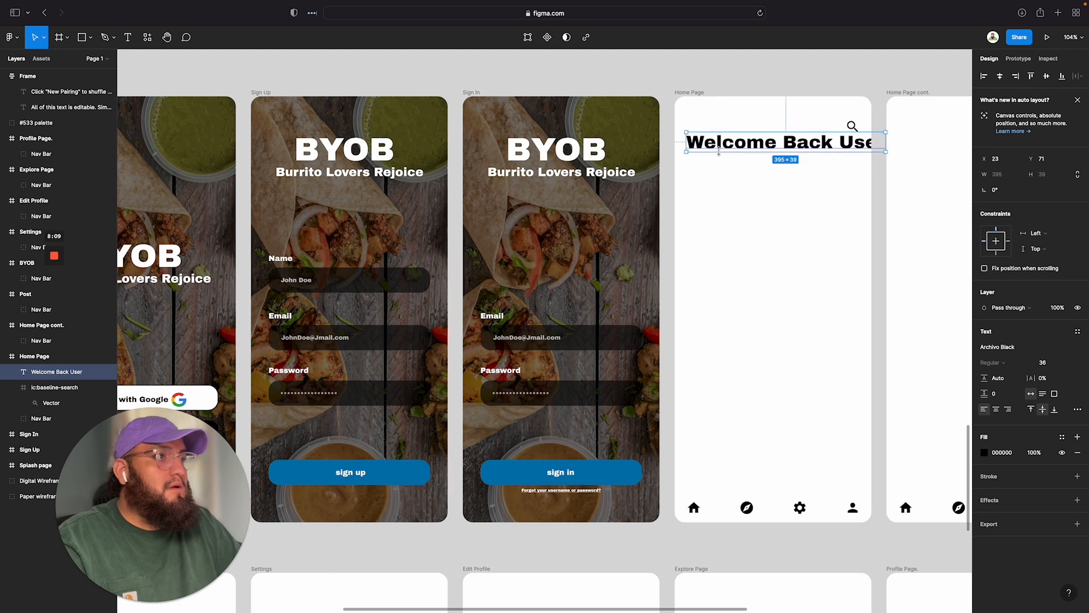
double_click(811, 140)
click(1058, 364)
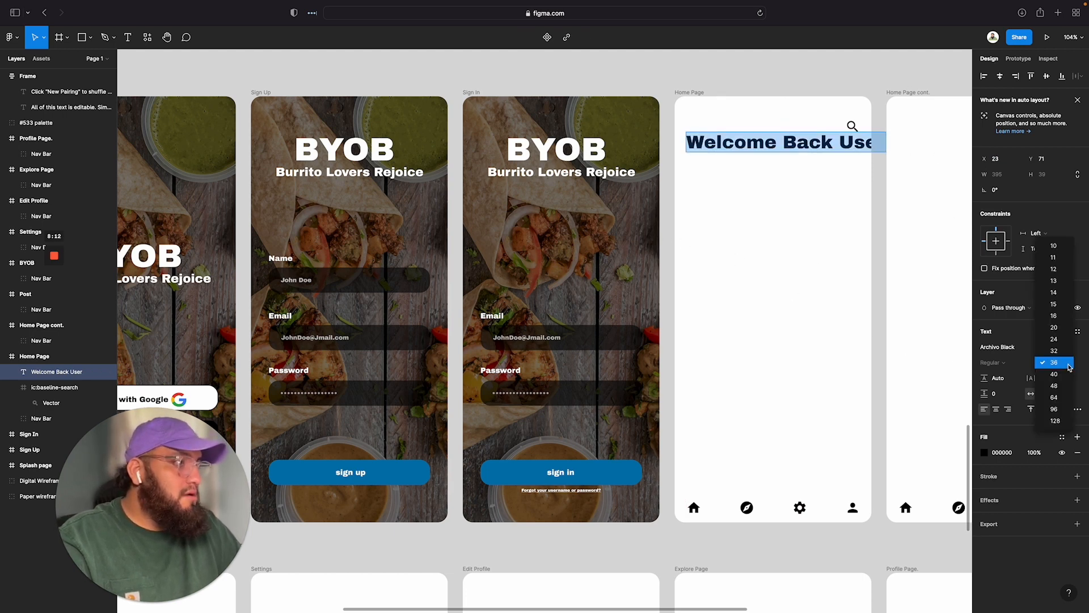
click(1058, 328)
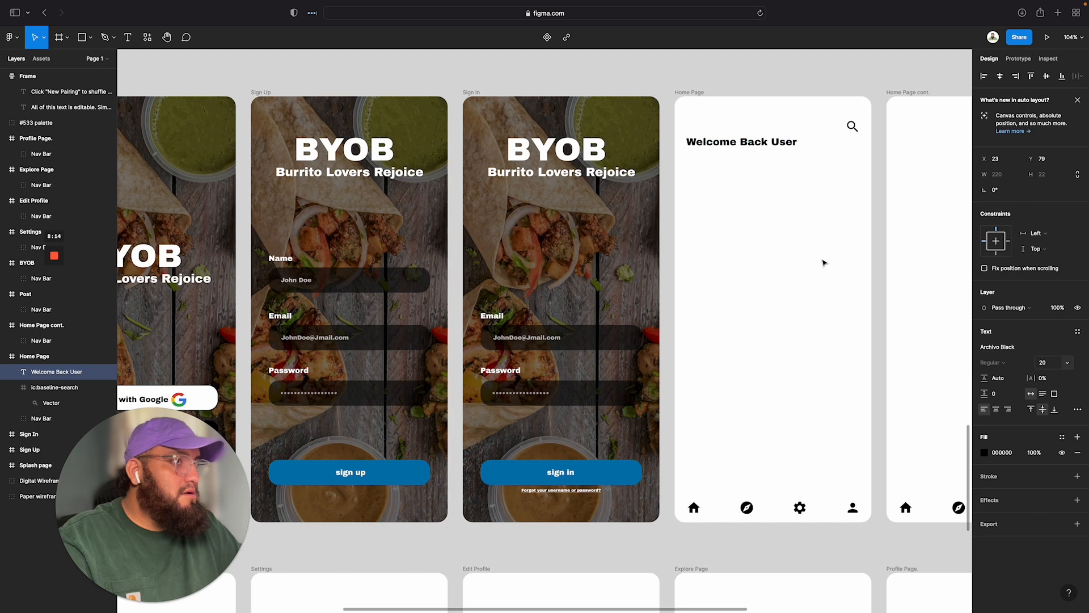
click(747, 142)
click(746, 132)
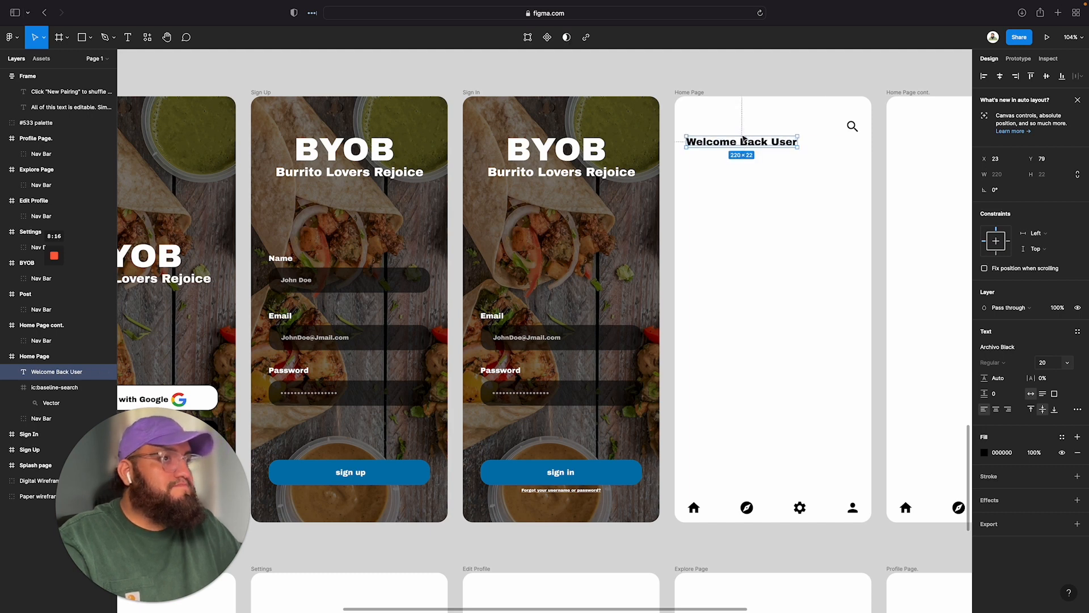
Step: Move the "Welcome Back User" heading to X 26, Y 49, level with the search icon
drag(743, 139, 744, 130)
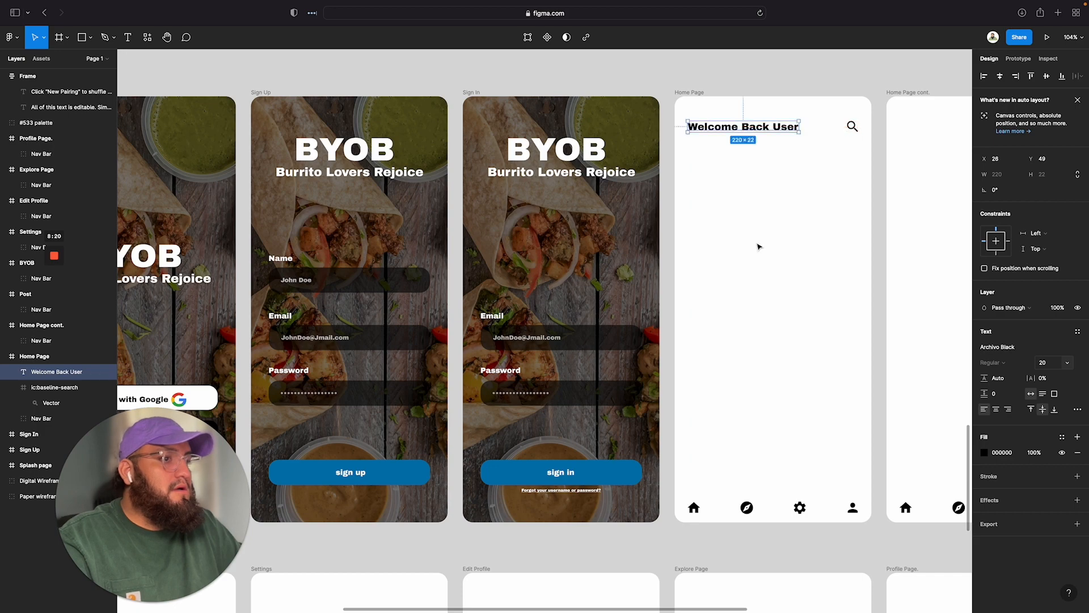
click(746, 303)
Step: Examine the Home Page wireframe's post layout below the welcome heading and compare it with the new Home Page frame
scroll(730, 291, up, 10)
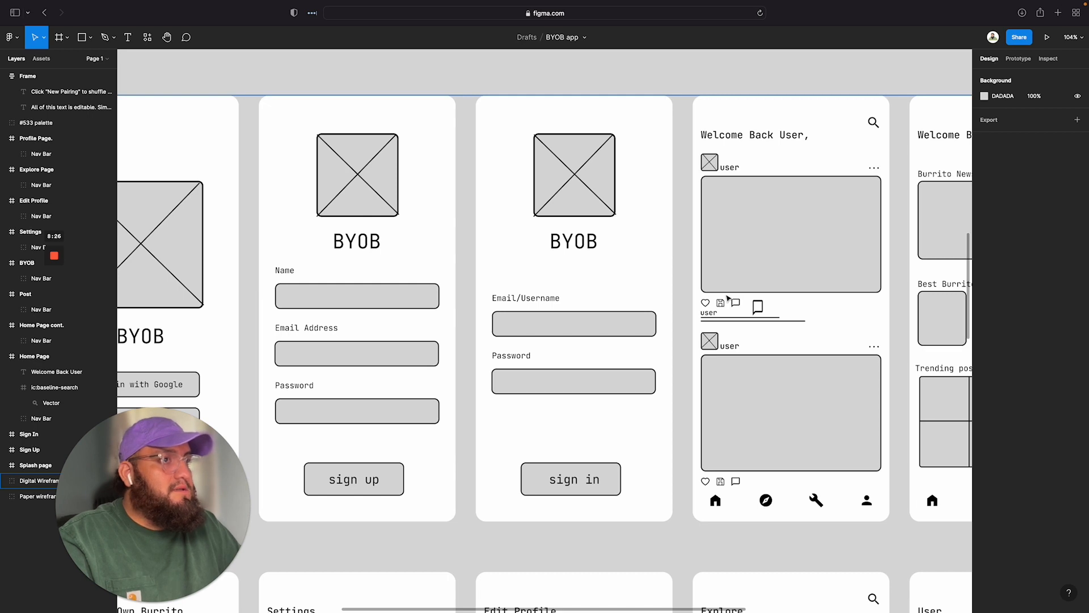
scroll(729, 299, down, 15)
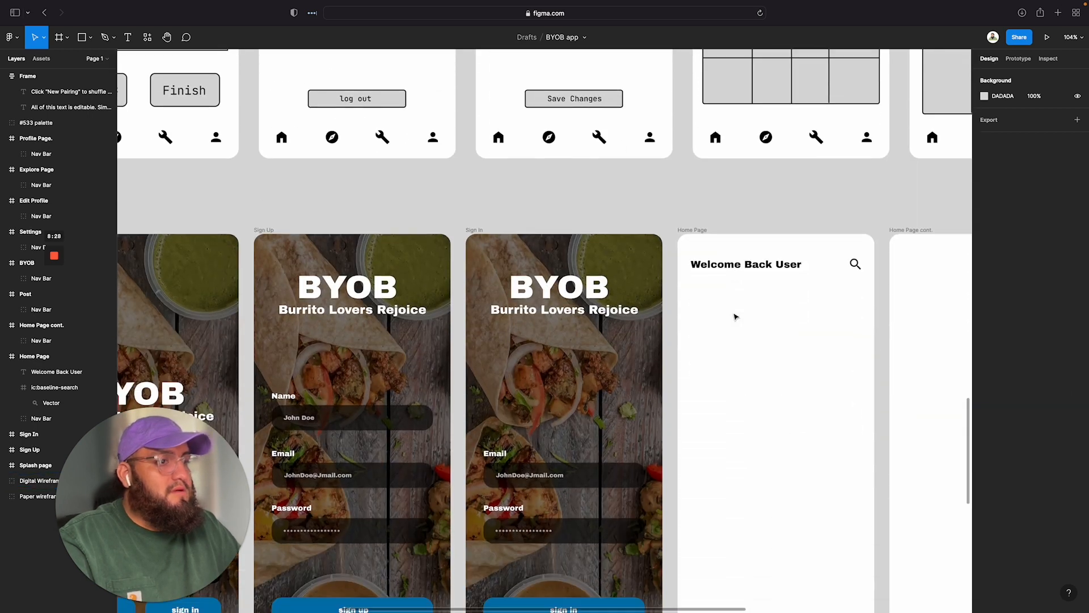
scroll(734, 317, down, 2)
scroll(735, 316, right, 3)
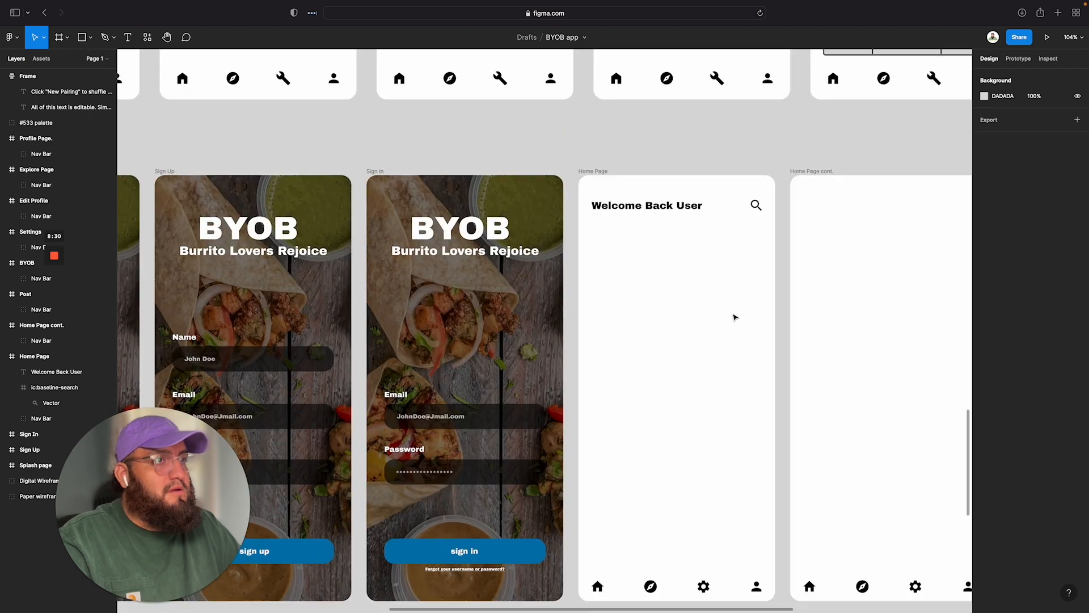
scroll(735, 317, up, 2)
scroll(729, 312, down, 3)
scroll(730, 312, right, 1)
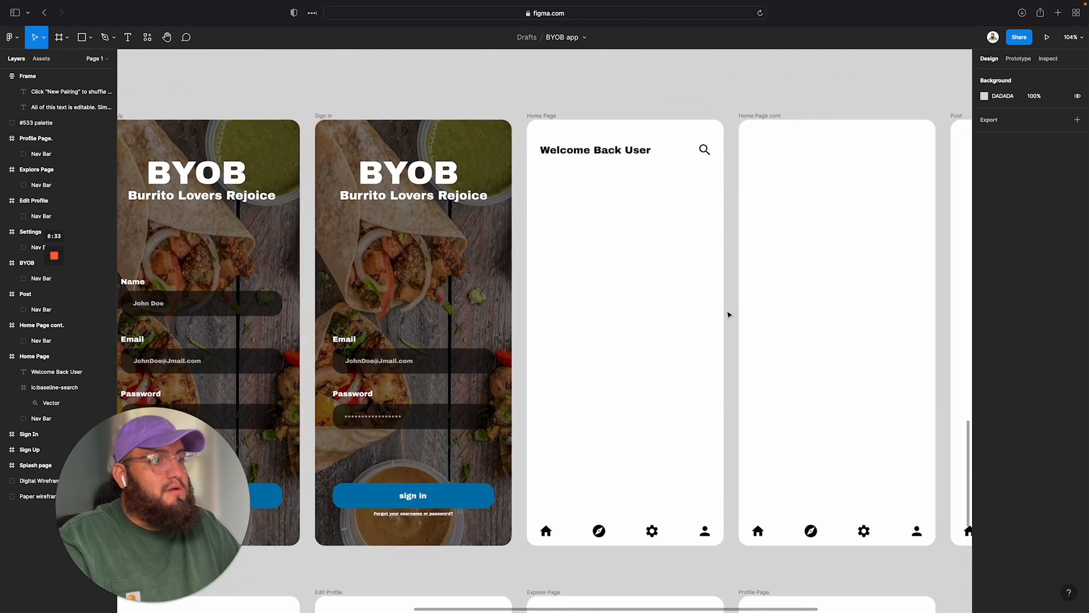
scroll(696, 311, up, 1)
scroll(686, 316, down, 4)
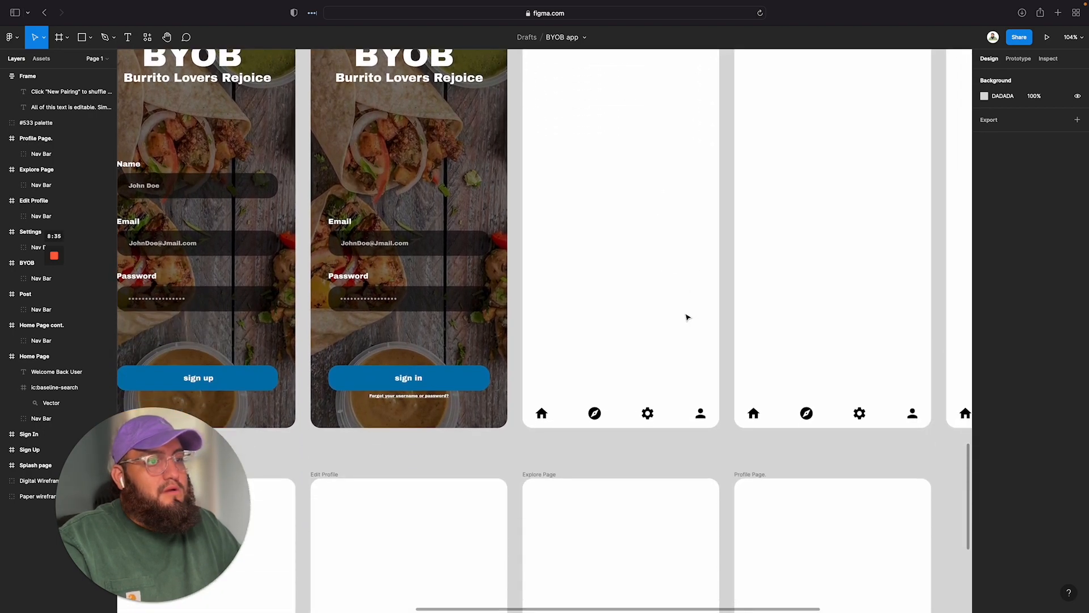
scroll(686, 317, up, 6)
ctrl+scroll(590, 280, down, 2)
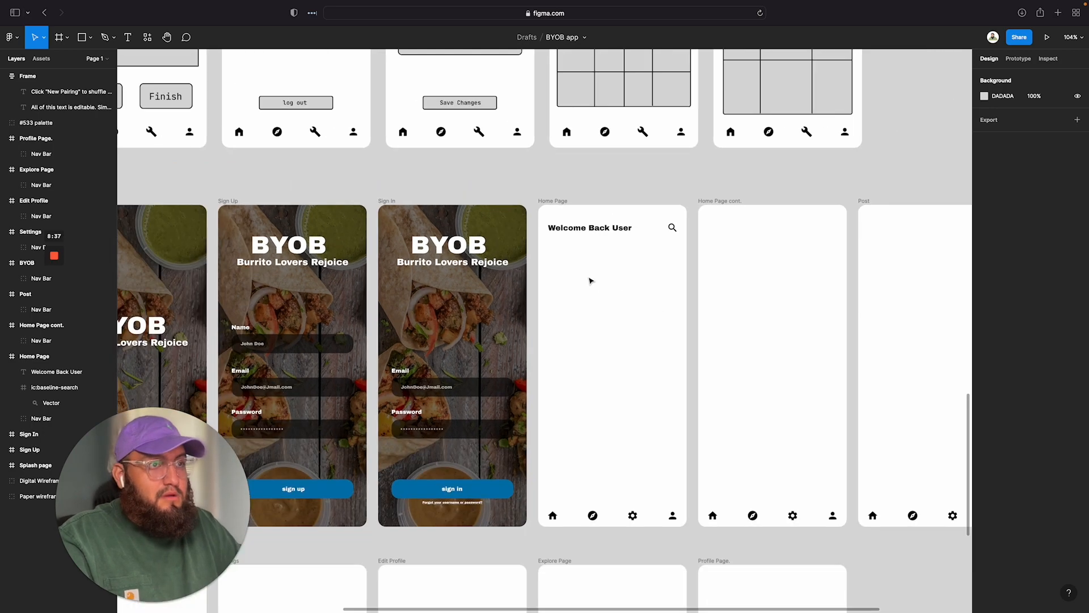
Step: Draw a profile-picture circle below the "Welcome Back User" heading and set its size to 35 by 35
ctrl+scroll(589, 280, up, 10)
key(o)
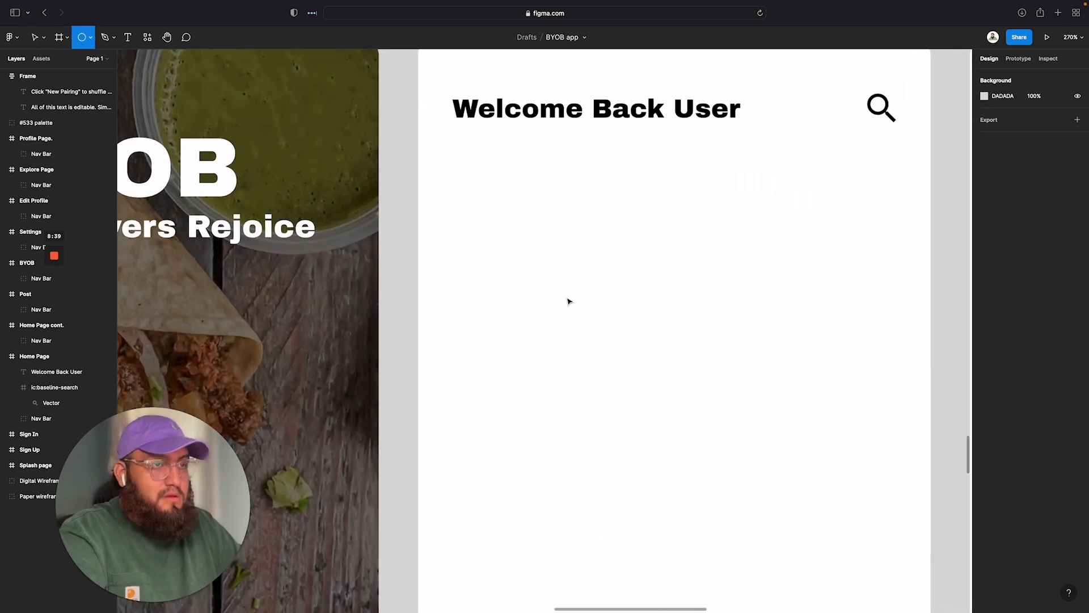
drag(444, 189, 494, 237)
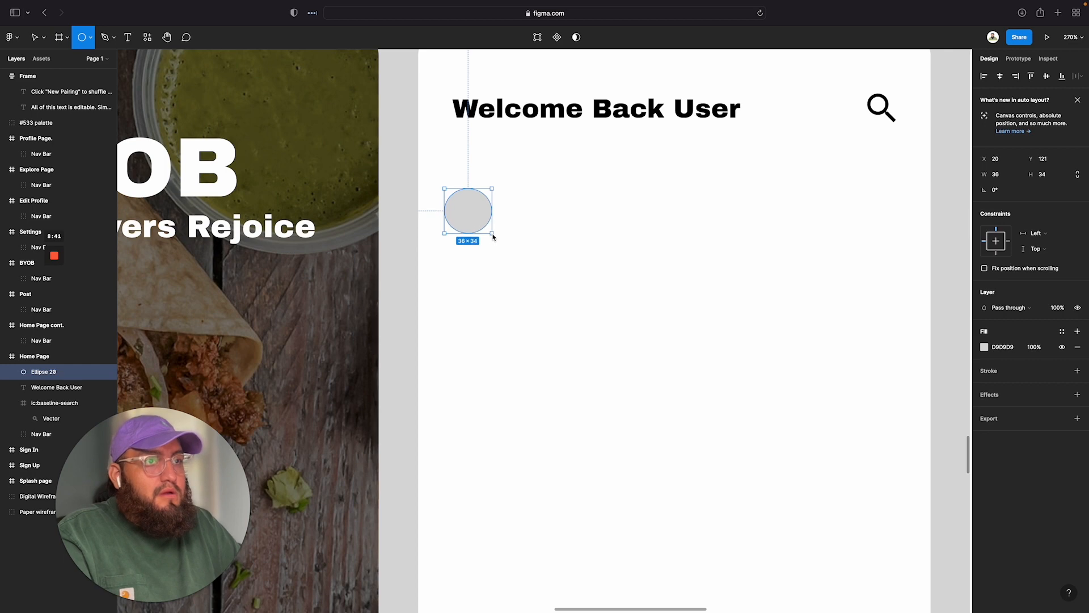
click(1001, 173)
text(35)
key(Tab)
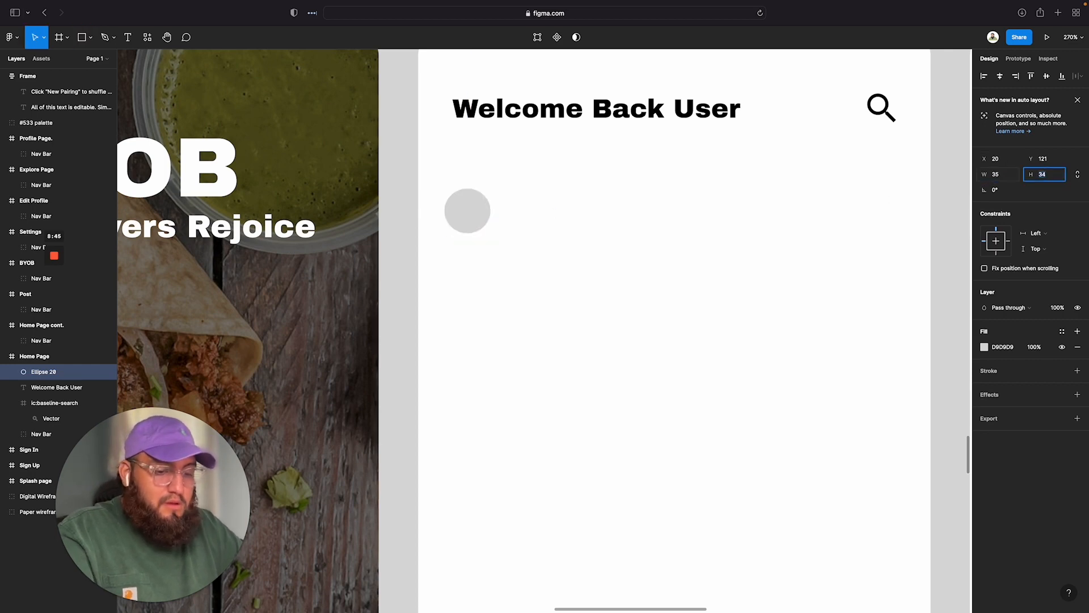
text(35)
key(Return)
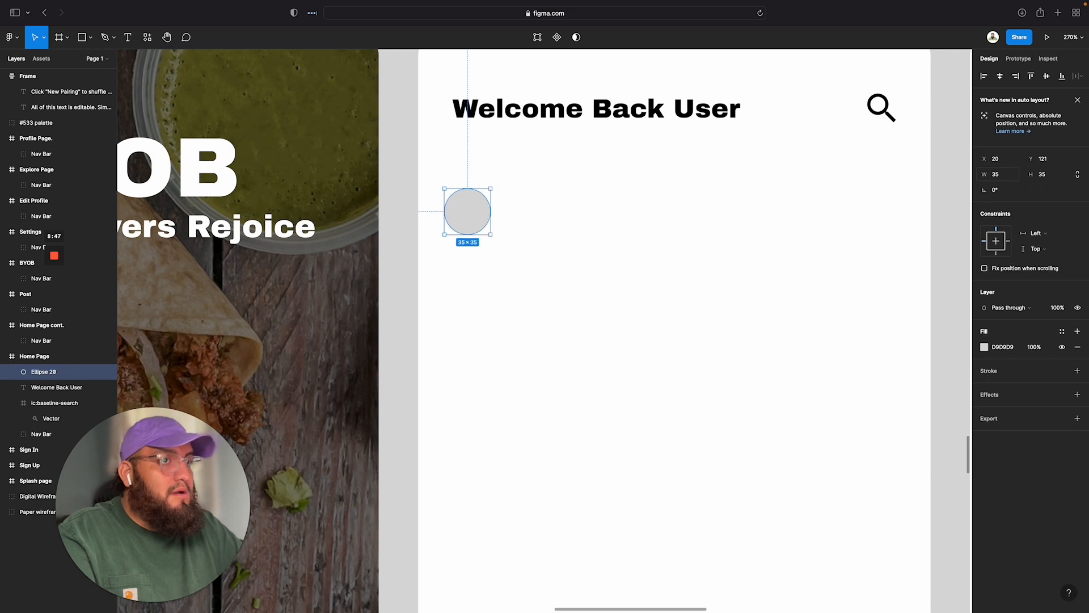
Step: Move the profile circle to X 26, Y 131, aligned with the heading, and give it a black inside stroke that is hidden
scroll(603, 242, up, 1)
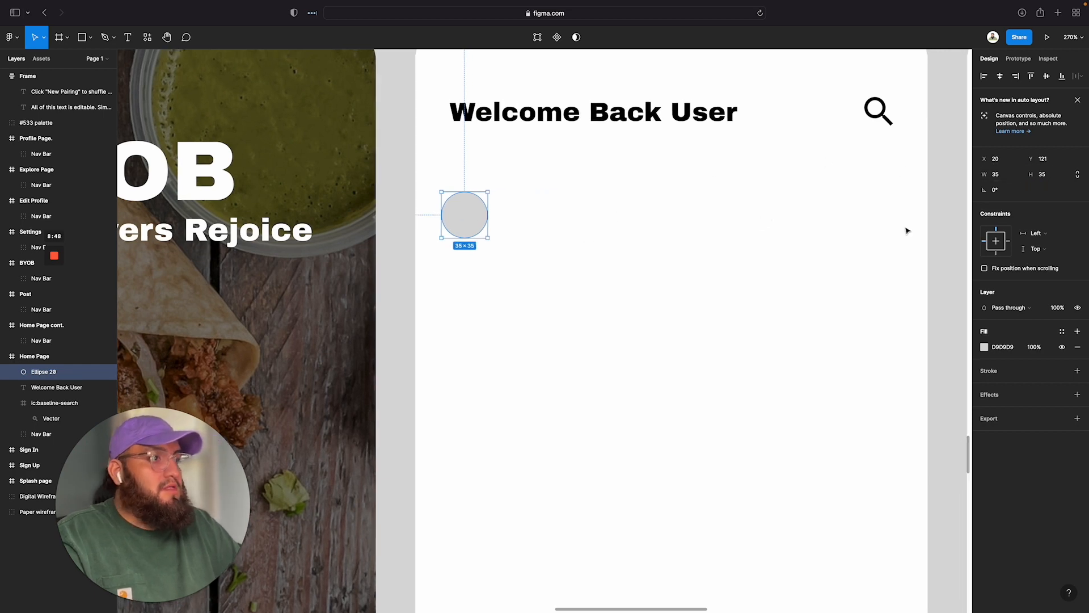
click(989, 375)
drag(465, 217, 474, 233)
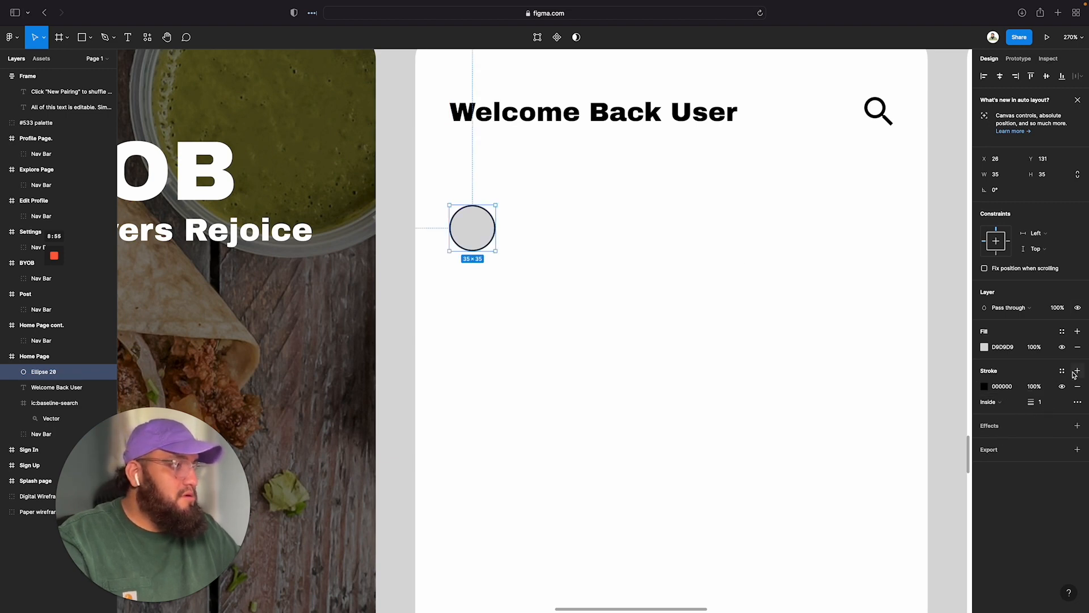
click(1060, 387)
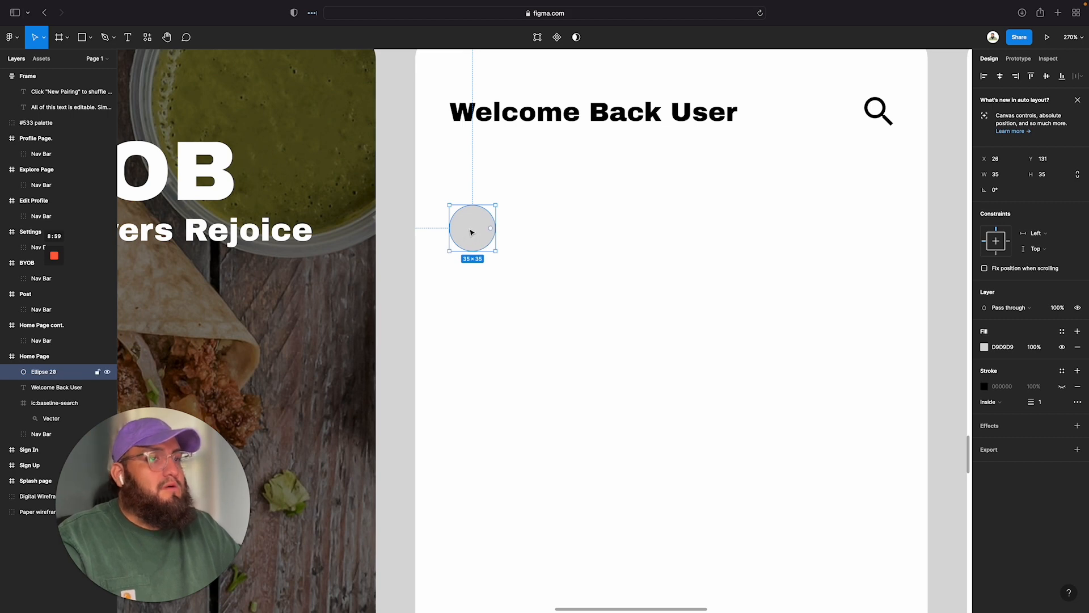
click(509, 122)
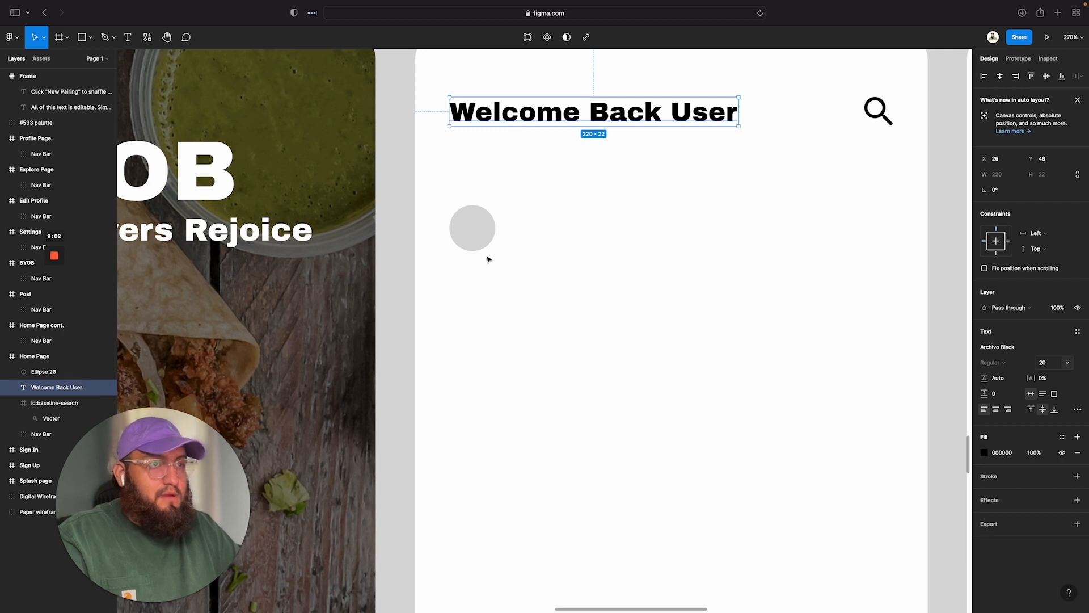
Step: Add the username text "BurritoFan1234" beside the profile circle on the Home Page
click(492, 278)
key(t)
click(518, 226)
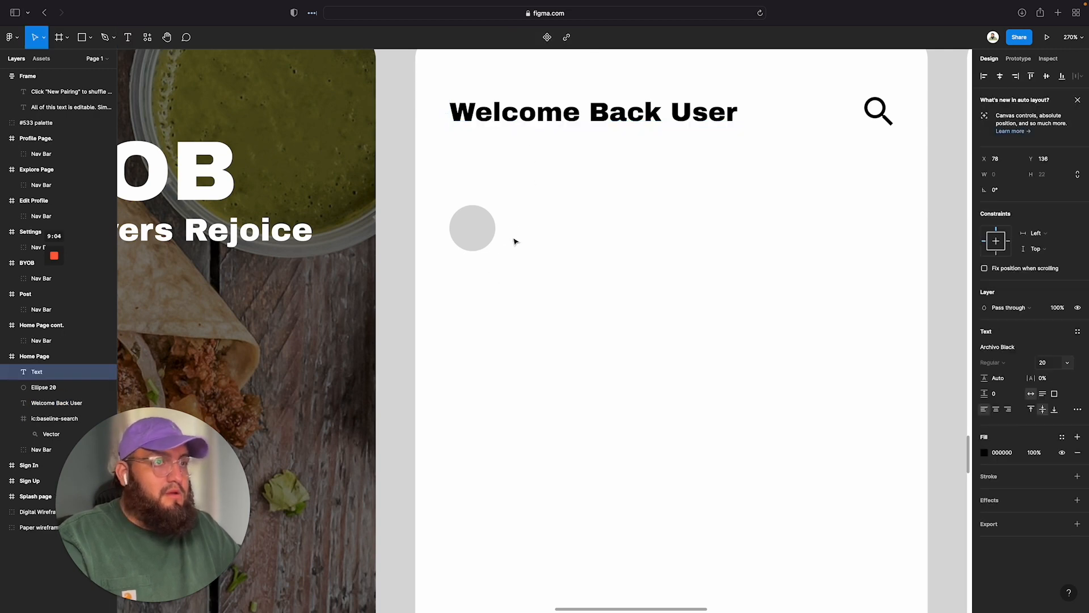
key(Escape)
key(t)
click(512, 237)
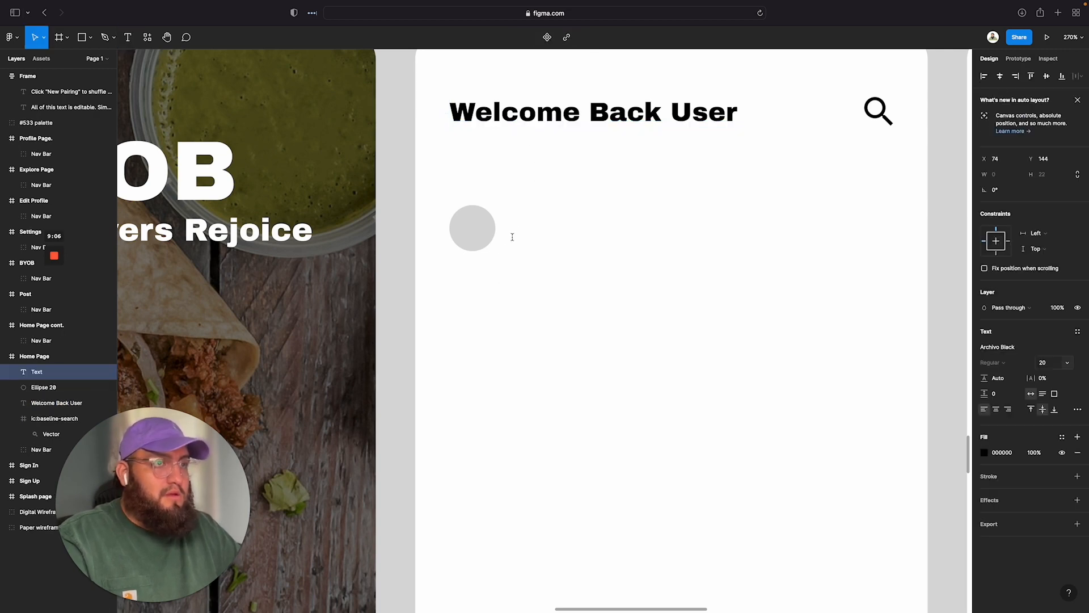
text(Bur)
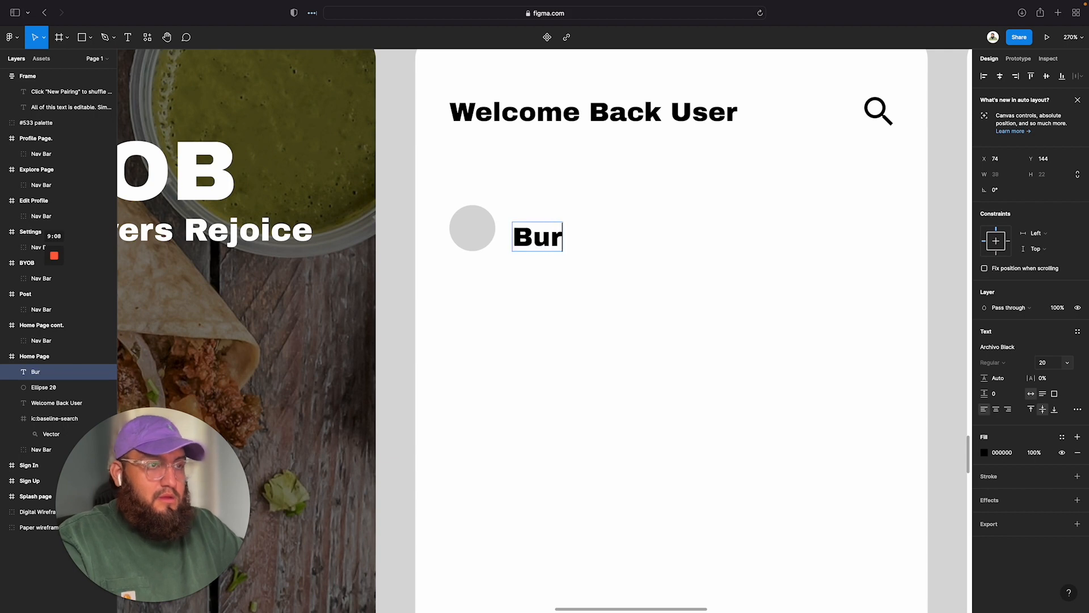
text(ritoFan)
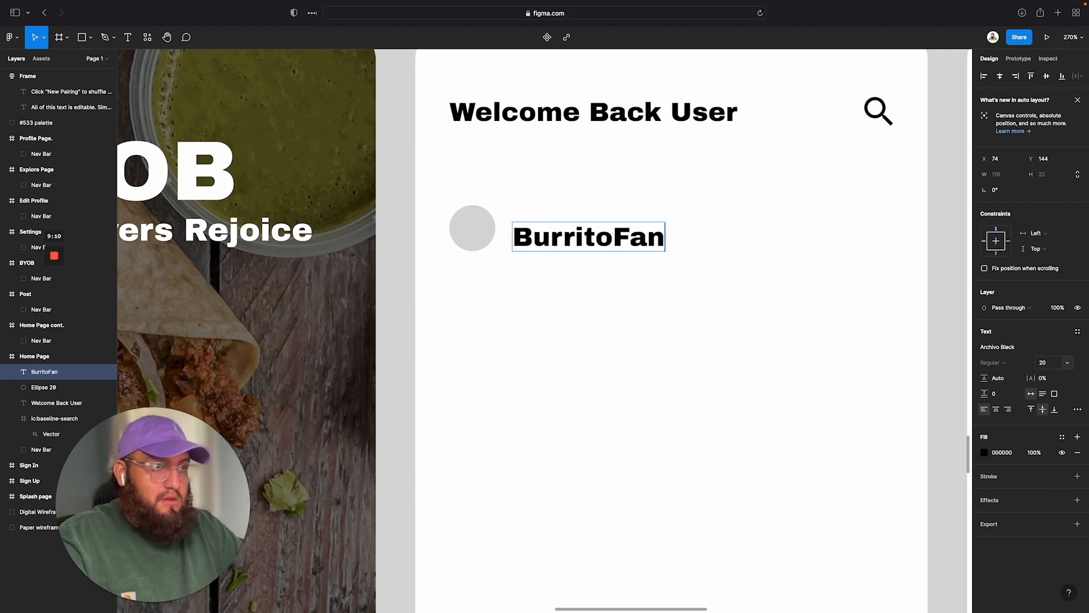
text(1234)
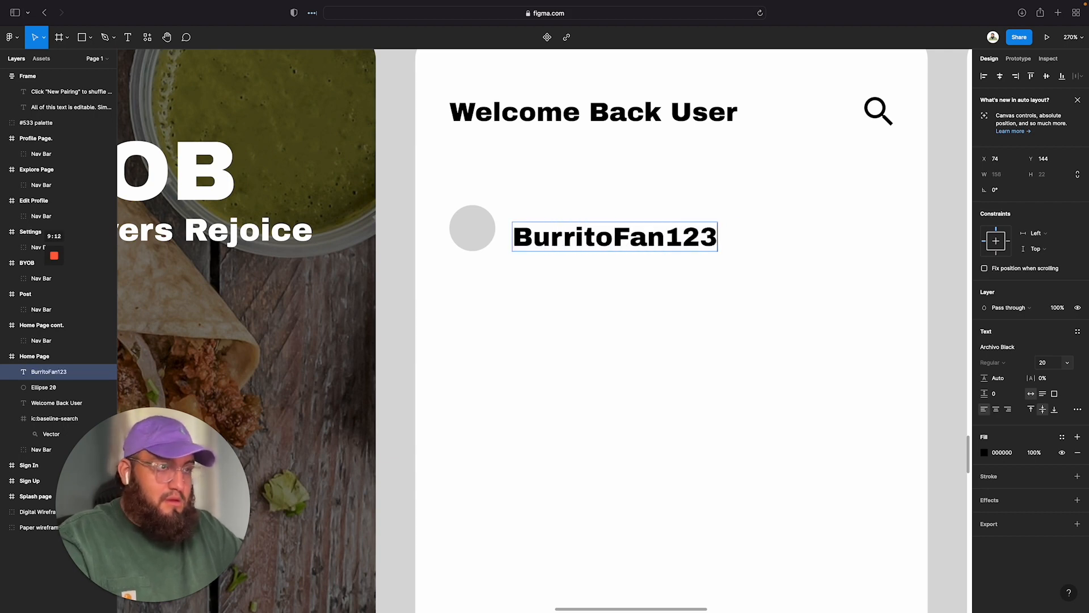
Step: Set the "BurritoFan1234" text's font size to 14 and move it to X 66, Y 149, close to the profile circle
double_click(535, 247)
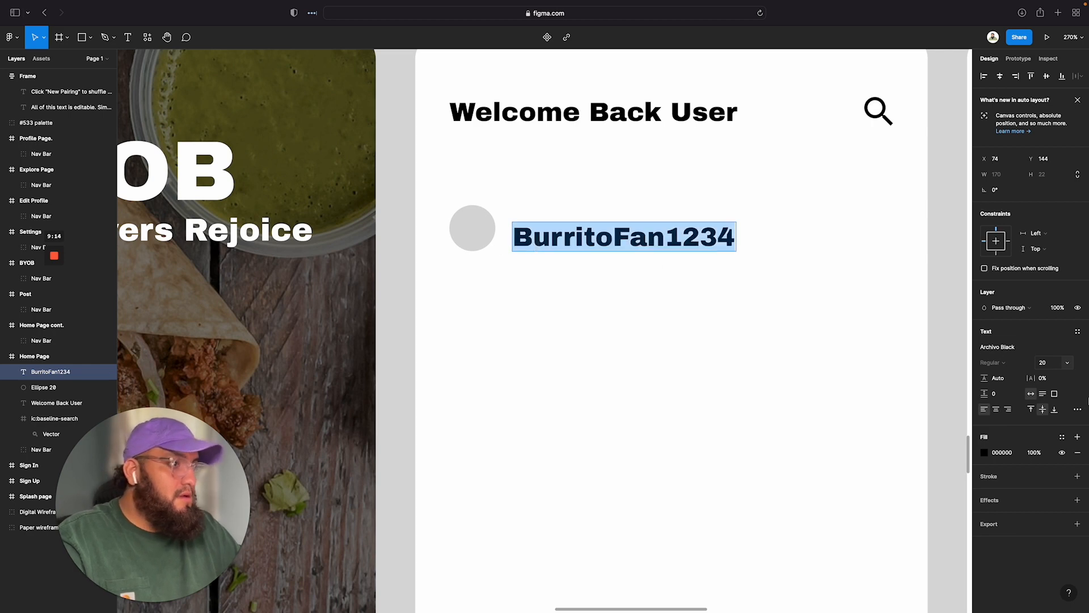
click(1069, 363)
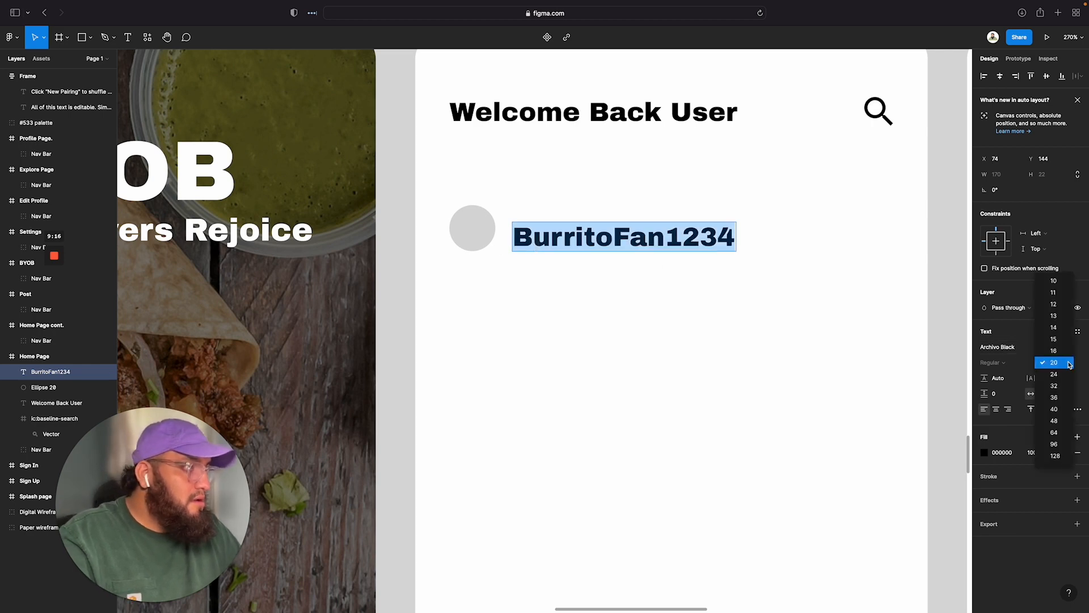
click(1055, 327)
double_click(555, 234)
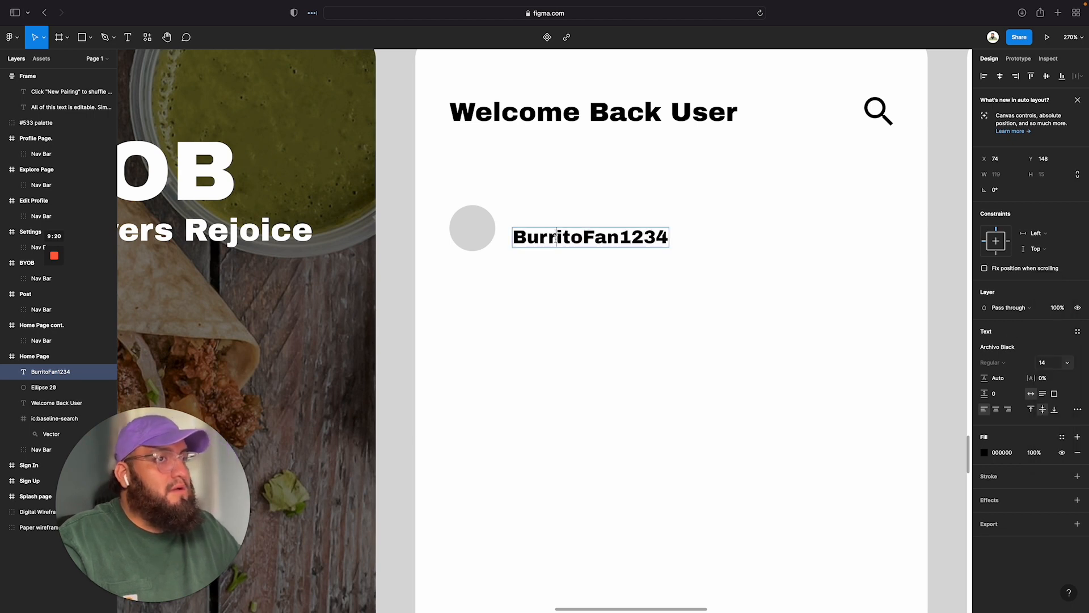
key(Escape)
mouse_move(553, 234)
mouse_down()
mouse_move(562, 242)
mouse_move(548, 241)
mouse_up()
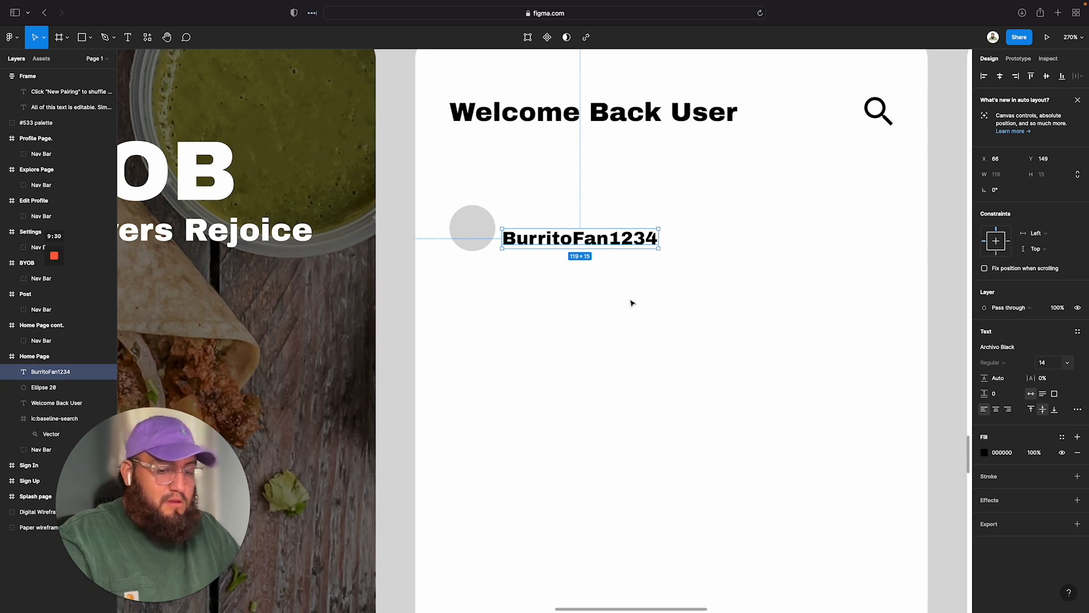
Step: Draw a post-image rectangle about 348 by 209 below the username, following the Home Page wireframe's layout
scroll(631, 303, down, 5)
scroll(632, 303, up, 20)
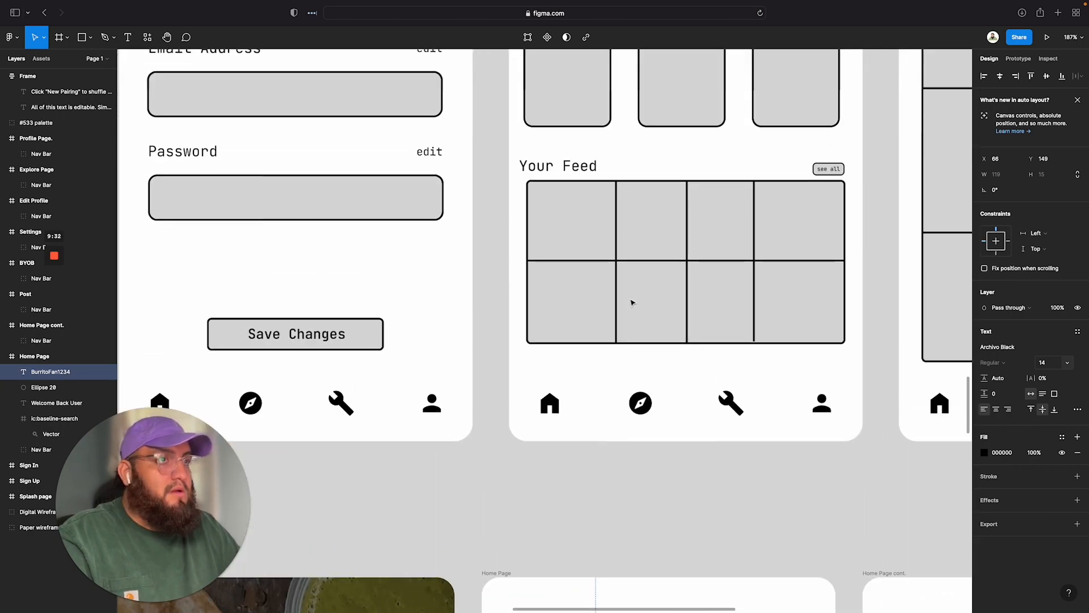
scroll(632, 303, up, 3)
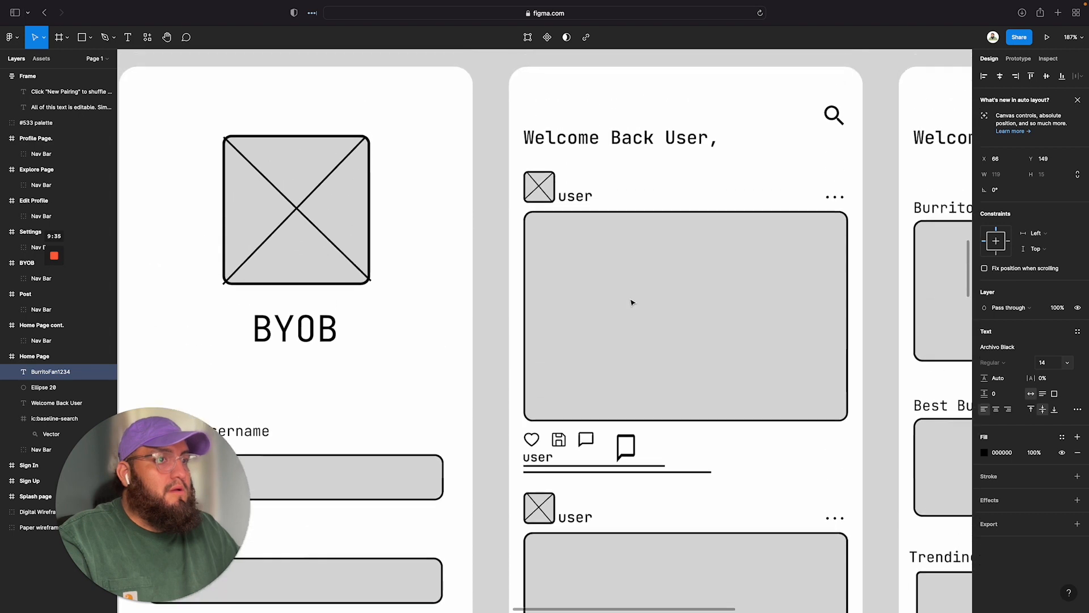
scroll(631, 303, down, 14)
scroll(632, 303, down, 17)
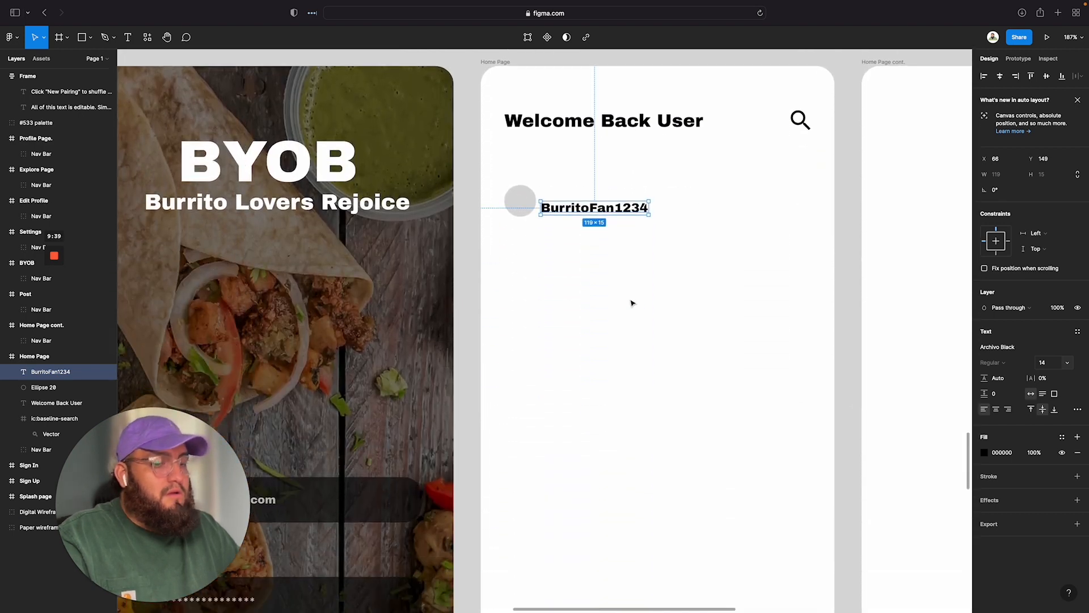
key(r)
drag(499, 230, 815, 420)
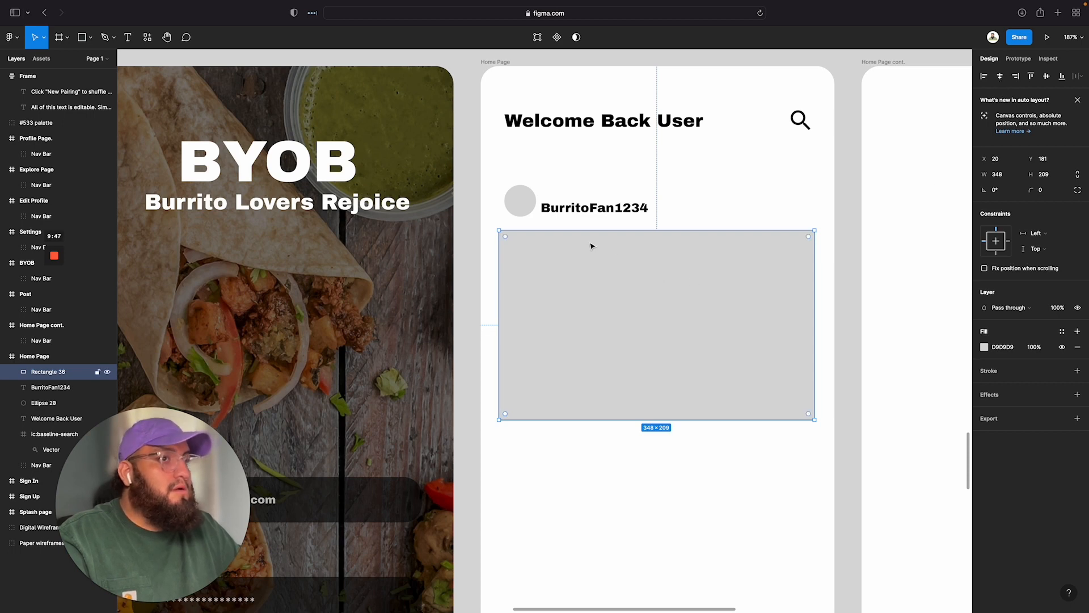
Step: Set the post-image rectangle's corner radius to 10
scroll(950, 214, up, 1)
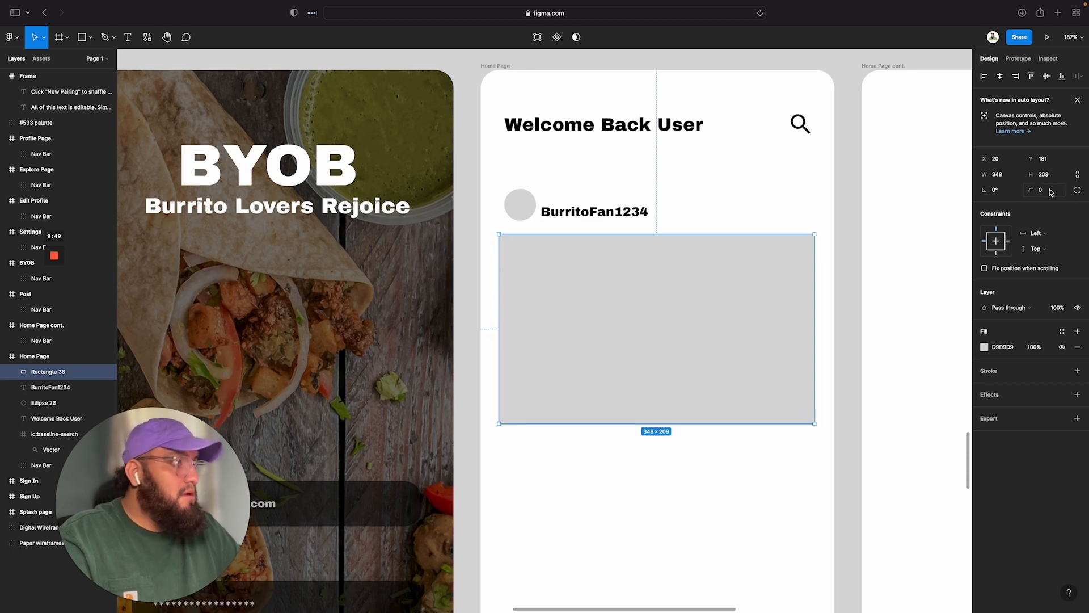
click(1045, 191)
text(10)
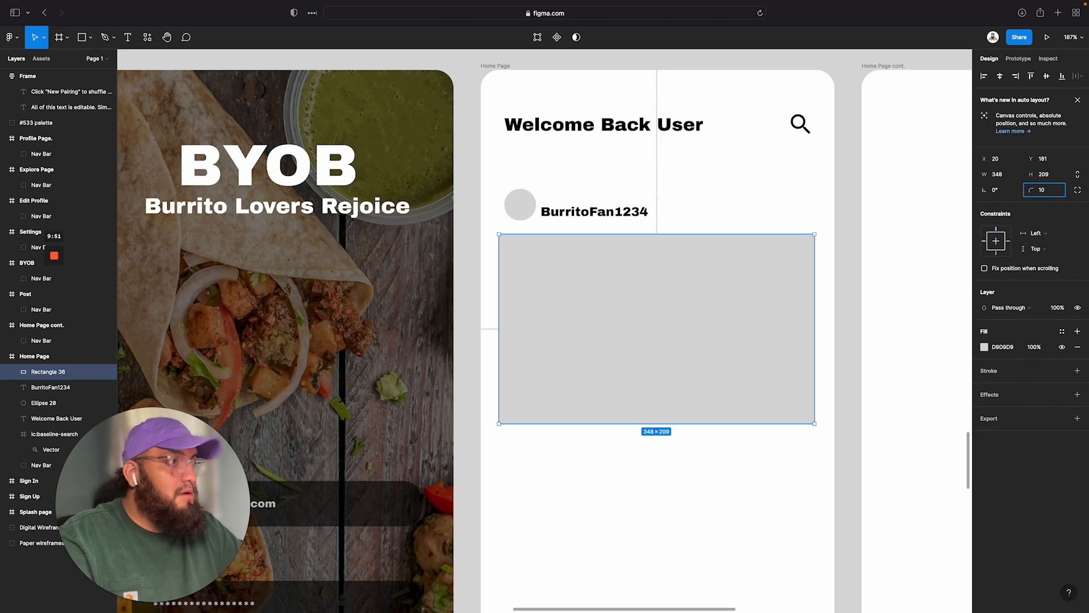
key(Return)
key(Escape)
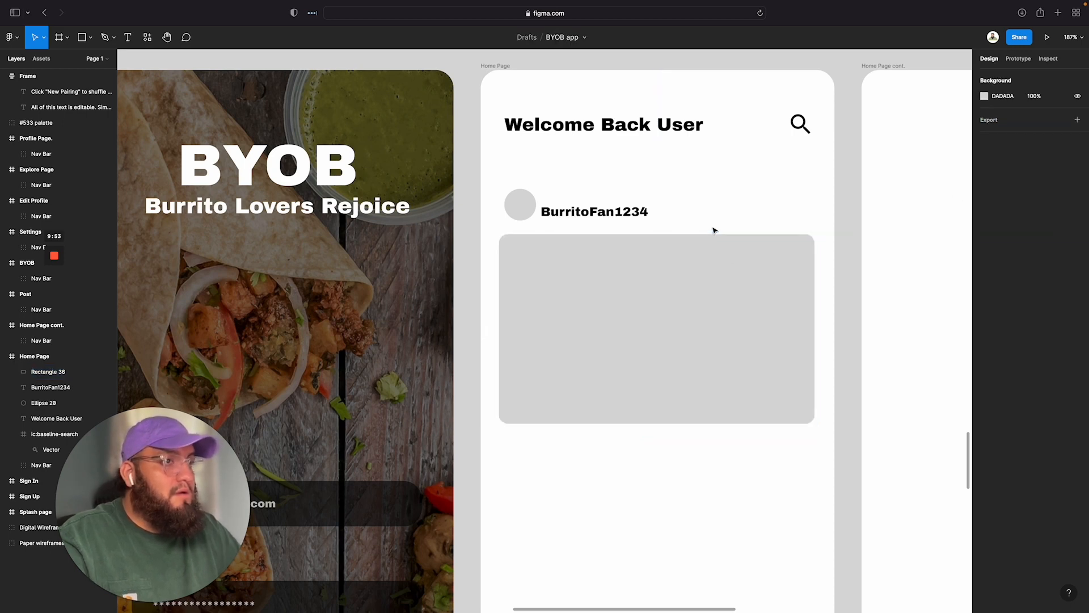
click(725, 307)
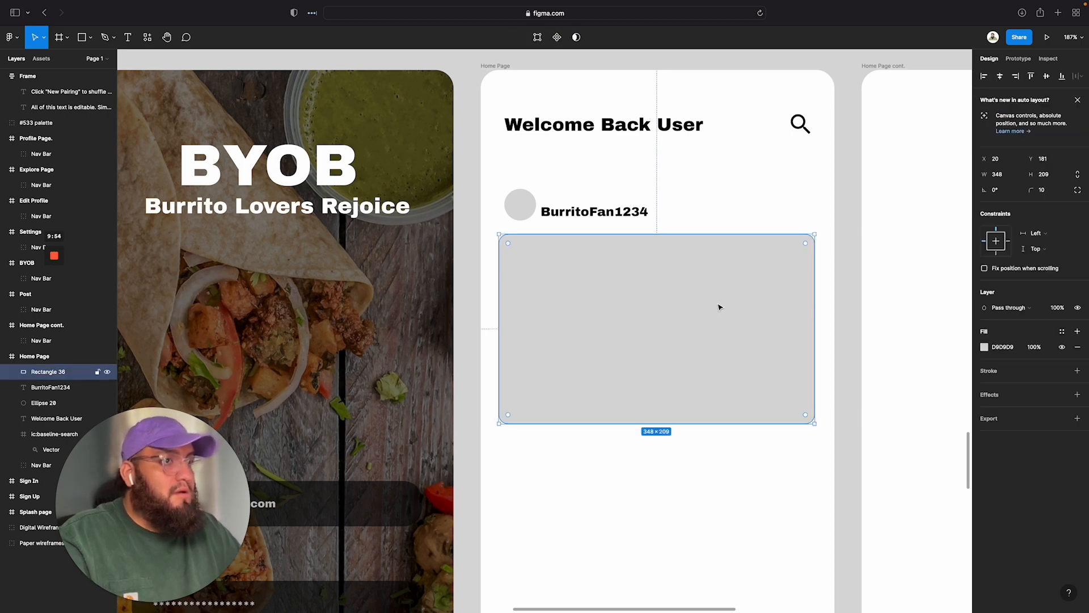
Step: Open the Unsplash plugin for the Home Page profile circle and list its "portrait" photos
click(519, 206)
scroll(522, 208, down, 1)
scroll(523, 208, down, 1)
right_click(522, 206)
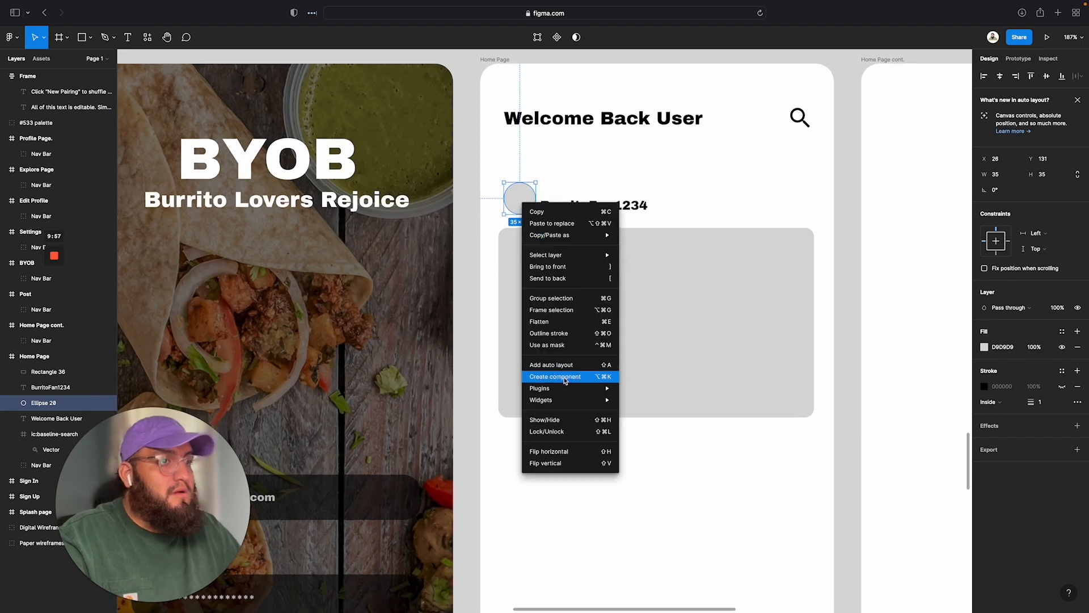
mouse_move(566, 389)
click(649, 412)
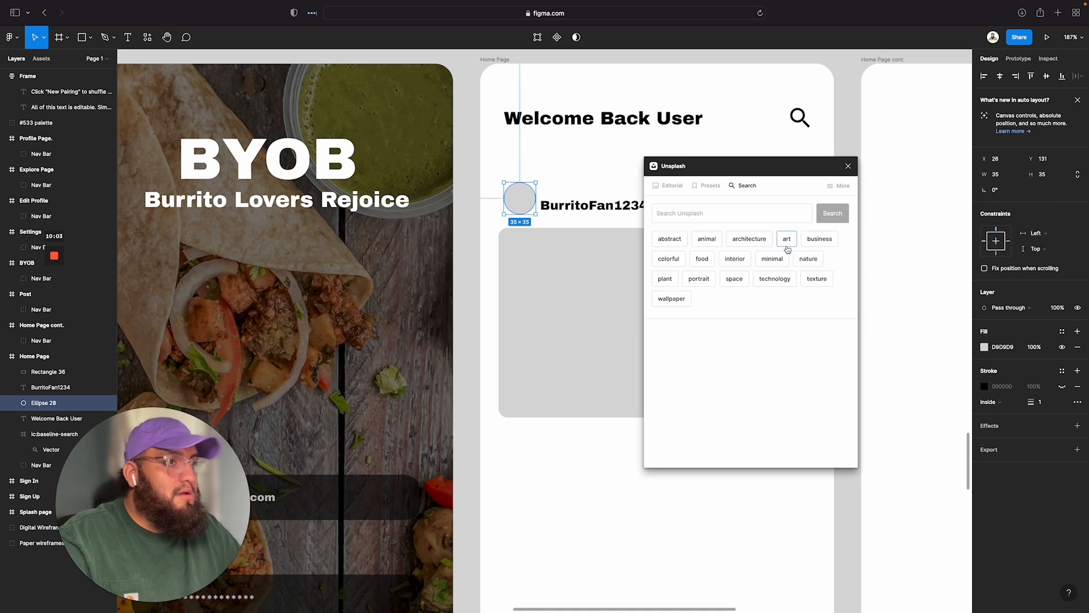
click(697, 280)
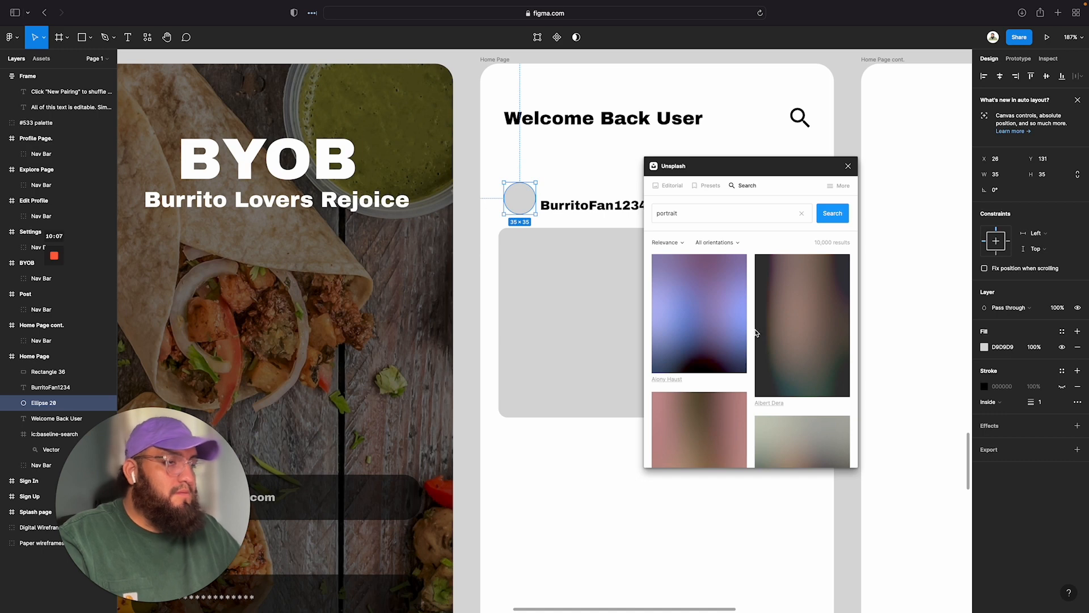
Step: Fill the profile circle with the portrait of the short-haired woman in a dark sleeveless top
scroll(811, 360, down, 5)
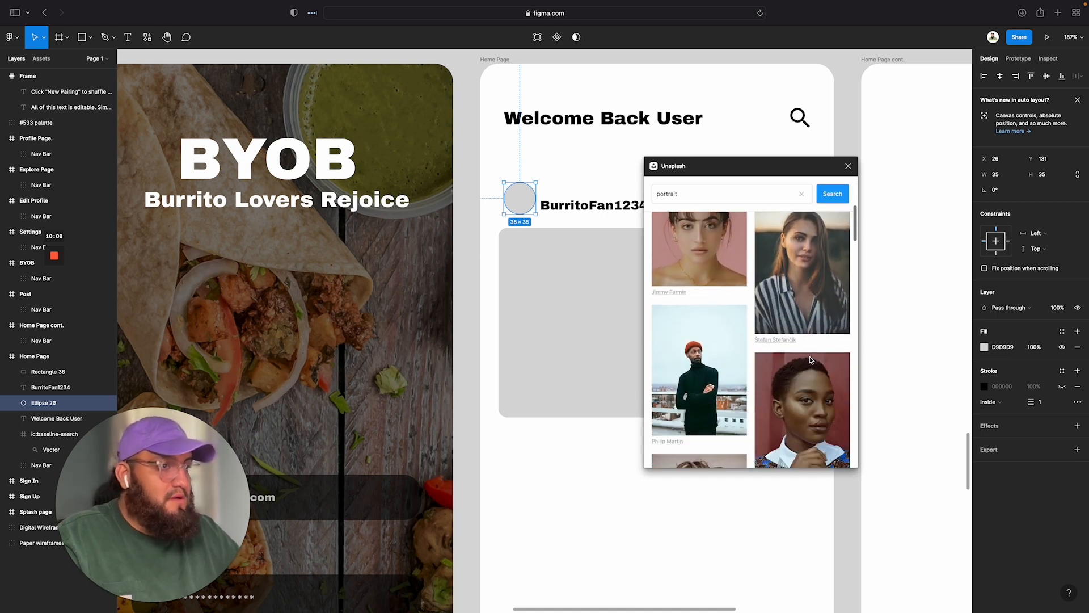
scroll(811, 360, down, 10)
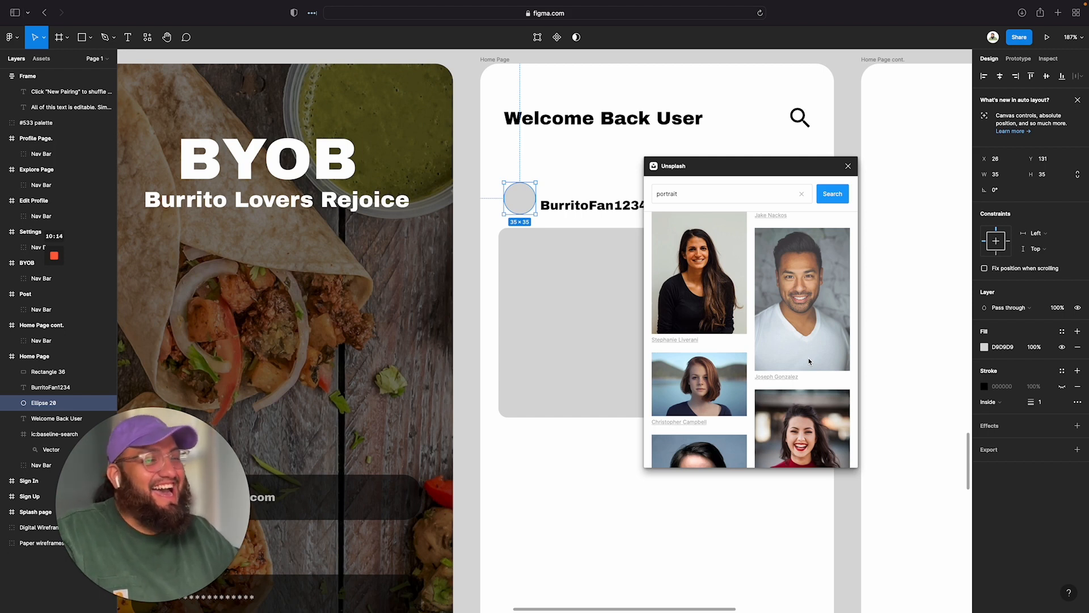
scroll(810, 361, down, 1)
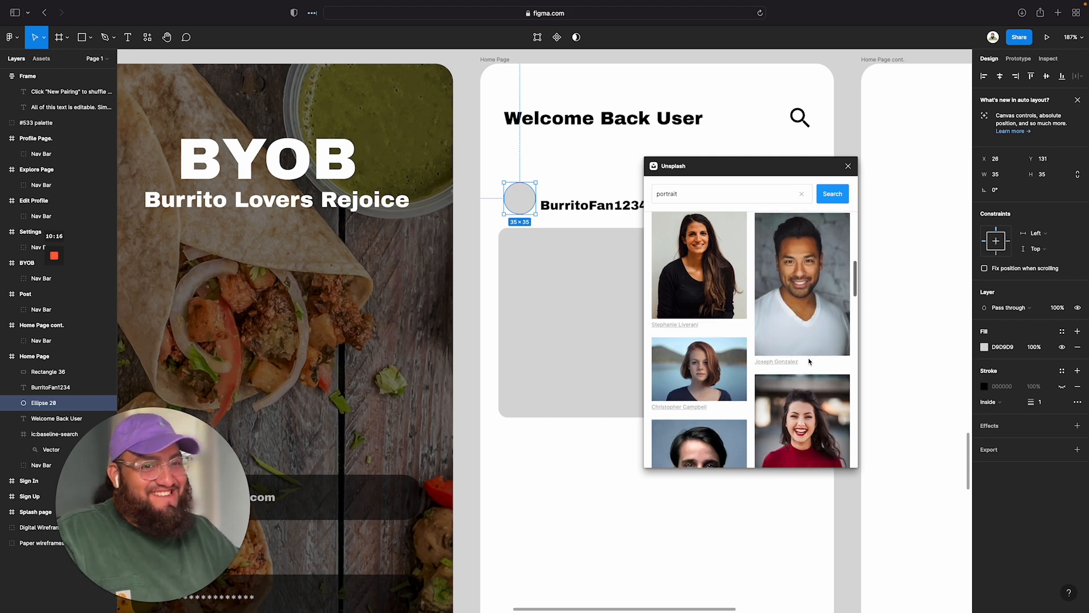
scroll(809, 361, down, 8)
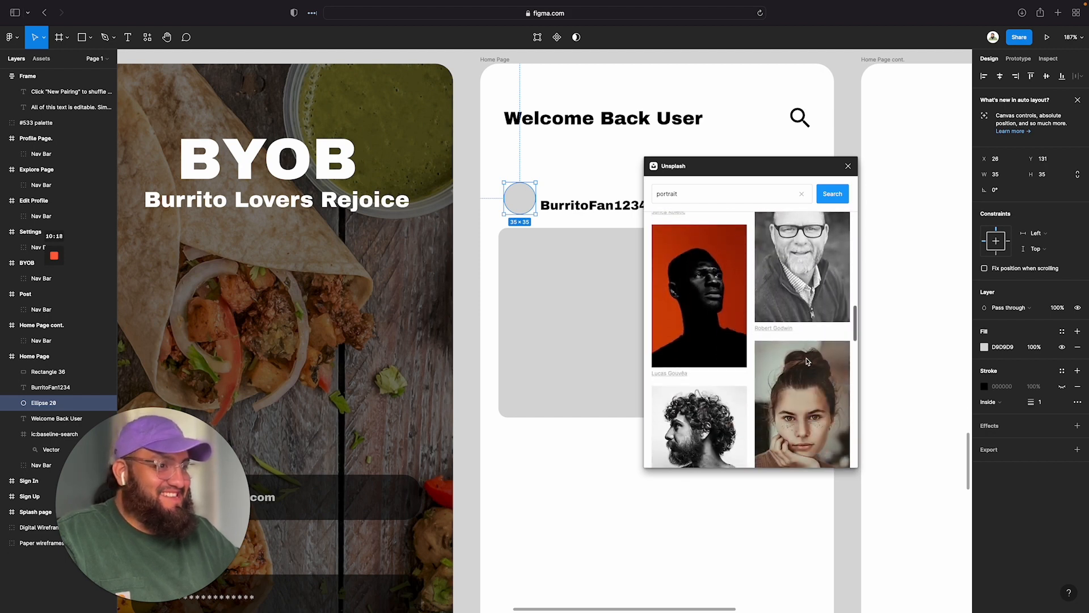
scroll(808, 361, down, 10)
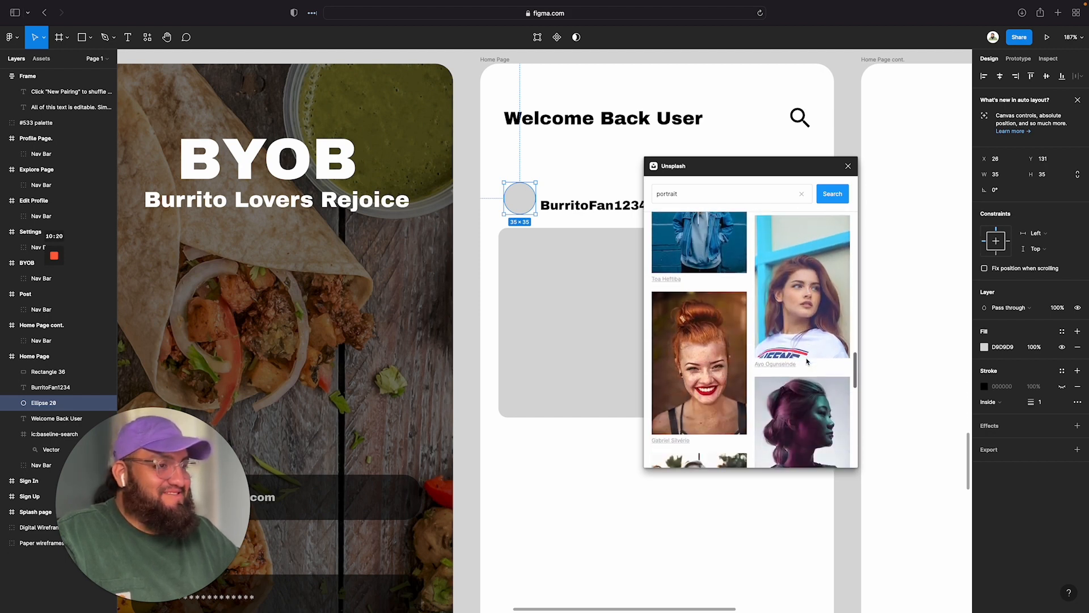
scroll(807, 361, down, 10)
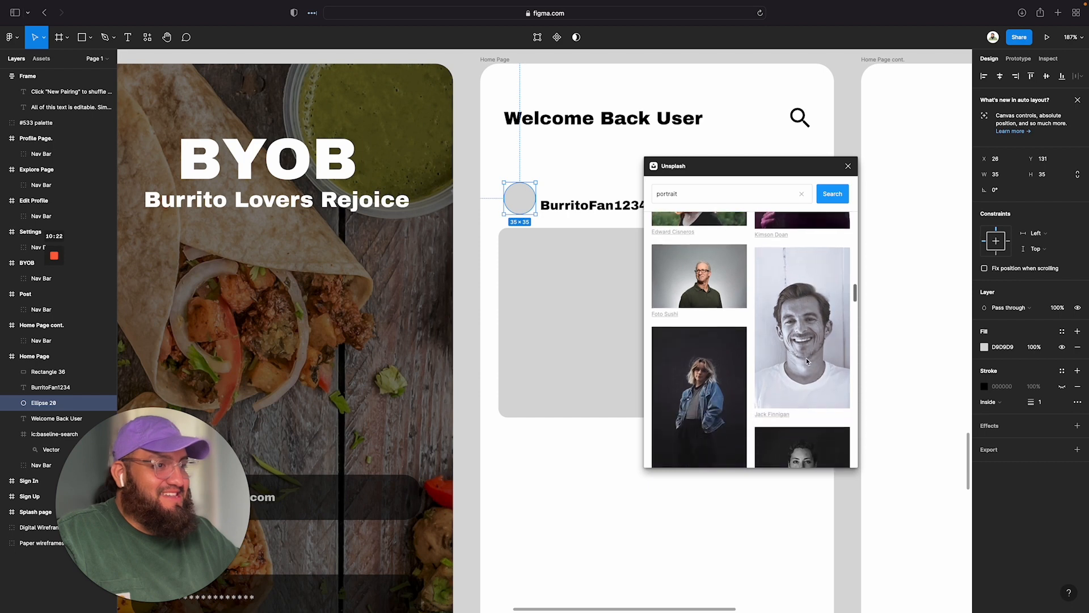
scroll(806, 361, down, 10)
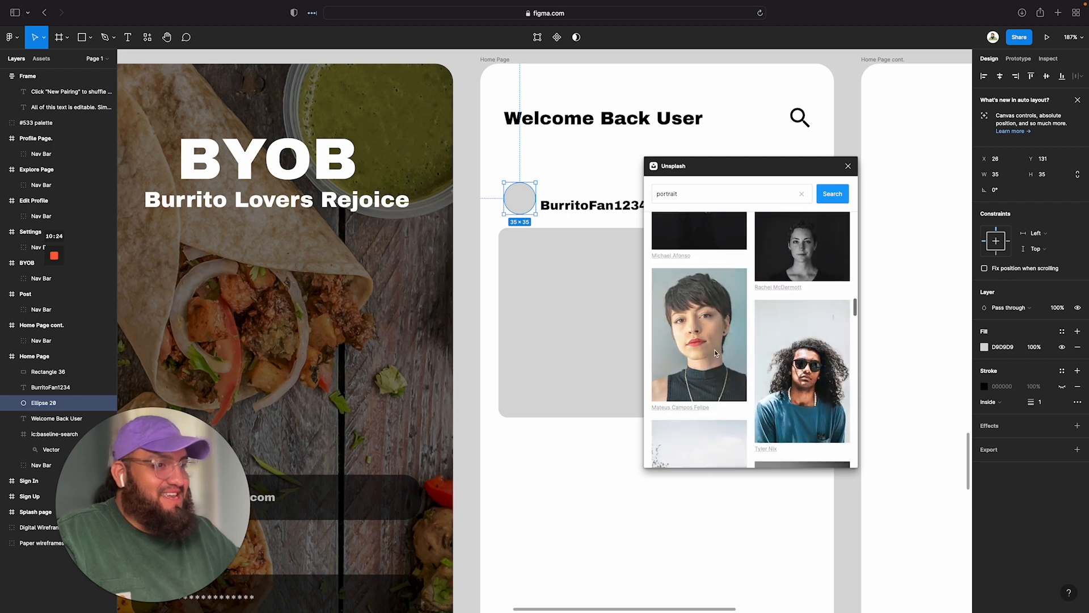
click(715, 353)
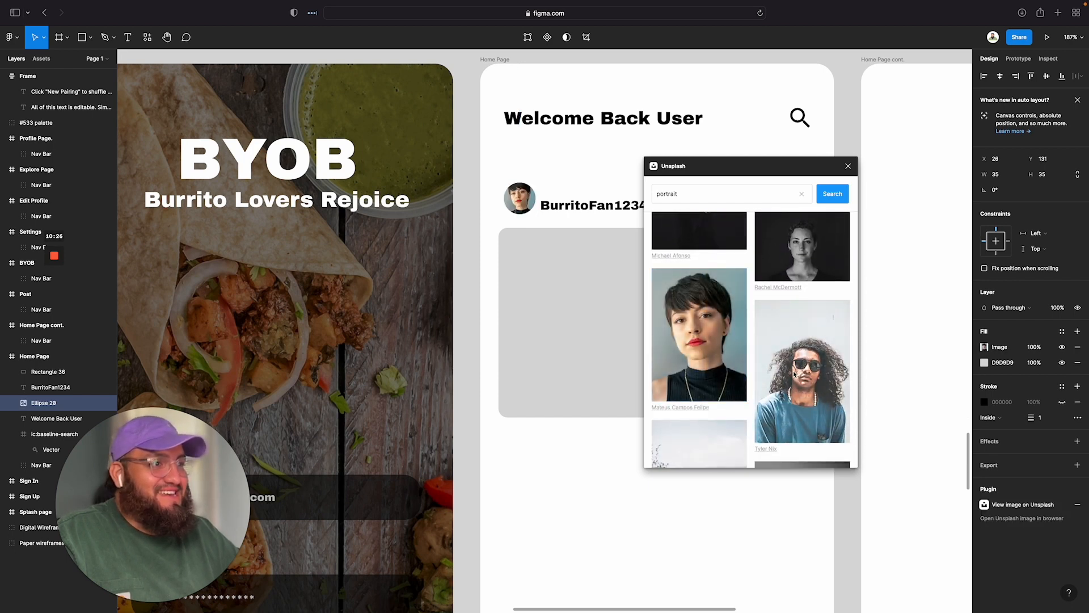
Step: Fill the profile circle with the portrait of the bearded man in a black hoodie with crossed arms
scroll(795, 374, down, 15)
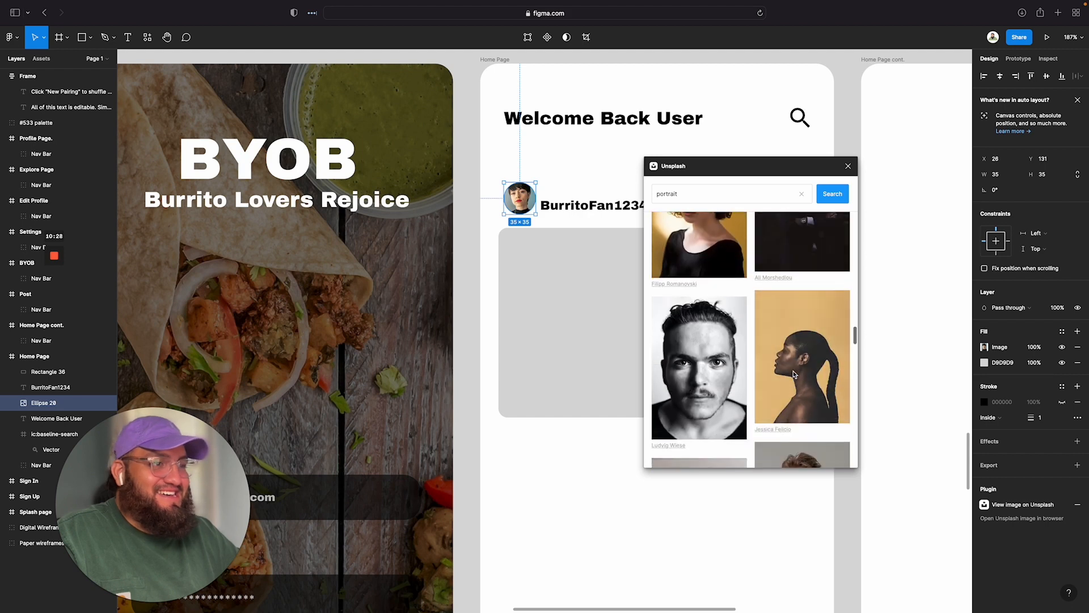
scroll(795, 374, down, 15)
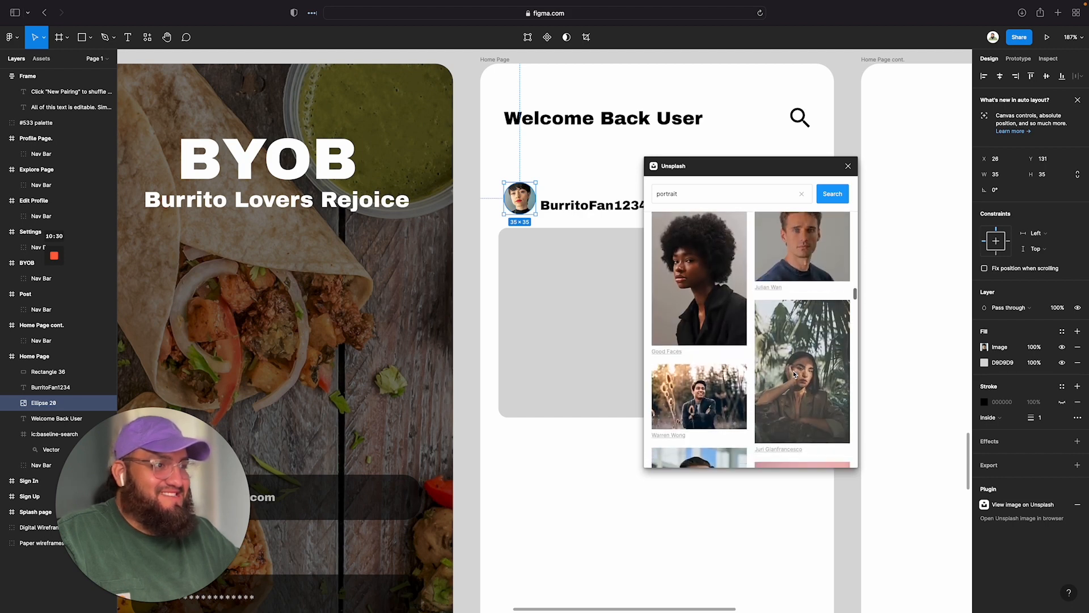
scroll(794, 375, down, 15)
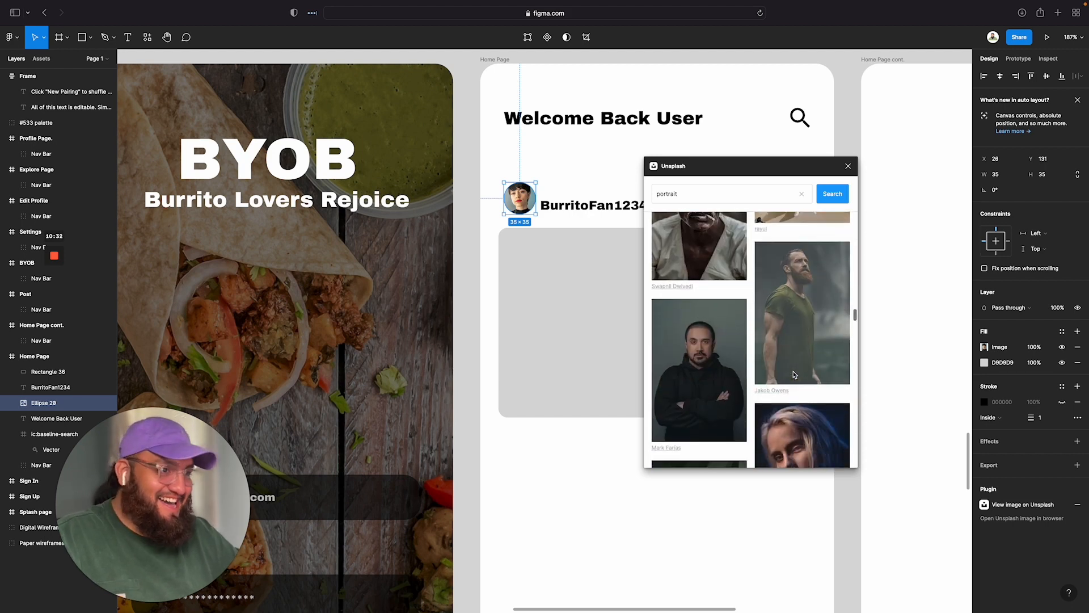
scroll(795, 375, down, 4)
scroll(795, 375, up, 1)
click(680, 294)
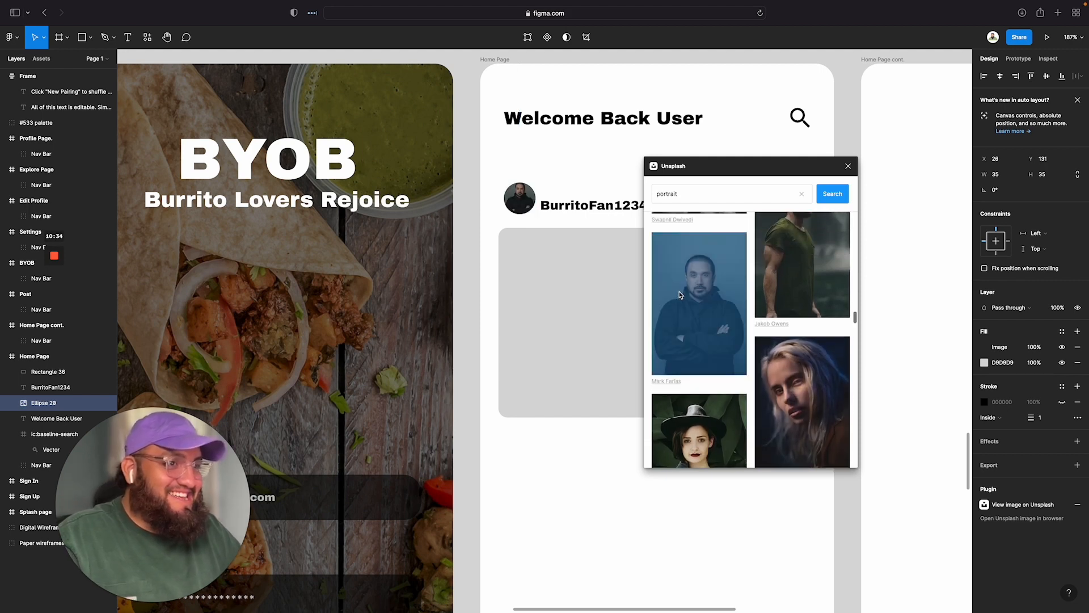
scroll(672, 295, down, 10)
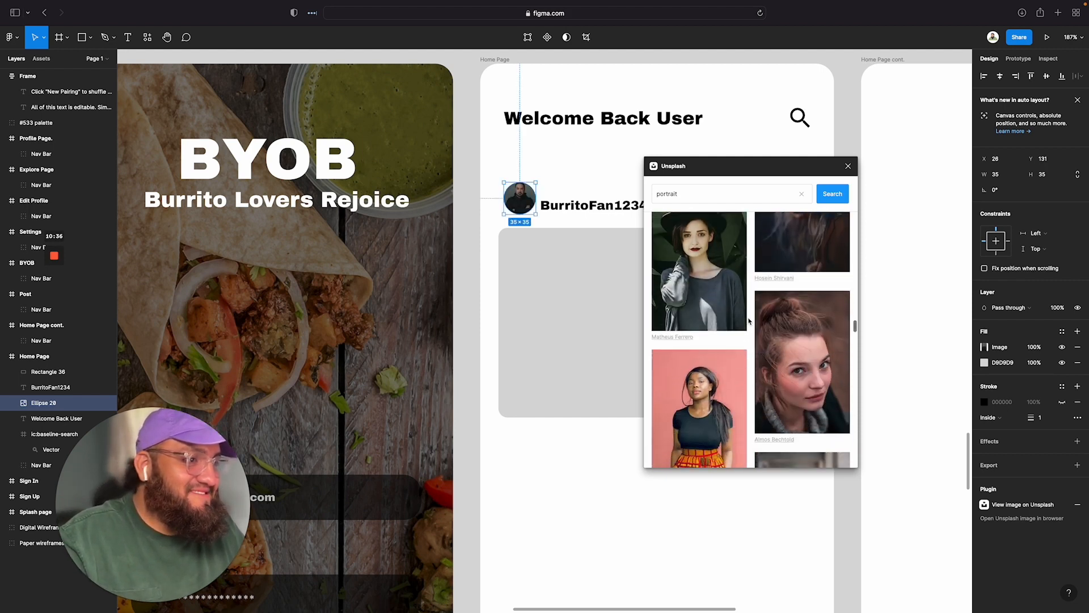
Step: Set the profile photo's fill mode to Crop, shift the photo slightly down inside the circle, and close the plugin and image settings
double_click(517, 203)
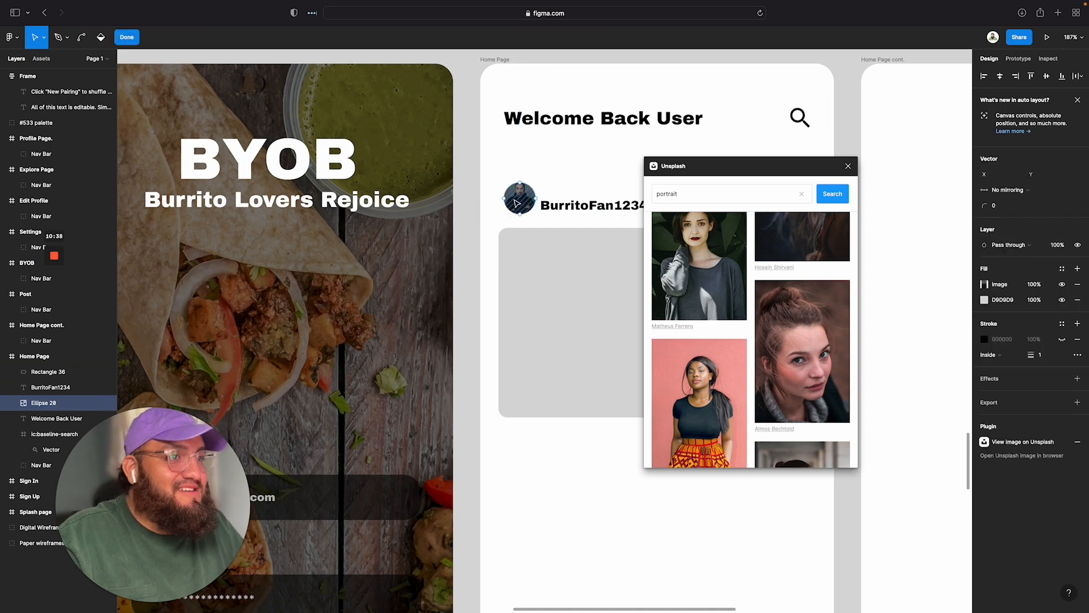
click(1001, 289)
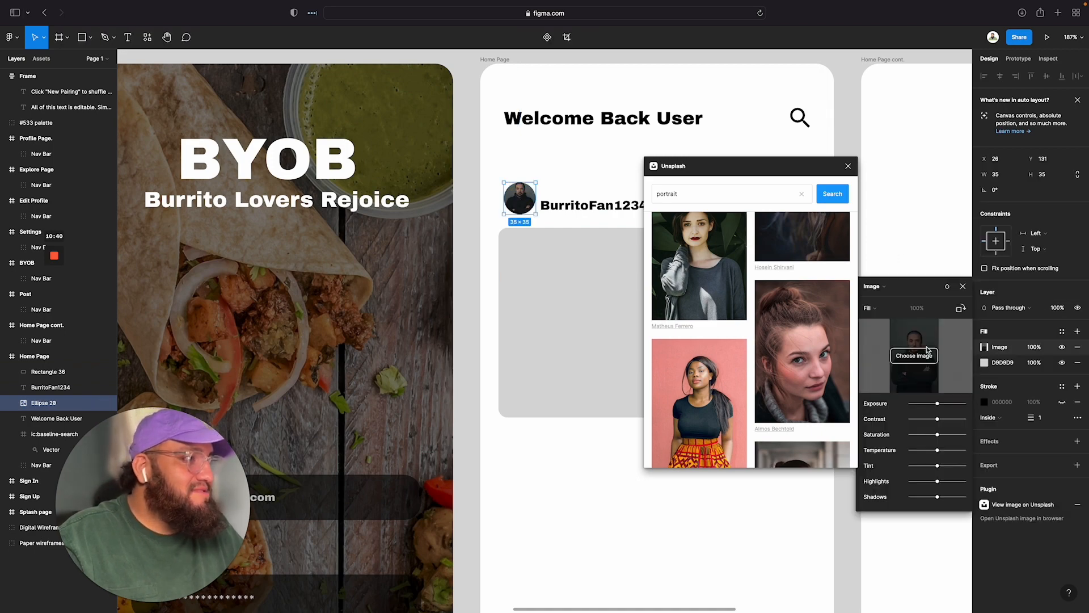
click(913, 357)
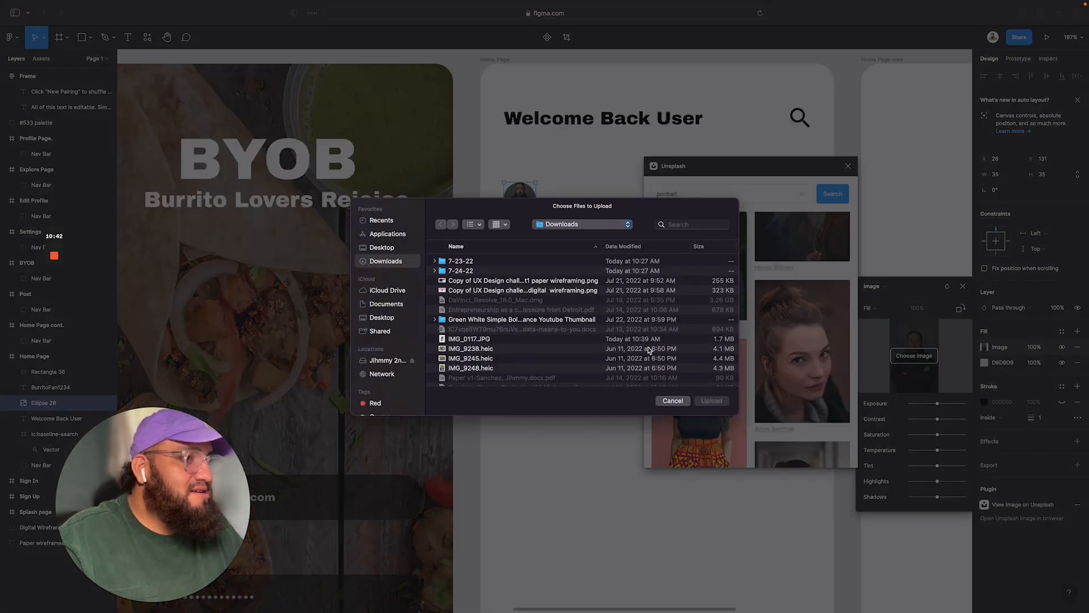
click(680, 400)
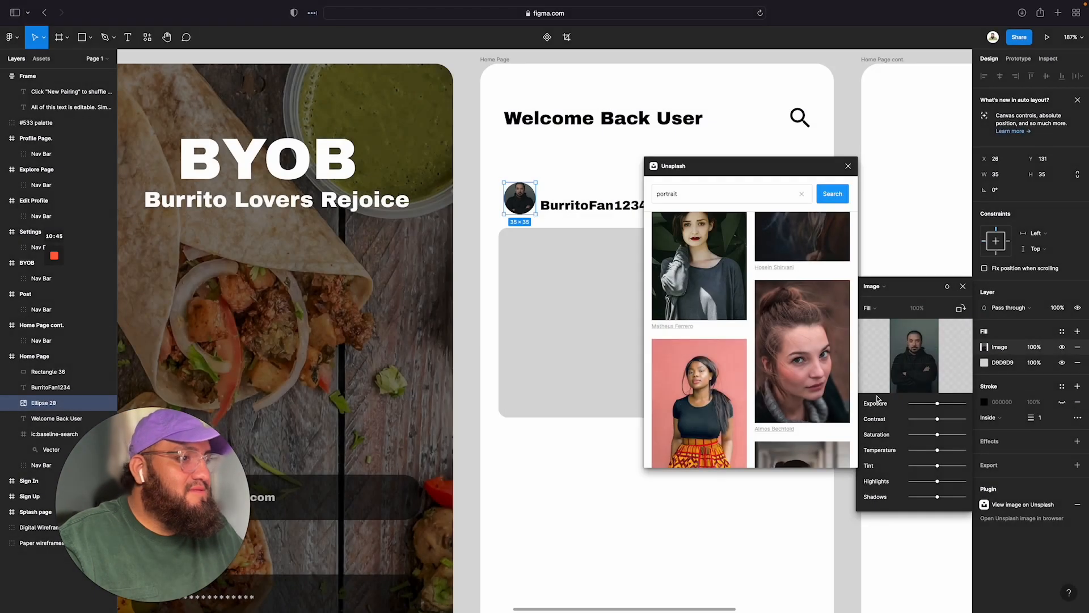
click(871, 309)
click(882, 329)
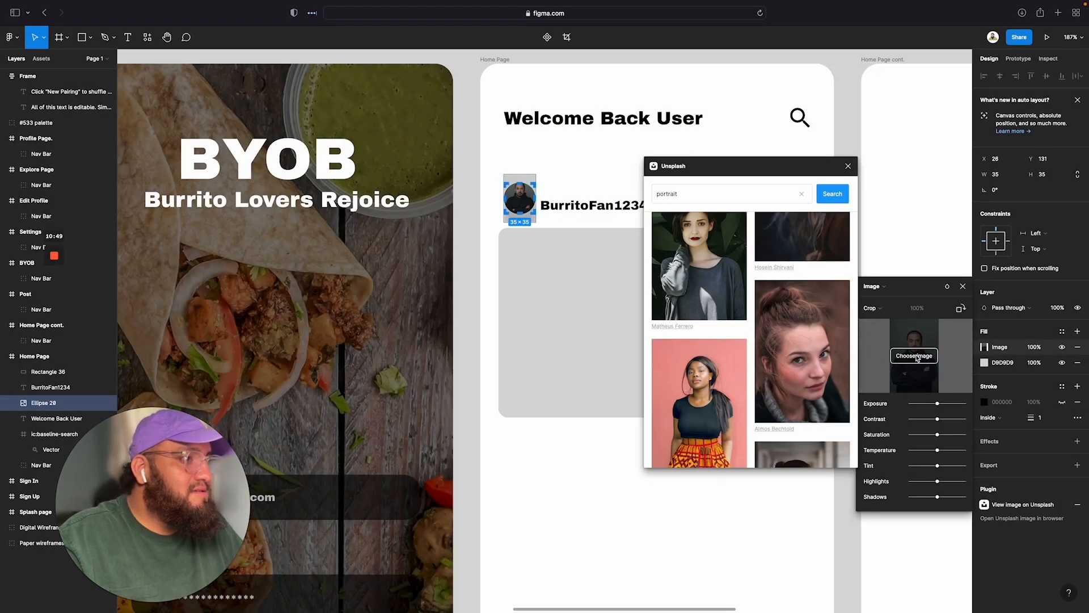
drag(515, 200, 516, 204)
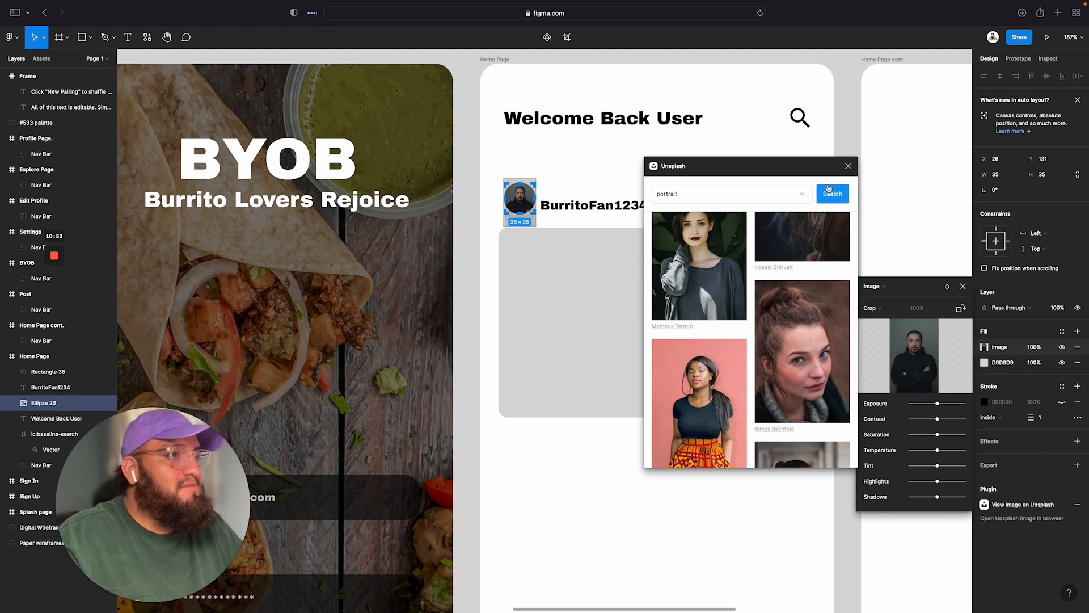
click(847, 166)
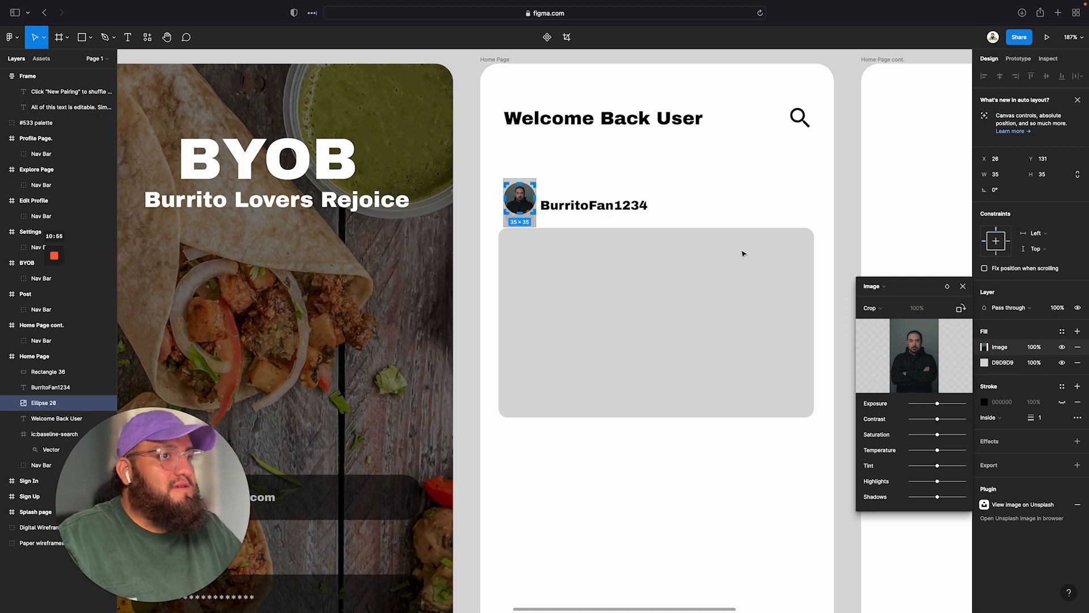
click(962, 287)
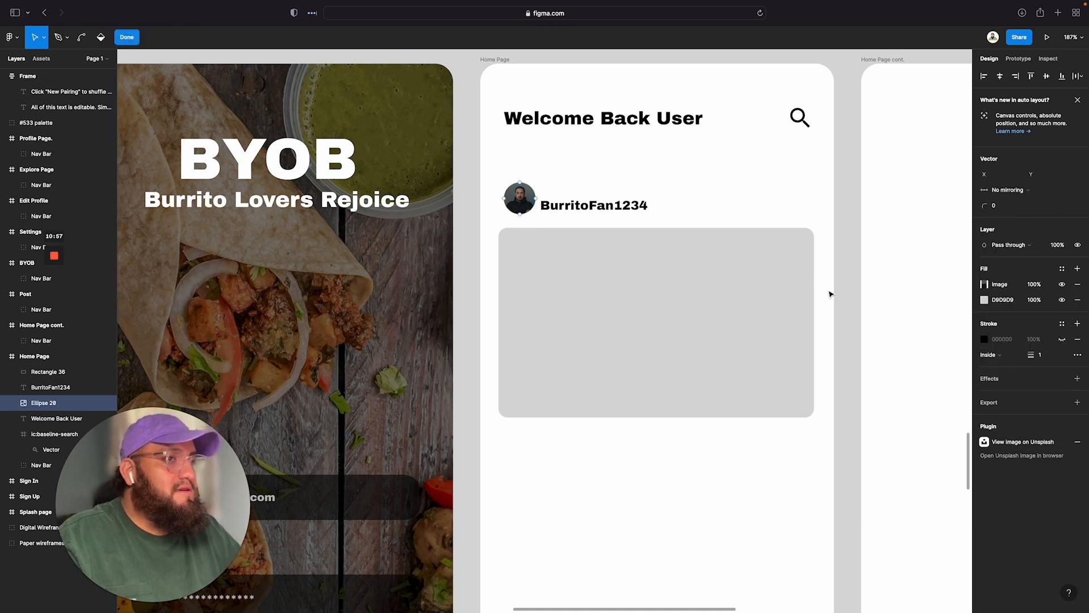
Step: Search Unsplash for "burrito" and fill the post-image rectangle with the photo of a hand holding a halved burrito against greenery
right_click(605, 285)
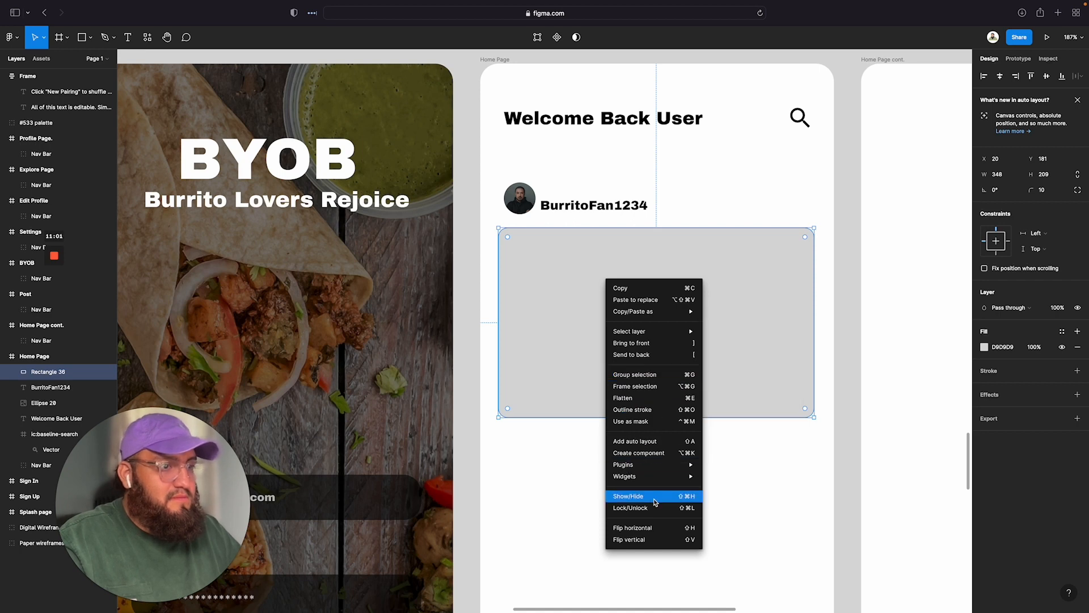
mouse_move(652, 471)
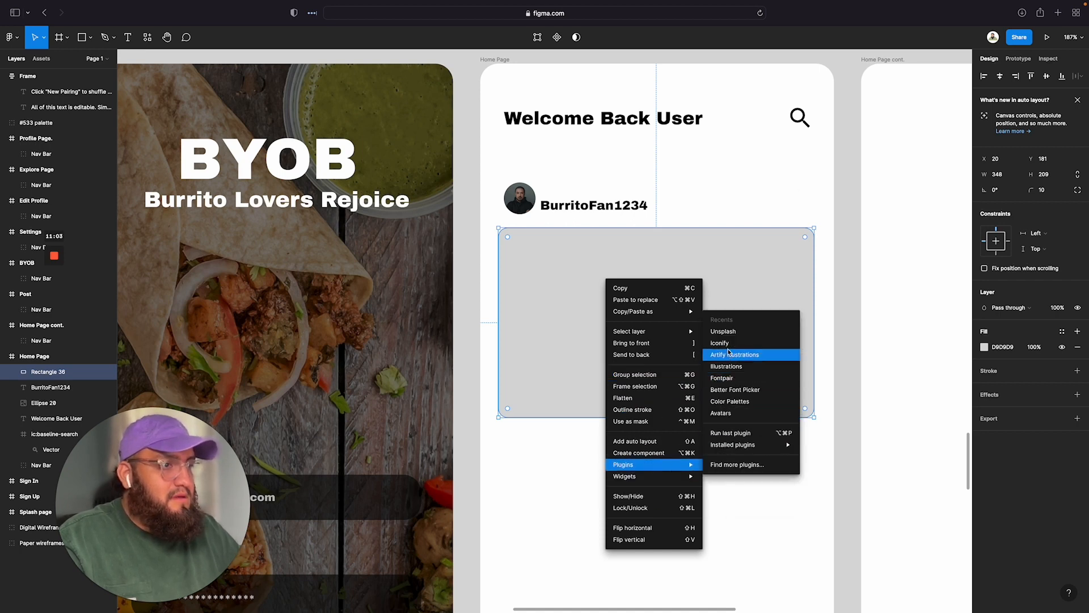
click(727, 333)
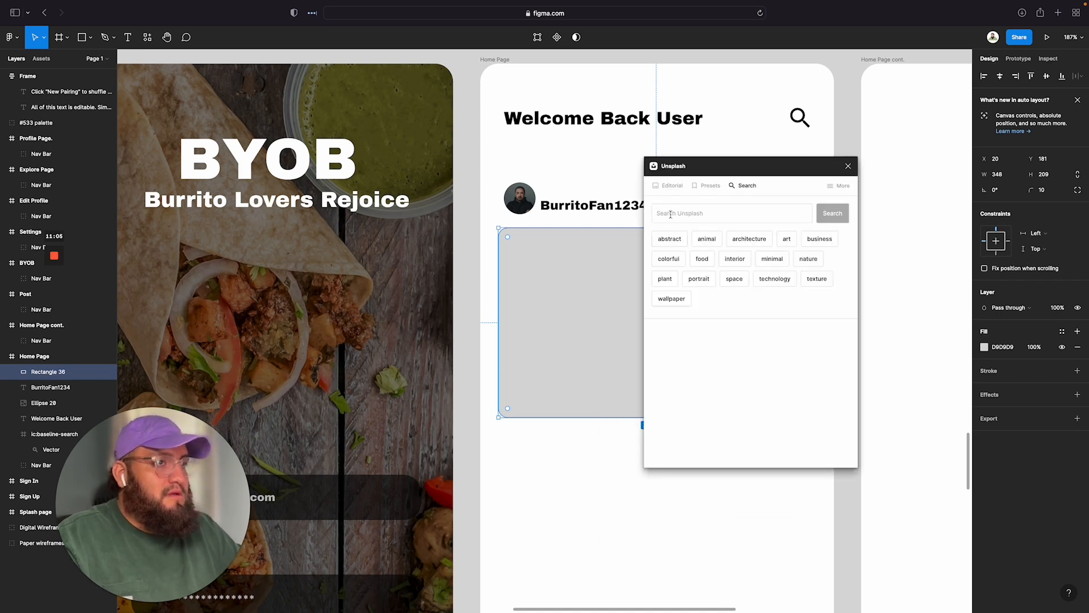
text(burrito)
key(Return)
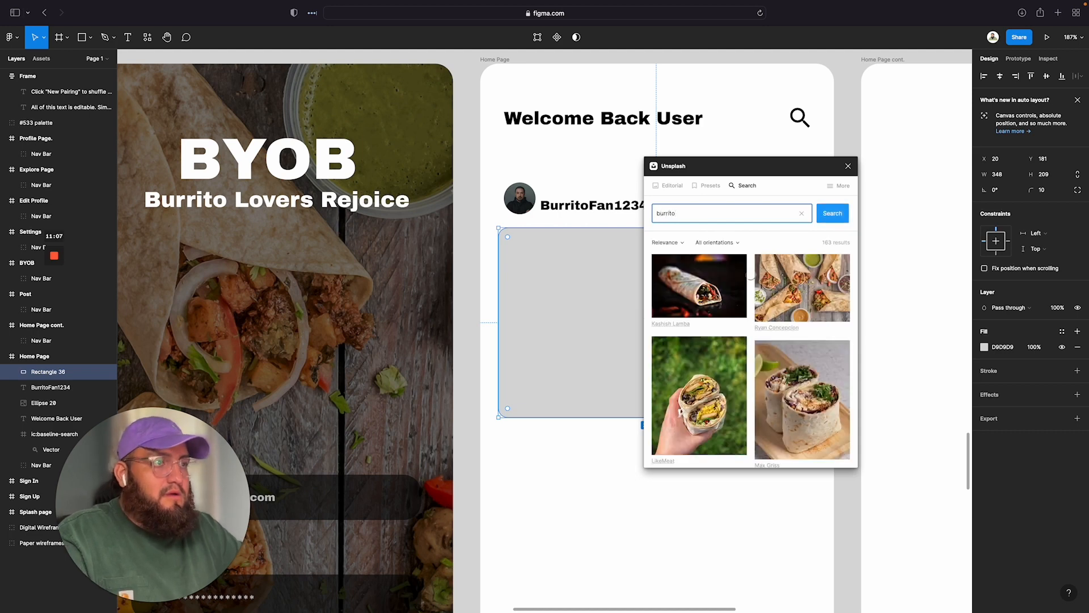
scroll(815, 316, down, 4)
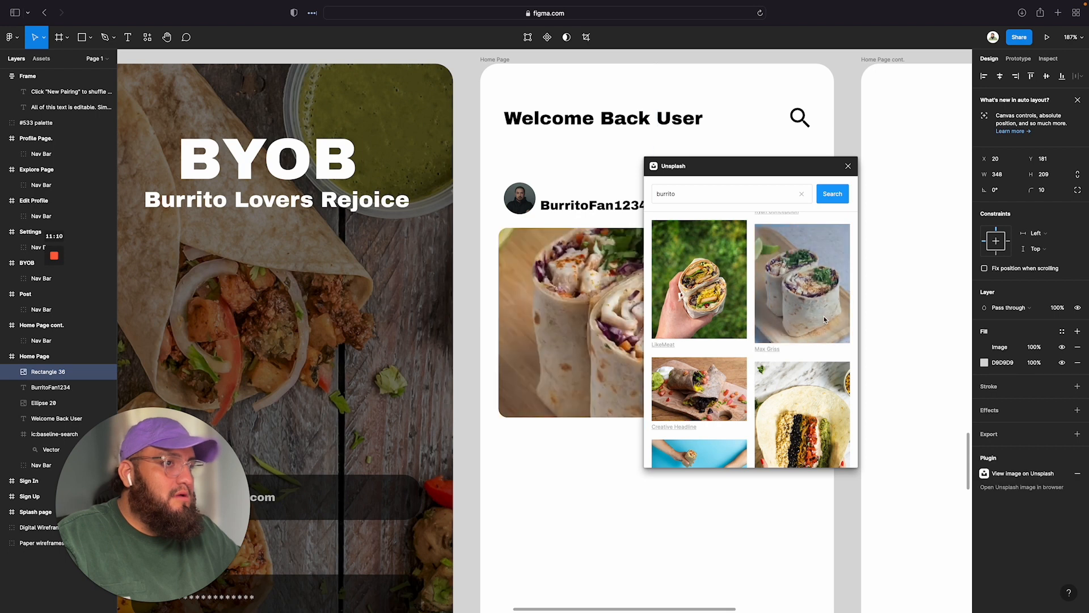
click(678, 290)
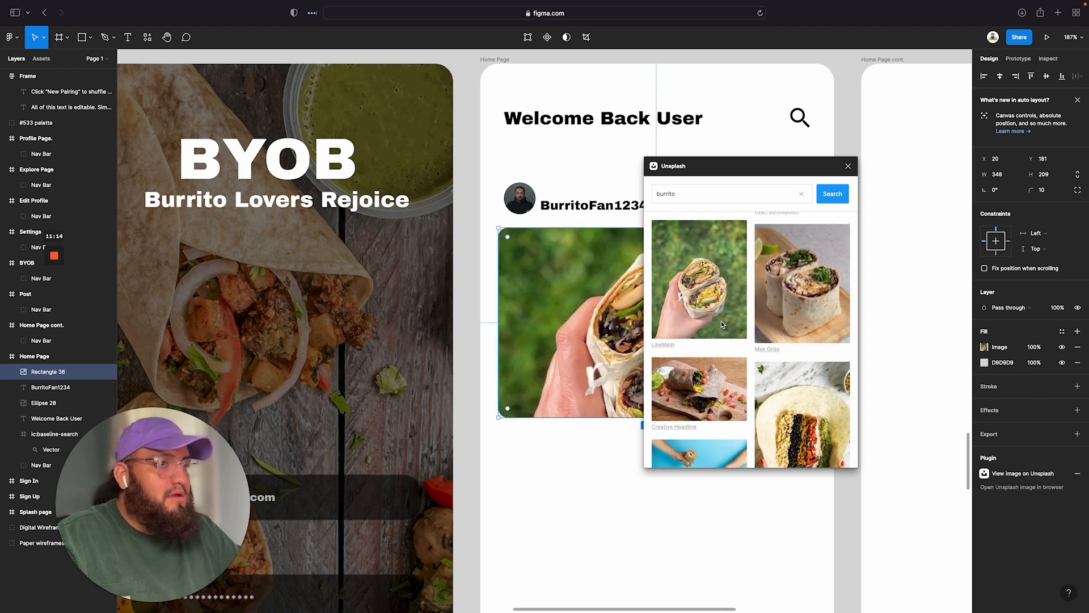
Step: Set the burrito photo's fill mode to Crop and shift the photo slightly up inside the post-image rectangle
drag(748, 167, 1021, 307)
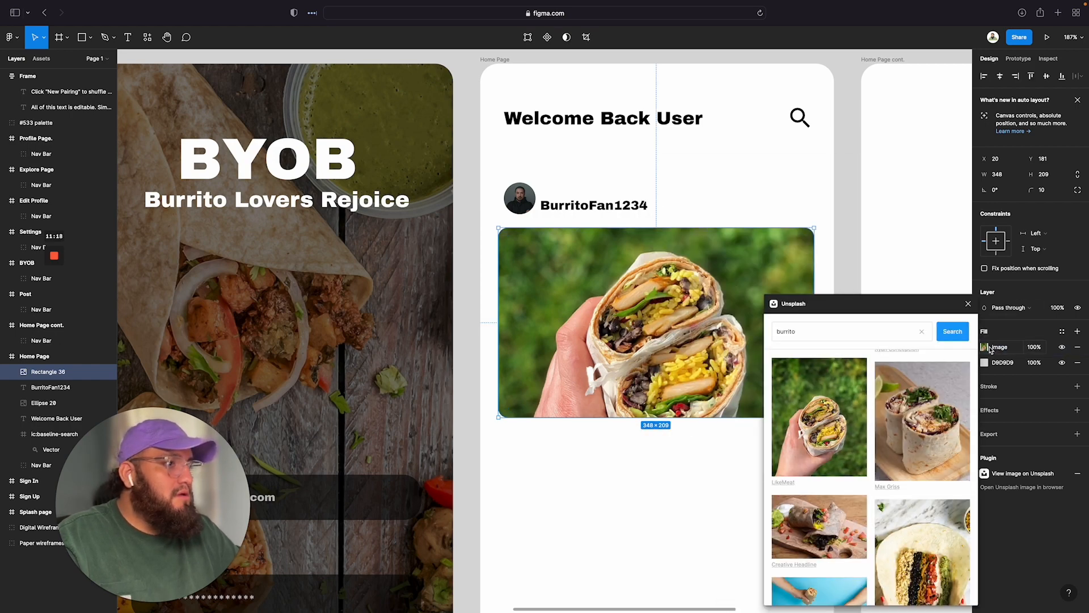
drag(900, 307, 547, 254)
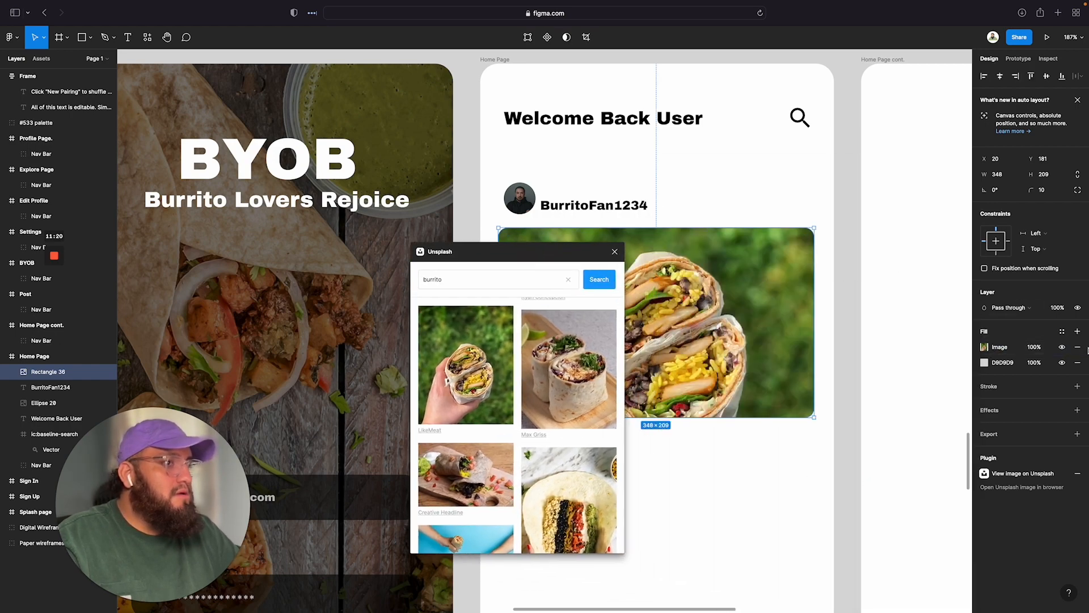
click(984, 348)
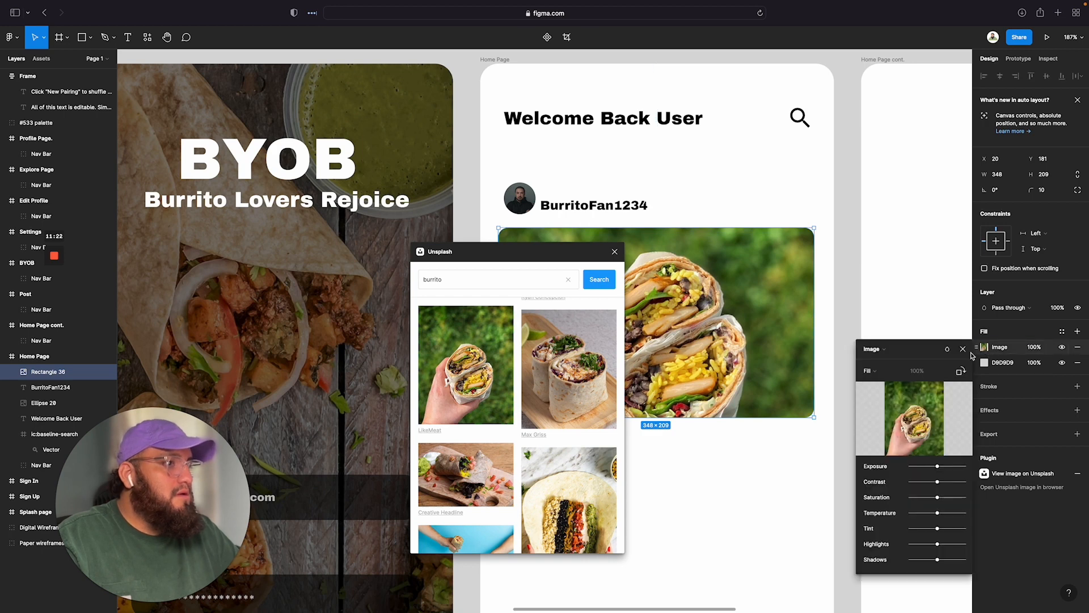
click(878, 370)
click(883, 395)
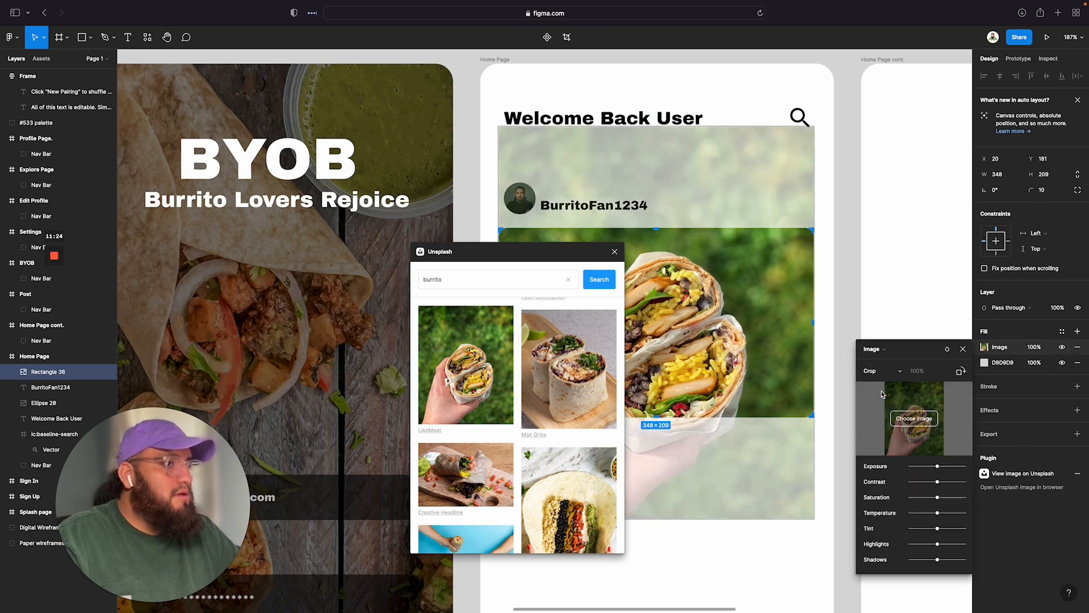
drag(771, 342, 691, 319)
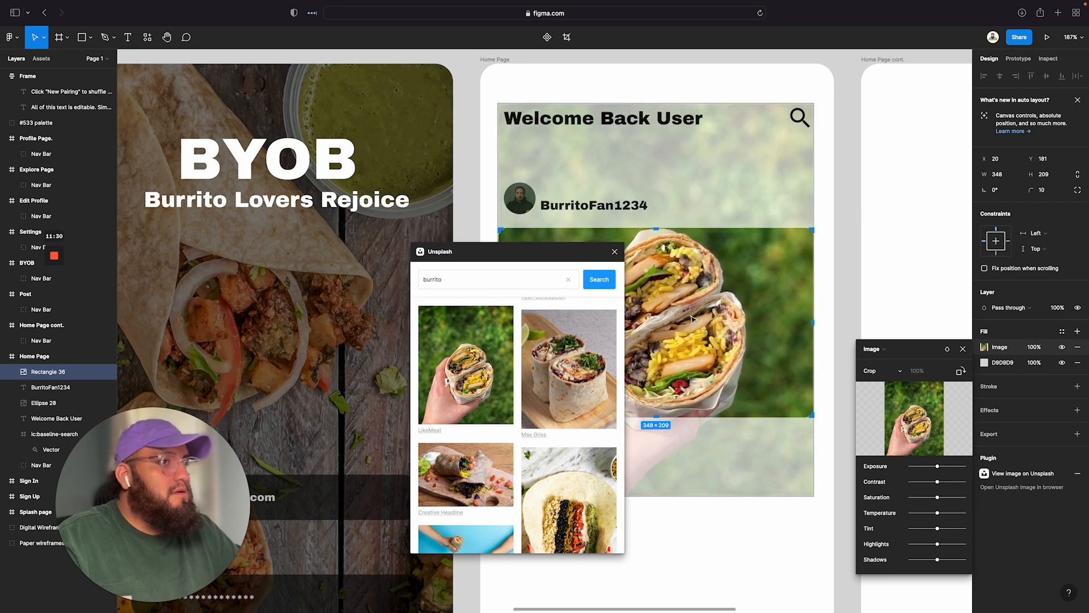
Step: Close the plugin, compare the Fit and Fill modes on the burrito photo, and shift the photo up again in Crop mode
click(614, 254)
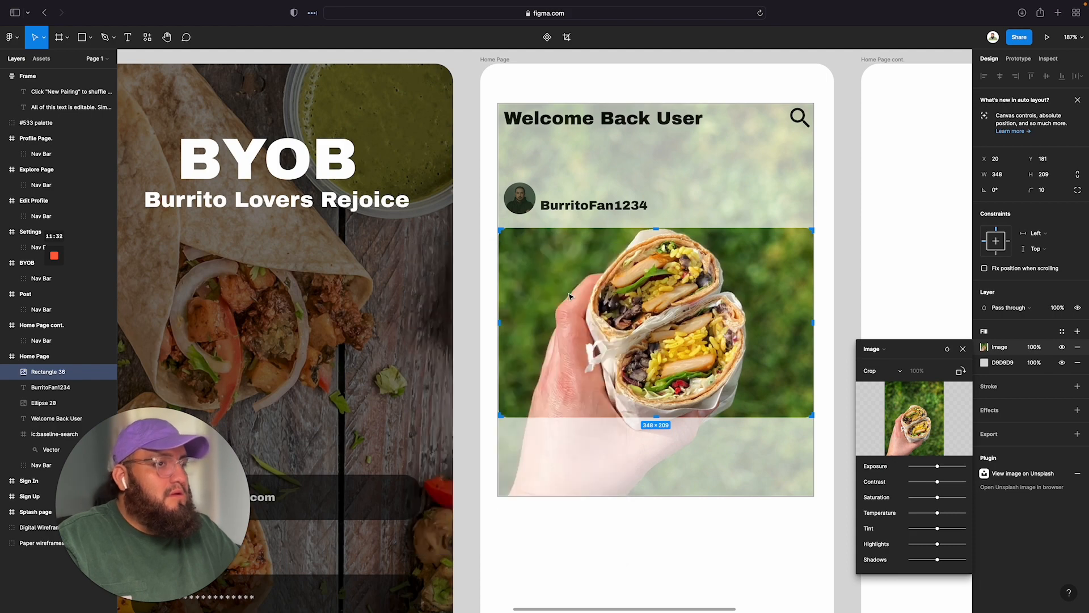
click(878, 373)
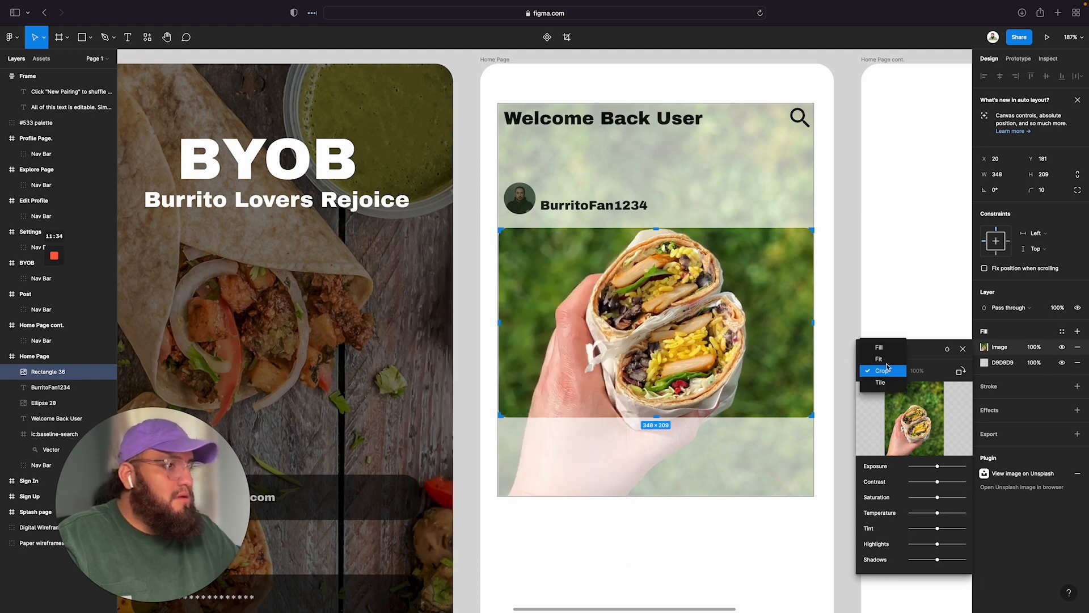
click(888, 361)
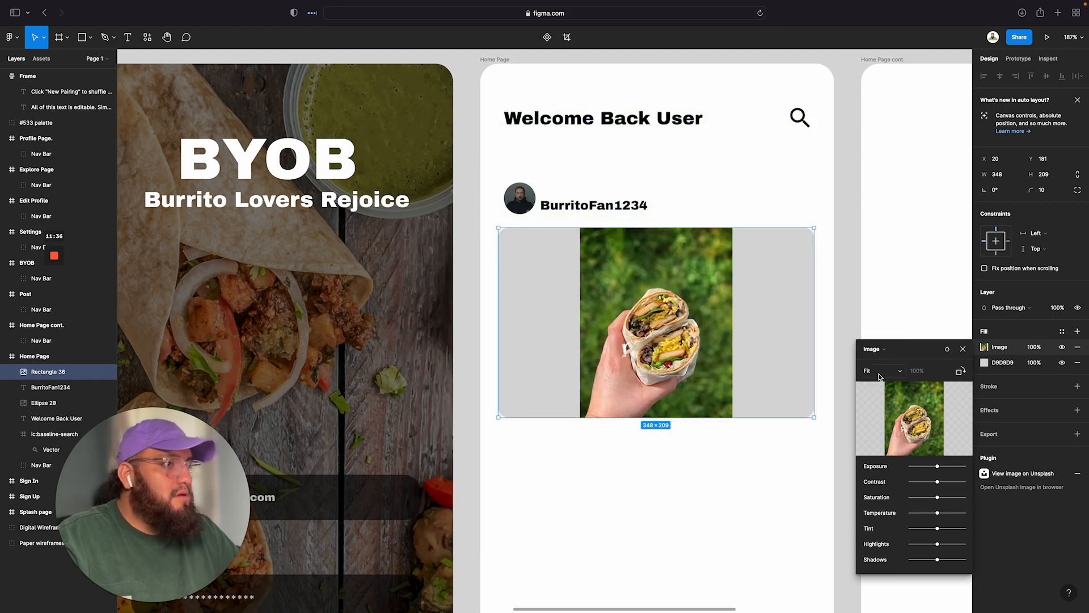
click(878, 375)
click(886, 366)
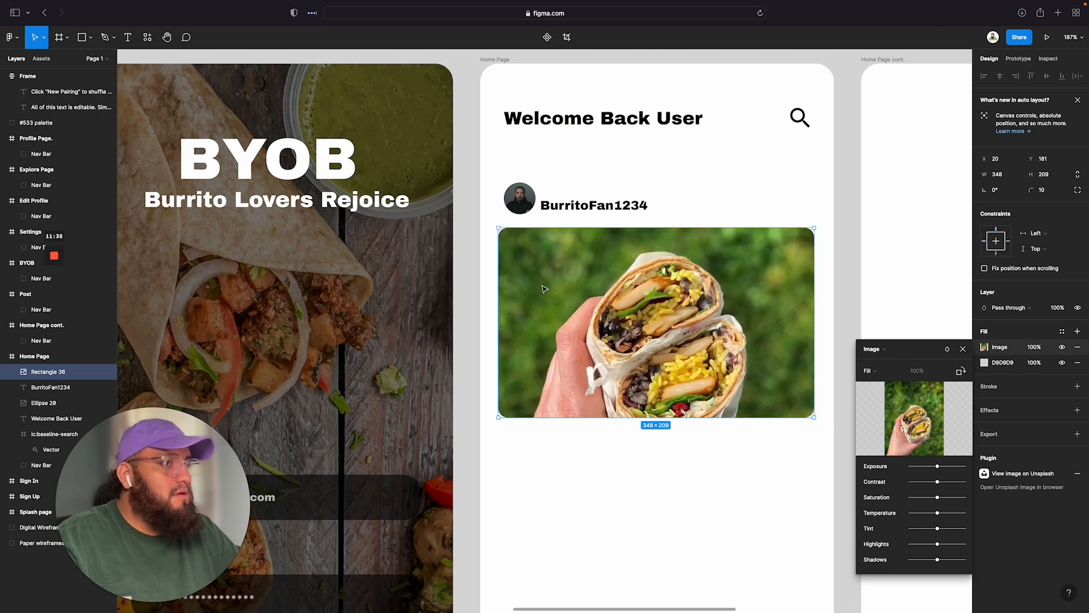
click(876, 372)
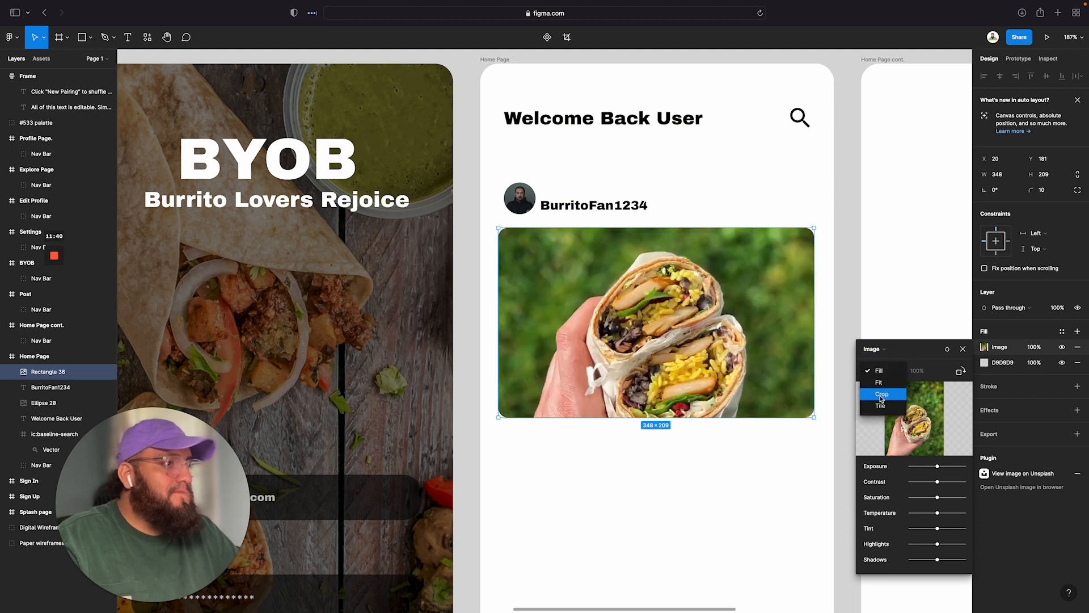
click(882, 396)
drag(700, 354, 697, 331)
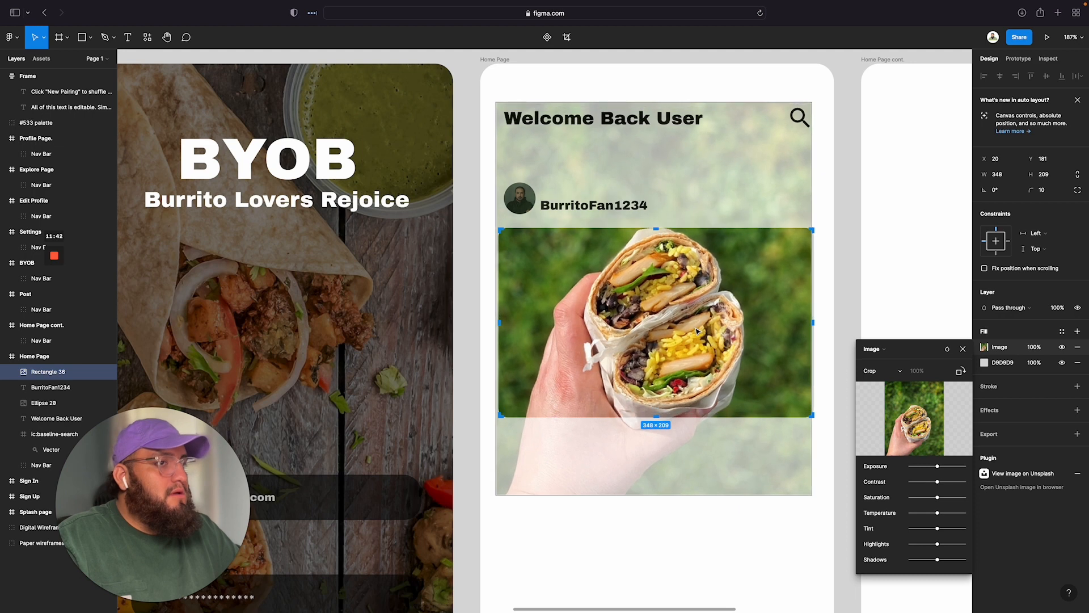
Step: Replace the post image's hand-held burrito photo with the Unsplash "burrito" photo of an open tortilla with rice, beans and guacamole
key(BackSpace)
right_click(763, 260)
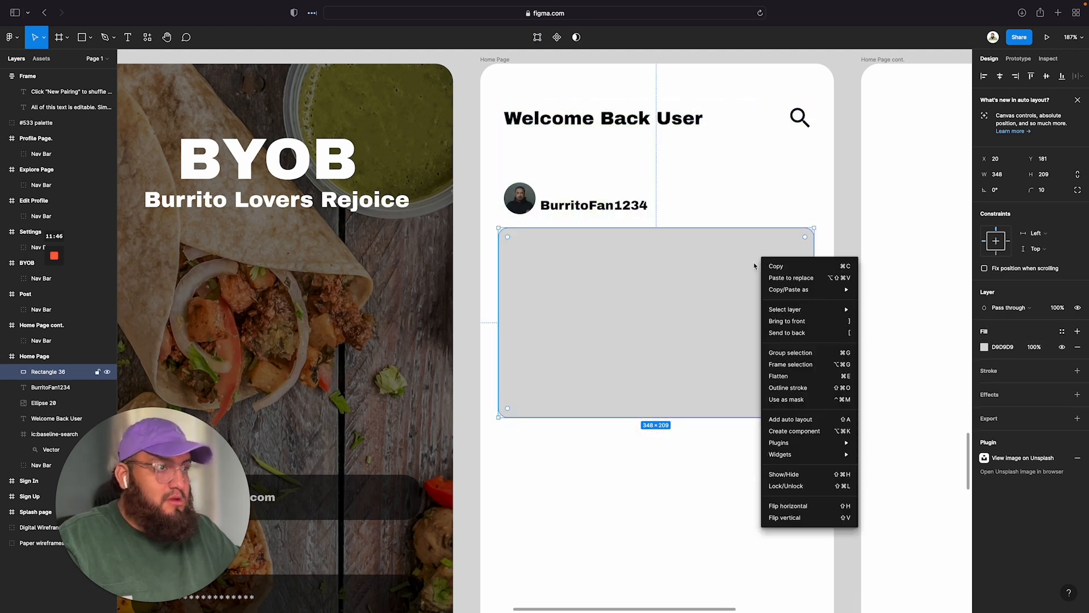
mouse_move(834, 443)
click(895, 456)
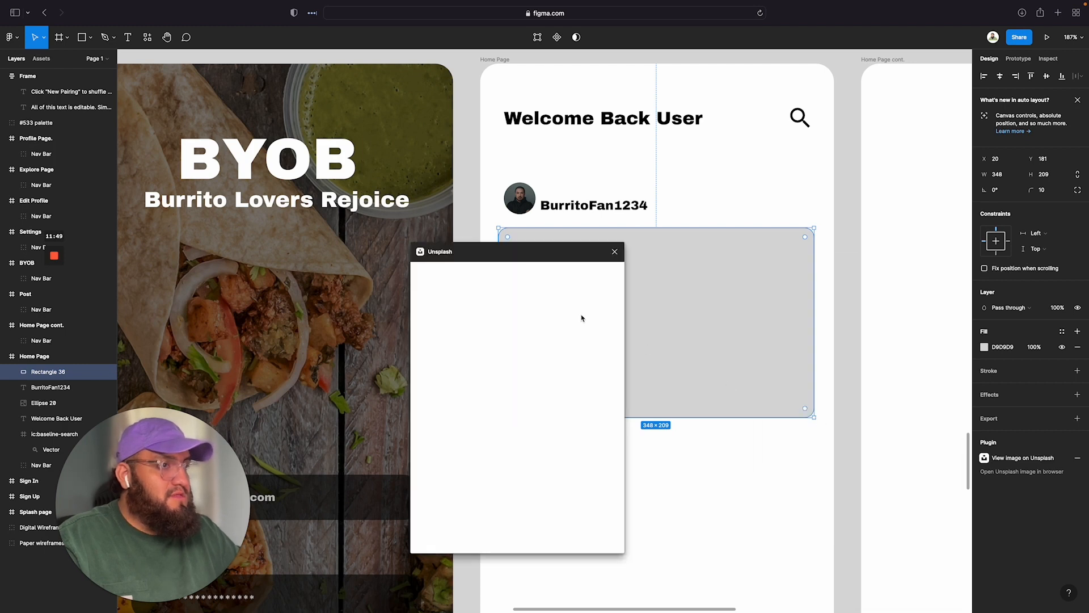
click(456, 299)
text(burrito)
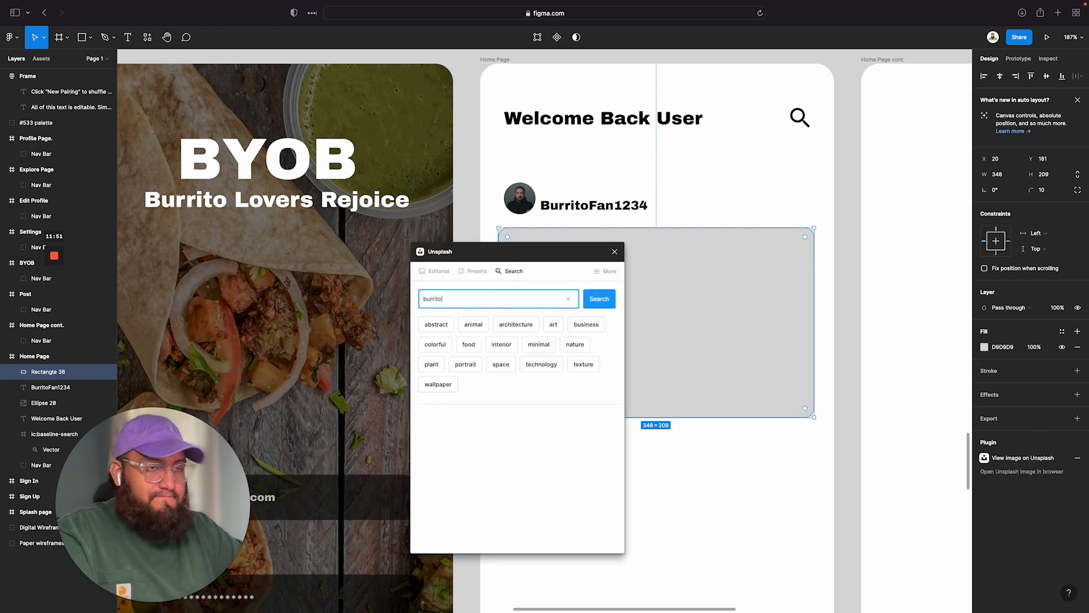
key(Return)
scroll(526, 399, down, 5)
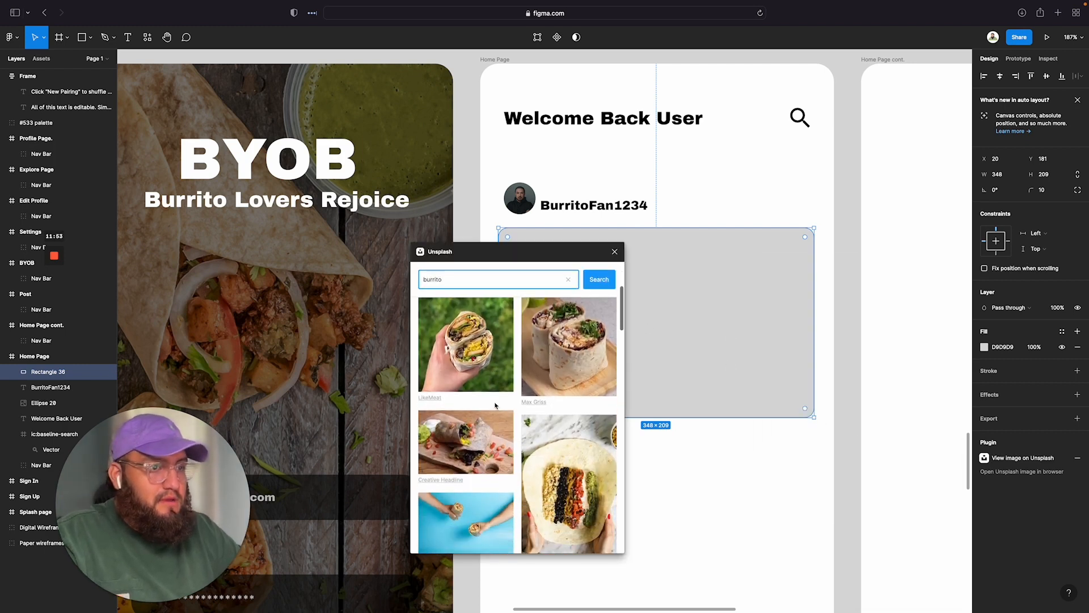
scroll(527, 399, down, 2)
click(553, 398)
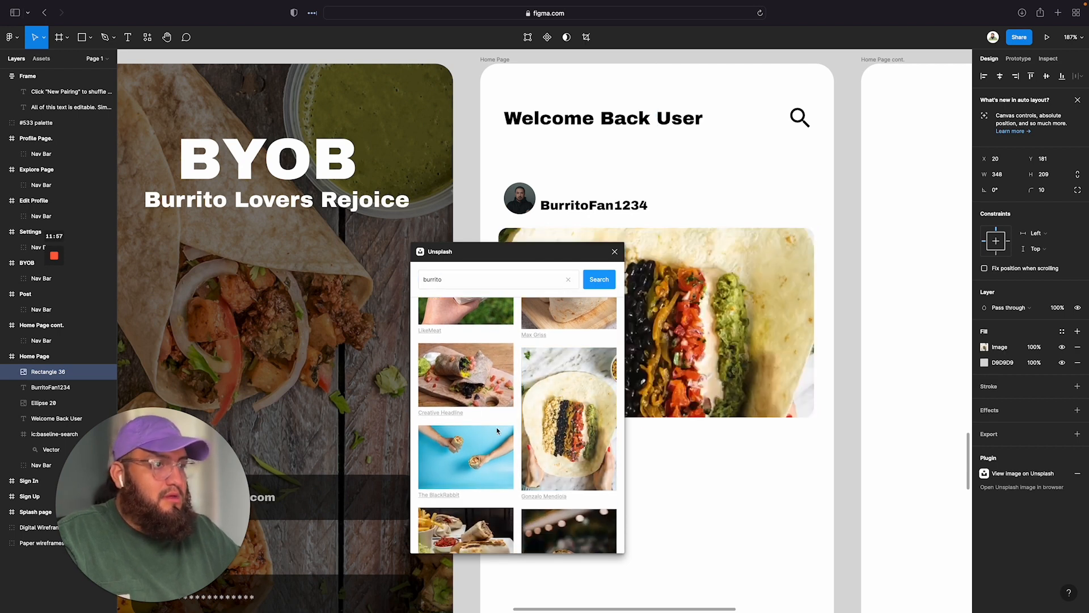
Step: Browse further burrito photos in the Unsplash results and close the plugin
scroll(467, 427, down, 2)
scroll(467, 429, down, 2)
scroll(467, 429, down, 5)
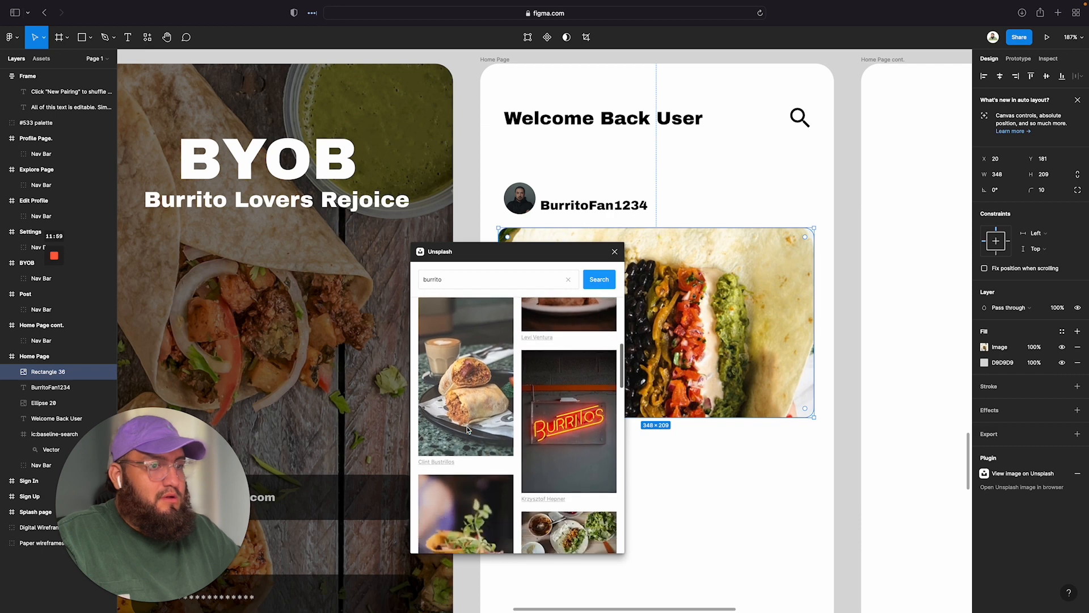
scroll(467, 429, down, 3)
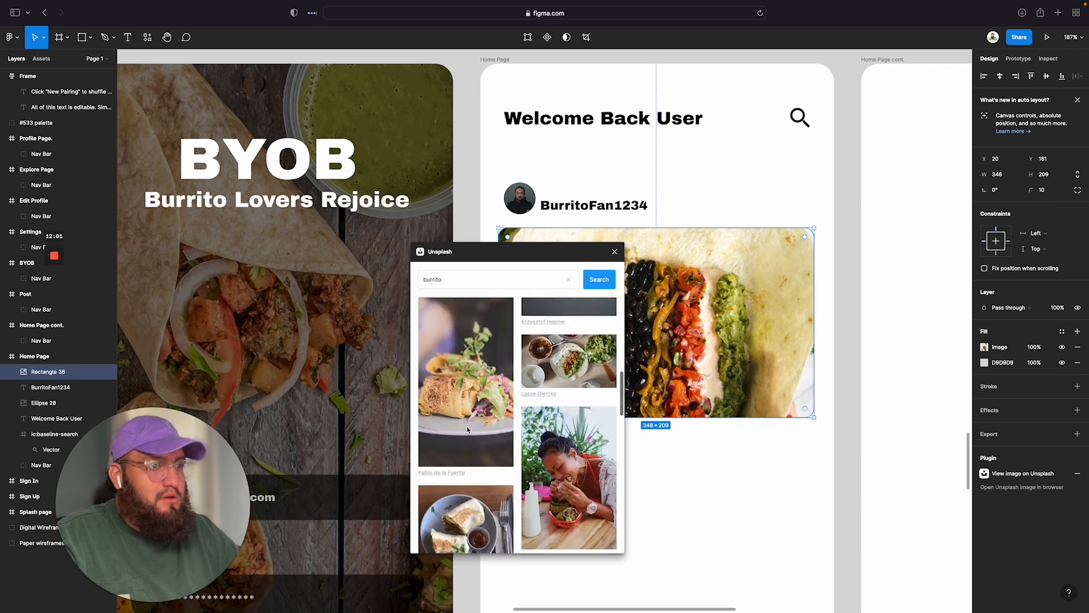
scroll(468, 429, down, 5)
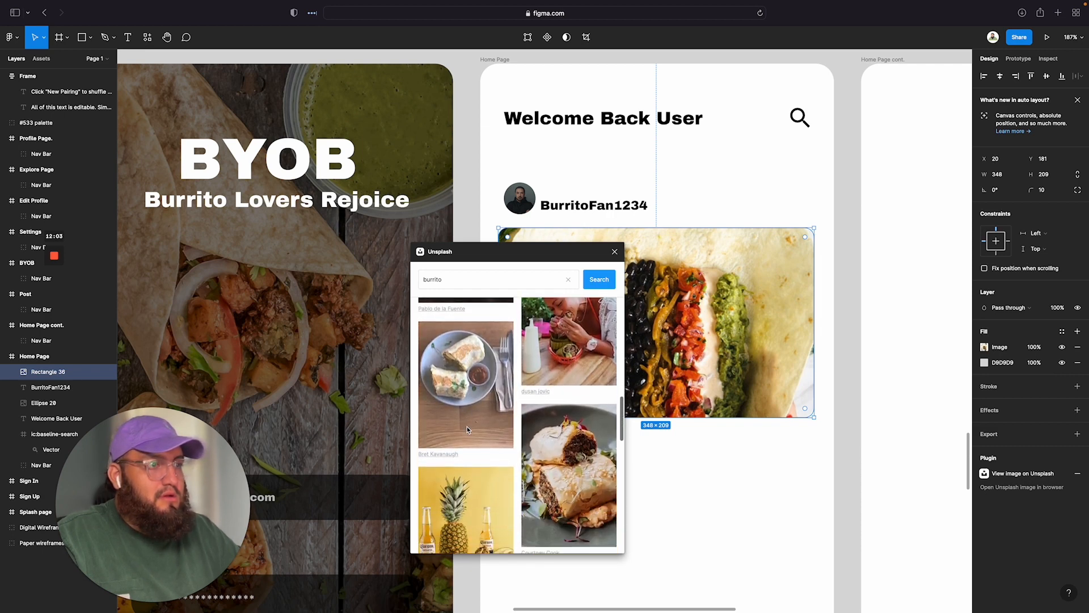
click(616, 252)
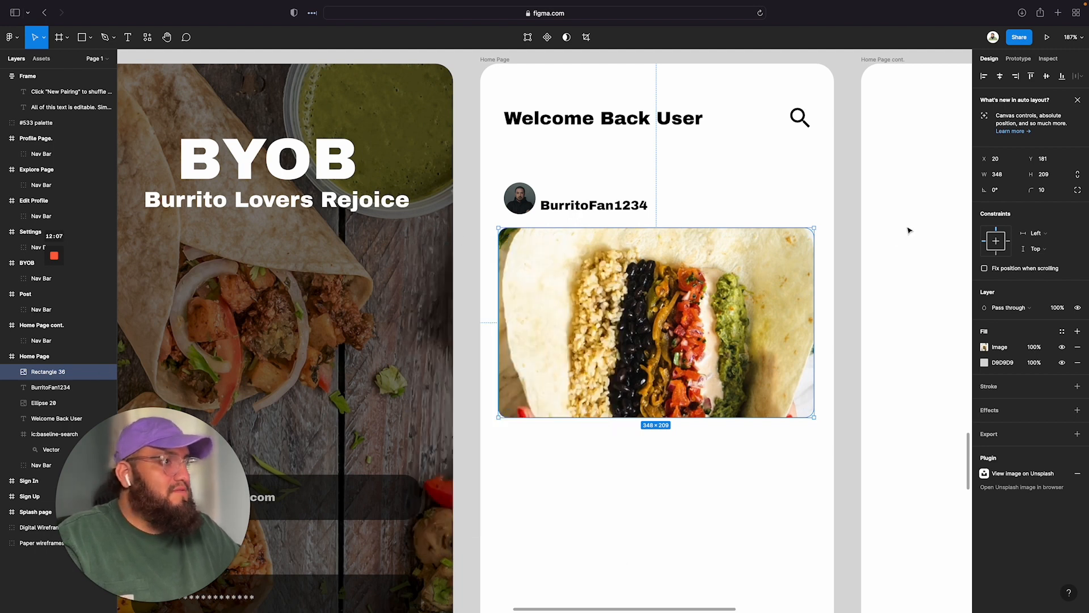
Step: Set the post-image rectangle's width to 350 and height to 350
click(1009, 176)
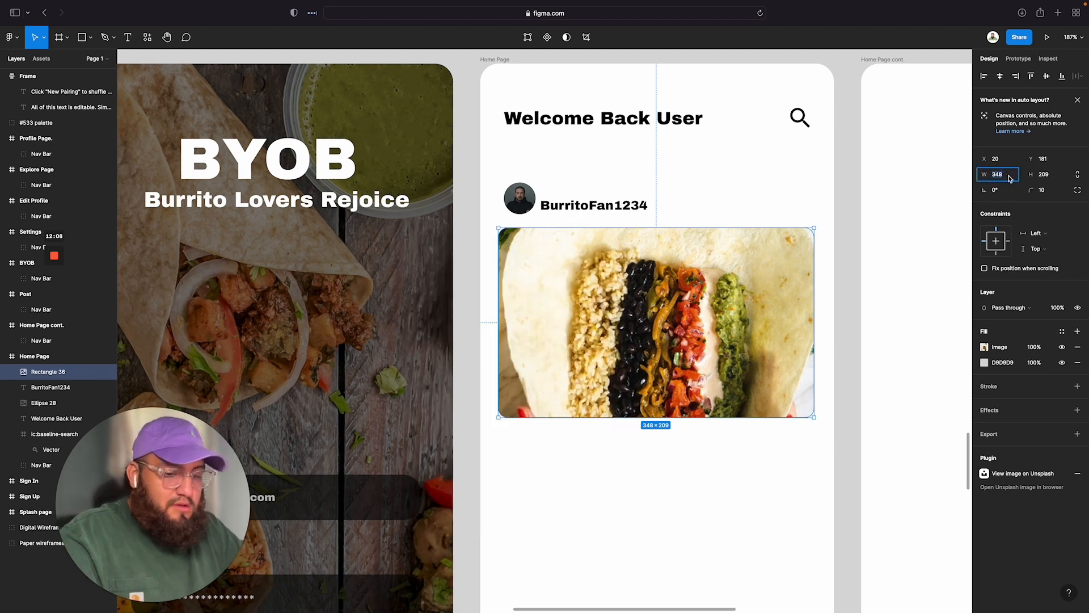
text(350)
key(Return)
key(Tab)
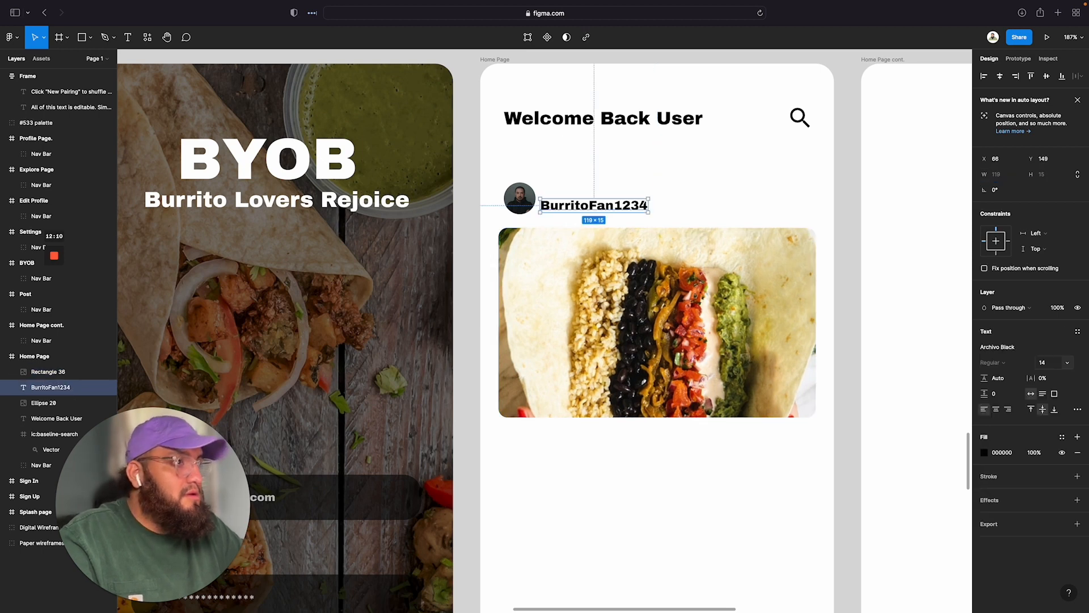
key(shift+Tab)
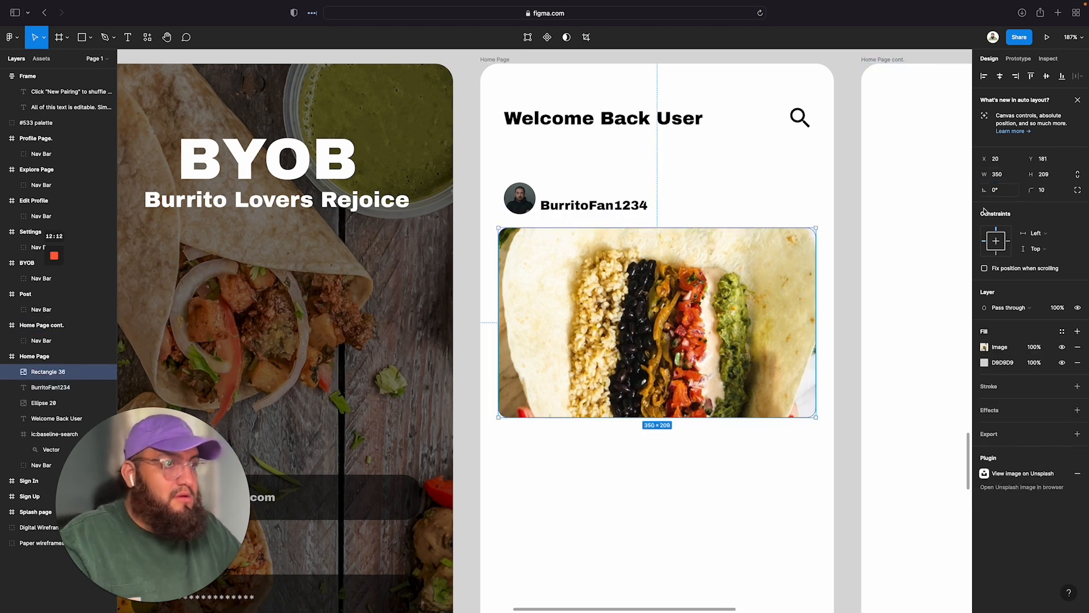
click(1052, 179)
text(35)
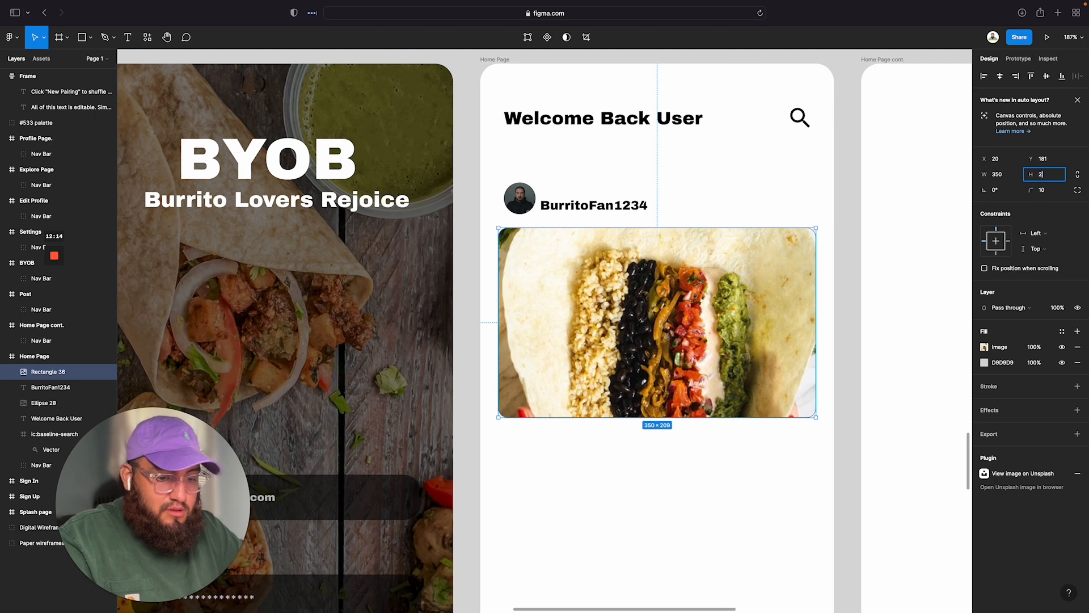
text(0)
key(Return)
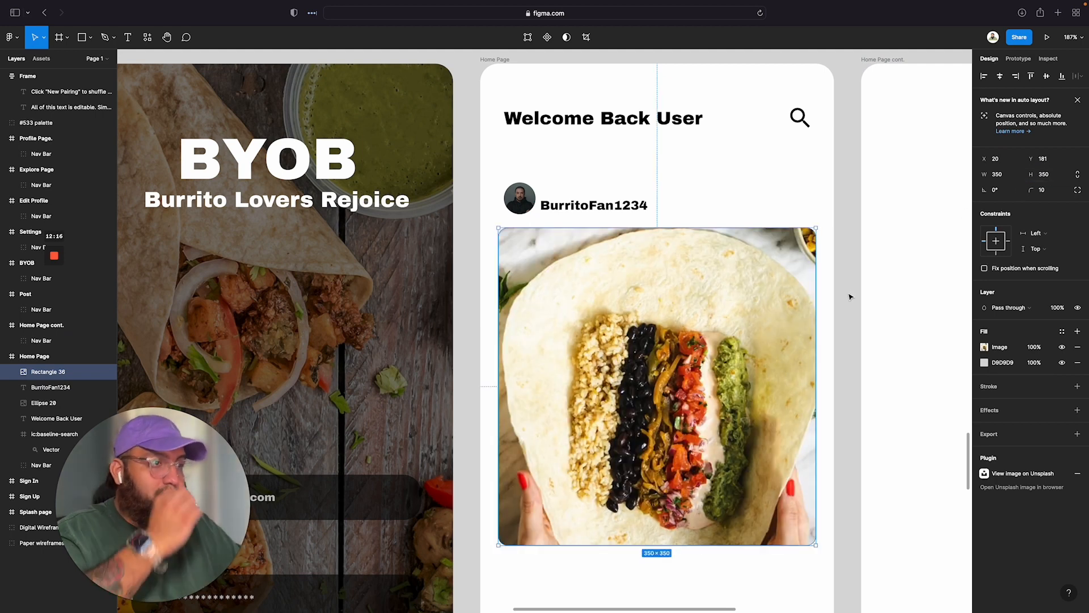
Step: Resize the post-image rectangle to 300 wide by 200 high
click(998, 178)
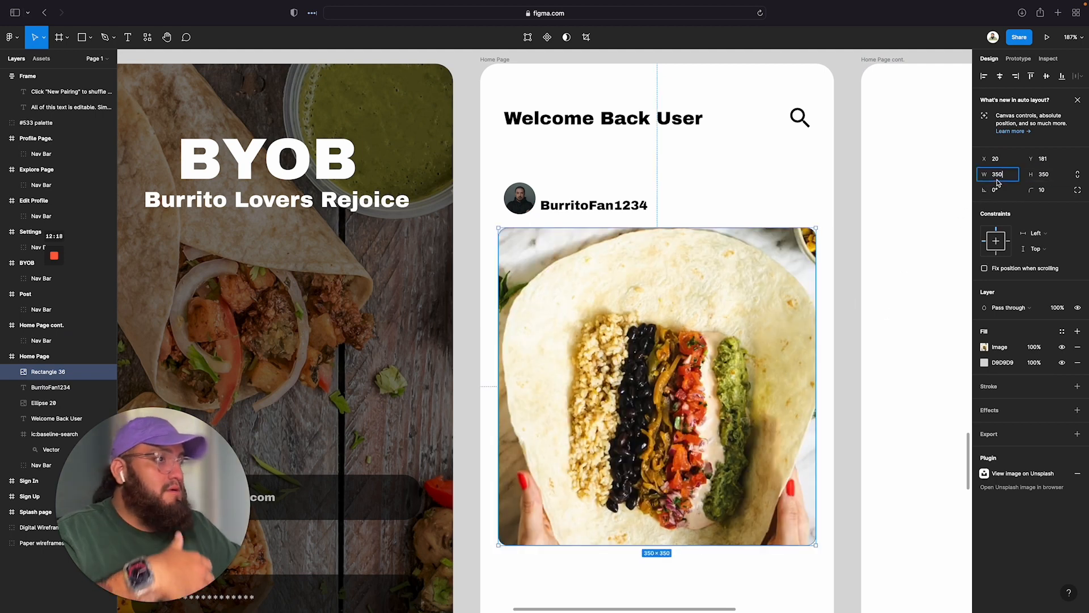
text(300)
key(Return)
key(Tab)
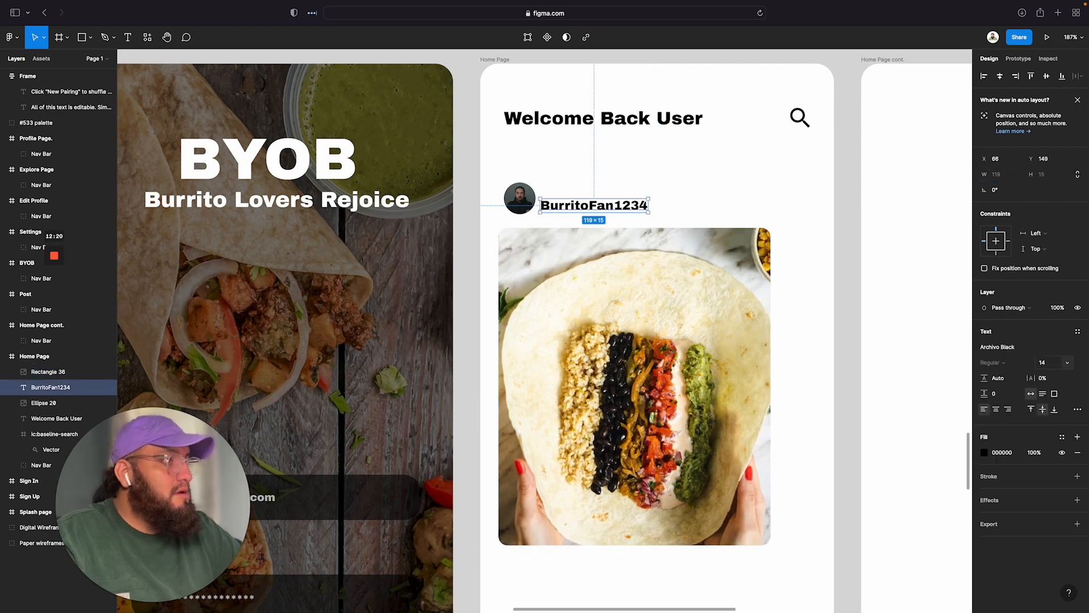
key(shift+Tab)
click(1055, 174)
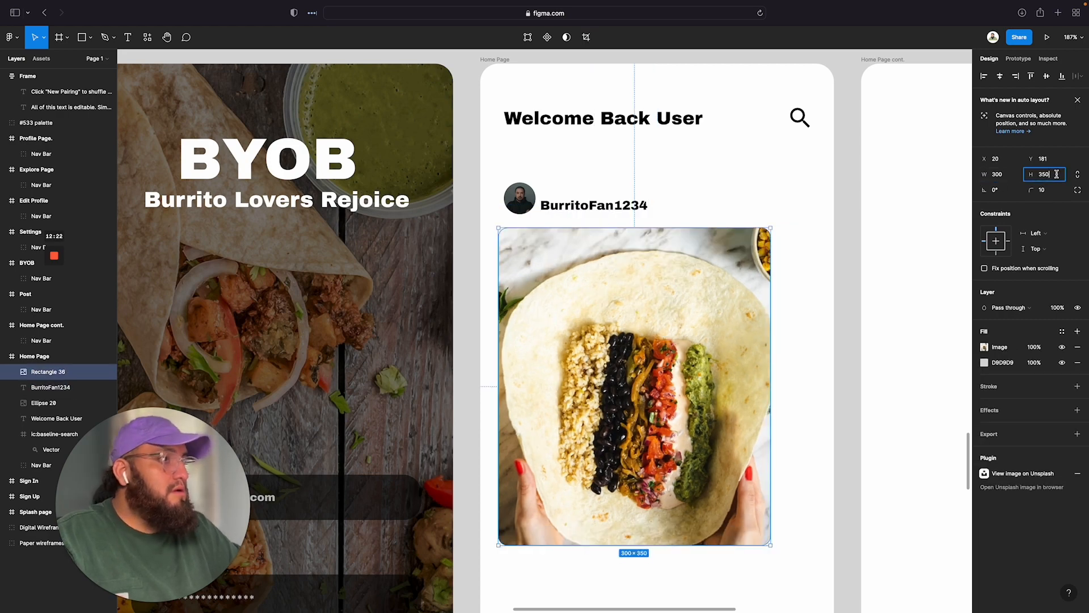
text(200)
key(Return)
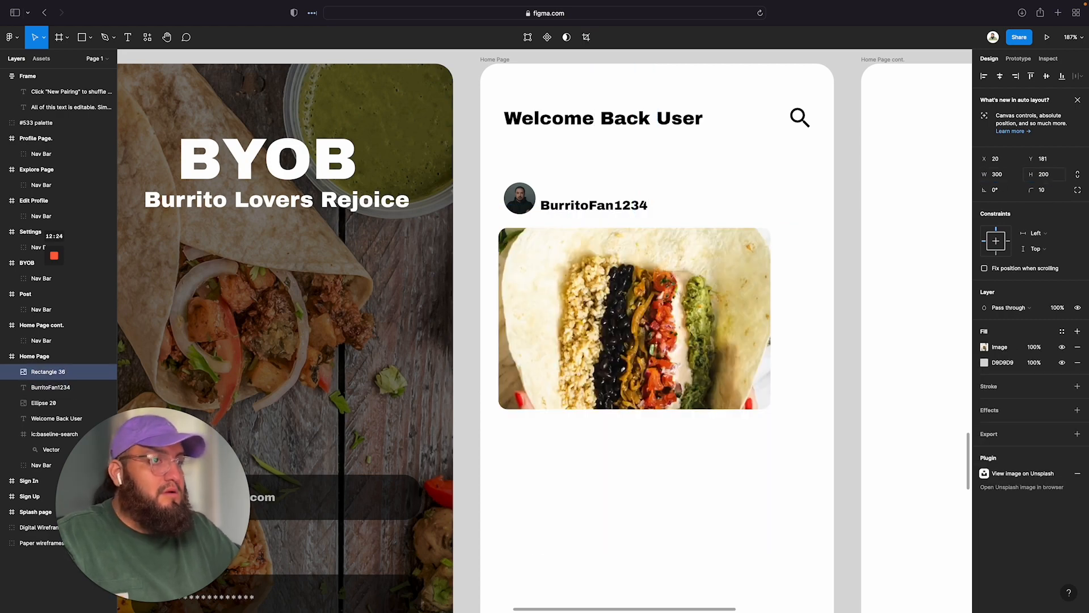
key(ctrl+Left)
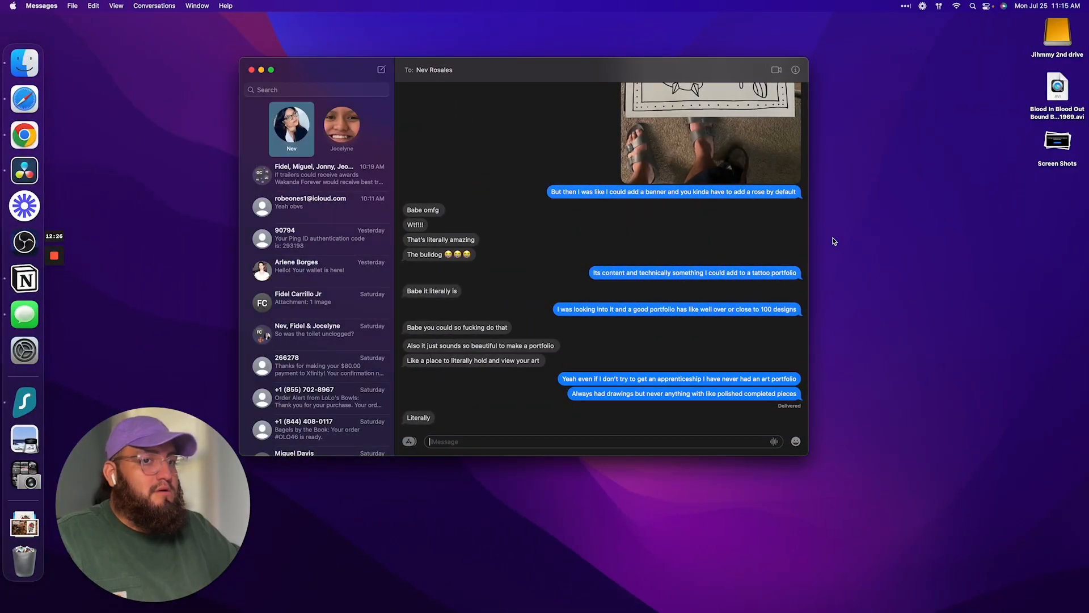
key(ctrl+Right)
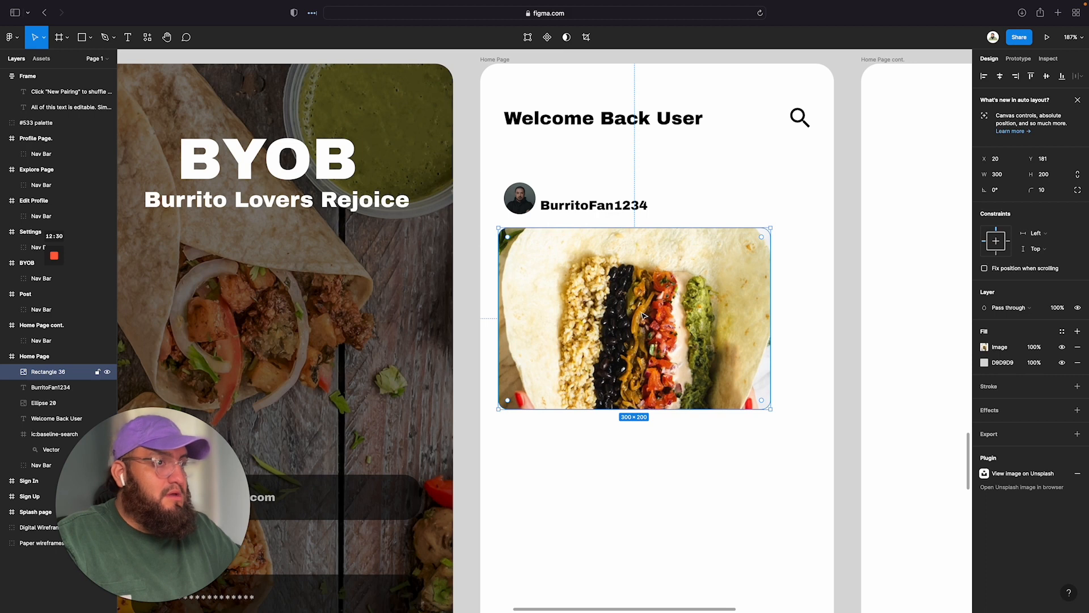
Step: Move the post image to the horizontal centre of the Home Page frame, at X 45, Y 182
drag(643, 316, 676, 316)
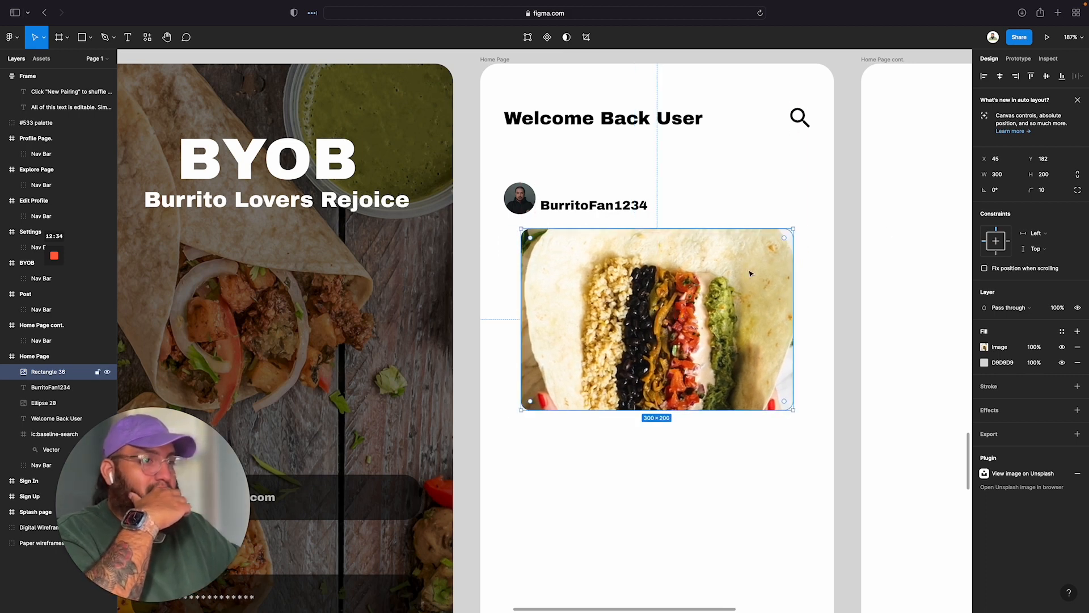
Step: Enlarge the post image to 400 × 400 and centre it horizontally in the Home Page frame
click(999, 174)
text(400)
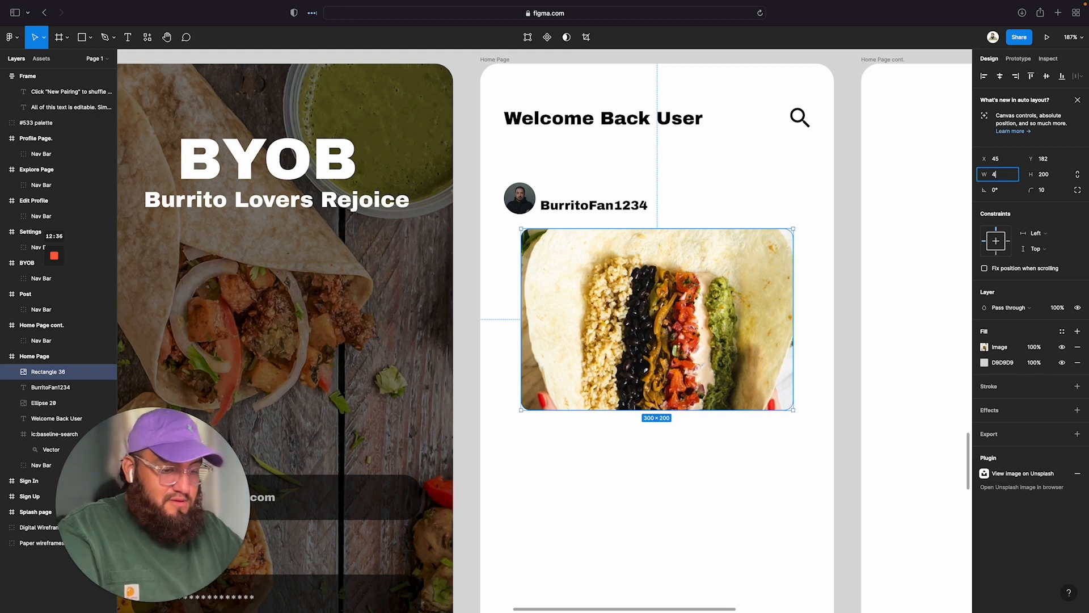
key(Tab)
click(1012, 179)
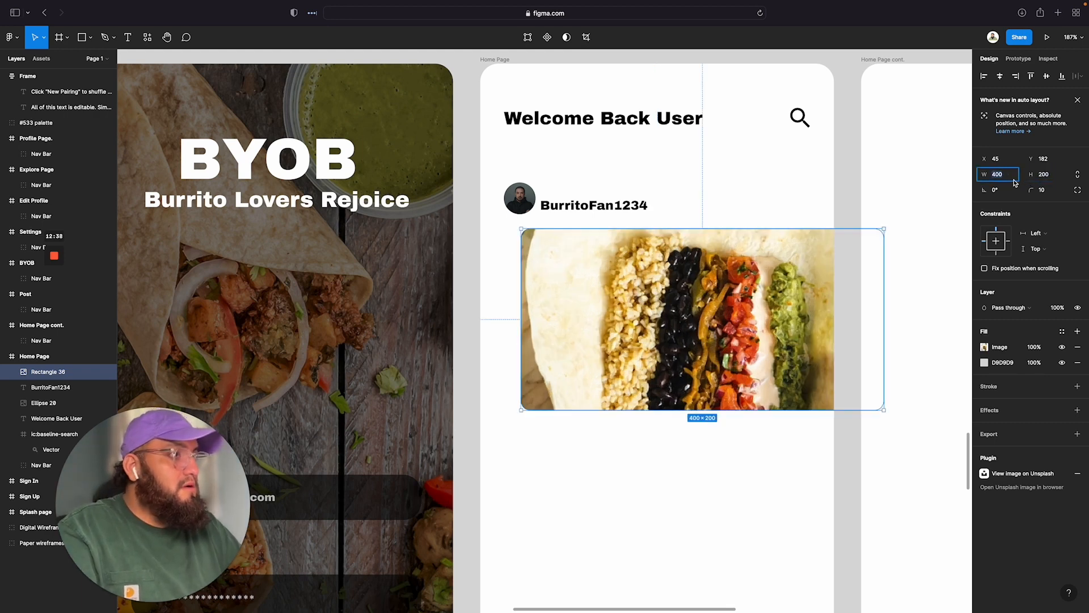
click(1043, 178)
text(400)
key(Return)
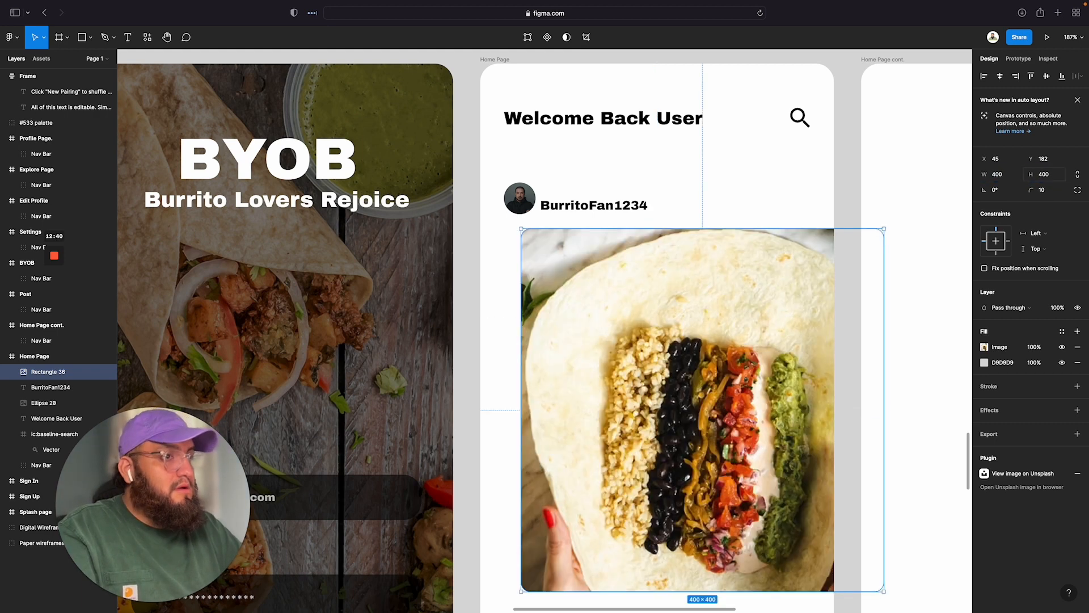
click(1002, 77)
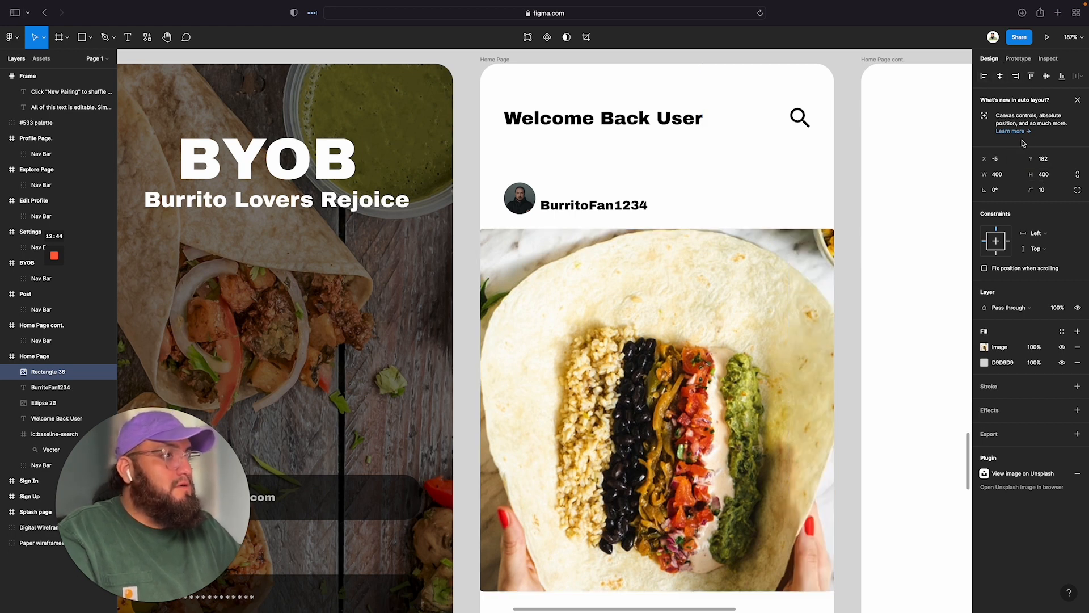
Step: Resize the post image to 375 × 375 and centre it horizontally in the Home Page frame
click(1005, 178)
text(375)
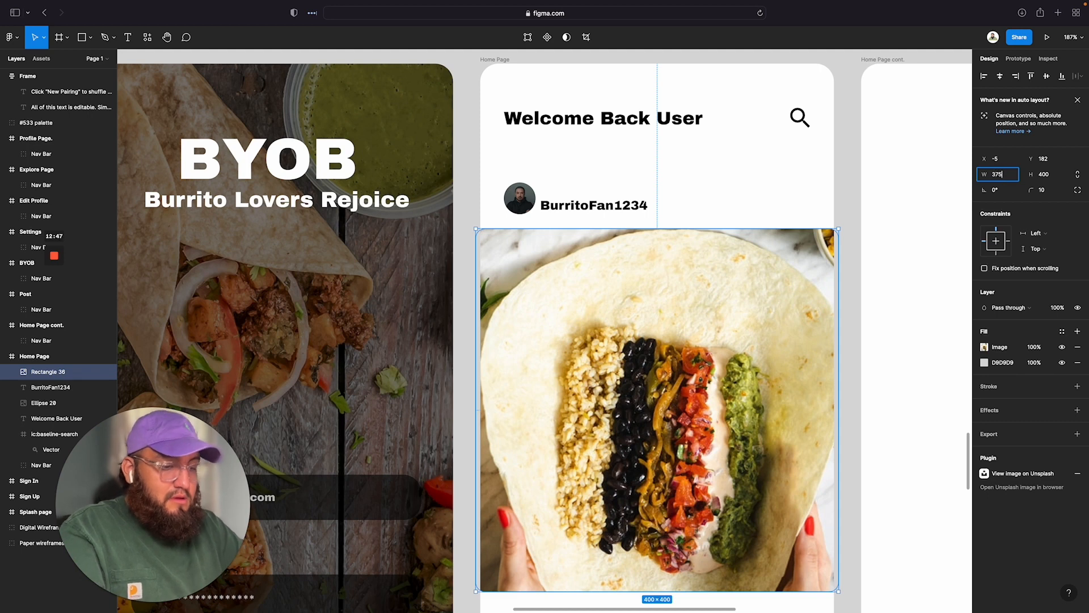
key(Return)
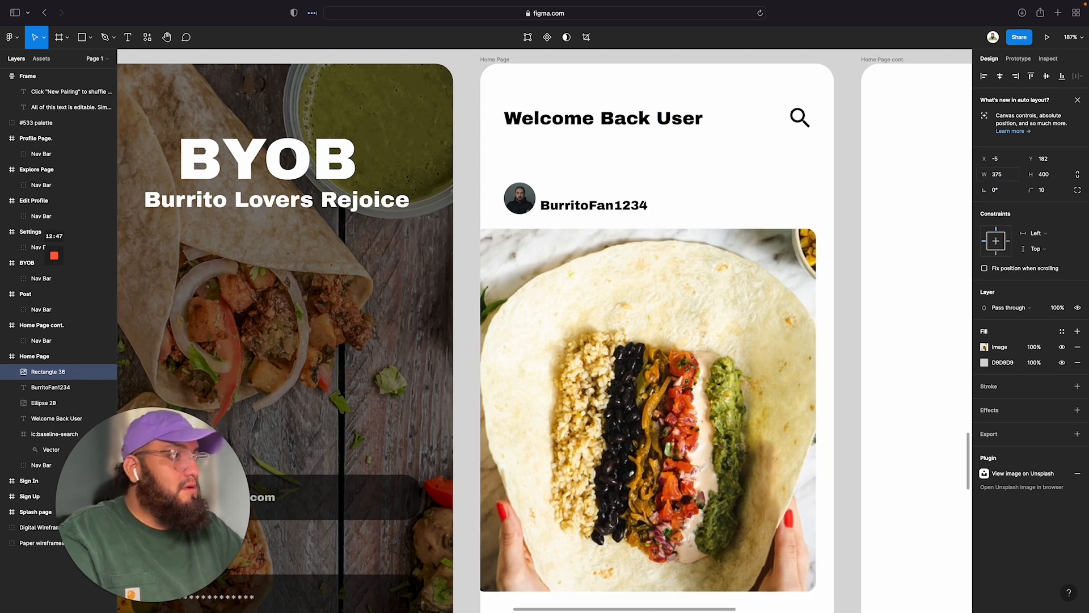
click(1045, 177)
text(375)
key(Return)
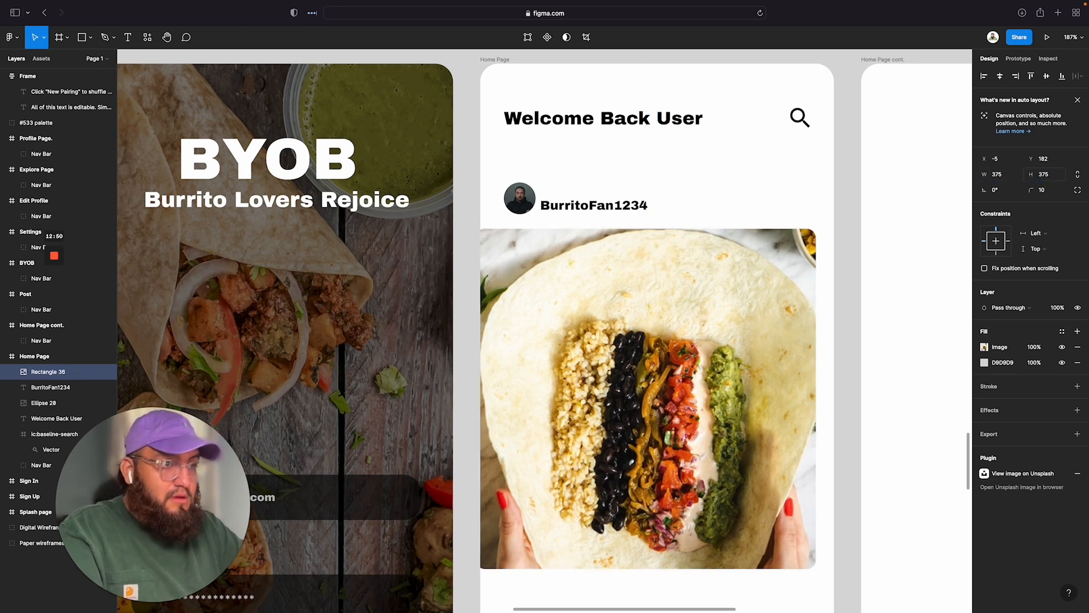
click(999, 76)
Step: Set the post image's width to 350 and its height to 250
click(1006, 176)
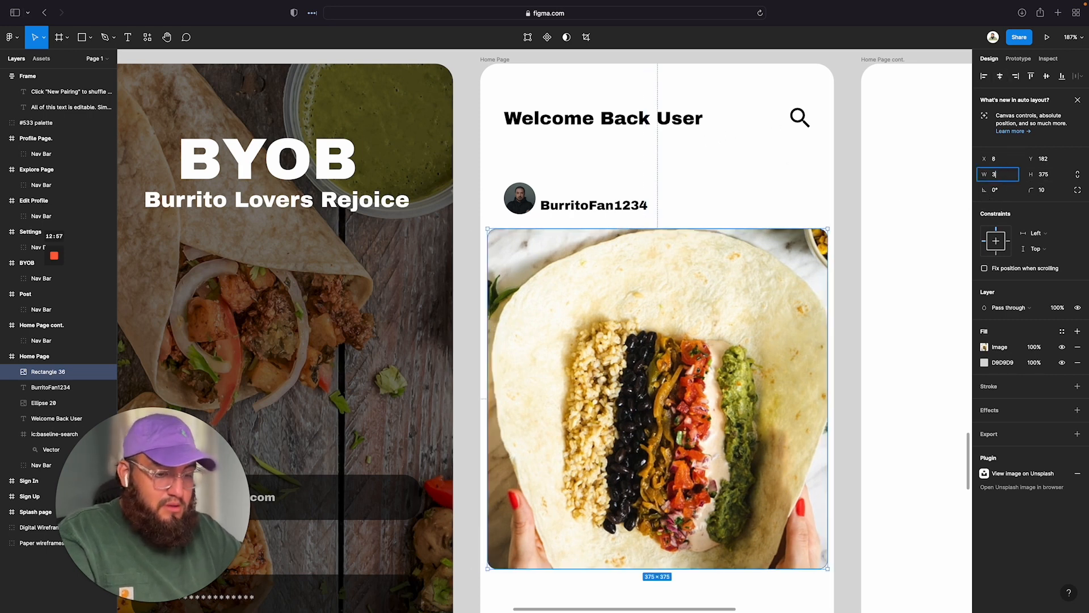
click(1058, 177)
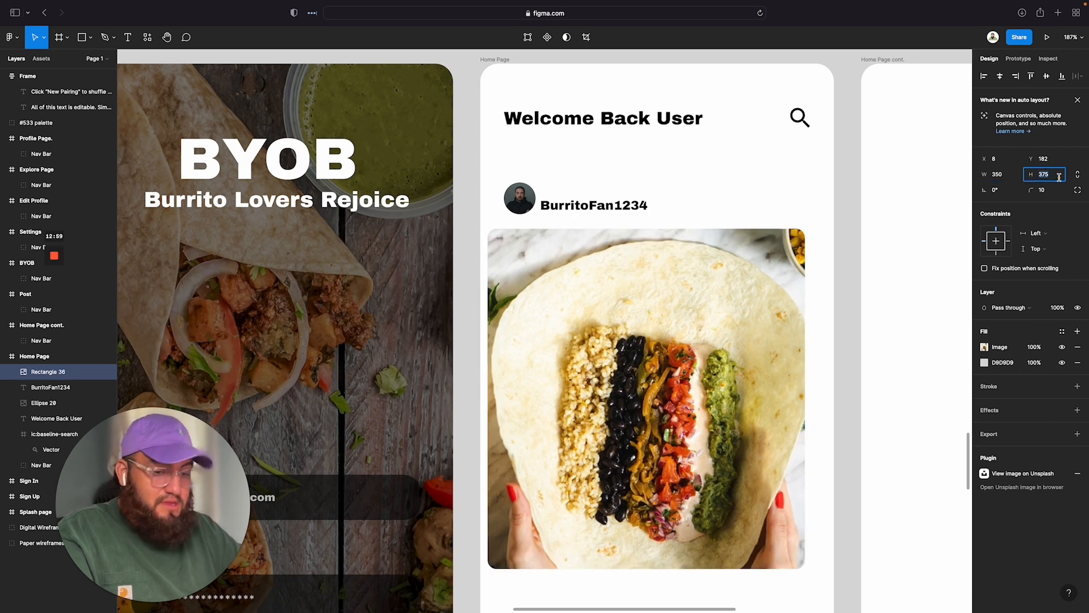
text(250)
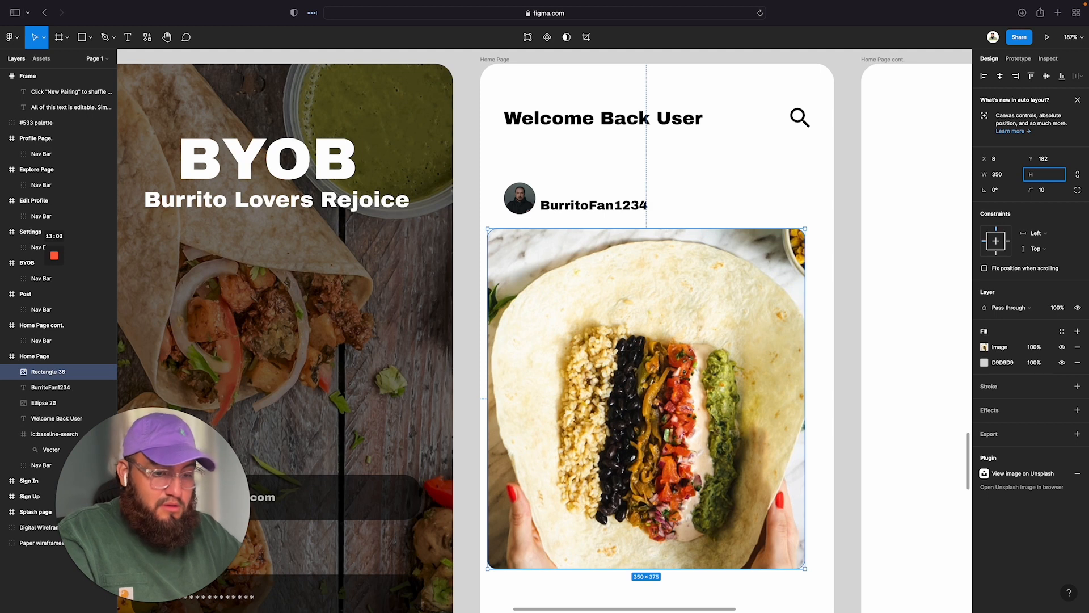
Step: Set the burrito photo's height to 350 and centre it horizontally in the Home Page frame
text(350)
key(Return)
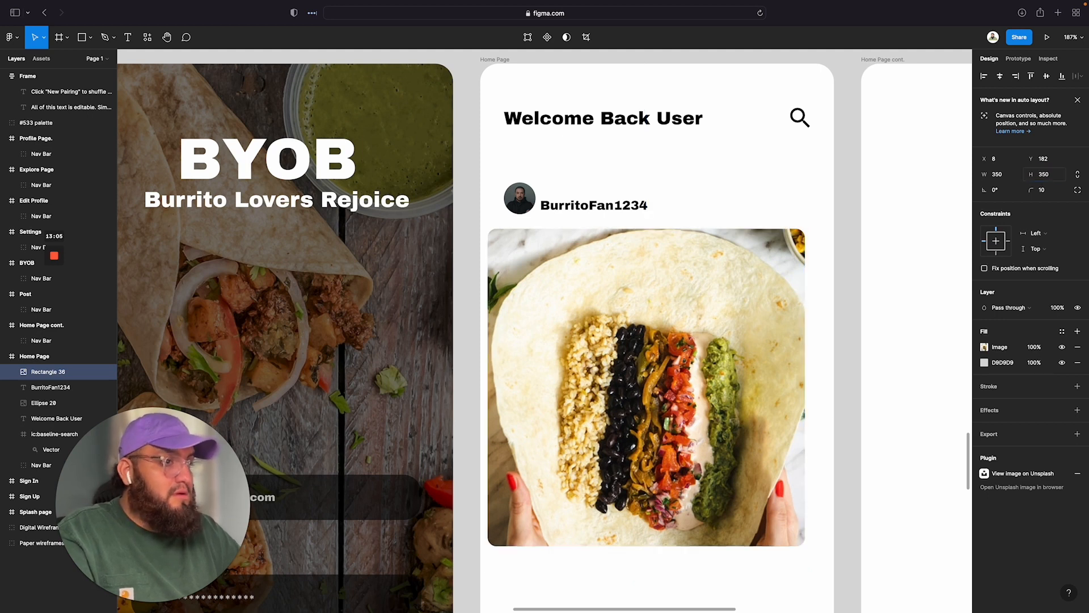
click(1000, 77)
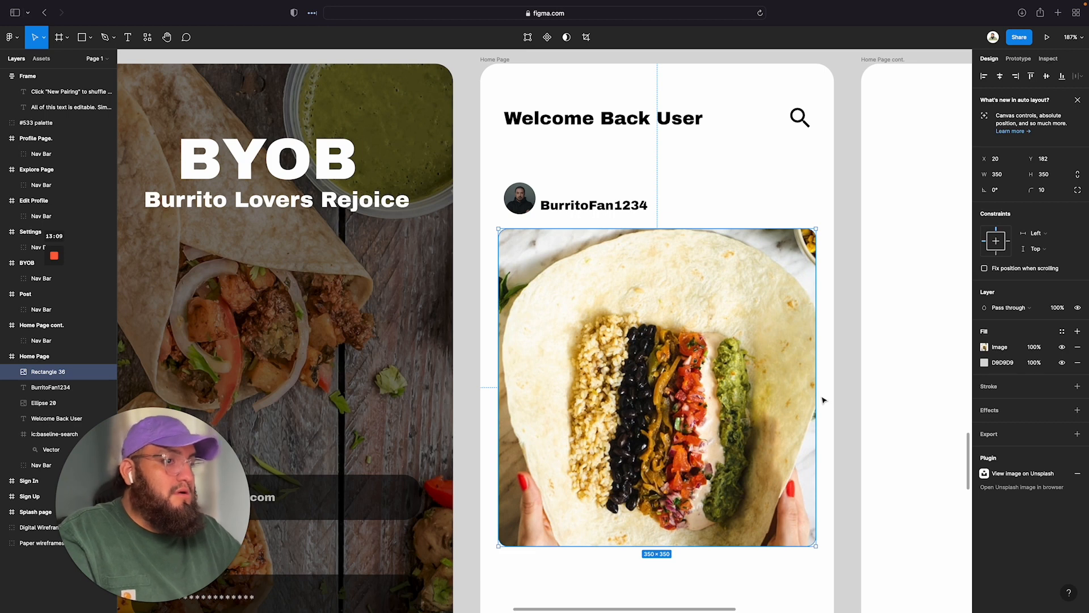
Step: Align the welcome heading at X 20 with the photo's left edge and move the profile picture and username left and down, closer to the photo
scroll(629, 385, down, 1)
scroll(629, 386, down, 4)
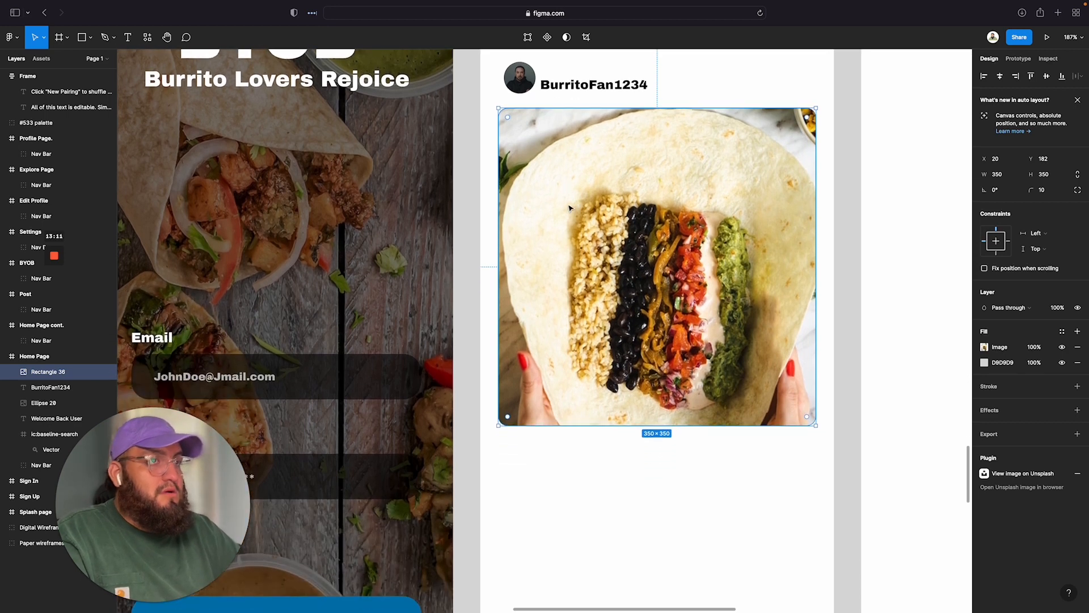
scroll(569, 238, up, 4)
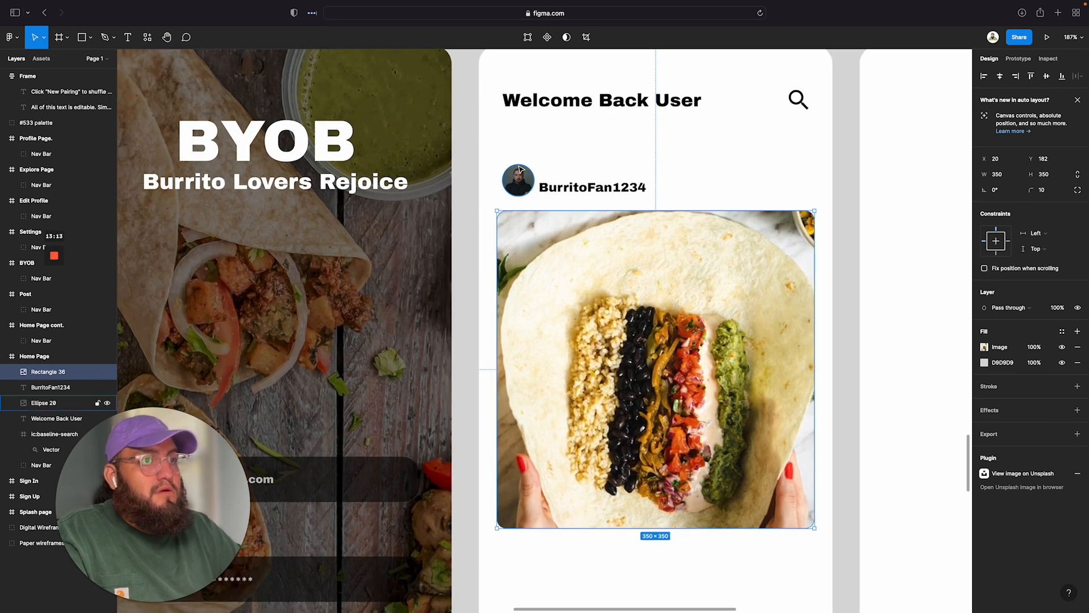
drag(530, 109, 528, 104)
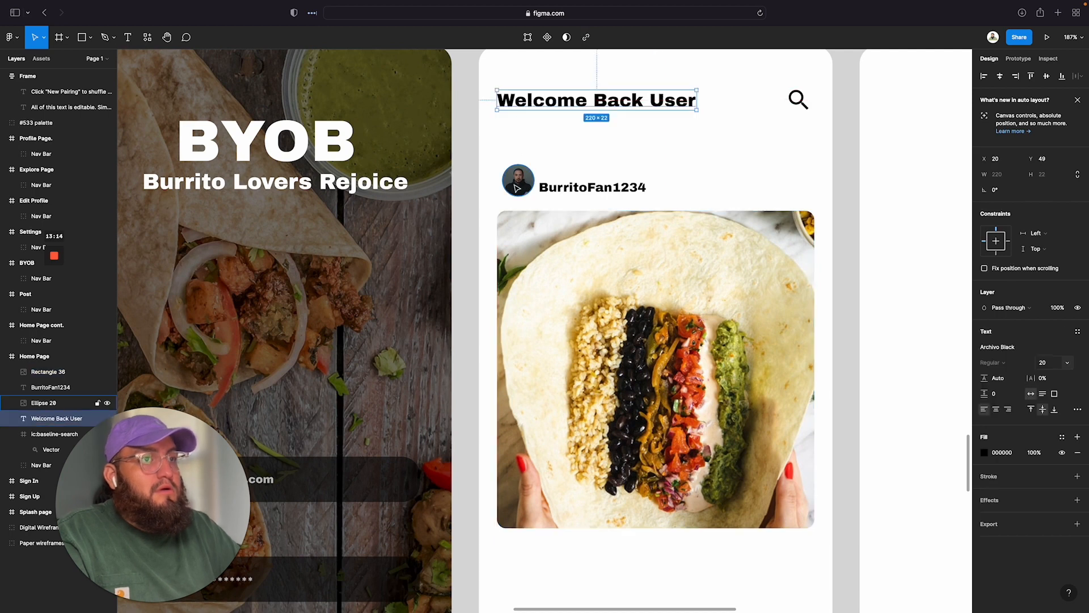
drag(514, 183, 508, 190)
drag(555, 189, 553, 195)
Step: Search Unsplash for "burrito" and replace the photo with the hand-held halved burrito on a green background
click(556, 360)
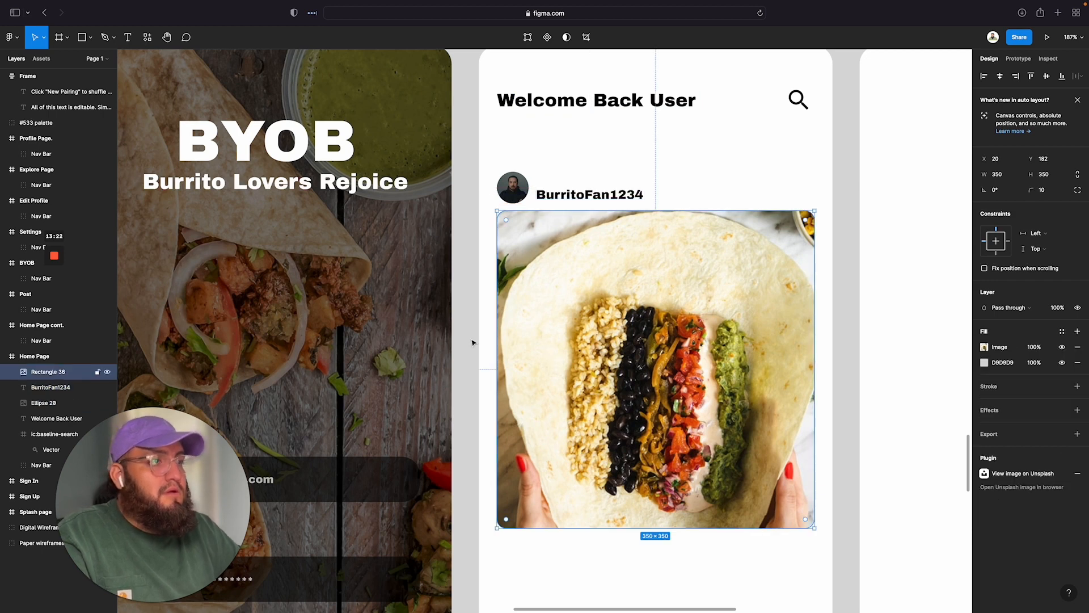
right_click(686, 304)
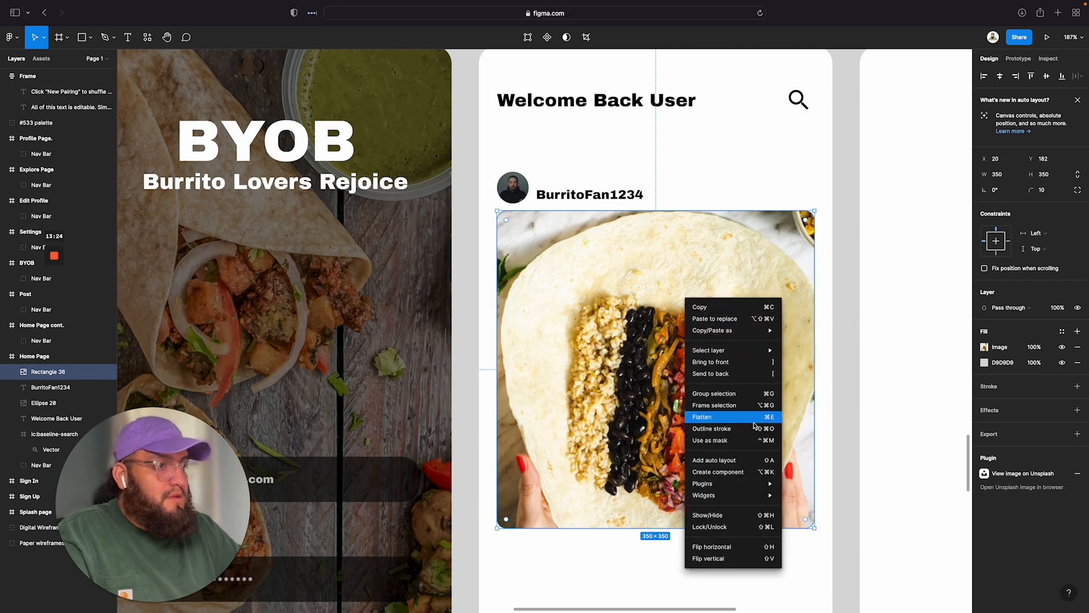
mouse_move(741, 485)
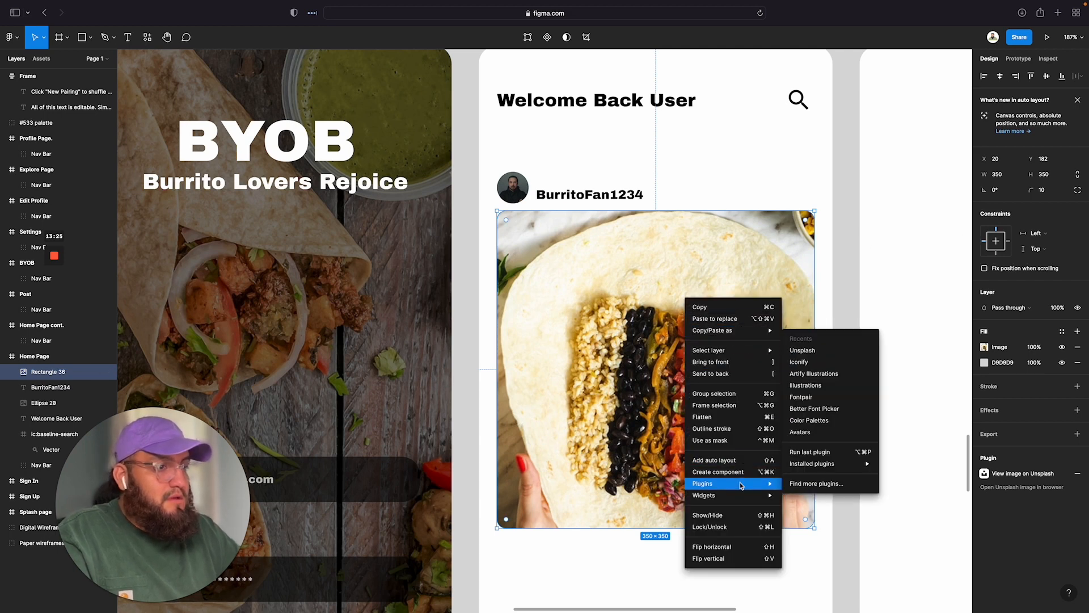
click(814, 351)
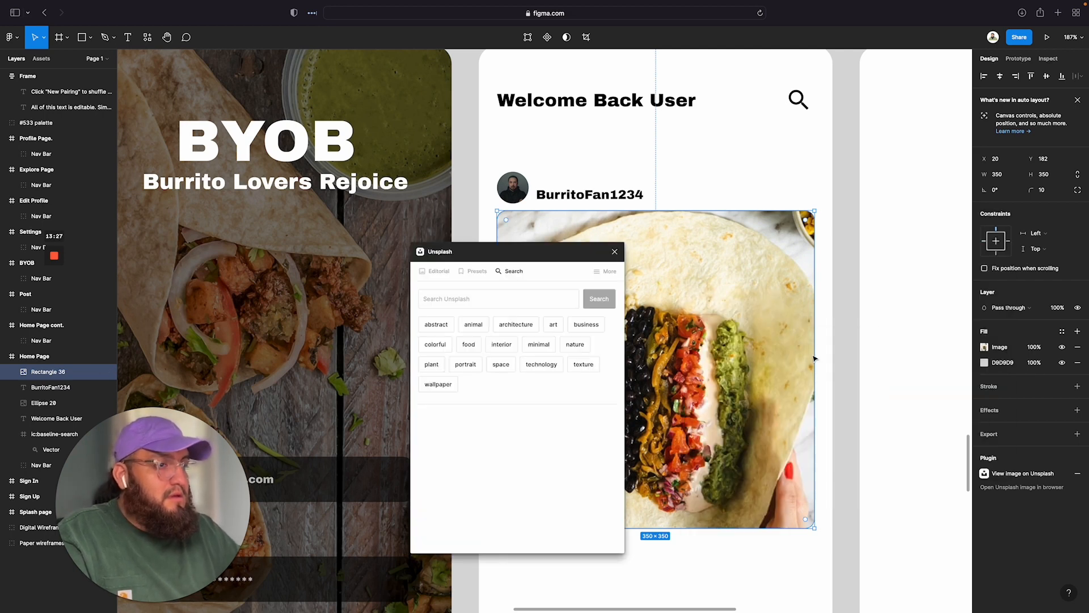
click(485, 299)
text(burrito)
key(Return)
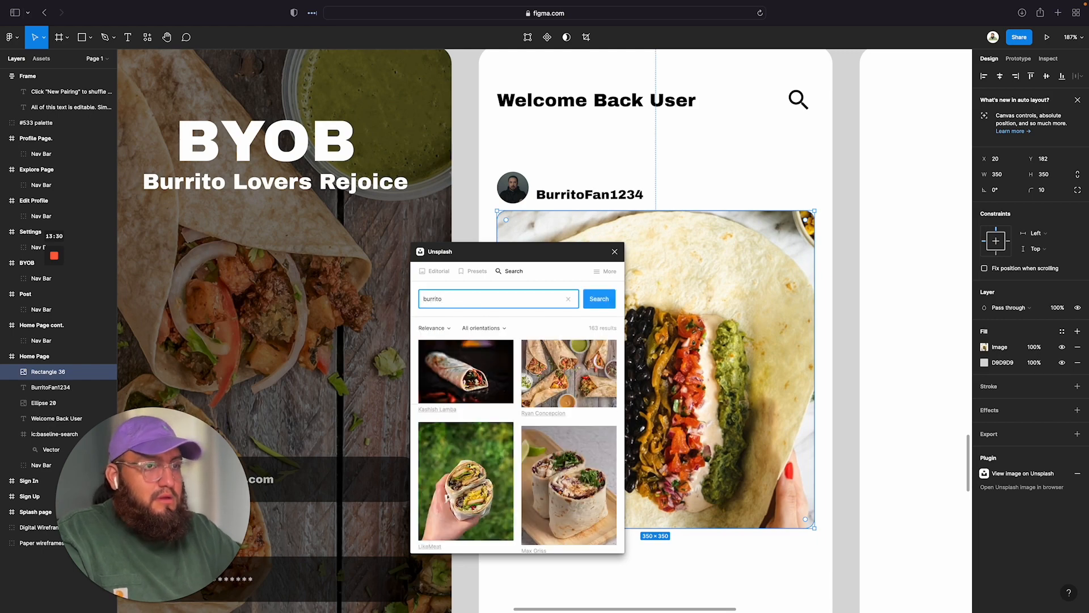
click(458, 431)
drag(483, 252, 374, 218)
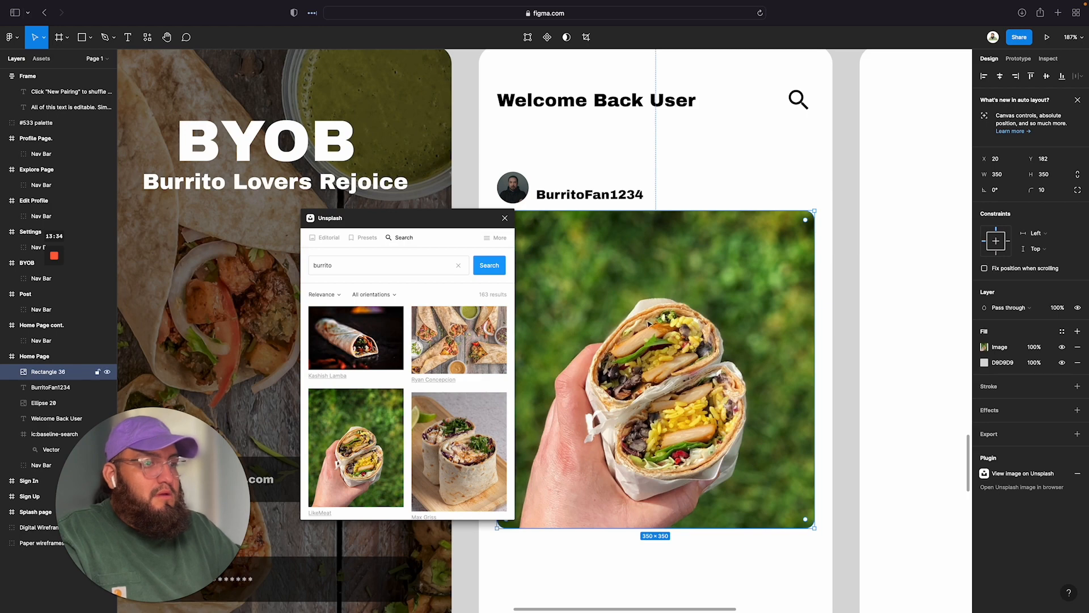
click(502, 217)
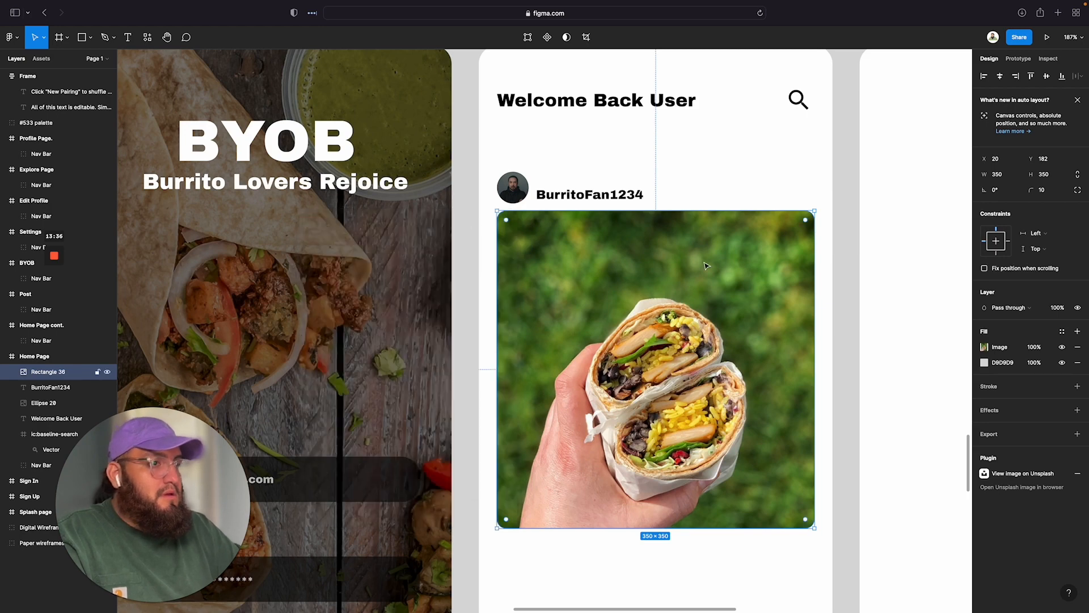
Step: Check the spacing between the welcome heading, the username row and the burrito photo on the Home Page
scroll(667, 321, down, 2)
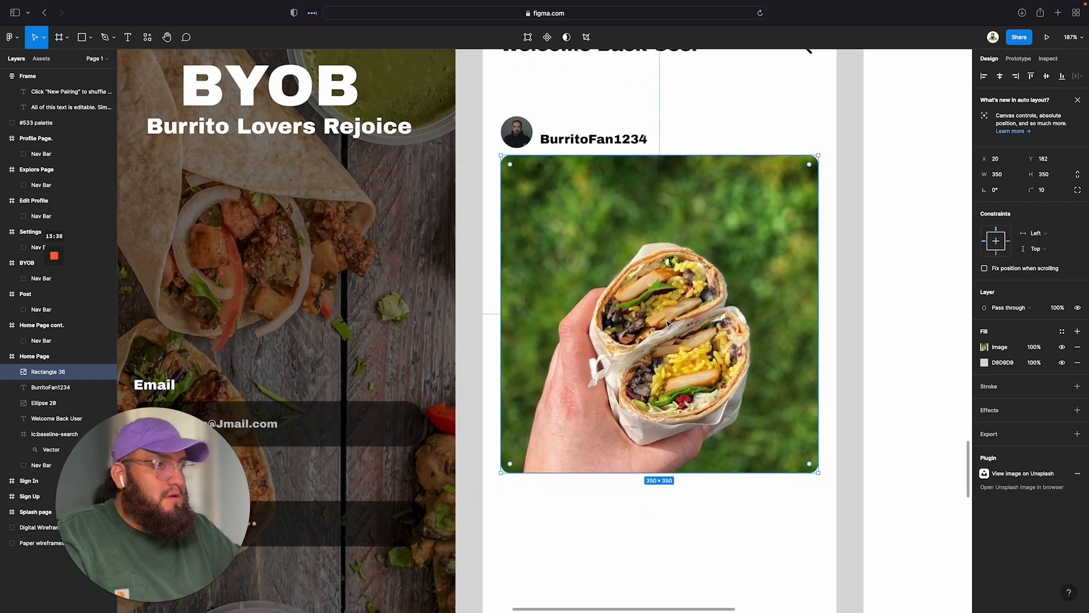
scroll(738, 284, up, 4)
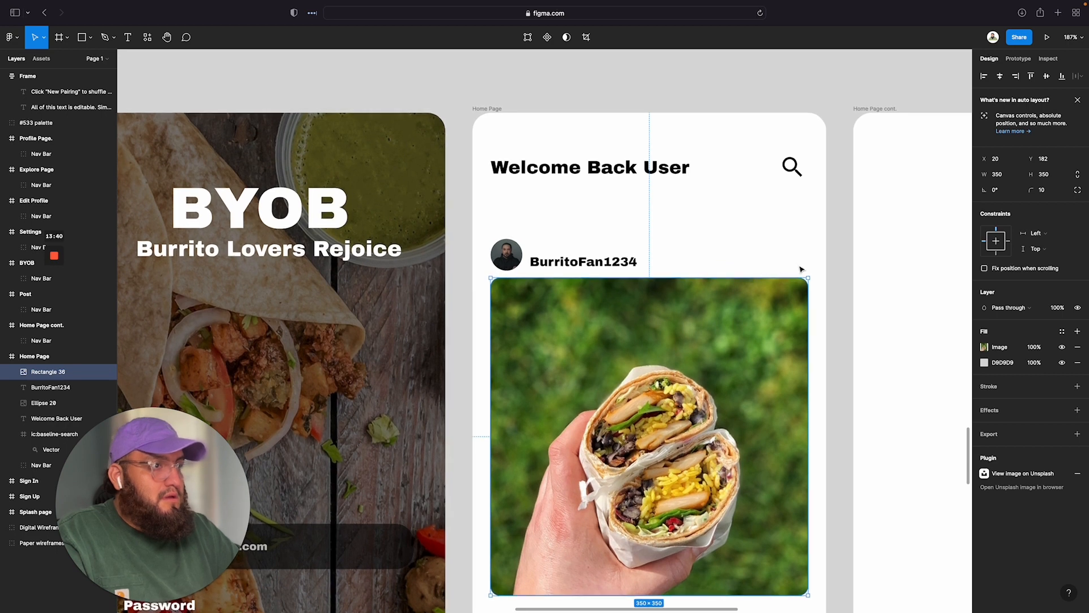
scroll(794, 269, up, 2)
scroll(624, 278, up, 1)
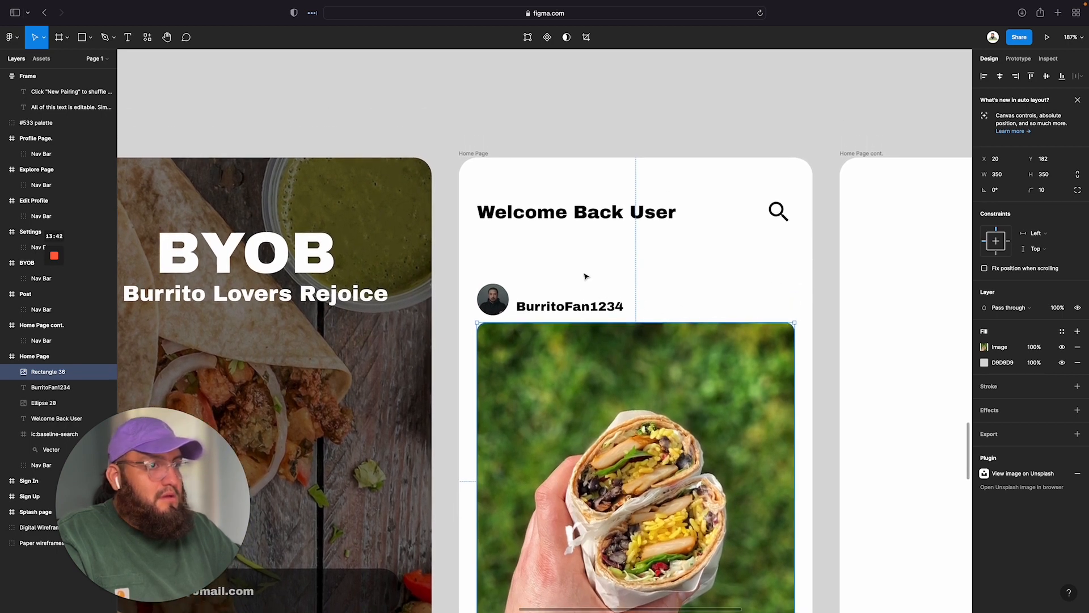
click(618, 307)
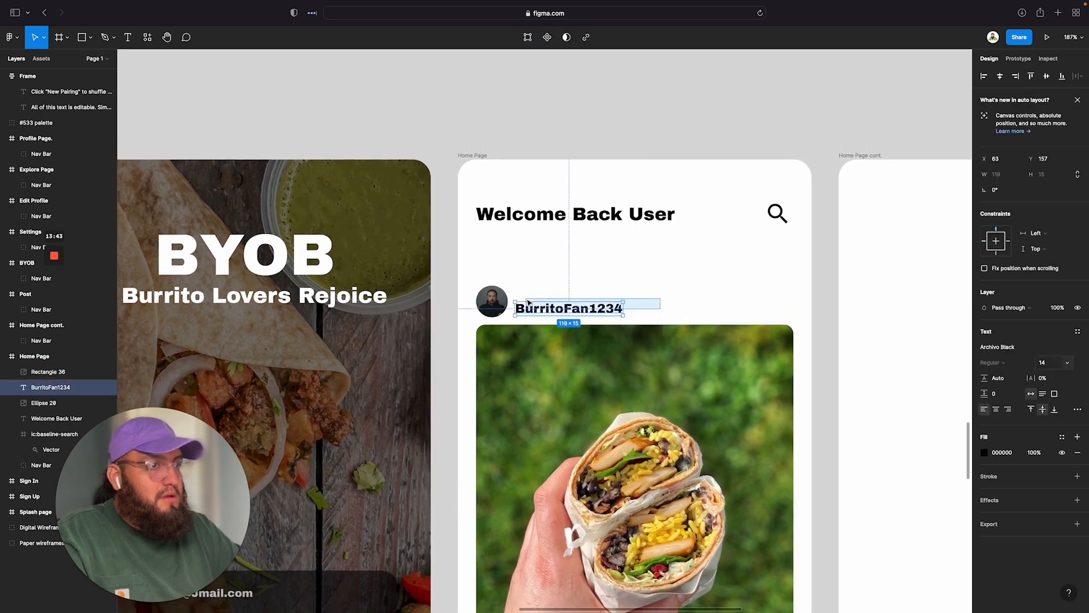
click(686, 290)
click(598, 214)
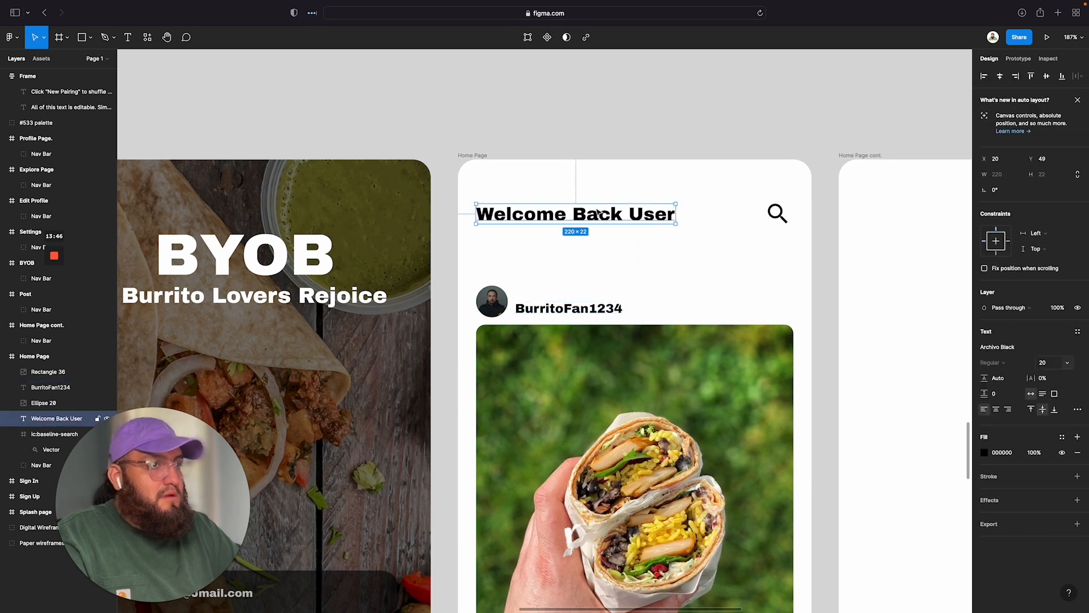
click(613, 245)
scroll(788, 351, up, 3)
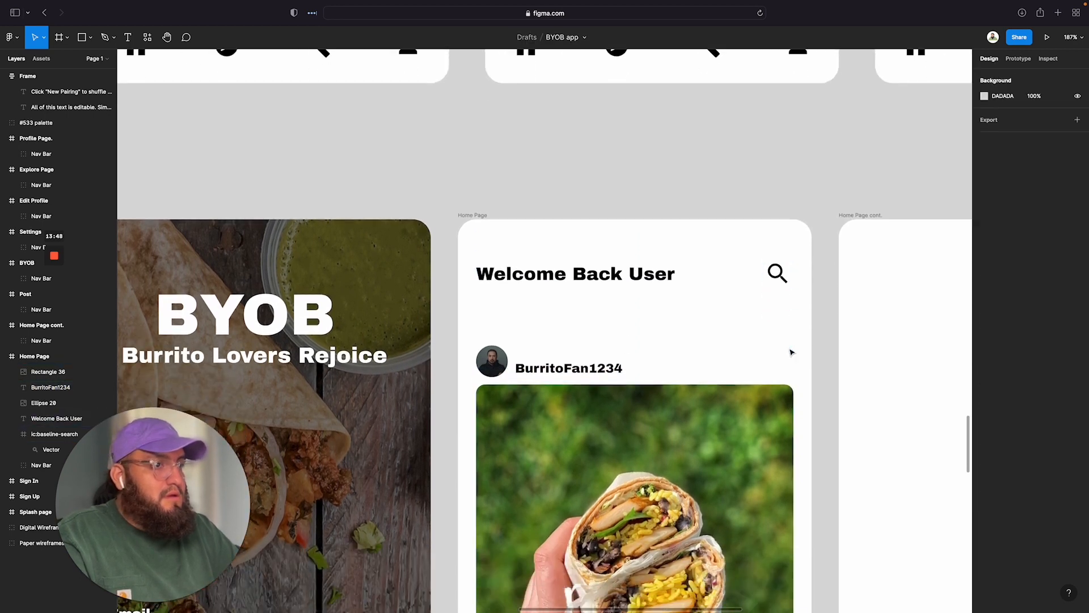
scroll(790, 351, down, 5)
scroll(791, 352, down, 1)
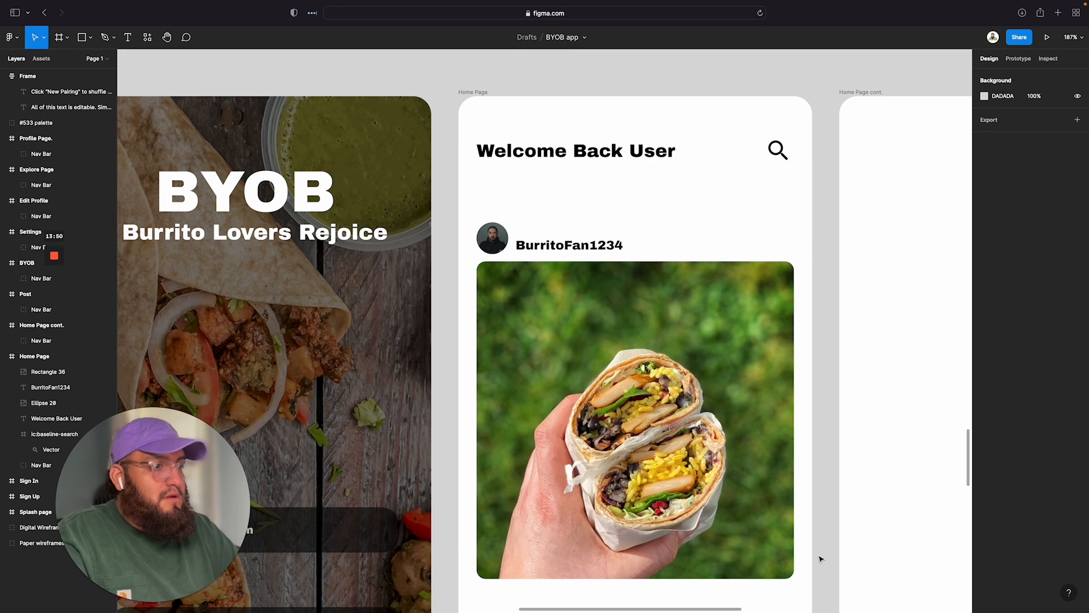
Step: Move the profile picture, username and burrito photo up together so they sit just below the welcome heading
drag(821, 559, 437, 233)
drag(619, 379, 615, 335)
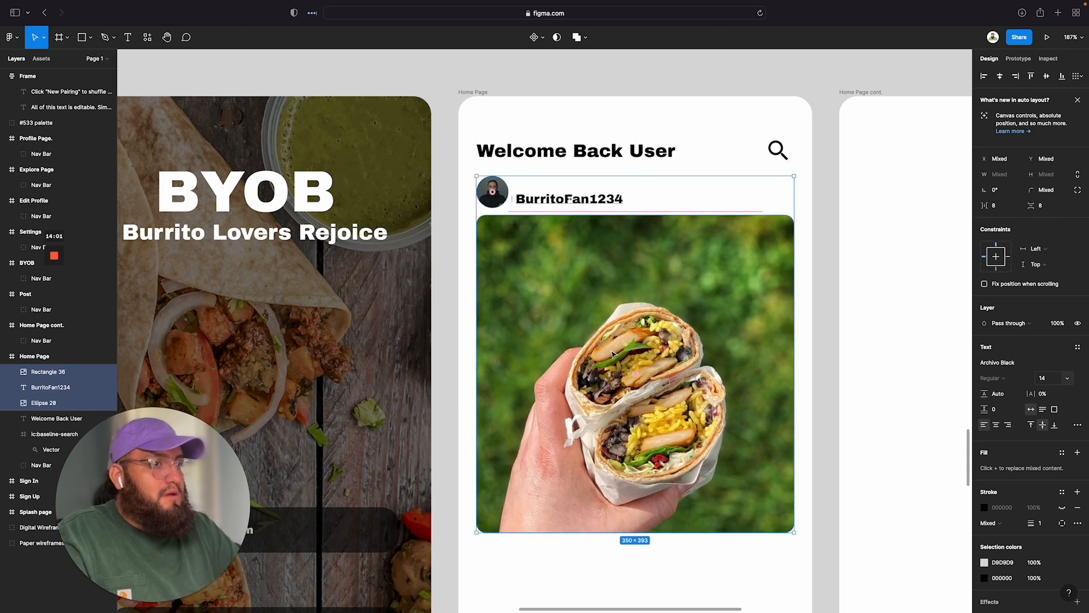
click(494, 574)
Step: Launch the Iconify plugin on the Home Page frame
scroll(532, 564, down, 3)
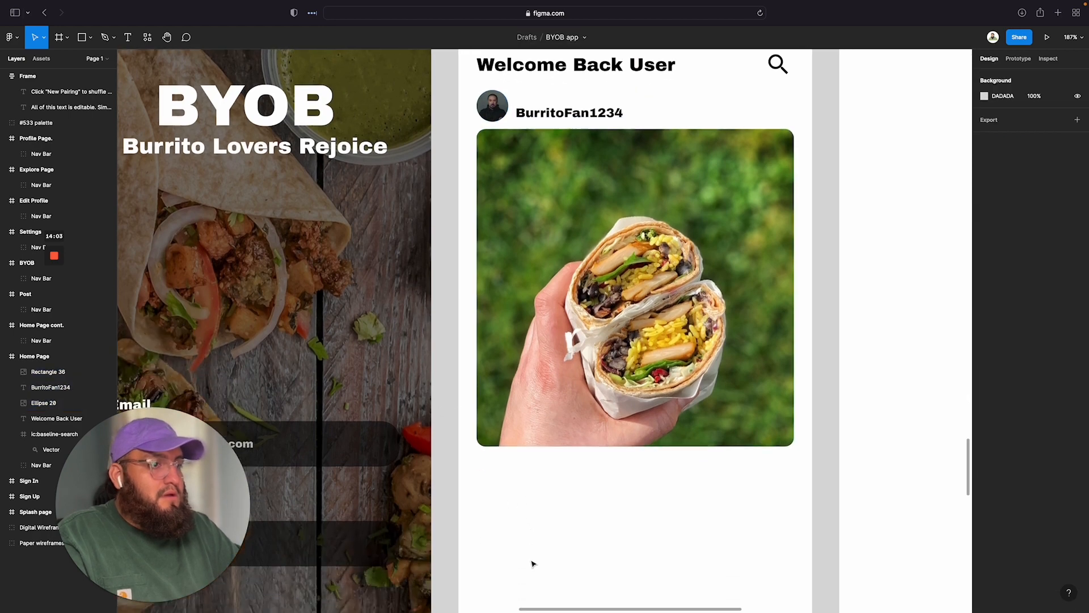
scroll(529, 563, up, 5)
scroll(528, 562, down, 6)
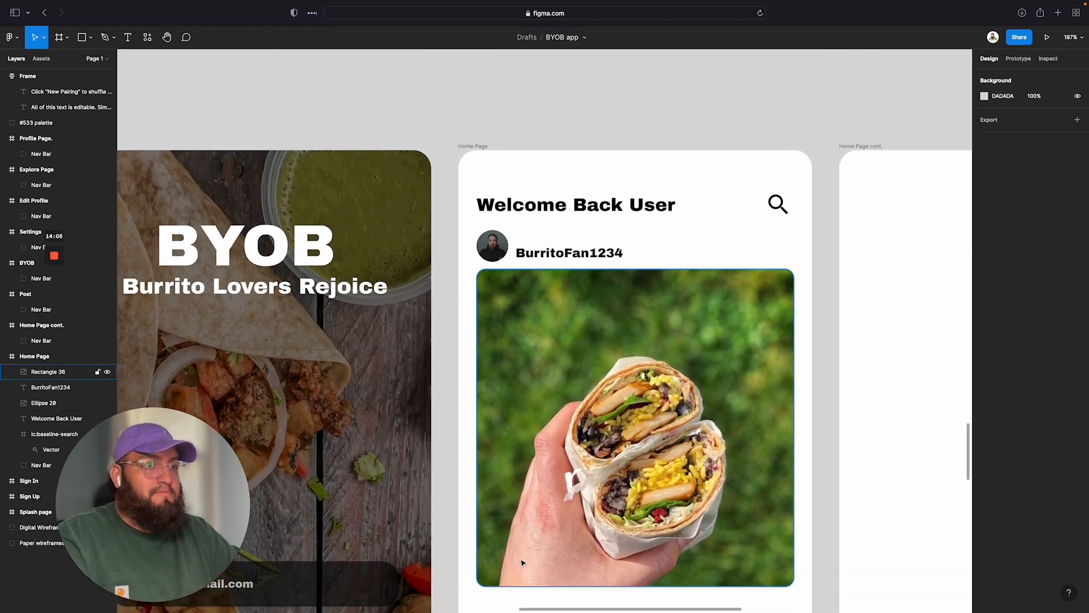
scroll(516, 561, up, 1)
scroll(516, 561, up, 3)
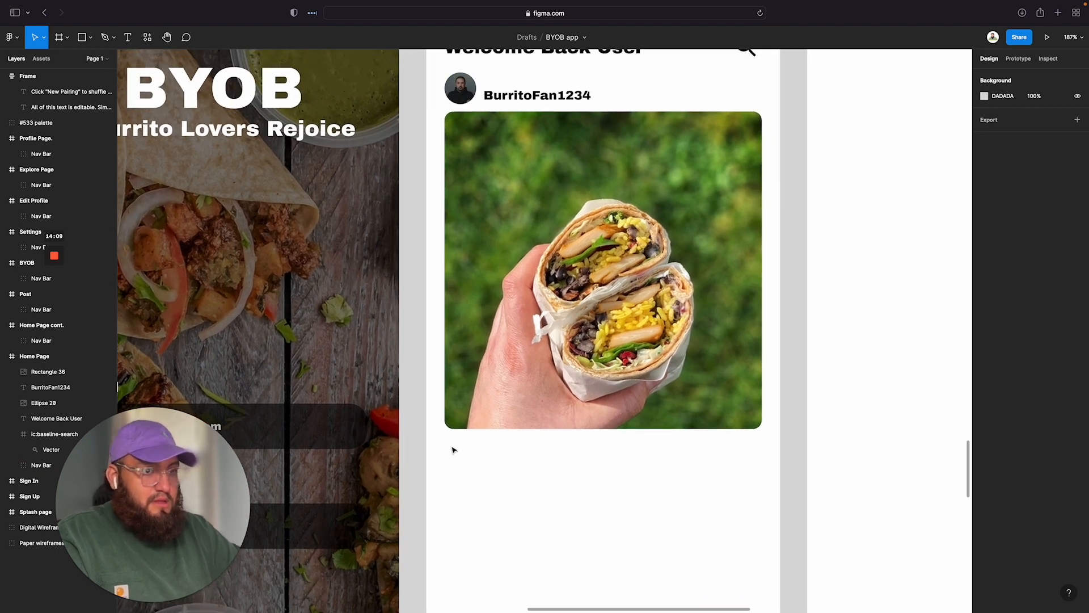
right_click(454, 449)
mouse_move(504, 522)
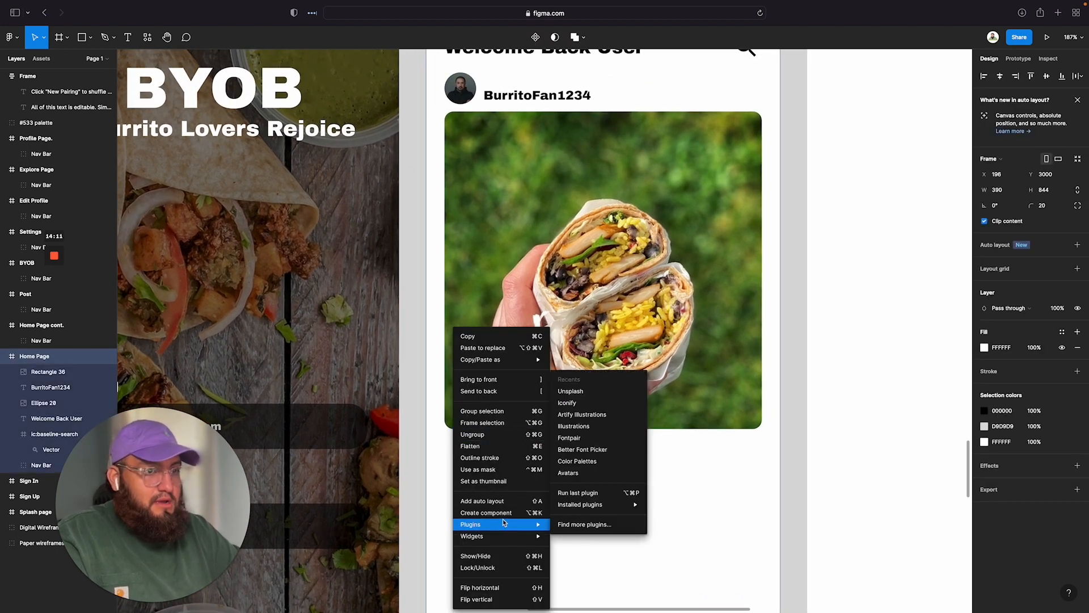
click(569, 402)
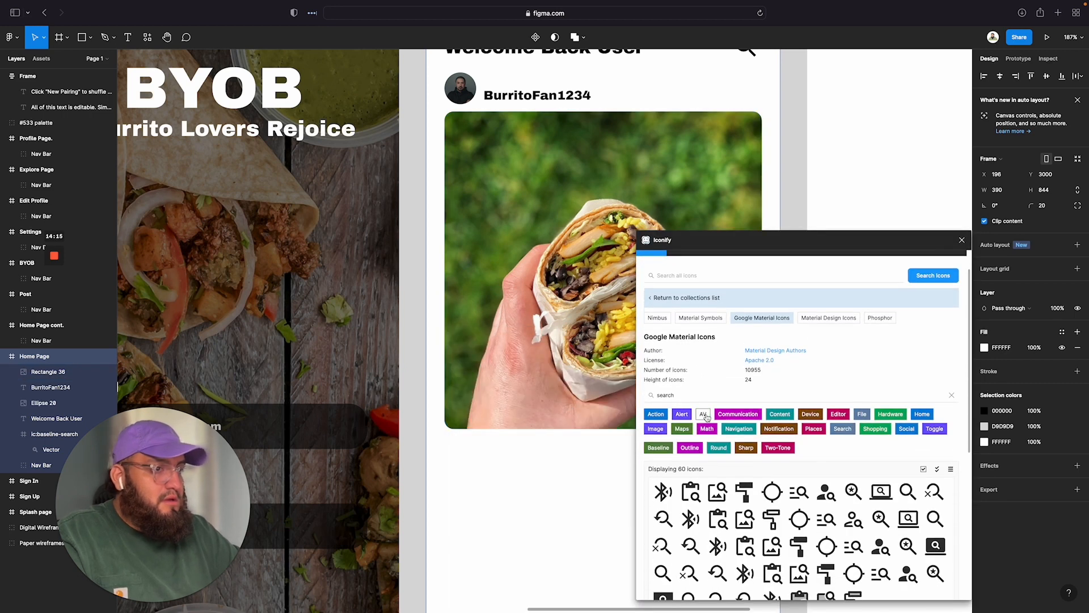
Step: Search the Google Material Icons collection for "like"
click(672, 392)
text(like)
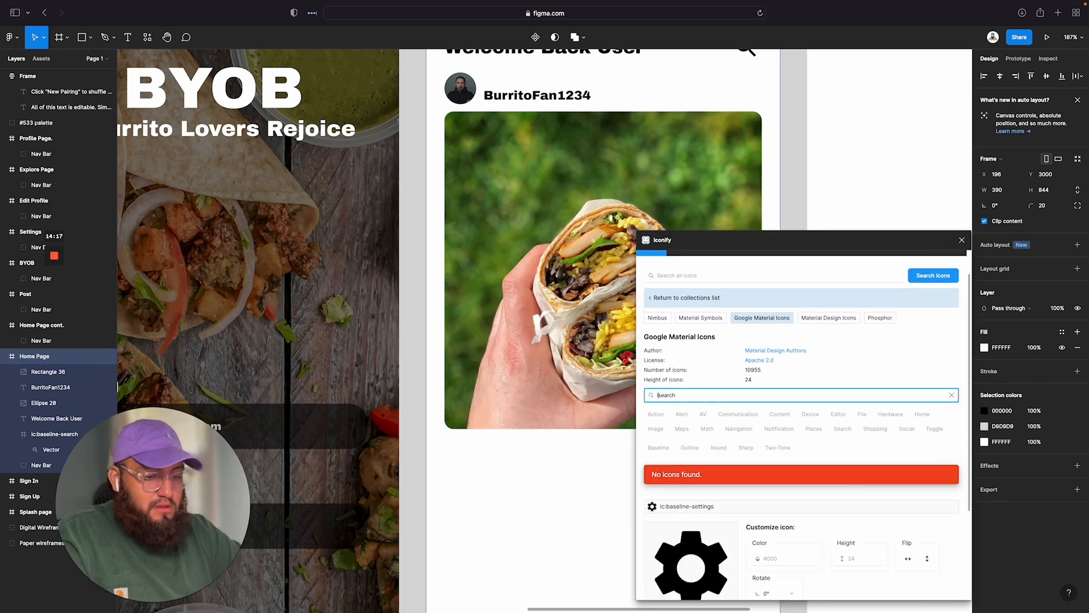
double_click(704, 393)
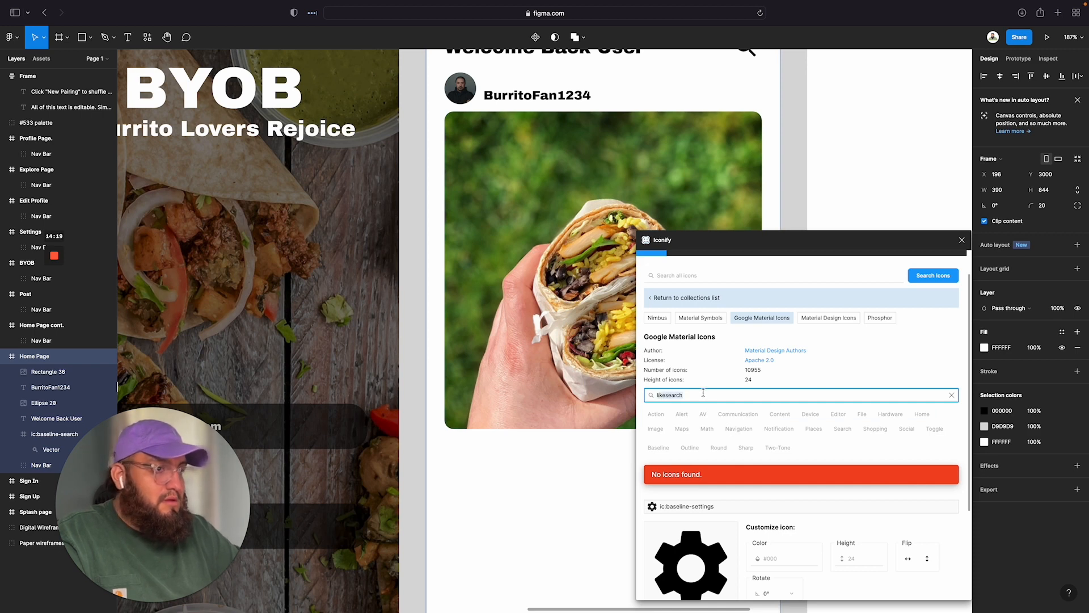
text(like)
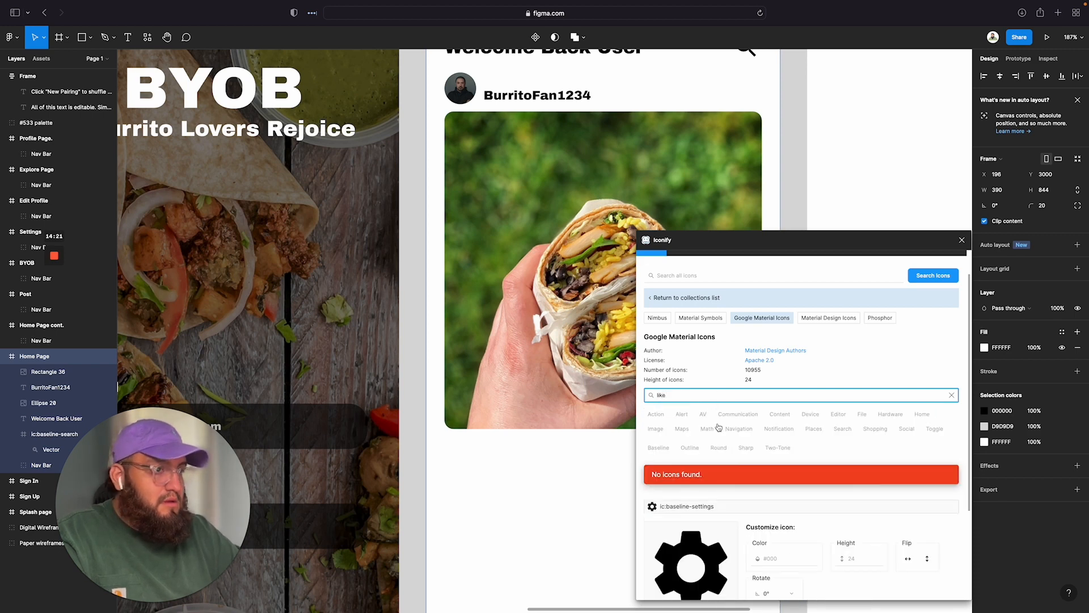
scroll(718, 427, down, 3)
scroll(719, 428, up, 2)
scroll(722, 432, down, 3)
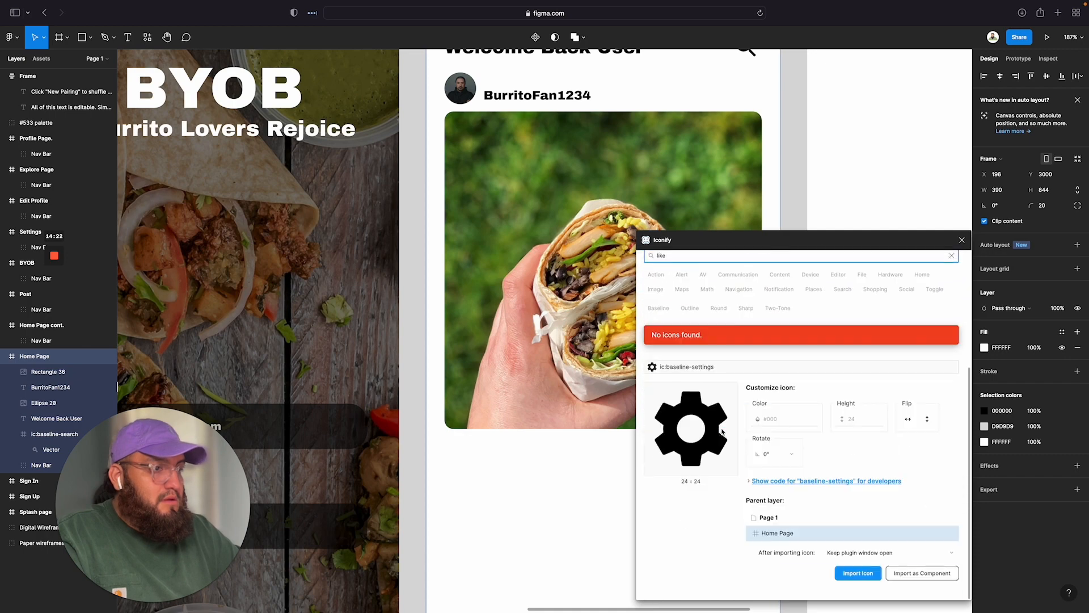
Step: Search the Google Material Icons for "heart" and for "save", and look through the icons
scroll(723, 432, up, 2)
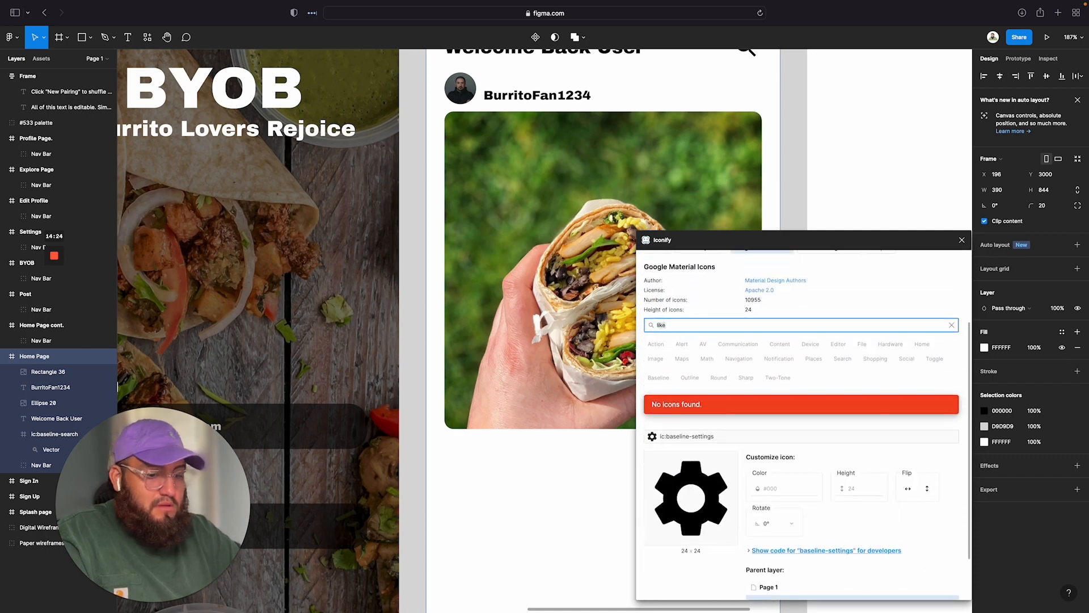
text(heart)
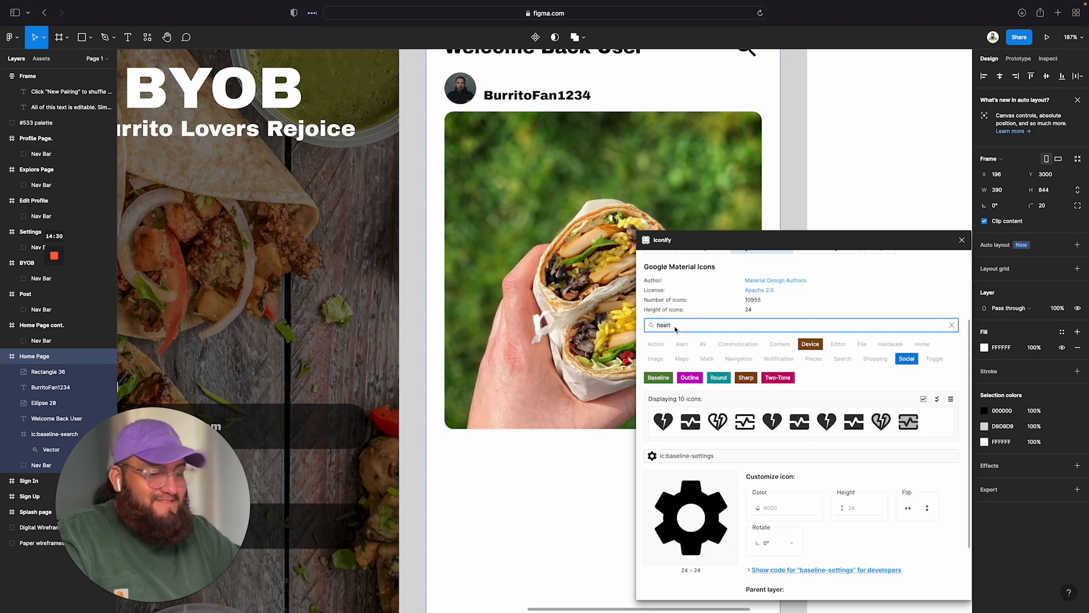
text(save)
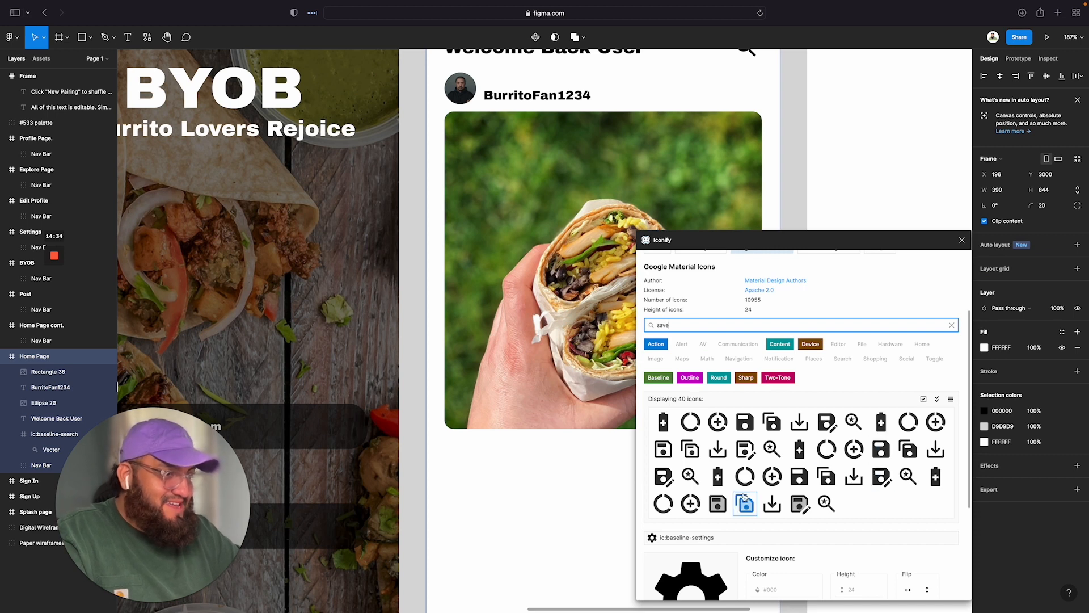
scroll(810, 522, down, 3)
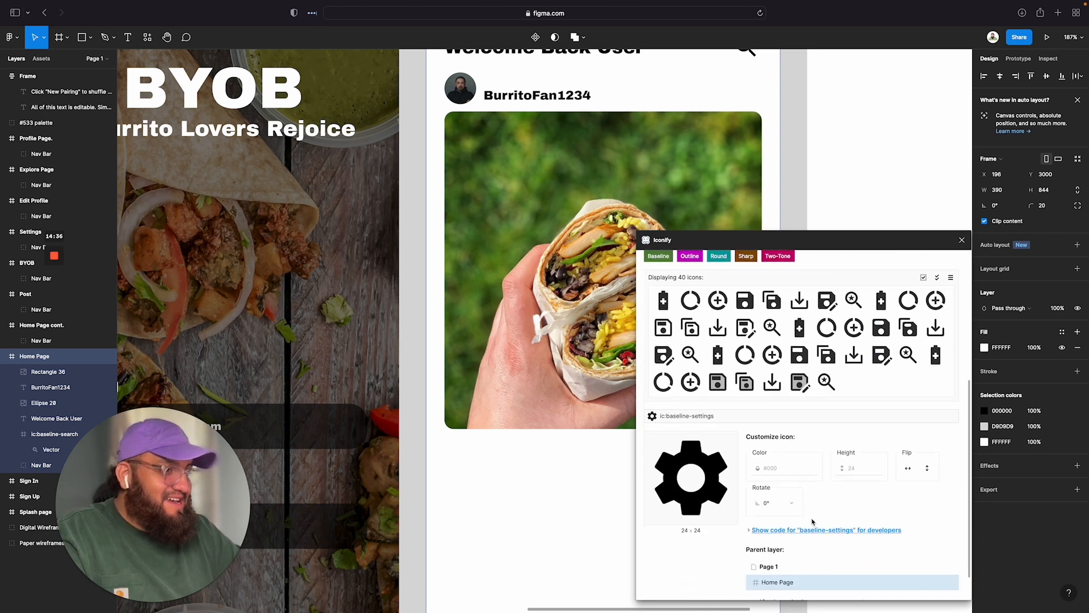
scroll(812, 521, up, 3)
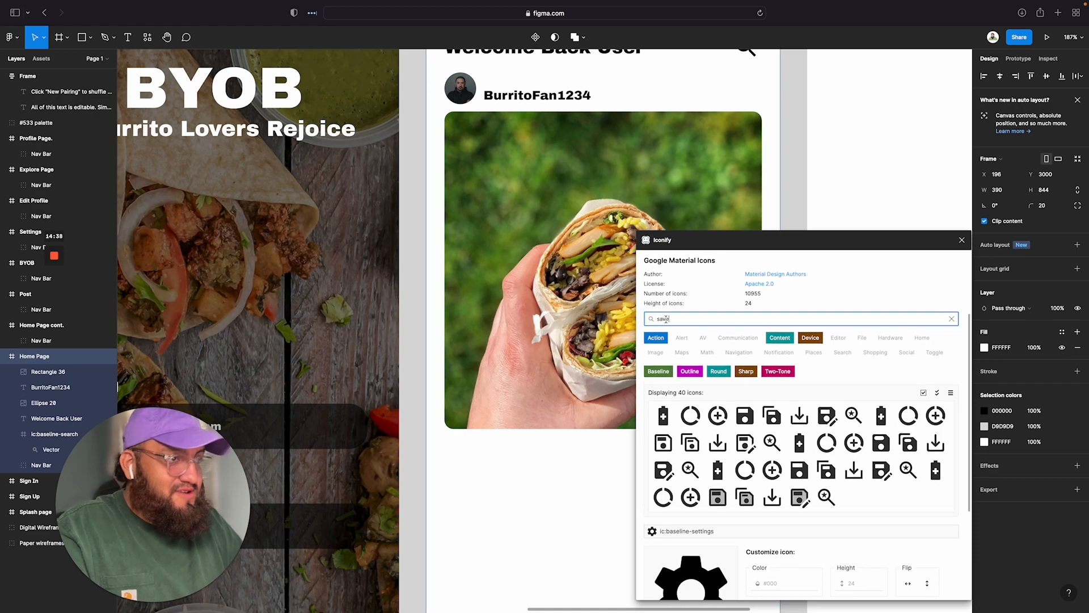
Step: Search the icon collection for "heart" again
click(663, 318)
key(ctrl+a)
text(heart)
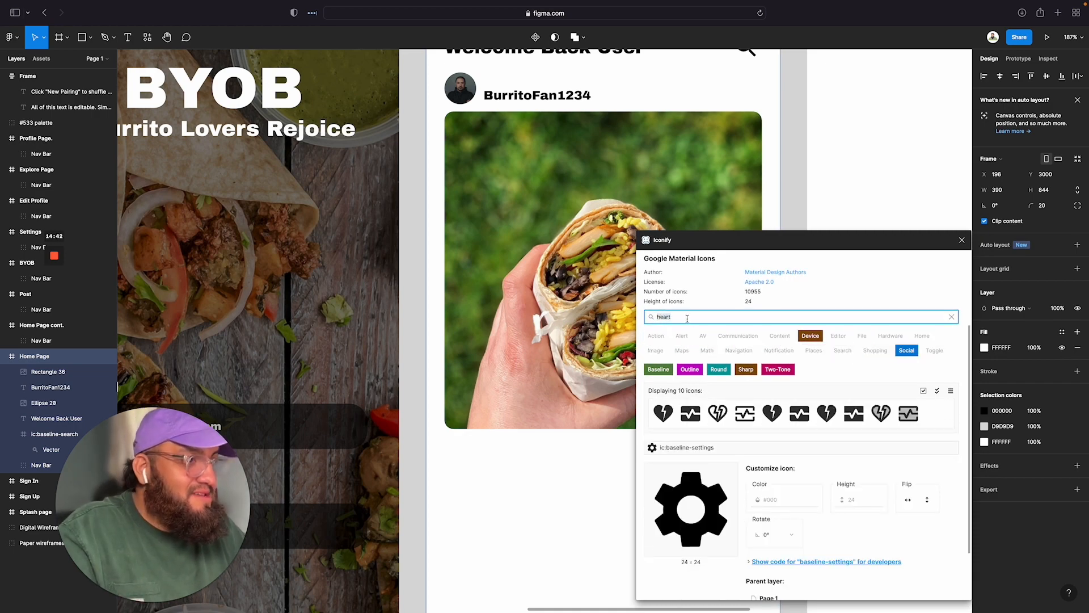
Step: Search the Google Material Icons for "like" and clear the search term
text(like)
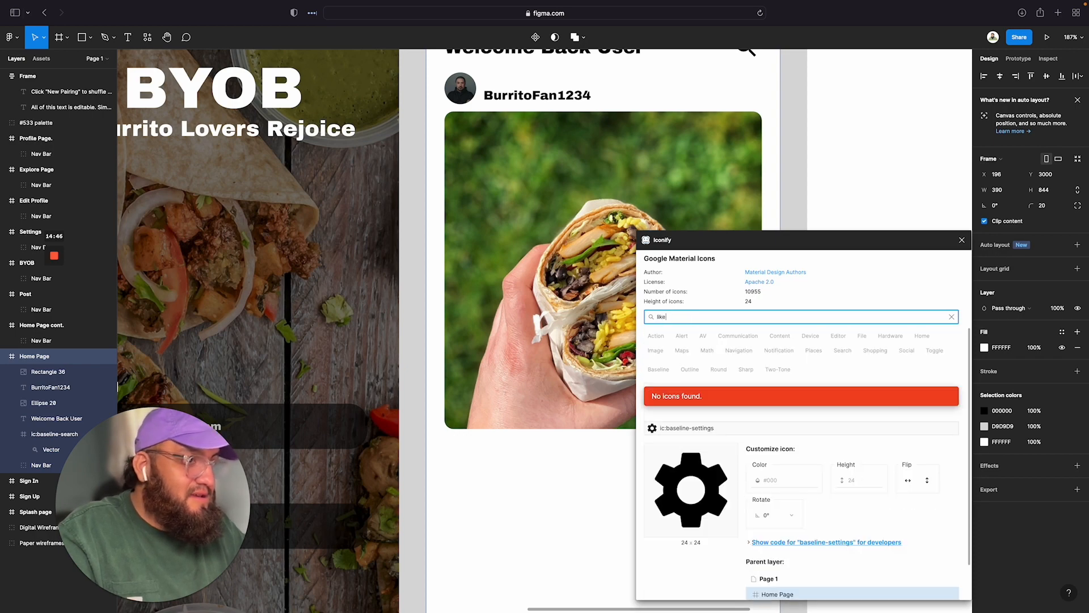
key(BackSpace)
key(BackSpace)
key(BackSpace)
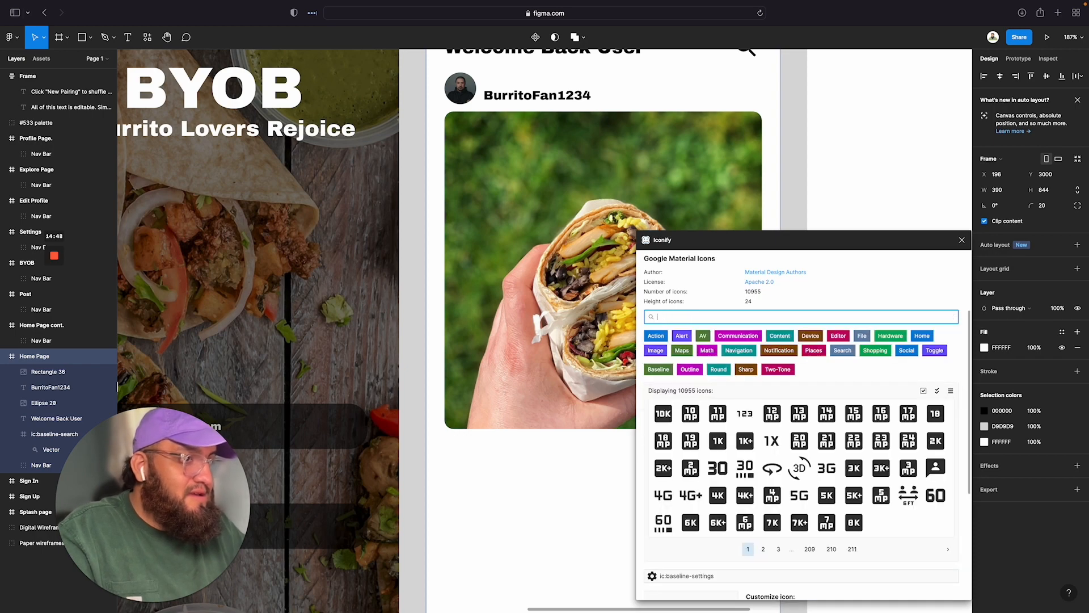
Step: Filter the Google Material Icons to the Social category and look through its pages for a suitable like icon
click(906, 351)
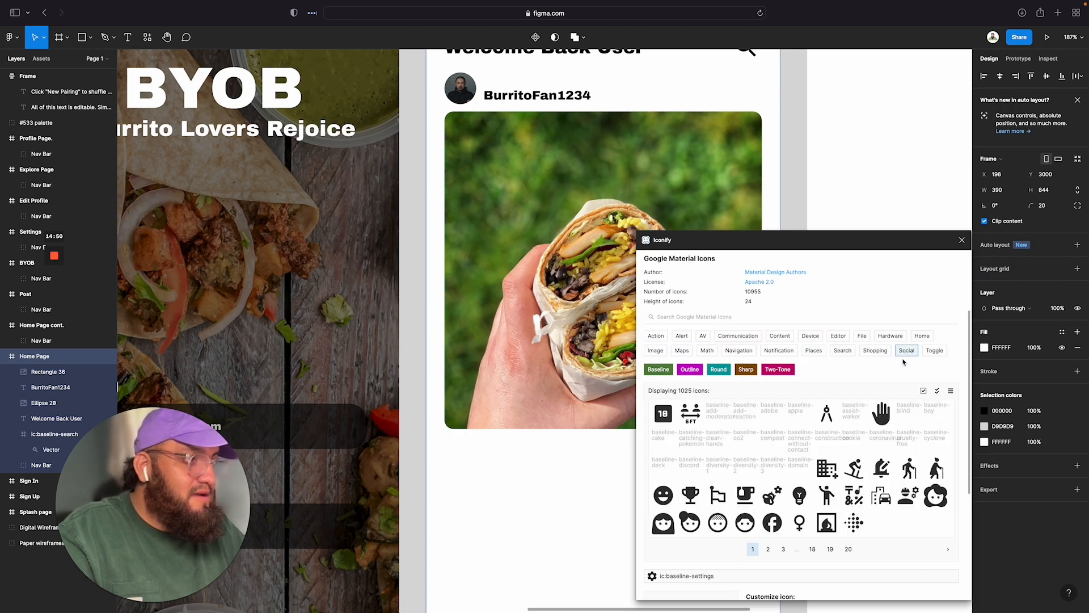
scroll(771, 500, down, 2)
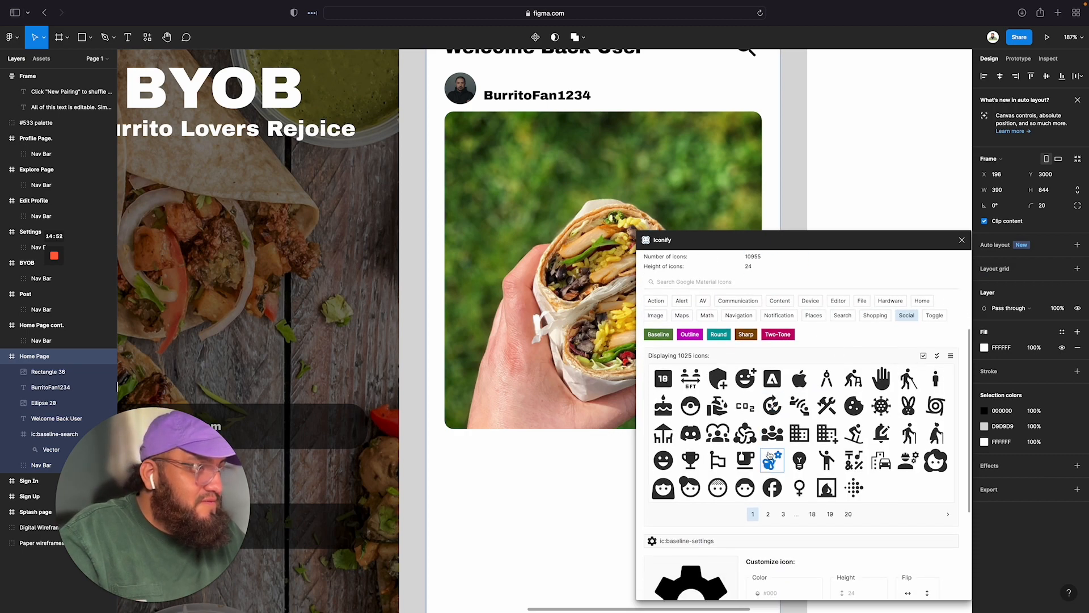
click(768, 514)
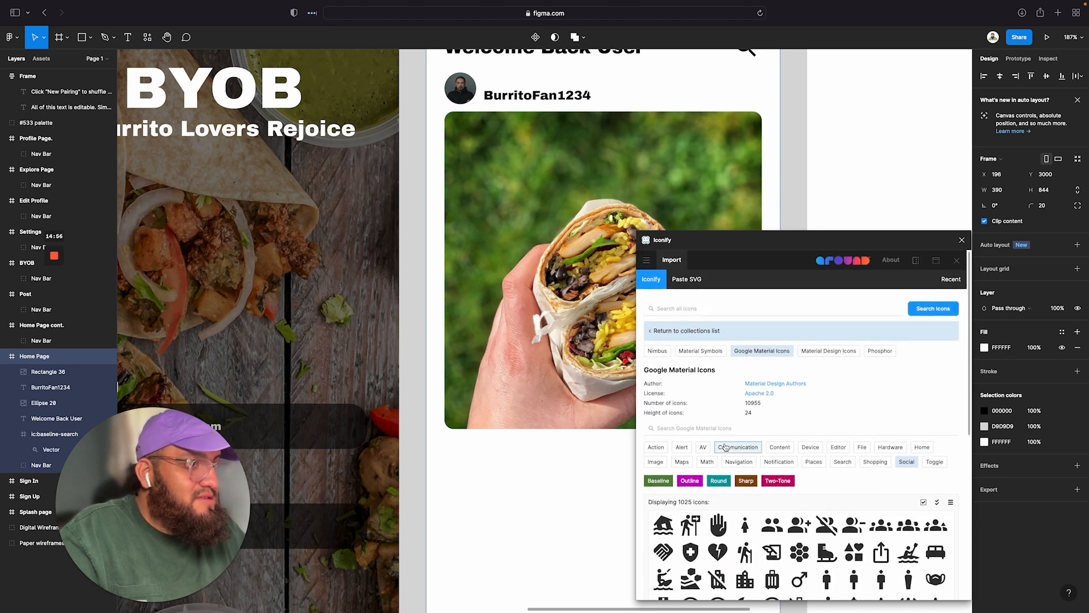
scroll(725, 447, down, 2)
scroll(725, 448, down, 5)
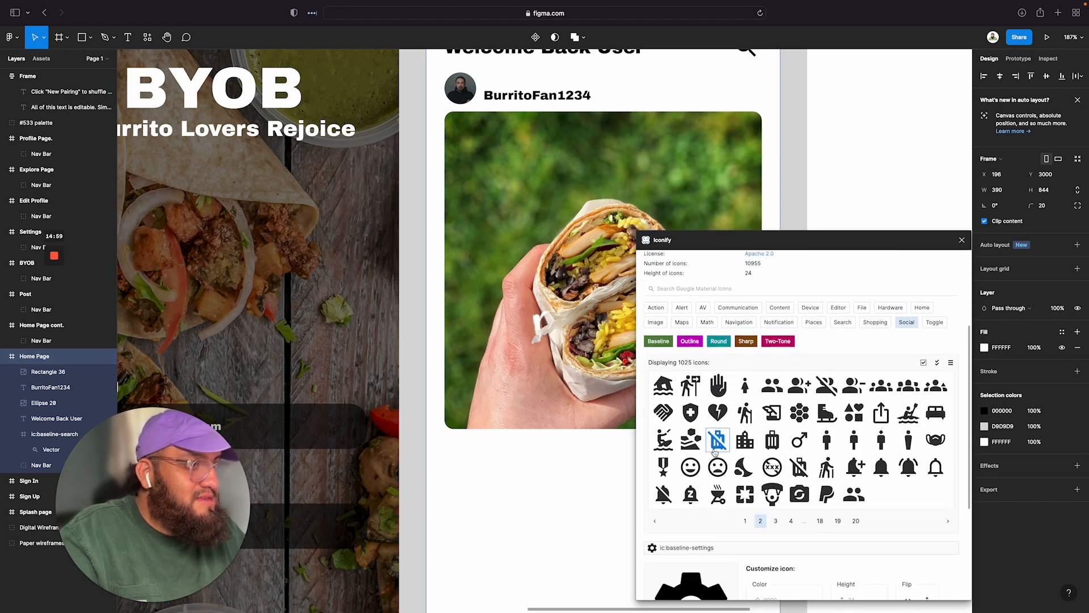
scroll(737, 491, up, 1)
scroll(774, 499, down, 1)
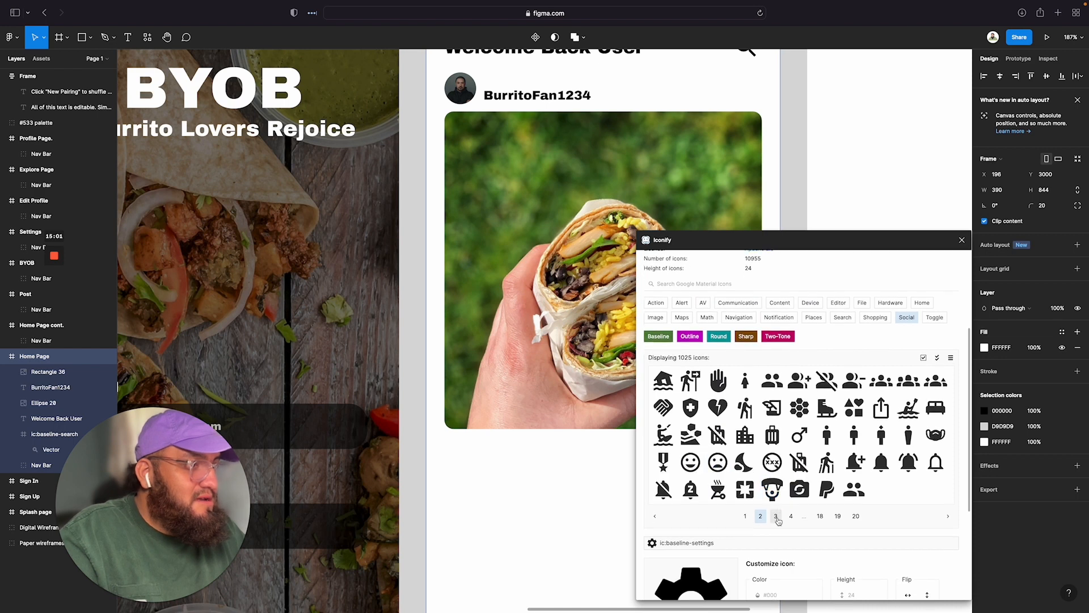
click(777, 519)
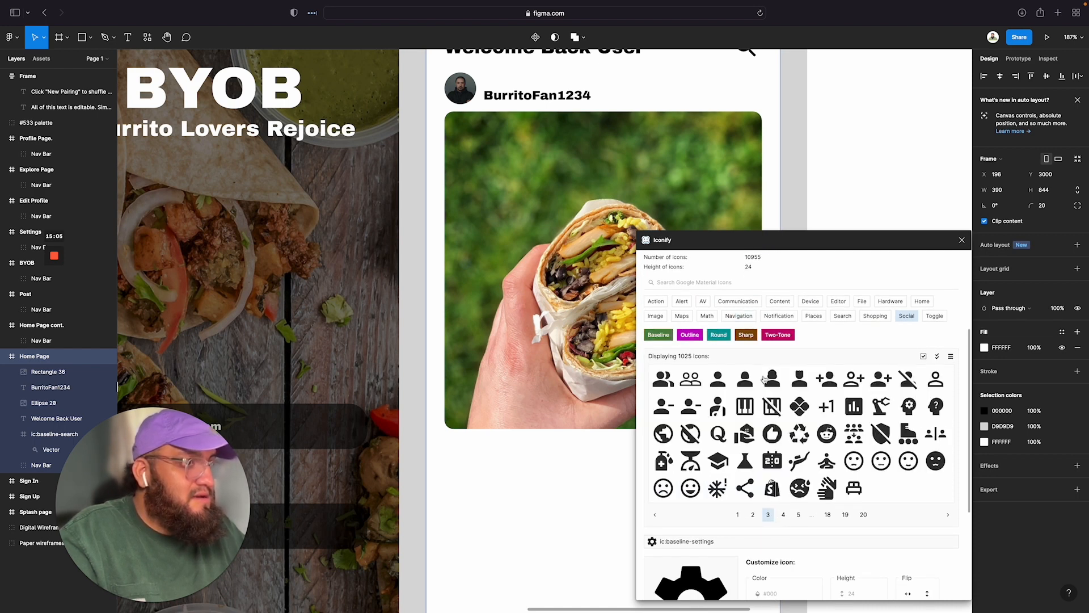
click(783, 515)
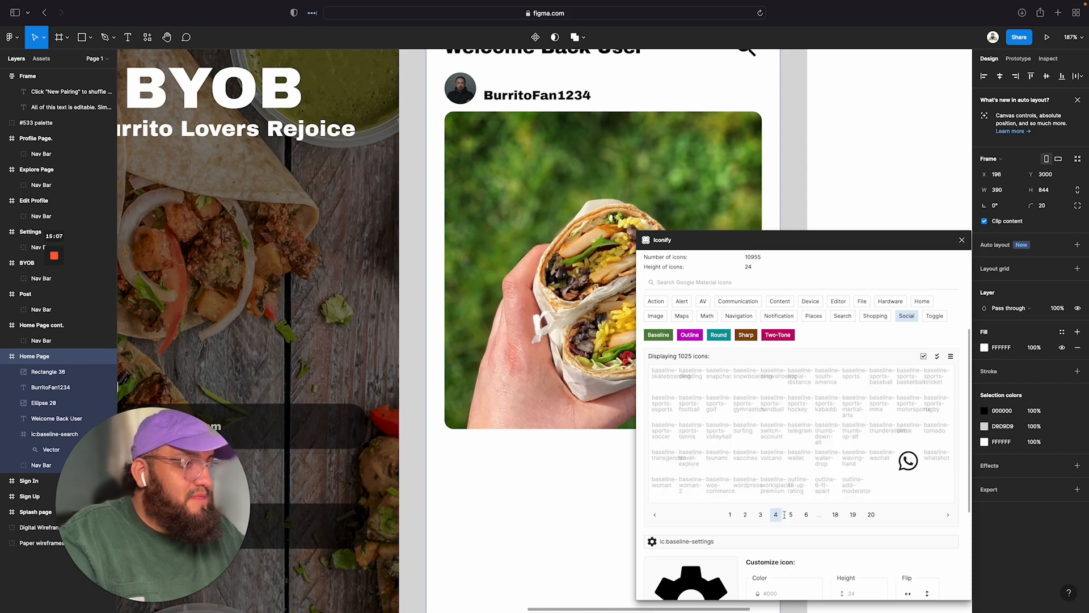
click(790, 514)
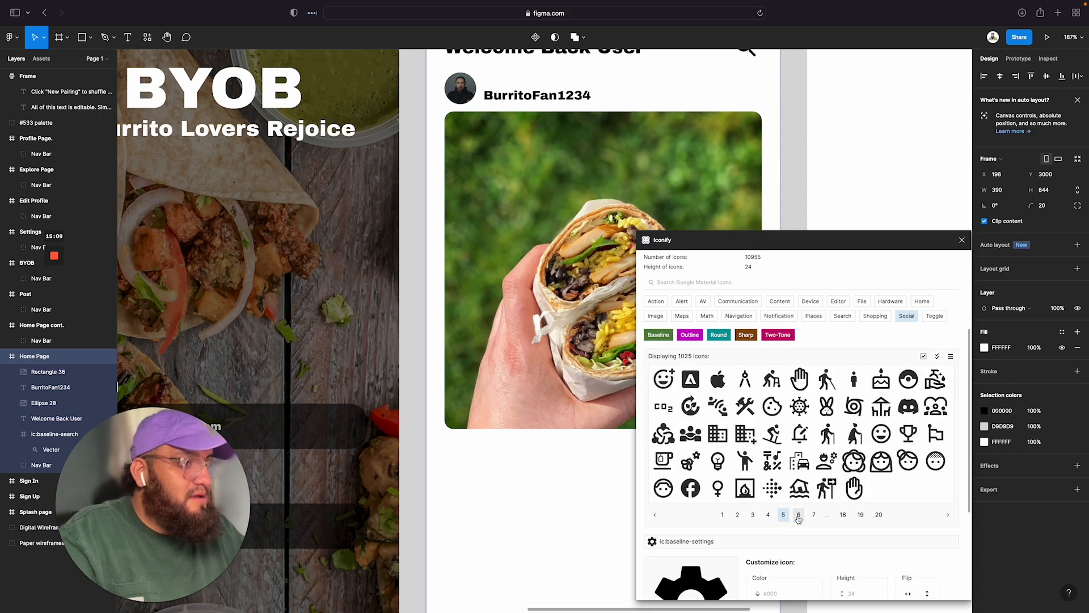
click(798, 515)
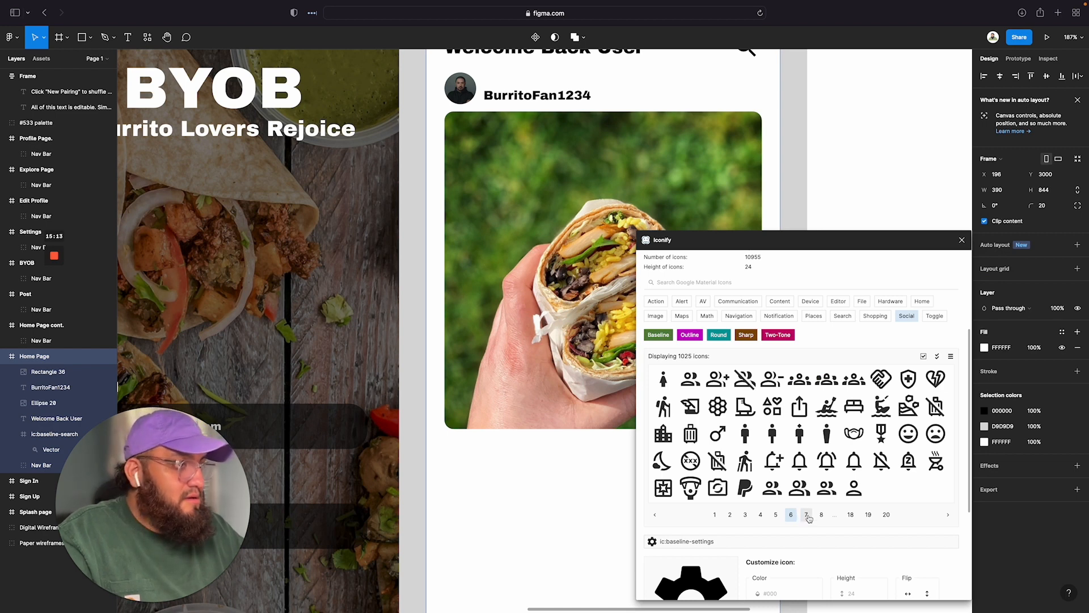
click(807, 515)
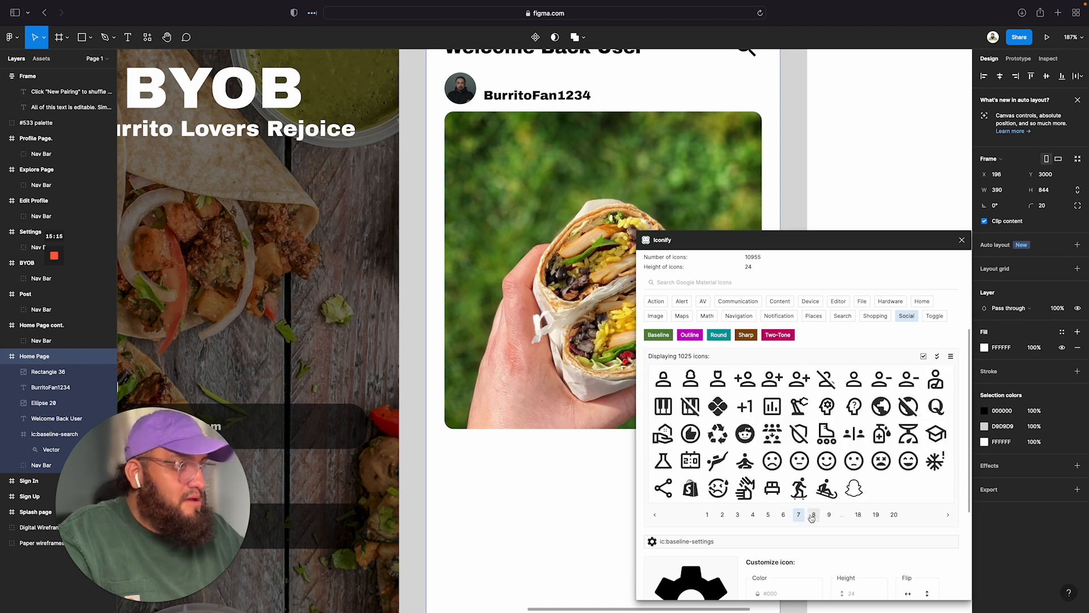
click(815, 514)
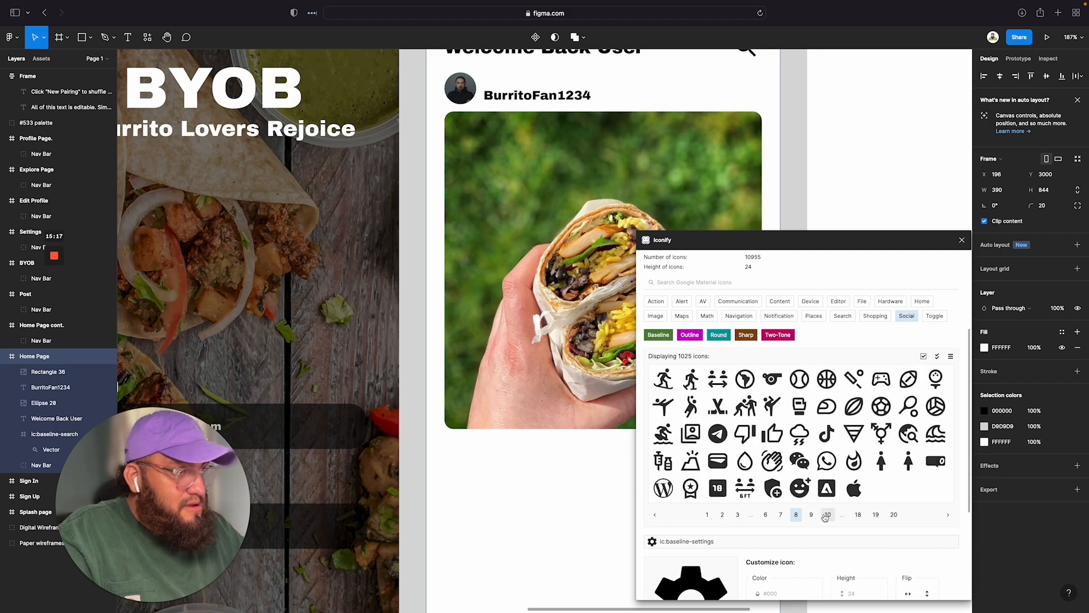
click(826, 514)
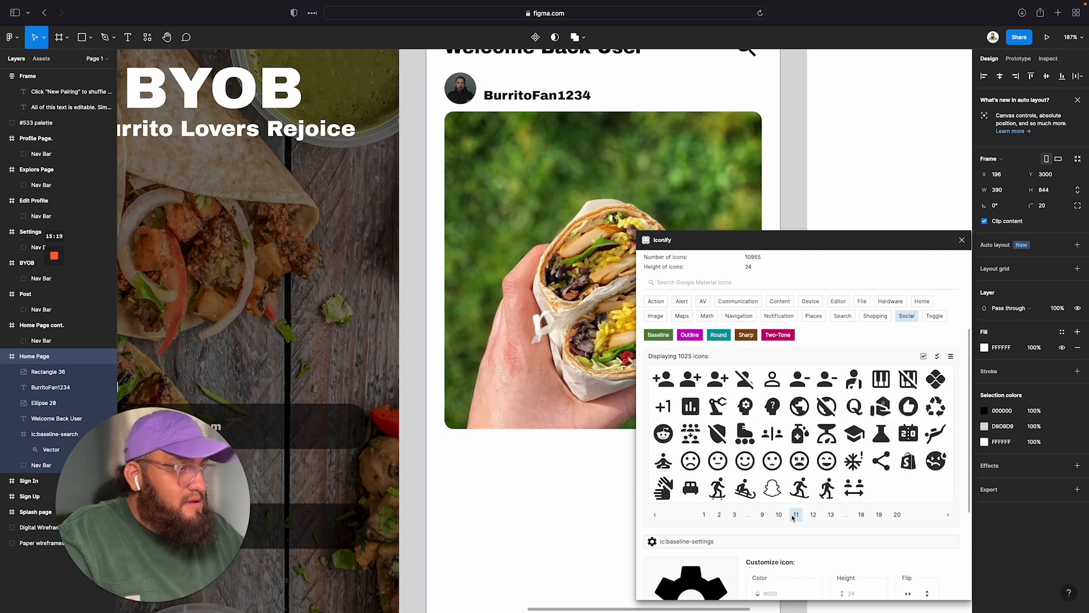
click(785, 516)
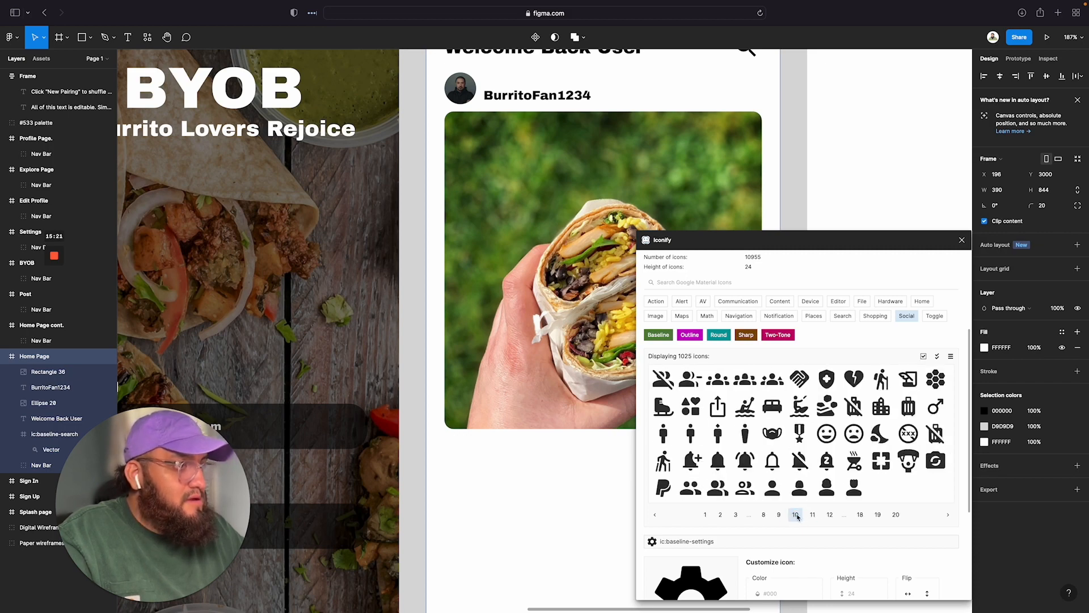
click(811, 516)
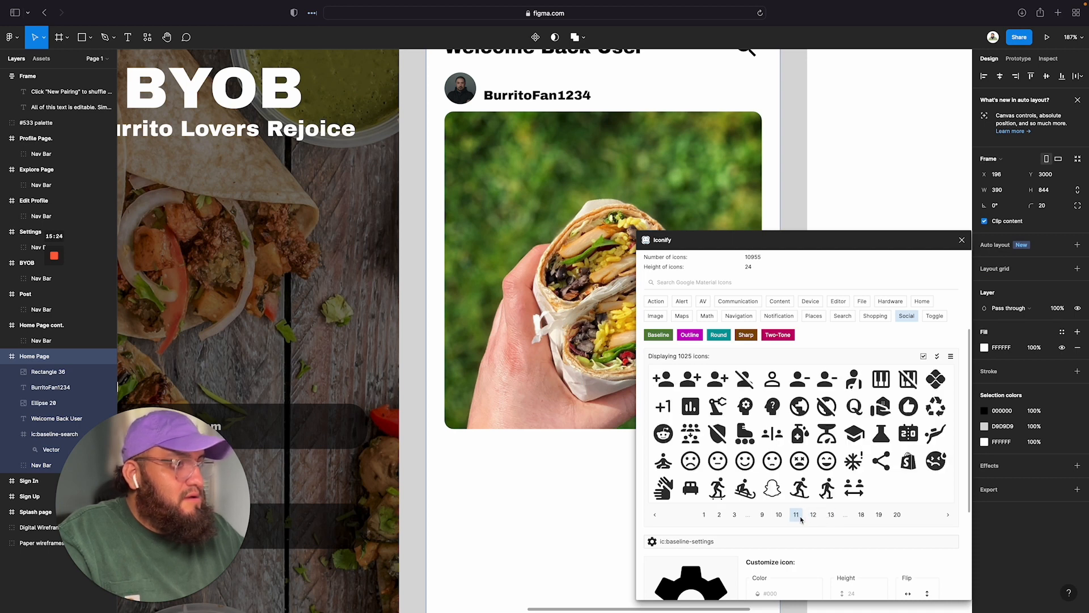
click(779, 516)
click(763, 515)
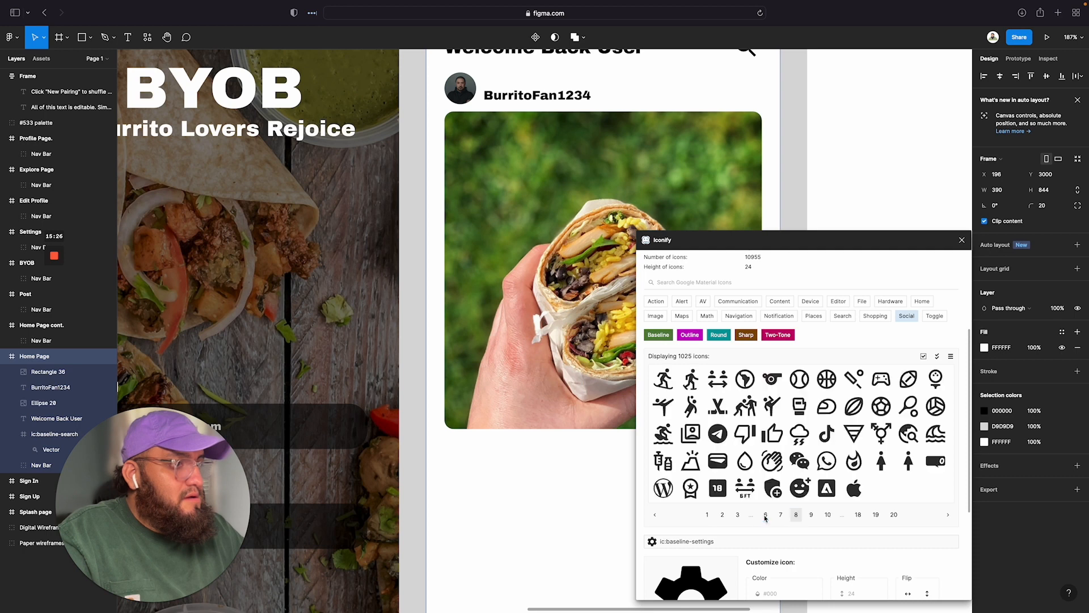
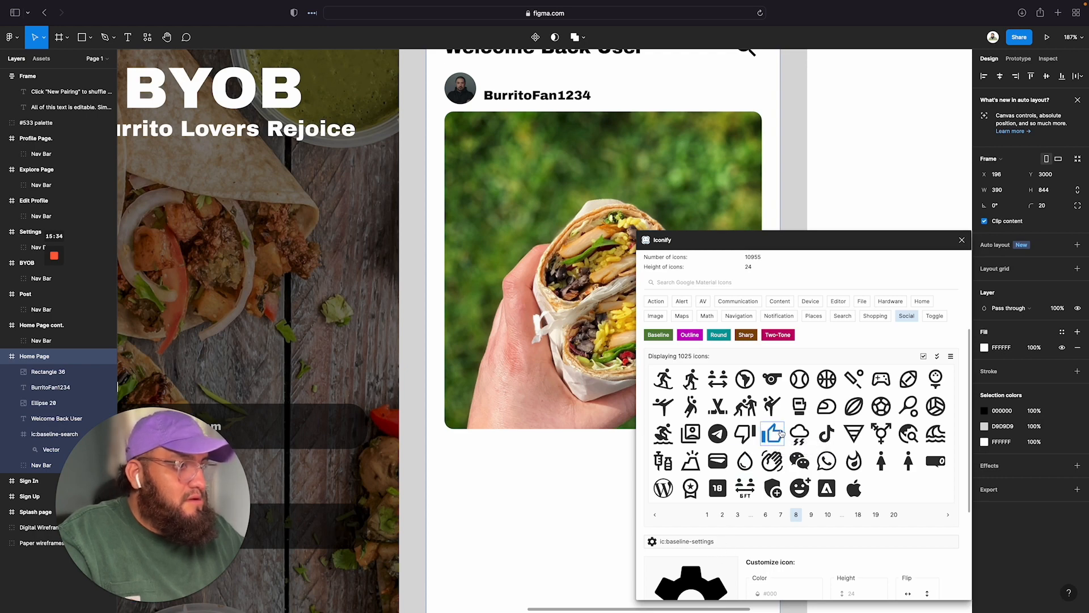
Step: Select the outline-thumb-up-alt icon in the Social results and view its customization and color options
scroll(775, 433, up, 1)
click(775, 434)
scroll(775, 433, down, 3)
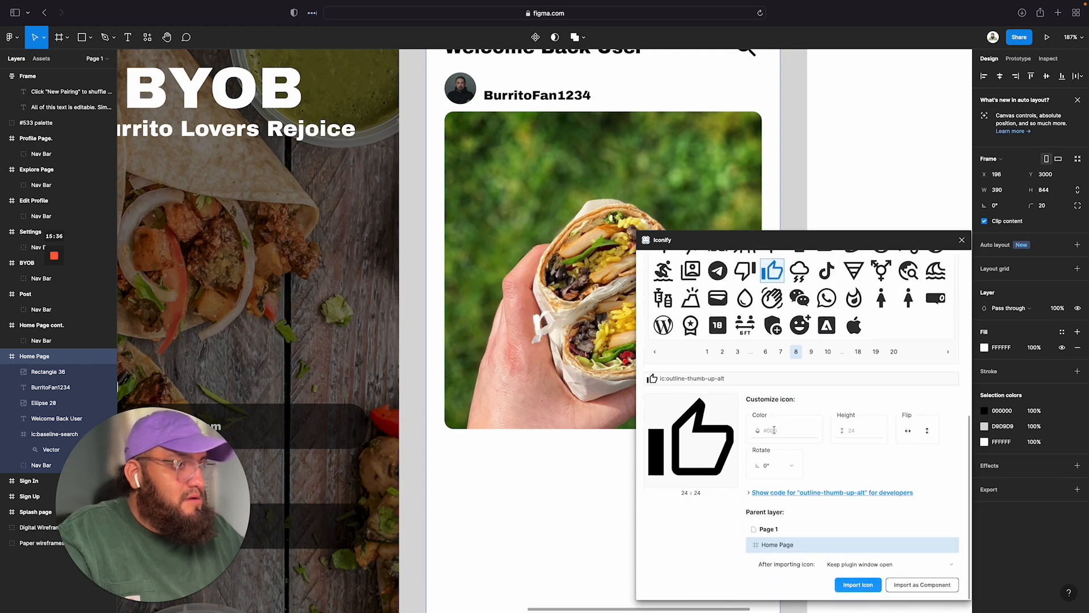
click(782, 429)
click(783, 430)
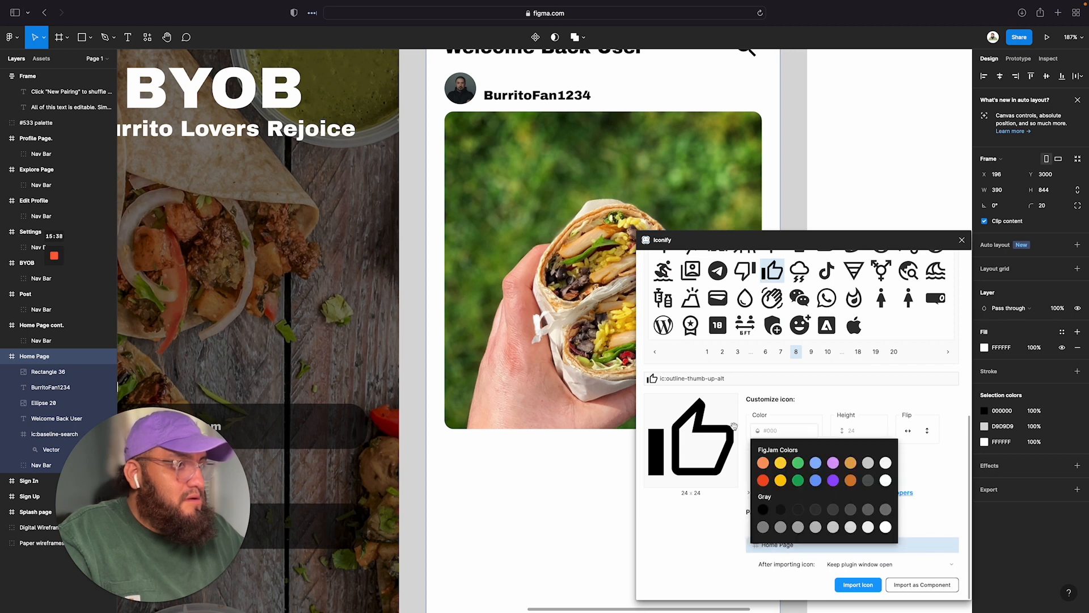
Step: Search the icons for "thumb" and place the outline-thumb-up-alt icon beneath the burrito photo's left edge at X 20, Y 489
scroll(675, 426, up, 10)
click(675, 427)
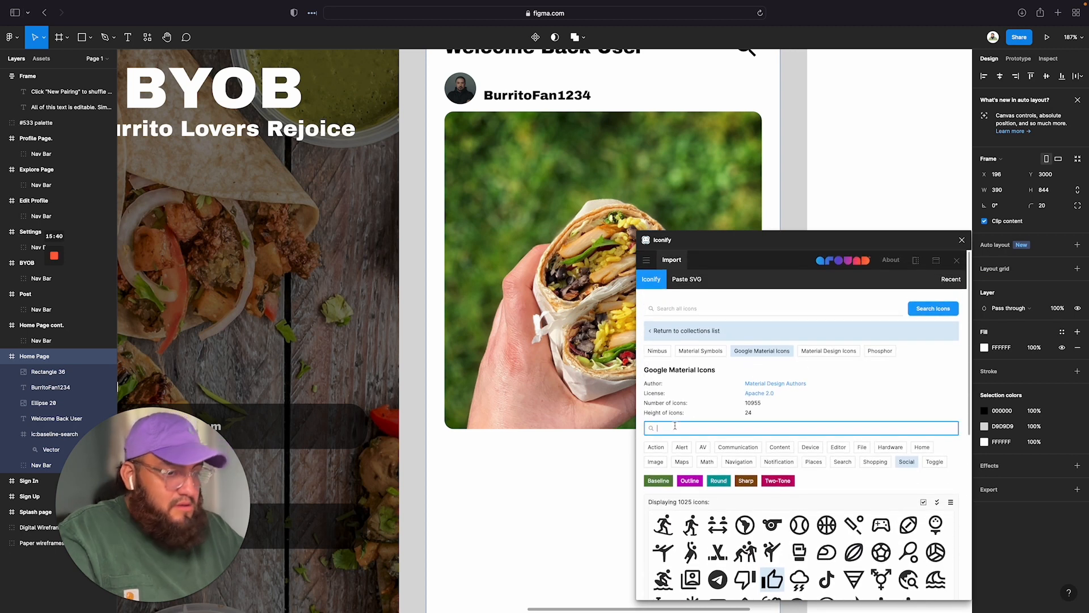
text(thumbs)
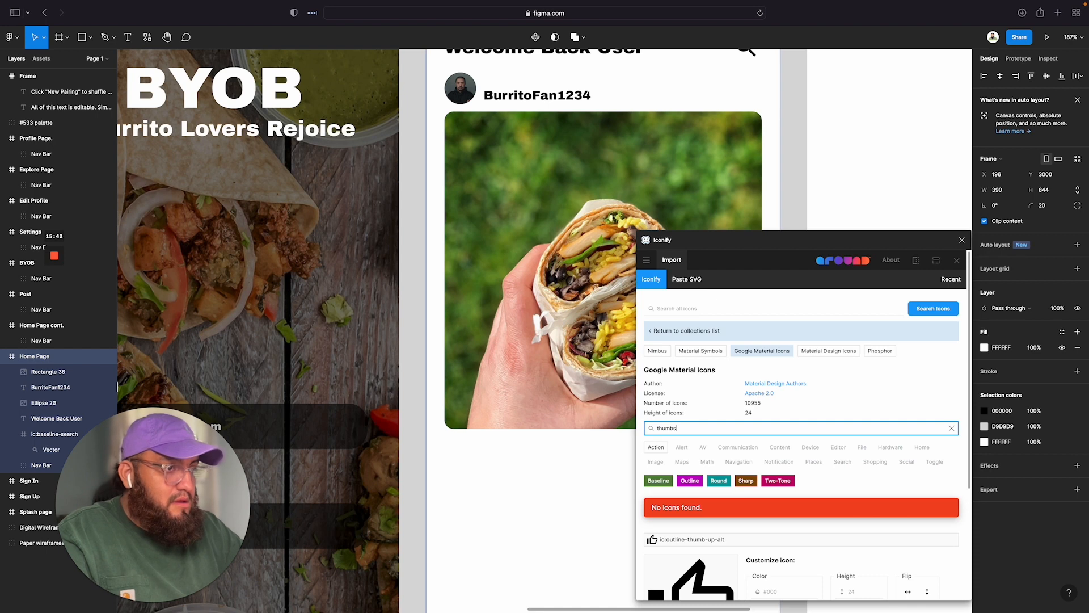
key(BackSpace)
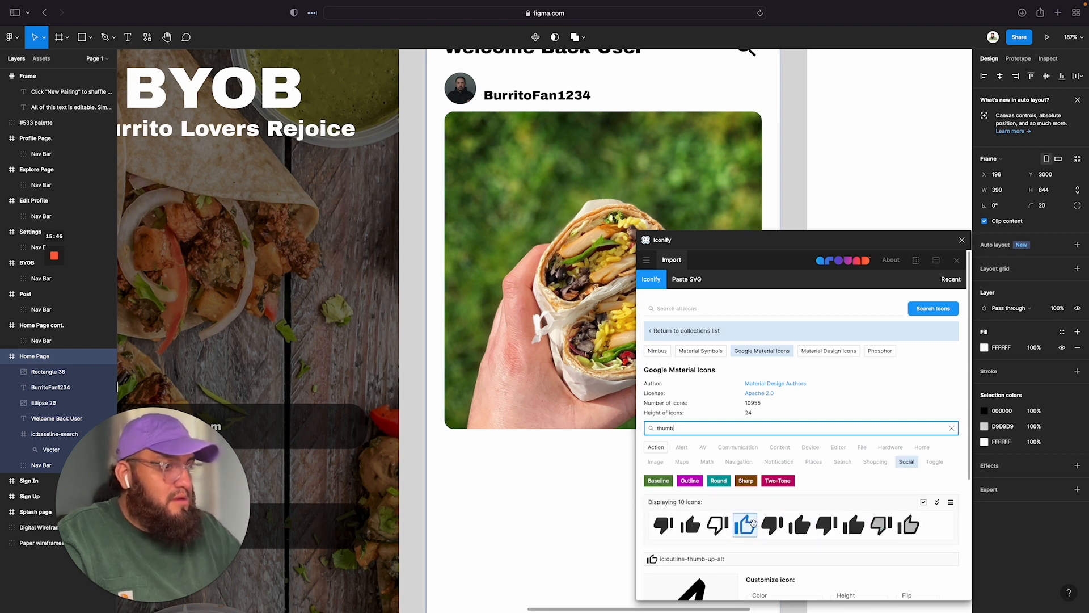
drag(751, 526, 539, 494)
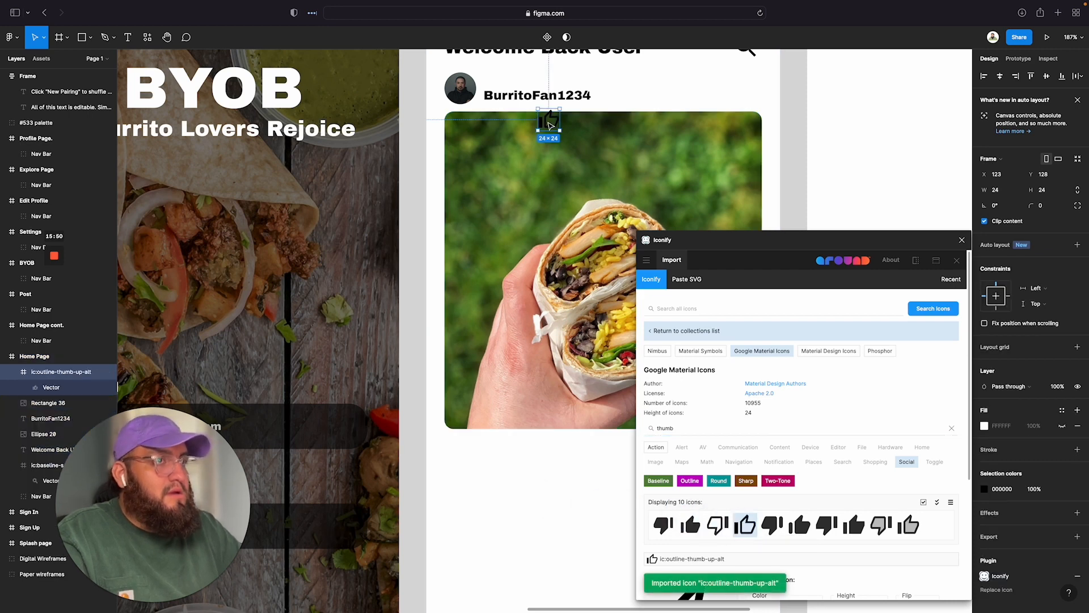
drag(549, 121, 457, 452)
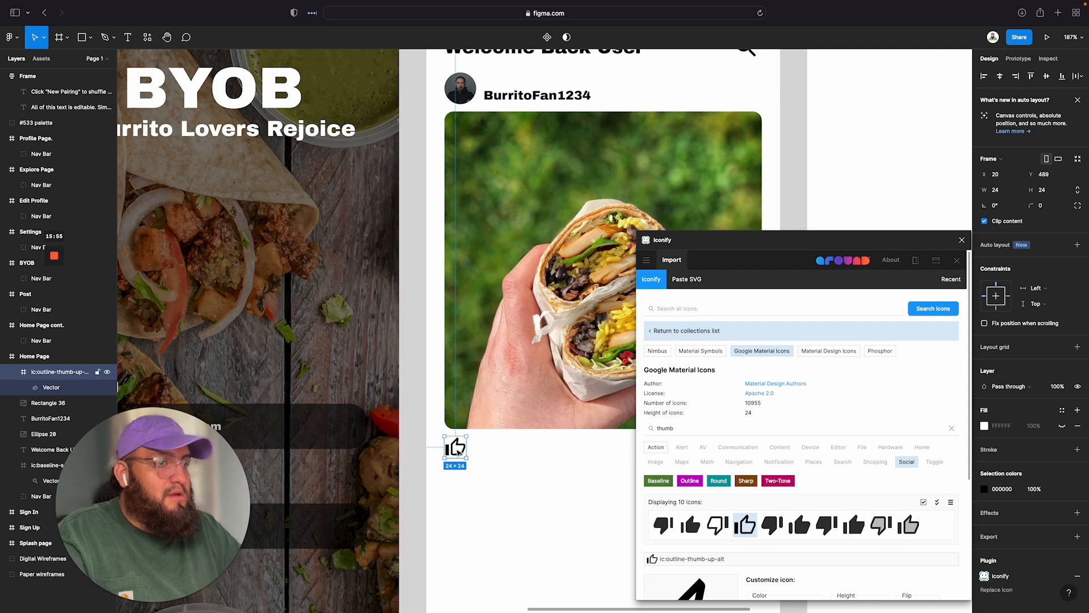
Step: Set the thumb-up icon's width and height to 20, keeping it beneath the photo's left edge
click(1017, 190)
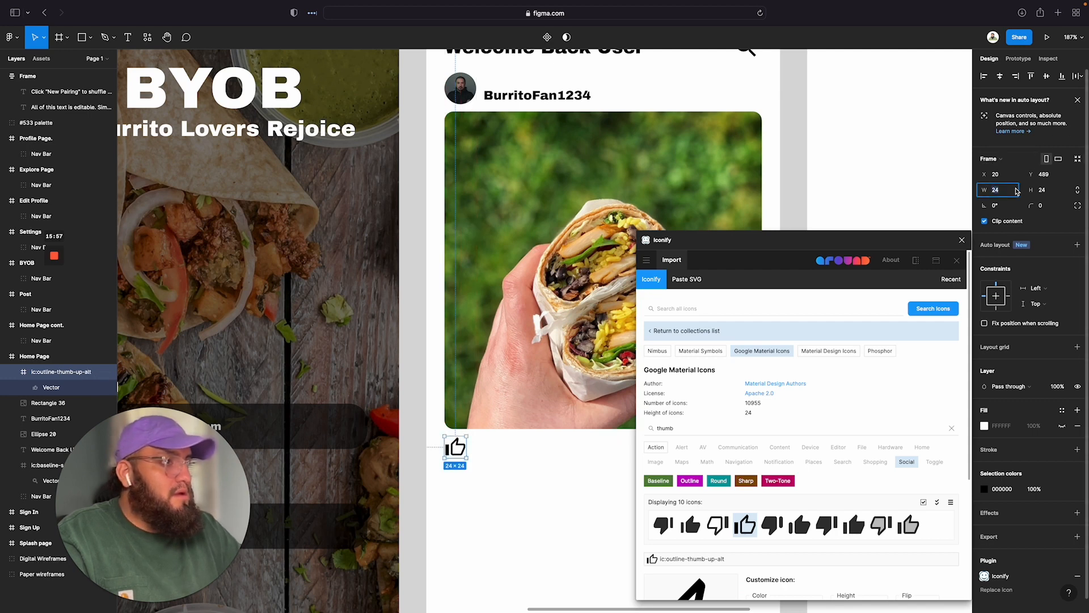
text(20)
key(Tab)
text(2)
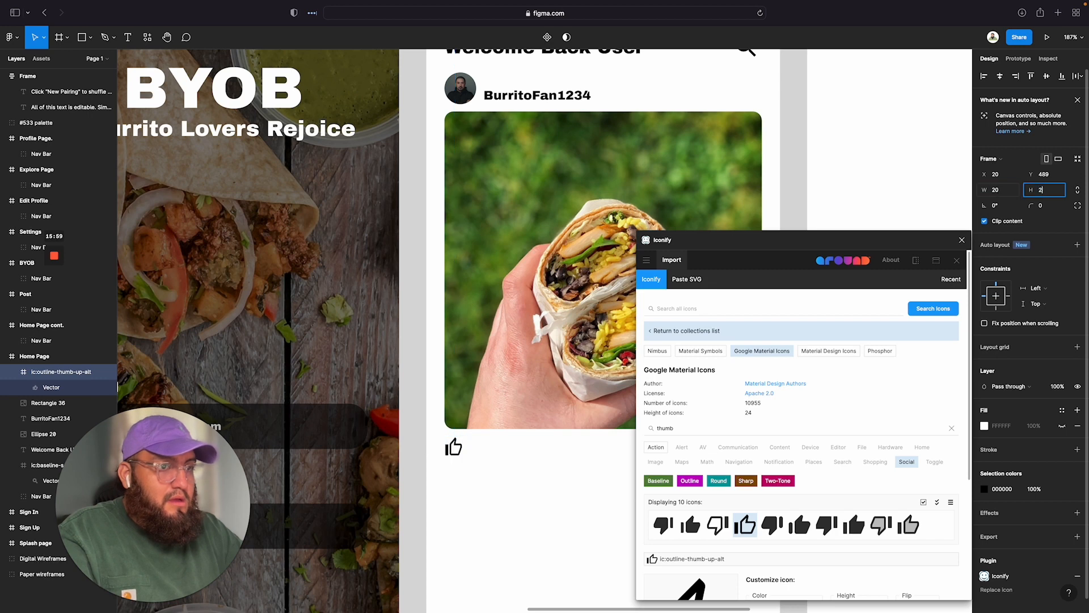
text(0)
key(Return)
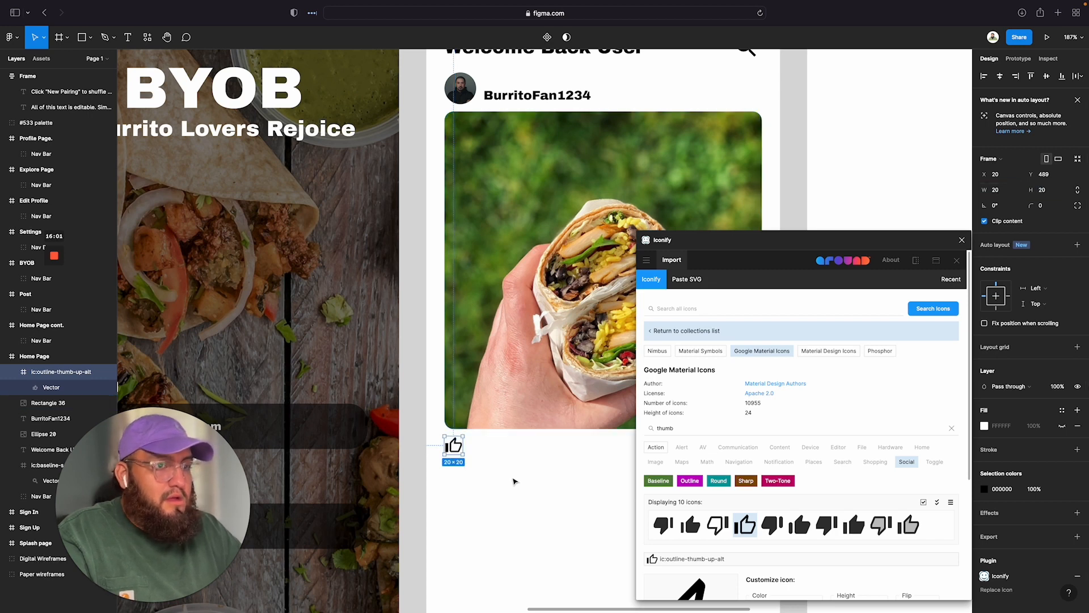
click(493, 476)
drag(462, 450, 457, 452)
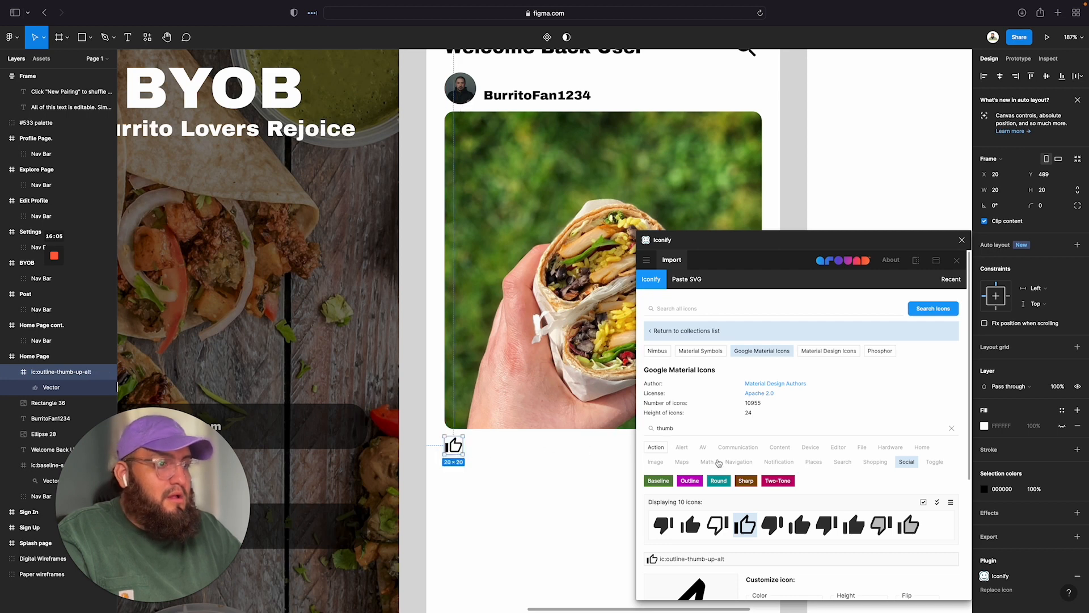
Step: Search the Google Material Icons for "like" again and clear the search term
scroll(718, 463, down, 5)
scroll(687, 319, up, 5)
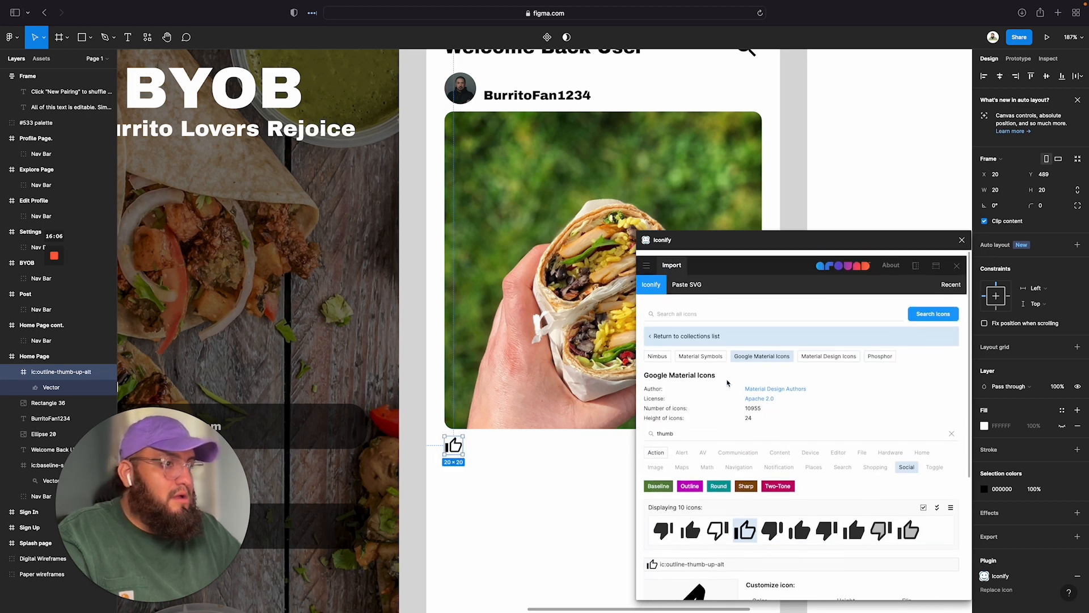
click(679, 307)
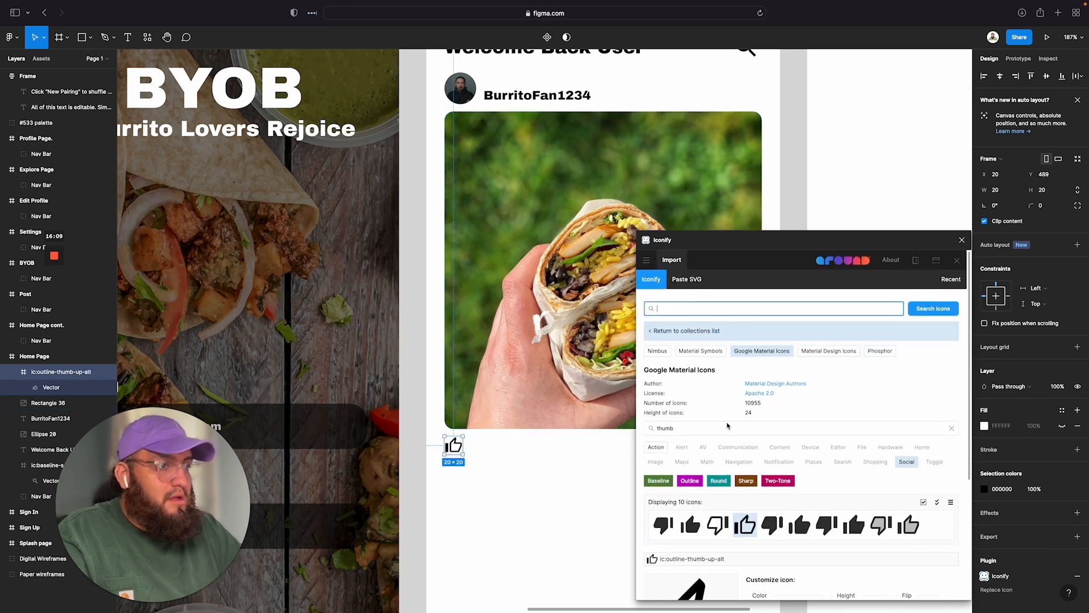
scroll(727, 426, down, 5)
scroll(676, 337, up, 1)
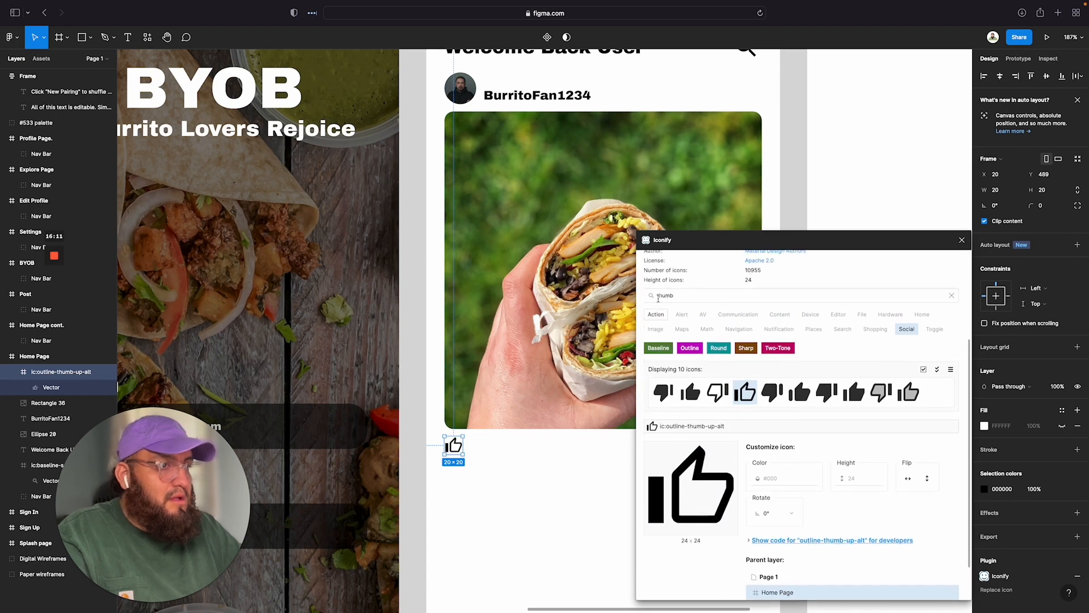
double_click(676, 295)
text(like)
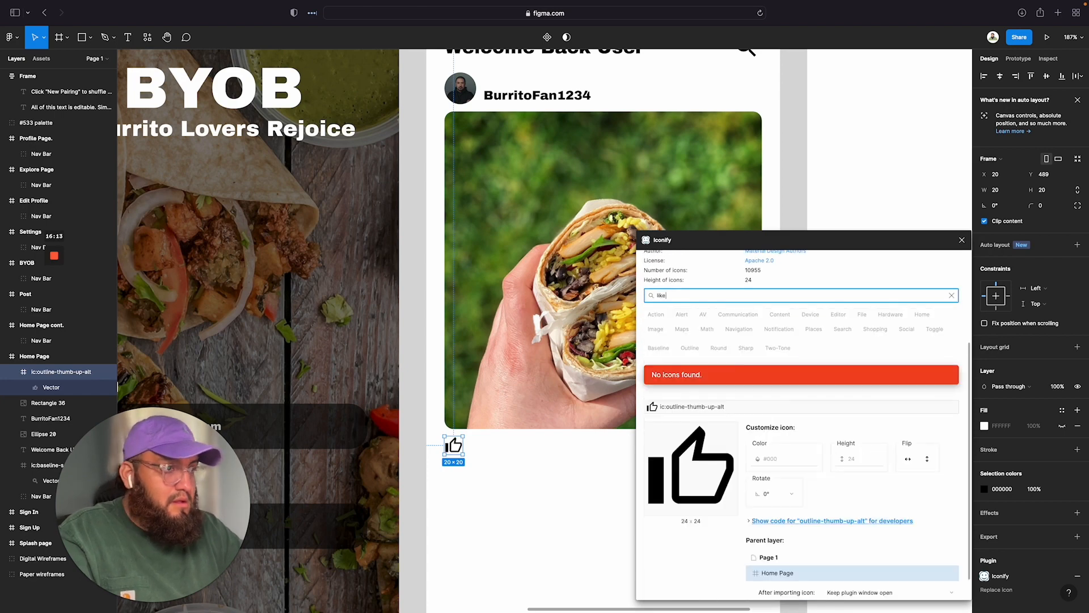
key(BackSpace)
key(BackSpace)
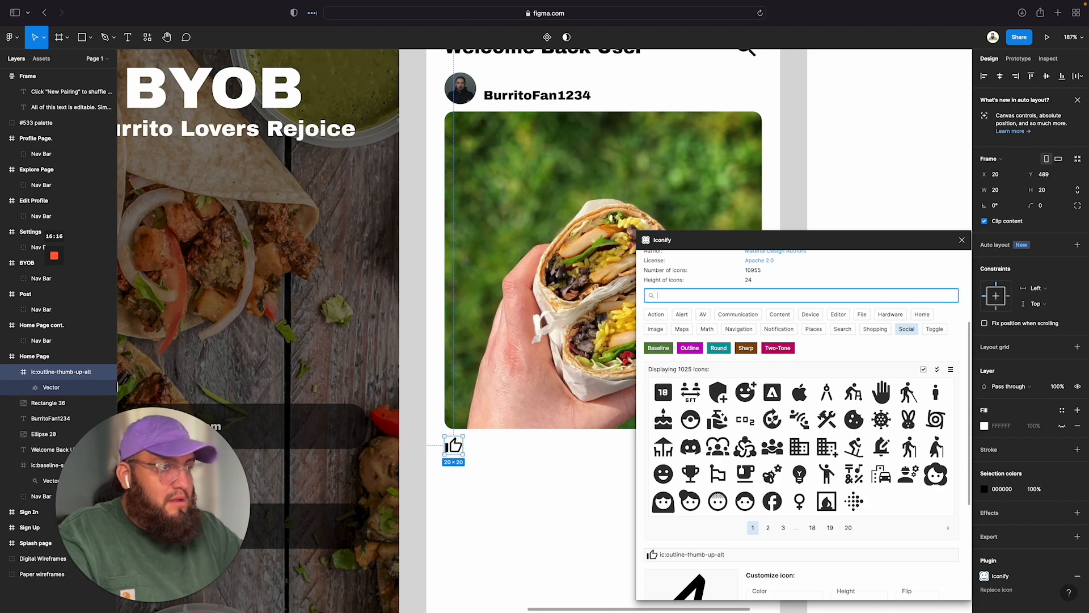
Step: Search the Social icons for "heart" and clear the search term
key(BackSpace)
text(heart)
key(BackSpace)
key(BackSpace)
key(BackSpace)
key(BackSpace)
key(BackSpace)
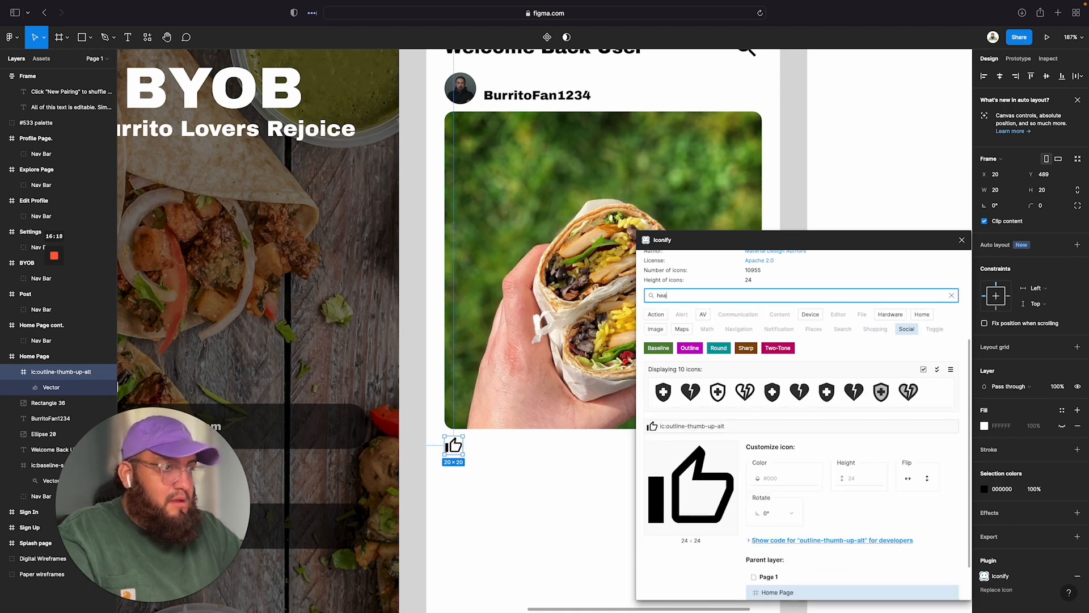
Step: Search the Social icons for "enjoy" and clear the search term
text(enjoy)
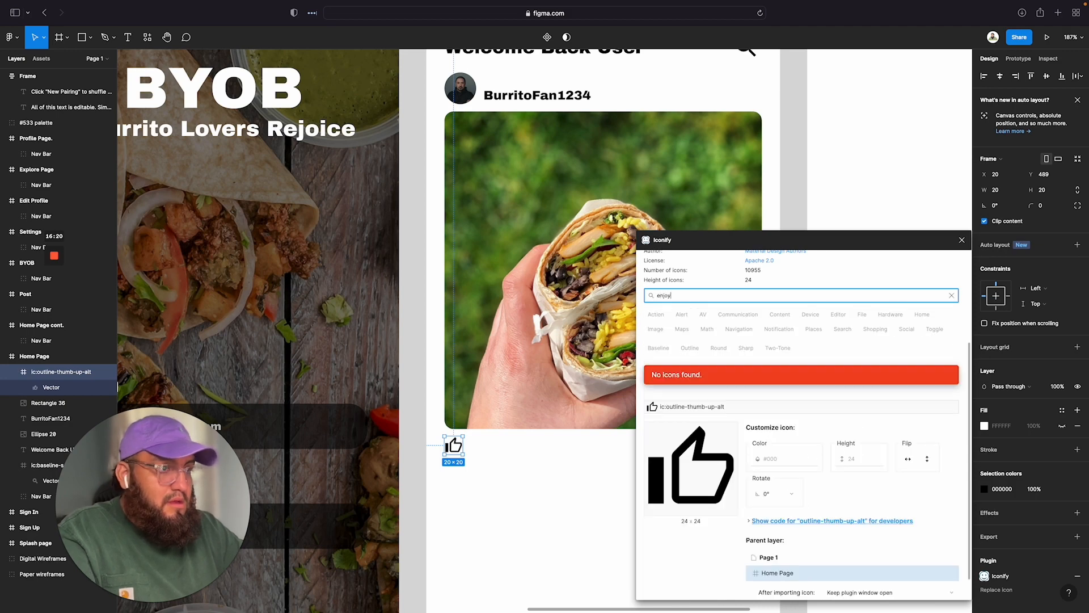
key(BackSpace)
key(BackSpace)
key(BackSpace)
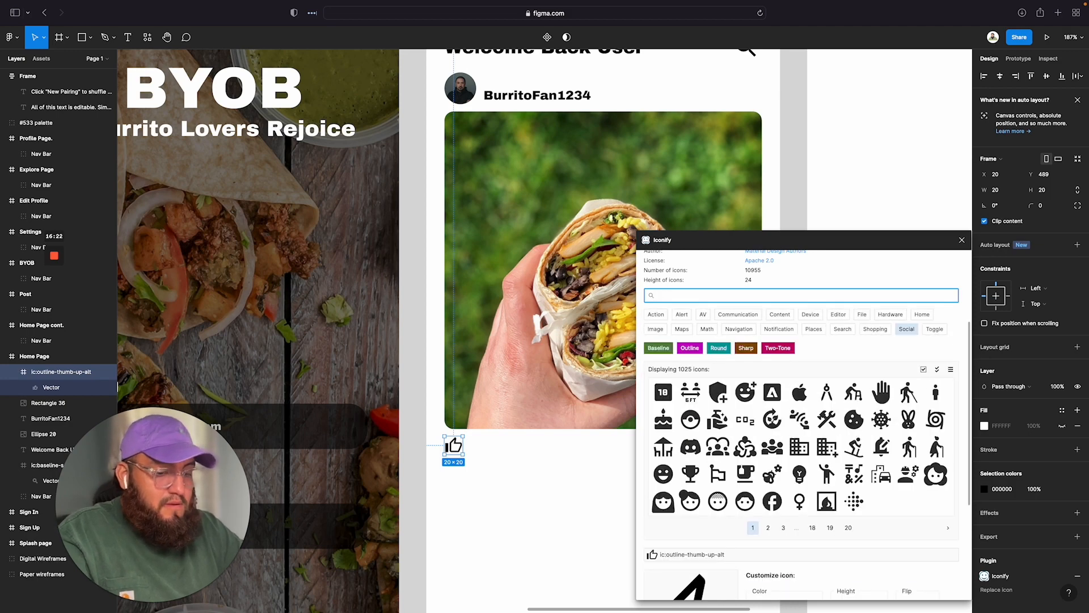
Step: Check the Explore wireframe, then search the Social icons for "save" and clear the search term
scroll(579, 257, up, 15)
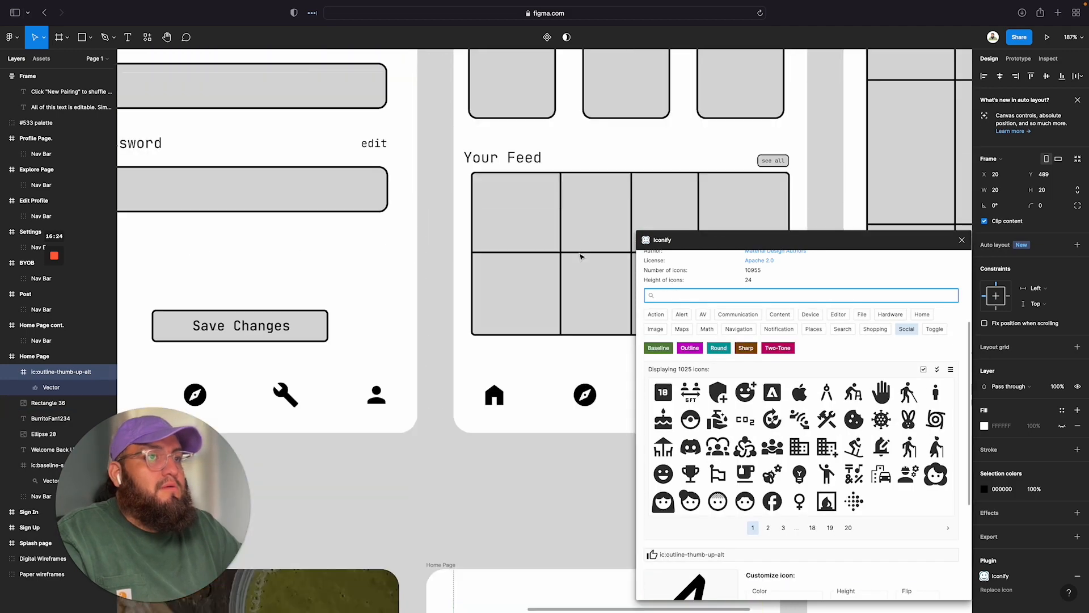
scroll(579, 256, down, 15)
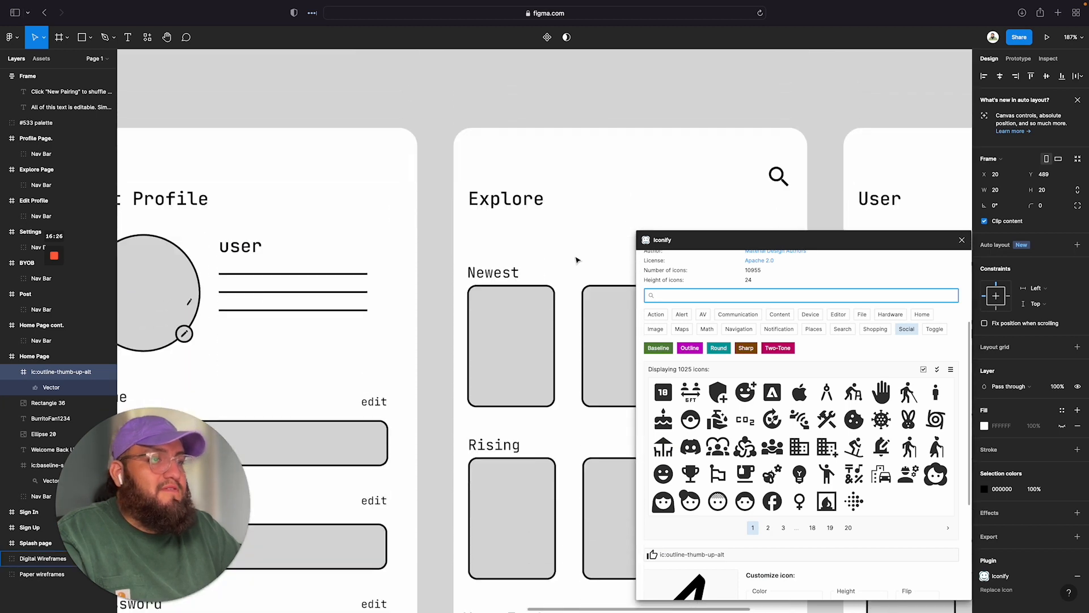
scroll(590, 283, down, 15)
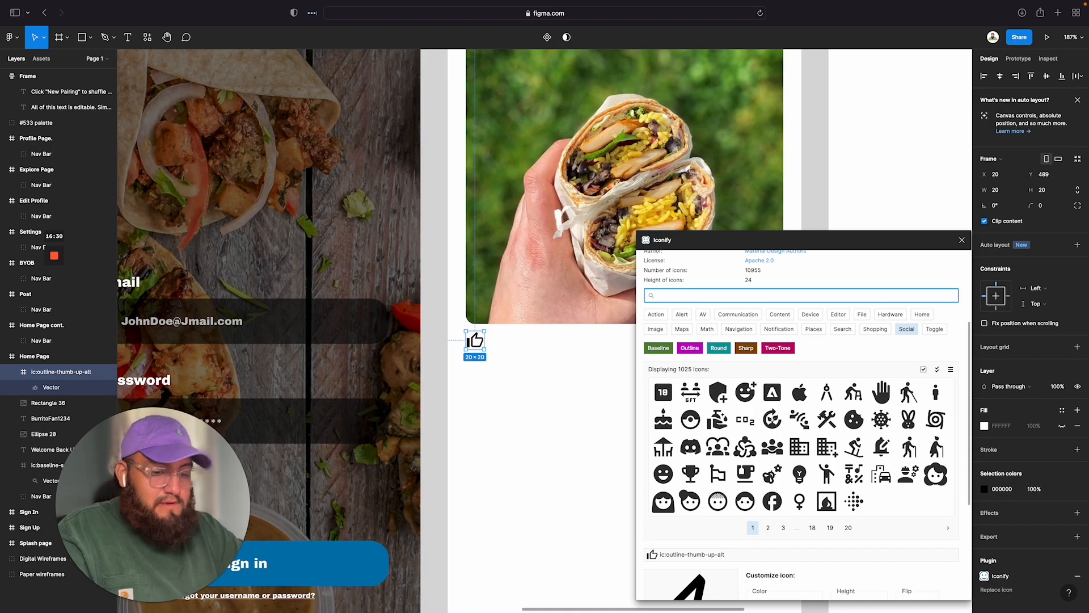
text(save)
key(BackSpace)
key(BackSpace)
key(BackSpace)
key(BackSpace)
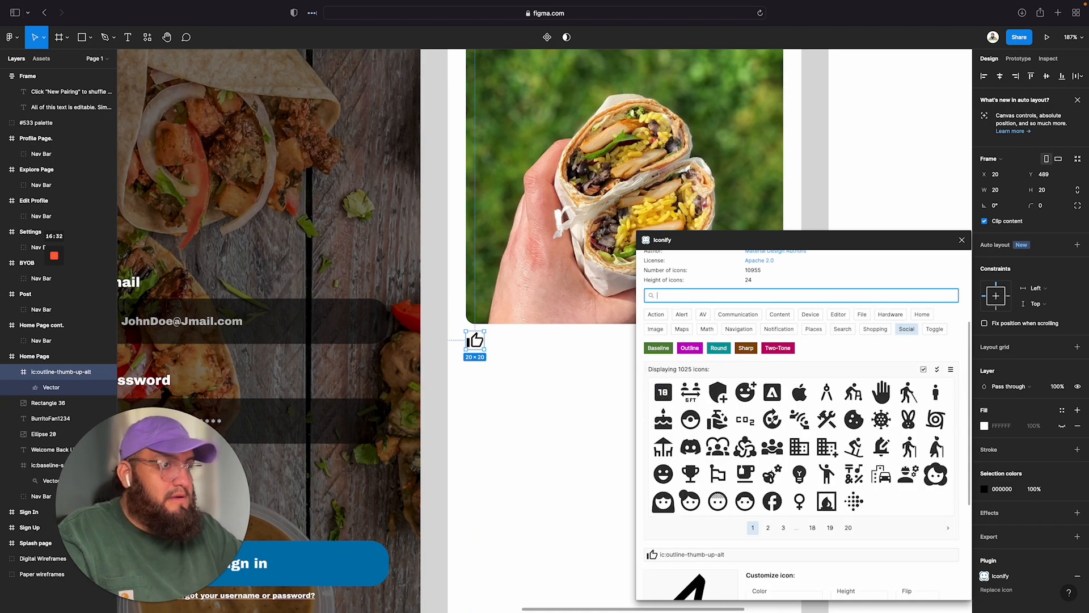
Step: Search the Social icons for "mem" and again for "save", clearing the term after each search
text(mem)
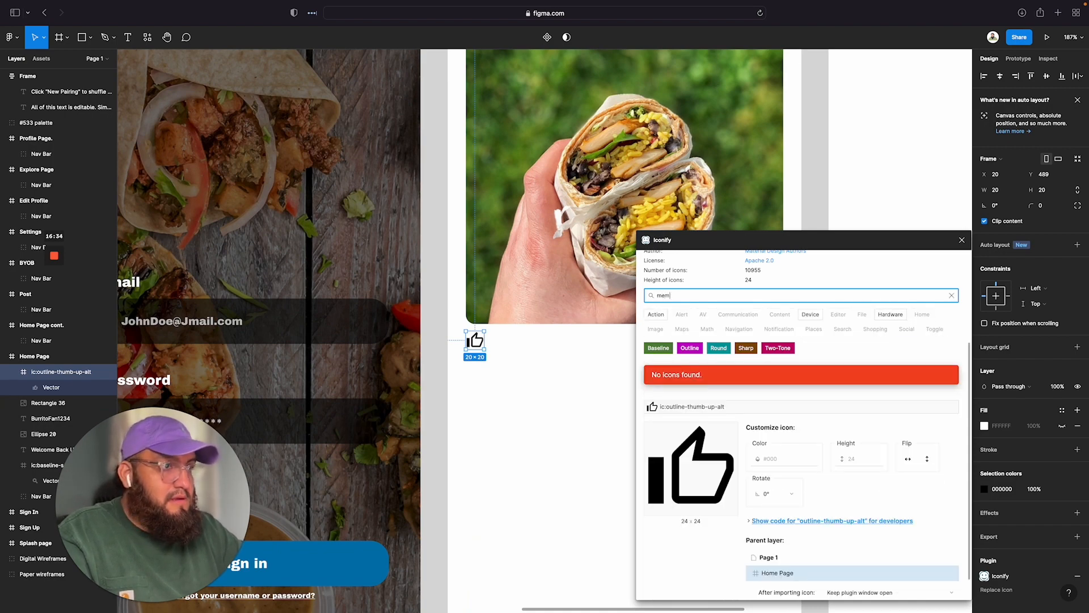
key(BackSpace)
key(BackSpace)
key(BackSpace)
text(save)
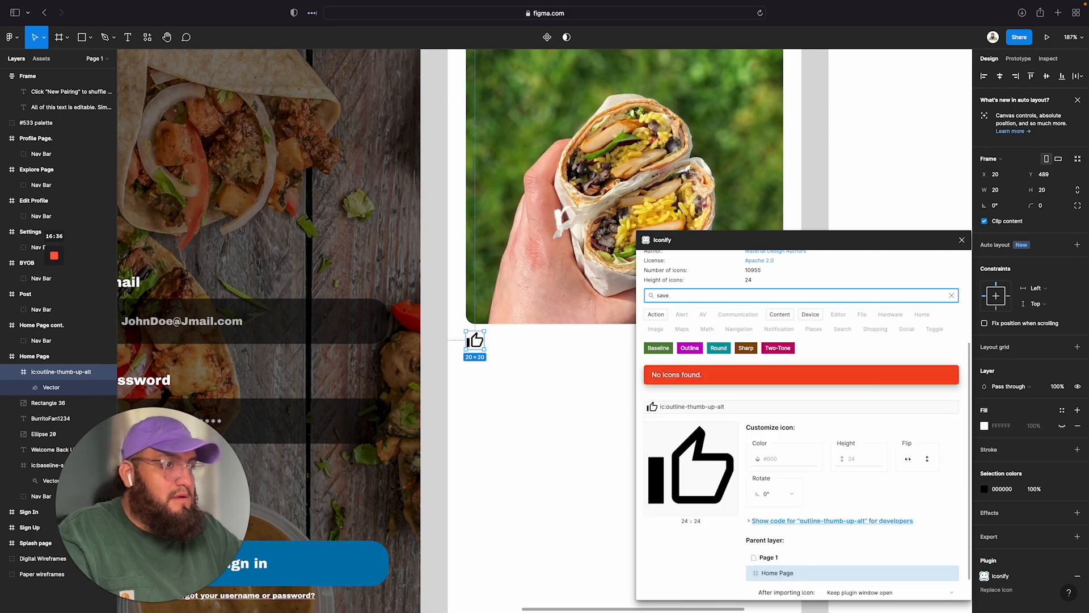
key(BackSpace)
key(BackSpace)
key(BackSpace)
key(BackSpace)
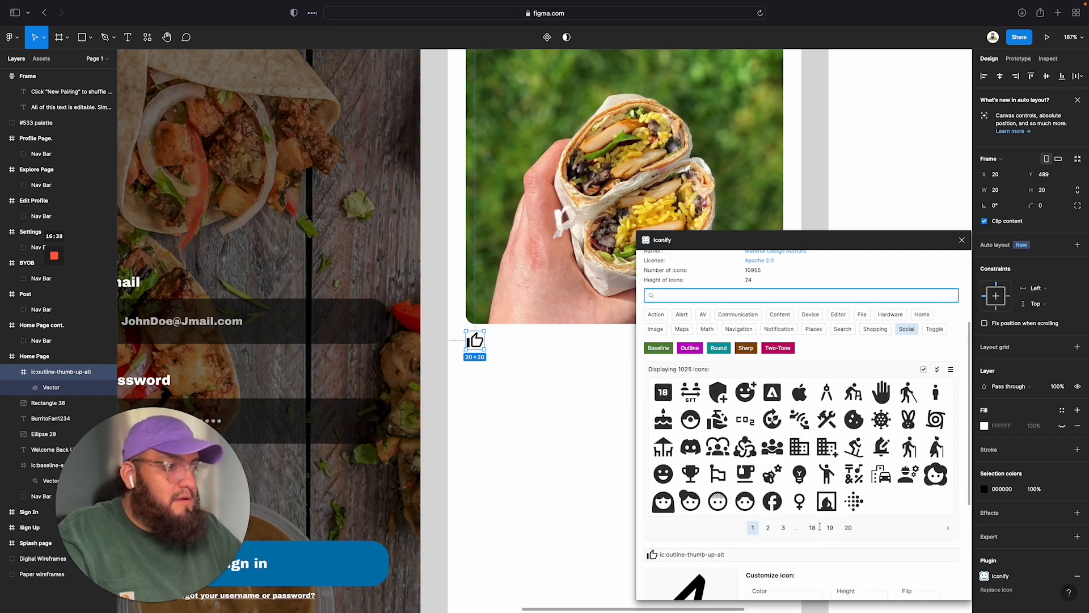
Step: Browse pages 2 to 7 of the Social icons for a suitable save icon
click(771, 529)
click(774, 528)
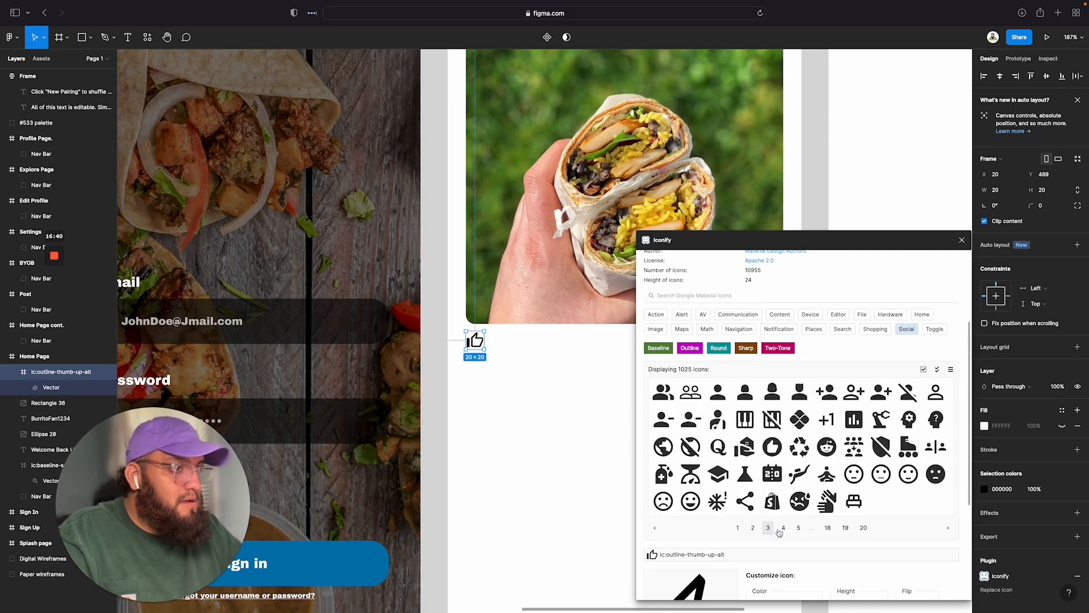
click(757, 531)
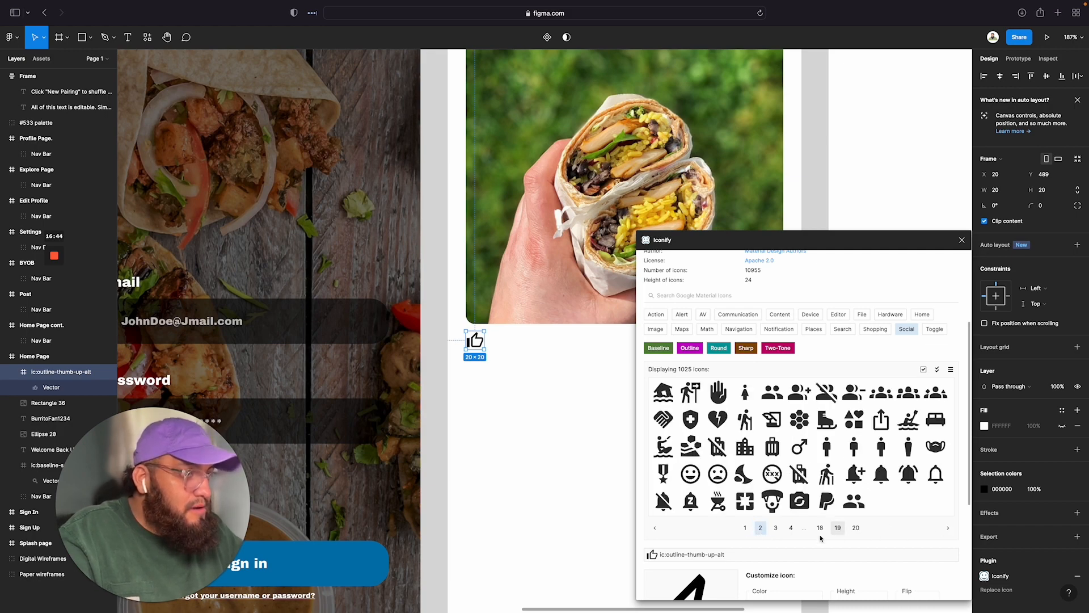
click(775, 529)
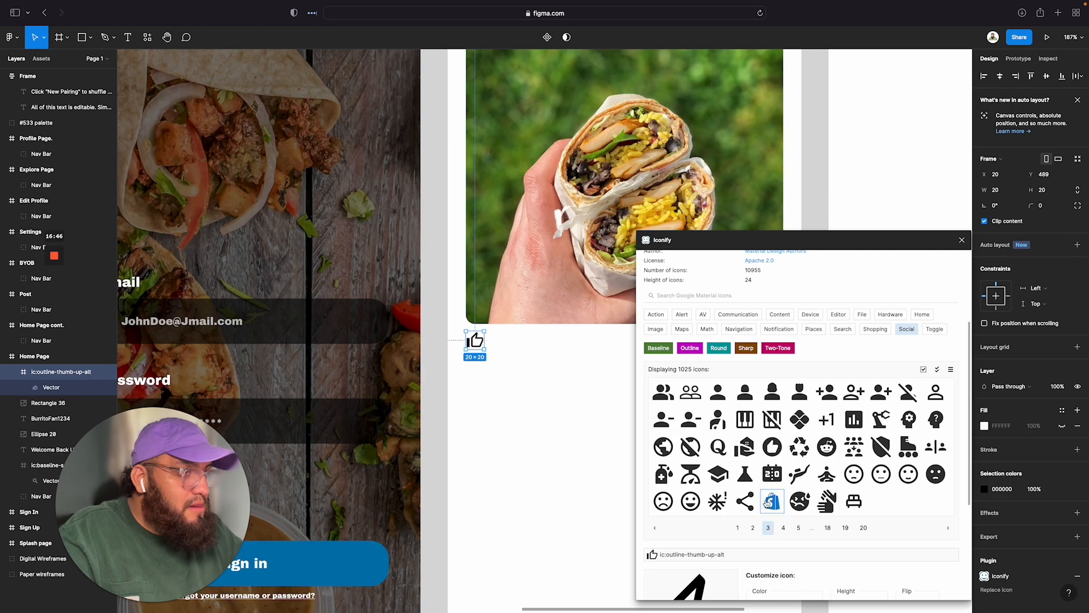
click(782, 528)
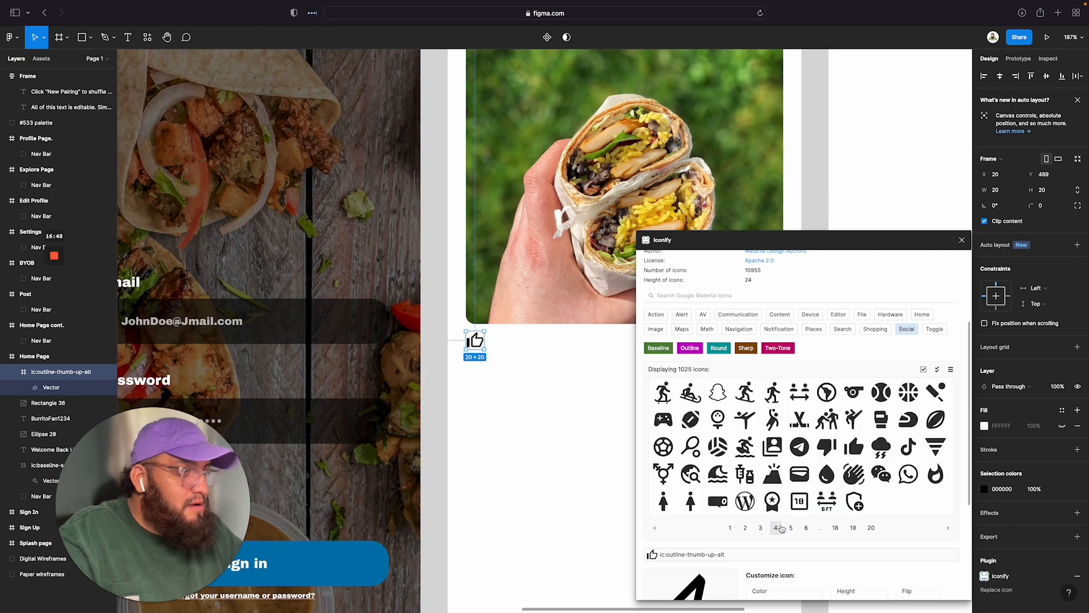
click(792, 528)
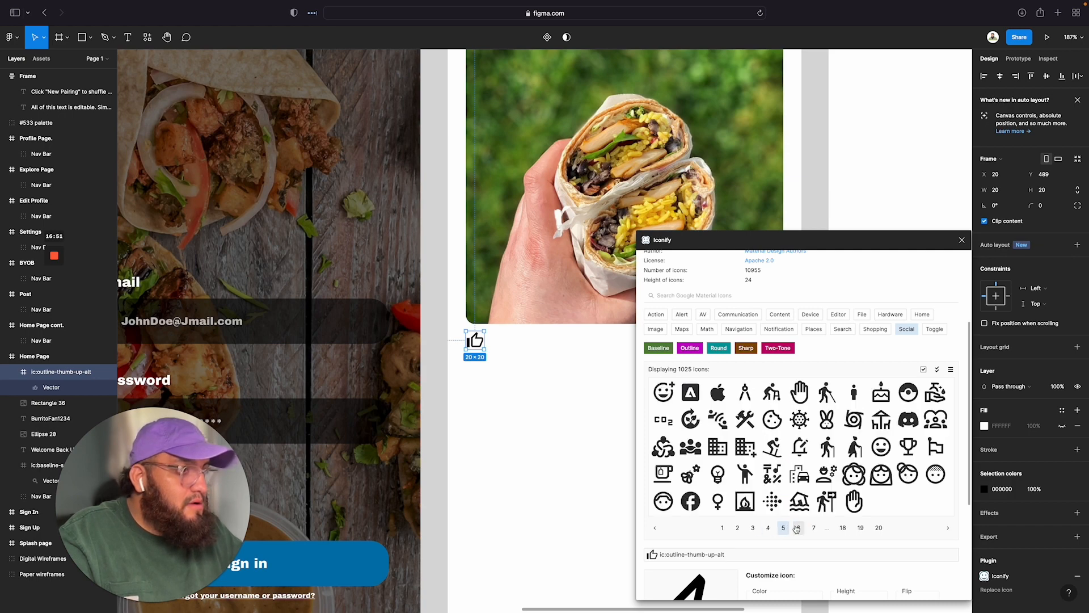
click(799, 528)
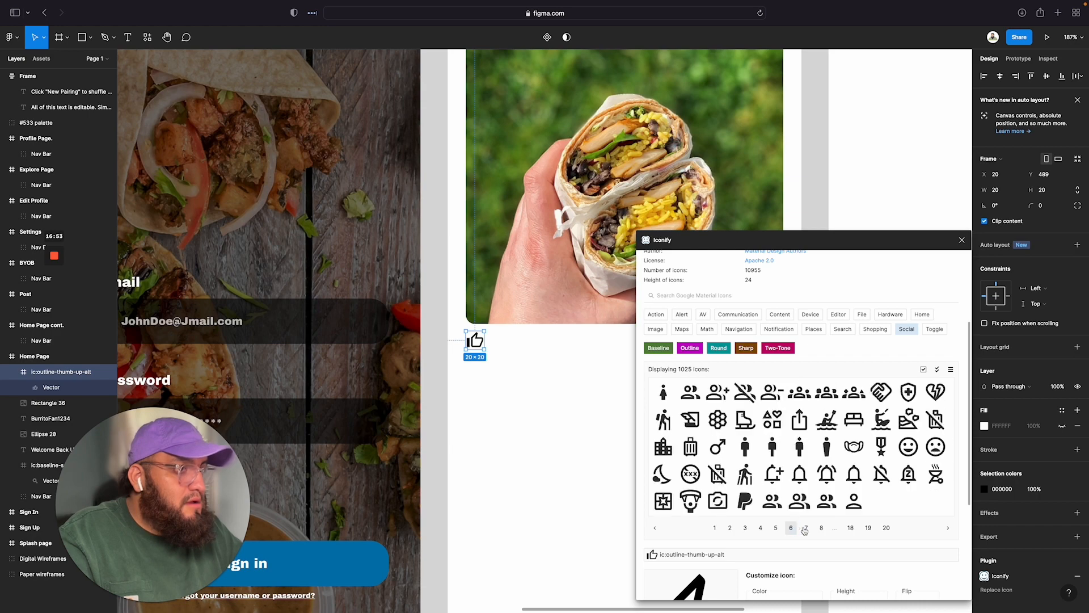
click(806, 528)
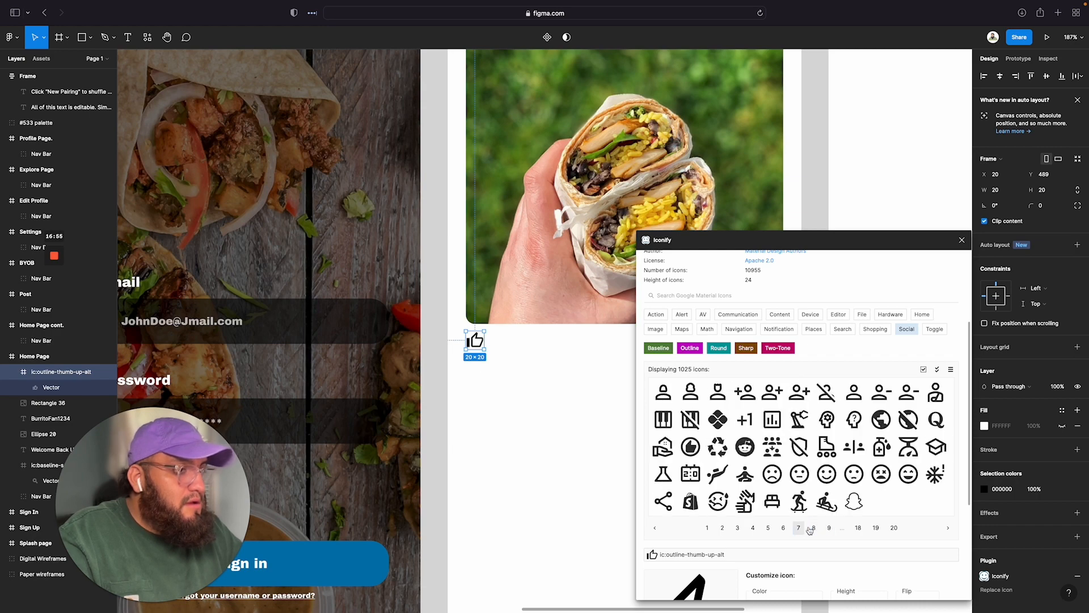
Step: Search the Google Material Icons for "fl", "disk" and "save", and clear the search term
scroll(718, 363, up, 5)
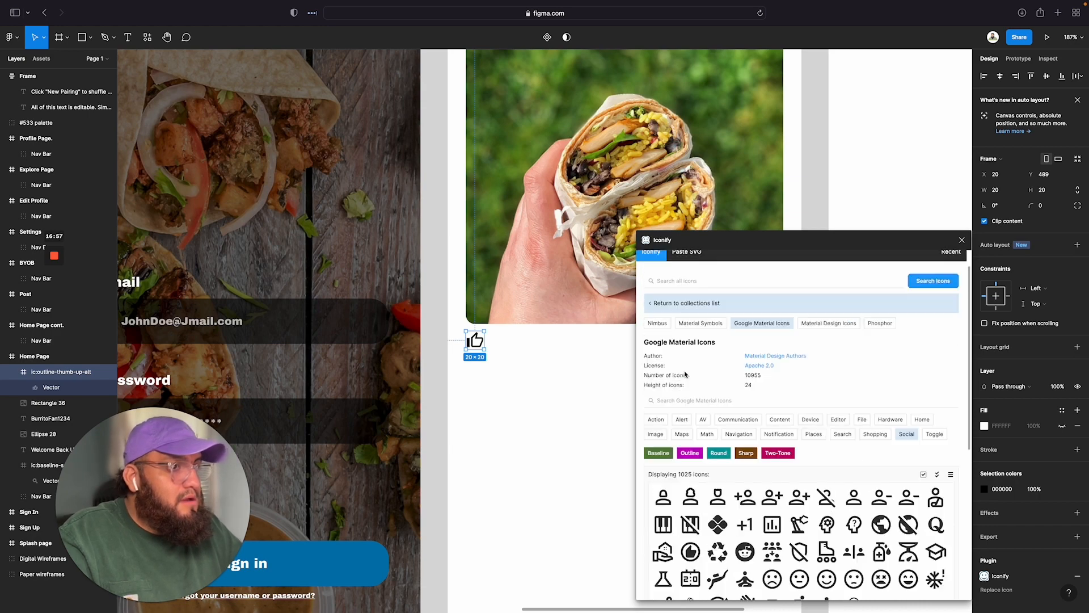
click(687, 429)
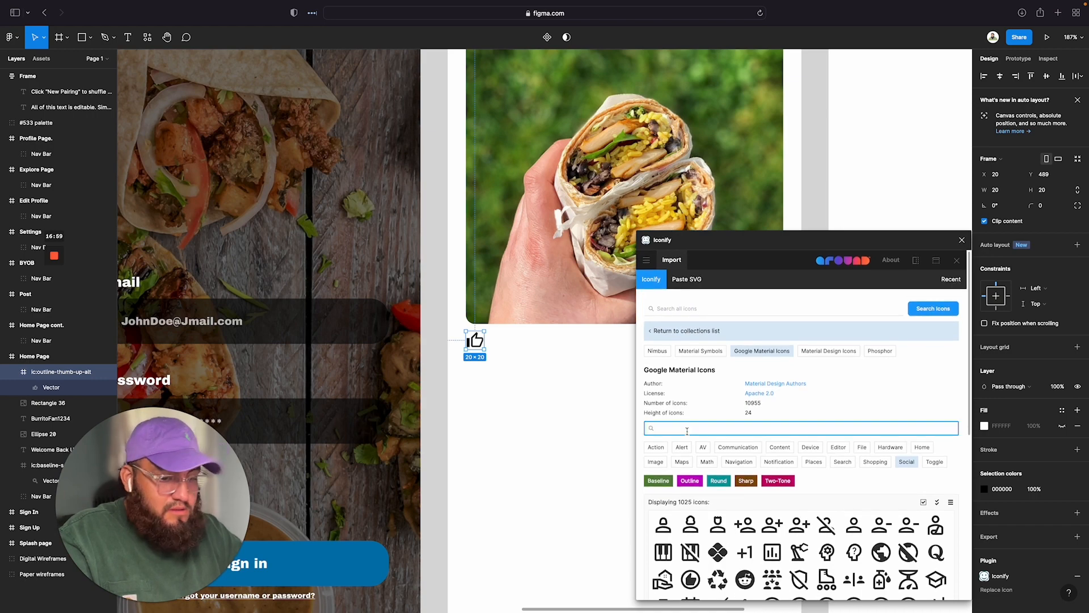
text(fl)
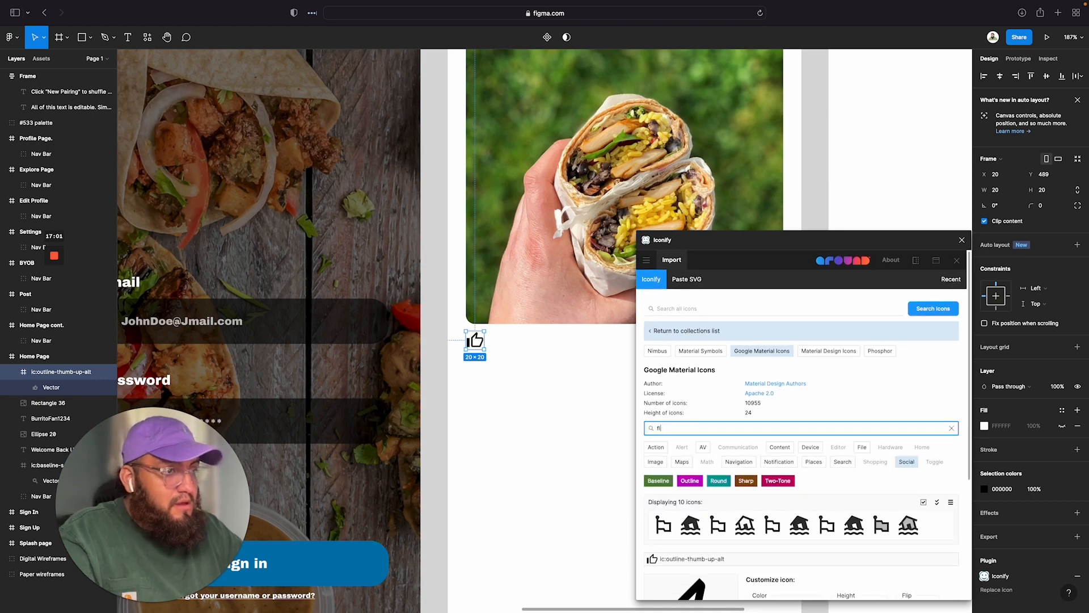
key(BackSpace)
key(BackSpace)
text(sk)
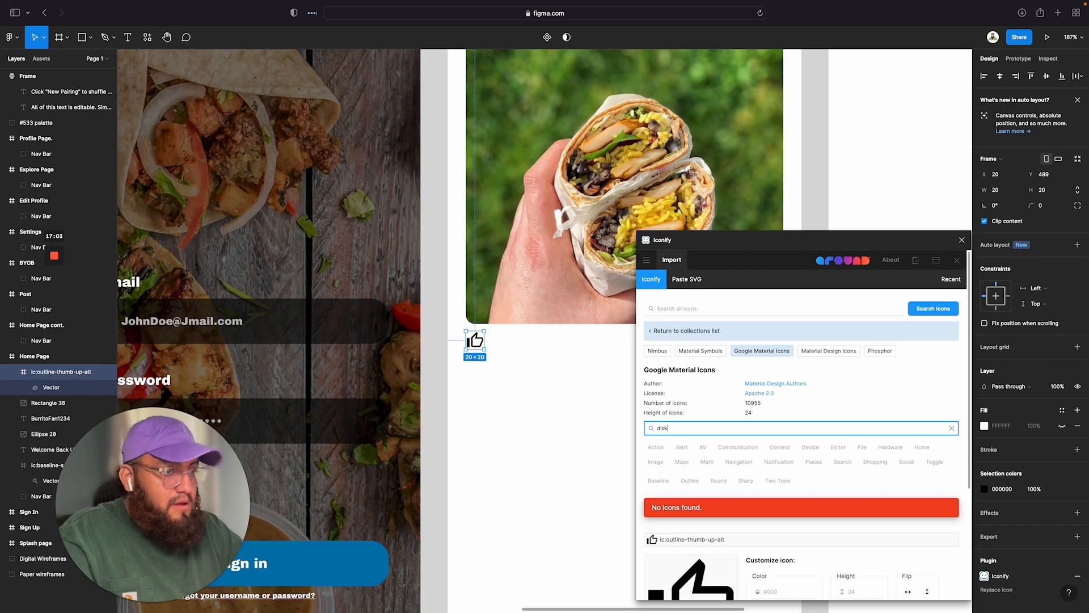
text(ave)
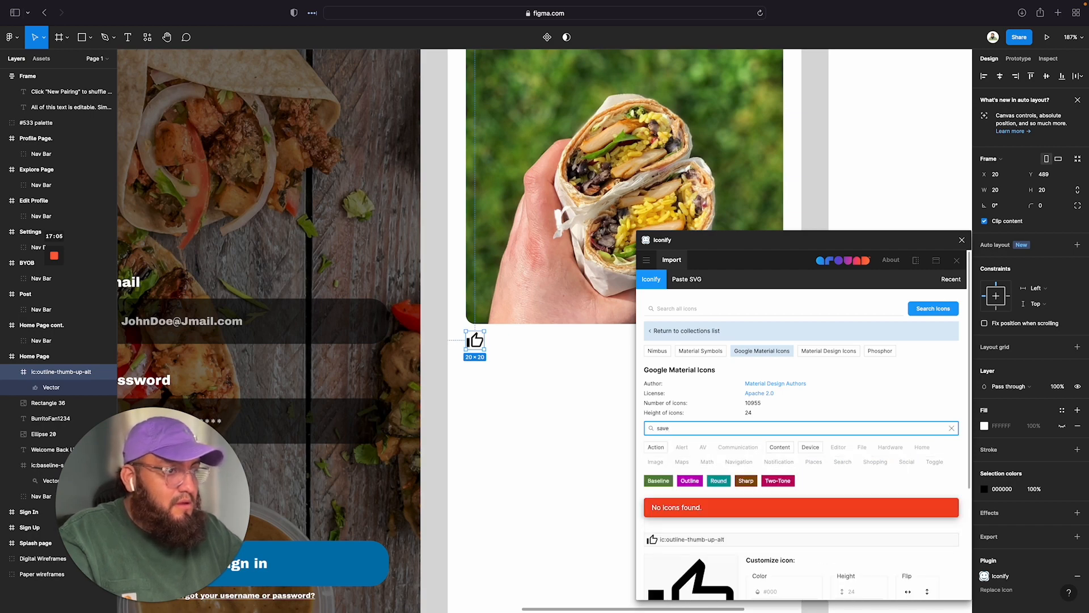
key(BackSpace)
key(BackSpace)
key(BackSpace)
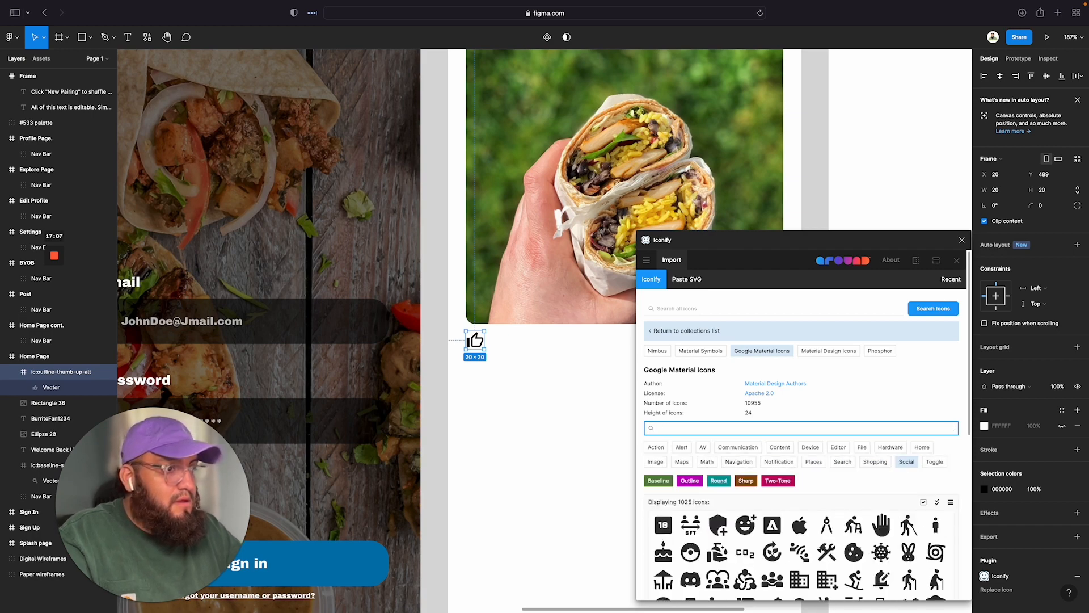
Step: Switch to the Material Design Icons collection and search it for "save"
scroll(697, 385, down, 1)
scroll(827, 334, down, 1)
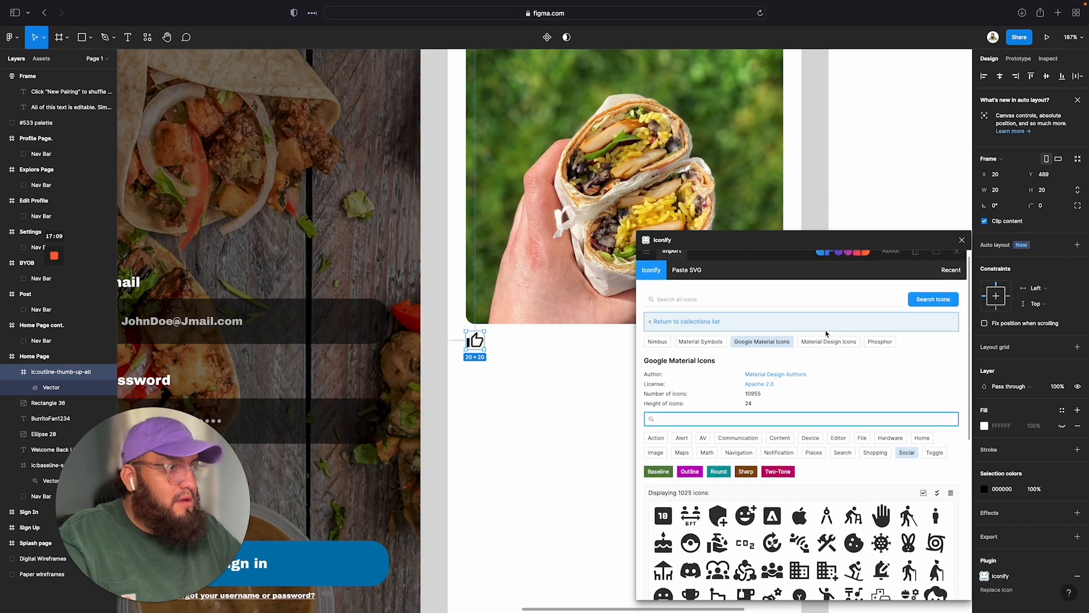
click(828, 339)
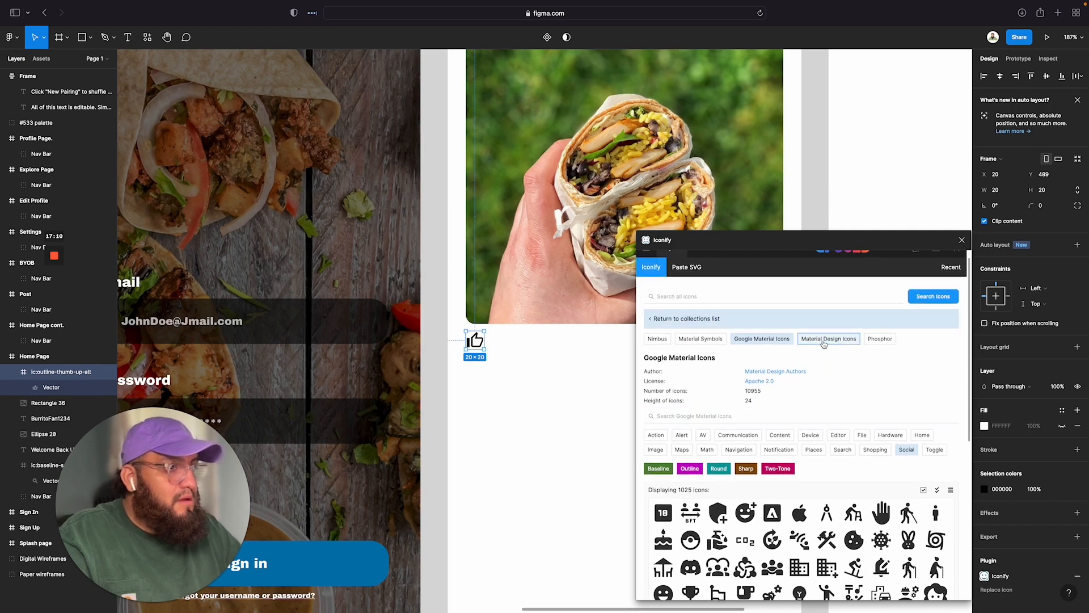
text(save)
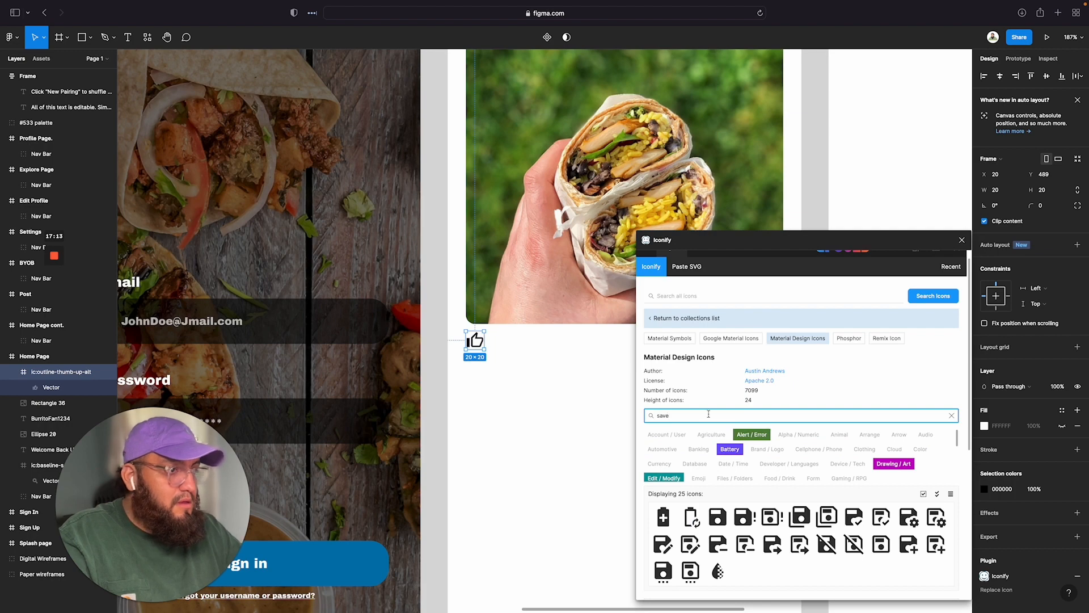
scroll(709, 414, down, 3)
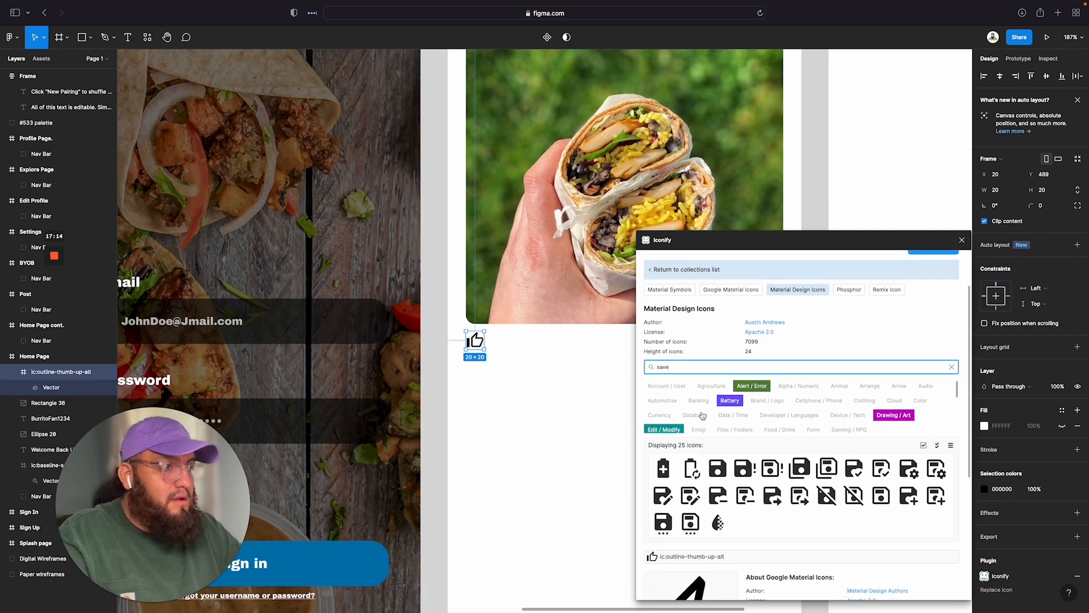
text(like)
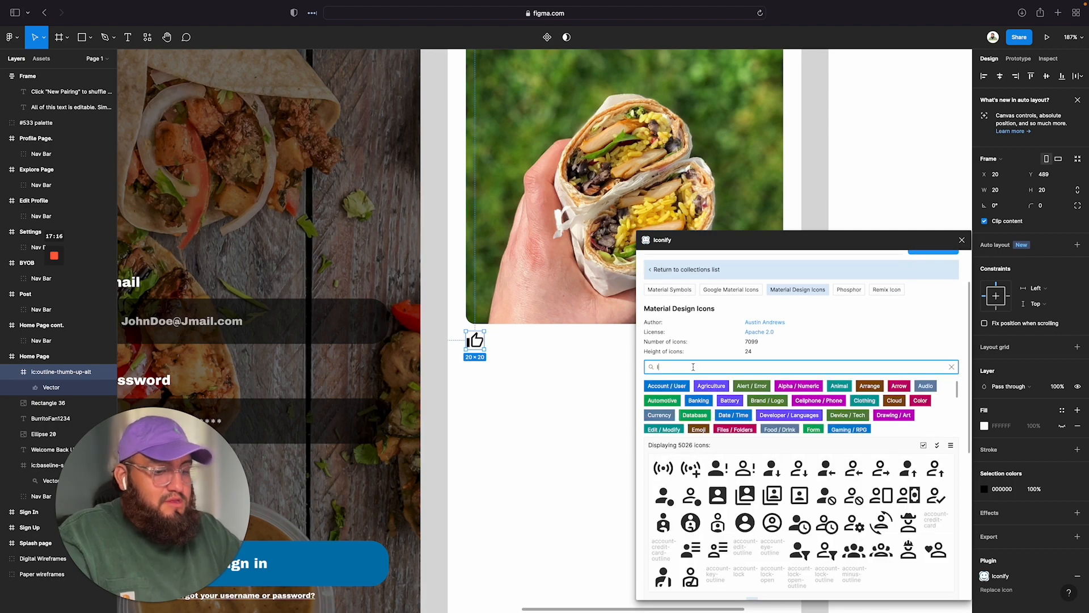
key(BackSpace)
key(BackSpace)
key(BackSpace)
key(BackSpace)
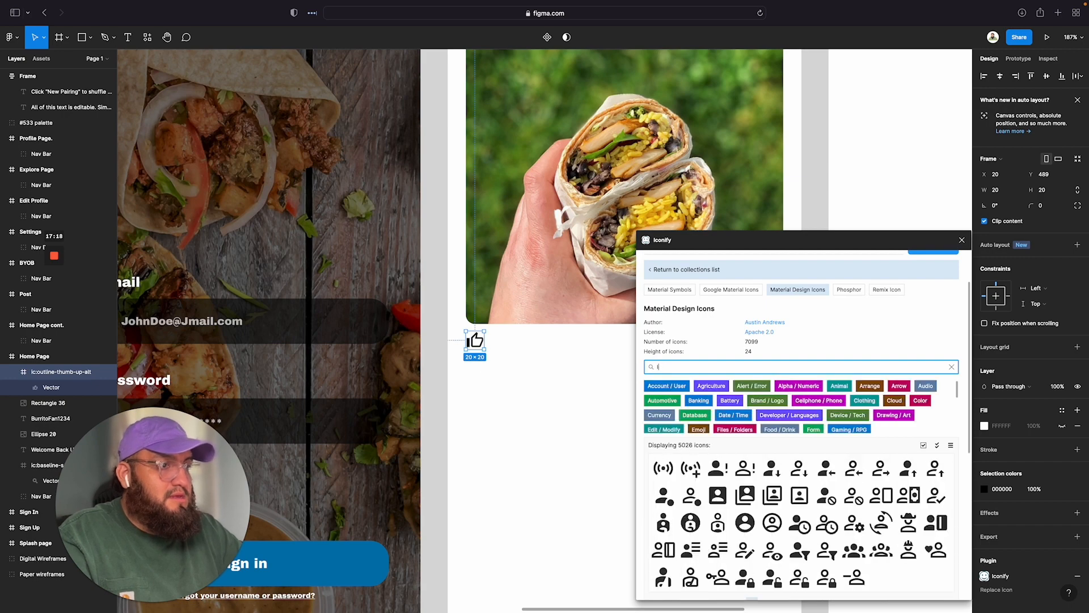
Step: Search the Material Design Icons for "save" and place the content-save-outline icon beside the thumb-up icon at X 41, Y 487
text(save)
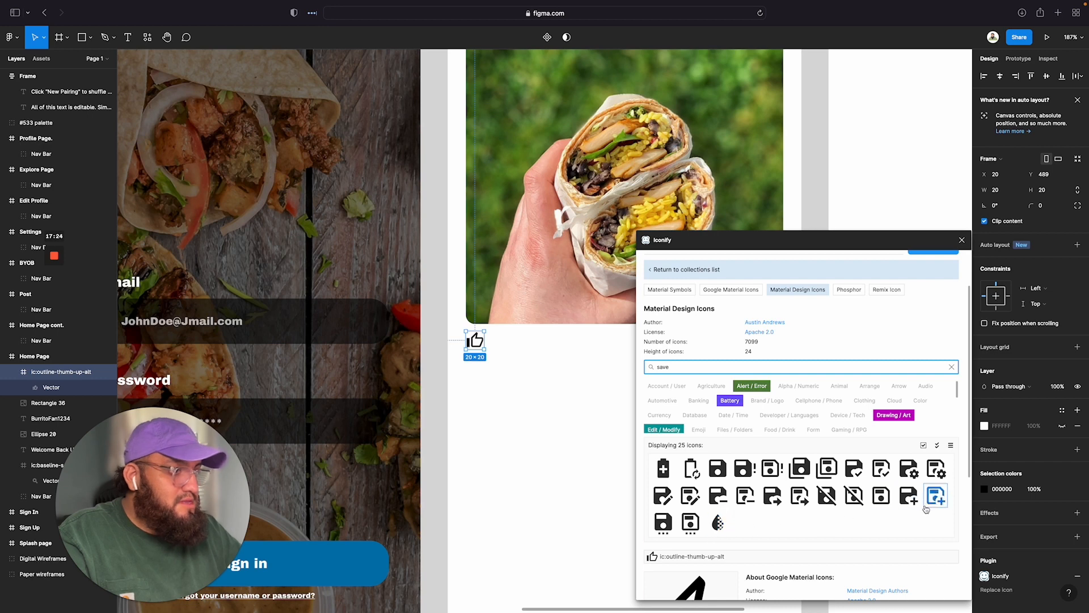
scroll(888, 502, up, 1)
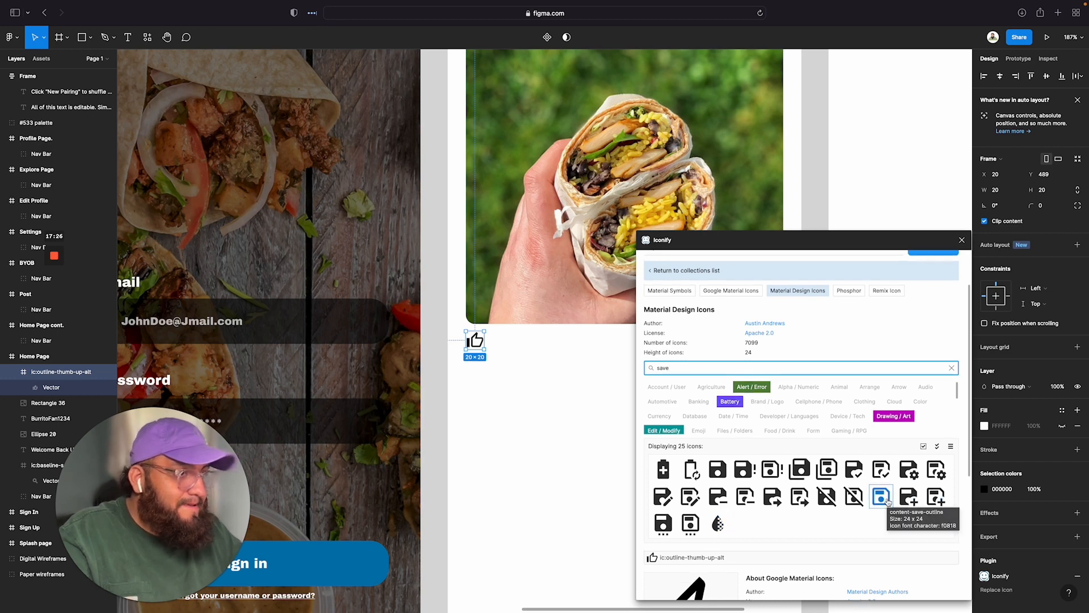
drag(889, 502, 543, 372)
scroll(544, 373, left, 1)
scroll(545, 373, down, 1)
scroll(545, 373, right, 1)
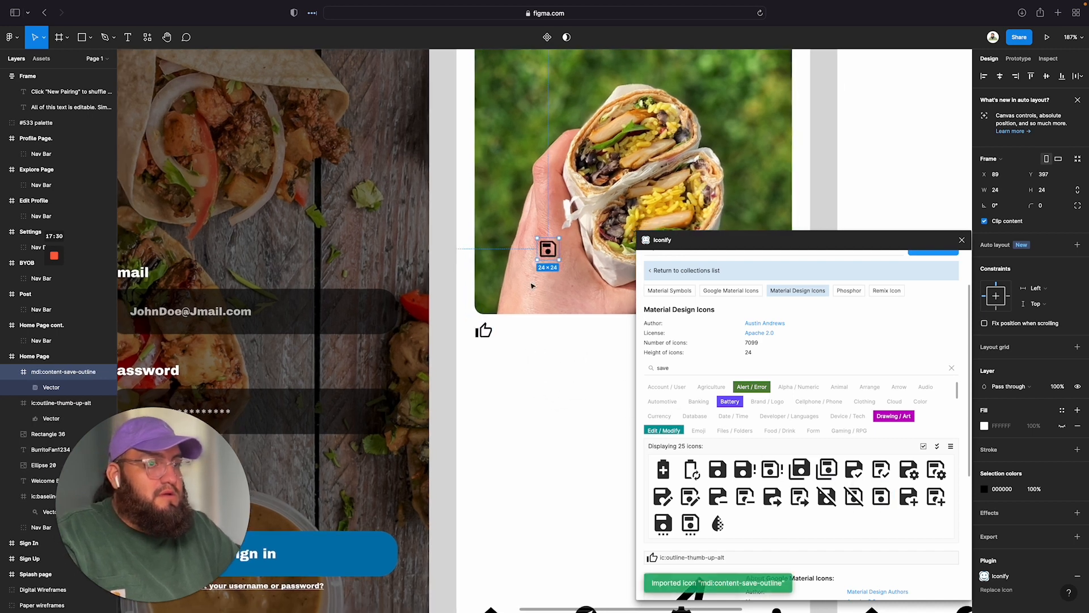
drag(548, 255, 505, 337)
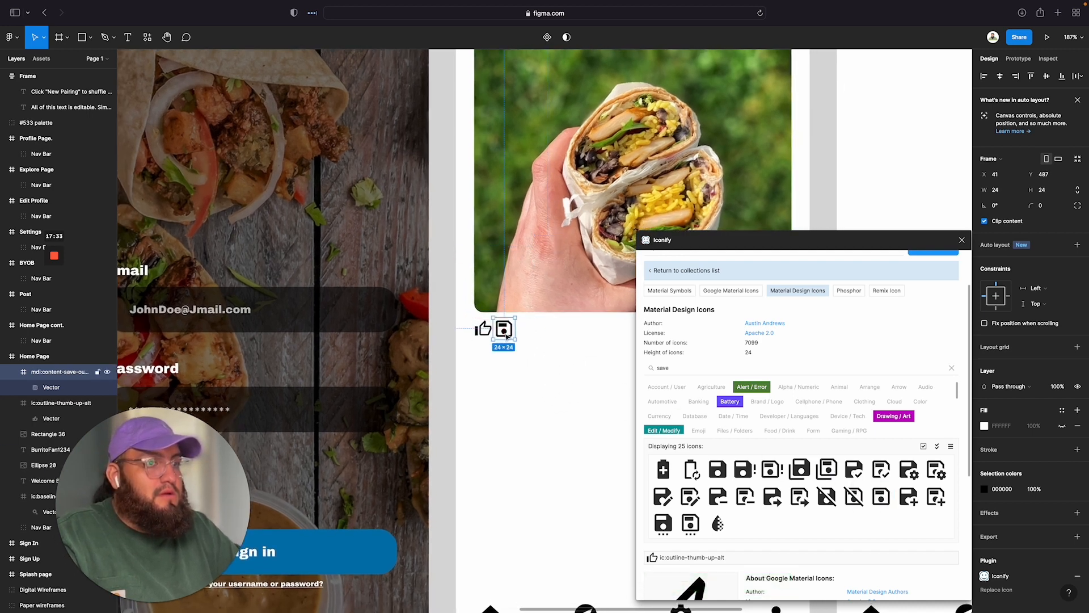
Step: Set the save icon's width and height to 20 and deselect it
click(1006, 193)
key(Tab)
text(20)
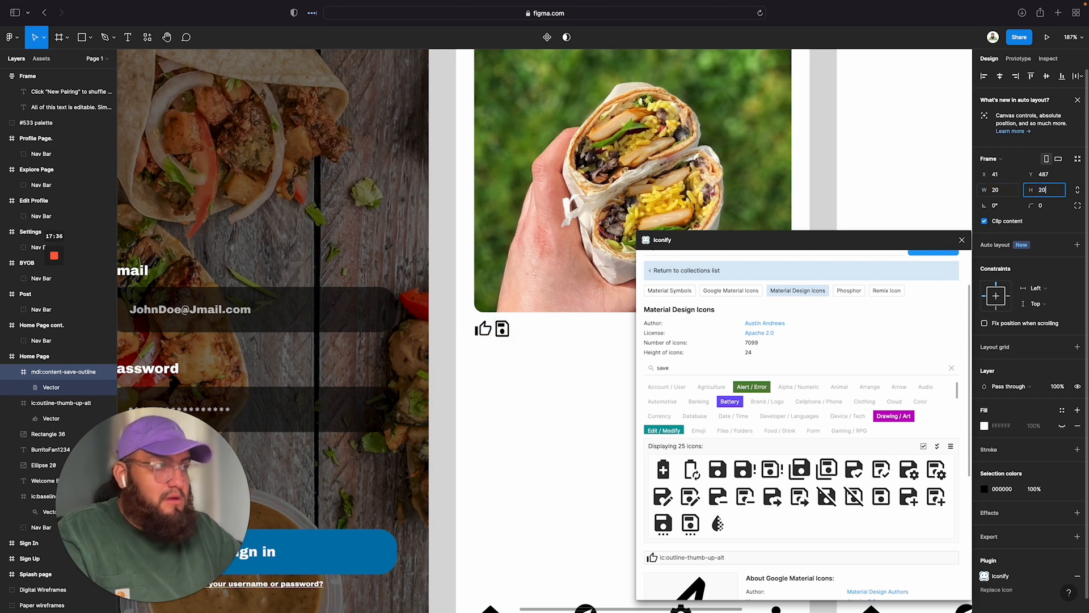
key(Return)
click(589, 399)
scroll(589, 398, down, 1)
scroll(588, 398, down, 1)
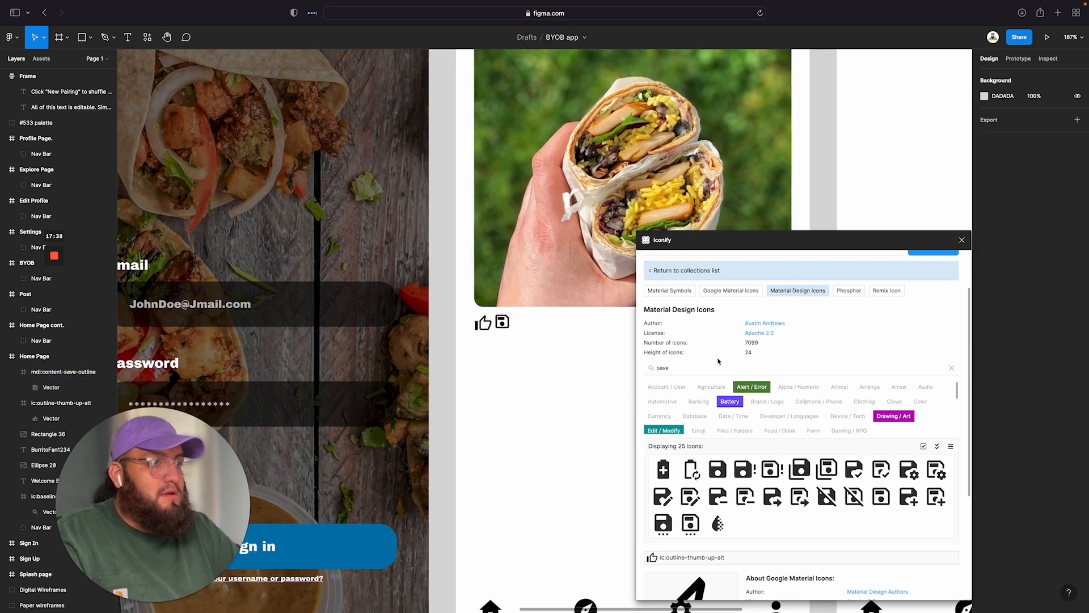
Step: Search the Material Design Icons for "comment" and place the comment-text-outline icon over the burrito photo's lower edge at X 76, Y 456
triple_click(688, 369)
text(c)
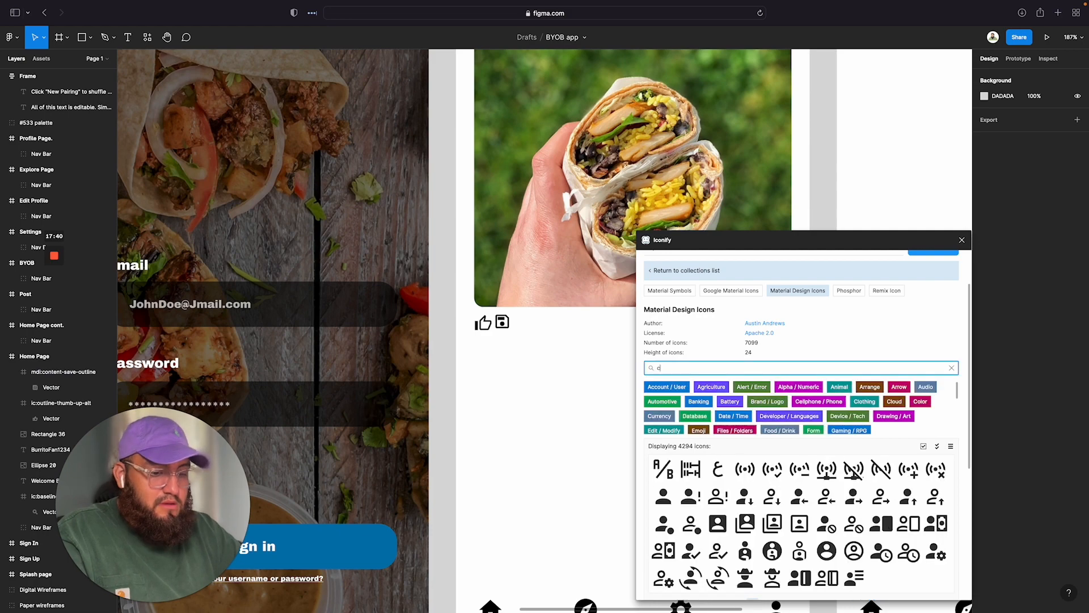
text(omment)
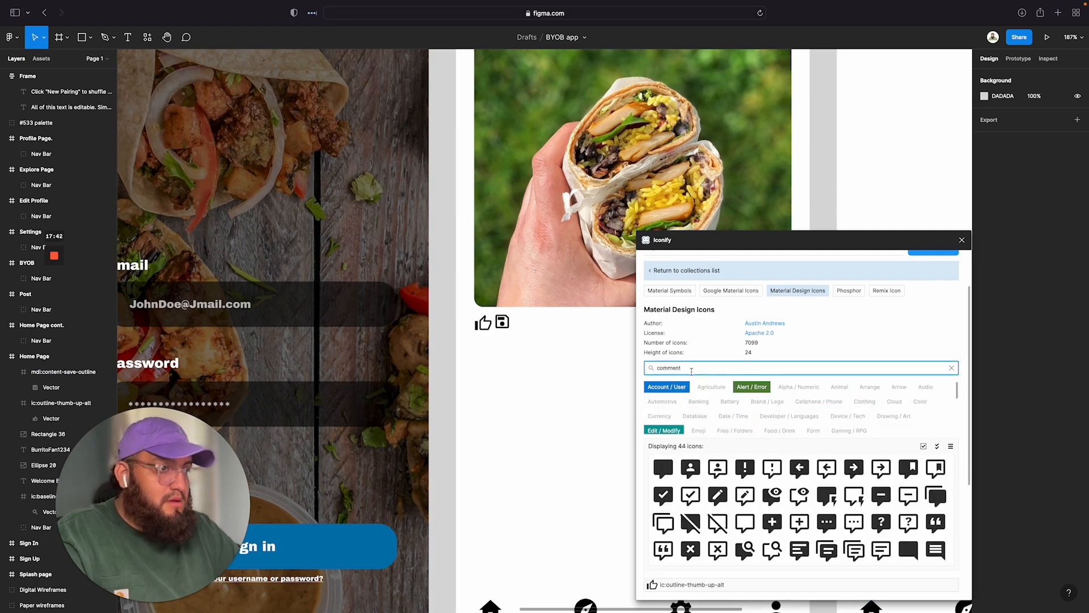
scroll(881, 471, up, 1)
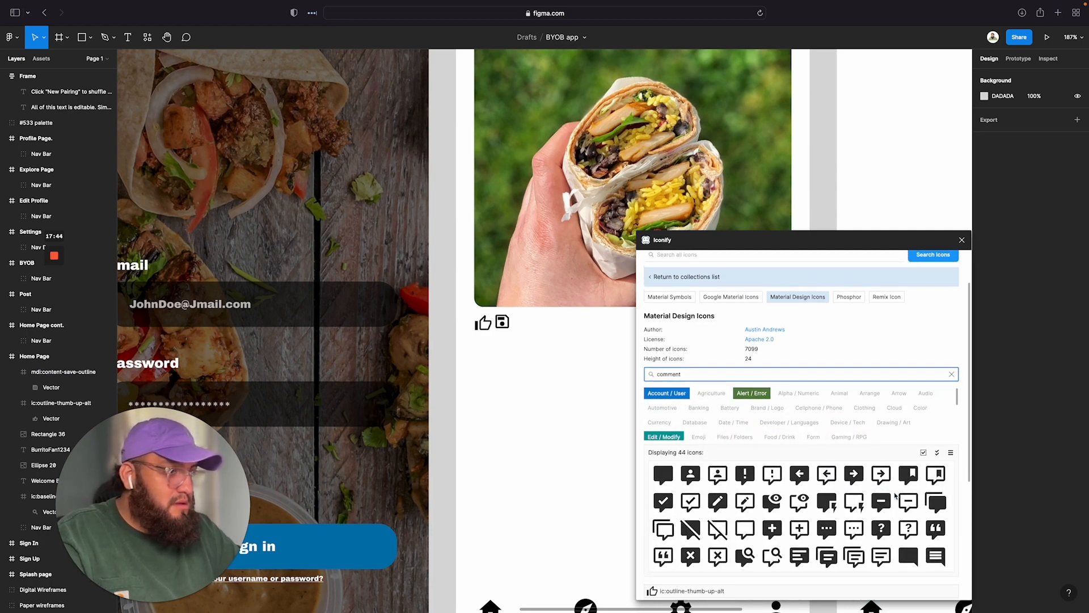
drag(908, 500, 662, 450)
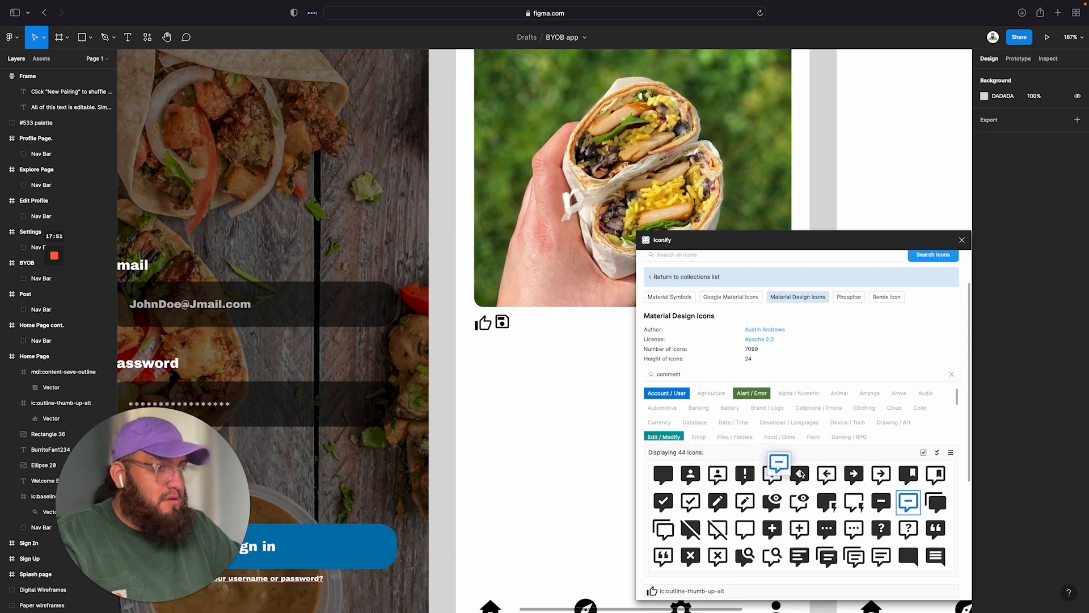
drag(873, 557, 522, 334)
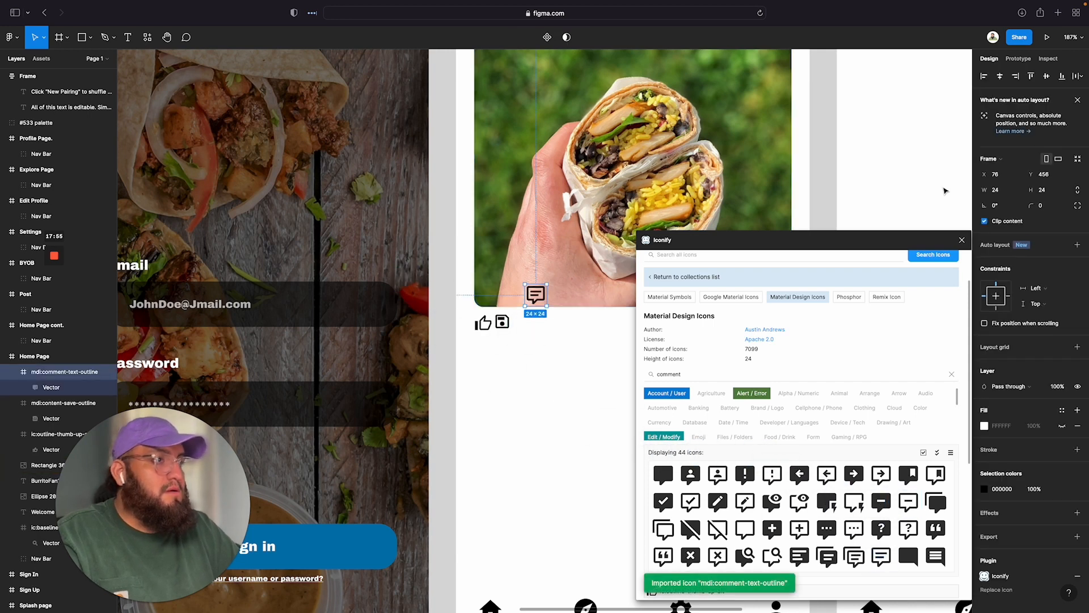
Step: Resize the comment icon to 20 × 20, move it beside the save icon at X 65, Y 490, and close the Iconify plugin
click(998, 191)
text(20)
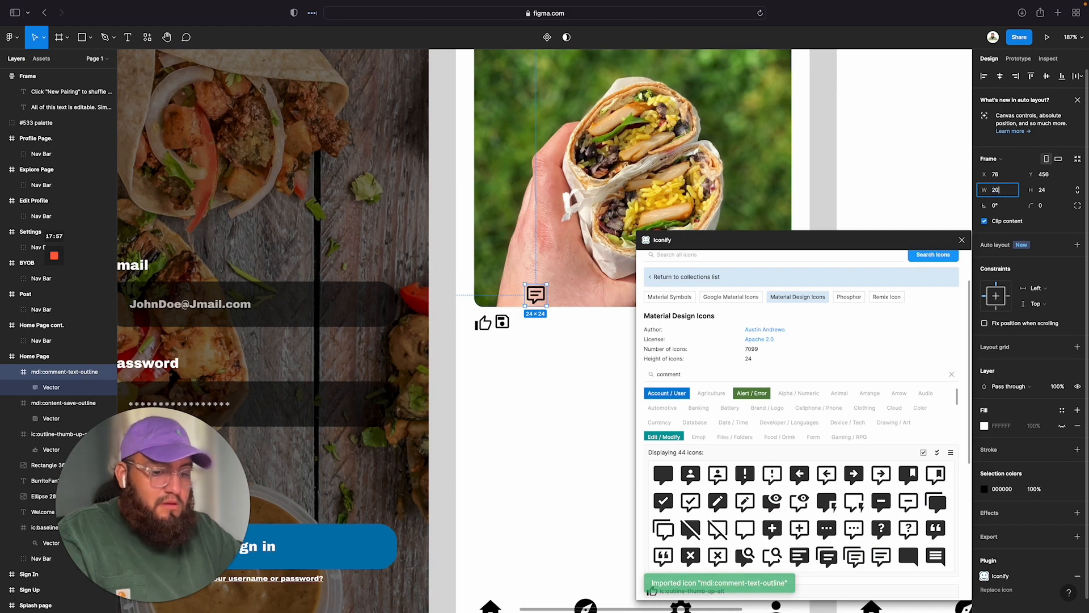
key(Return)
click(537, 361)
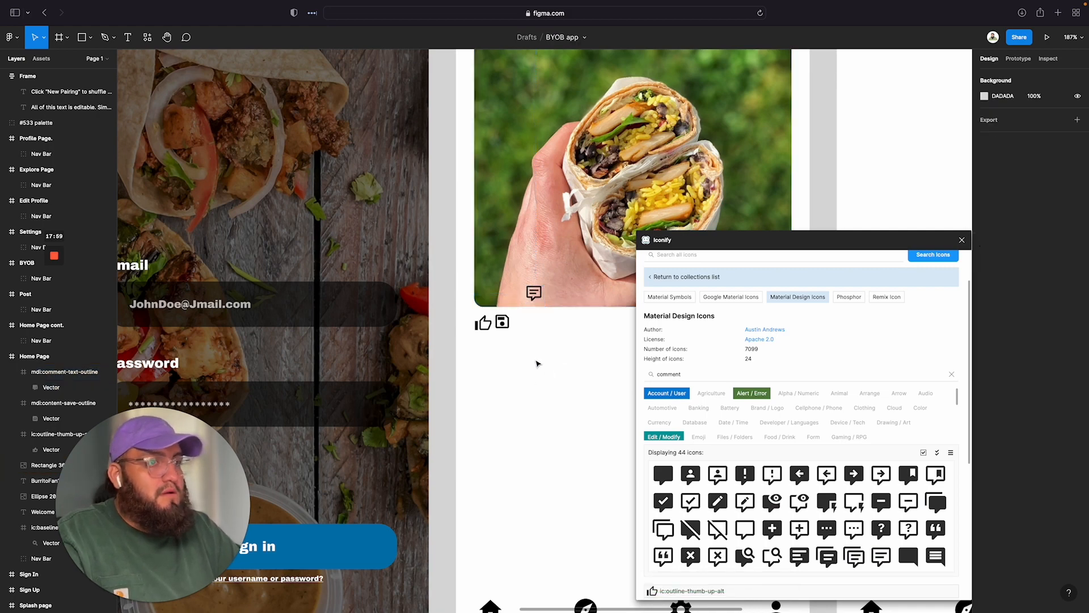
drag(534, 300, 524, 332)
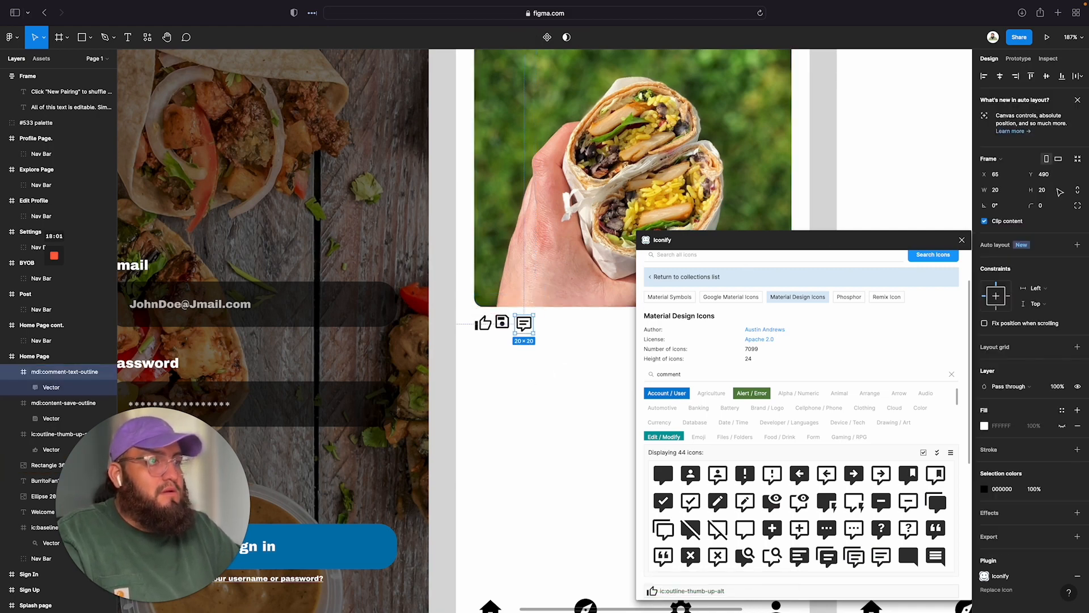
click(962, 239)
click(579, 364)
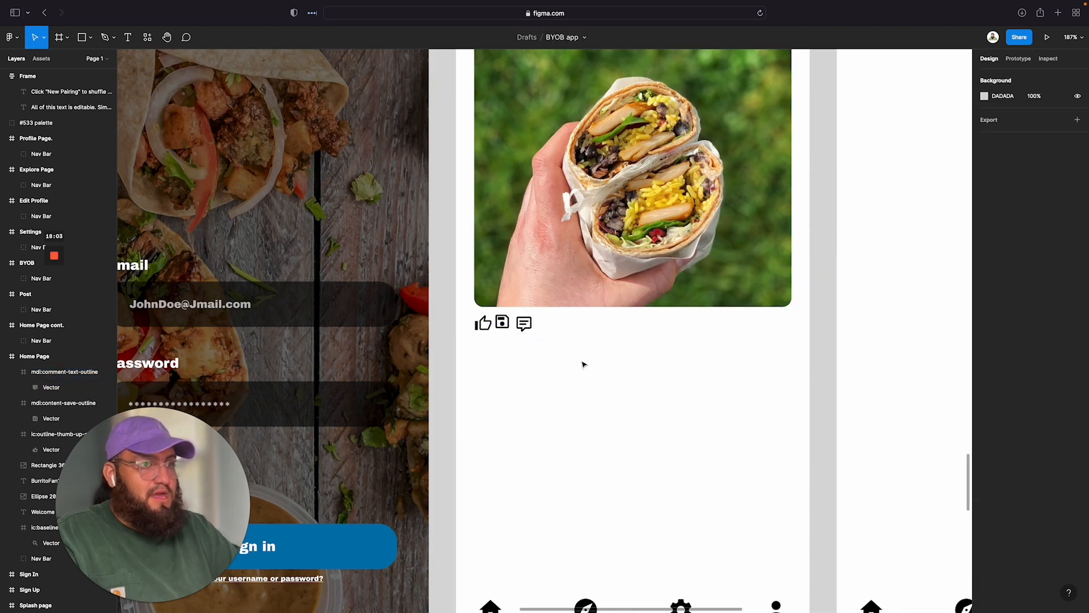
Step: Wrap the like, save and comment icons in a horizontal auto layout with a spacing of 8 between items
scroll(583, 365, down, 5)
scroll(583, 365, up, 8)
scroll(579, 363, up, 4)
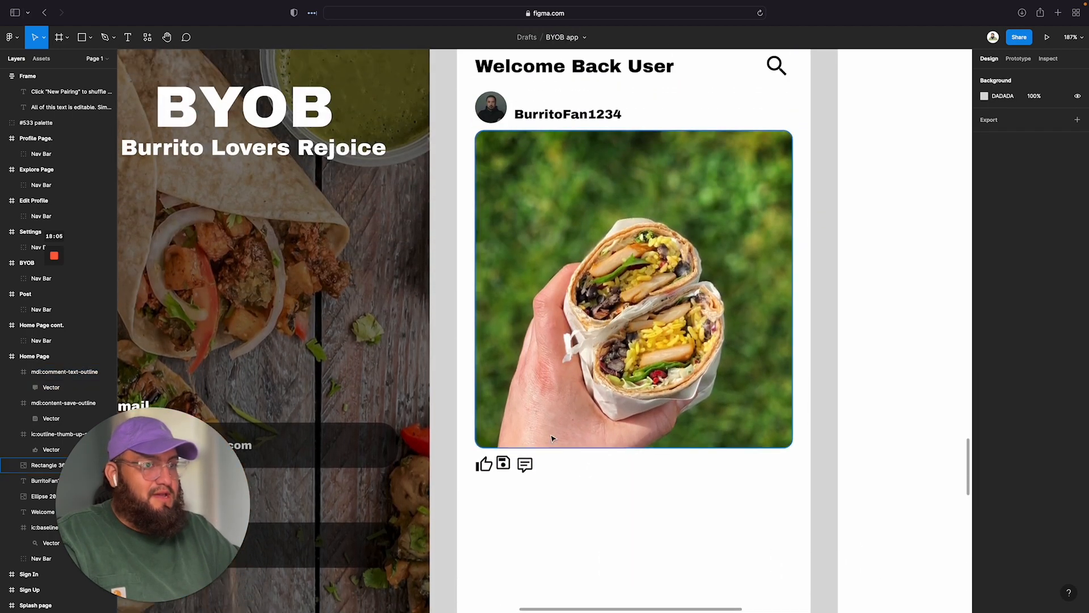
scroll(539, 434, down, 1)
ctrl+scroll(518, 441, down, 3)
ctrl+scroll(518, 441, up, 10)
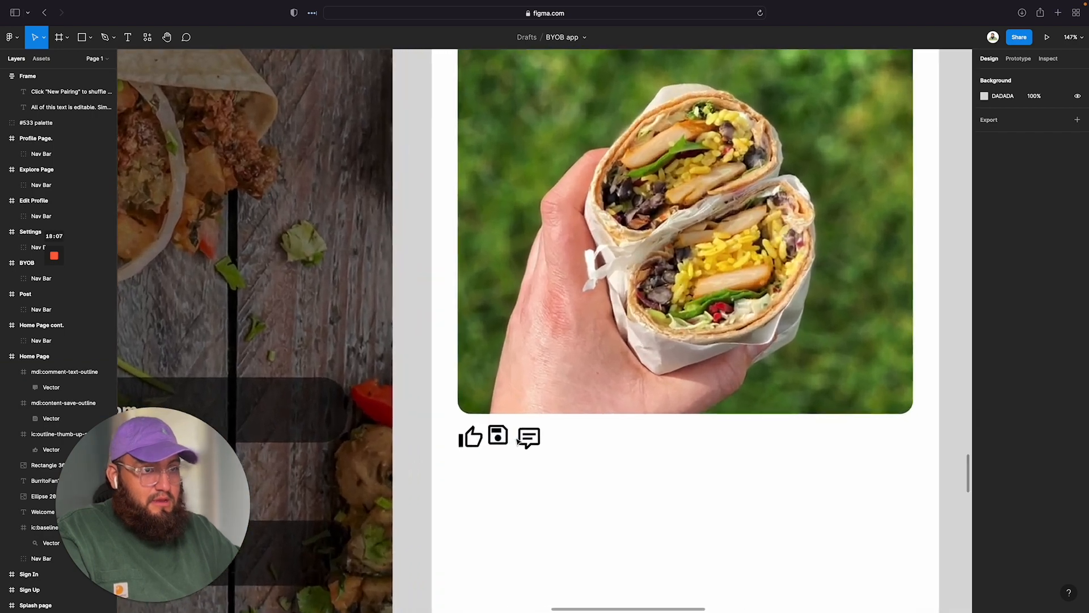
click(522, 437)
click(576, 464)
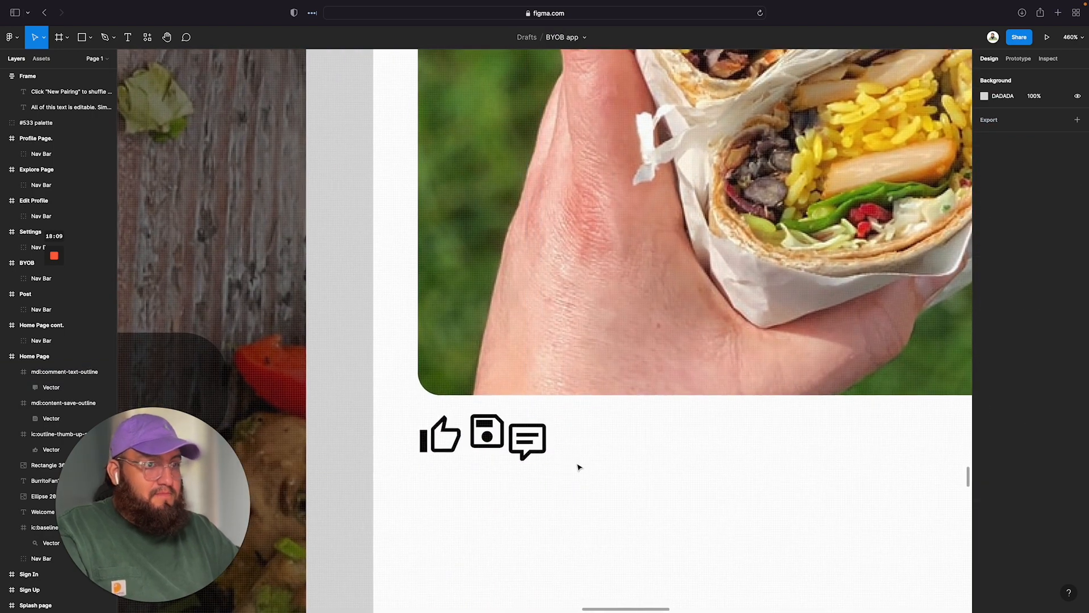
drag(577, 463, 393, 411)
key(shift+a)
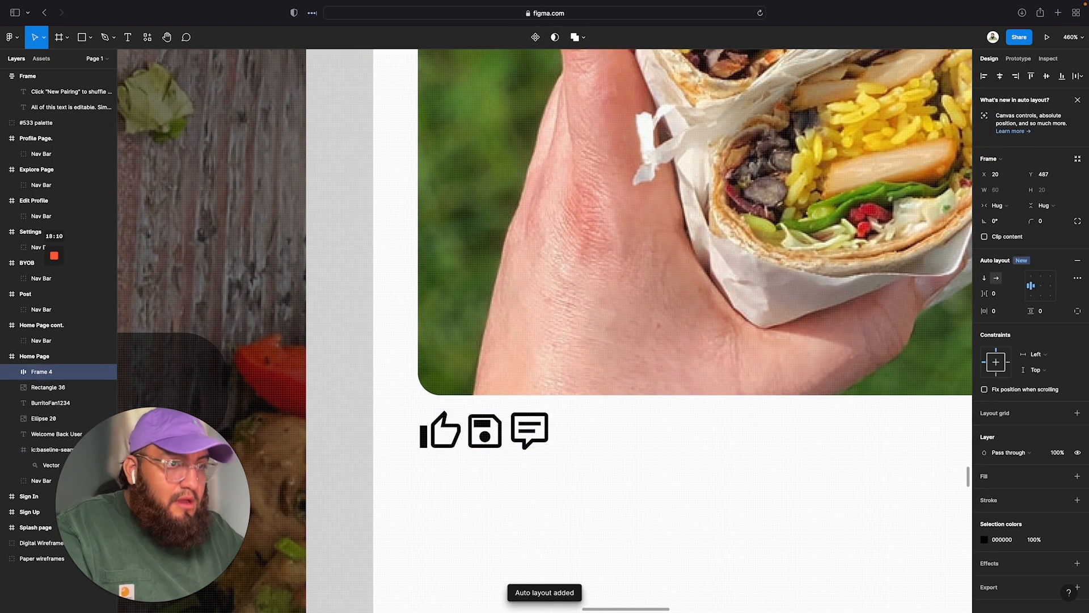
click(990, 294)
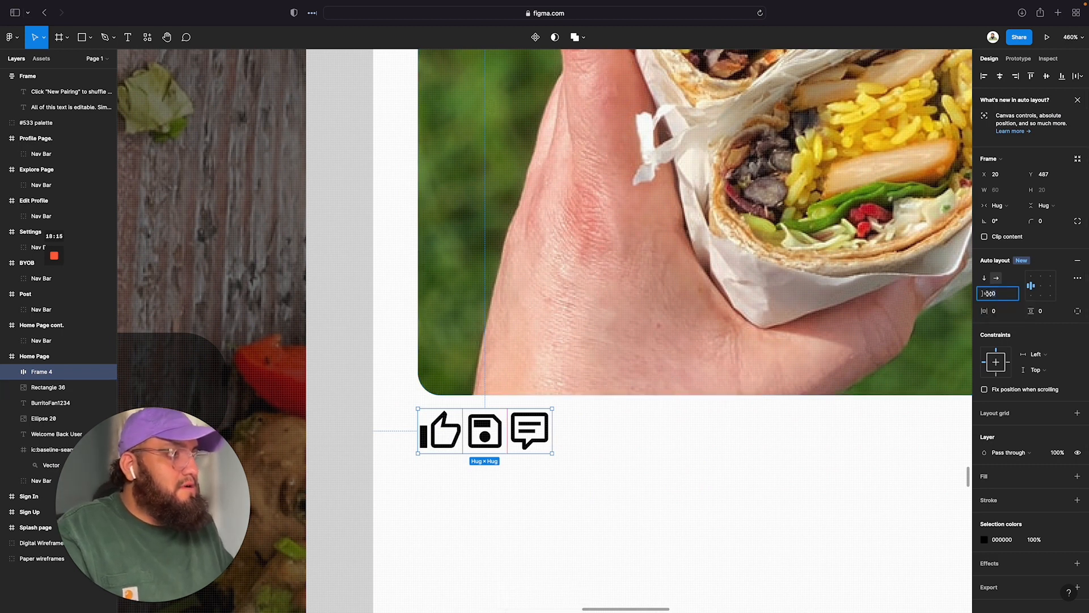
drag(988, 294, 995, 293)
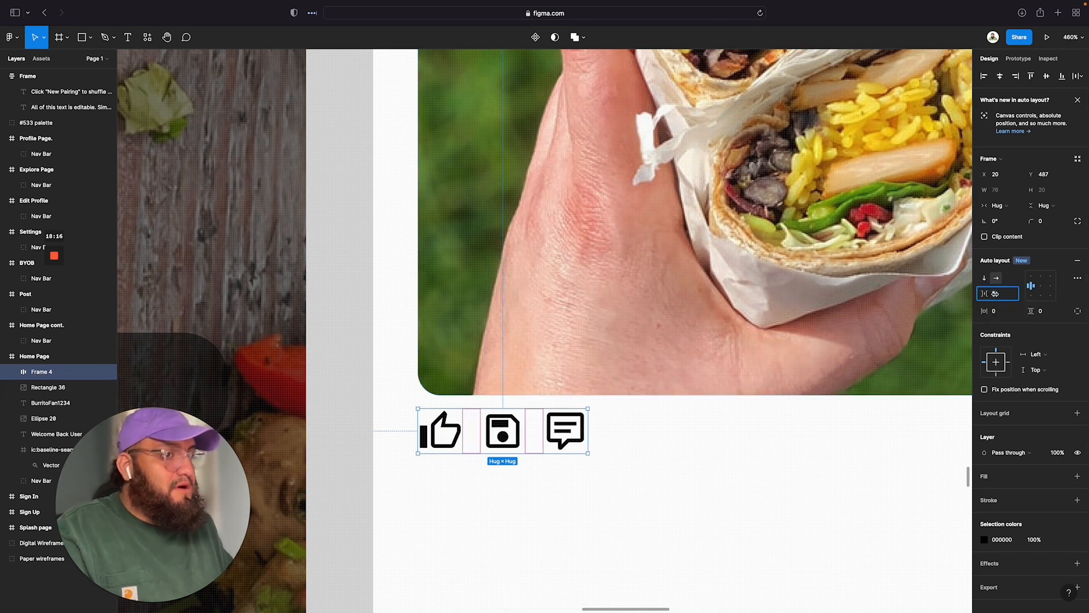
click(658, 501)
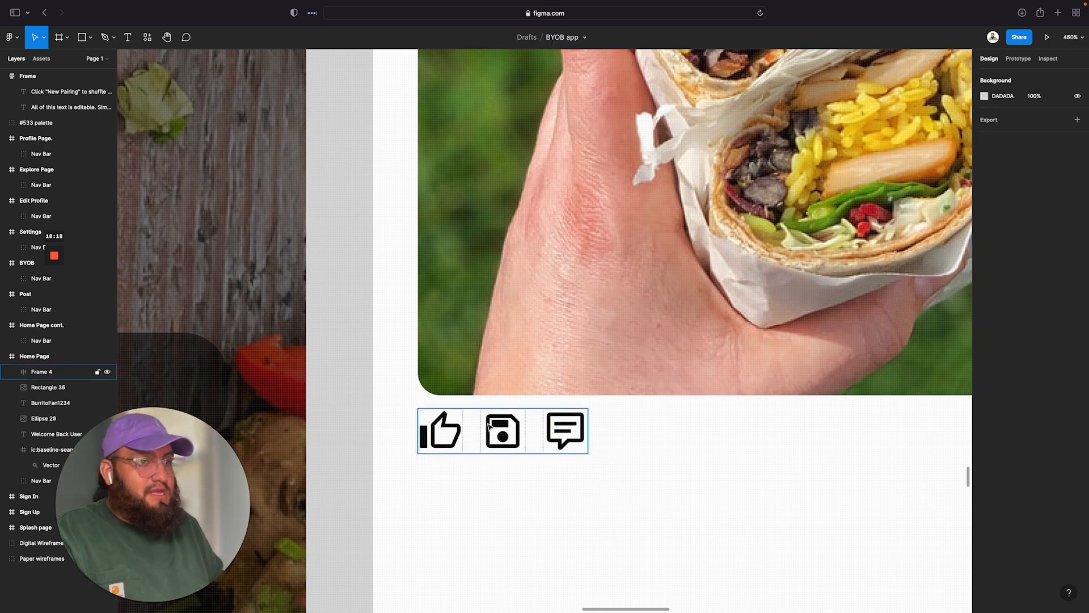
Step: Reposition the icon row beneath the burrito photo and set the vertical spacing between the photo and the row to 4
drag(488, 423, 488, 429)
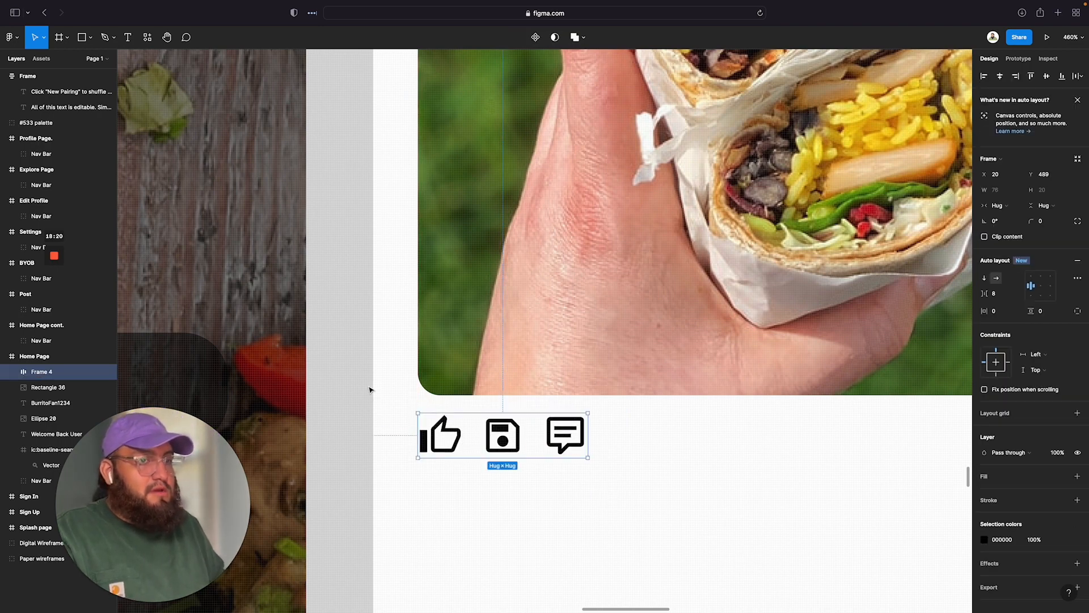
drag(388, 365, 469, 439)
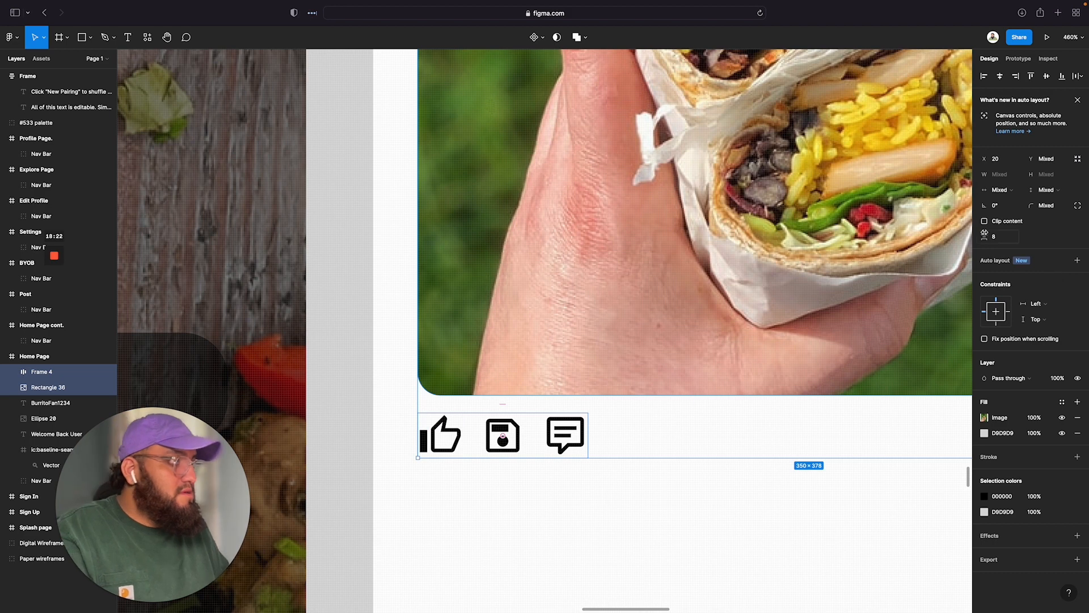
drag(984, 235, 983, 235)
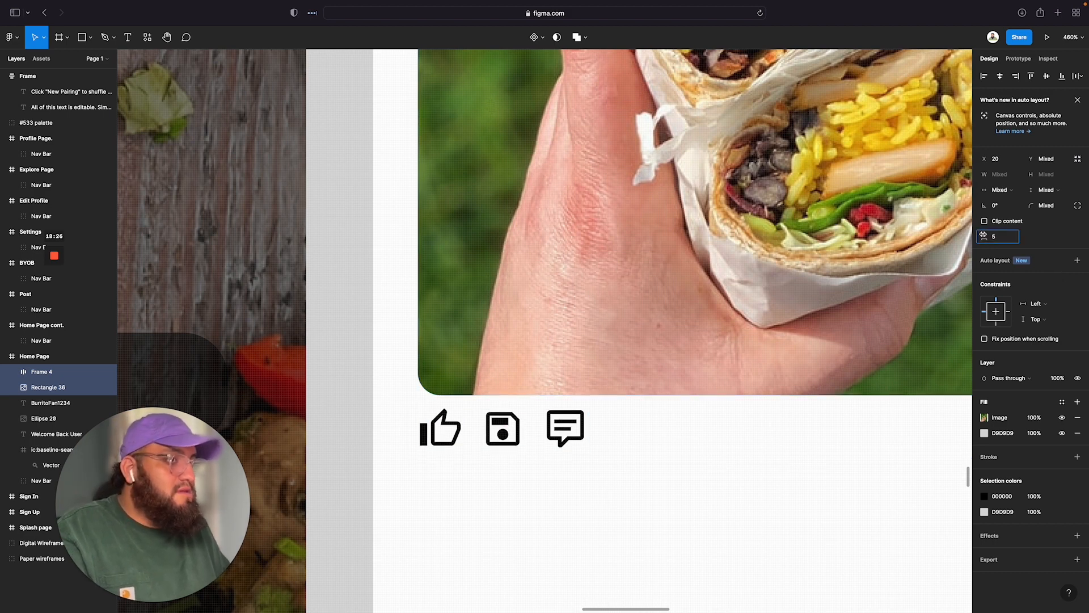
click(694, 533)
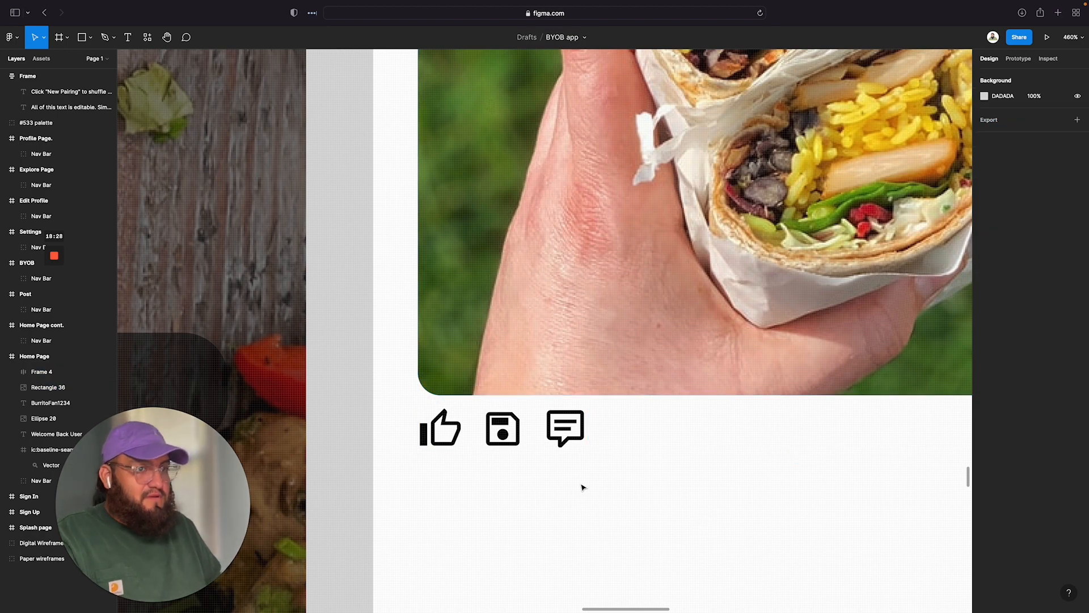
scroll(780, 496, down, 10)
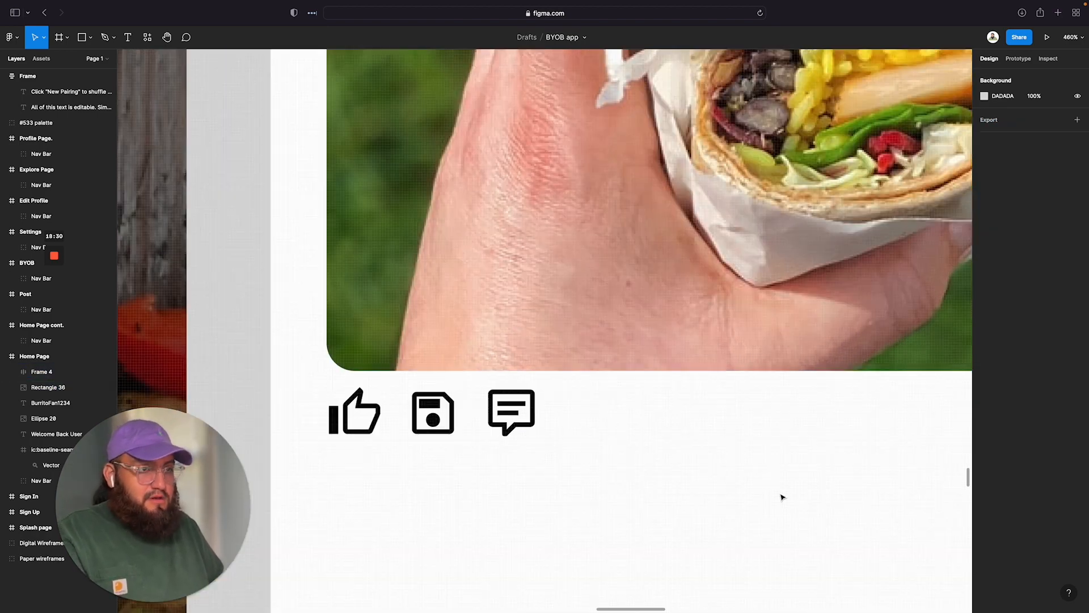
scroll(781, 496, down, 5)
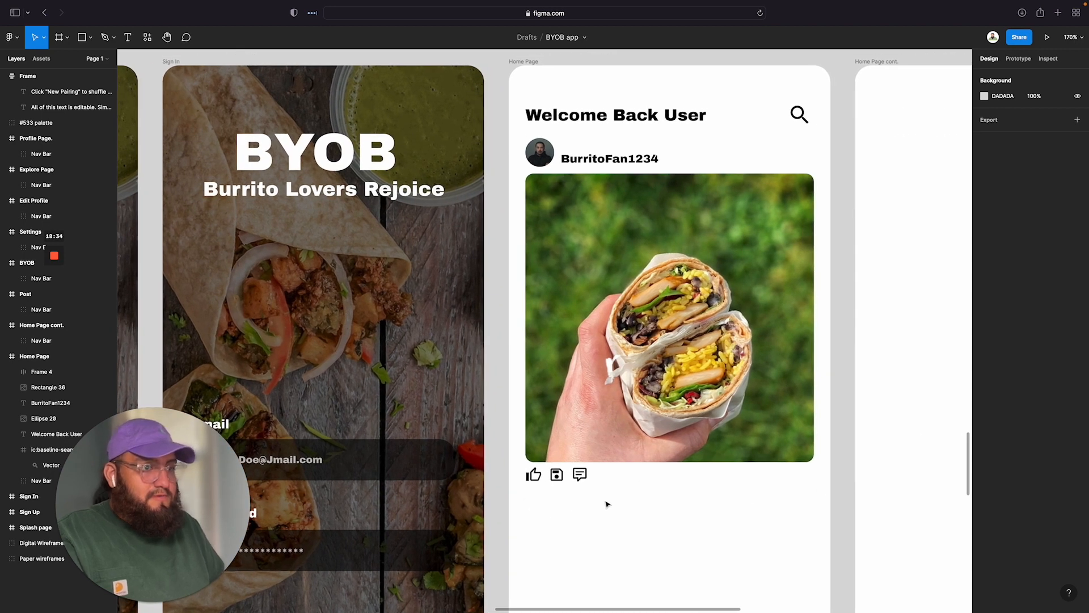
drag(573, 489, 511, 431)
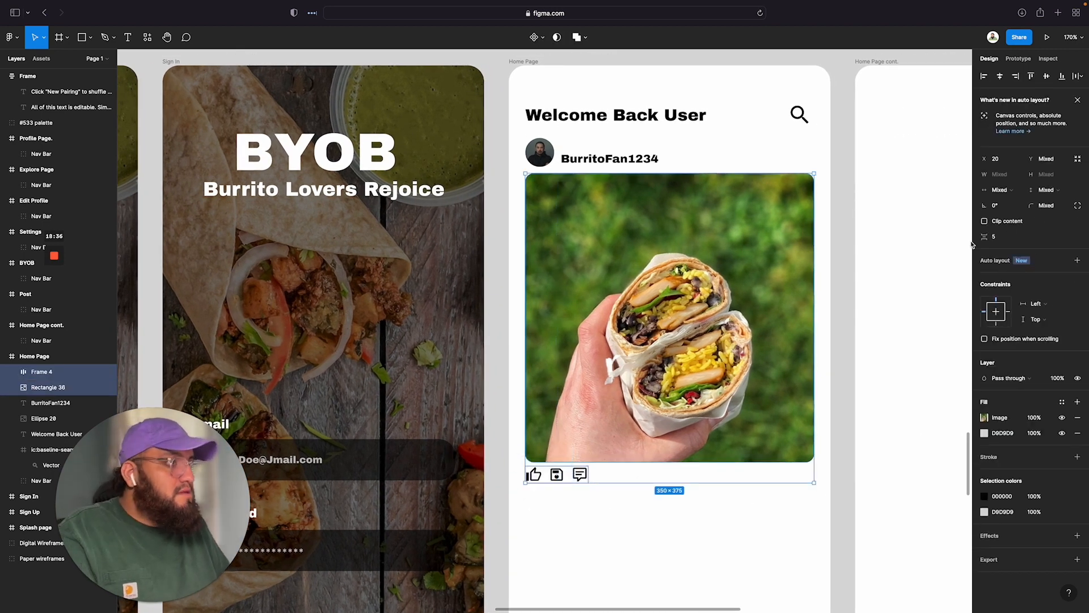
drag(983, 236, 978, 237)
drag(979, 238, 983, 237)
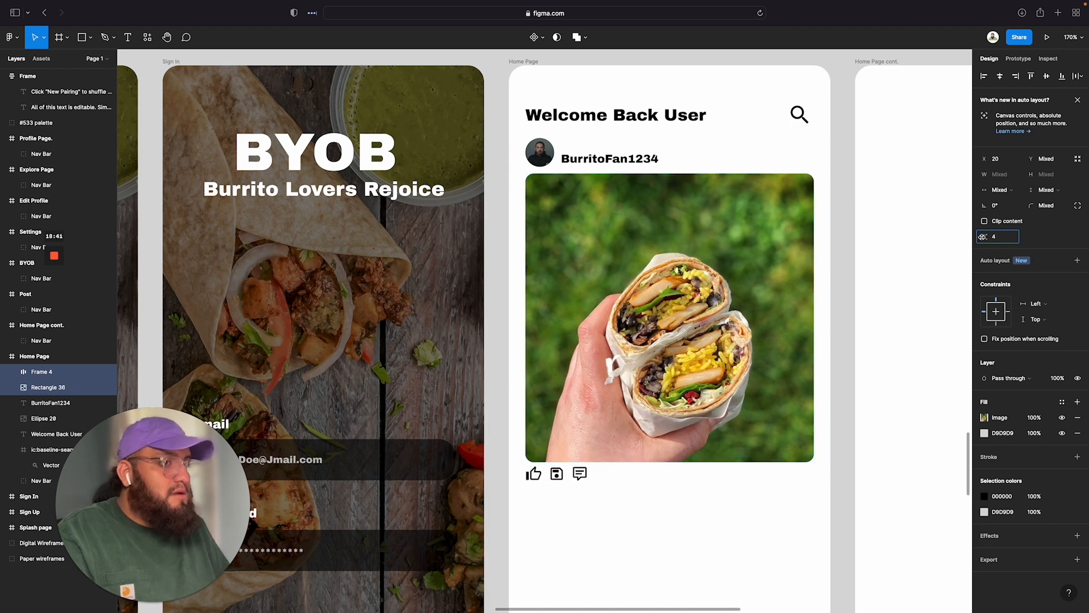
click(793, 525)
Step: Tighten the auto layout spacing between the like, save and comment icons
click(553, 477)
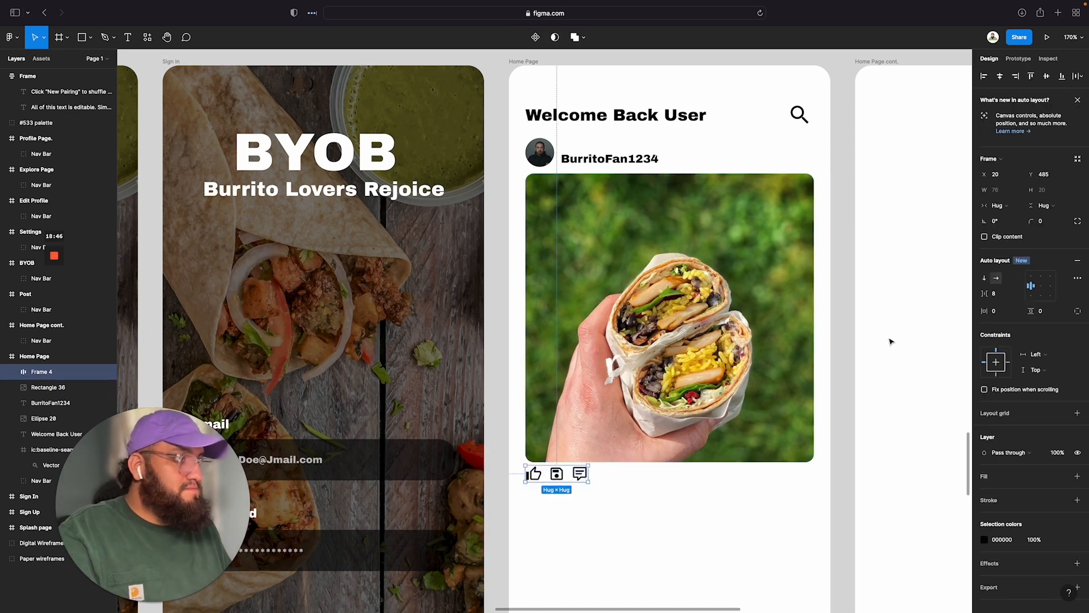
drag(979, 293, 978, 293)
click(578, 552)
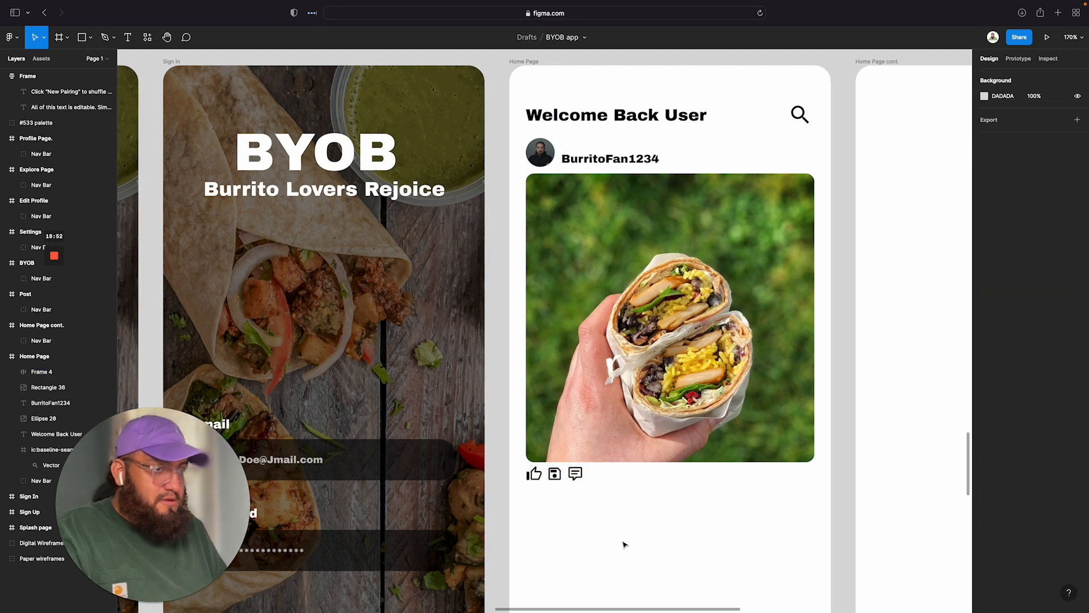
Step: Set the burrito photo's corner radius to 5 and deselect it
scroll(803, 506, up, 3)
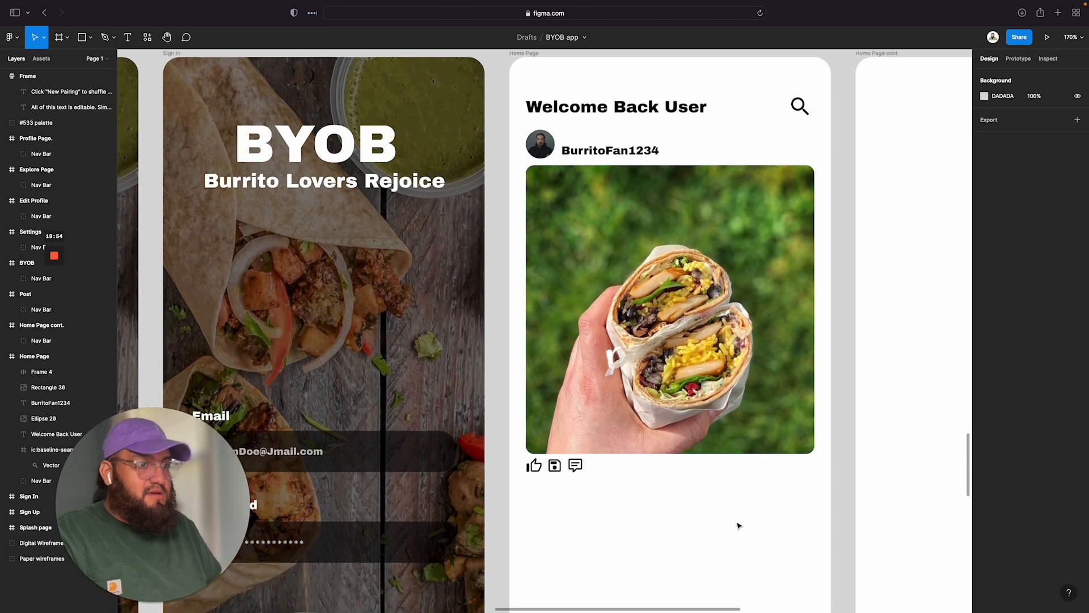
scroll(738, 525, up, 2)
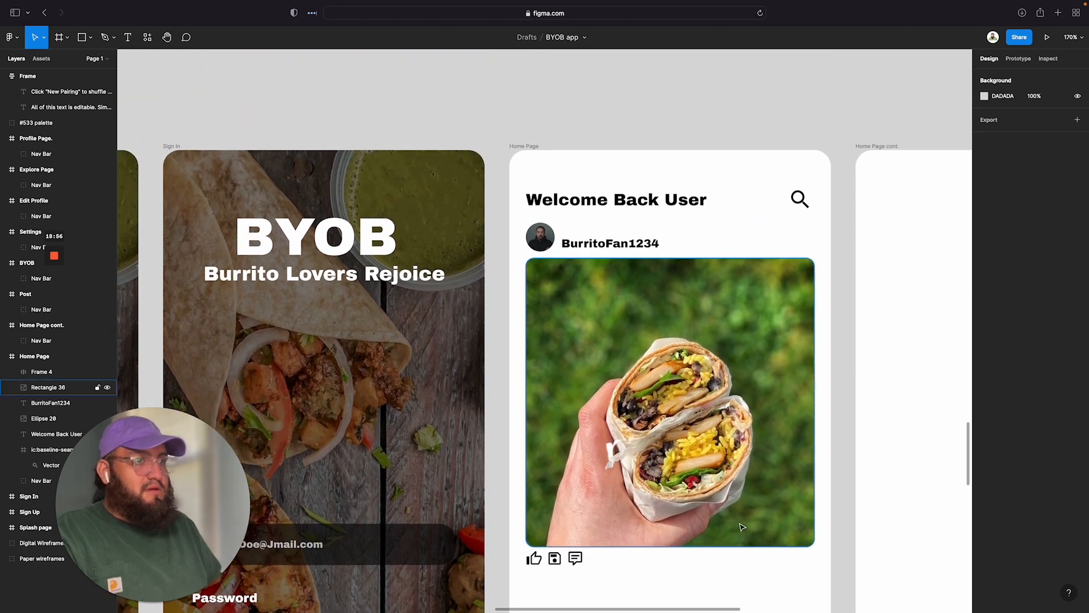
scroll(737, 525, down, 4)
click(629, 437)
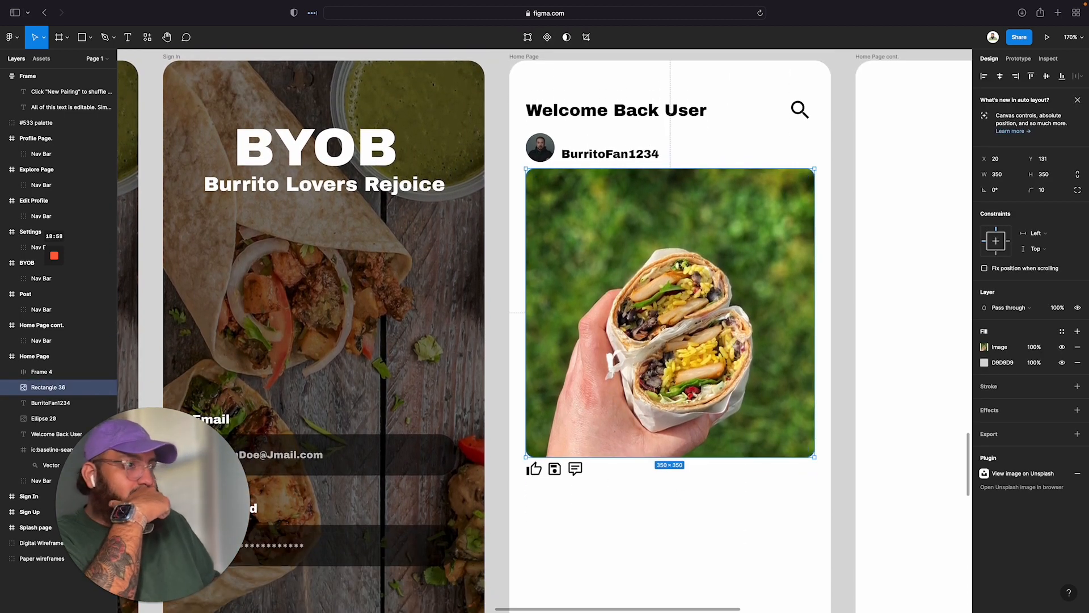
click(1053, 190)
text(5)
key(Return)
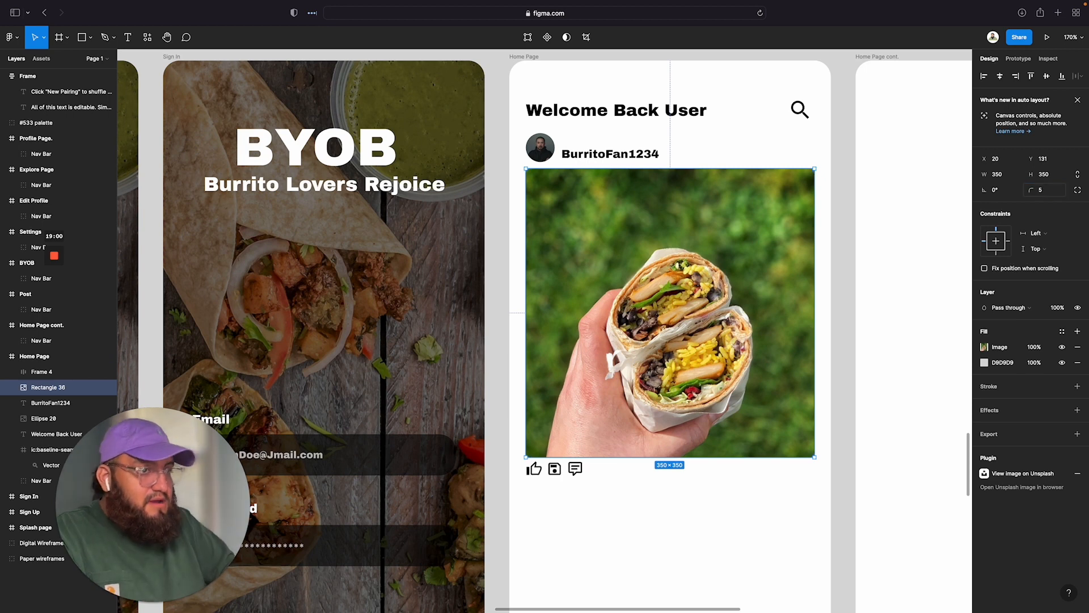
click(815, 505)
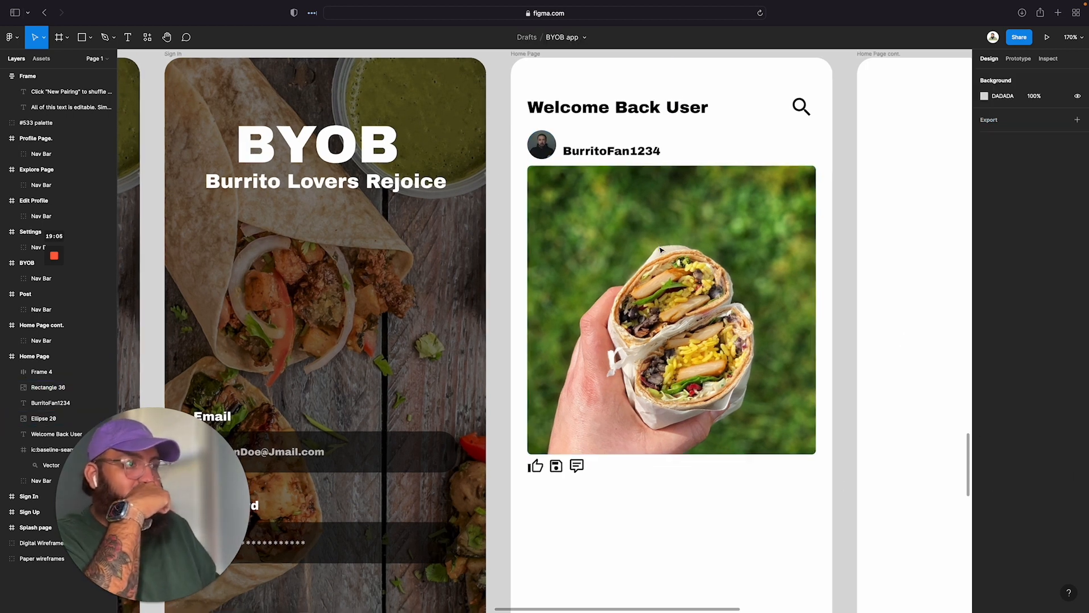
Step: Review the Home Page post layout from the header to the empty area below the icons, and select the username label
scroll(651, 247, down, 2)
scroll(650, 248, down, 3)
scroll(649, 248, up, 5)
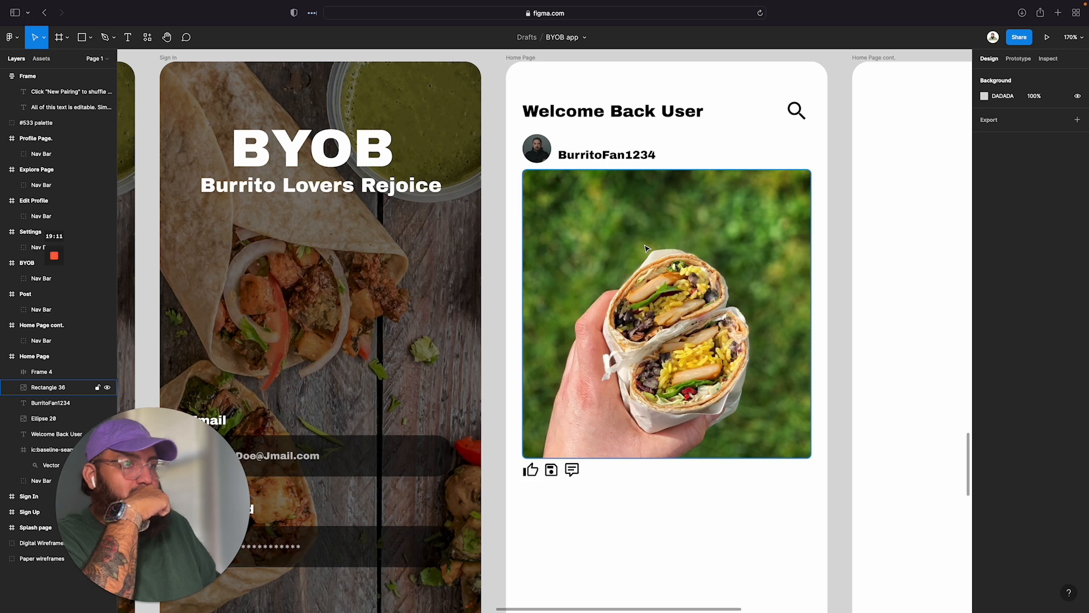
scroll(645, 248, up, 6)
click(604, 271)
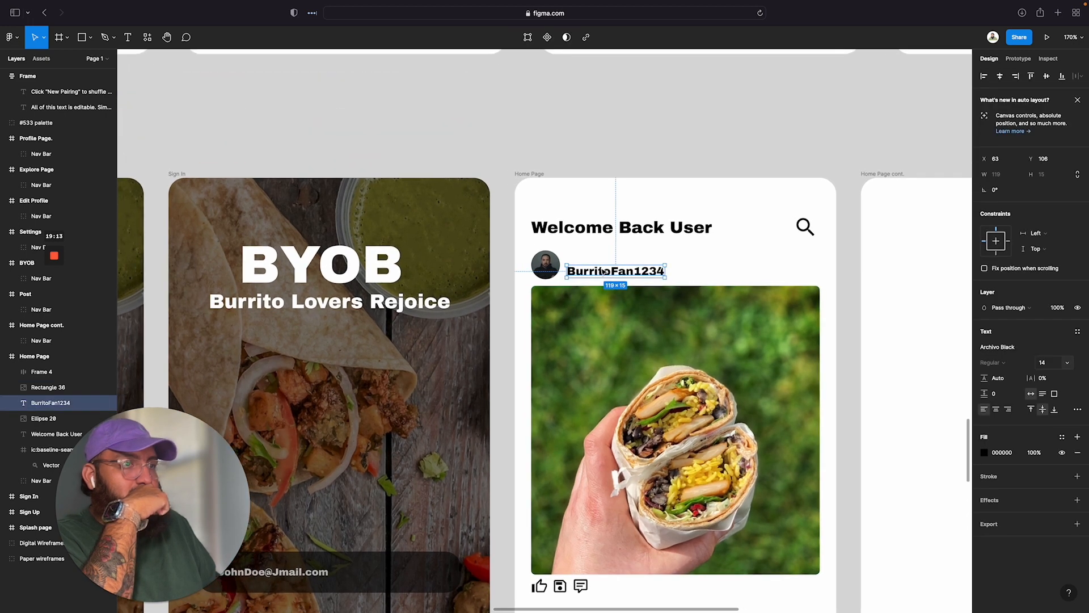
scroll(603, 271, right, 2)
scroll(603, 271, down, 8)
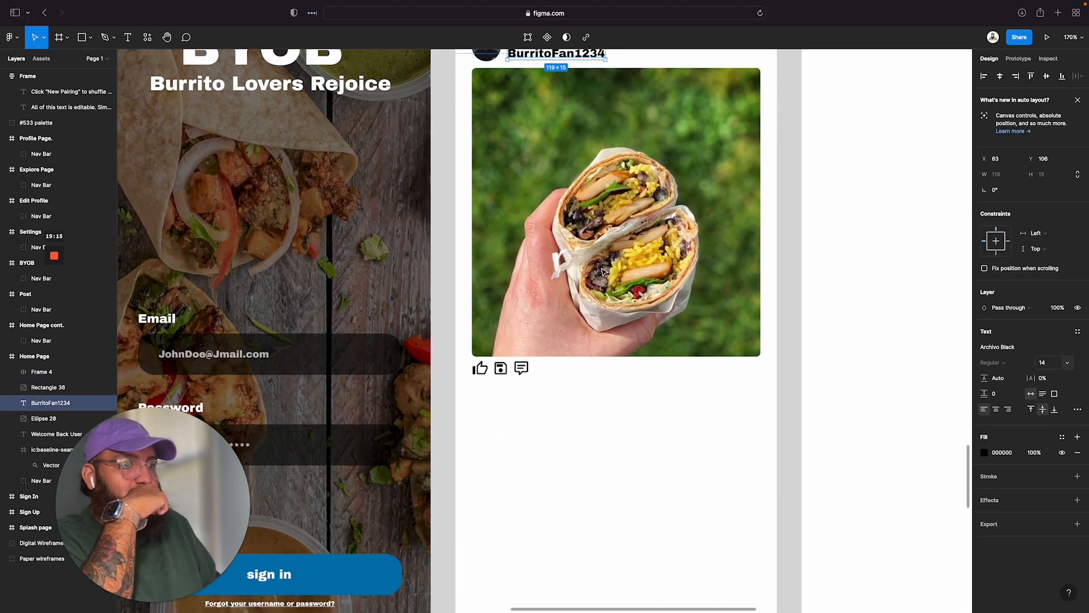
scroll(603, 271, down, 5)
scroll(603, 271, up, 10)
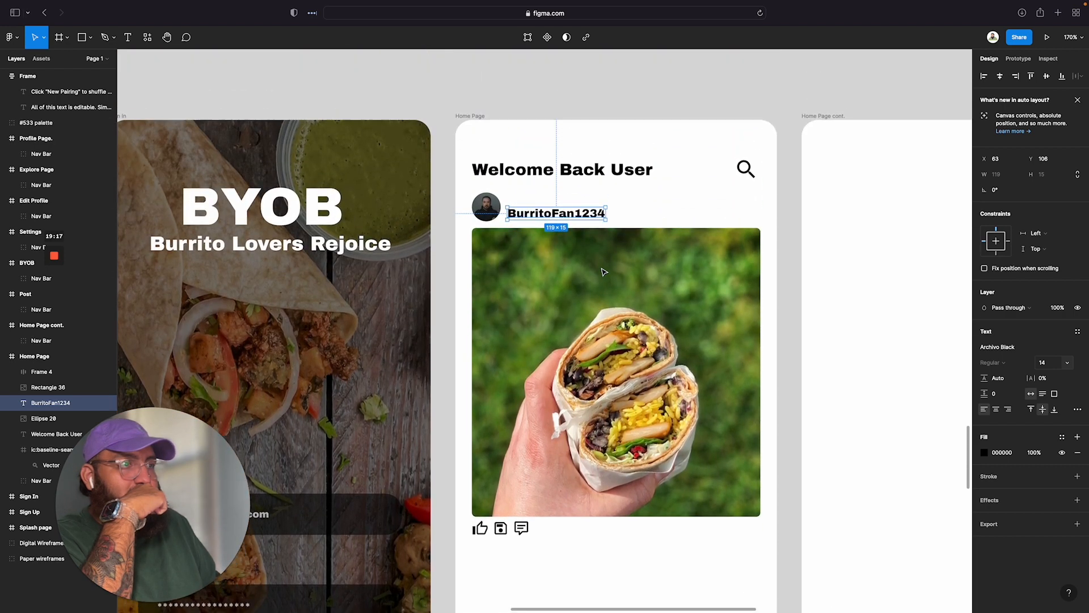
Step: Add a text label reading "BurritoFan1234" beneath the like, save and comment icons on the Home Page
scroll(604, 271, up, 2)
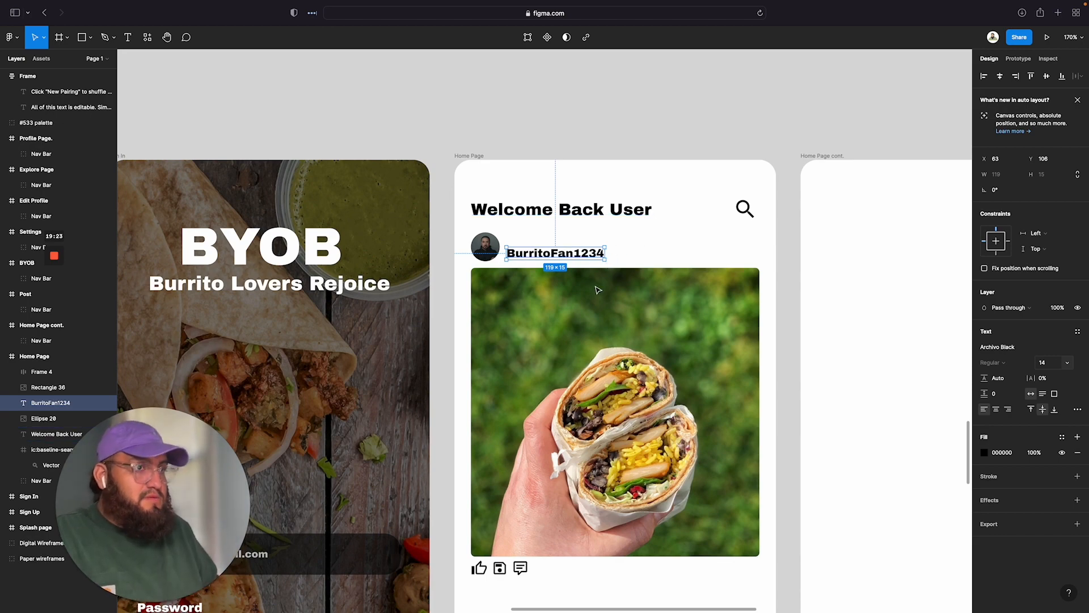
scroll(595, 293, down, 5)
scroll(595, 292, down, 1)
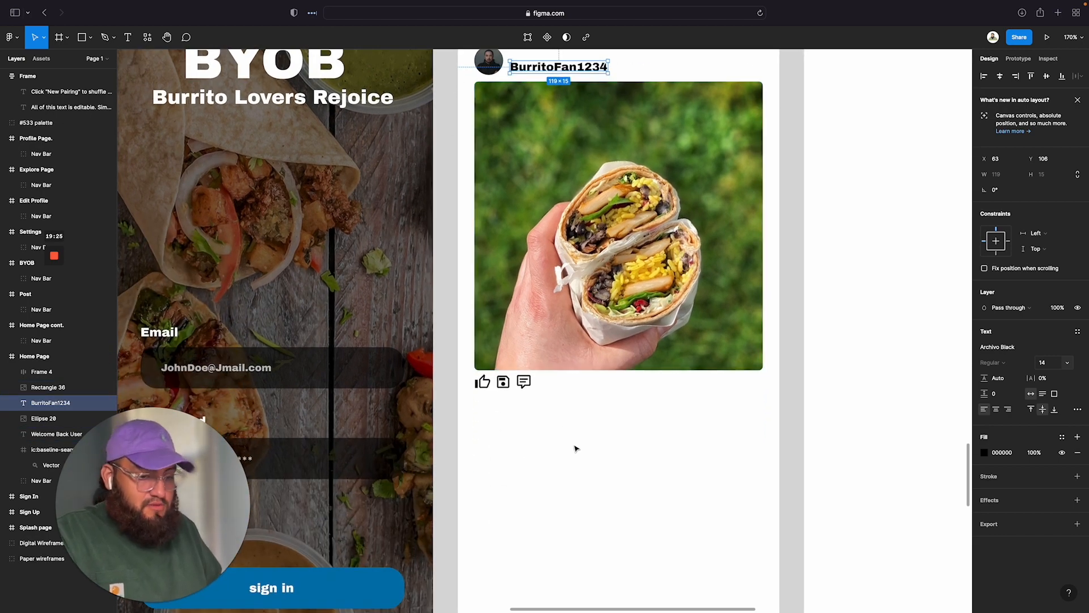
scroll(533, 371, down, 5)
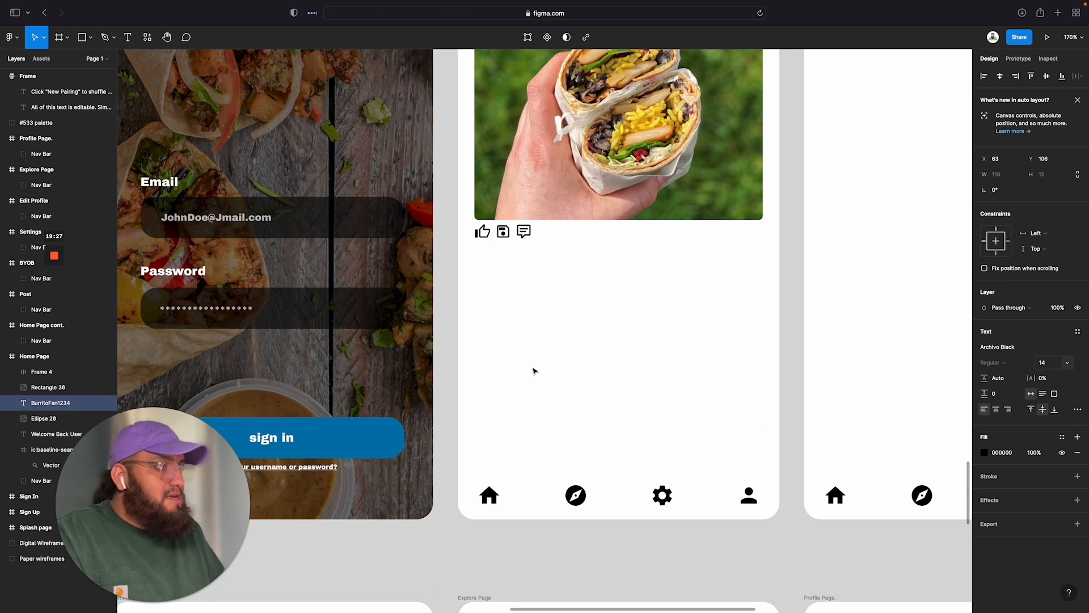
key(t)
click(482, 253)
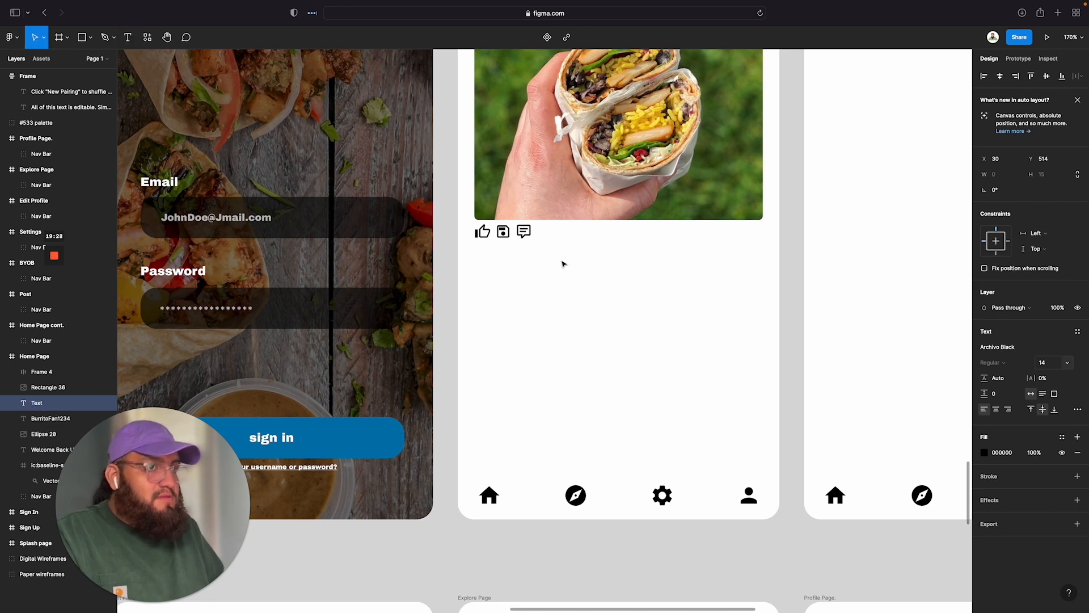
text(Burrito)
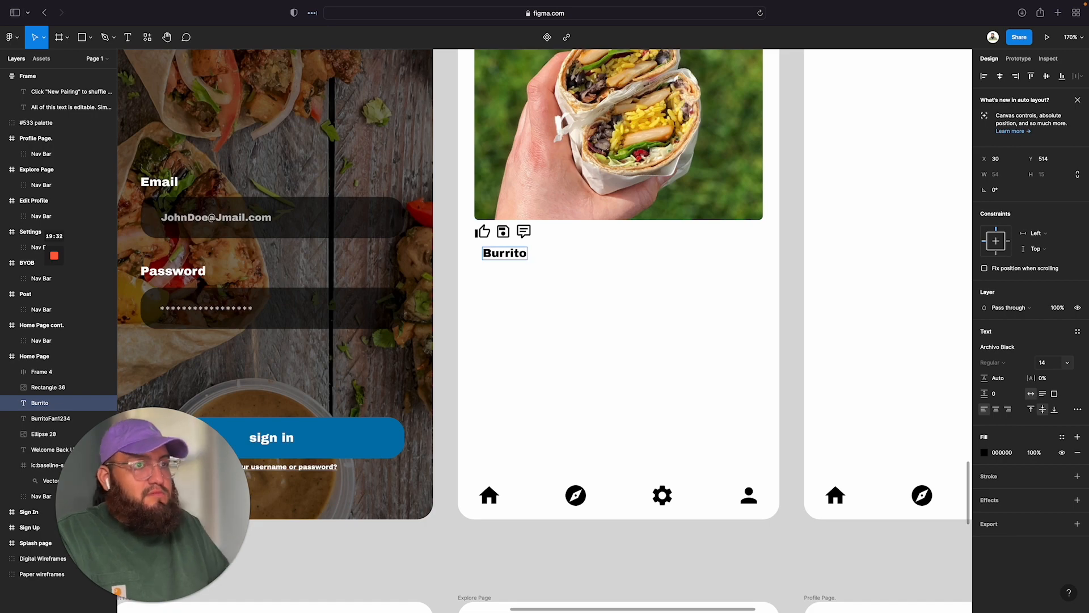
scroll(544, 329, up, 15)
scroll(544, 329, down, 6)
scroll(599, 267, down, 5)
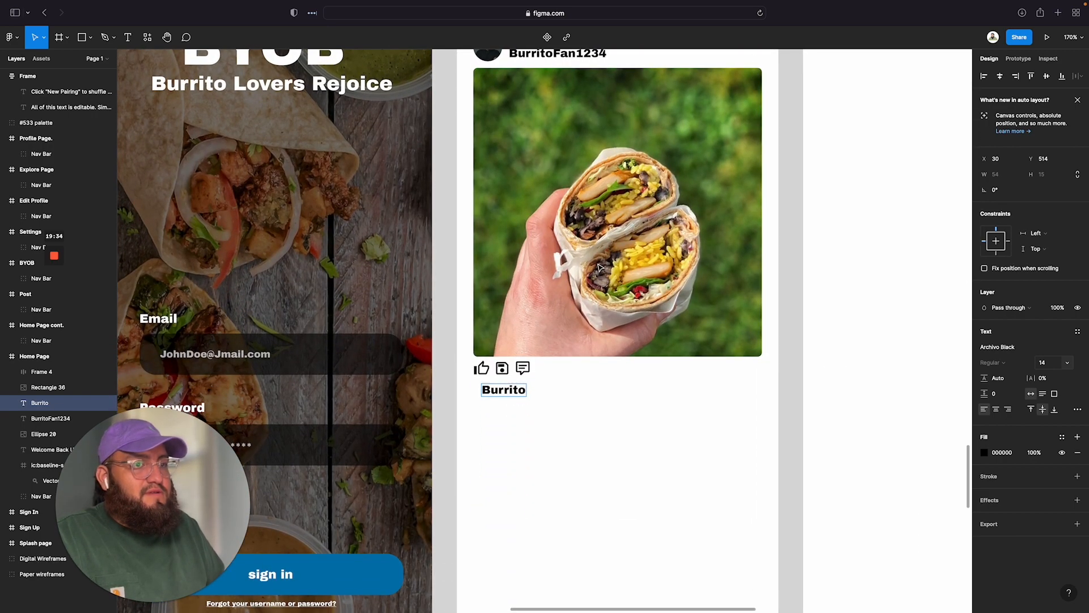
text(Fan1234)
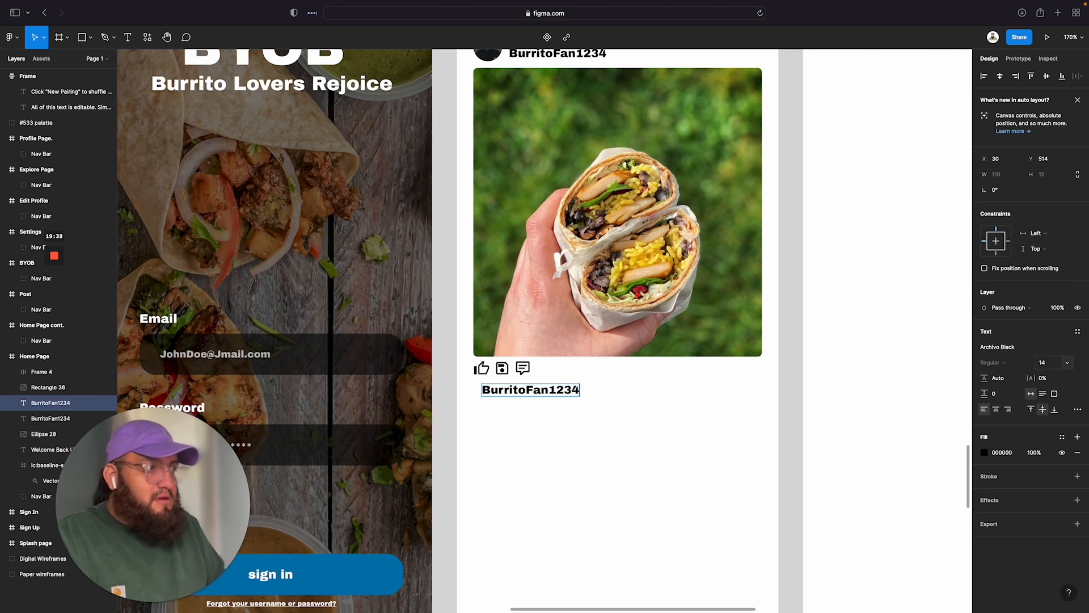
Step: Set the lower username label's font size to 12 and align it with the photo's left edge, at about X 19, Y 513
click(1068, 364)
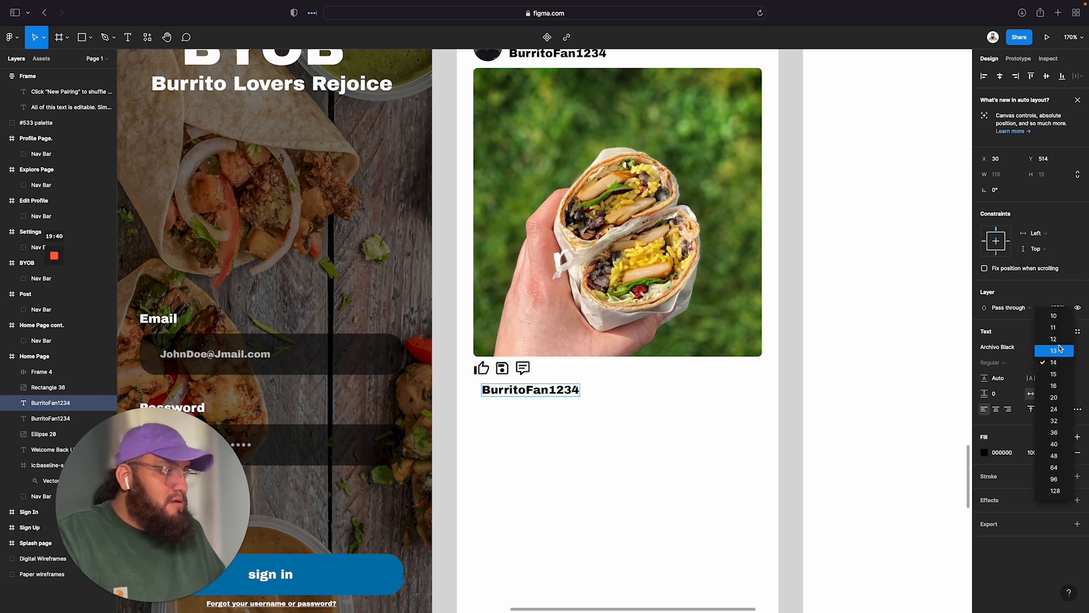
click(1061, 345)
double_click(564, 390)
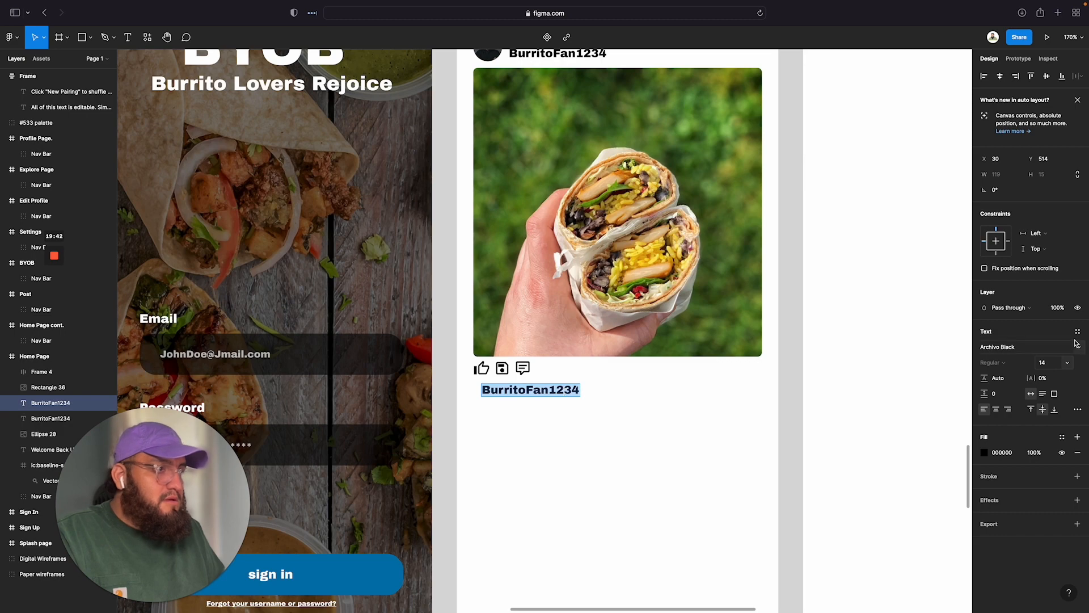
click(1069, 364)
click(1061, 346)
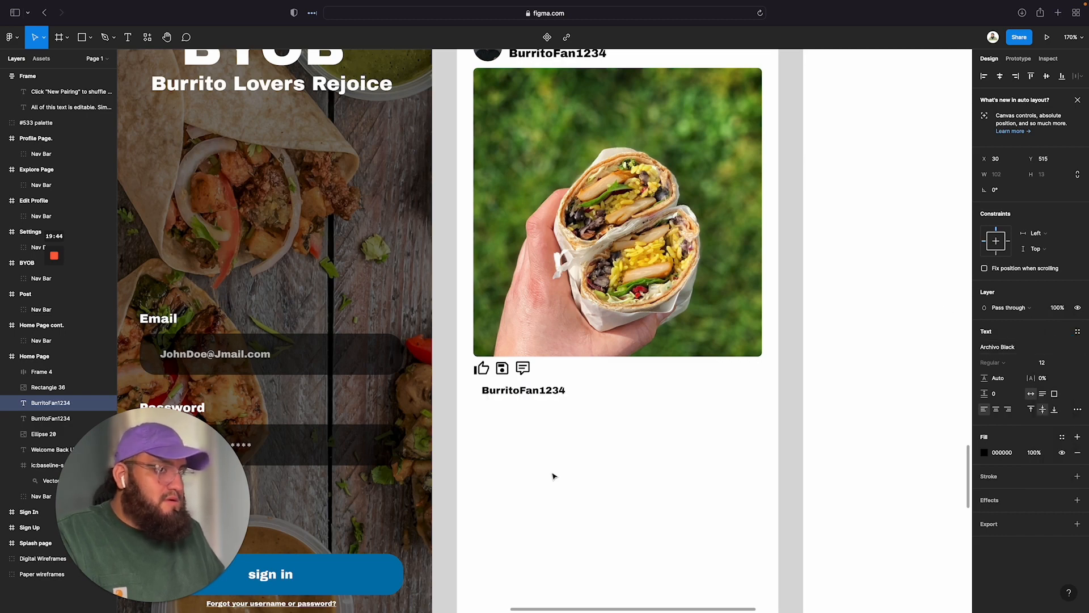
drag(529, 398, 526, 396)
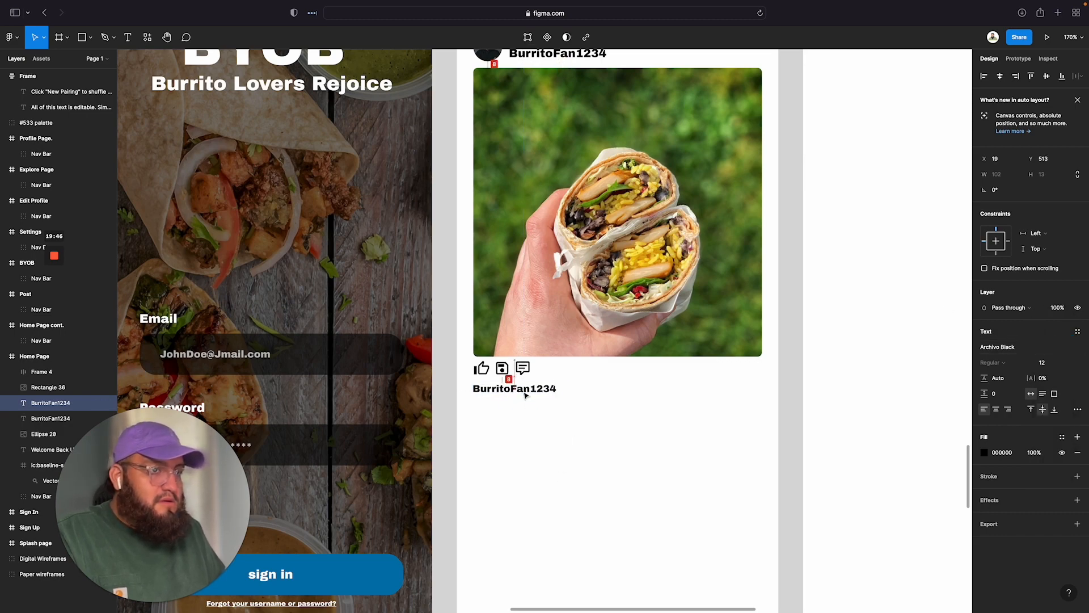
Step: Check the wireframe's post layout, and tighten the vertical spacing between the icon row and the username label below it
scroll(526, 395, up, 20)
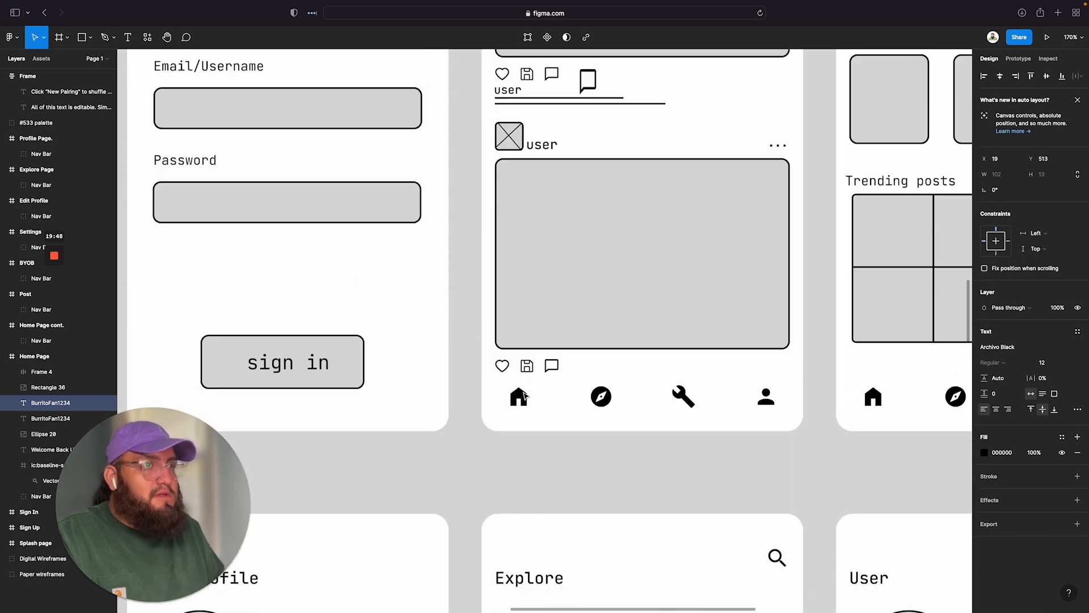
scroll(526, 395, up, 10)
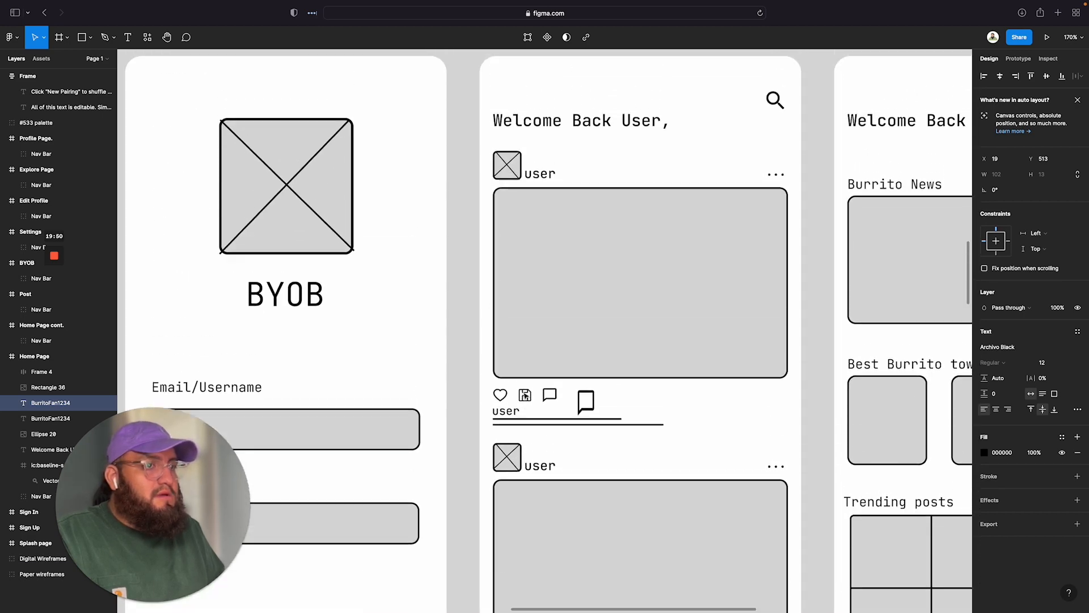
scroll(525, 395, up, 2)
scroll(525, 396, down, 5)
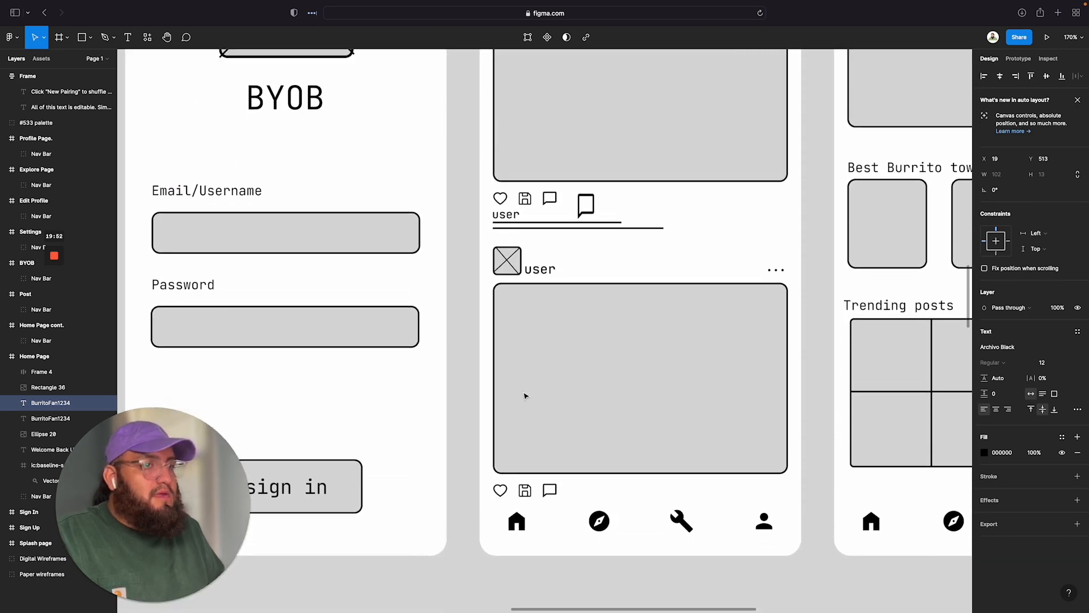
scroll(525, 395, down, 20)
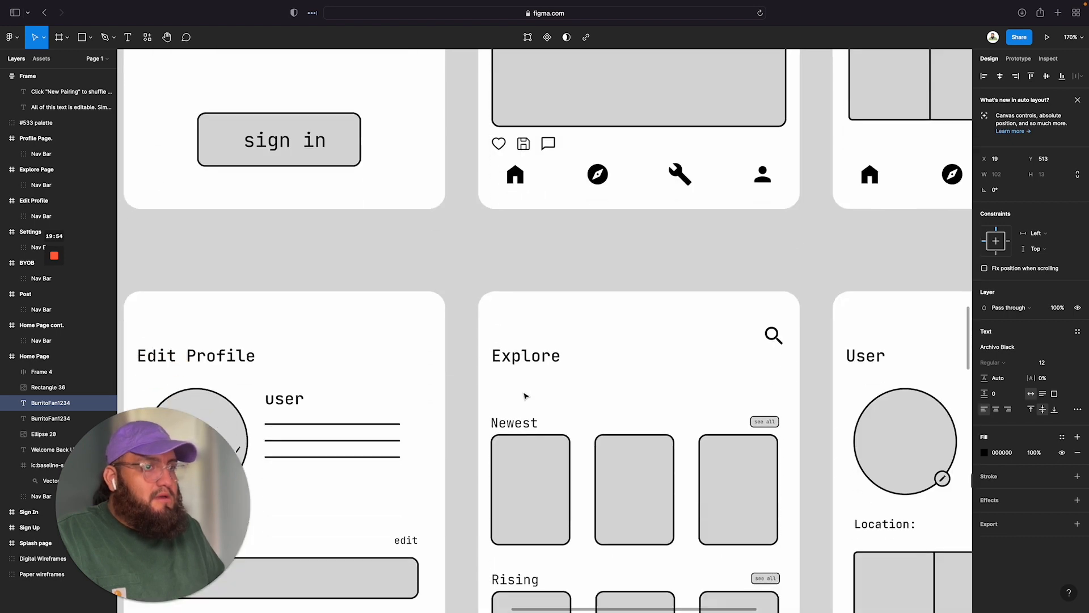
scroll(525, 396, down, 3)
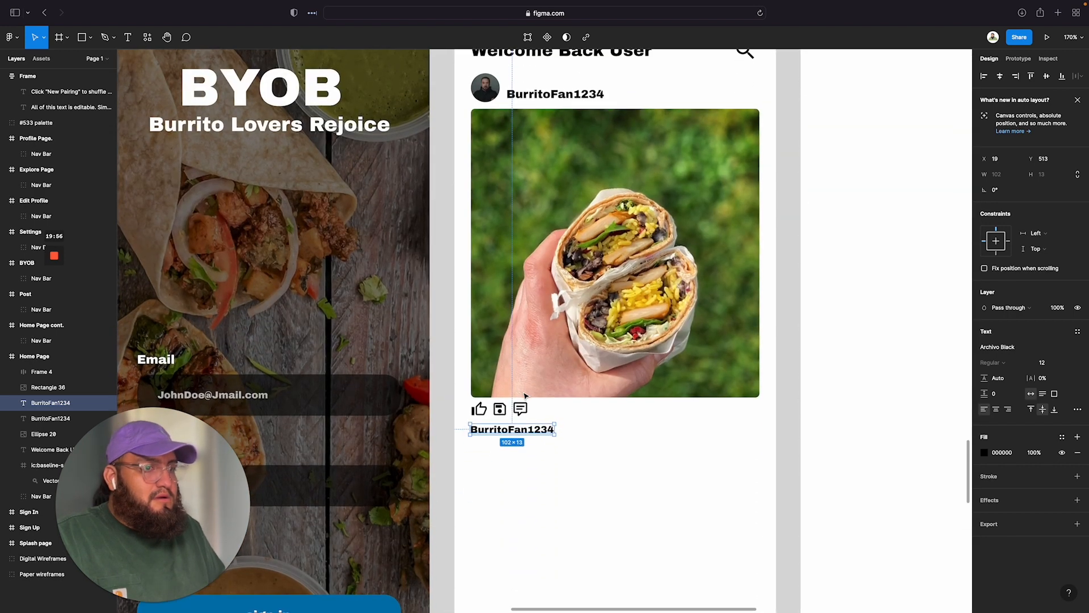
click(504, 443)
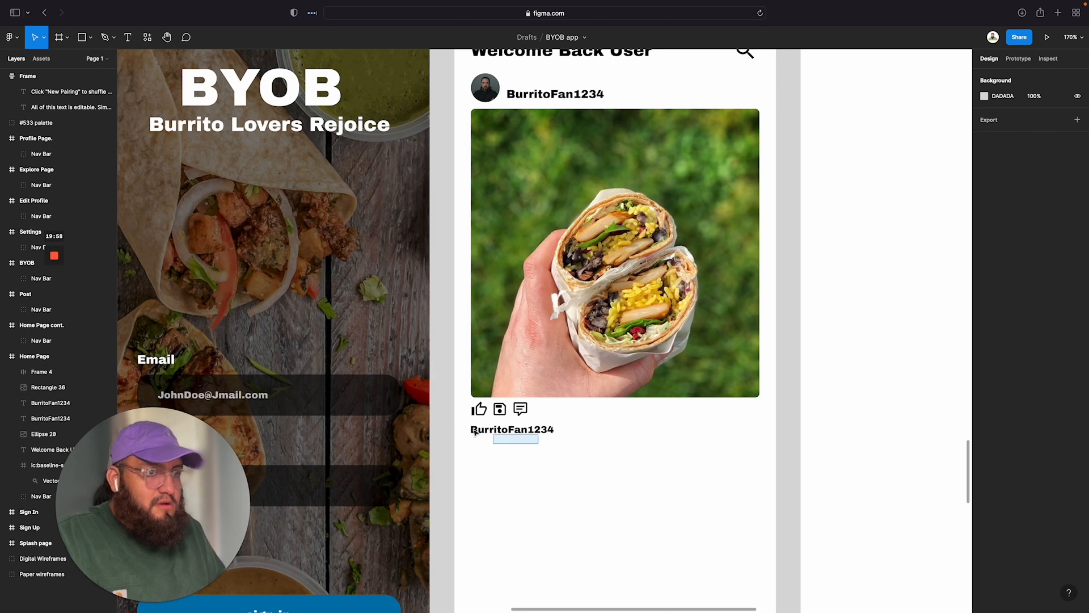
drag(505, 444, 466, 399)
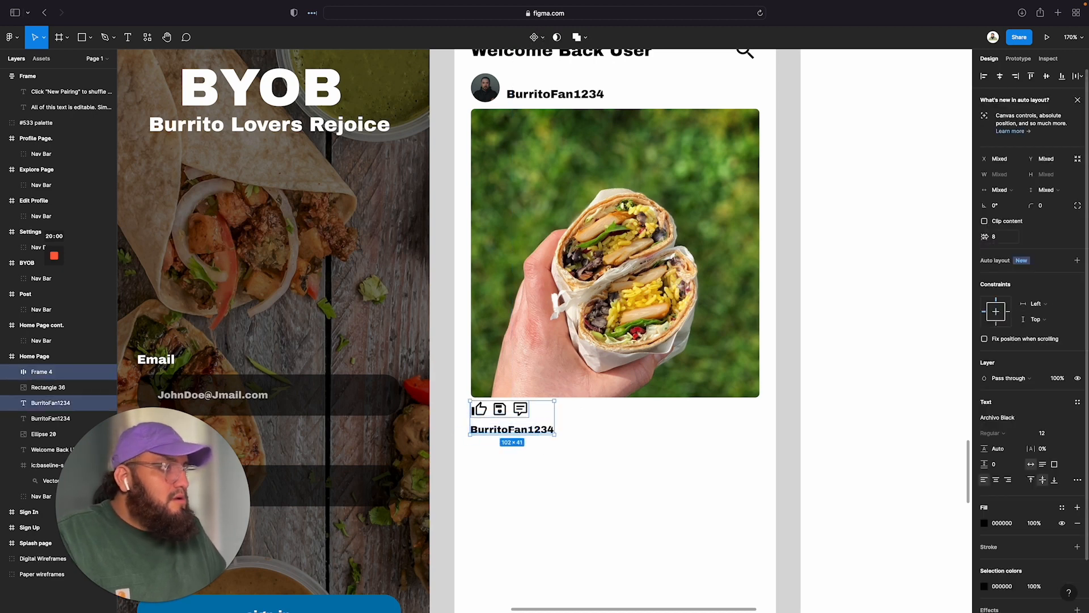
drag(984, 236, 983, 236)
click(599, 537)
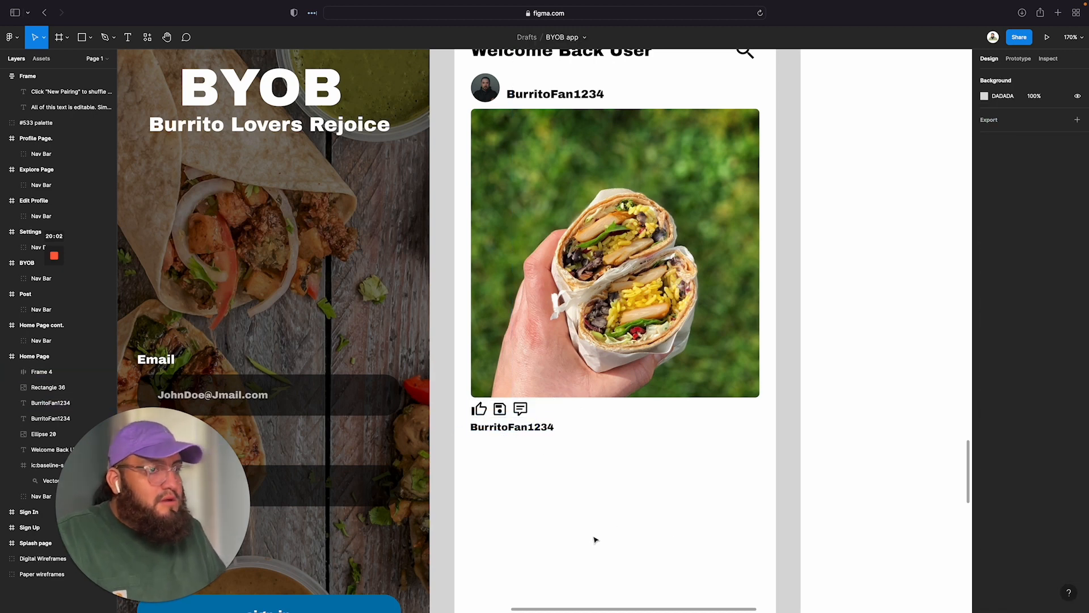
Step: Select the body text in the font pairing sample frame to pick up its Tenor Sans style for the caption
key(t)
click(488, 453)
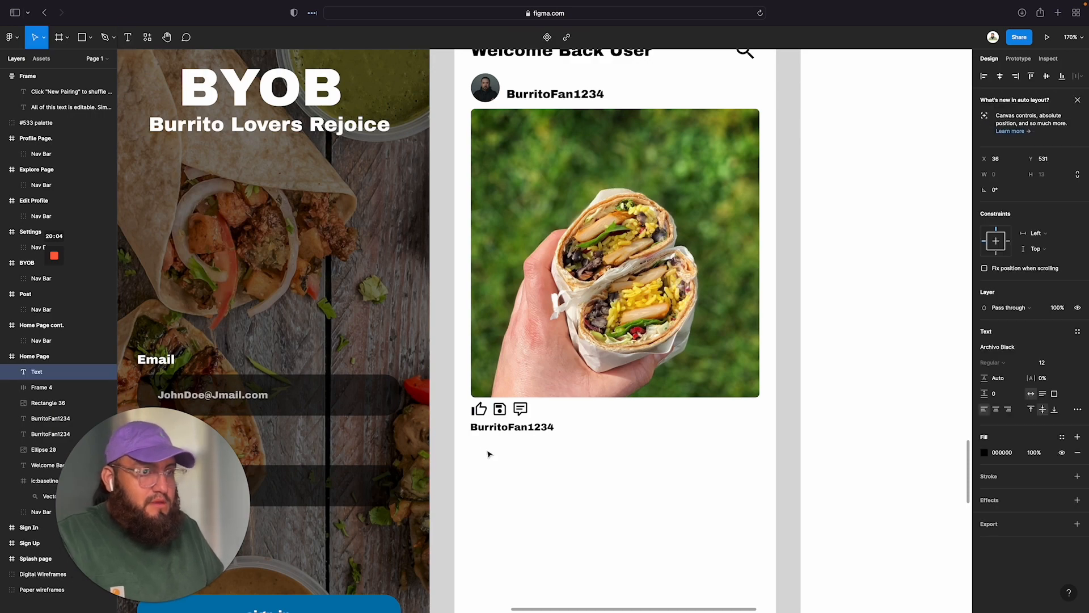
scroll(542, 451, left, 20)
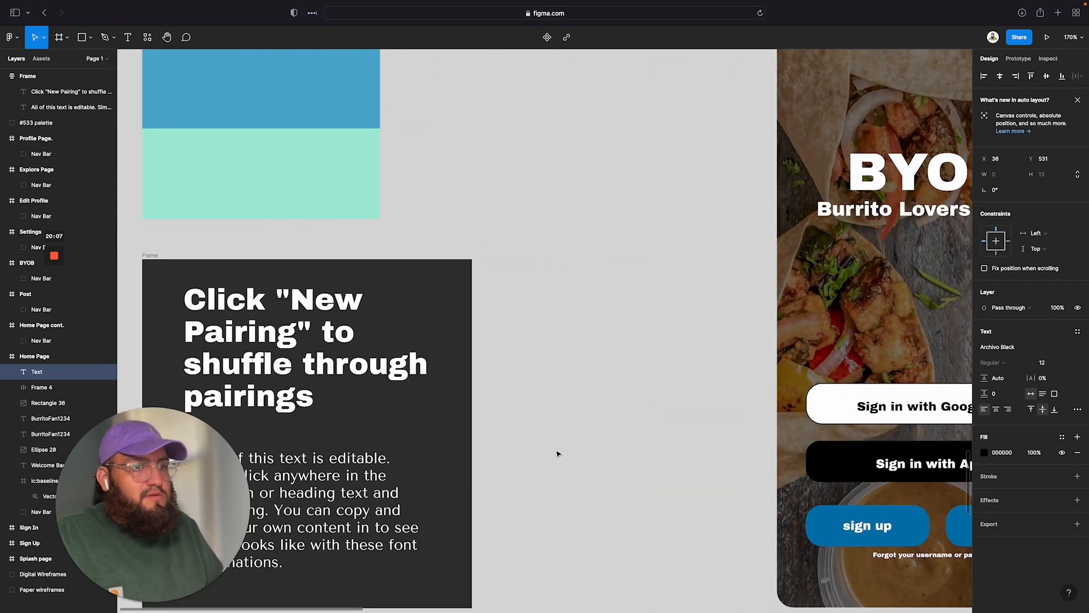
scroll(557, 454, left, 5)
click(448, 504)
scroll(450, 504, right, 20)
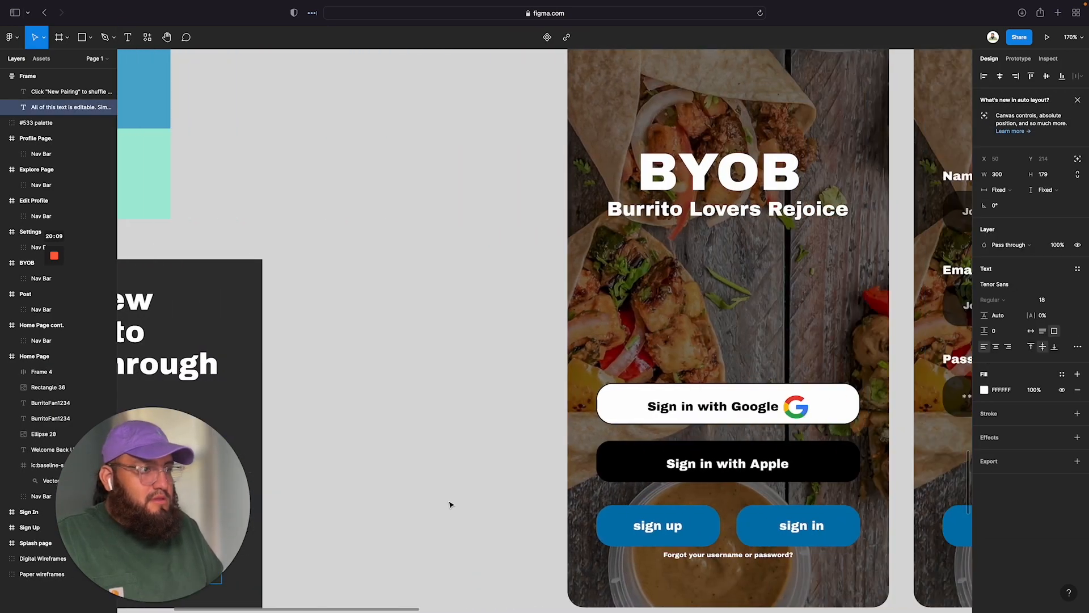
scroll(458, 503, right, 10)
scroll(461, 502, down, 3)
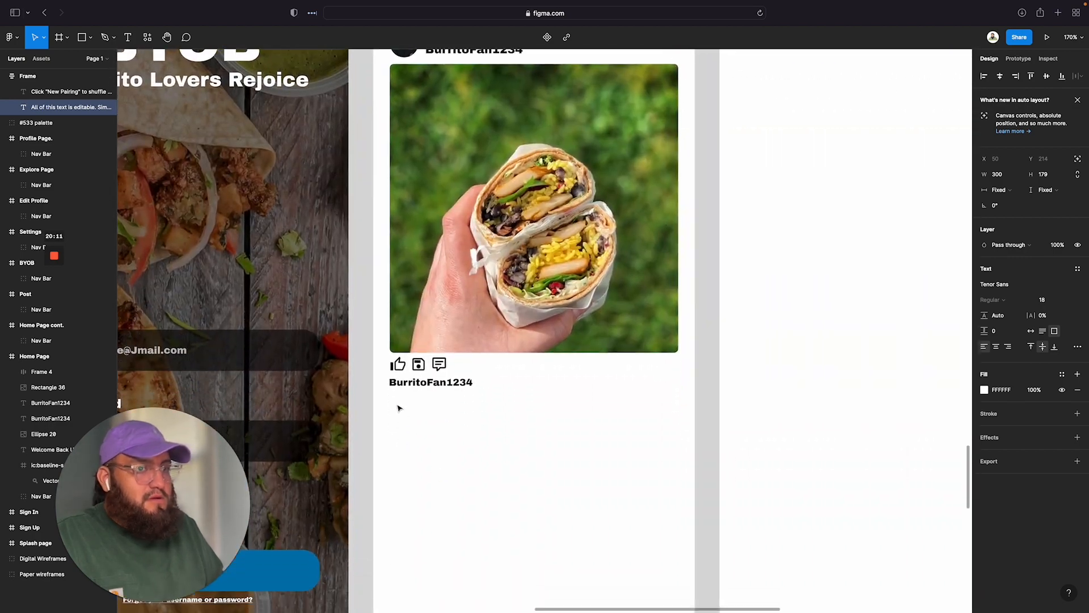
Step: Add a caption reading "Got this amazing photo from my" in Tenor Sans below the lower username label
key(t)
click(397, 406)
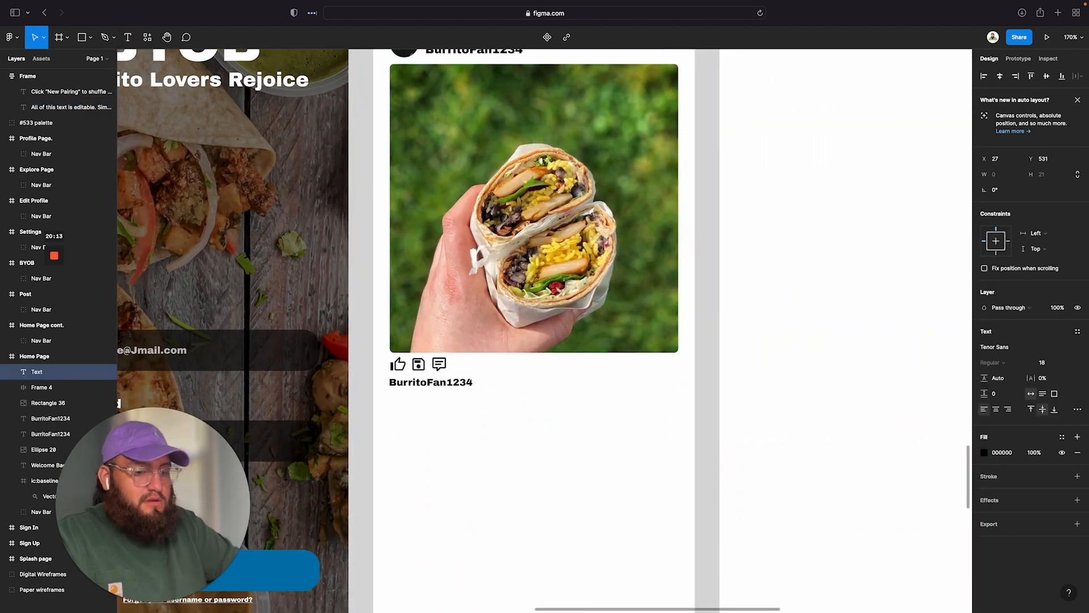
text(Got this amaz)
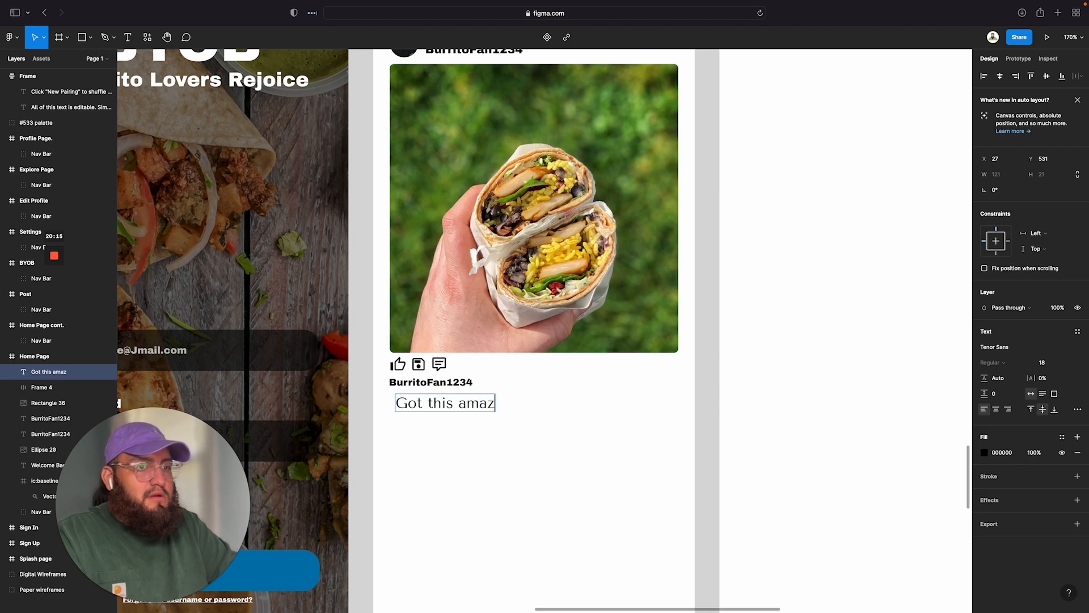
text(ing photo)
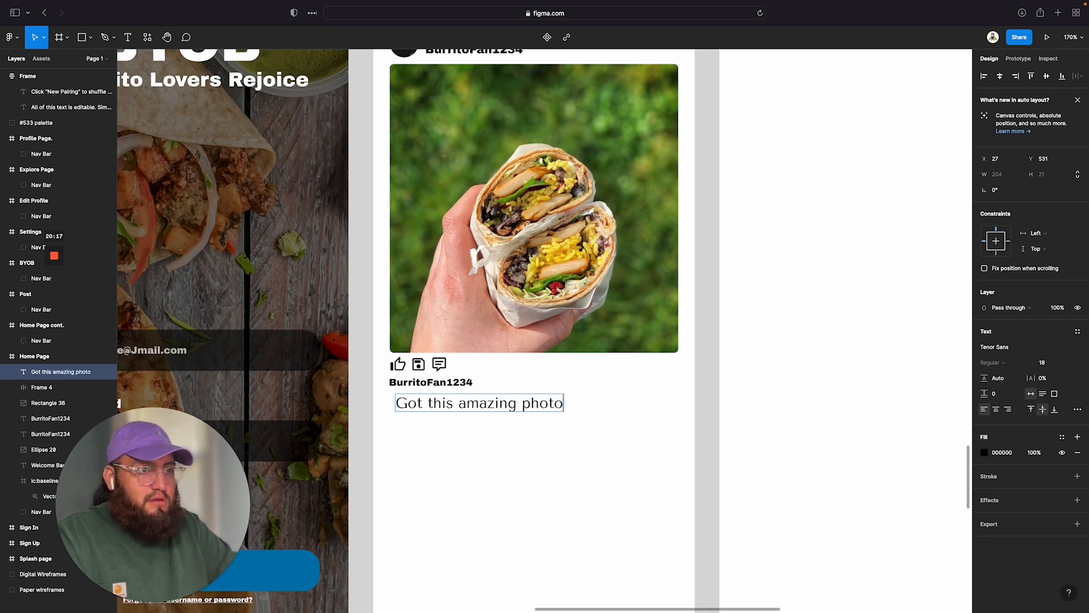
text( from my)
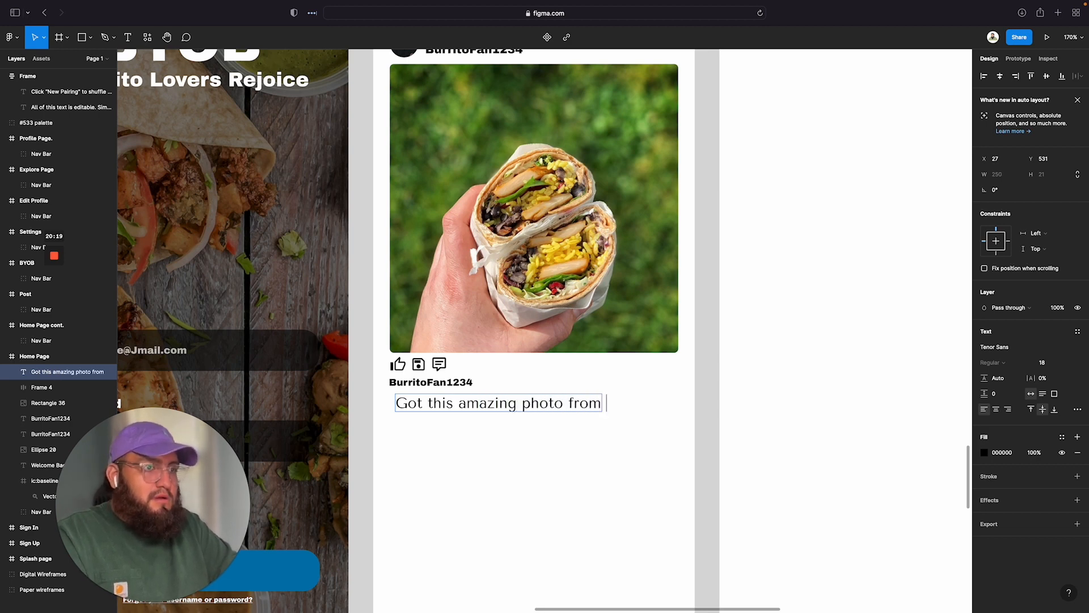
Step: Set the caption's font size to 13 and deselect it
triple_click(485, 406)
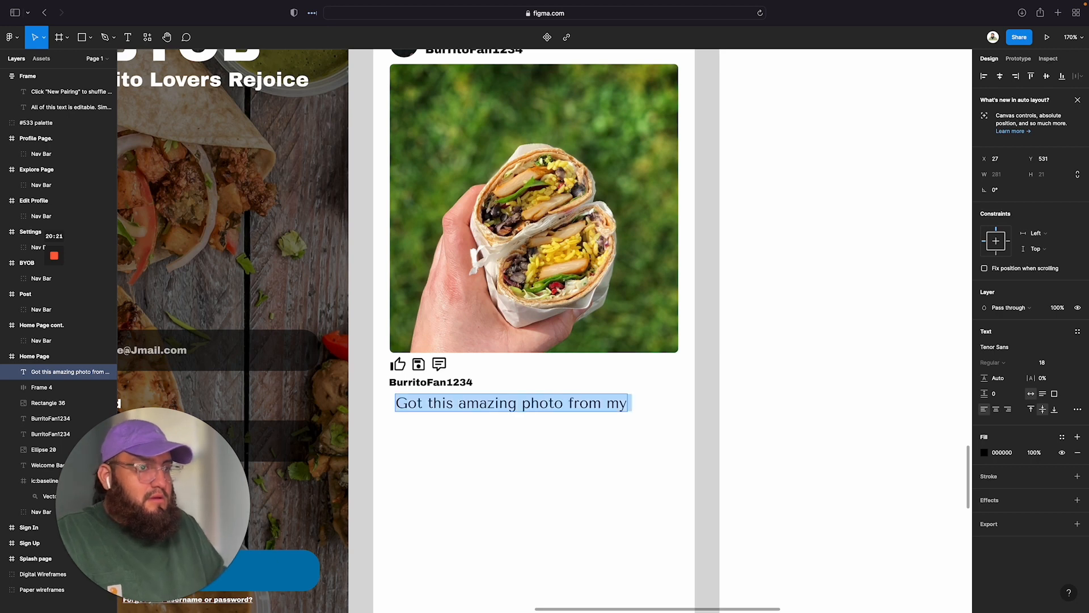
click(1062, 363)
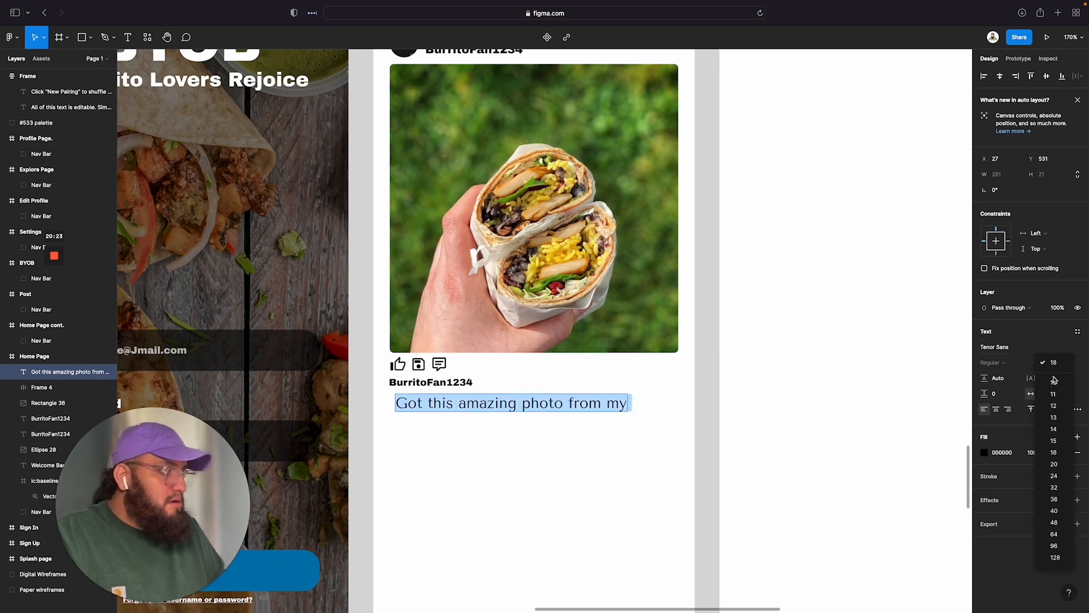
click(1054, 418)
key(Escape)
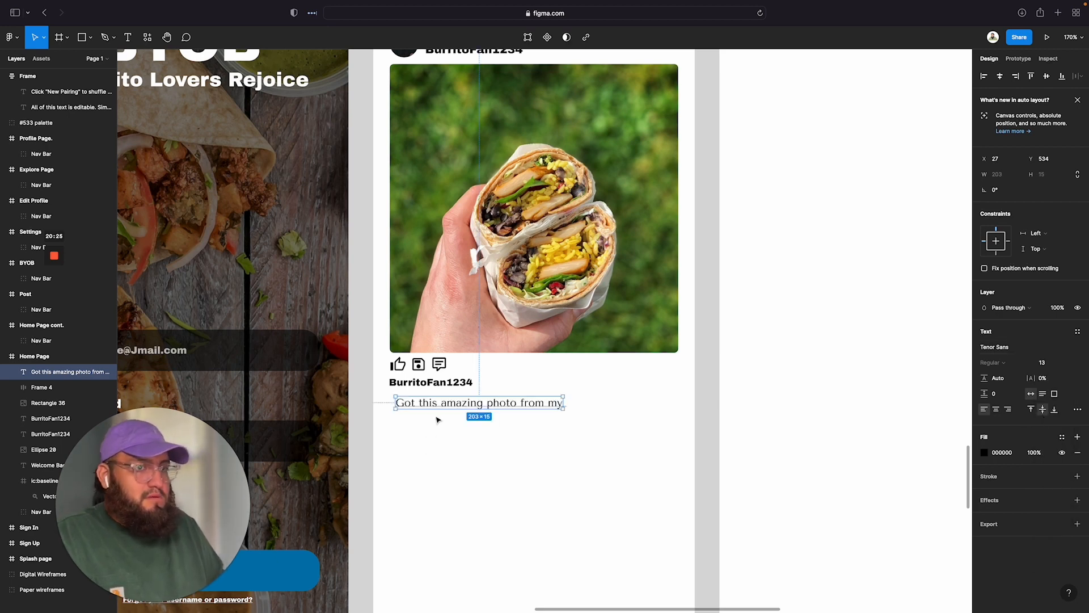
click(428, 418)
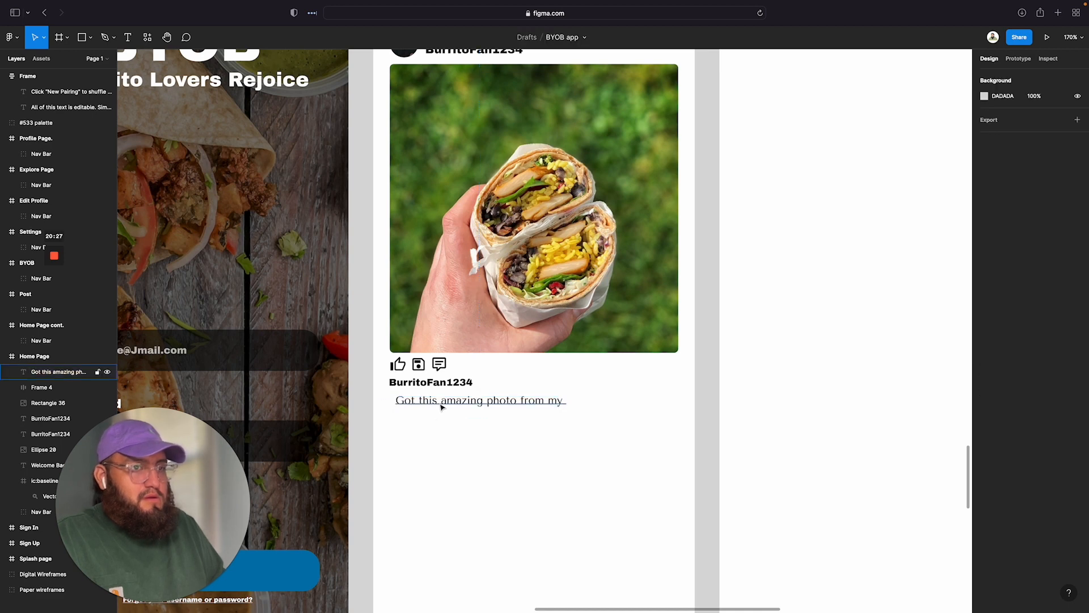
Step: Align the caption with the left edge of the username above it, at about X 19, Y 531
click(443, 407)
double_click(446, 404)
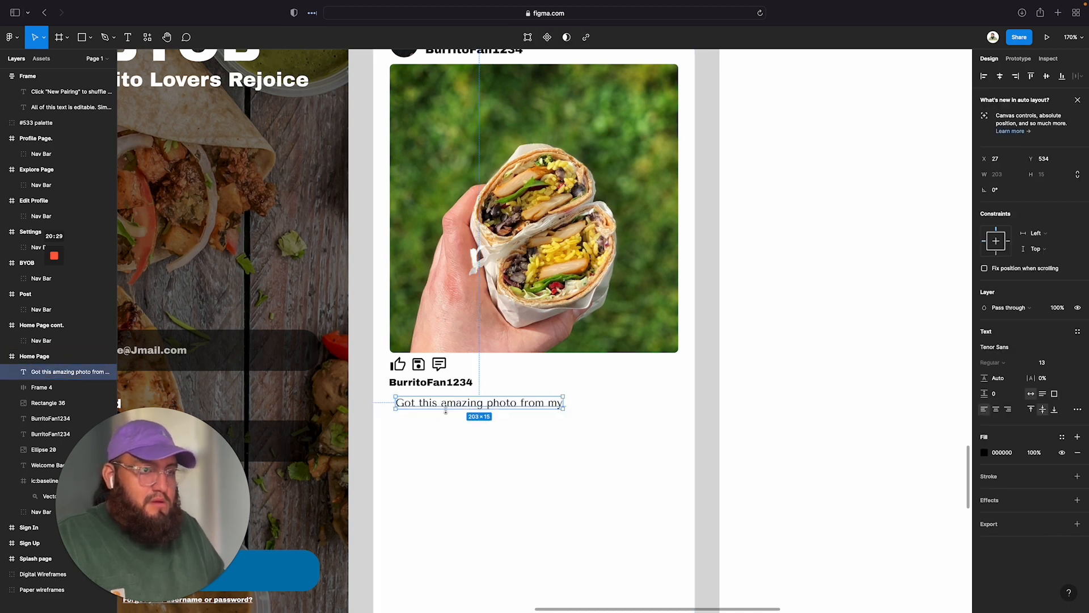
click(456, 424)
drag(462, 408, 455, 405)
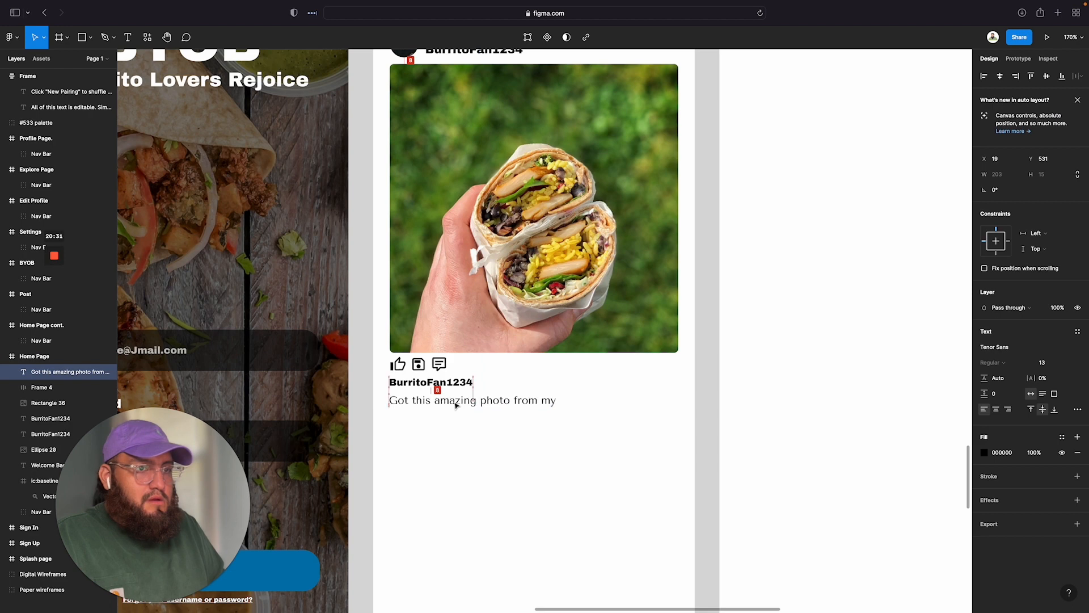
Step: Complete the caption so it reads "Got this amazing photo from my lunch today."
double_click(550, 402)
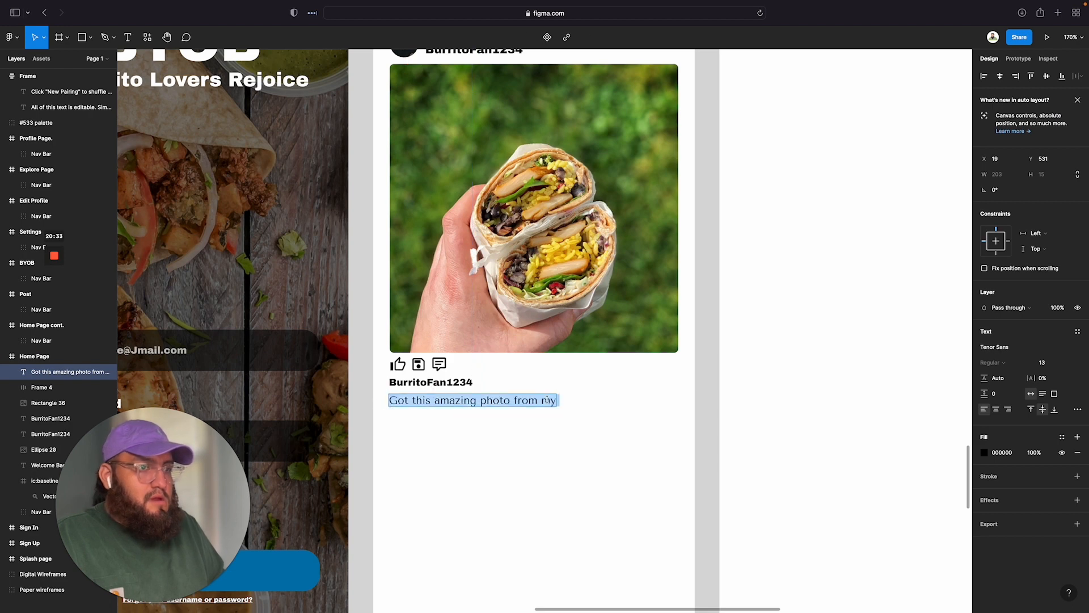
click(554, 401)
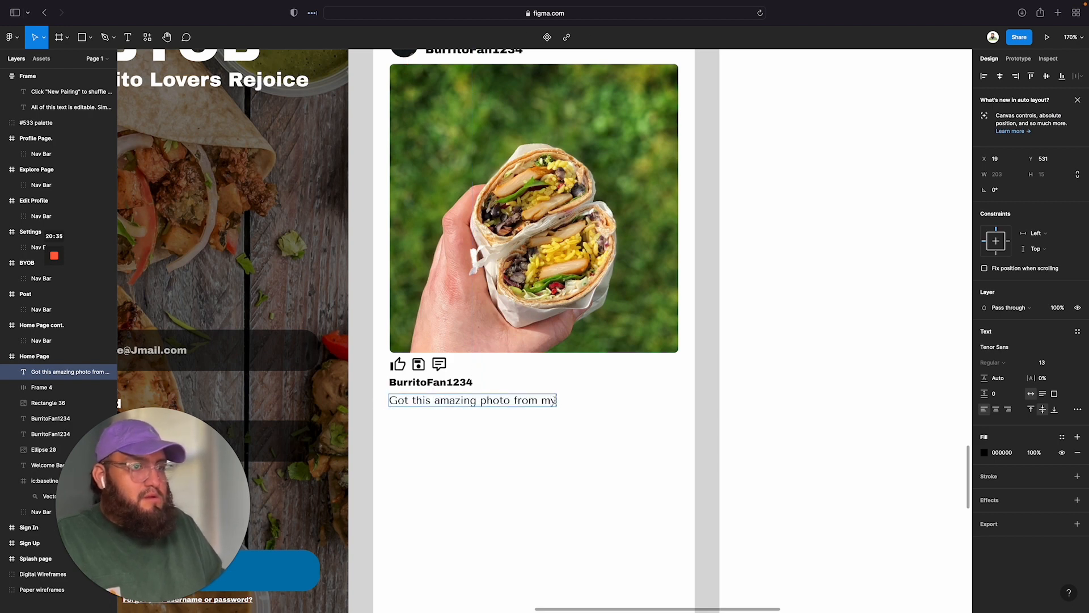
text(lunch)
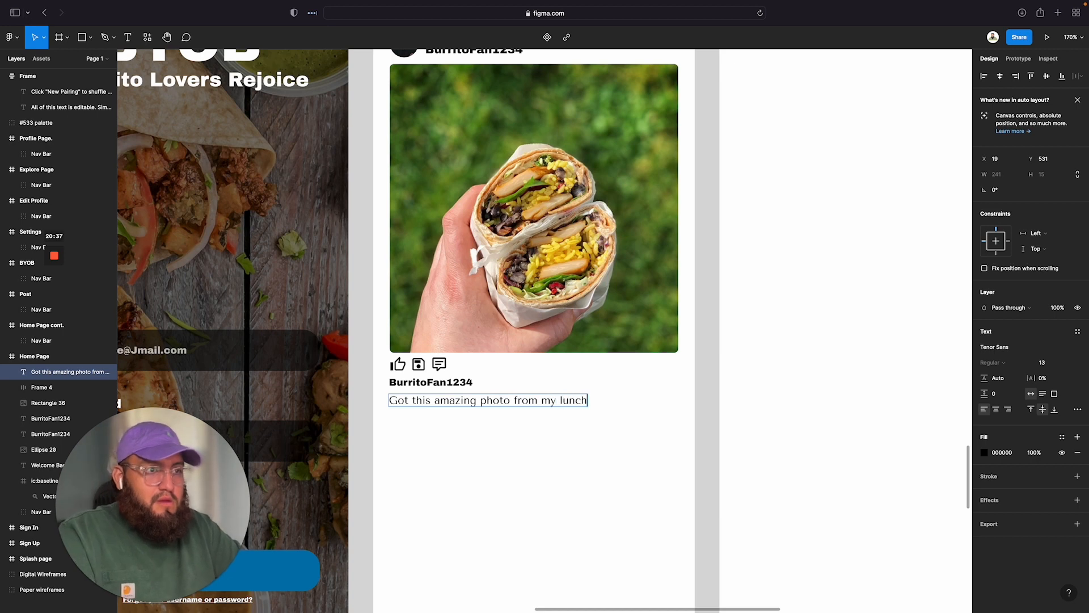
text( today.)
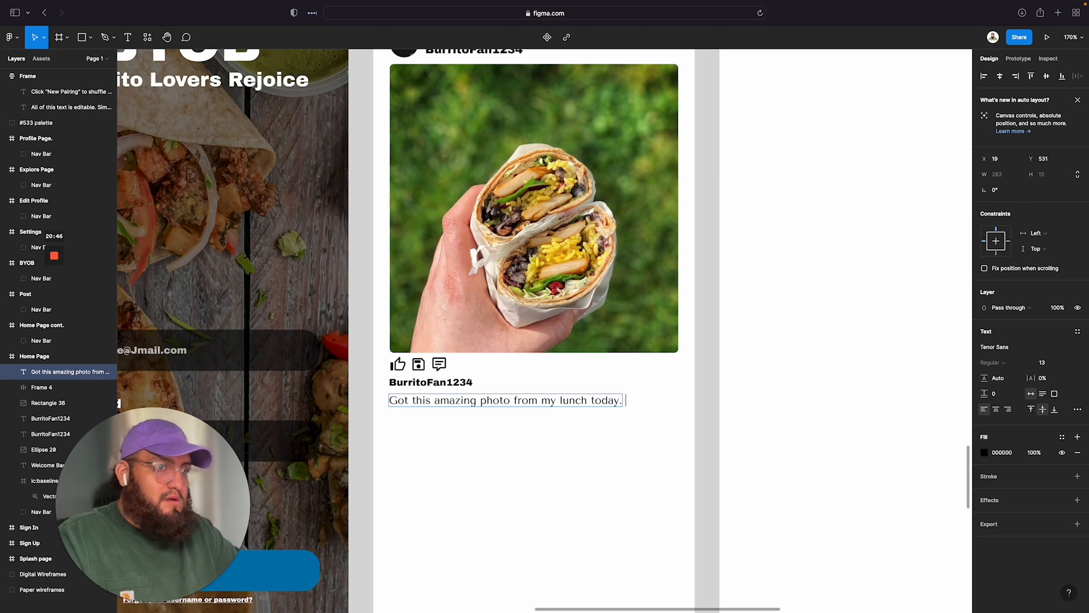
scroll(635, 408, down, 1)
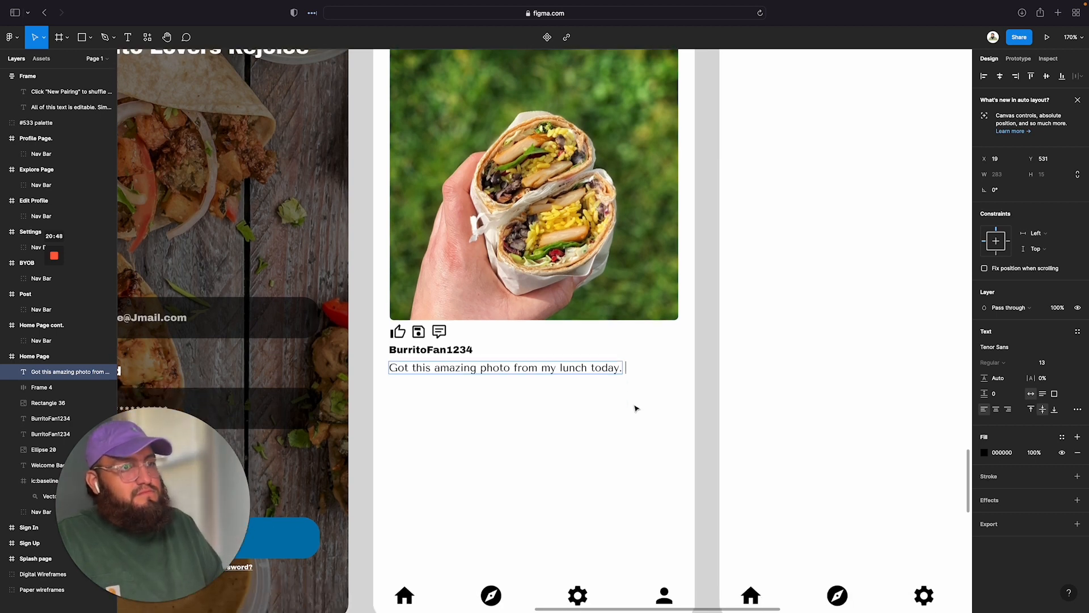
scroll(635, 408, up, 5)
scroll(635, 408, up, 2)
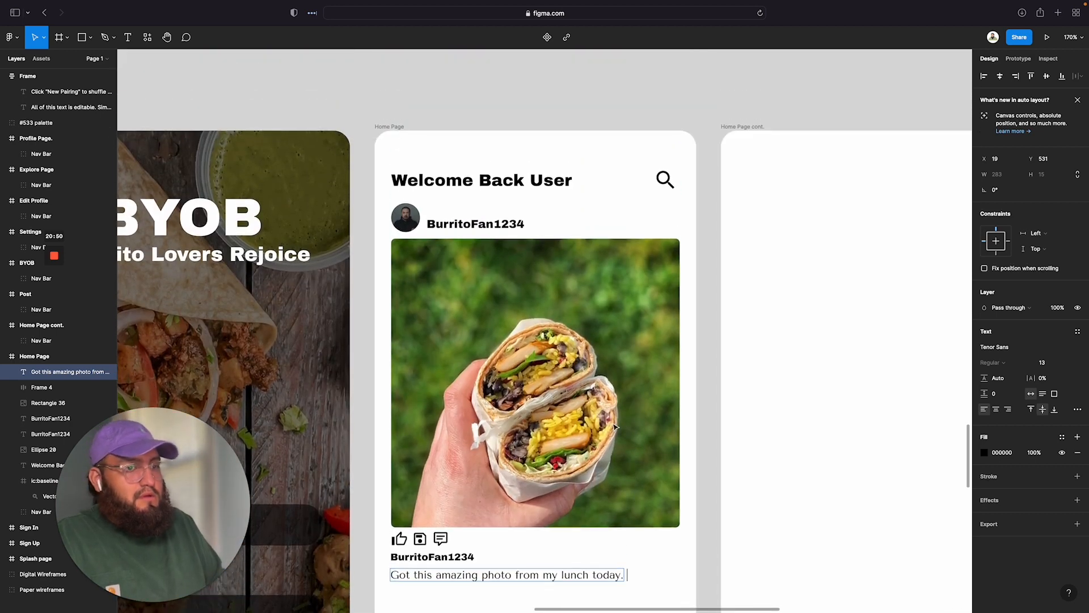
scroll(545, 539, up, 1)
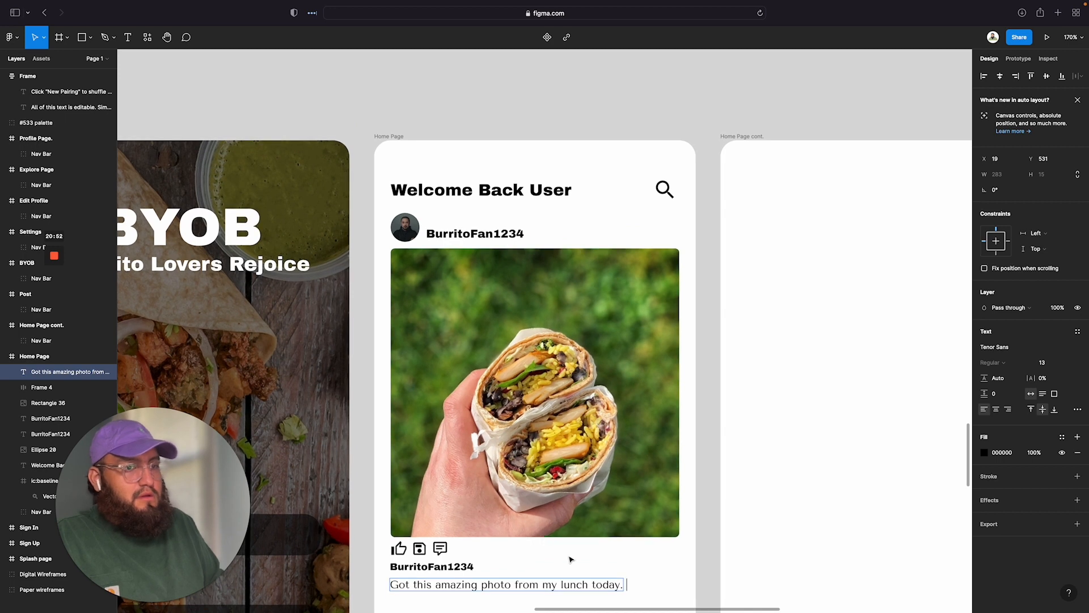
key(Escape)
Step: Set the vertical spacing between the profile picture and the burrito photo to 15
scroll(569, 559, down, 5)
scroll(569, 559, up, 3)
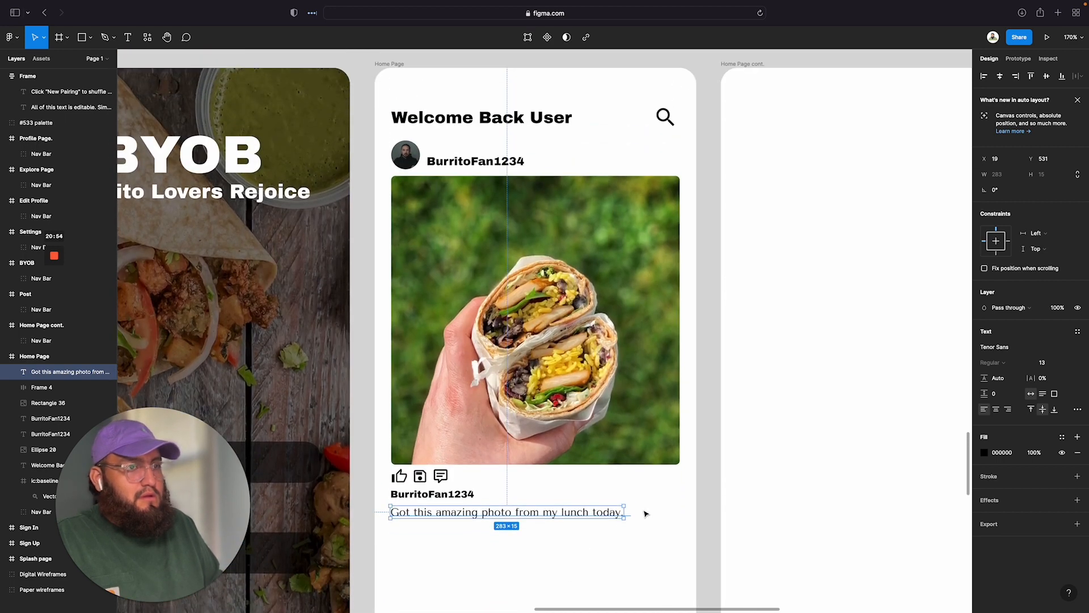
scroll(646, 514, up, 5)
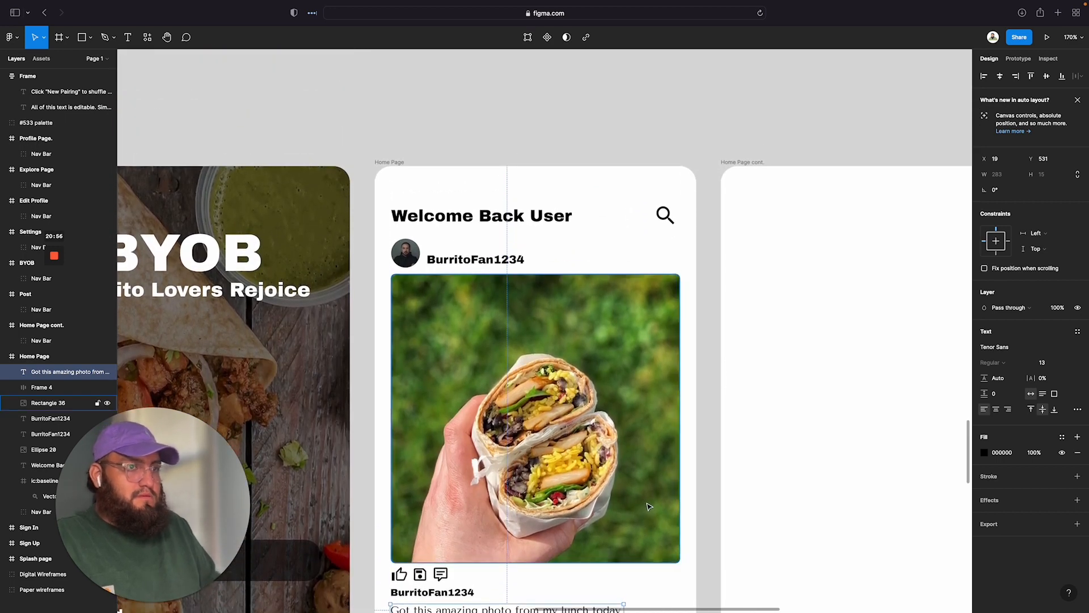
scroll(411, 327, down, 2)
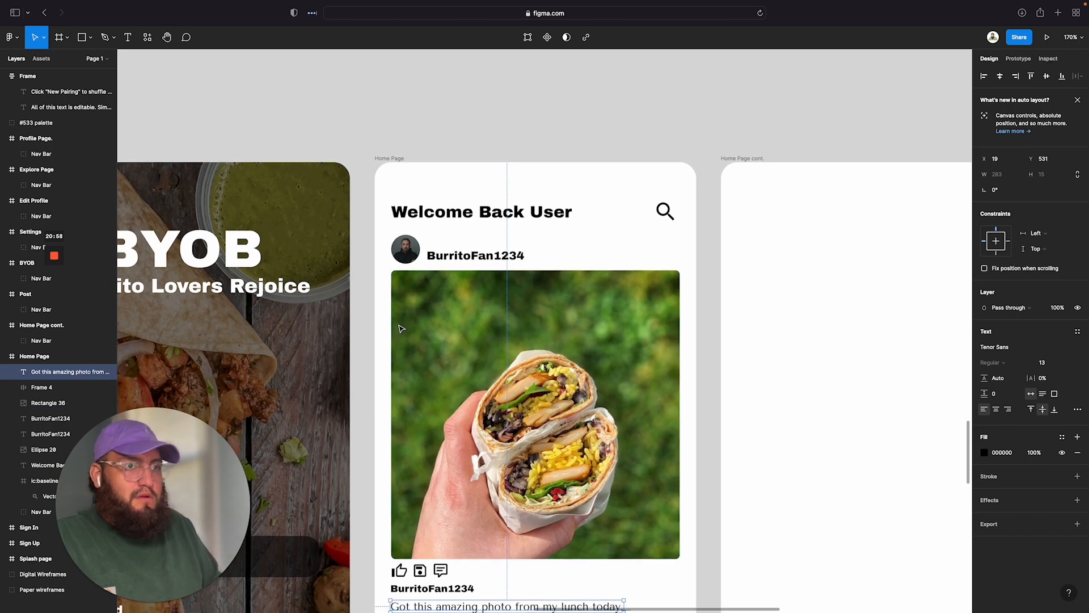
scroll(405, 329, up, 5)
scroll(401, 330, up, 10)
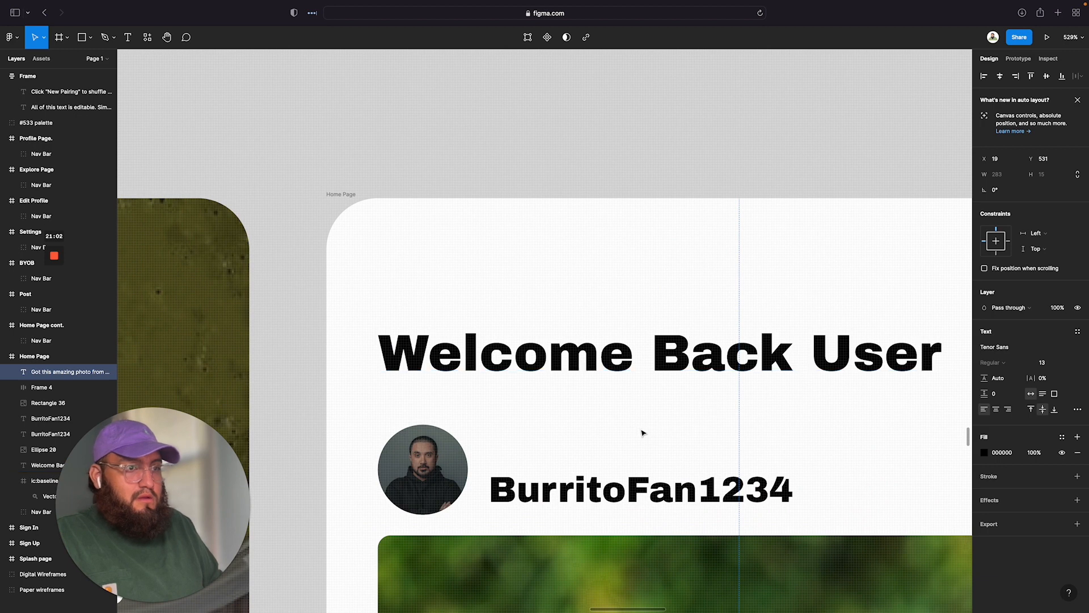
scroll(641, 433, down, 4)
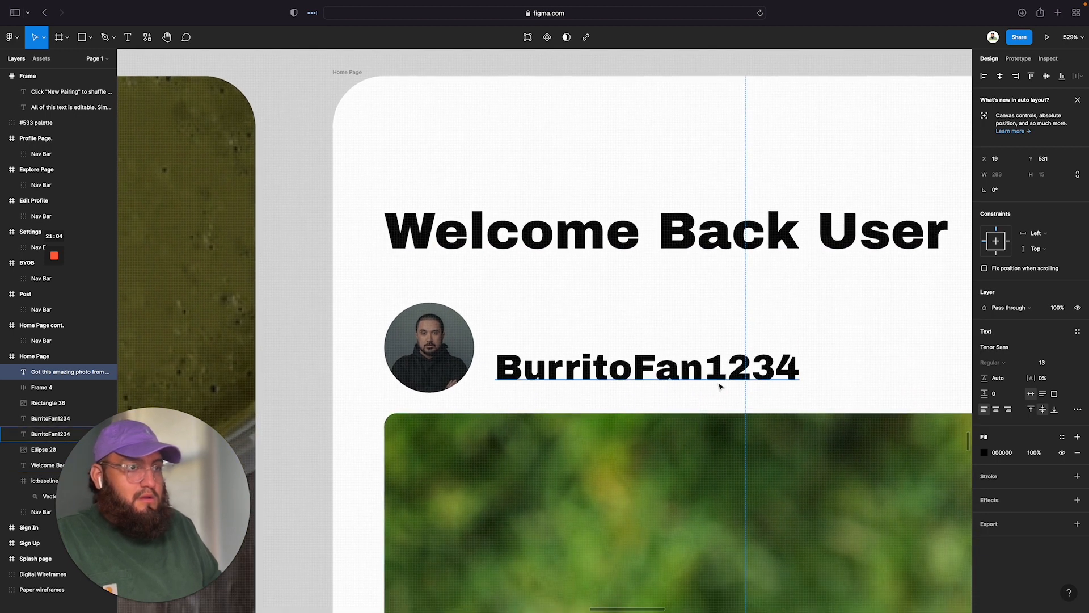
click(438, 358)
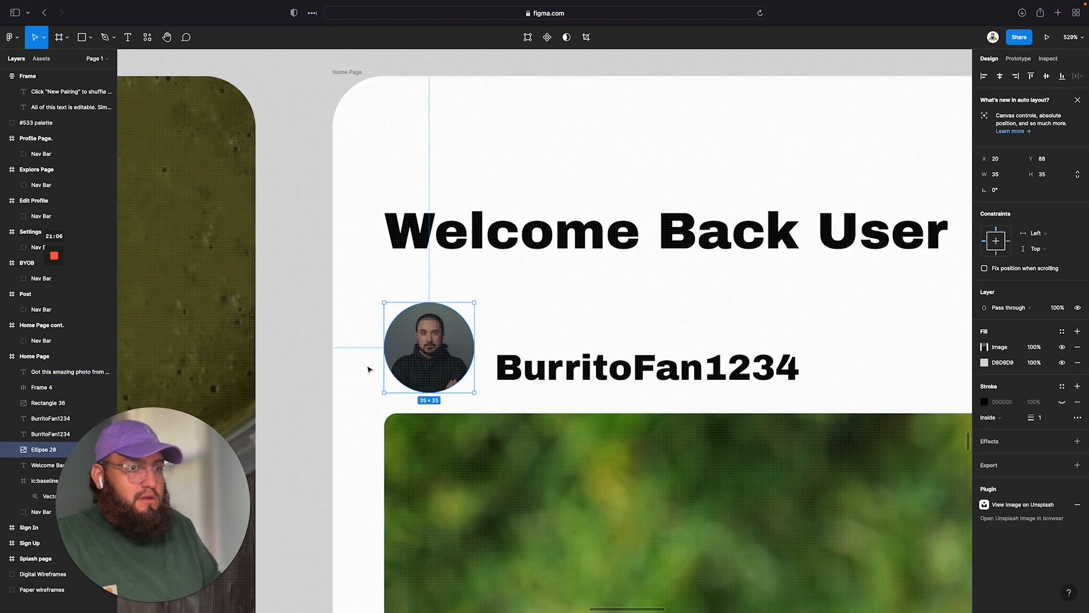
drag(367, 364, 471, 411)
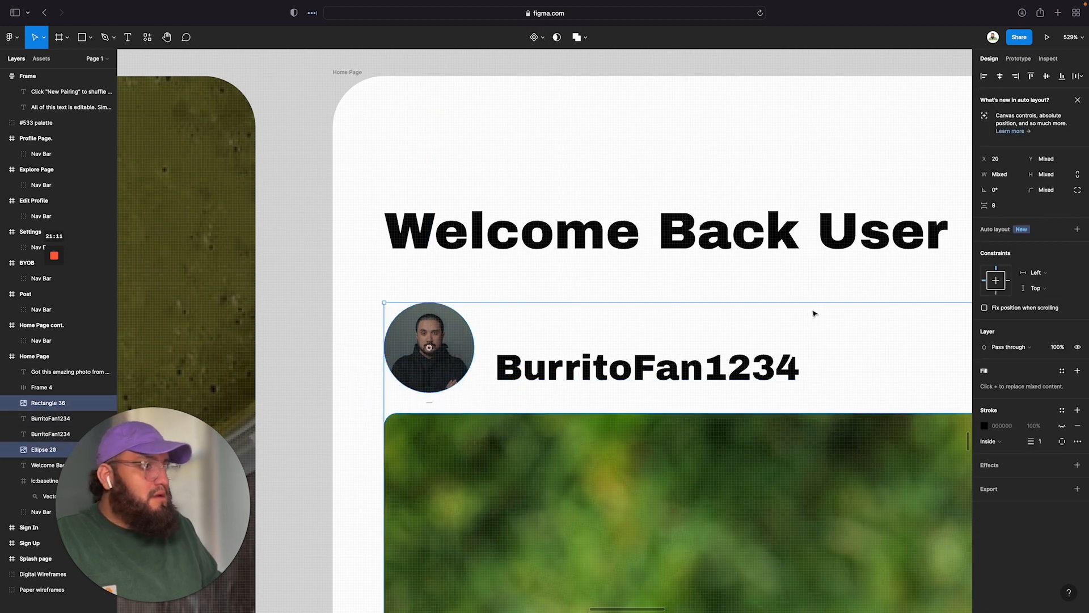
drag(989, 206, 1002, 211)
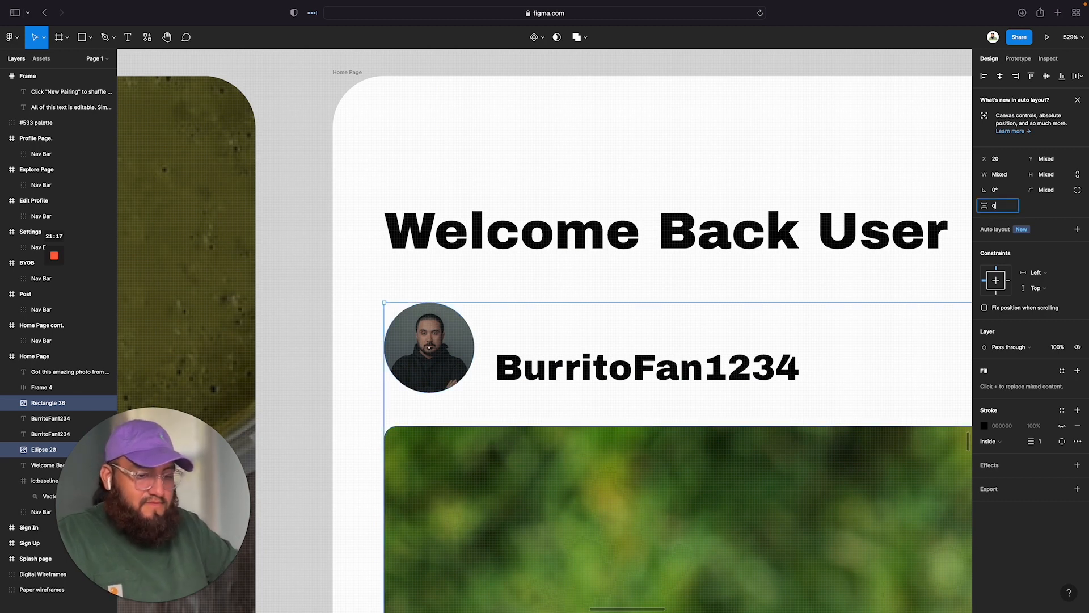
text(15)
key(Return)
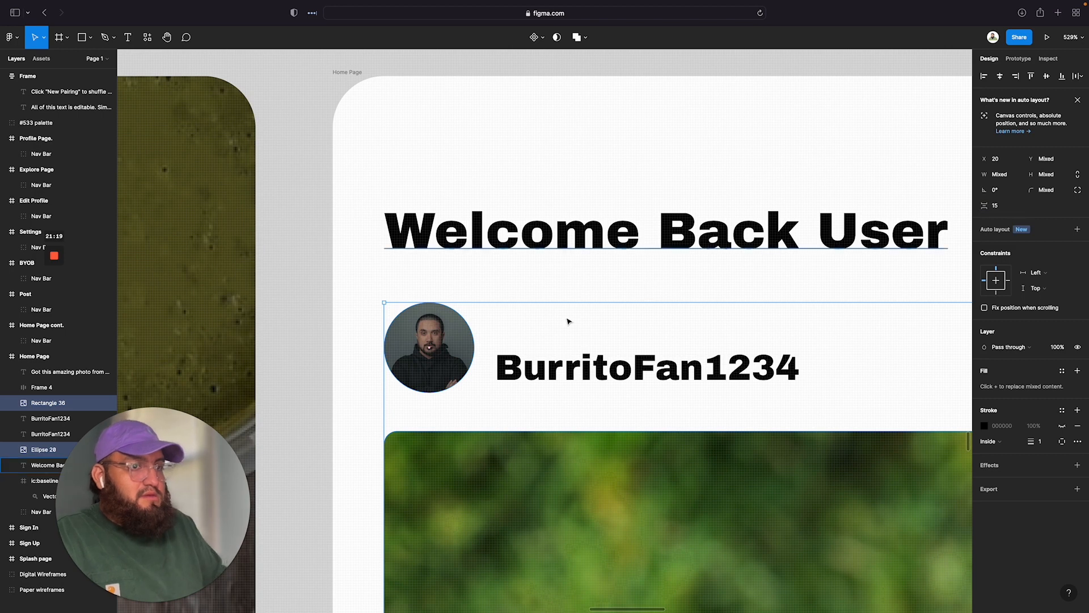
Step: Shift the username beside the profile picture slightly down and add a "Chicago, Illinois" text label beneath the profile picture
click(532, 352)
mouse_move(547, 362)
mouse_down()
mouse_move(532, 371)
mouse_move(547, 368)
mouse_up()
key(t)
click(413, 413)
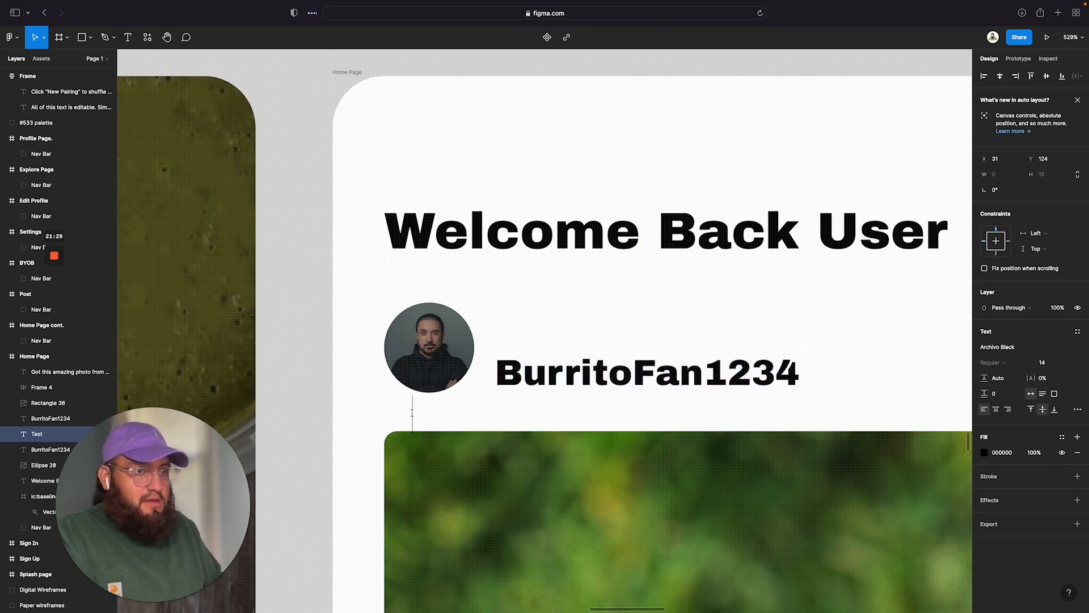
text(Chic)
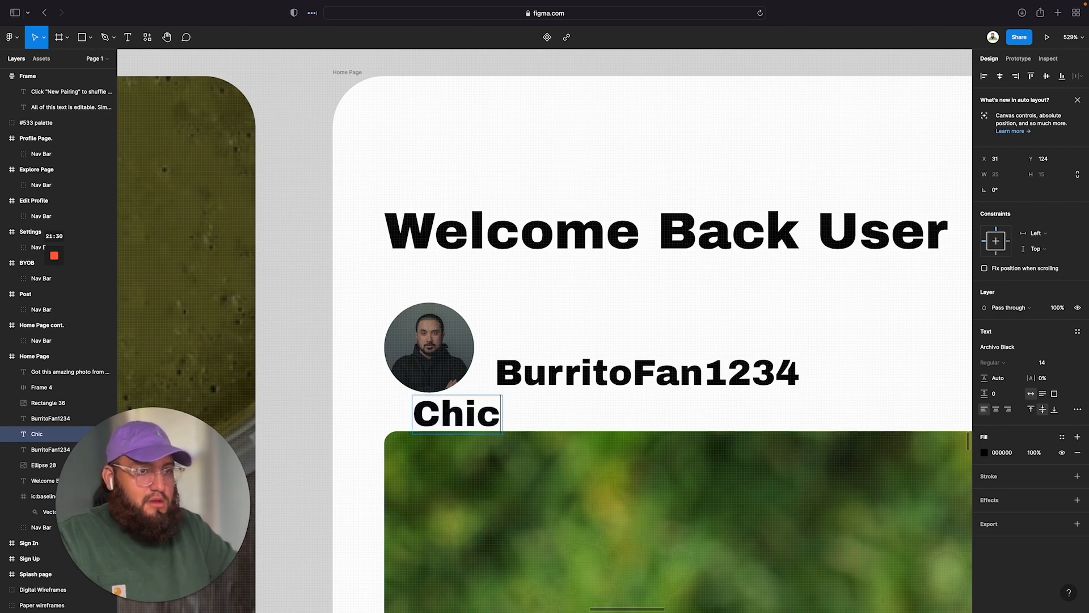
text(ago, Illinois)
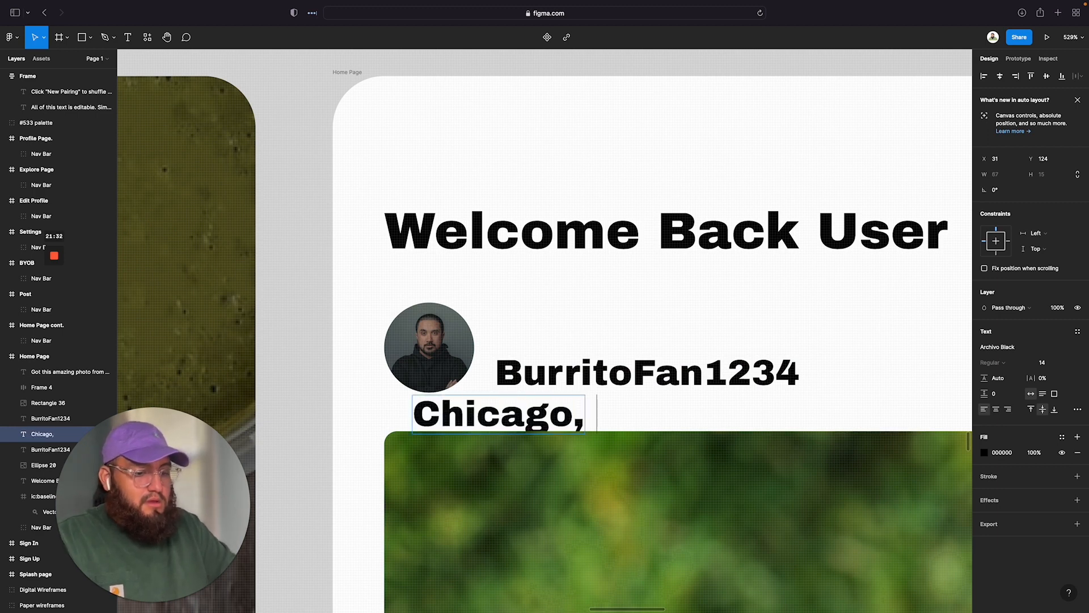
Step: Set the location label's font size to 10 and align it with the profile picture's left edge at X 20, Y 125
triple_click(566, 424)
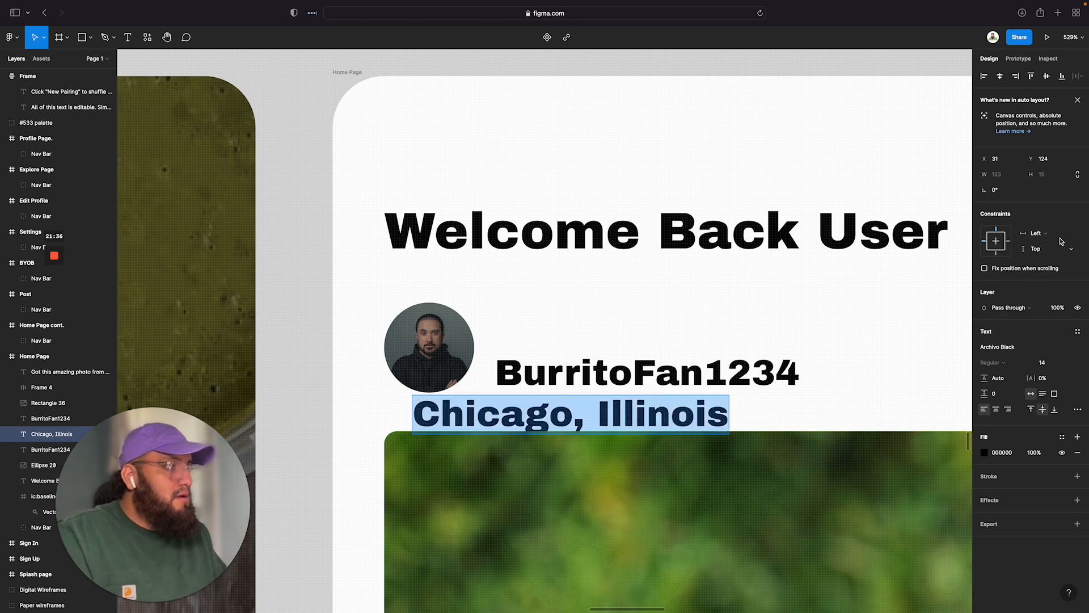
click(1070, 363)
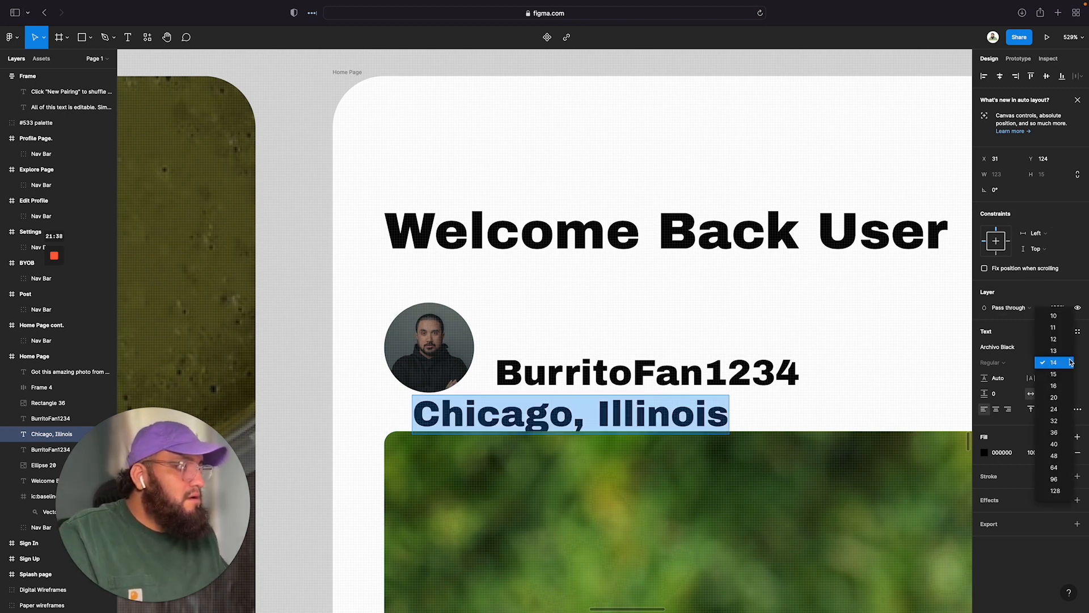
click(1053, 316)
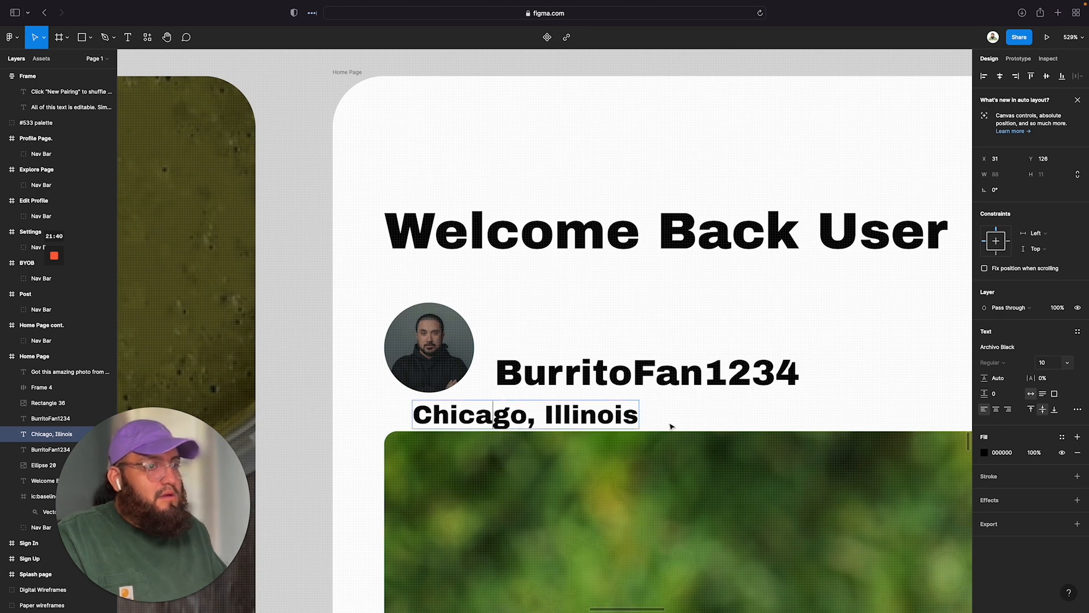
drag(543, 412, 513, 409)
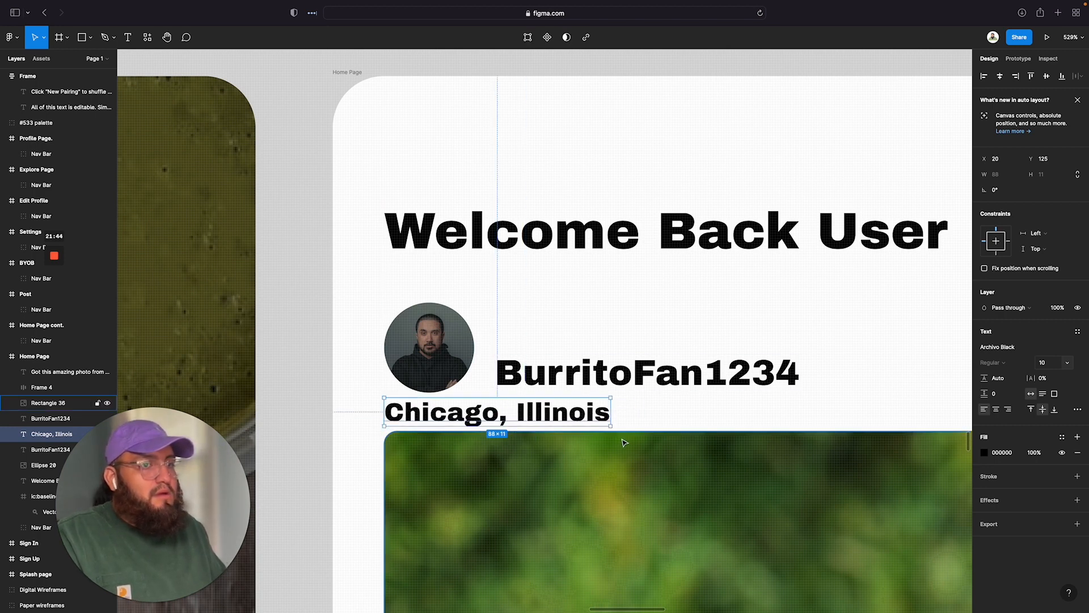
click(844, 498)
Step: Move the action icons, lower username and caption together slightly down from the burrito photo, aligning their text with its left edge
scroll(847, 497, down, 10)
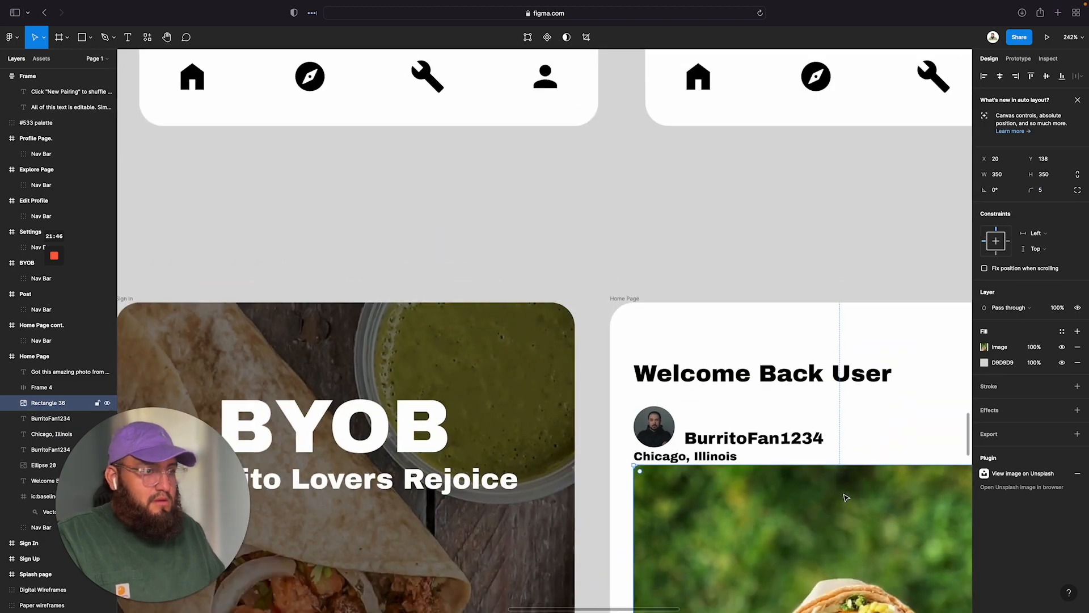
scroll(834, 497, up, 3)
scroll(827, 495, right, 5)
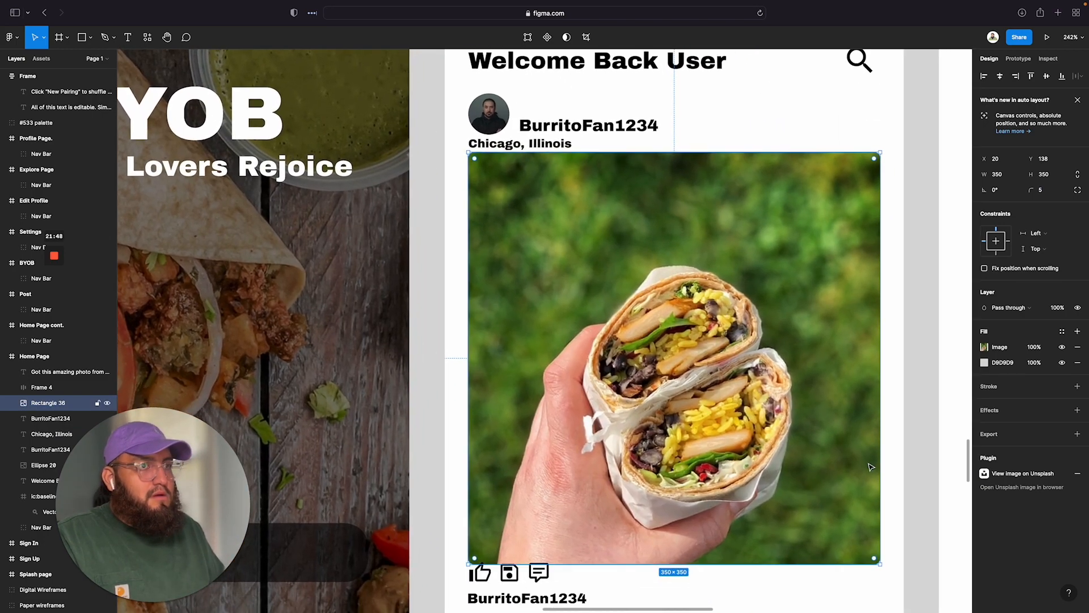
scroll(798, 426, down, 5)
scroll(798, 425, up, 2)
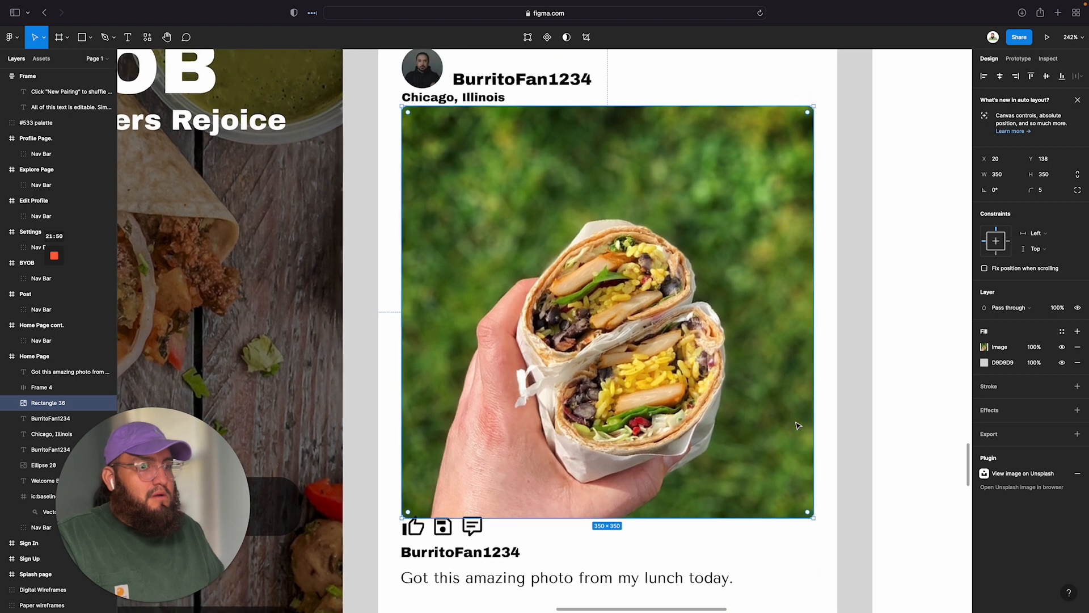
scroll(795, 451, down, 2)
click(829, 527)
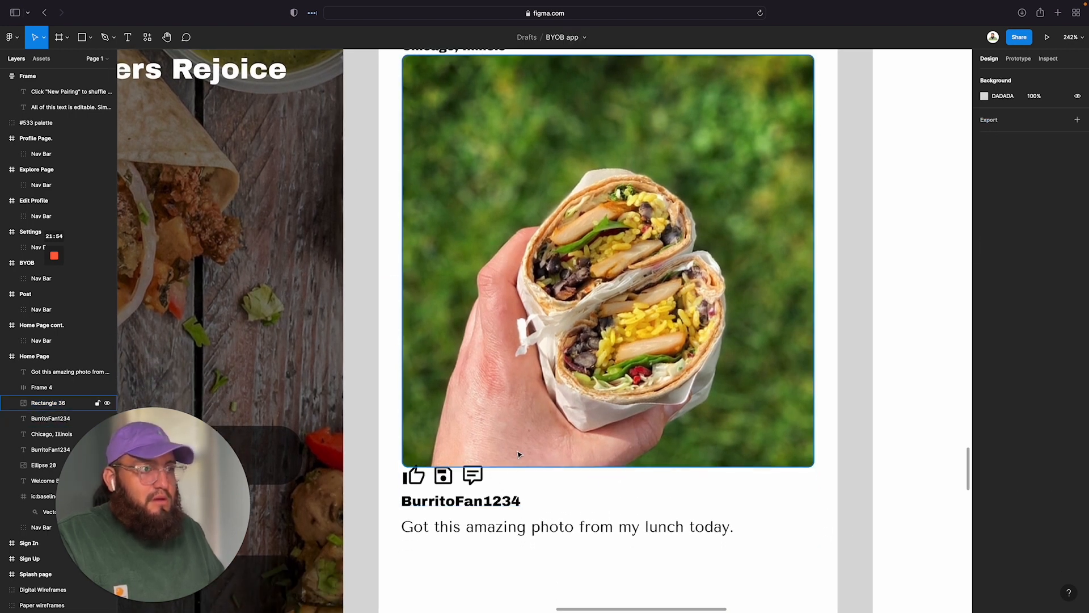
scroll(514, 456, up, 2)
scroll(516, 476, down, 4)
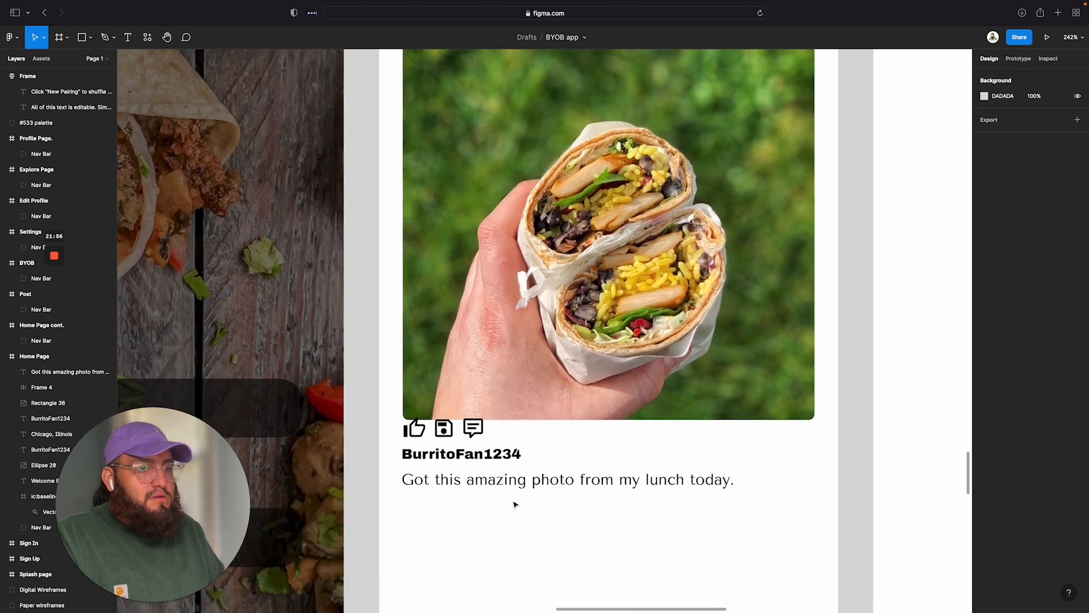
drag(627, 513, 358, 441)
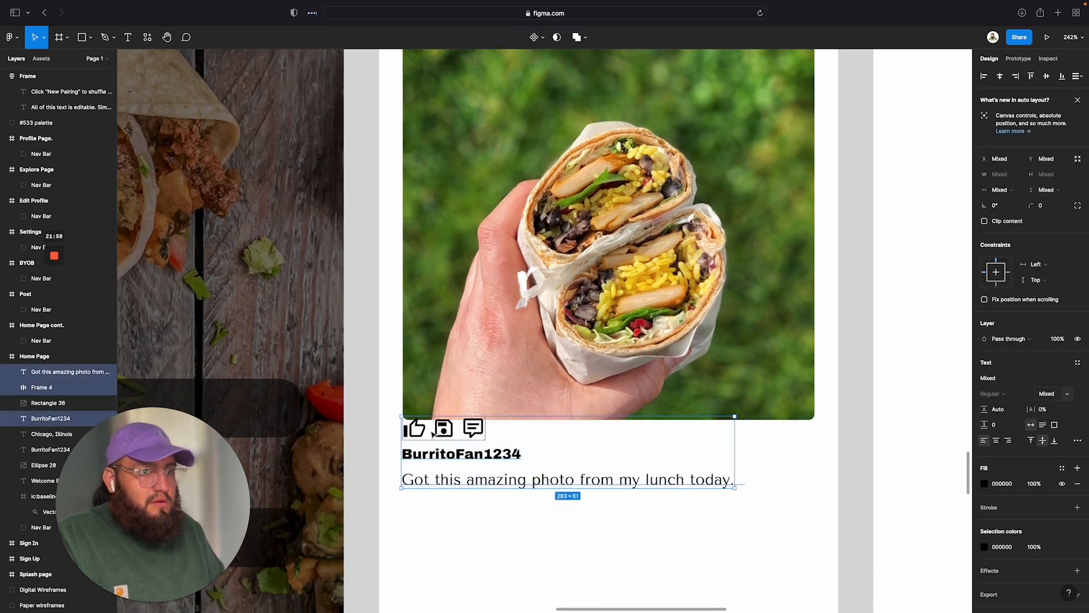
drag(430, 431, 434, 442)
click(572, 574)
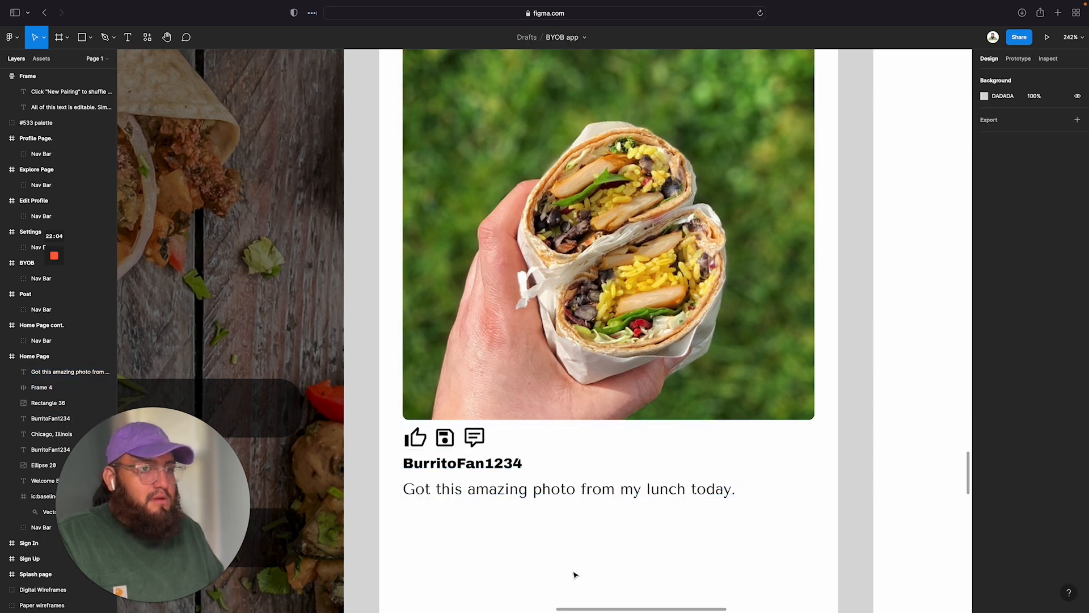
Step: Move the caption up closer to the lower username and set the vertical spacing between the two to 5
scroll(574, 575, left, 1)
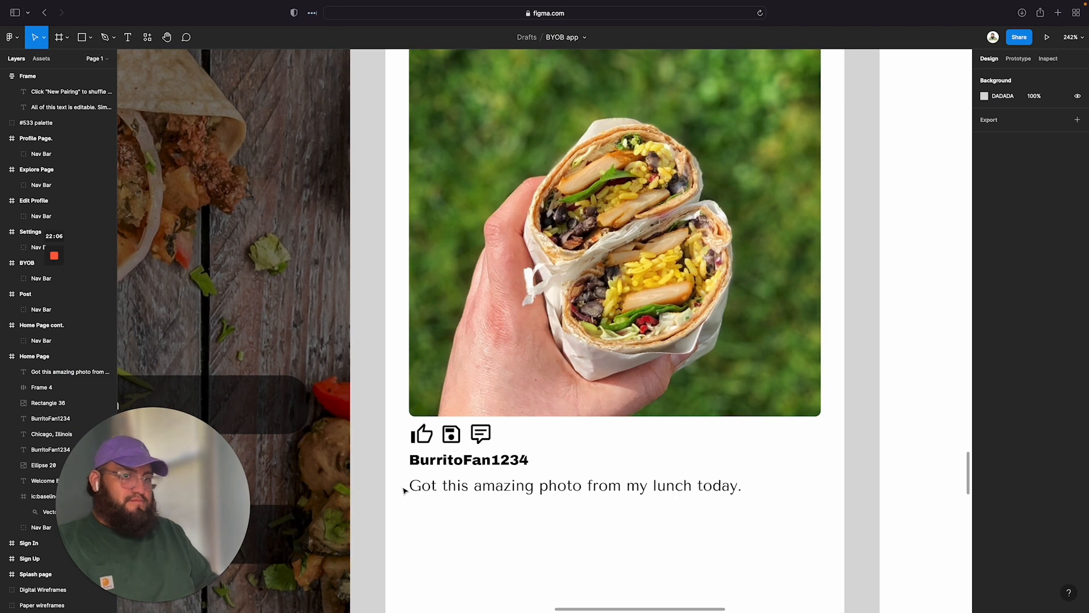
drag(423, 488, 422, 483)
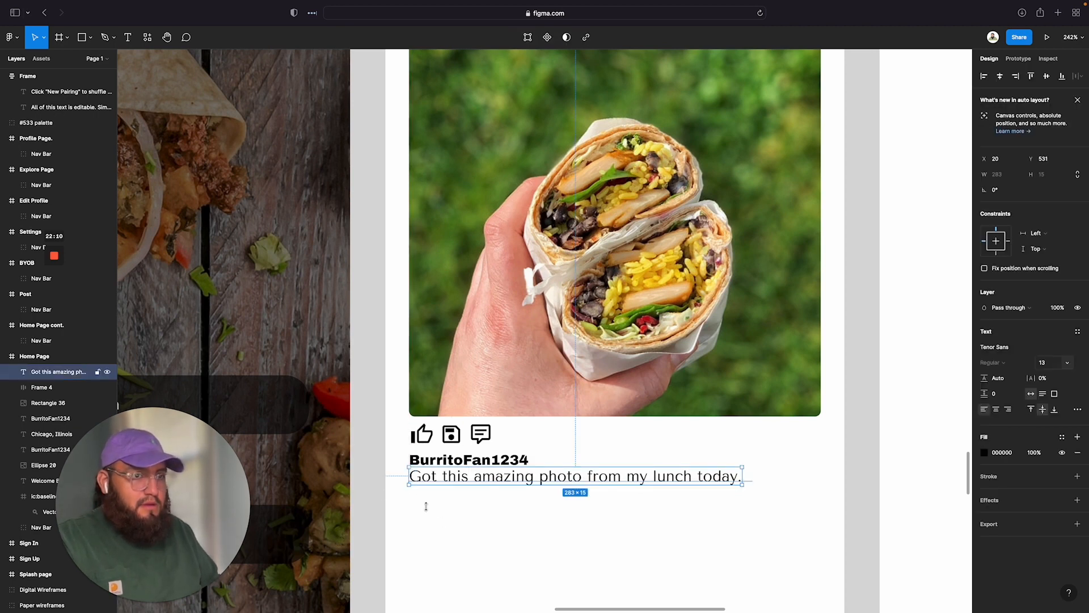
click(868, 611)
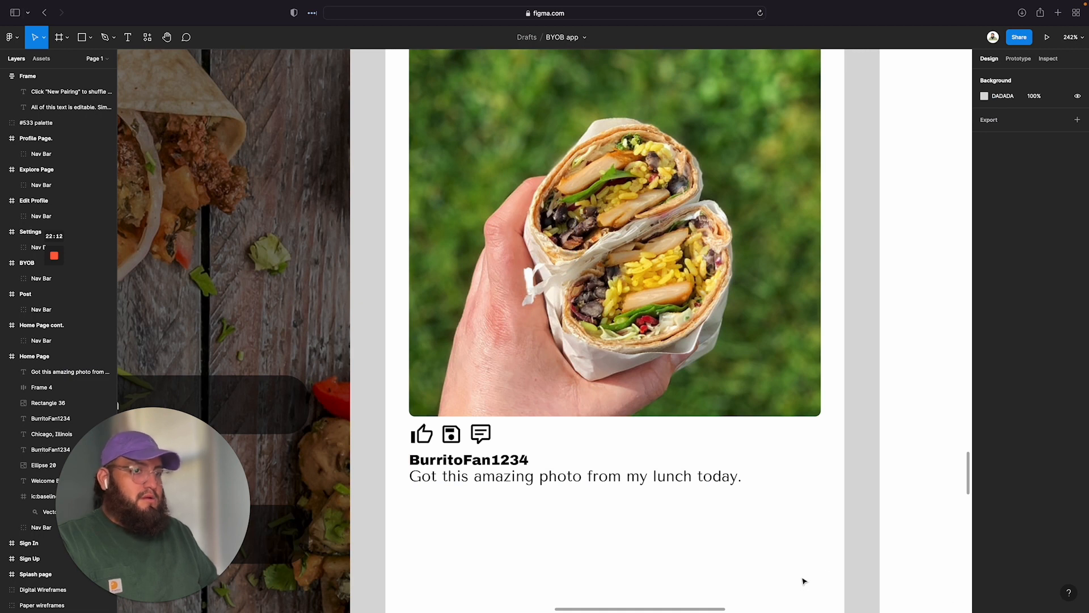
scroll(804, 581, up, 3)
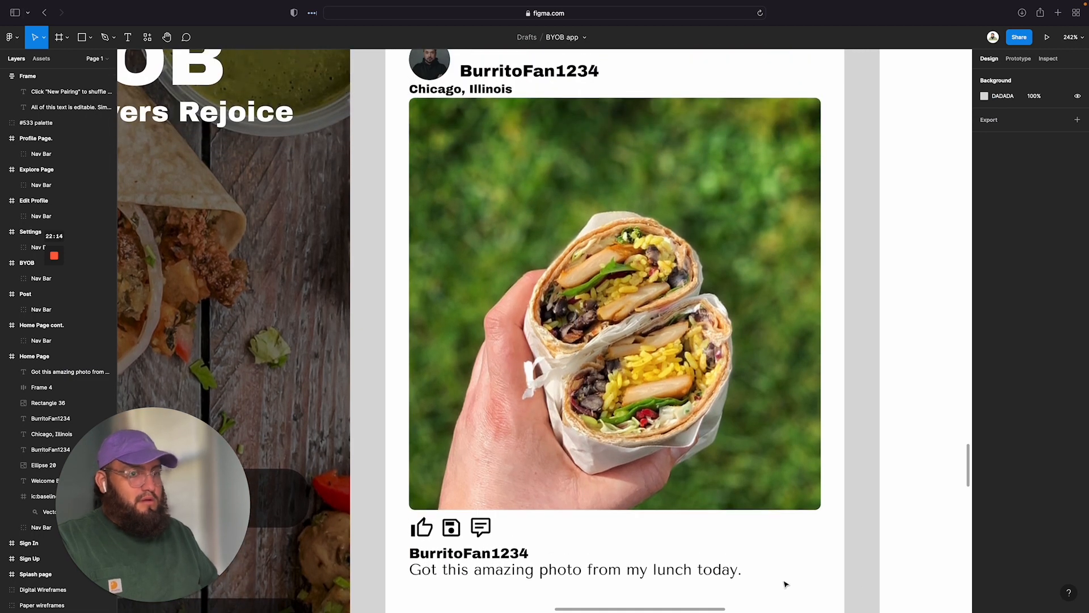
drag(395, 557, 431, 577)
drag(984, 206, 993, 207)
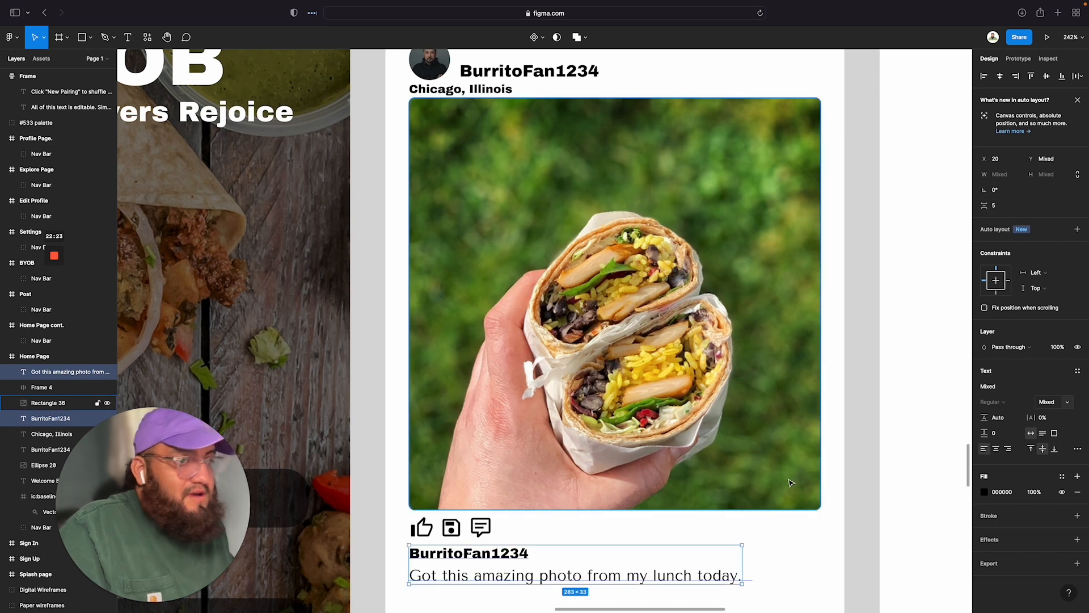
Step: Move the username beside the profile picture slightly closer to the picture
click(806, 570)
scroll(787, 563, down, 1)
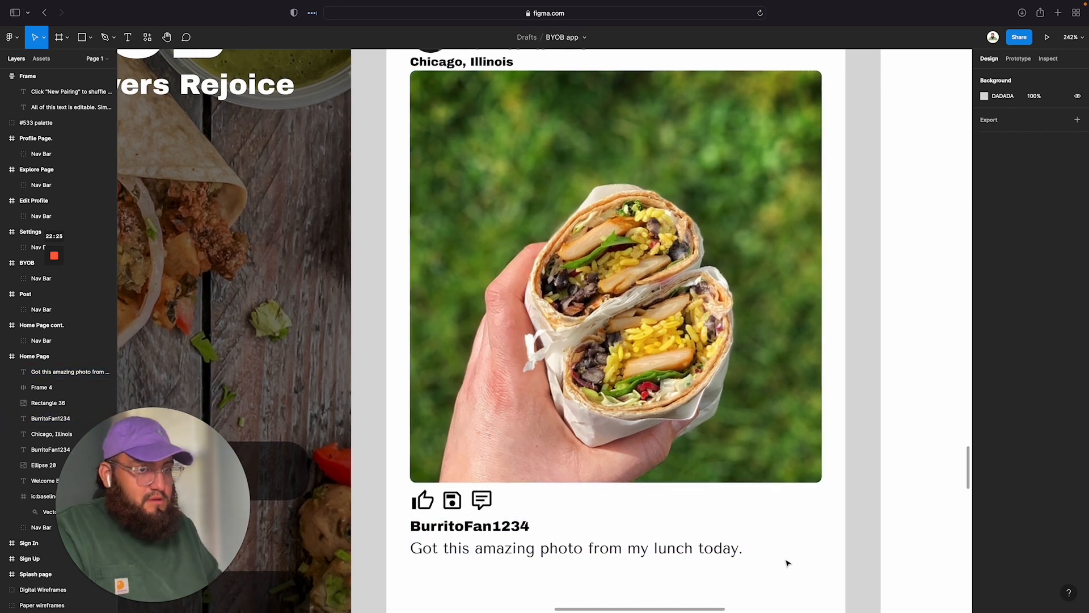
scroll(788, 568, up, 5)
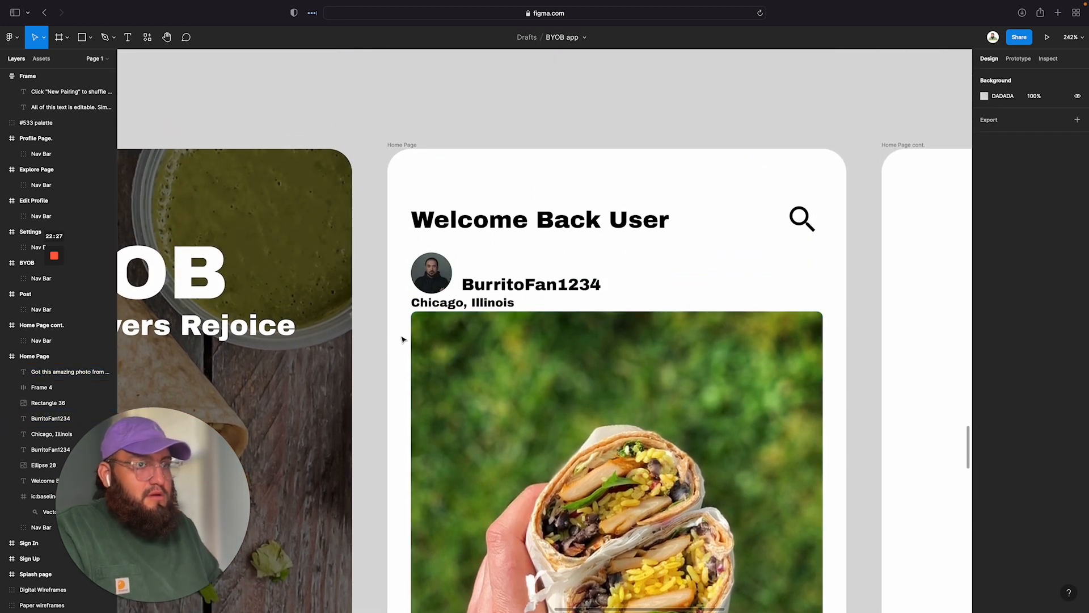
drag(554, 288, 546, 289)
click(702, 289)
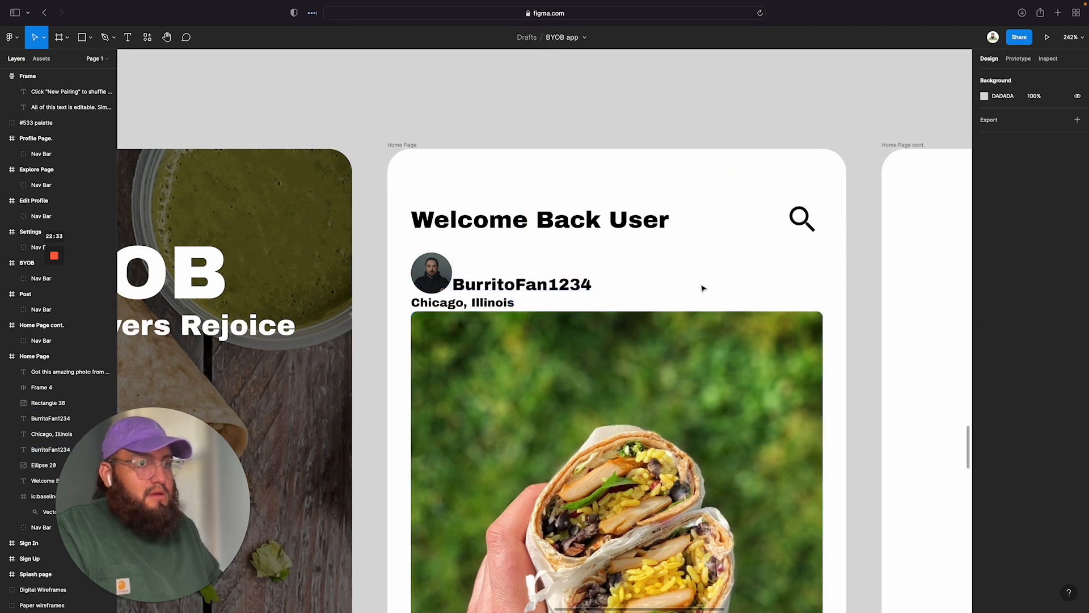
Step: Compare the text settings of the "Chicago, Illinois" location label with those of the caption
click(462, 304)
scroll(462, 307, down, 10)
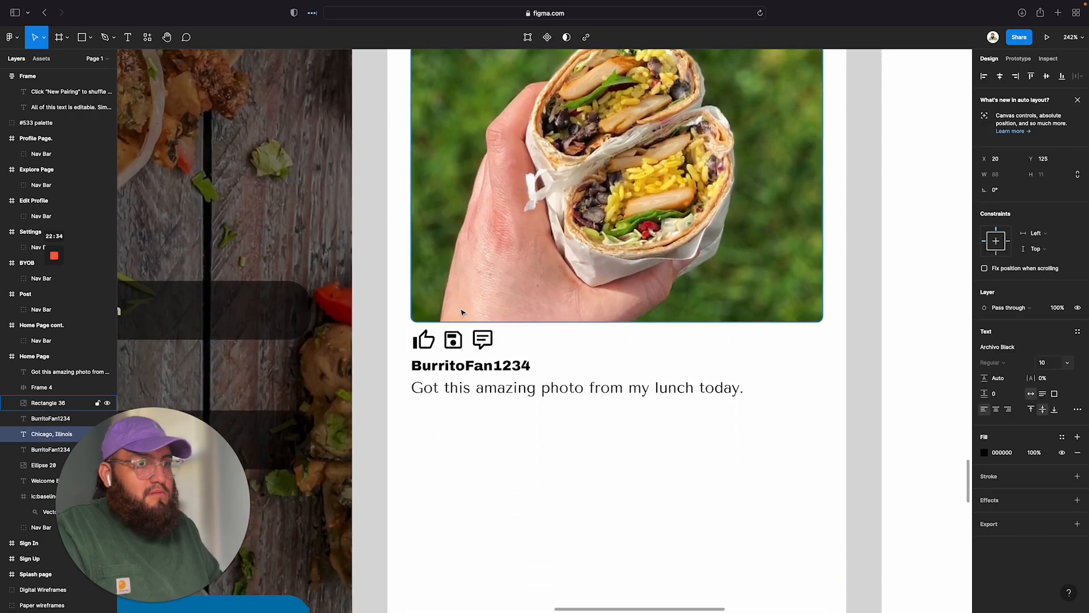
click(483, 367)
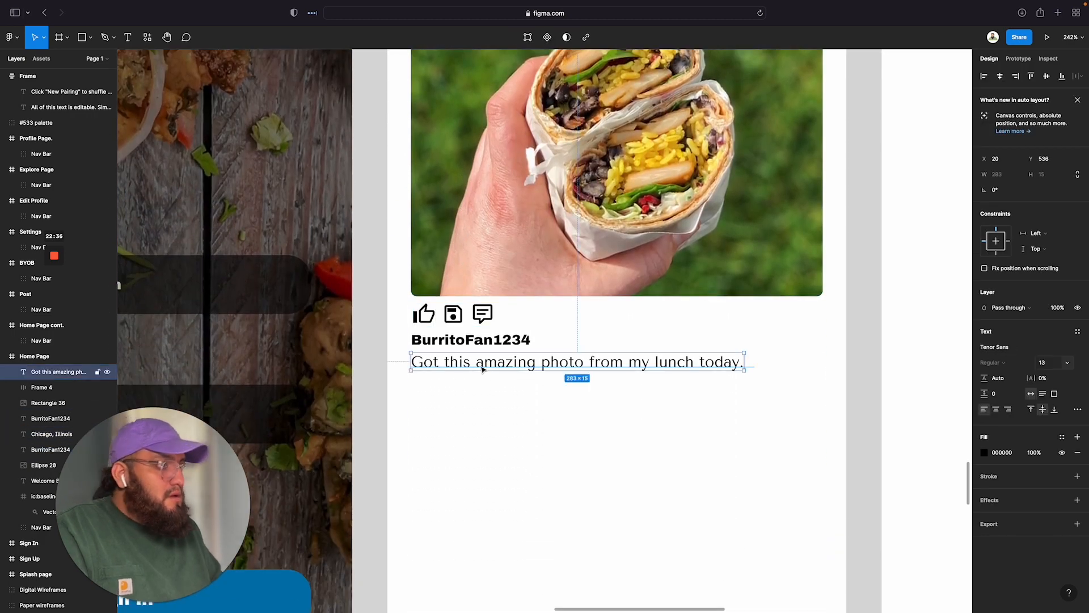
scroll(470, 366, up, 10)
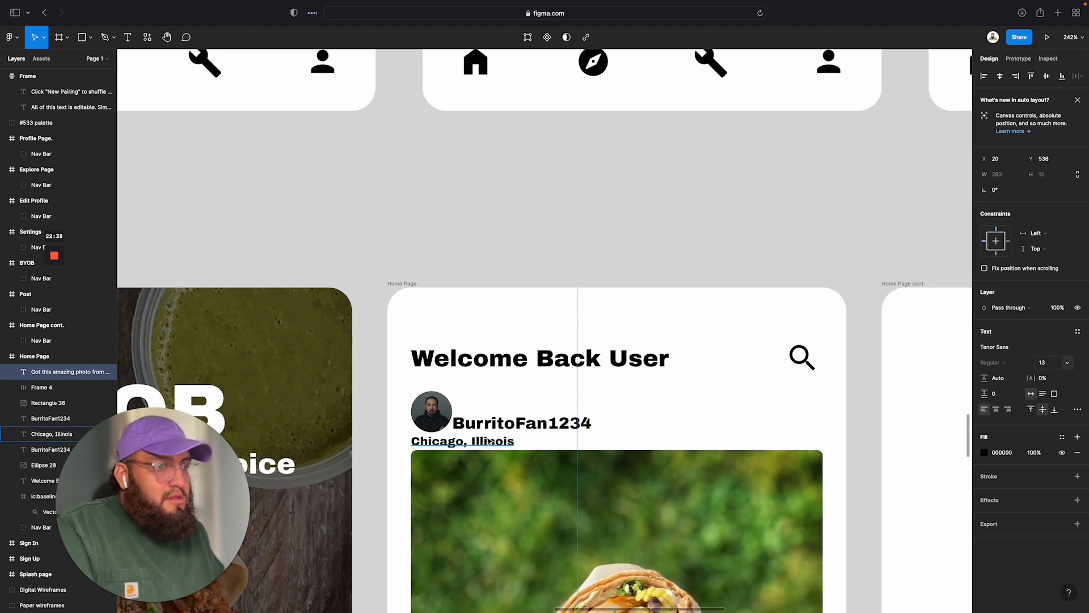
click(462, 441)
click(1008, 351)
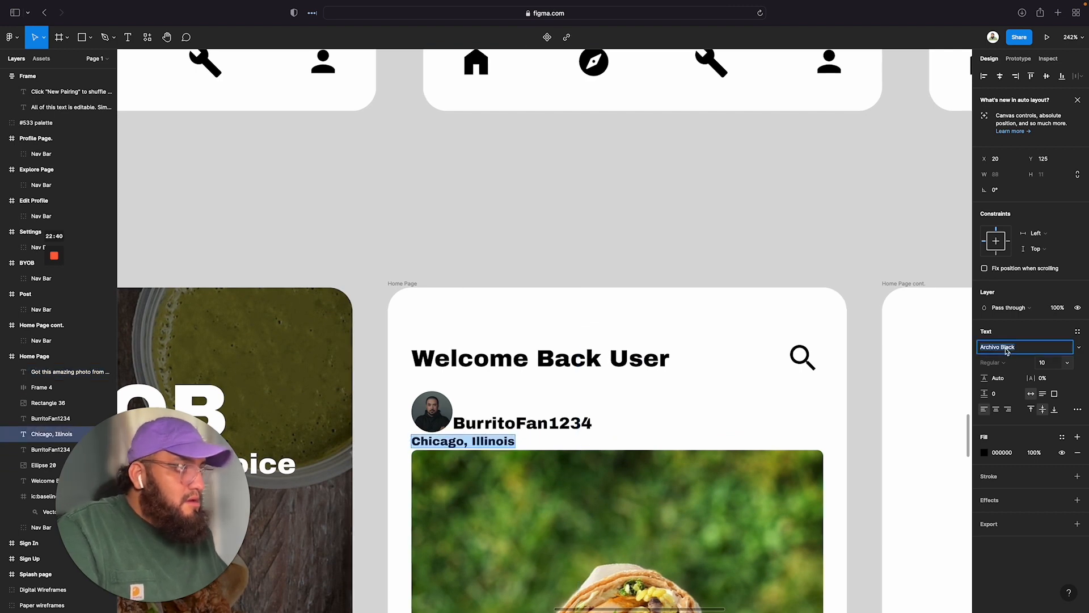
text(Tane)
text(r)
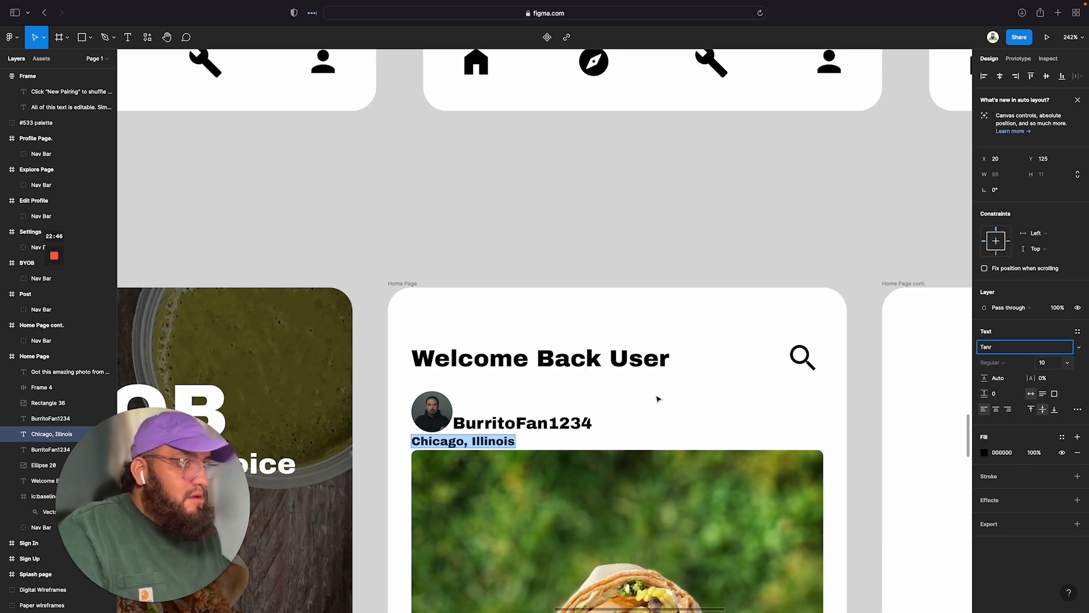
Step: Look up the font of the body paragraph in the font pairing sample frame
scroll(657, 398, left, 10)
scroll(644, 405, up, 5)
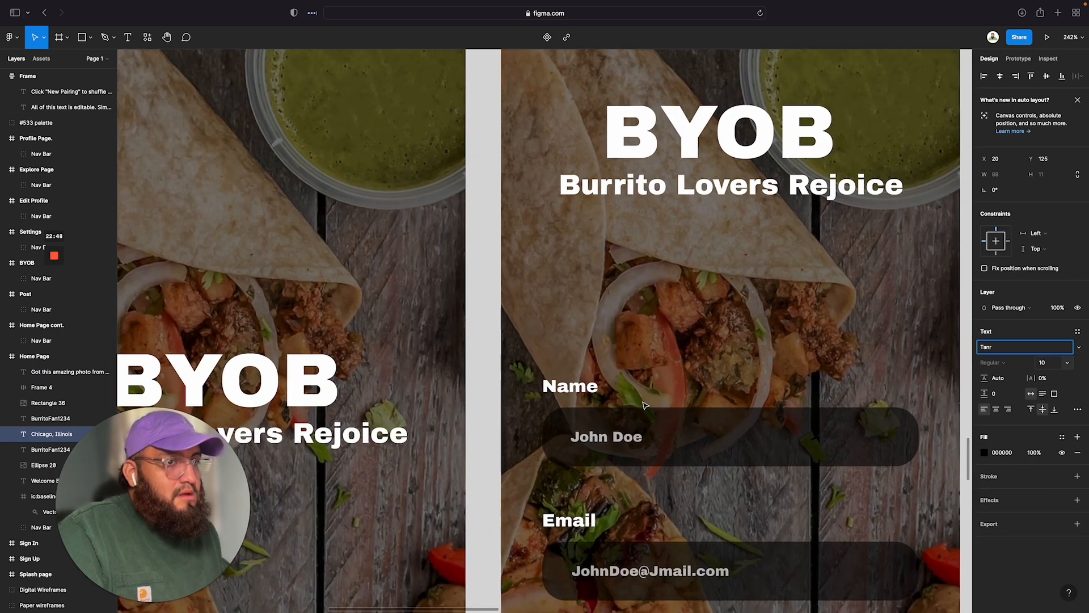
scroll(644, 405, left, 10)
scroll(652, 403, down, 10)
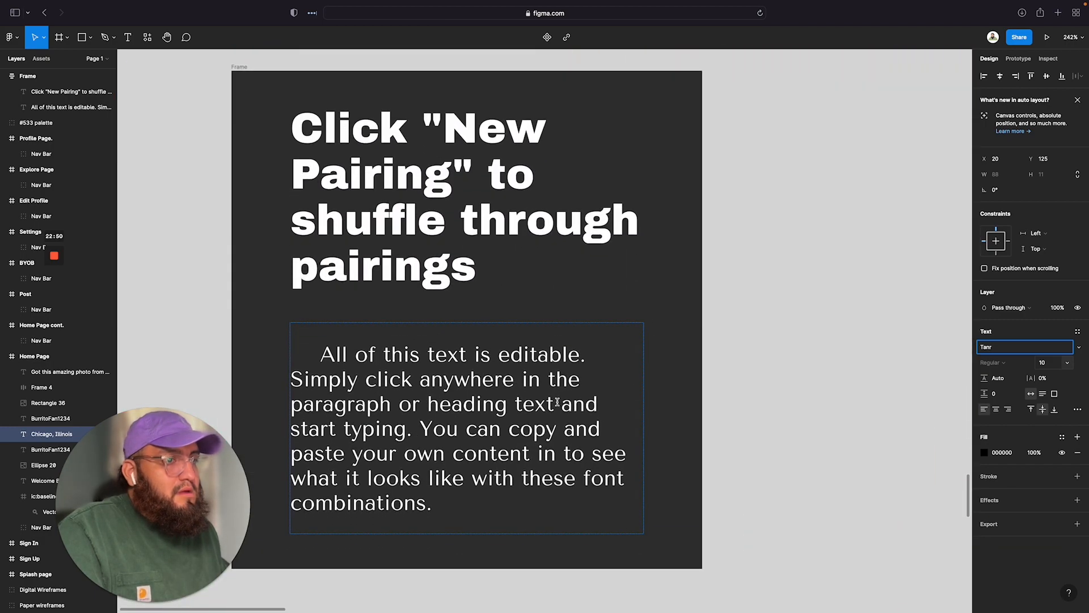
click(556, 401)
scroll(861, 355, right, 15)
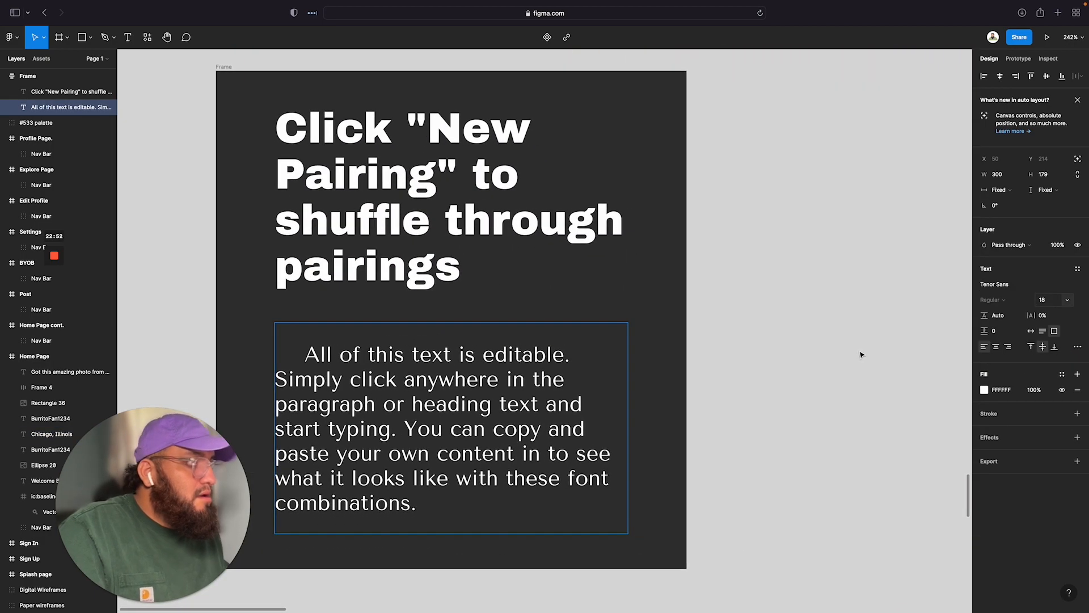
Step: Change the "Chicago, Illinois" location label's font to Tenor Sans
scroll(863, 347, right, 10)
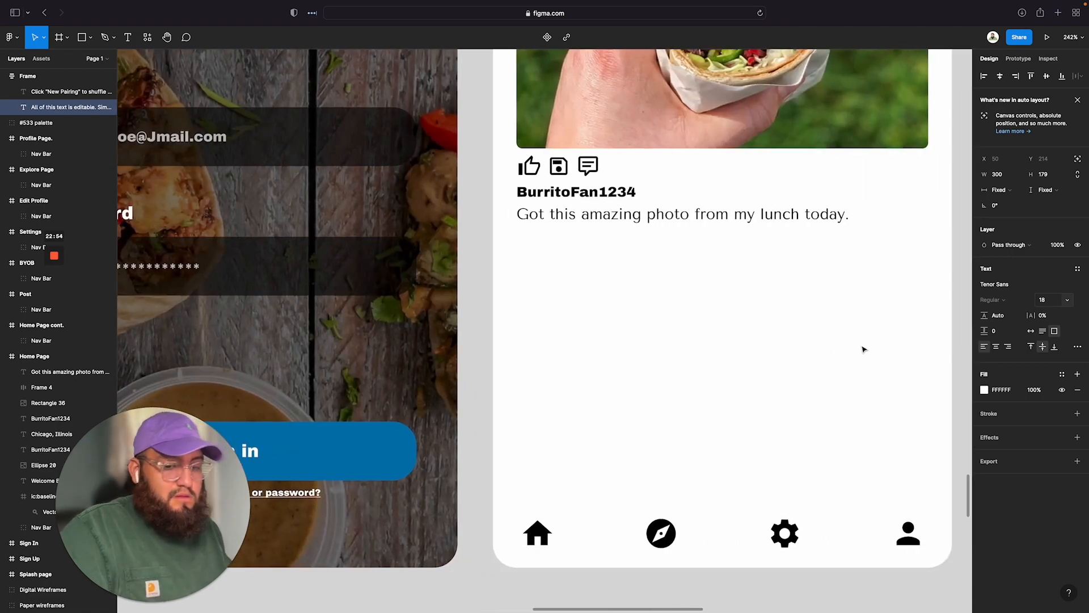
scroll(640, 292, up, 10)
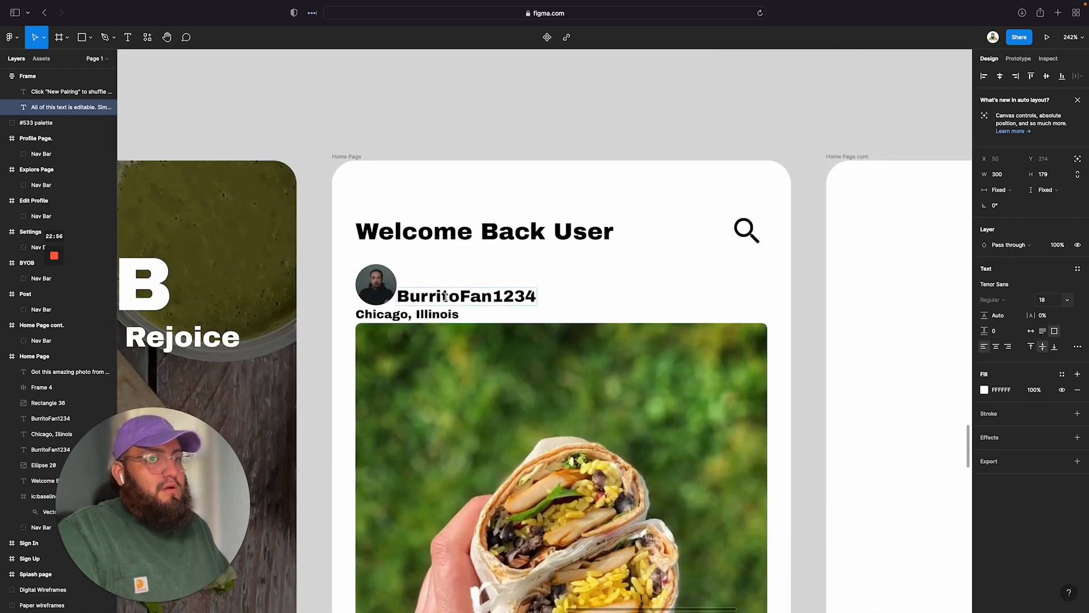
triple_click(439, 313)
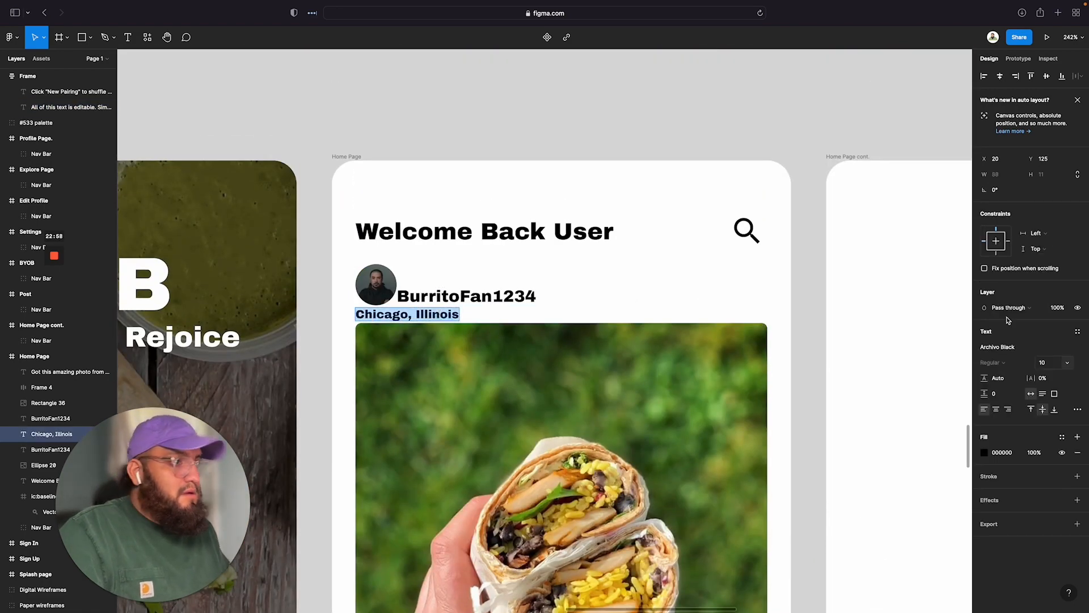
click(1013, 347)
text(Tenor Sans)
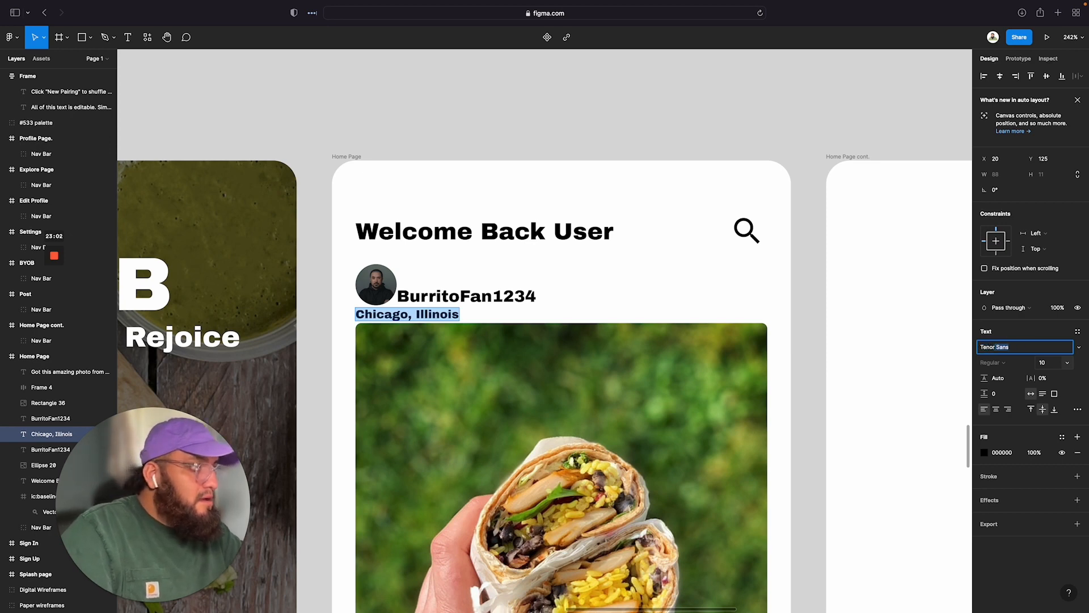
key(Return)
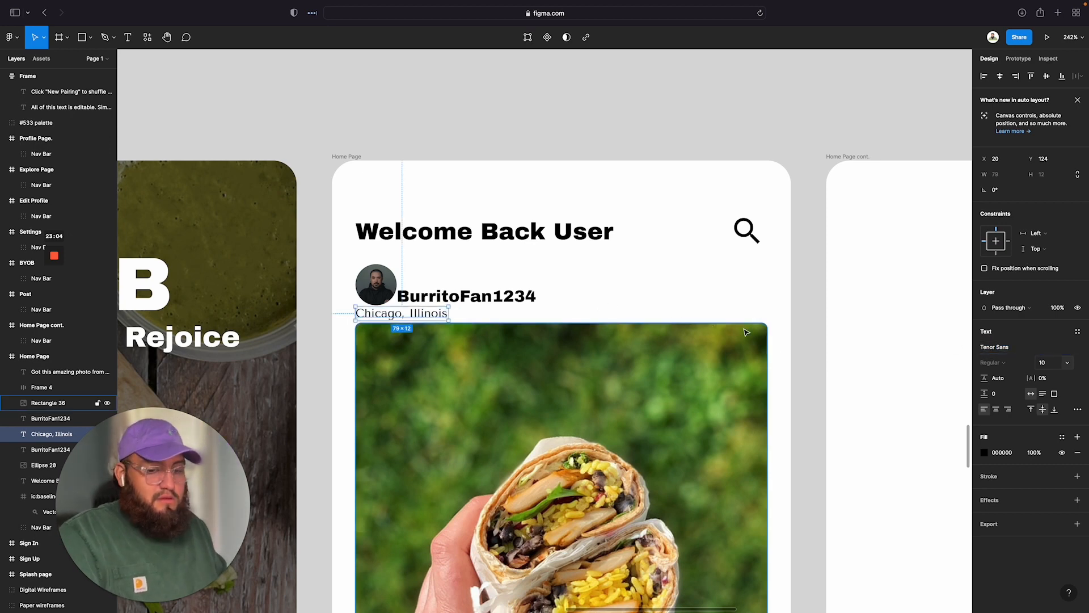
scroll(750, 330, down, 3)
click(766, 317)
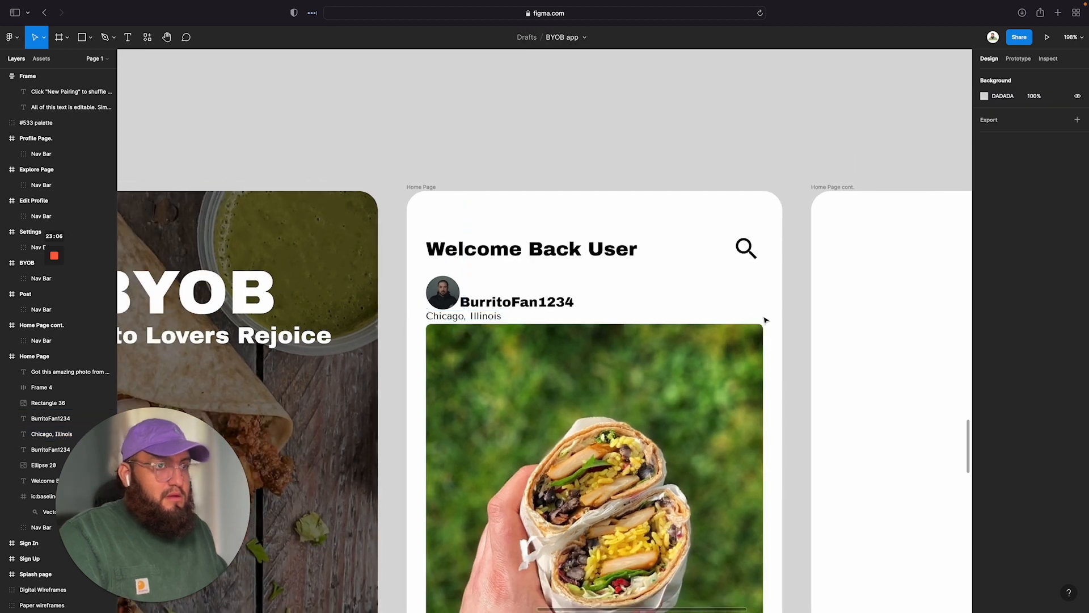
Step: Examine the alignment and spacing of the whole burrito post, from the profile row and location label to the caption
scroll(765, 320, down, 3)
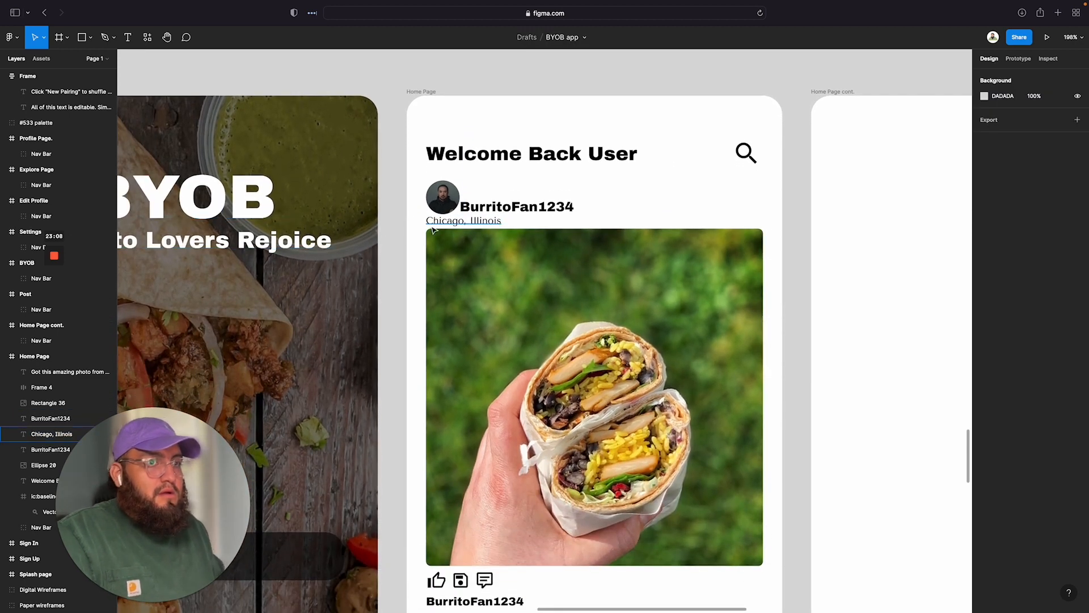
scroll(686, 339, down, 2)
scroll(686, 339, down, 3)
scroll(686, 338, up, 2)
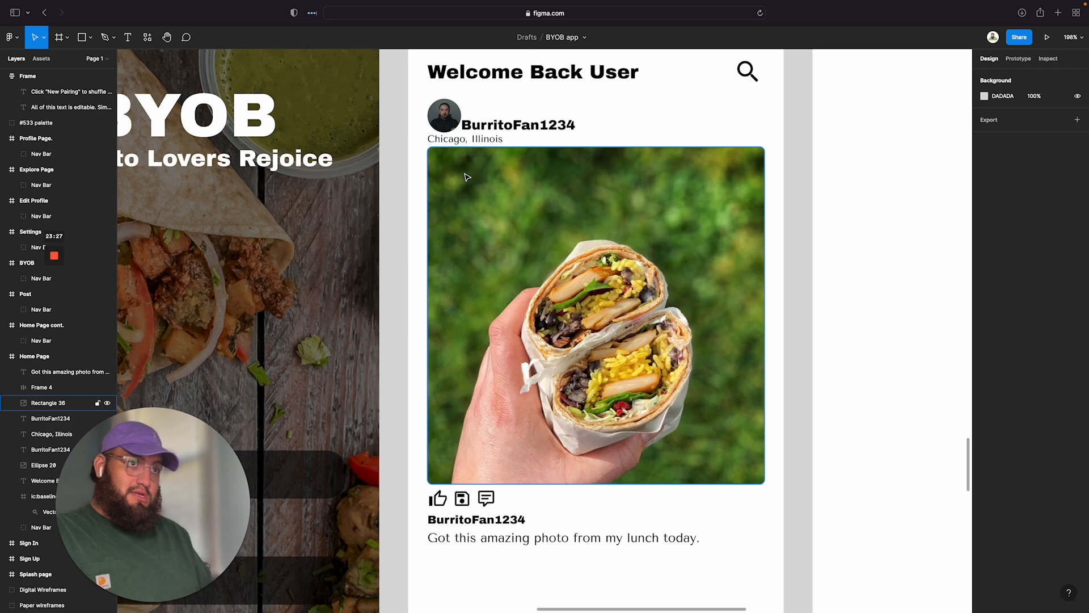
scroll(457, 150, up, 5)
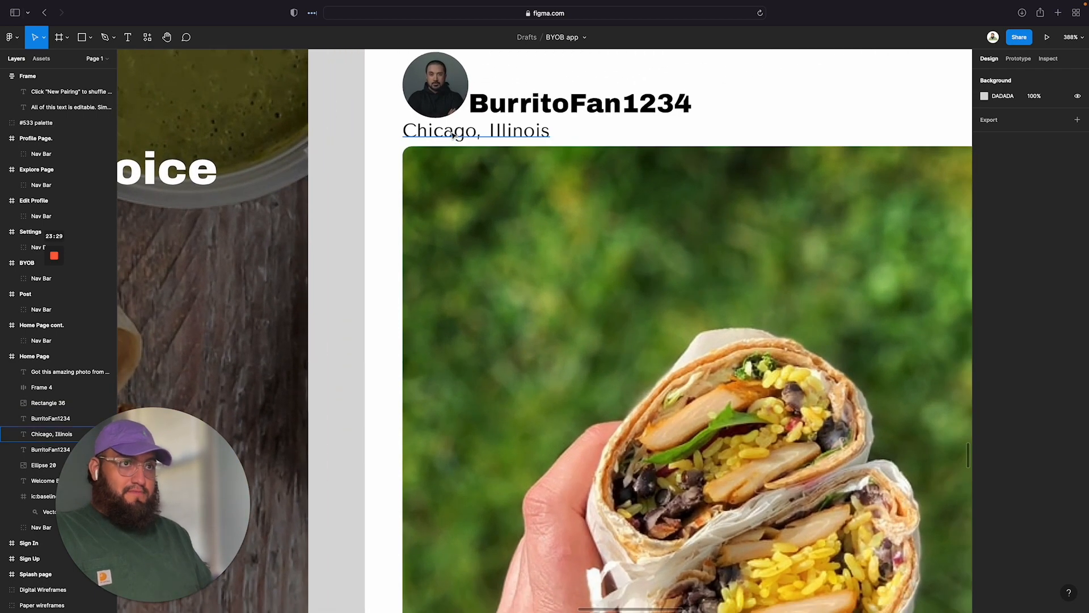
click(460, 136)
drag(459, 136, 453, 136)
click(663, 142)
scroll(724, 160, up, 2)
scroll(725, 160, down, 5)
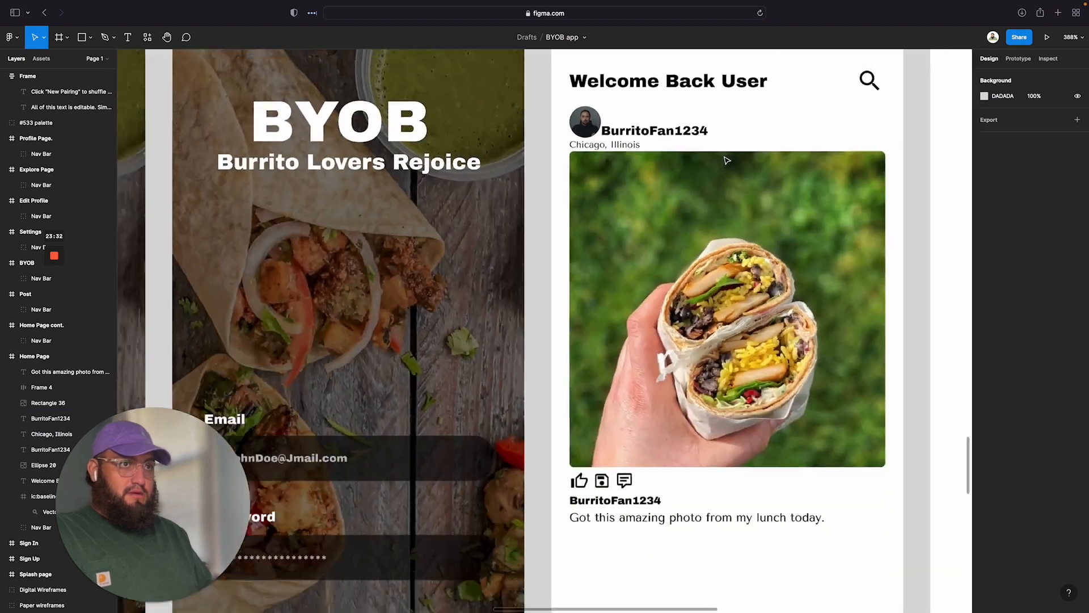
scroll(788, 204, right, 3)
scroll(788, 216, down, 3)
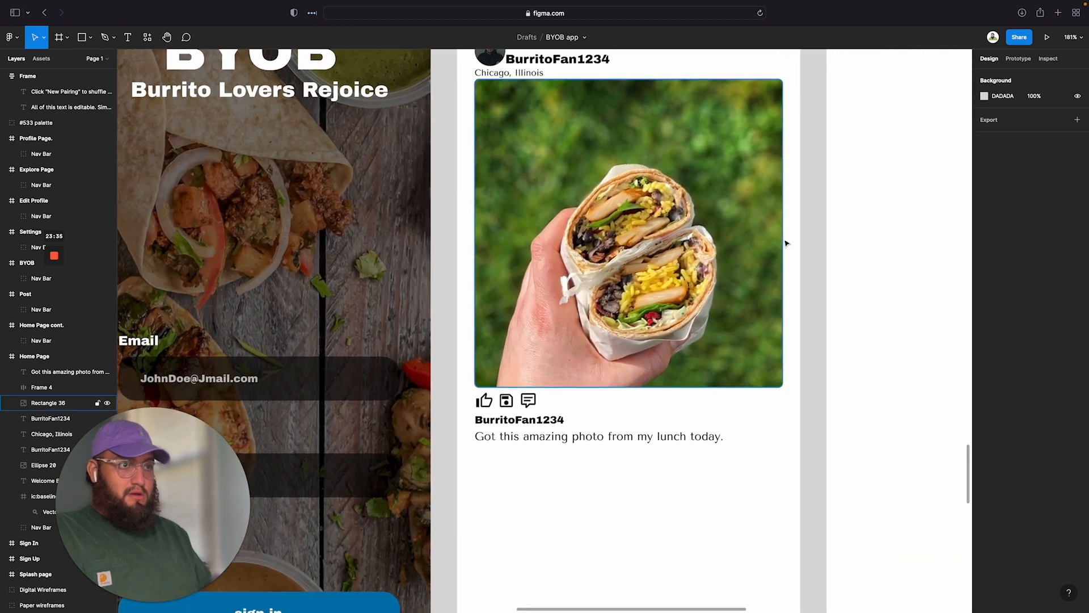
scroll(783, 241, right, 2)
scroll(777, 241, up, 4)
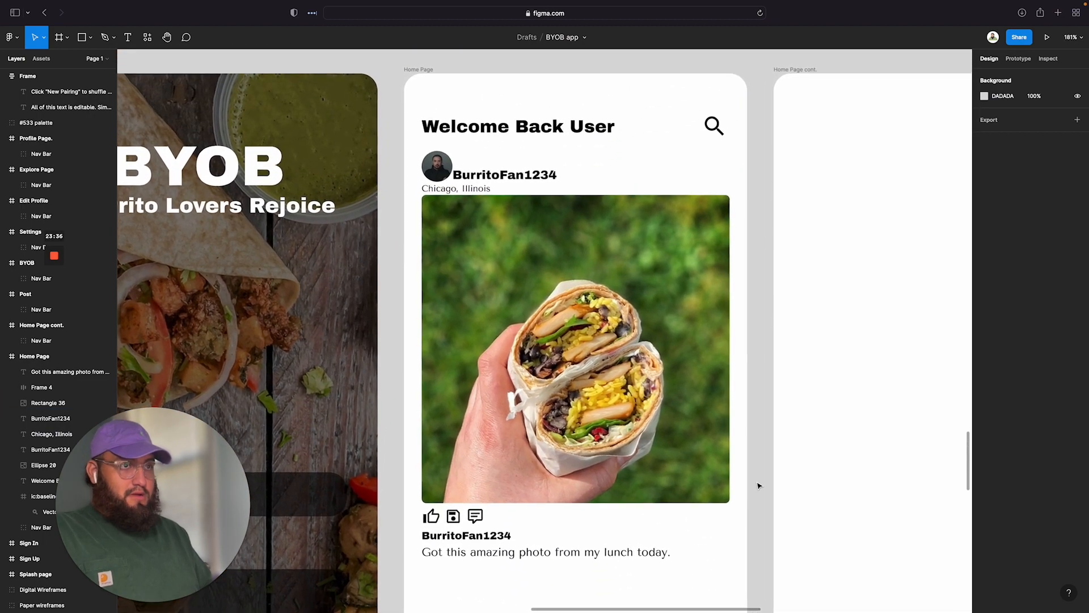
scroll(759, 486, down, 3)
Step: Group the profile picture, both usernames, location label, burrito photo, action icons and caption
drag(745, 541, 406, 107)
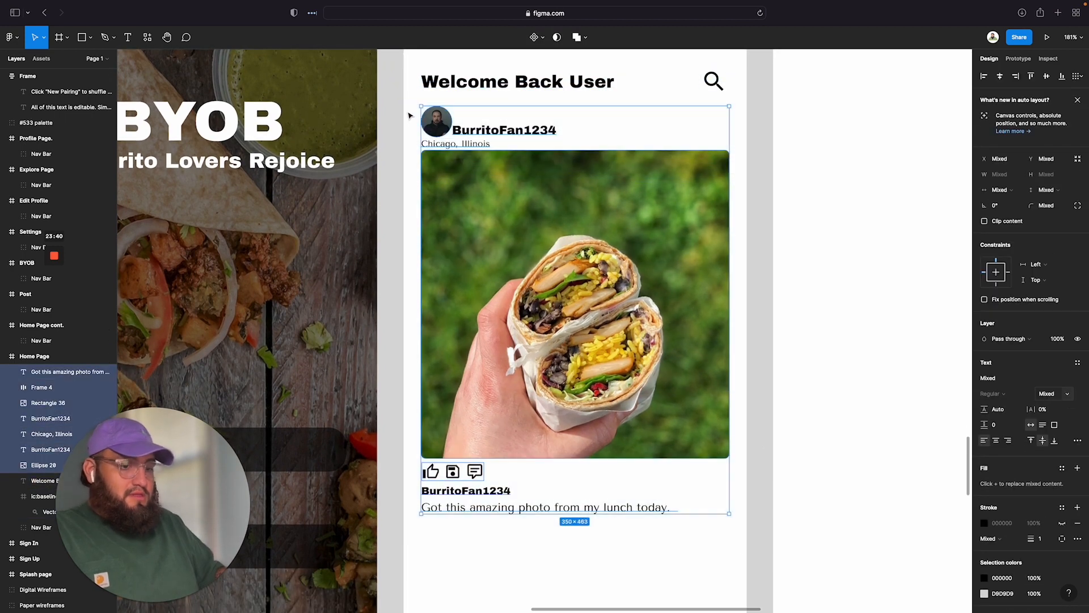
key(super+g)
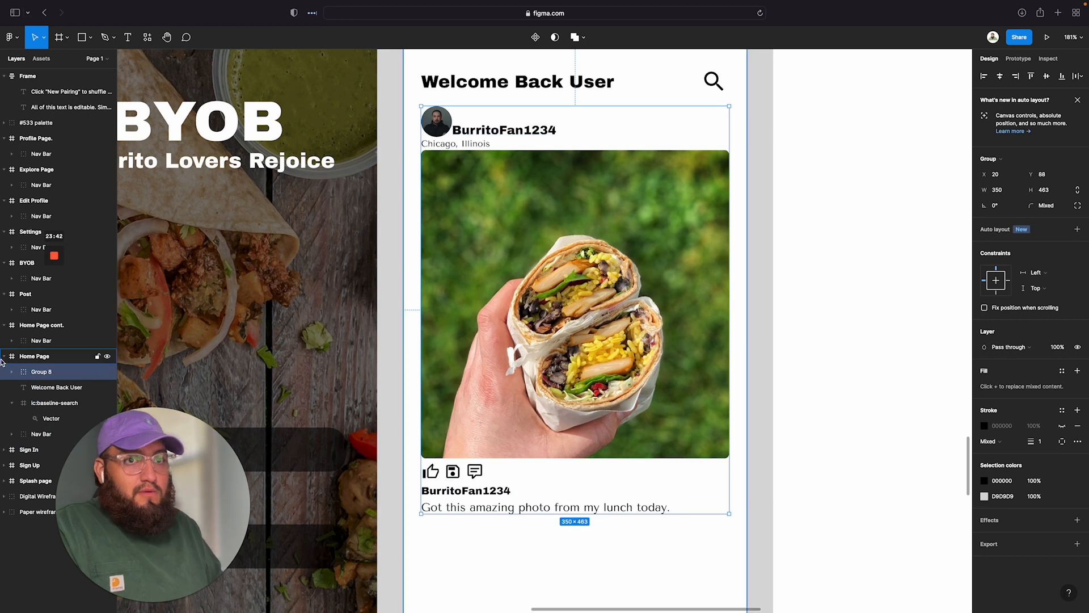
double_click(44, 373)
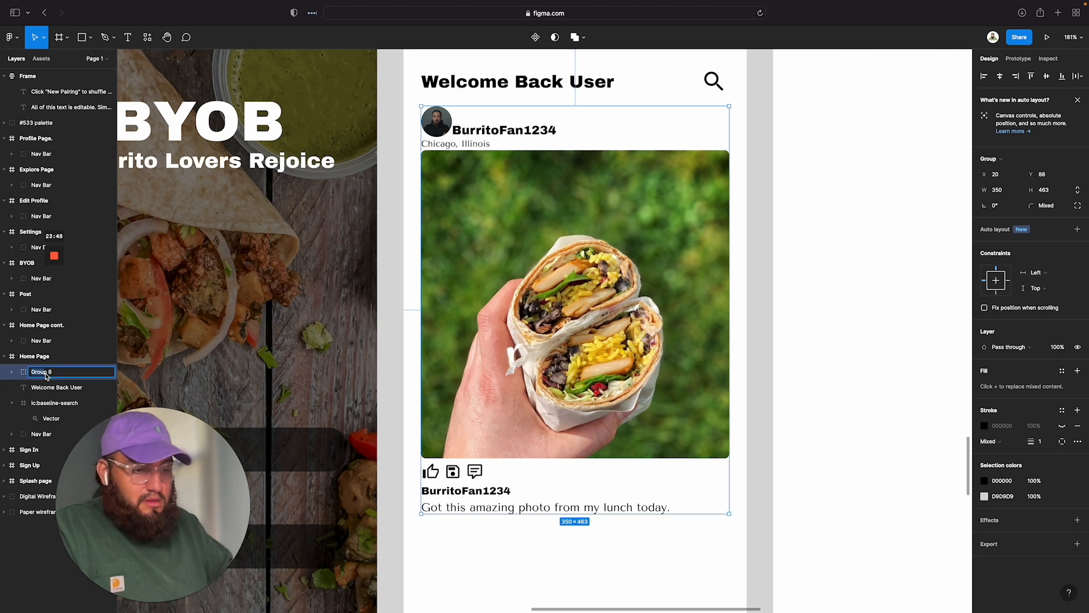
key(Escape)
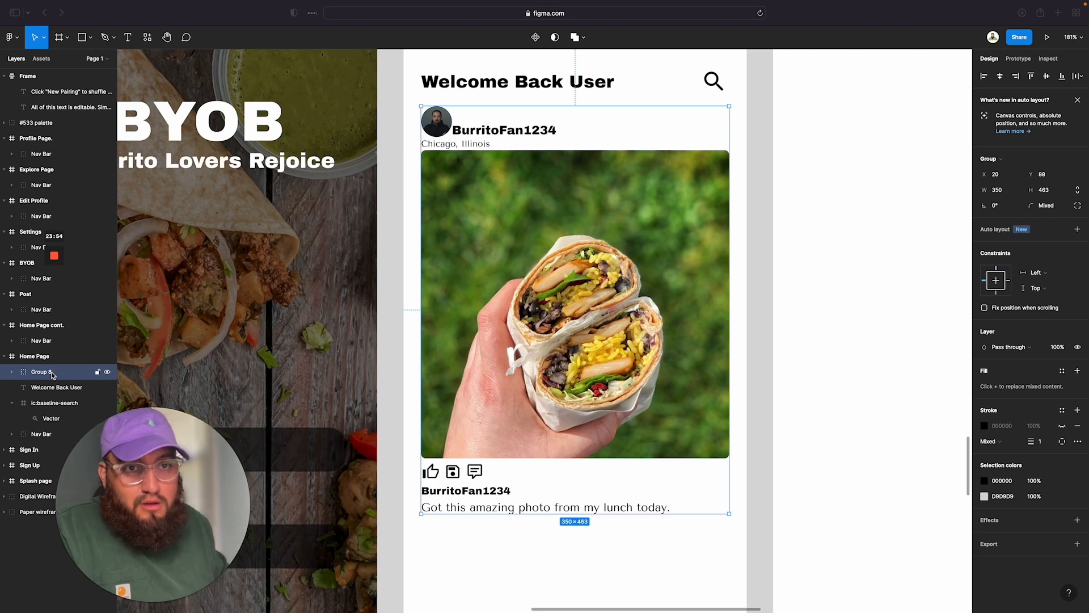
click(63, 387)
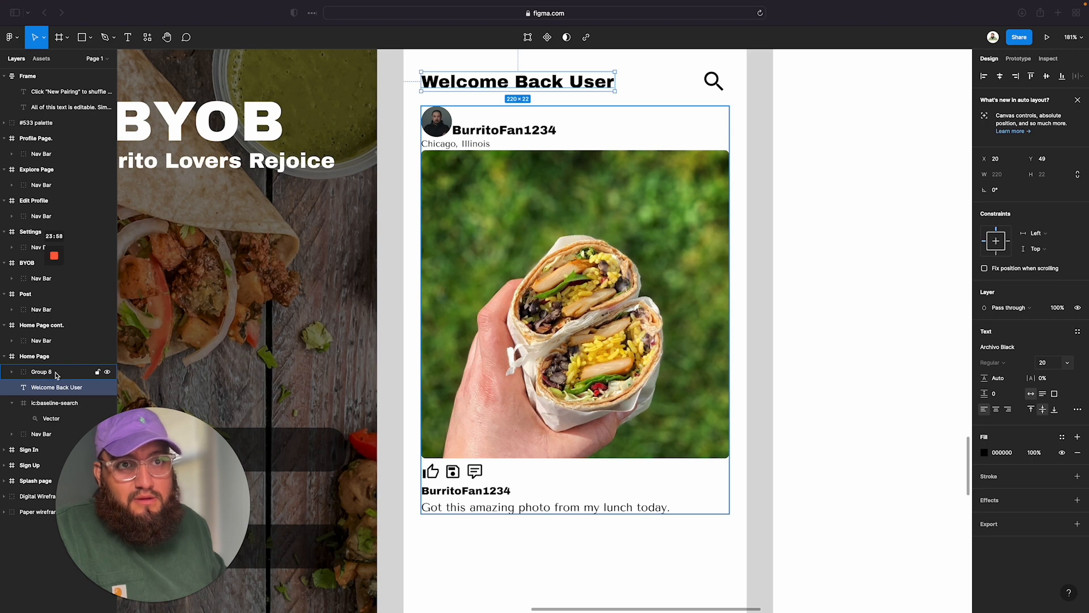
click(59, 402)
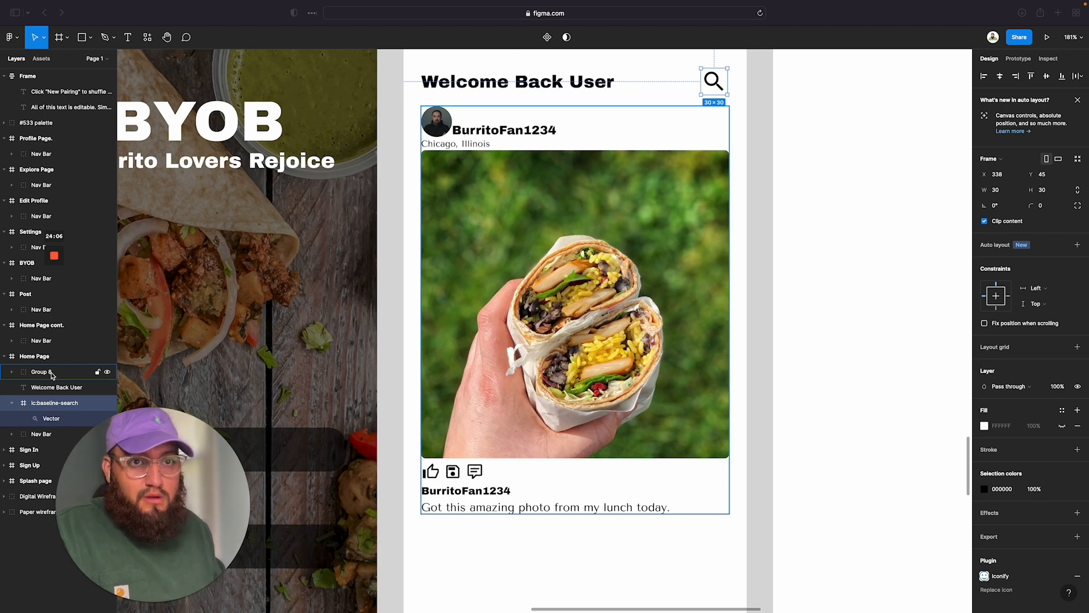
click(561, 499)
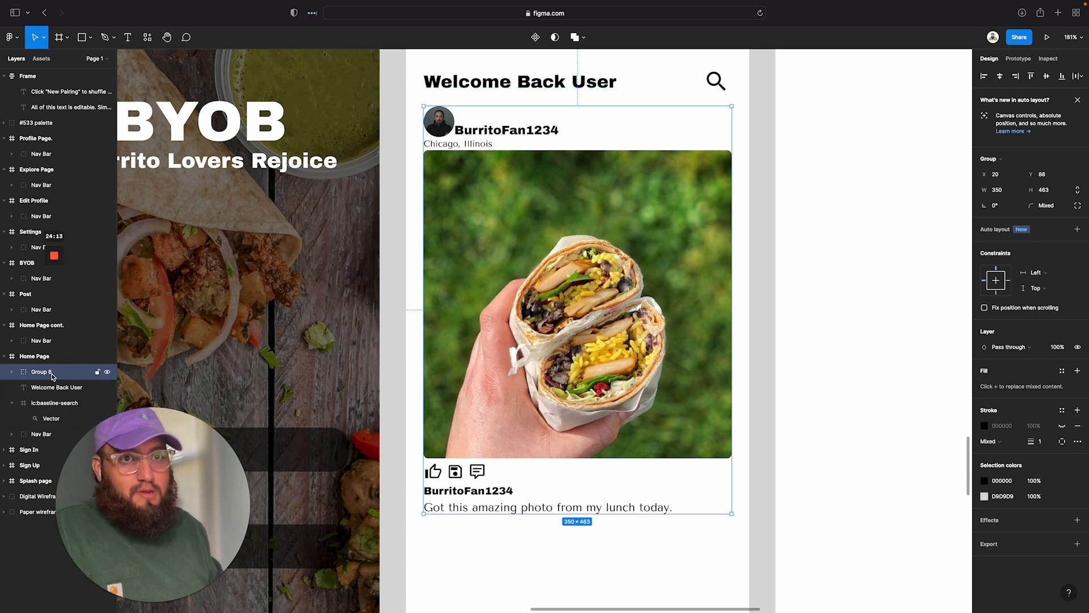
Step: Rename the burrito post group as "Image Post - Feed"
double_click(24, 373)
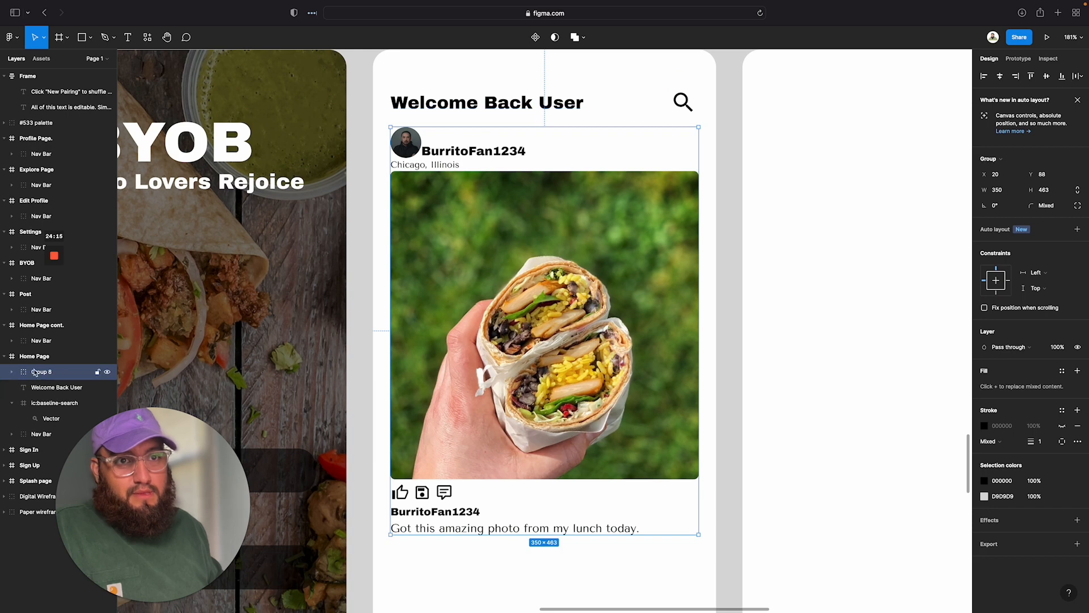
double_click(42, 373)
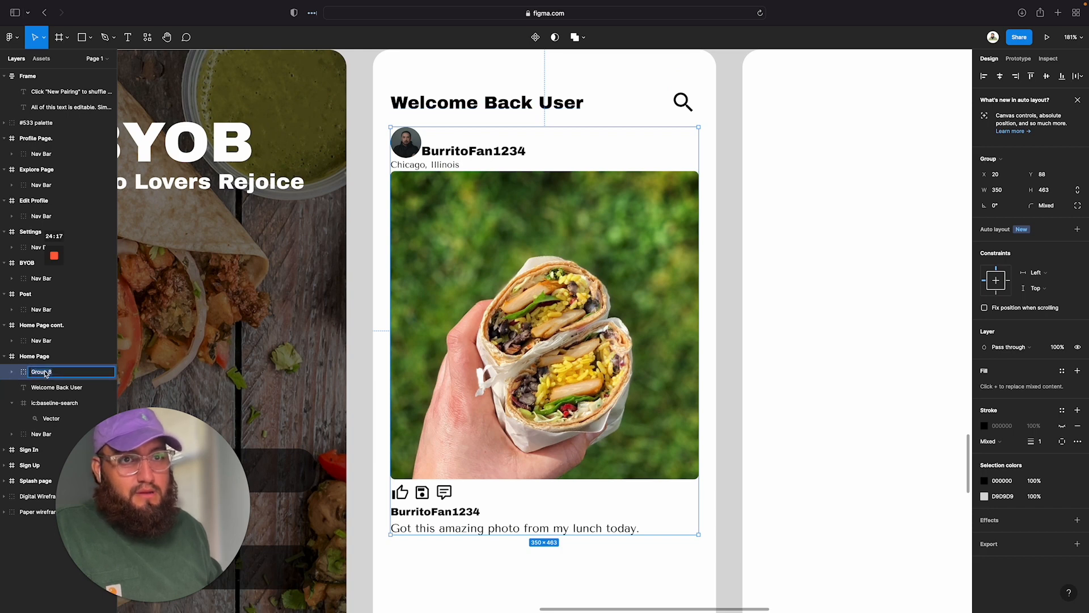
text(Image)
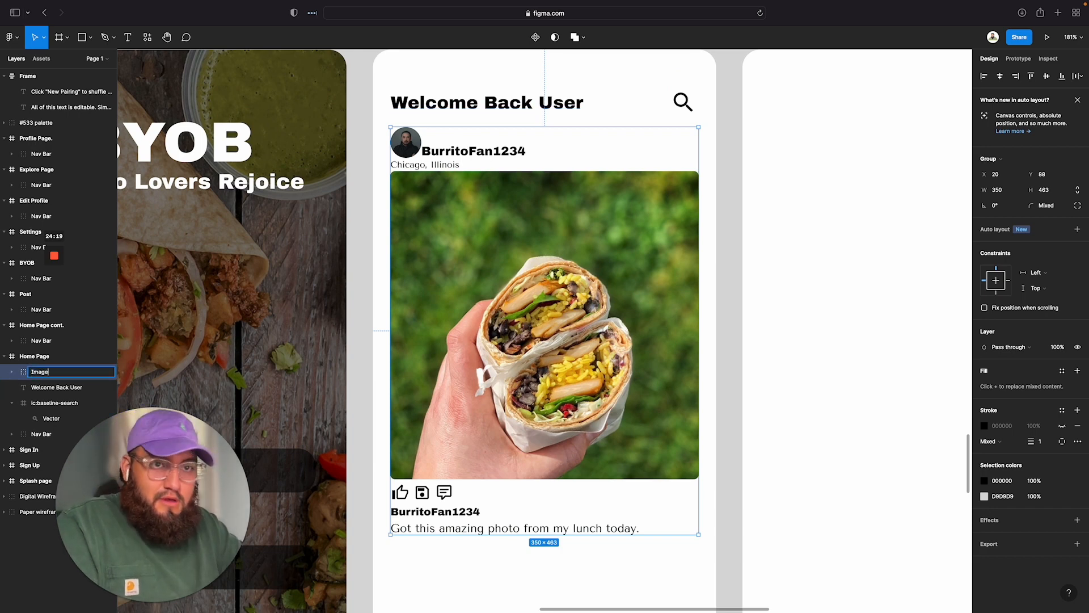
text( Post -)
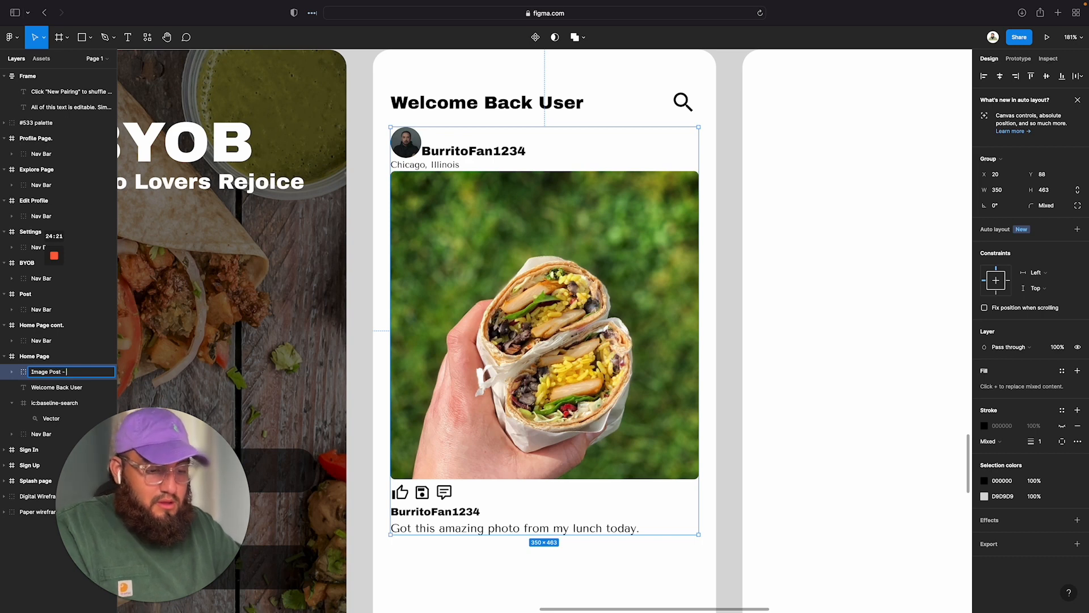
text( N)
key(BackSpace)
text(Feed)
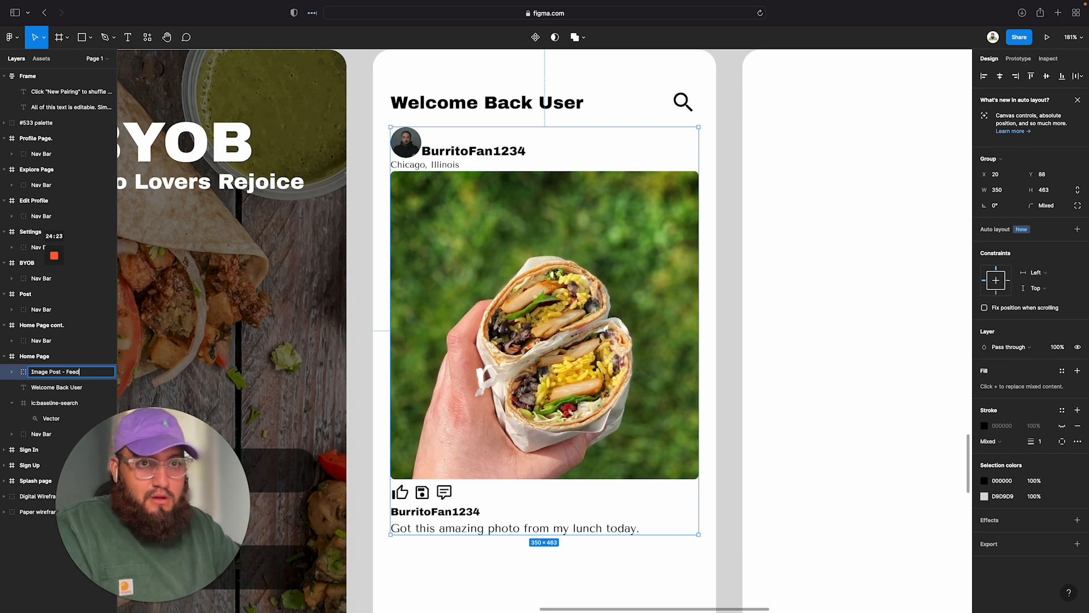
key(Return)
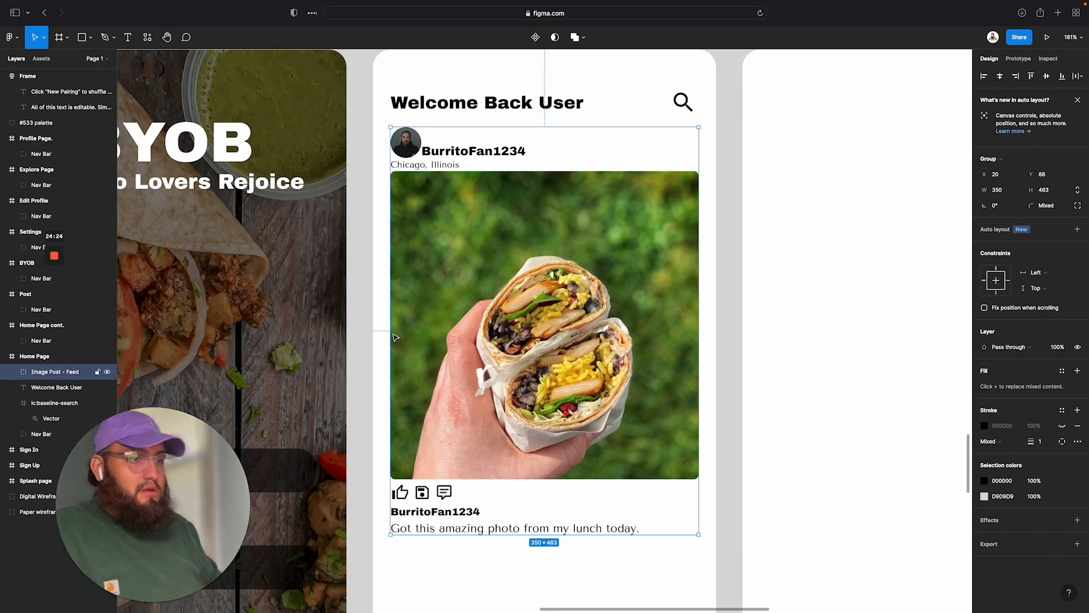
Step: Examine the Home Page from the header to the nav bar, including the empty space below the burrito post
scroll(502, 395, down, 3)
scroll(501, 395, down, 5)
scroll(501, 396, up, 10)
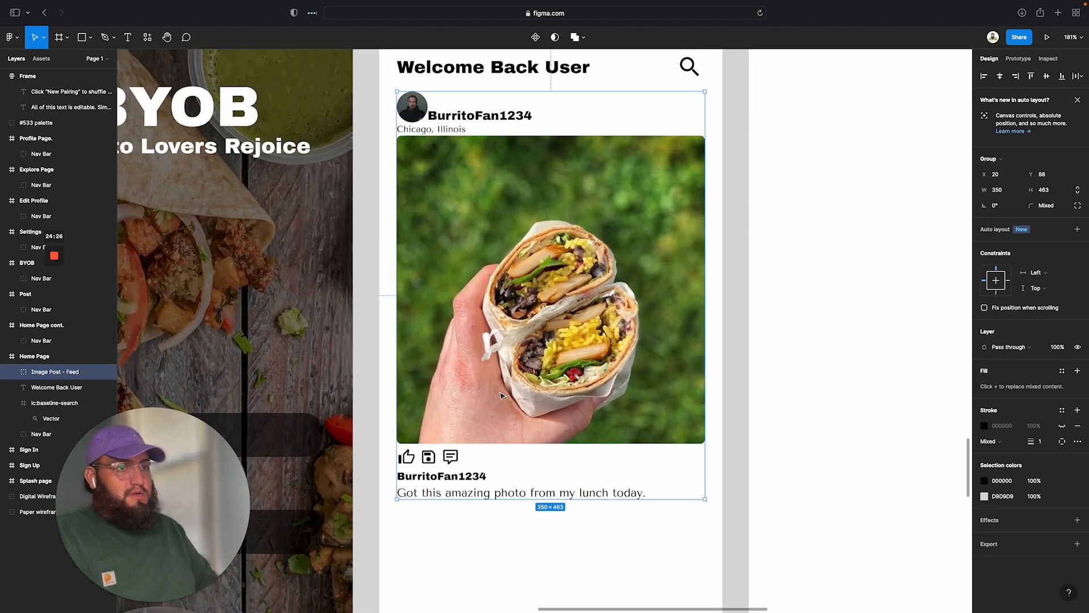
scroll(501, 396, down, 10)
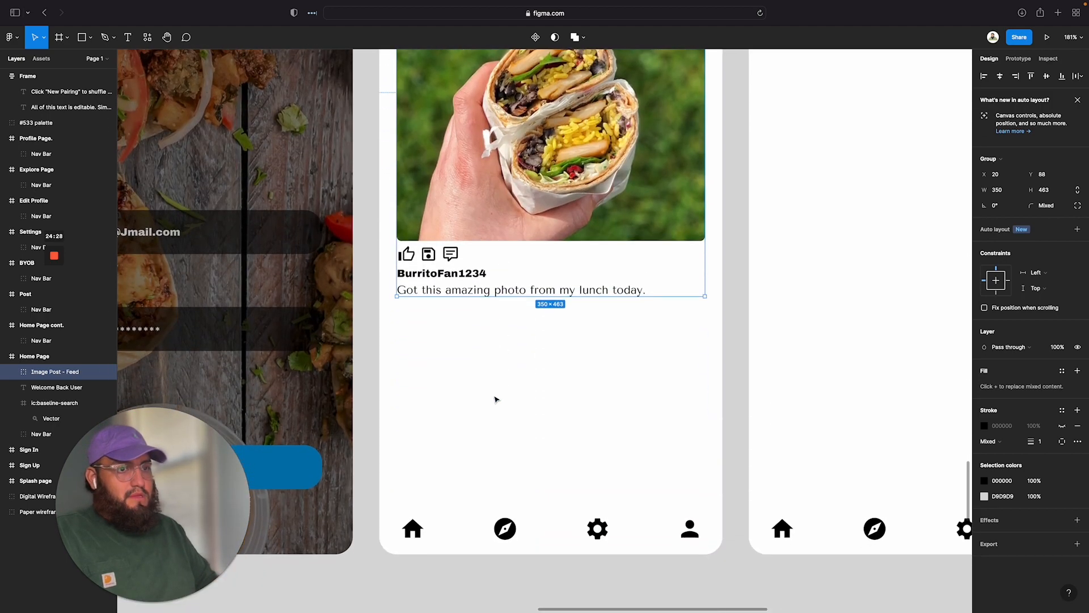
click(522, 535)
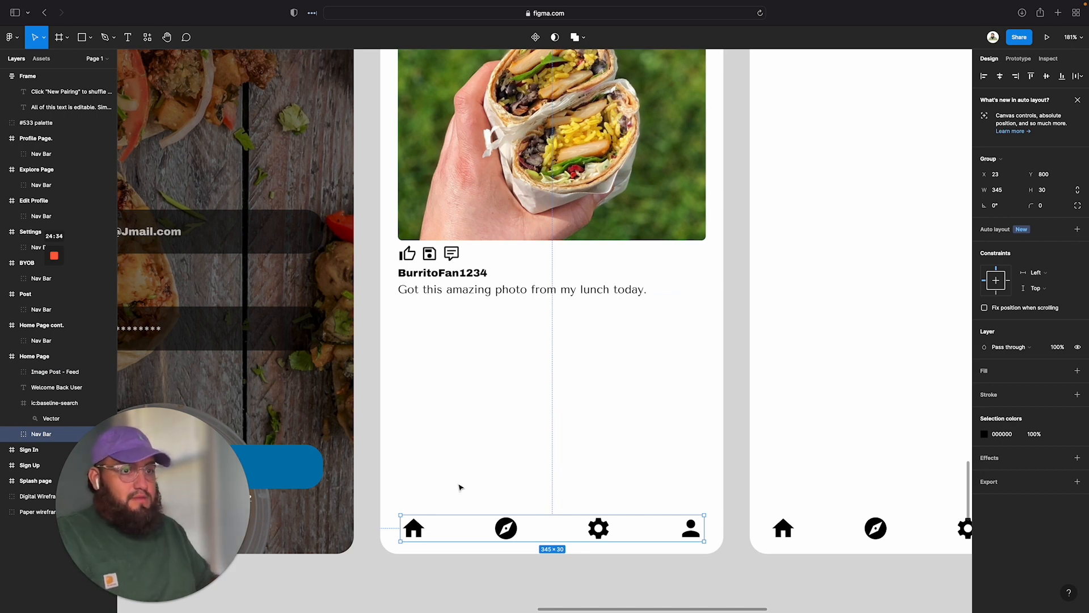
scroll(417, 511, down, 3)
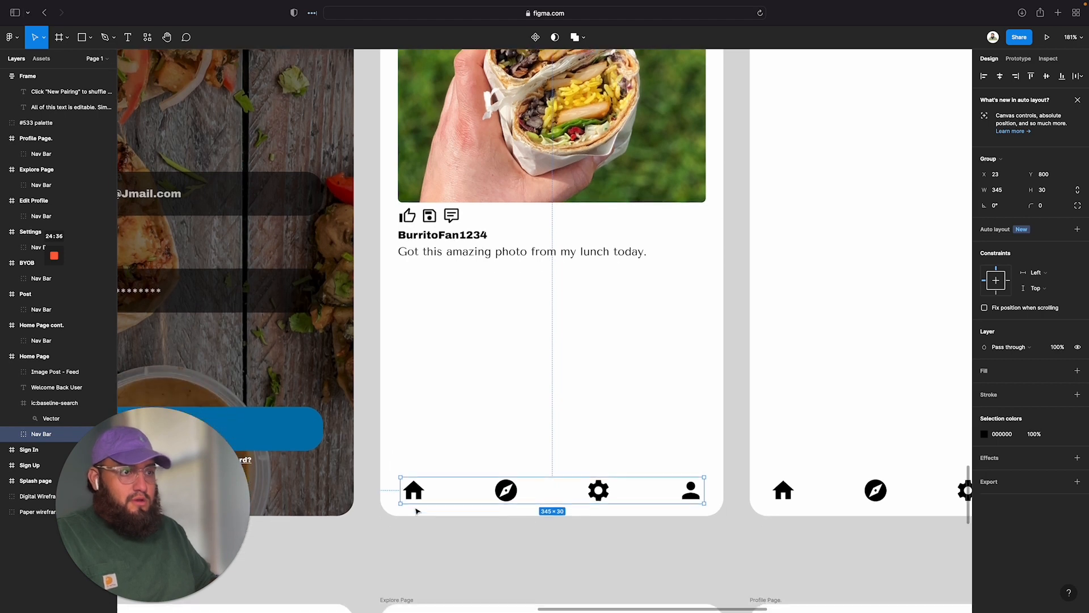
scroll(406, 499, up, 1)
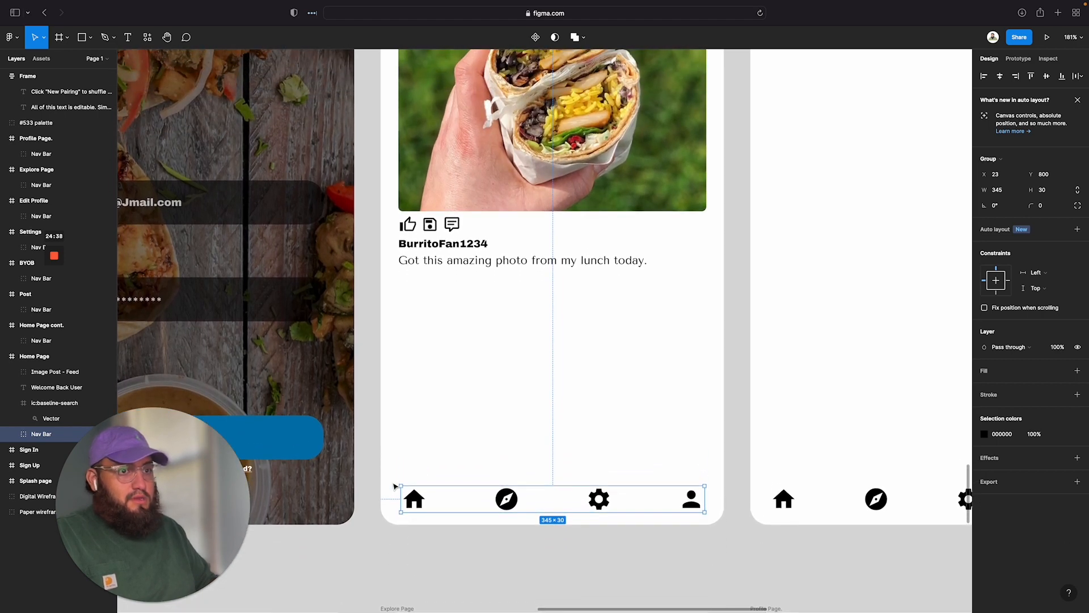
scroll(439, 464, down, 3)
scroll(439, 462, up, 10)
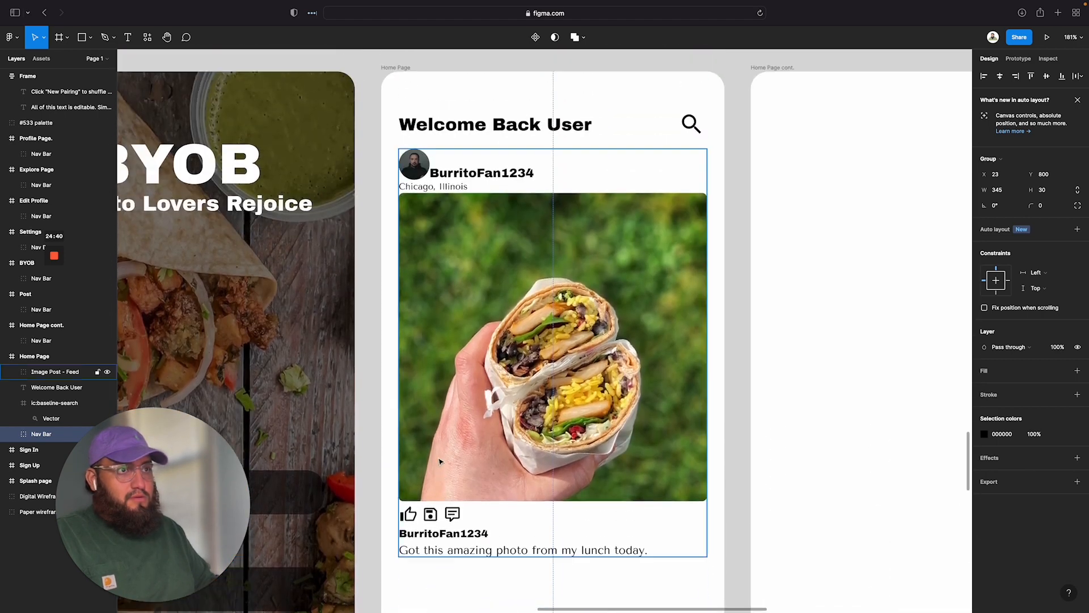
Step: Add a "..." text label inside the post group just above the photo, flush with its right edge at X 350, Y 115
click(612, 242)
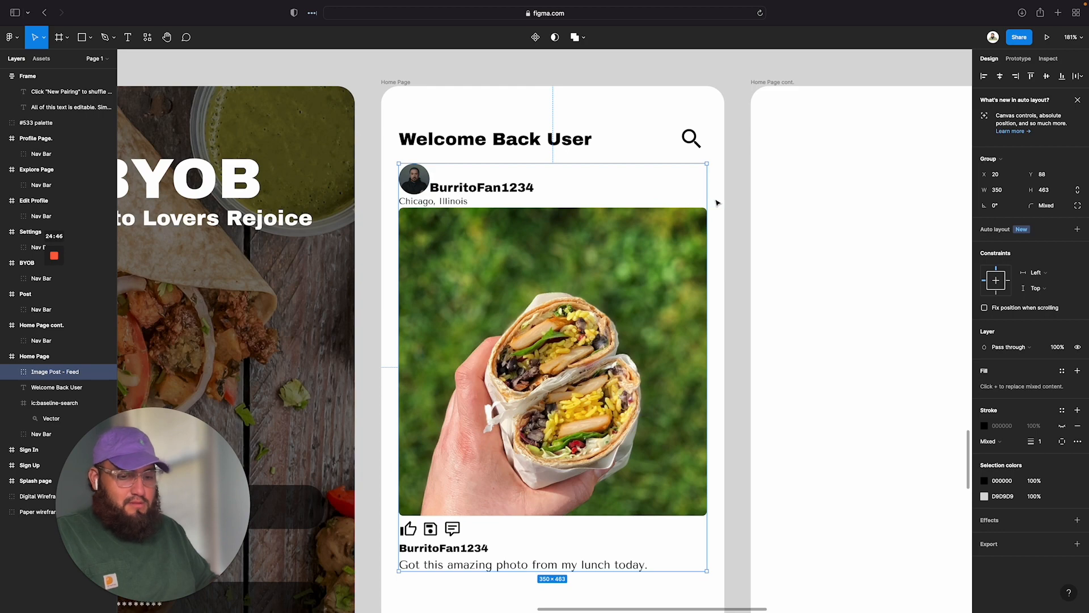
scroll(716, 202, down, 1)
scroll(704, 198, up, 5)
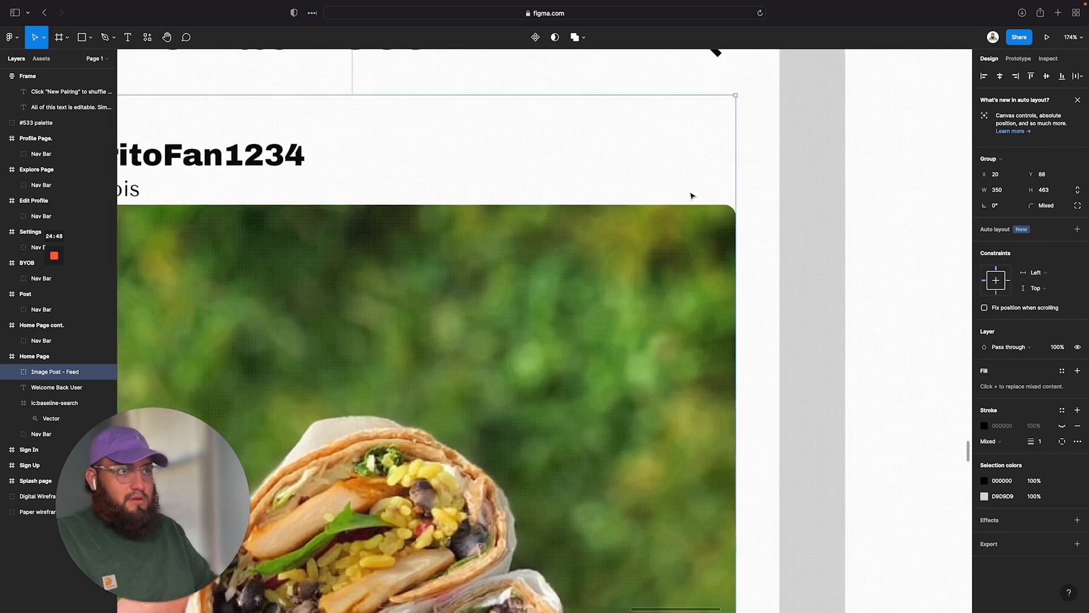
scroll(691, 196, up, 5)
key(t)
click(663, 173)
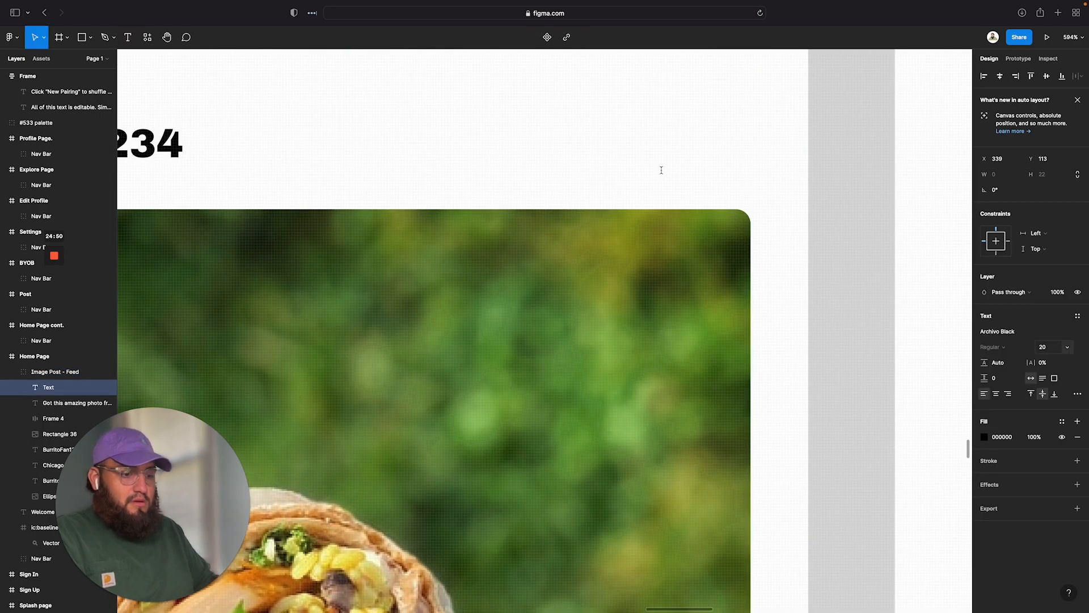
text(...)
key(Escape)
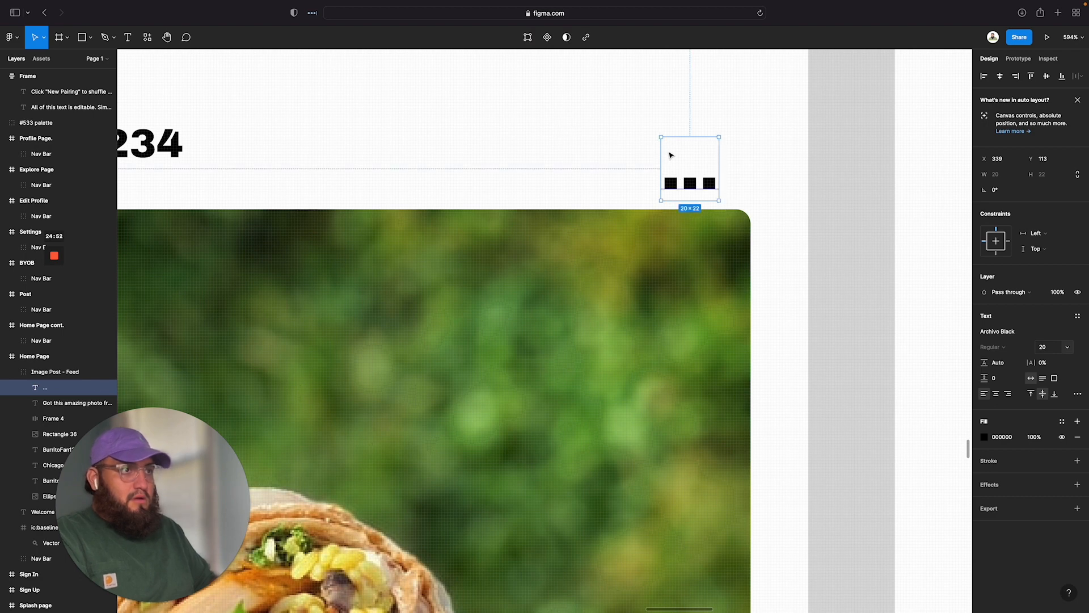
drag(671, 153, 704, 162)
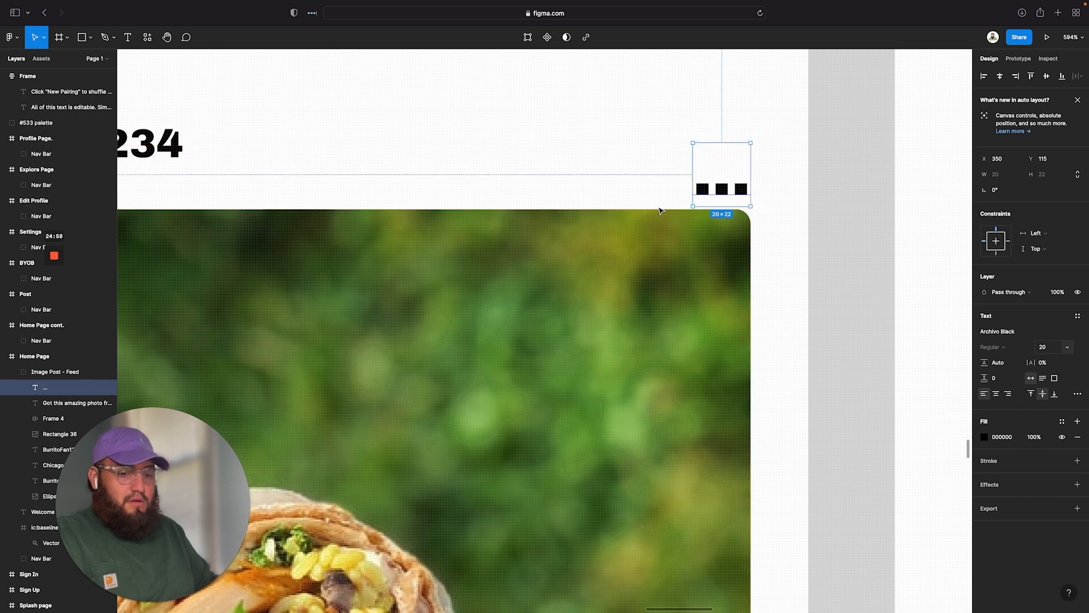
scroll(660, 211, down, 10)
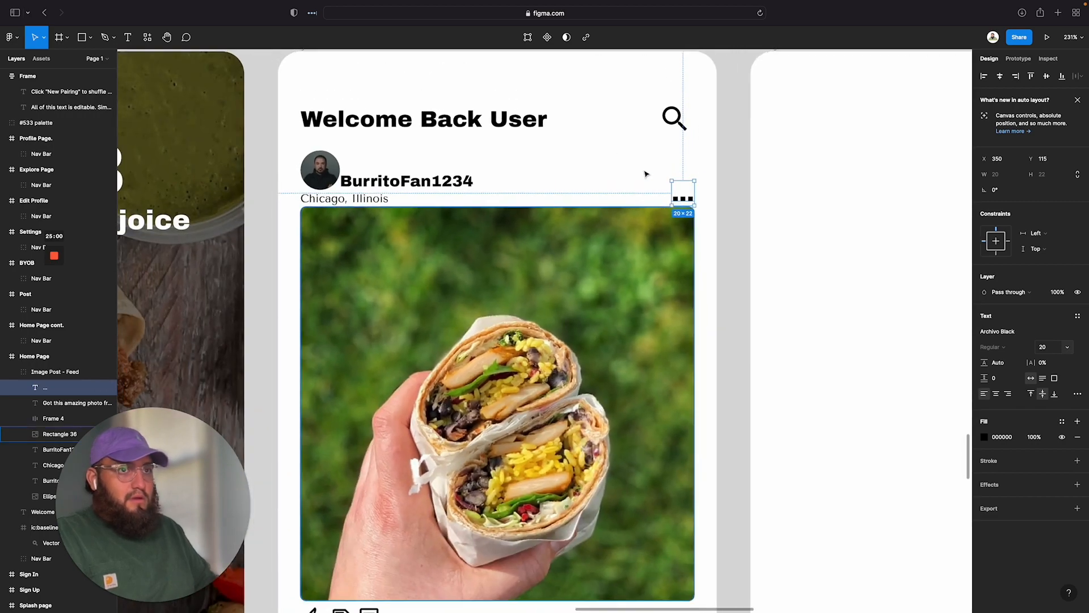
click(645, 174)
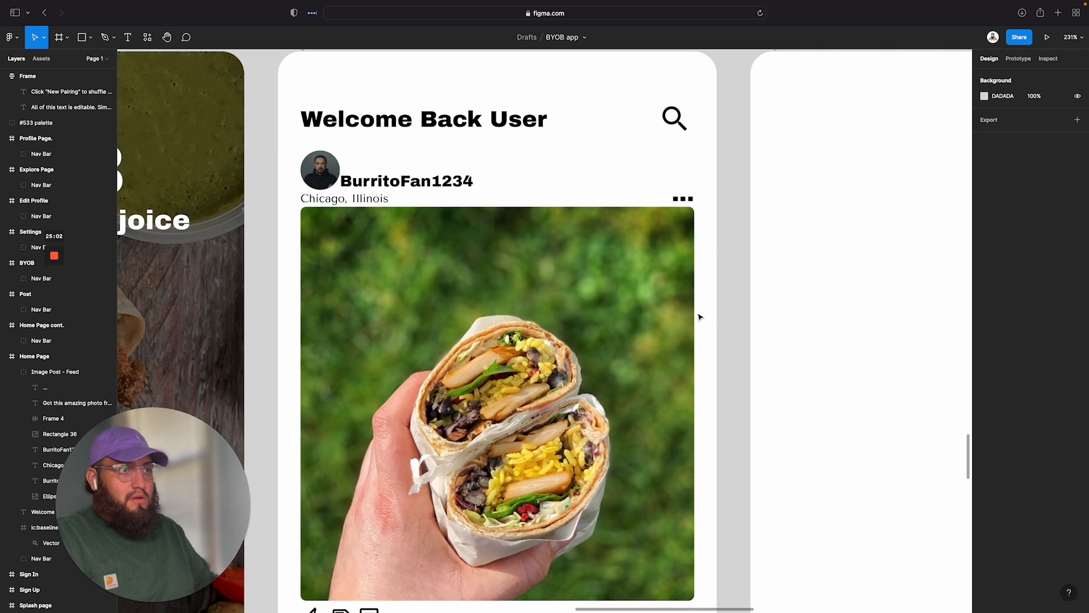
Step: Duplicate the Image Post - Feed group and place the copy below the original at X 20, Y 568
scroll(699, 316, down, 5)
scroll(700, 316, up, 3)
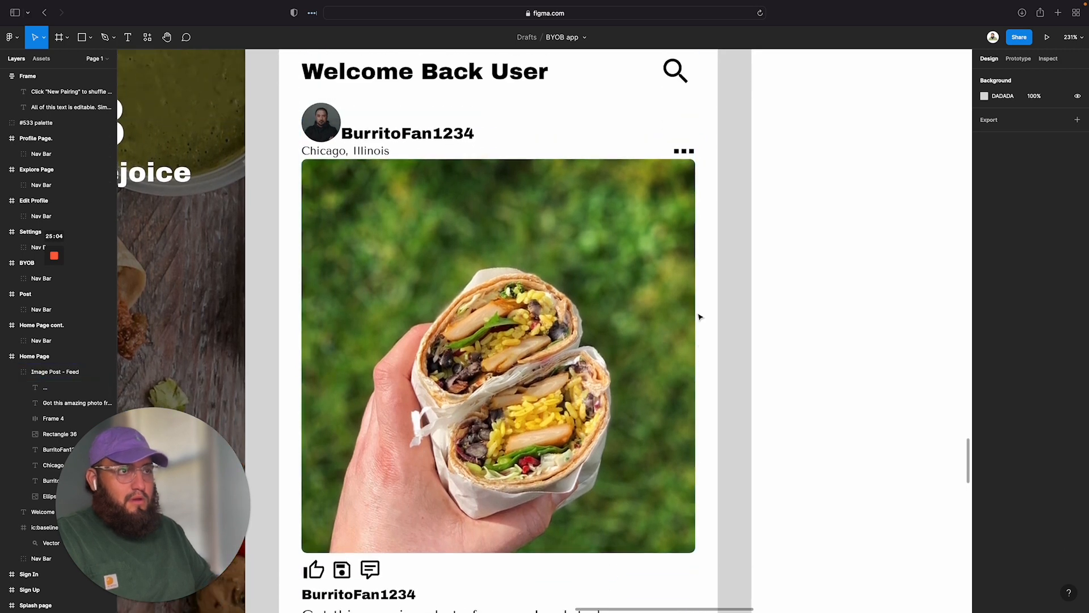
scroll(699, 317, up, 3)
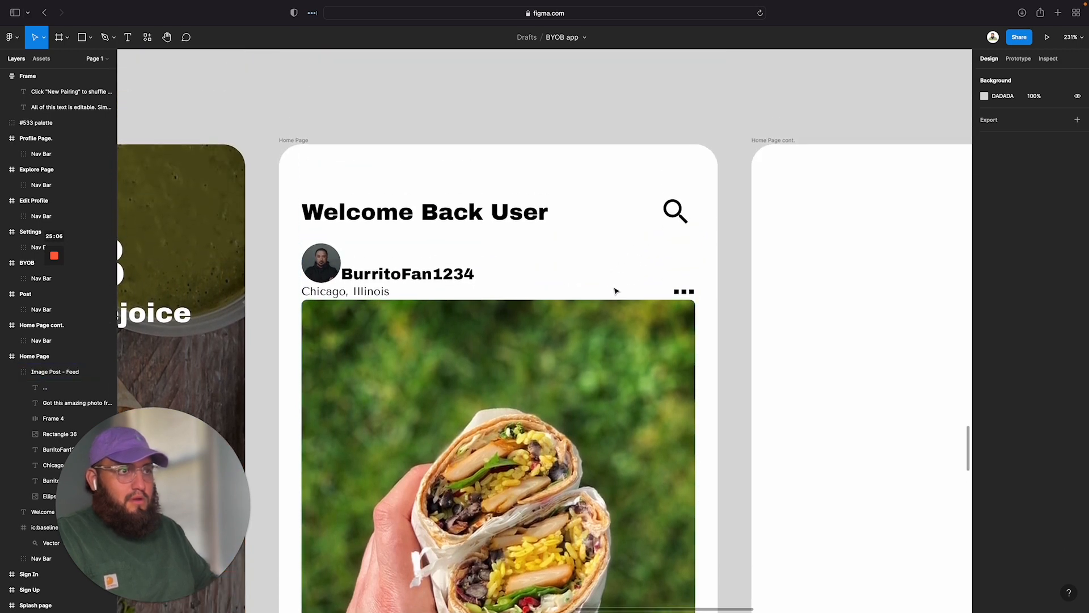
click(628, 323)
scroll(491, 384, down, 6)
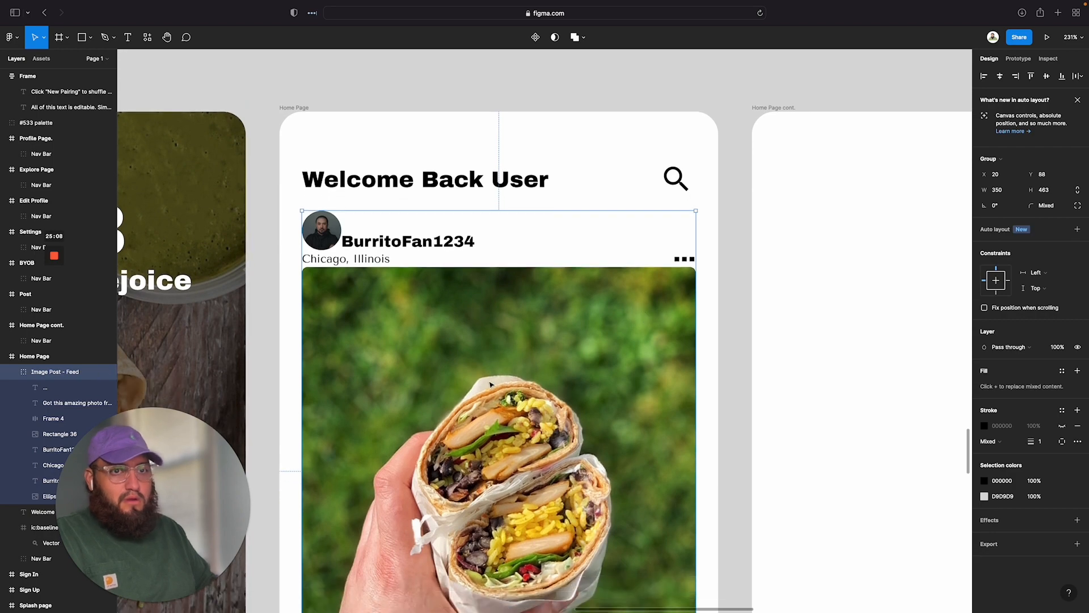
scroll(491, 385, up, 2)
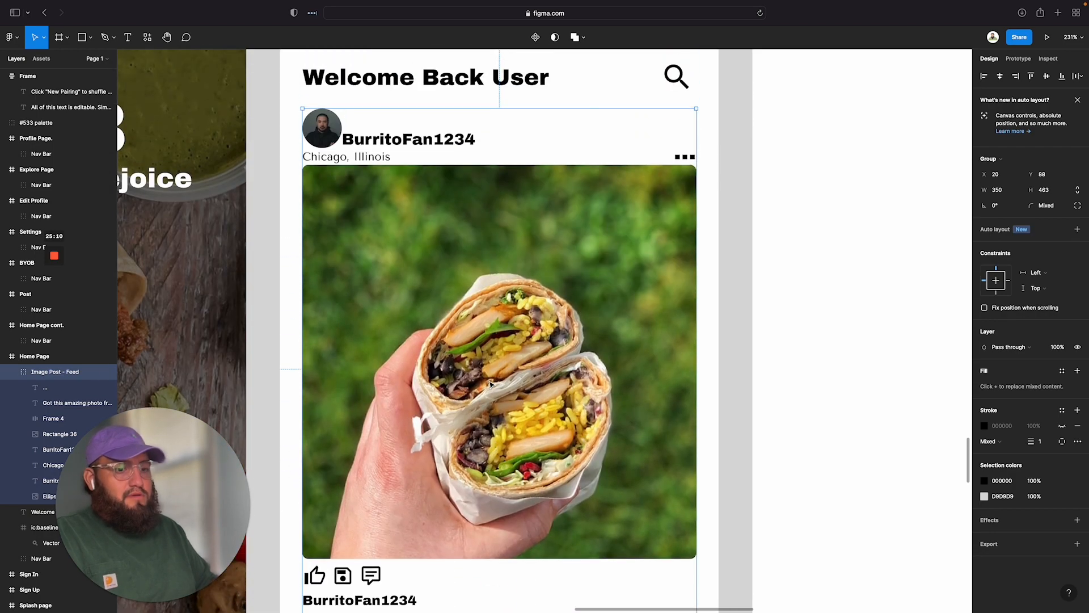
scroll(488, 380, down, 6)
scroll(485, 374, down, 3)
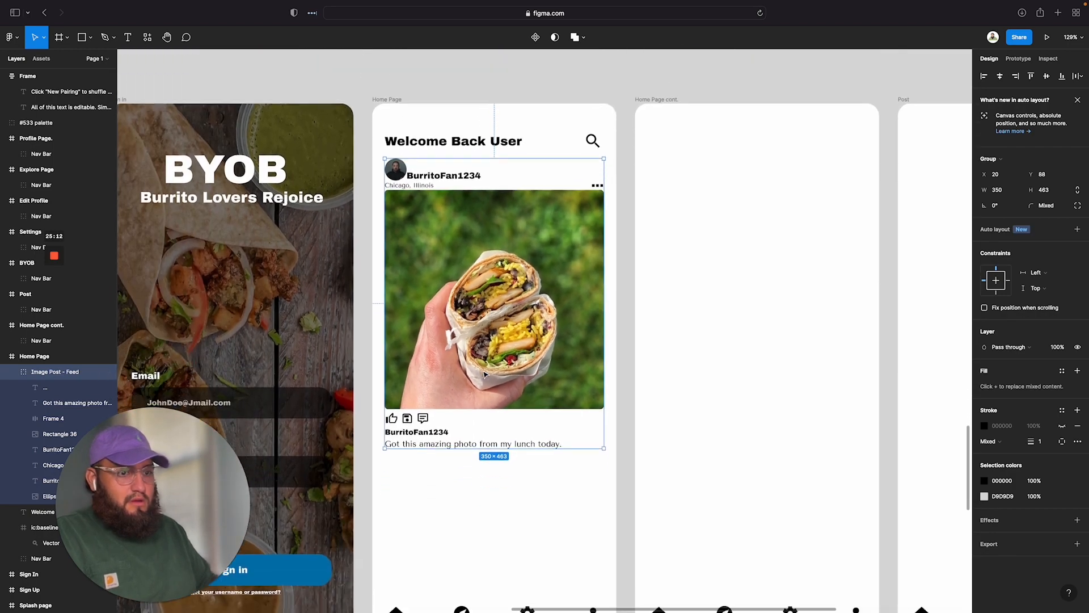
drag(499, 285, 499, 400)
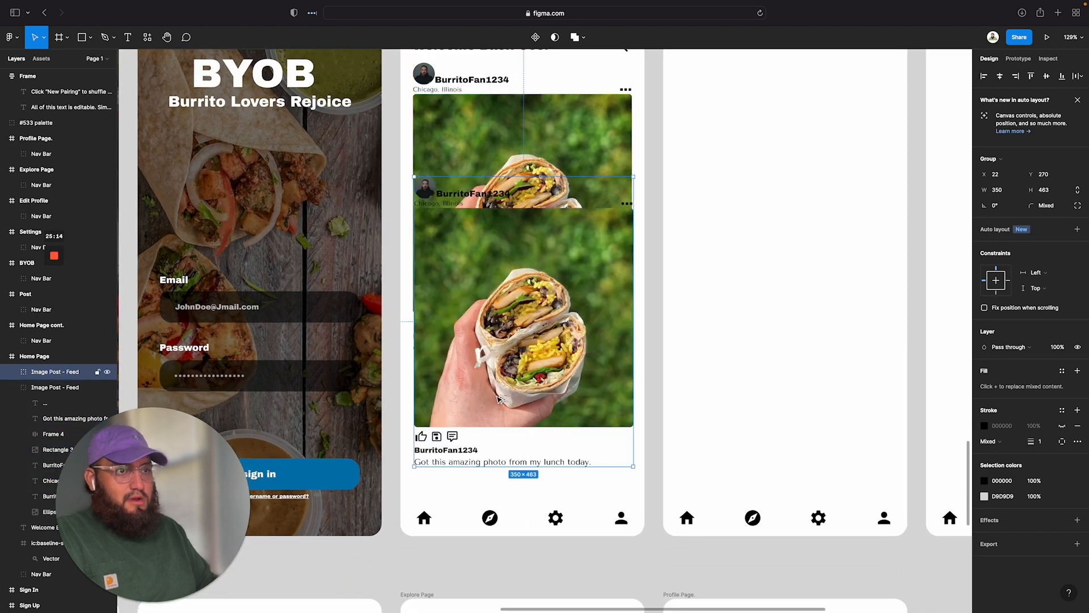
drag(503, 335, 501, 531)
drag(506, 527, 503, 518)
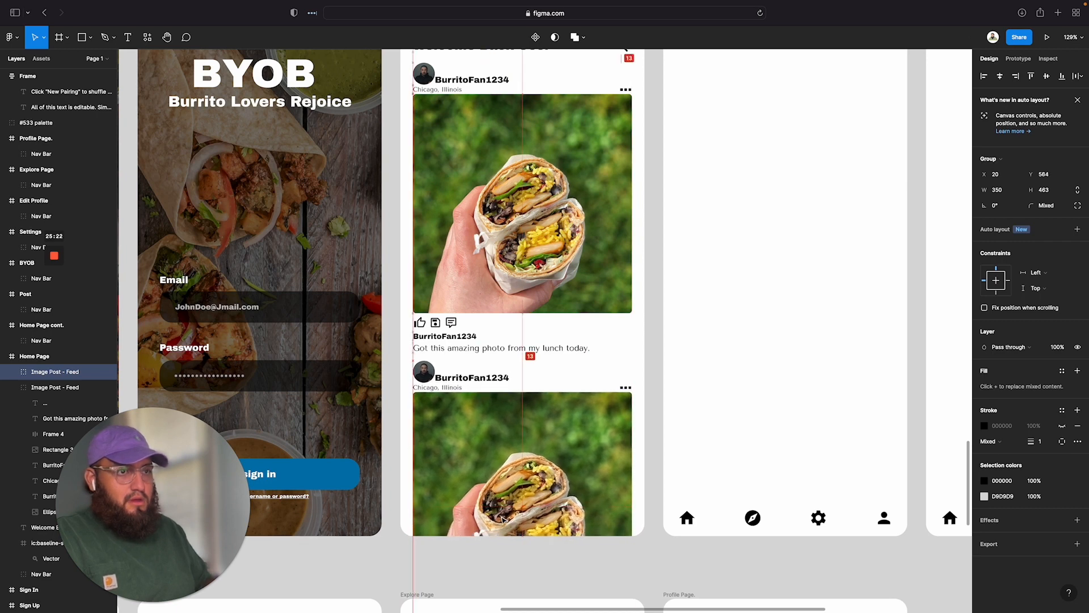
drag(503, 519, 503, 520)
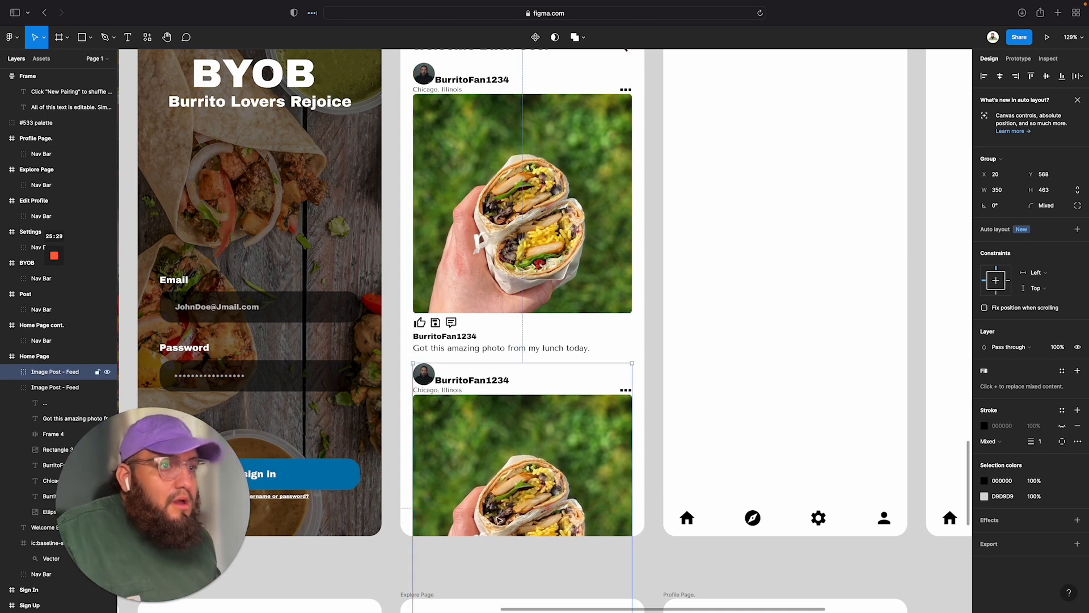
Step: Send the duplicated post to the back of the Home Page, behind the nav bar, and select the nav bar
right_click(512, 491)
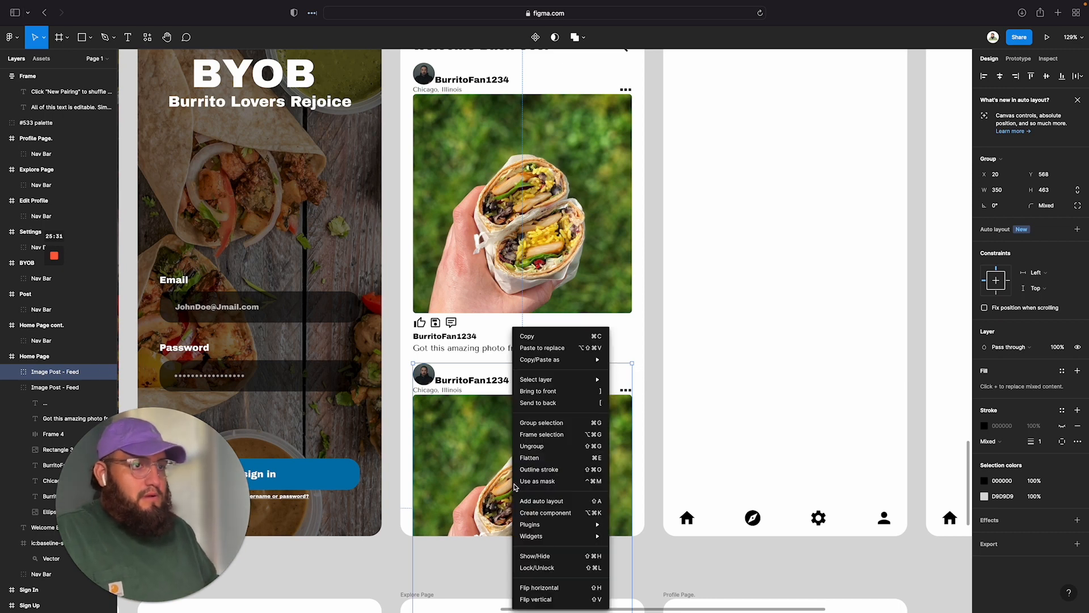
click(558, 402)
scroll(454, 513, down, 1)
click(455, 513)
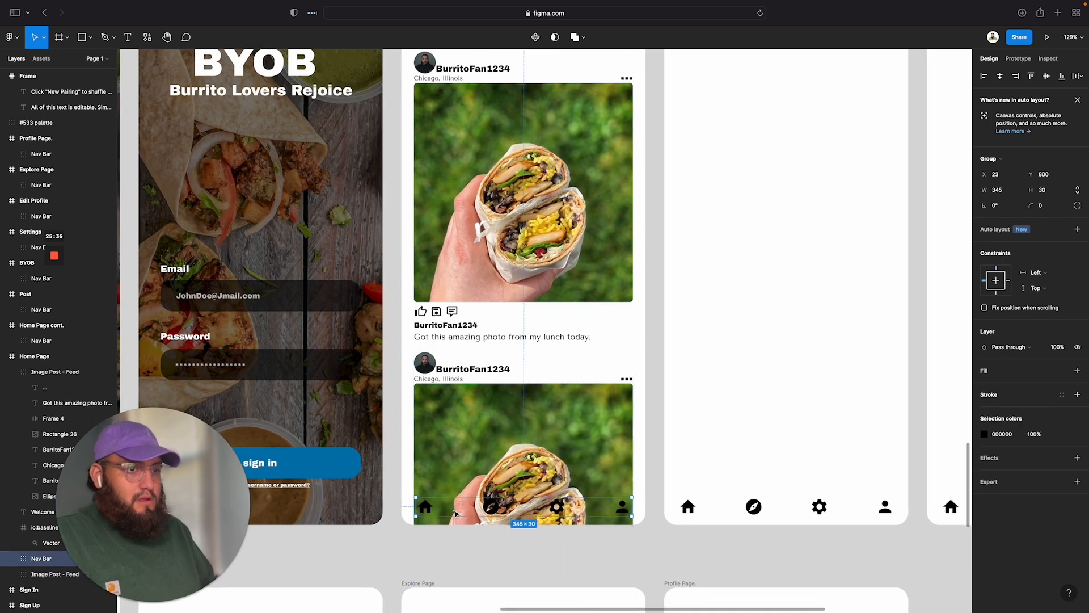
scroll(455, 513, left, 1)
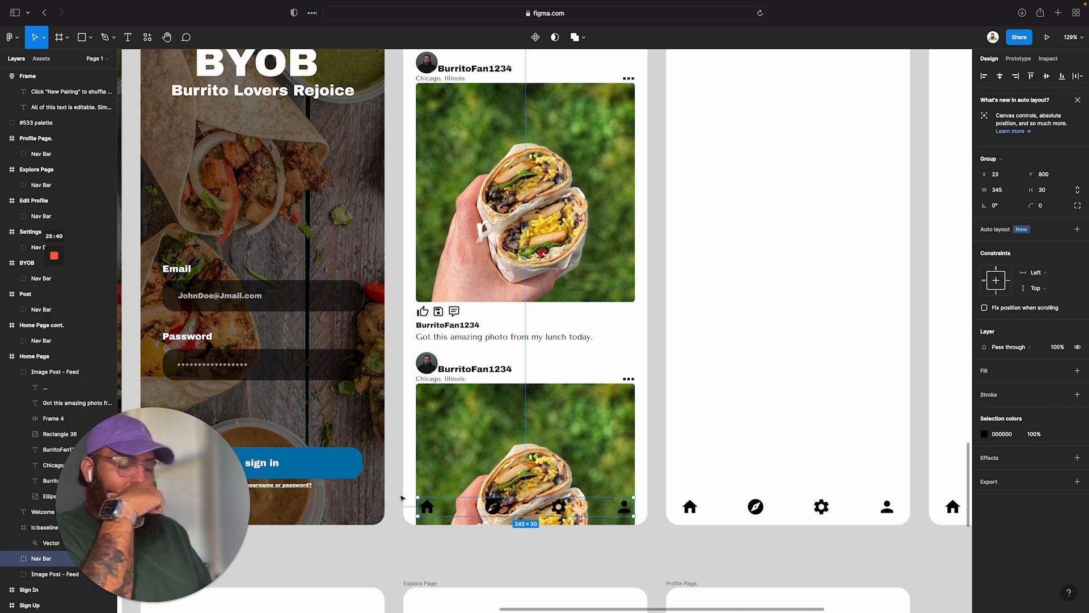
scroll(400, 498, left, 1)
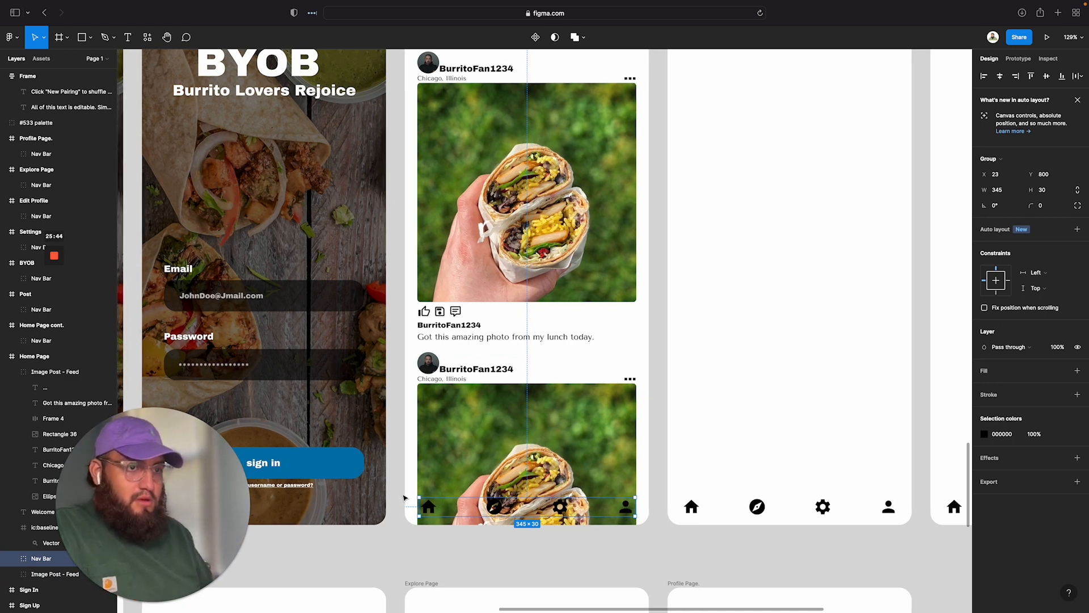
Step: Draw a rectangle about 390 × 82 over the nav bar area at X 0, Y 791 and fill it with FFFFFF at 100%
key(r)
drag(405, 492, 649, 546)
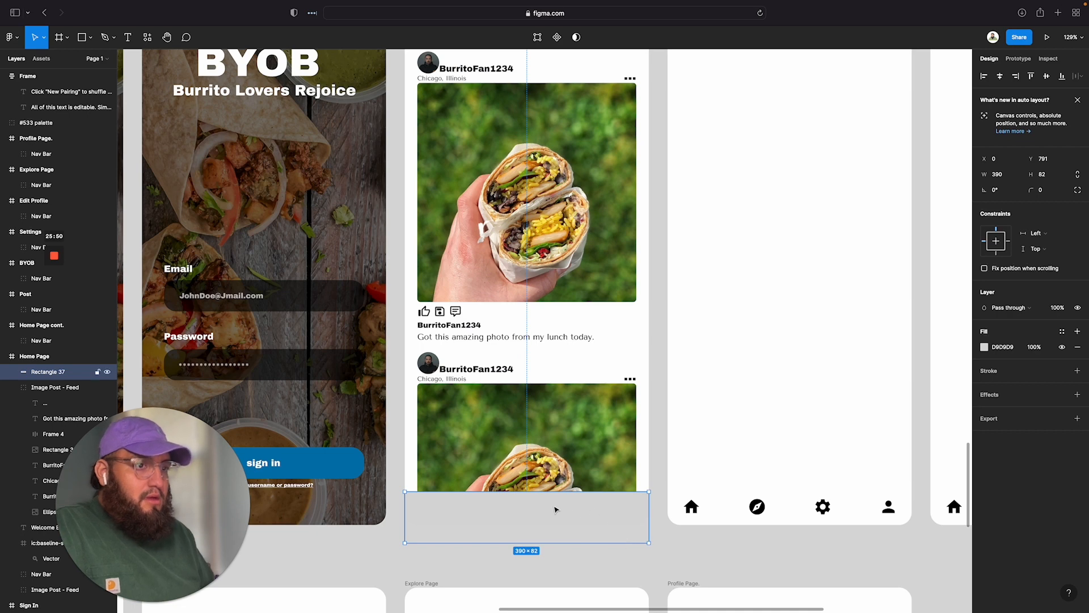
click(984, 347)
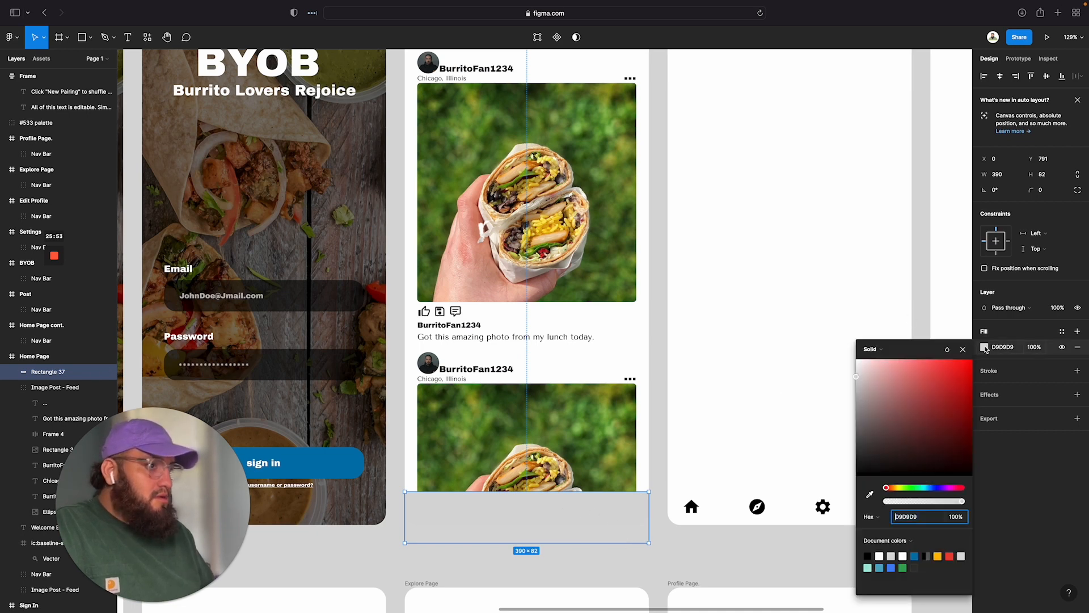
click(903, 555)
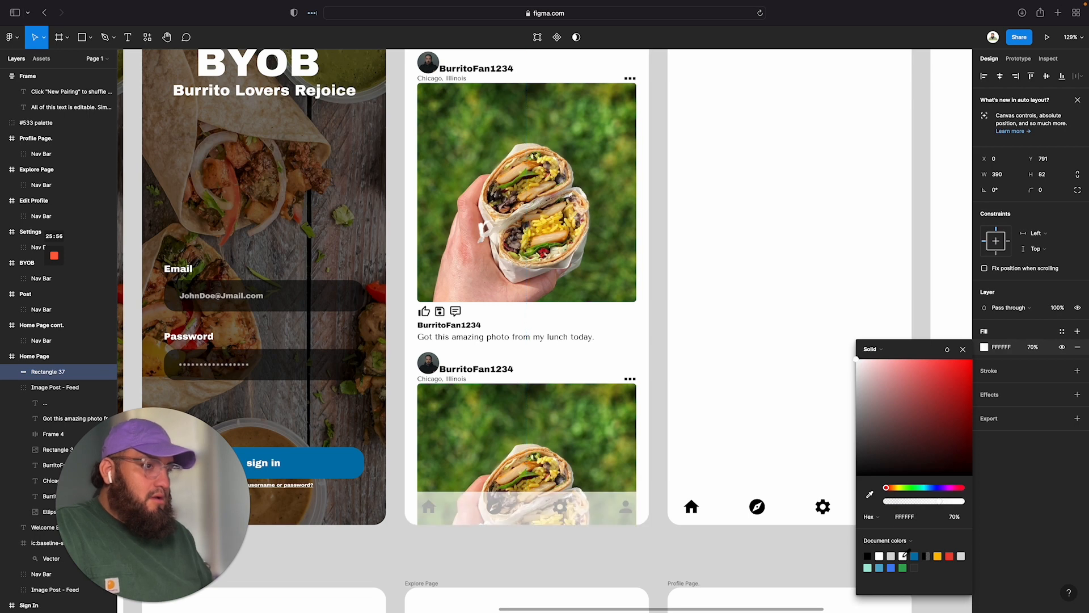
click(880, 555)
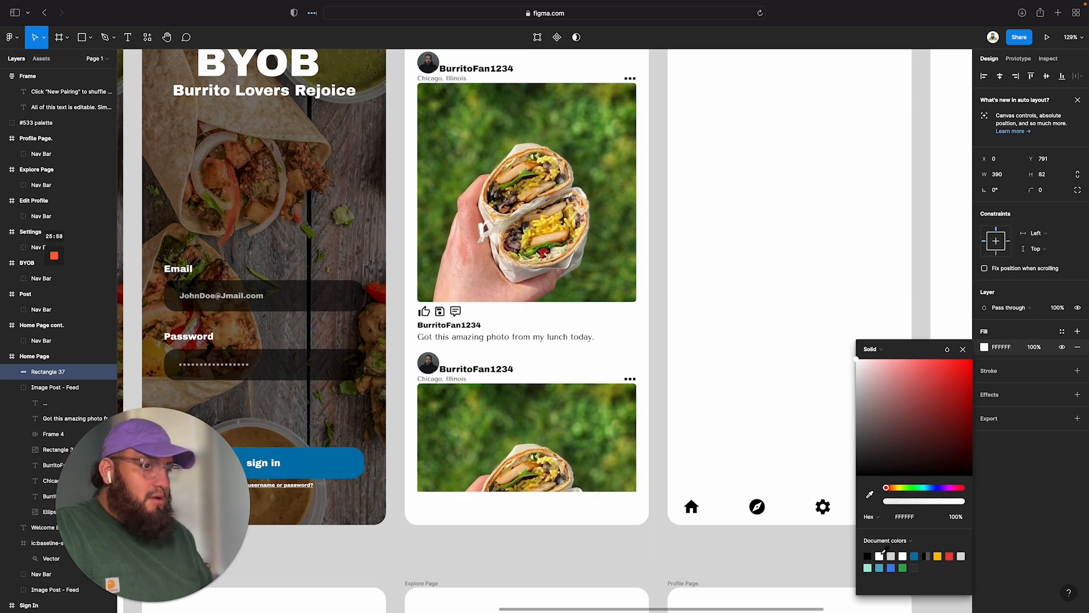
Step: Bring the Home Page's Nav Bar group to the front so it sits above the white rectangle
right_click(563, 508)
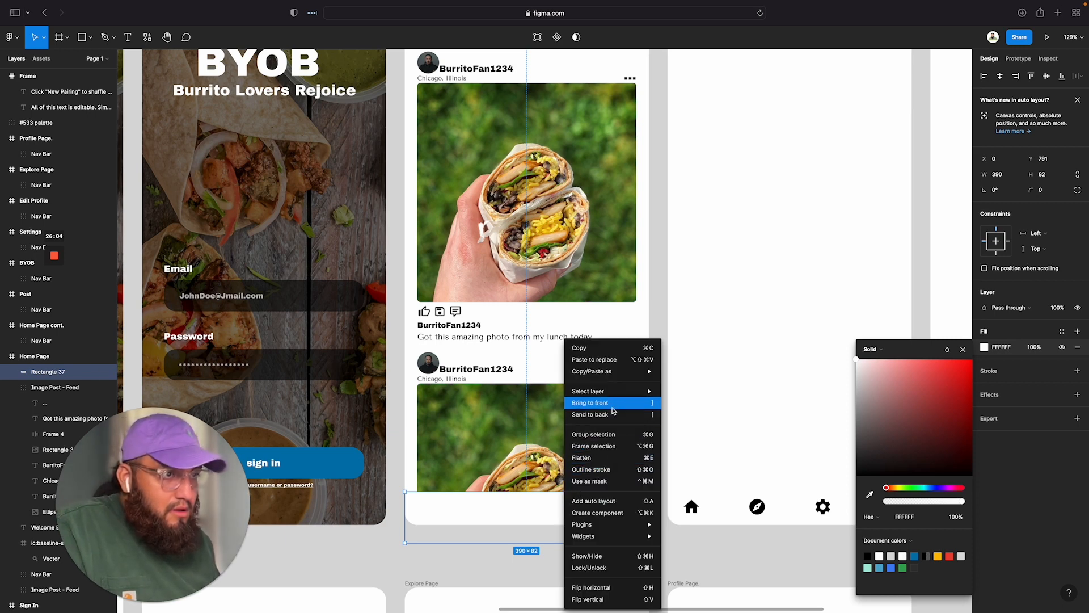
mouse_move(614, 392)
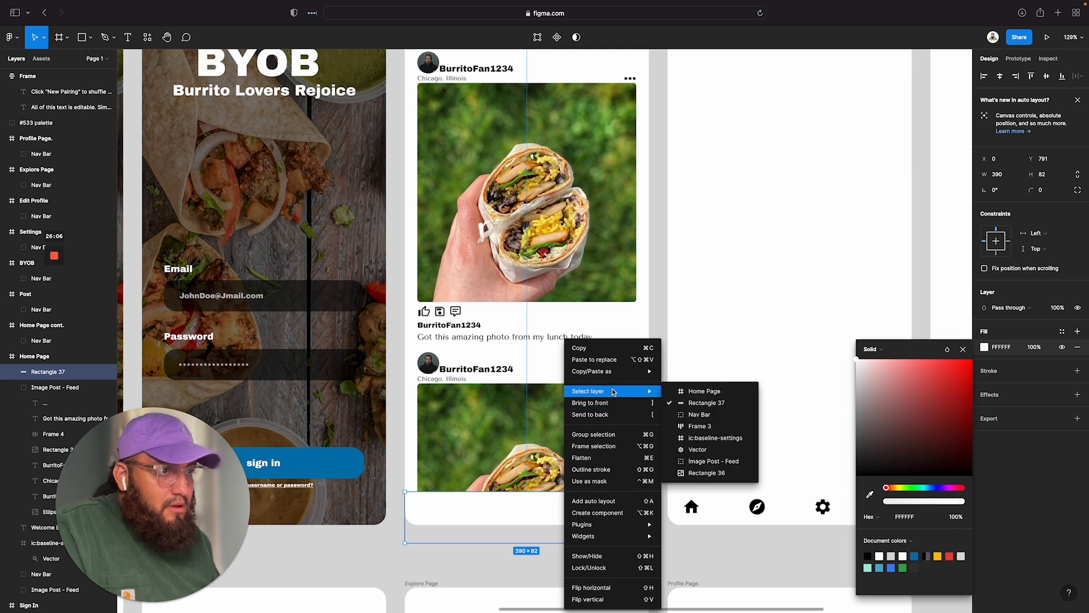
click(700, 414)
right_click(586, 510)
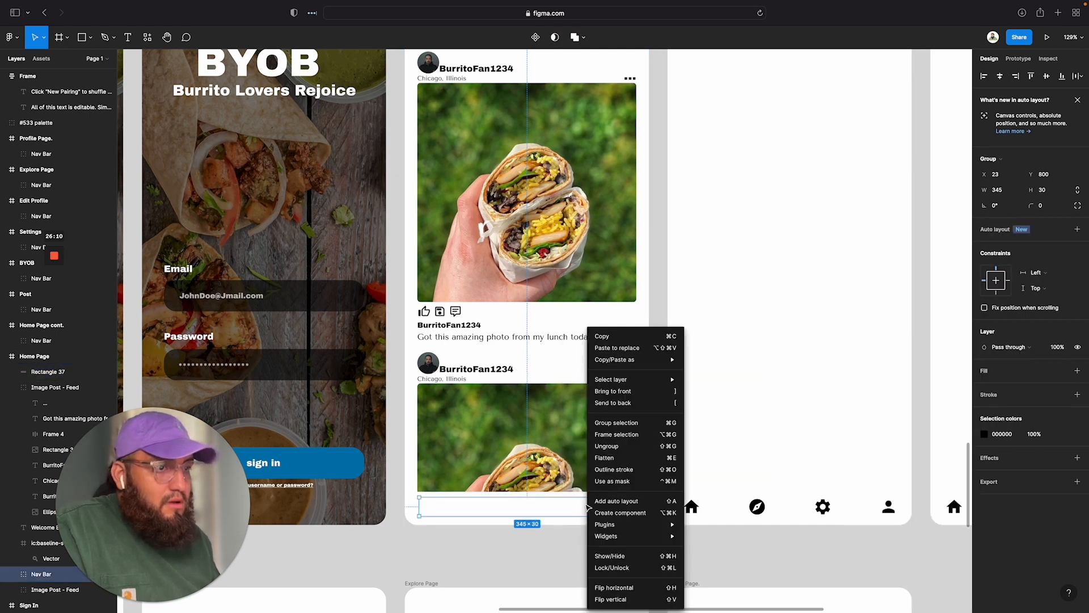
click(613, 393)
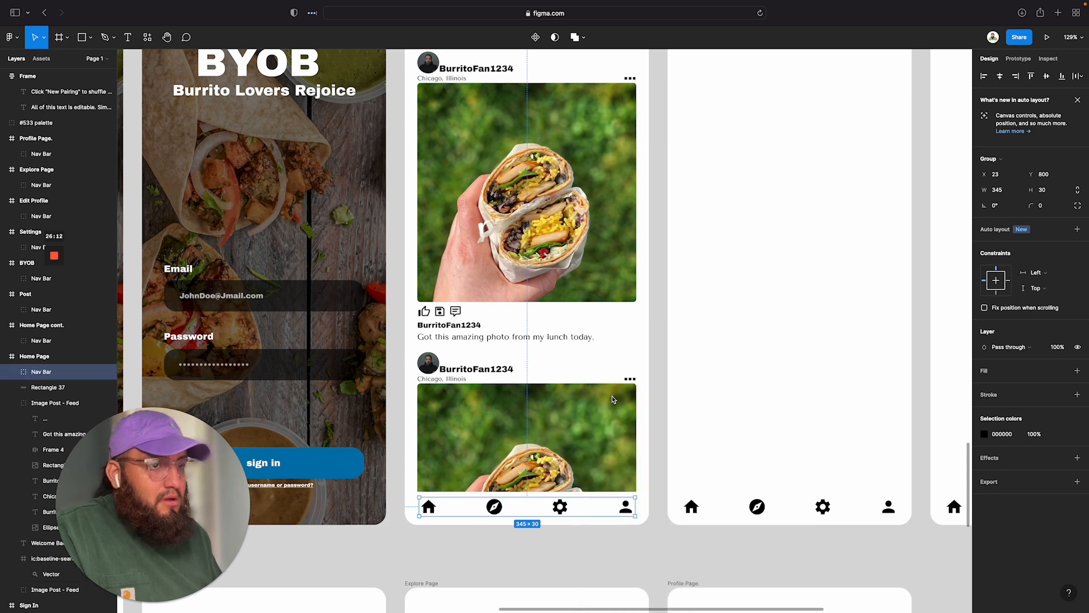
scroll(607, 556, down, 1)
click(616, 559)
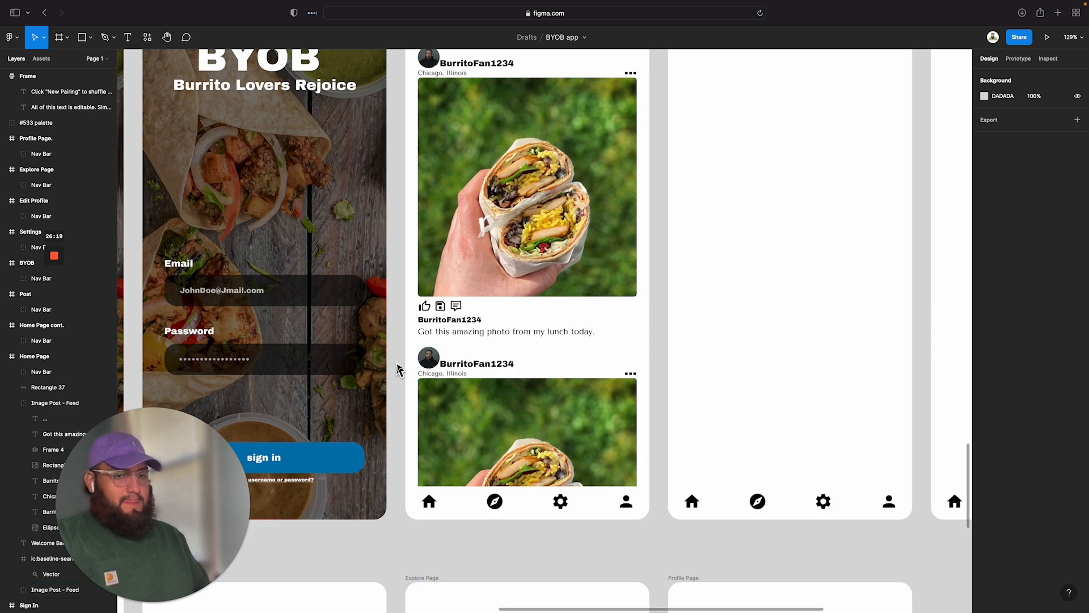
Step: Replace the second post's avatar image with an Unsplash portrait of a curly-haired woman in white before a red arrow, and close the plugin
scroll(397, 367, up, 10)
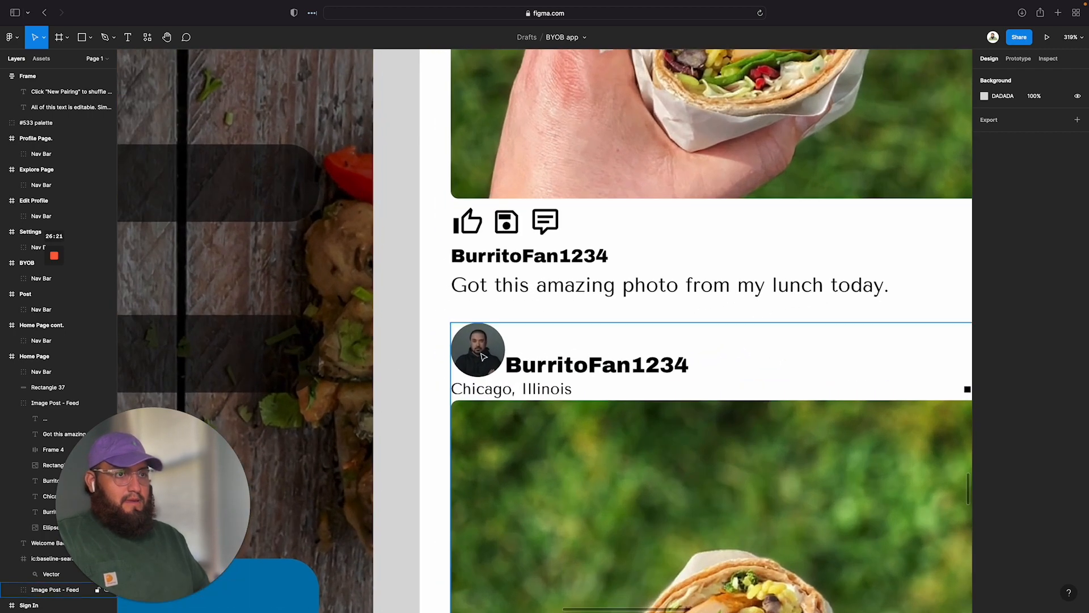
click(485, 356)
double_click(485, 356)
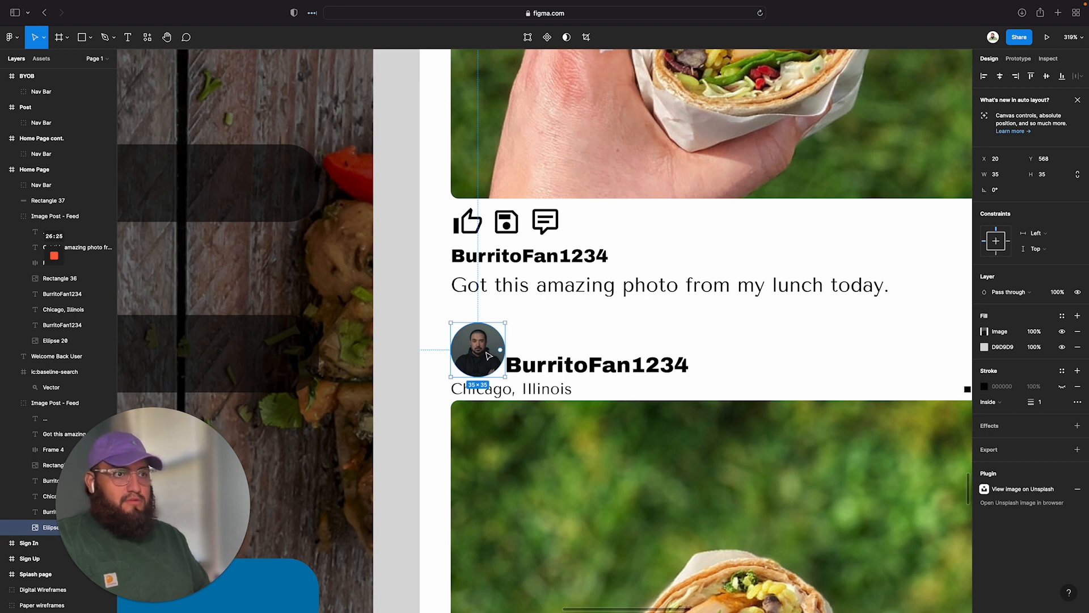
right_click(487, 355)
mouse_move(562, 524)
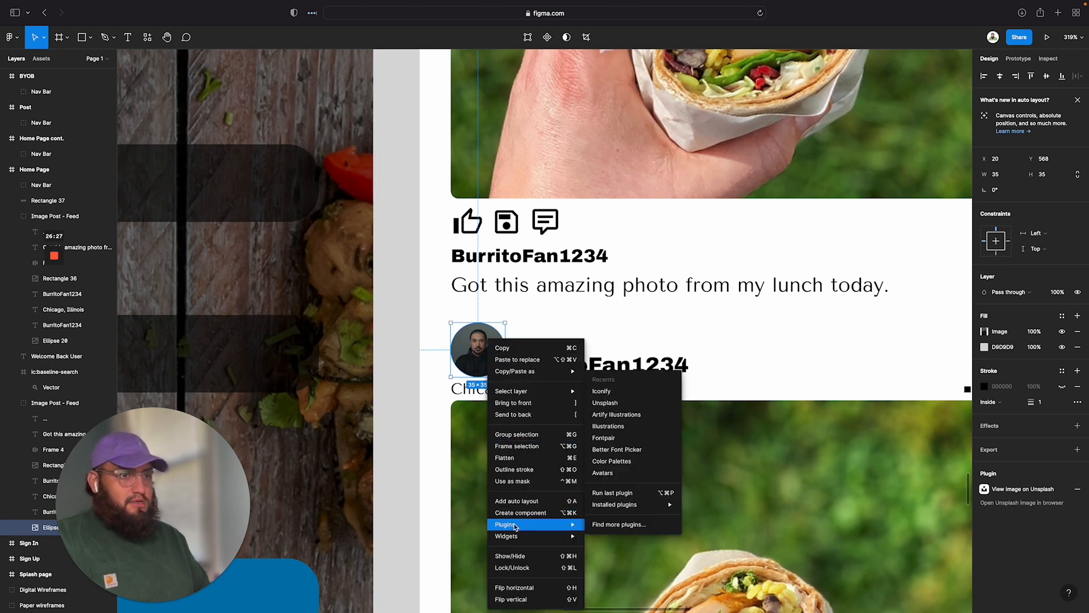
click(605, 402)
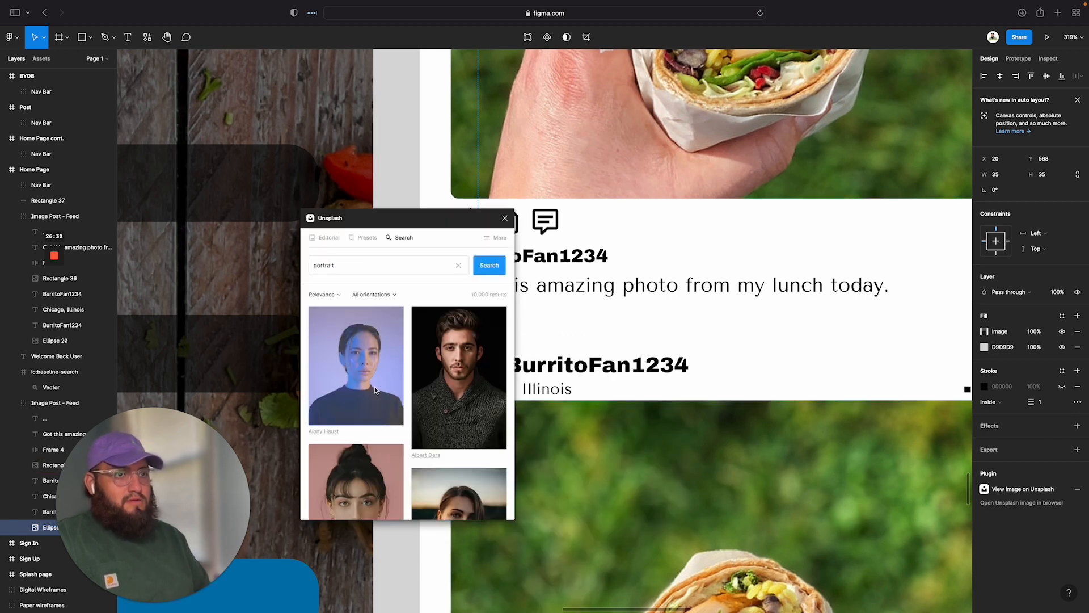
scroll(363, 374, down, 10)
scroll(375, 391, down, 10)
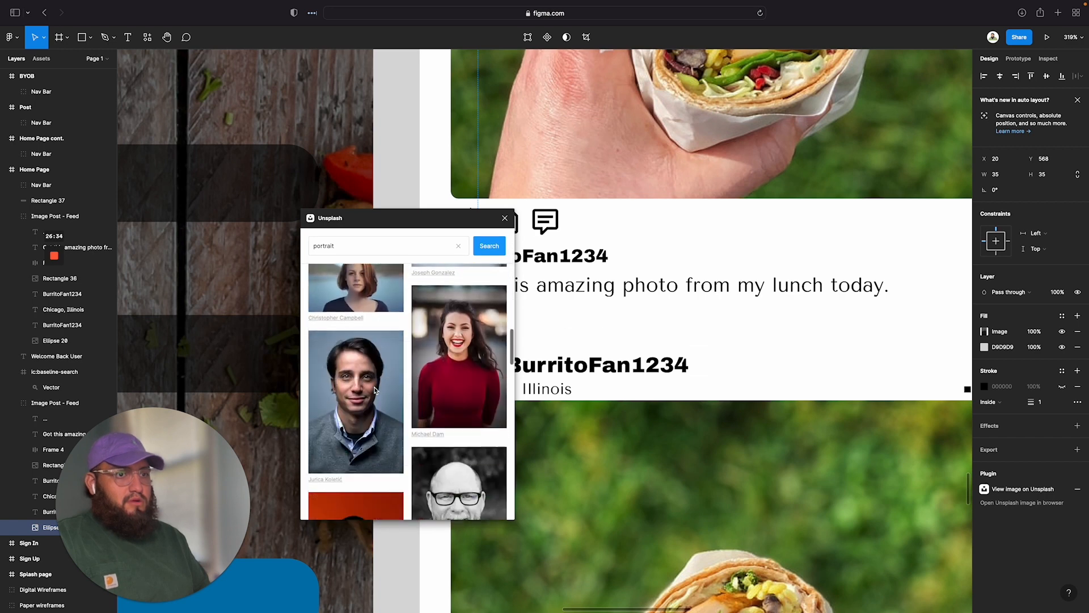
scroll(374, 390, down, 10)
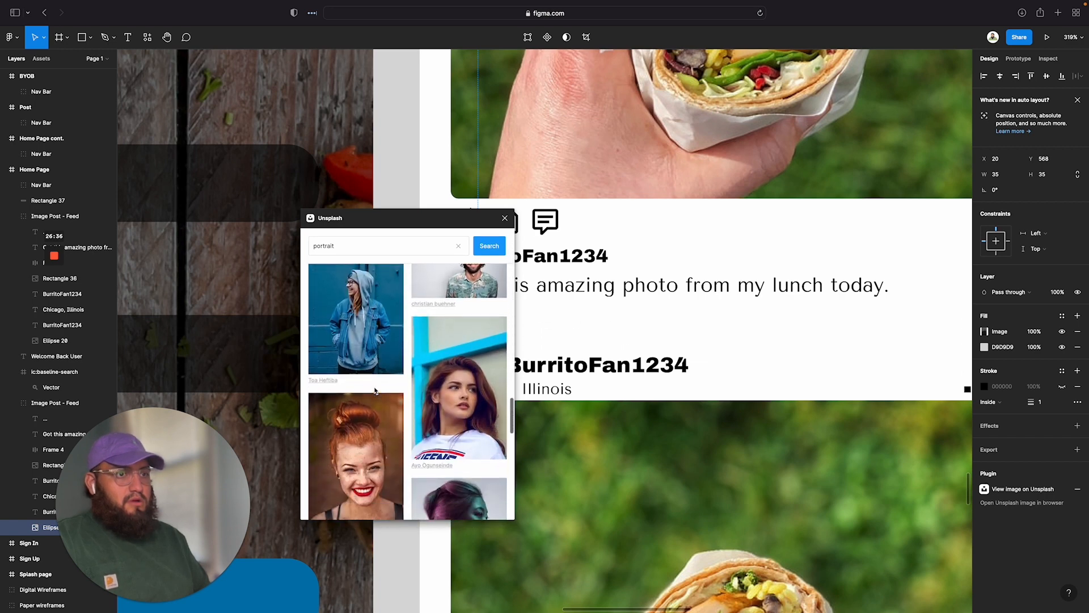
scroll(374, 391, down, 5)
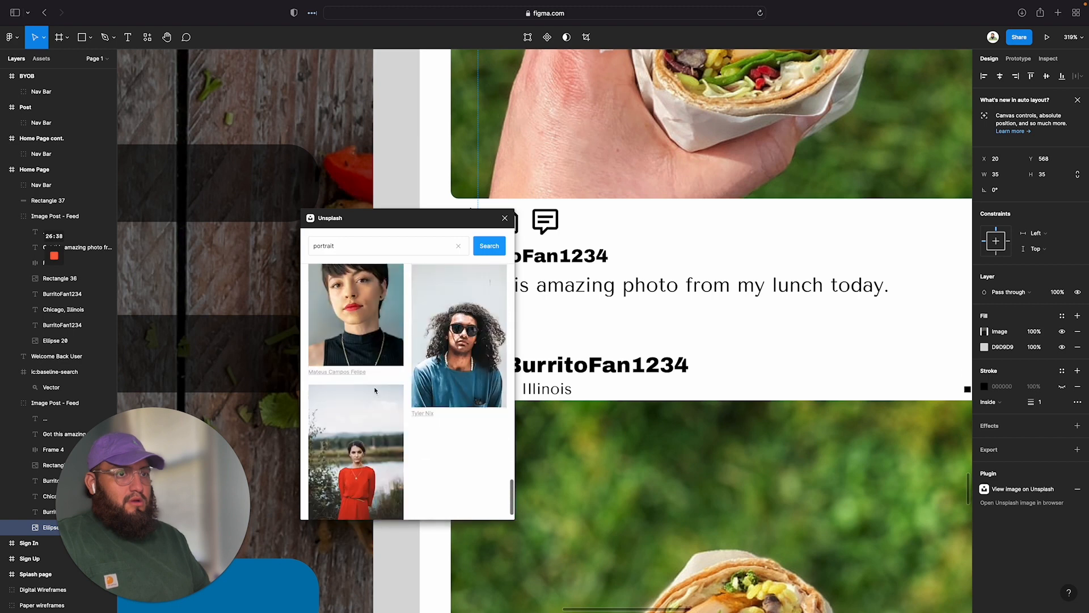
scroll(374, 390, down, 8)
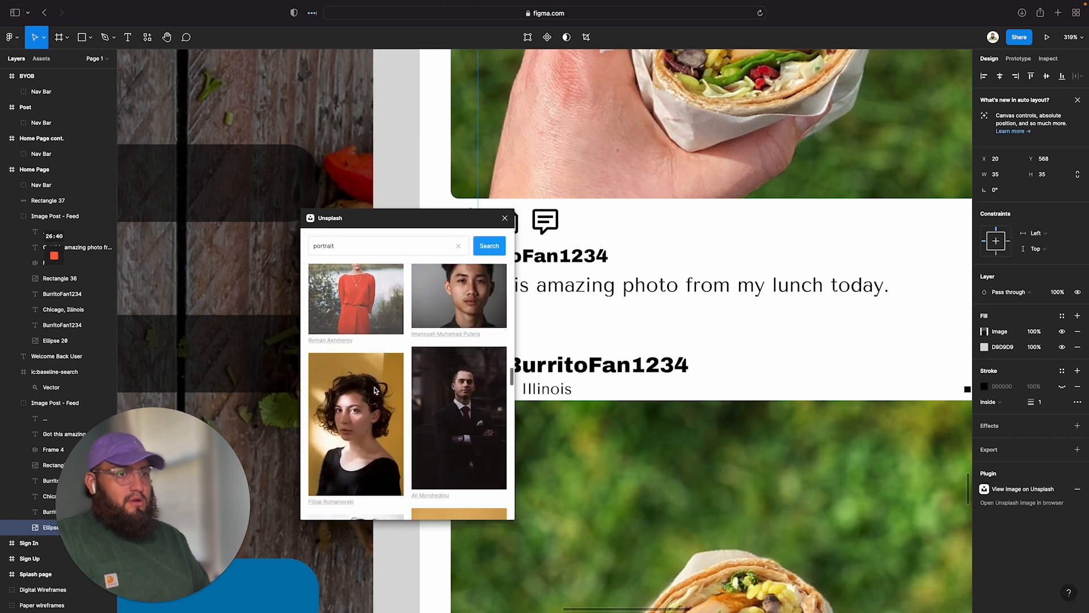
scroll(374, 390, down, 10)
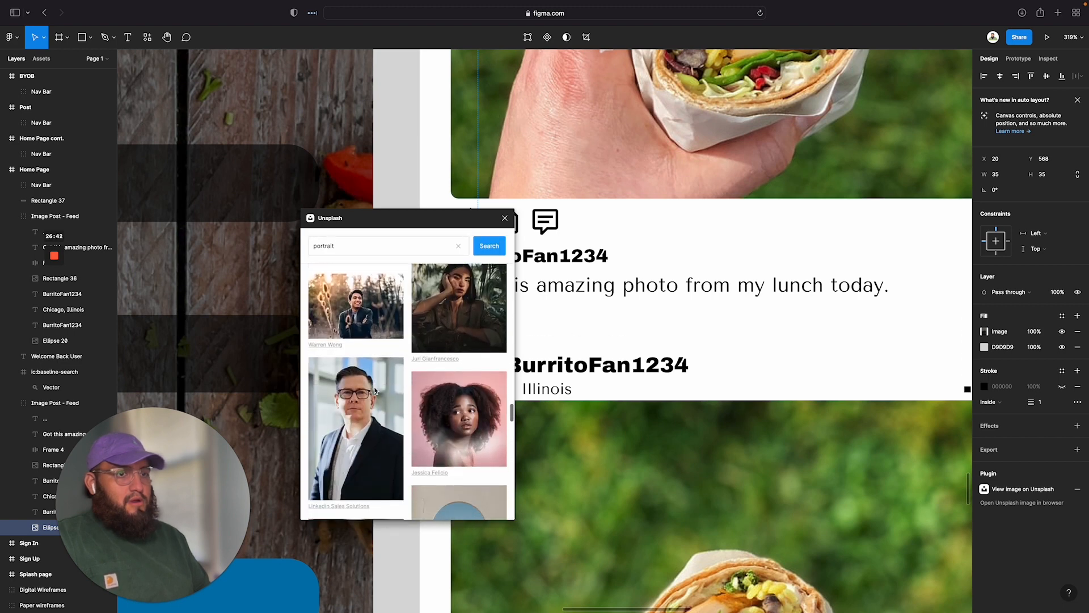
scroll(374, 390, down, 10)
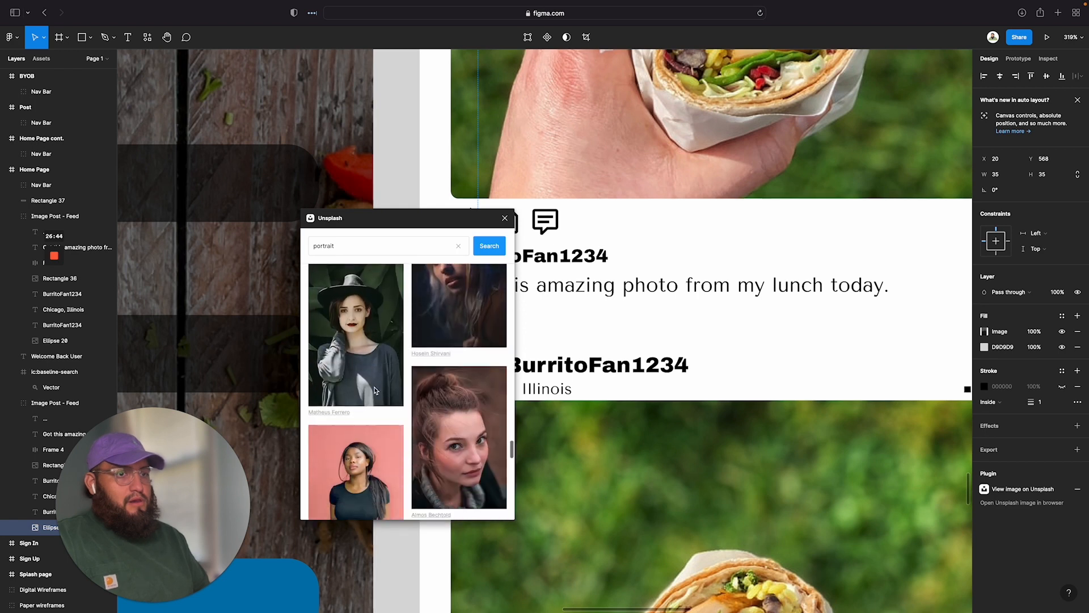
scroll(374, 390, down, 10)
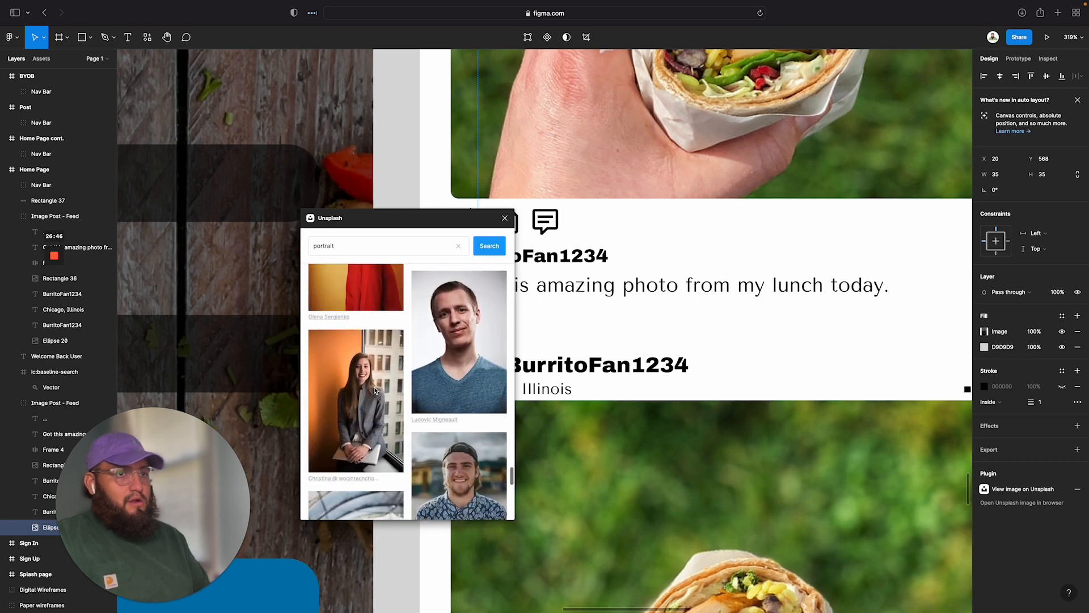
scroll(375, 390, down, 10)
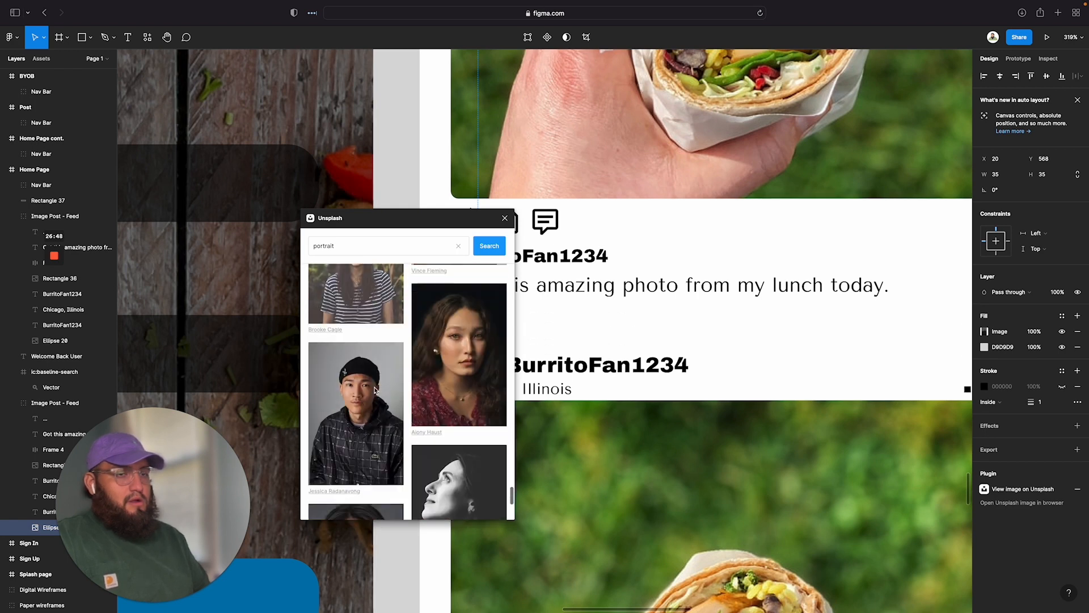
scroll(374, 390, down, 5)
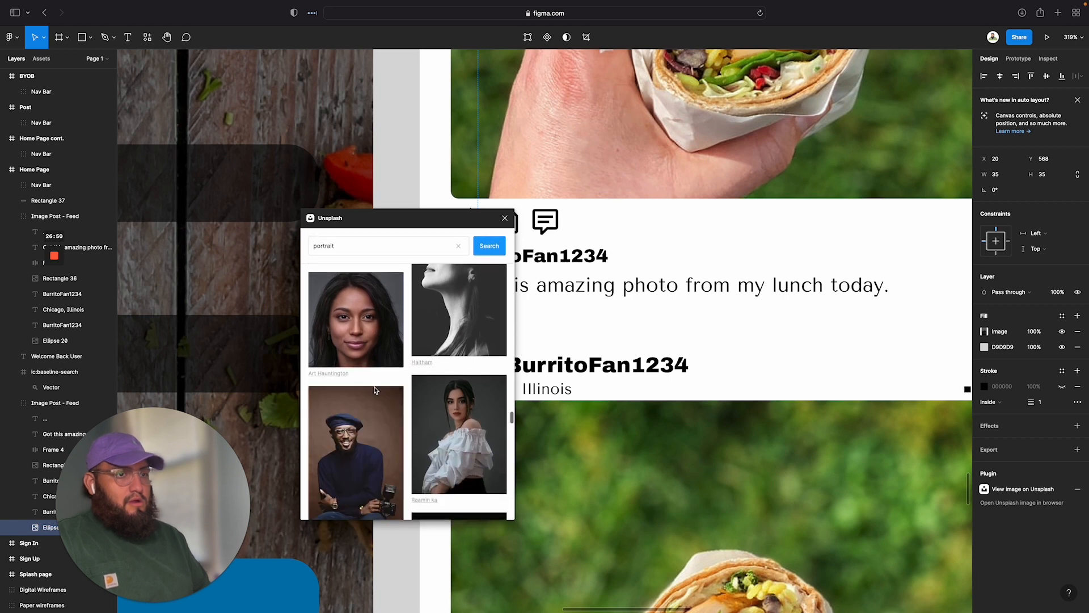
scroll(375, 390, down, 10)
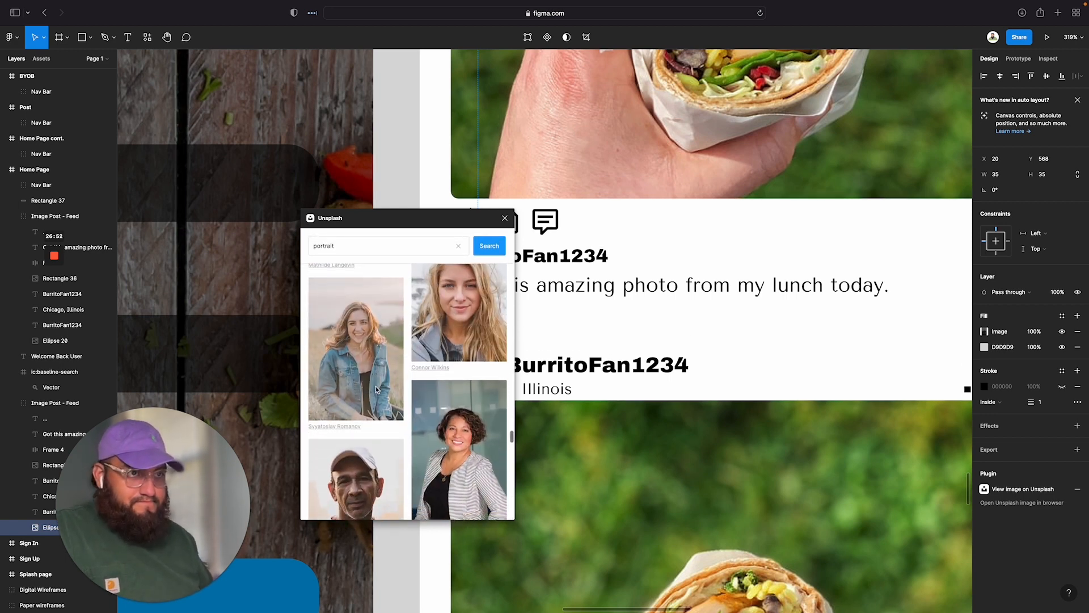
scroll(376, 390, down, 5)
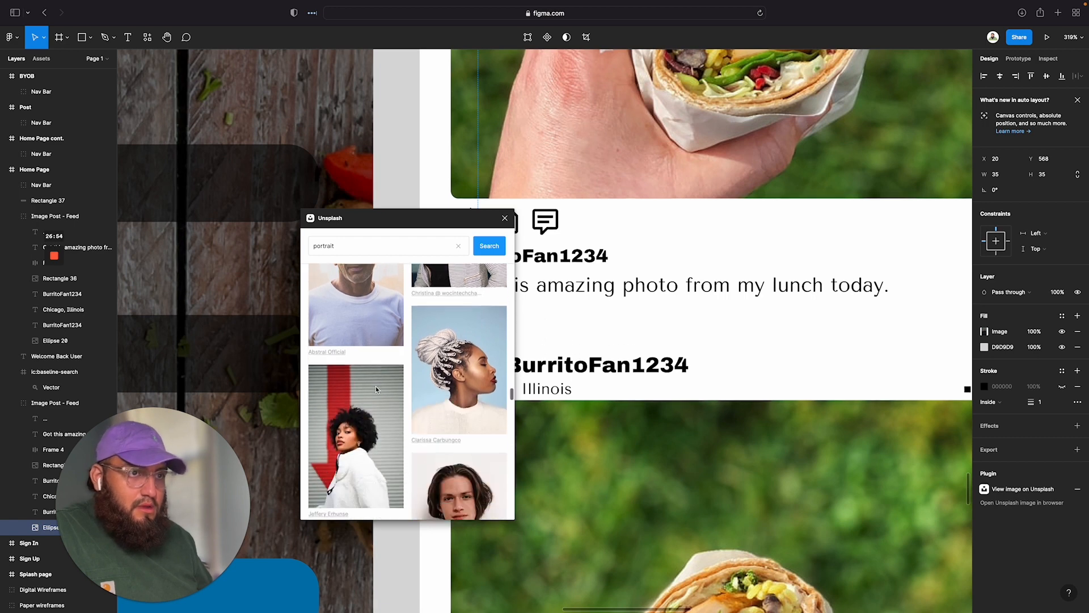
scroll(376, 390, down, 2)
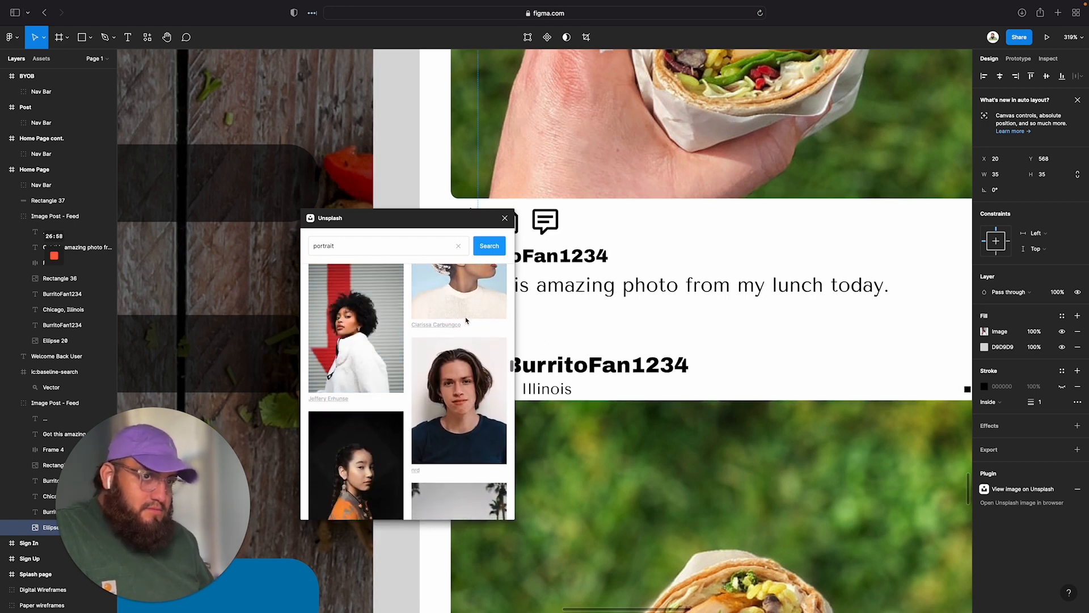
drag(427, 217, 838, 279)
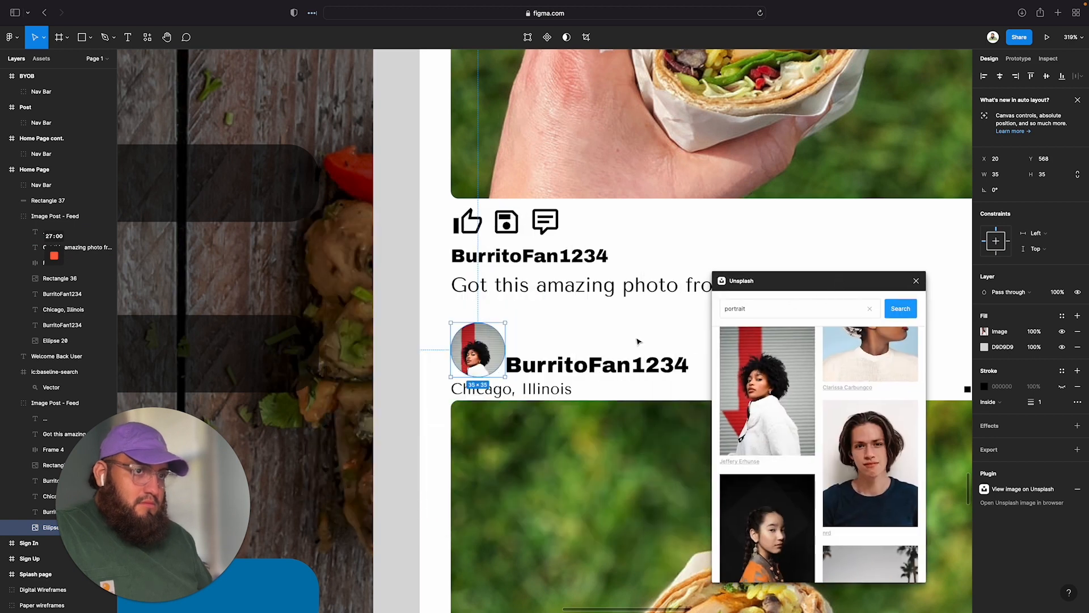
click(917, 282)
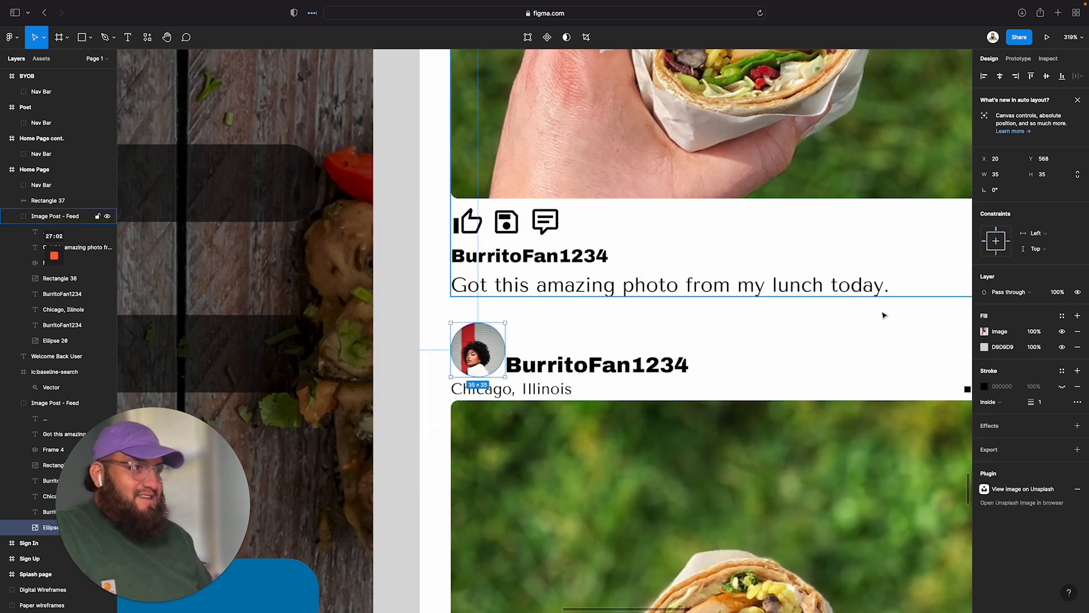
Step: Change the username beside the second post's avatar to "UnpleasantAsada97"
scroll(706, 335, down, 1)
click(556, 363)
double_click(557, 365)
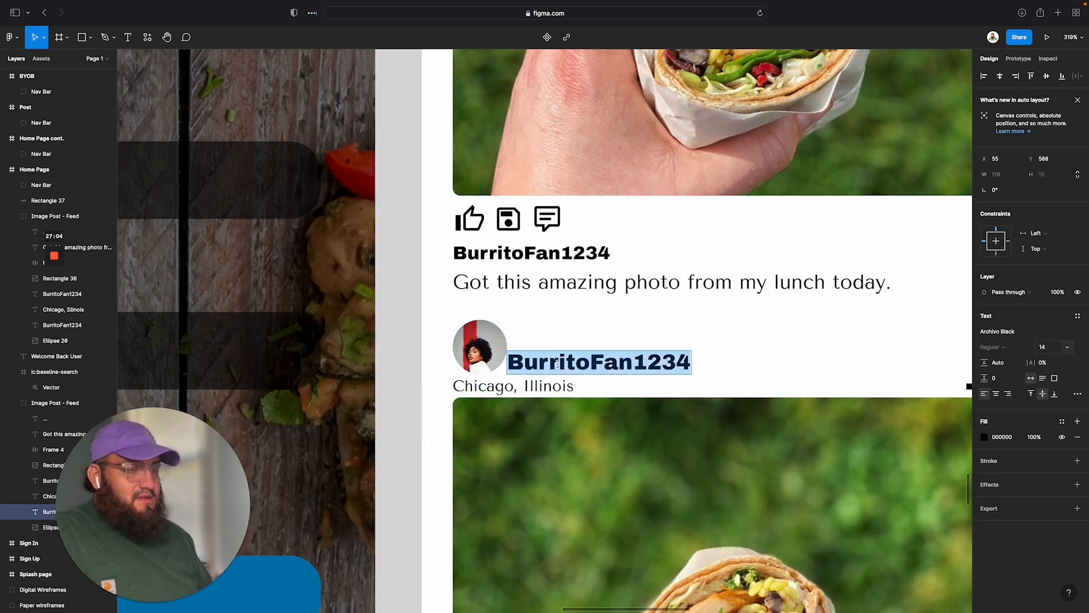
scroll(557, 365, down, 1)
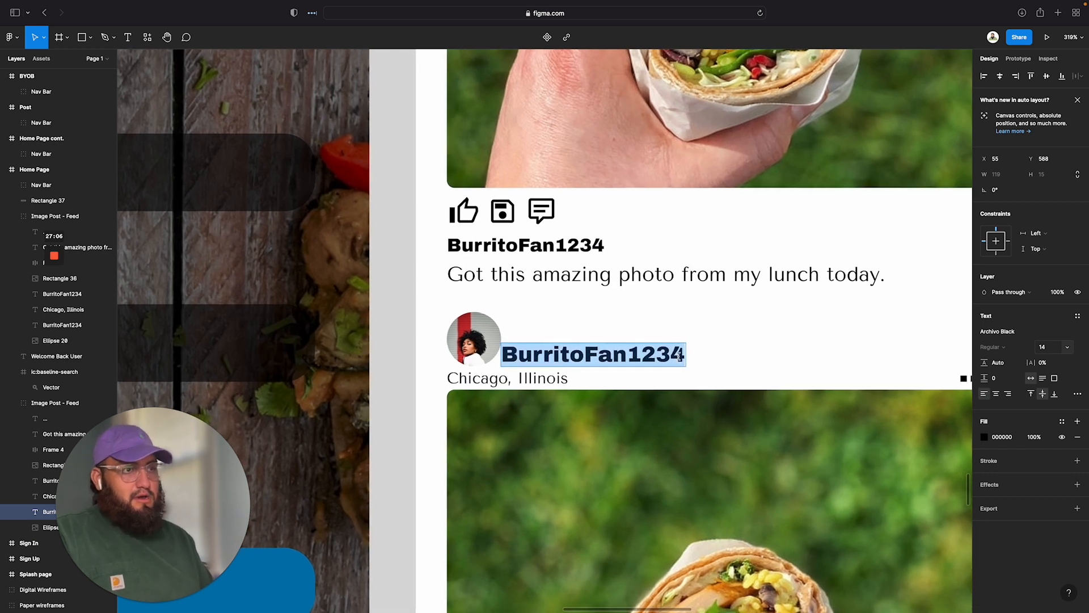
scroll(623, 353, left, 2)
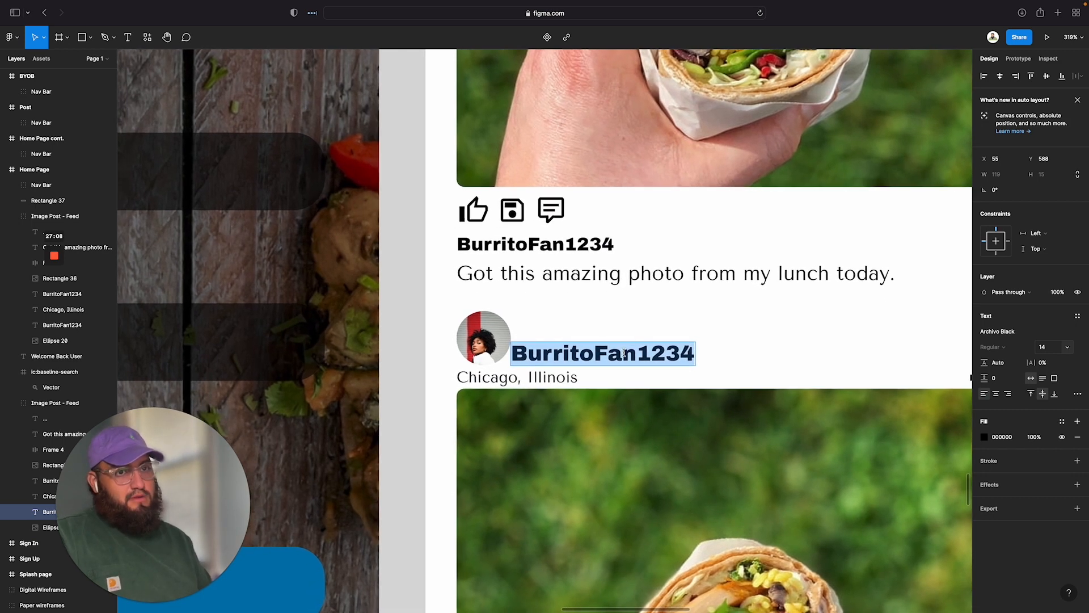
scroll(627, 353, right, 2)
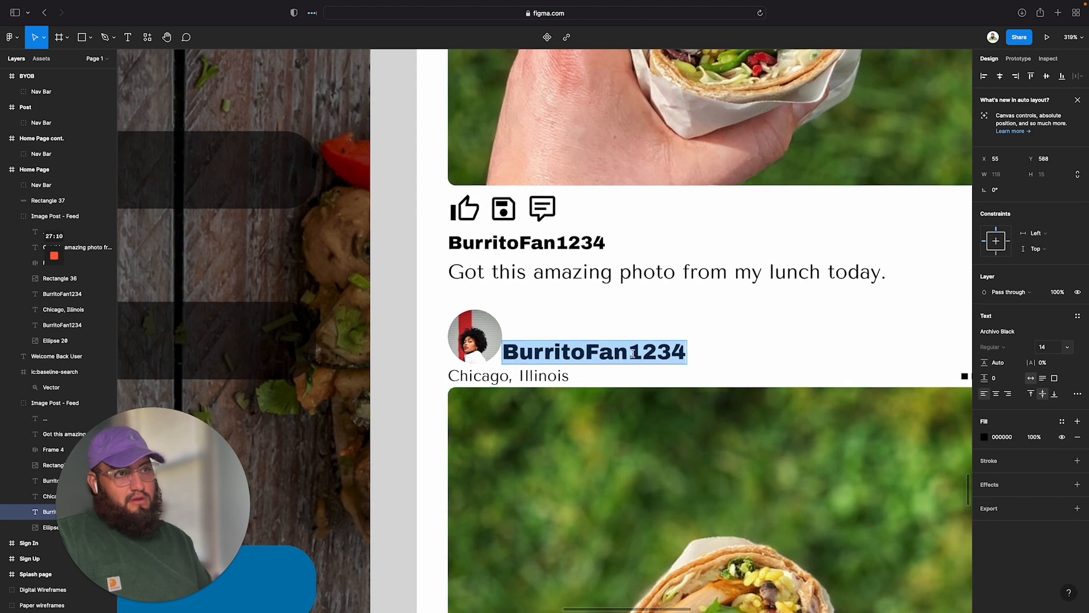
scroll(634, 358, up, 4)
scroll(633, 357, up, 5)
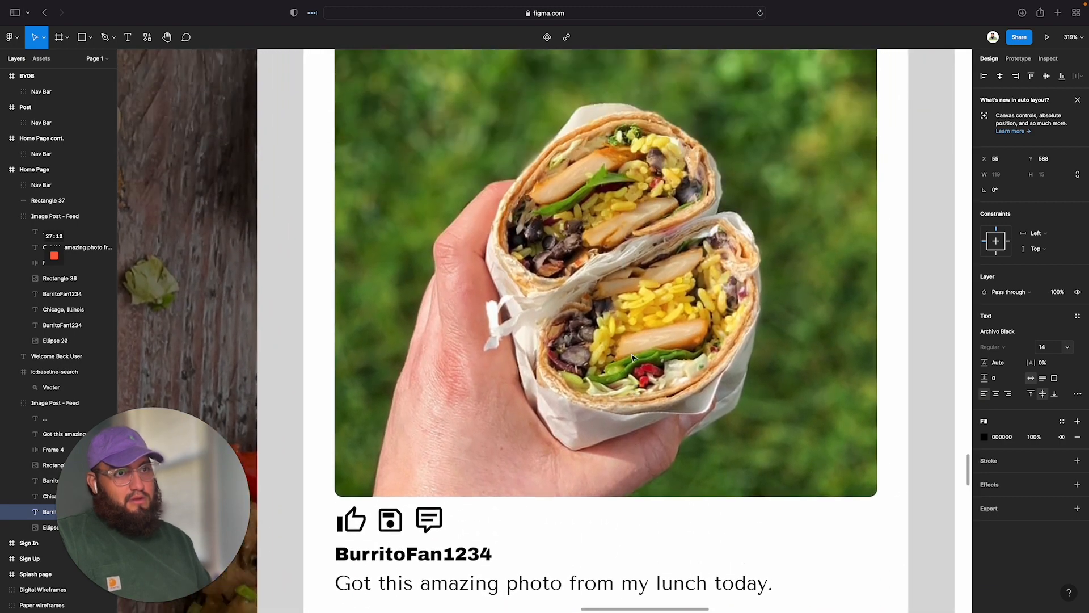
scroll(634, 358, down, 8)
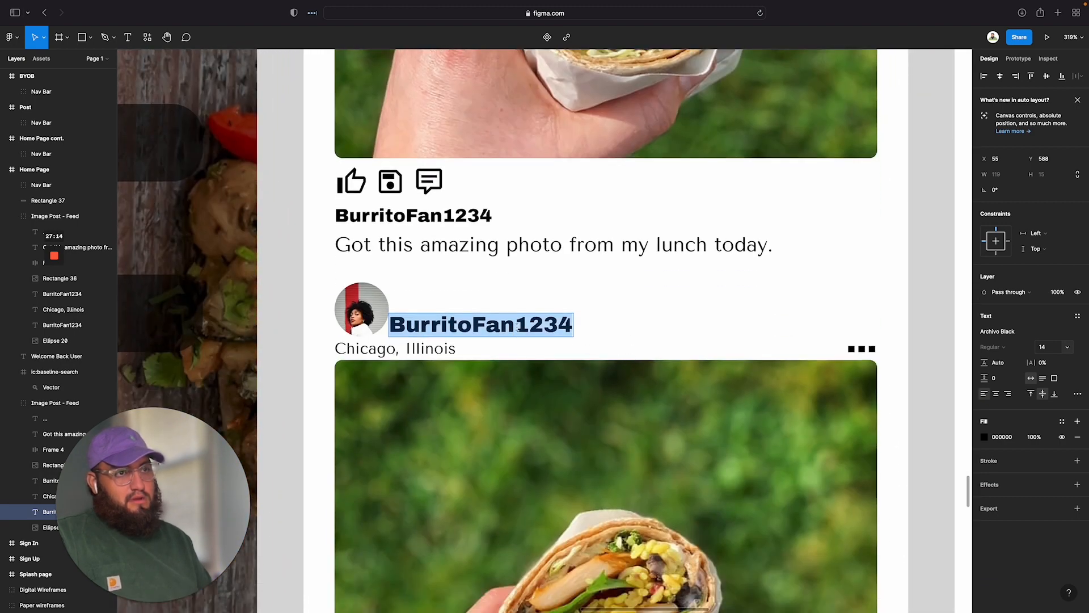
scroll(517, 327, down, 4)
scroll(519, 329, up, 3)
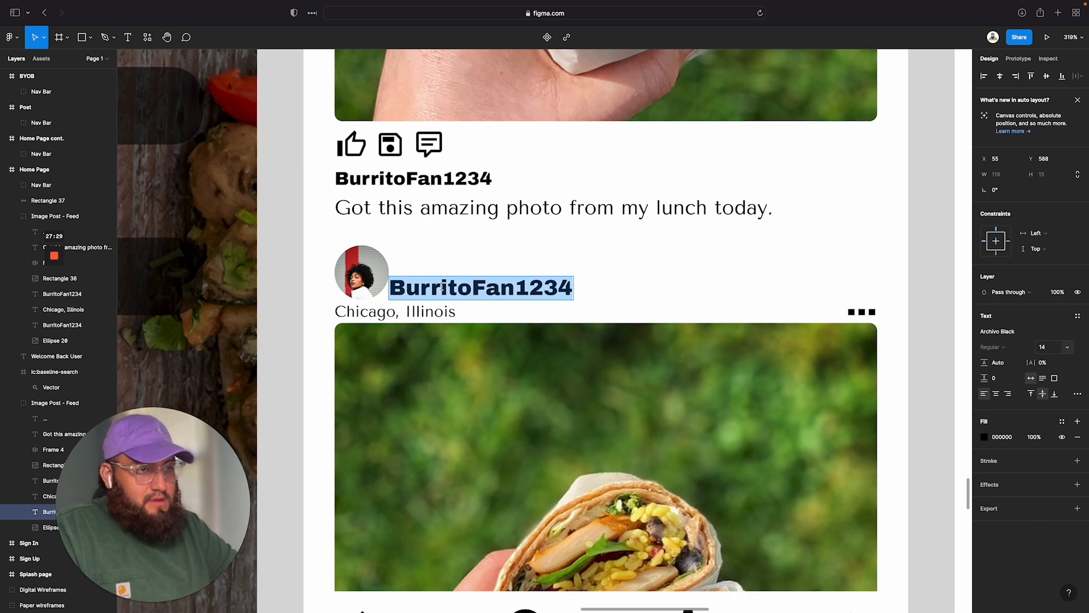
text(UN)
key(BackSpace)
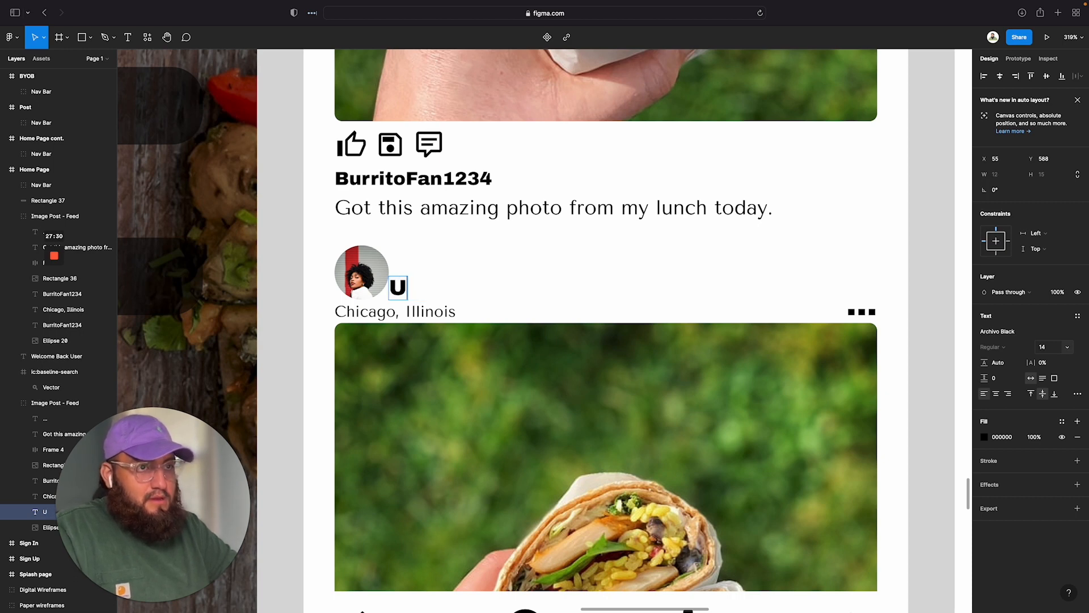
text(npleasant)
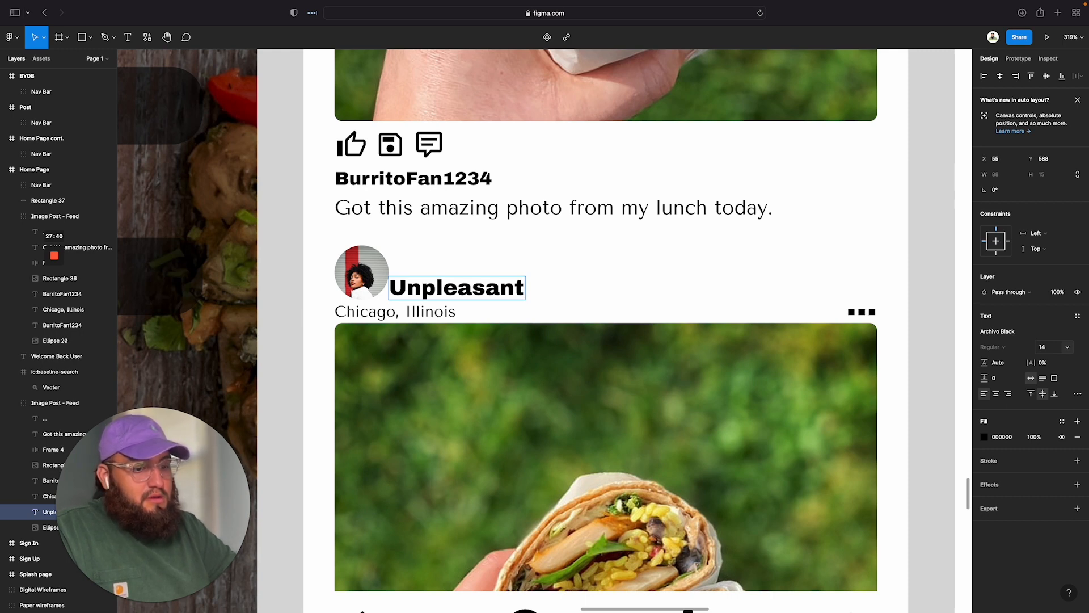
text(Asa)
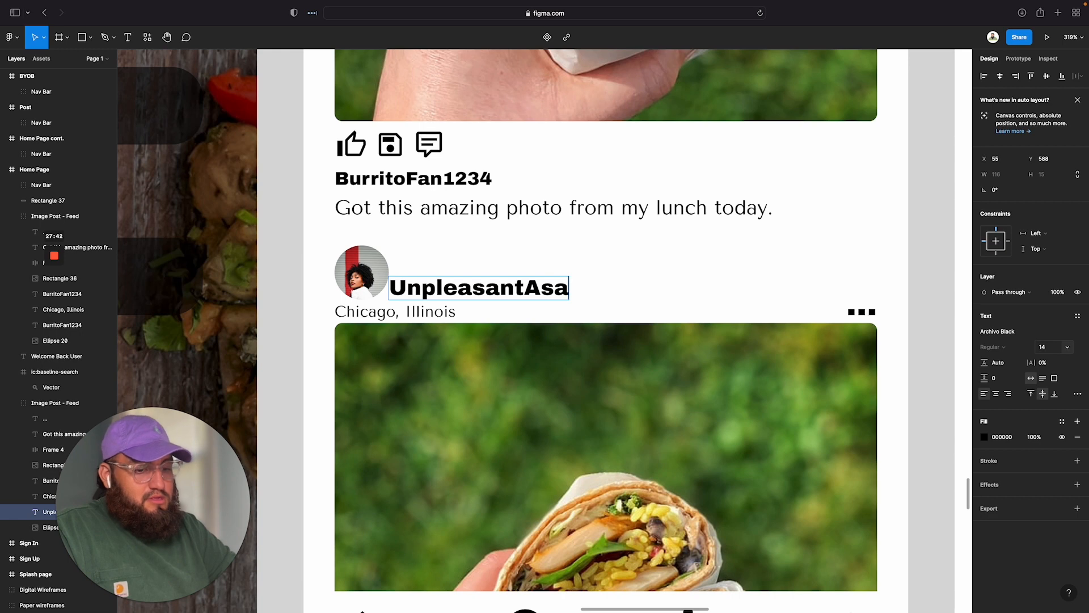
text(da)
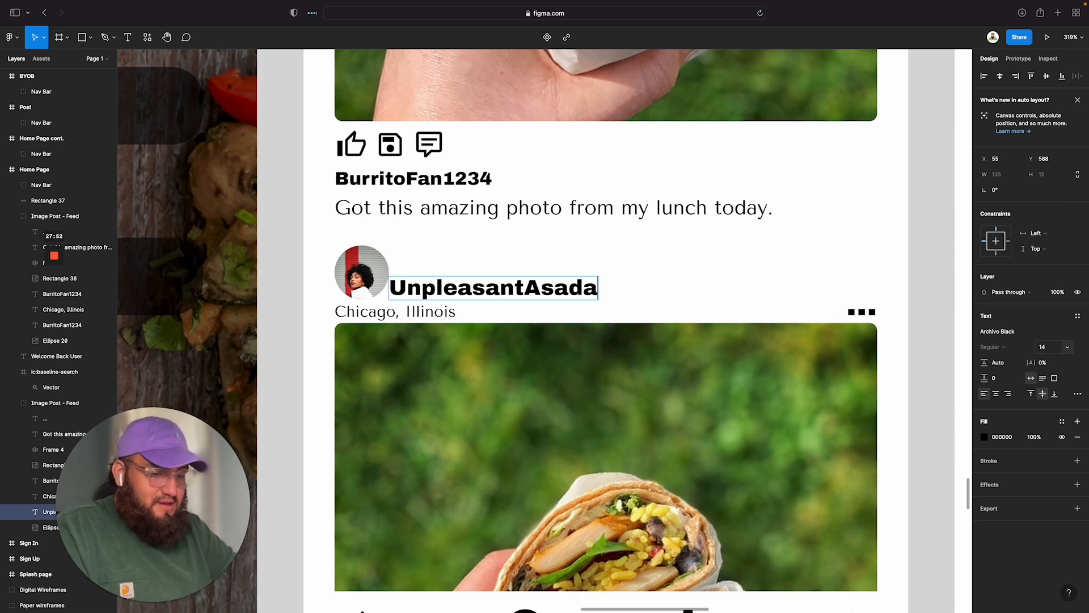
text(97)
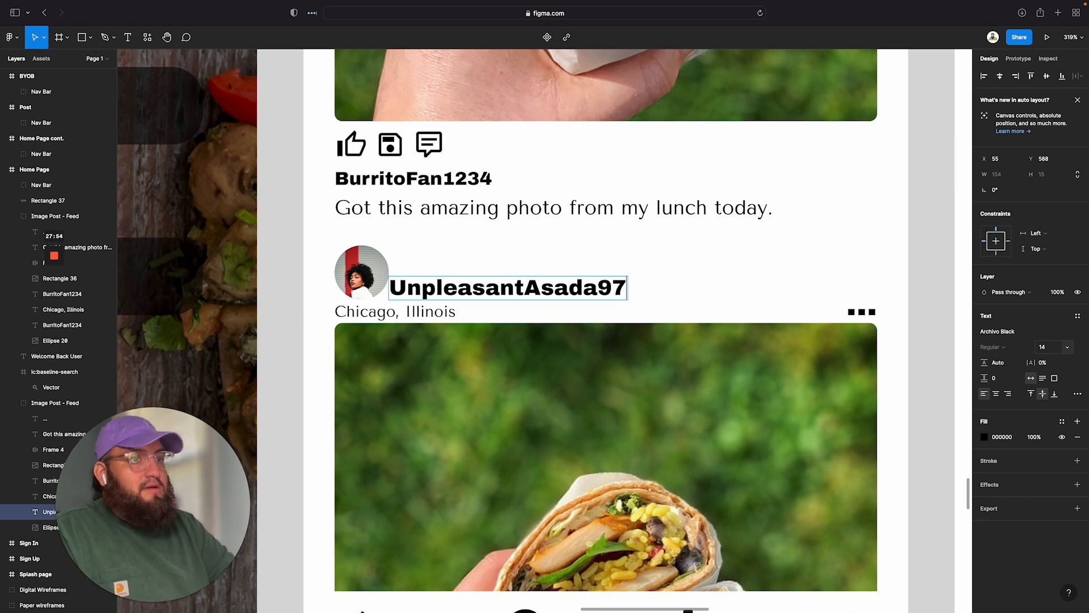
Step: Change the location line under the second post's username to "Kenosha, Wisconsin"
double_click(373, 311)
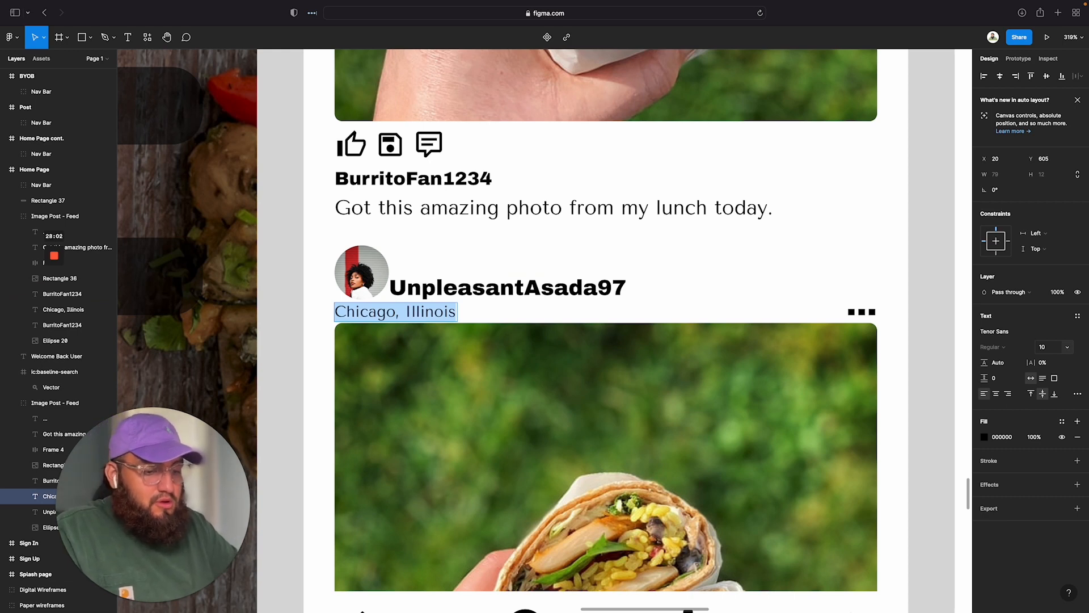
text(Kenoisha)
key(BackSpace)
key(BackSpace)
key(BackSpace)
key(BackSpace)
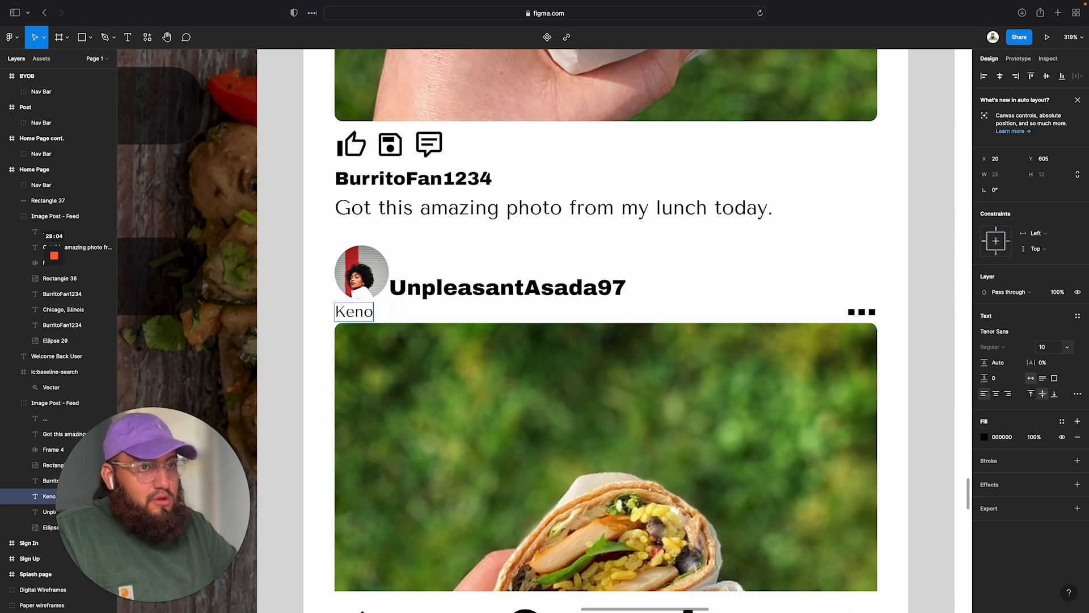
text(sha, Wiu)
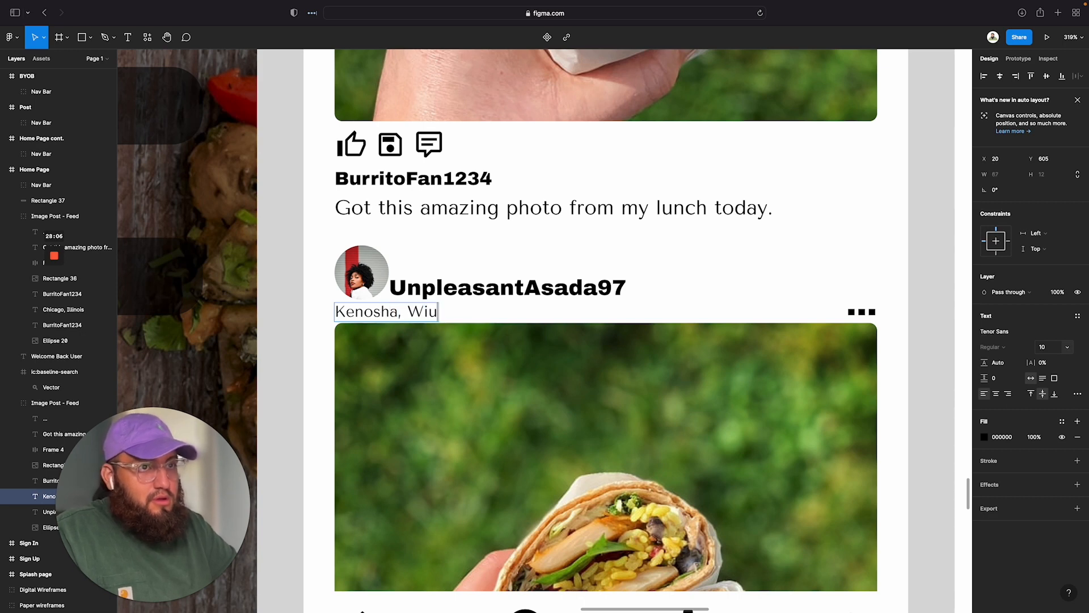
text(sc)
key(BackSpace)
key(BackSpace)
key(BackSpace)
text(sconsin)
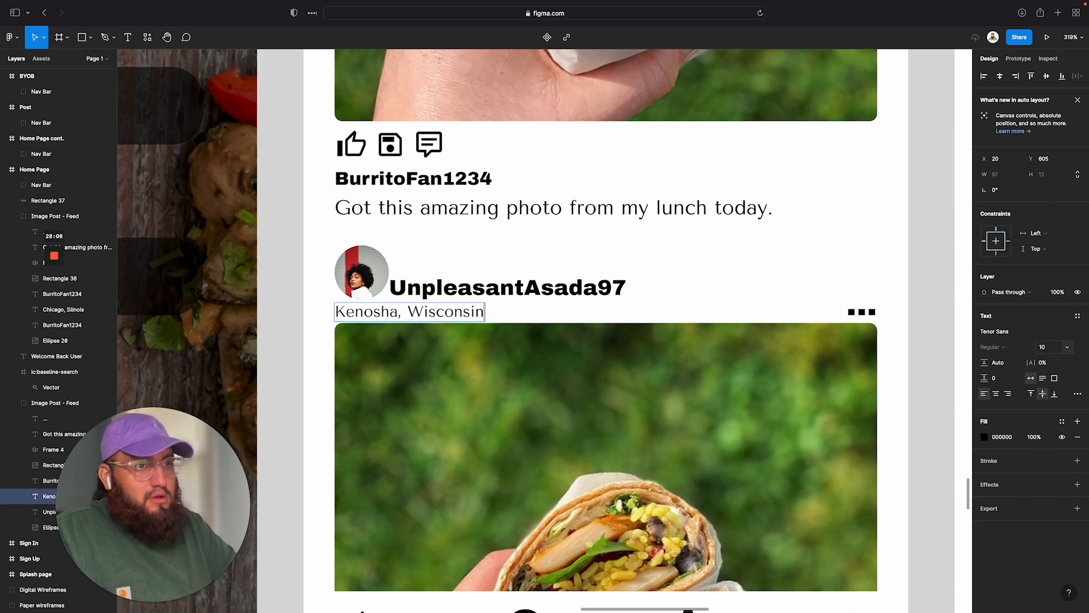
click(487, 384)
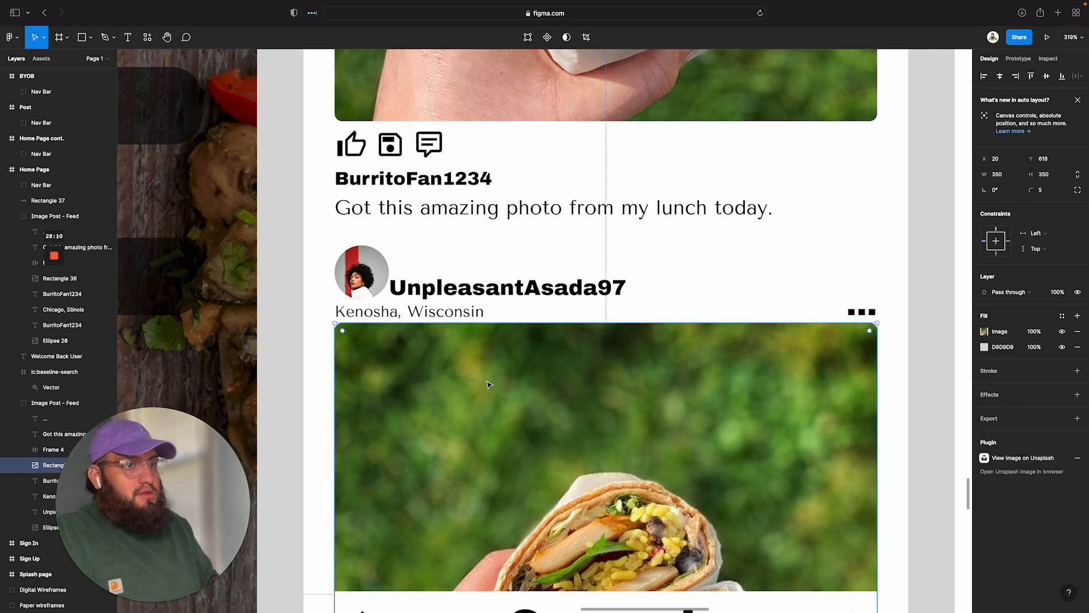
right_click(486, 385)
mouse_move(506, 525)
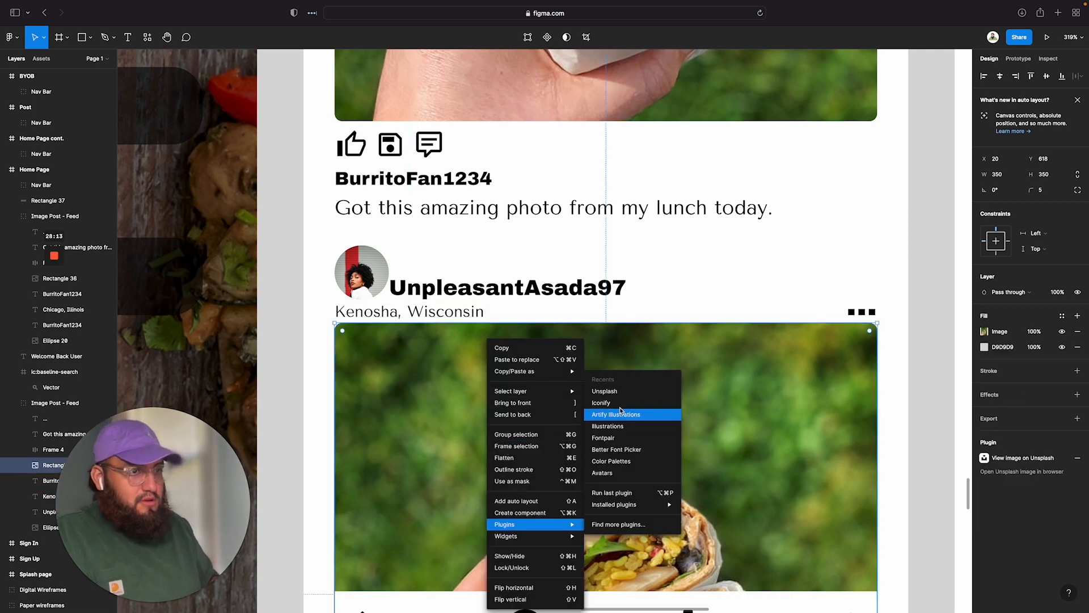
click(381, 310)
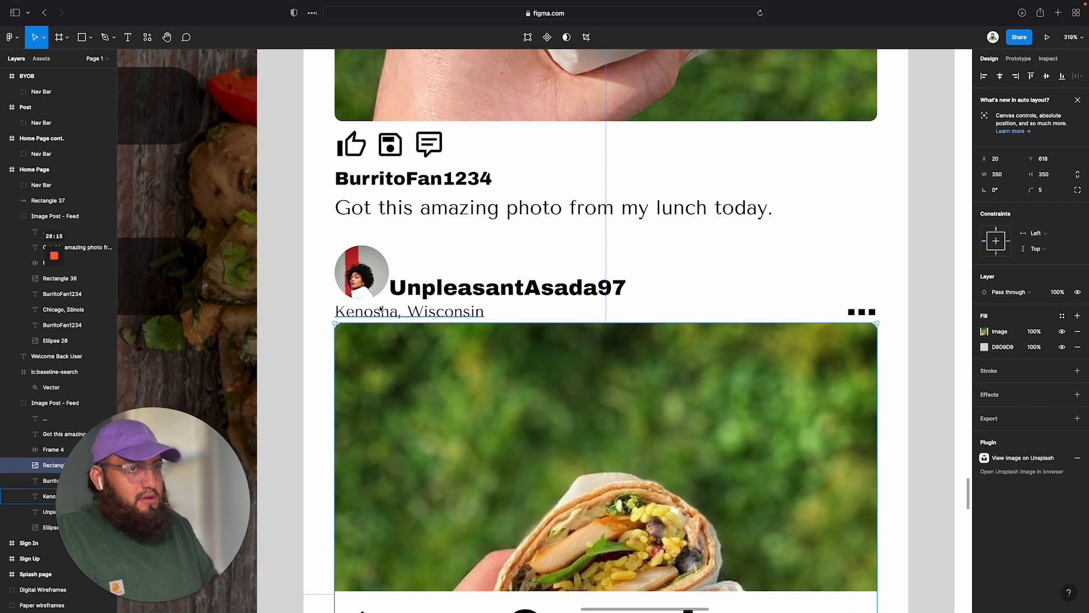
Step: Replace the city in the second post's location line with "Racine", keeping Wisconsin as the state
click(381, 309)
double_click(381, 309)
scroll(380, 308, down, 1)
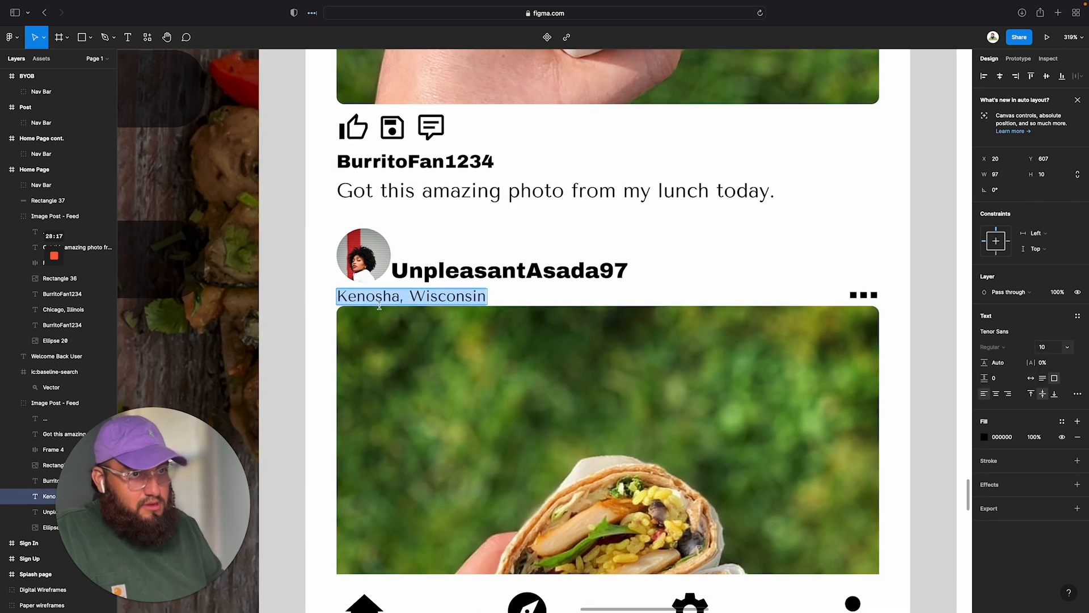
key(Escape)
scroll(379, 306, down, 2)
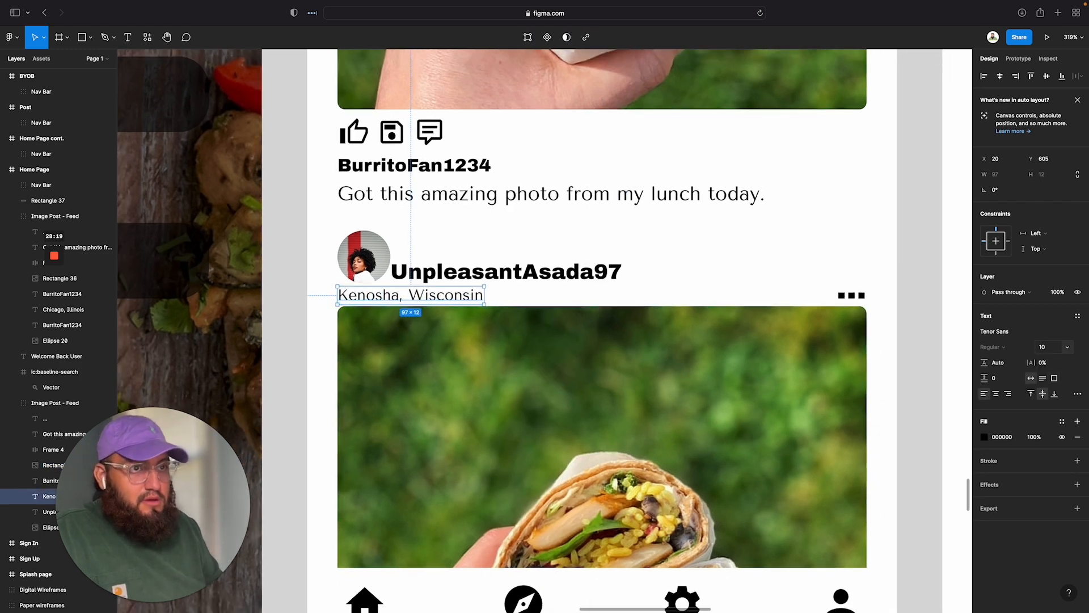
double_click(397, 300)
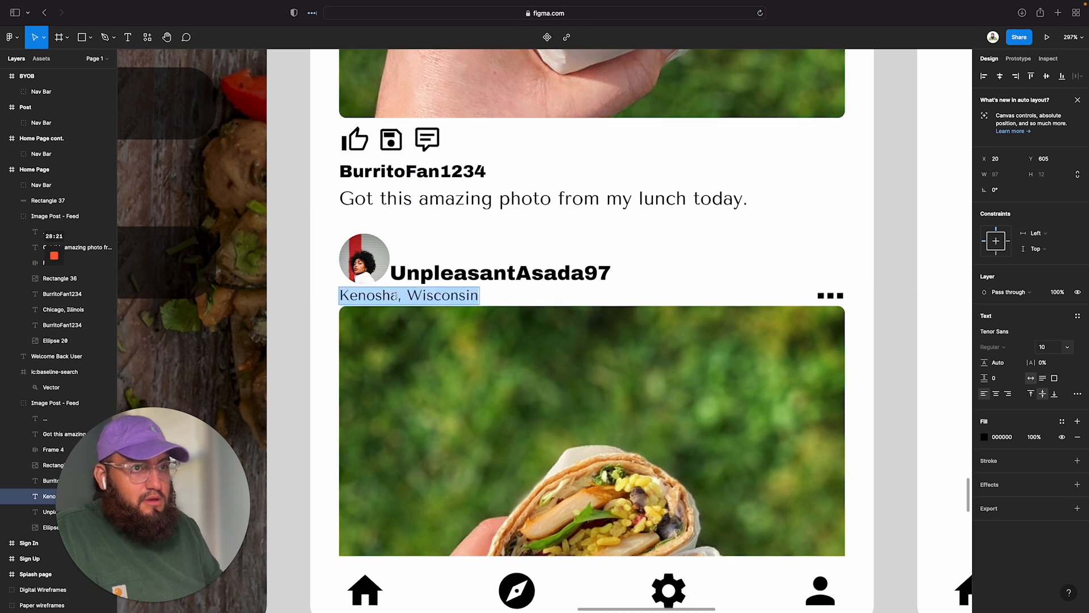
double_click(396, 297)
text(Racine)
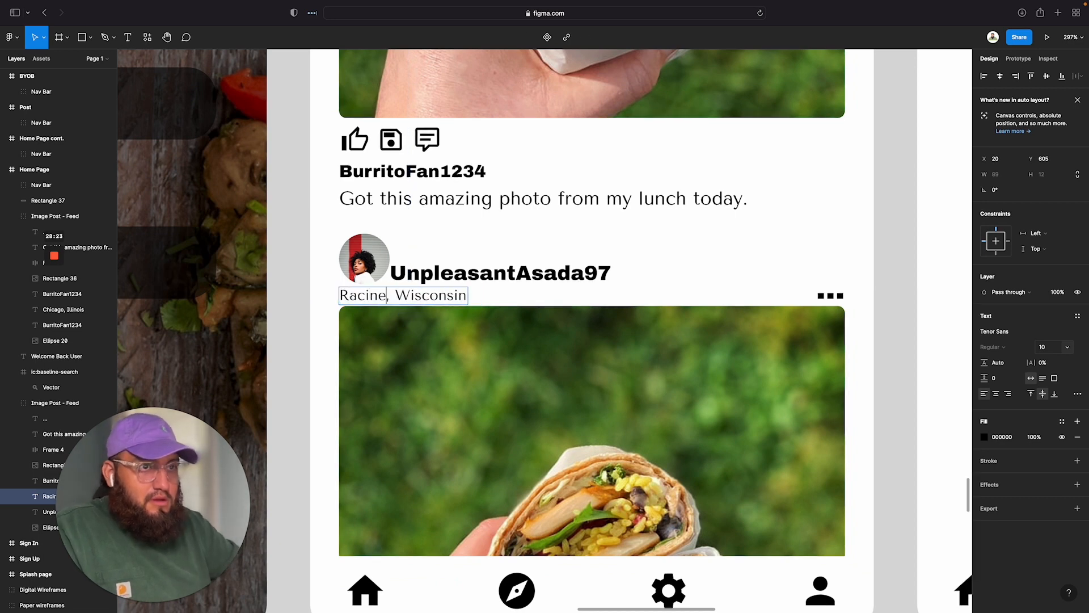
key(Escape)
Step: Run the Unsplash plugin on the second post's photo rectangle and search it for "burrito"
right_click(590, 387)
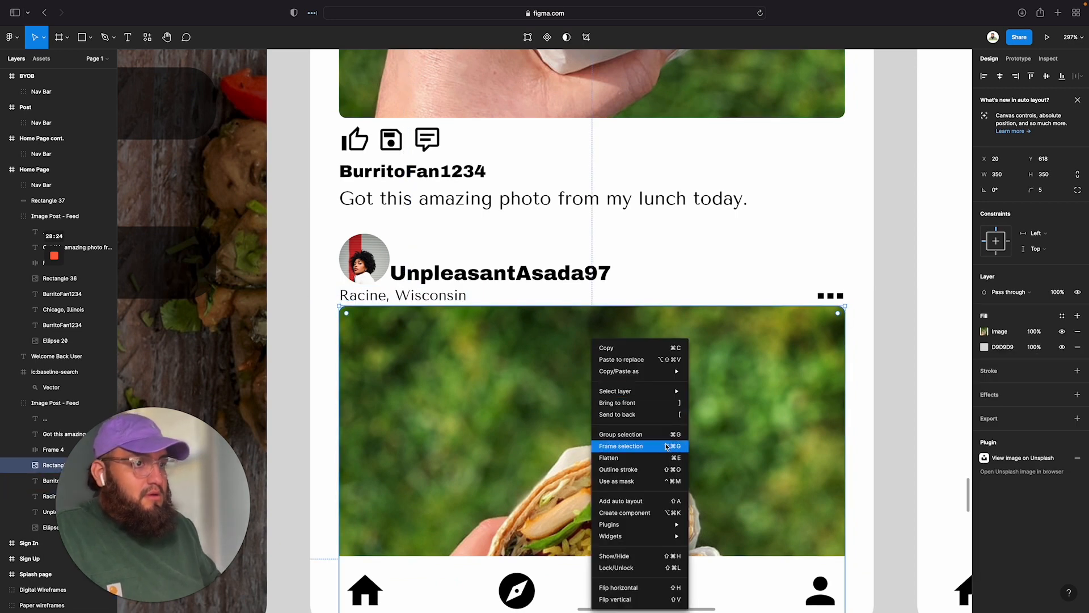
mouse_move(641, 524)
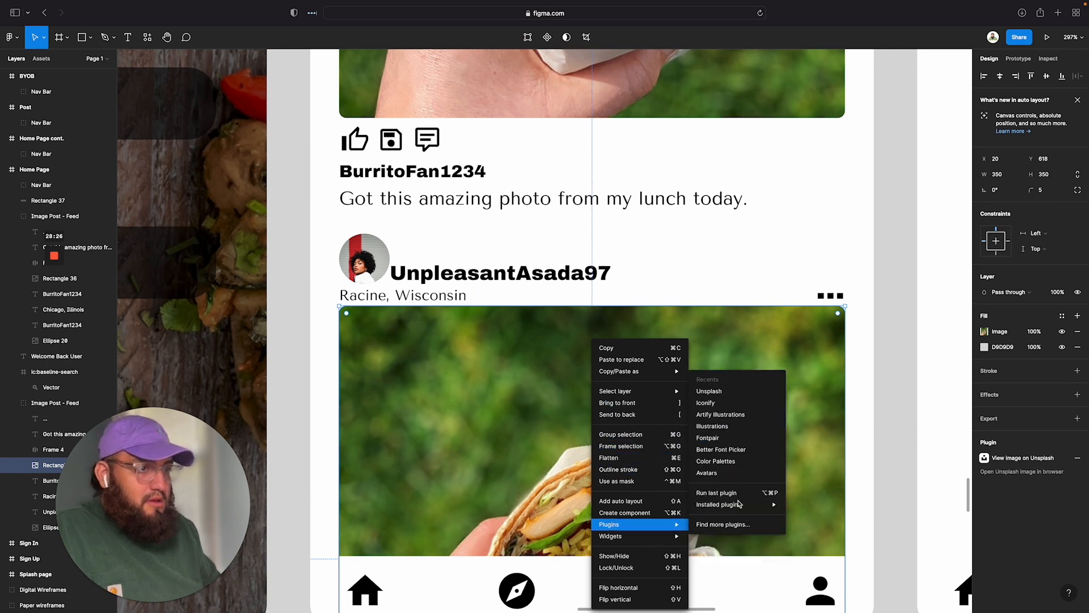
click(709, 391)
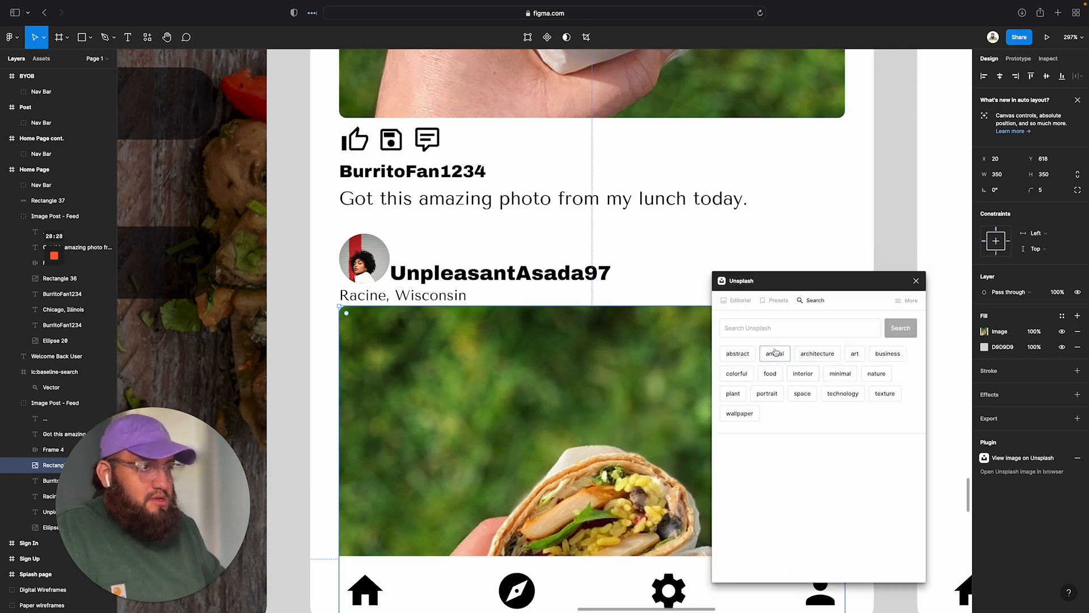
click(754, 327)
text(burrito)
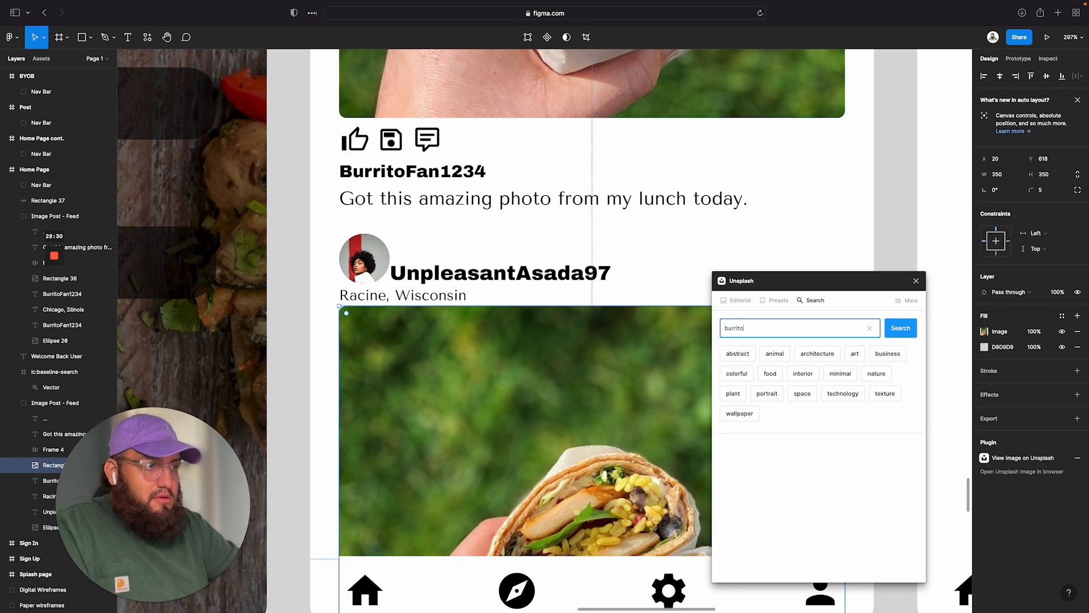
key(Return)
Step: Try the Unsplash photo of a halved burrito on a grey plate with salsa as the second post's image
scroll(871, 468, down, 3)
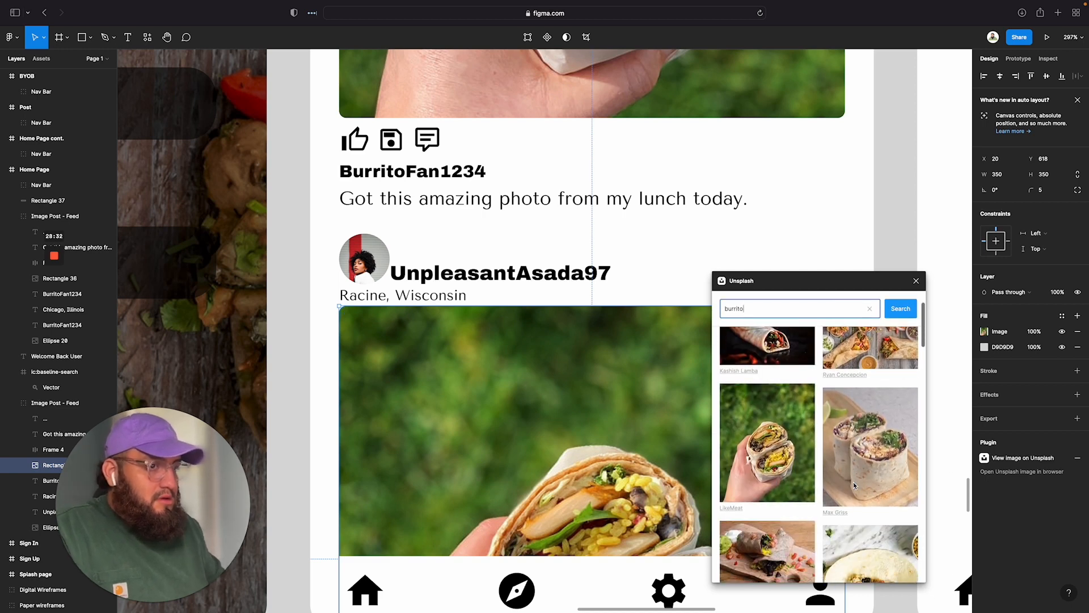
scroll(871, 468, down, 10)
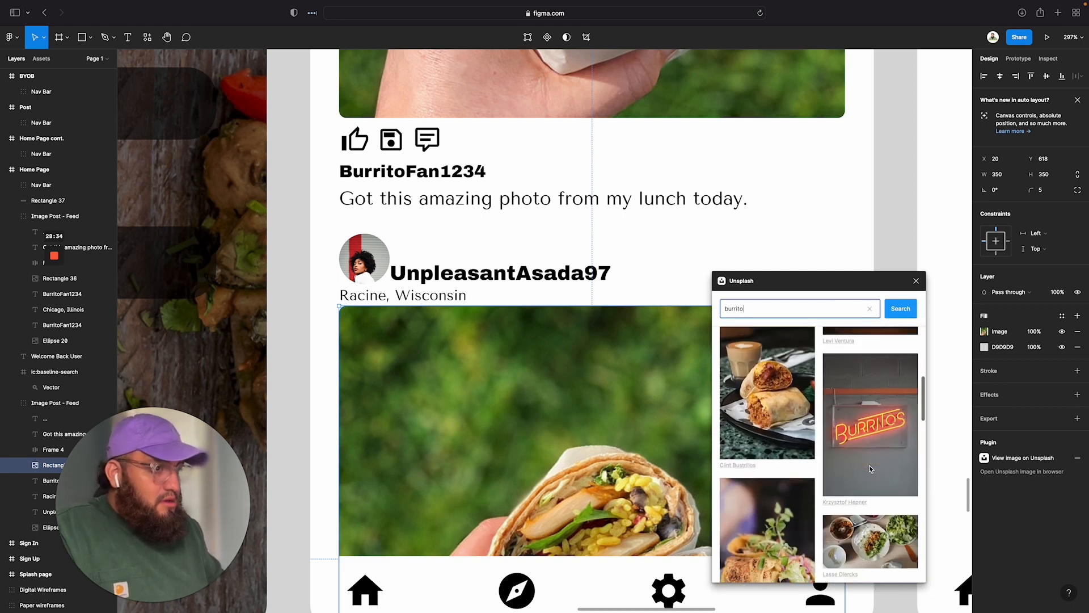
scroll(871, 469, down, 10)
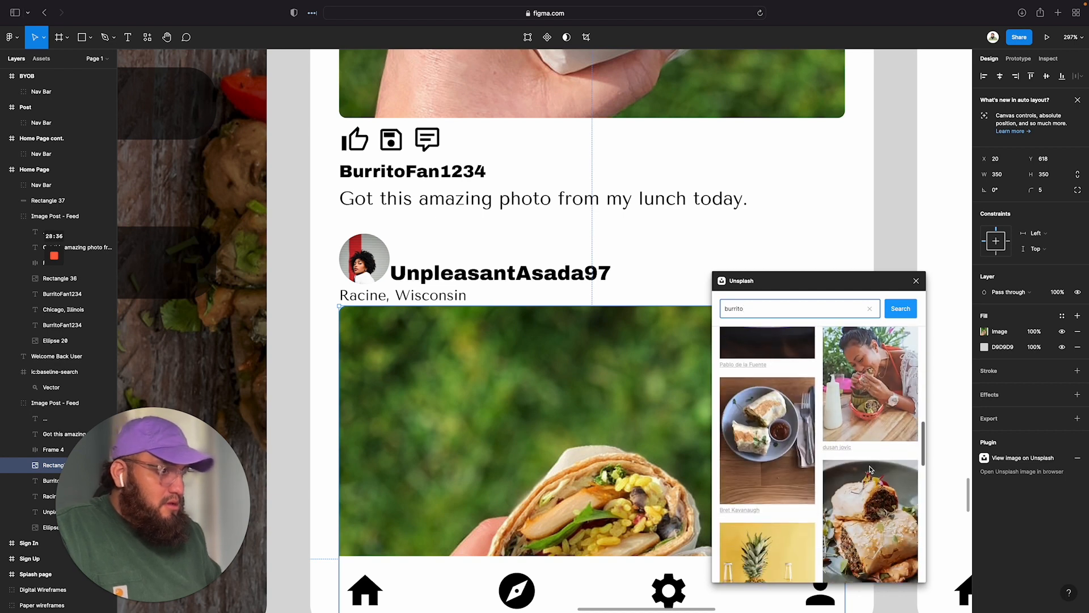
click(771, 457)
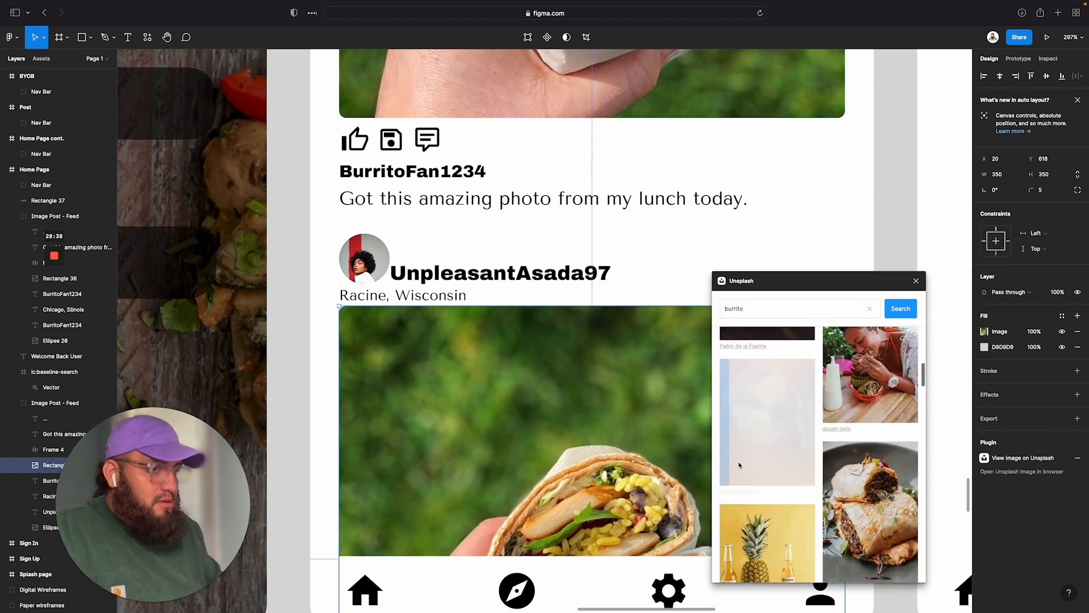
Step: Try the close-up Unsplash photo of two stacked, stuffed wrap halves as the second post's image
scroll(868, 445, down, 5)
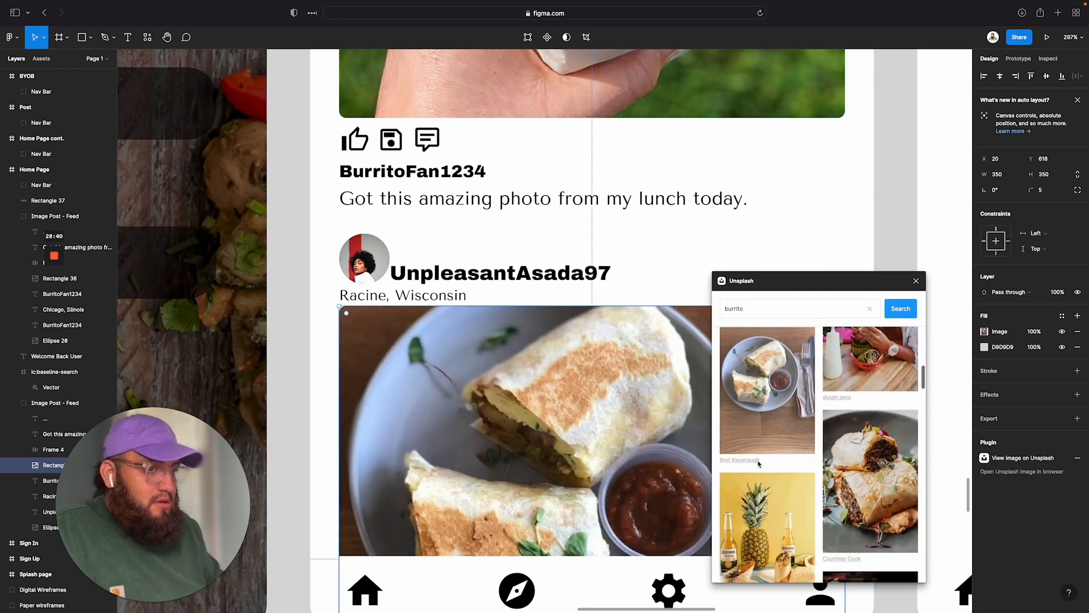
scroll(868, 445, down, 10)
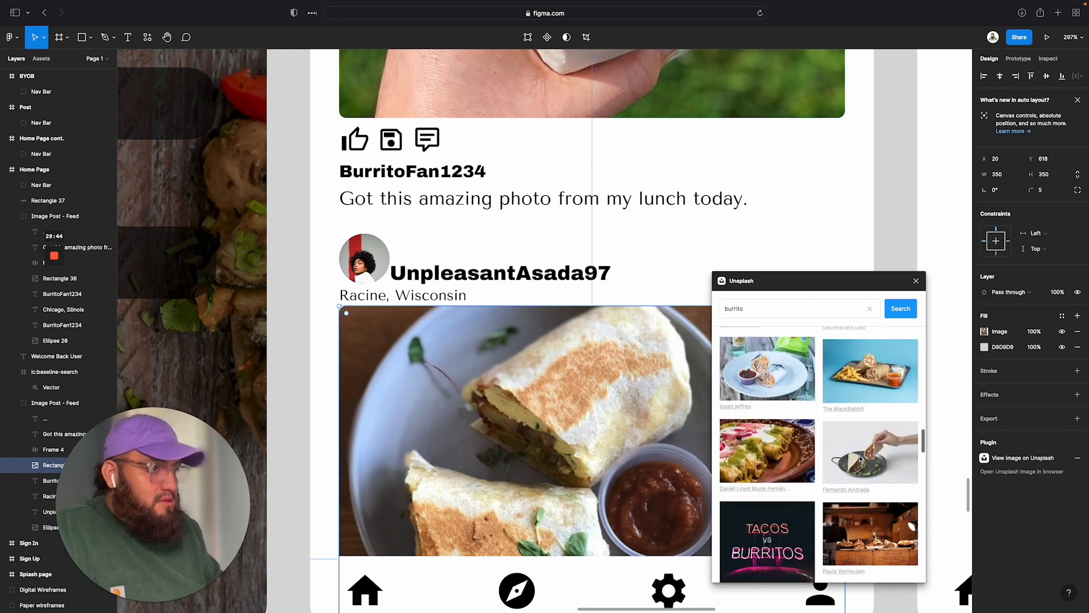
scroll(851, 453, down, 10)
click(860, 458)
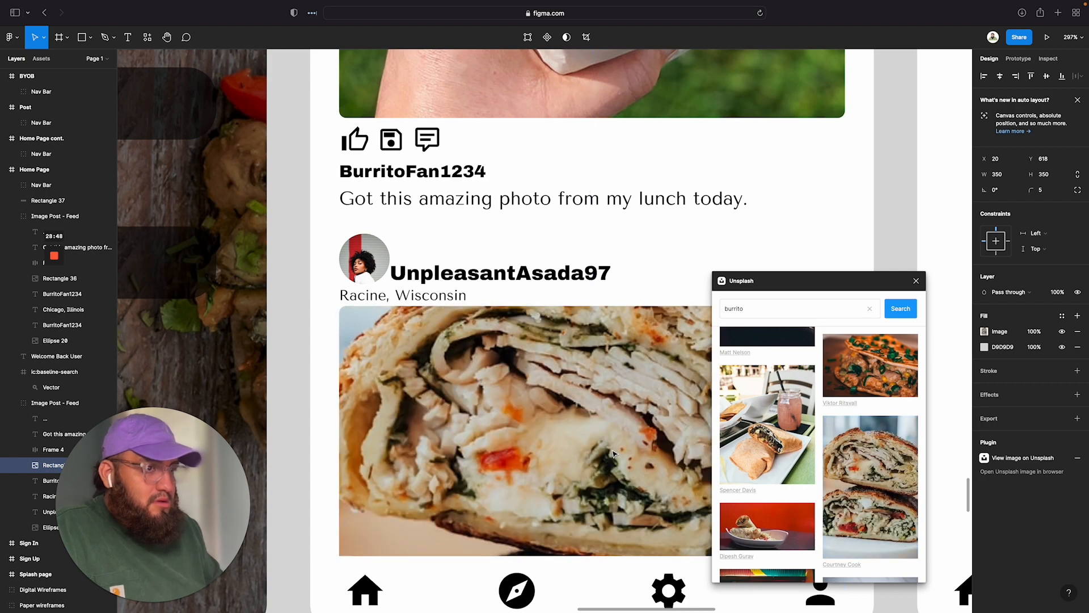
Step: Try the Unsplash photo of plated wraps with a burger behind them as the second post's image
scroll(691, 458, down, 4)
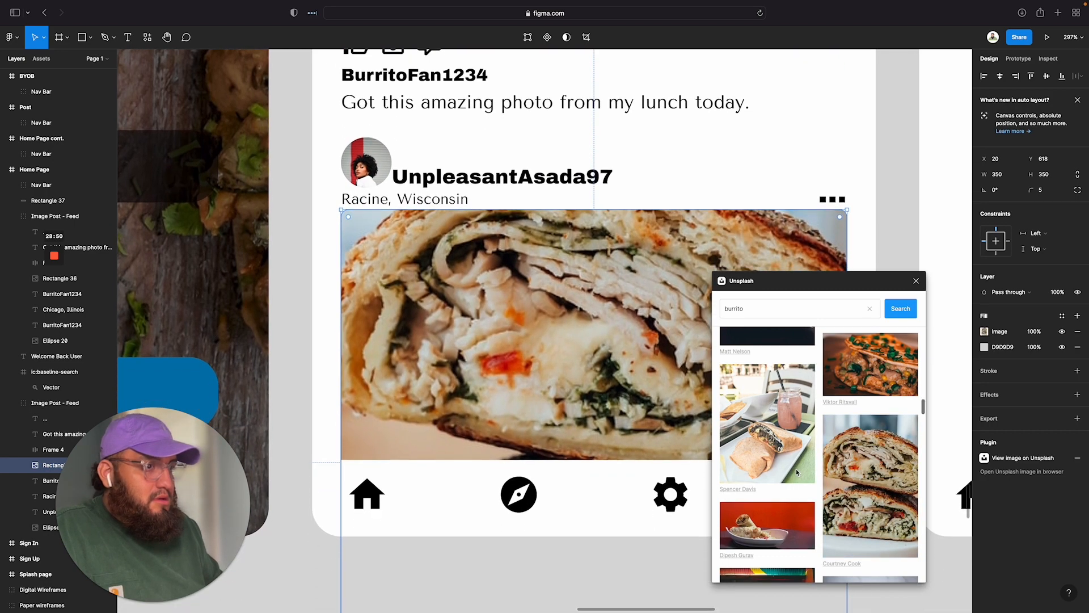
scroll(797, 473, down, 5)
scroll(797, 472, down, 2)
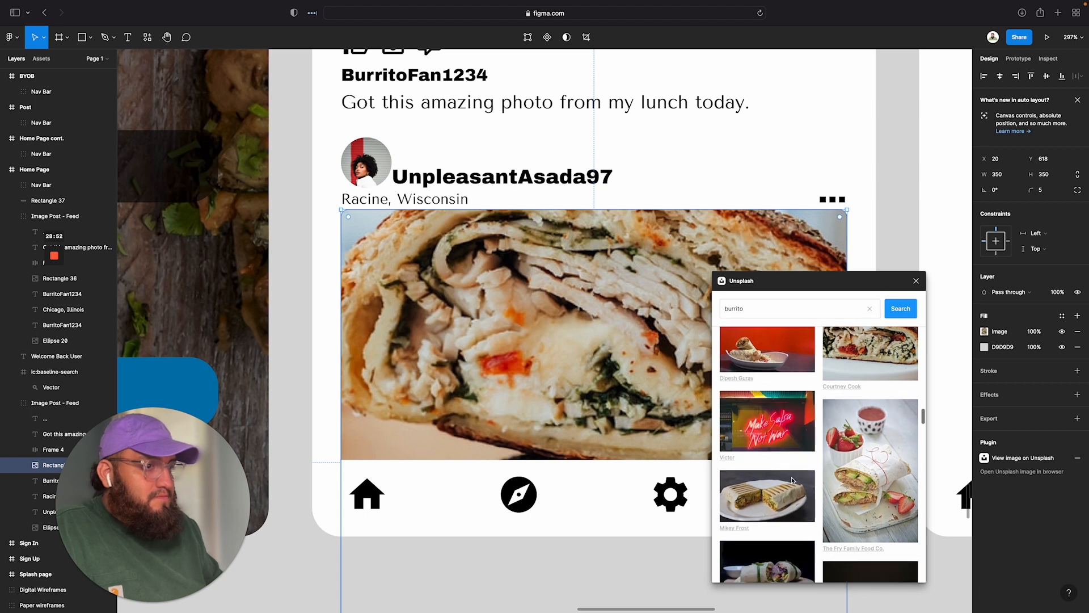
scroll(792, 480, down, 5)
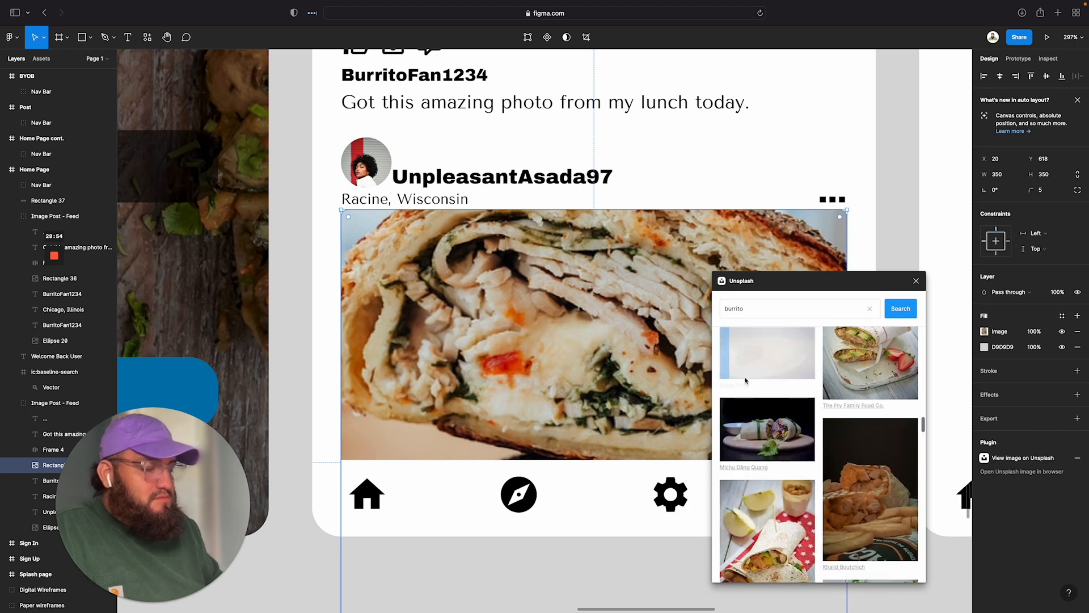
scroll(881, 386, down, 6)
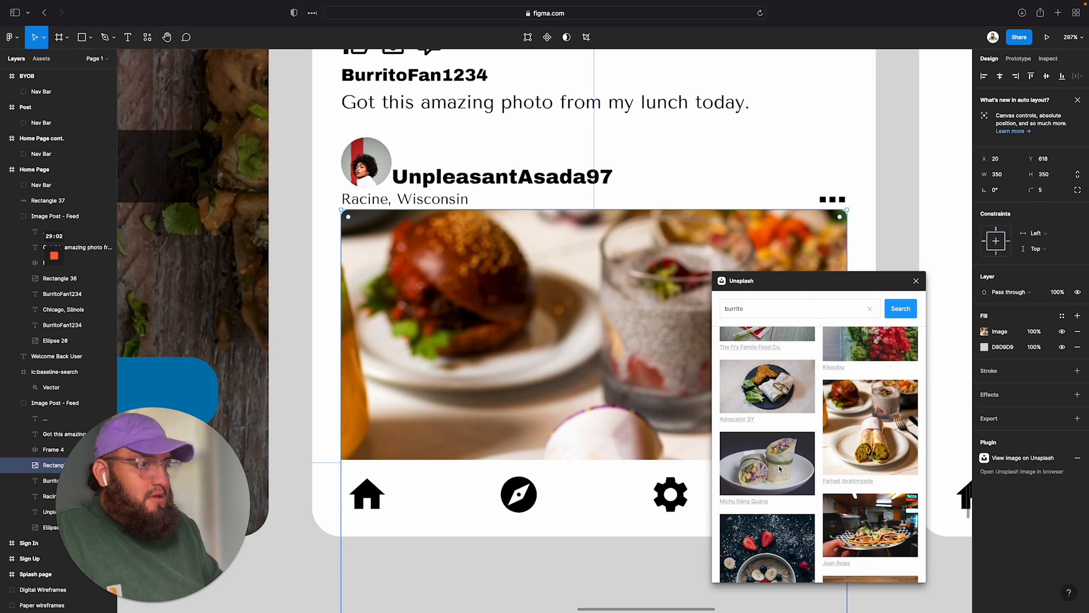
Step: Fill the second post's image with the Unsplash photo of halved wraps beside lime wedges on a wooden board, and close the plugin
scroll(779, 468, down, 3)
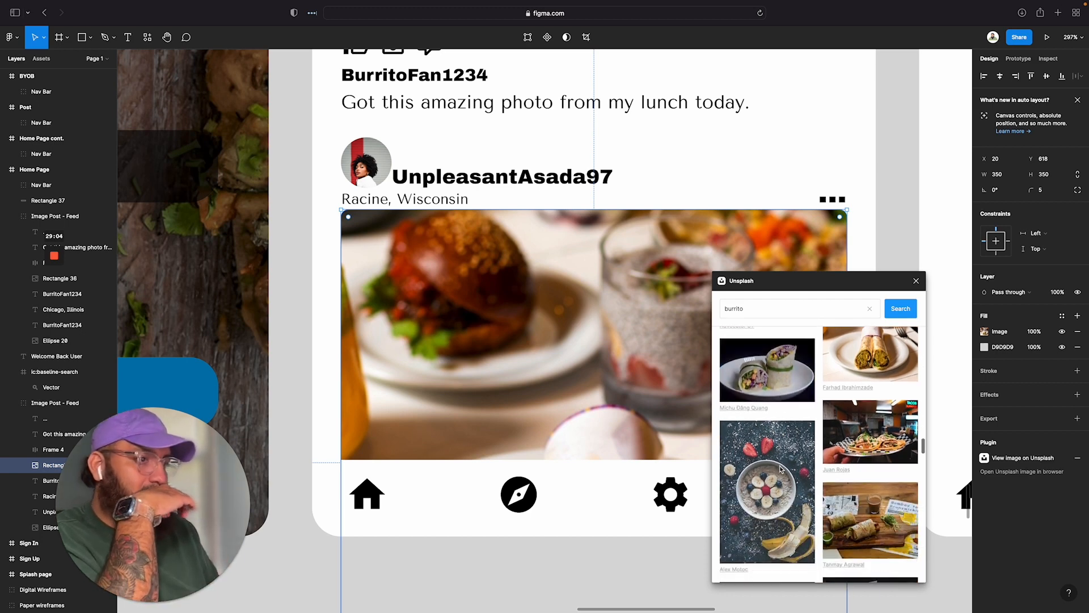
scroll(780, 468, down, 10)
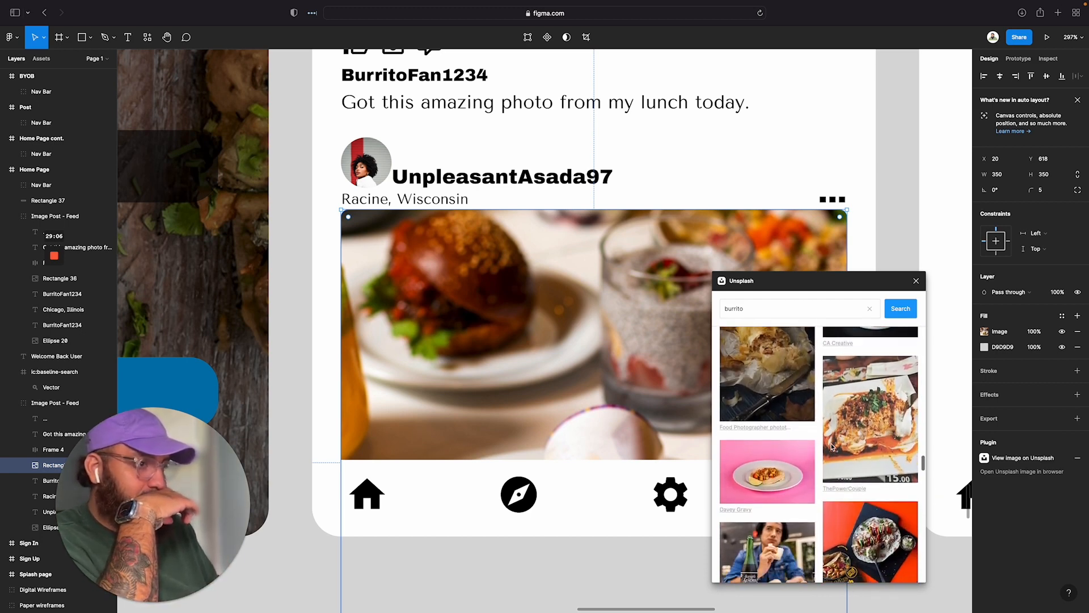
scroll(831, 446, down, 10)
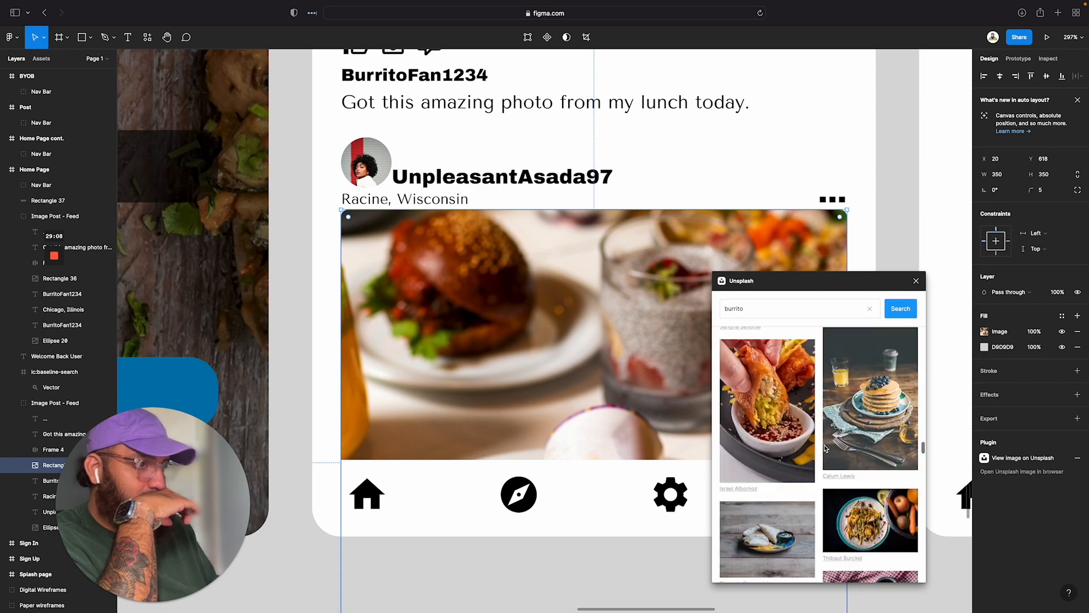
scroll(871, 440, down, 5)
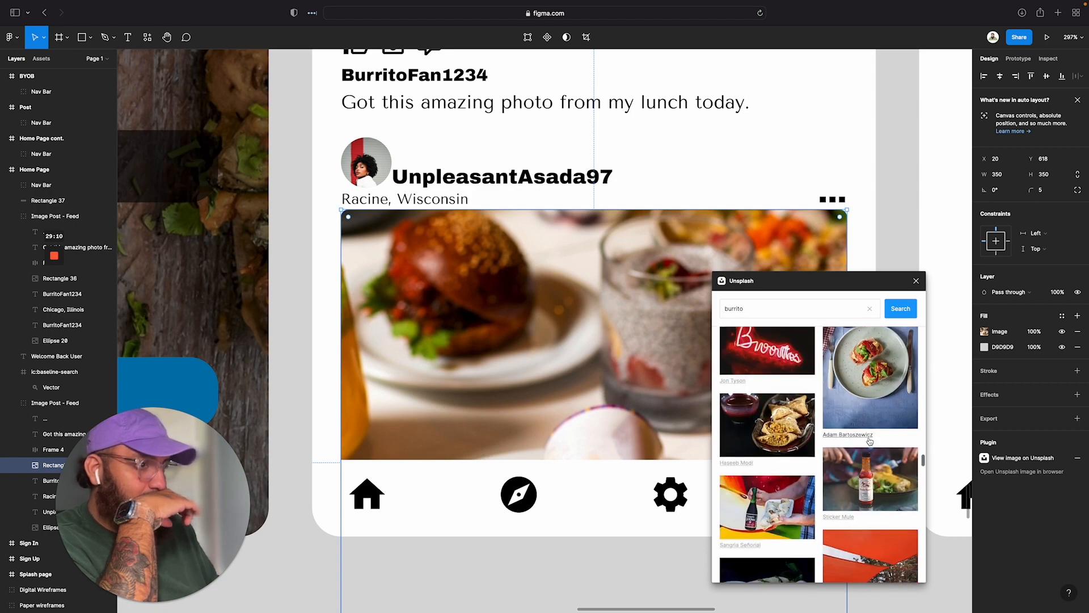
scroll(870, 439, up, 20)
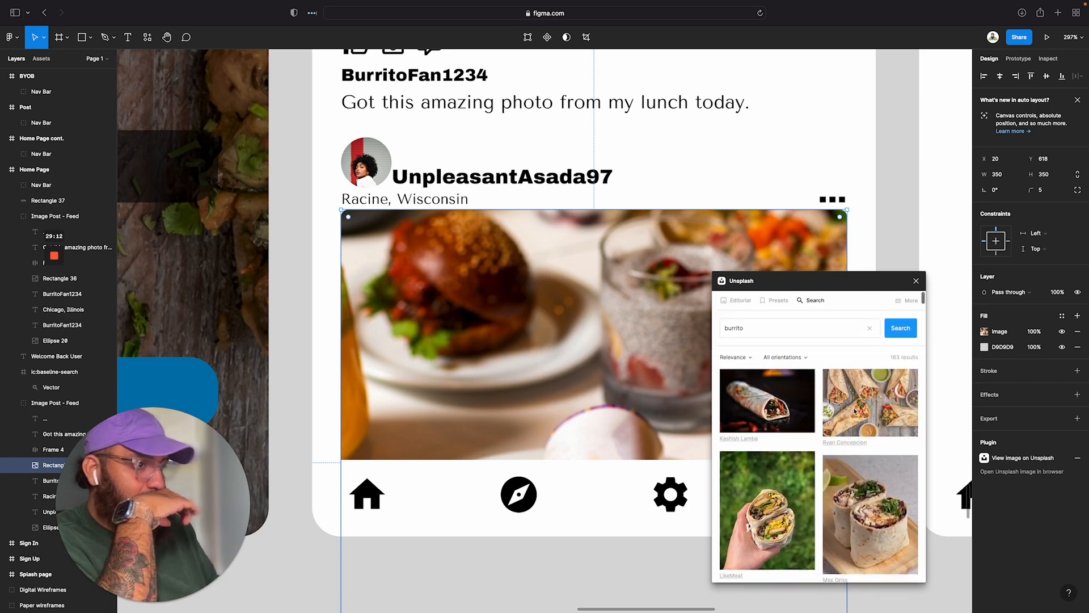
click(866, 506)
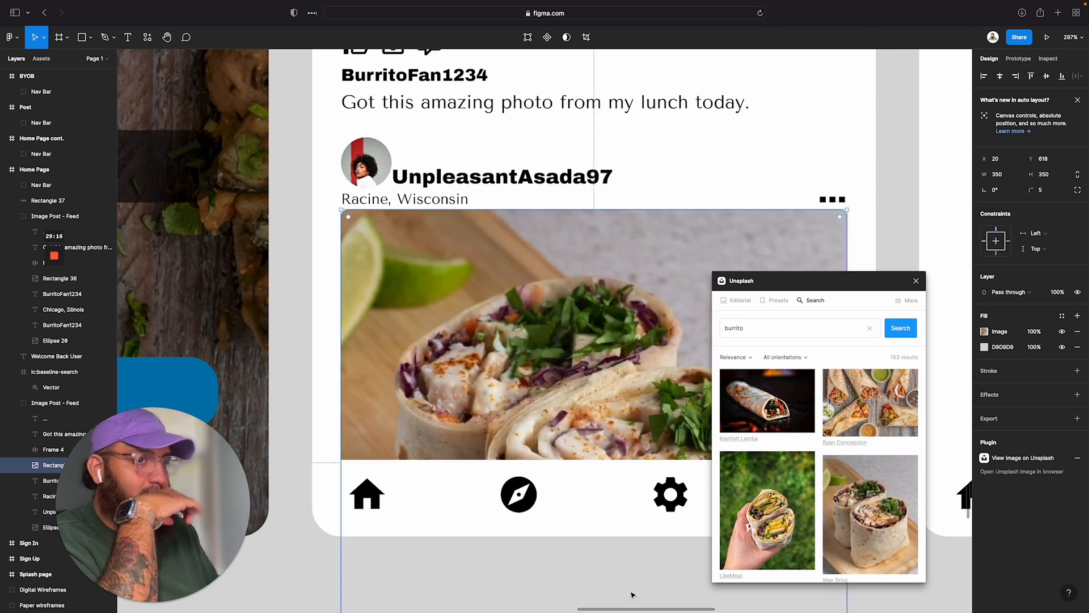
click(917, 281)
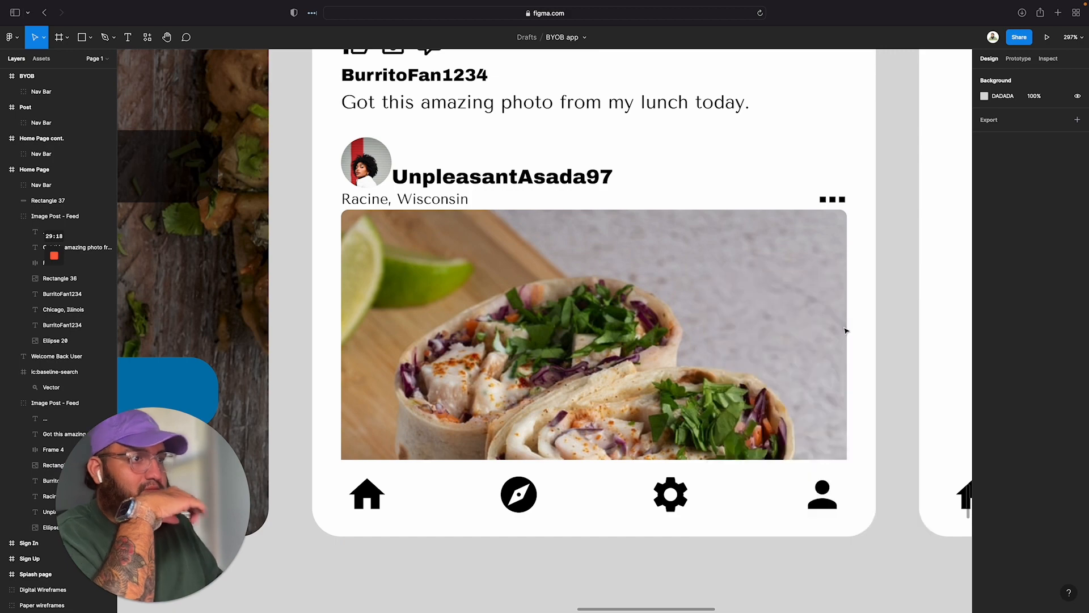
scroll(865, 369, down, 3)
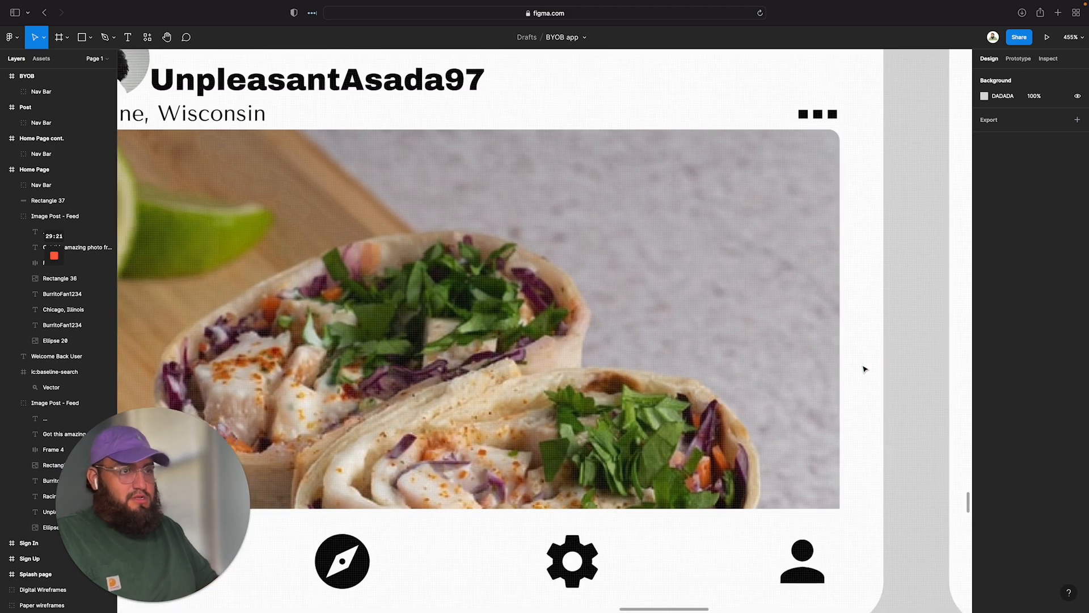
scroll(864, 369, down, 5)
scroll(864, 370, up, 1)
scroll(865, 369, down, 2)
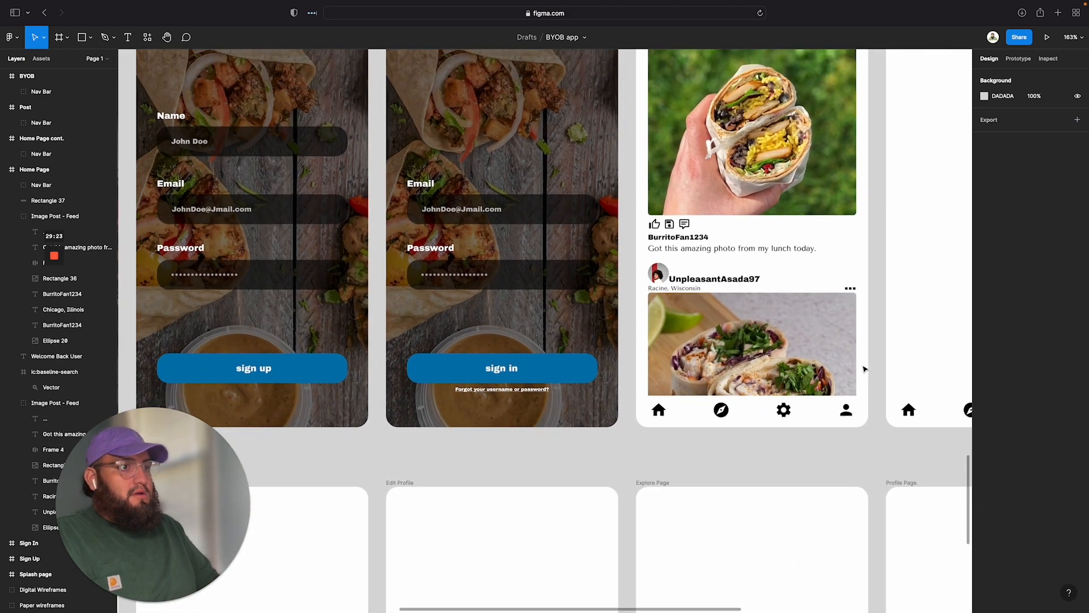
Step: Review the Home Page frame from the welcome header through both burrito posts down to the nav bar
scroll(853, 356, up, 5)
scroll(859, 355, right, 2)
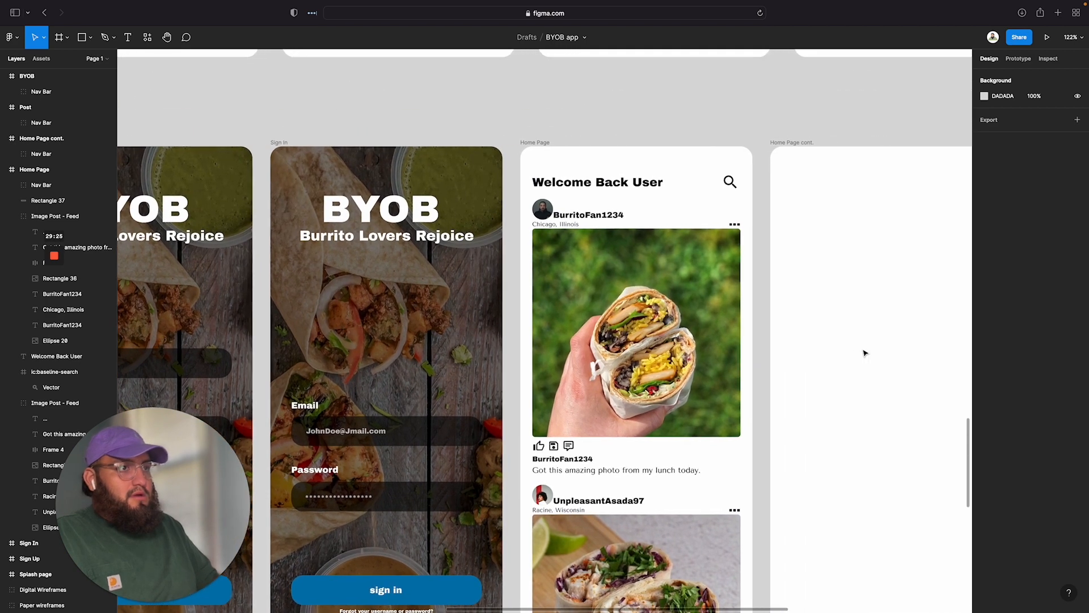
scroll(864, 353, down, 2)
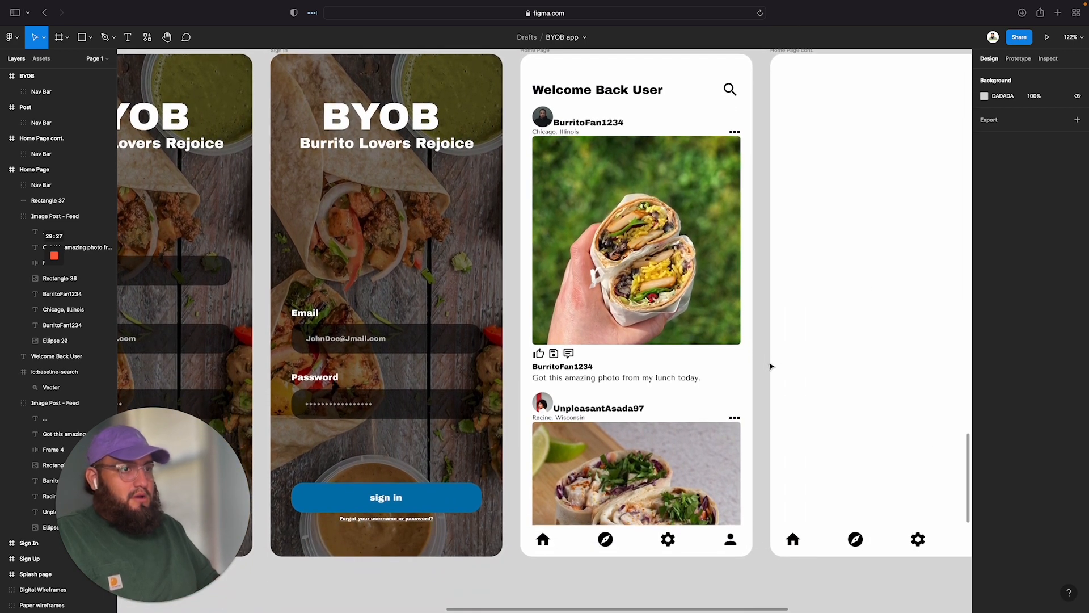
scroll(729, 451, down, 2)
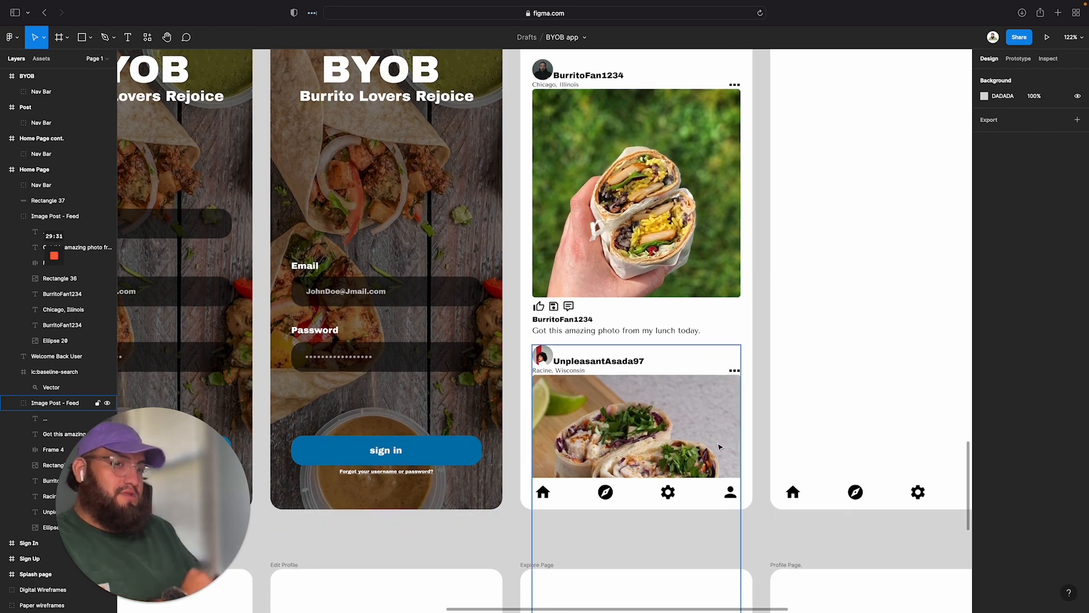
scroll(719, 448, down, 4)
scroll(573, 406, up, 9)
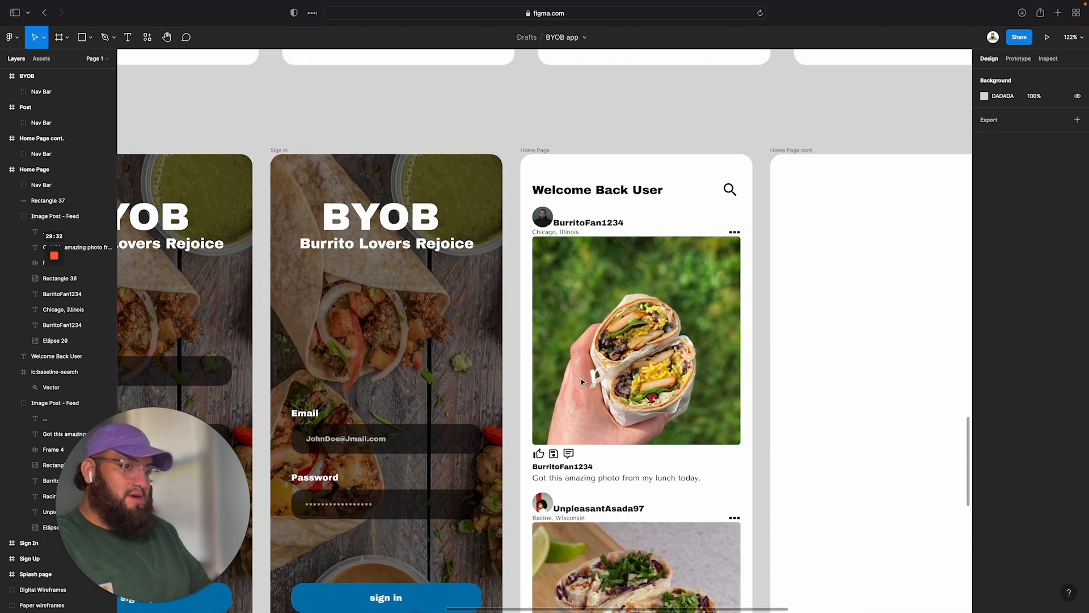
scroll(581, 379, up, 1)
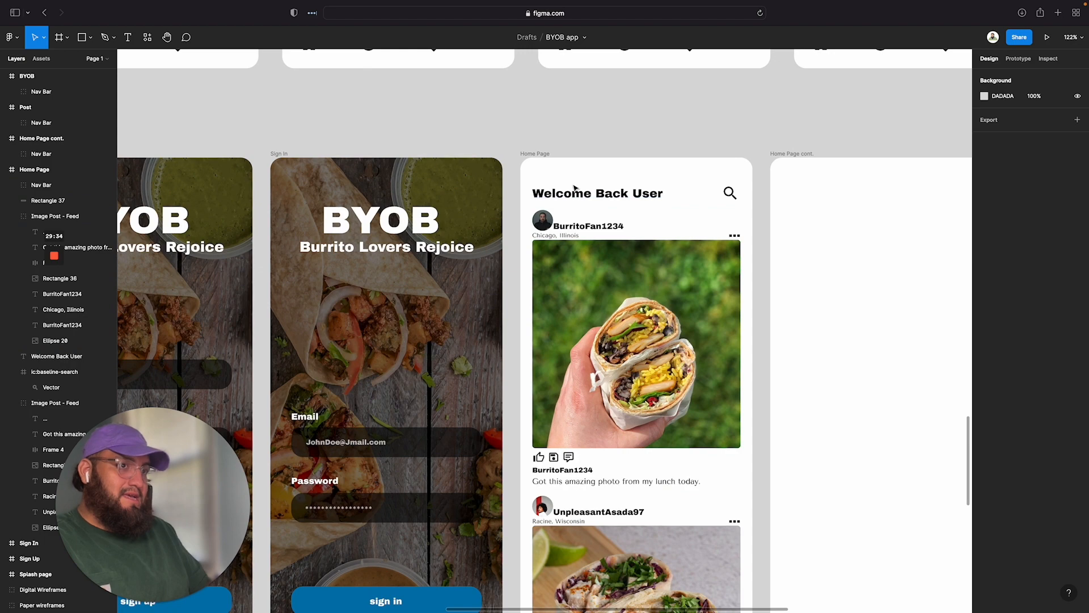
scroll(635, 198, right, 2)
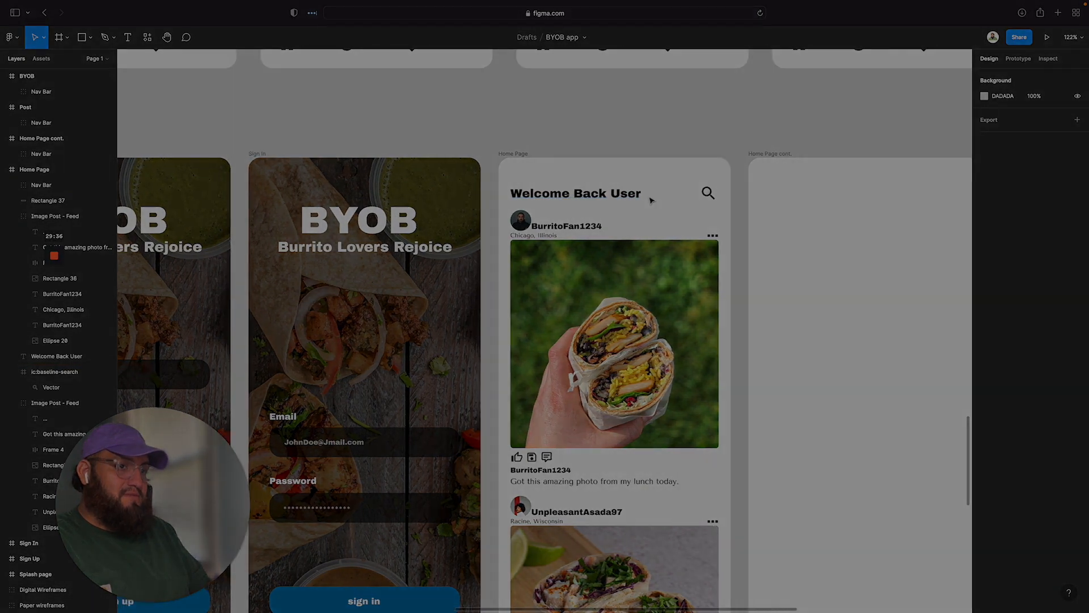